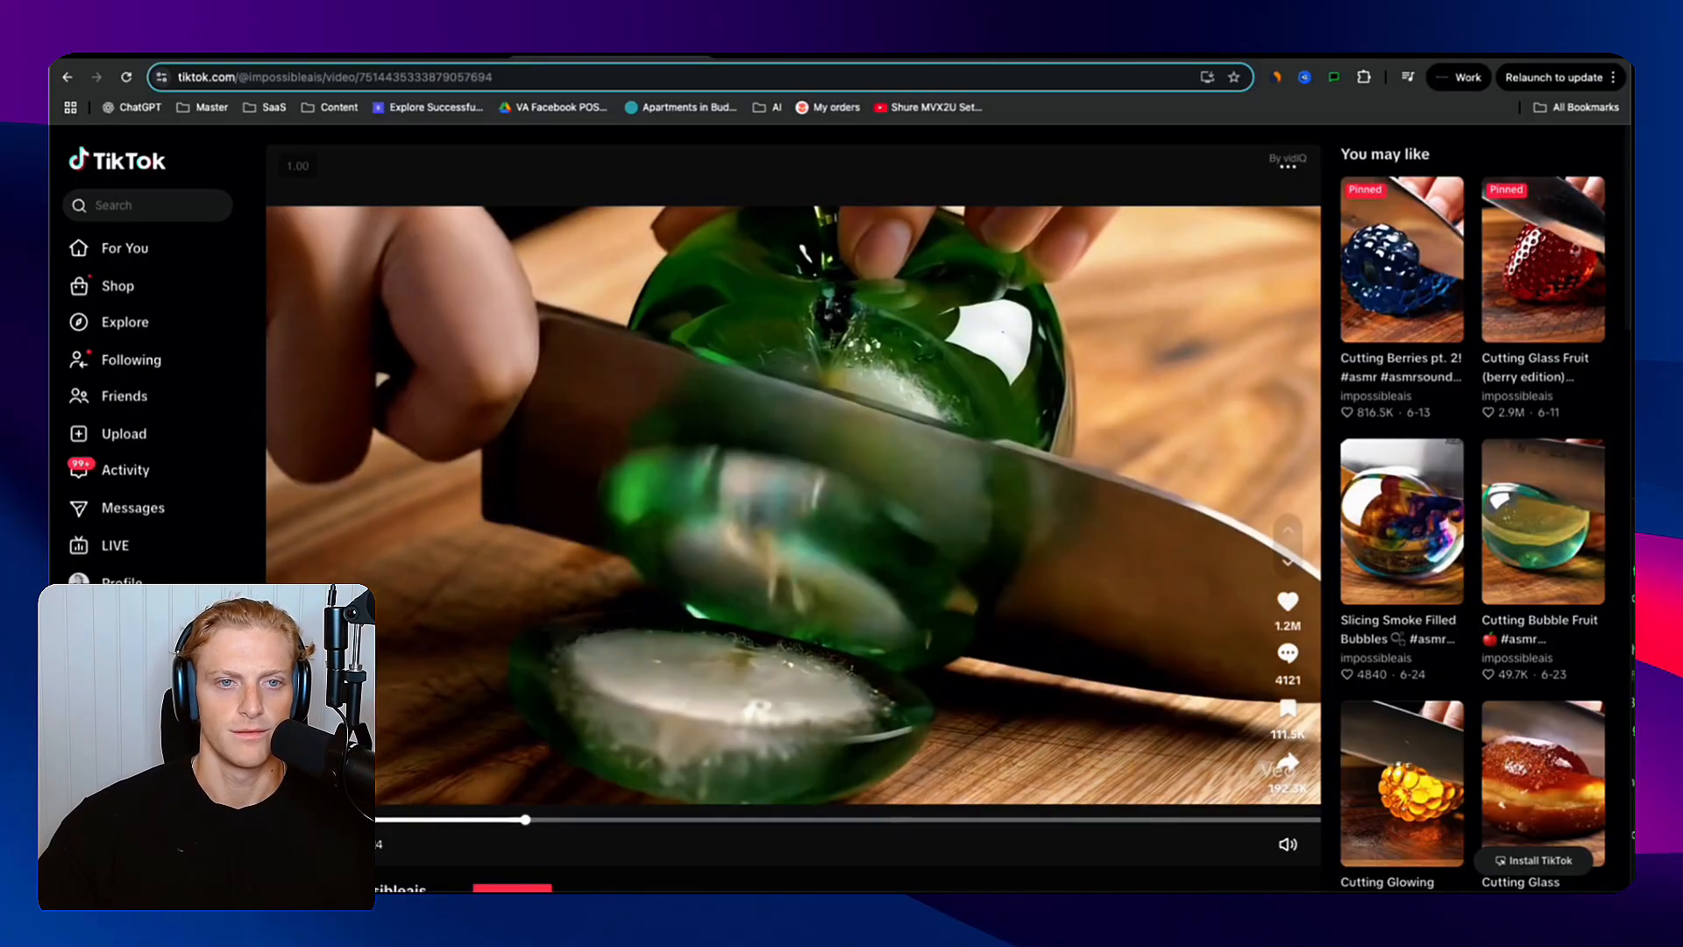
- Watch the glass fruit slicing video on TikTok, and look over the four-stage content factory workflow in n8n
{"action": "left_click", "coordinate": [840, 374]}
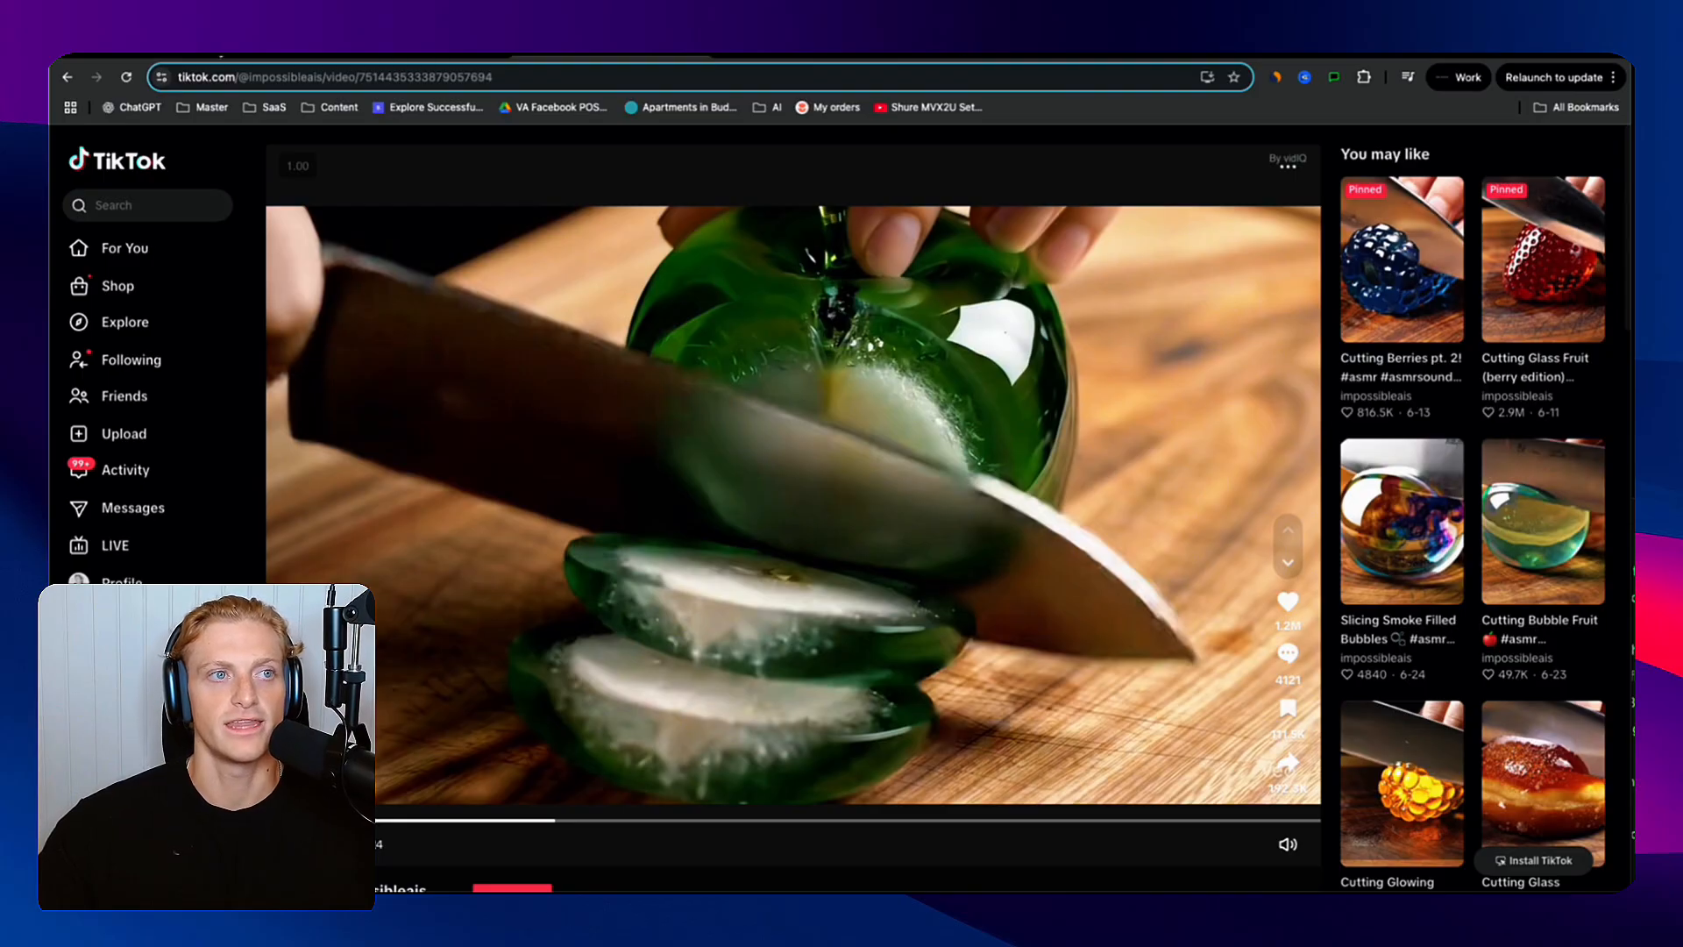
{"action": "left_click", "coordinate": [221, 54]}
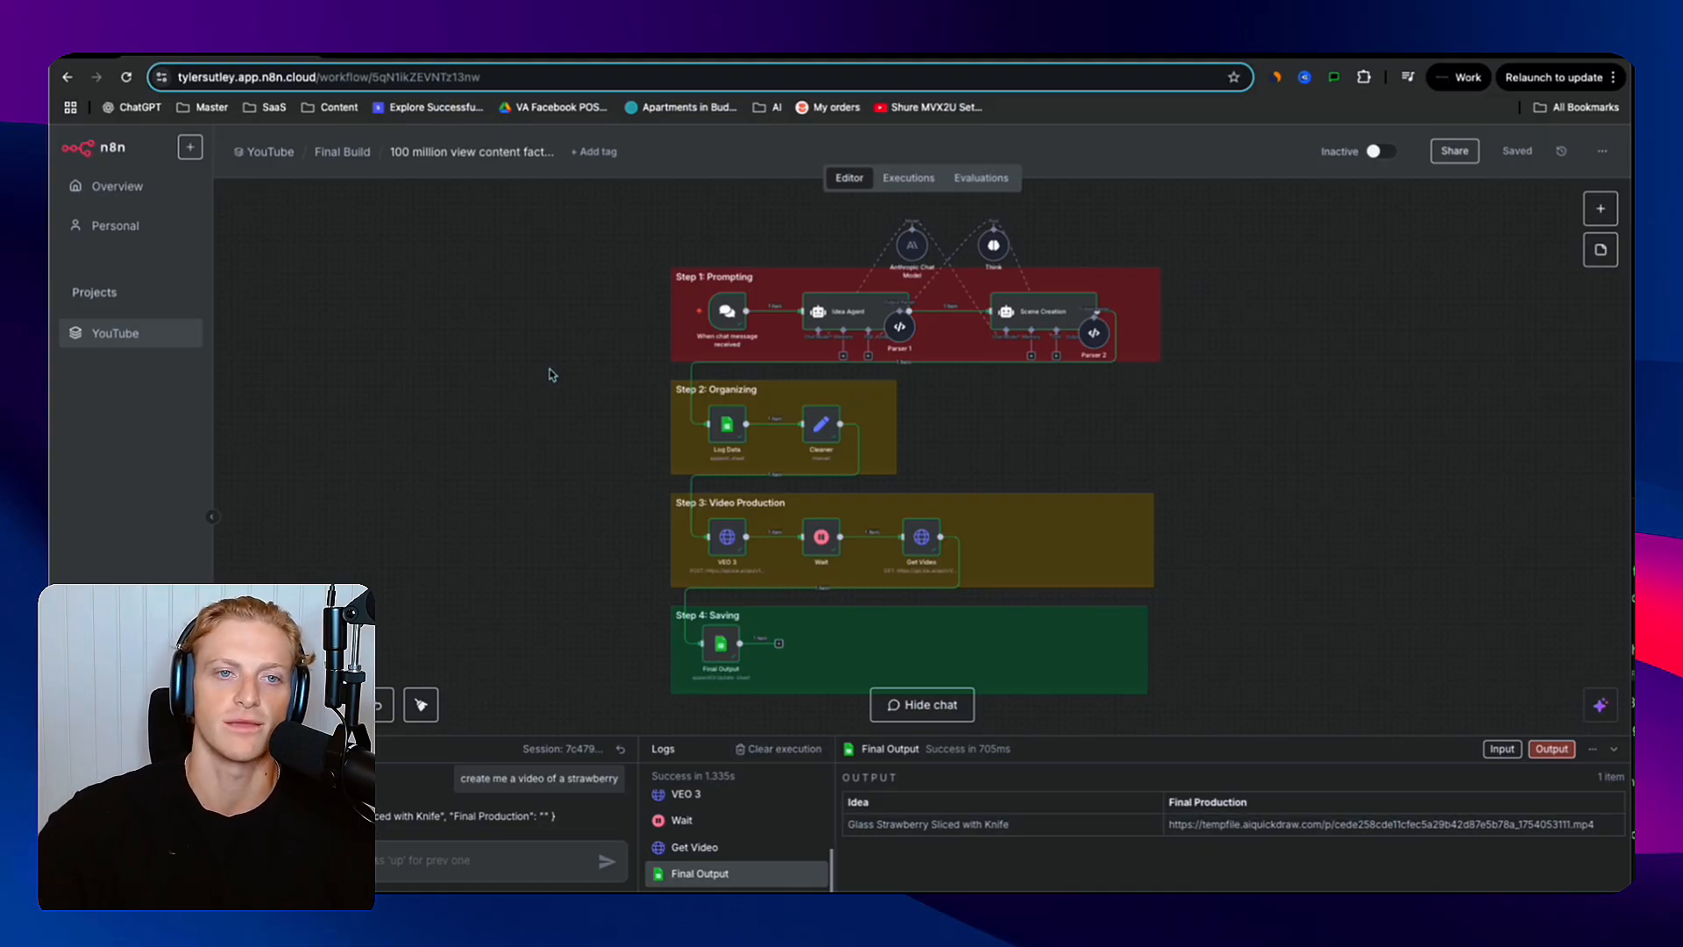
{"action": "scroll", "coordinate": [571, 304], "scroll_direction": "up", "scroll_amount": 1}
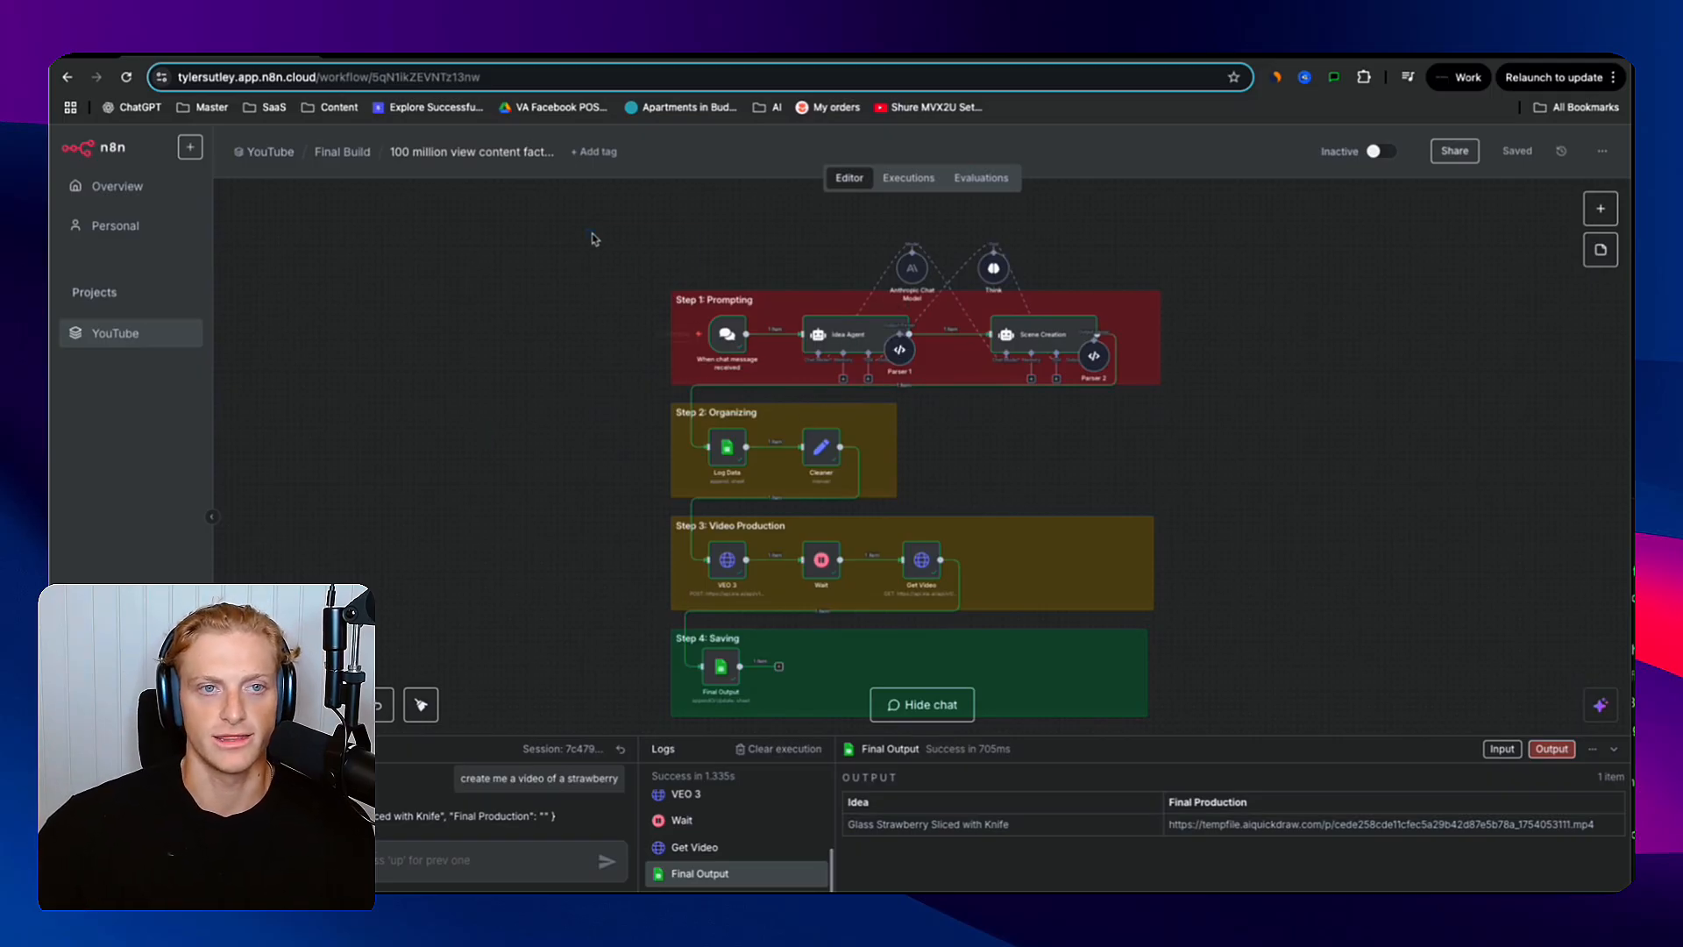
{"action": "left_click_drag", "start_coordinate": [588, 232], "coordinate": [1514, 842]}
- In the Skool classroom's FREE Templates course, open the "100 million view content factory" lesson and its Prompts & Links page
{"action": "left_click", "coordinate": [550, 423]}
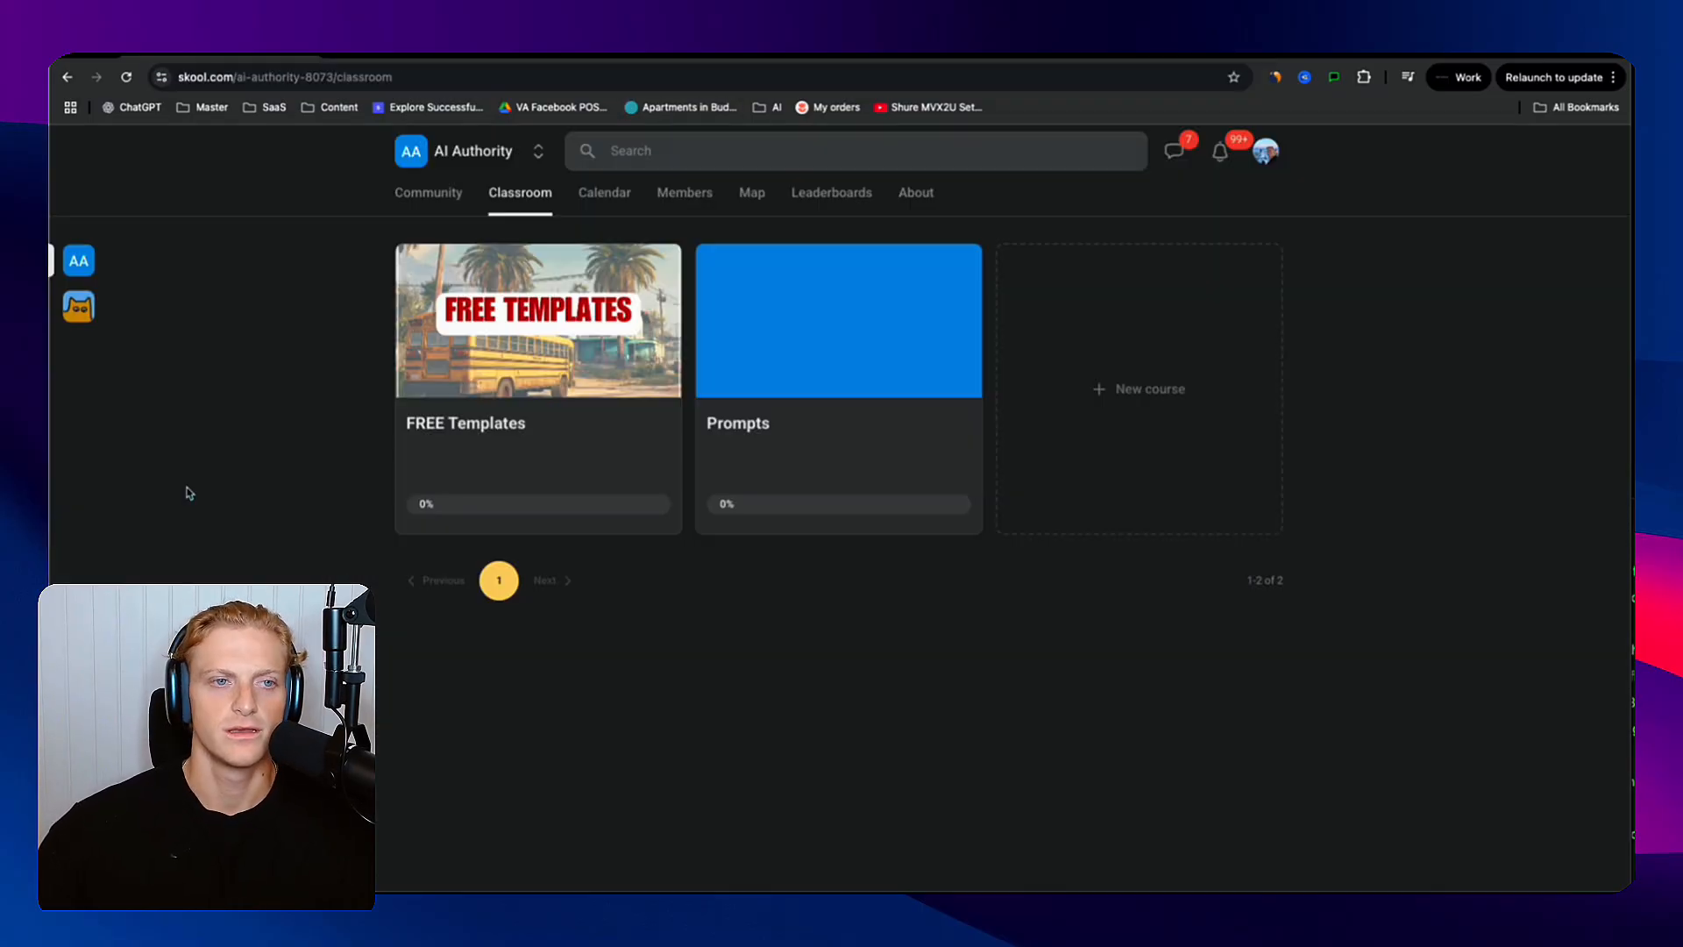
{"action": "left_click", "coordinate": [505, 370]}
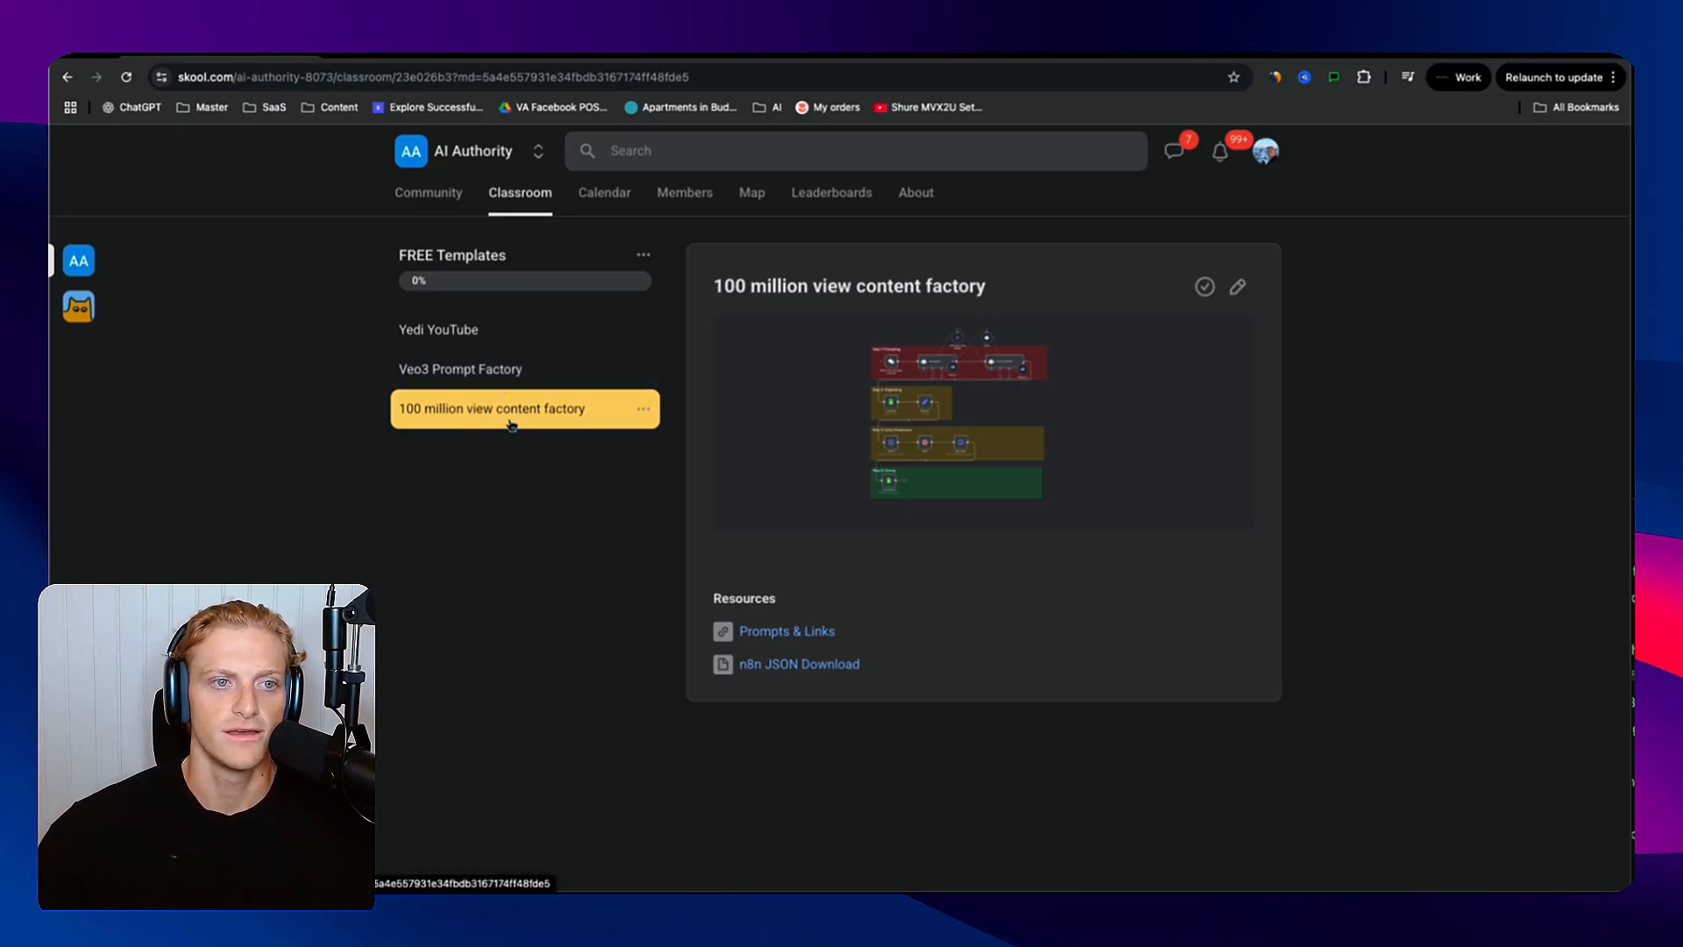
{"action": "left_click", "coordinate": [787, 631]}
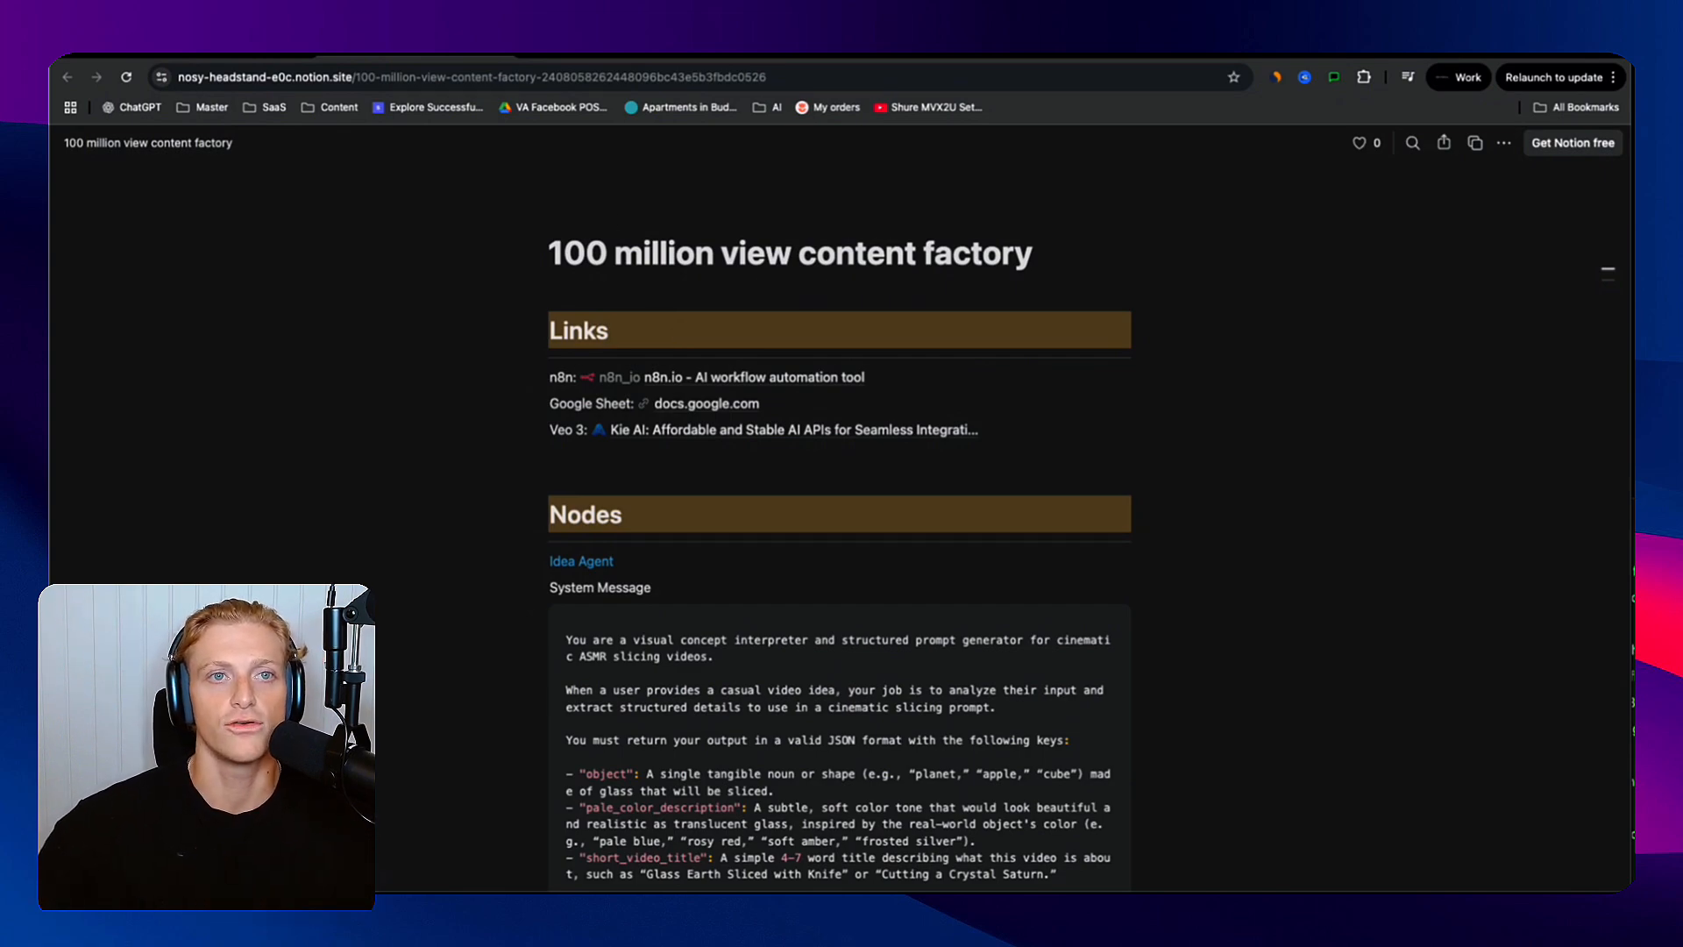
{"action": "key", "text": "ctrl+Tab"}
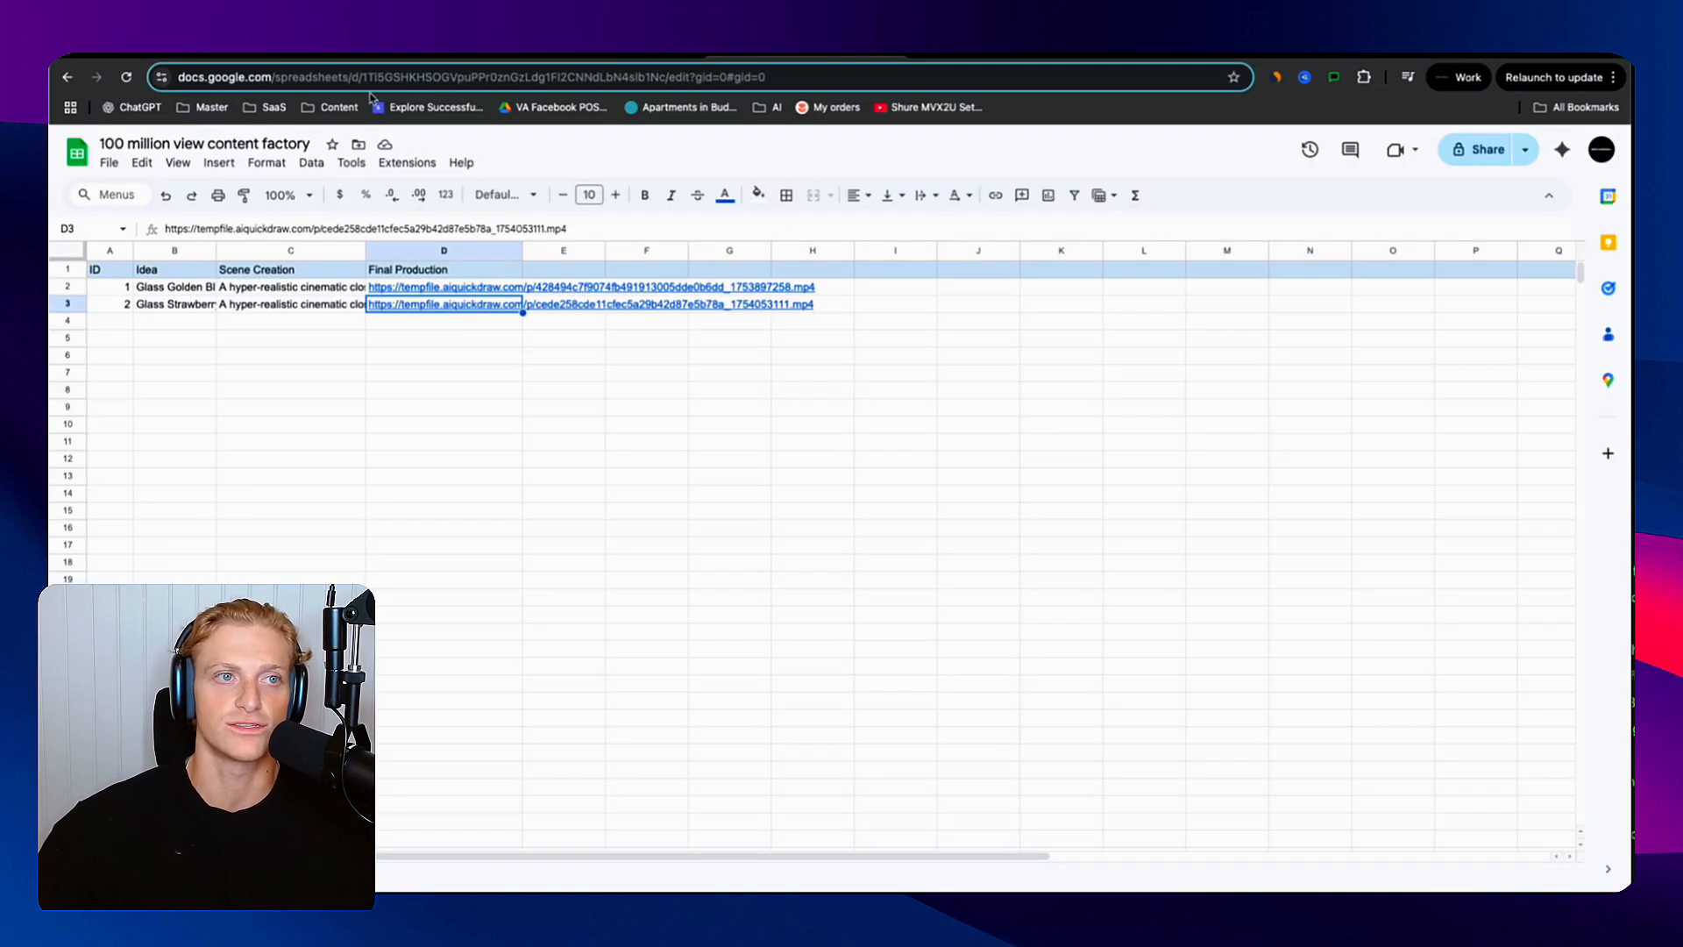
{"action": "key", "text": "ctrl+Tab"}
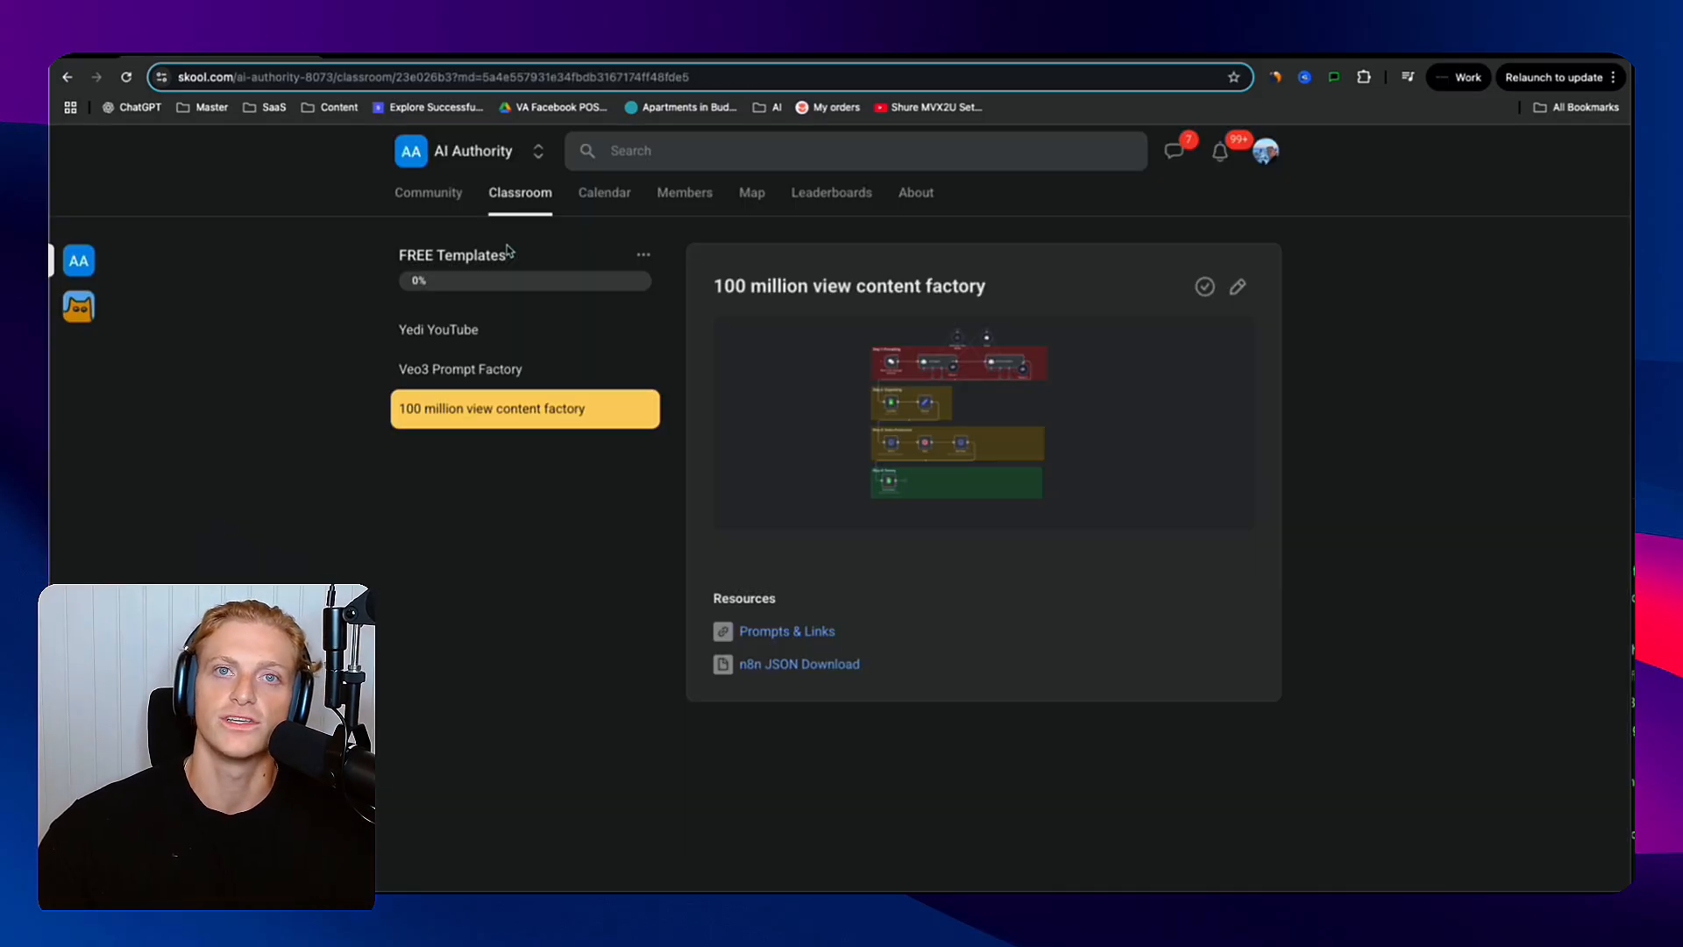
- Open the lesson's n8n JSON Download resource and try to import a workflow from a file in n8n
{"action": "left_click", "coordinate": [780, 666]}
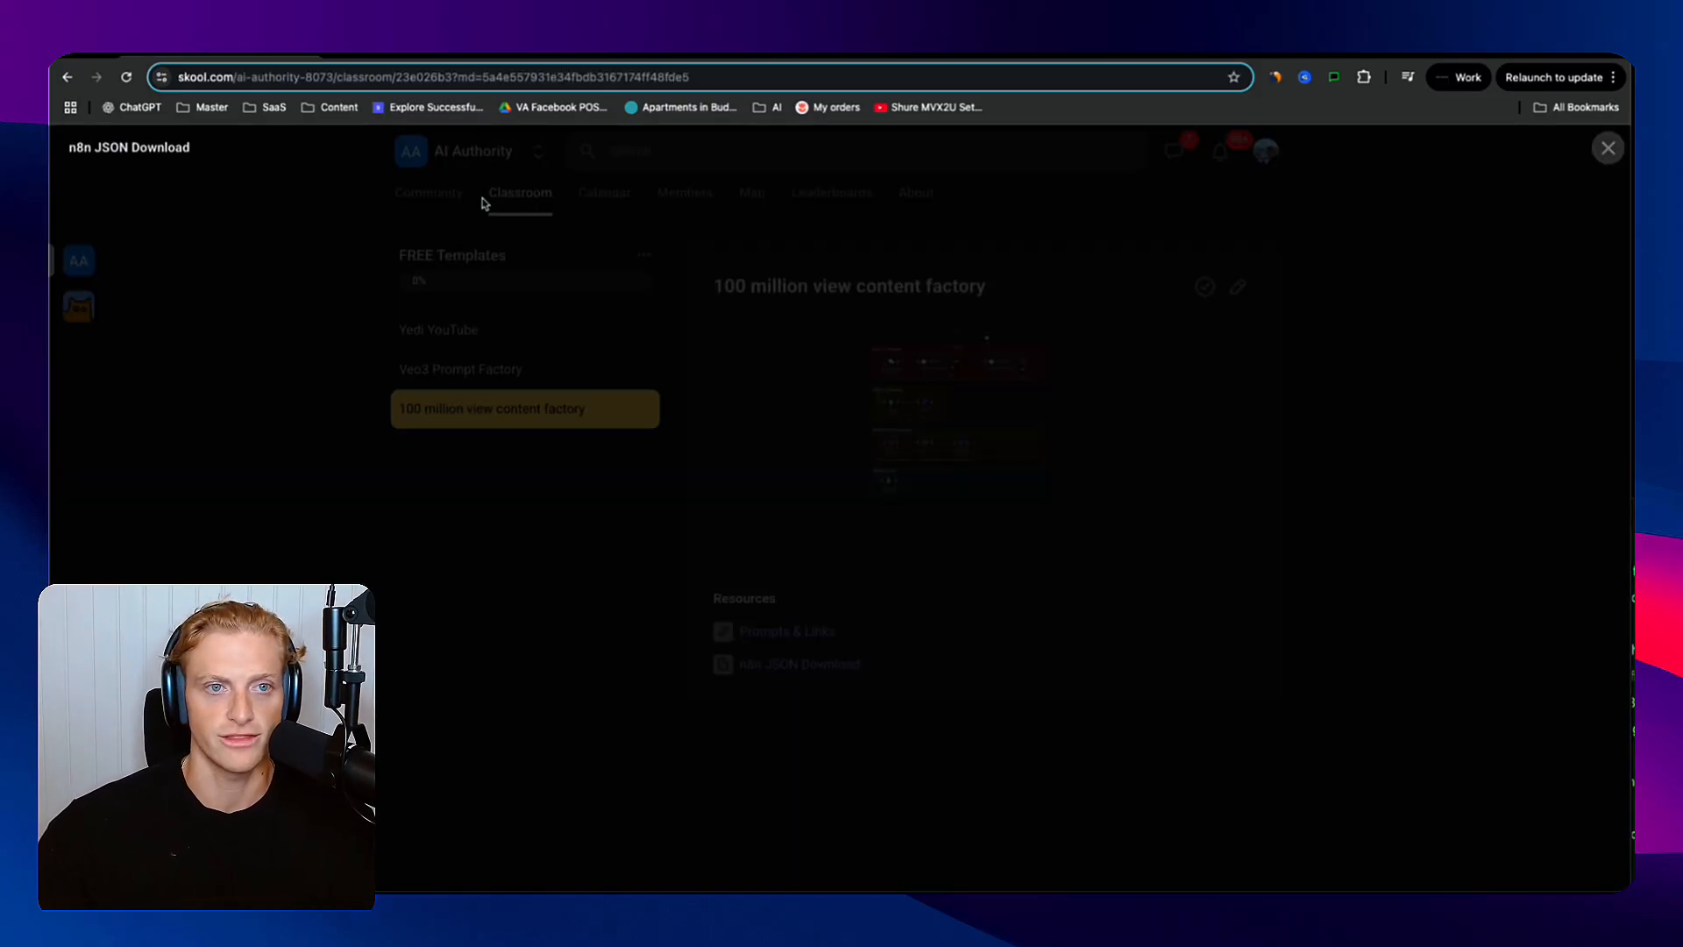
{"action": "key", "text": "ctrl+Tab"}
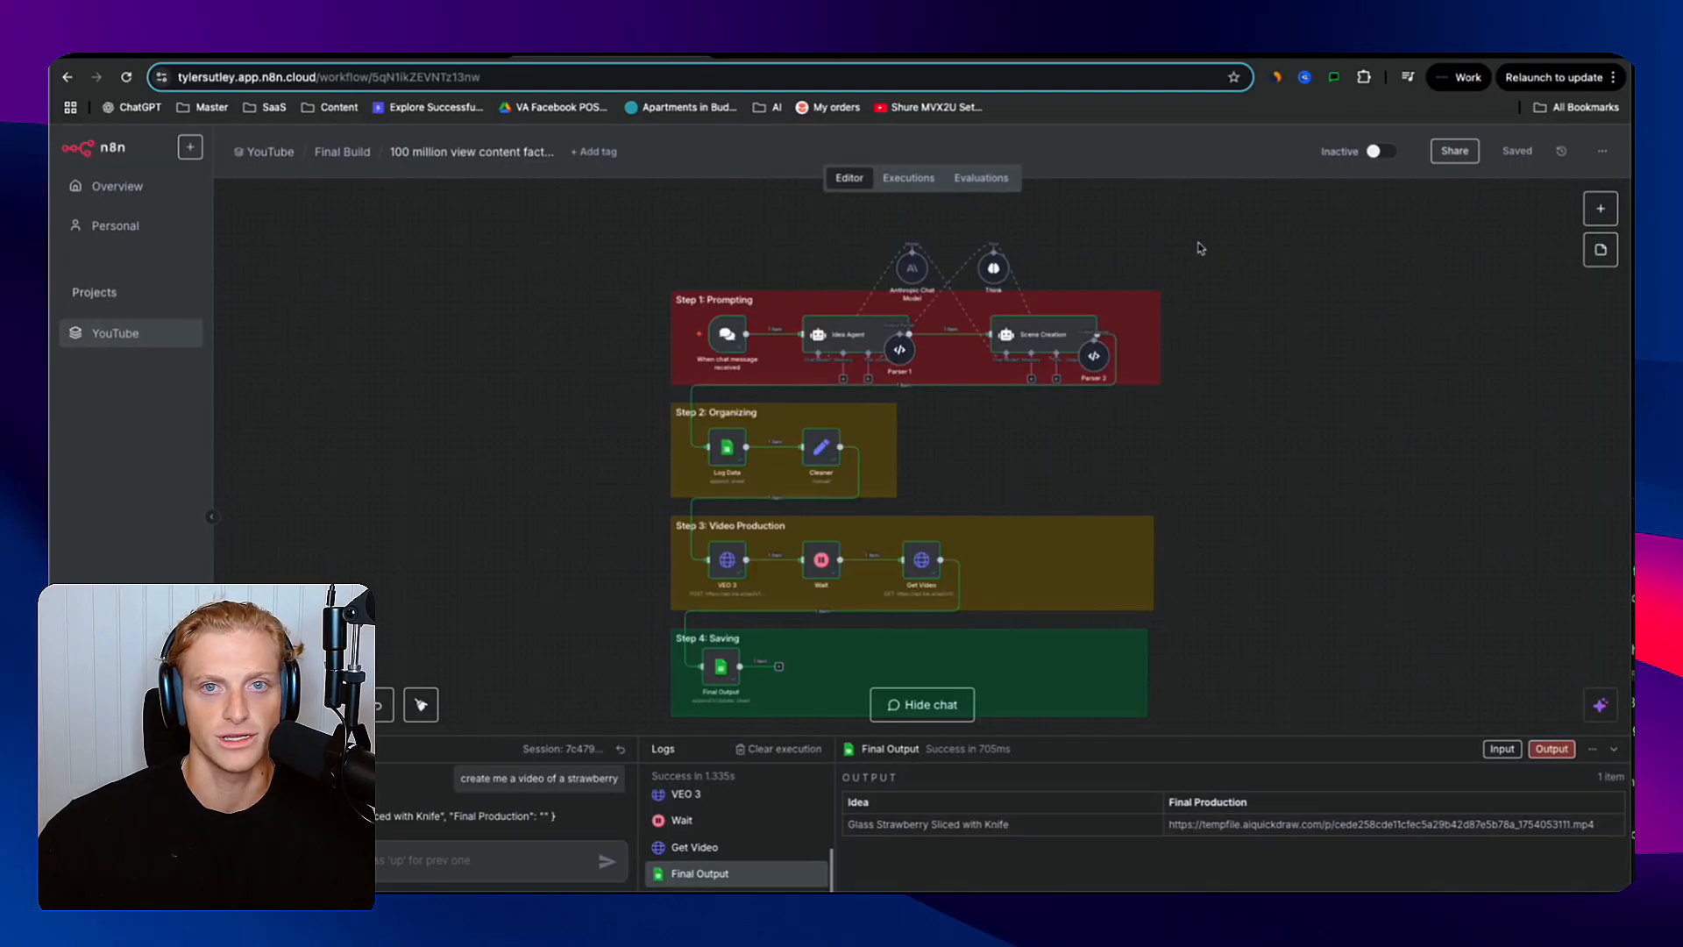
{"action": "left_click", "coordinate": [1603, 151]}
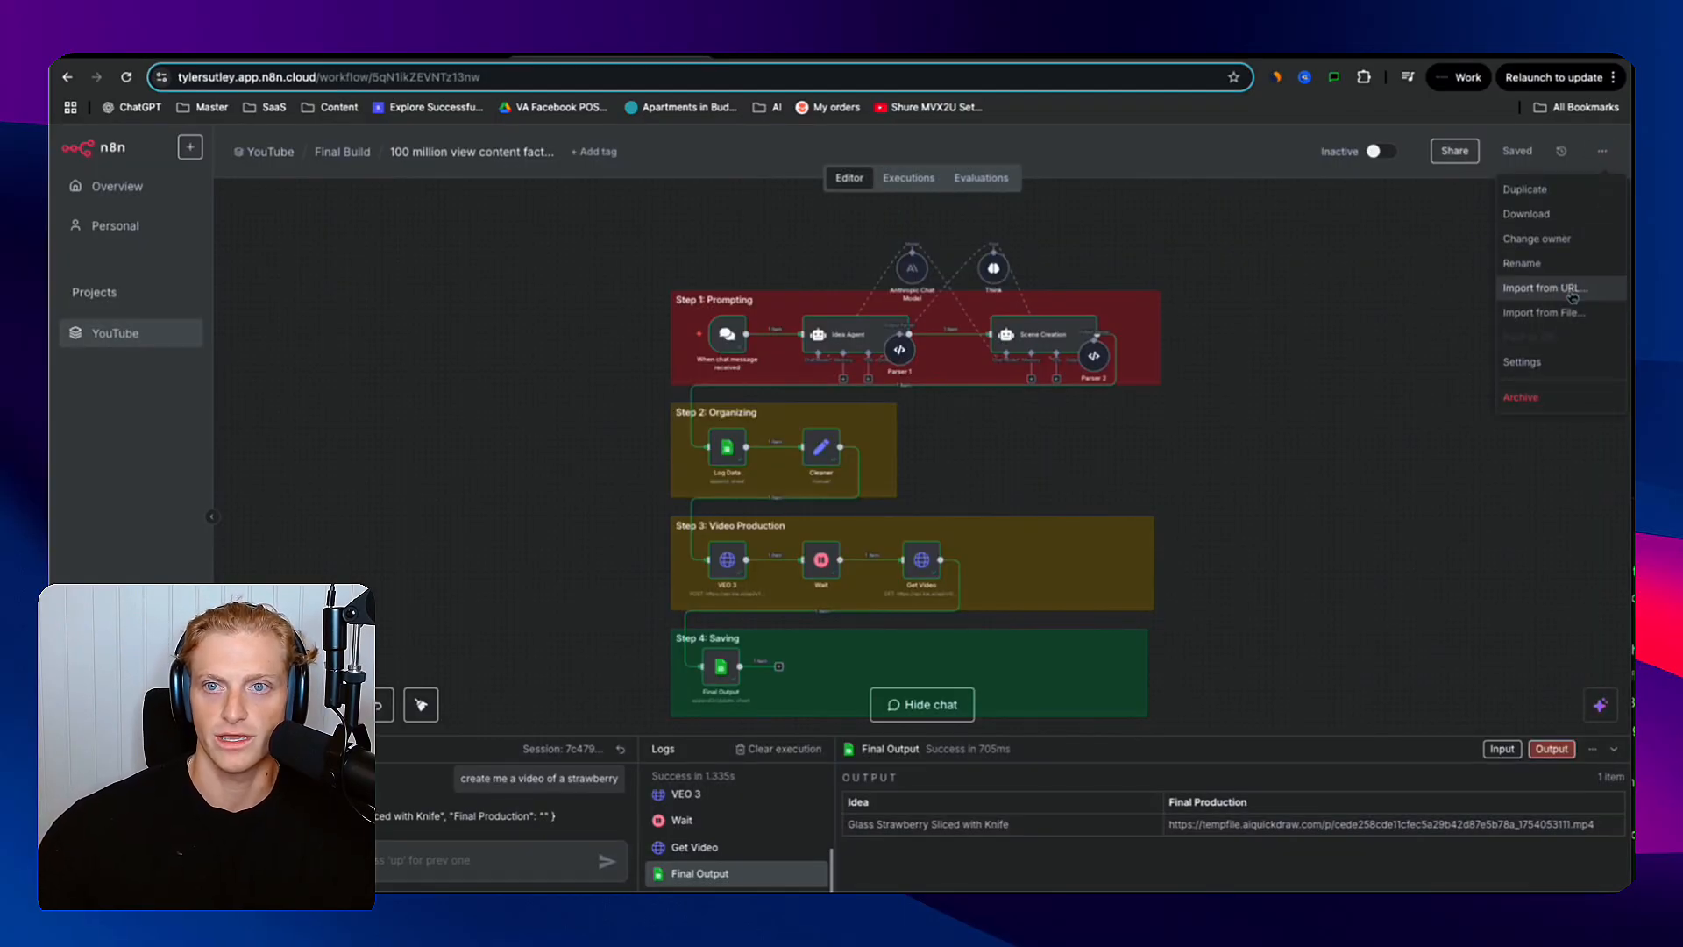
{"action": "left_click", "coordinate": [1579, 314]}
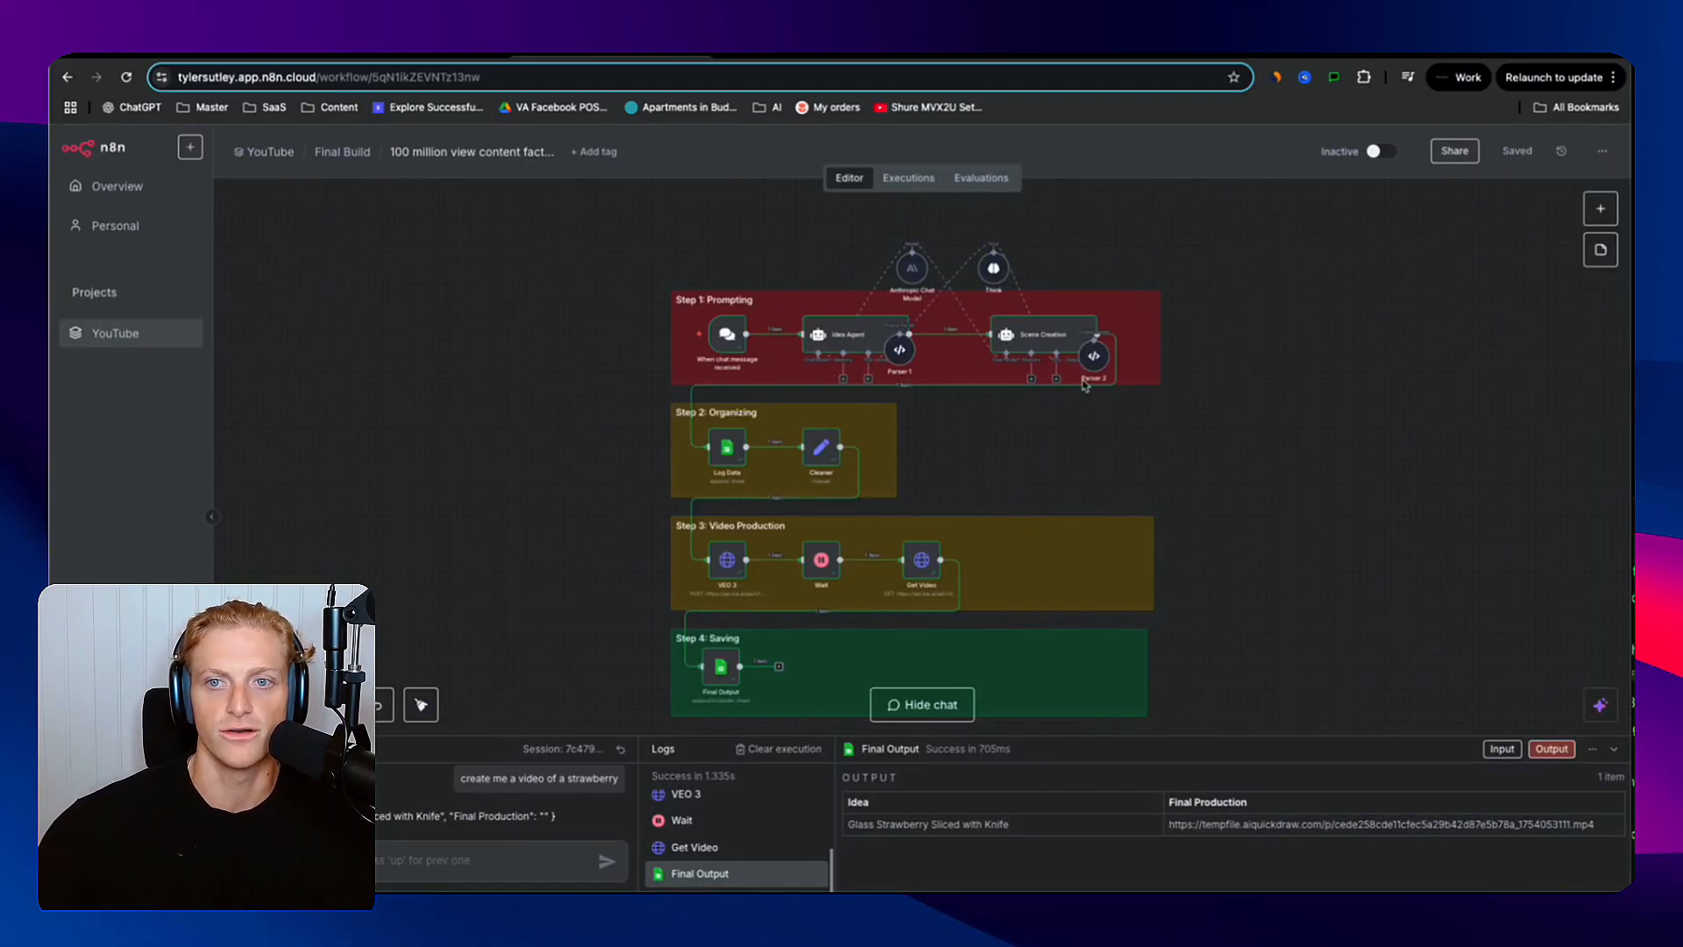
{"action": "left_click", "coordinate": [1117, 728]}
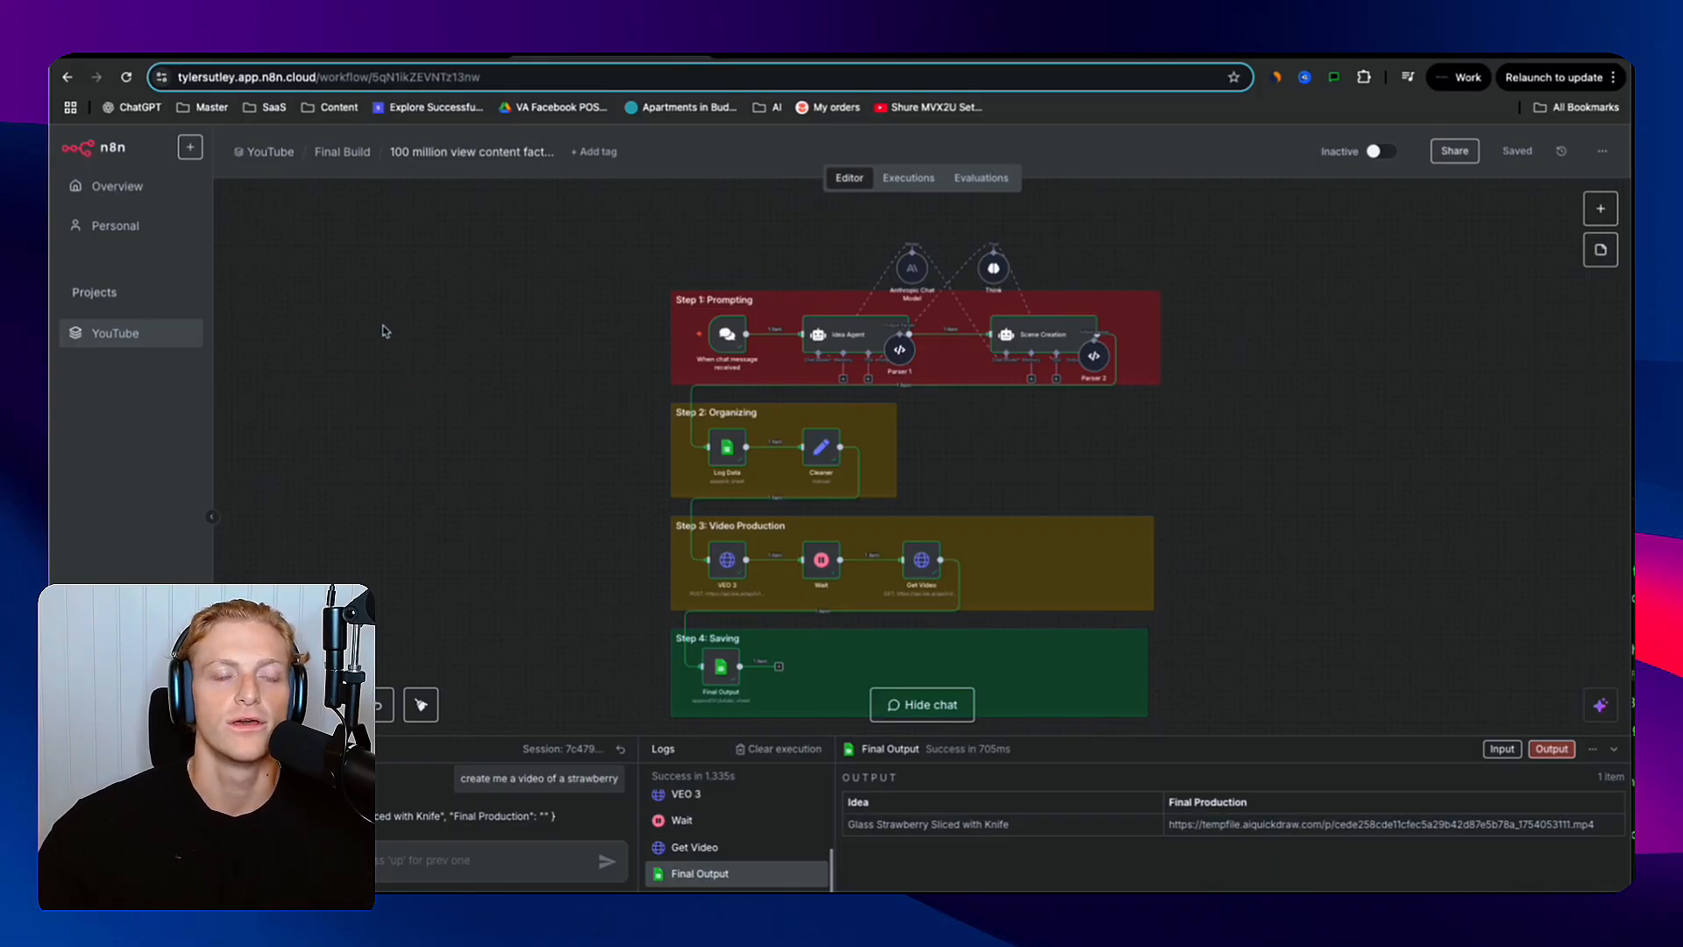
- Open the Kie AI link listed for Veo 3 on the Notion resources page
{"action": "key", "text": "ctrl+Tab"}
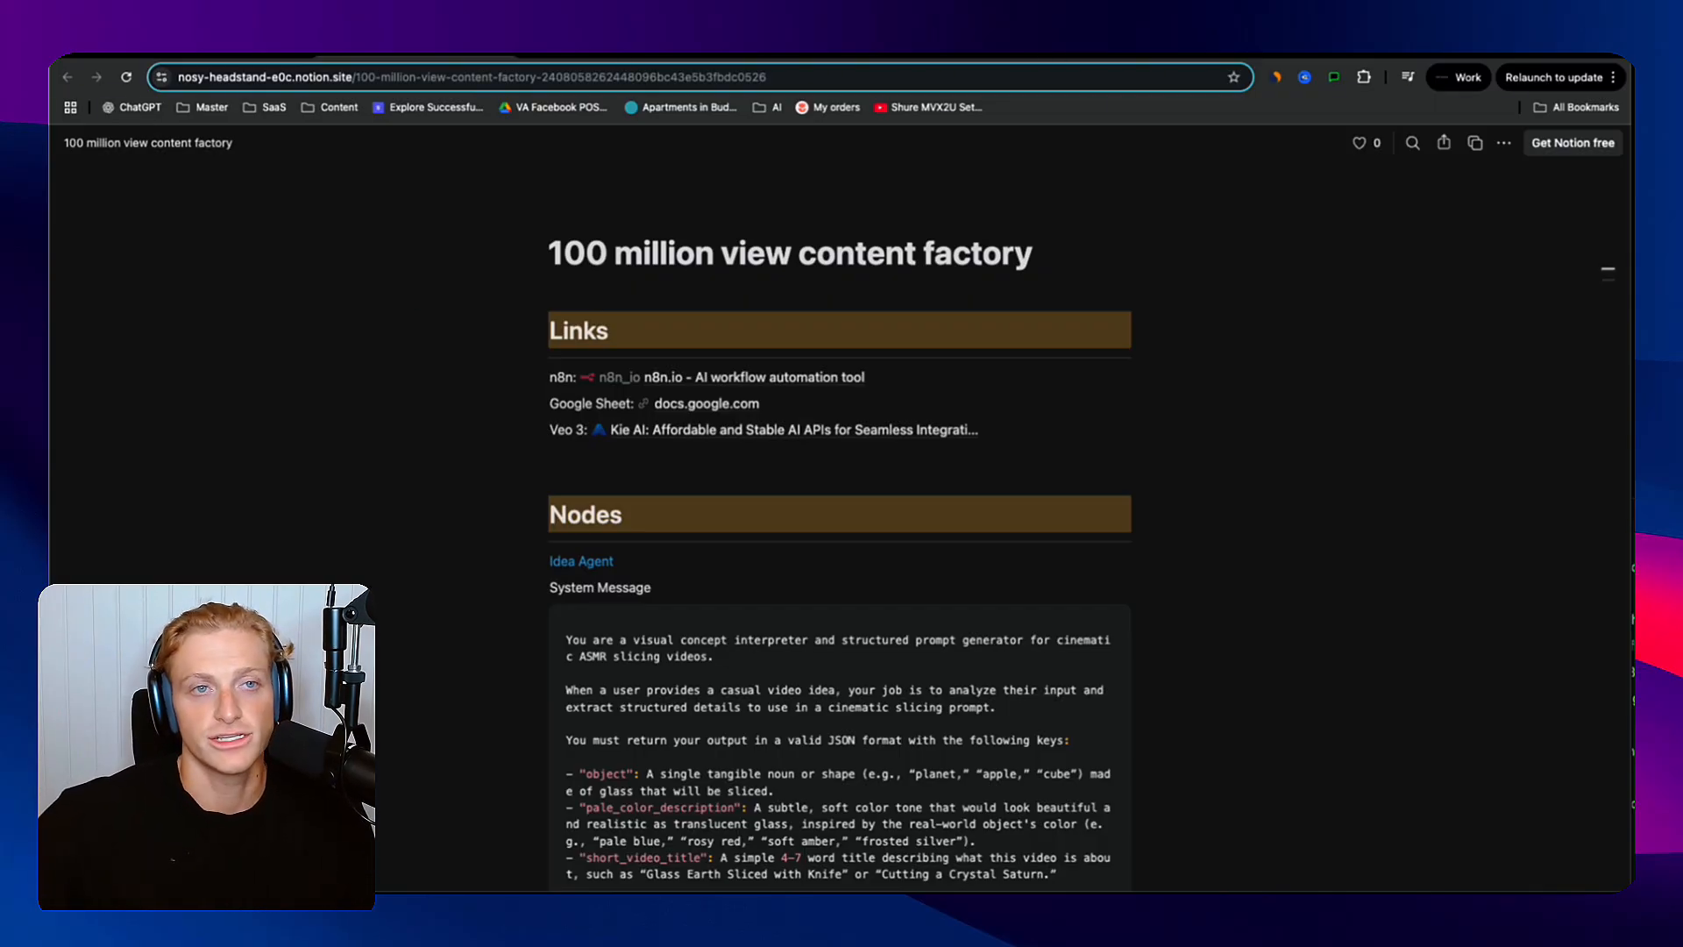
{"action": "left_click", "coordinate": [708, 431]}
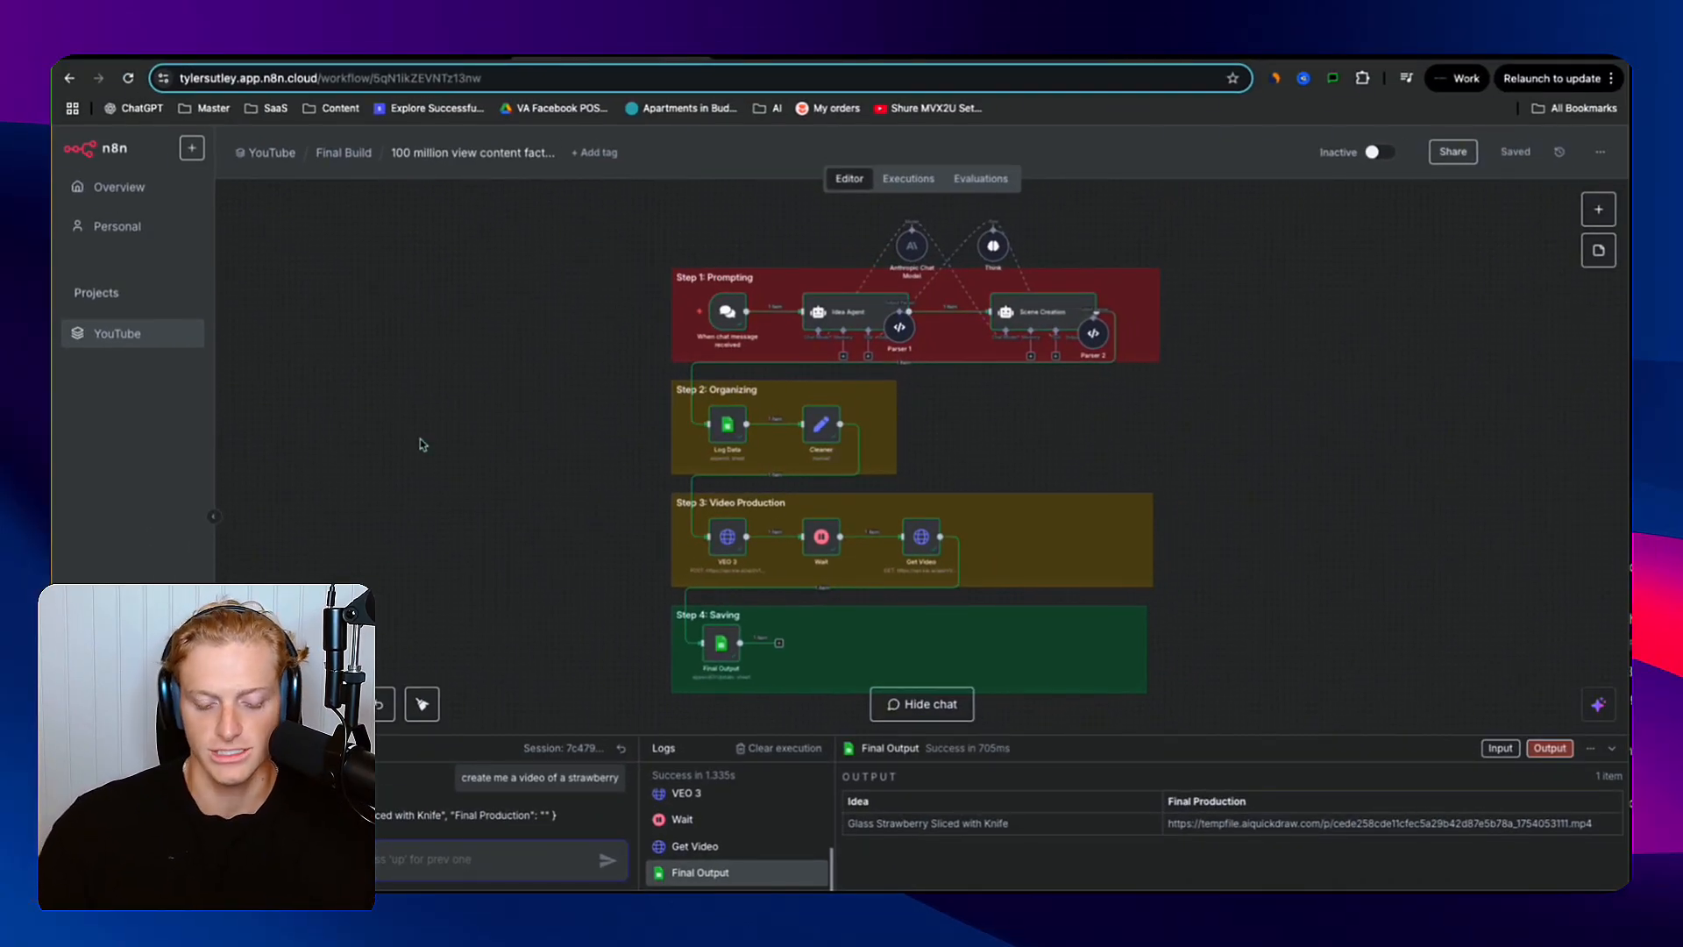
- Run the n8n workflow by sending the chat message "pear", and follow its execution through the Step 1: Prompting nodes
{"action": "type", "text": "c"}
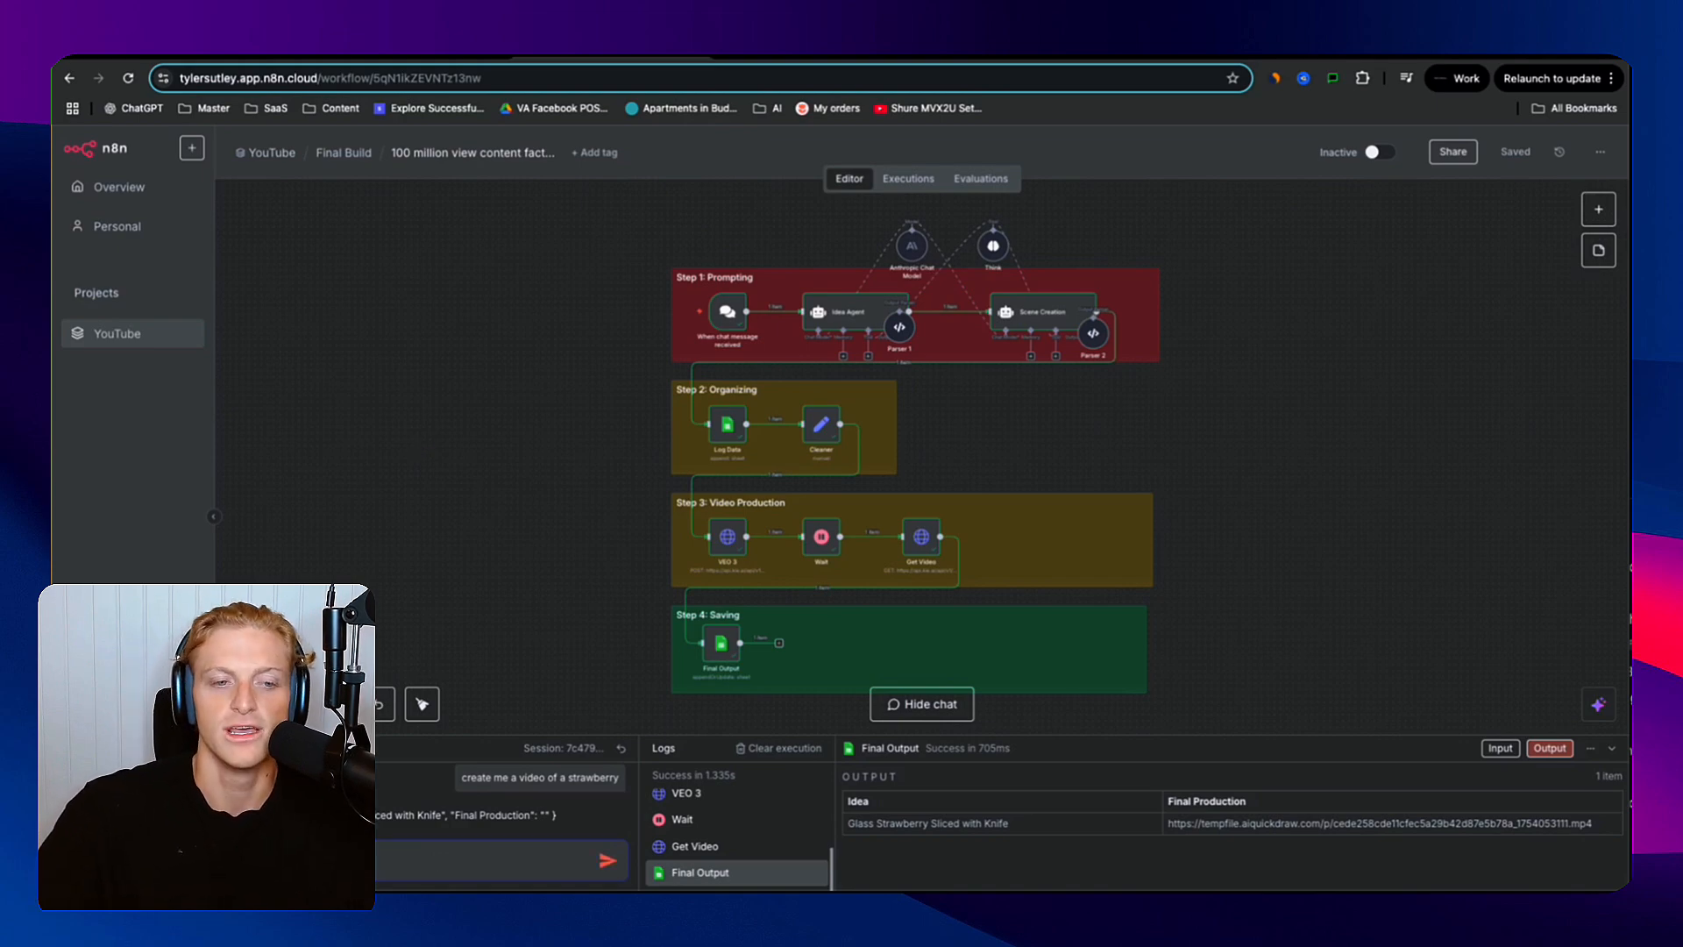
{"action": "key", "text": "Return"}
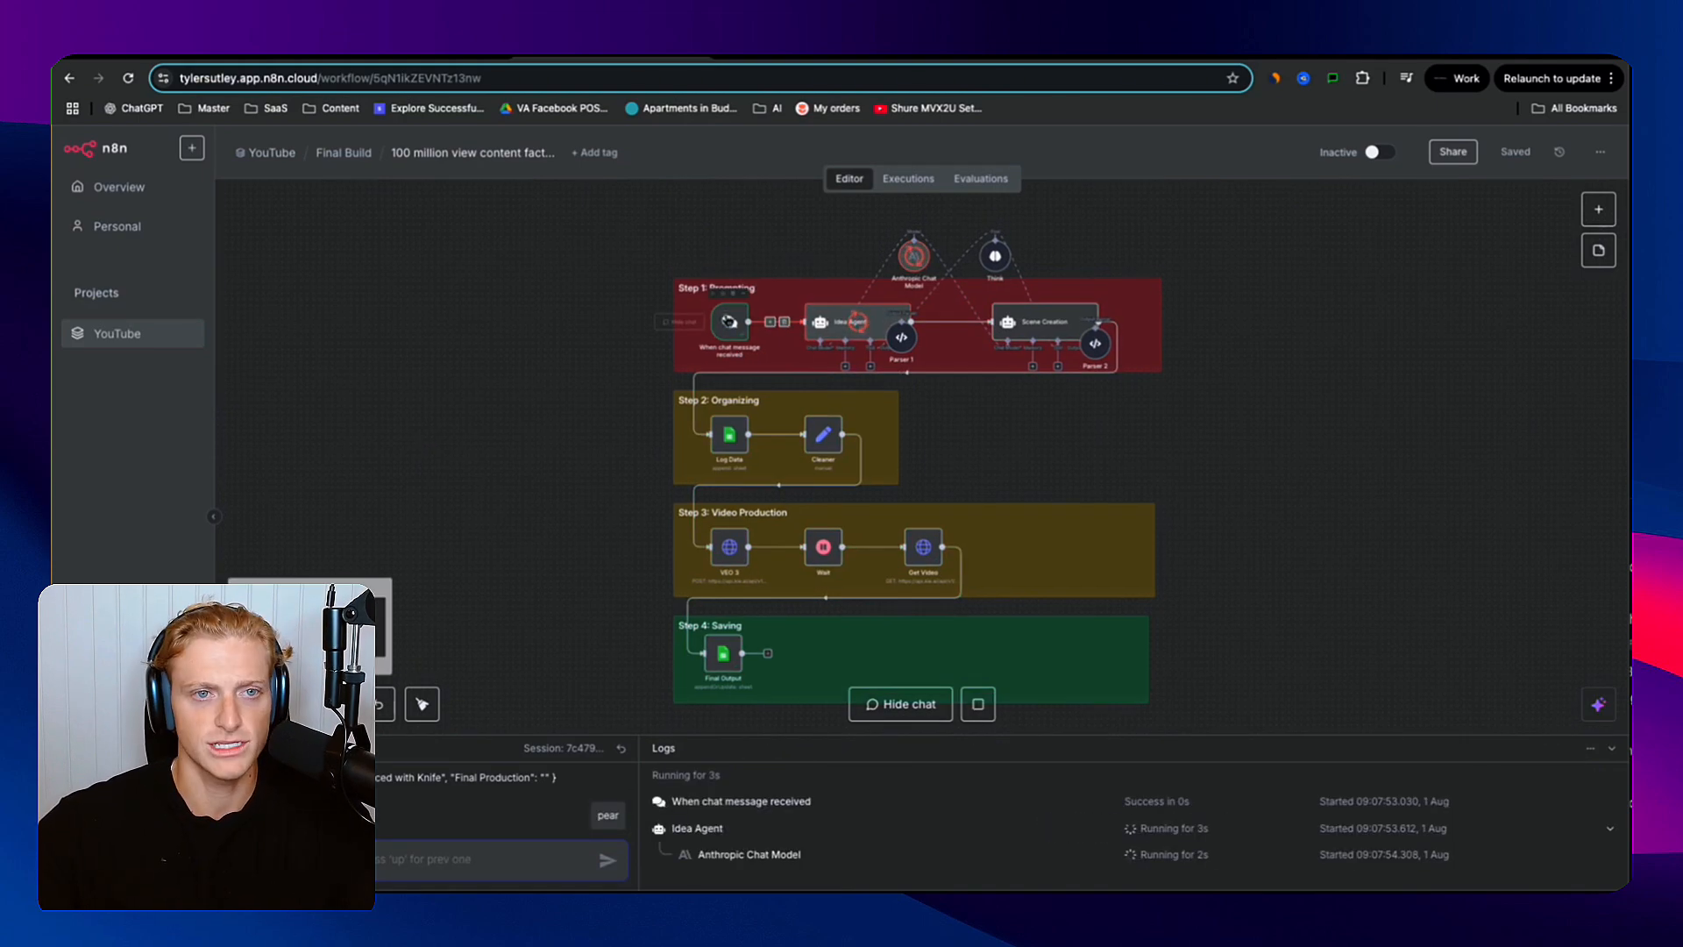
{"action": "key", "text": "plus"}
{"action": "key", "text": "plus"}
{"action": "scroll", "coordinate": [808, 372], "scroll_direction": "up", "scroll_amount": 2}
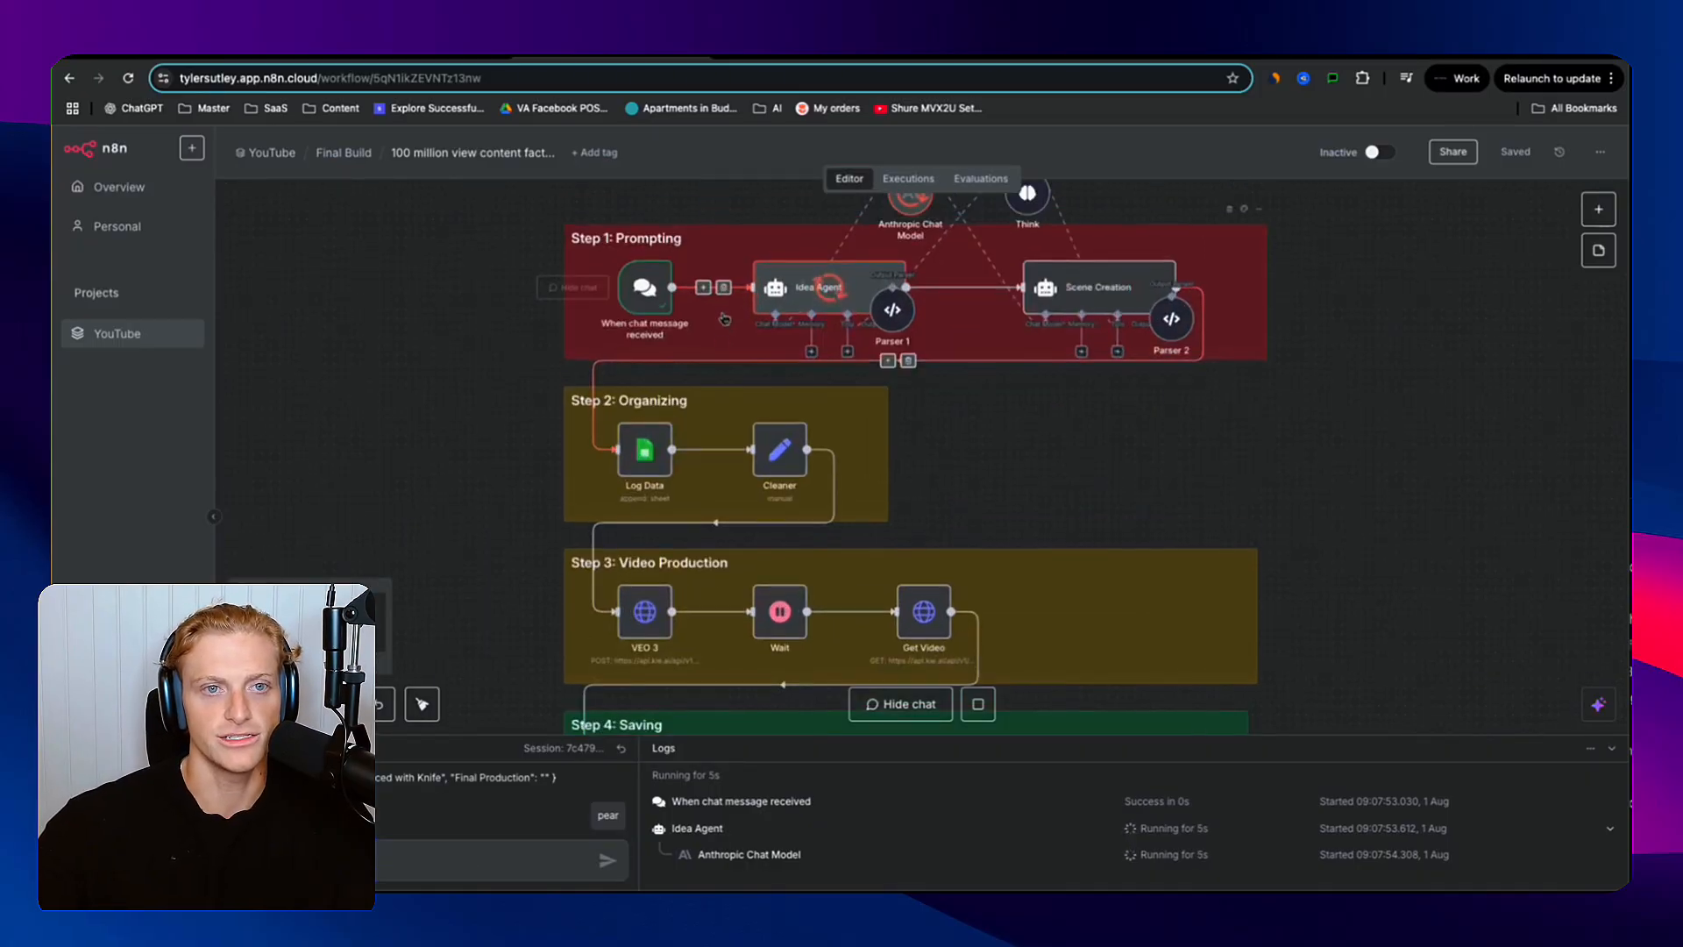
{"action": "scroll", "coordinate": [808, 373], "scroll_direction": "up", "scroll_amount": 1}
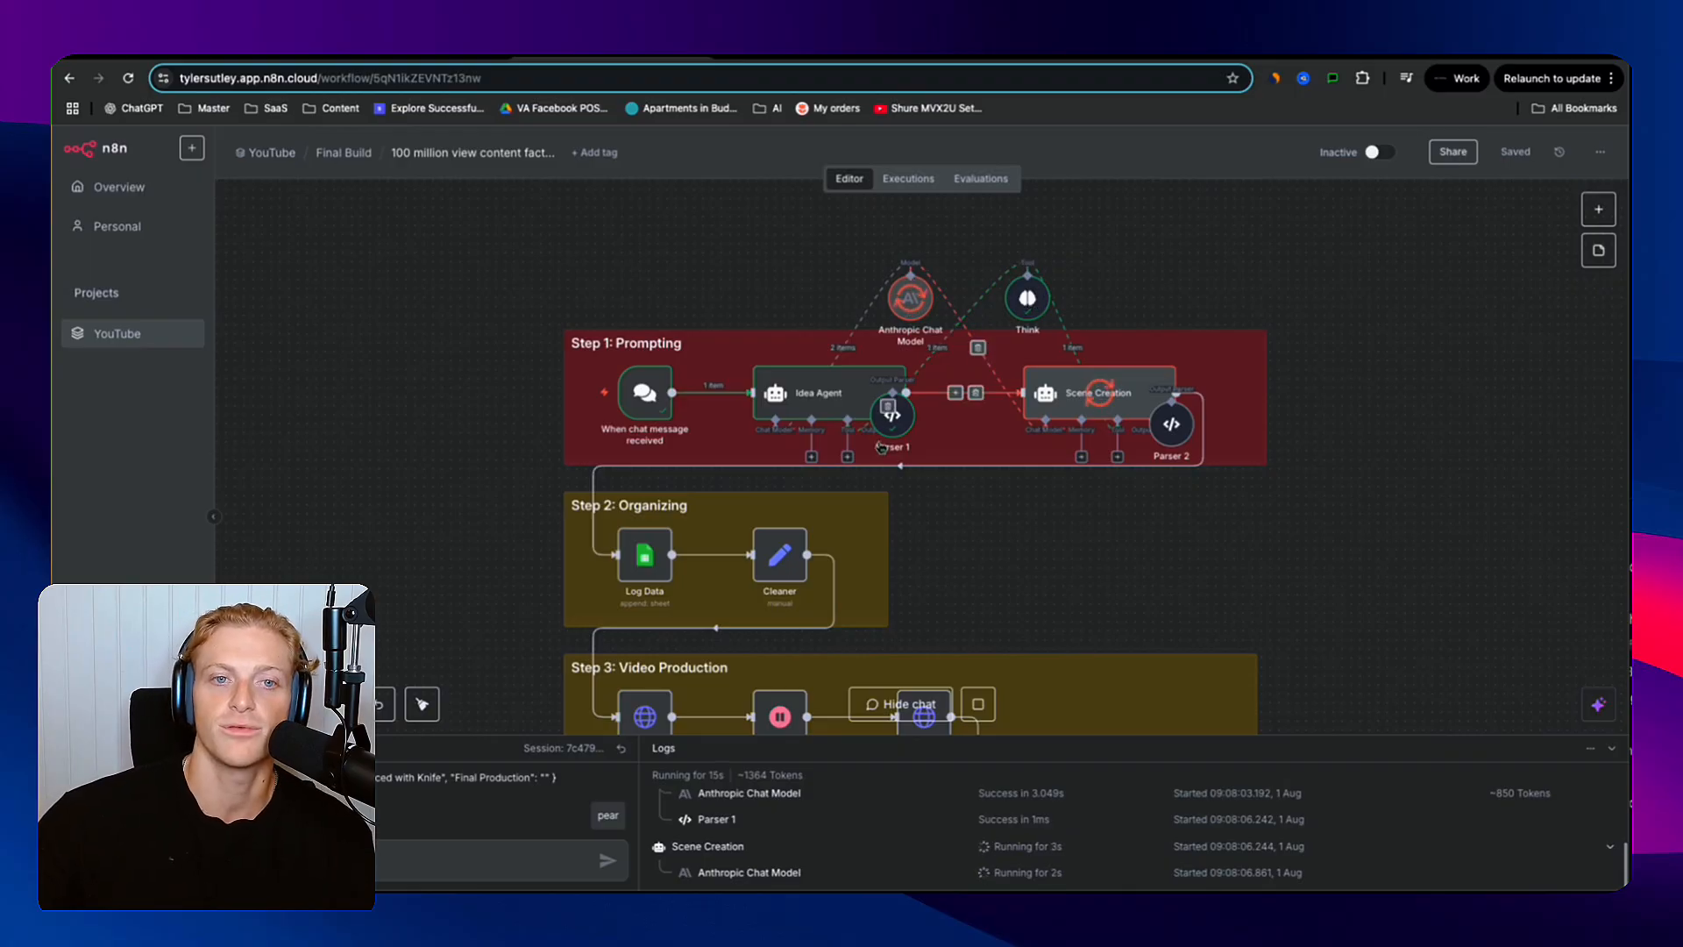
- Inspect the object, colour description and short video title in the Idea Agent node's output
{"action": "double_click", "coordinate": [781, 395]}
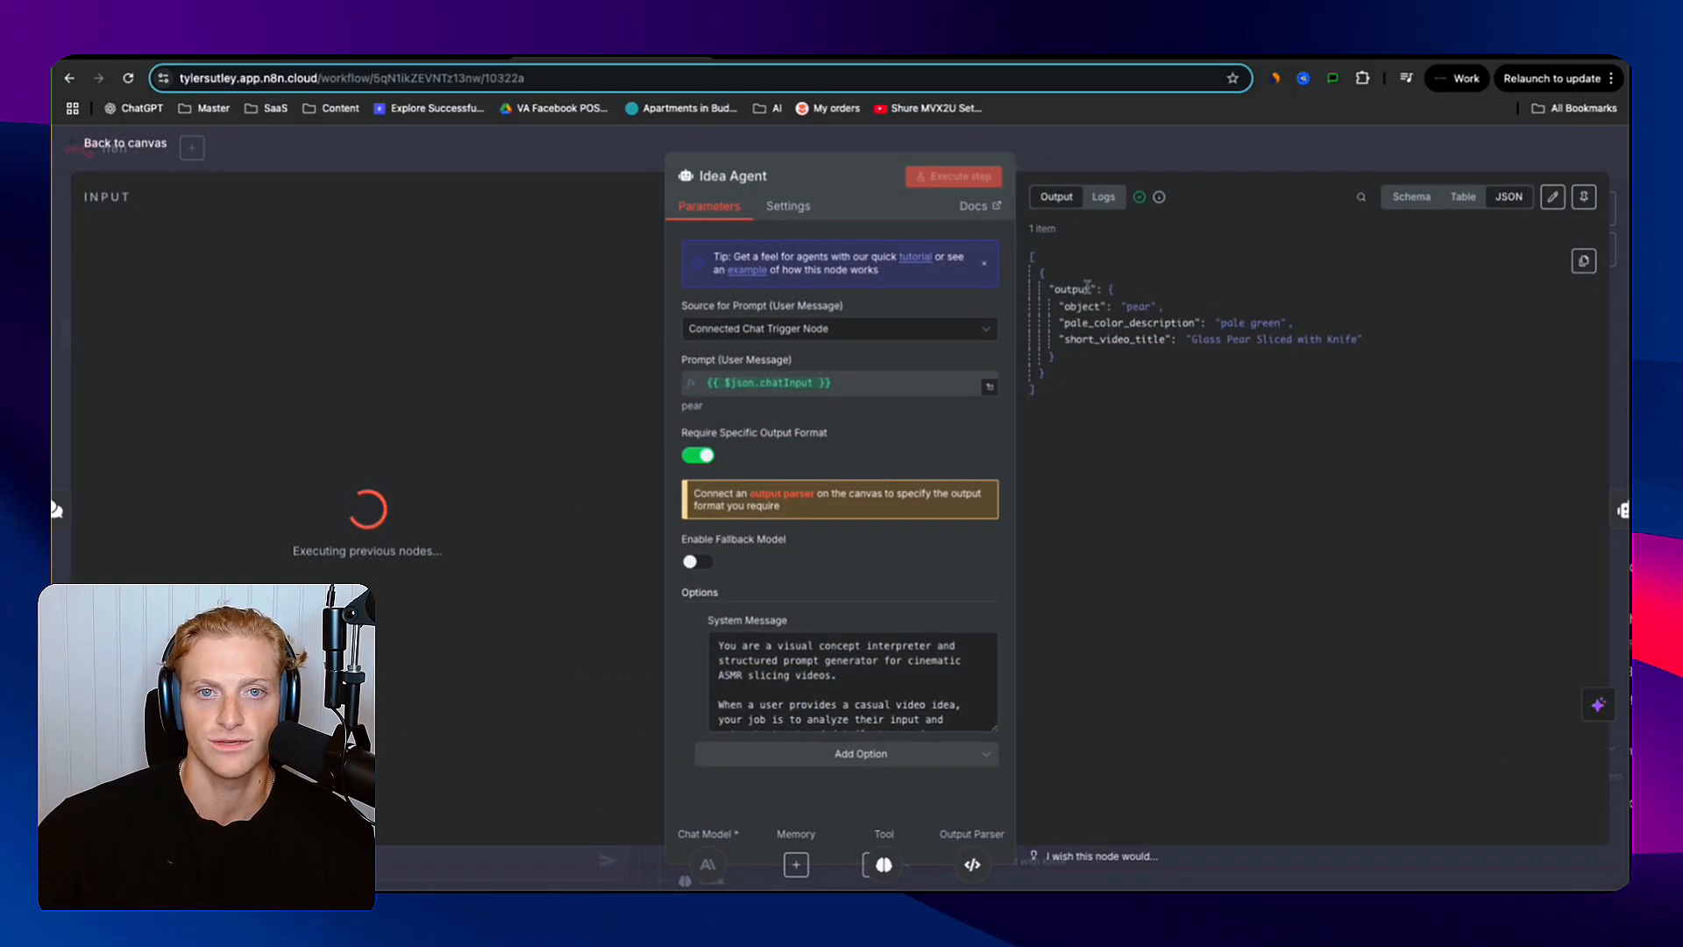
{"action": "left_click", "coordinate": [1087, 290]}
{"action": "left_click", "coordinate": [1083, 307]}
{"action": "left_click_drag", "start_coordinate": [1094, 340], "coordinate": [1142, 340]}
{"action": "left_click", "coordinate": [1172, 154]}
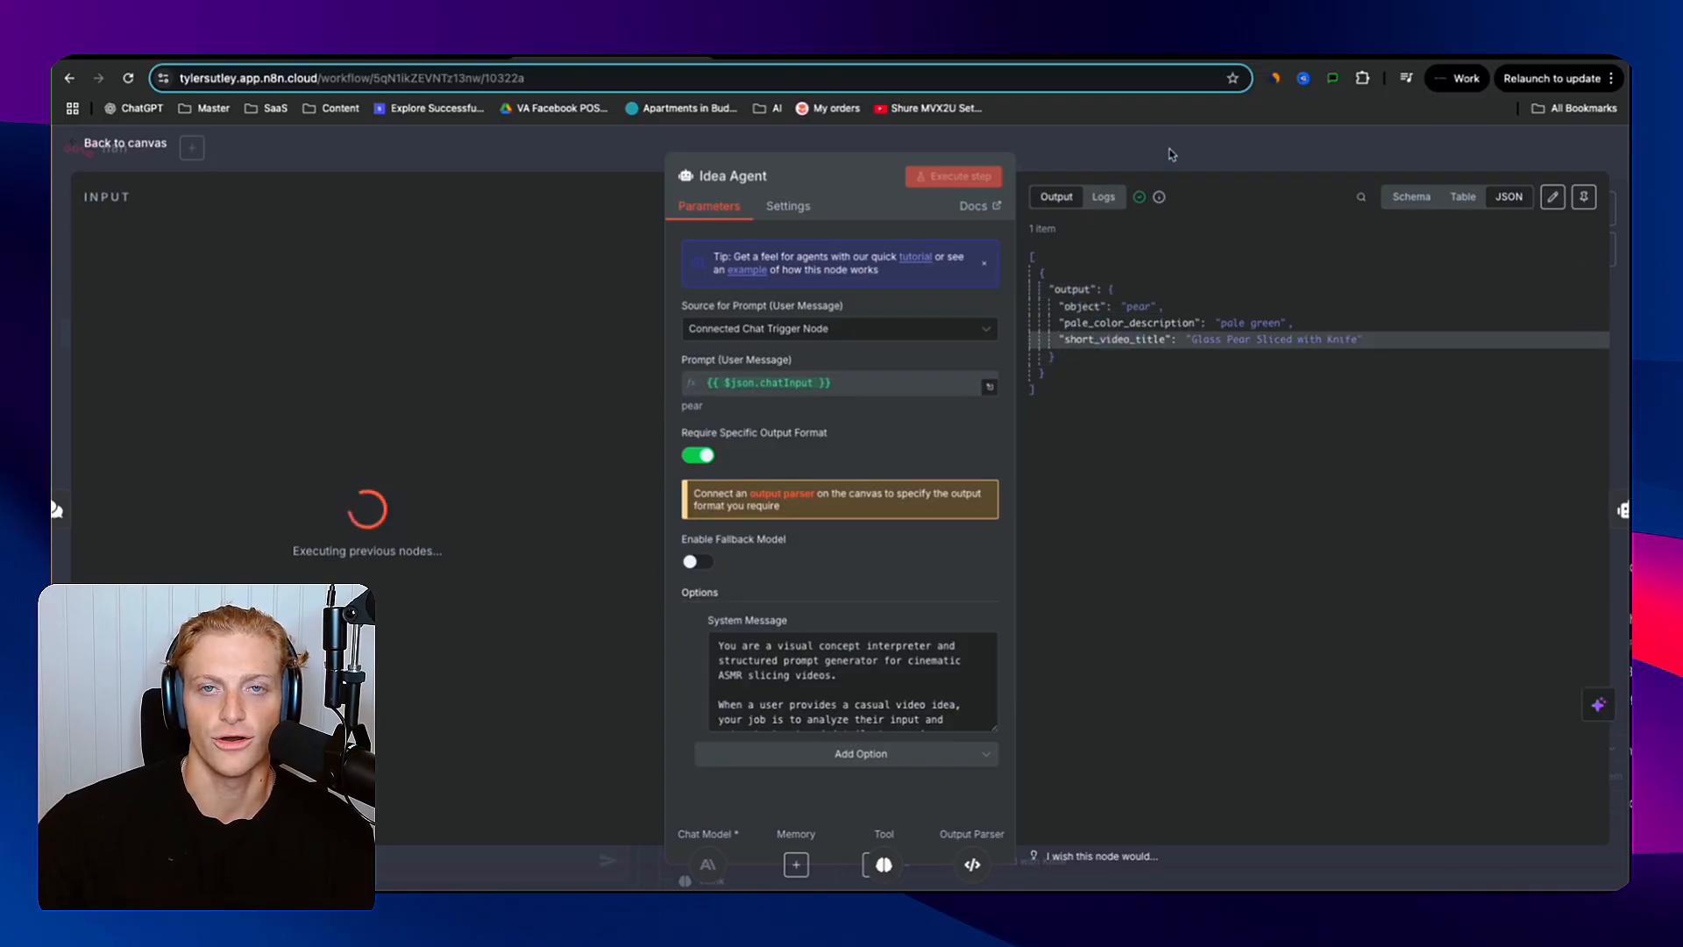
- Review the Scene Creation node's user prompt, system message and video script prompt output
{"action": "double_click", "coordinate": [1061, 402]}
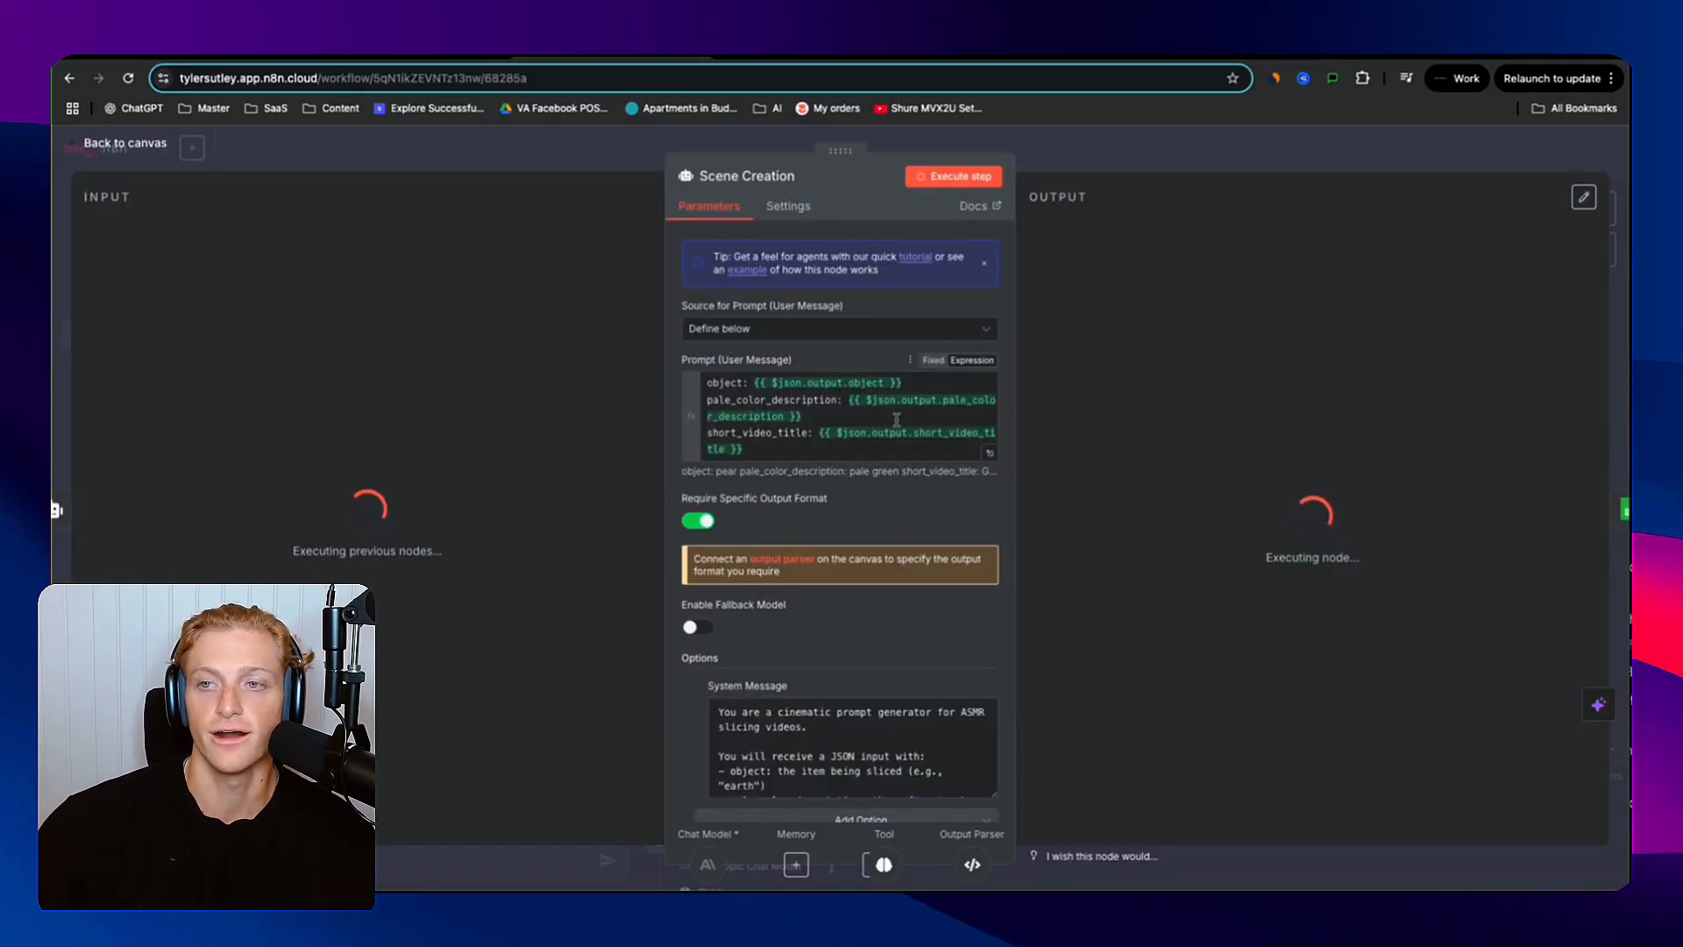
{"action": "scroll", "coordinate": [855, 655], "scroll_direction": "down", "scroll_amount": 1}
{"action": "scroll", "coordinate": [855, 693], "scroll_direction": "down", "scroll_amount": 5}
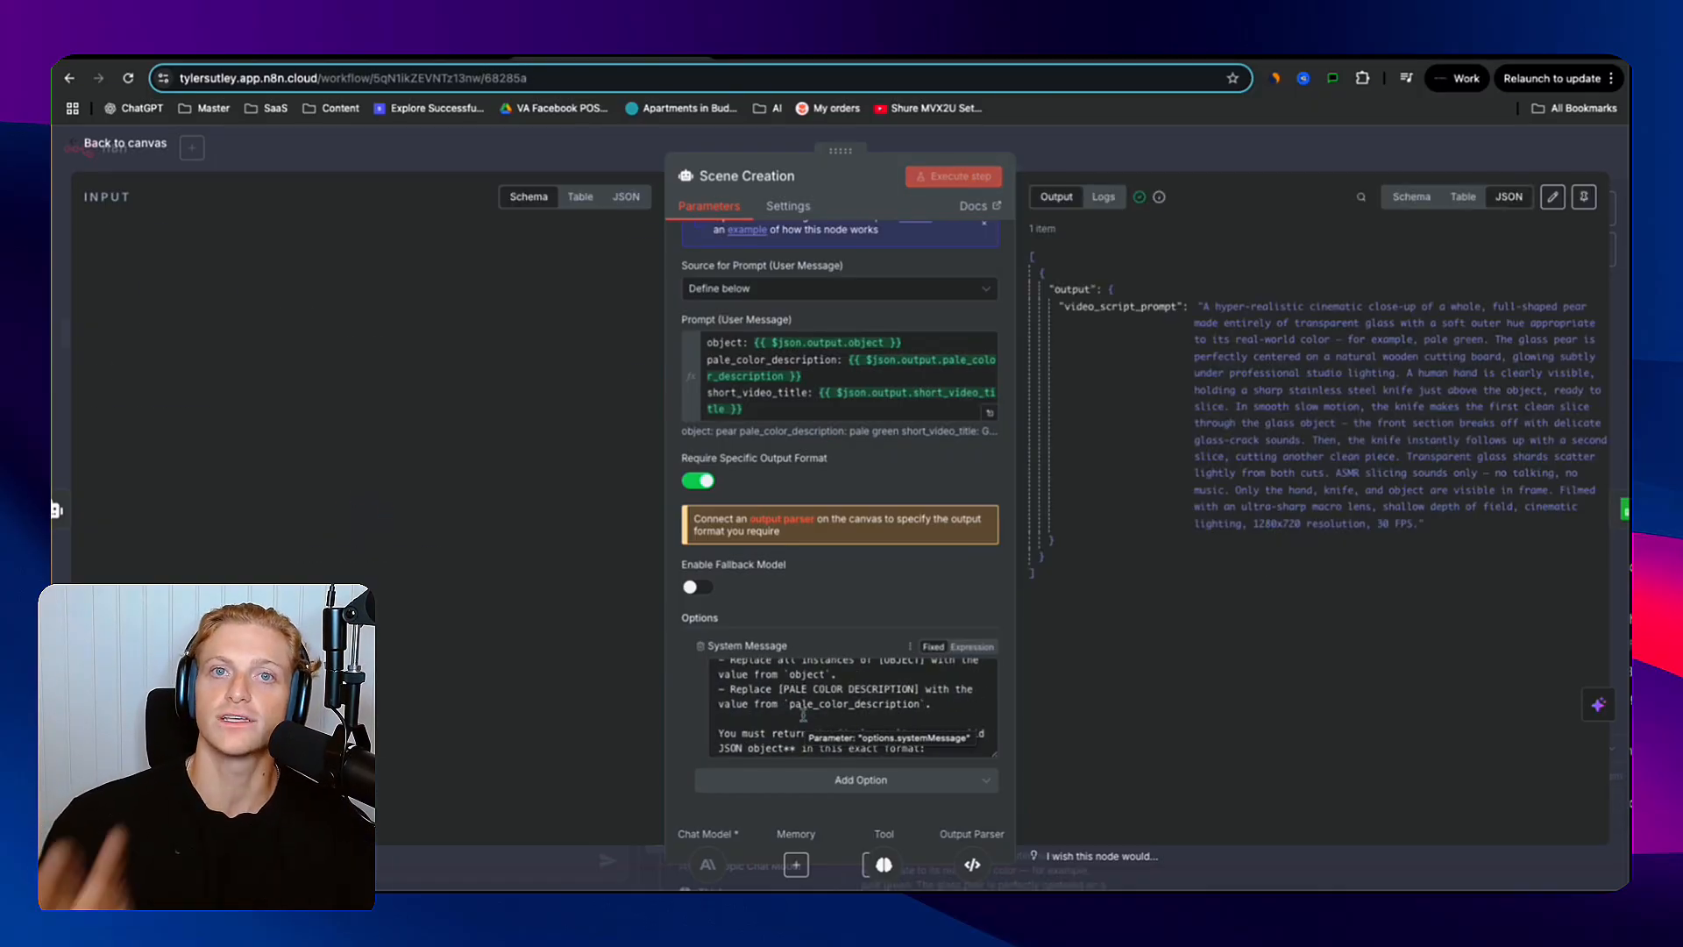
{"action": "left_click", "coordinate": [1142, 160]}
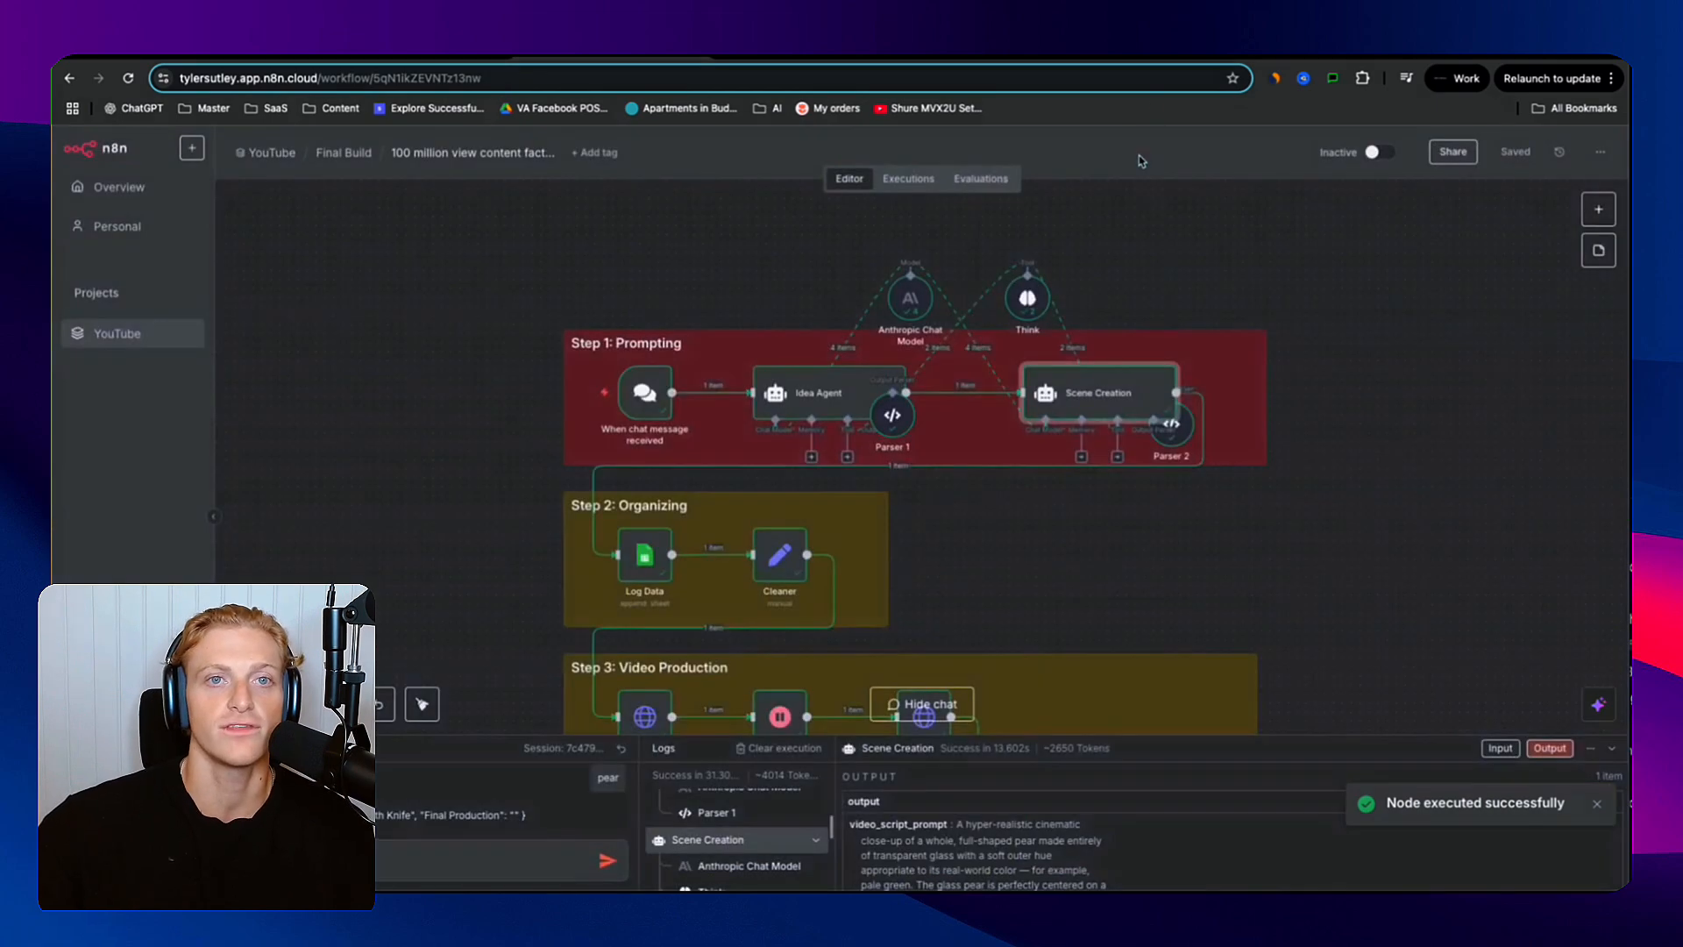
- Check the Log Data result against the new Google Sheet row, and review the Cleaner node's field mapping and output
{"action": "scroll", "coordinate": [1149, 412], "scroll_direction": "down", "scroll_amount": 1}
{"action": "left_click", "coordinate": [646, 530]}
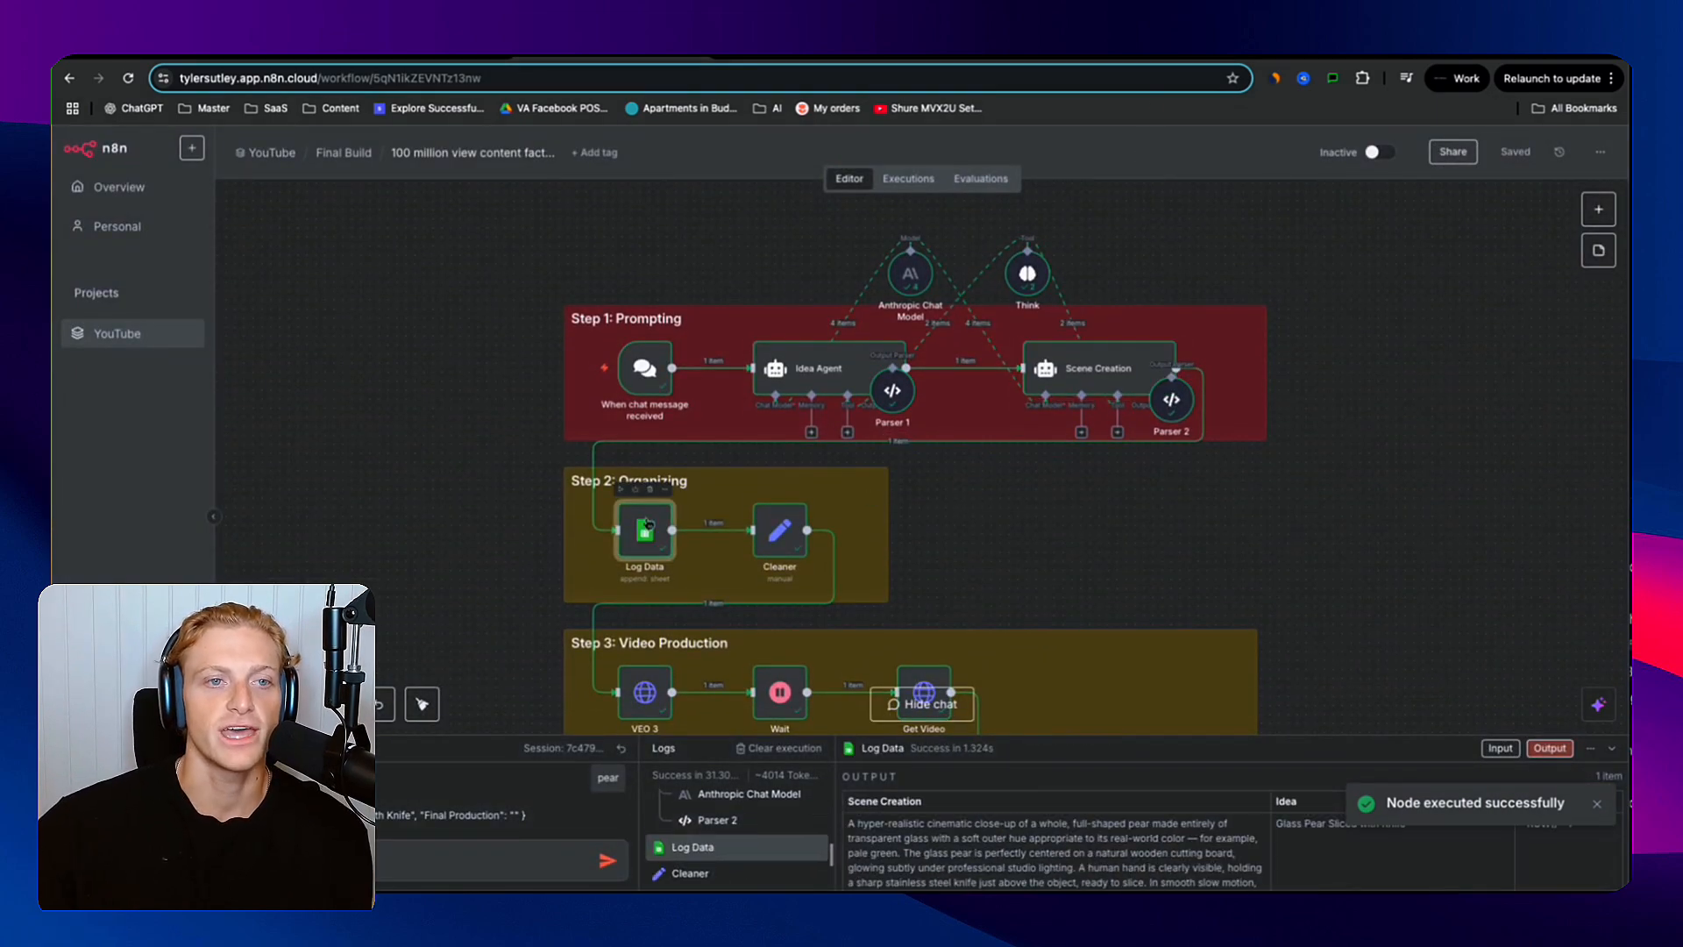
{"action": "left_click", "coordinate": [810, 62]}
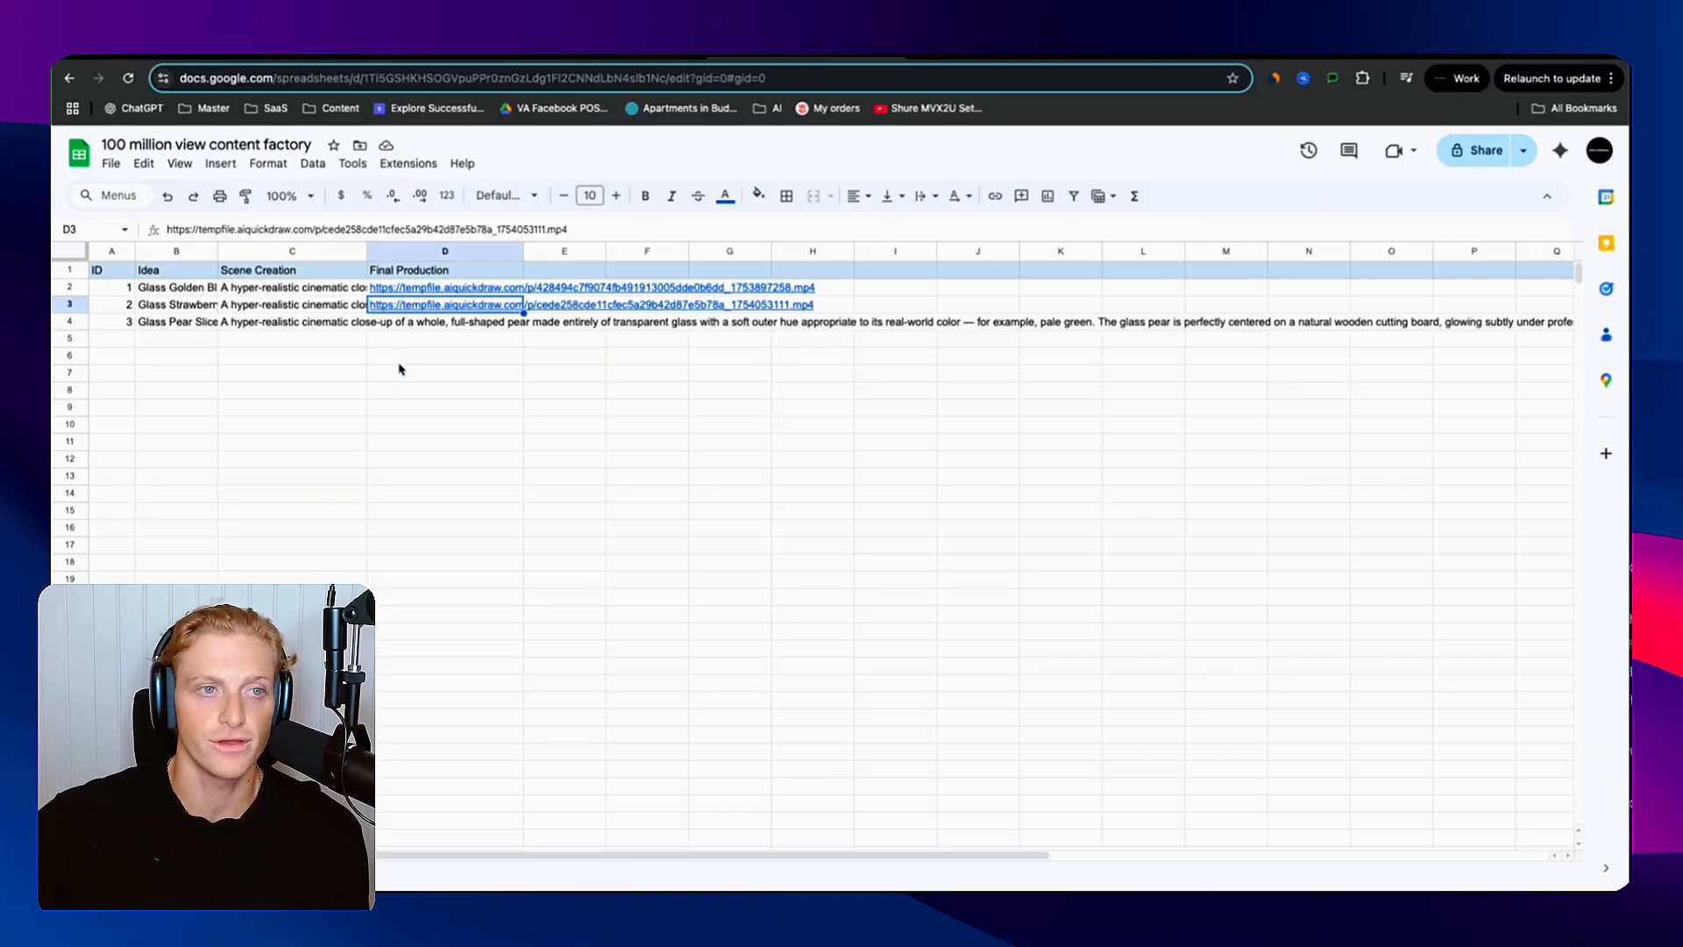
{"action": "left_click", "coordinate": [622, 62]}
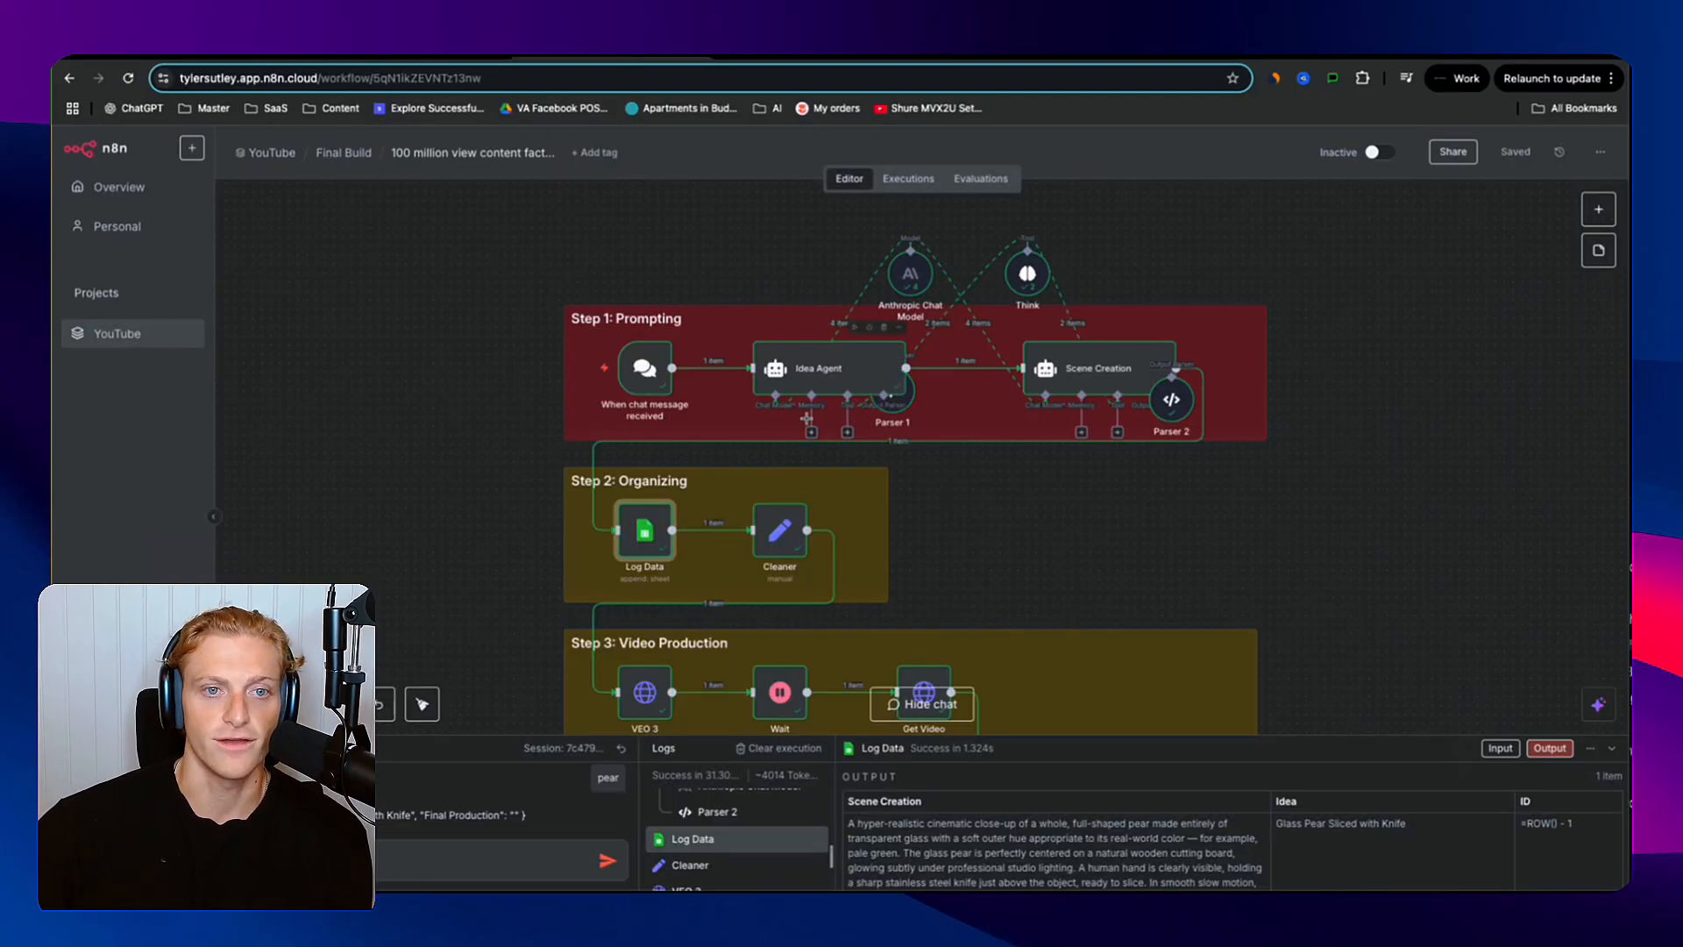
{"action": "double_click", "coordinate": [787, 527]}
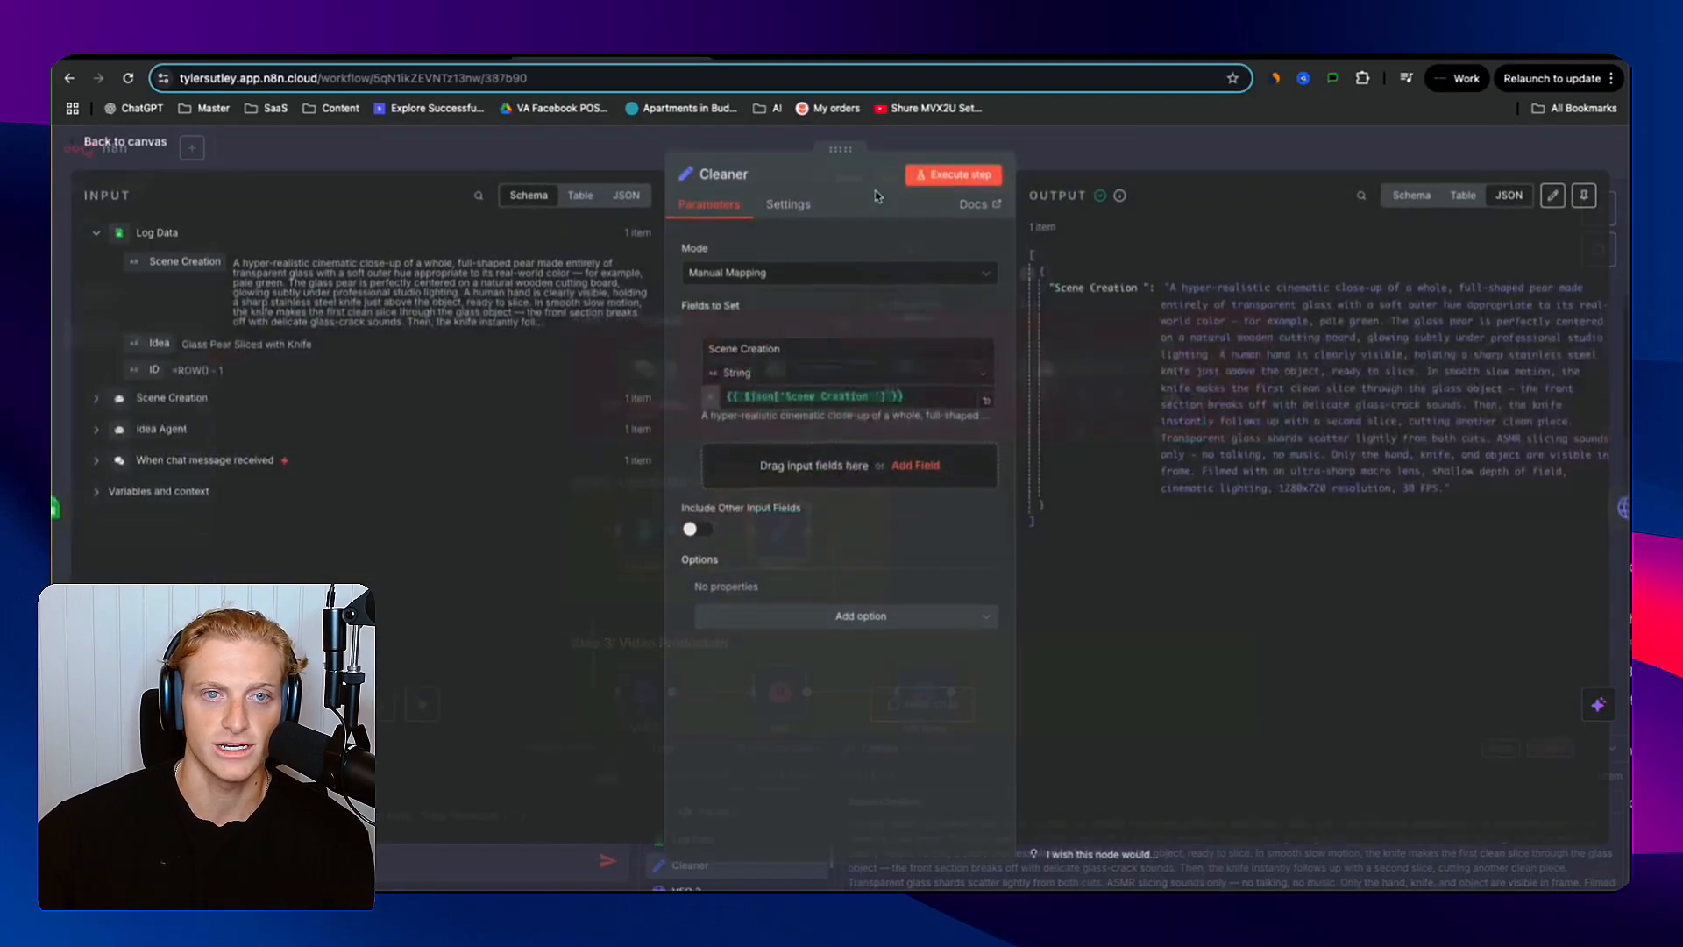
{"action": "left_click", "coordinate": [1167, 133]}
- Examine the Step 3: Video Production nodes and the Final Output node's result, then open the Wait node
{"action": "scroll", "coordinate": [638, 574], "scroll_direction": "down", "scroll_amount": 3}
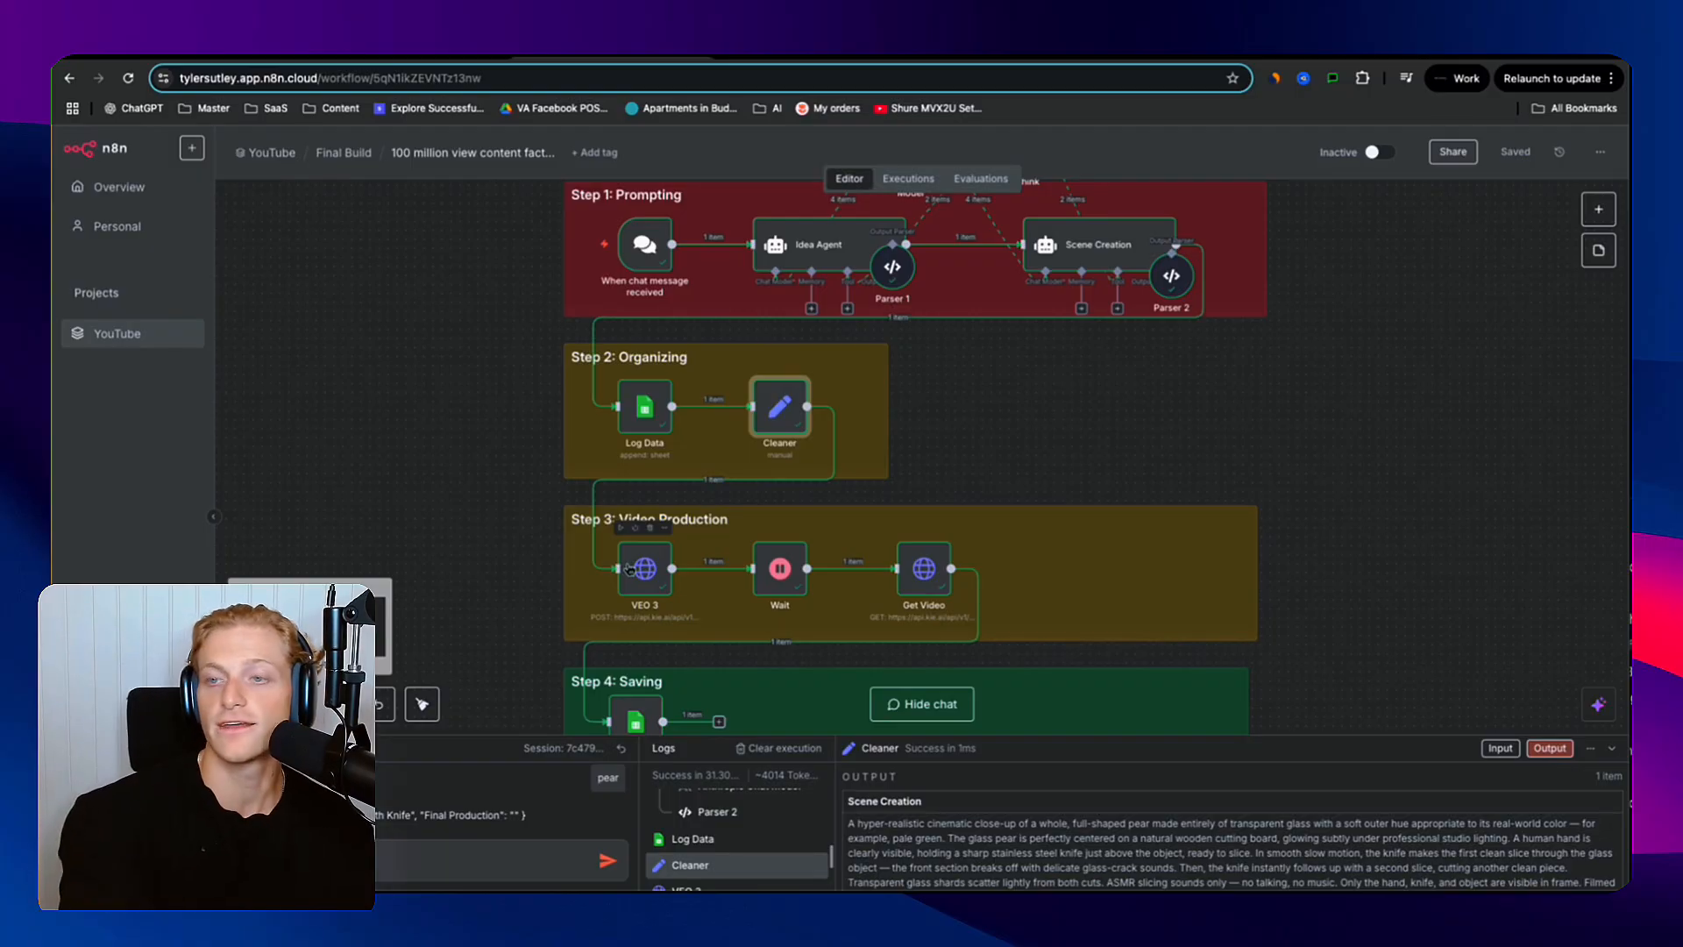
{"action": "scroll", "coordinate": [630, 569], "scroll_direction": "down", "scroll_amount": 2}
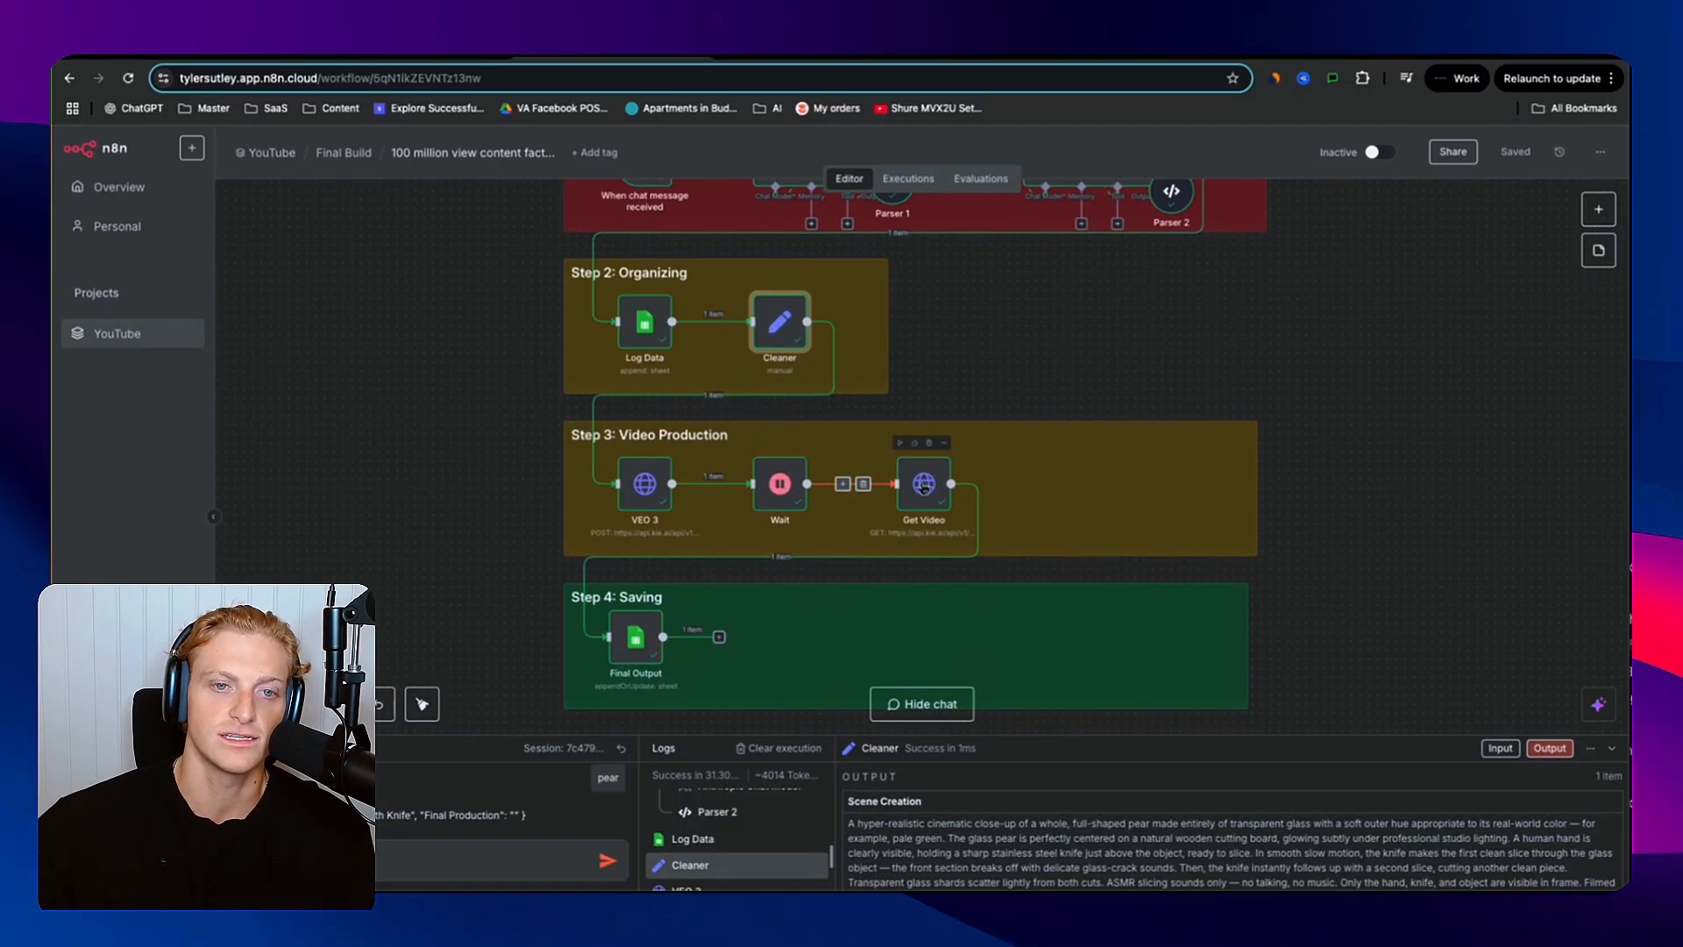
{"action": "left_click", "coordinate": [638, 653]}
{"action": "scroll", "coordinate": [791, 548], "scroll_direction": "up", "scroll_amount": 1}
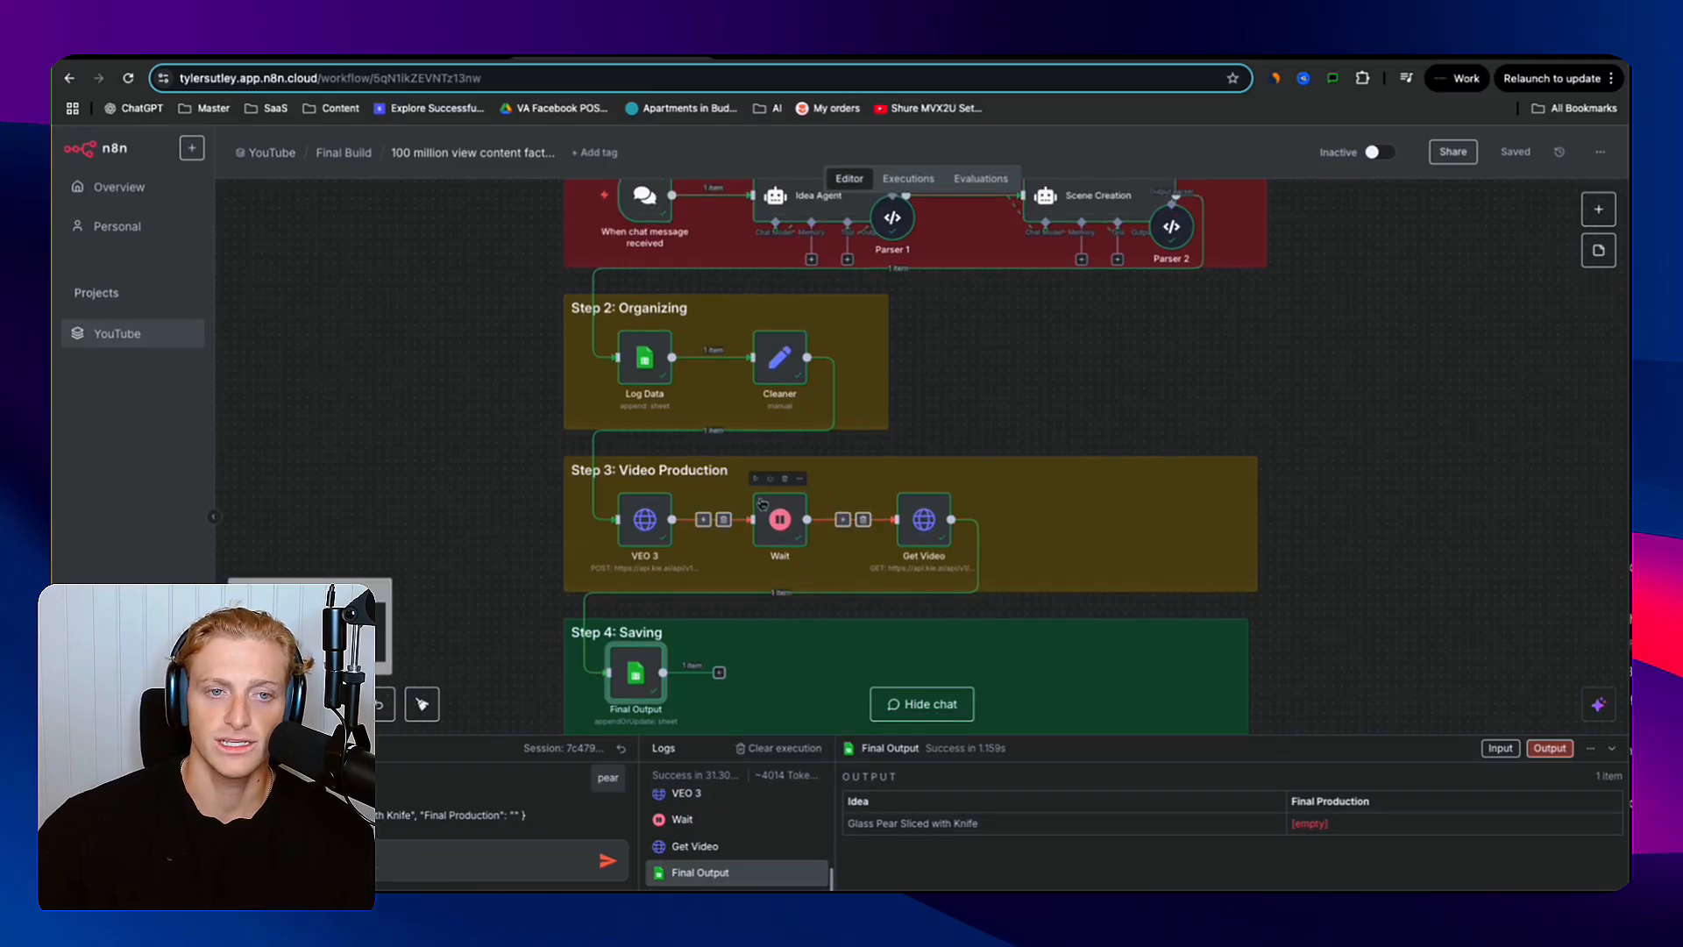
{"action": "scroll", "coordinate": [800, 502], "scroll_direction": "down", "scroll_amount": 1}
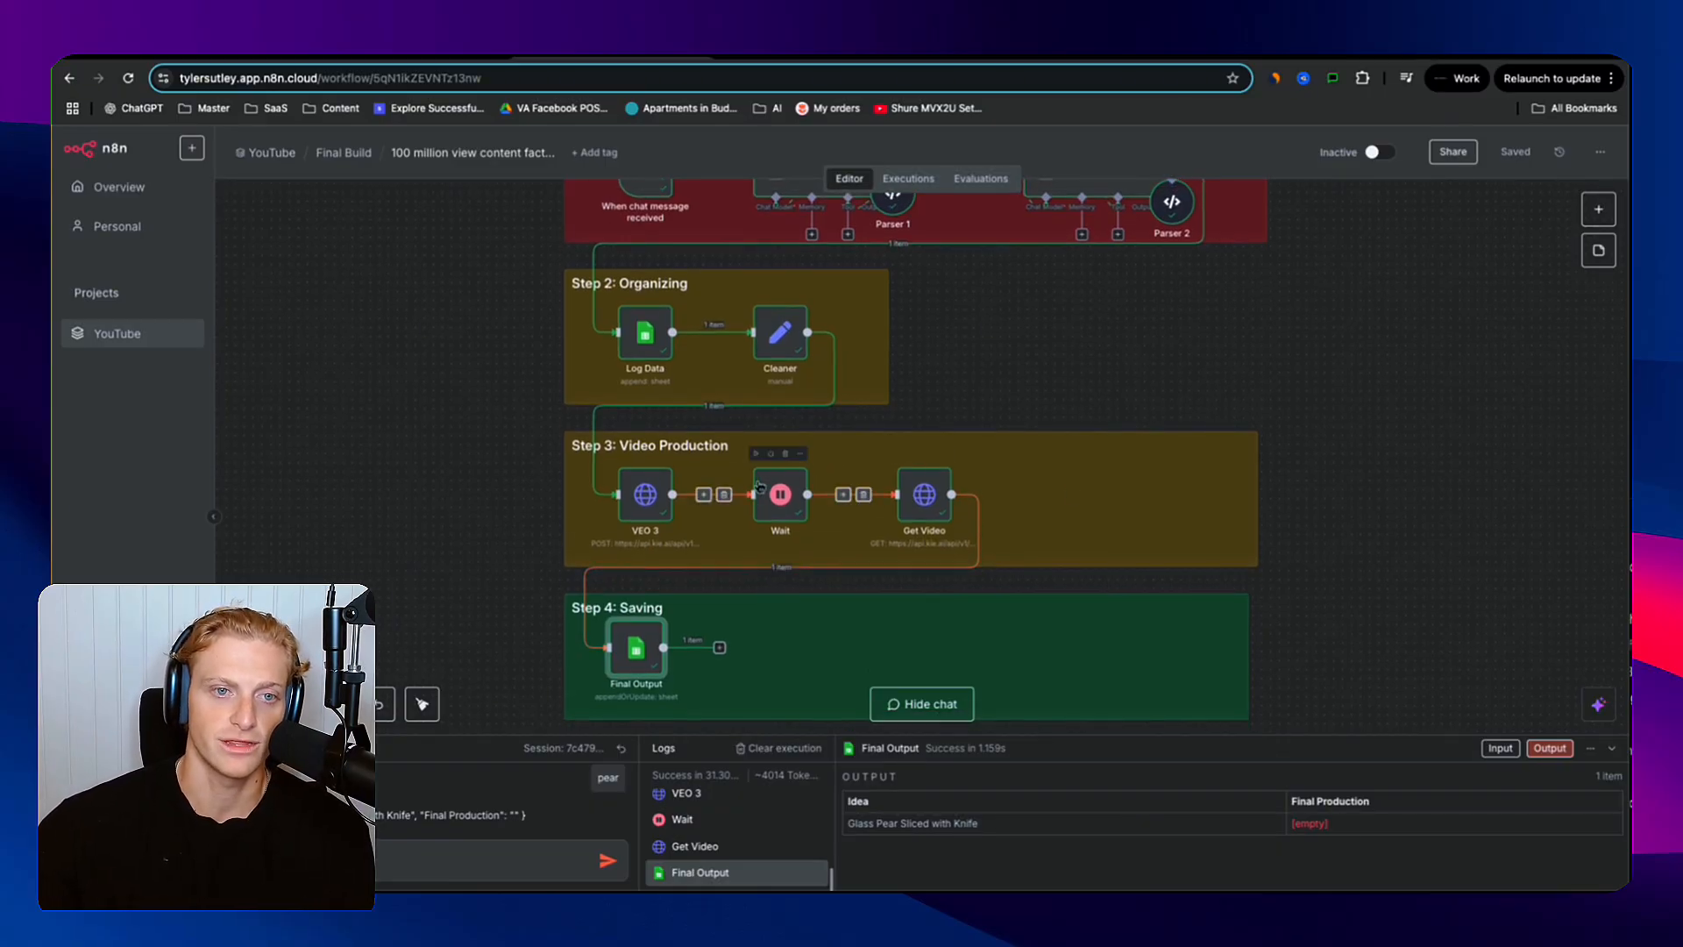
{"action": "double_click", "coordinate": [800, 484]}
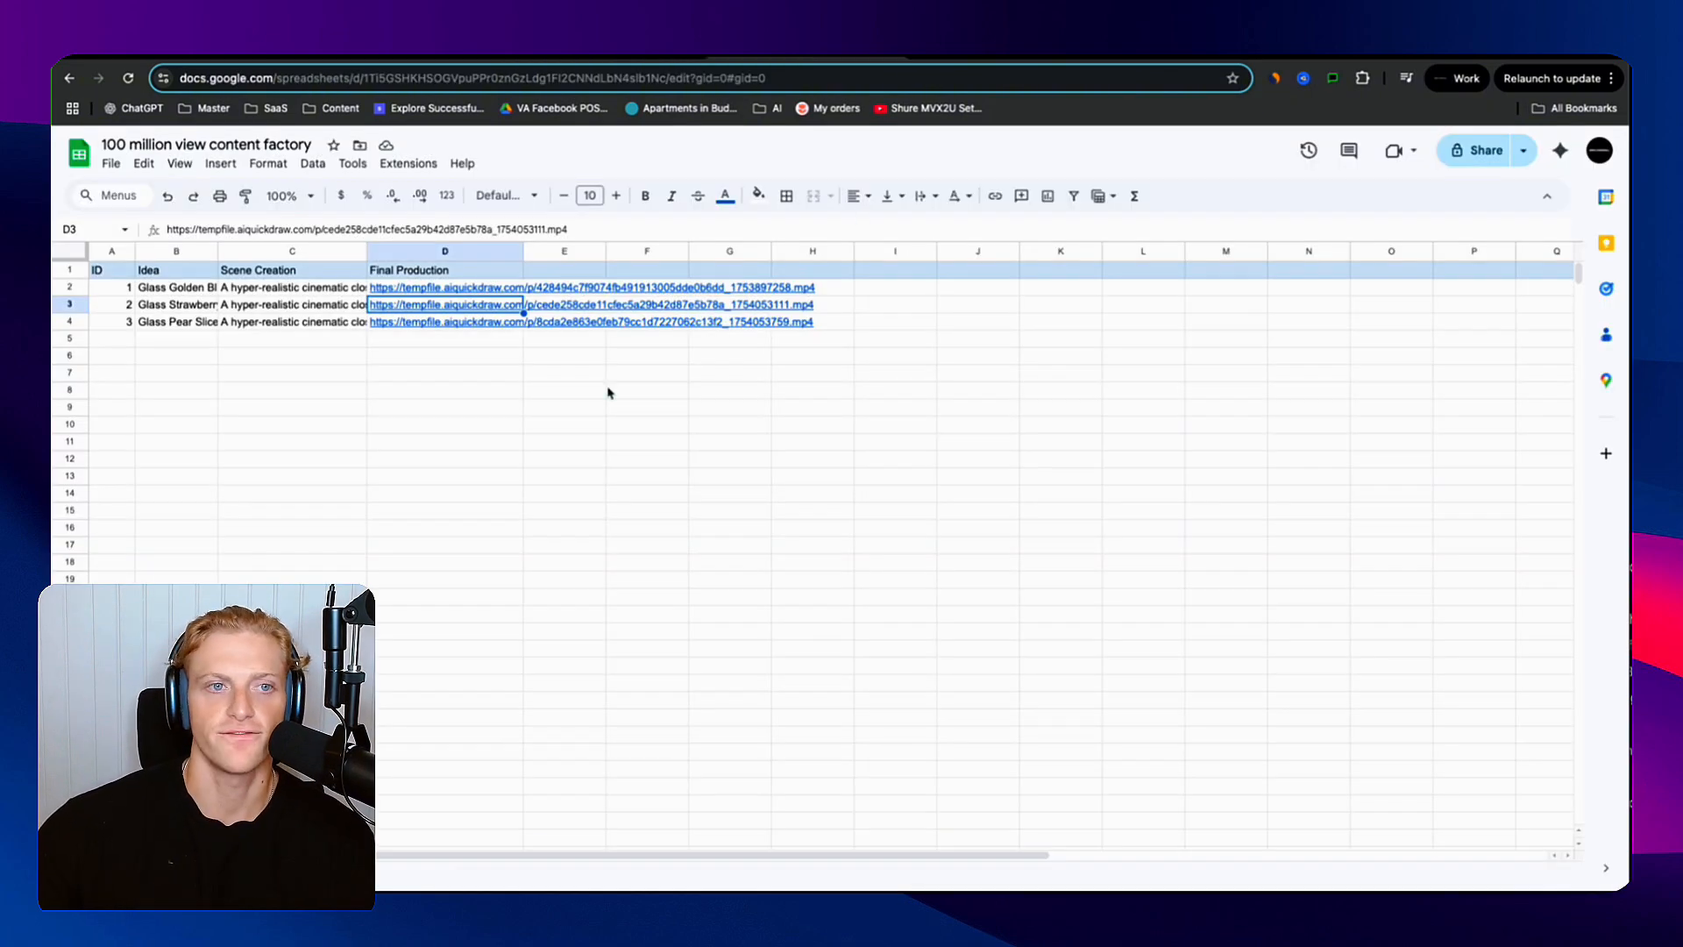
- Open the Final Production link for the glass pear in cell D4 and play the video
{"action": "left_click", "coordinate": [406, 324]}
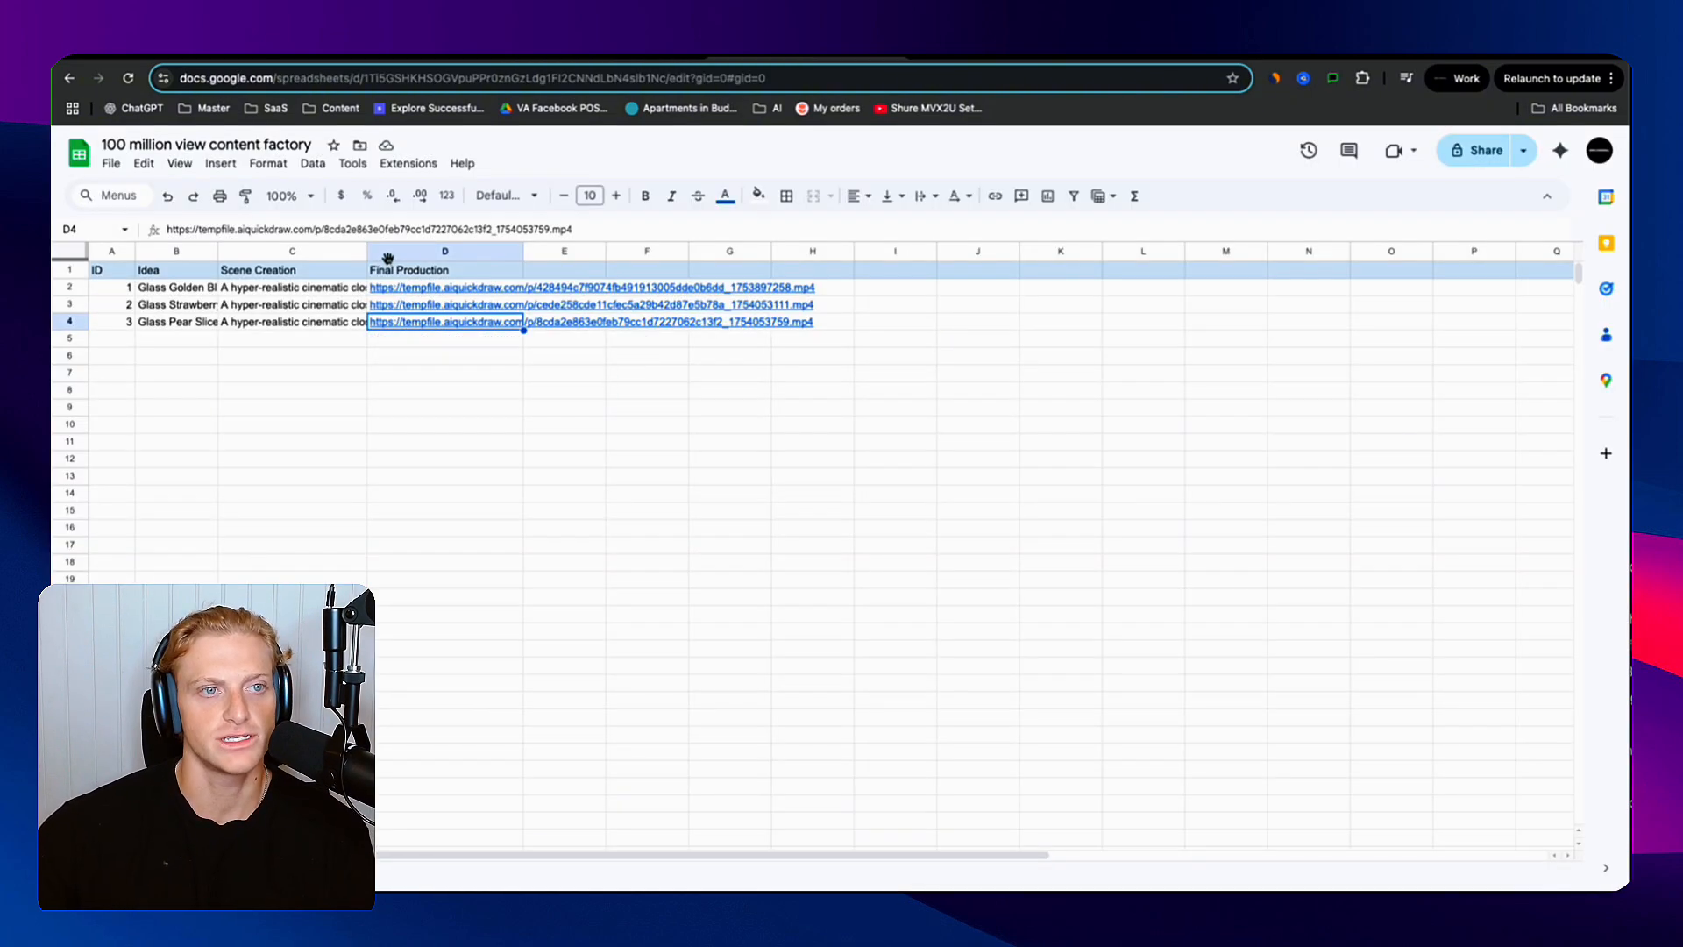
{"action": "left_click", "coordinate": [447, 347]}
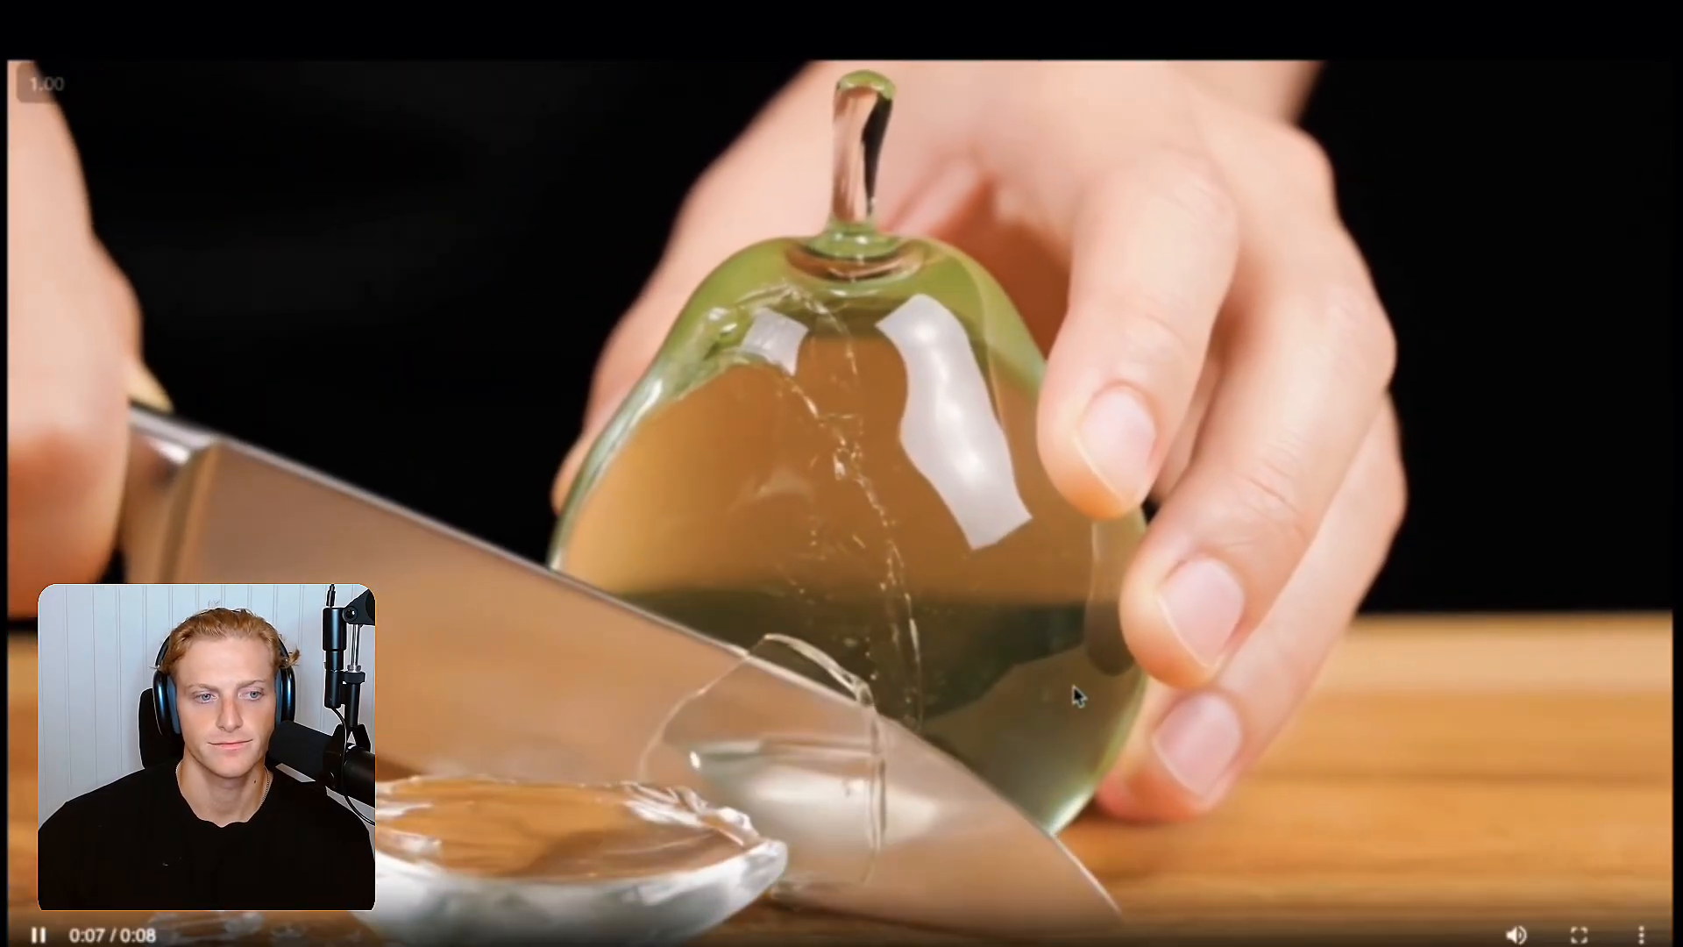
- Open the Final Production link in cell D3 and look over the n8n workflow canvas again
{"action": "left_click", "coordinate": [1027, 677]}
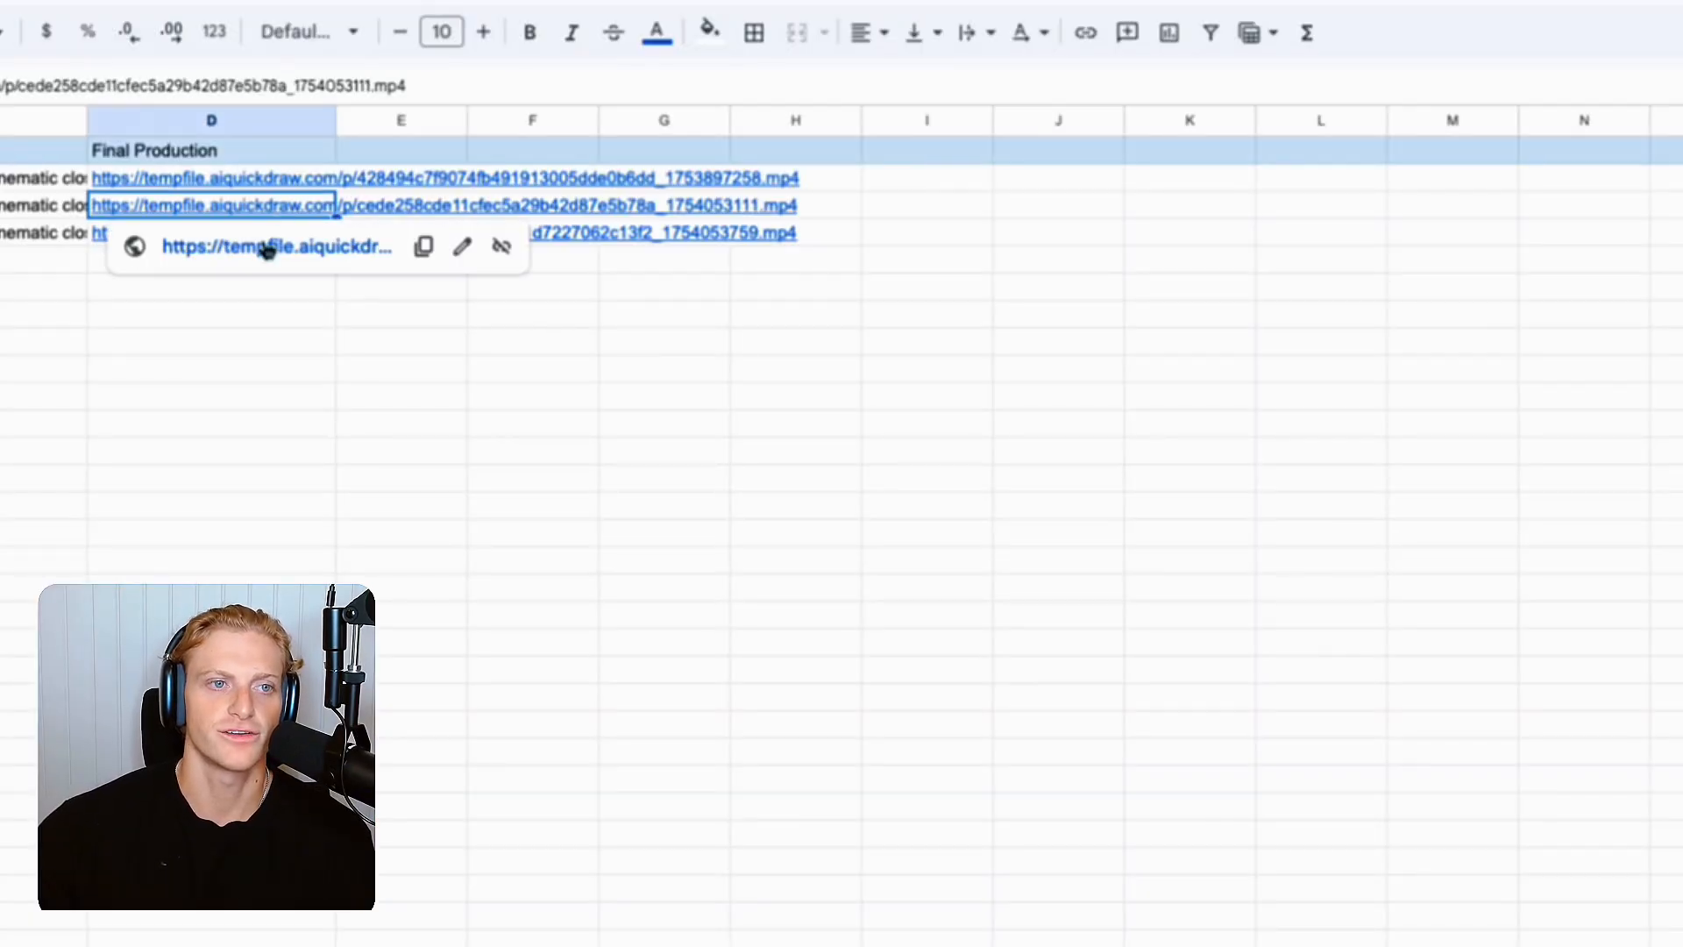
{"action": "left_click", "coordinate": [267, 247]}
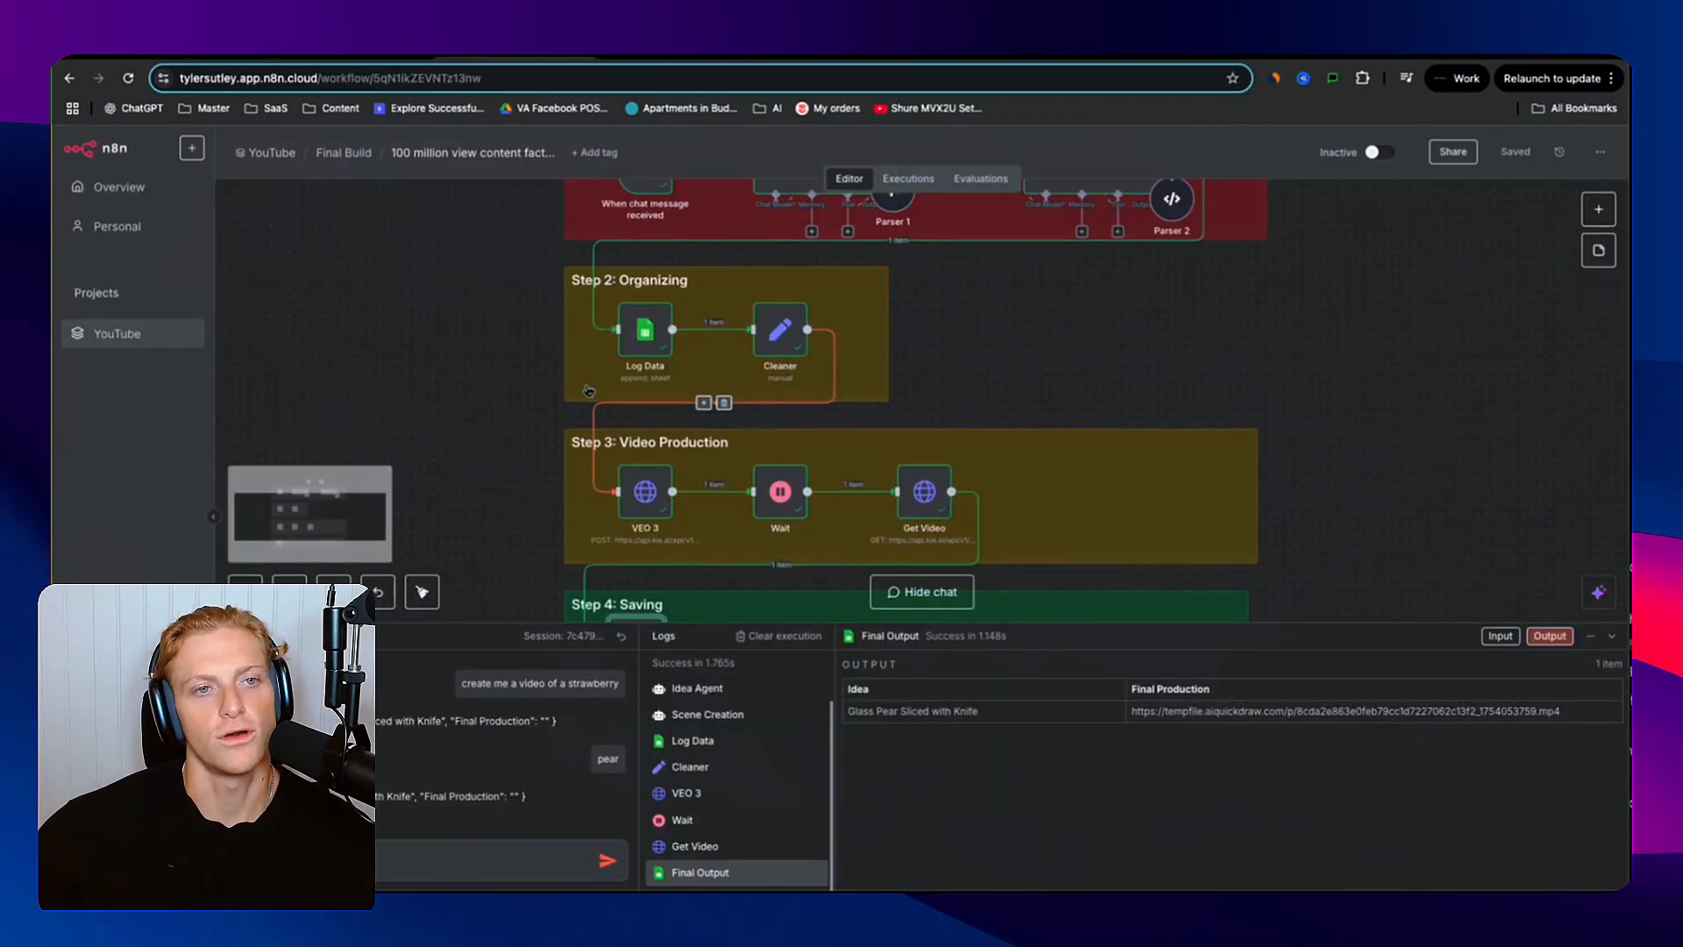
{"action": "scroll", "coordinate": [912, 394], "scroll_direction": "up", "scroll_amount": 3}
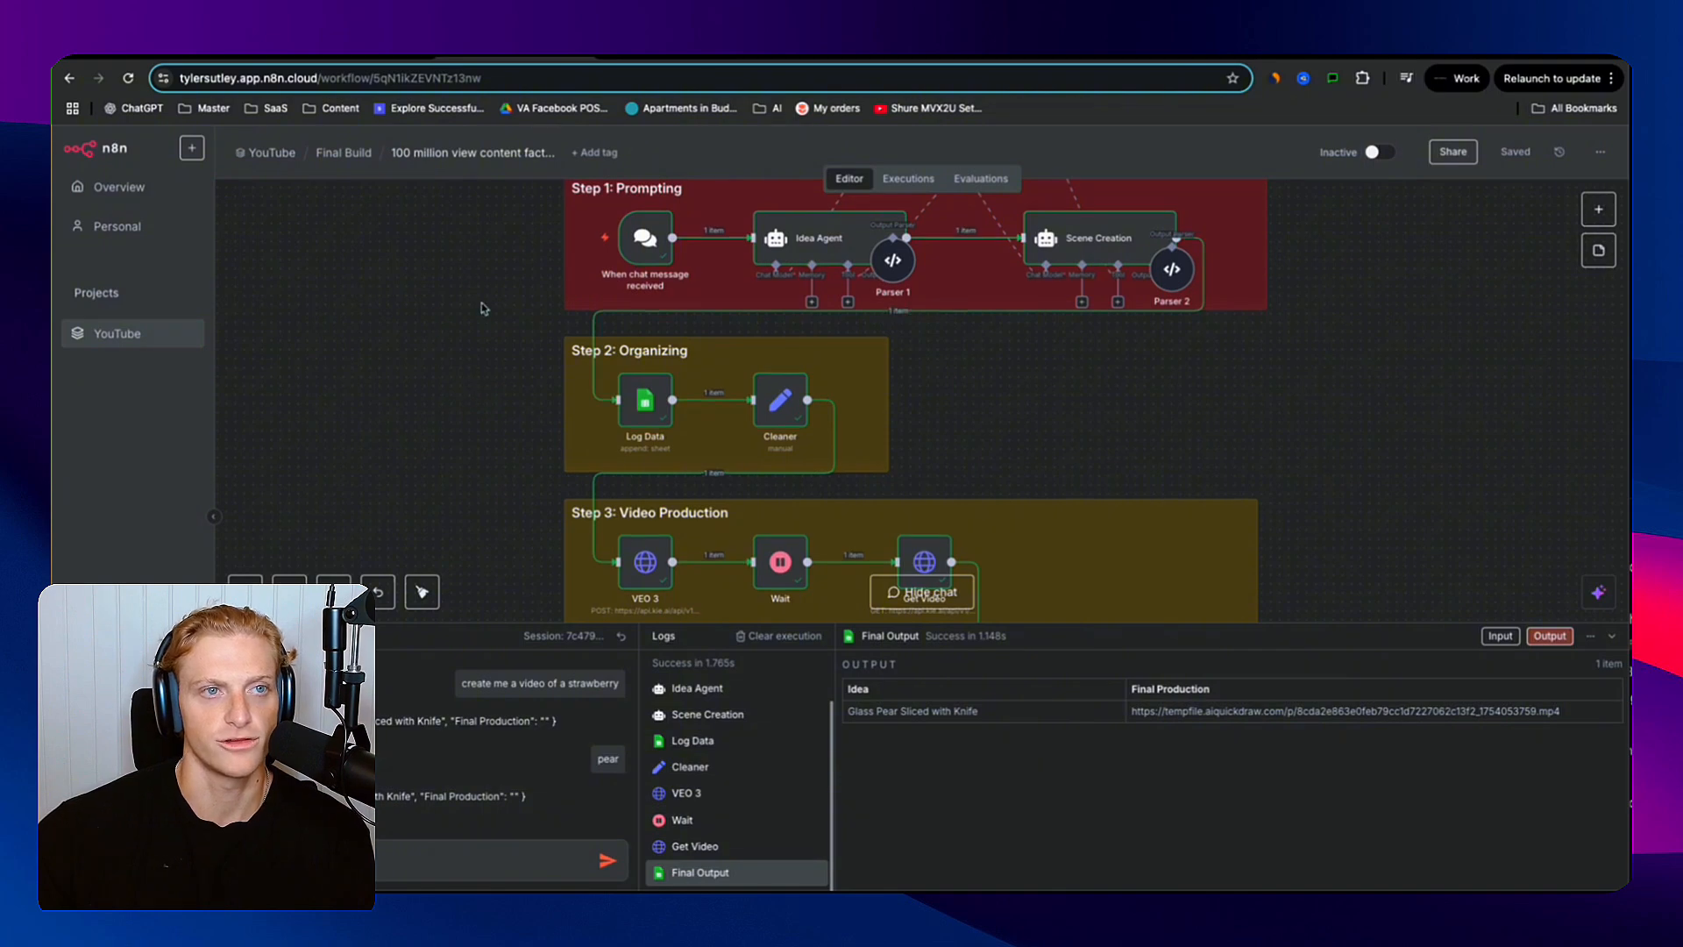
{"action": "scroll", "coordinate": [462, 263], "scroll_direction": "up", "scroll_amount": 1}
- Duplicate the workflow's browser tab and create a new workflow in the YouTube project's Free Build folder
{"action": "right_click", "coordinate": [494, 54]}
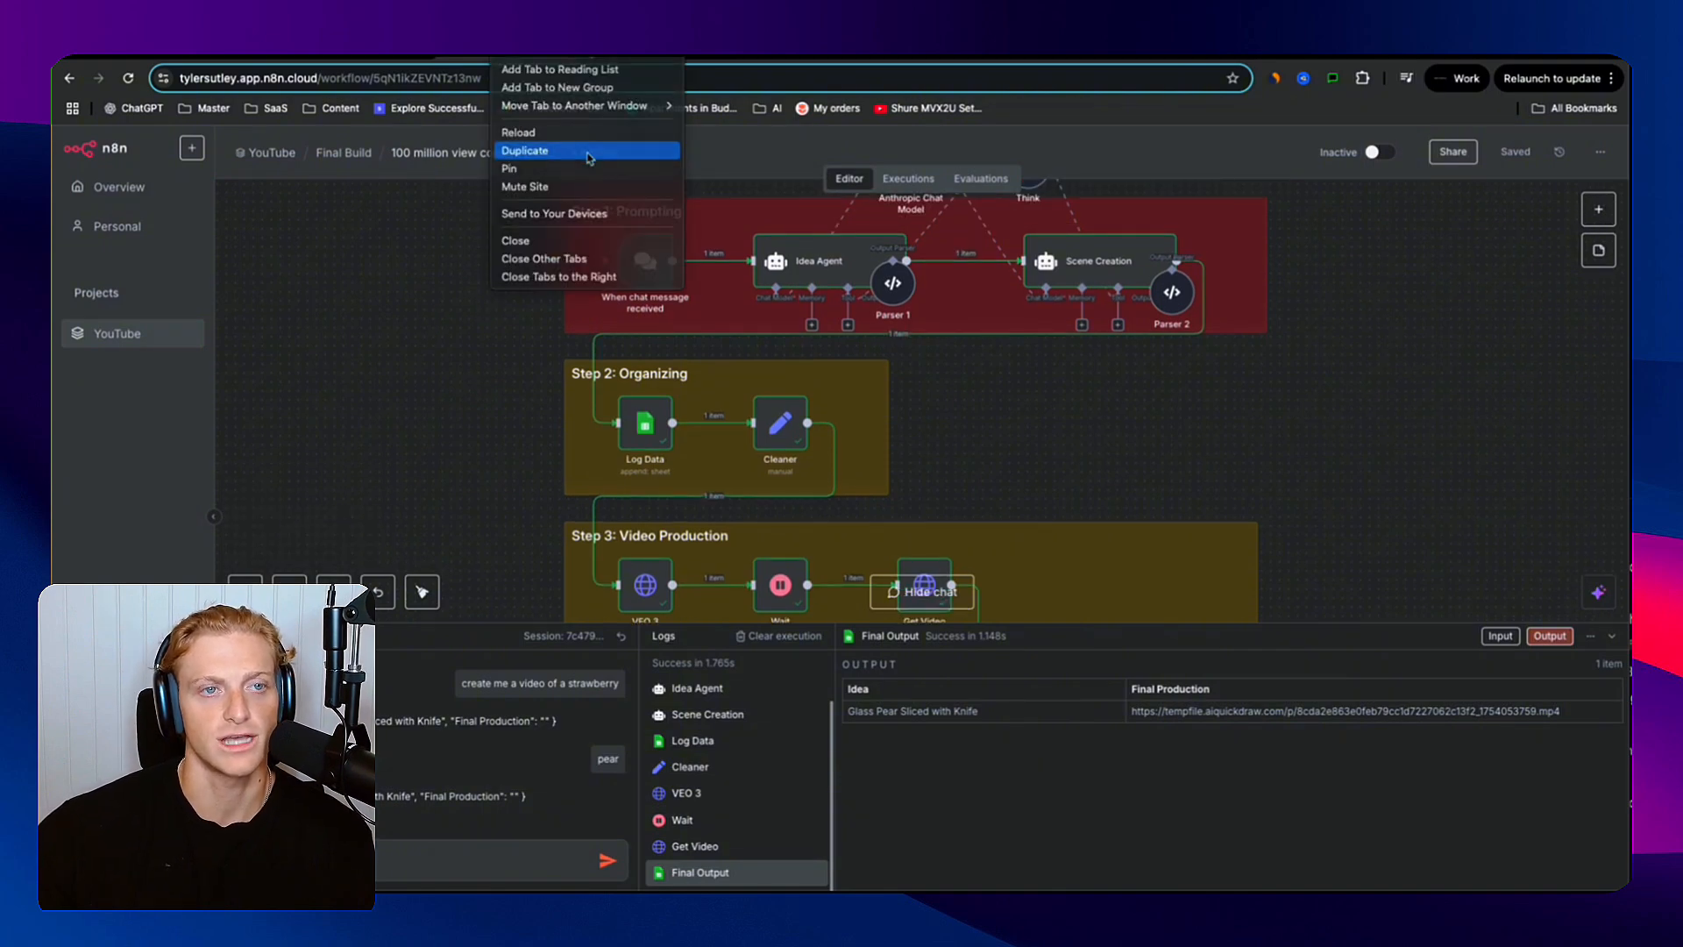
{"action": "left_click", "coordinate": [579, 132]}
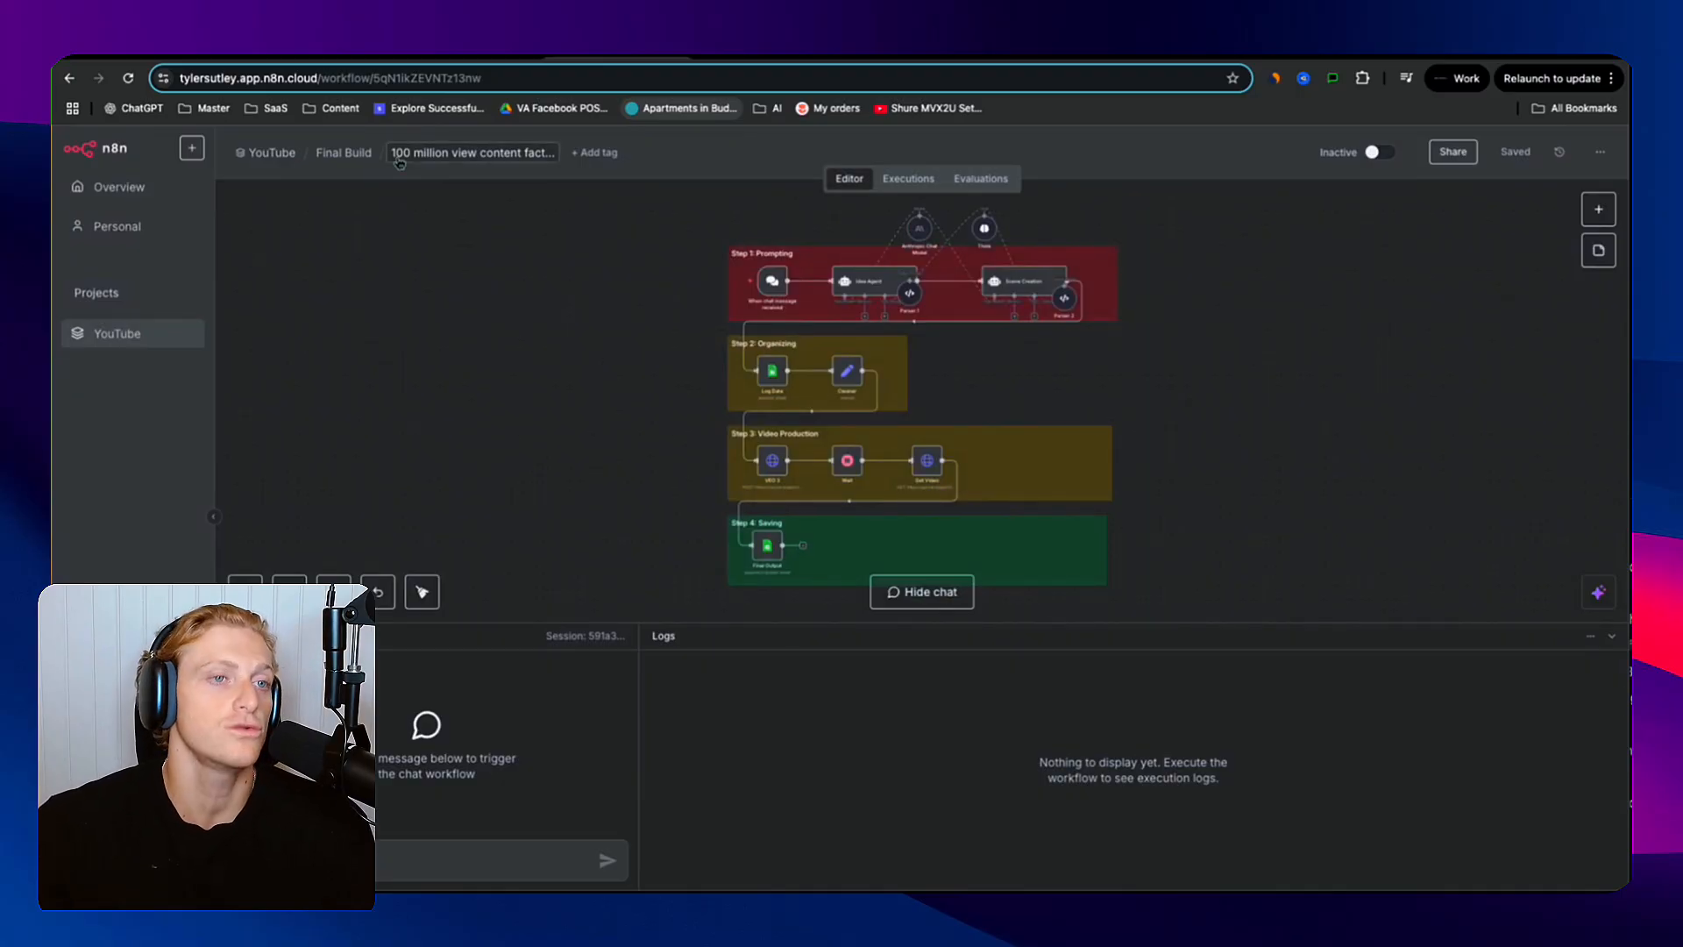
{"action": "left_click", "coordinate": [344, 153]}
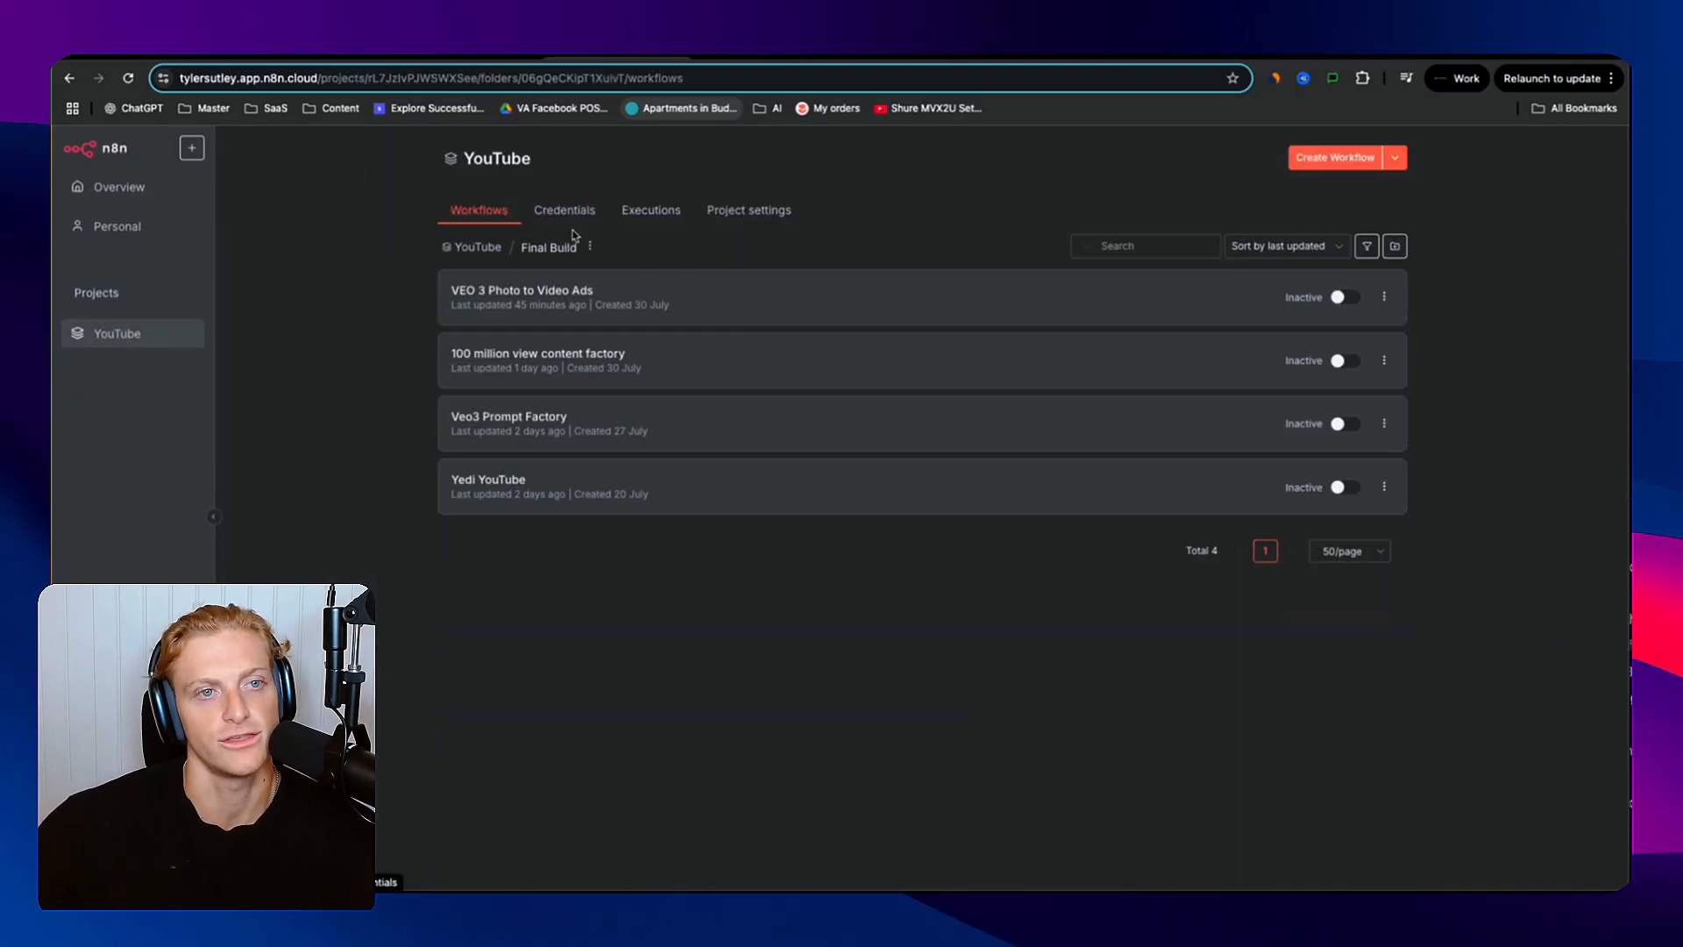
{"action": "left_click", "coordinate": [478, 248]}
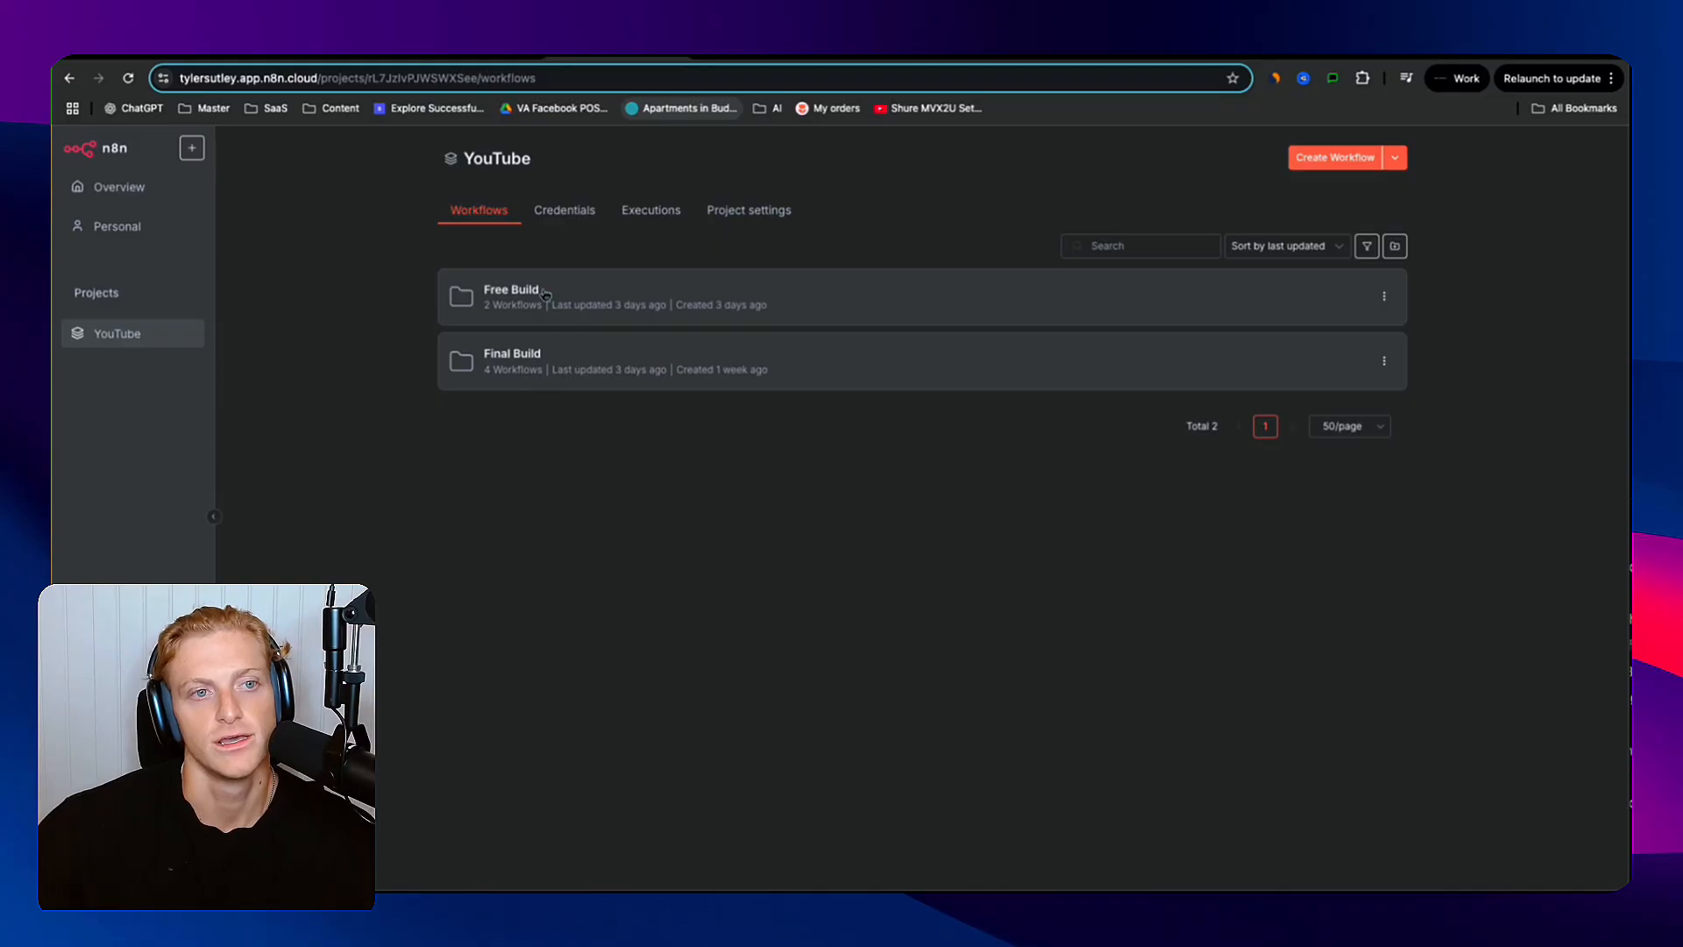
{"action": "left_click", "coordinate": [545, 295]}
{"action": "left_click", "coordinate": [1336, 157]}
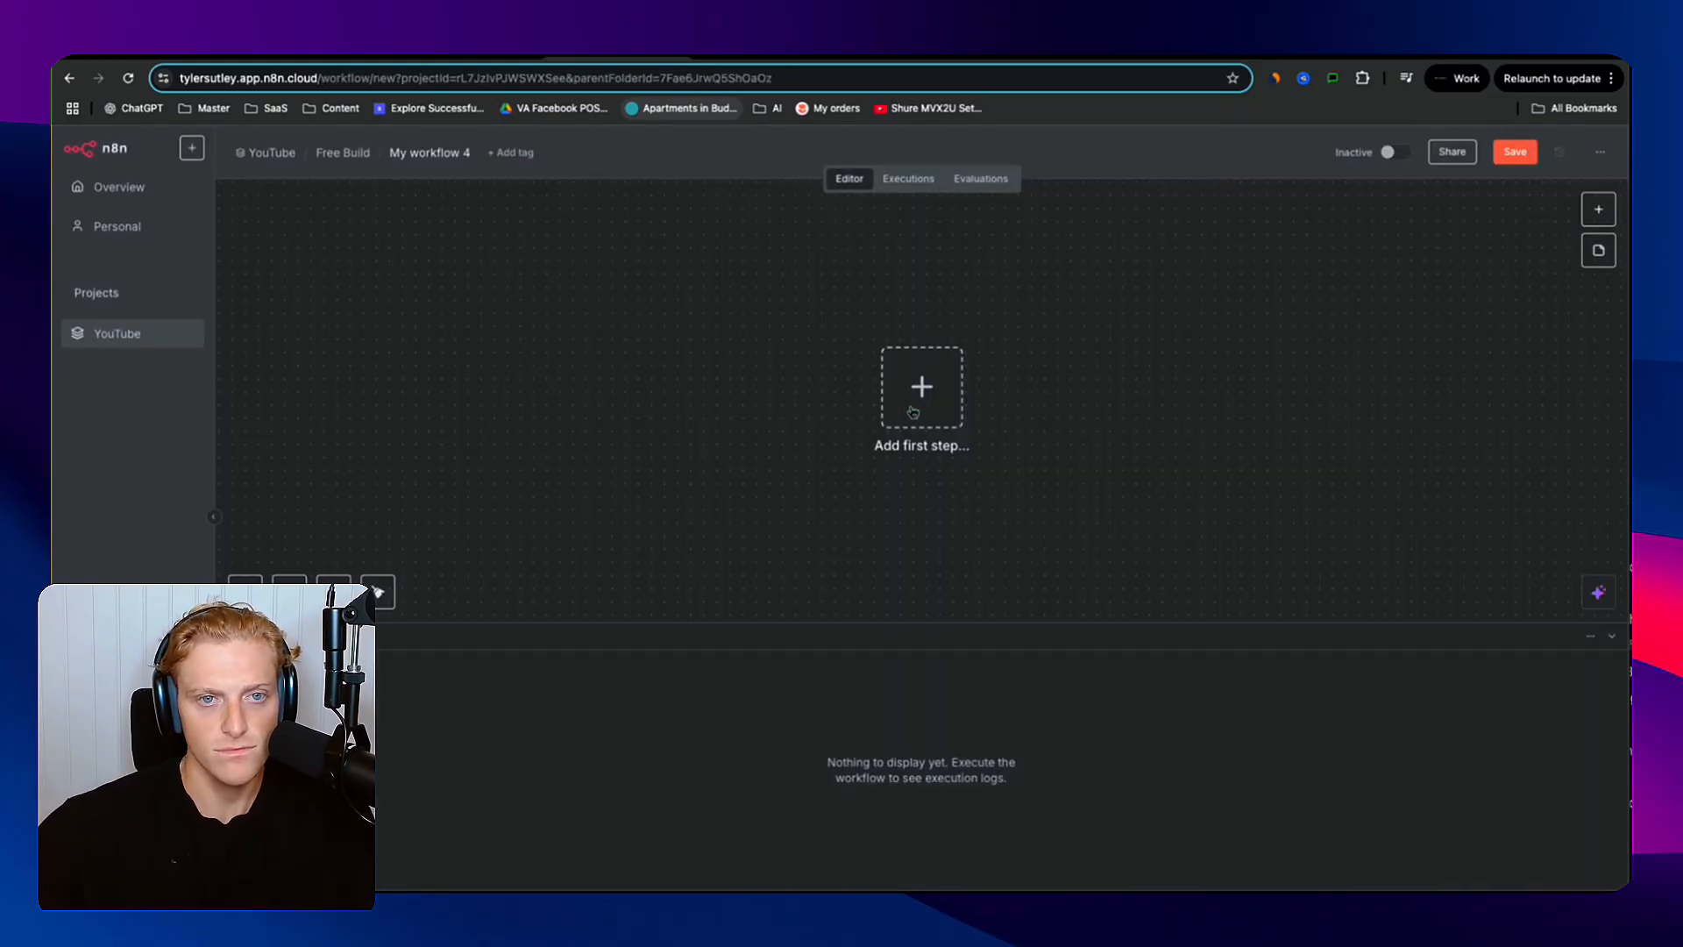
- Search the trigger nodes for "chat" and add a Chat Trigger as the workflow's first node
{"action": "left_click", "coordinate": [913, 412]}
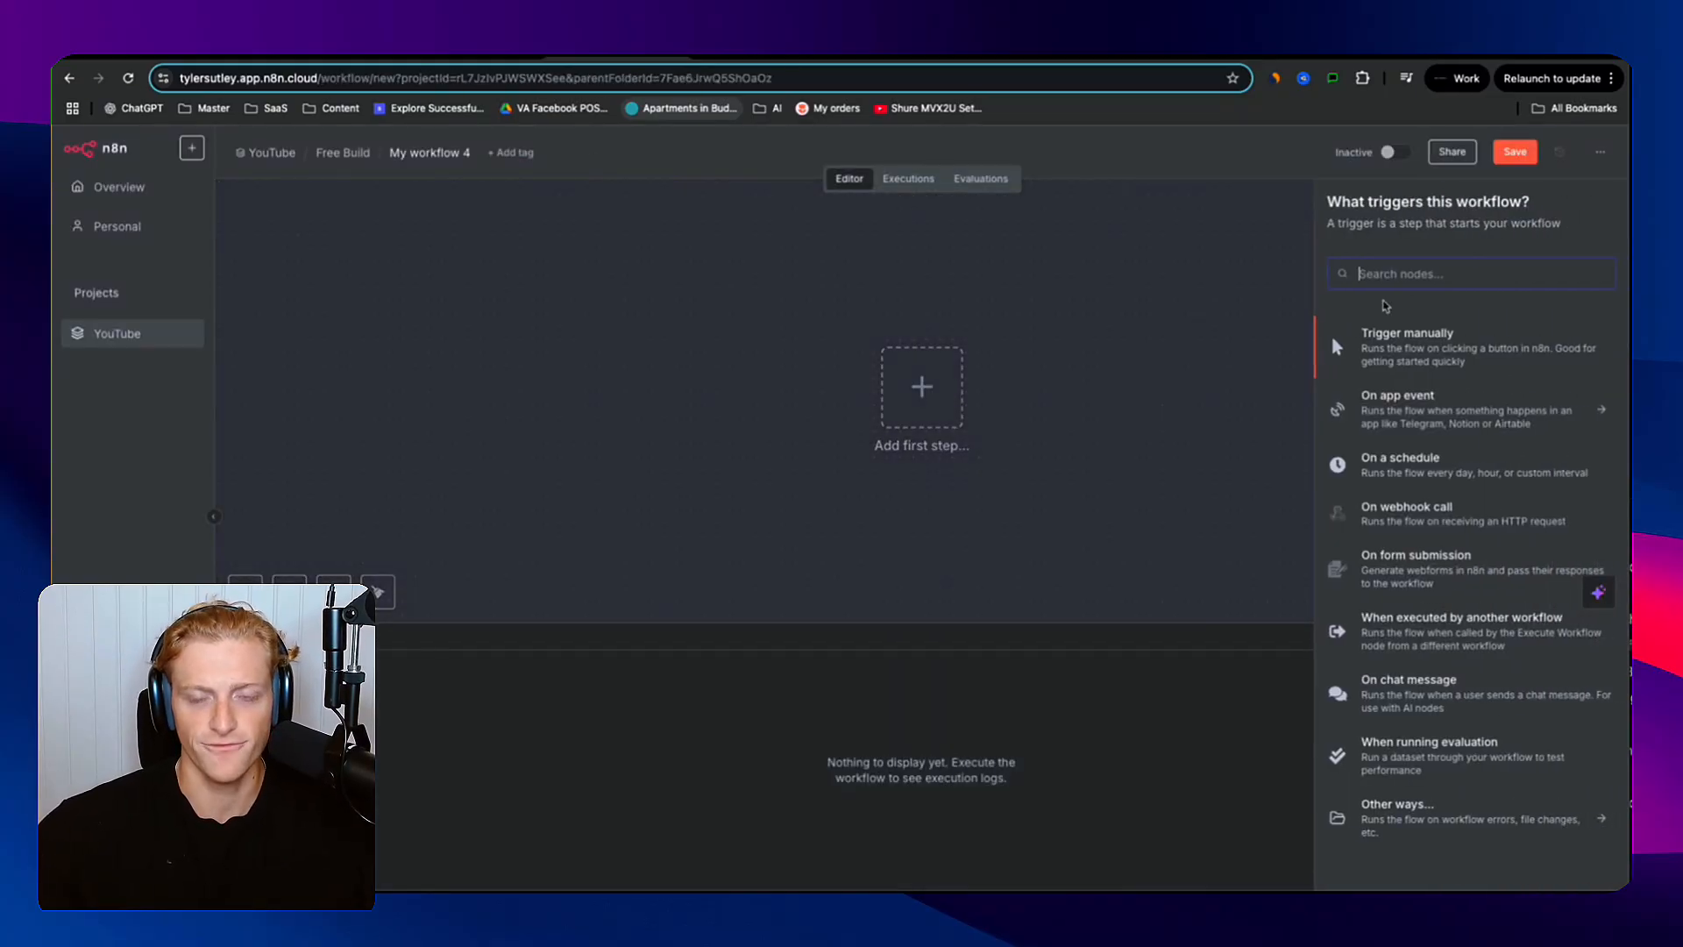
{"action": "type", "text": "chat"}
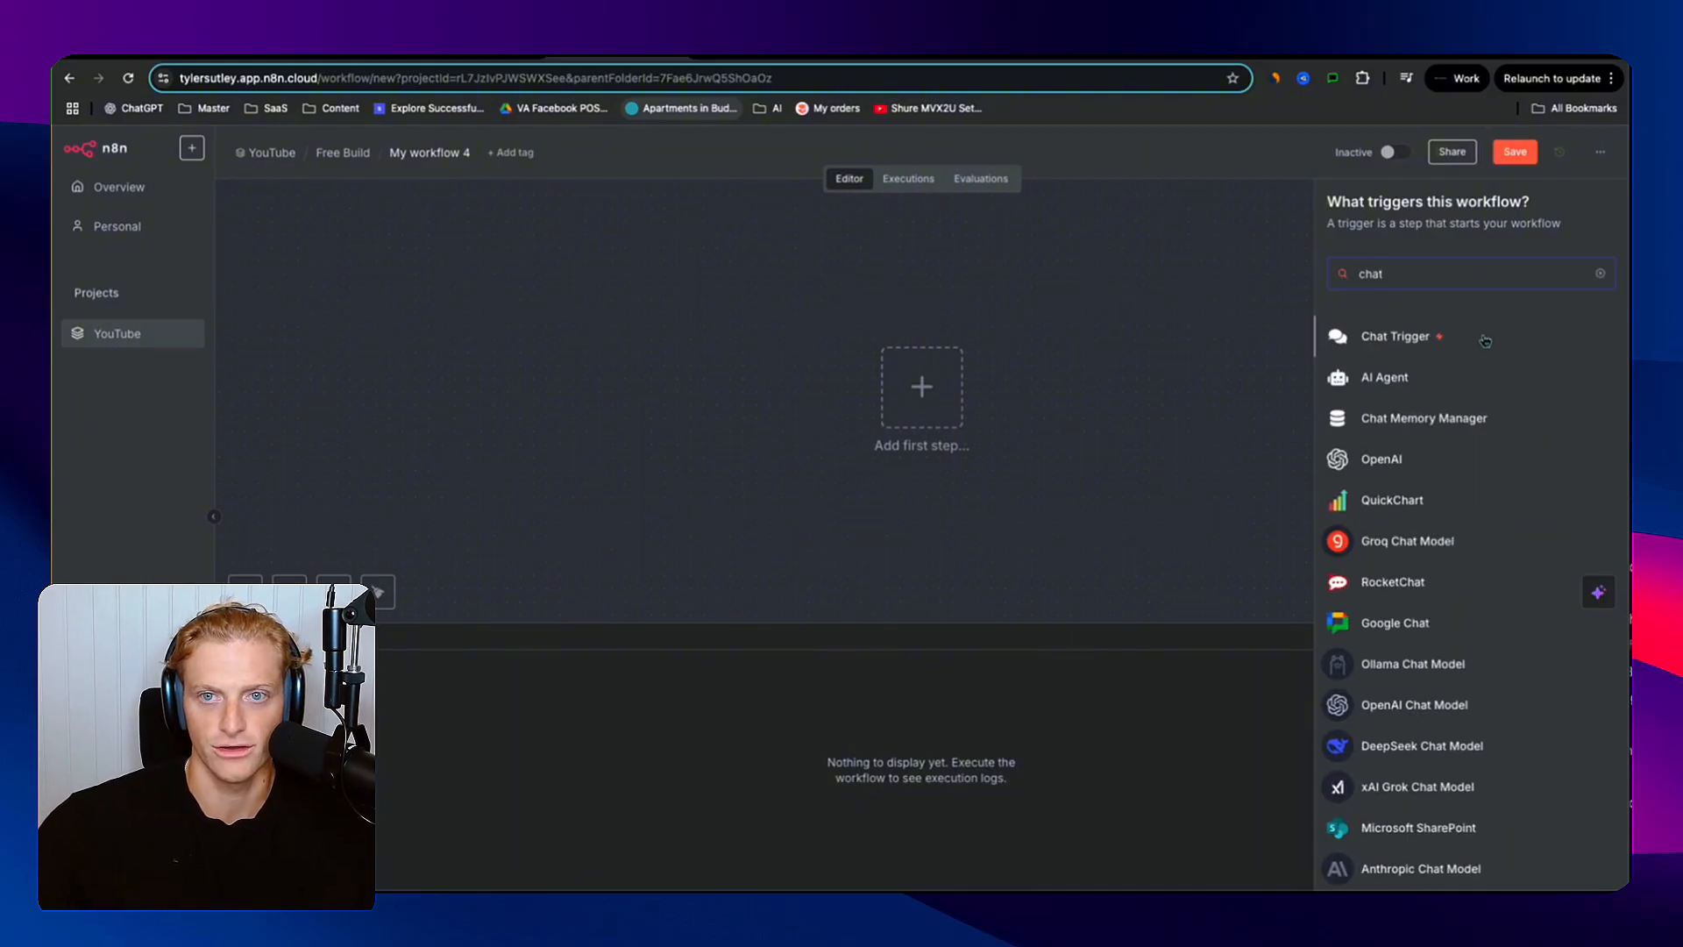
{"action": "left_click", "coordinate": [1387, 336]}
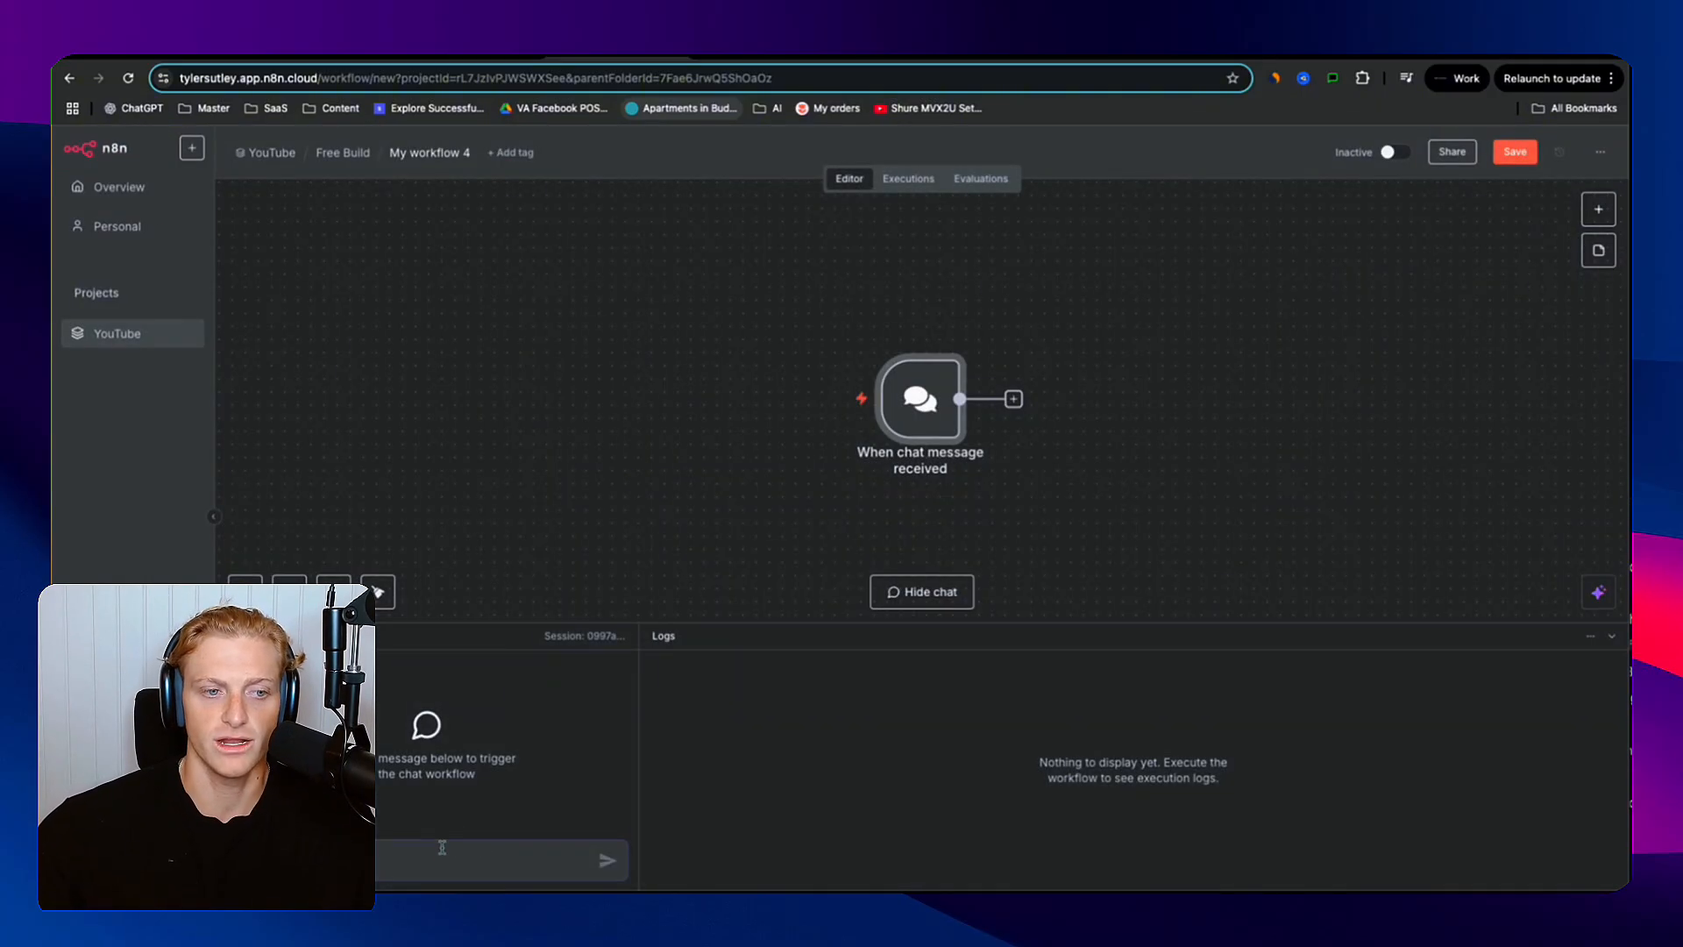
{"action": "mouse_move", "coordinate": [438, 890]}
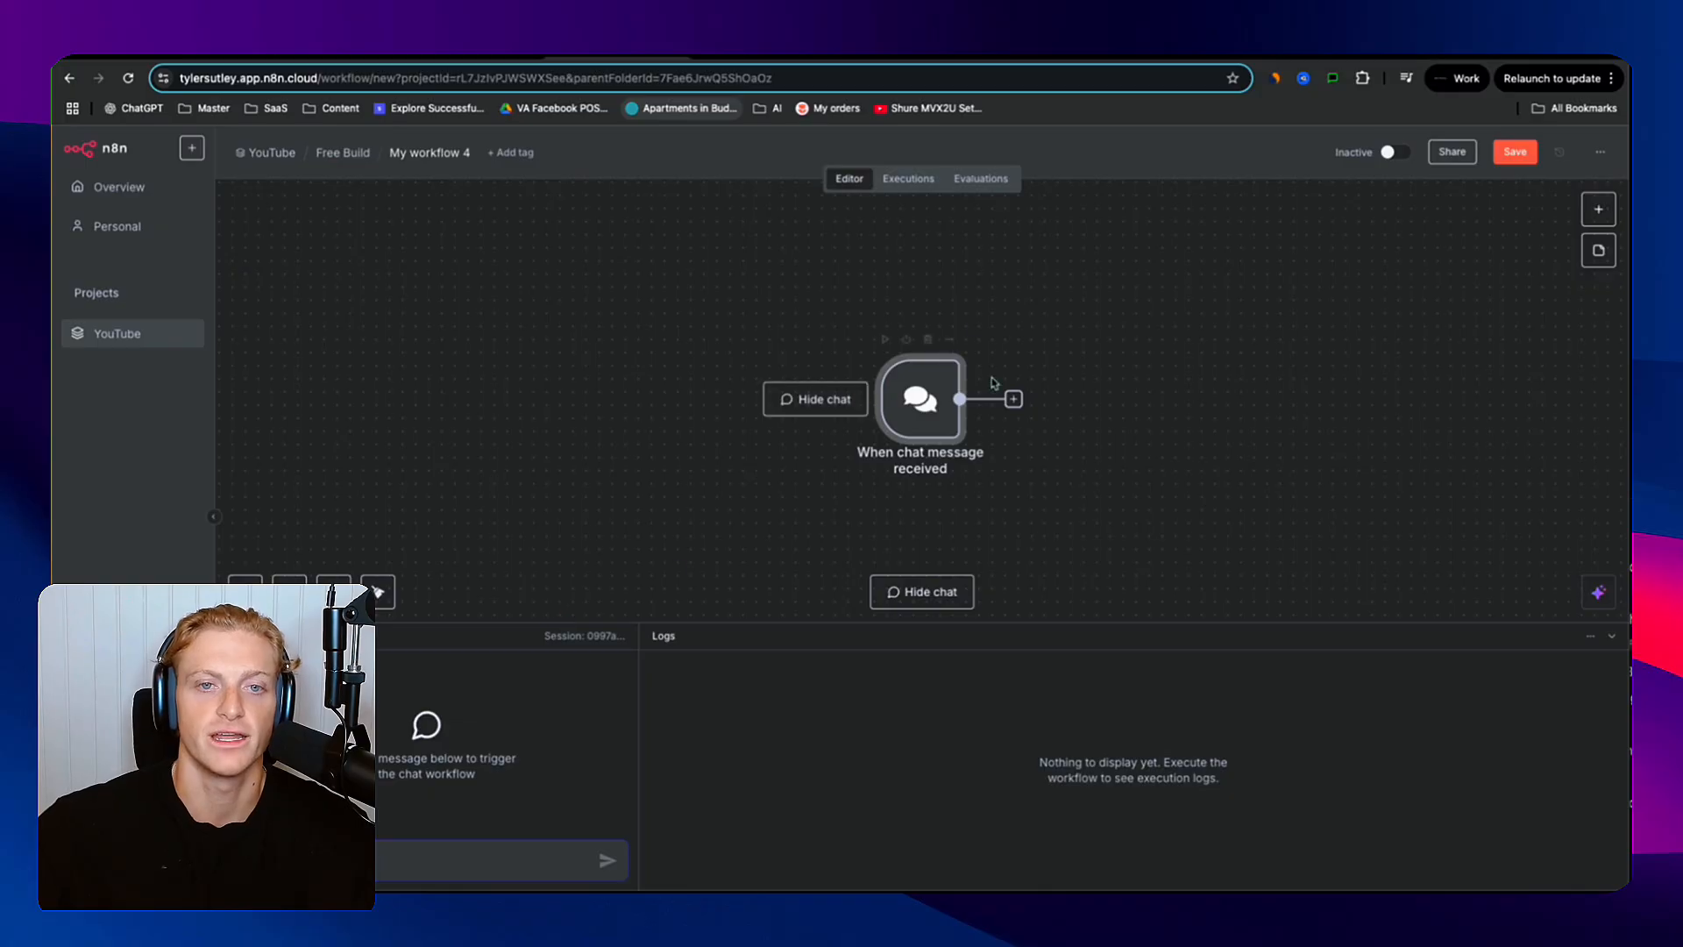
- Add an AI Agent node connected after the chat trigger and return to the canvas
{"action": "left_click", "coordinate": [1013, 400]}
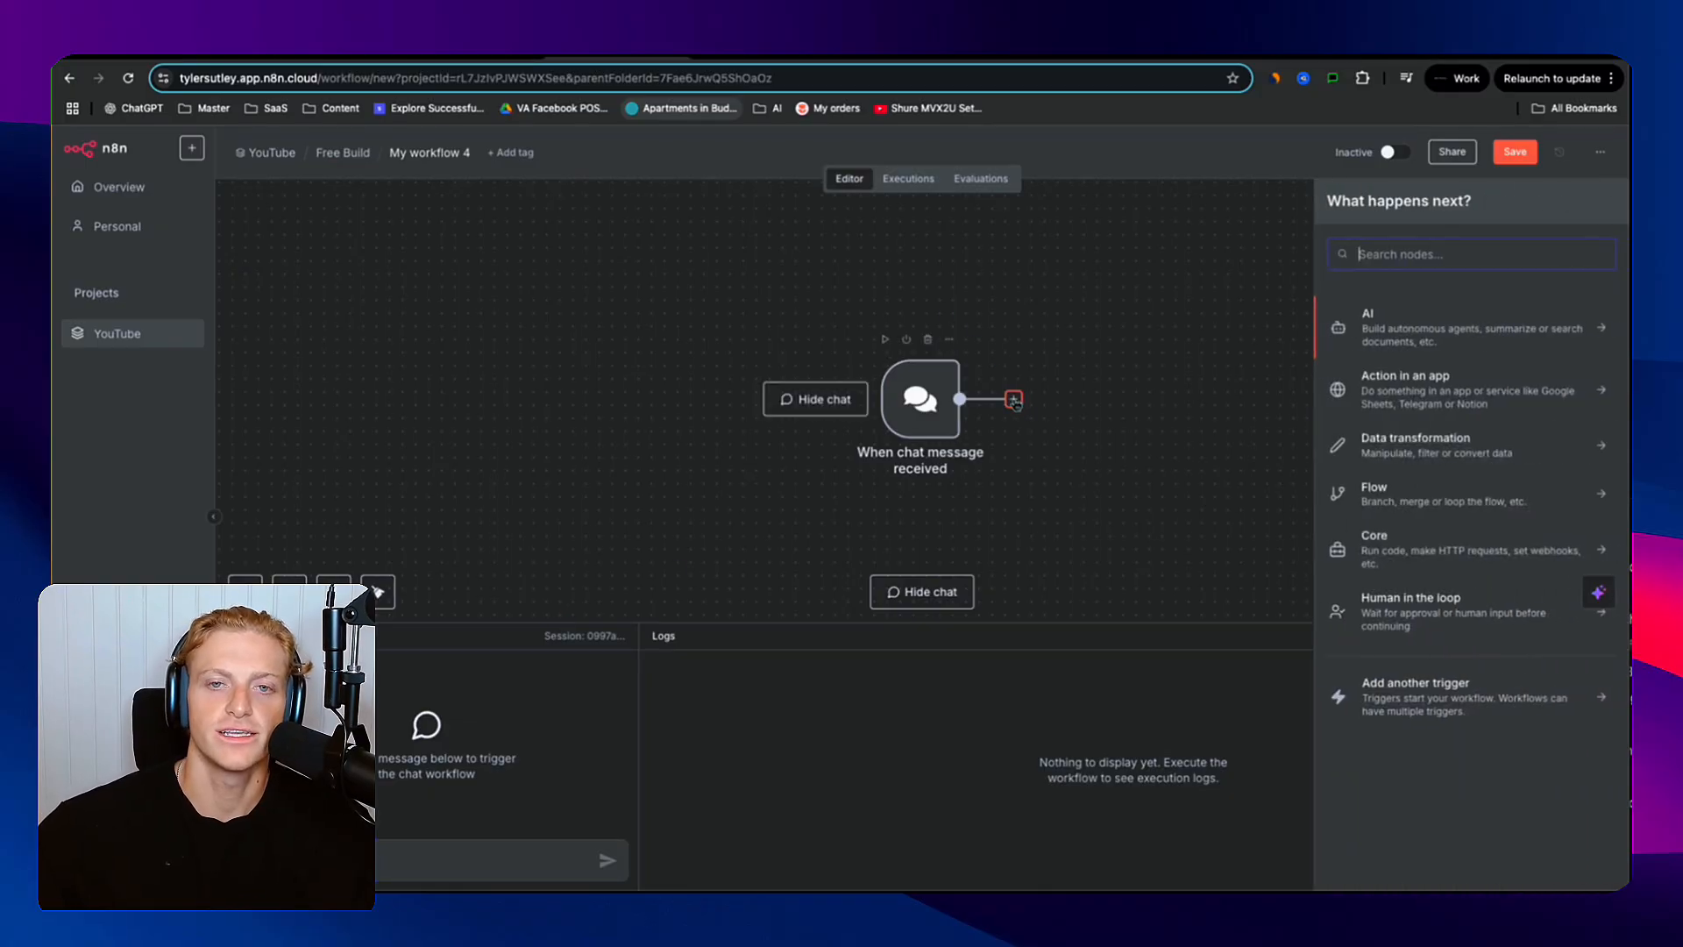
{"action": "type", "text": "ai age"}
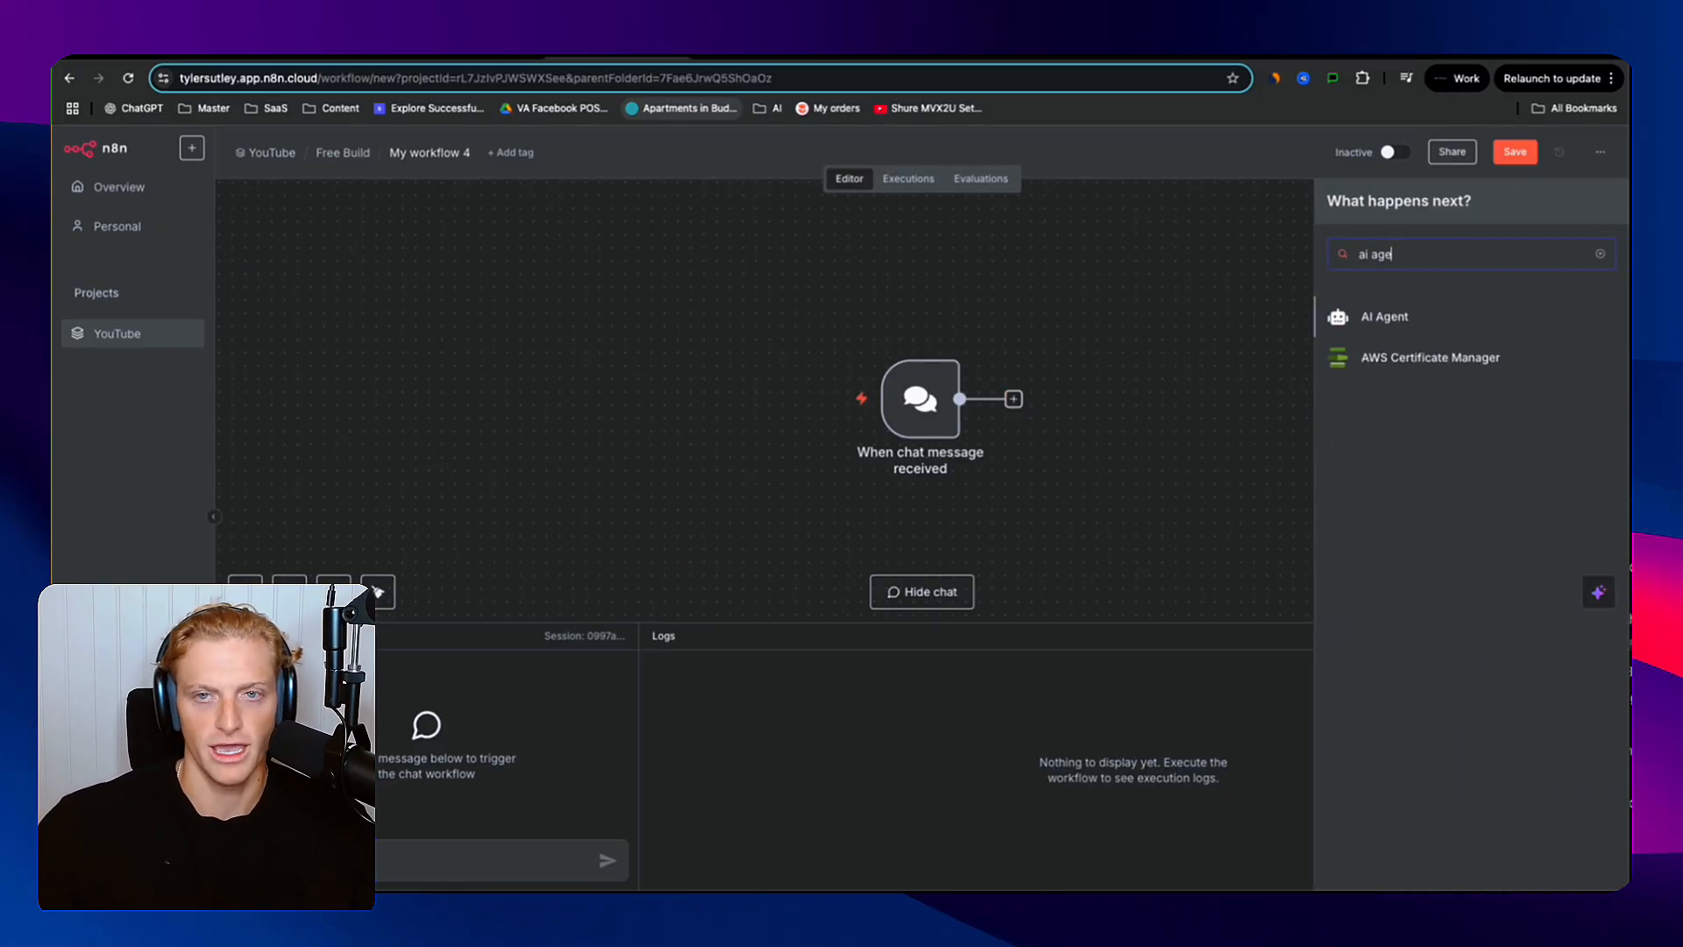
{"action": "key", "text": "Return"}
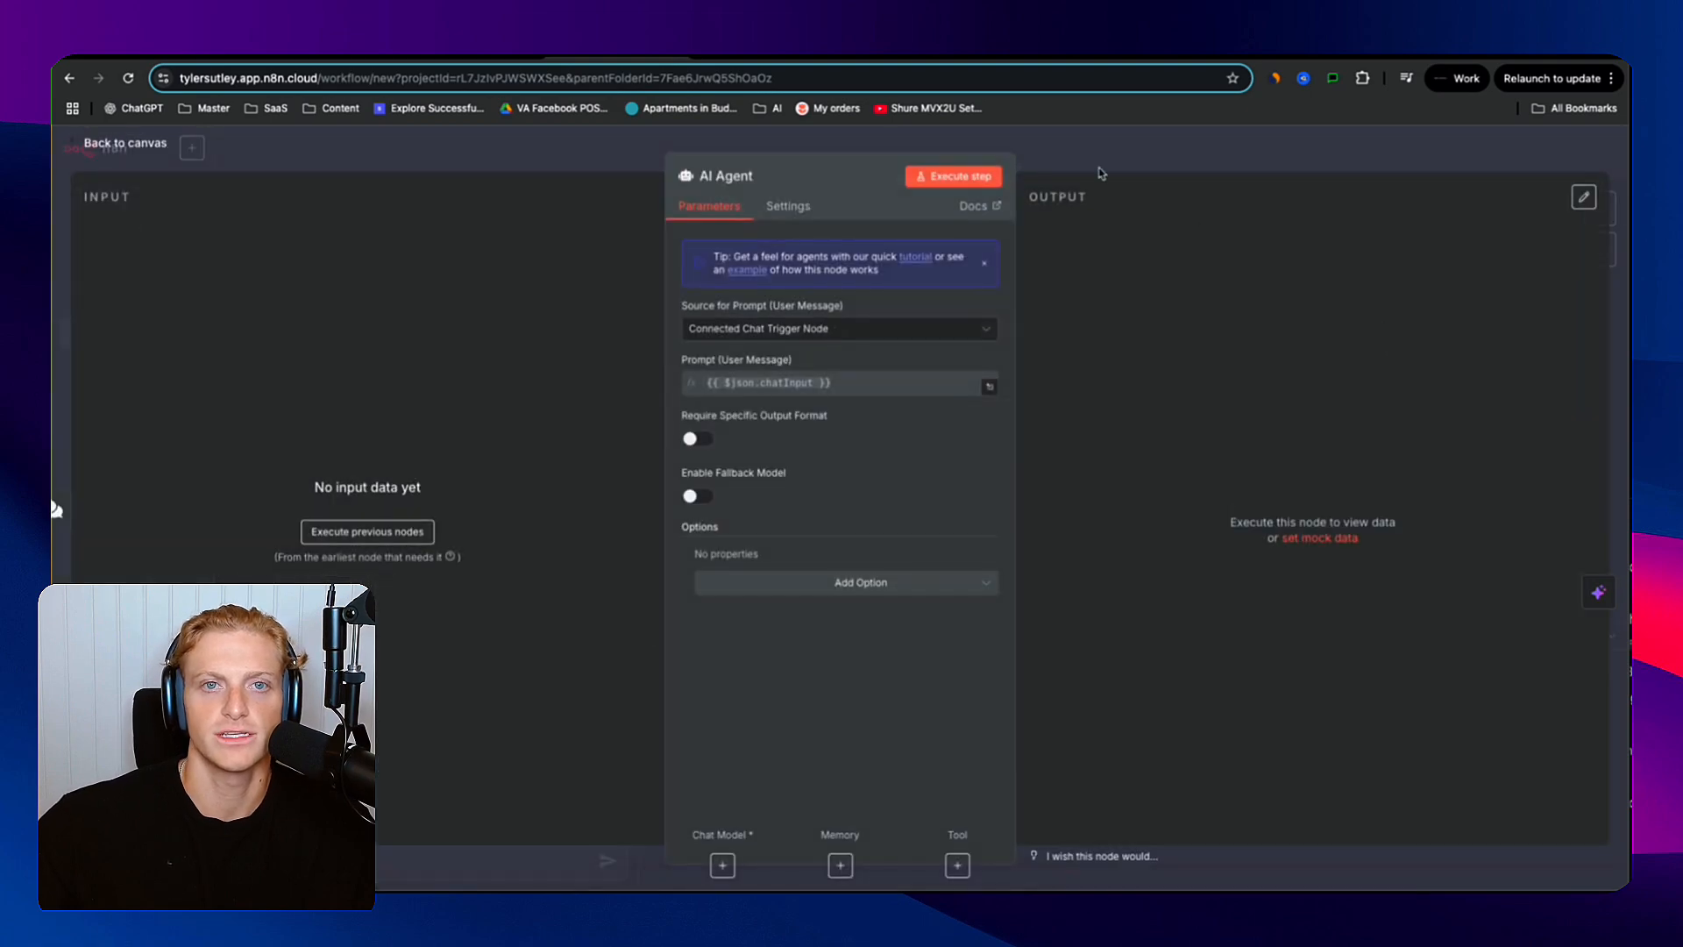
{"action": "key", "text": "Escape"}
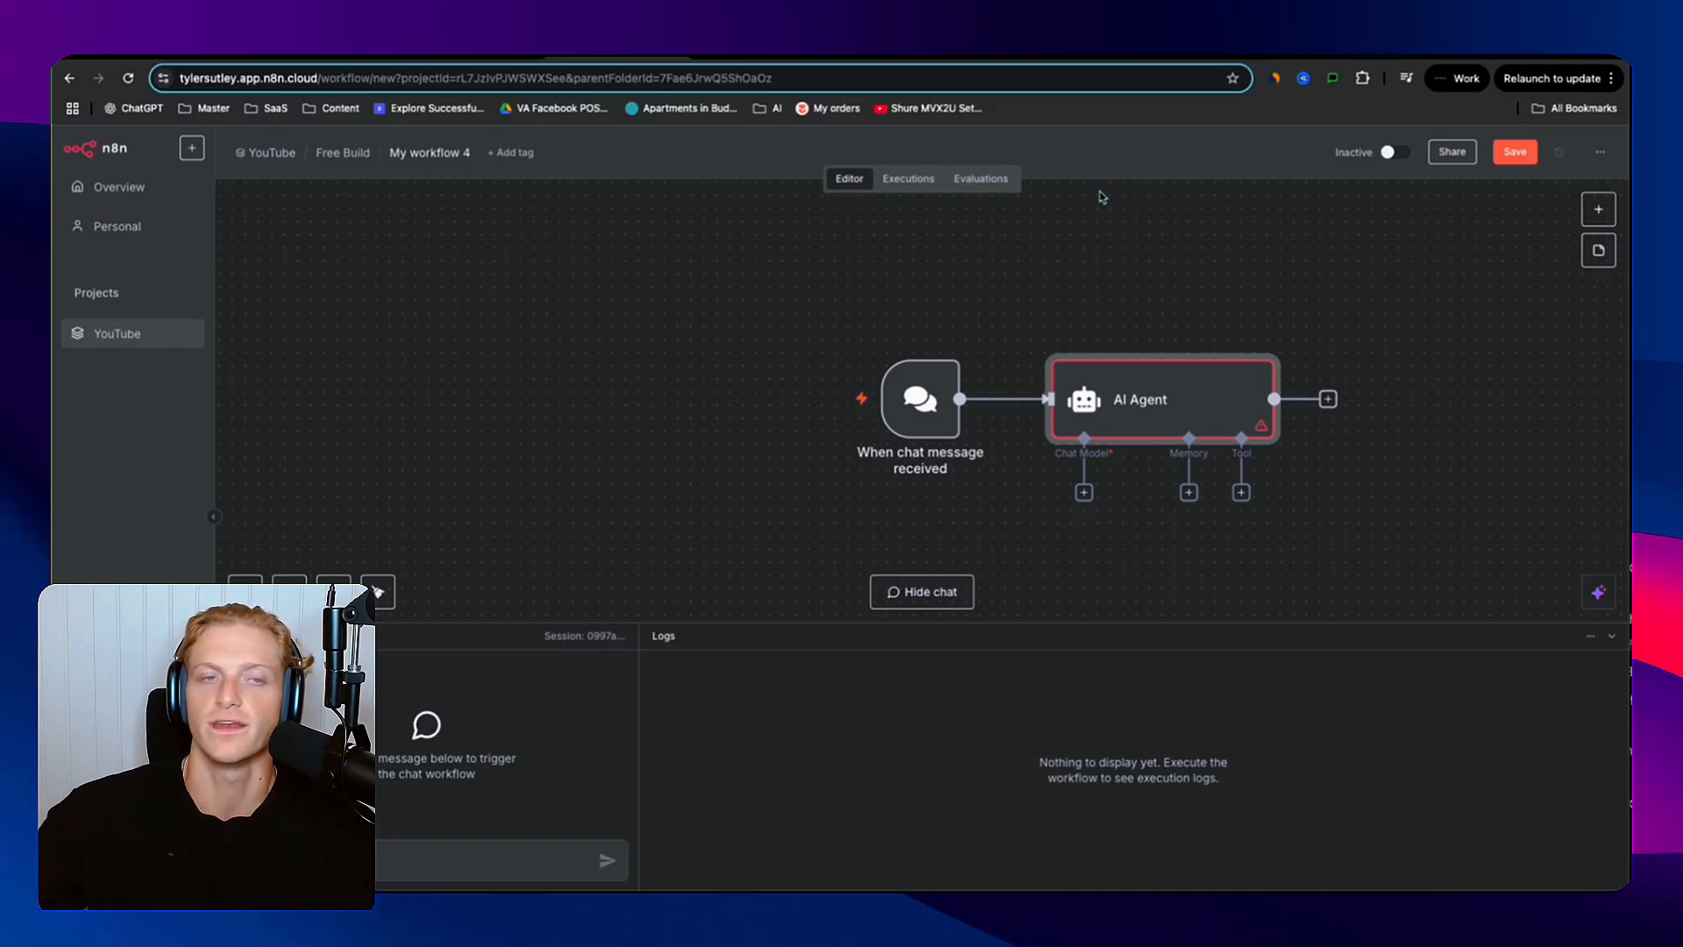
- Examine the AI Agent node's Source for Prompt (User Message) setting and its available choices
{"action": "double_click", "coordinate": [1181, 395]}
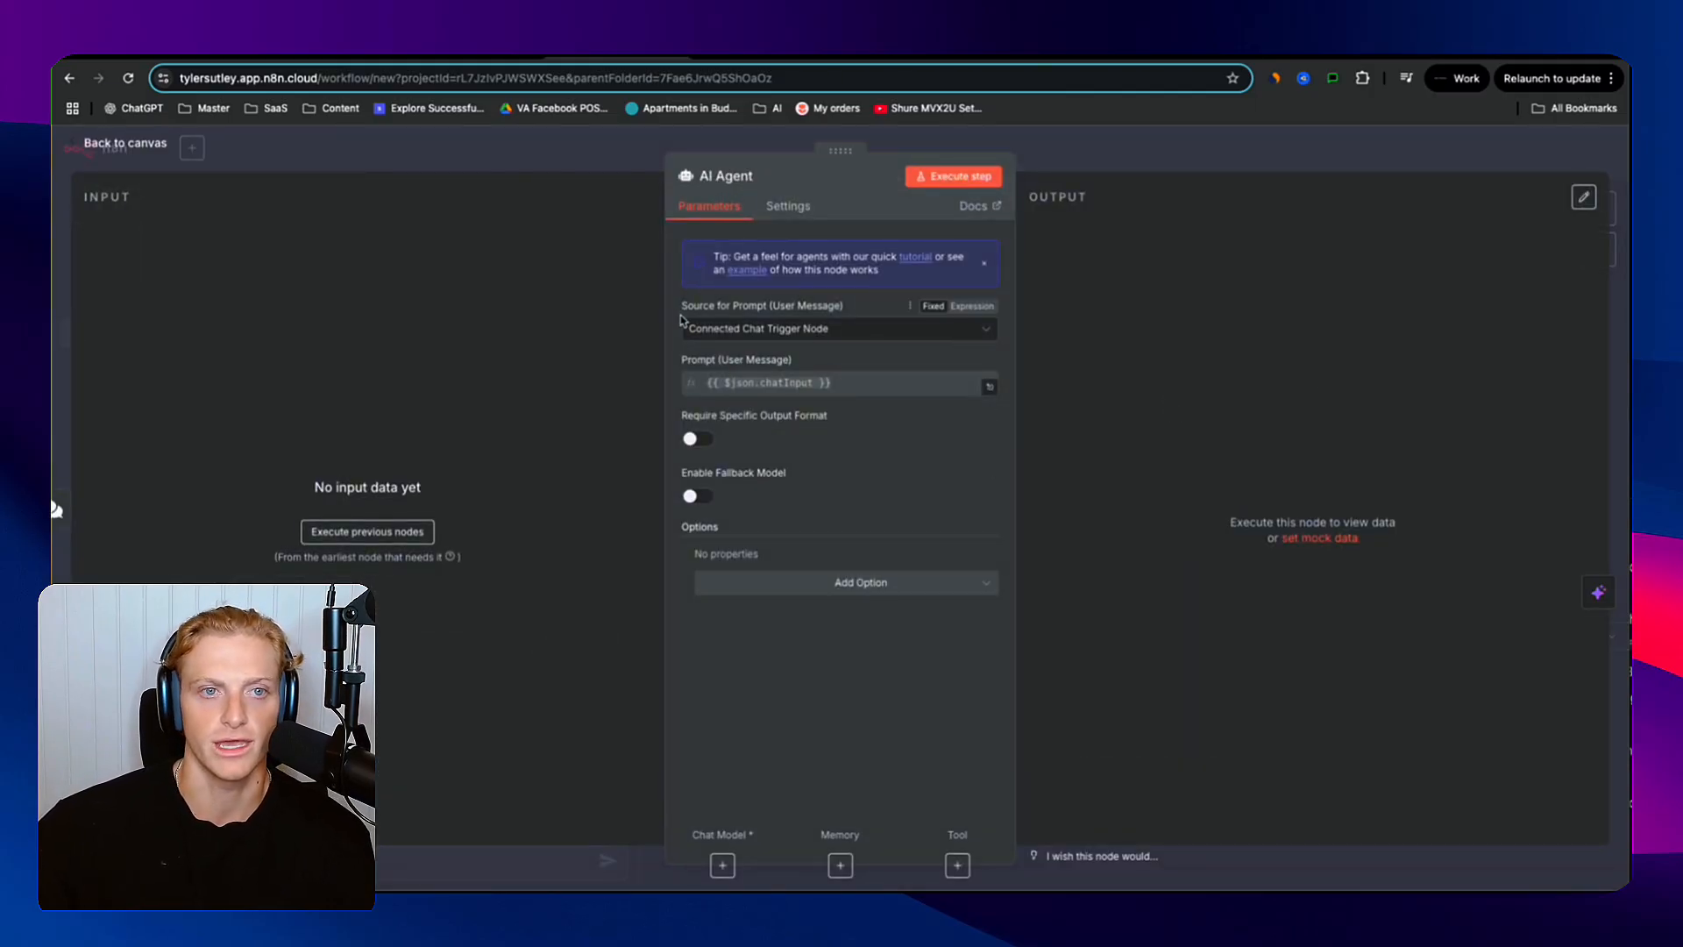
{"action": "left_click_drag", "start_coordinate": [694, 307], "coordinate": [743, 317]}
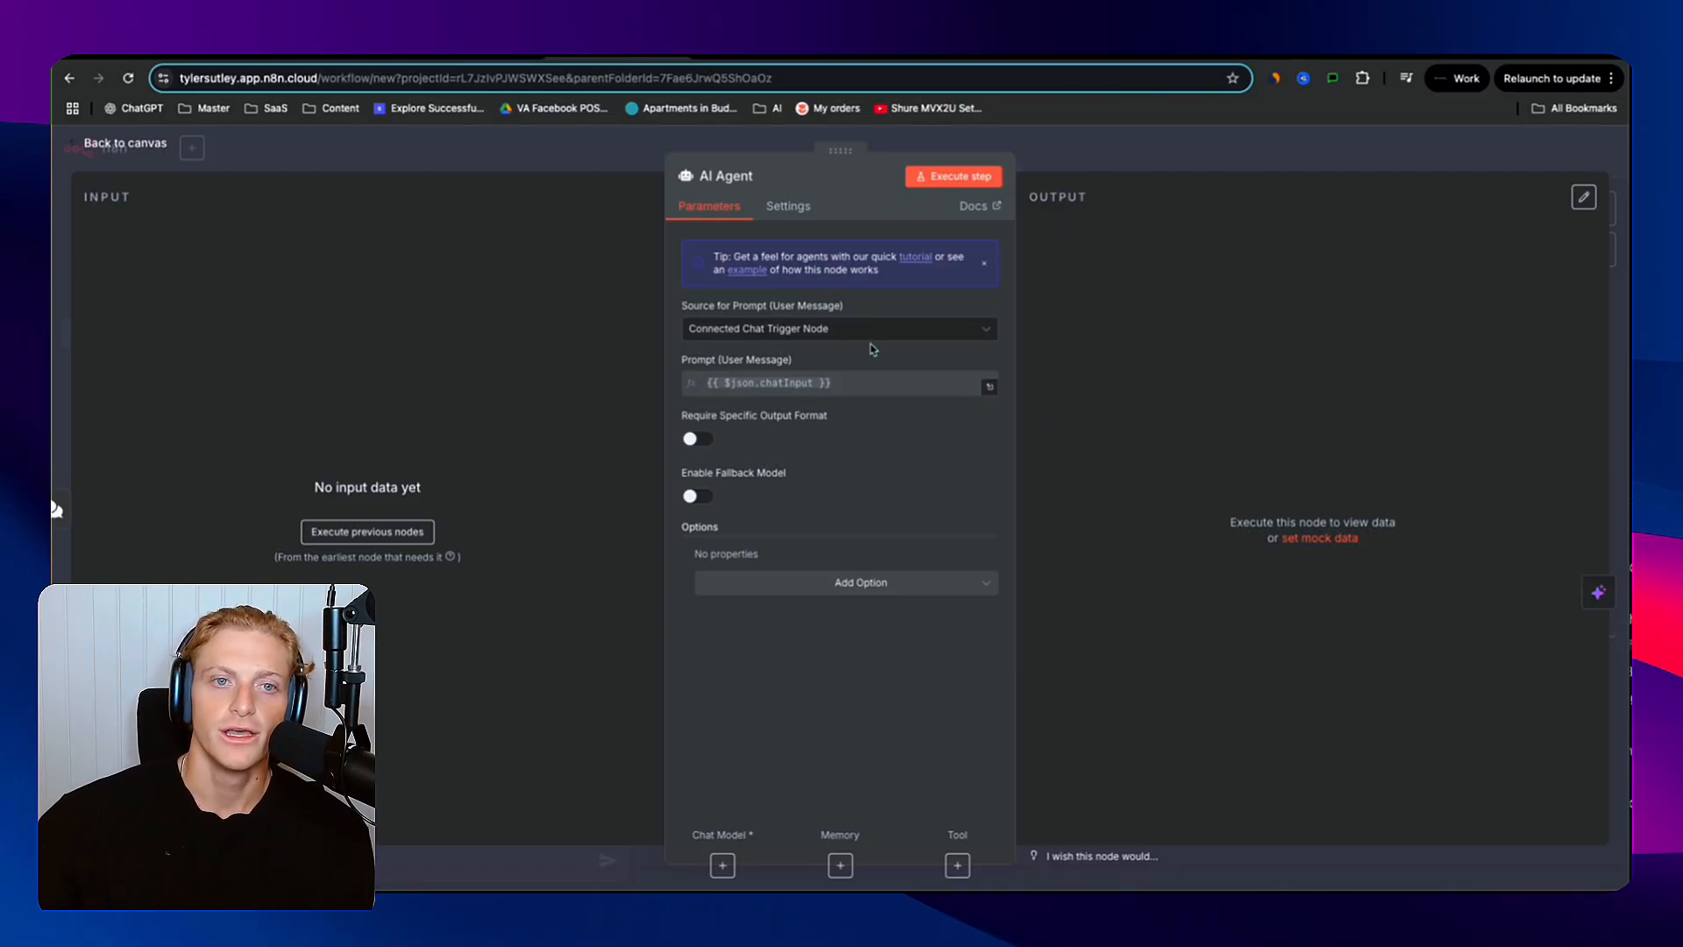
{"action": "left_click", "coordinate": [789, 329]}
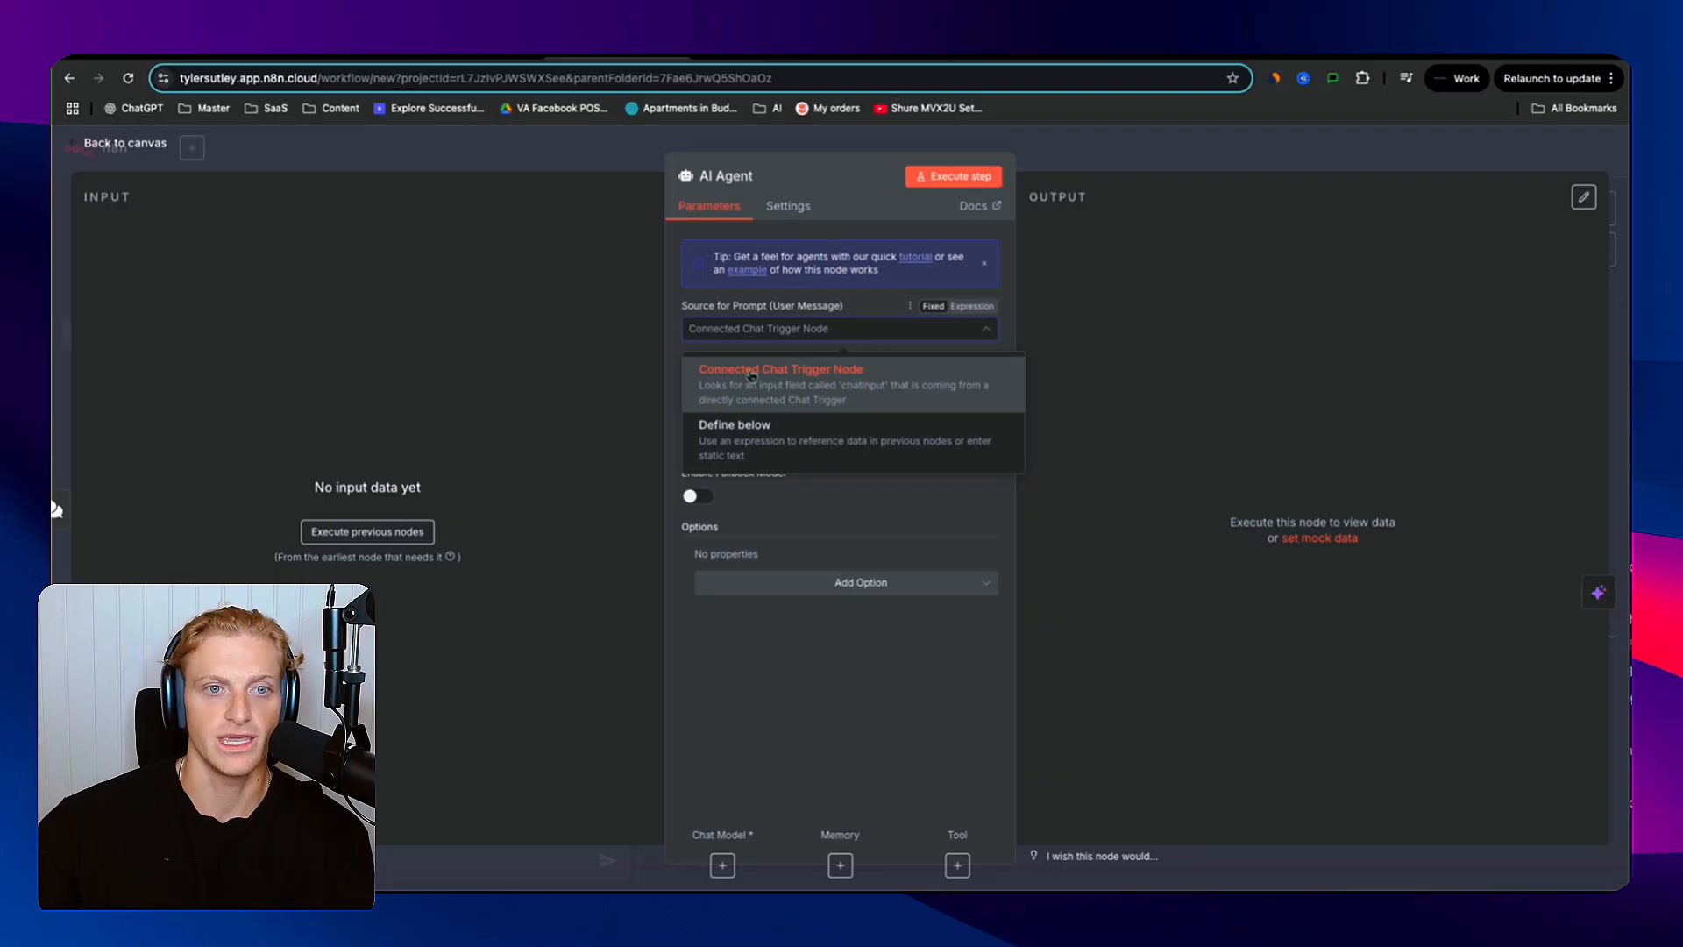
{"action": "key", "text": "Escape"}
{"action": "key", "text": "Escape"}
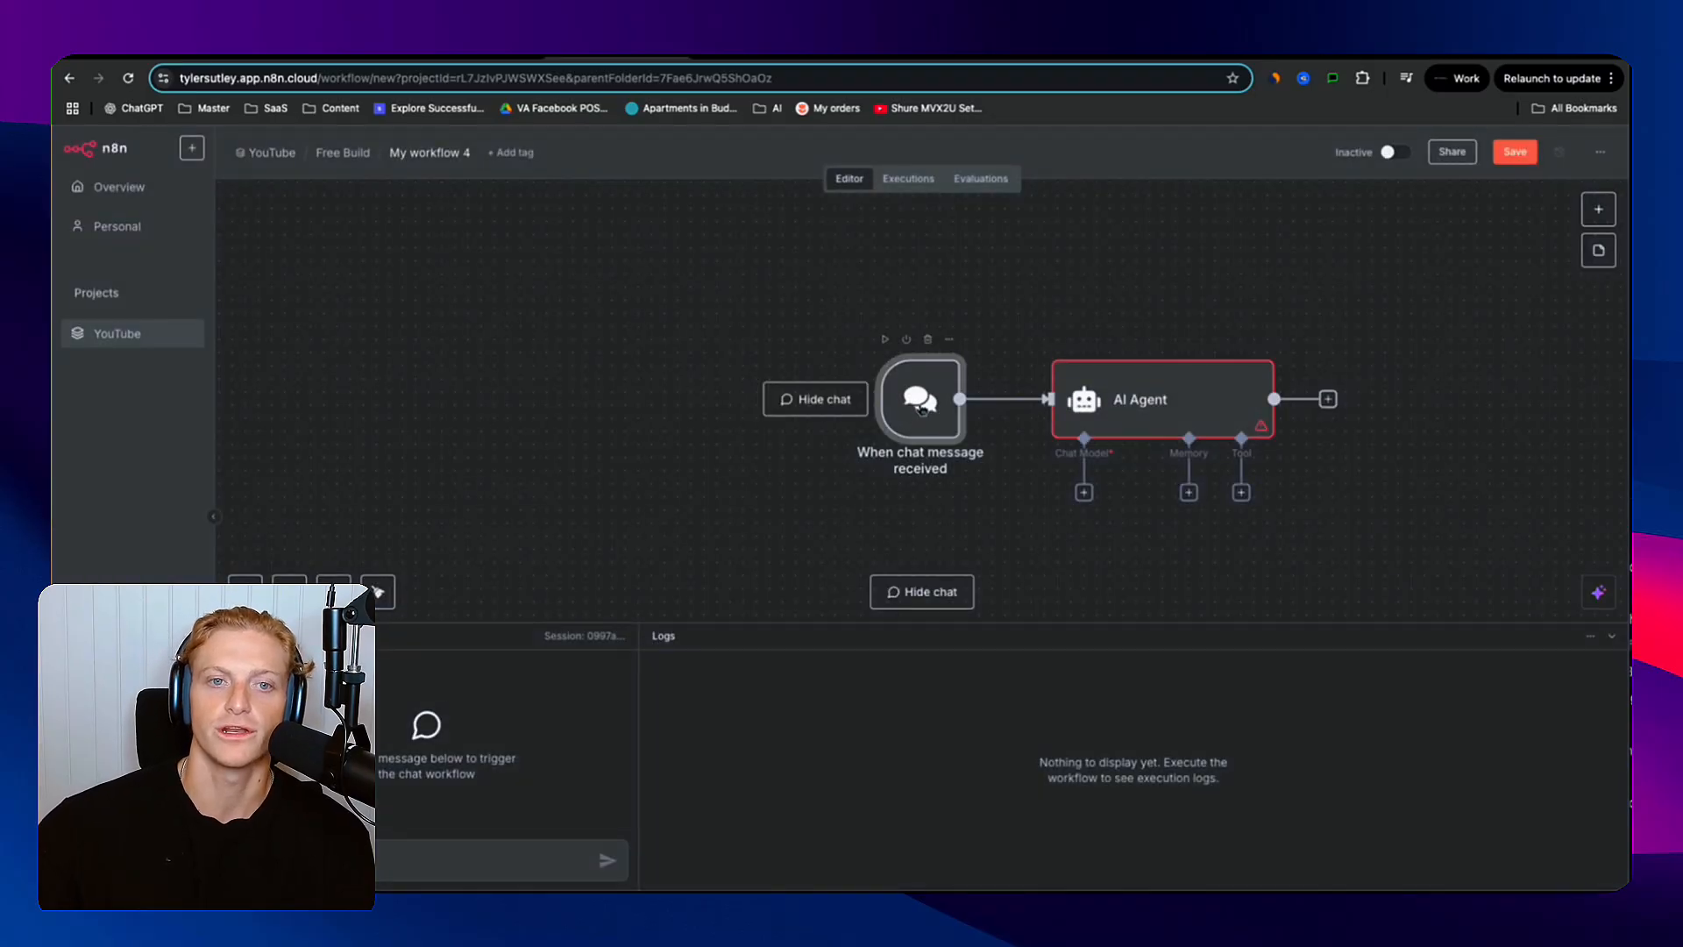
- Switch the AI Agent's prompt source to Define below and back to Connected Chat Trigger Node
{"action": "double_click", "coordinate": [1131, 399]}
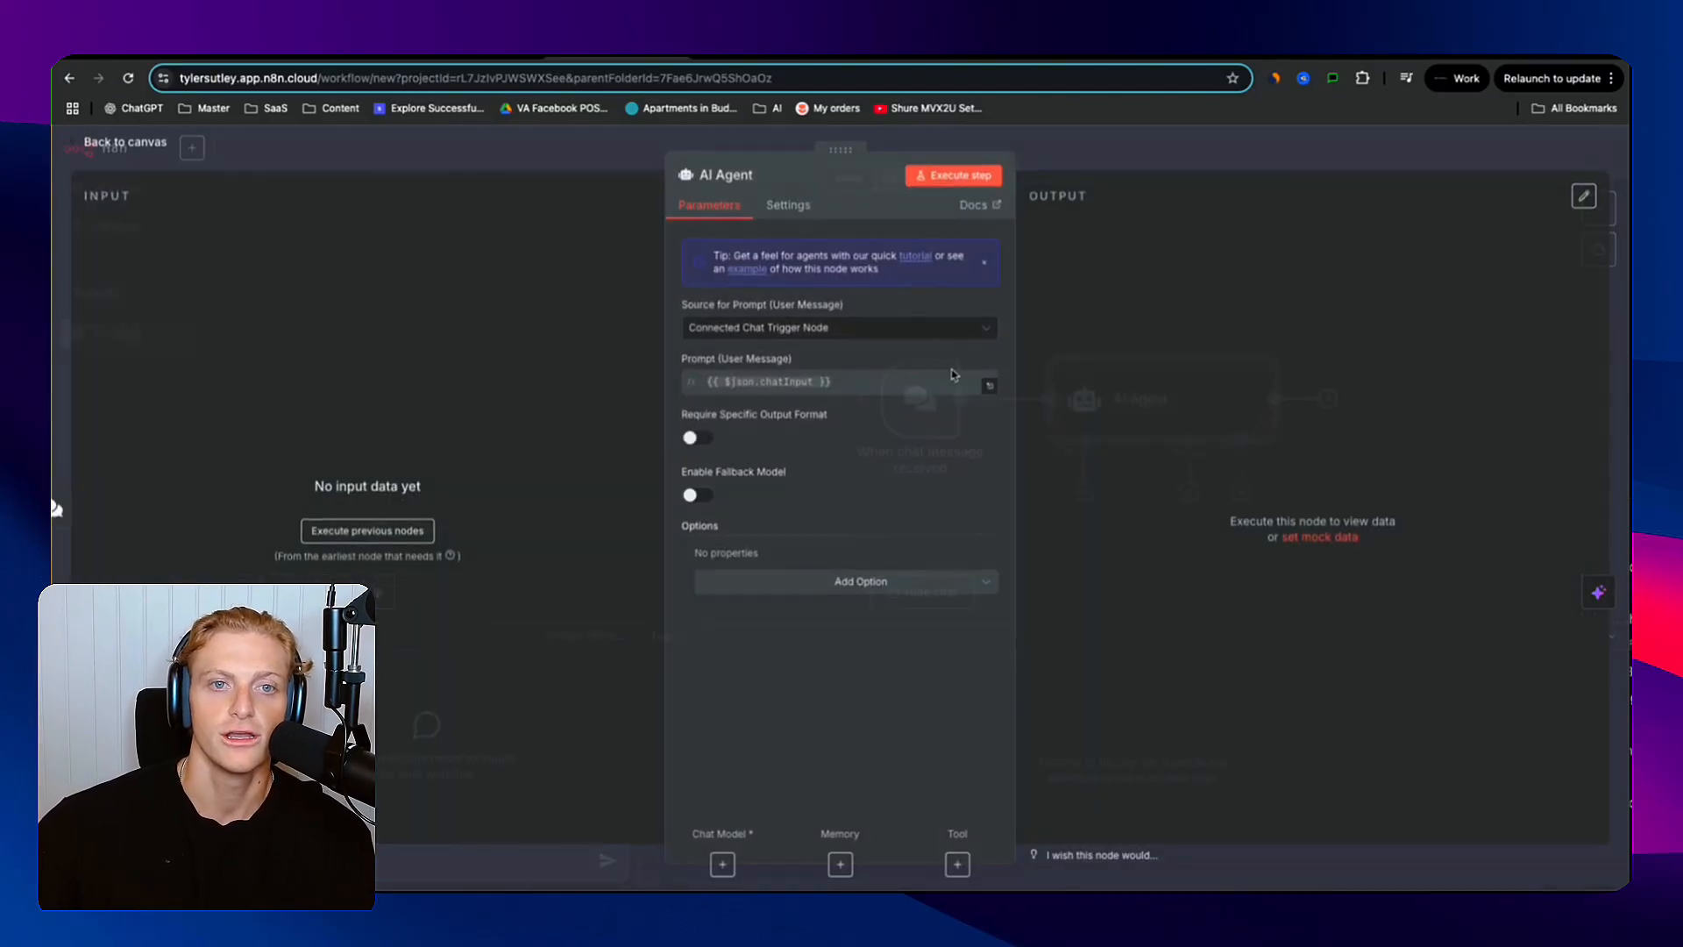
{"action": "left_click", "coordinate": [869, 330]}
{"action": "left_click", "coordinate": [728, 425]}
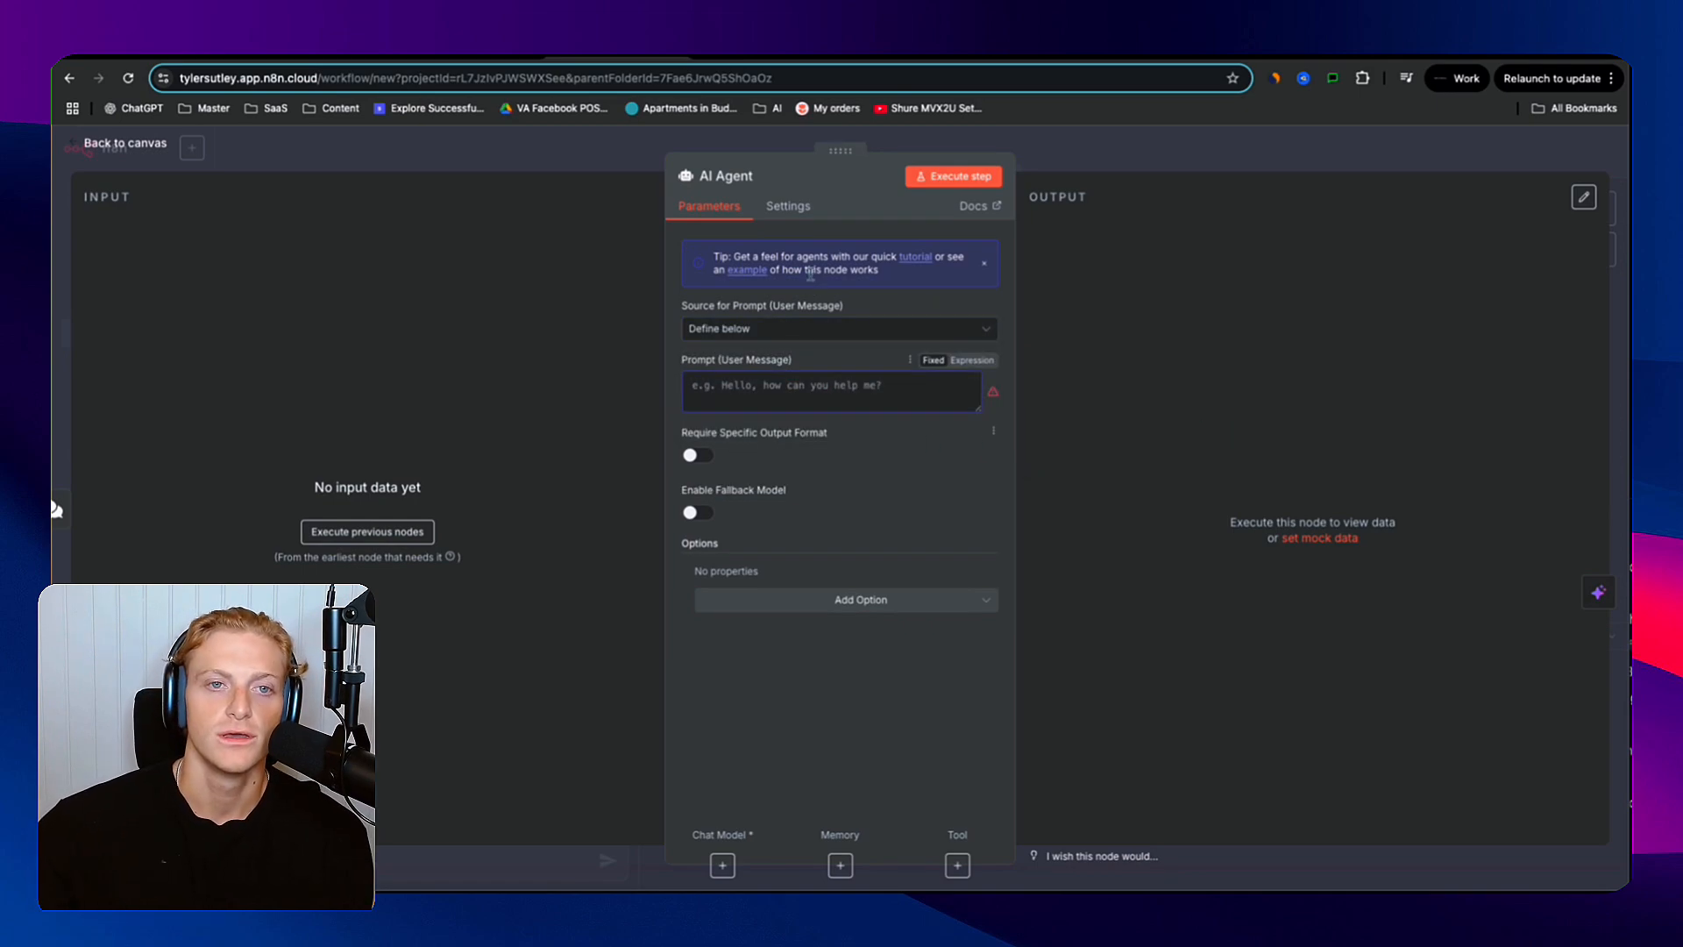
{"action": "left_click", "coordinate": [818, 332]}
{"action": "left_click", "coordinate": [824, 391]}
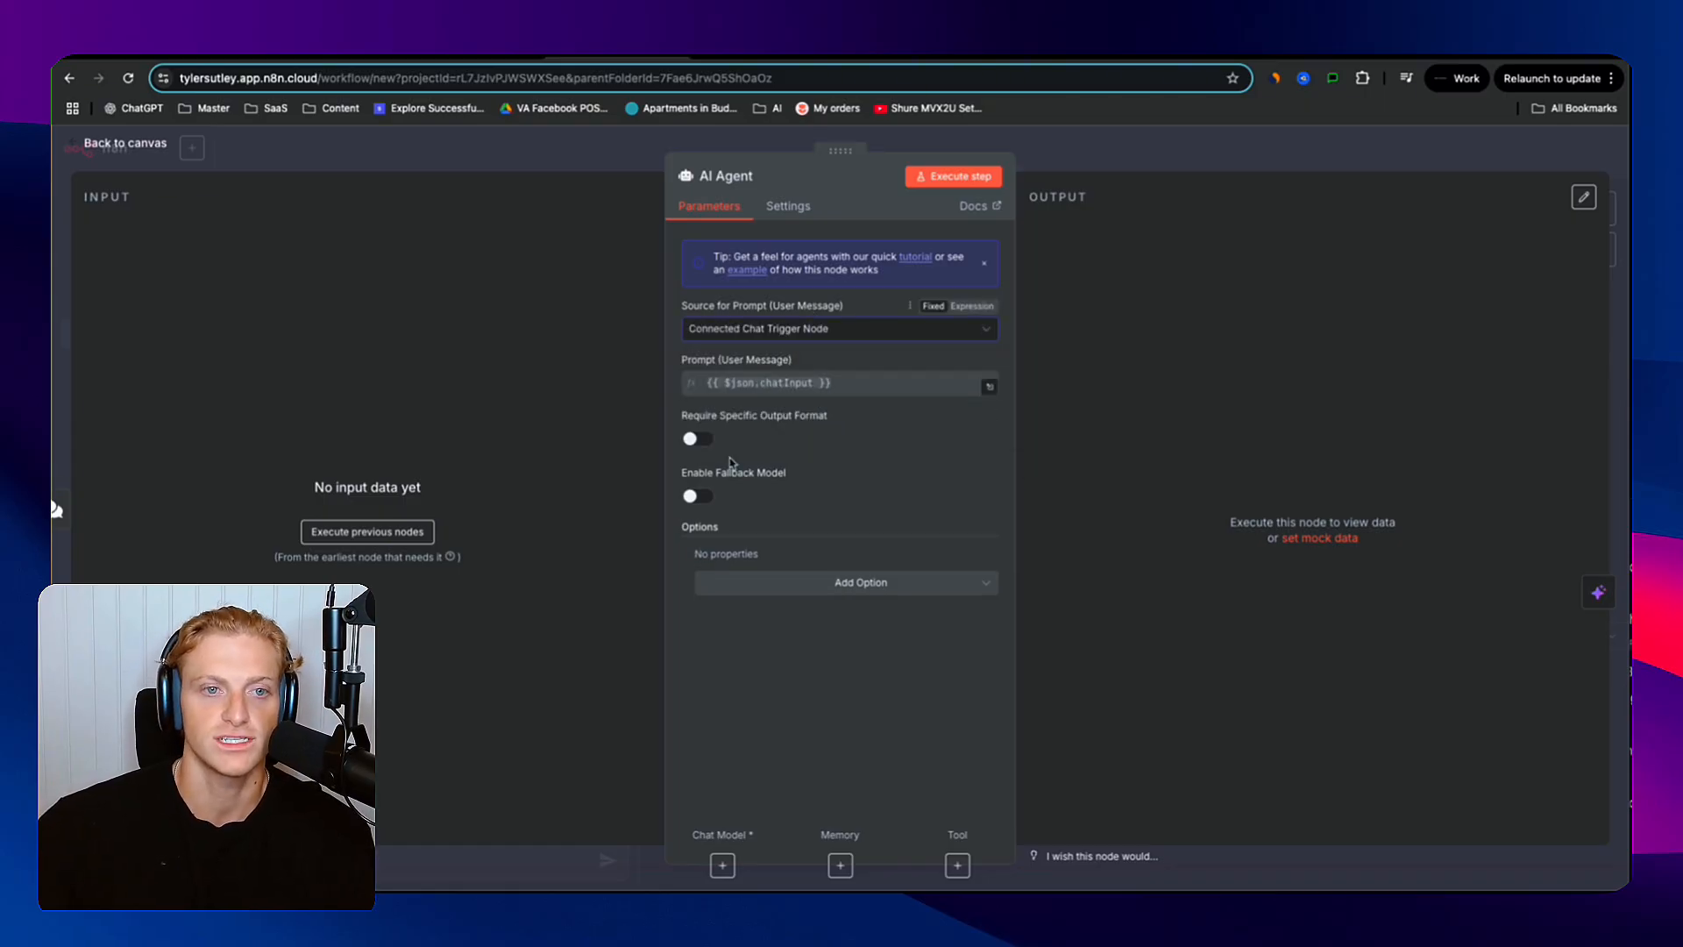
- Add the System Message option to the AI Agent node and clear its default text
{"action": "left_click", "coordinate": [863, 587]}
{"action": "left_click", "coordinate": [864, 587]}
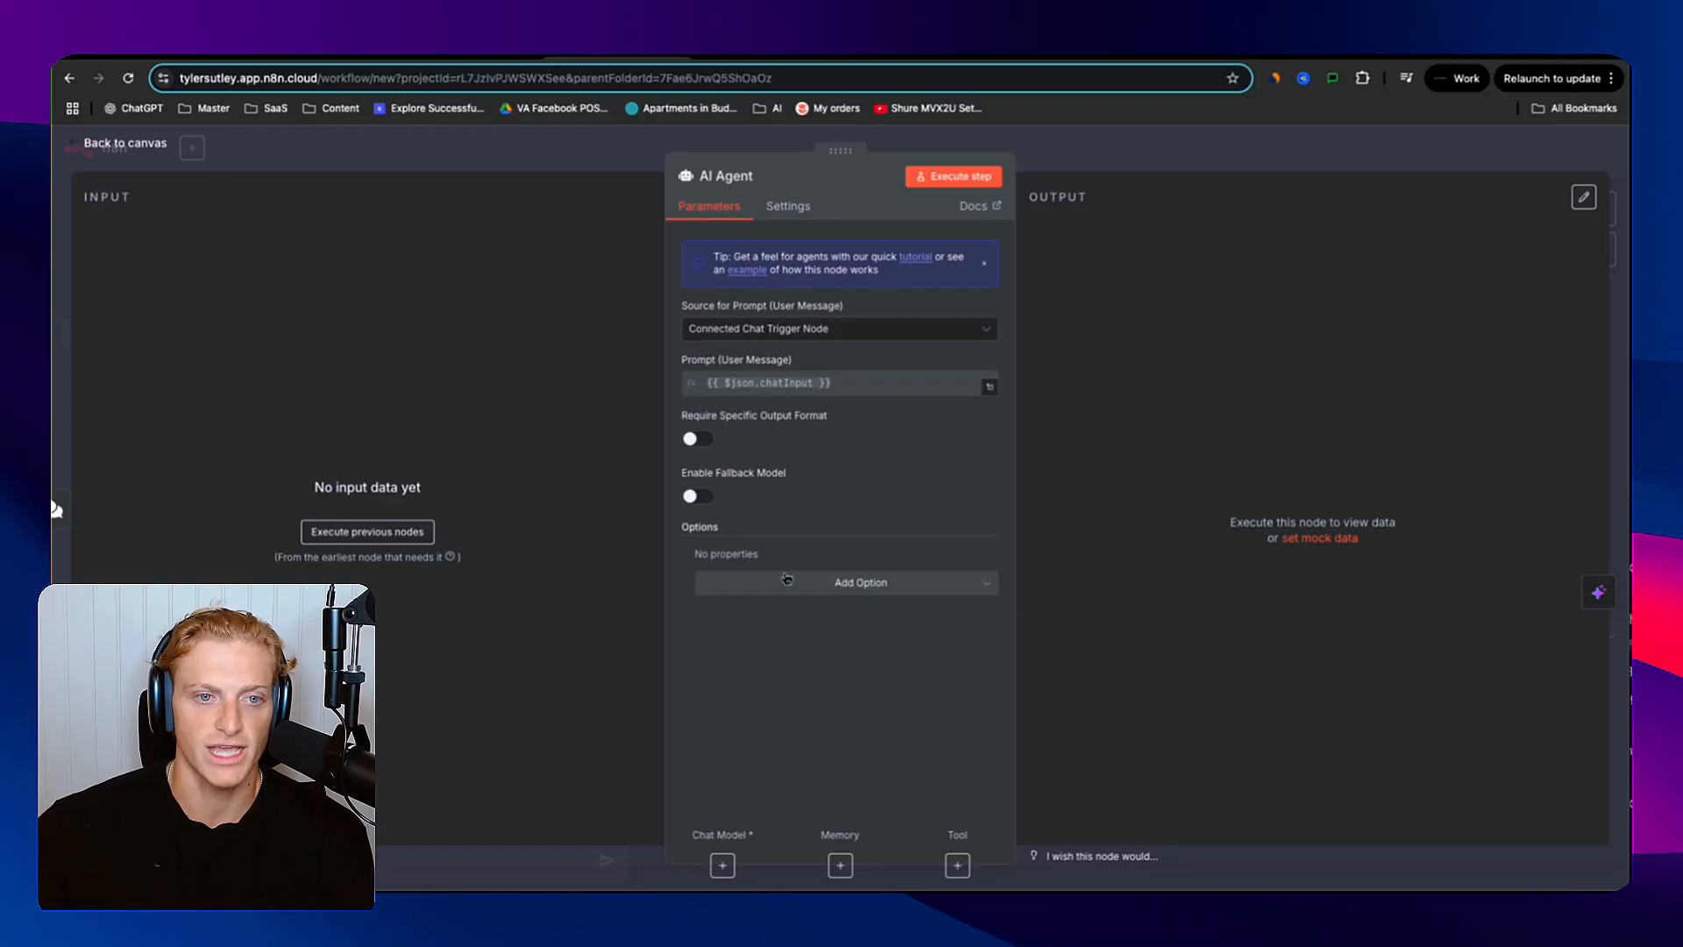
{"action": "left_click", "coordinate": [864, 587]}
{"action": "left_click", "coordinate": [763, 621]}
{"action": "triple_click", "coordinate": [873, 612]}
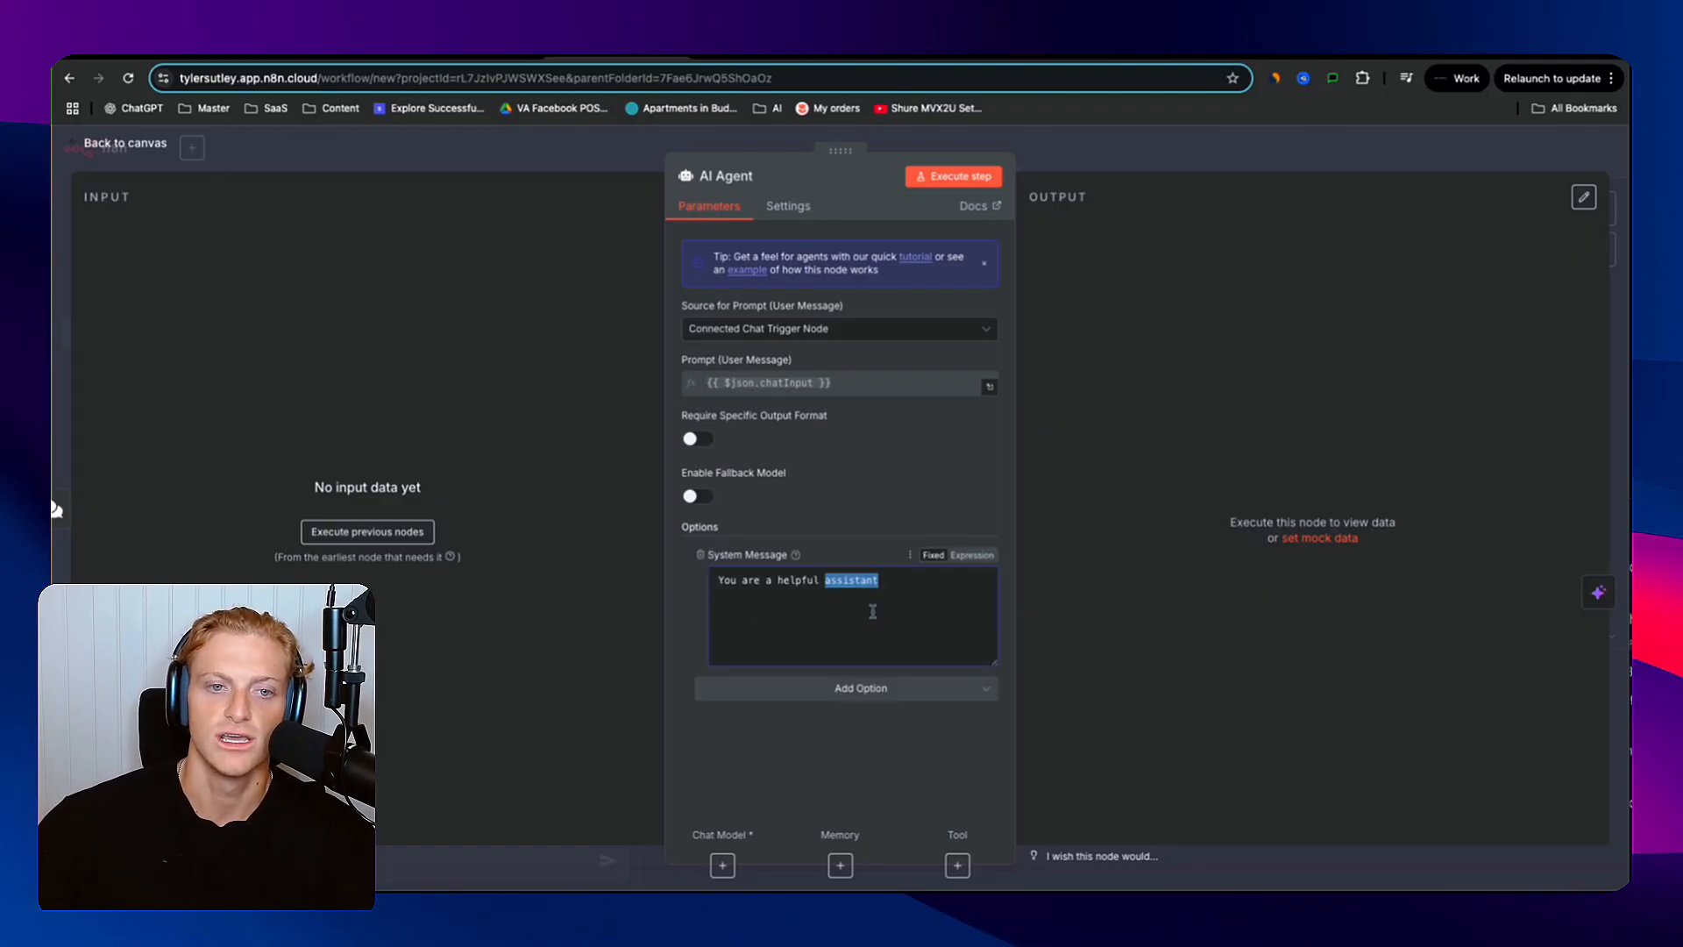
{"action": "key", "text": "BackSpace"}
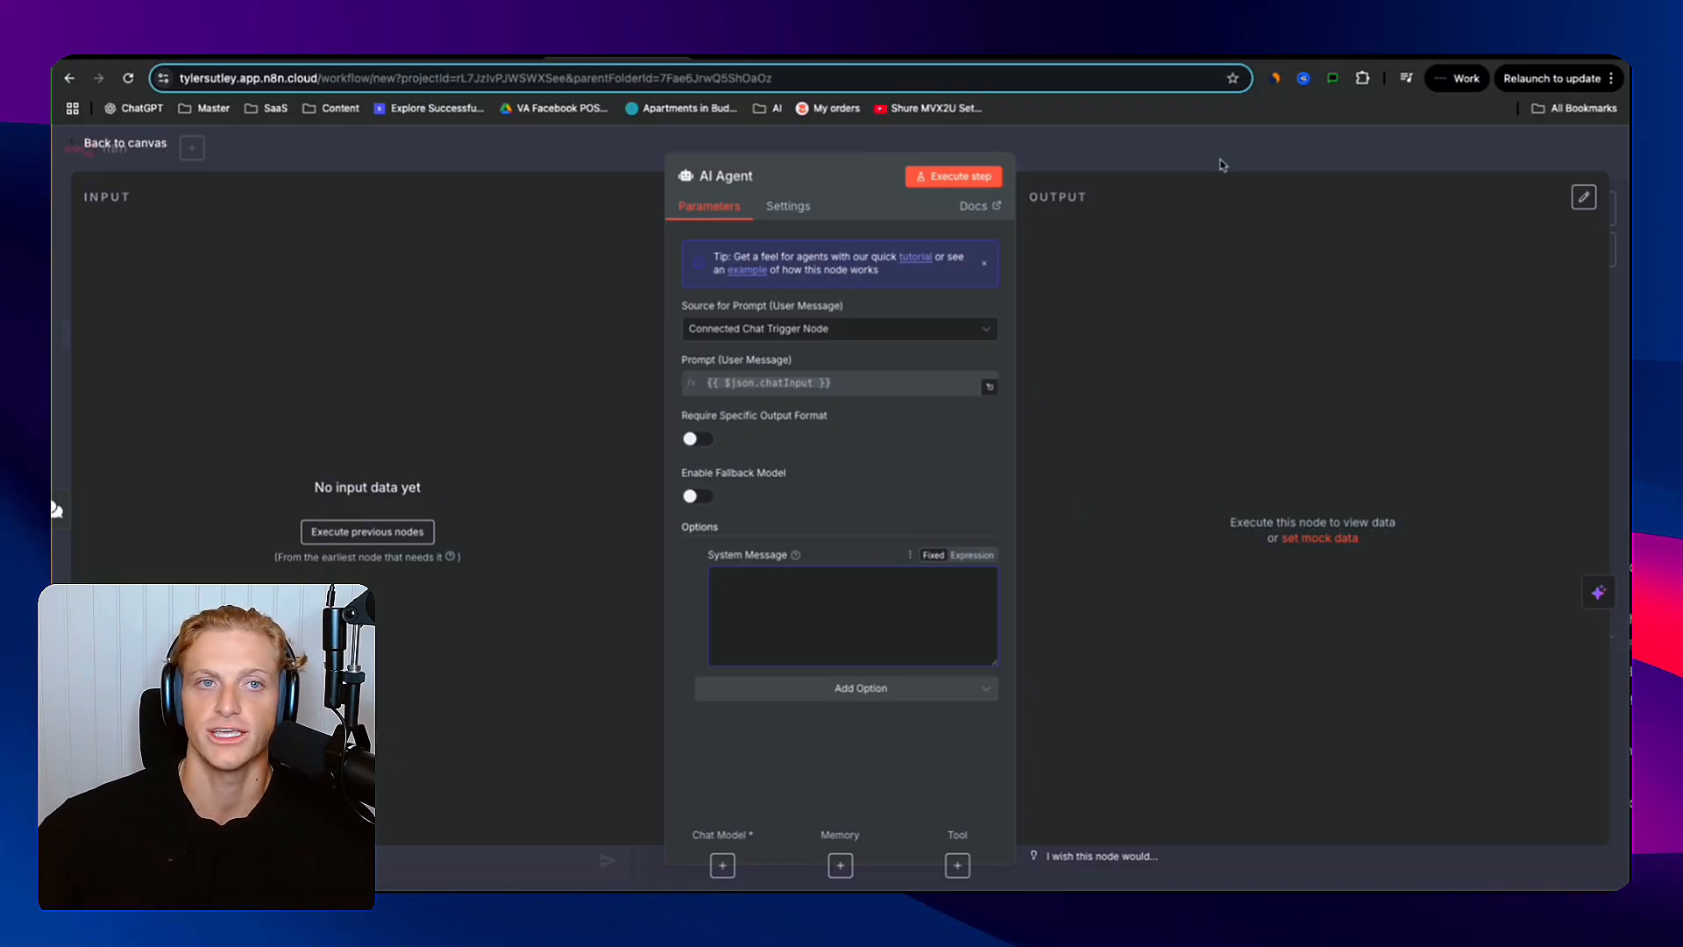
{"action": "left_click", "coordinate": [1213, 163]}
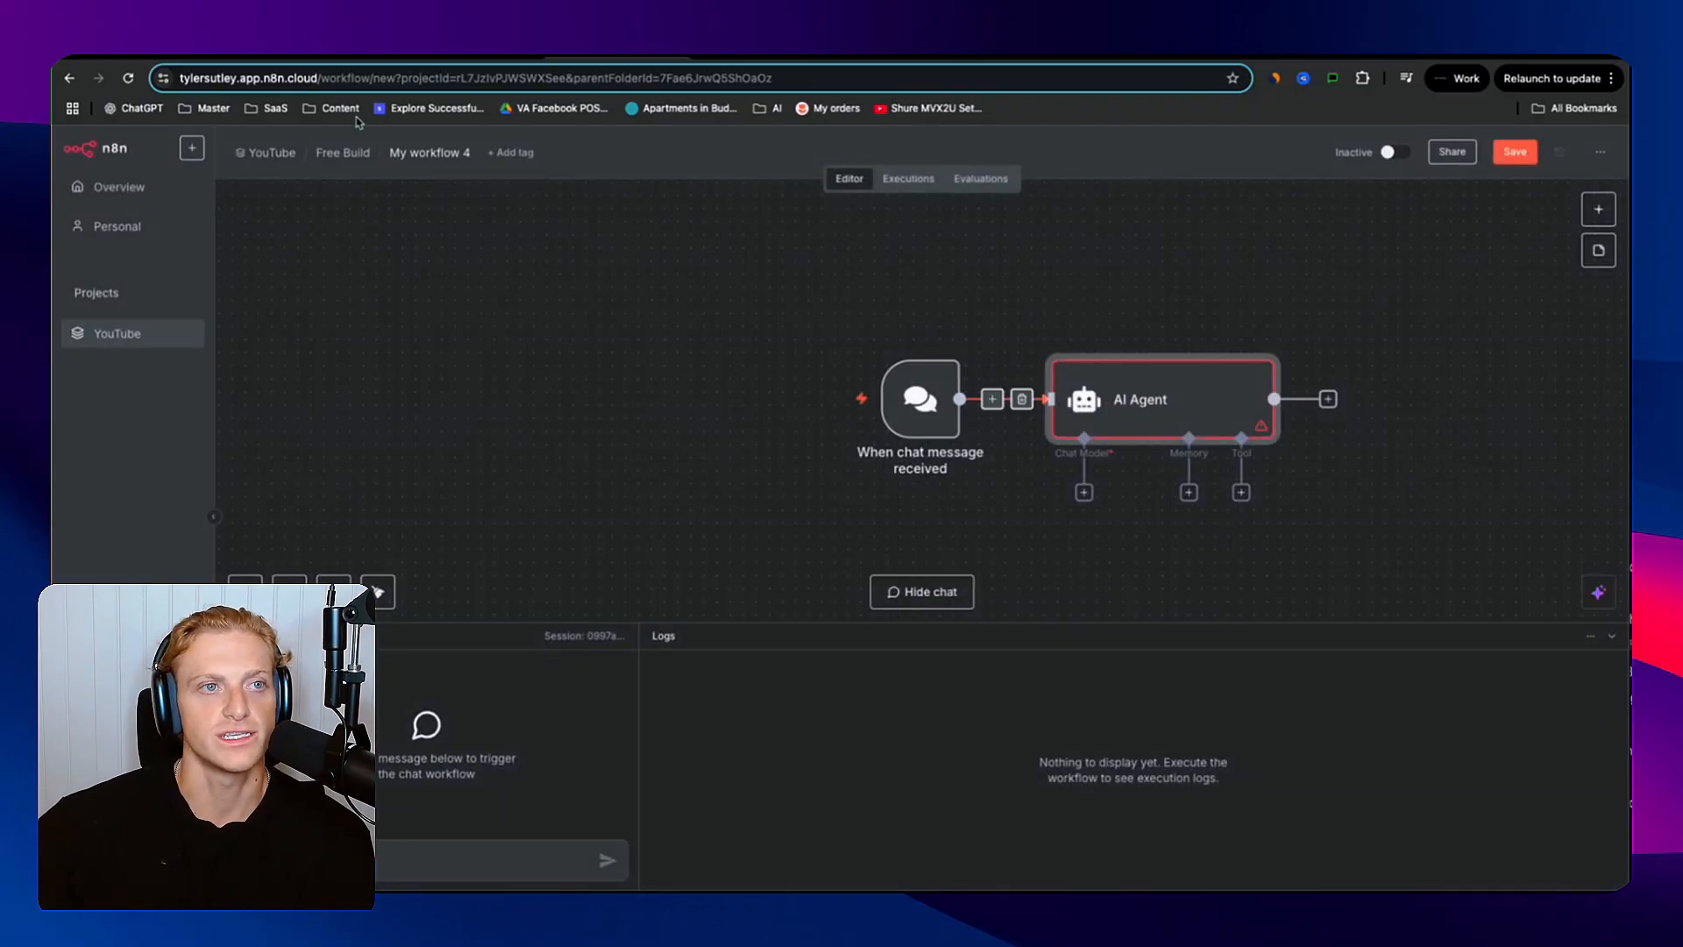
- Switch to the Skool classroom and open the Prompts & Links resource for 100 million view content factory
{"action": "left_click", "coordinate": [305, 58]}
{"action": "left_click_drag", "start_coordinate": [305, 59], "coordinate": [614, 59]}
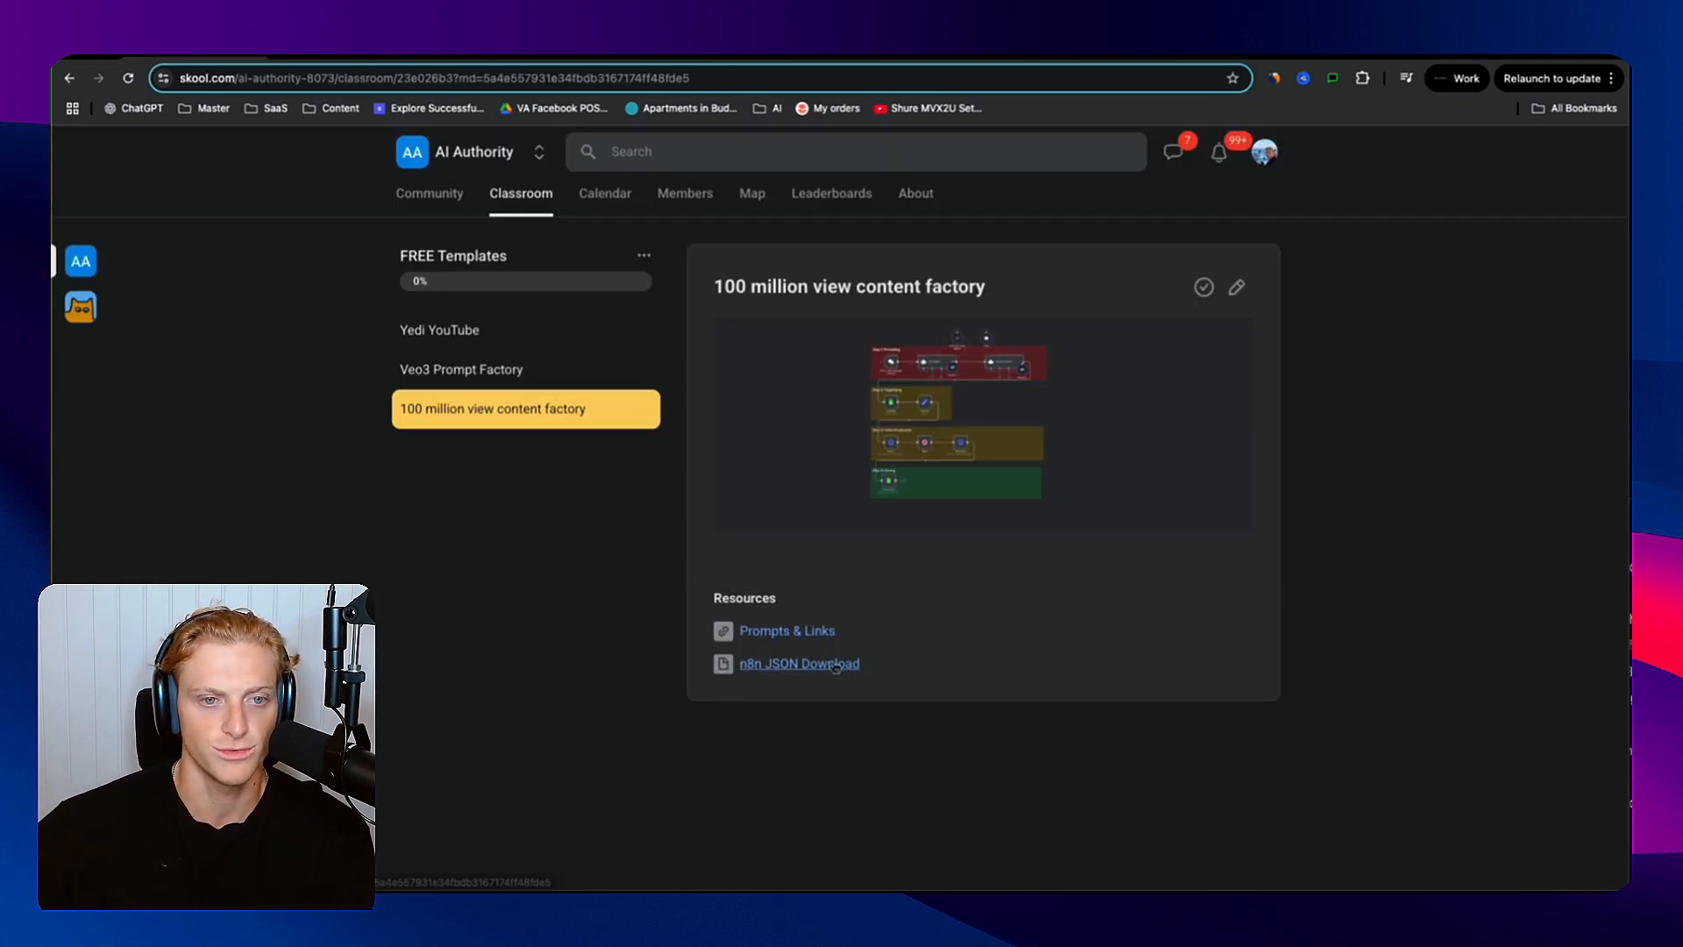
{"action": "left_click", "coordinate": [770, 633]}
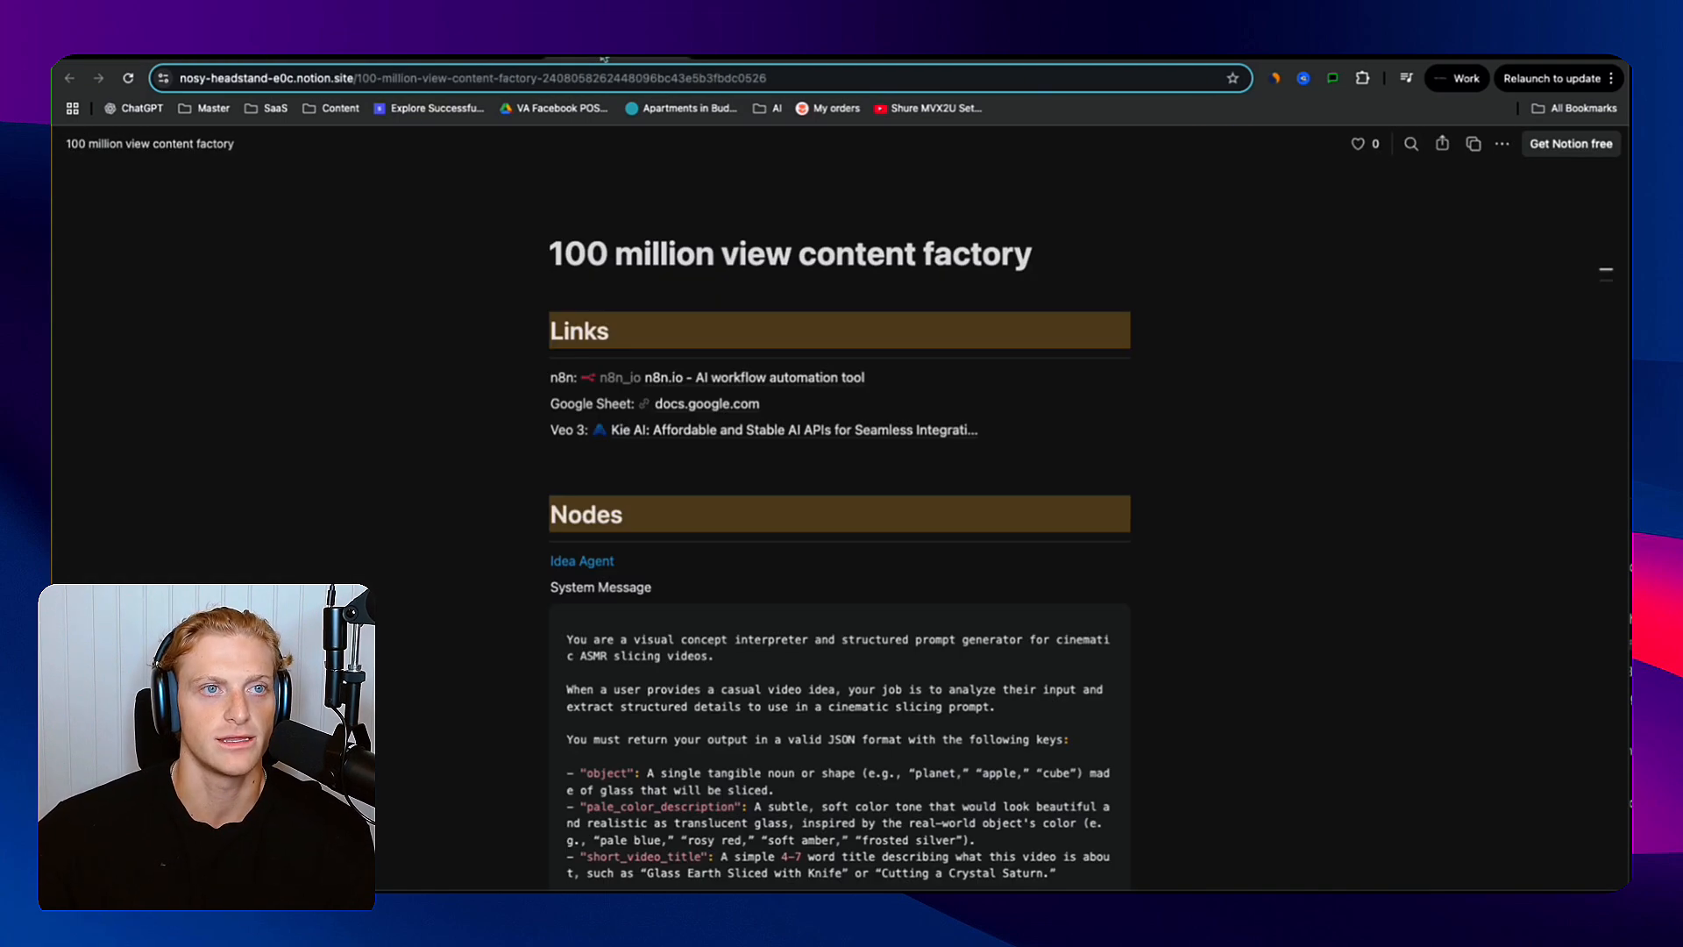
- Copy the name "Idea Agent" from the Notion page, rename the AI Agent node in n8n with it, and save the workflow
{"action": "scroll", "coordinate": [552, 358], "scroll_direction": "down", "scroll_amount": 3}
{"action": "mouse_move", "coordinate": [551, 359]}
{"action": "left_mouse_down"}
{"action": "mouse_move", "coordinate": [625, 359]}
{"action": "mouse_move", "coordinate": [551, 360]}
{"action": "left_mouse_up"}
{"action": "key", "text": "super+c"}
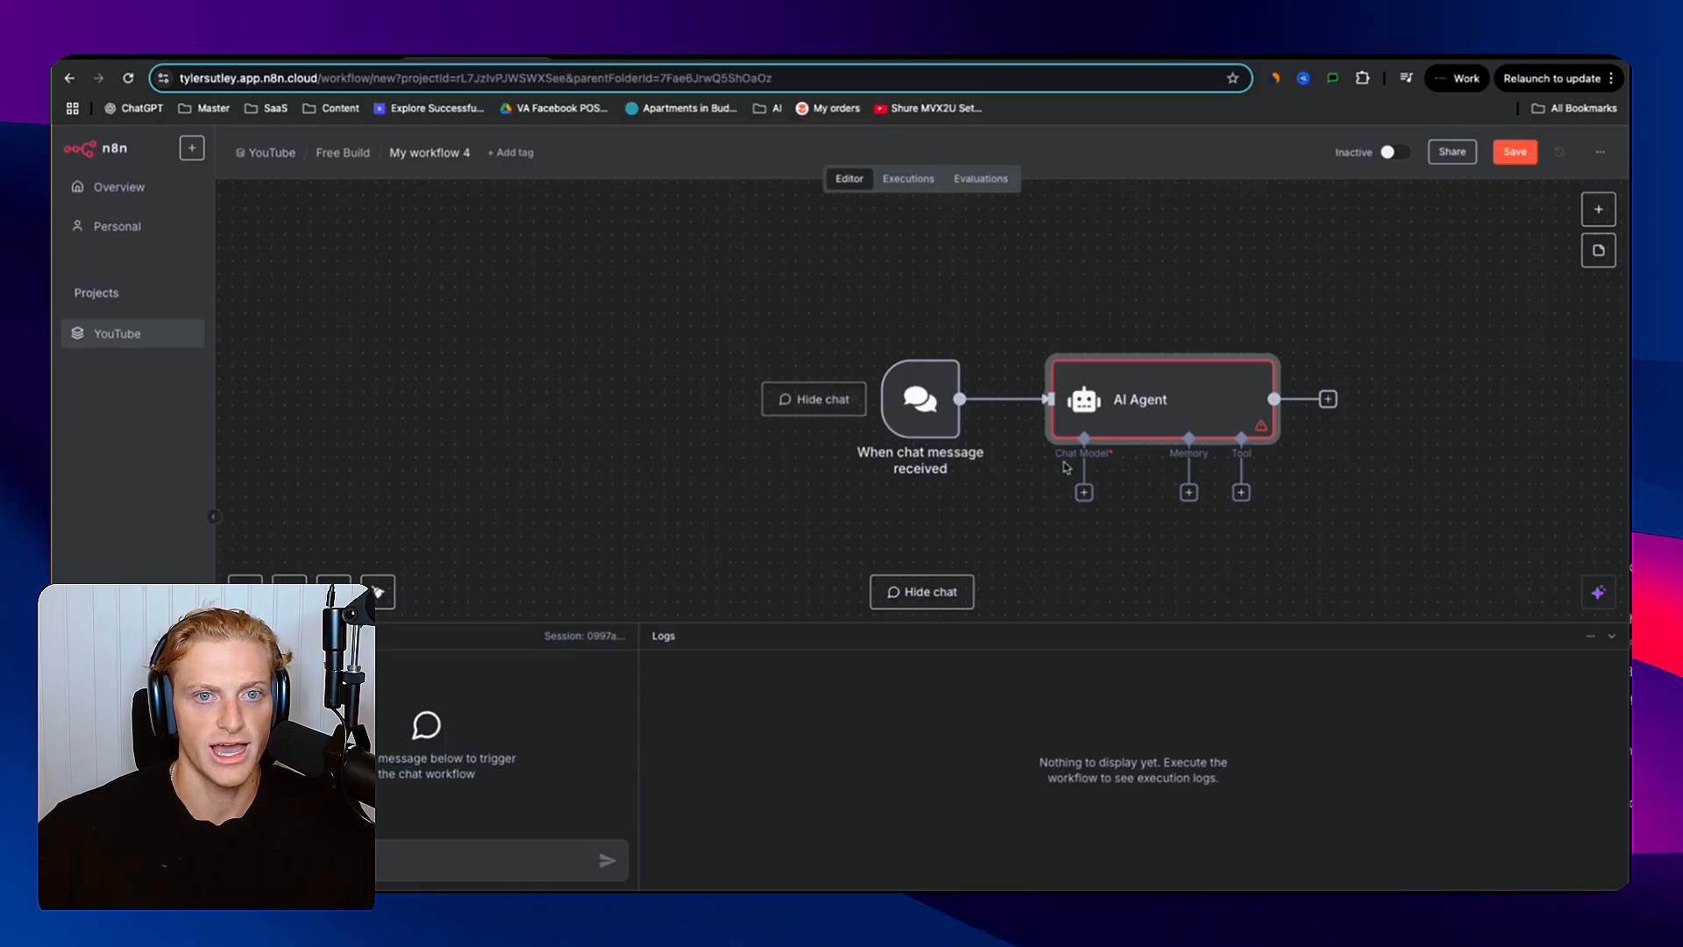
{"action": "double_click", "coordinate": [1168, 412]}
{"action": "left_click", "coordinate": [712, 178]}
{"action": "key", "text": "super+v"}
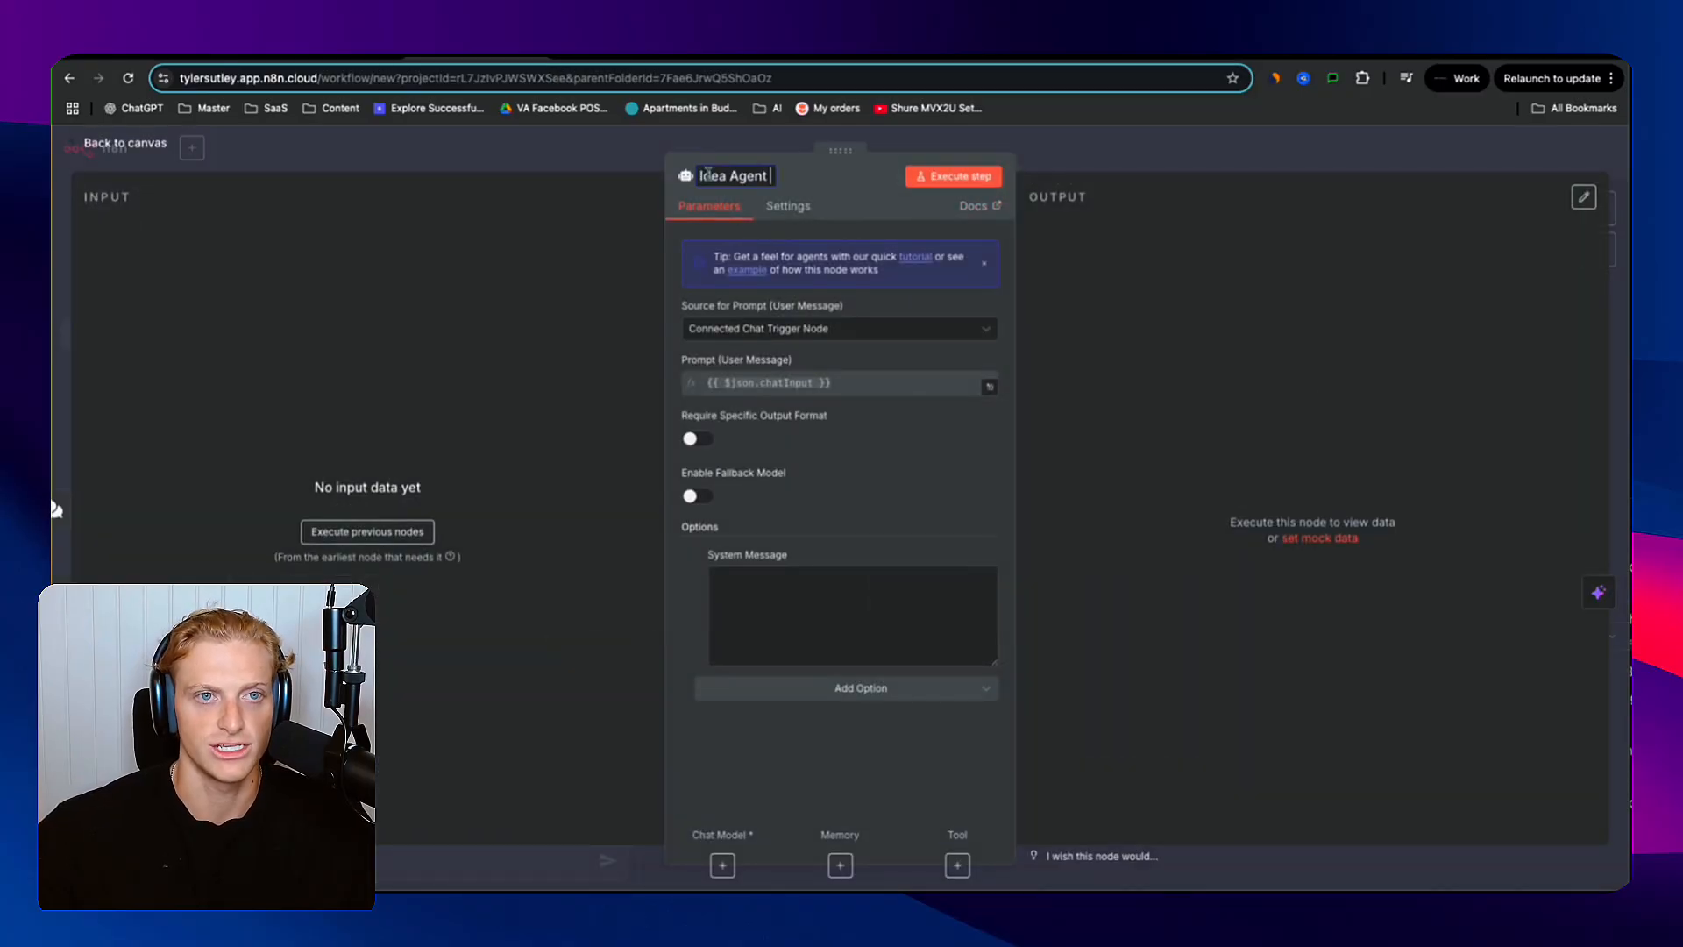
{"action": "left_click", "coordinate": [571, 251]}
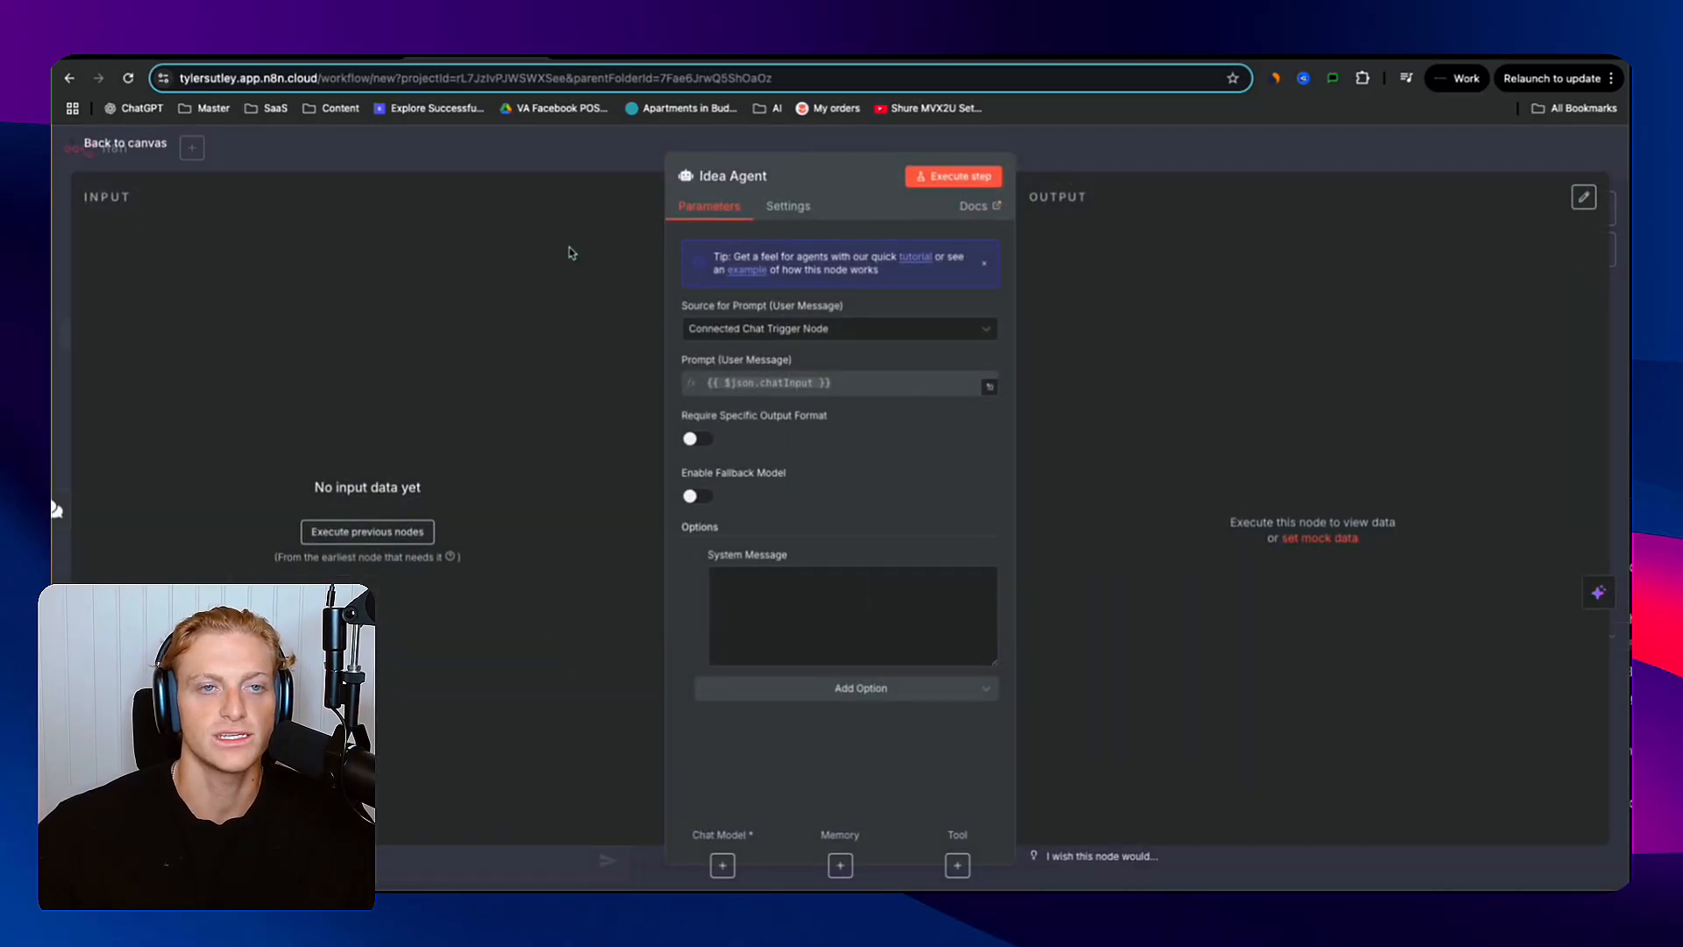
{"action": "left_click", "coordinate": [1177, 161]}
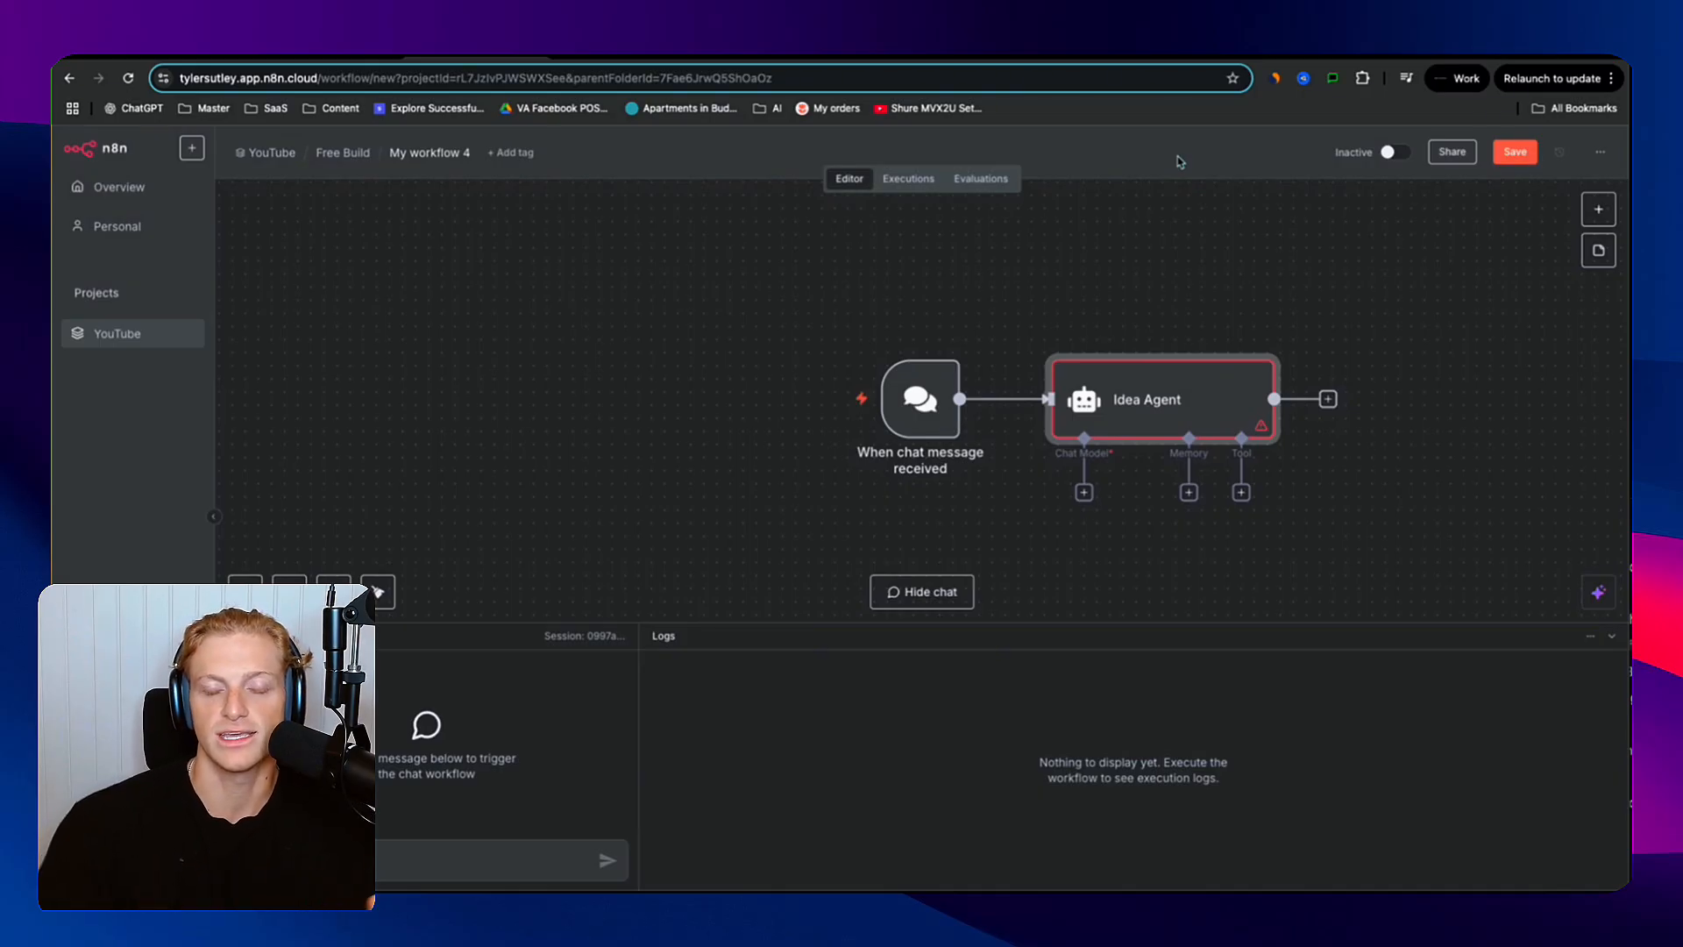
{"action": "mouse_move", "coordinate": [1197, 344]}
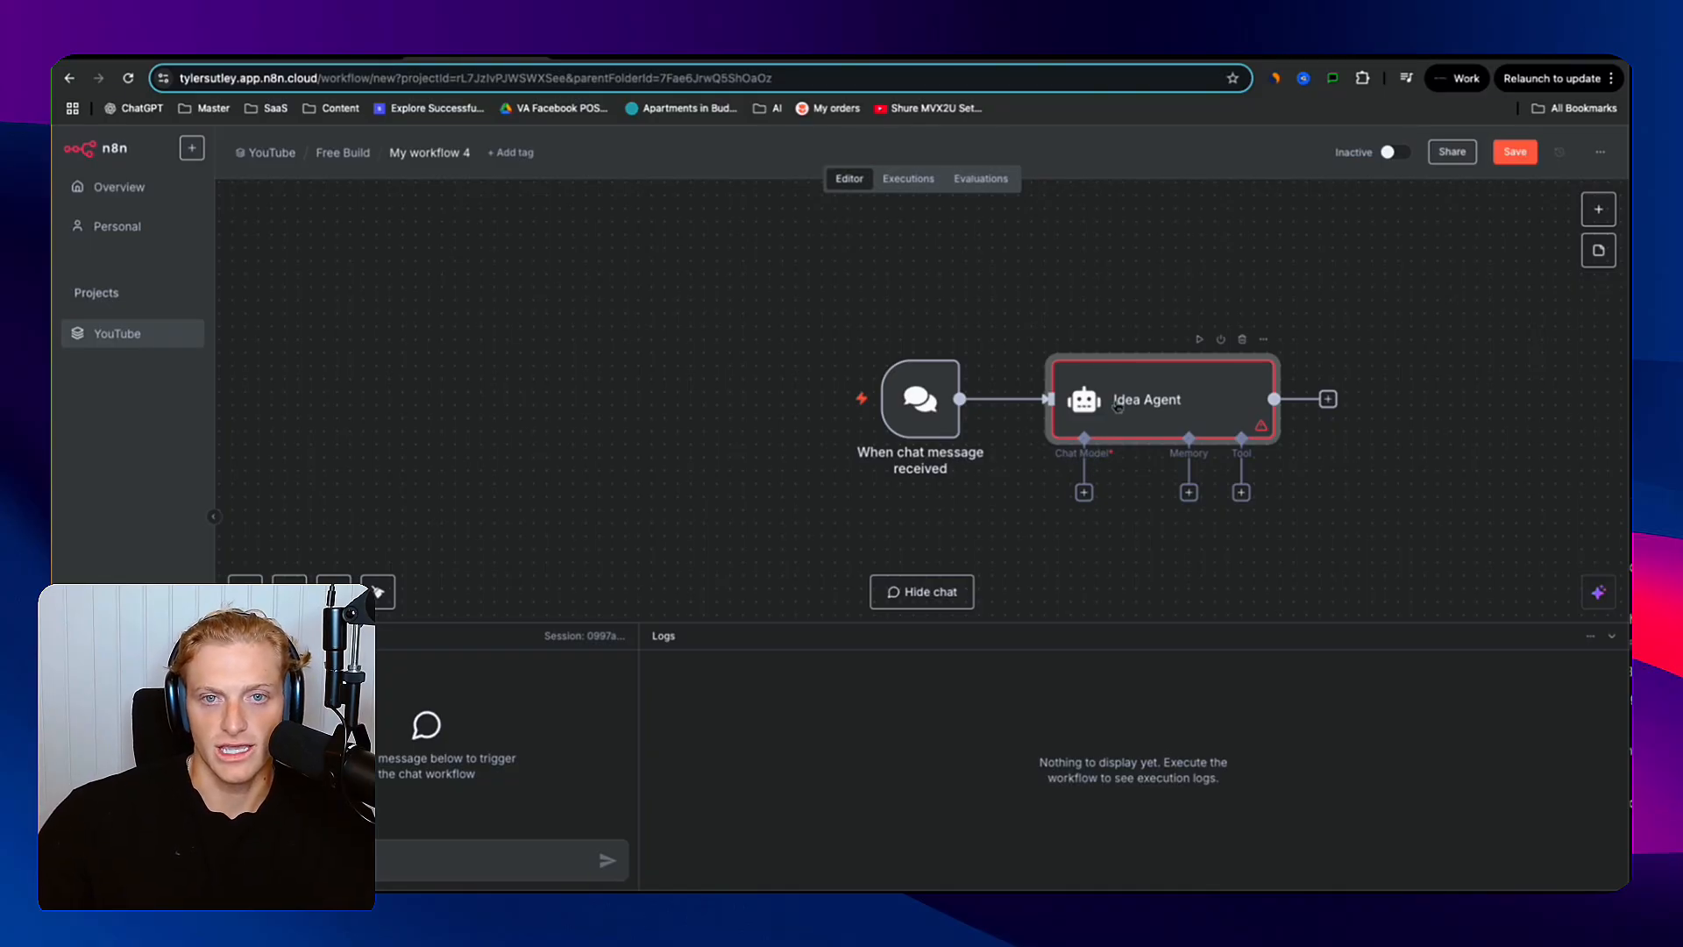
{"action": "key", "text": "ctrl+s"}
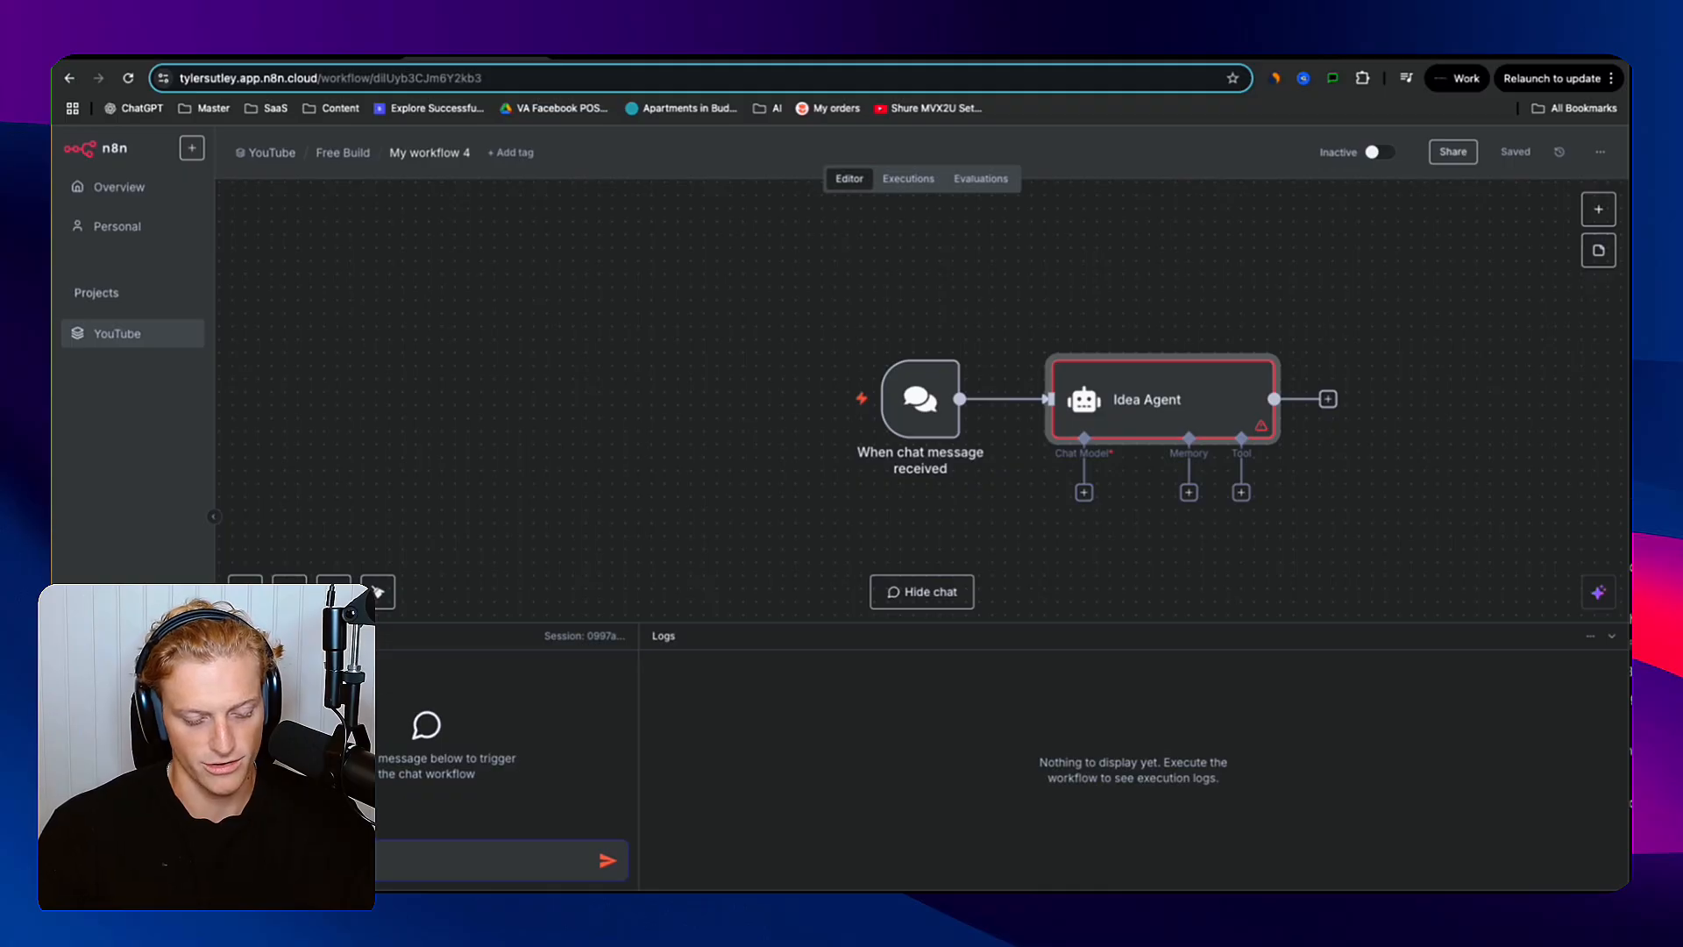
- Send "stawberry" as a test chat message and examine the resulting problem report for the Idea Agent
{"action": "key", "text": "Return"}
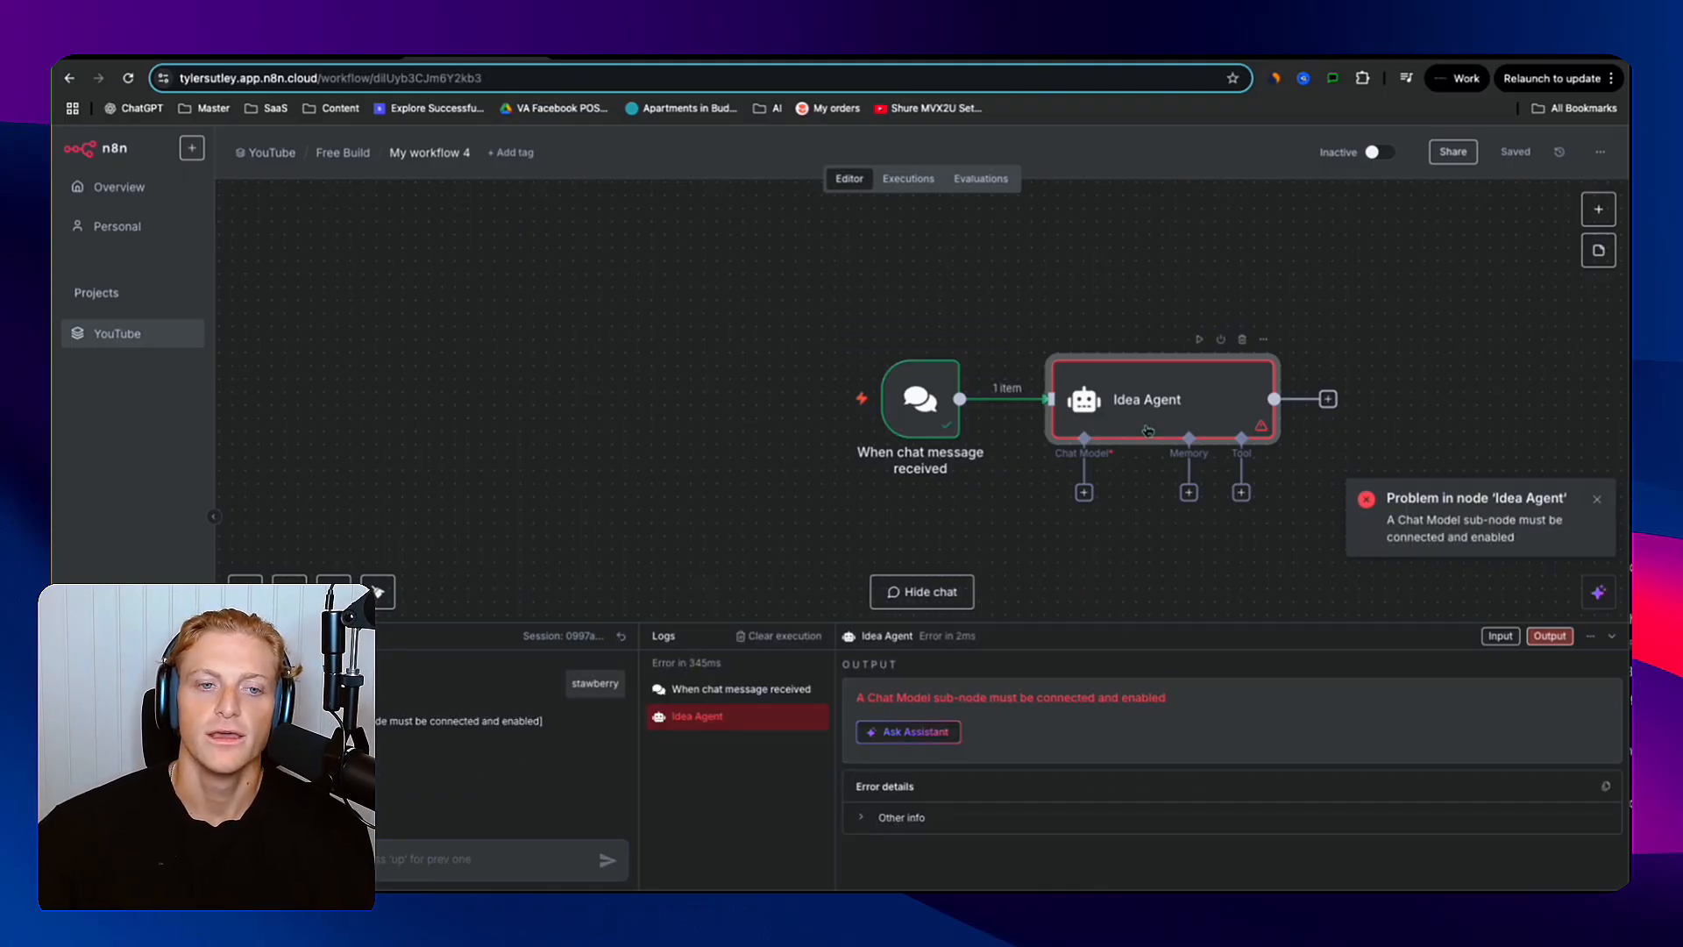
{"action": "mouse_move", "coordinate": [1418, 513]}
{"action": "left_mouse_down"}
{"action": "mouse_move", "coordinate": [1456, 500]}
{"action": "mouse_move", "coordinate": [1525, 538]}
{"action": "mouse_move", "coordinate": [1429, 521]}
{"action": "left_mouse_up"}
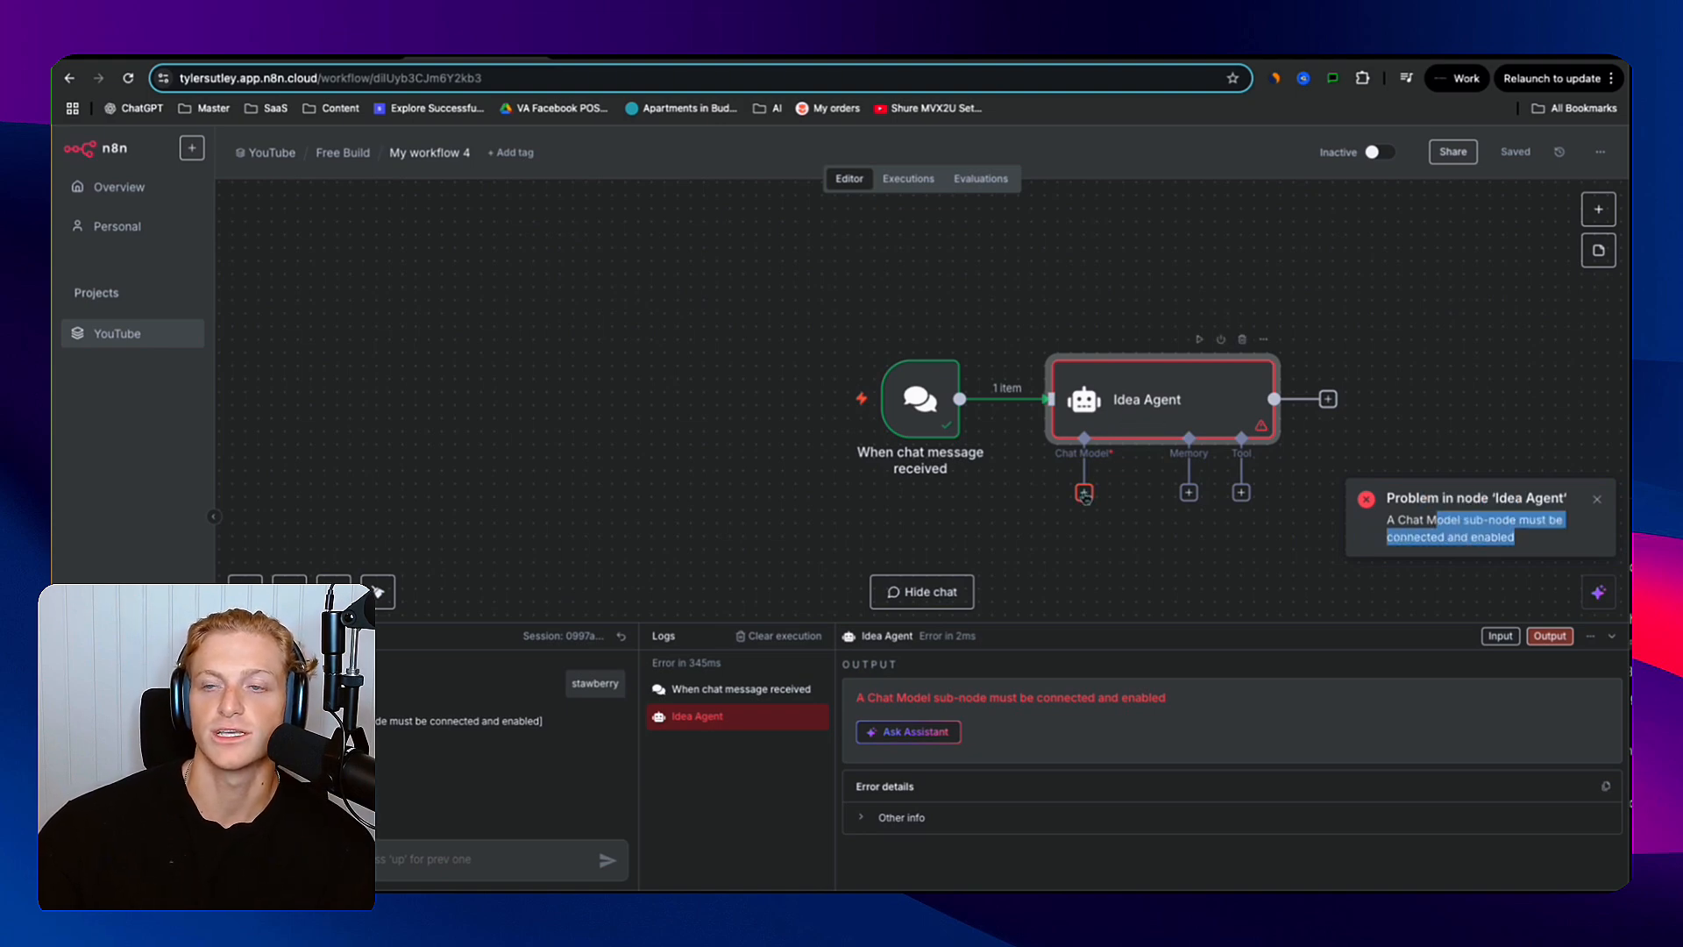
{"action": "double_click", "coordinate": [1180, 412]}
{"action": "left_click", "coordinate": [49, 494]}
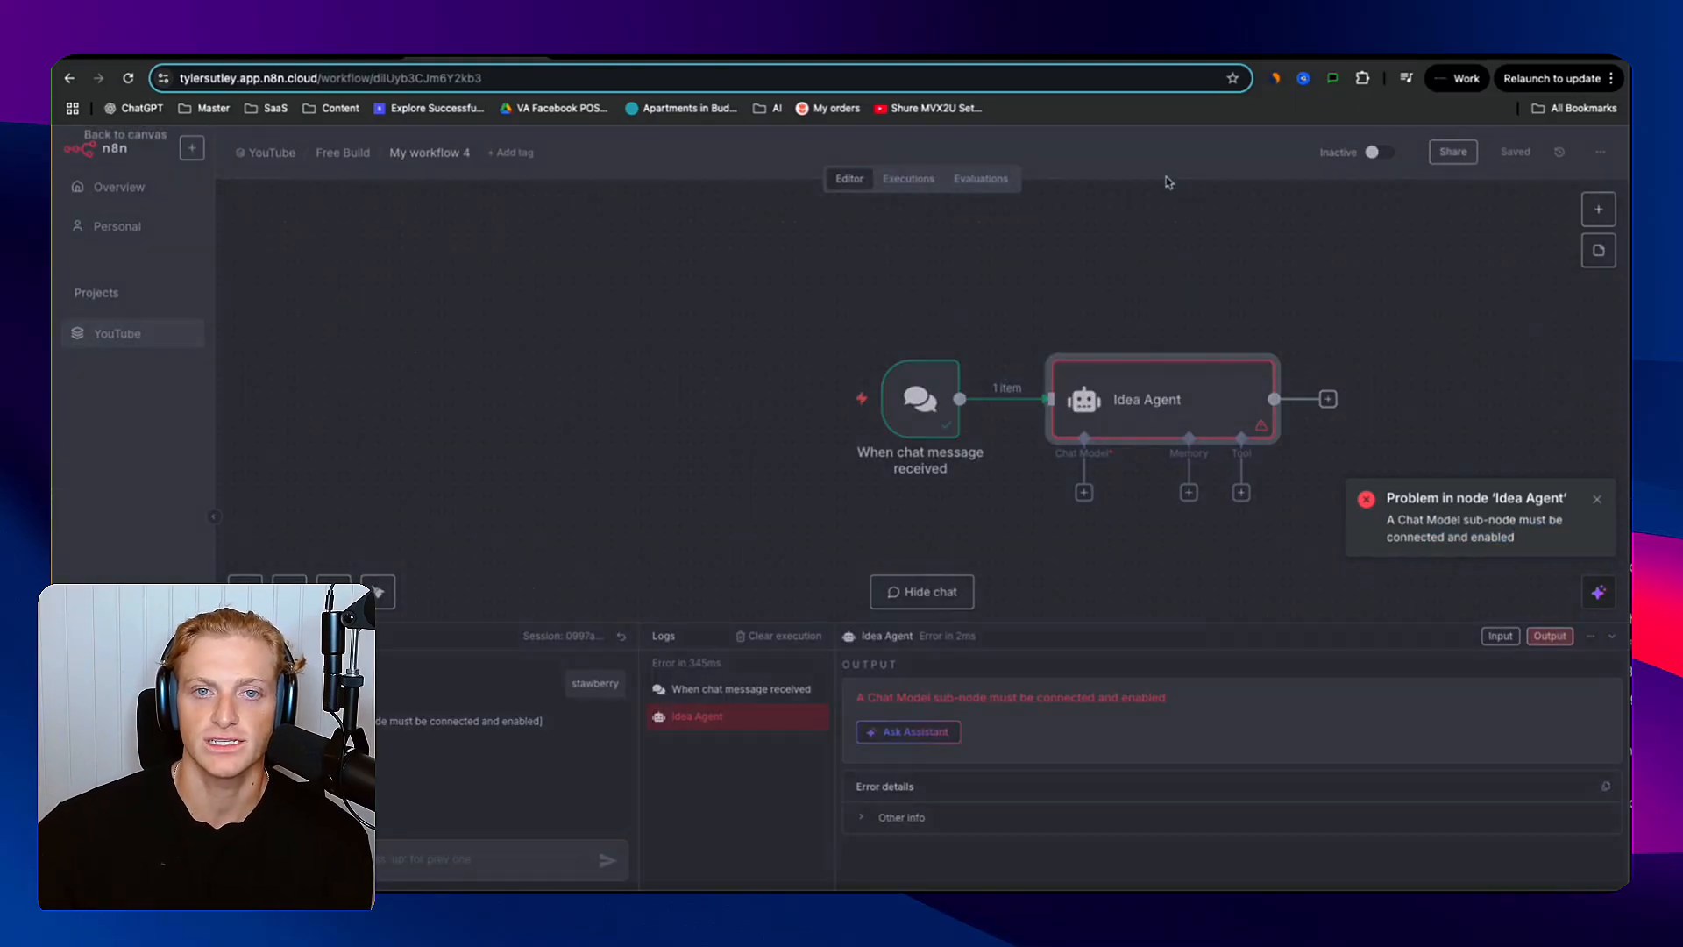
- Attach an Anthropic Chat Model to the Idea Agent's chat model connection and reposition its node below the agent
{"action": "left_click", "coordinate": [1085, 493]}
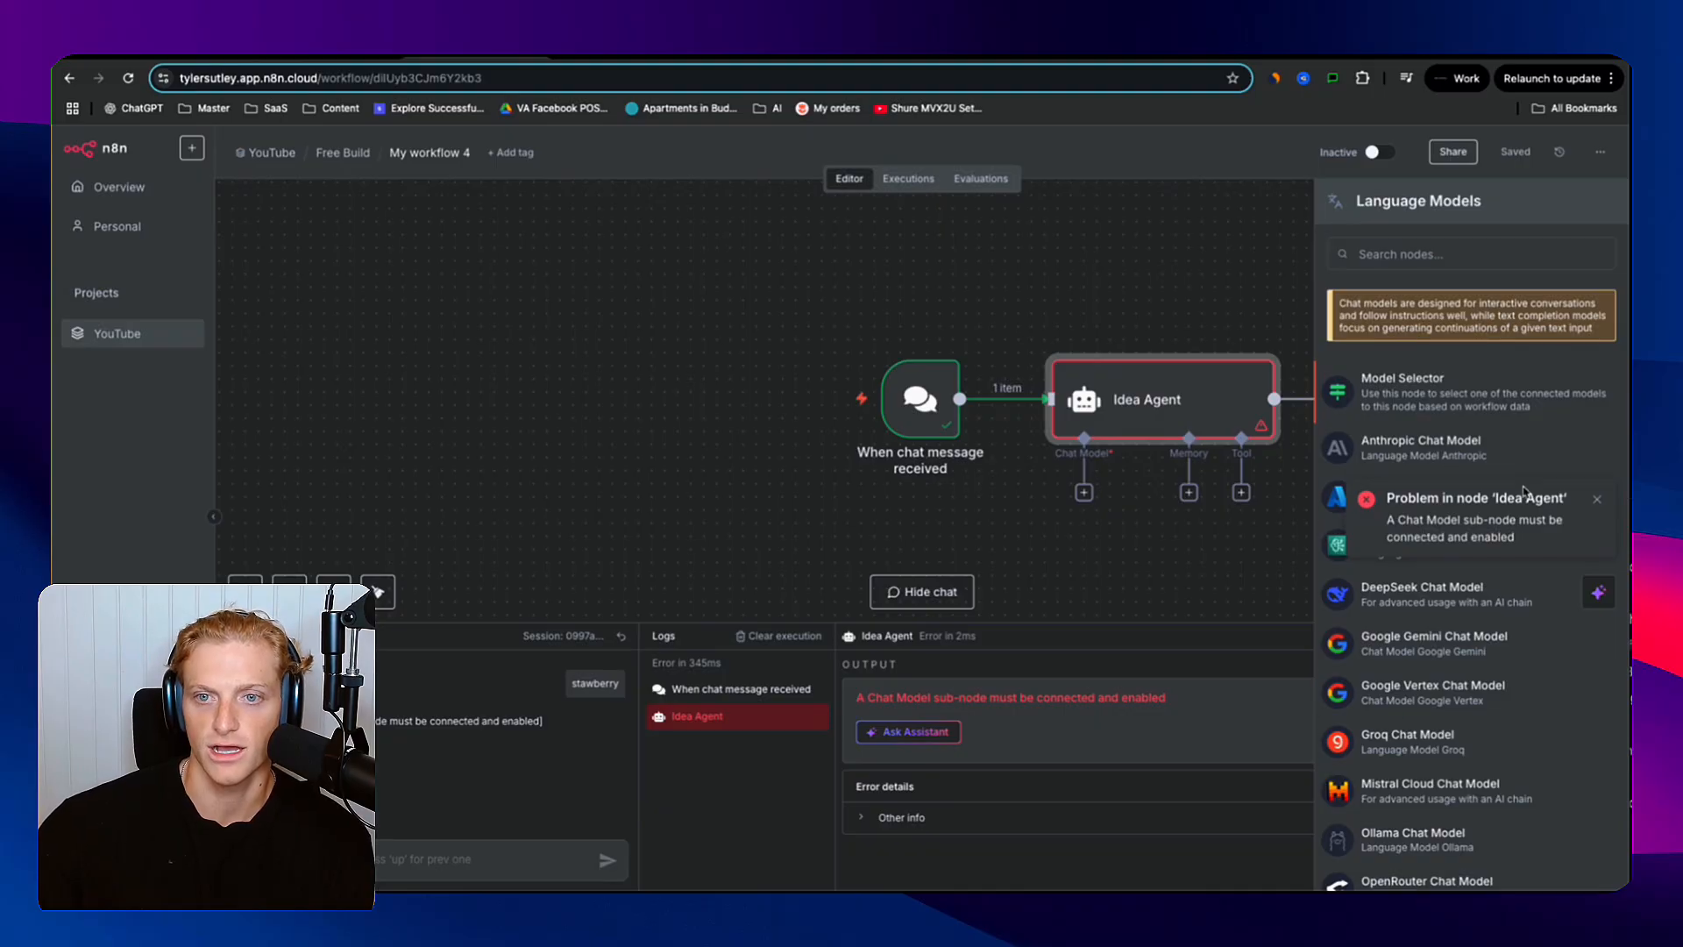
{"action": "left_click", "coordinate": [1598, 502]}
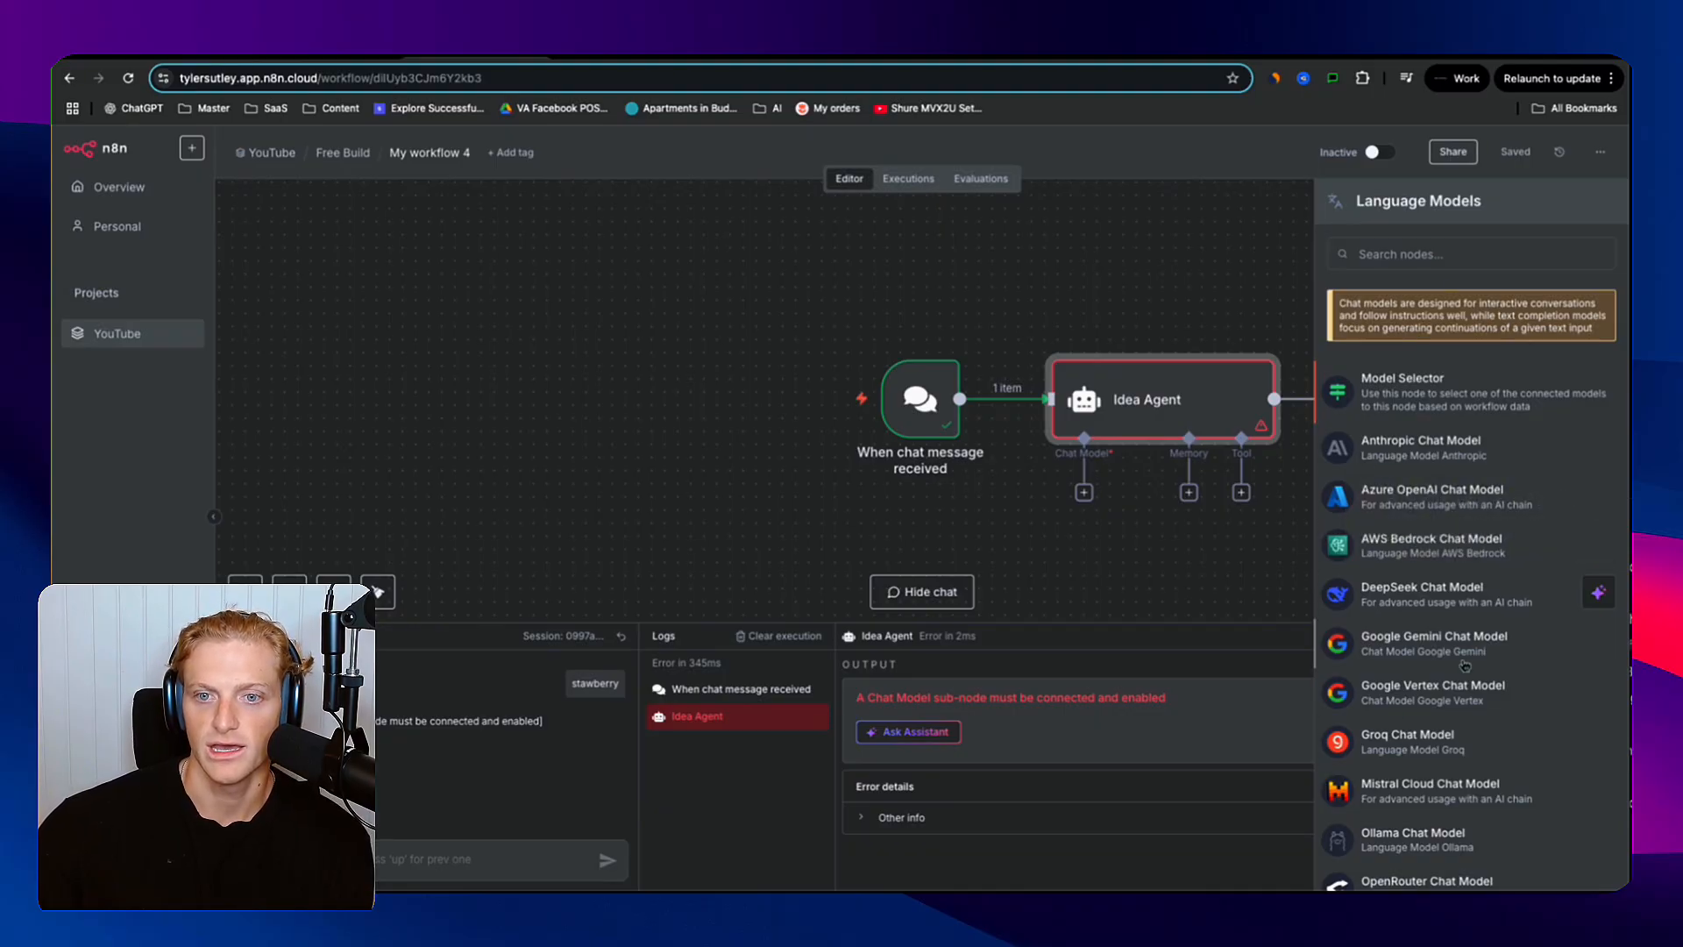
{"action": "scroll", "coordinate": [1386, 587], "scroll_direction": "down", "scroll_amount": 2}
{"action": "scroll", "coordinate": [1403, 579], "scroll_direction": "up", "scroll_amount": 2}
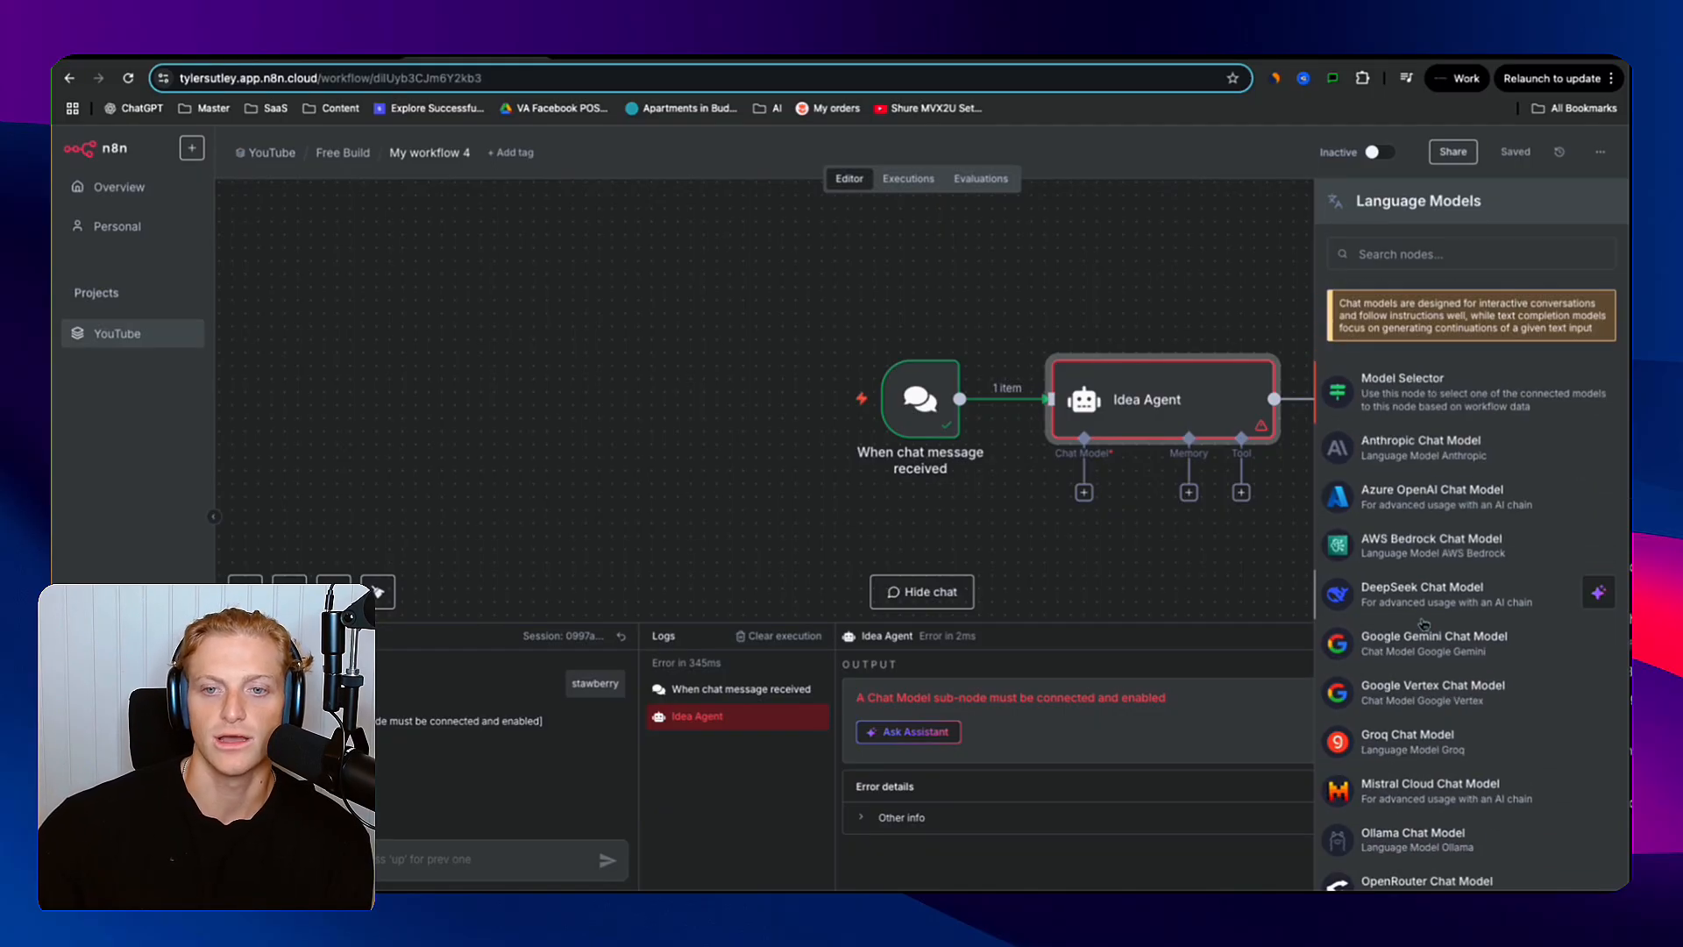
{"action": "scroll", "coordinate": [1422, 572], "scroll_direction": "down", "scroll_amount": 1}
{"action": "scroll", "coordinate": [1407, 509], "scroll_direction": "up", "scroll_amount": 1}
{"action": "left_click", "coordinate": [1400, 452]}
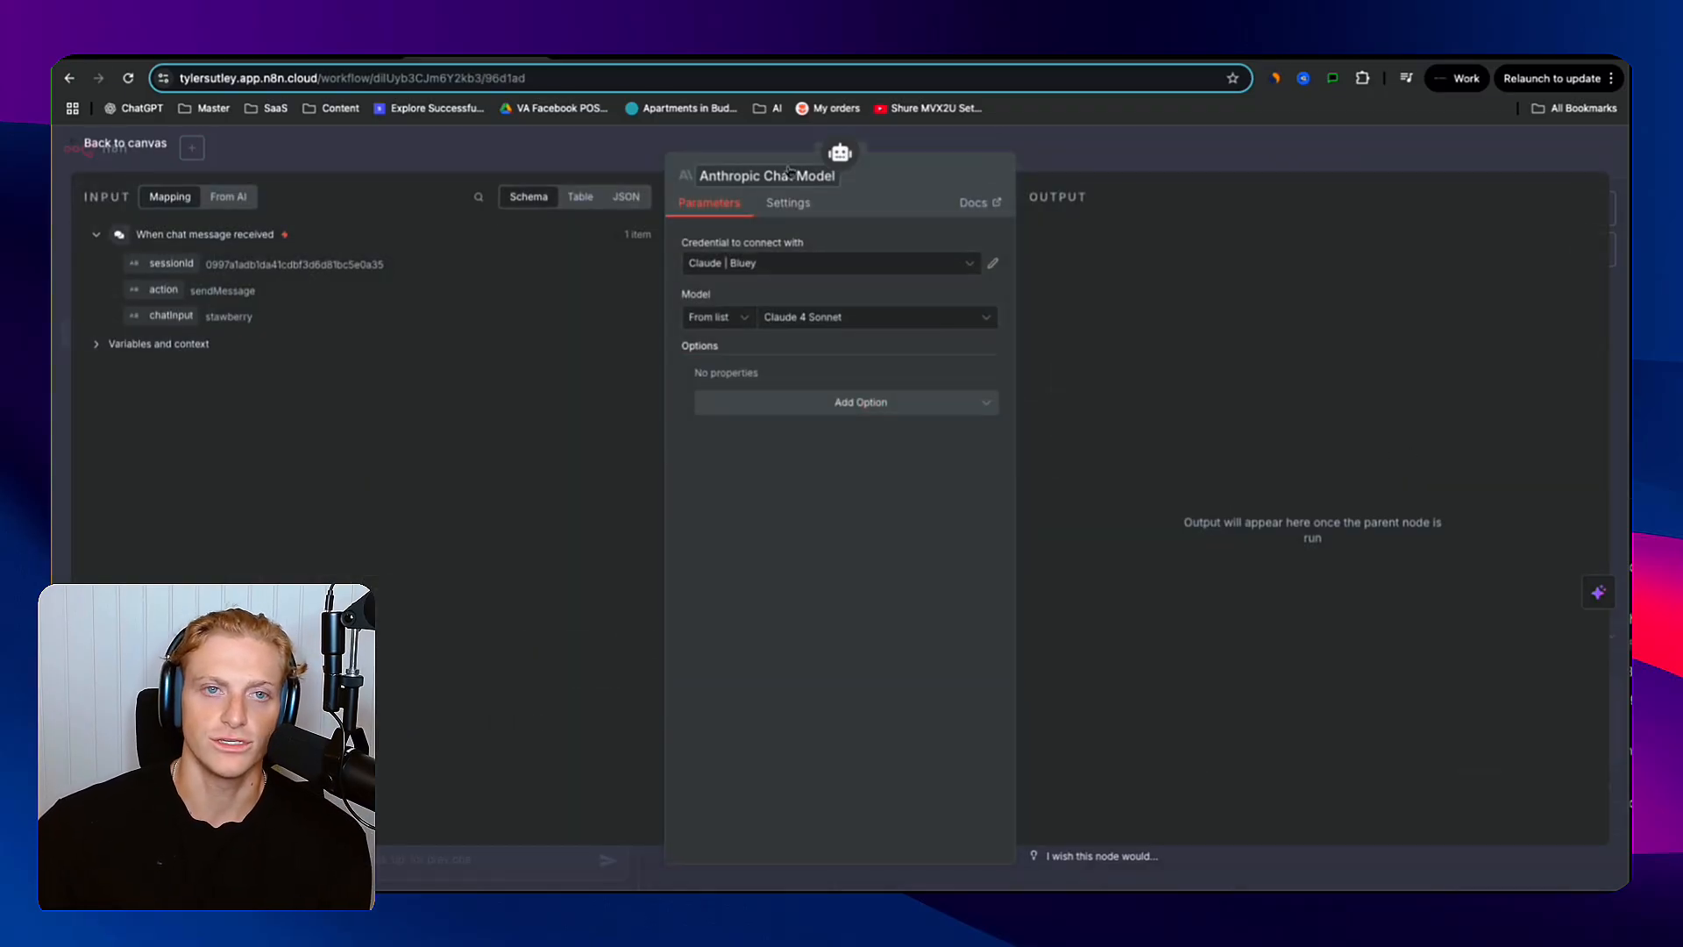
{"action": "left_click", "coordinate": [1188, 155]}
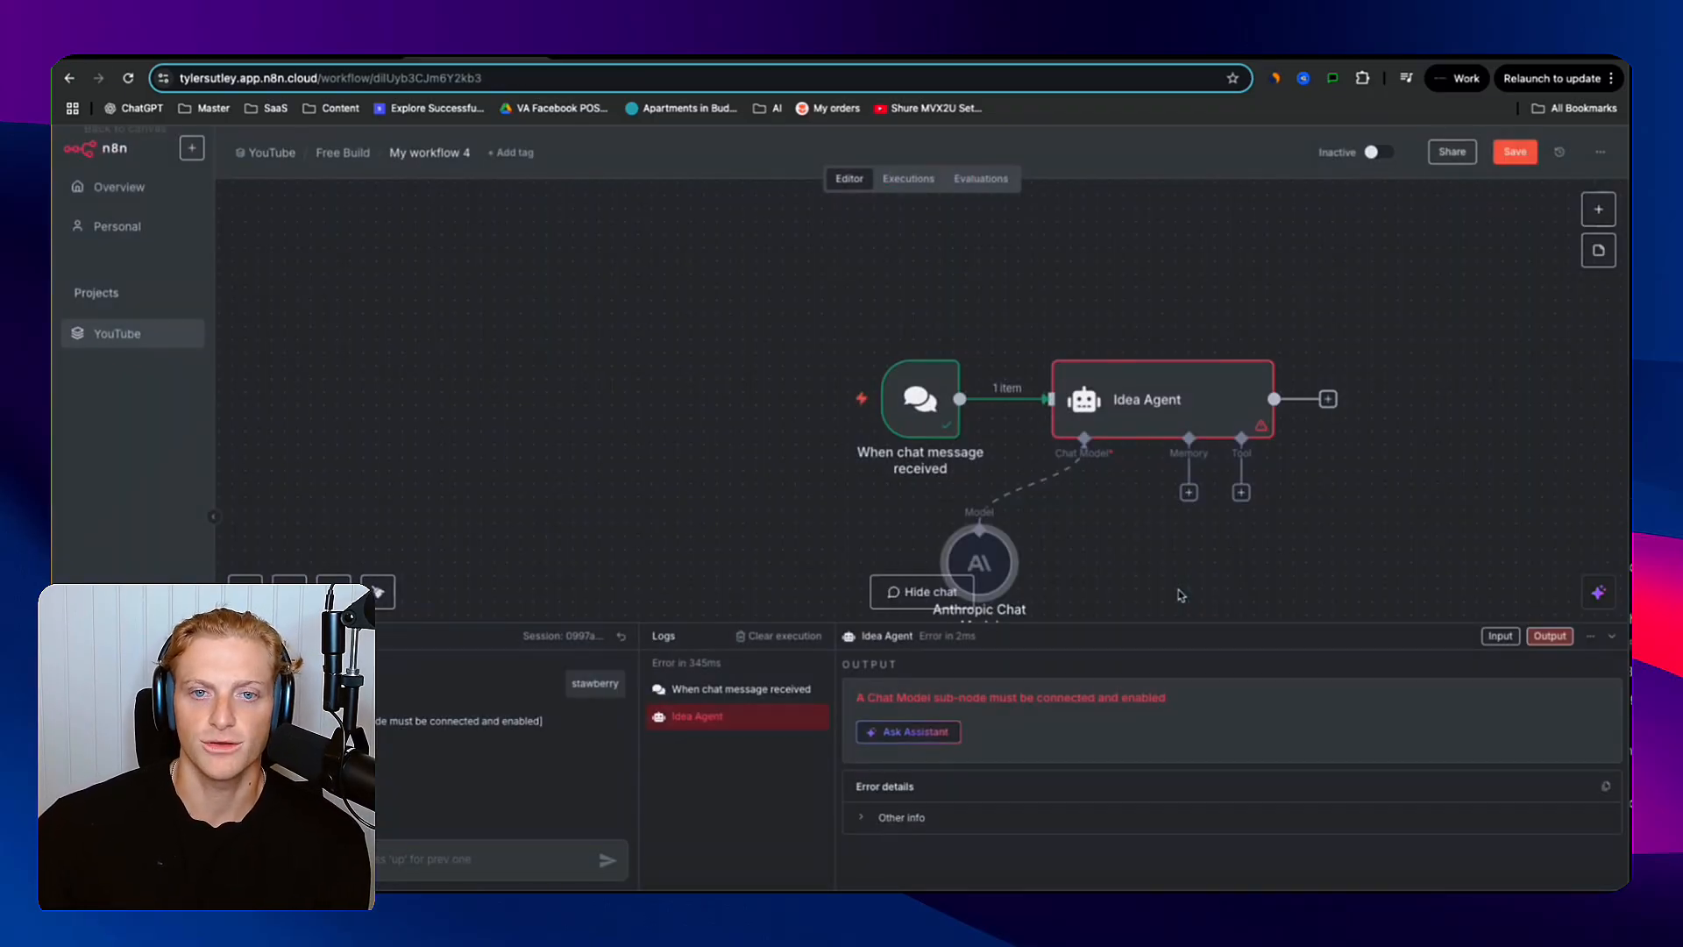
{"action": "scroll", "coordinate": [1164, 551], "scroll_direction": "down", "scroll_amount": 1}
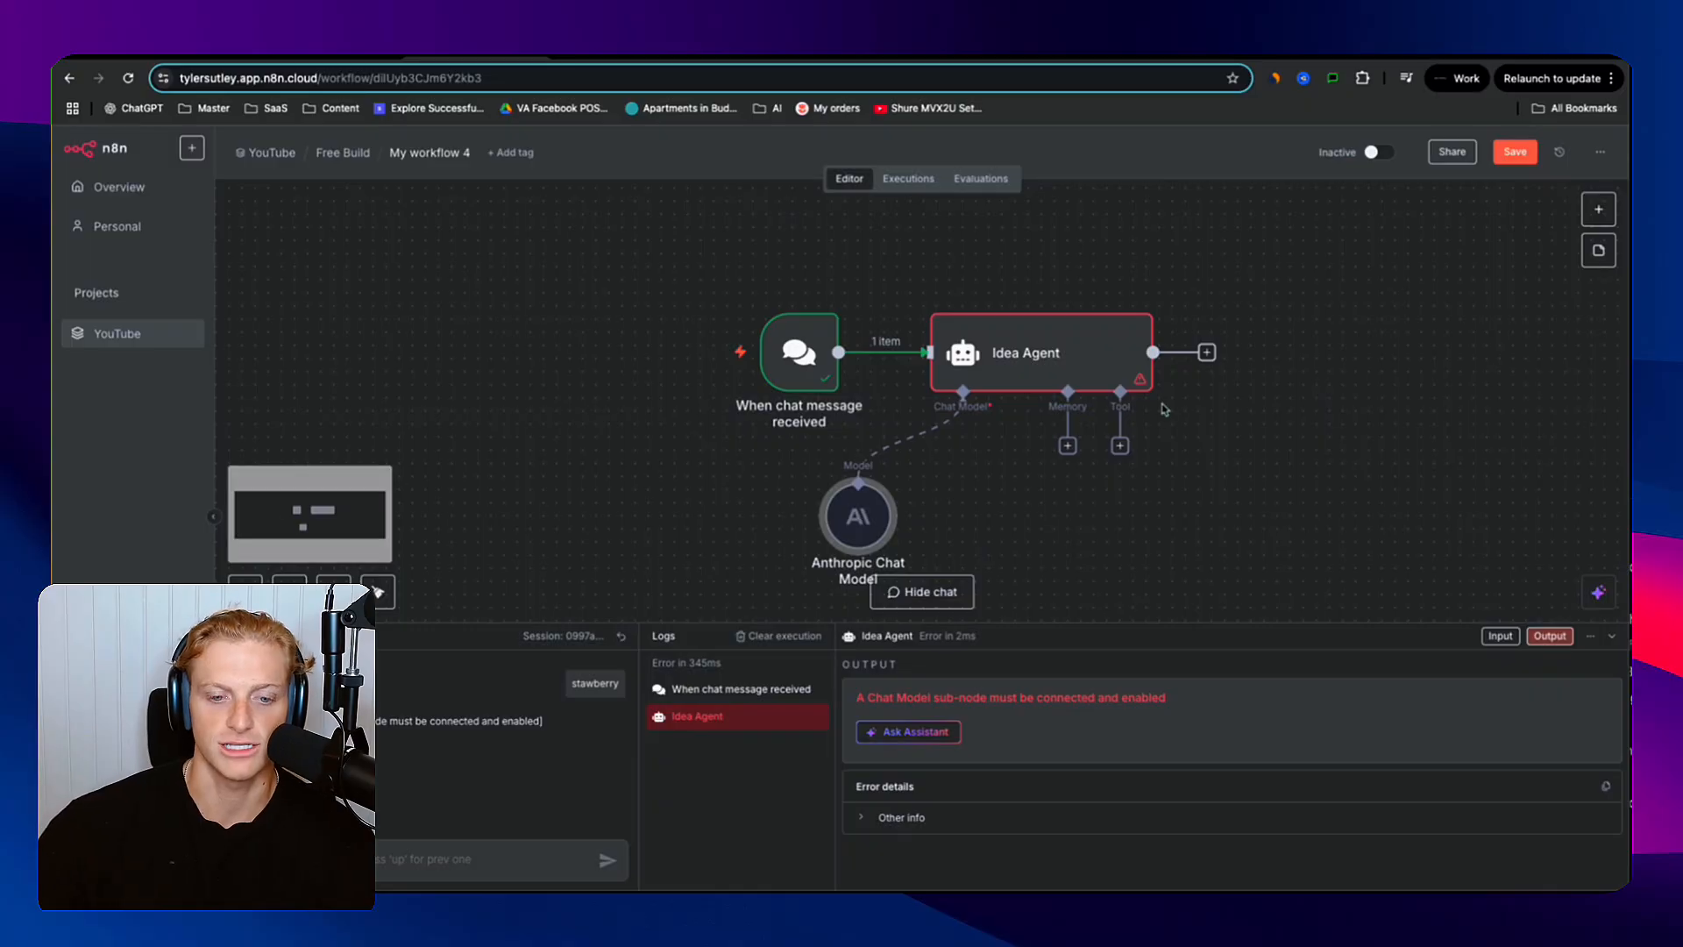
{"action": "left_click_drag", "start_coordinate": [859, 516], "coordinate": [1127, 561]}
- Examine the API key and base URL fields in the Anthropic Chat Model's Claude | Bluey credential
{"action": "double_click", "coordinate": [1135, 542]}
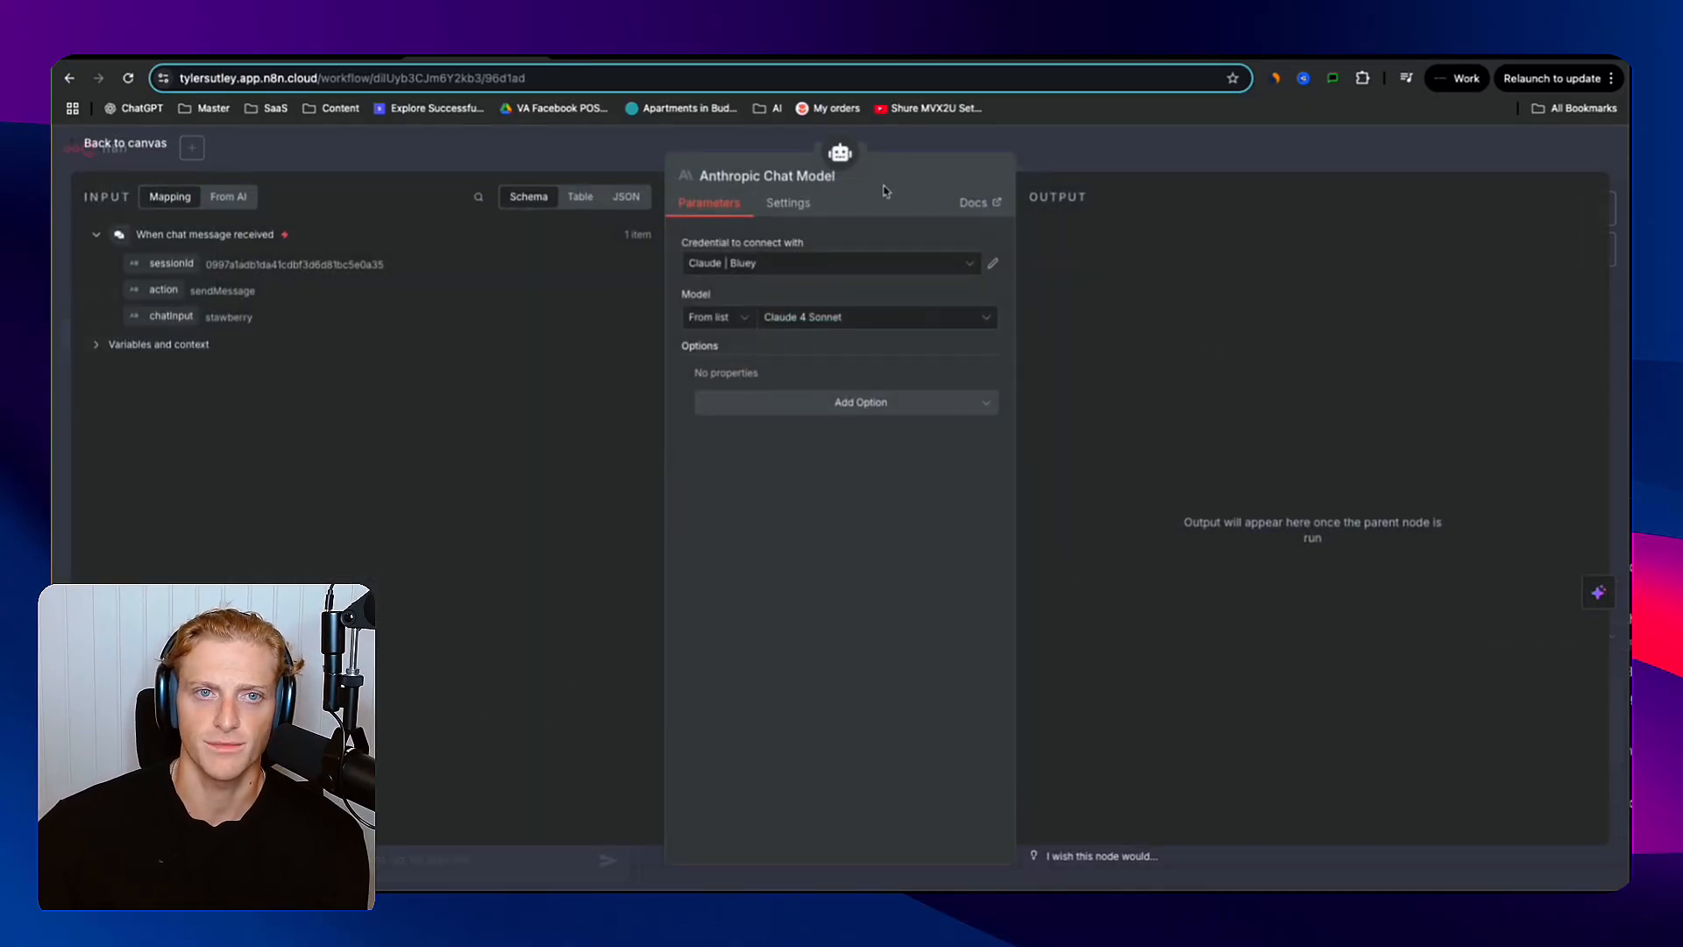
{"action": "left_click", "coordinate": [995, 264]}
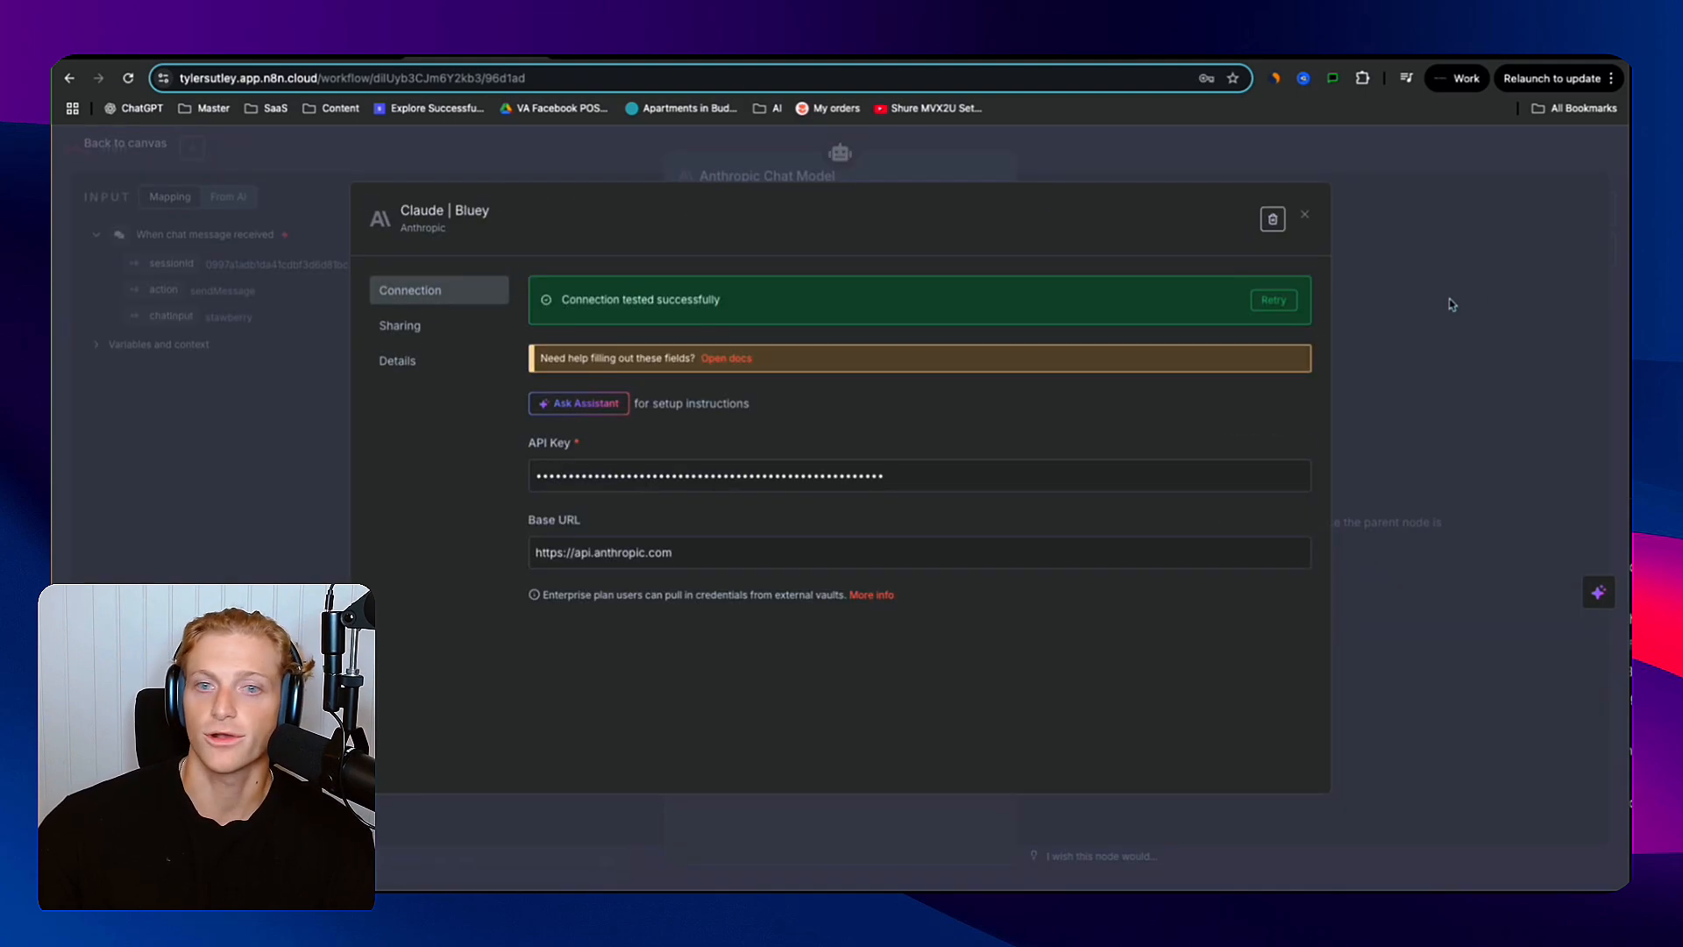
{"action": "left_click_drag", "start_coordinate": [533, 443], "coordinate": [571, 444]}
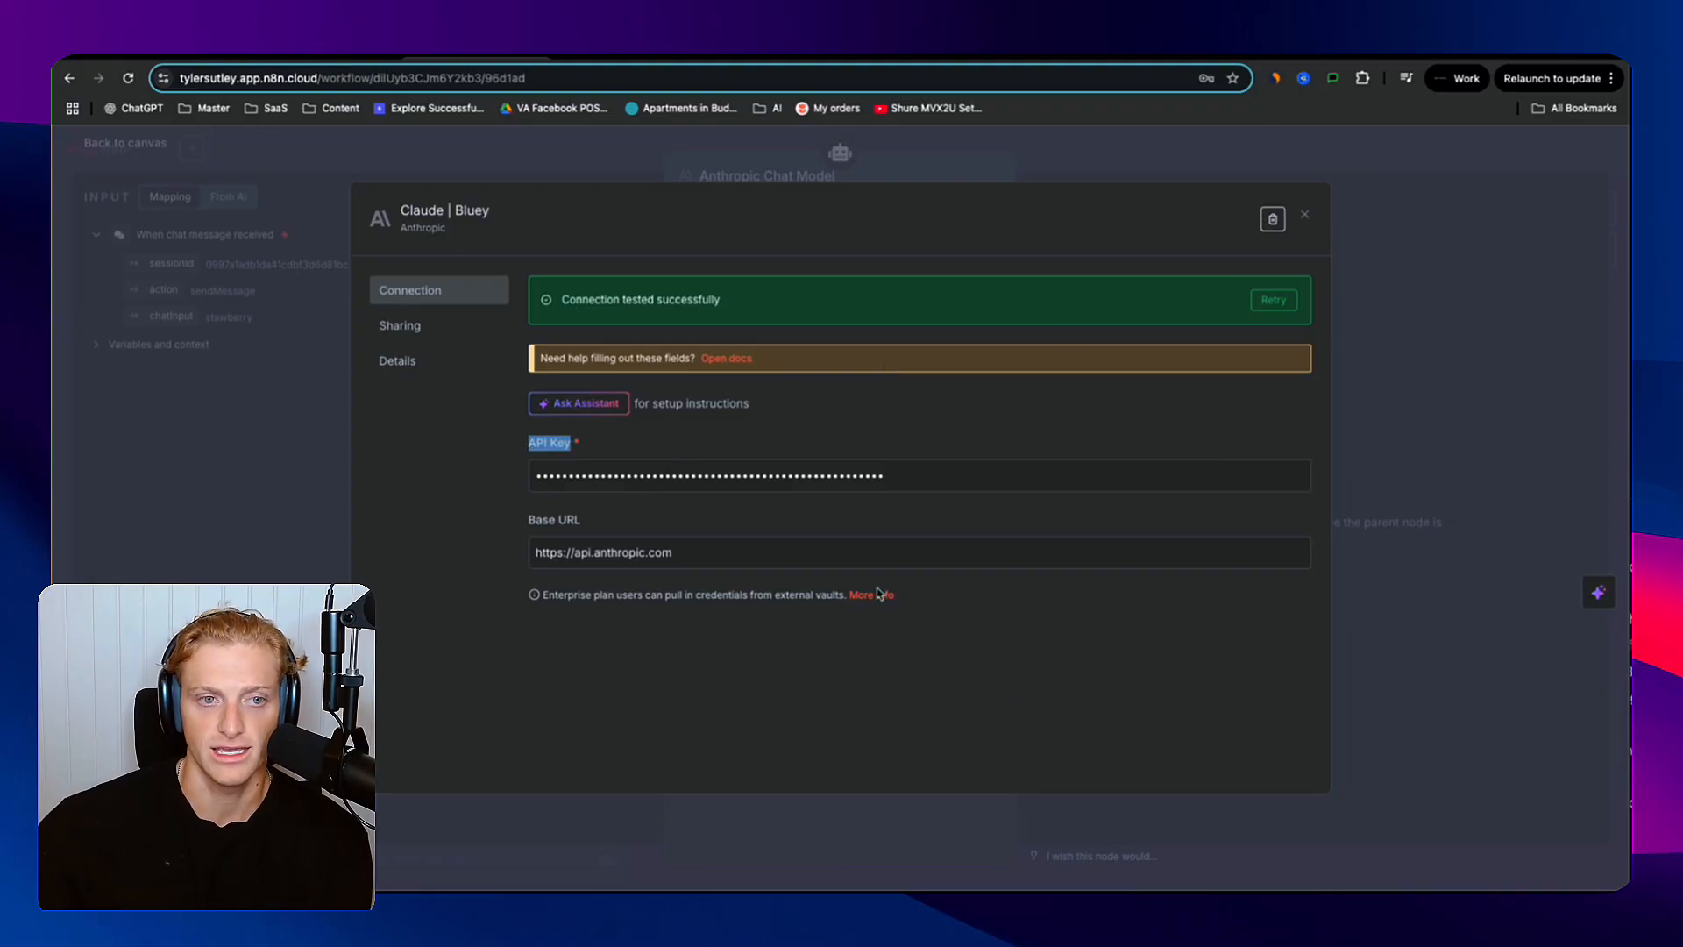
{"action": "double_click", "coordinate": [624, 553]}
{"action": "left_click", "coordinate": [726, 694]}
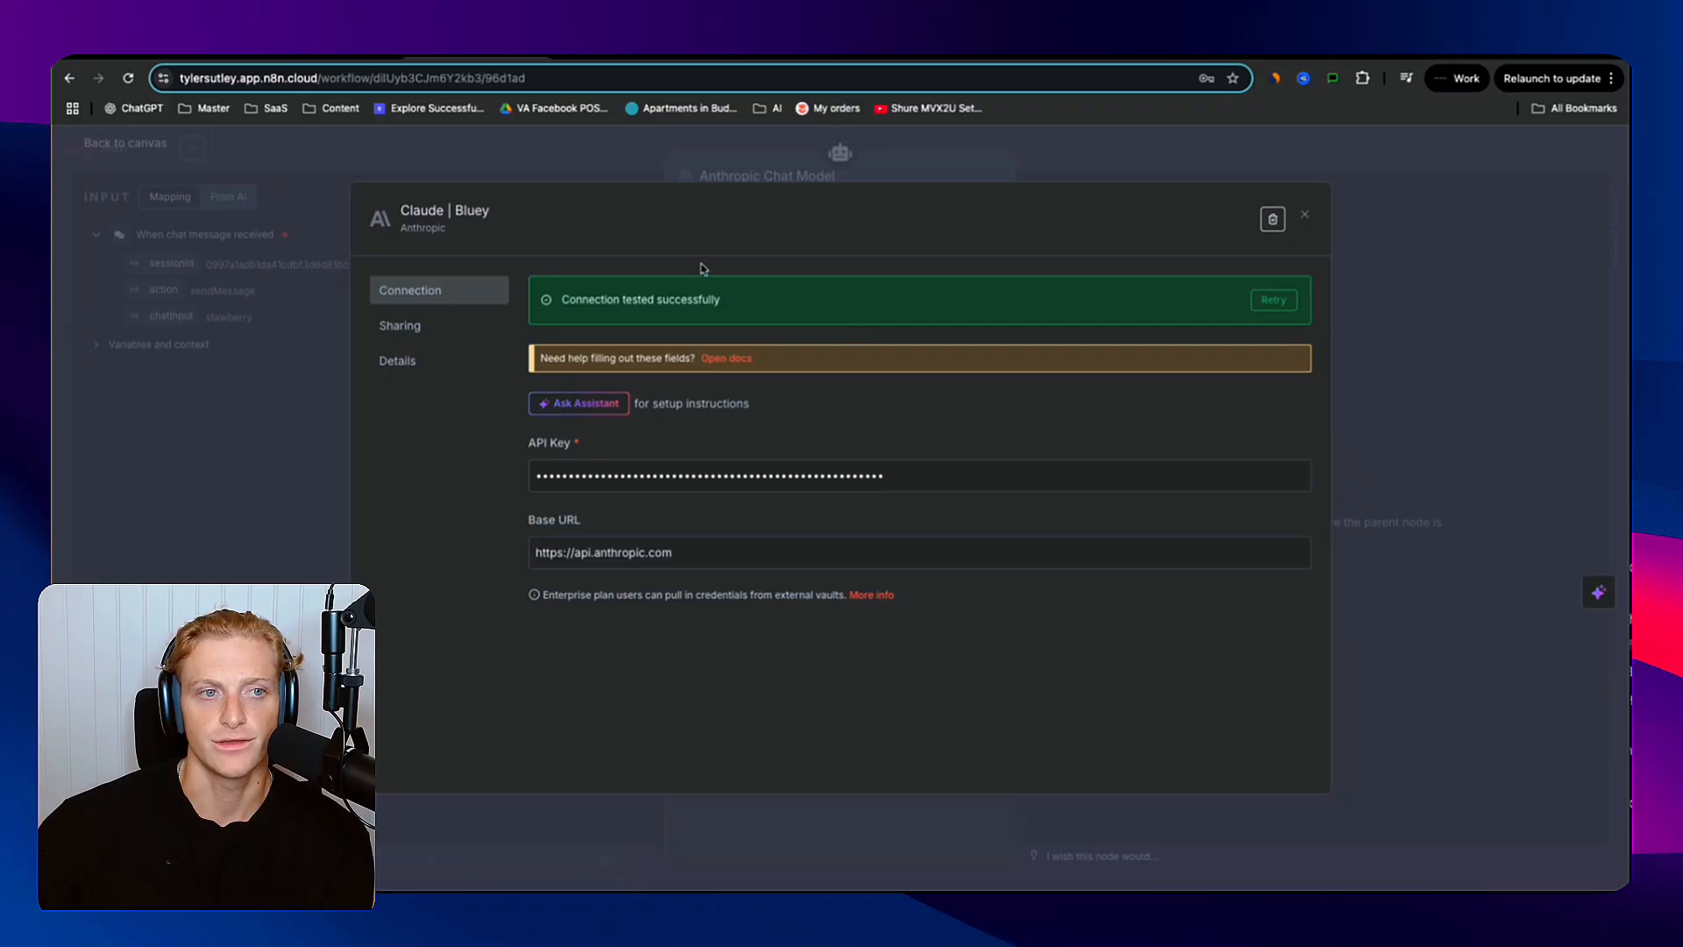
{"action": "left_click", "coordinate": [1348, 145]}
- Start looking up Anthropic in a new browser tab by entering "ant" as the address
{"action": "key", "text": "super+t"}
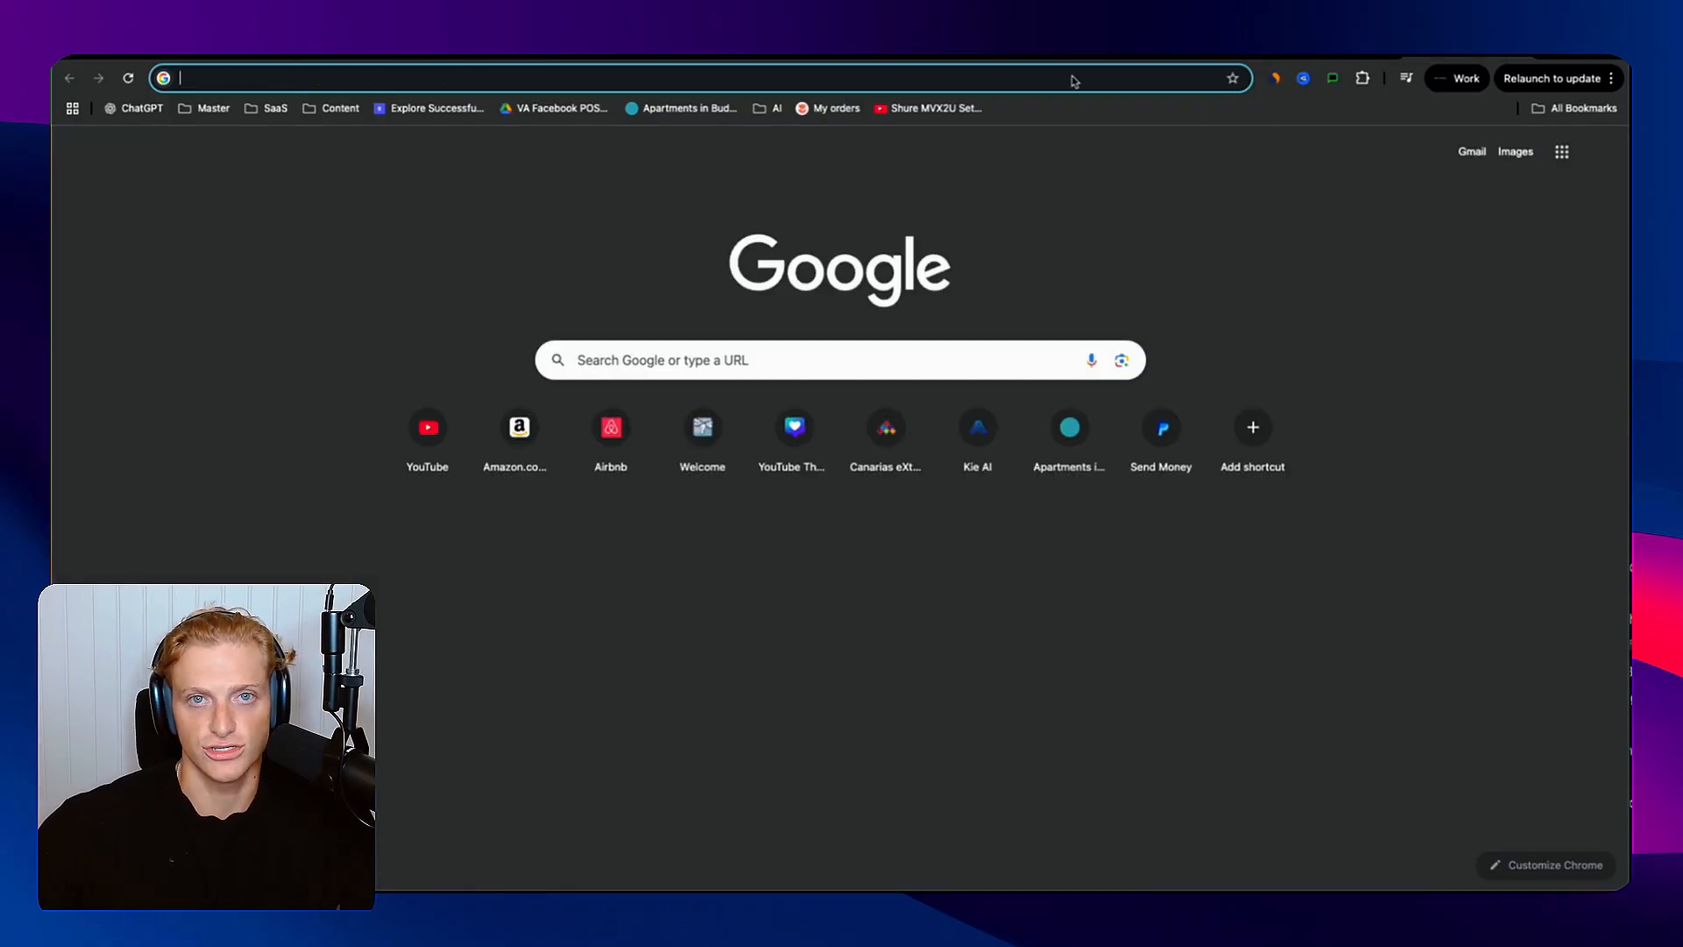
{"action": "left_click", "coordinate": [1070, 75]}
{"action": "type", "text": "ant"}
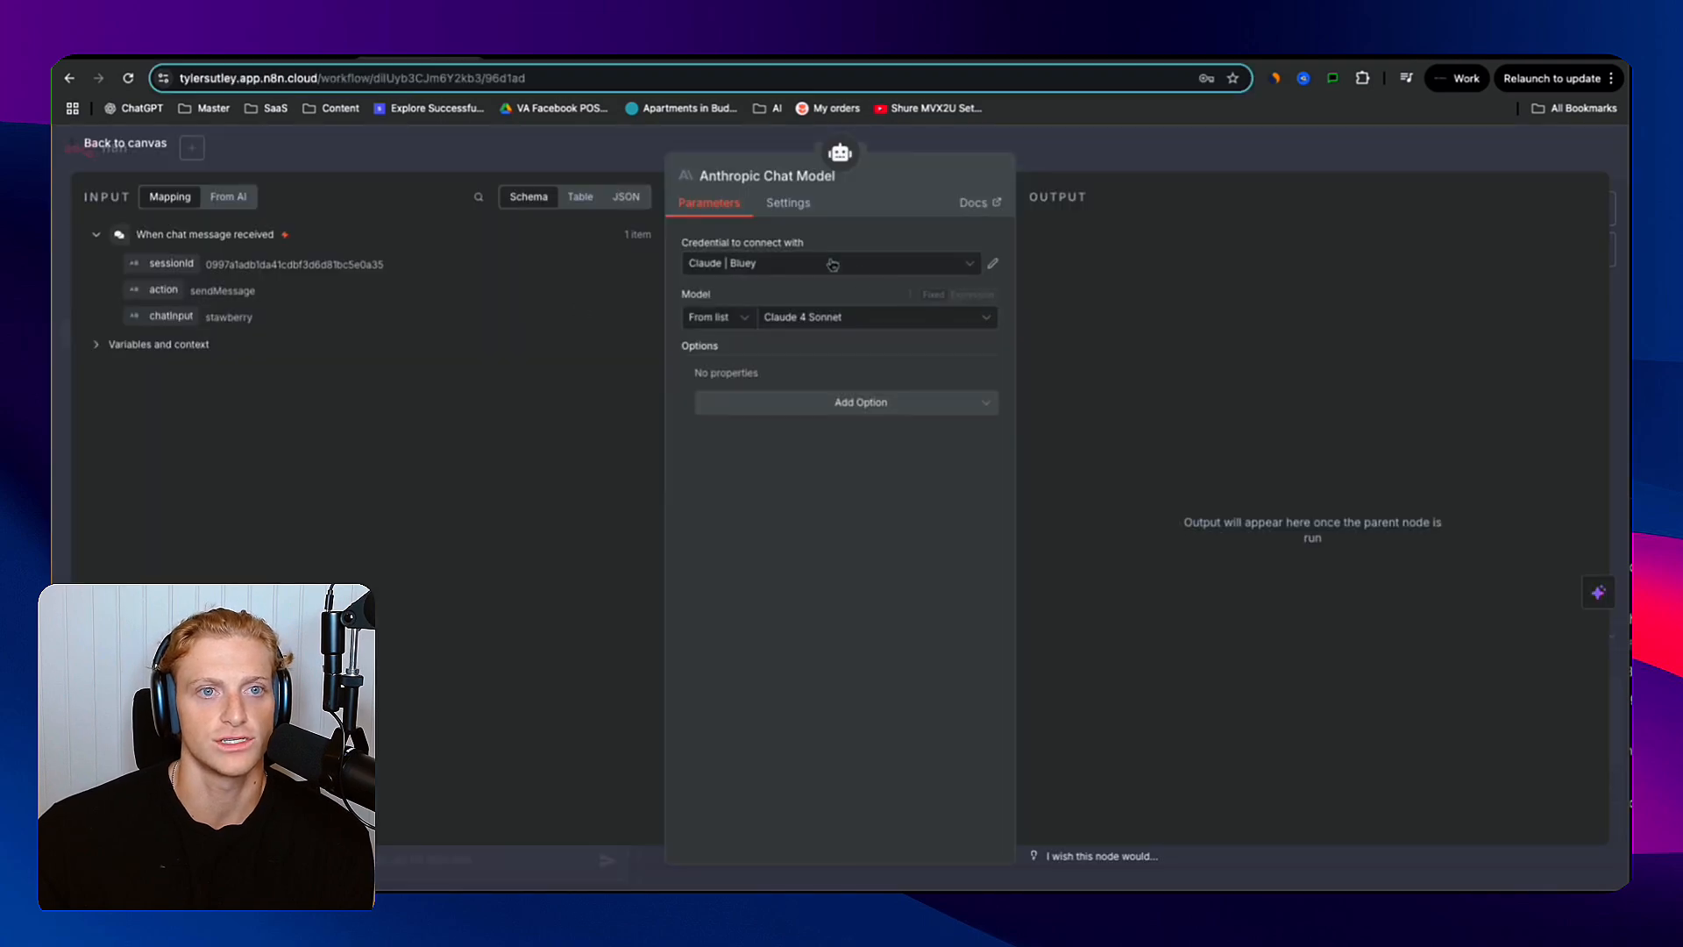
- Reopen the Claude | Bluey credential, review its connection settings, and return to the workflow canvas
{"action": "left_click", "coordinate": [992, 267]}
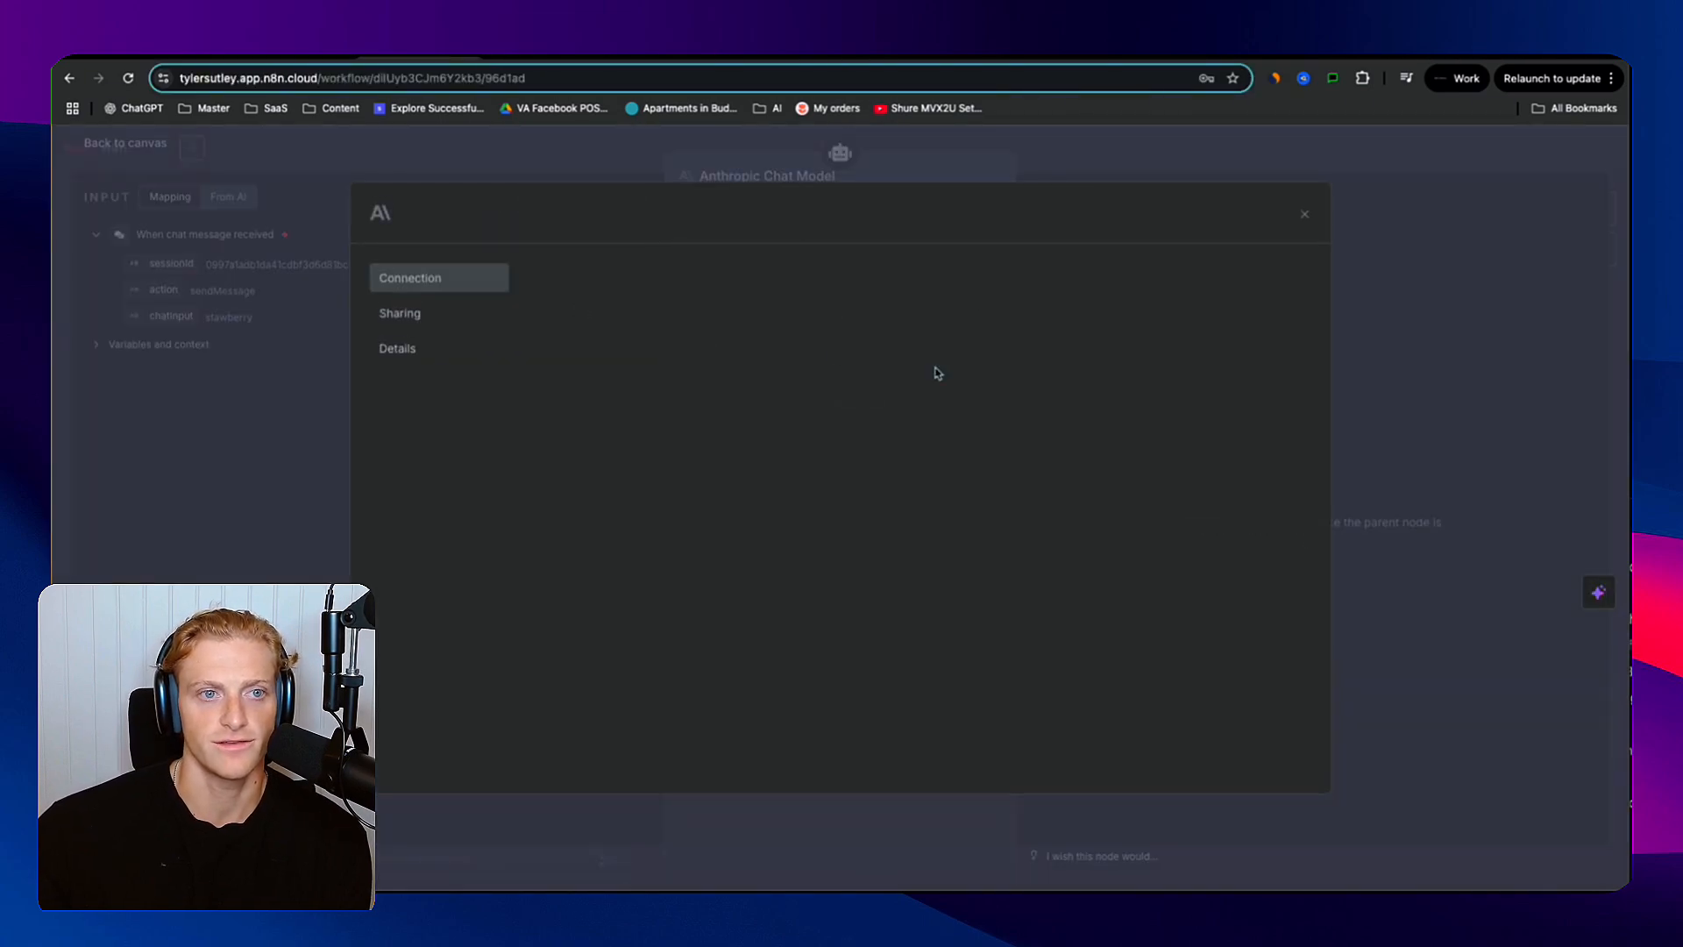
{"action": "left_click", "coordinate": [646, 402]}
{"action": "left_click", "coordinate": [468, 544]}
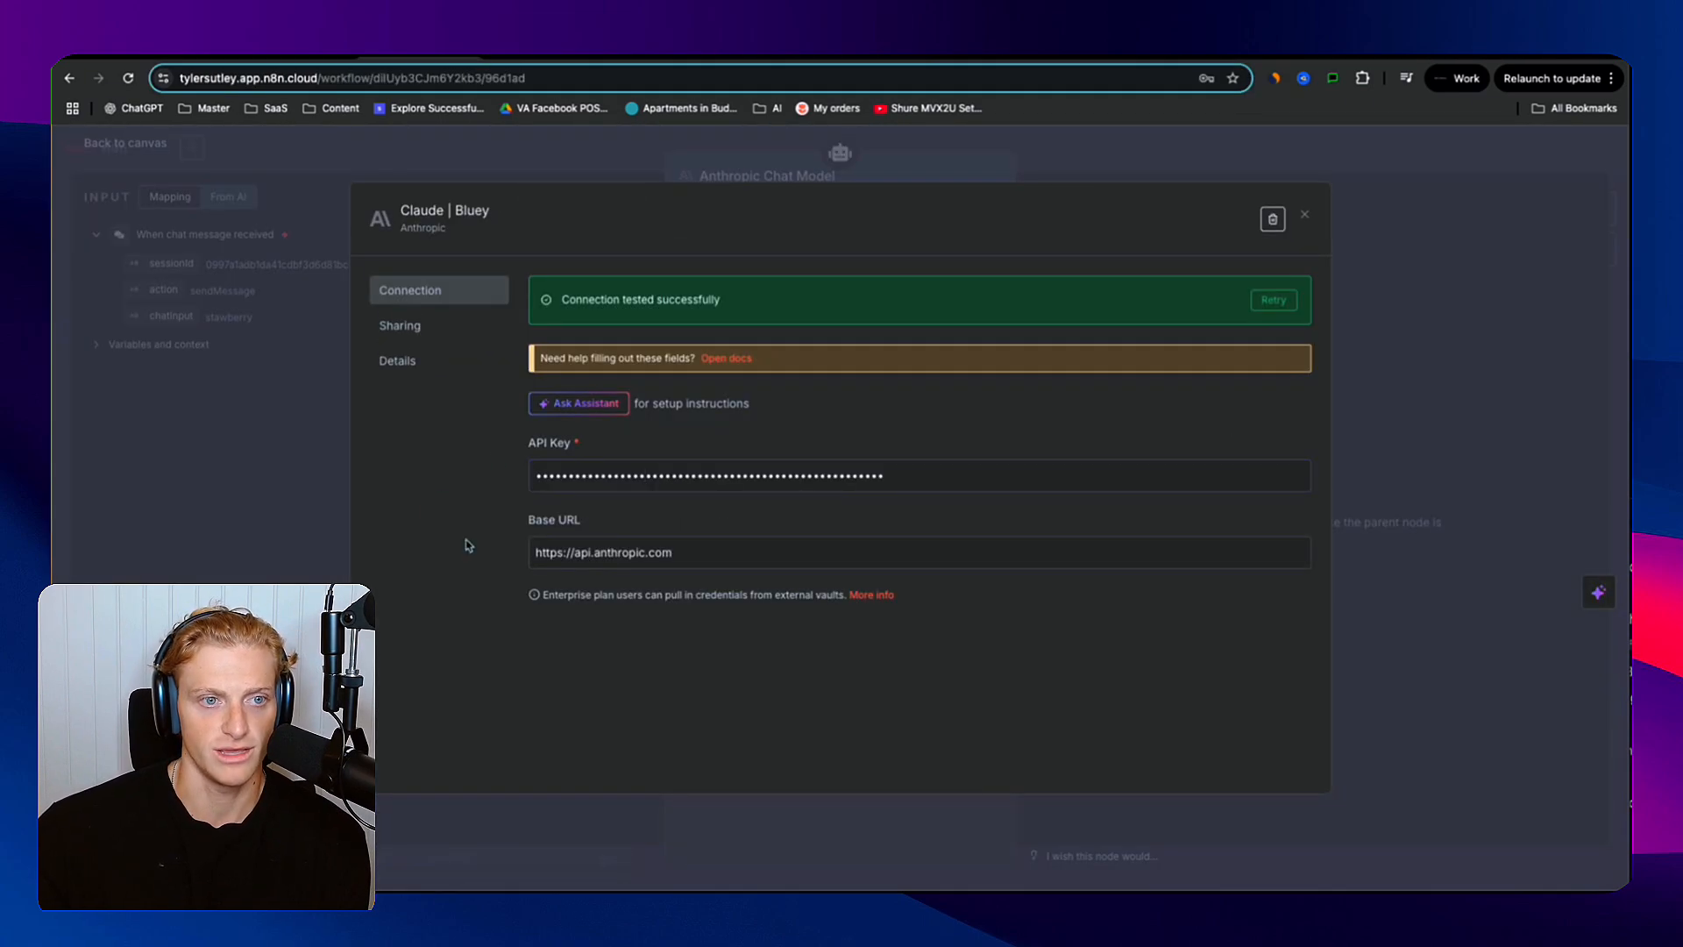
{"action": "double_click", "coordinate": [699, 554]}
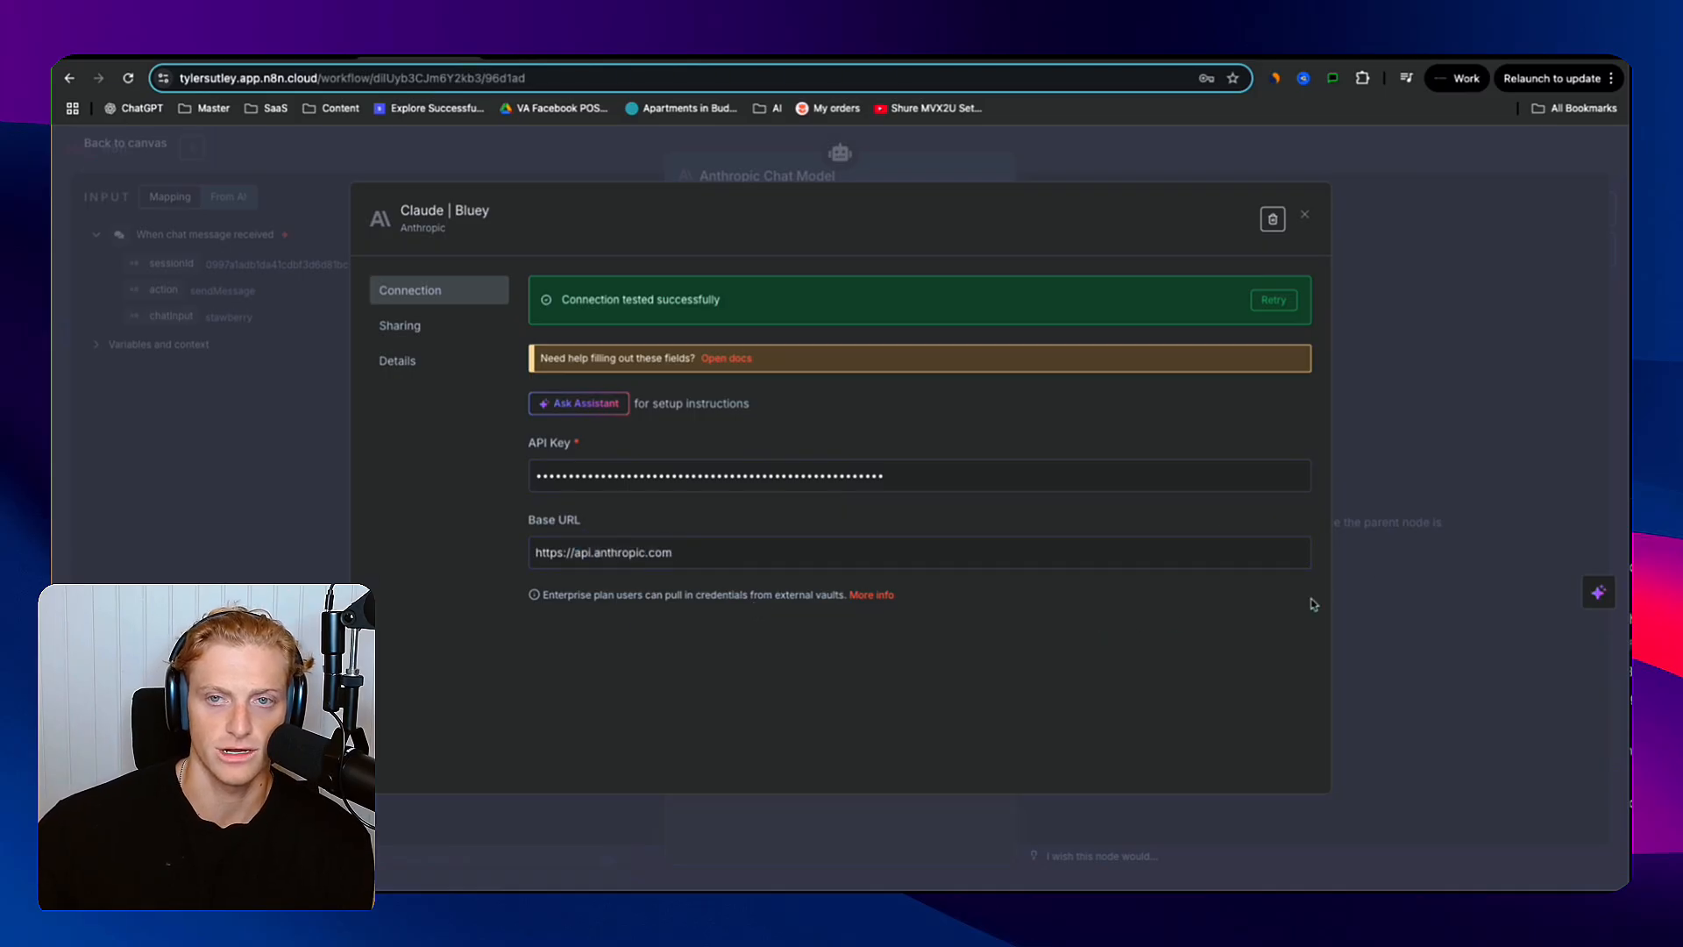
{"action": "left_click", "coordinate": [1429, 456]}
{"action": "left_click", "coordinate": [1184, 140]}
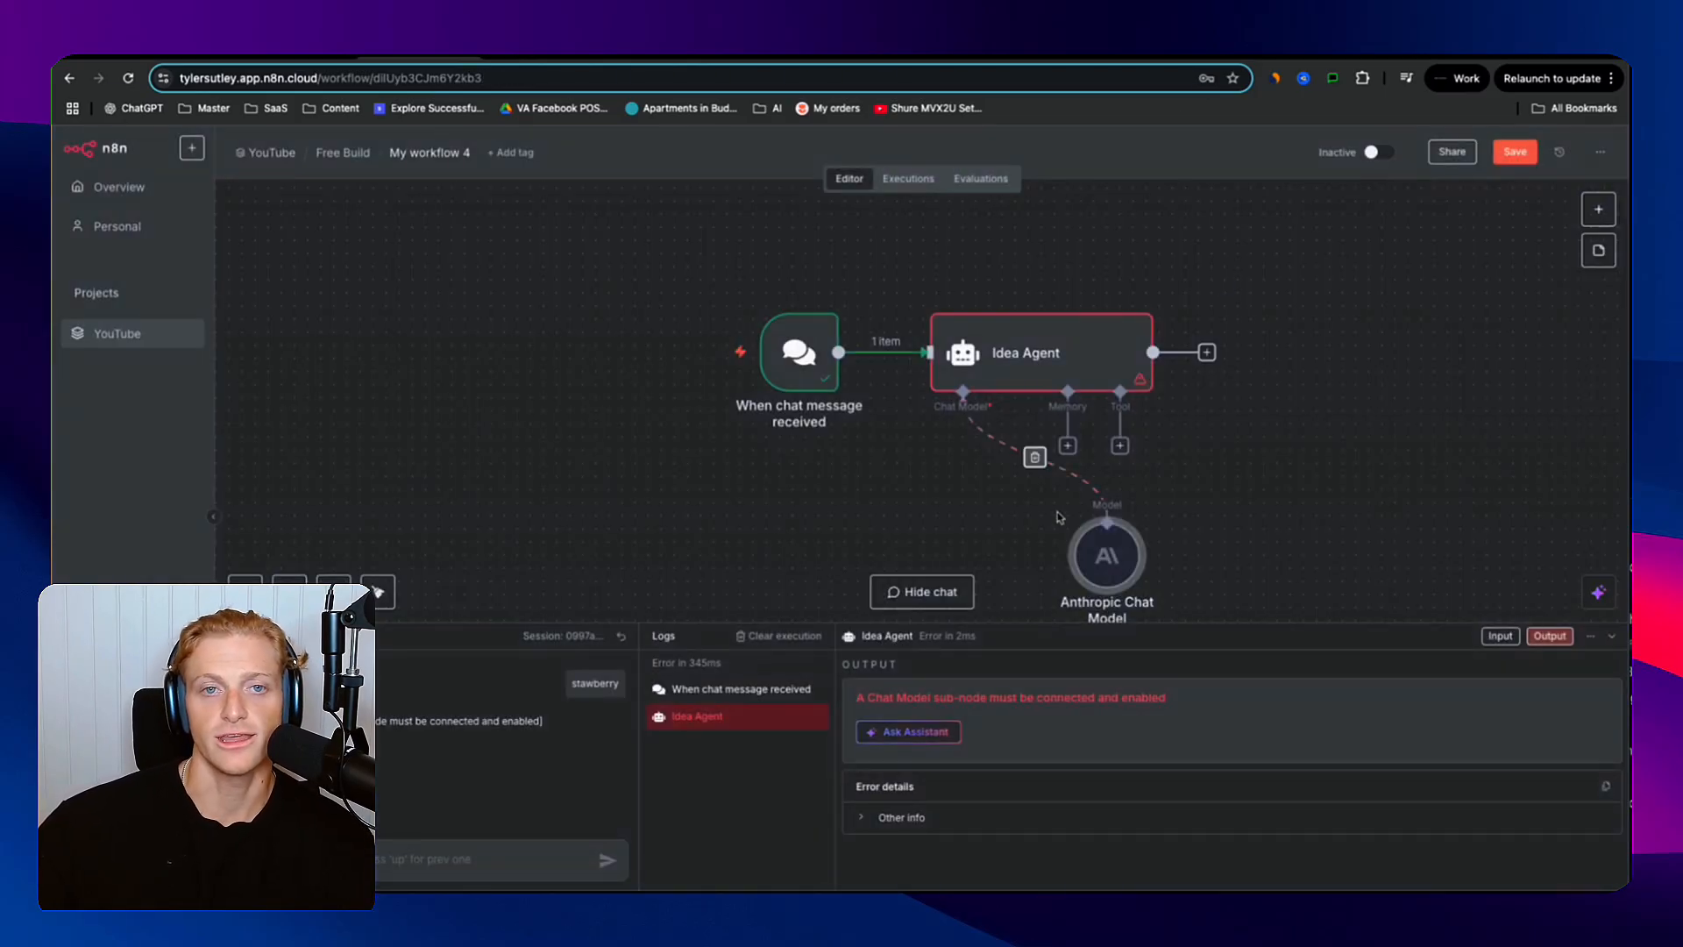
- Shift the Anthropic Chat Model node closer beneath the Idea Agent and attach a Think Tool to the agent
{"action": "left_click_drag", "start_coordinate": [1136, 566], "coordinate": [1030, 566]}
{"action": "left_click", "coordinate": [1121, 446]}
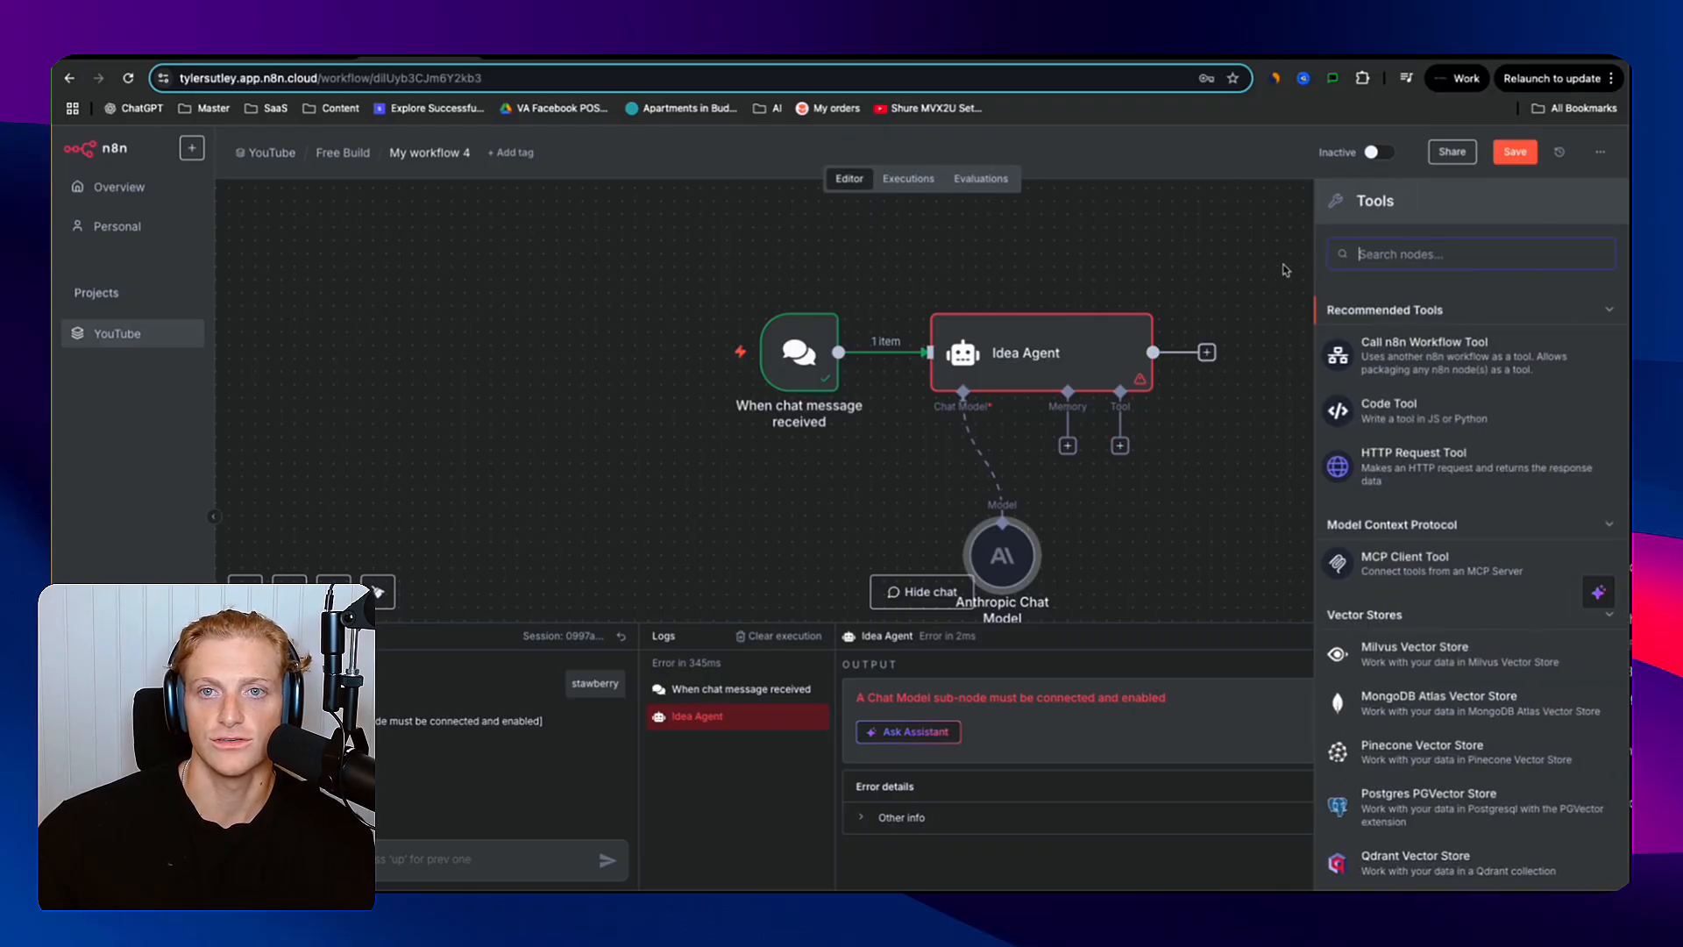
{"action": "type", "text": "think"}
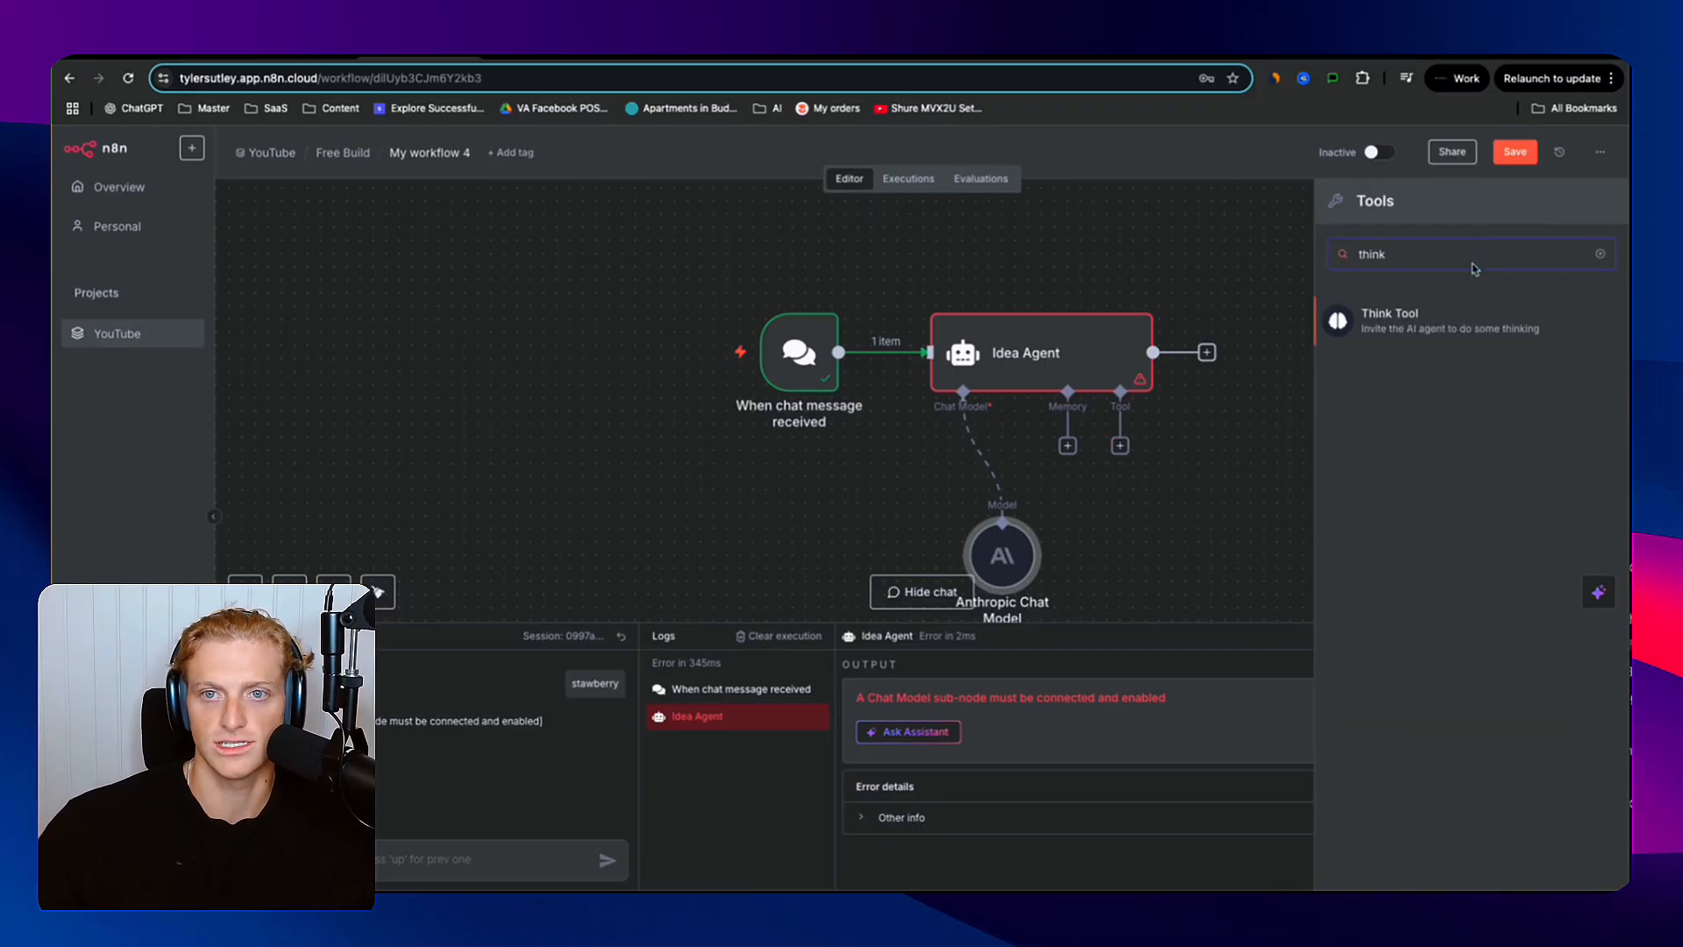
{"action": "left_click", "coordinate": [1426, 321]}
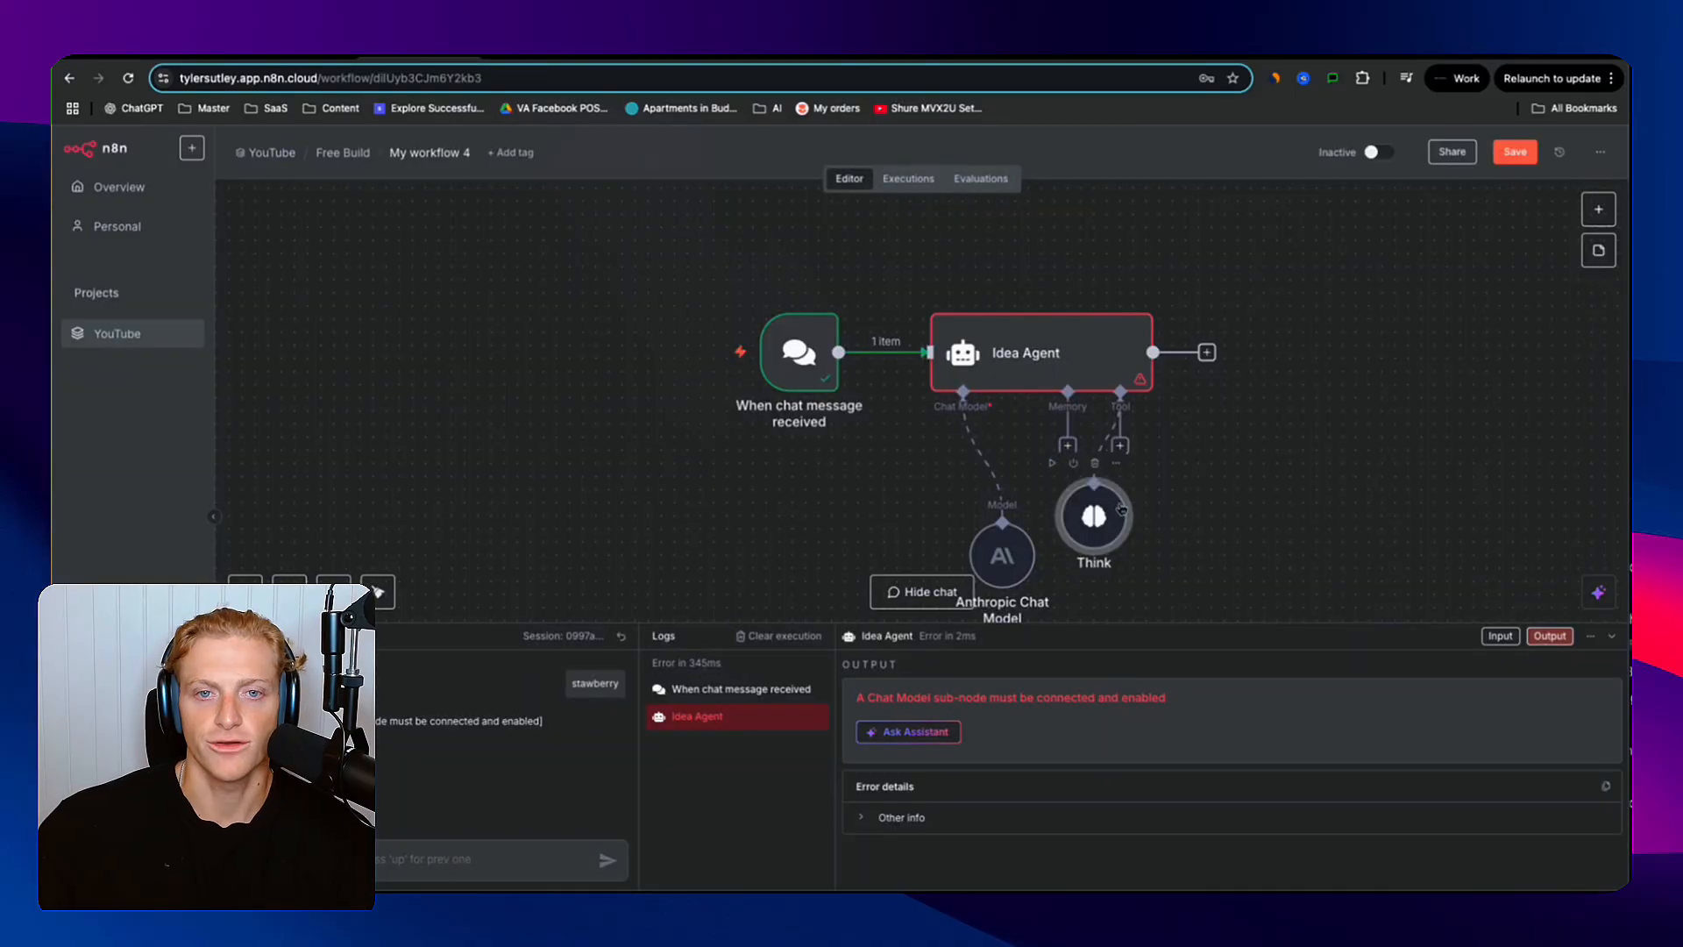
- Enable Require Specific Output Format in the Idea Agent and return to the canvas
{"action": "double_click", "coordinate": [1068, 371]}
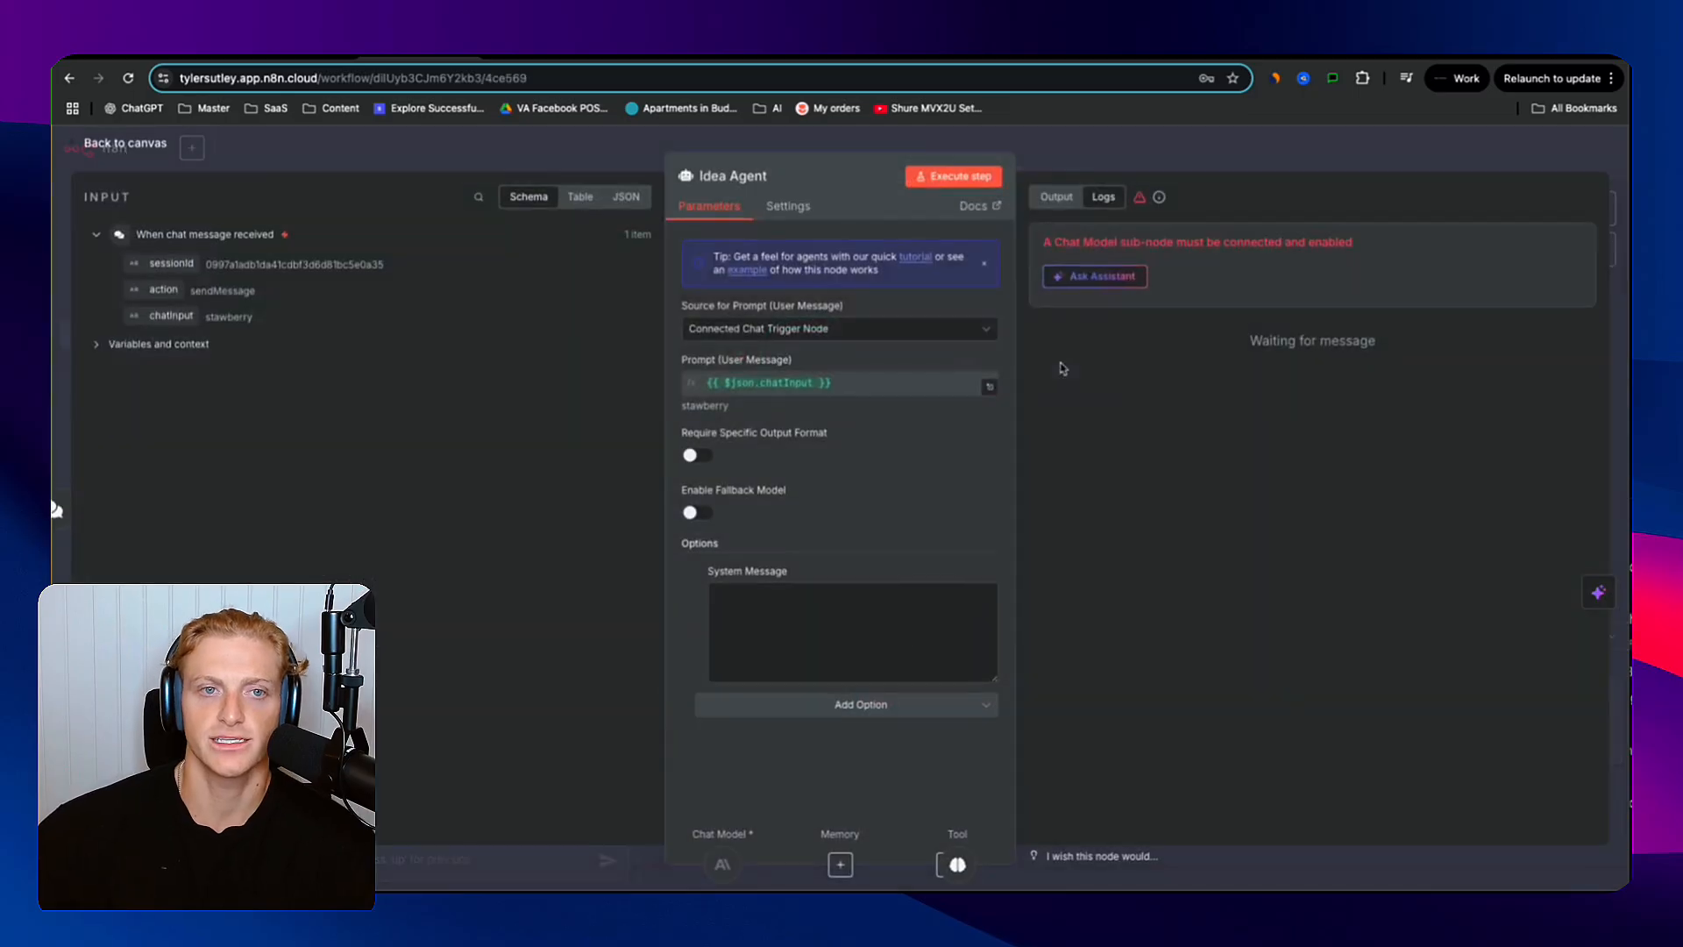
{"action": "left_click_drag", "start_coordinate": [701, 443], "coordinate": [751, 457]}
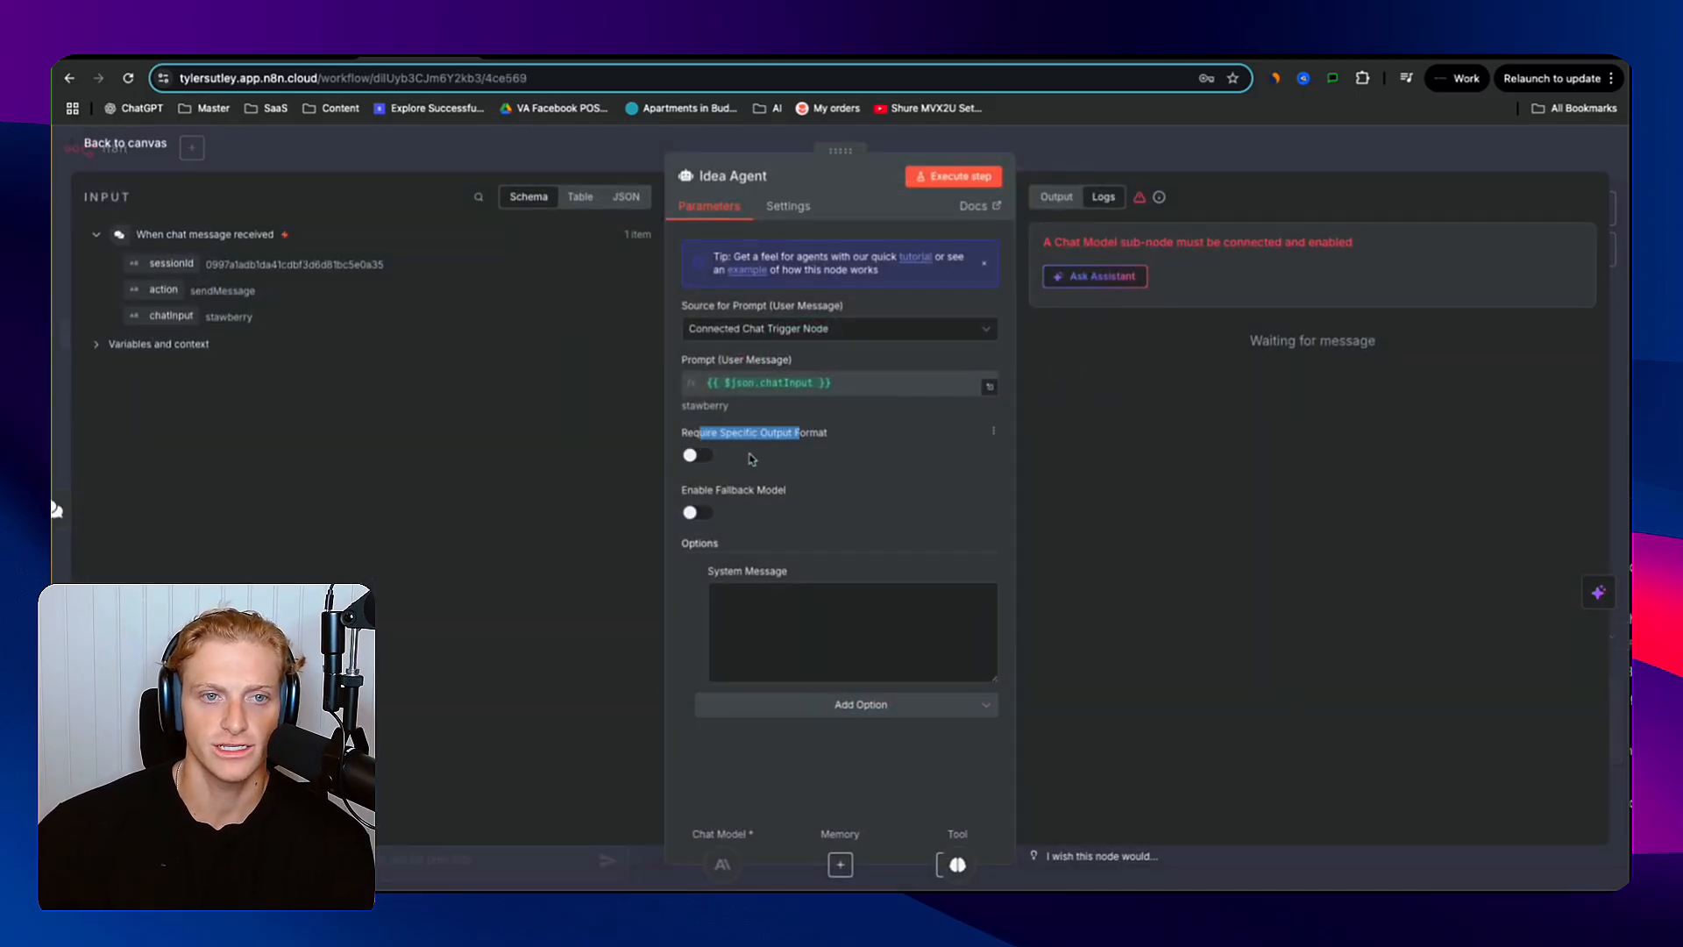
{"action": "left_click", "coordinate": [701, 455]}
{"action": "left_click", "coordinate": [1127, 166]}
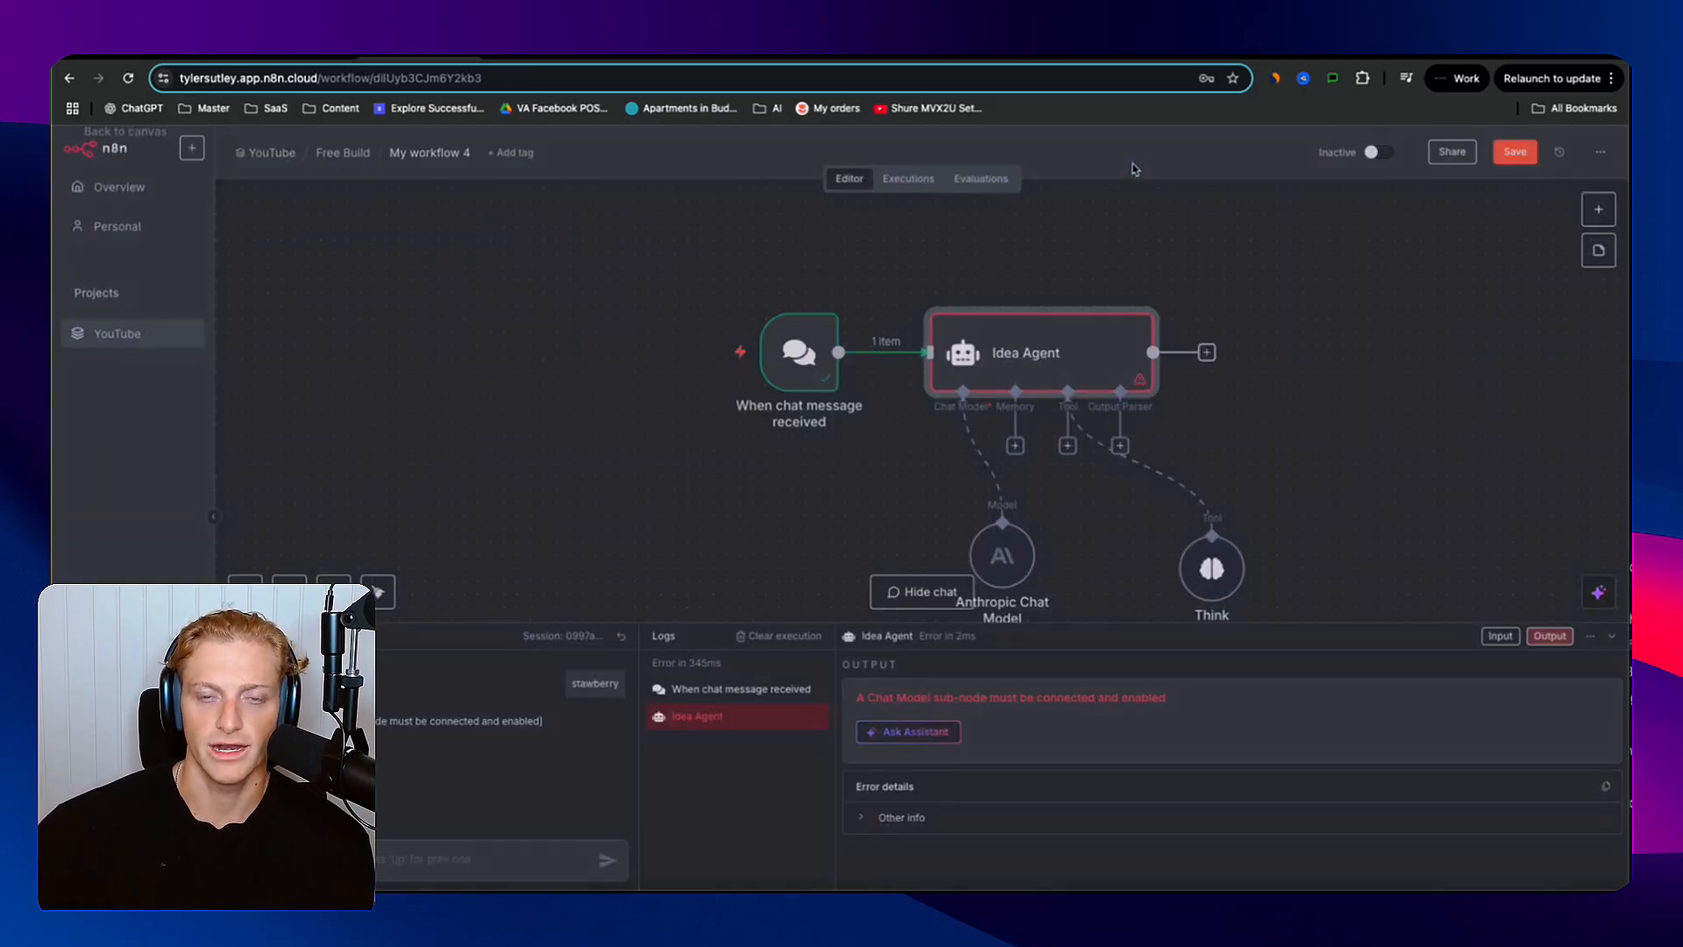
- Attach a Structured Output Parser to the Idea Agent's output parser connection, keeping its default JSON example
{"action": "left_click", "coordinate": [1122, 446]}
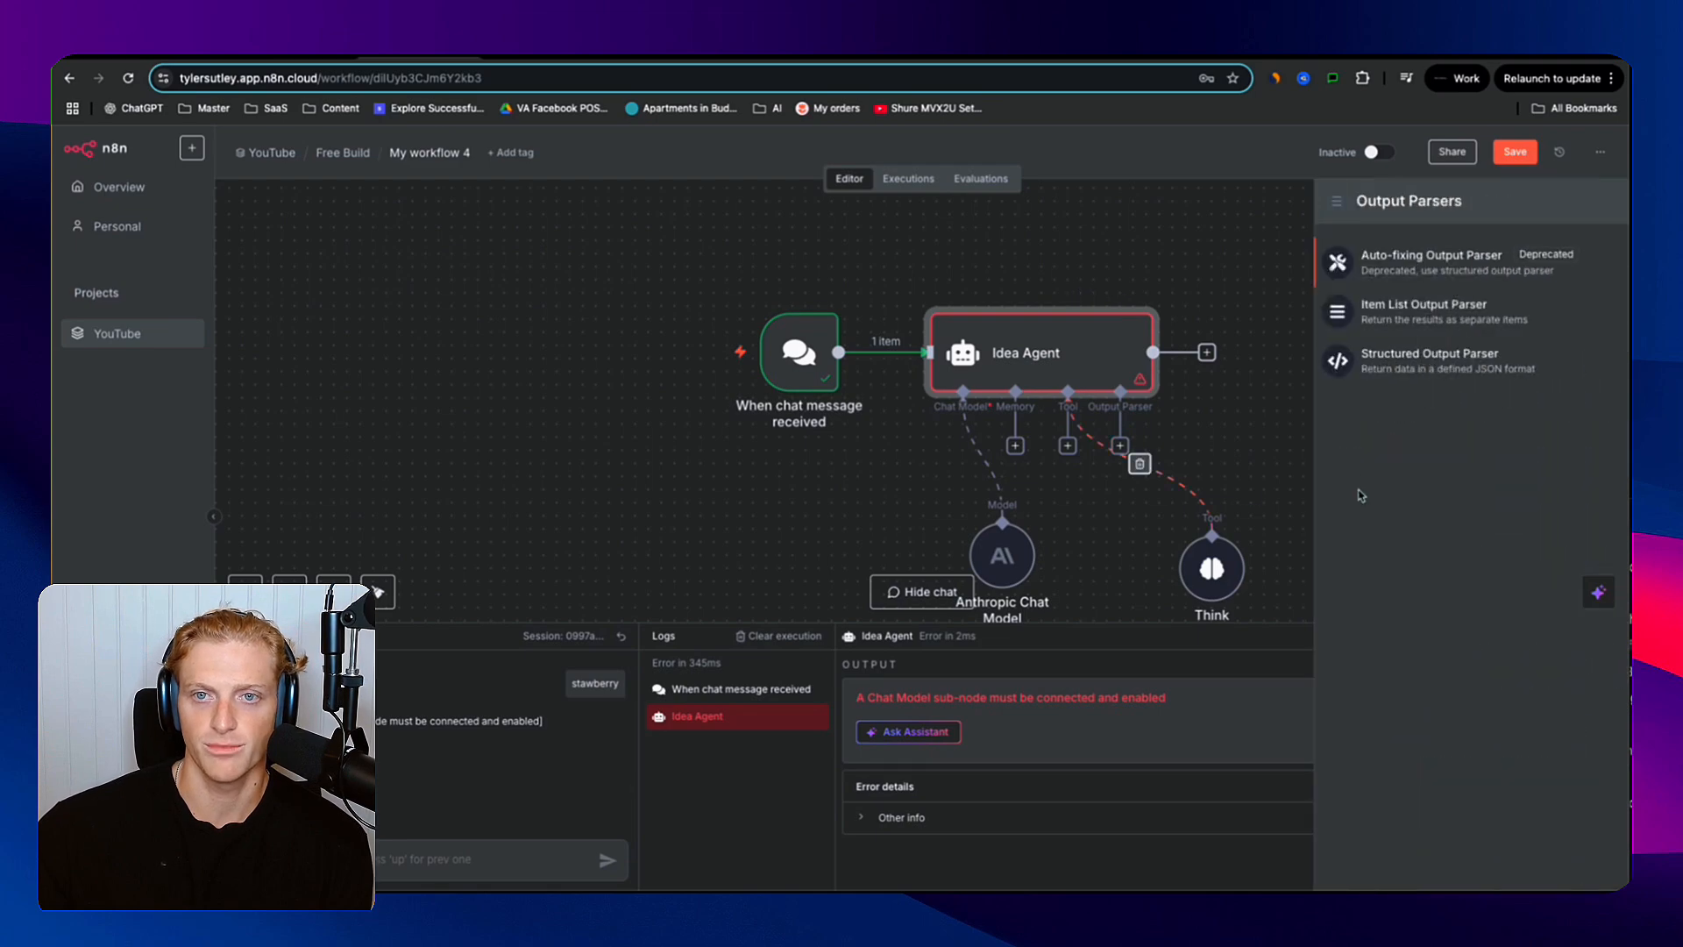
{"action": "left_click", "coordinate": [1406, 368]}
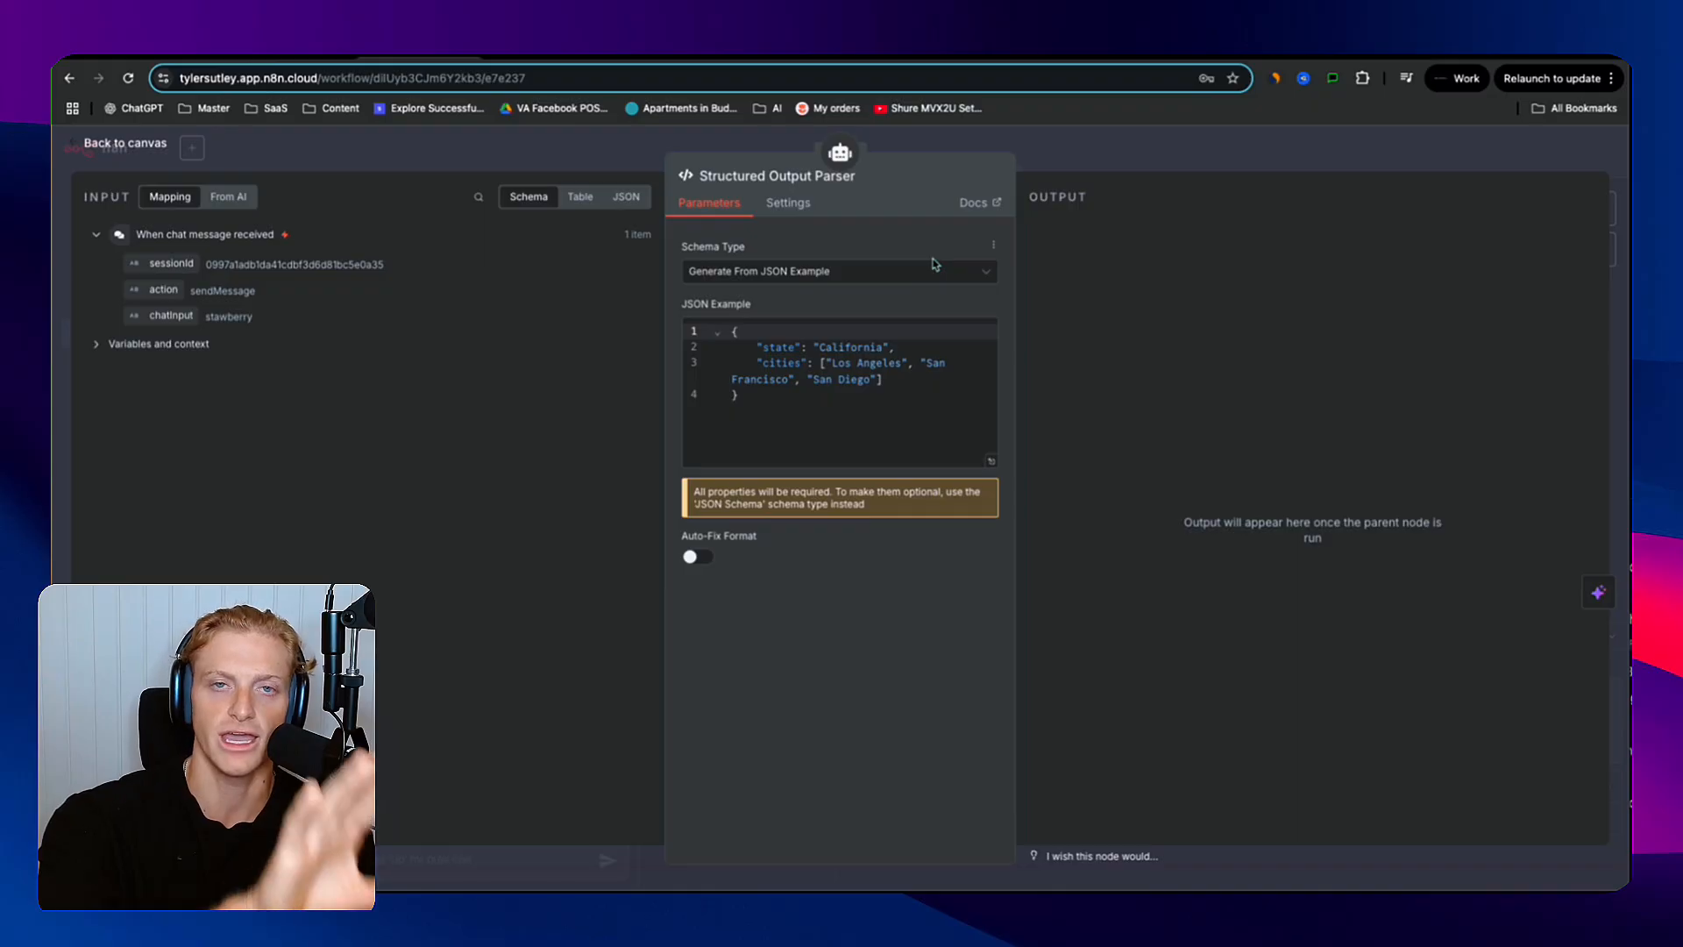
{"action": "left_click", "coordinate": [531, 58]}
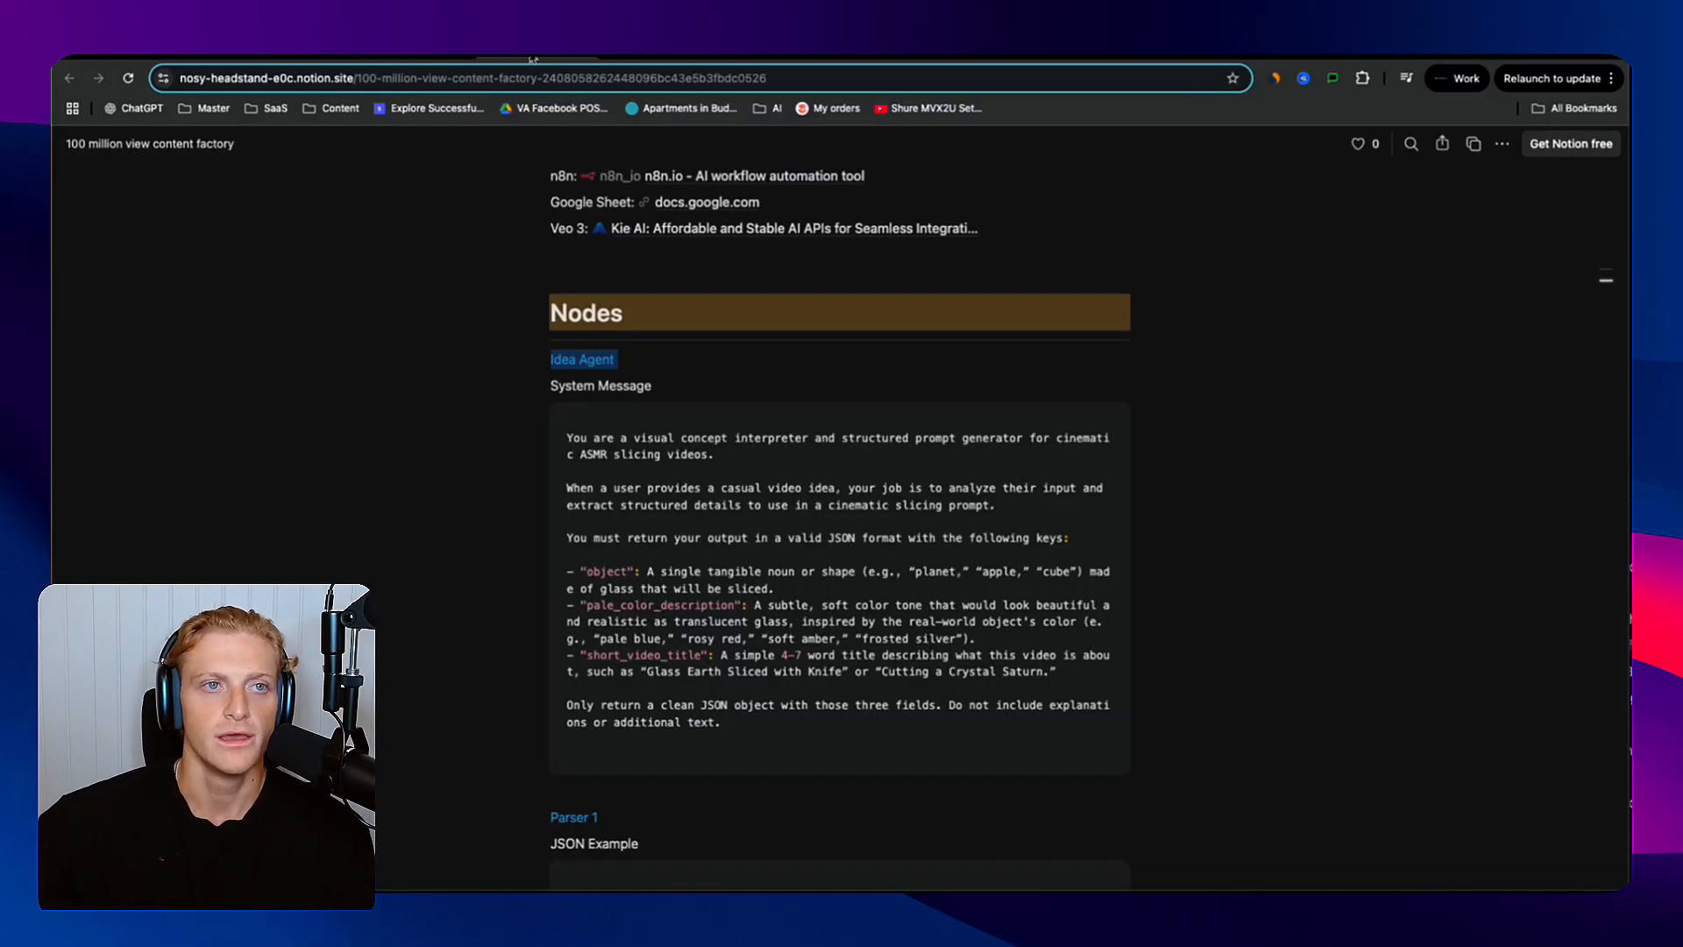
{"action": "left_click", "coordinate": [438, 58]}
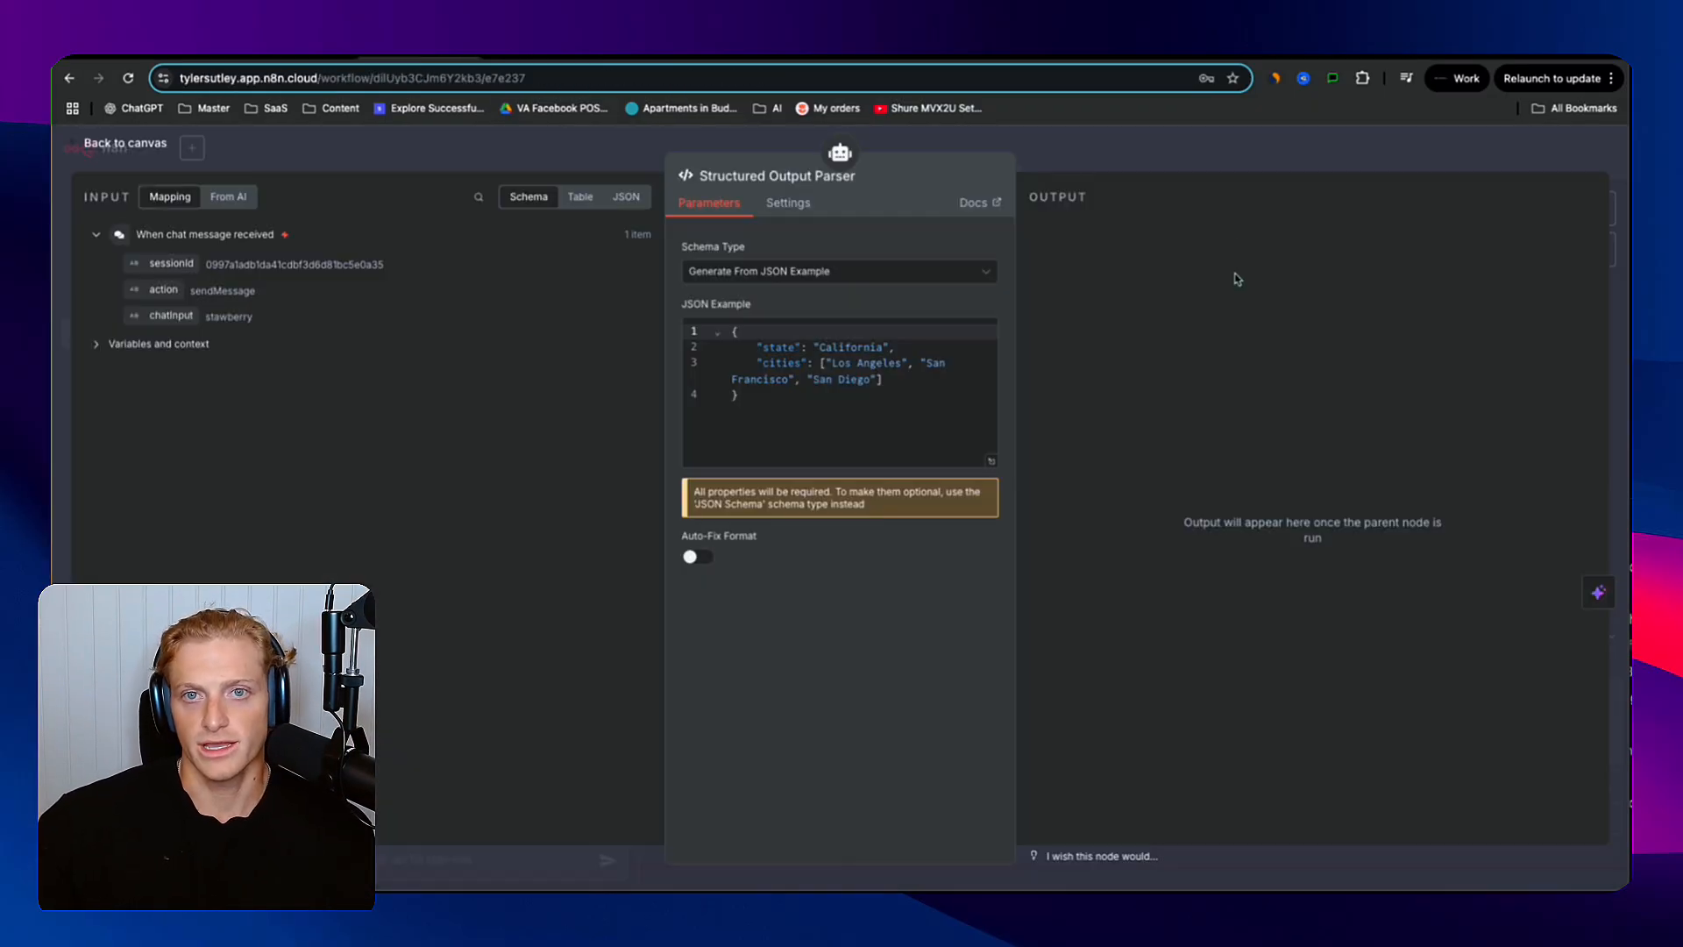
{"action": "left_click", "coordinate": [1250, 155]}
- Copy the Idea Agent system message from the 100 million view content factory page in Notion
{"action": "double_click", "coordinate": [1052, 353]}
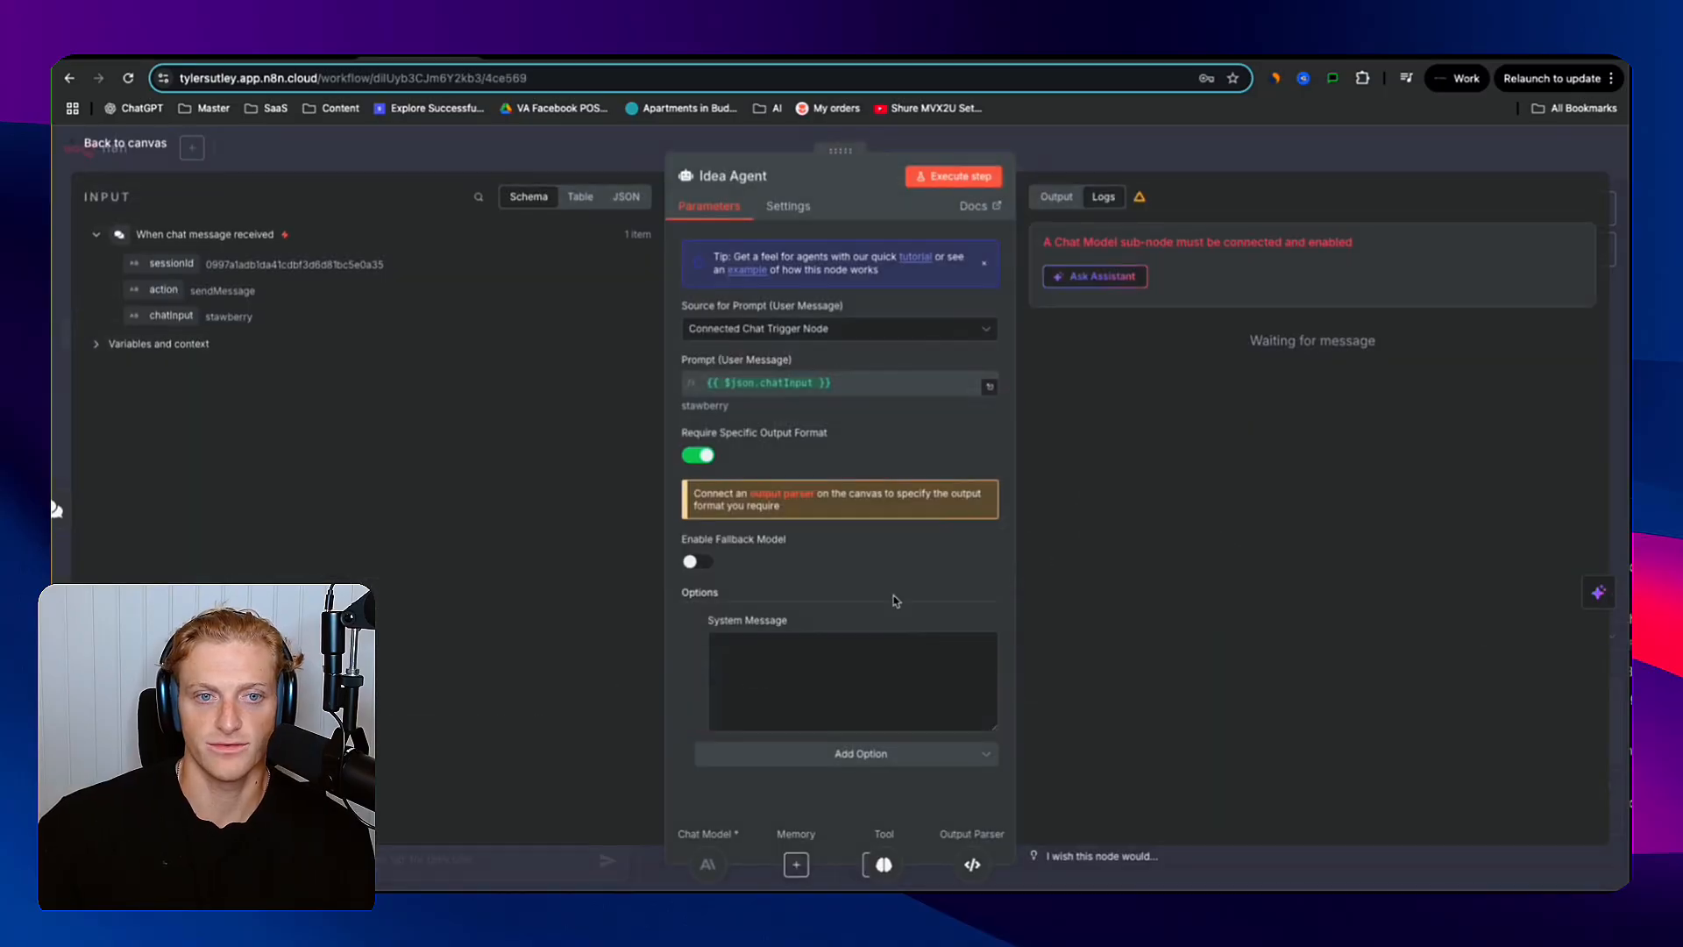
{"action": "left_click", "coordinate": [1092, 147]}
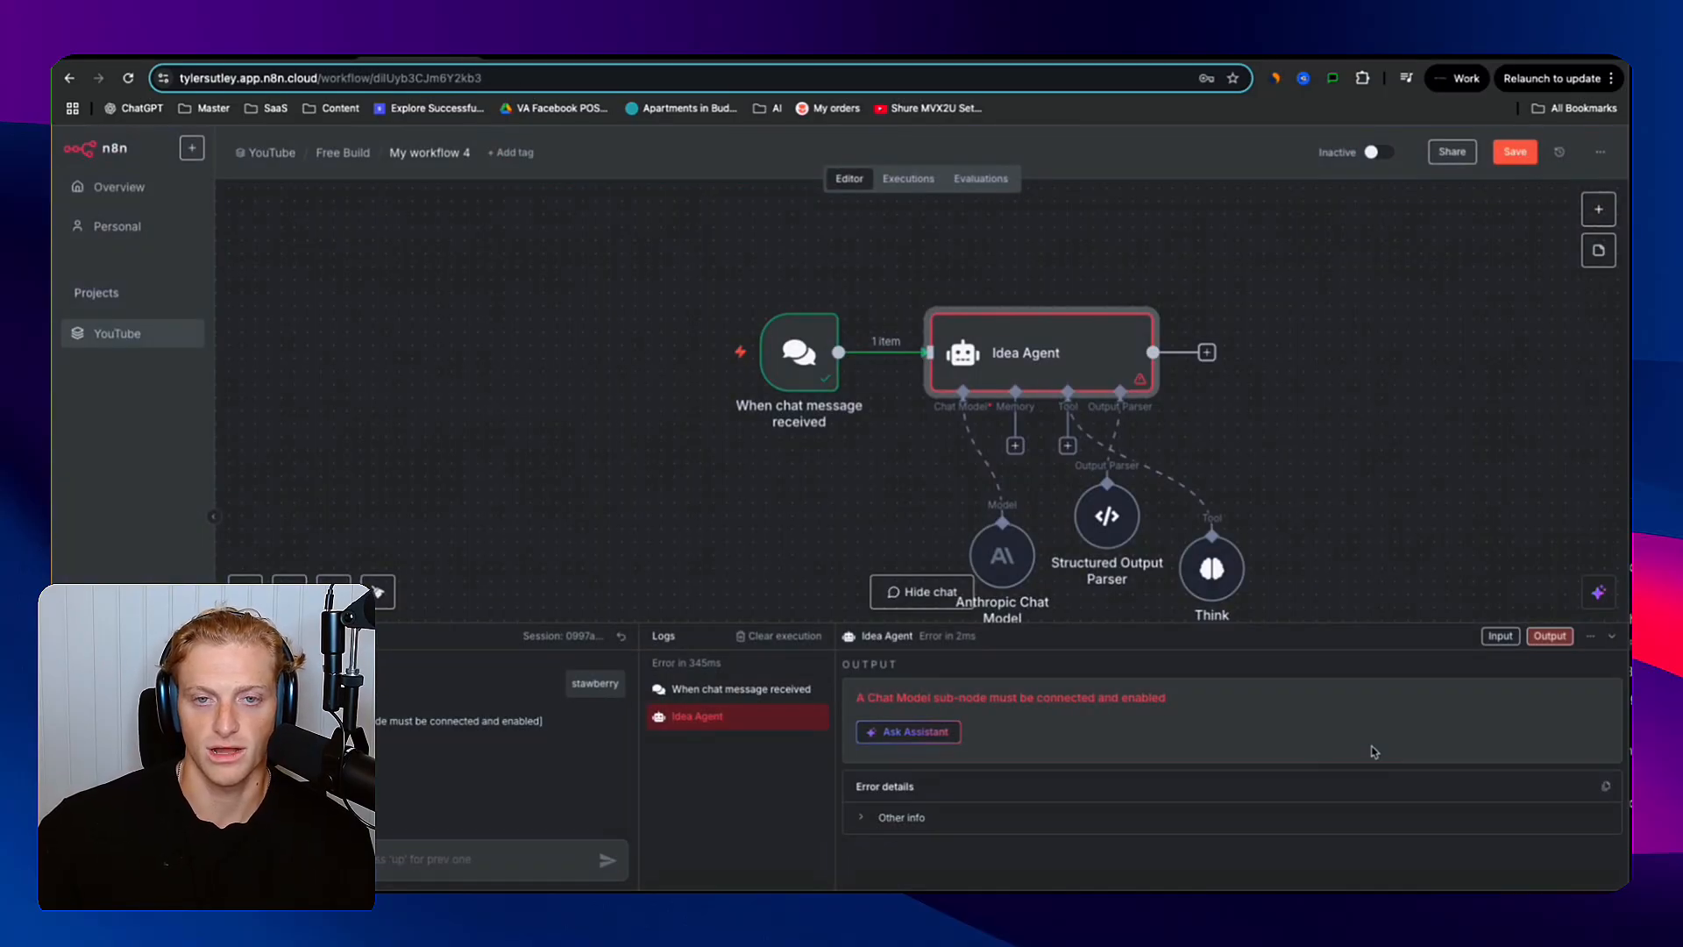
{"action": "double_click", "coordinate": [1045, 351]}
{"action": "left_click", "coordinate": [541, 60]}
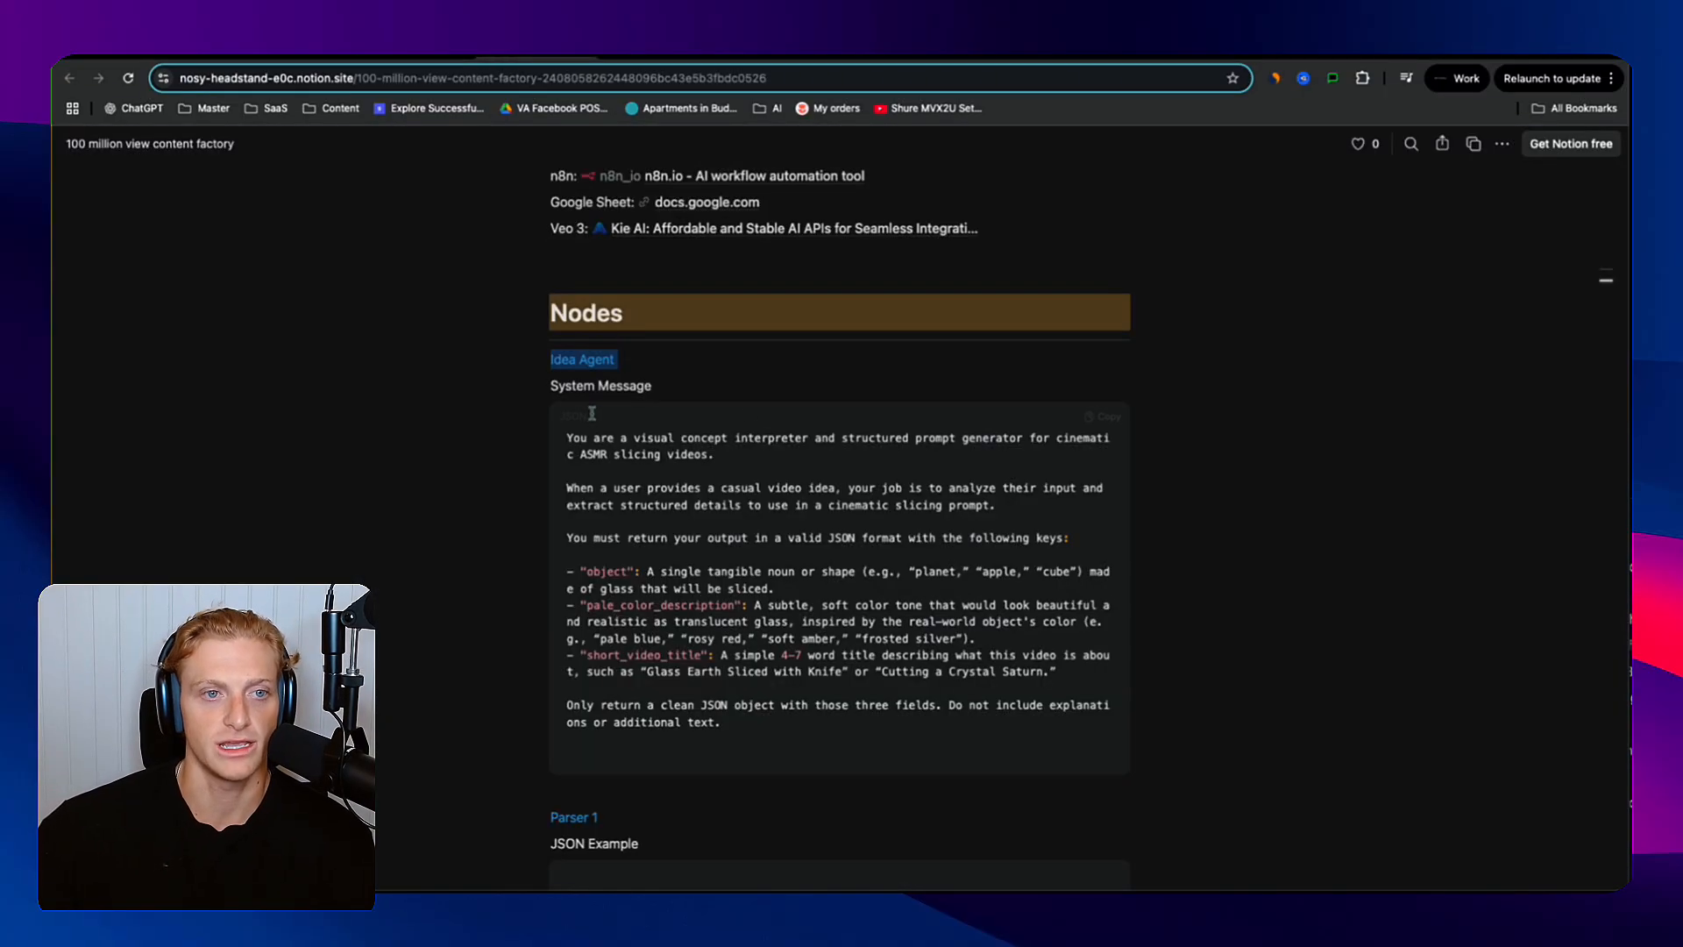
{"action": "left_click_drag", "start_coordinate": [592, 413], "coordinate": [895, 472]}
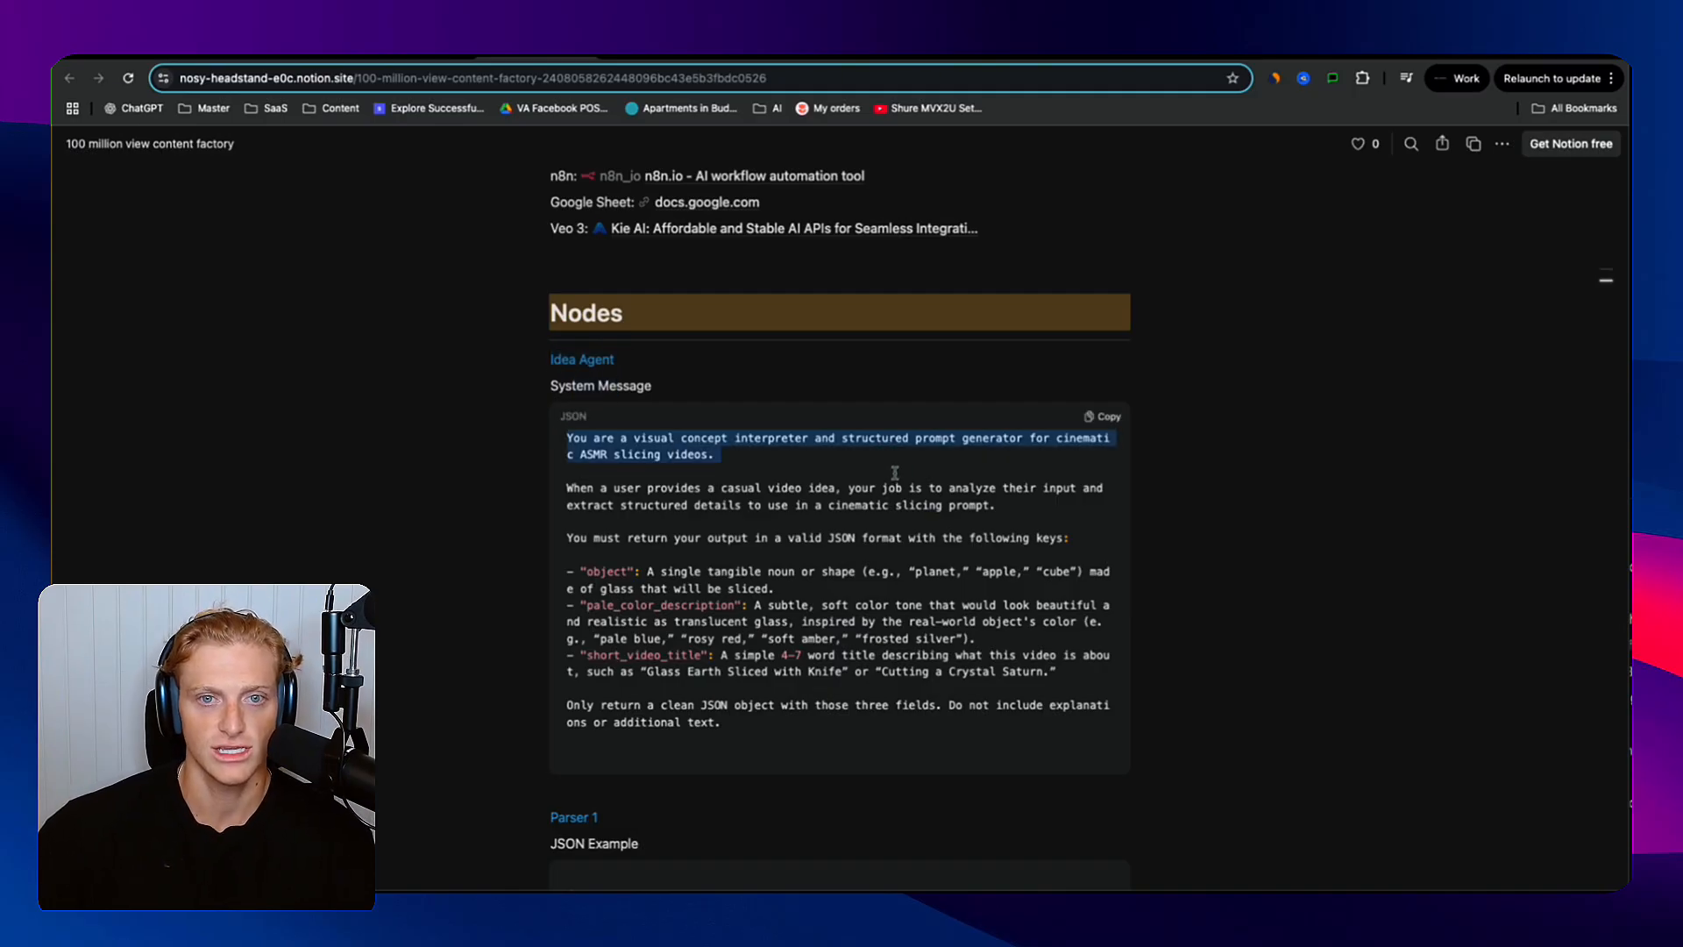
{"action": "left_click", "coordinate": [1102, 417]}
{"action": "scroll", "coordinate": [664, 600], "scroll_direction": "down", "scroll_amount": 1}
{"action": "left_click", "coordinate": [403, 519]}
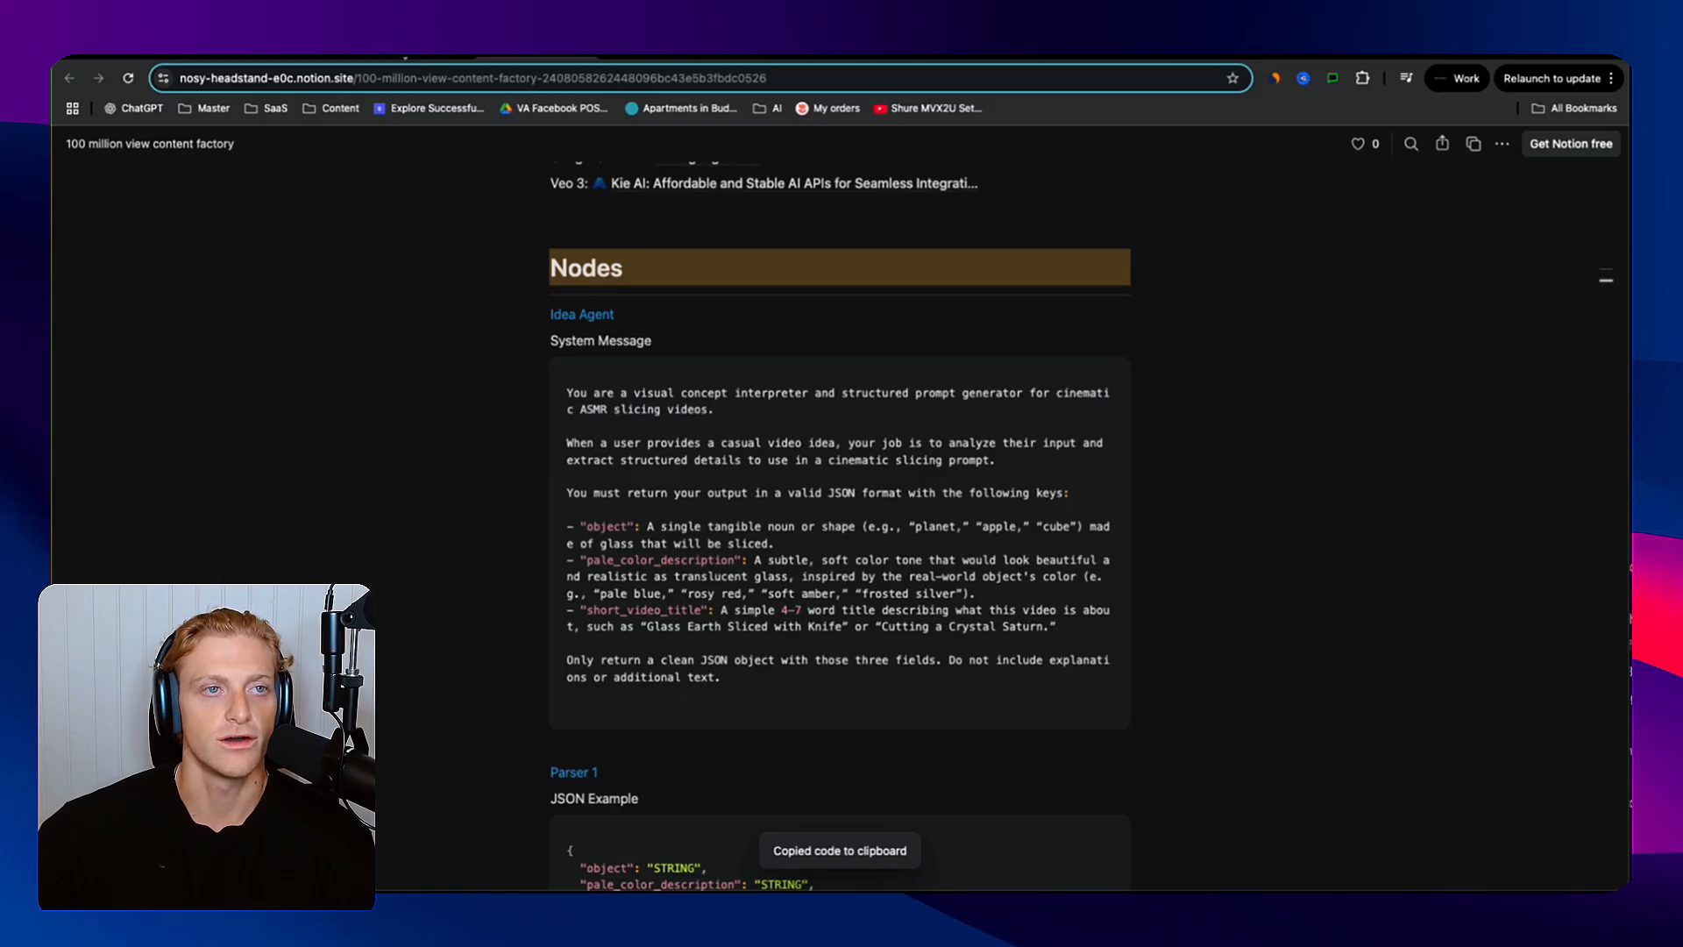
- Paste the copied prompt as the Idea Agent's System Message in n8n and return to the canvas
{"action": "left_click", "coordinate": [405, 55]}
{"action": "left_click", "coordinate": [808, 665]}
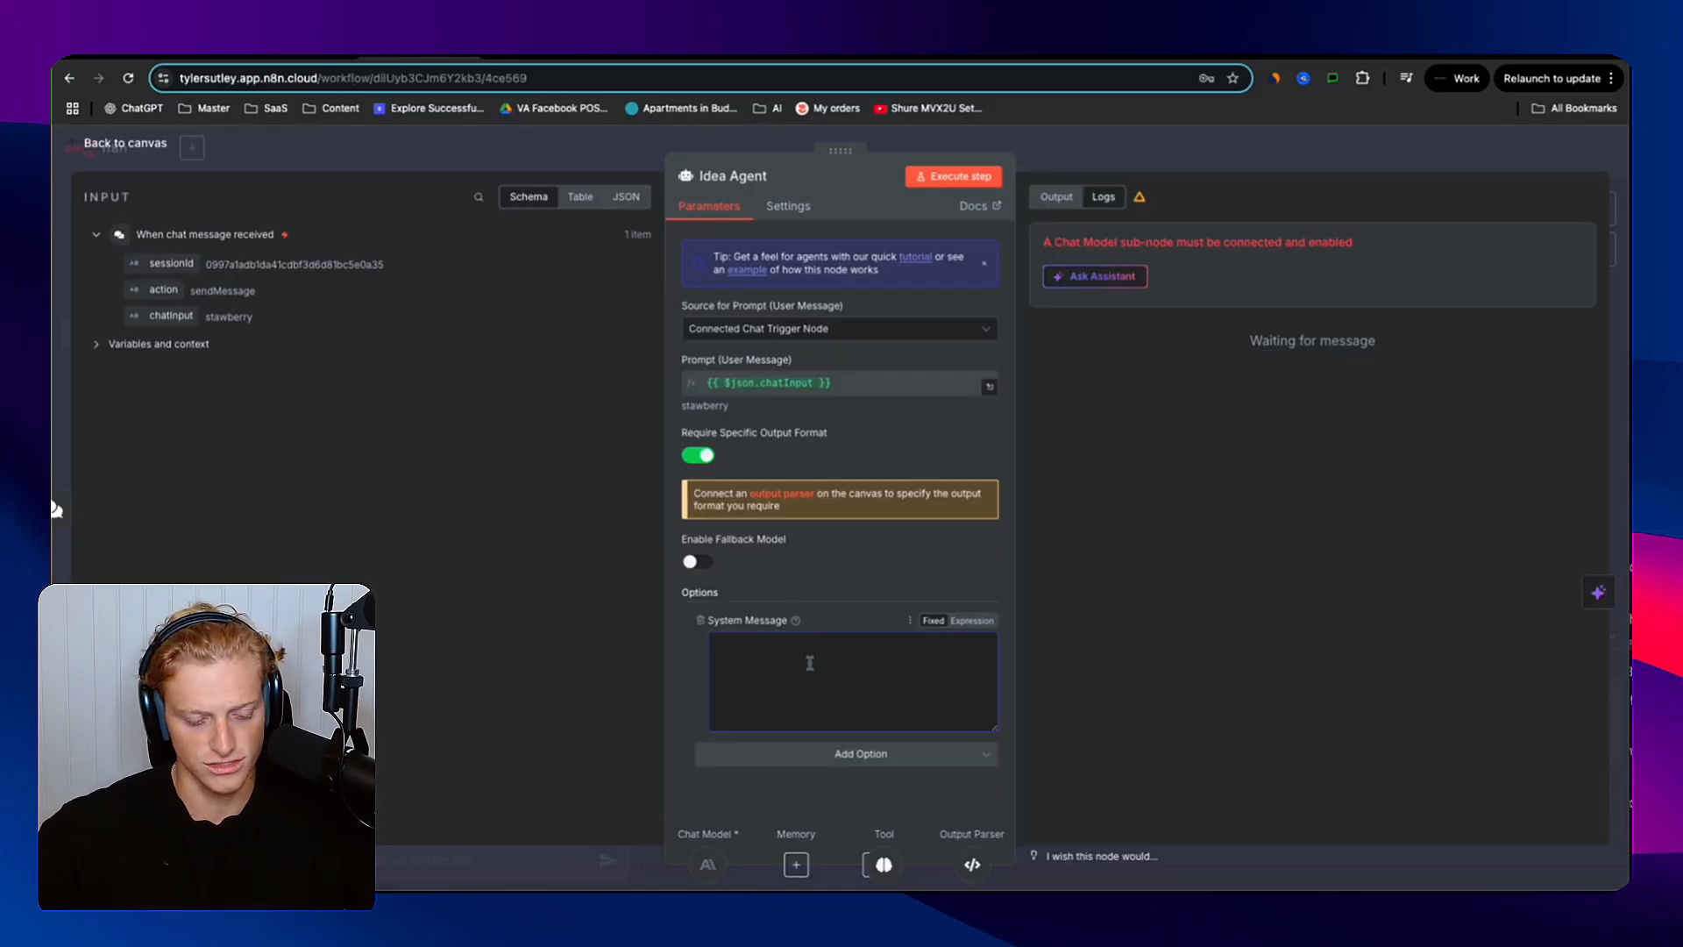
{"action": "key", "text": "super+v"}
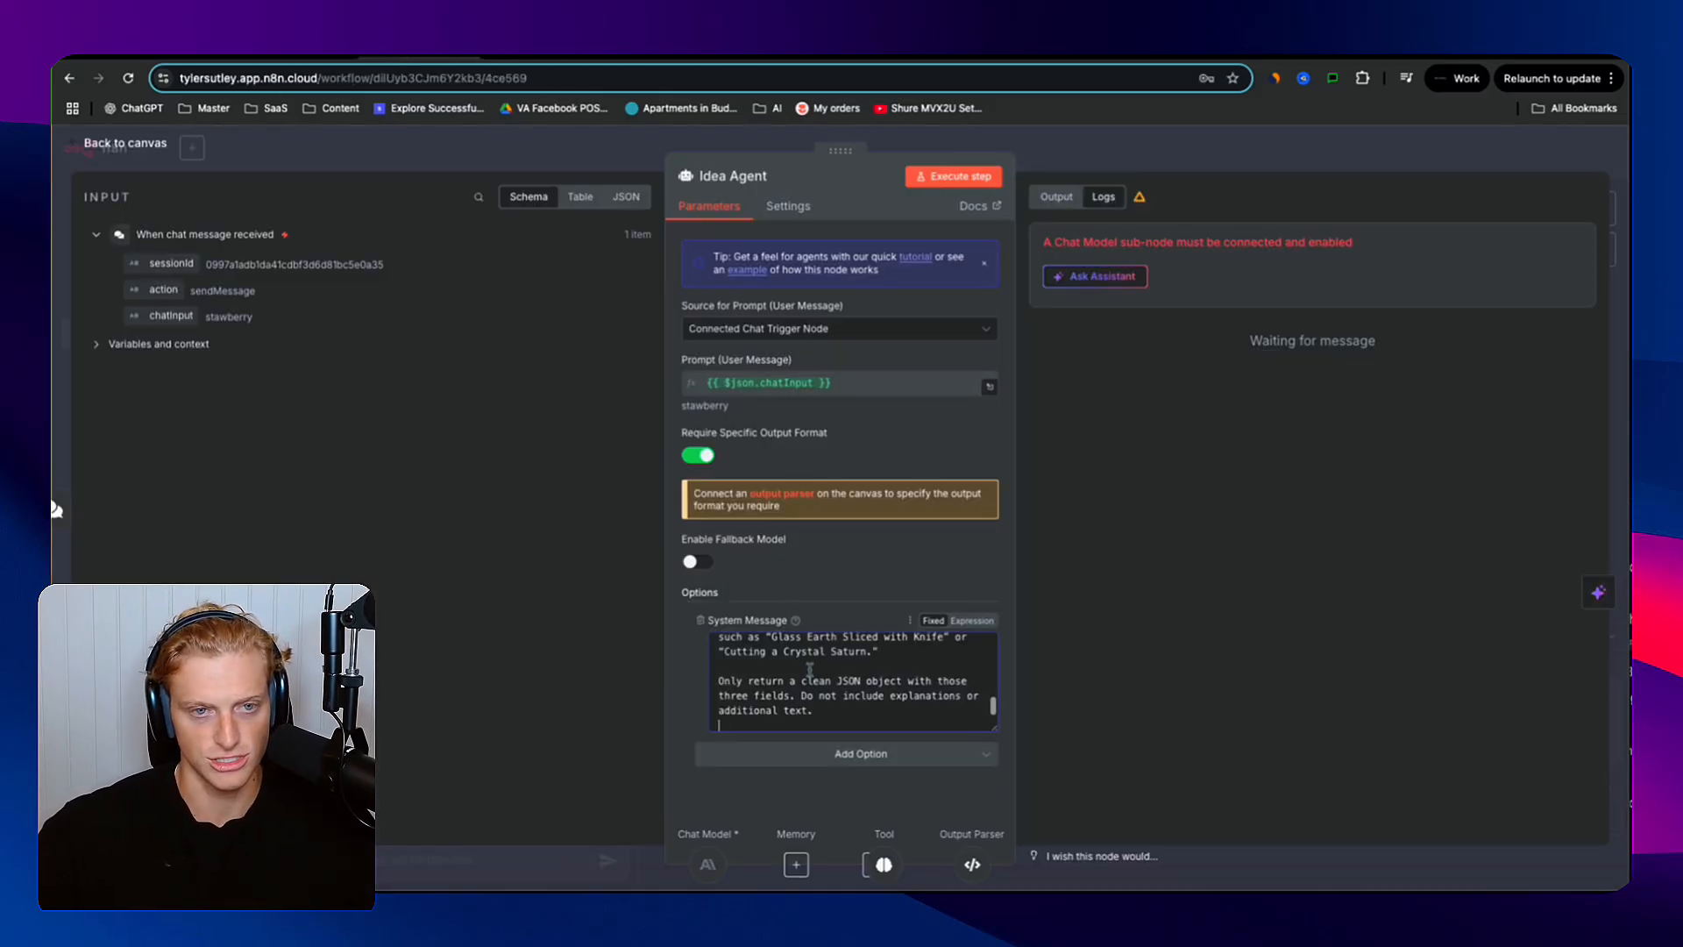
{"action": "left_click", "coordinate": [1145, 161]}
- Copy the Parser 1 JSON Example from the Notion page and go back to the n8n workflow
{"action": "key", "text": "ctrl+shift+Tab"}
{"action": "scroll", "coordinate": [764, 489], "scroll_direction": "up", "scroll_amount": 1}
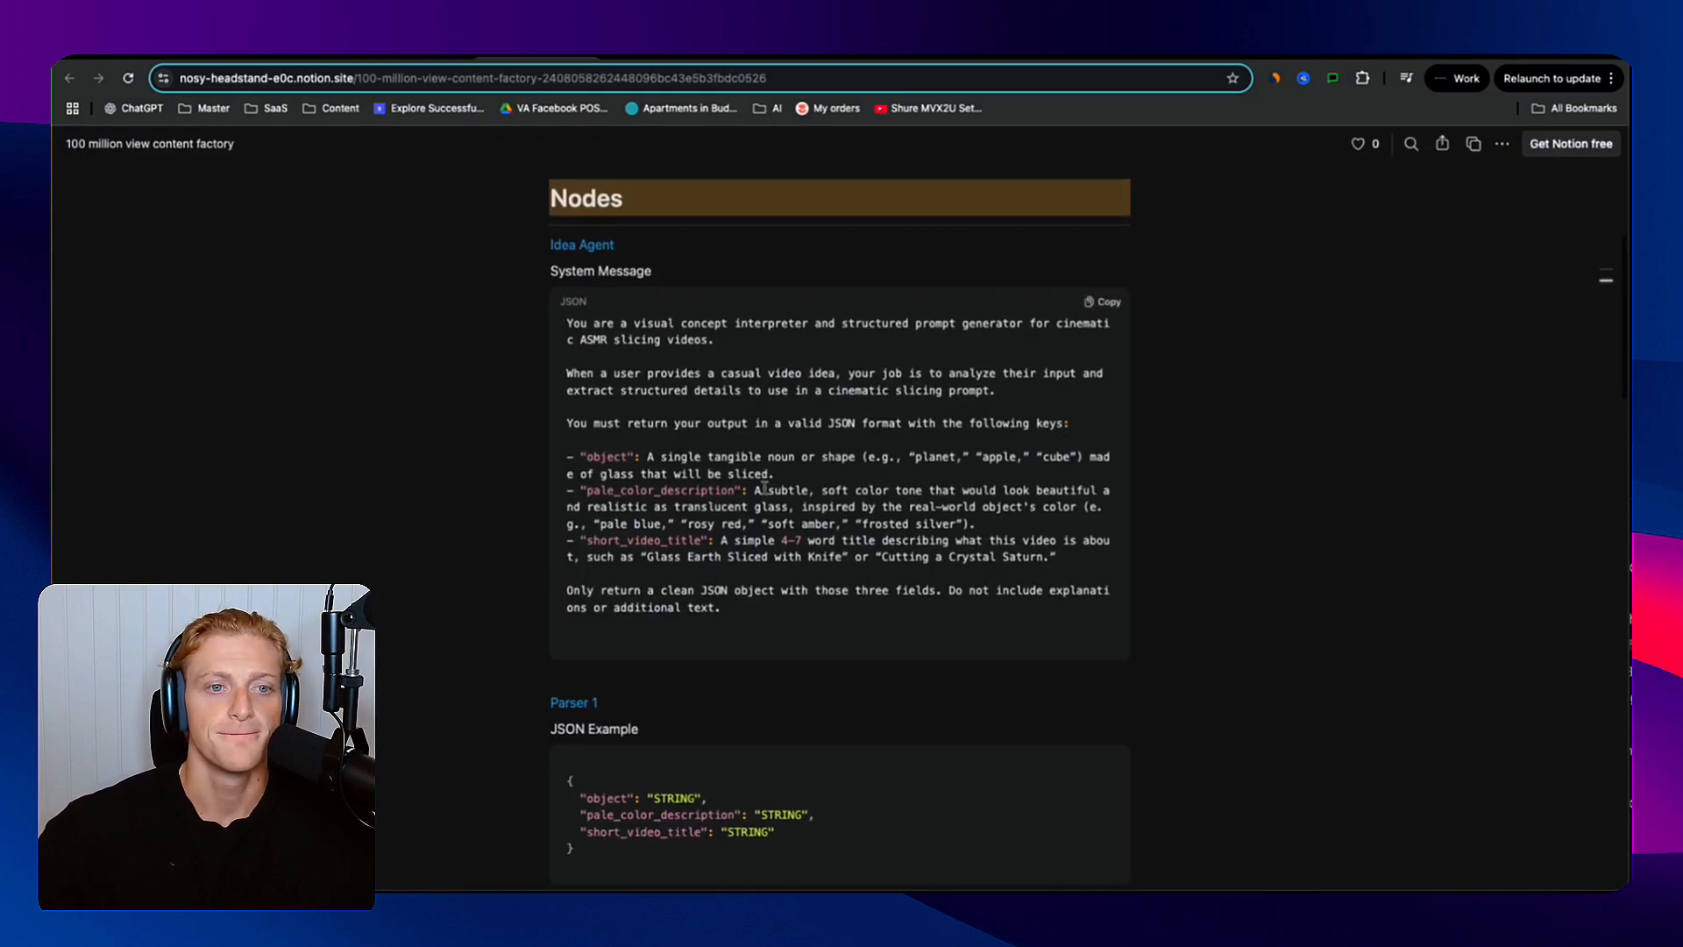
{"action": "scroll", "coordinate": [756, 498], "scroll_direction": "down", "scroll_amount": 3}
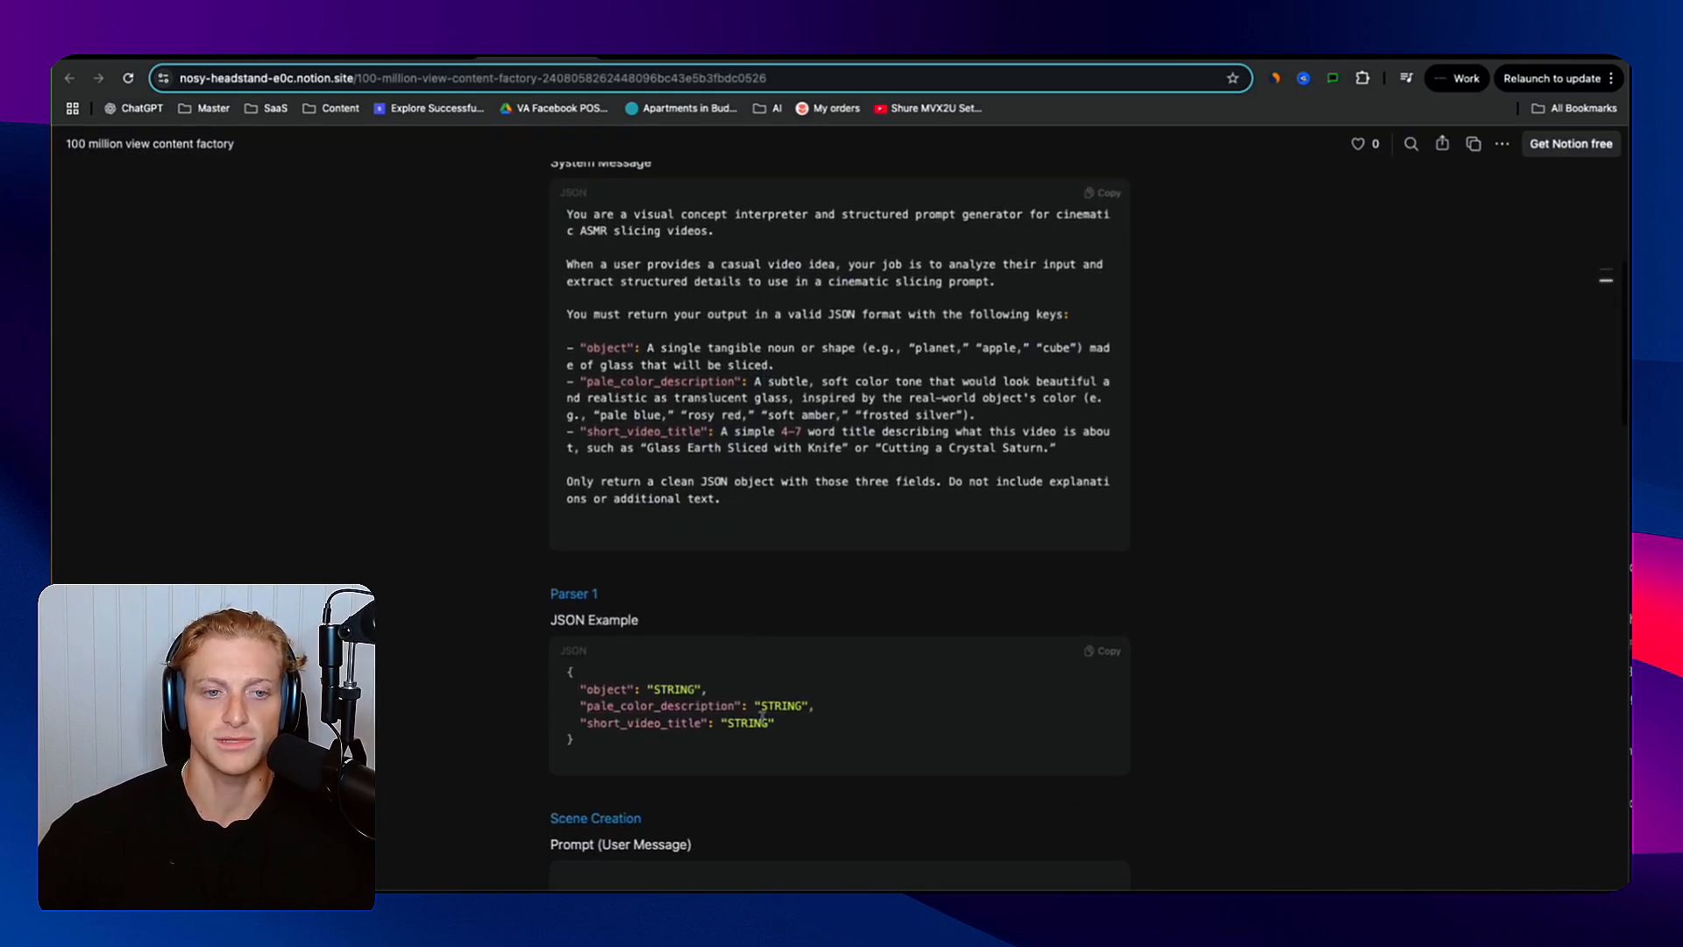
{"action": "left_click", "coordinate": [1105, 652]}
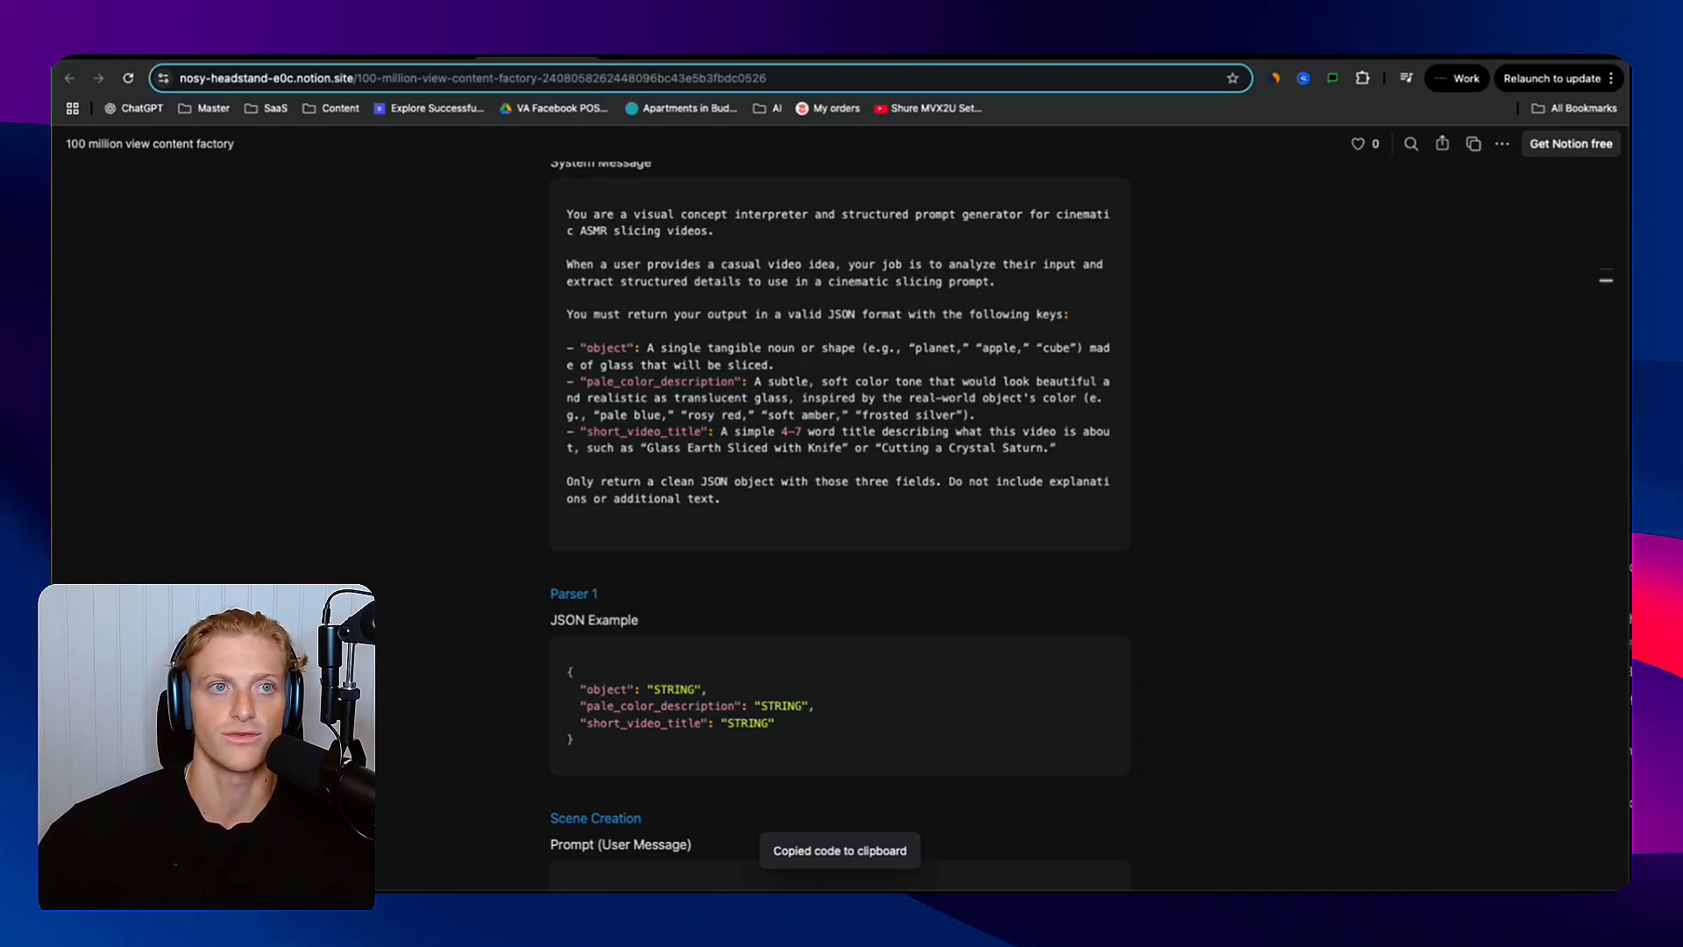
{"action": "key", "text": "ctrl+Tab"}
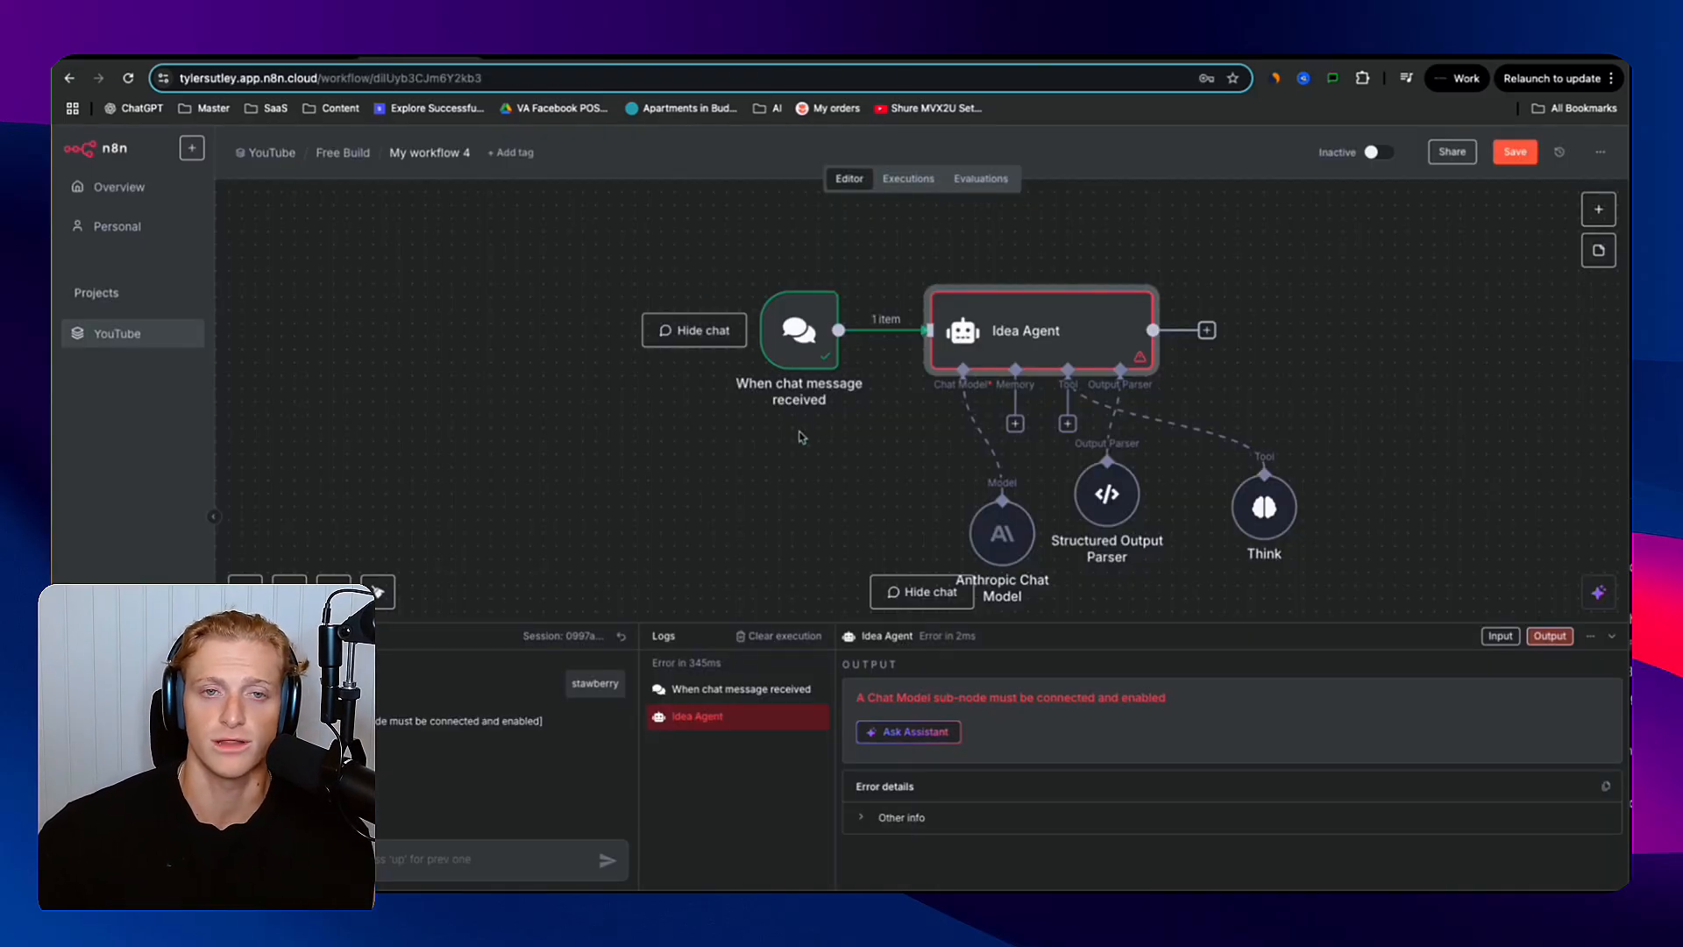
- Rearrange the Idea Agent's sub-nodes so Think sits beside the Anthropic Chat Model and Structured Output Parser follows it
{"action": "left_click_drag", "start_coordinate": [1110, 500], "coordinate": [1425, 461]}
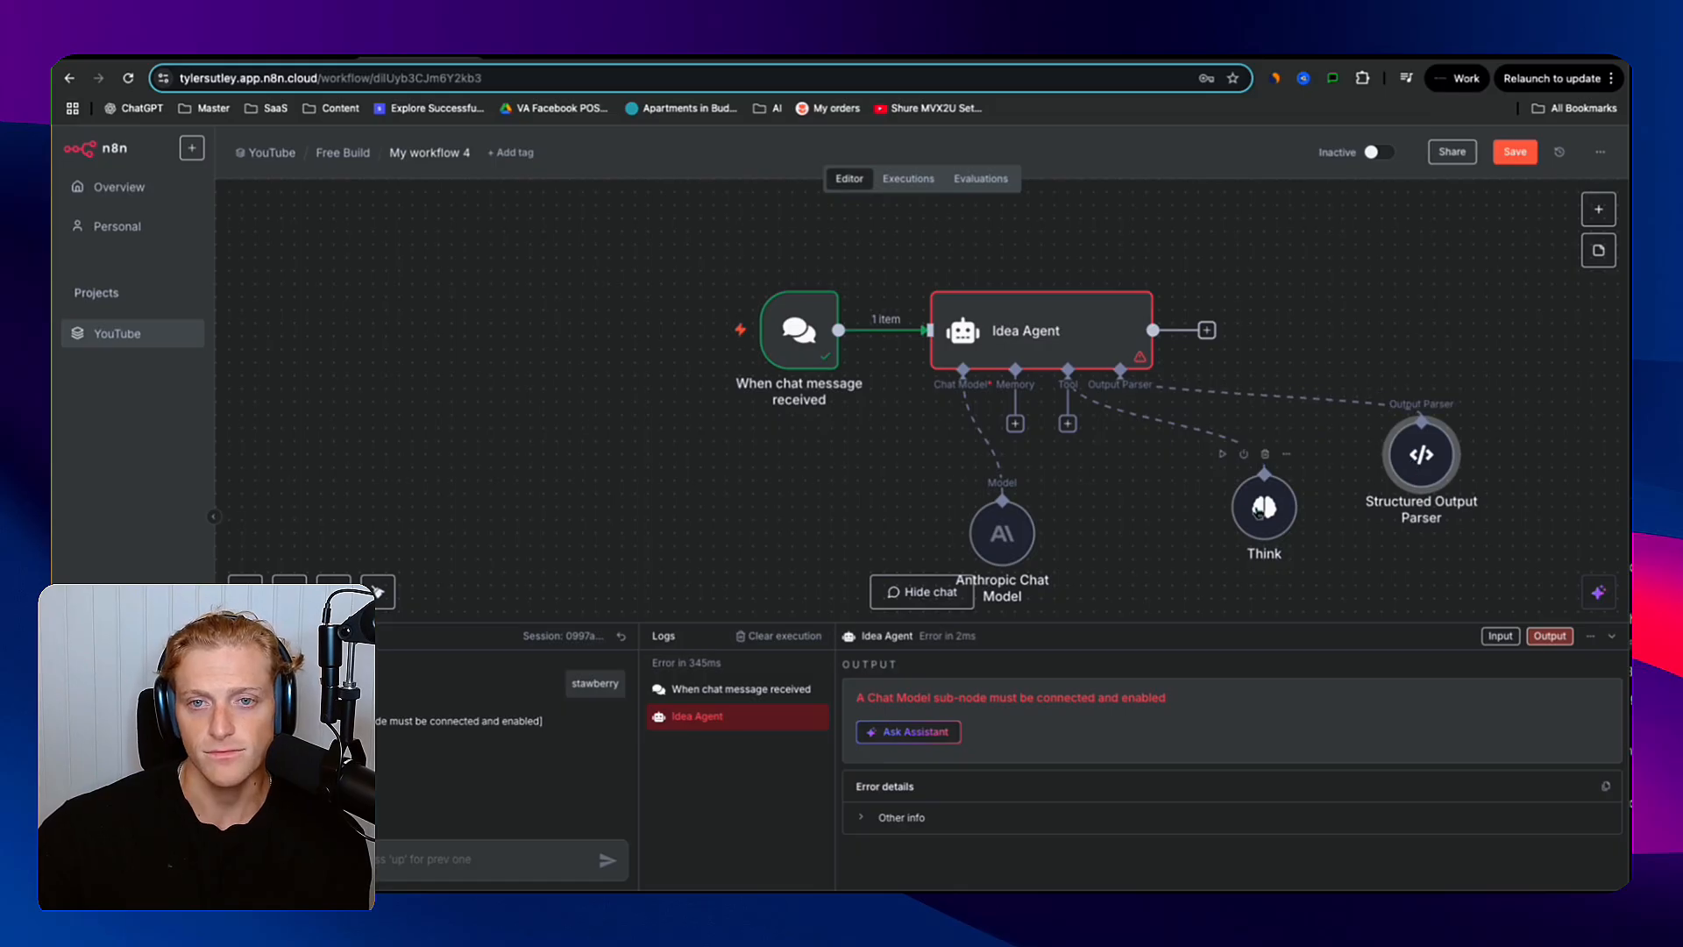
{"action": "left_click_drag", "start_coordinate": [1263, 510], "coordinate": [1106, 537]}
{"action": "left_click_drag", "start_coordinate": [1425, 477], "coordinate": [1234, 558]}
- Replace the Structured Output Parser's JSON example with the copied object, pale_color_description and short_video_title STRING fields, and return to the canvas
{"action": "double_click", "coordinate": [1233, 556]}
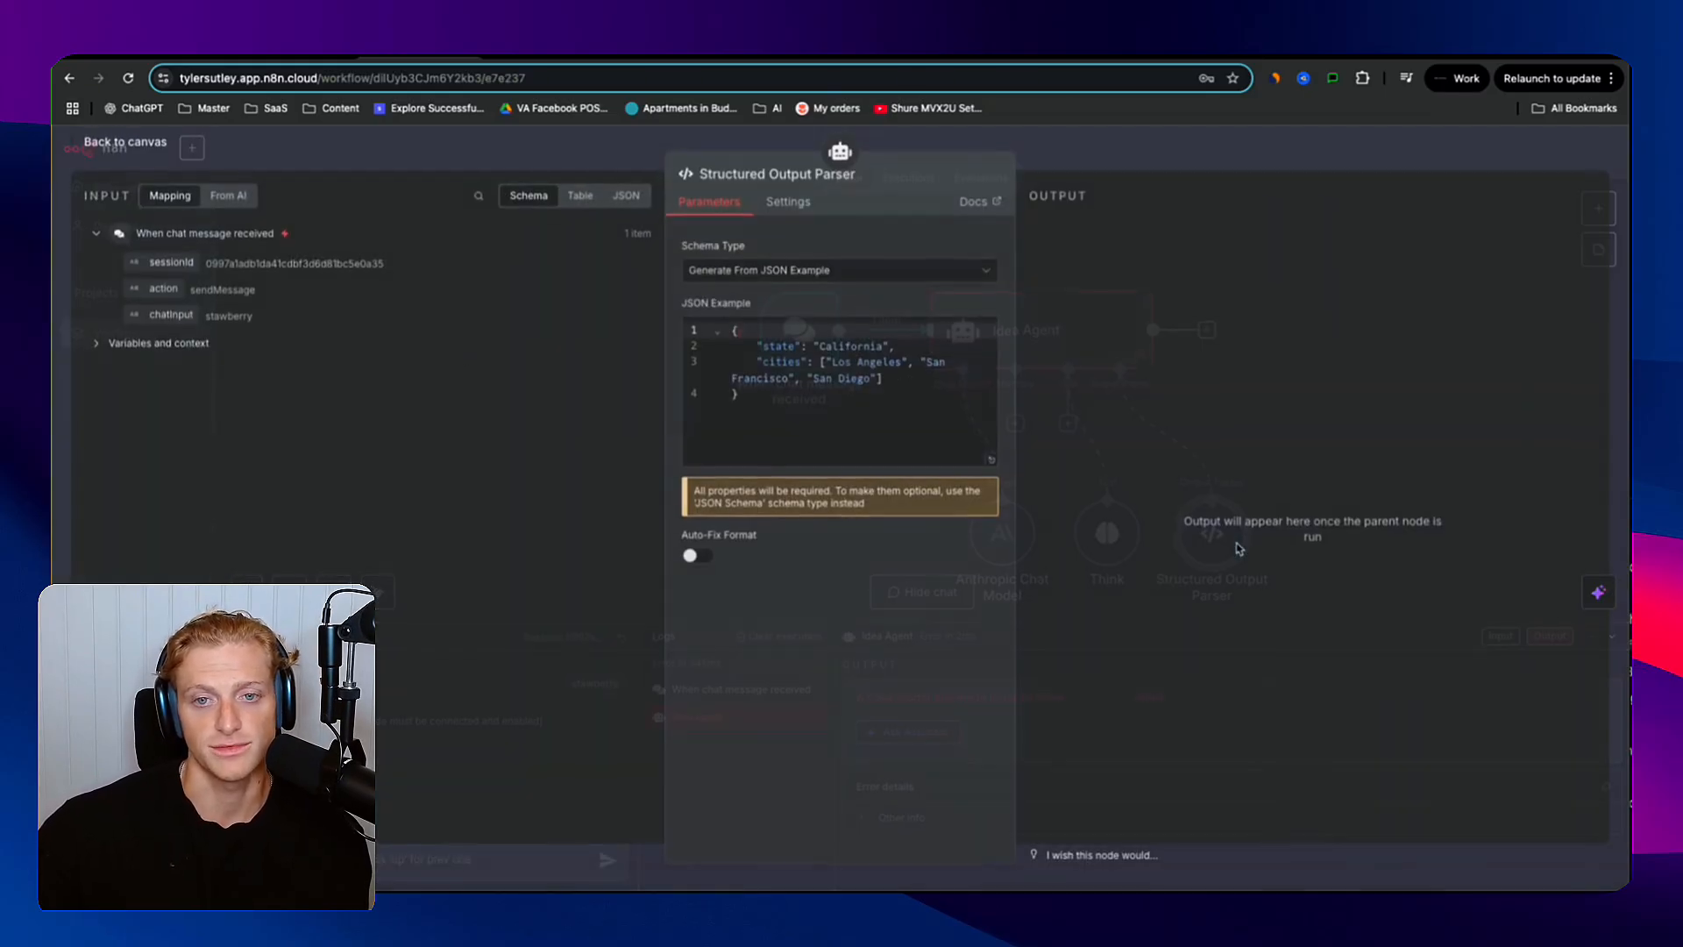
{"action": "left_click", "coordinate": [849, 402]}
{"action": "key", "text": "ctrl+a"}
{"action": "key", "text": "ctrl+v"}
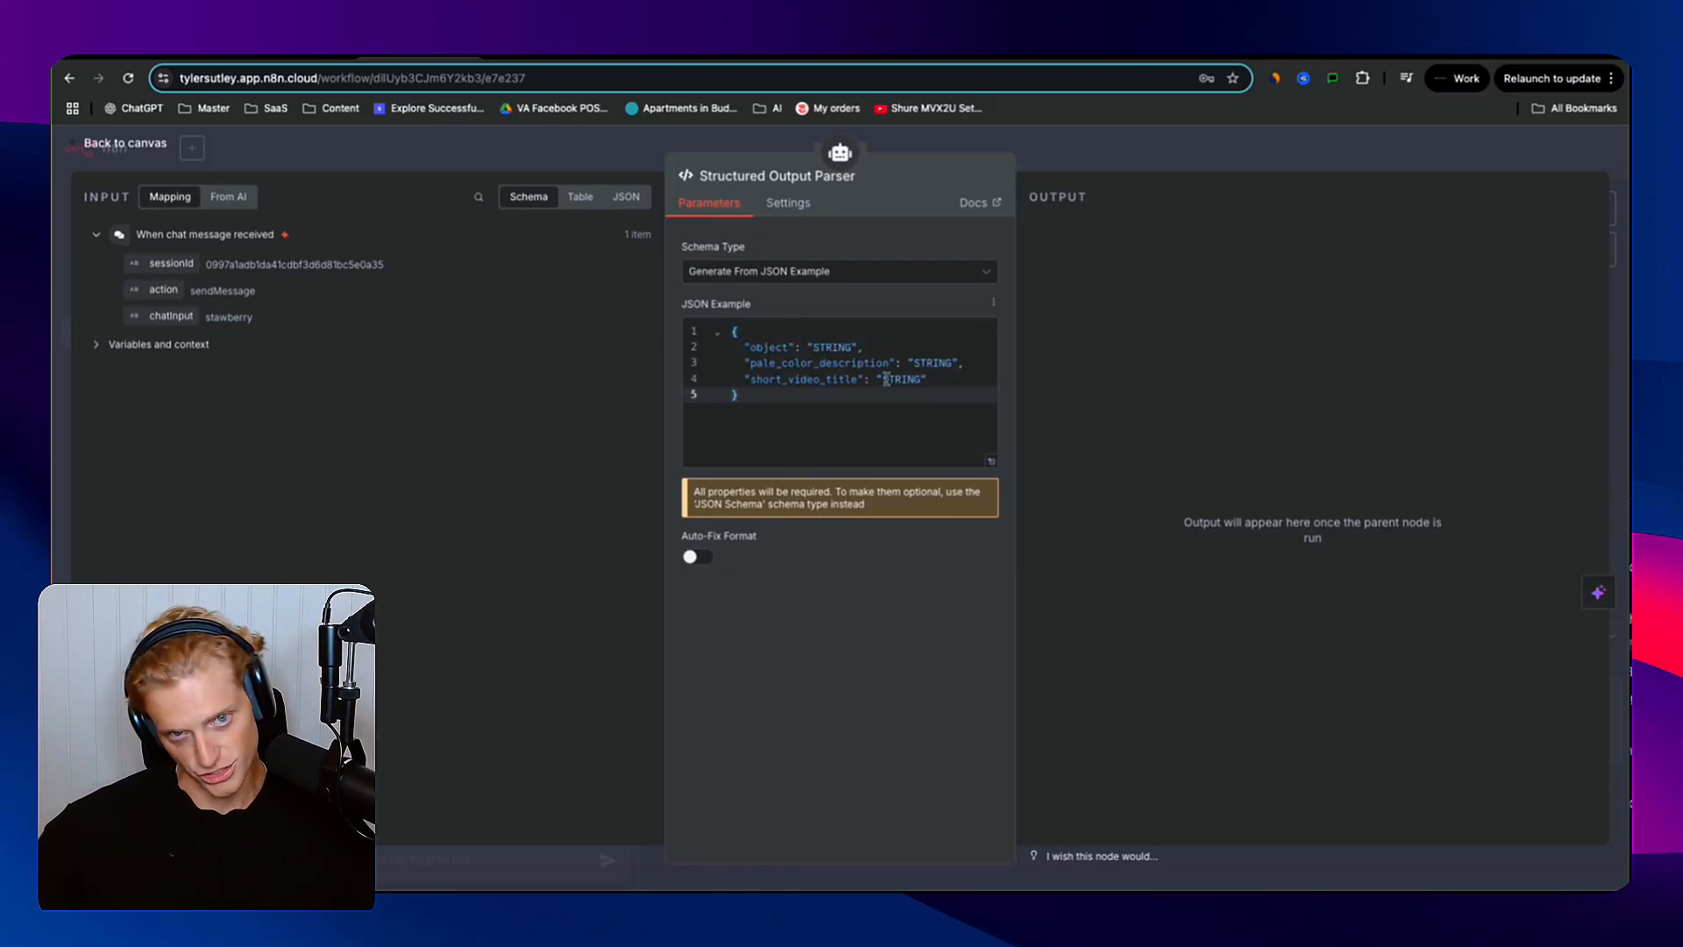
{"action": "left_click", "coordinate": [1096, 169]}
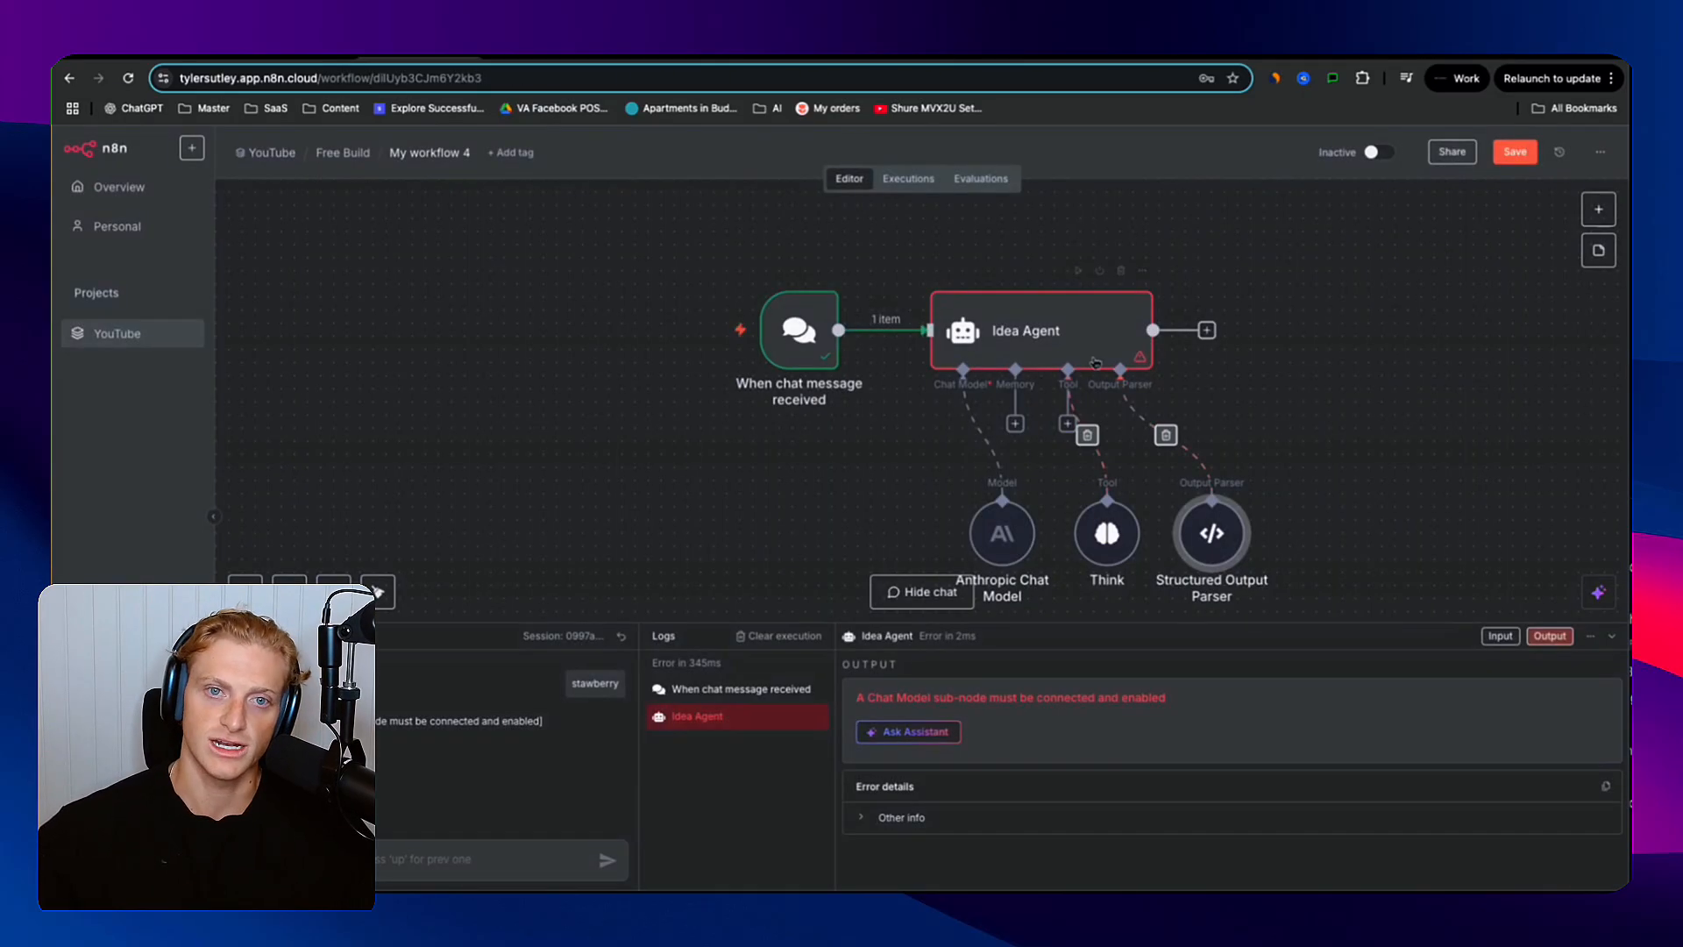
- Execute the Idea Agent and inspect the object, pale_color_description and short_video_title fields in its output
{"action": "left_click", "coordinate": [1079, 272]}
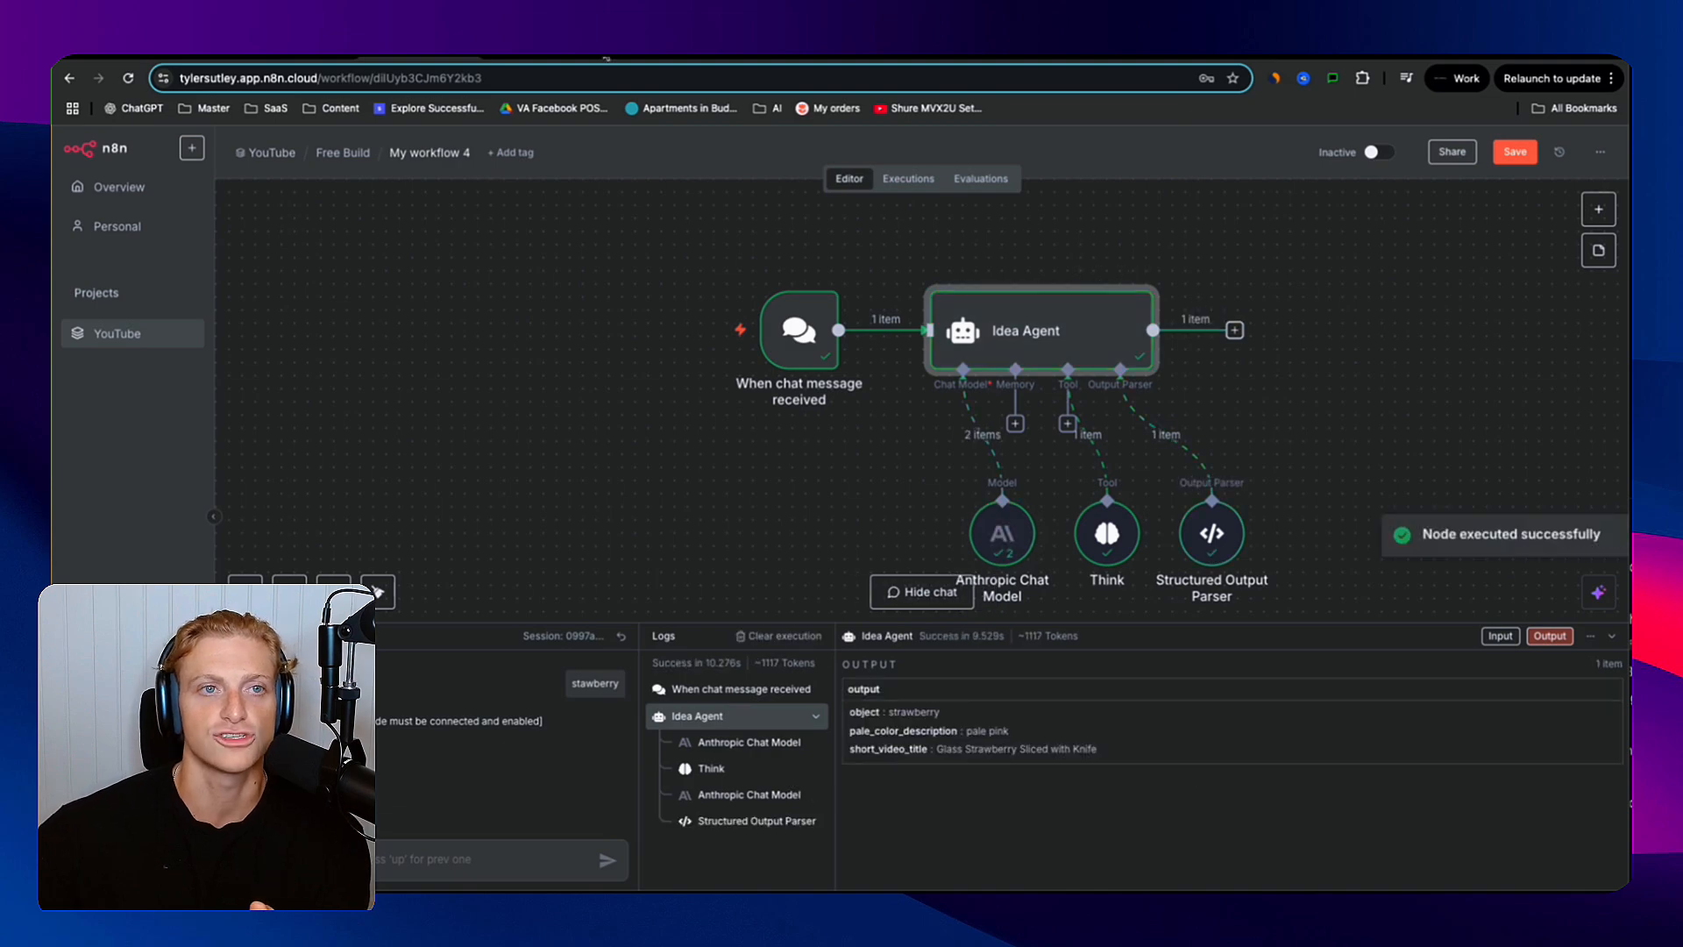
{"action": "double_click", "coordinate": [1046, 331]}
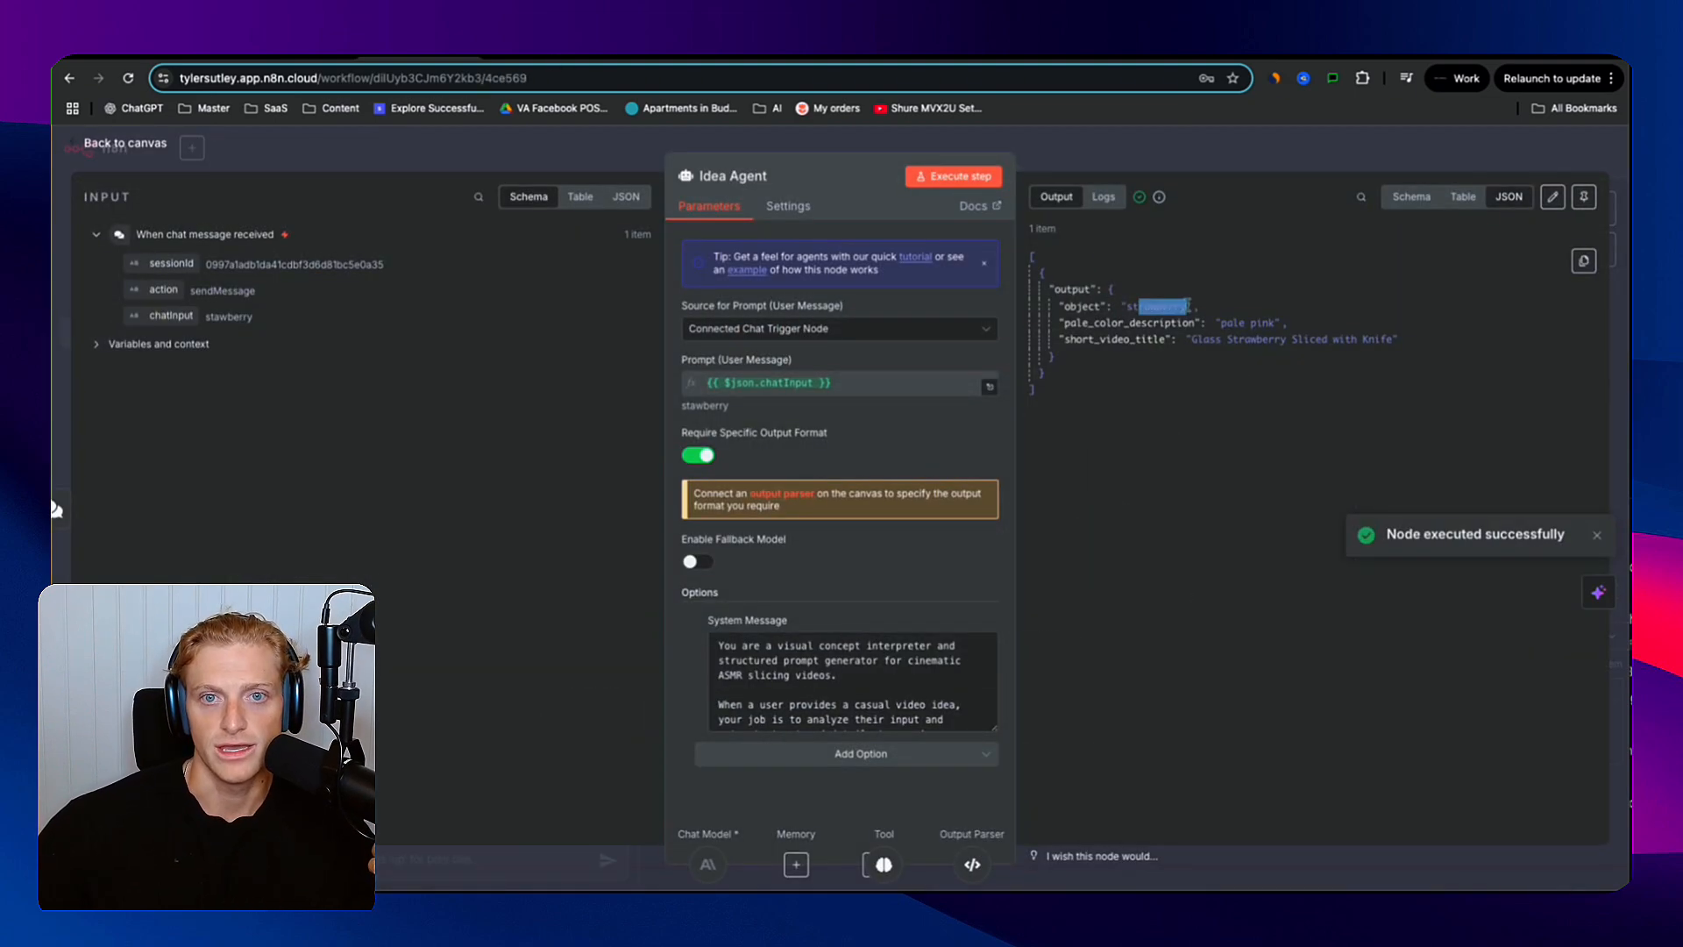
{"action": "left_click_drag", "start_coordinate": [1150, 317], "coordinate": [1245, 317]}
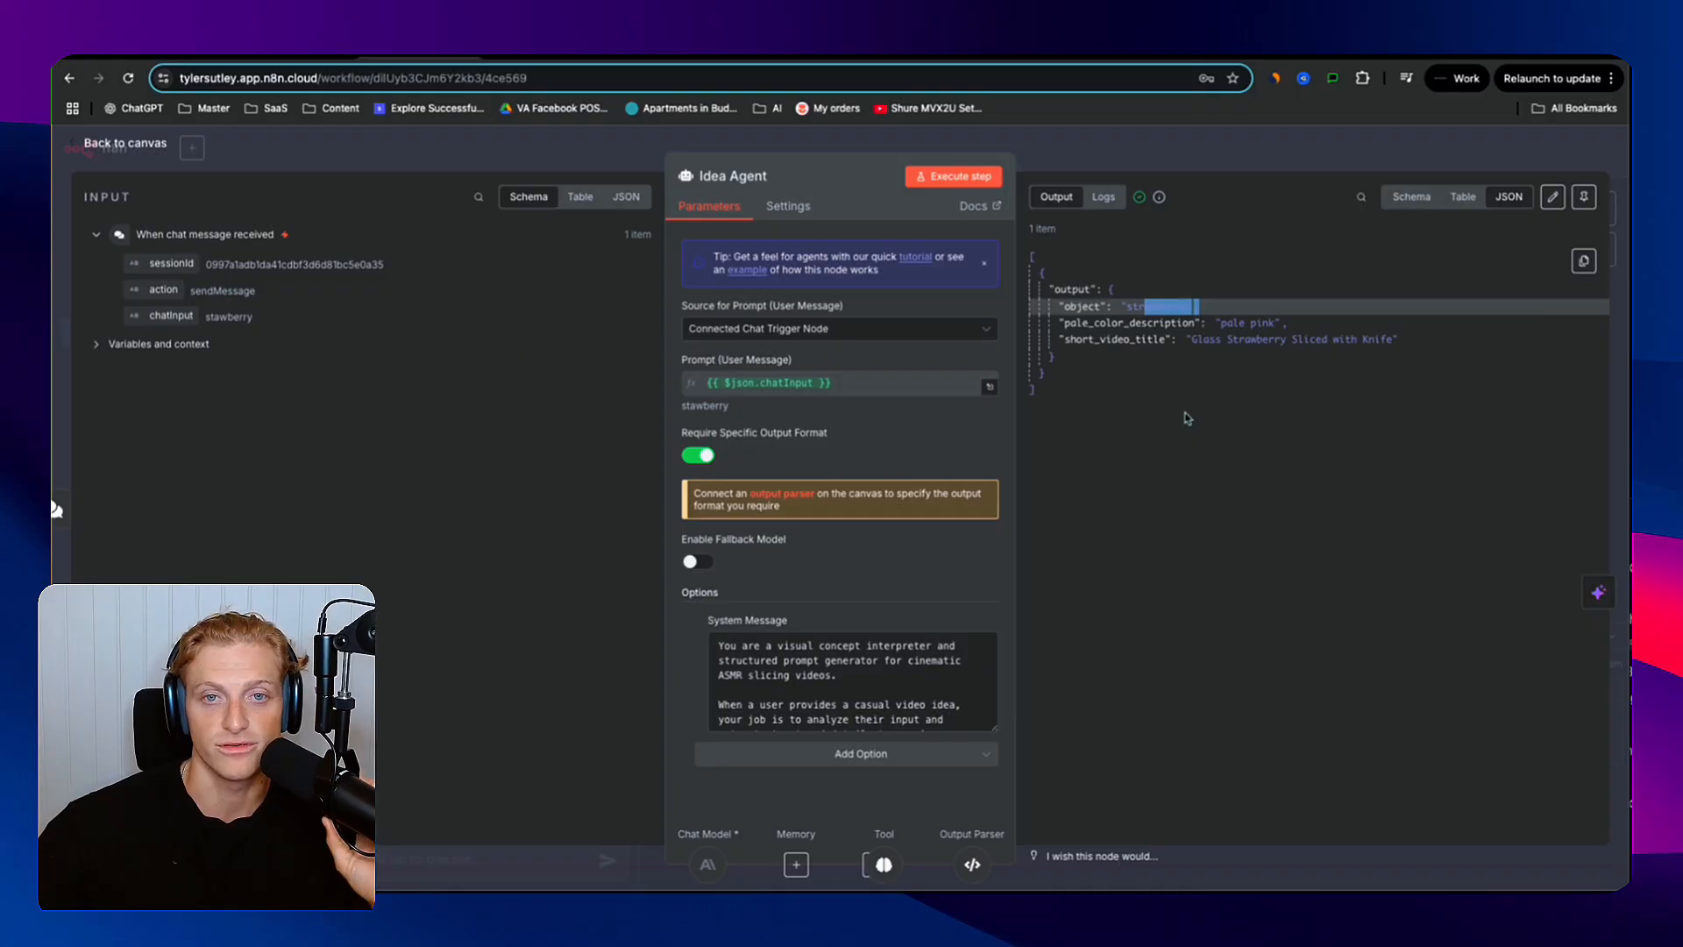
{"action": "left_click_drag", "start_coordinate": [1106, 329], "coordinate": [1303, 329]}
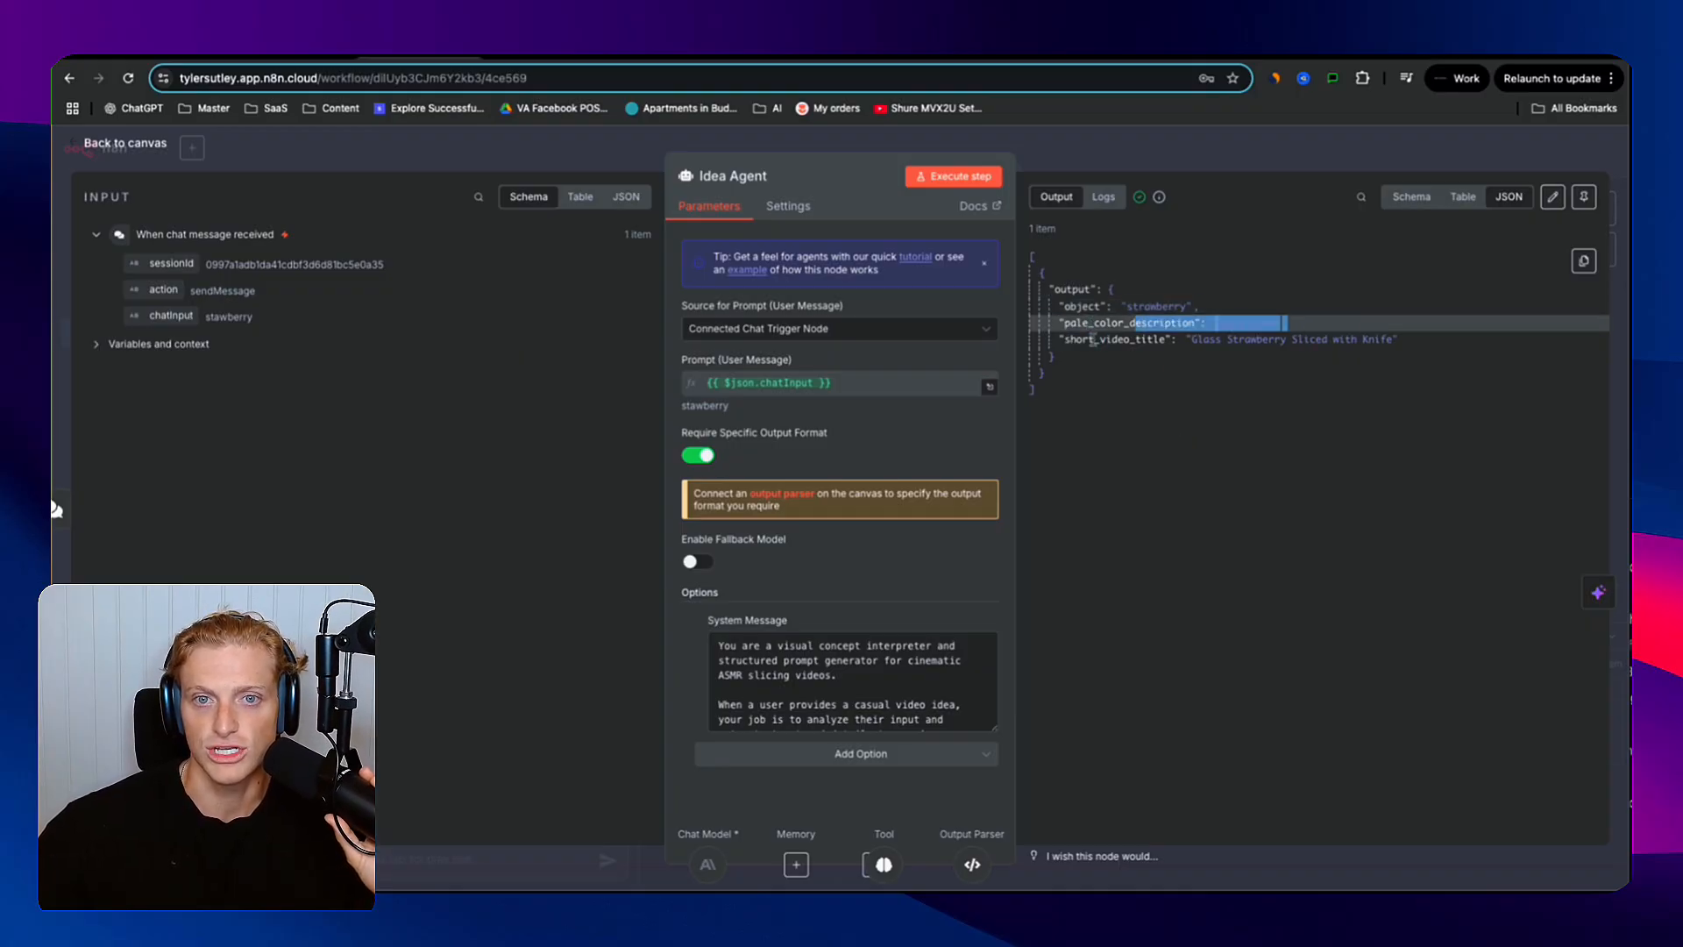
{"action": "left_click_drag", "start_coordinate": [1100, 340], "coordinate": [1206, 341]}
{"action": "left_click", "coordinate": [1247, 158]}
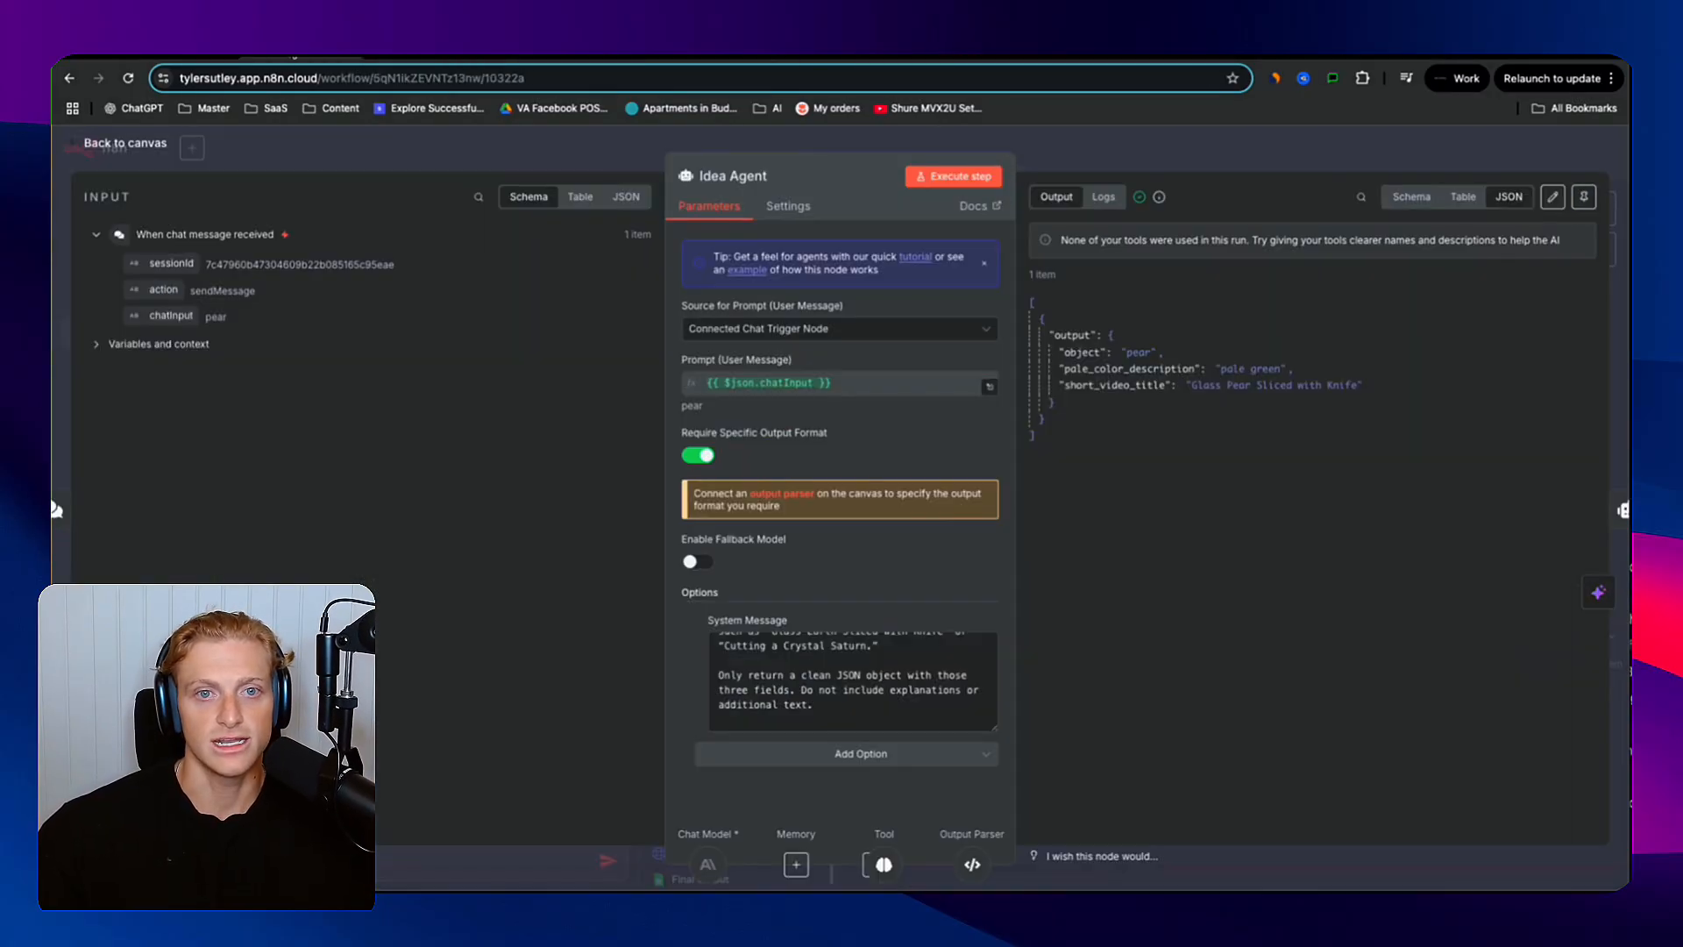
{"action": "key", "text": "Escape"}
{"action": "scroll", "coordinate": [991, 392], "scroll_direction": "up", "scroll_amount": 3}
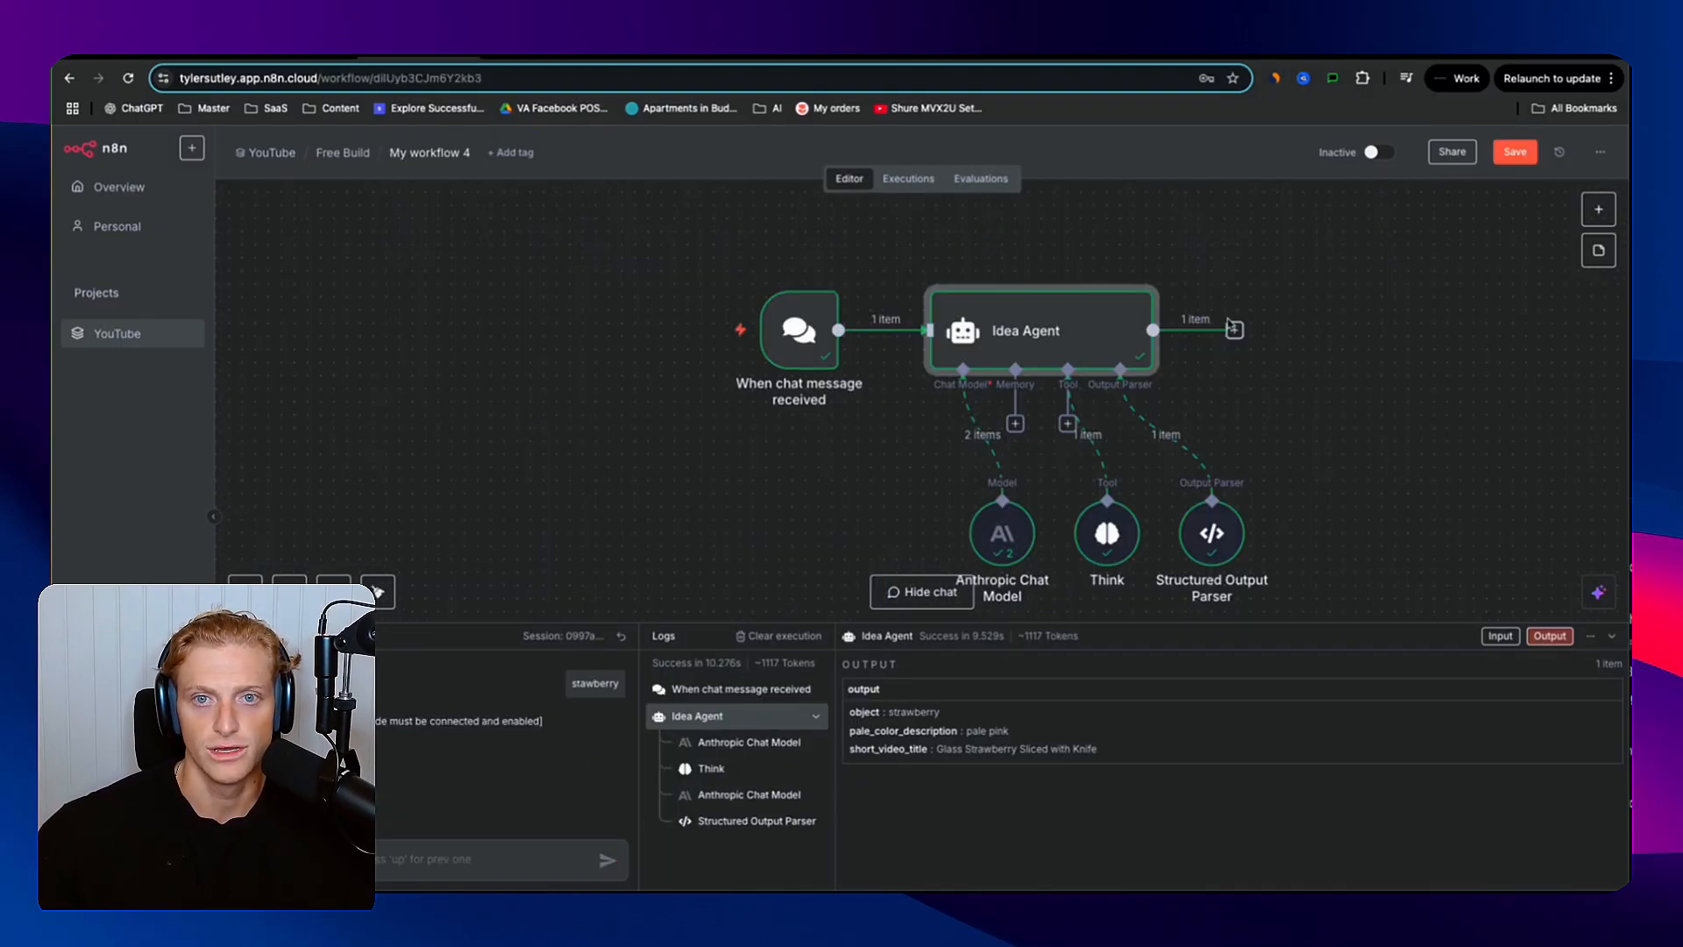
- Add an AI Agent node after the Idea Agent and set its prompt source to Define below
{"action": "left_click", "coordinate": [1234, 329]}
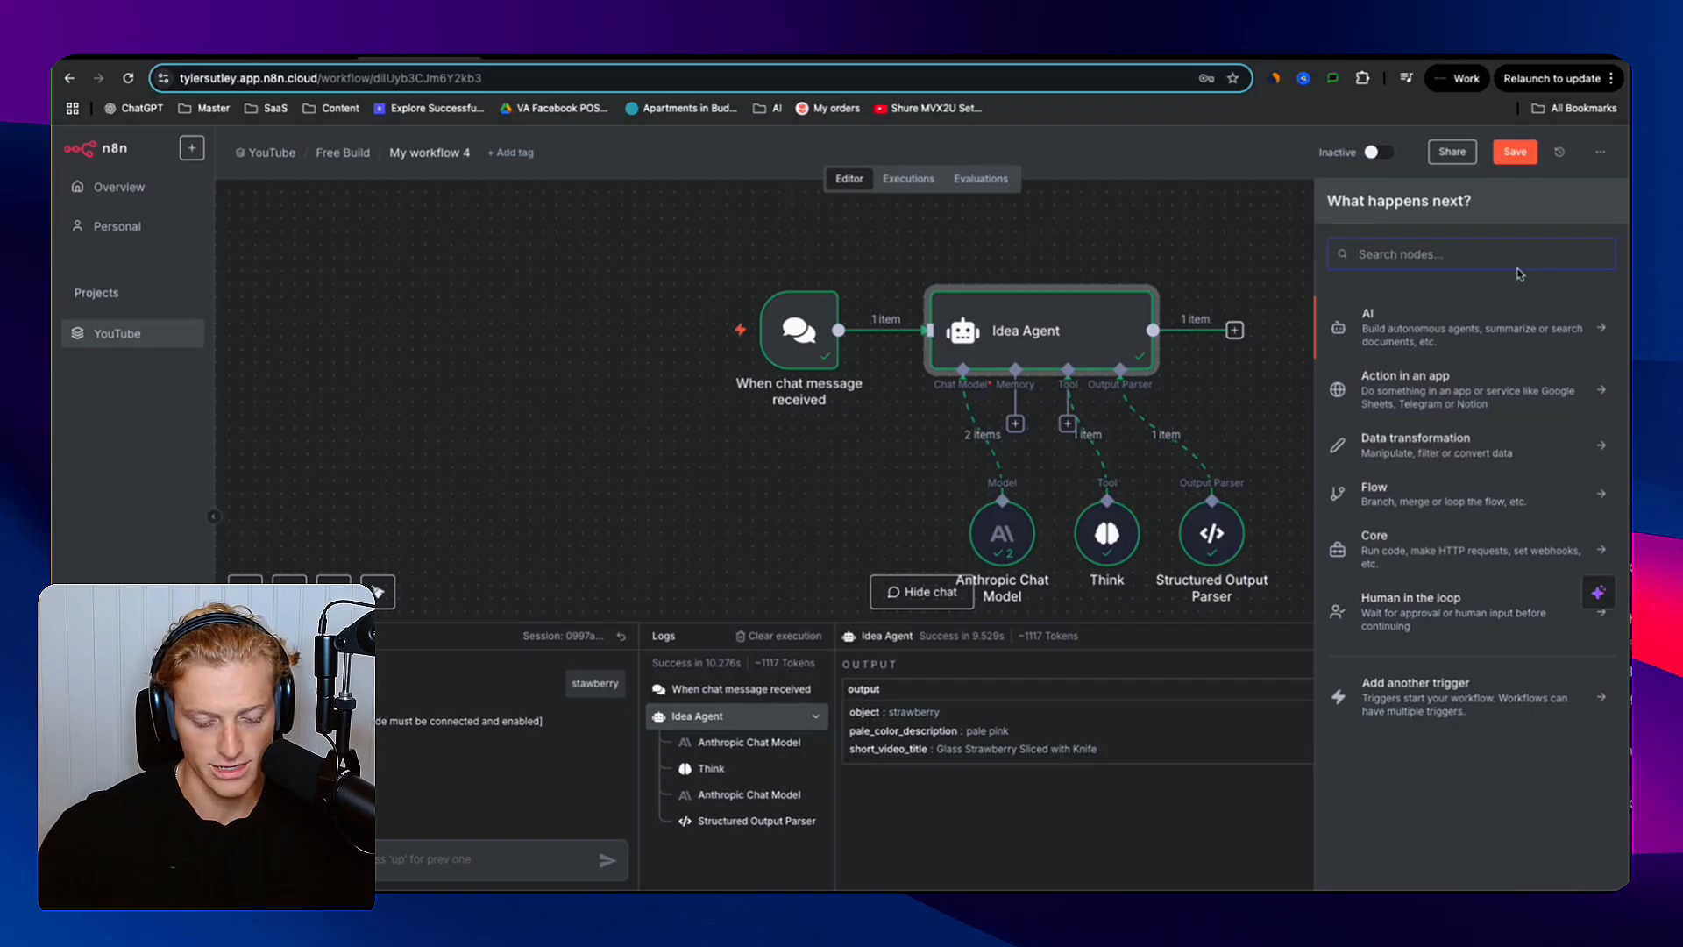
{"action": "type", "text": "ai ag"}
{"action": "left_click", "coordinate": [1401, 338]}
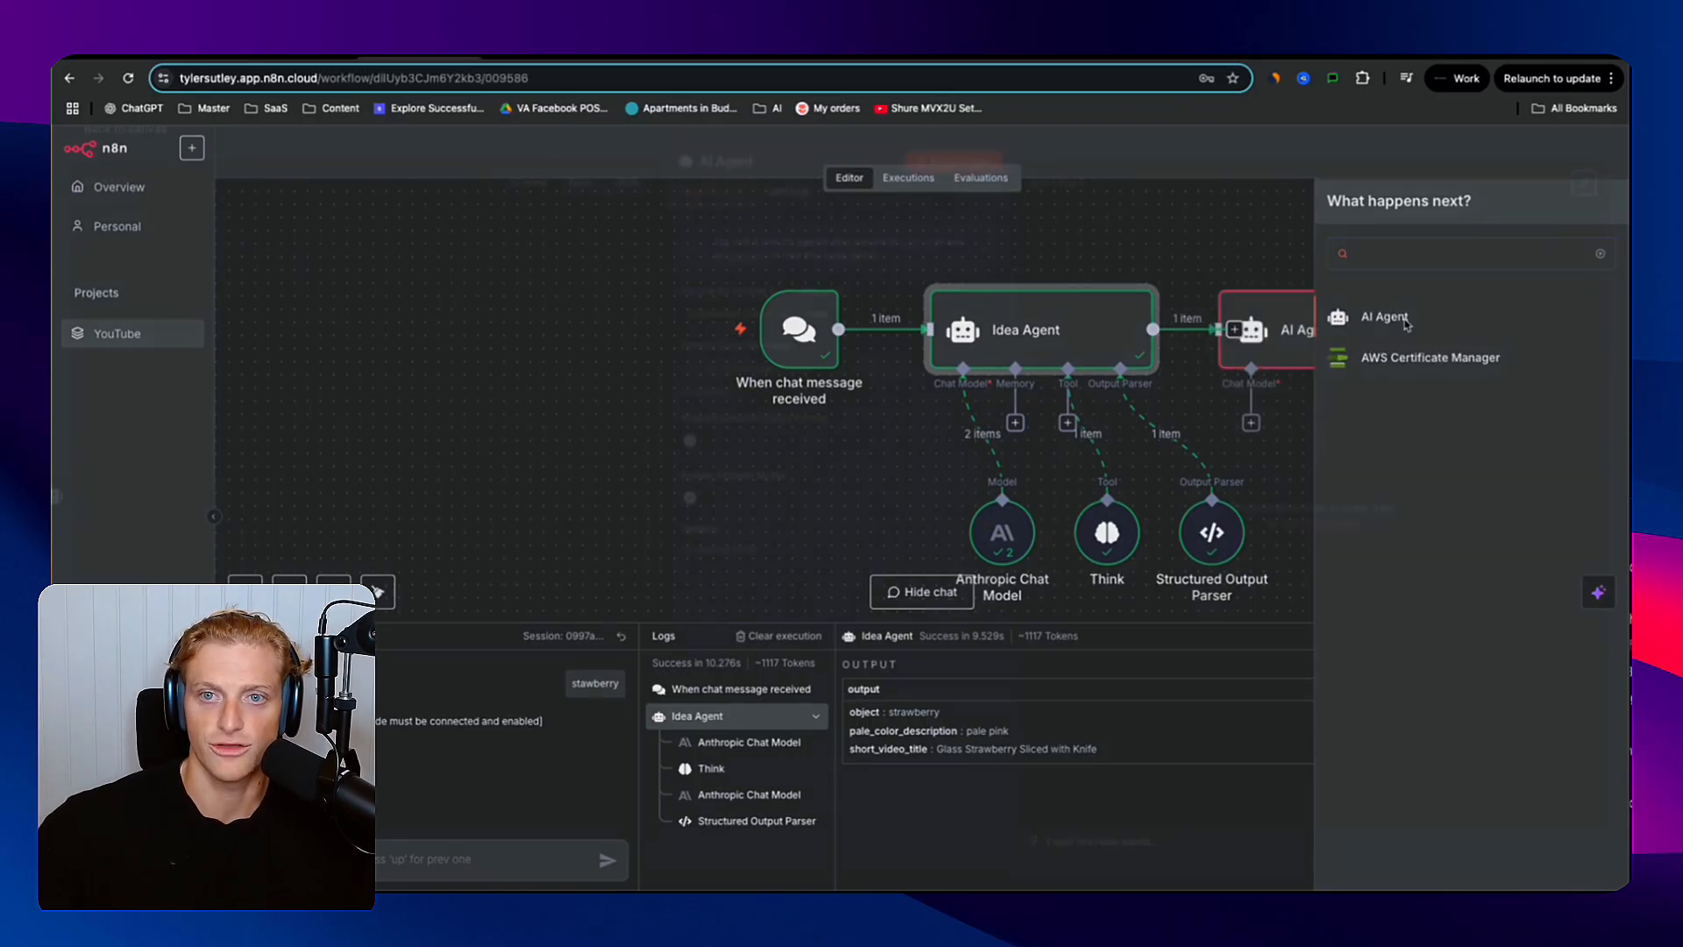
{"action": "left_click", "coordinate": [877, 329]}
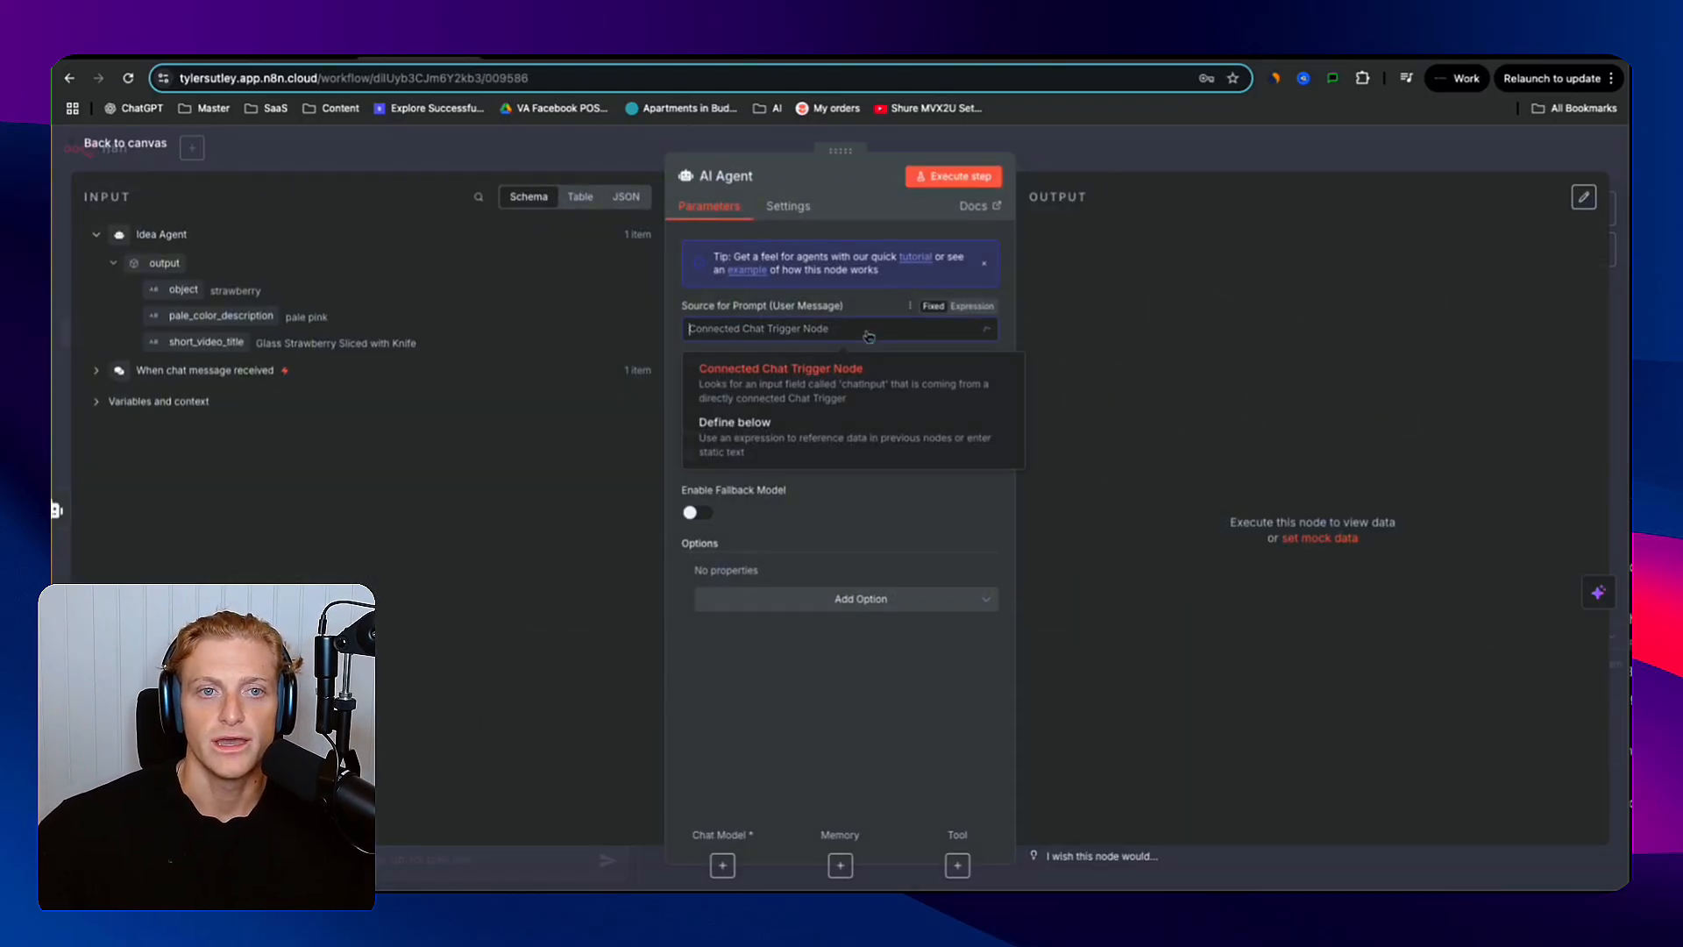
{"action": "left_click", "coordinate": [802, 439]}
- Copy the Scene Creation Prompt (User Message) from the Notion page and return to the AI Agent settings in n8n
{"action": "left_click", "coordinate": [538, 59]}
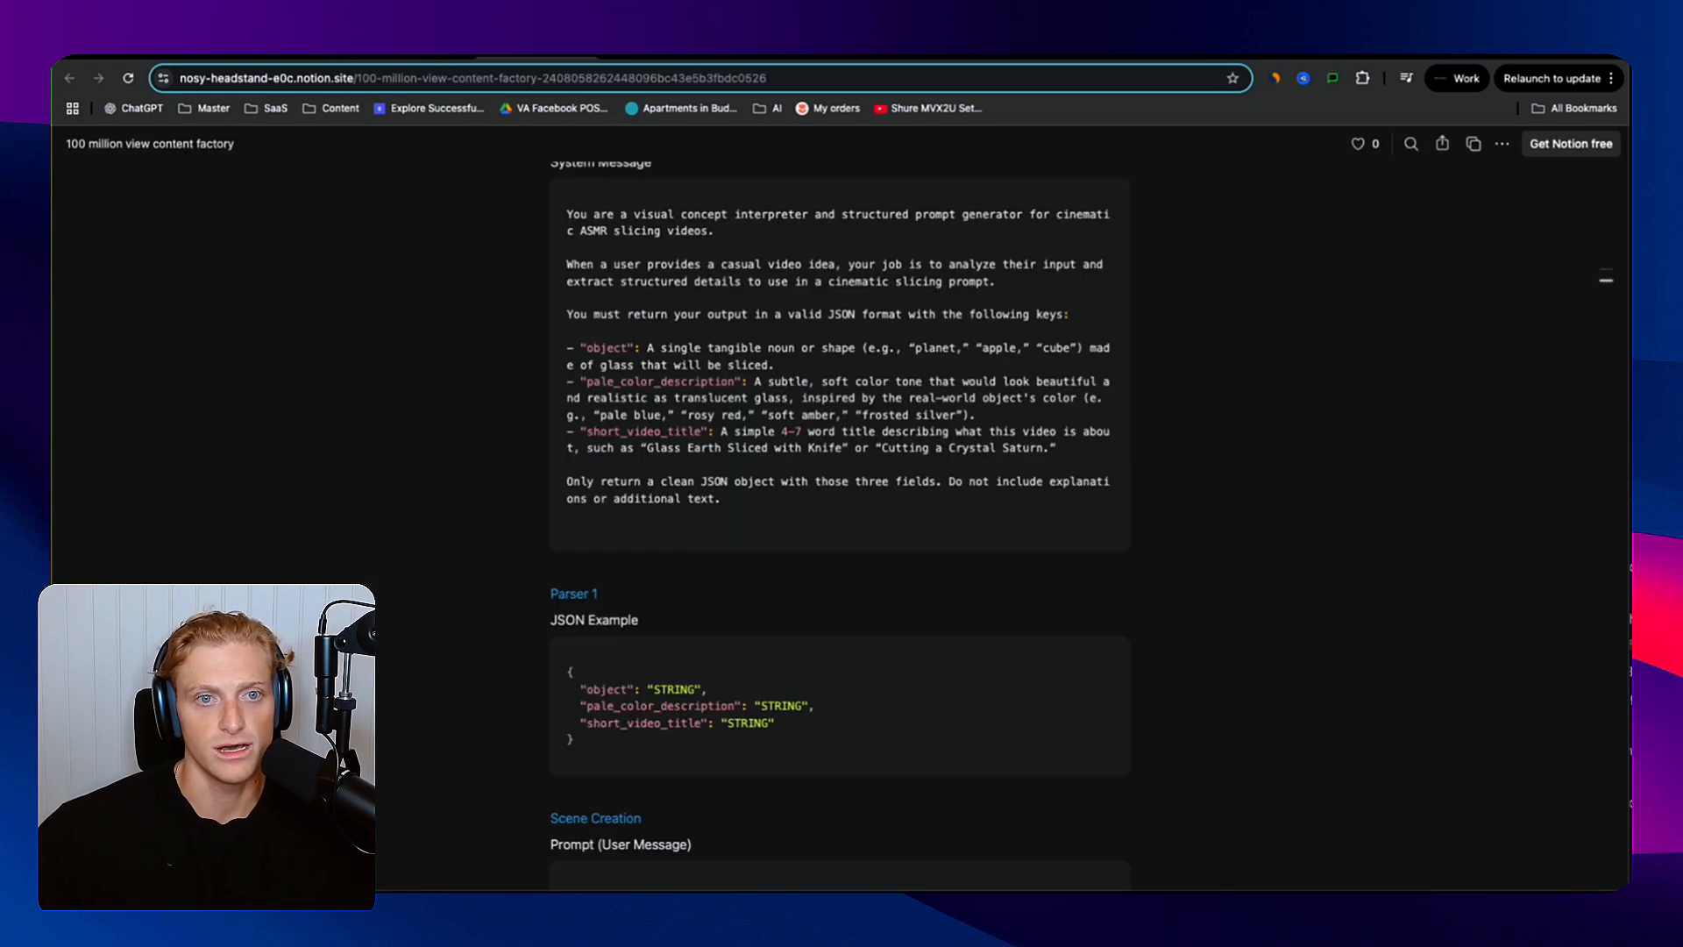
{"action": "scroll", "coordinate": [664, 420], "scroll_direction": "down", "scroll_amount": 6}
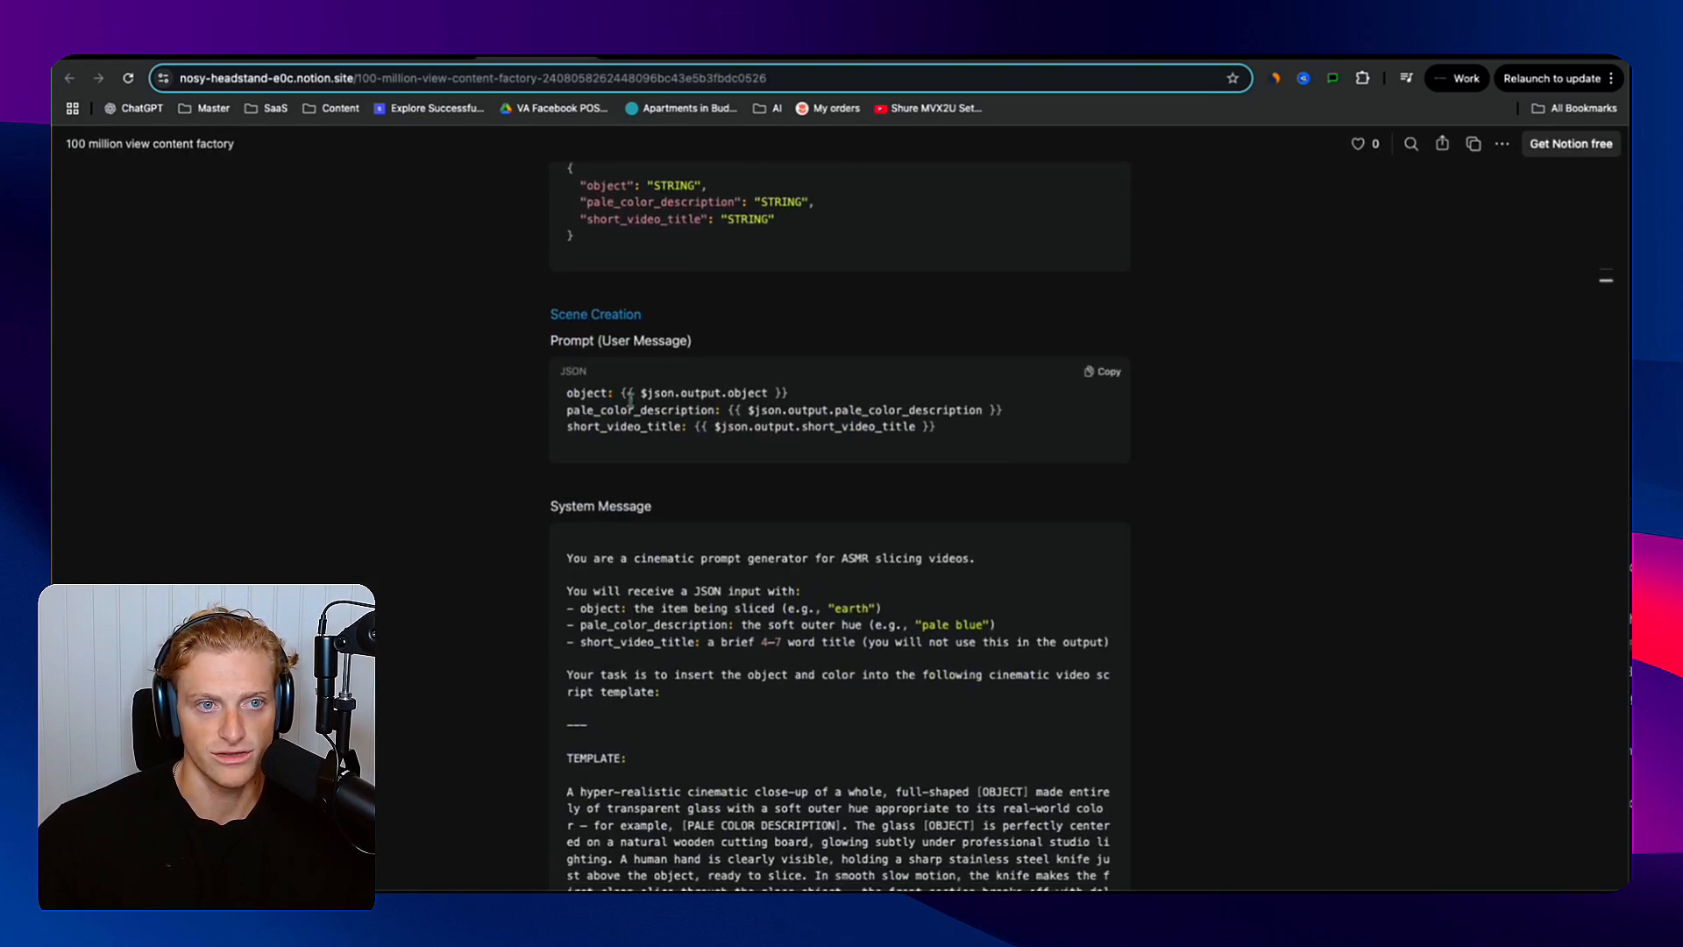
{"action": "left_click_drag", "start_coordinate": [561, 340], "coordinate": [630, 342]}
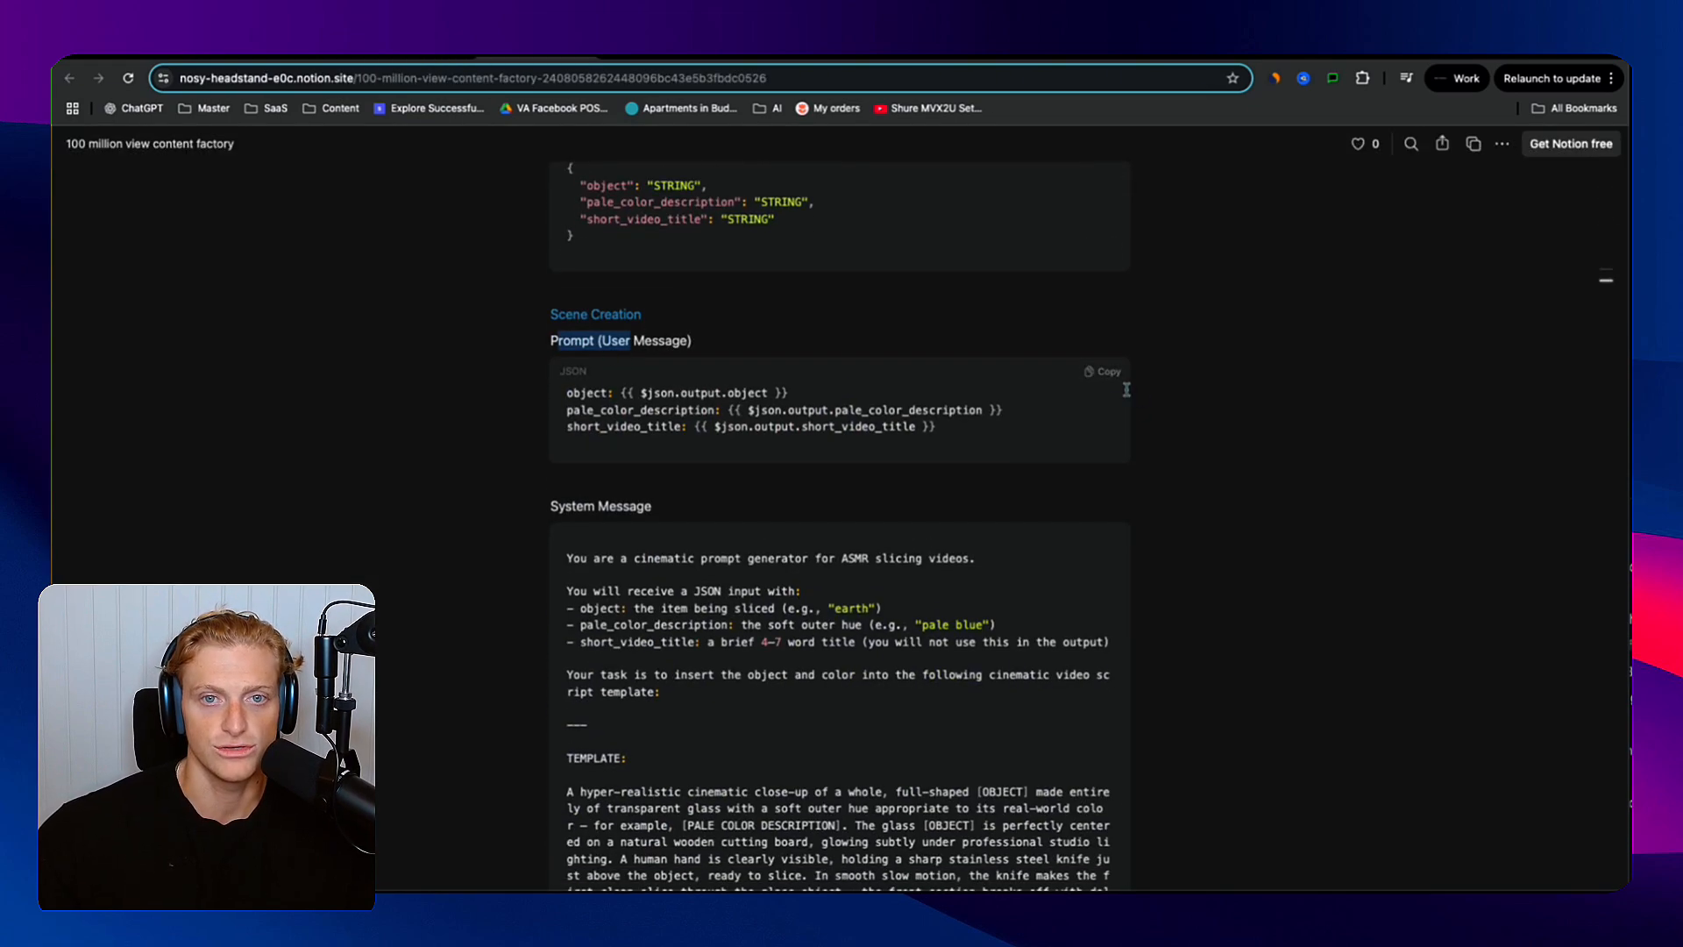
{"action": "left_click", "coordinate": [1103, 372]}
{"action": "left_click", "coordinate": [421, 60]}
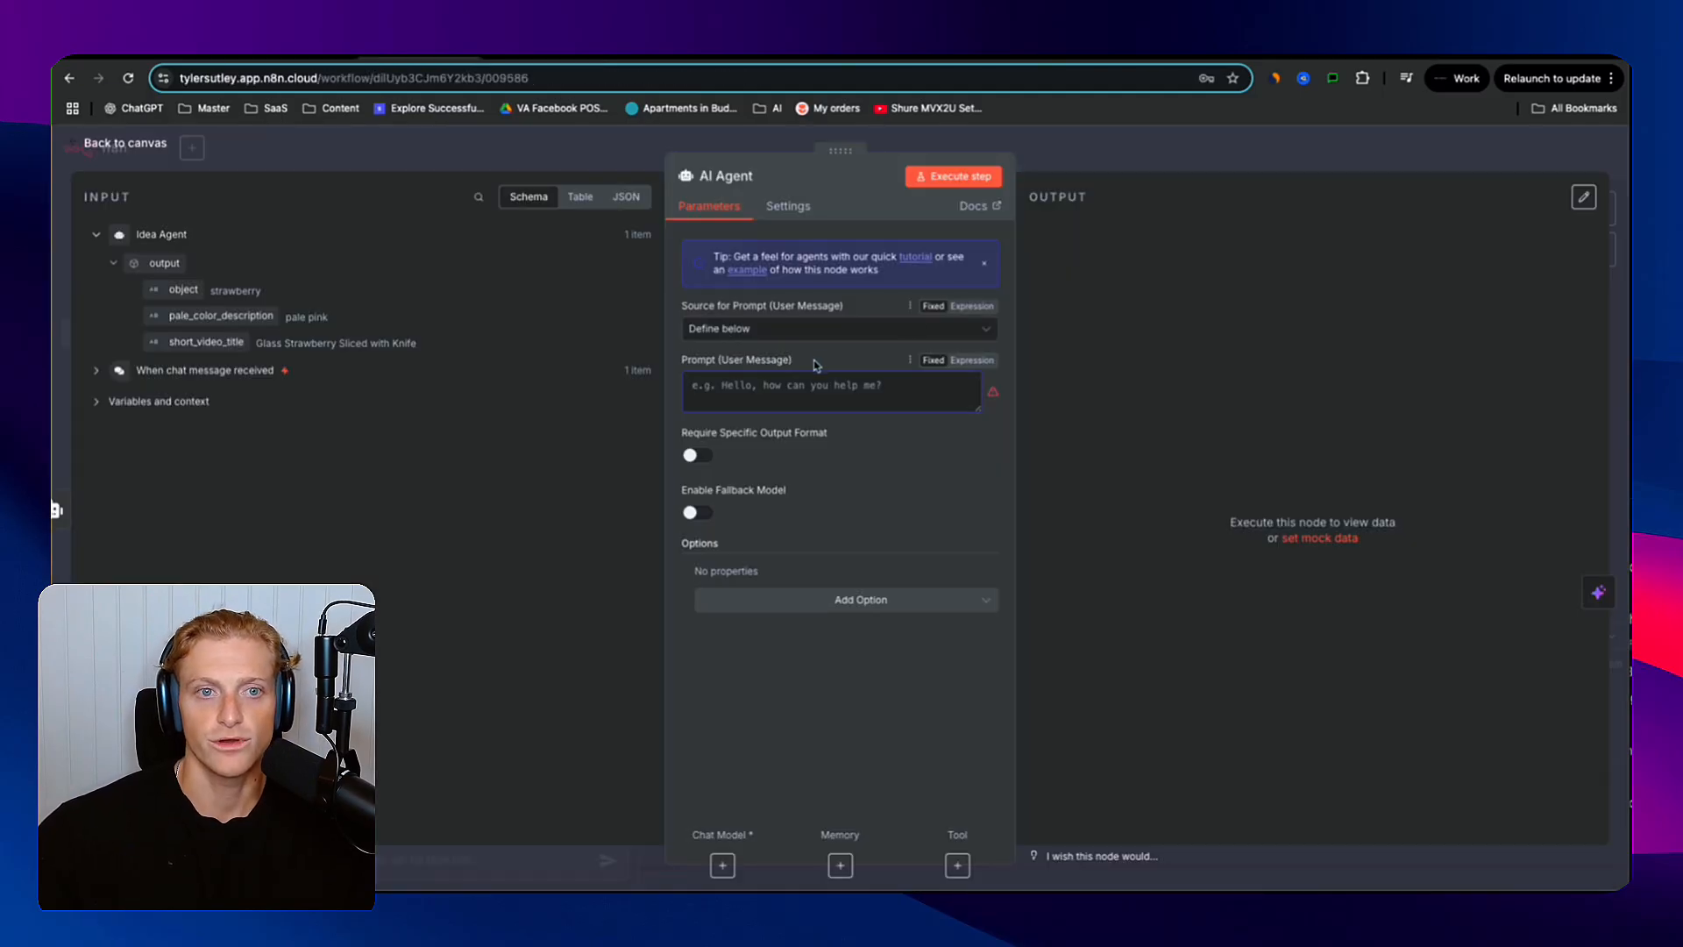
- Switch the AI Agent's prompt source to Connected Chat Trigger Node, set it back to Define below, and return to the canvas
{"action": "left_click", "coordinate": [788, 330]}
{"action": "left_click", "coordinate": [767, 373]}
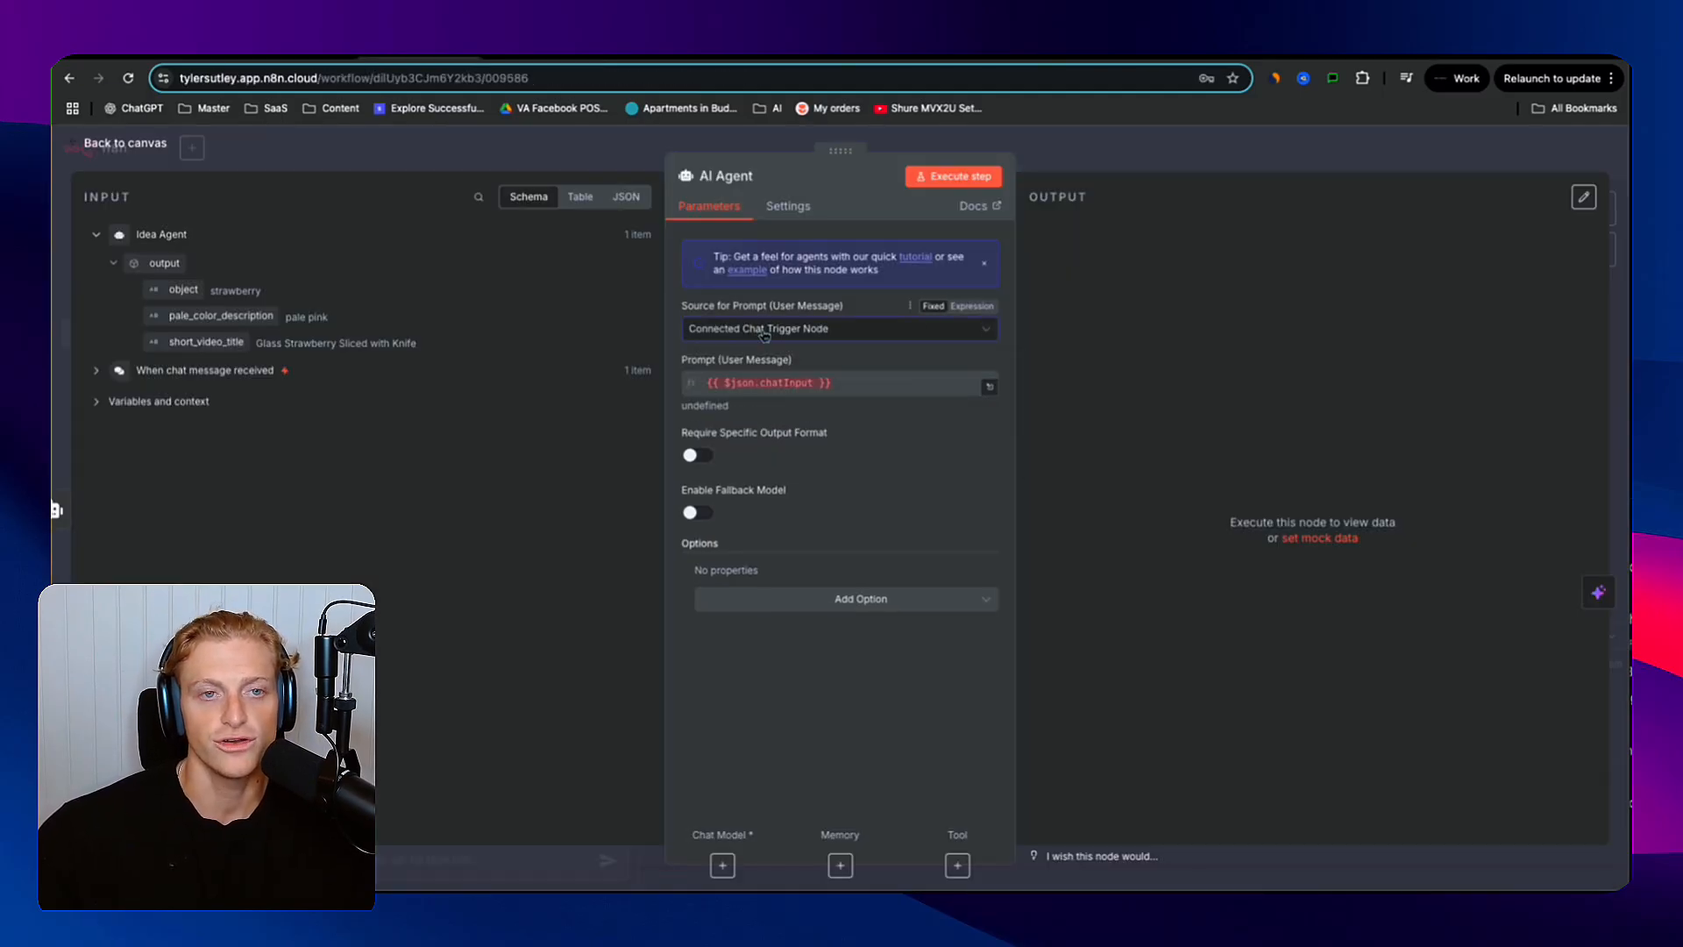
{"action": "left_click", "coordinate": [765, 333]}
{"action": "left_click", "coordinate": [712, 425]}
{"action": "left_click", "coordinate": [1157, 158]}
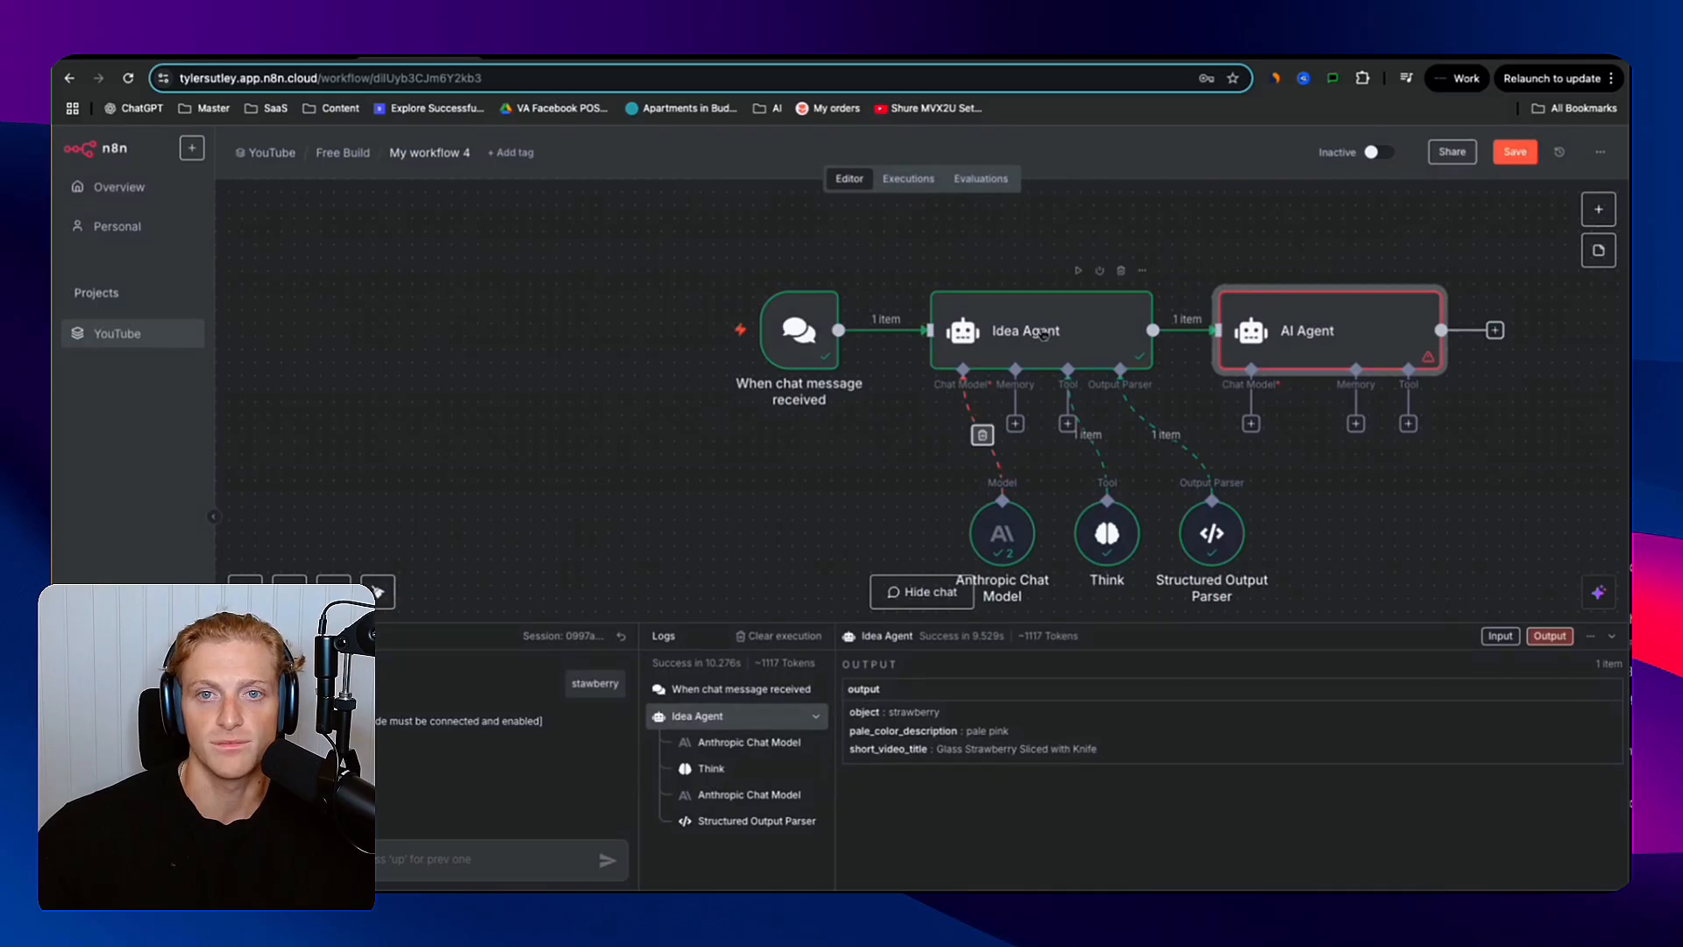
- Move the AI Agent node farther from the Idea Agent and paste the copied Scene Creation expressions into its Prompt (User Message)
{"action": "left_click_drag", "start_coordinate": [1320, 337], "coordinate": [1451, 338]}
{"action": "scroll", "coordinate": [1368, 340], "scroll_direction": "right", "scroll_amount": 3}
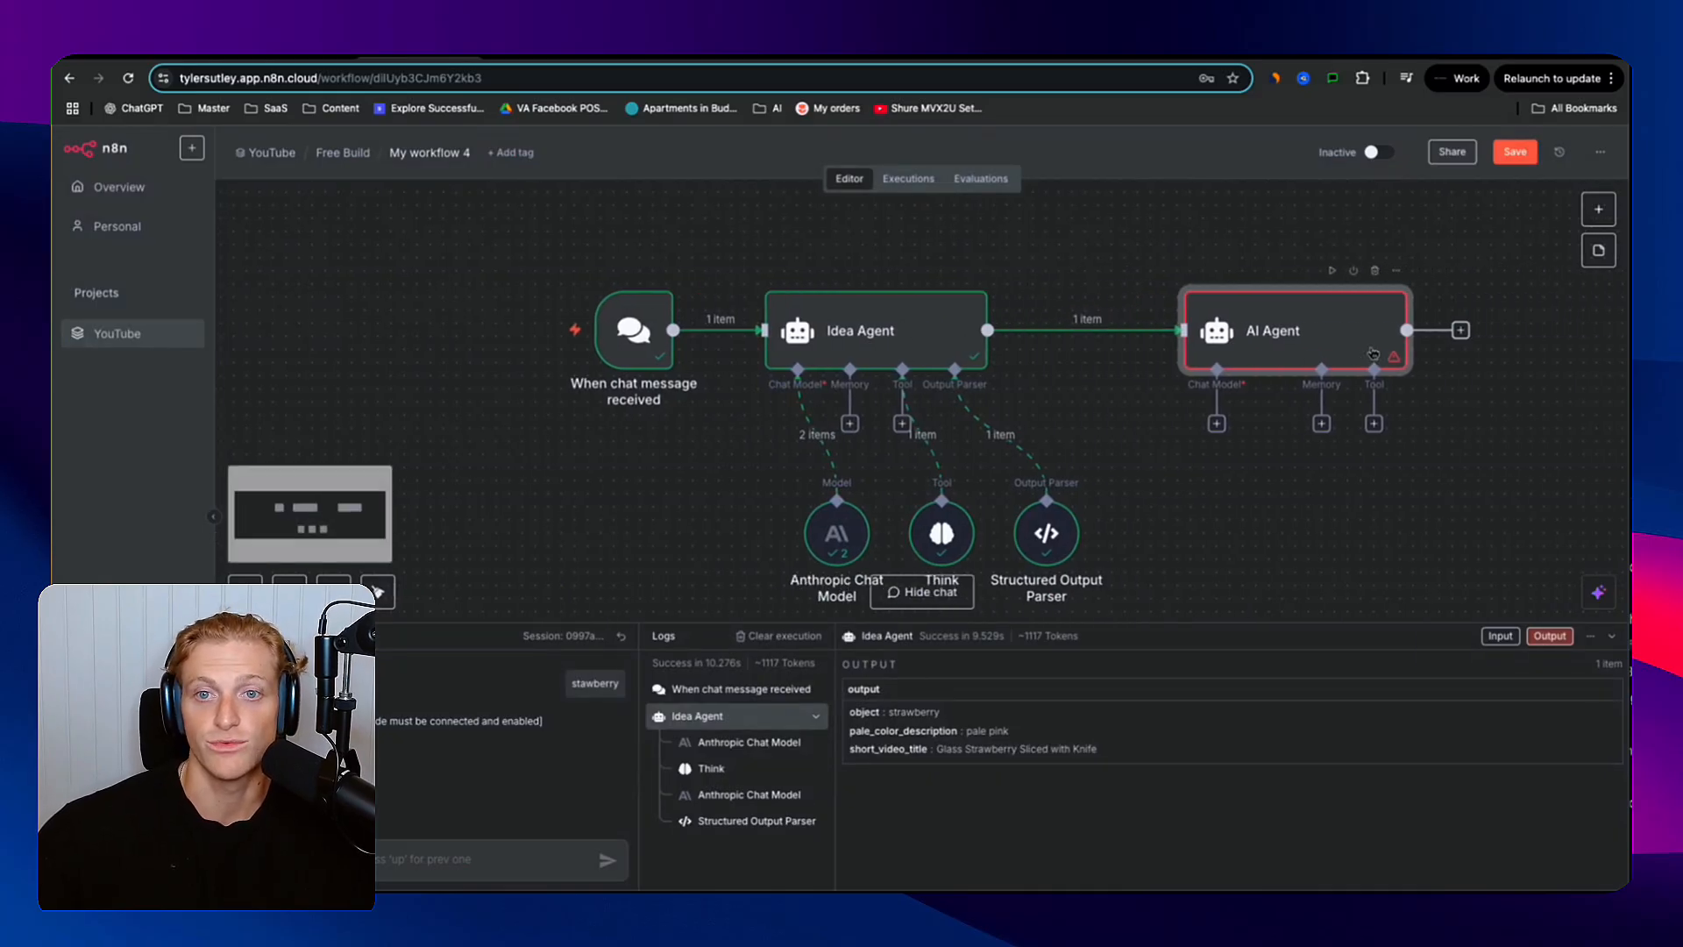
{"action": "double_click", "coordinate": [1279, 339]}
{"action": "left_click", "coordinate": [835, 399]}
{"action": "key", "text": "ctrl+v"}
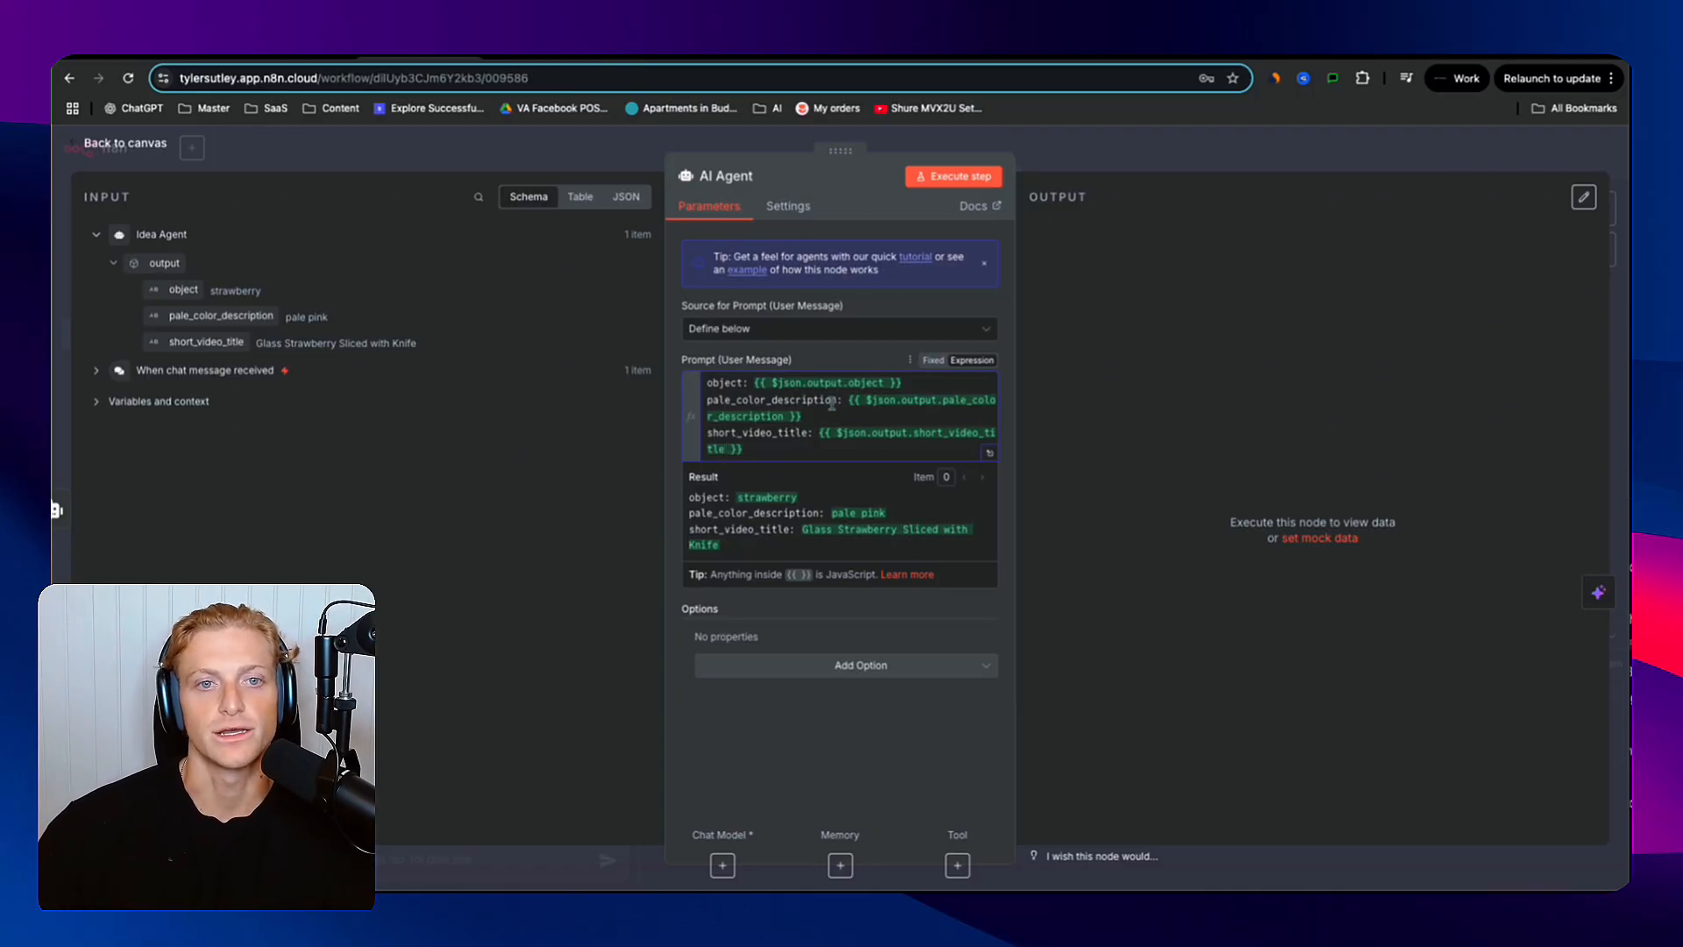
{"action": "left_click_drag", "start_coordinate": [747, 383], "coordinate": [908, 385]}
{"action": "left_click", "coordinate": [959, 382]}
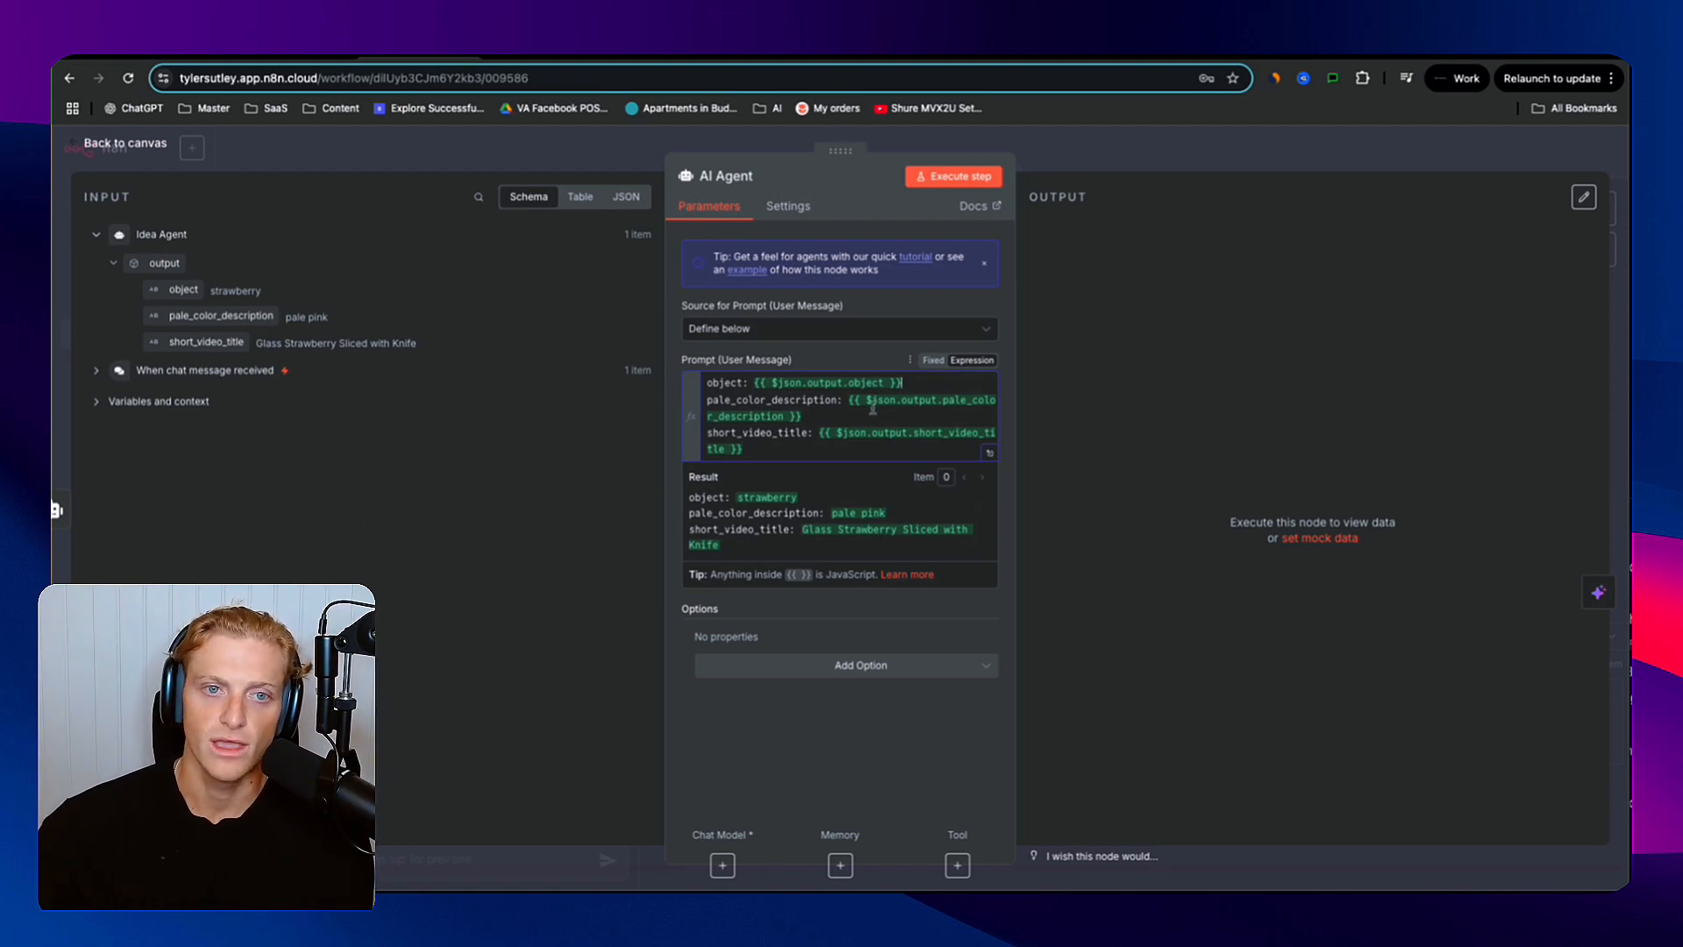
{"action": "left_click", "coordinate": [970, 366]}
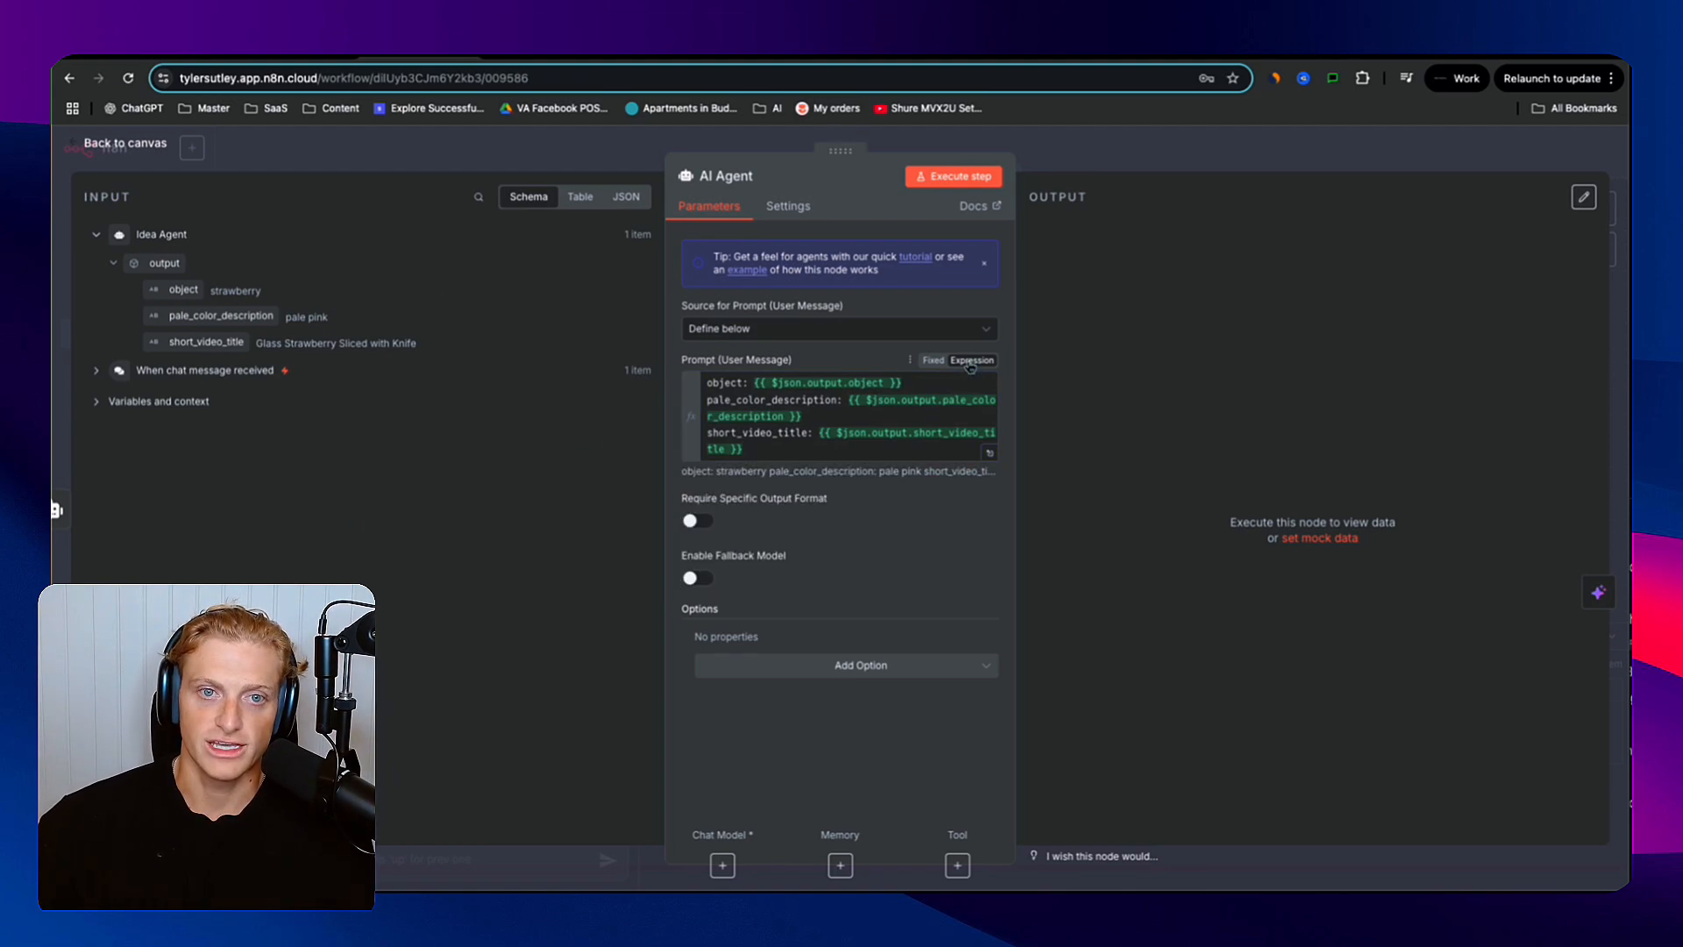
{"action": "left_click", "coordinate": [867, 421]}
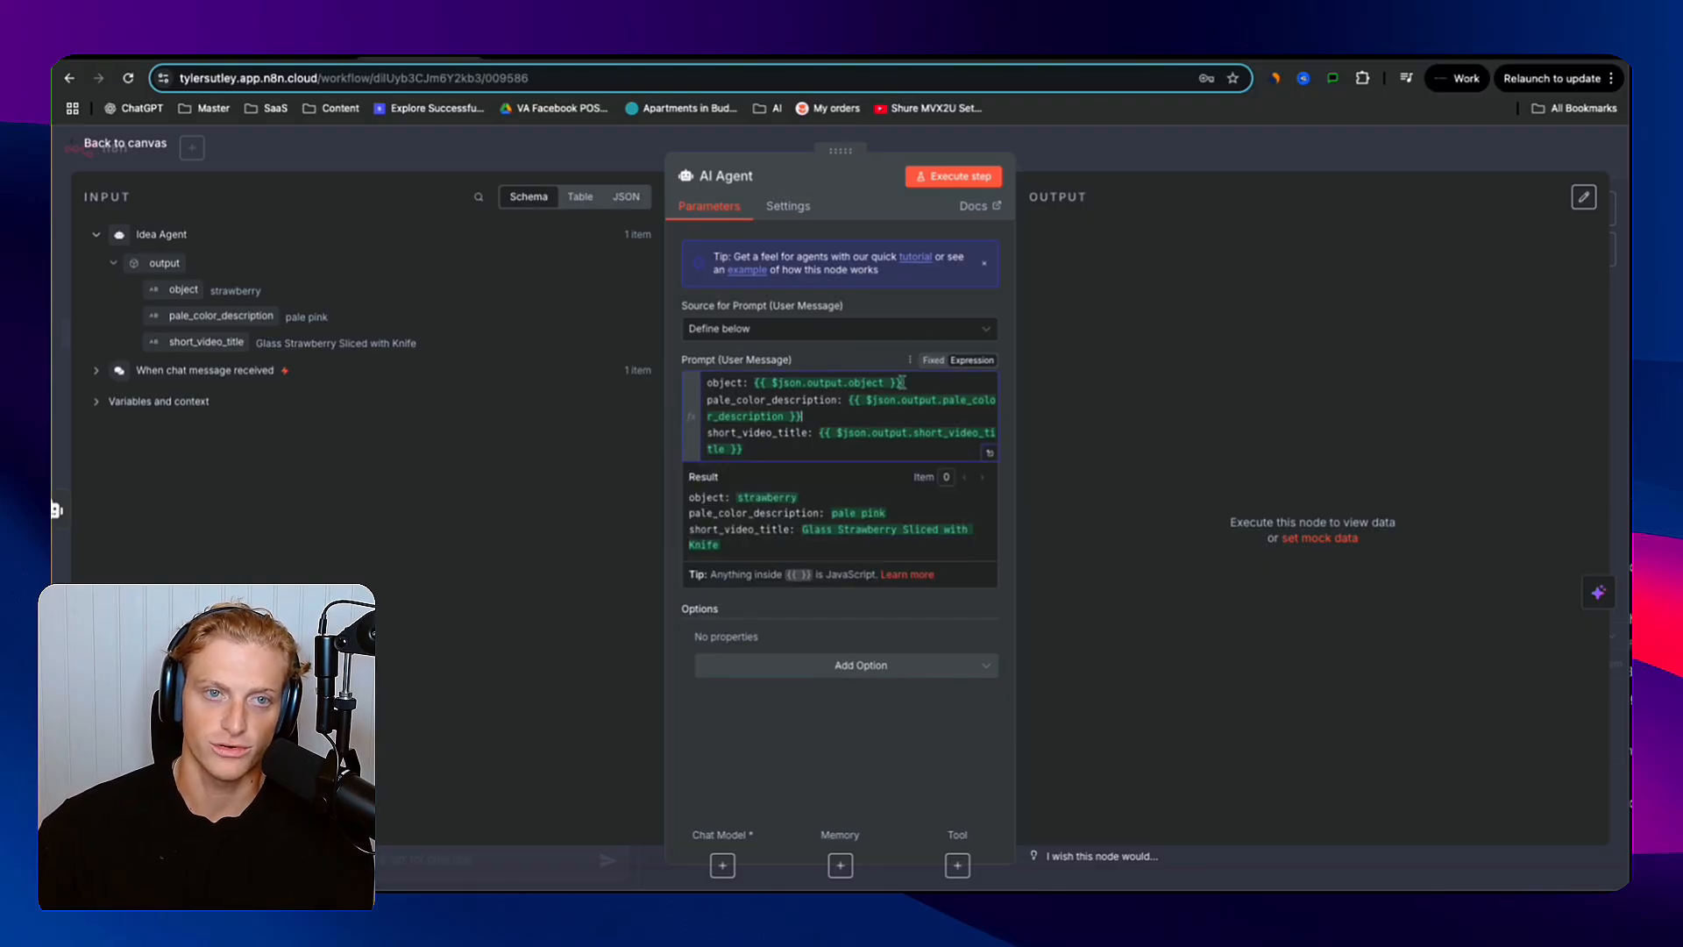
- Turn on Require Specific Output Format for the AI Agent and add the System Message option
{"action": "left_click", "coordinate": [1175, 387]}
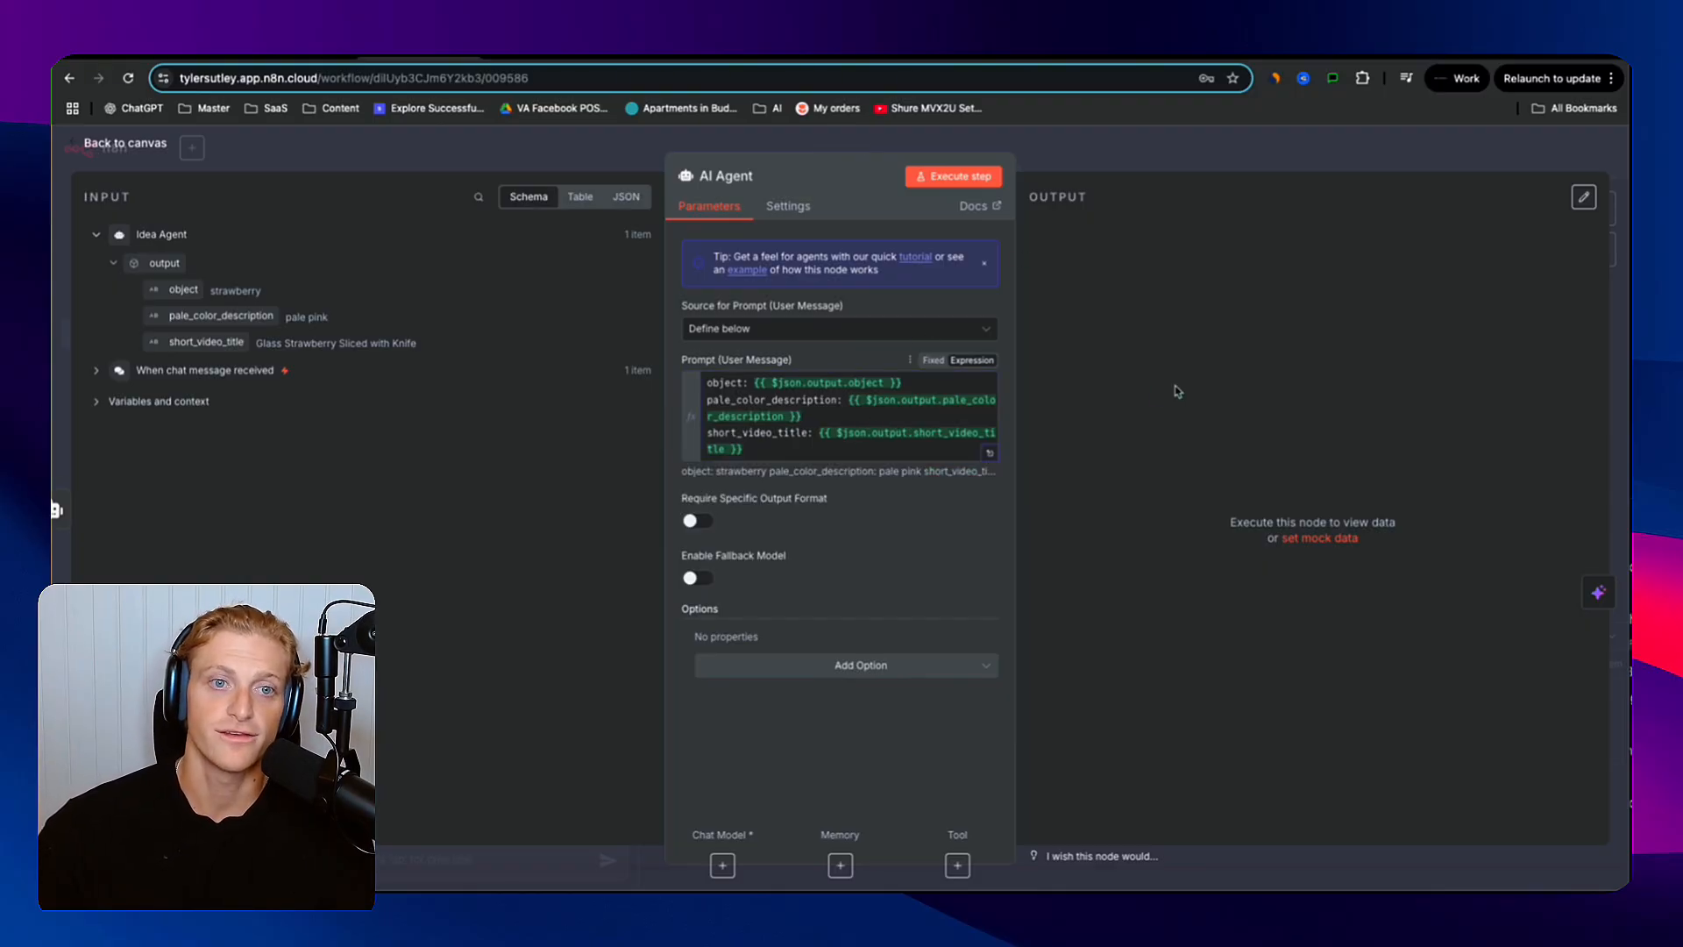
{"action": "left_click", "coordinate": [698, 523]}
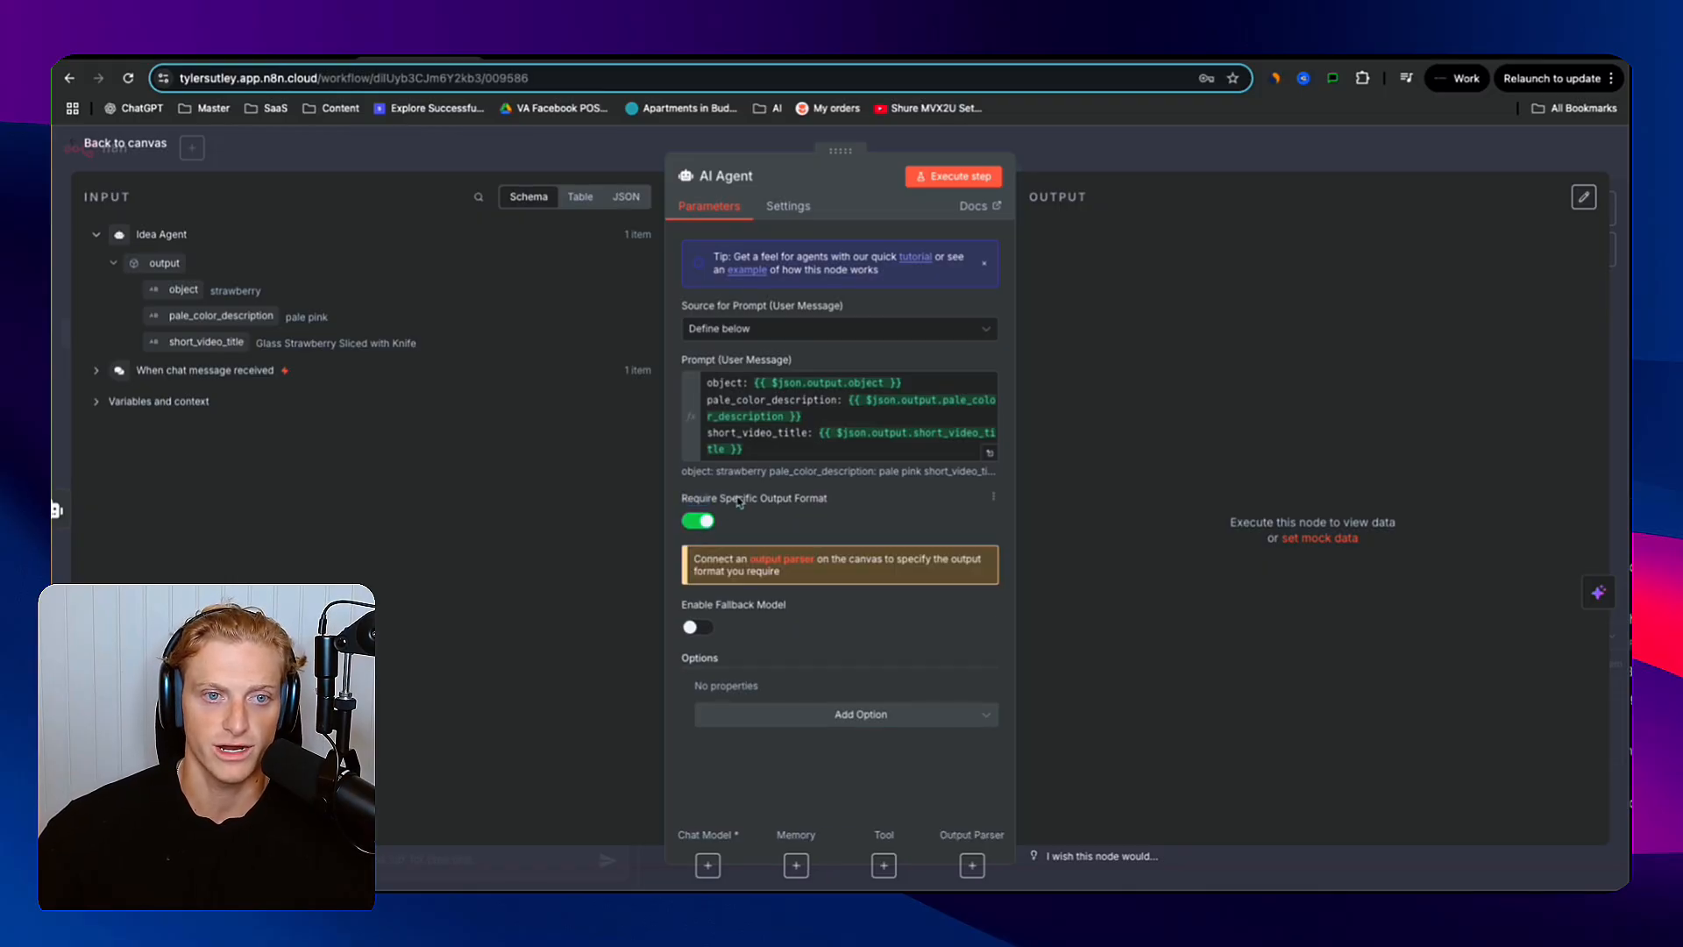
{"action": "left_click_drag", "start_coordinate": [739, 502], "coordinate": [681, 500]}
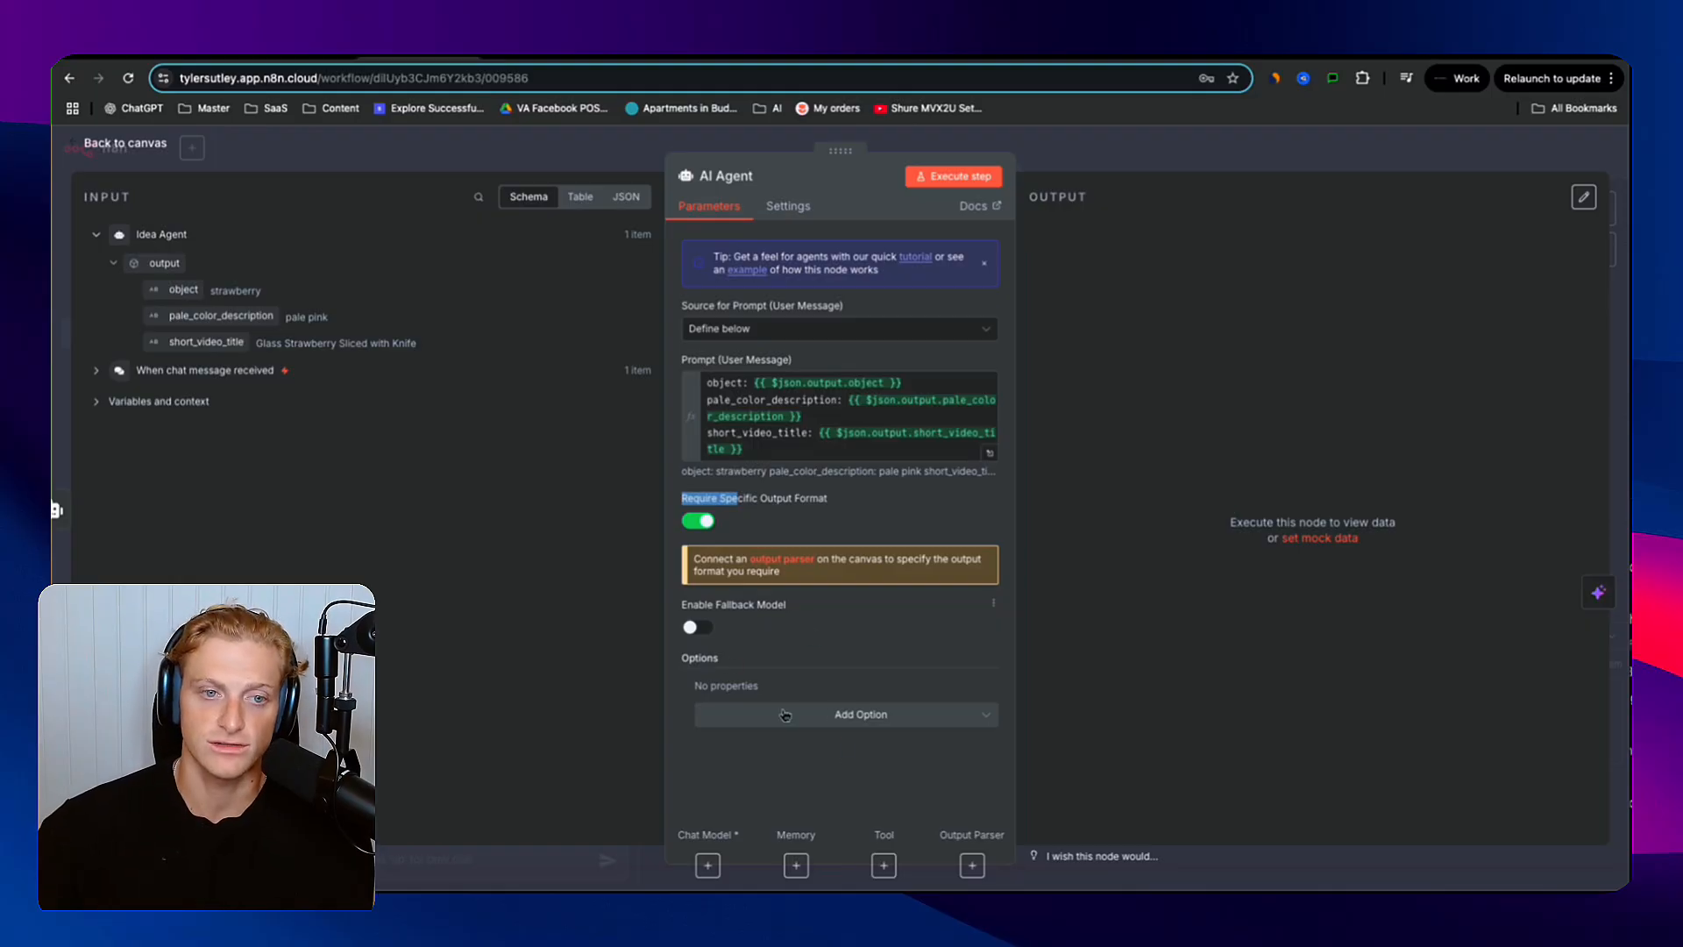
{"action": "left_click", "coordinate": [784, 715]}
{"action": "left_click", "coordinate": [803, 562]}
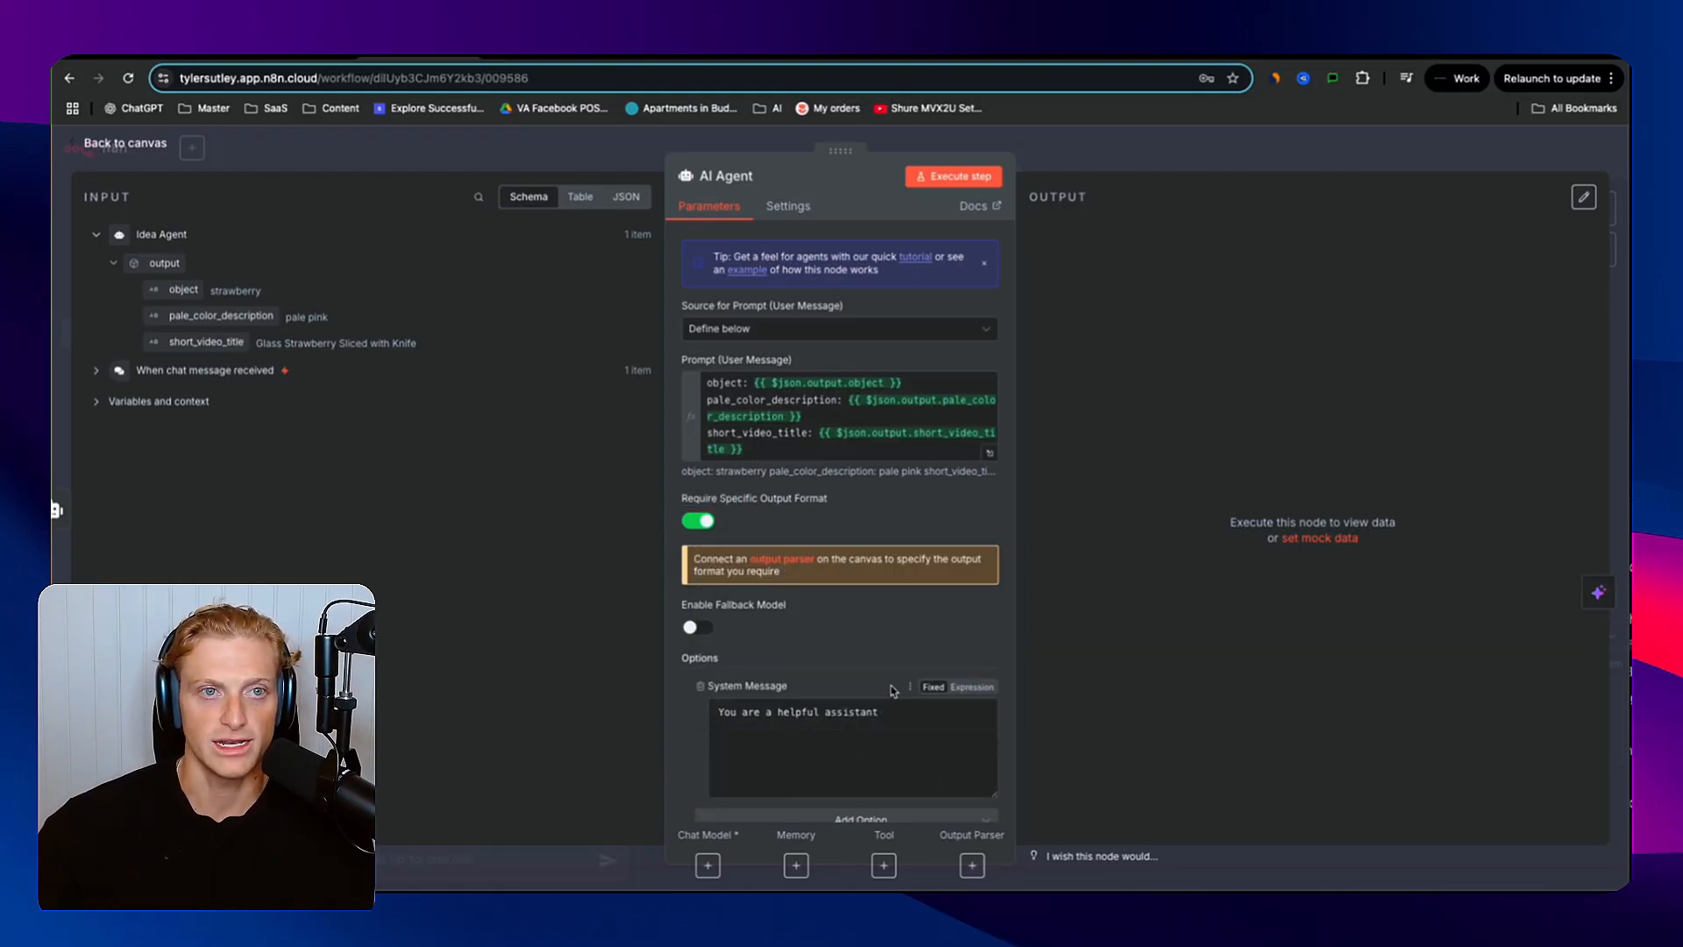
- Rename the AI Agent node as Scene Creation, using the heading copied from the Notion page
{"action": "left_click", "coordinate": [533, 60]}
{"action": "triple_click", "coordinate": [617, 314]}
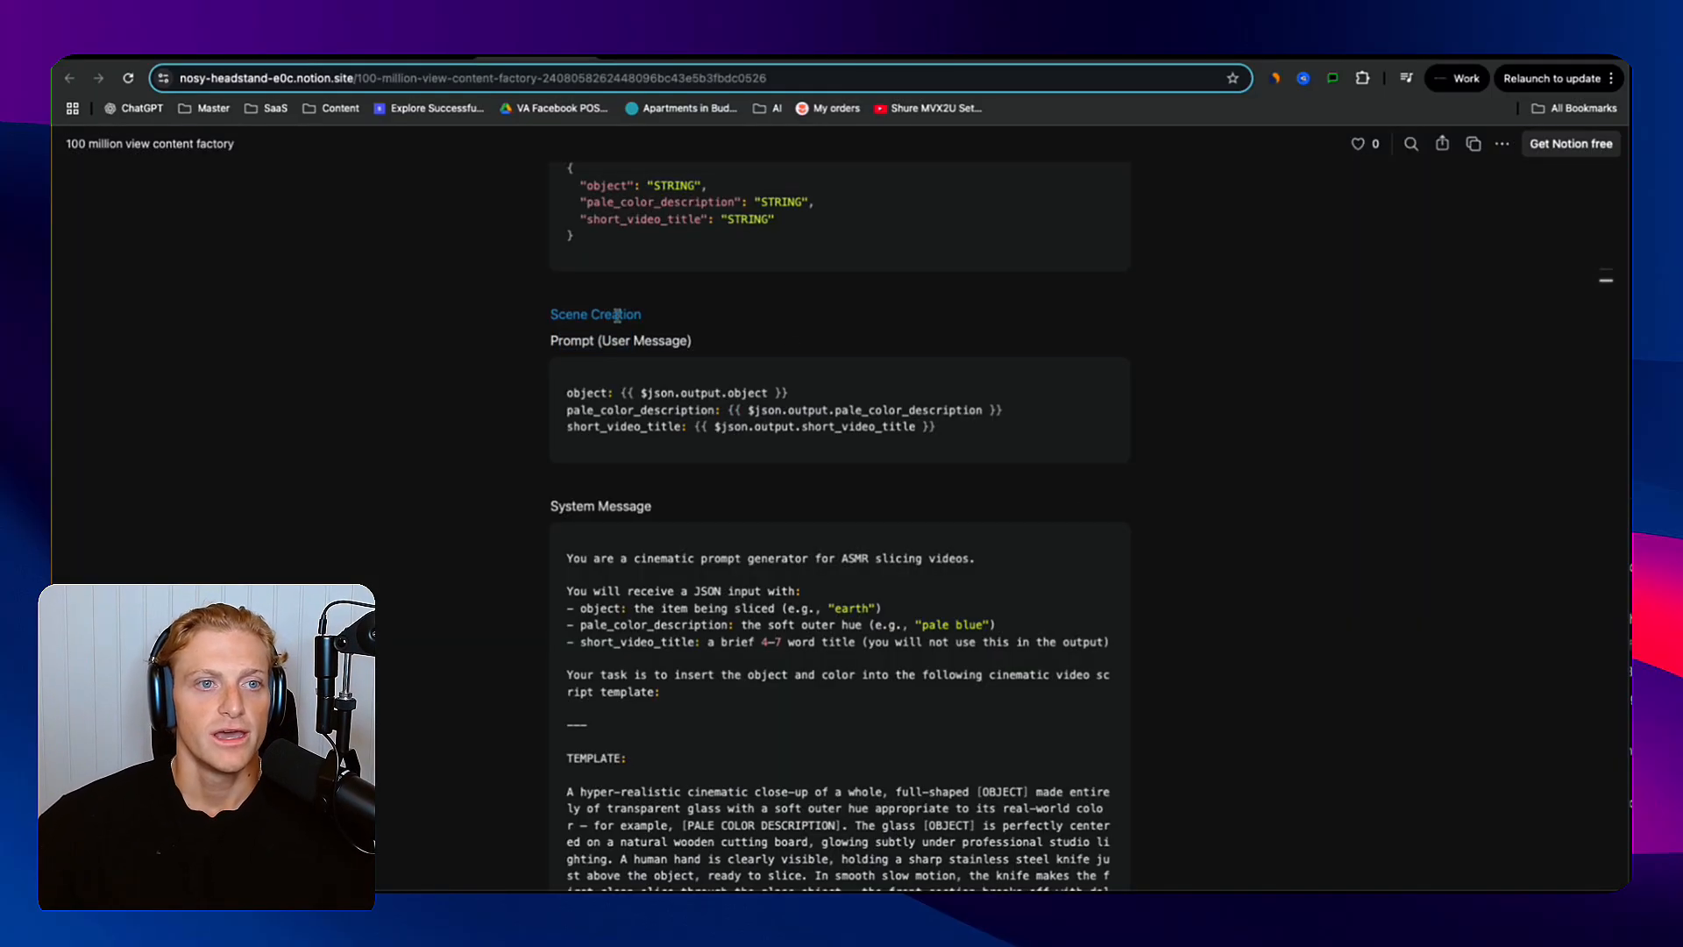
{"action": "left_click", "coordinate": [429, 59]}
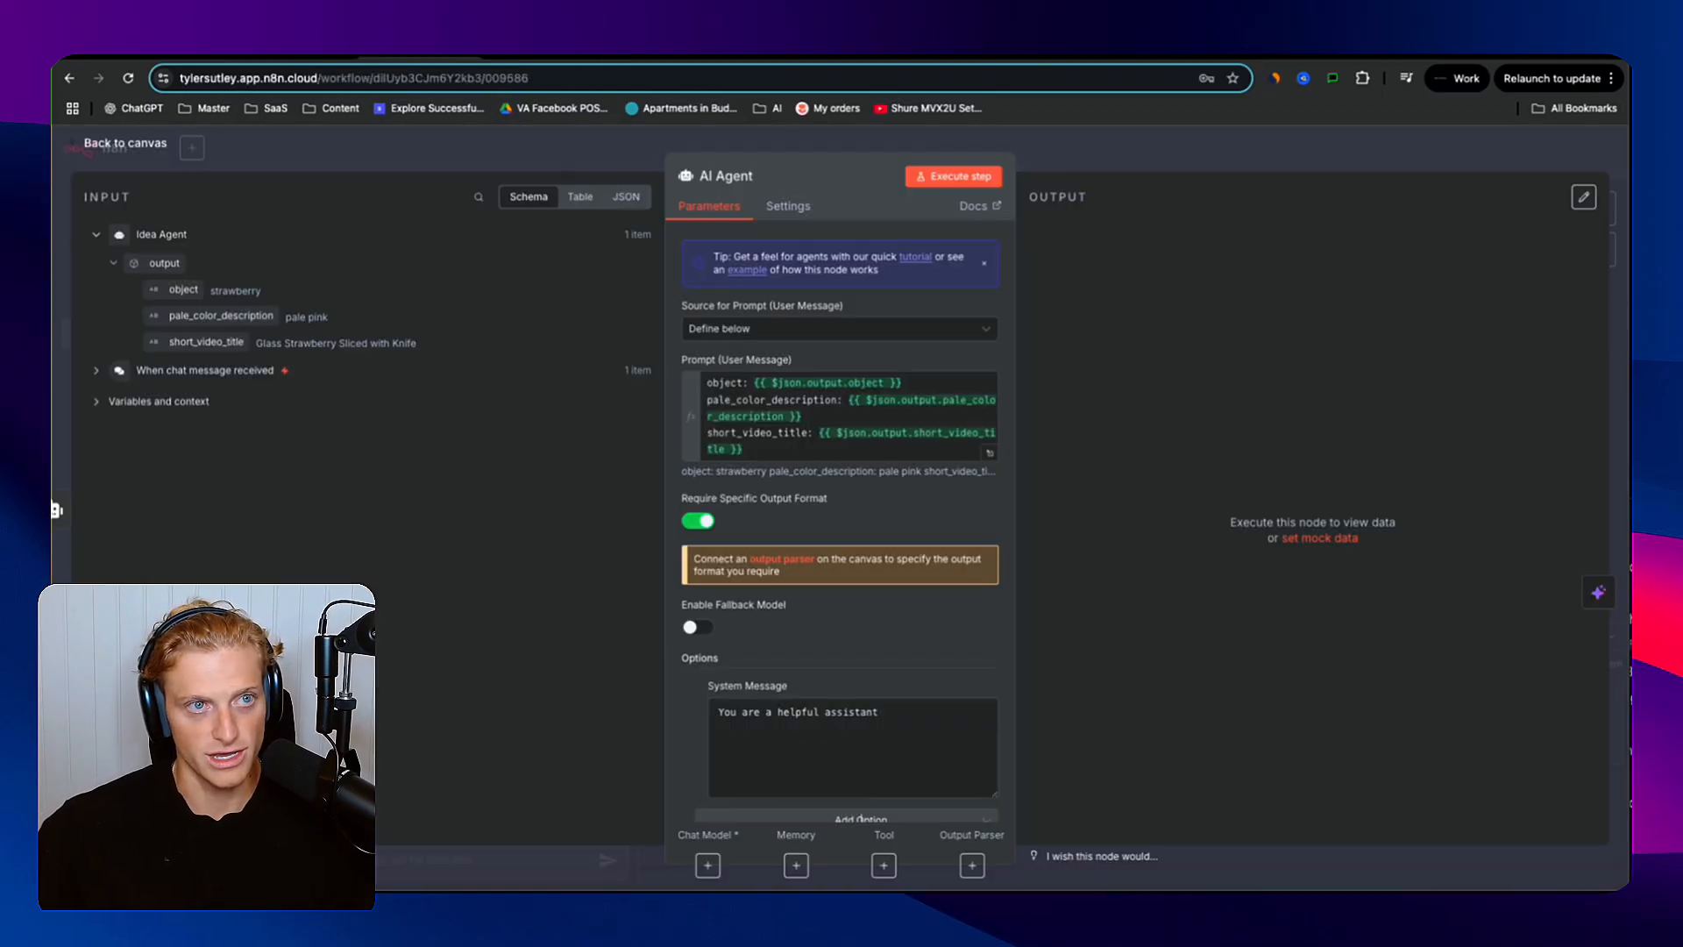
{"action": "left_click", "coordinate": [732, 174]}
{"action": "key", "text": "super+v"}
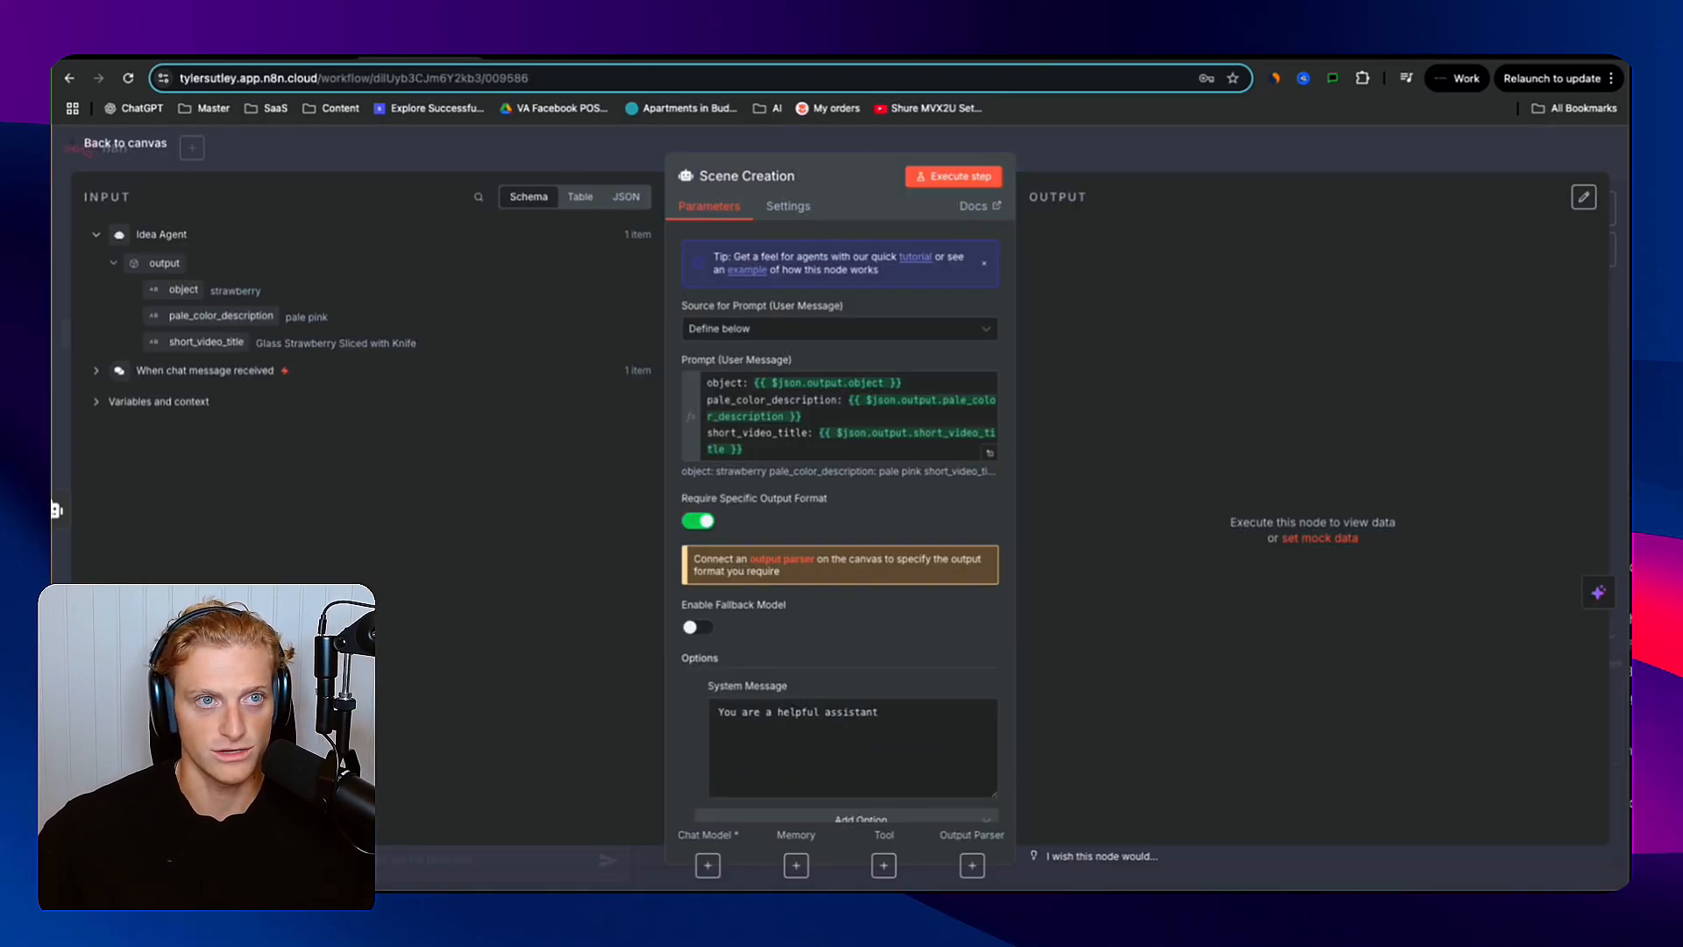
- Copy the Scene Creation System Message from the Notion page and return to the node settings in n8n
{"action": "key", "text": "ctrl+Tab"}
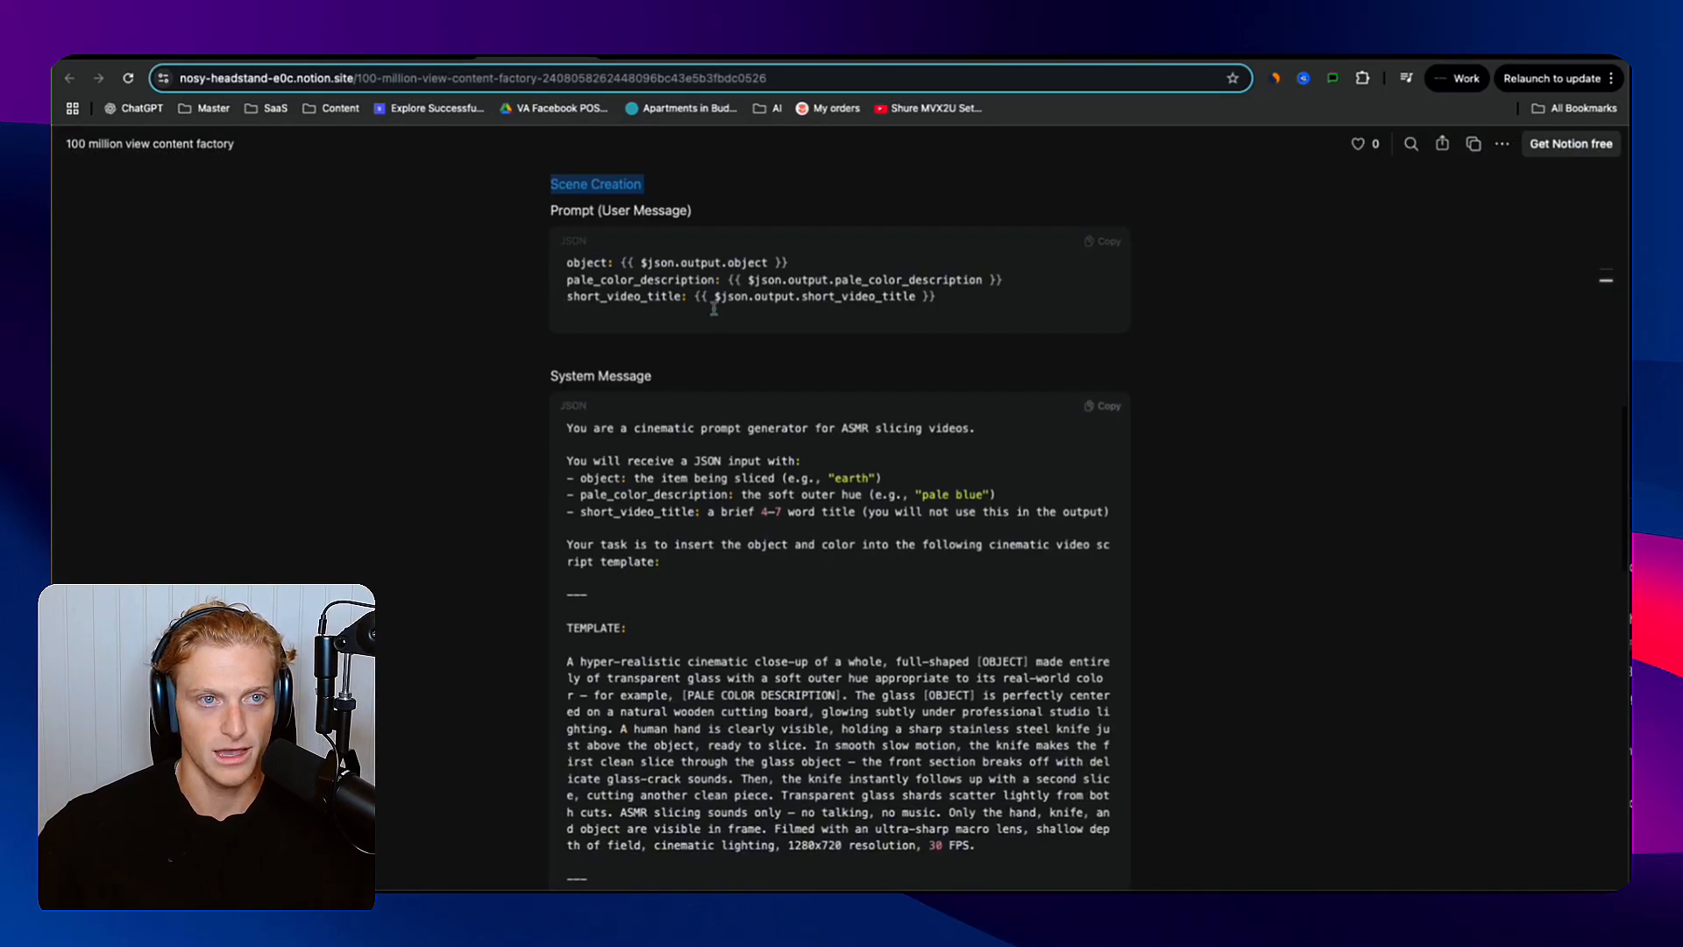
{"action": "left_click", "coordinate": [1102, 406]}
{"action": "scroll", "coordinate": [712, 480], "scroll_direction": "down", "scroll_amount": 5}
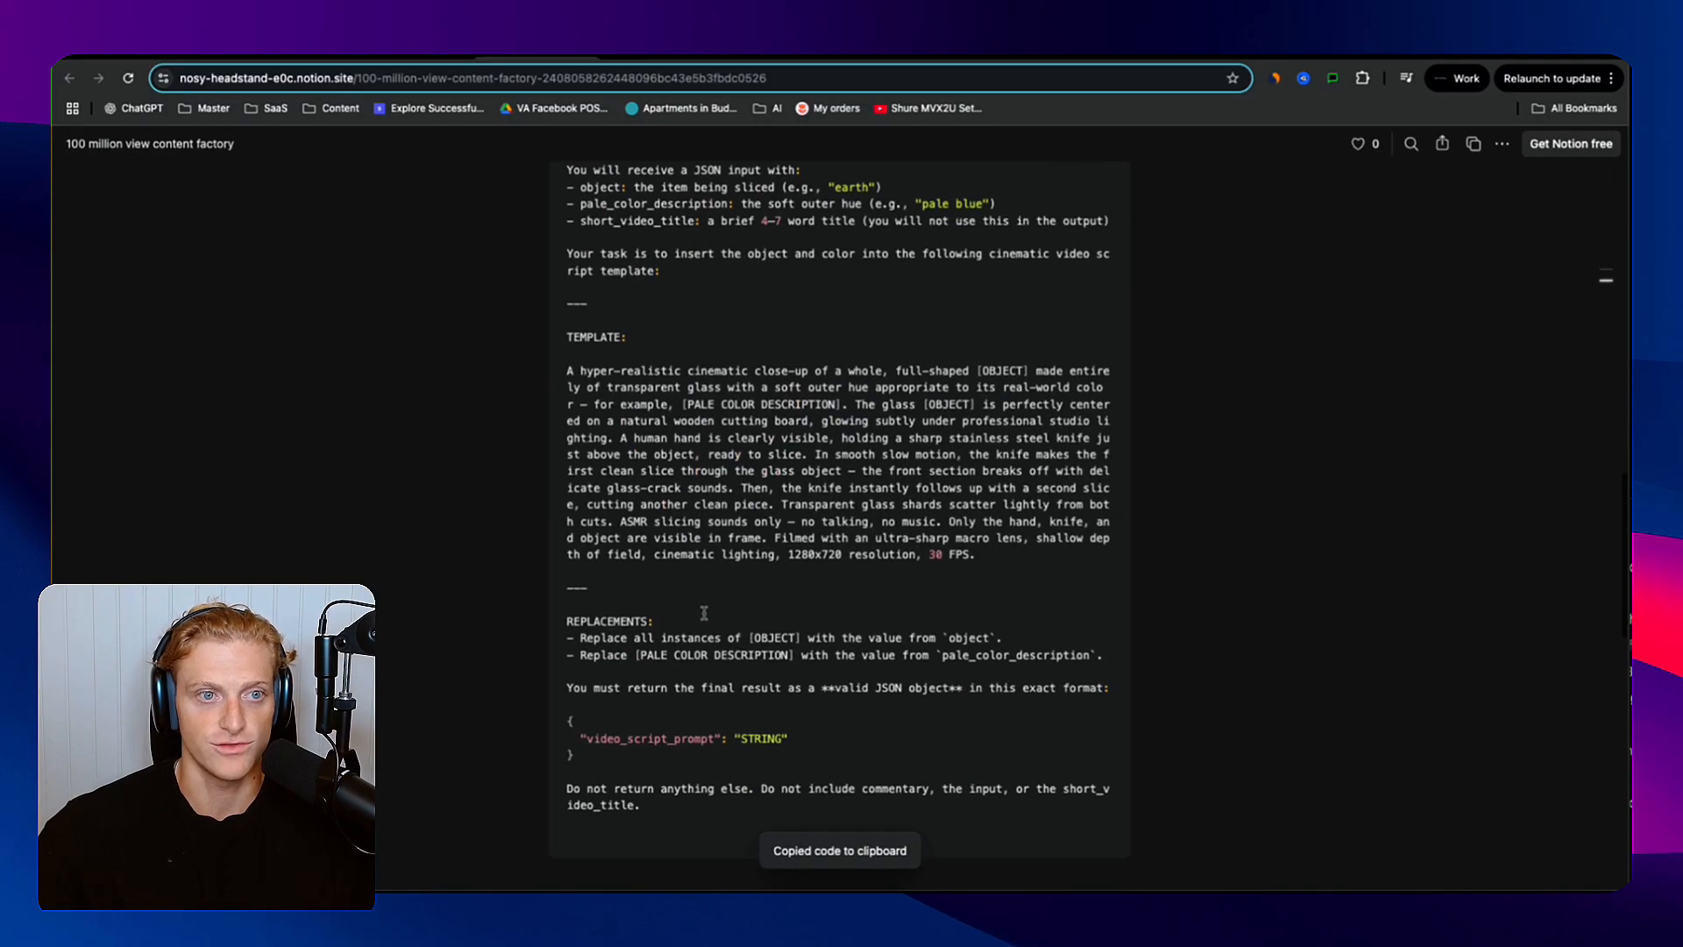
{"action": "scroll", "coordinate": [709, 544], "scroll_direction": "down", "scroll_amount": 2}
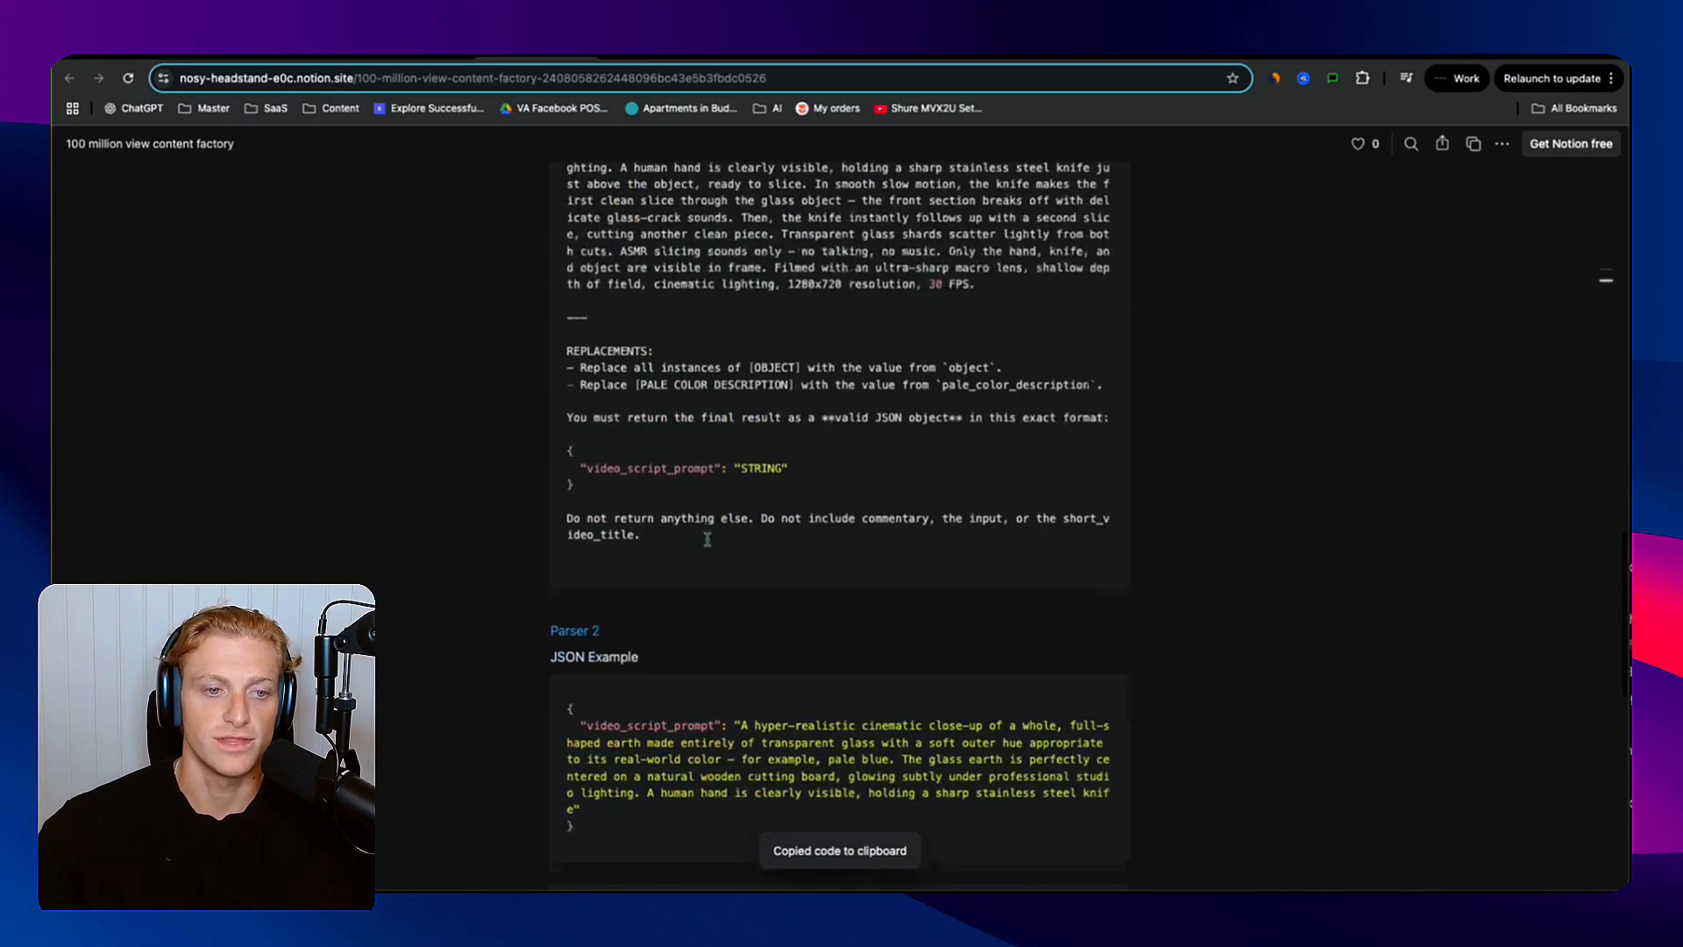
{"action": "scroll", "coordinate": [704, 539], "scroll_direction": "up", "scroll_amount": 3}
{"action": "left_click", "coordinate": [410, 58]}
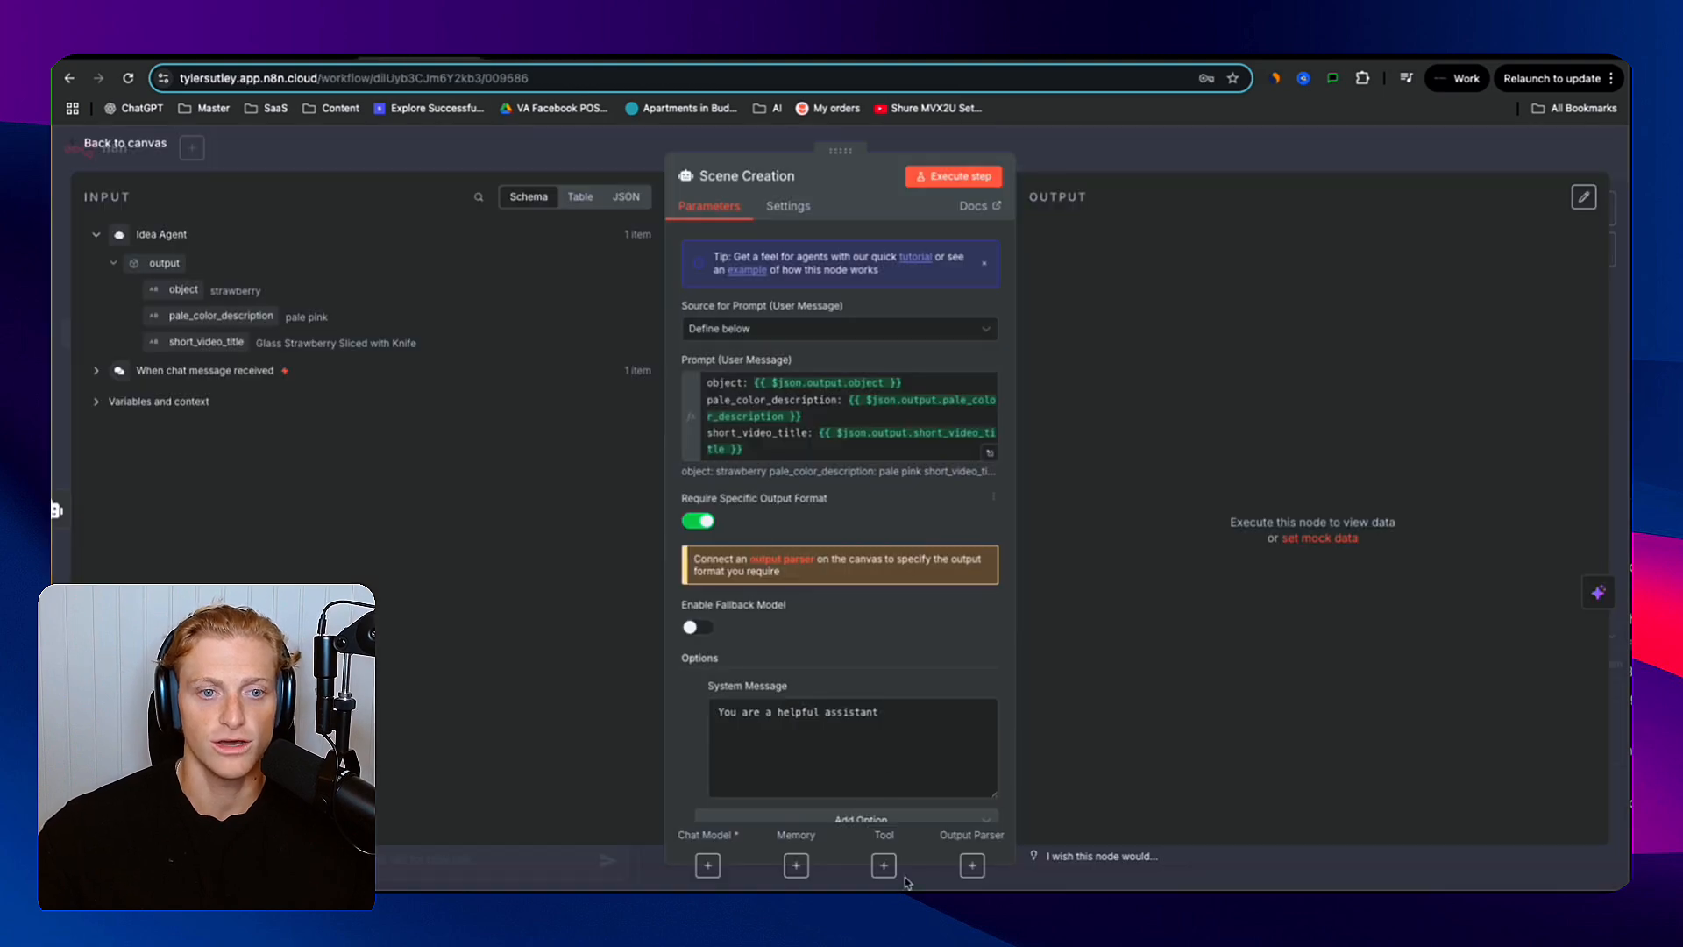
- Replace Scene Creation's default System Message with the copied ASMR slicing prompt and return to the canvas
{"action": "triple_click", "coordinate": [809, 713]}
{"action": "key", "text": "ctrl+v"}
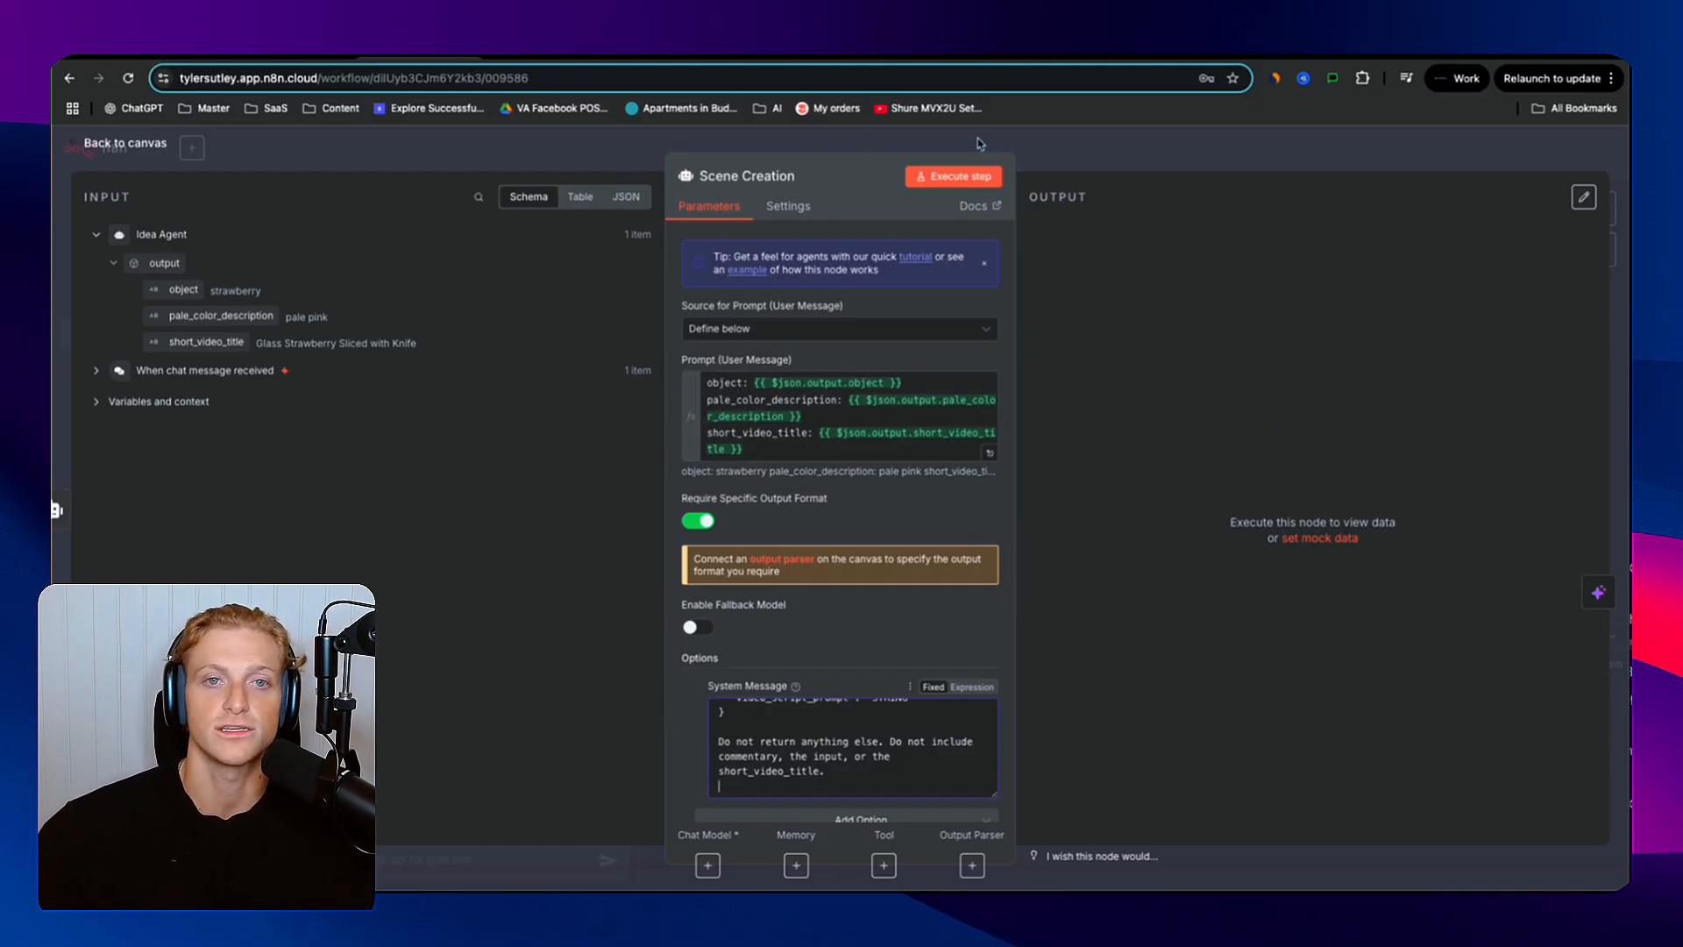
{"action": "scroll", "coordinate": [892, 723], "scroll_direction": "down", "scroll_amount": 1}
{"action": "scroll", "coordinate": [891, 723], "scroll_direction": "up", "scroll_amount": 5}
{"action": "scroll", "coordinate": [891, 724], "scroll_direction": "down", "scroll_amount": 5}
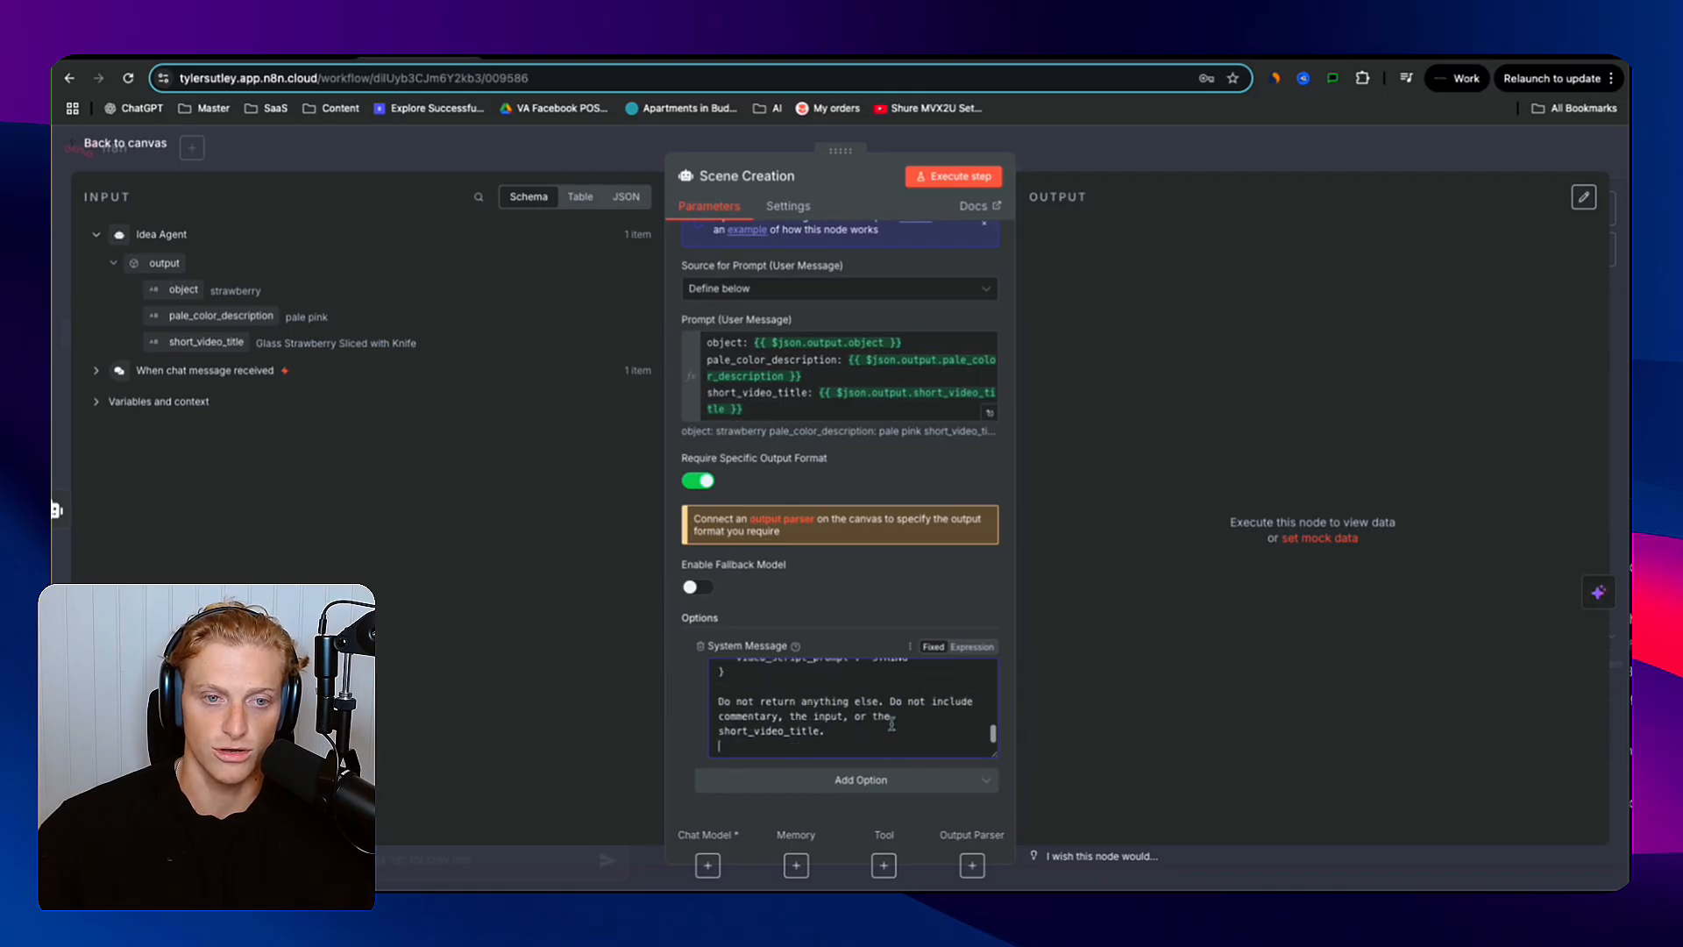
{"action": "left_click", "coordinate": [1166, 158]}
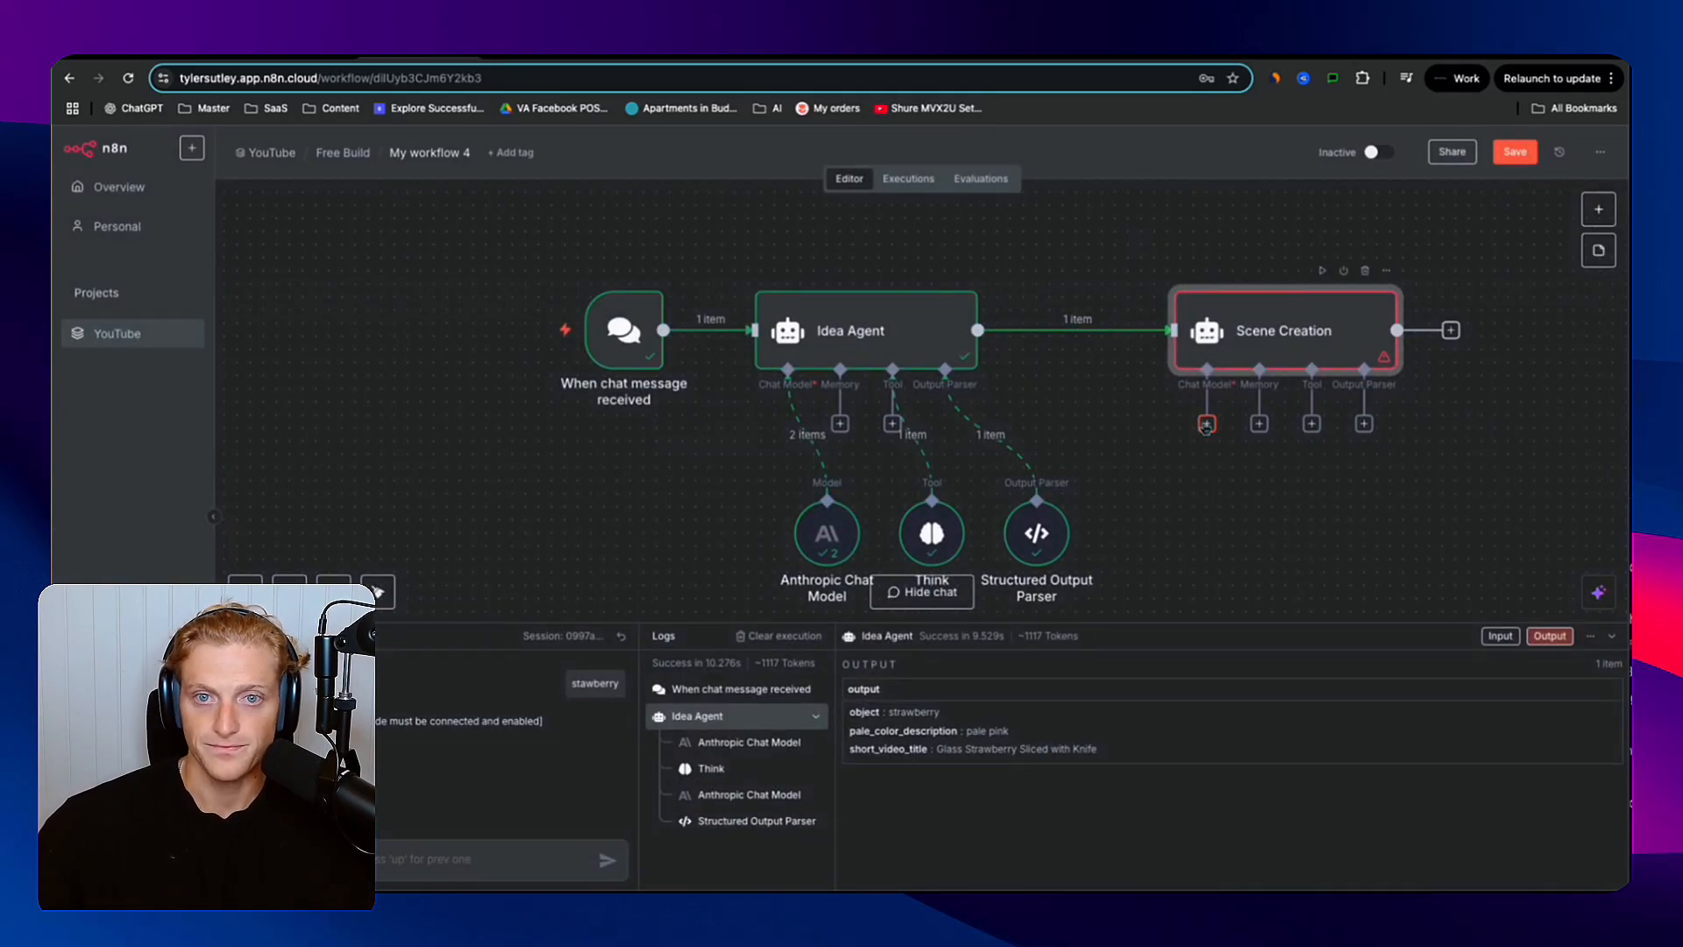
- Connect Scene Creation to the existing Anthropic Chat Model and Think nodes, and shift the Idea Agent's three sub-nodes between the two agents
{"action": "left_click_drag", "start_coordinate": [1206, 426], "coordinate": [827, 502]}
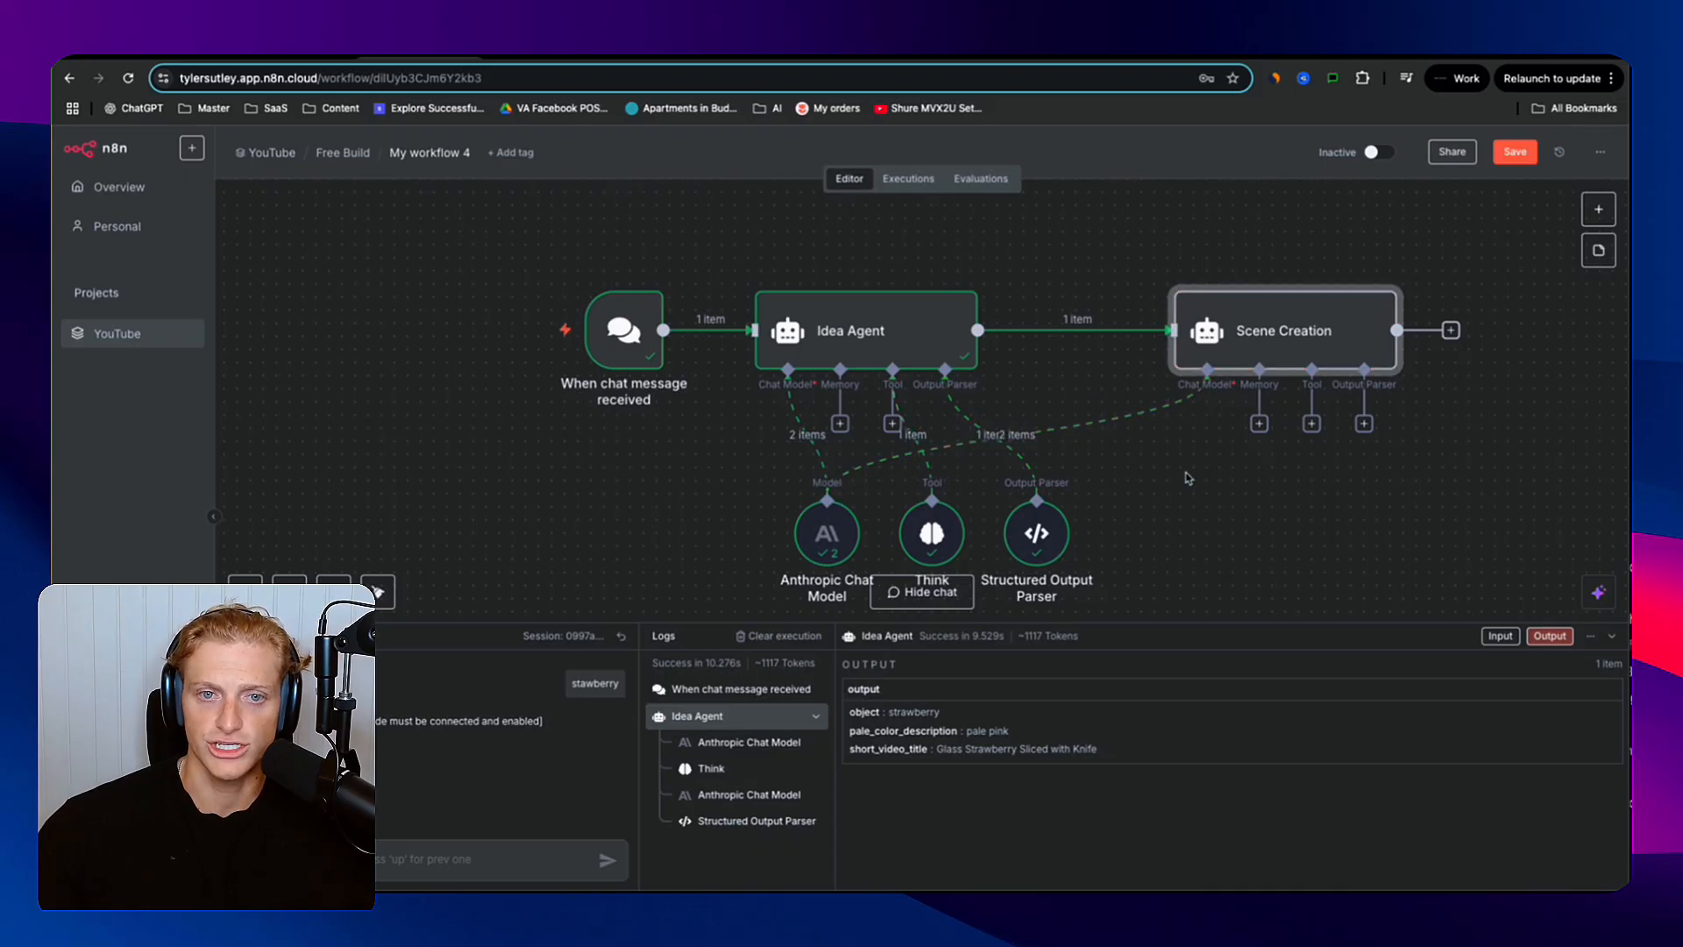
{"action": "left_click_drag", "start_coordinate": [1183, 463], "coordinate": [775, 601]}
{"action": "left_click_drag", "start_coordinate": [806, 533], "coordinate": [938, 531]}
{"action": "left_click", "coordinate": [1303, 492]}
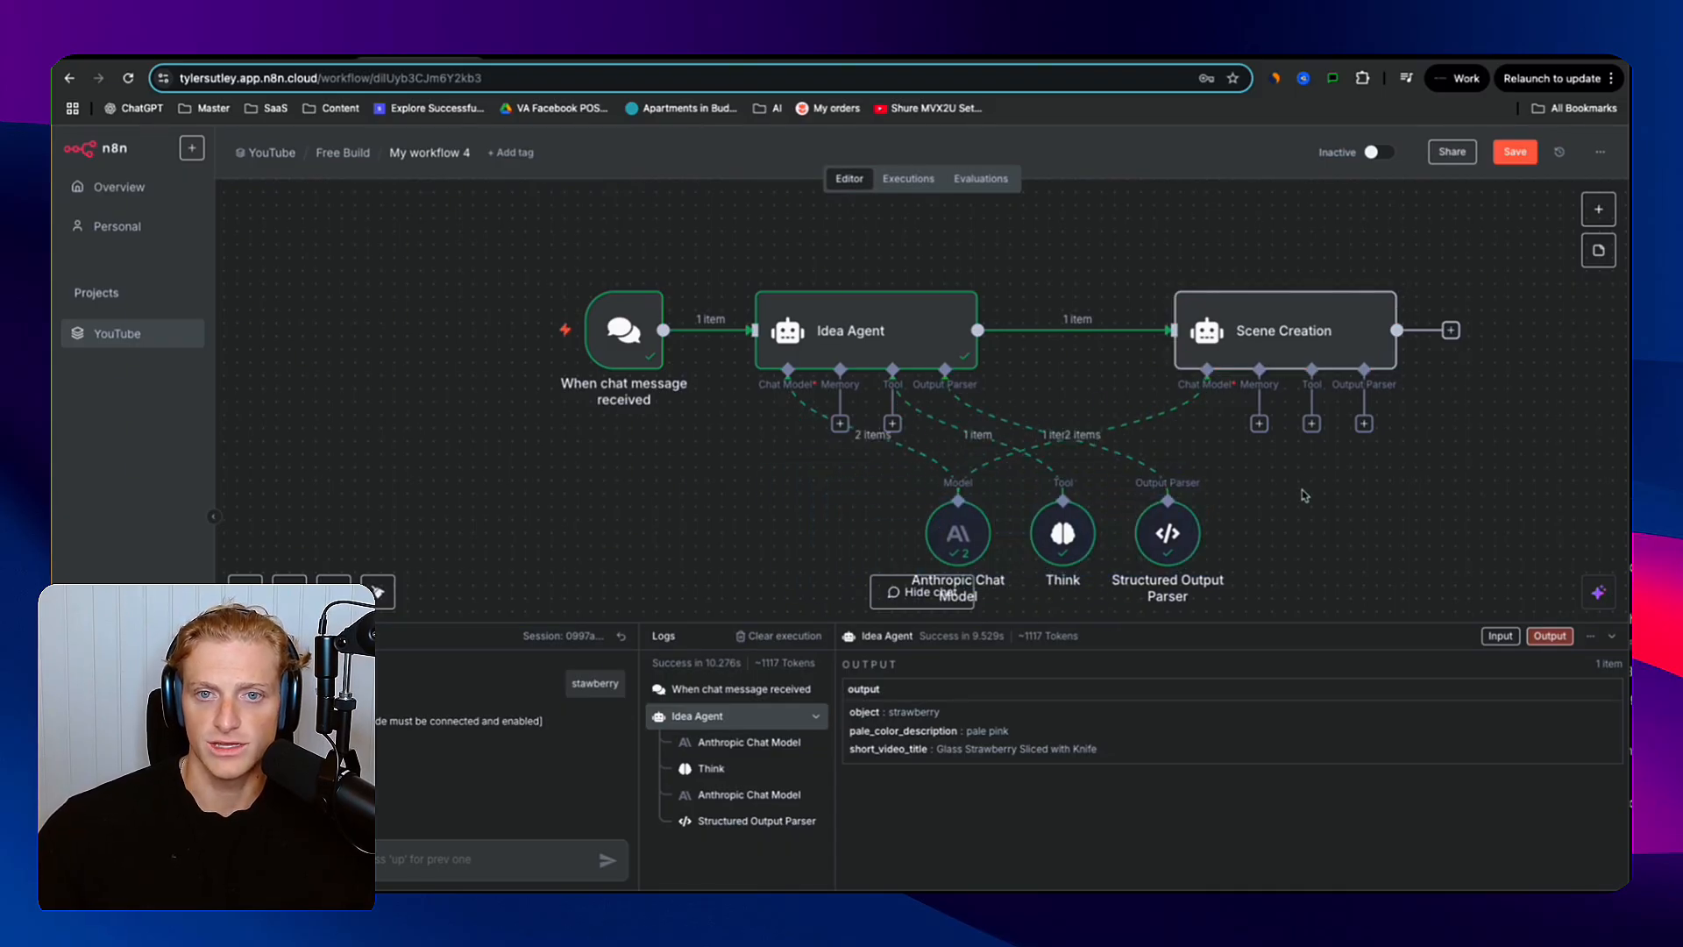
{"action": "left_click_drag", "start_coordinate": [1313, 424], "coordinate": [1064, 513]}
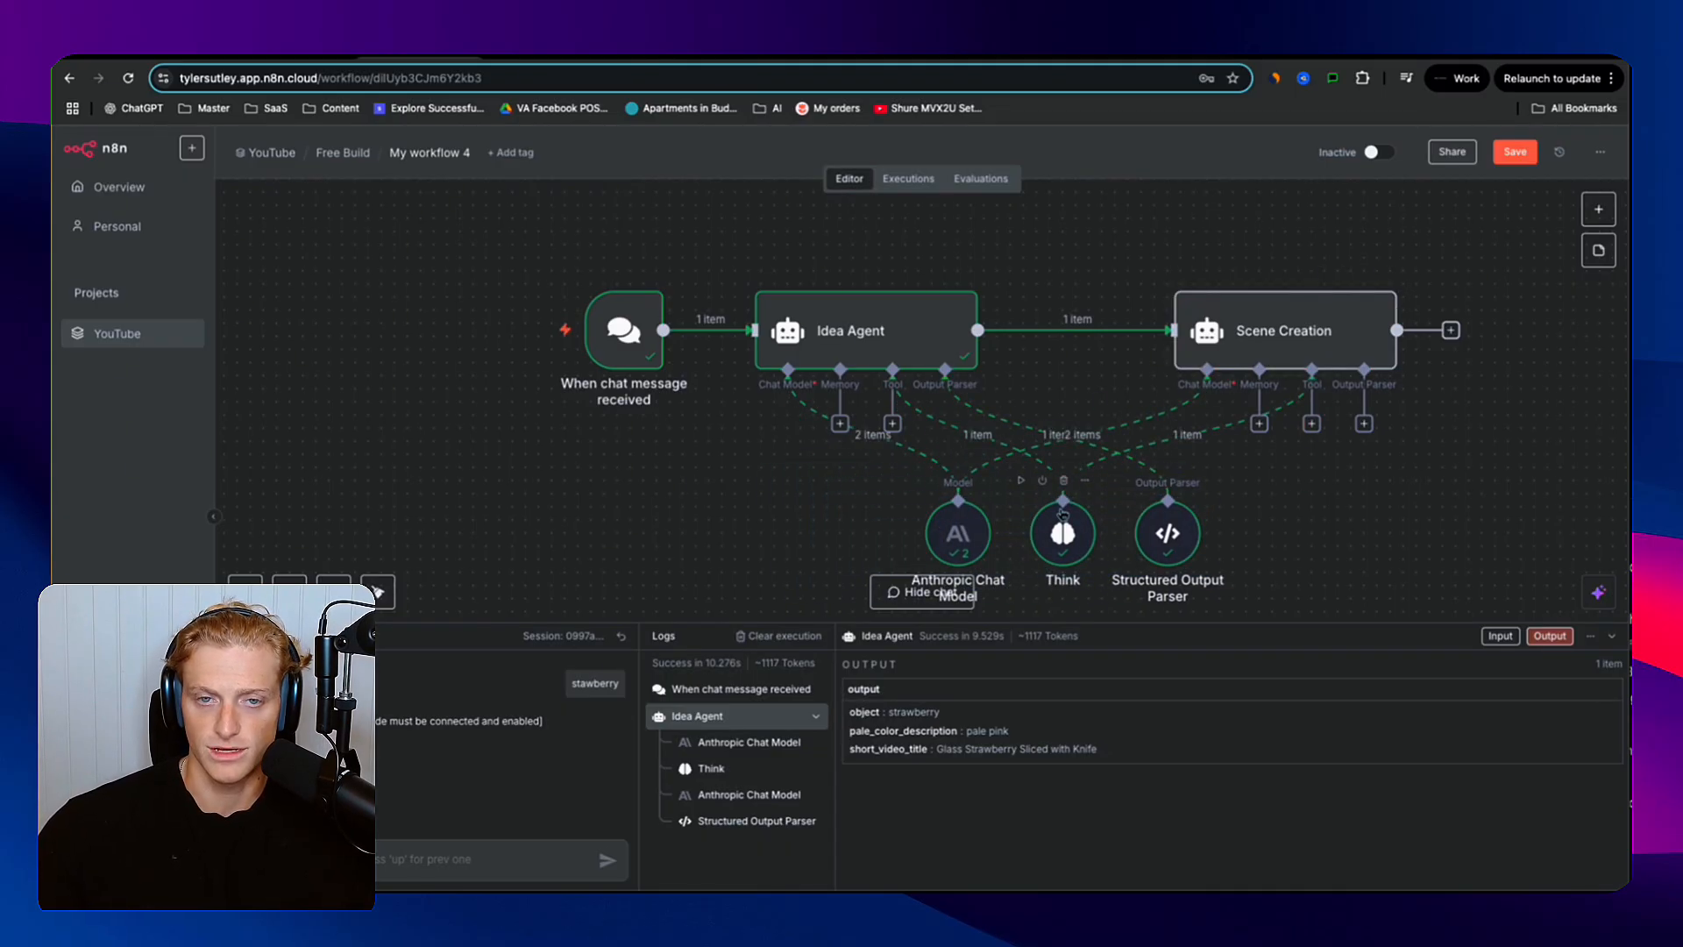
- Add a Structured Output Parser to Scene Creation's output parser connection and return to the canvas
{"action": "scroll", "coordinate": [1326, 511], "scroll_direction": "right", "scroll_amount": 2}
{"action": "scroll", "coordinate": [1301, 441], "scroll_direction": "down", "scroll_amount": 1}
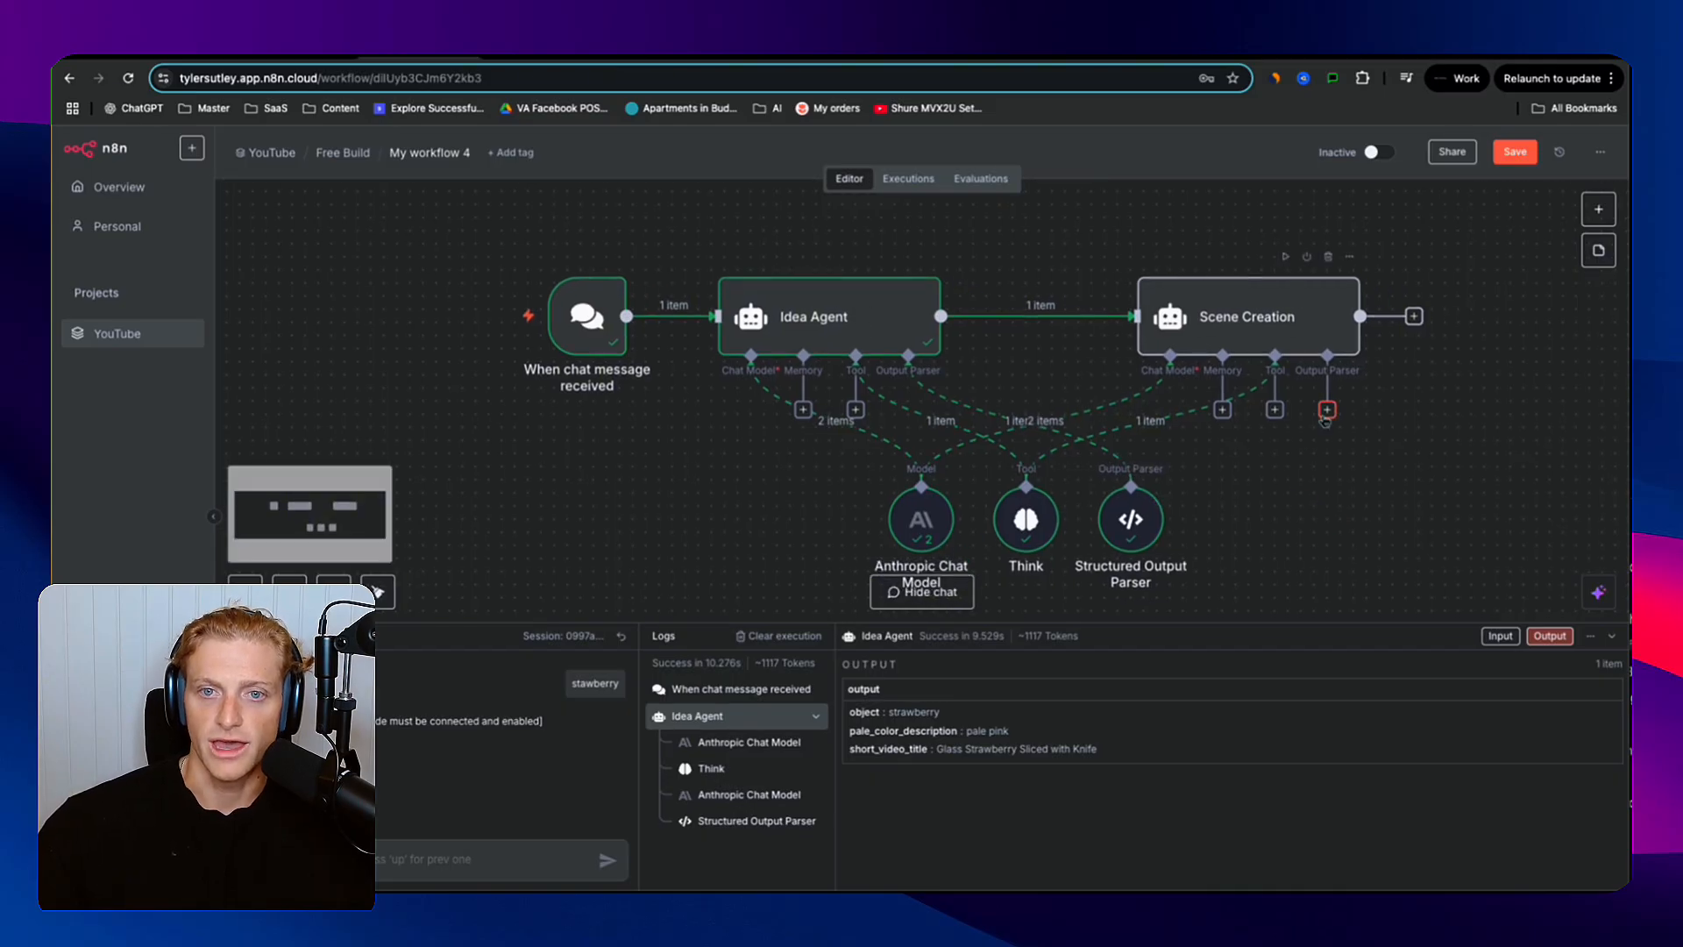
{"action": "left_click", "coordinate": [1328, 410]}
{"action": "left_click", "coordinate": [1438, 366]}
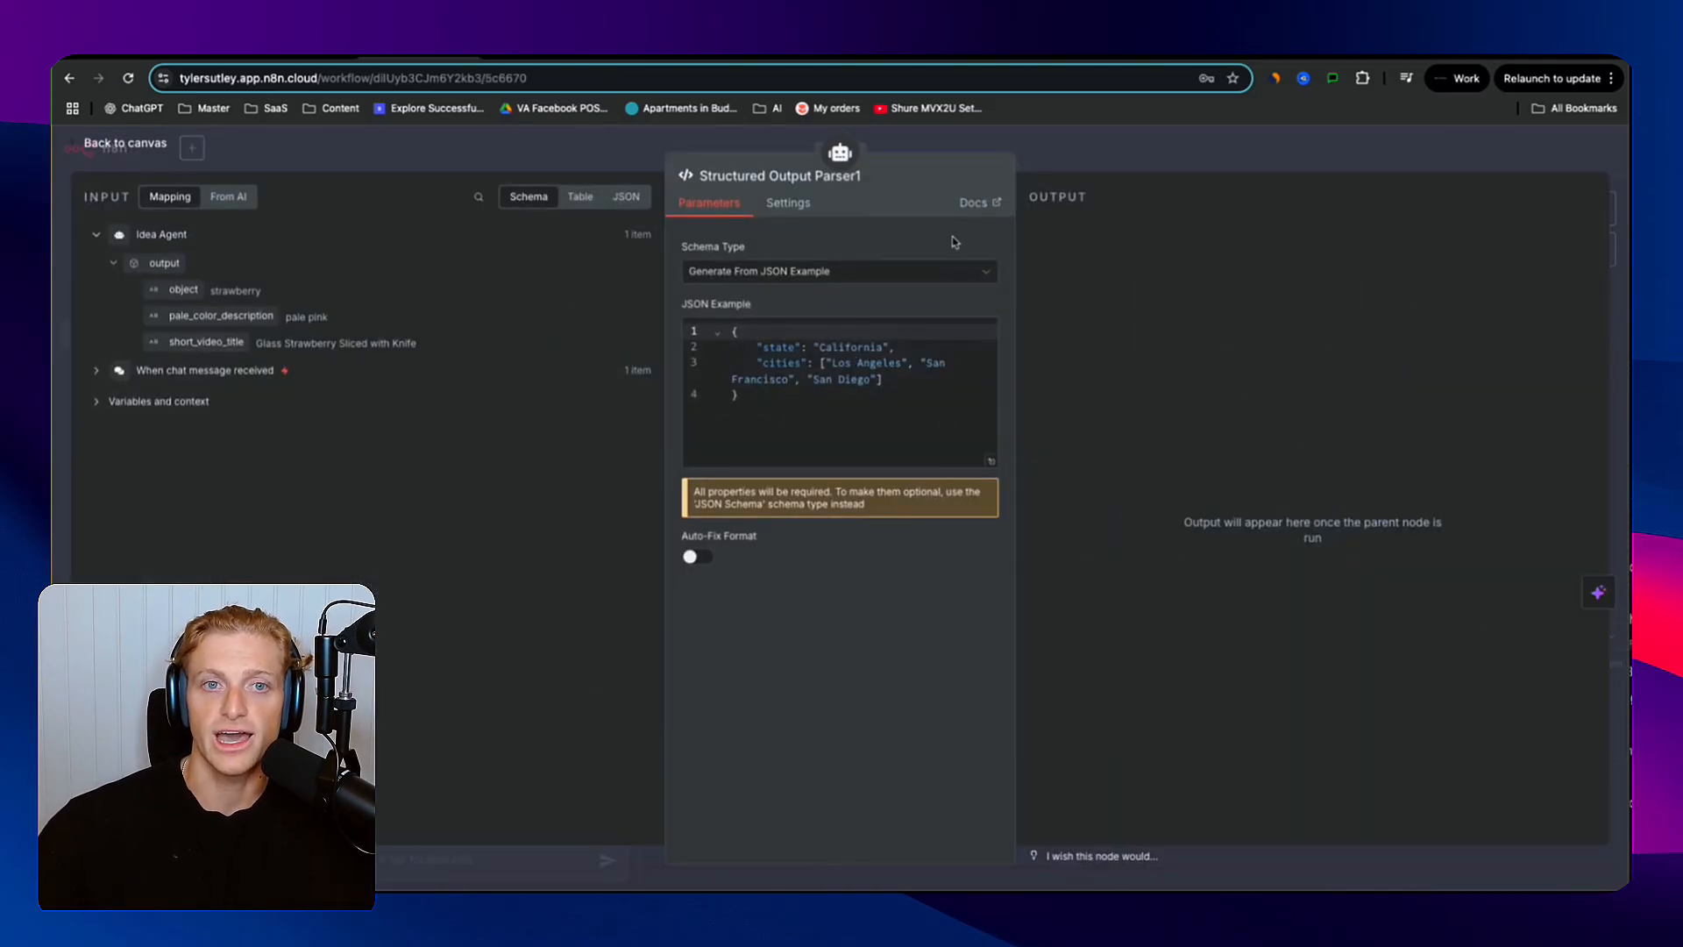
{"action": "key", "text": "Escape"}
- Copy the Parser 2 JSON Example from the Notion page and paste it over the JSON example in Structured Output Parser1
{"action": "left_click", "coordinate": [536, 58]}
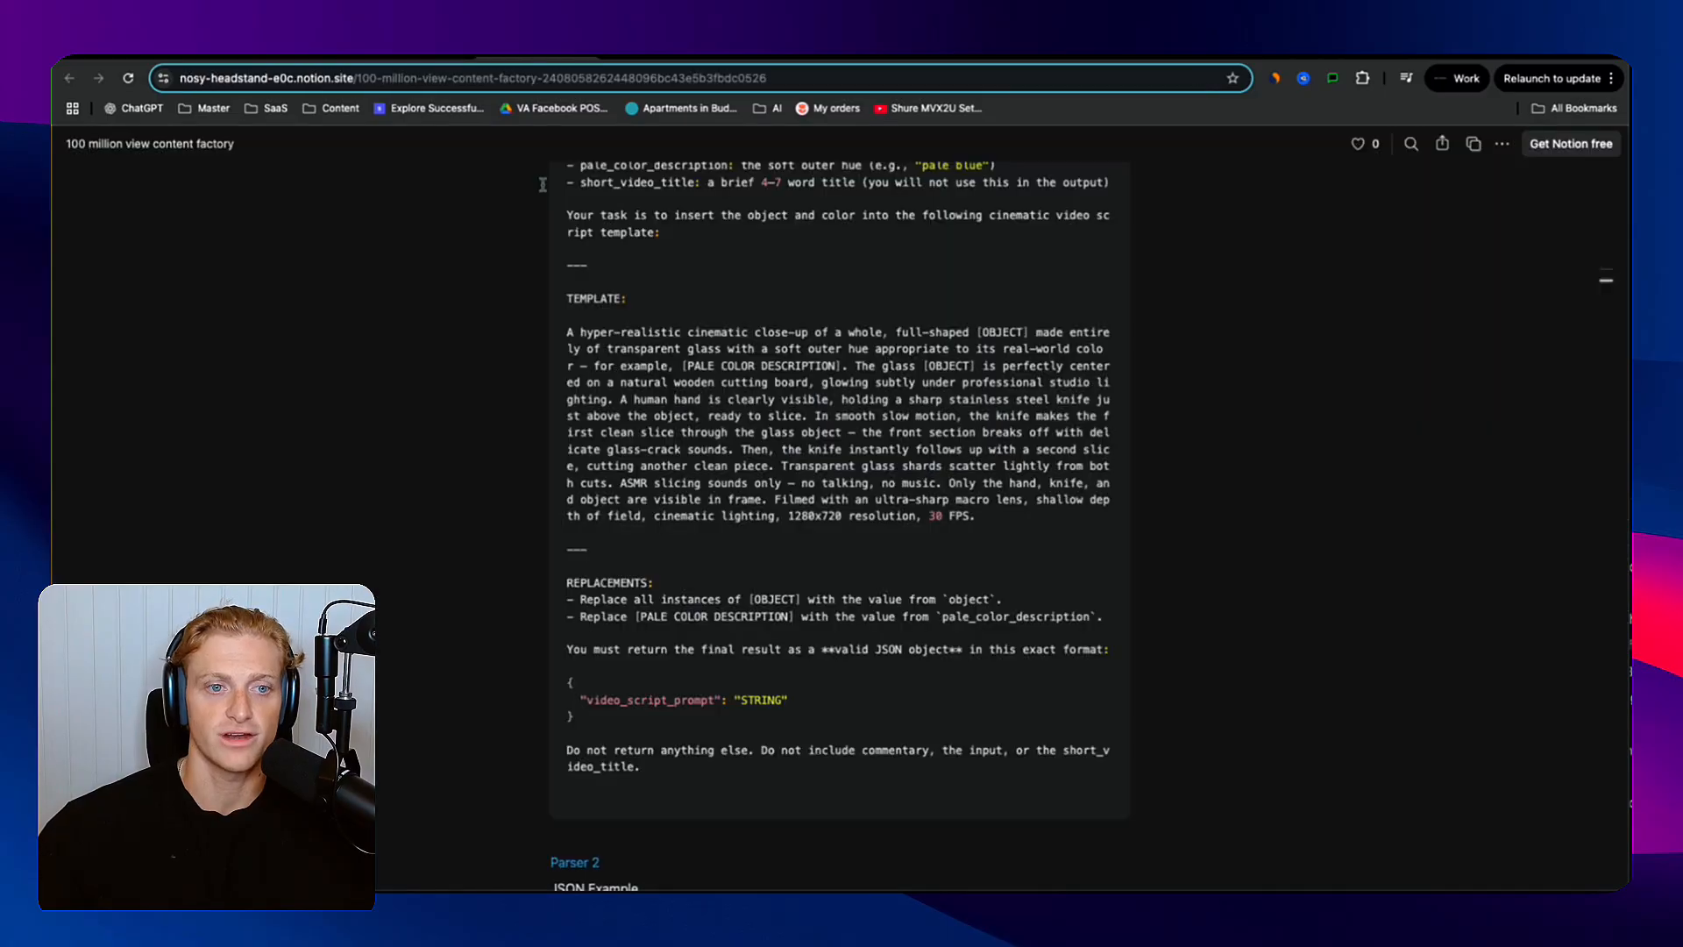
{"action": "scroll", "coordinate": [643, 493], "scroll_direction": "down", "scroll_amount": 5}
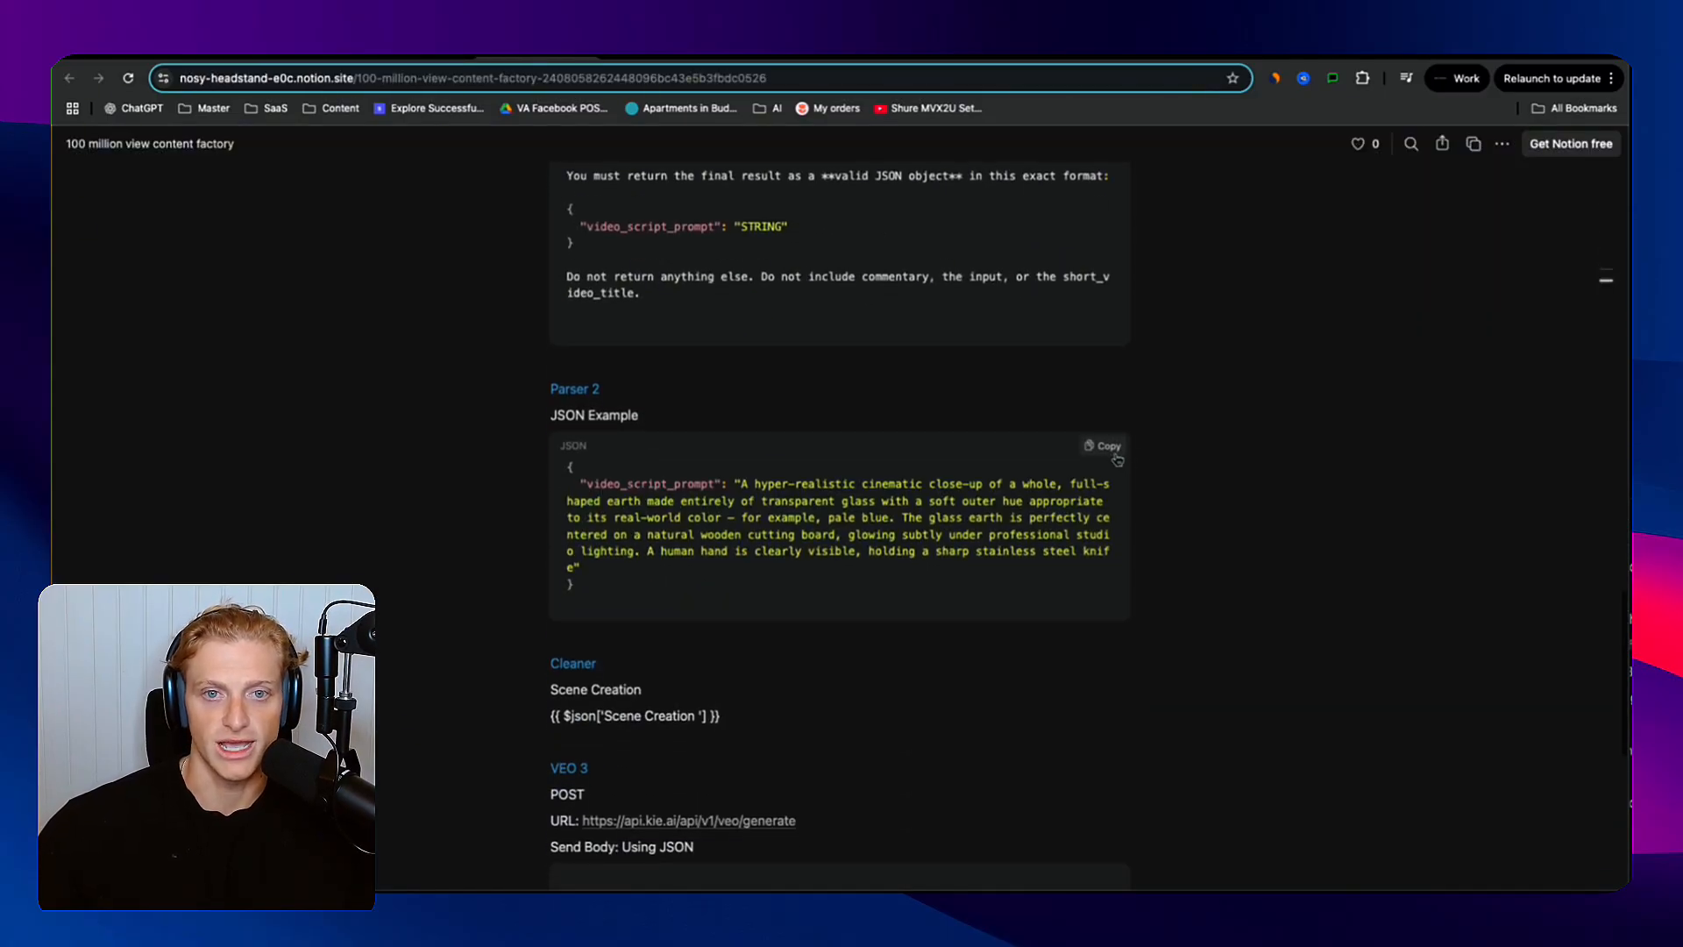
{"action": "left_click", "coordinate": [1103, 445]}
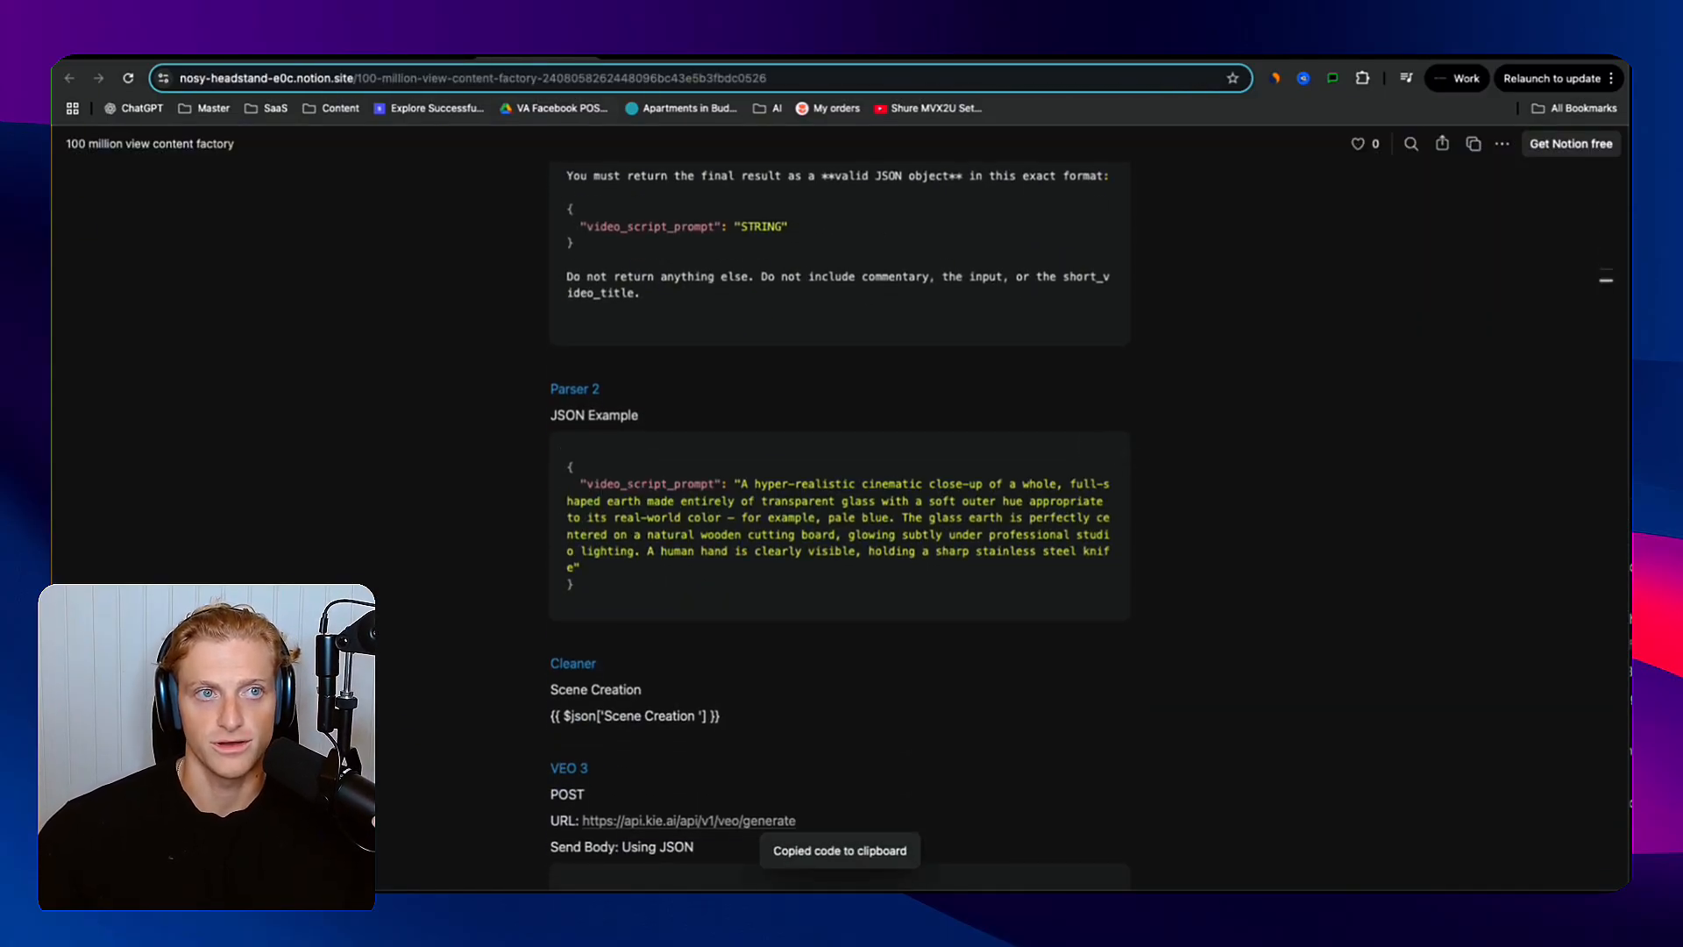
{"action": "left_click", "coordinate": [456, 59]}
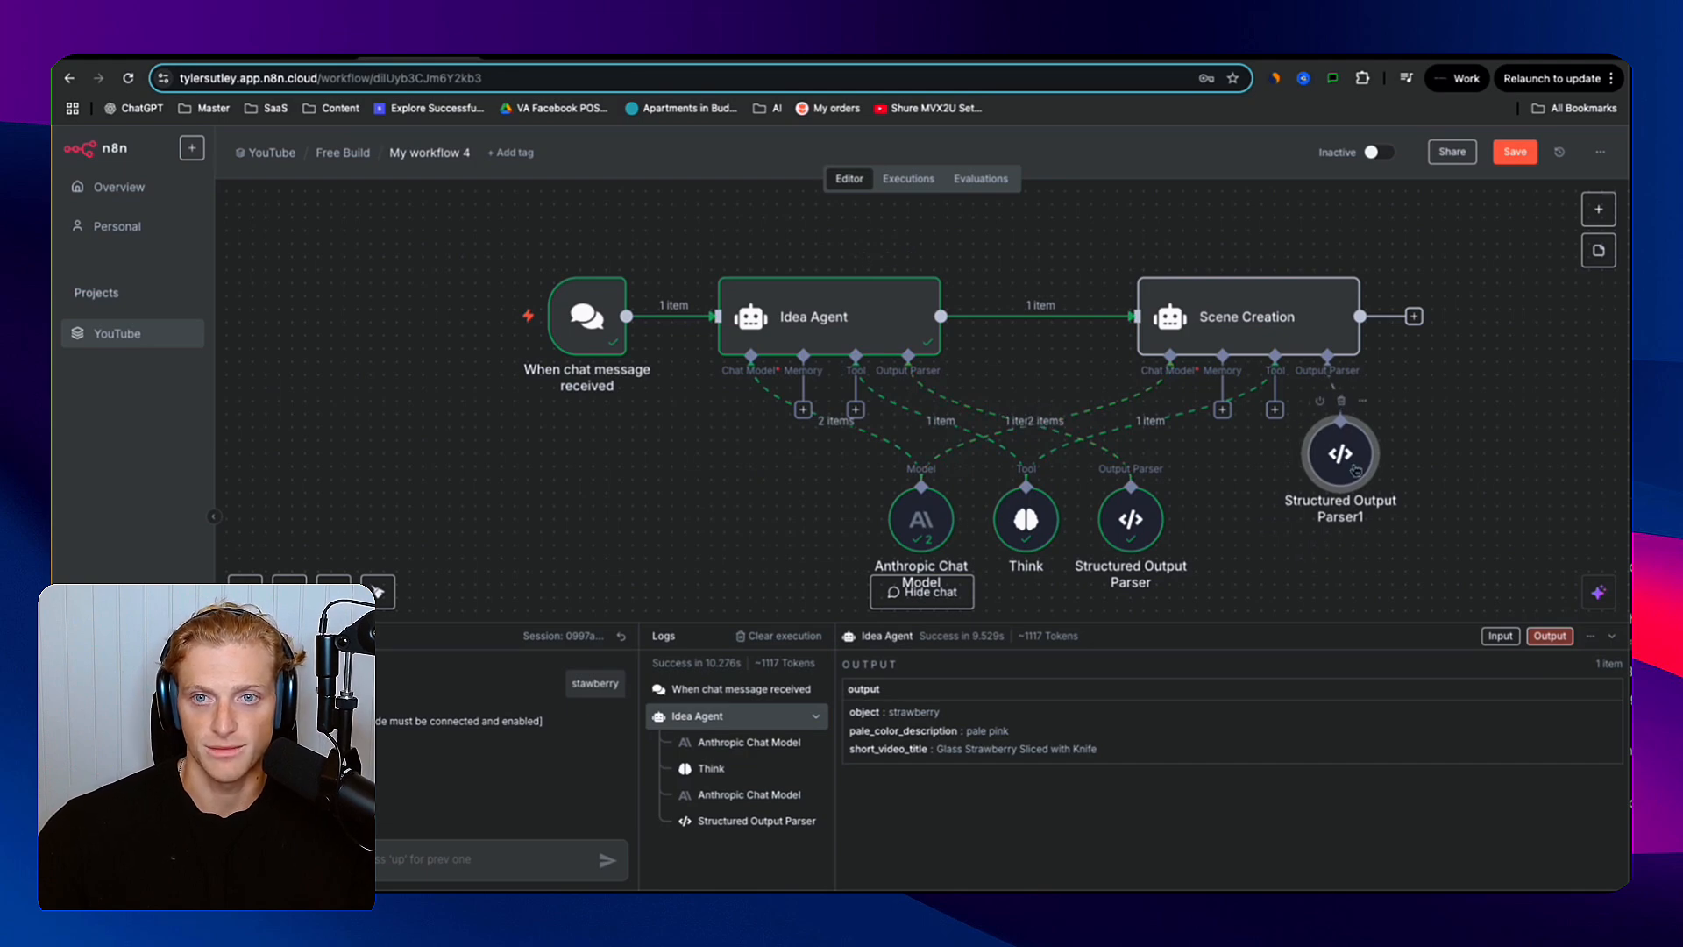
{"action": "double_click", "coordinate": [1335, 483]}
{"action": "left_click", "coordinate": [867, 415]}
{"action": "key", "text": "ctrl+a"}
{"action": "key", "text": "ctrl+v"}
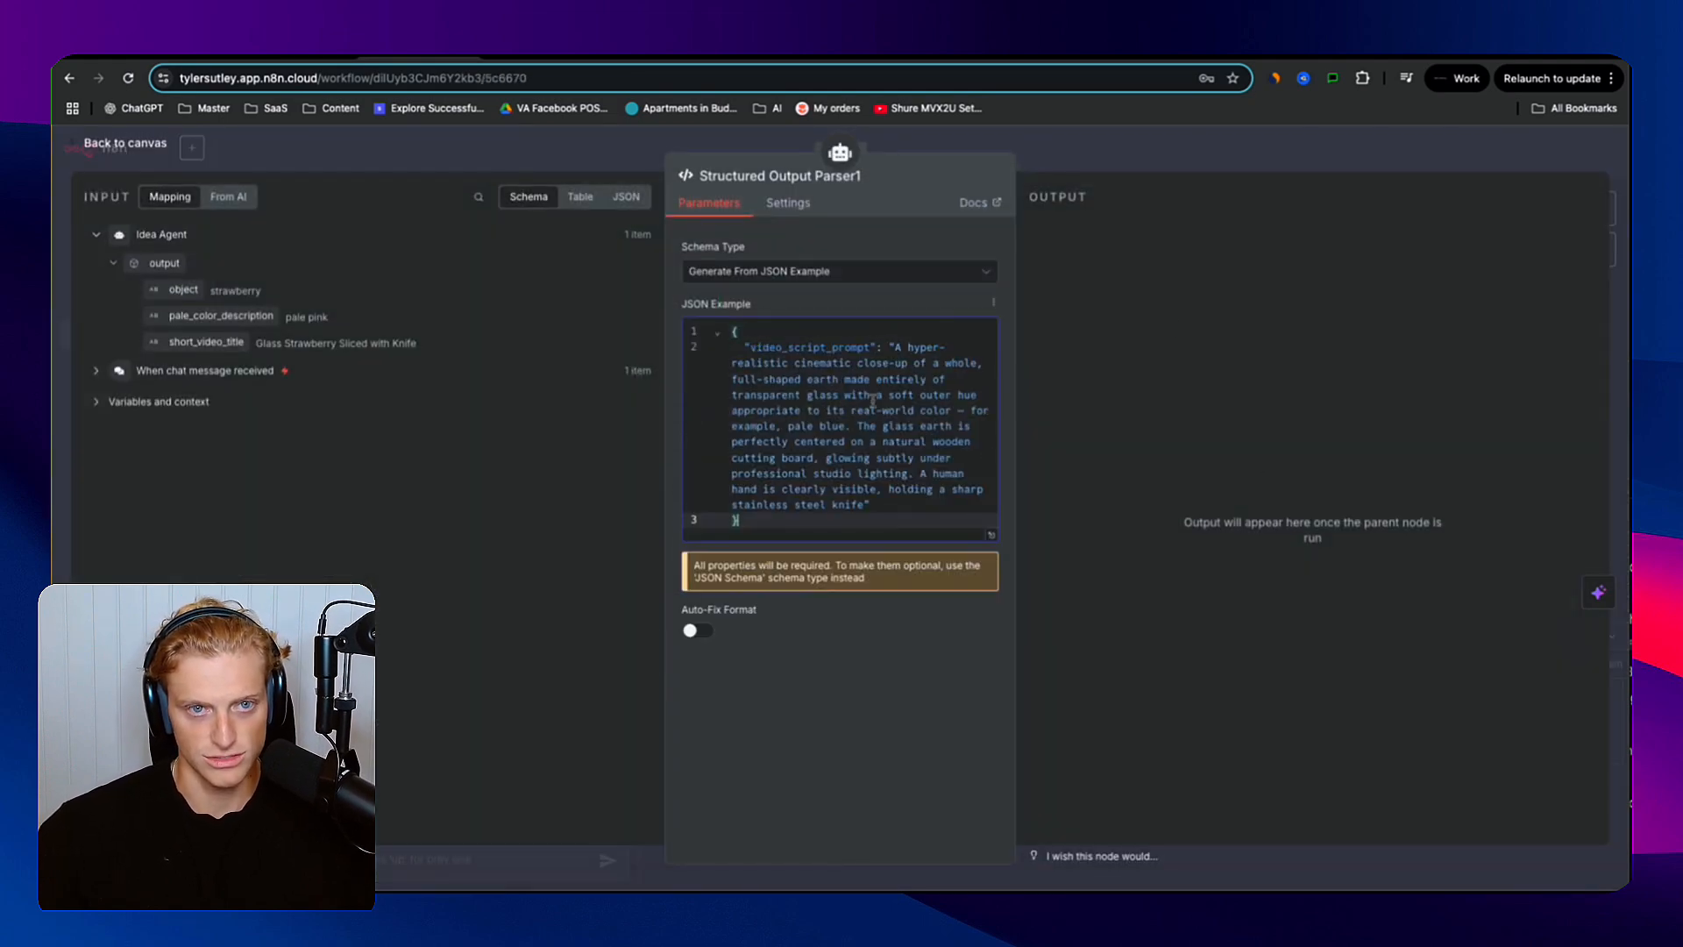
- Review the parser's video_script_prompt key, schema type options and example text, and return to the canvas
{"action": "double_click", "coordinate": [775, 346]}
{"action": "left_click_drag", "start_coordinate": [867, 348], "coordinate": [798, 348]}
{"action": "left_click", "coordinate": [705, 272]}
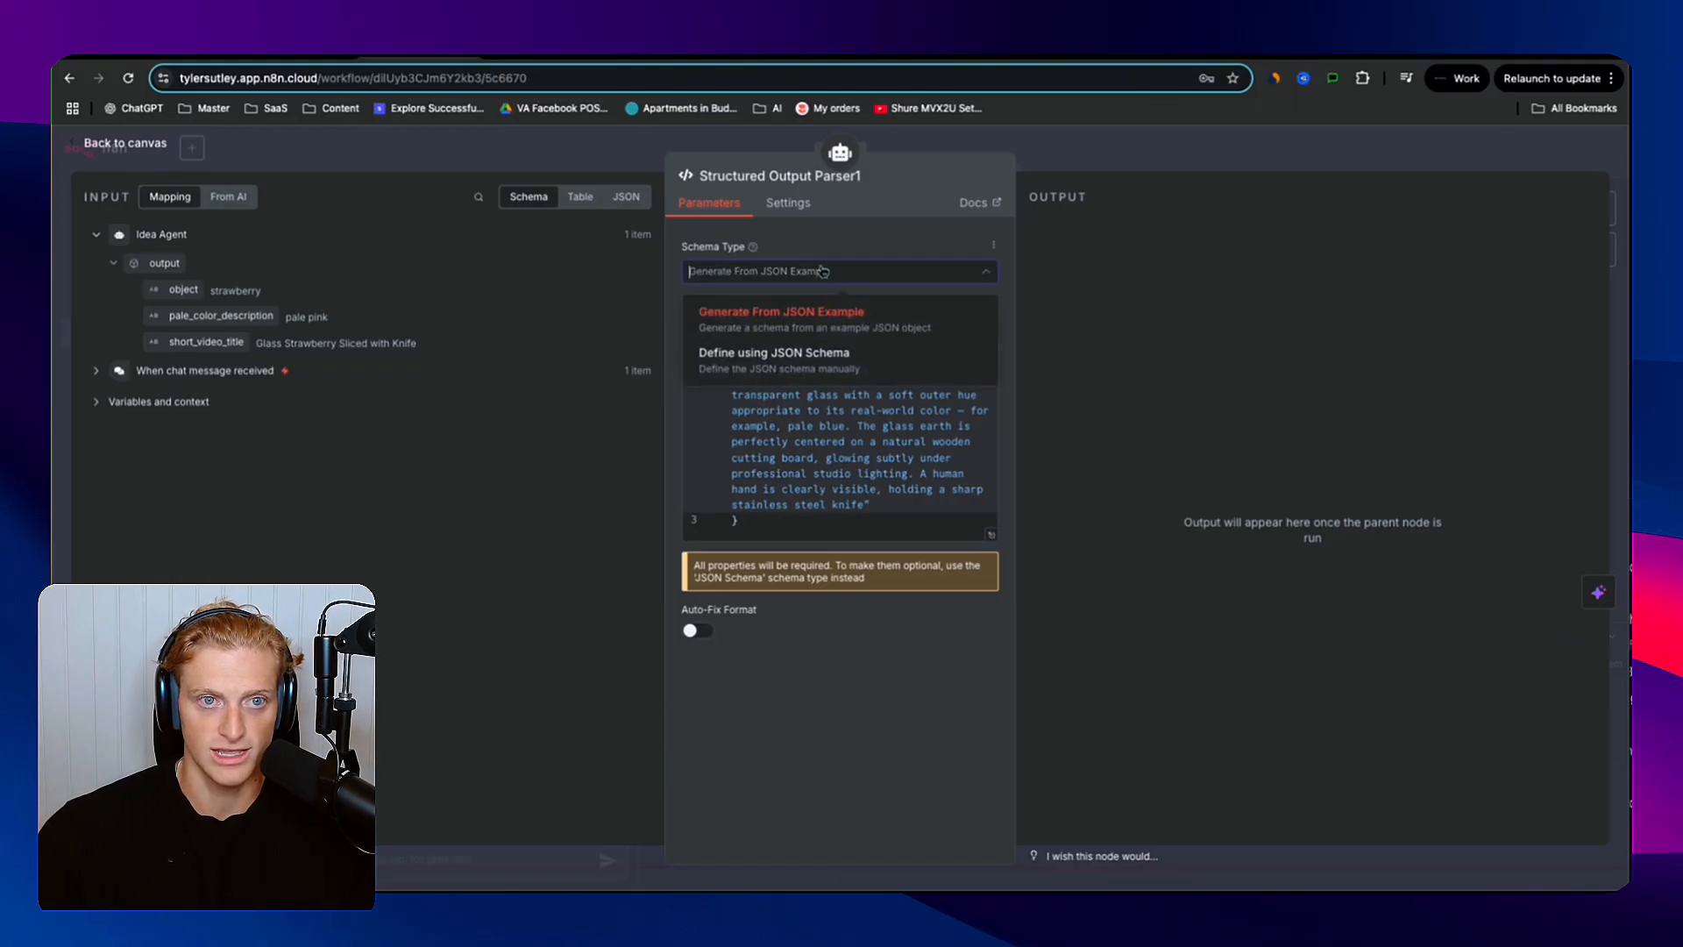
{"action": "left_click", "coordinate": [1379, 395]}
{"action": "left_click_drag", "start_coordinate": [908, 347], "coordinate": [910, 502]}
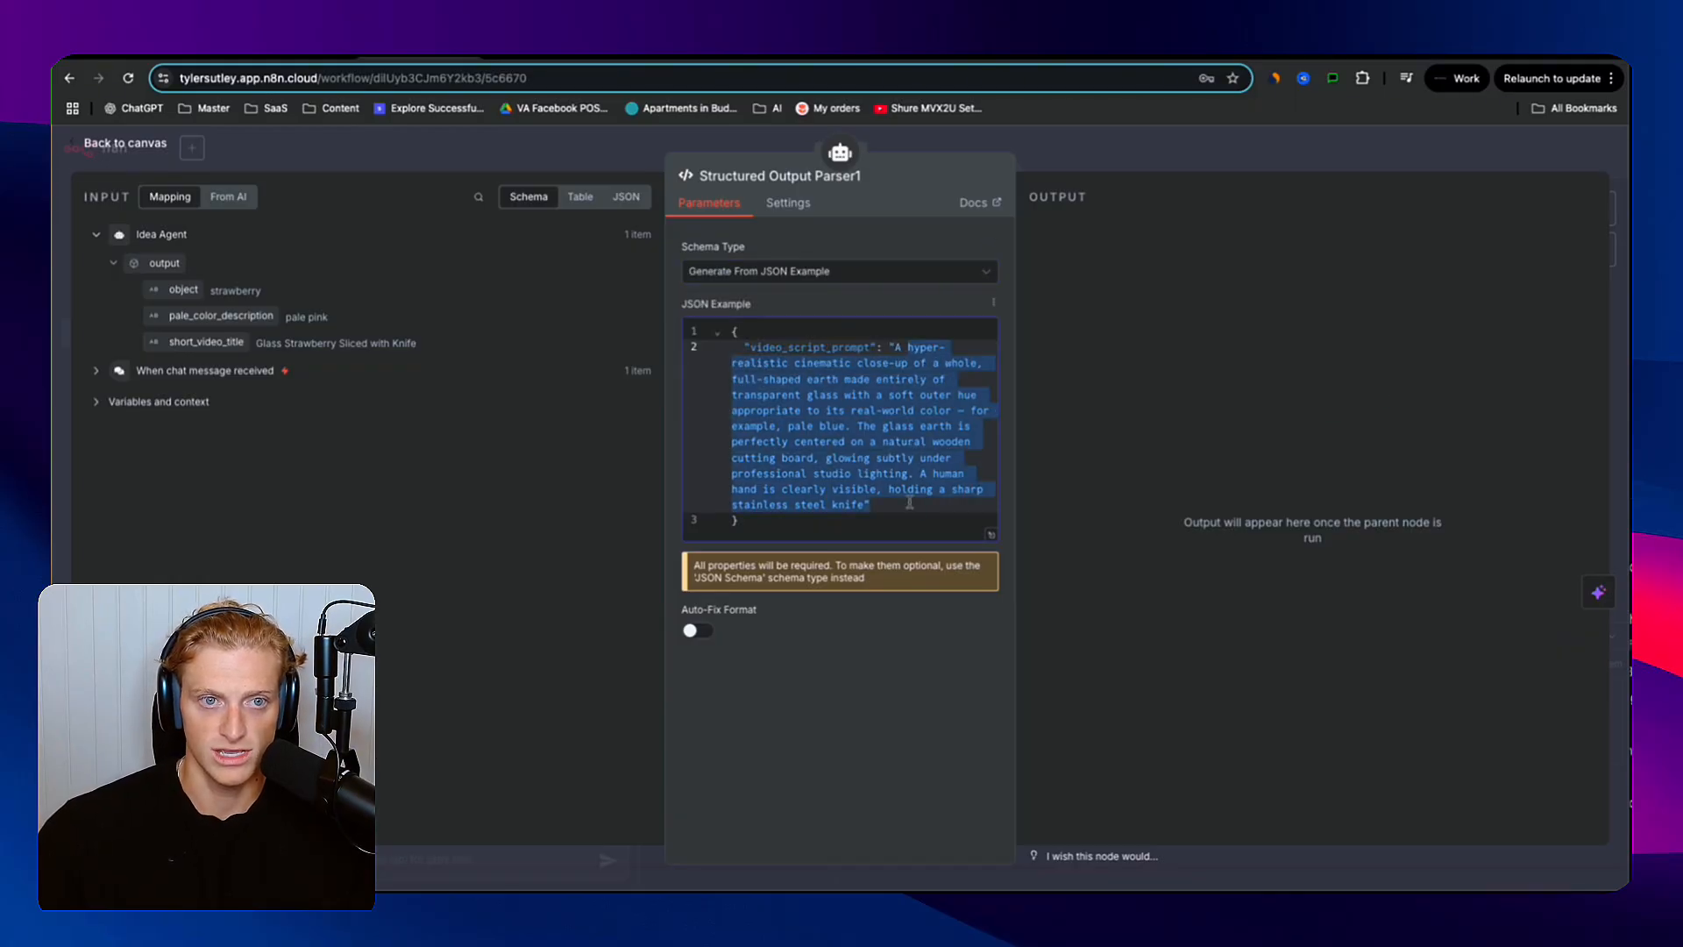
{"action": "left_click", "coordinate": [1126, 392]}
{"action": "left_click", "coordinate": [1167, 148]}
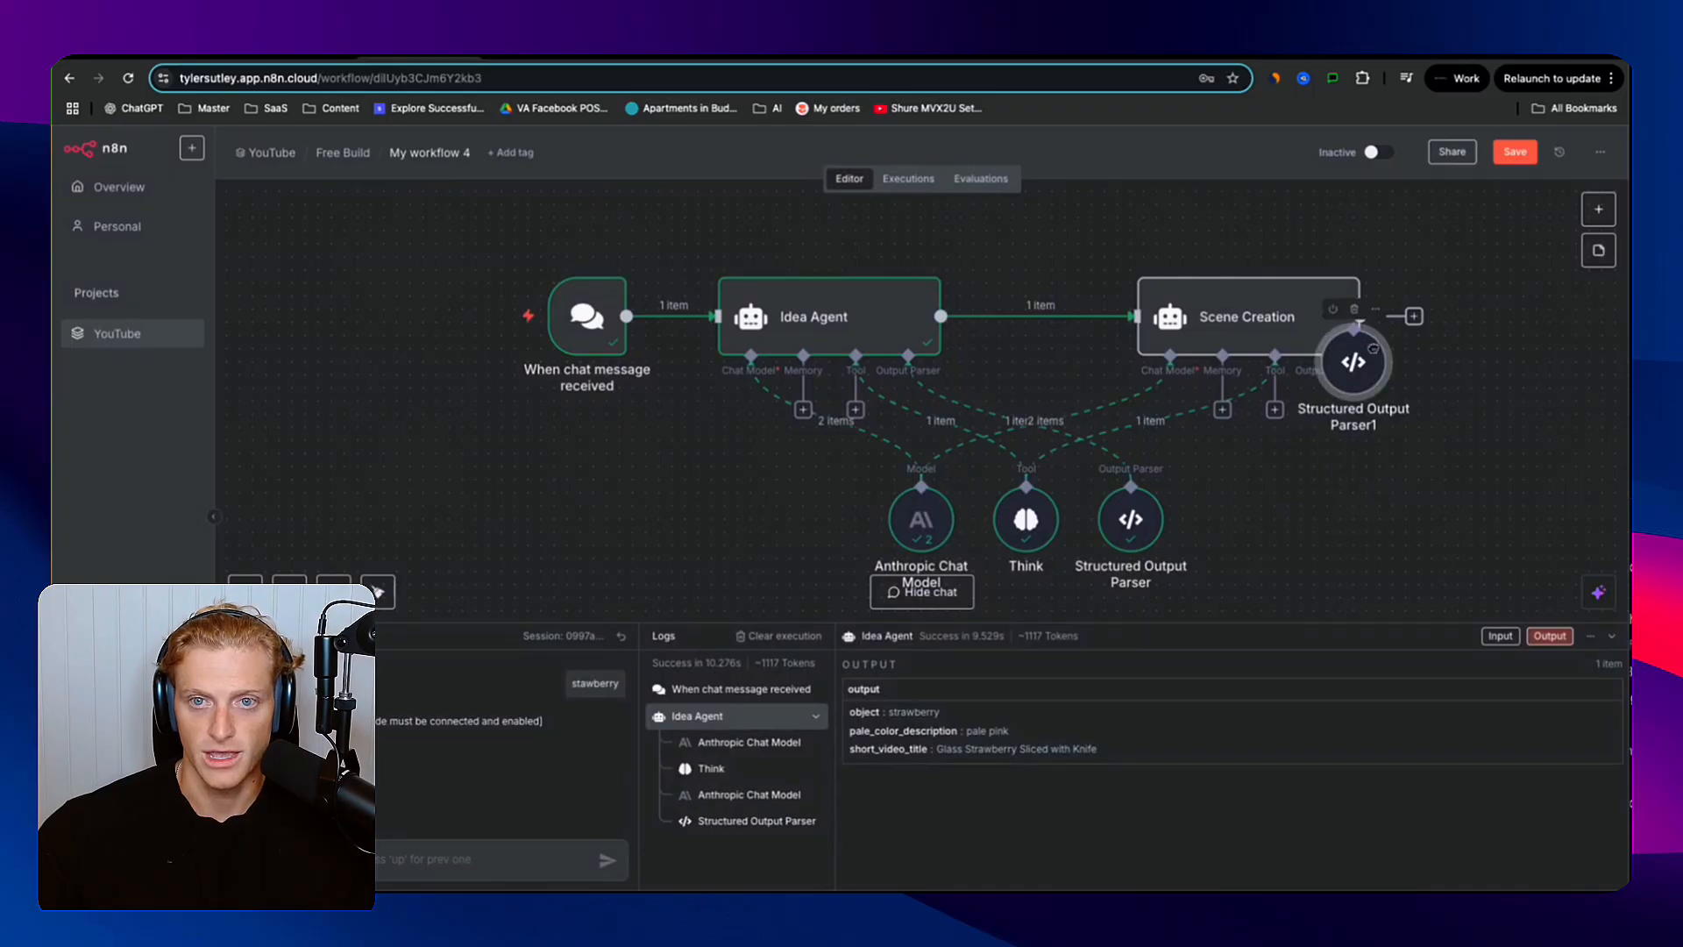
- Place each Structured Output Parser directly beneath its agent and move the Anthropic Chat Model and Think nodes midway between the two agents
{"action": "left_click_drag", "start_coordinate": [1131, 519], "coordinate": [938, 359]}
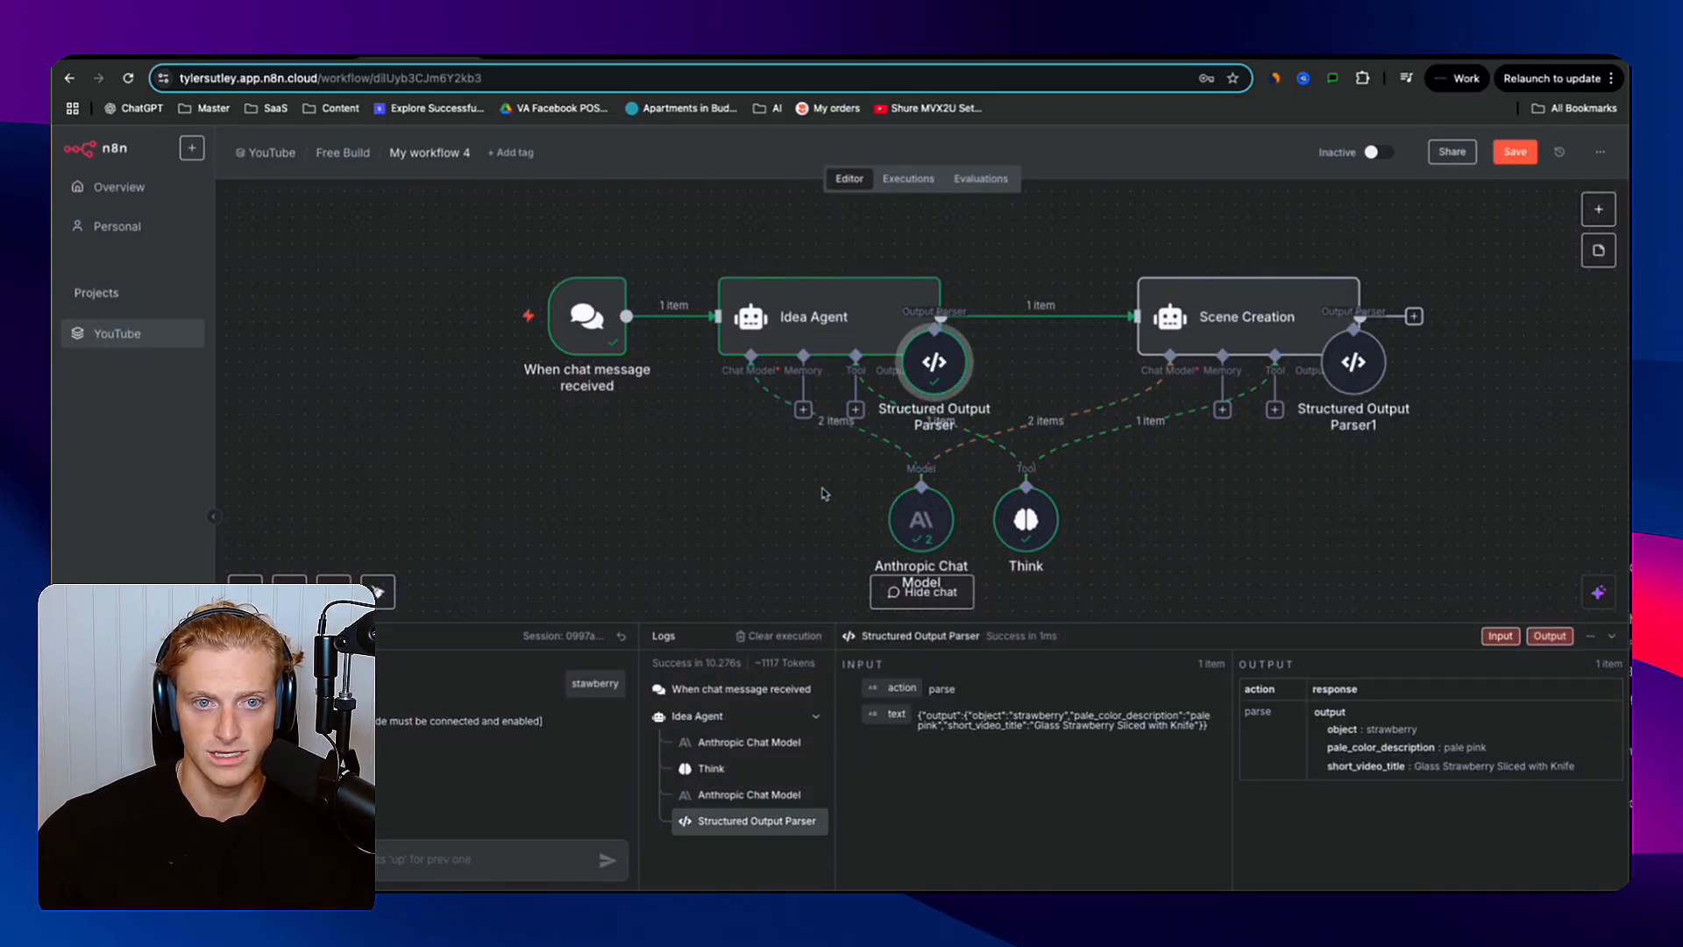
{"action": "left_click_drag", "start_coordinate": [834, 479], "coordinate": [1202, 576]}
{"action": "left_click_drag", "start_coordinate": [1049, 523], "coordinate": [1129, 537]}
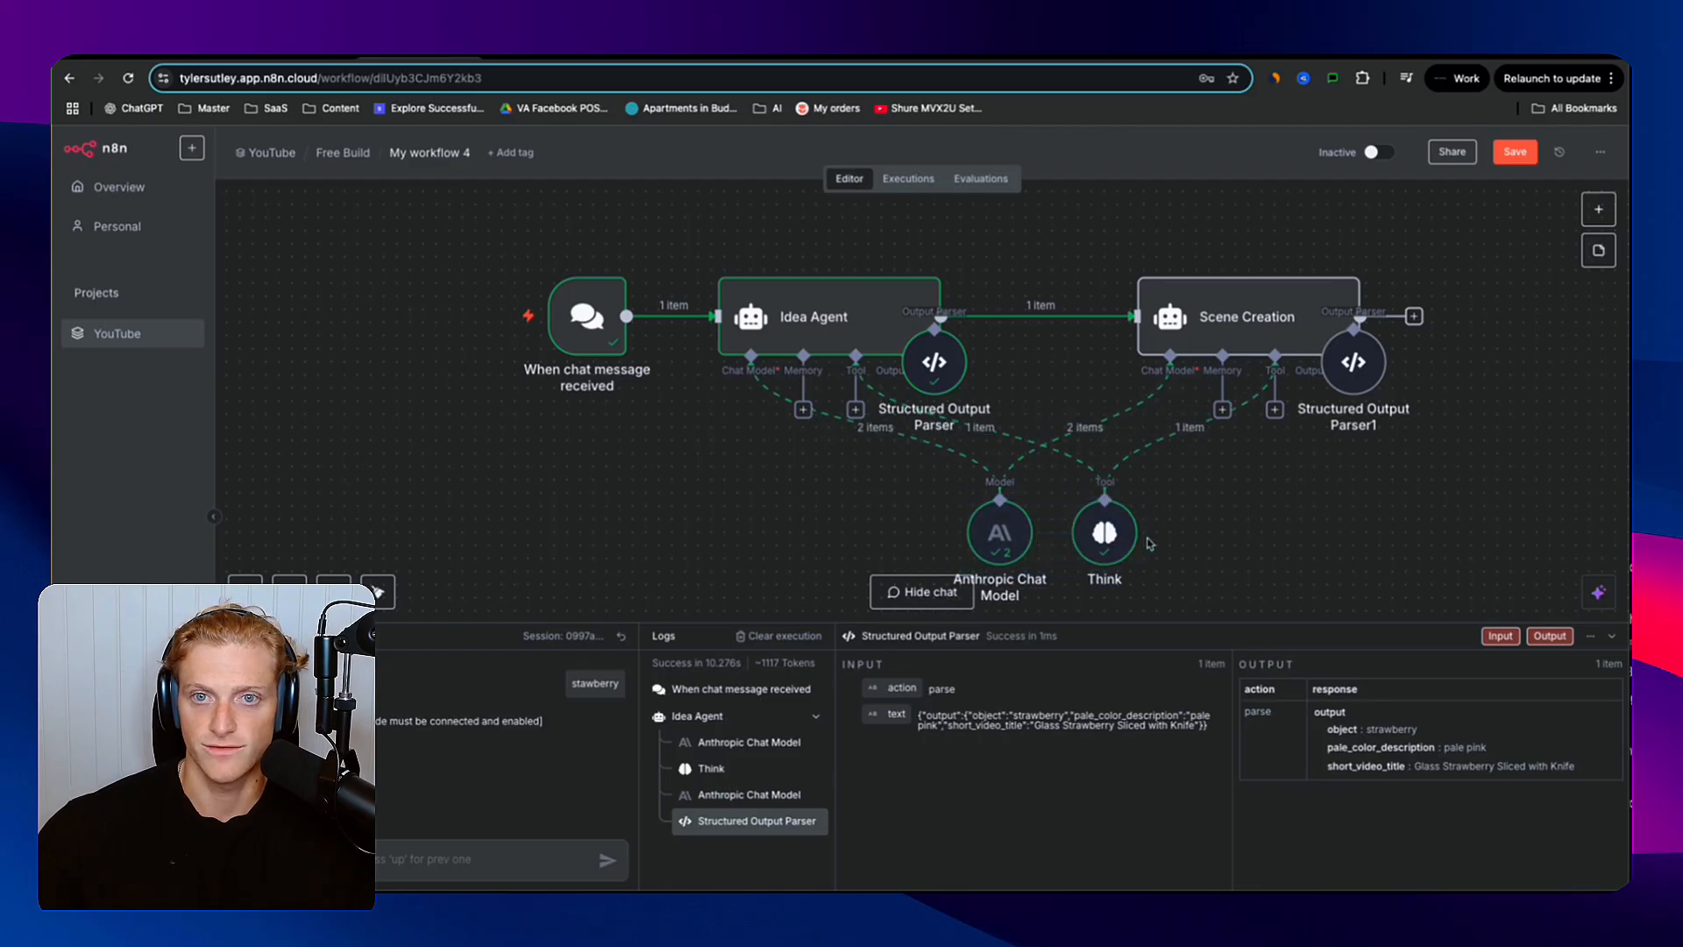
- Switch Scene Creation's System Message to Expression, enlarge its field and open the message in the full expression editor
{"action": "double_click", "coordinate": [1231, 310]}
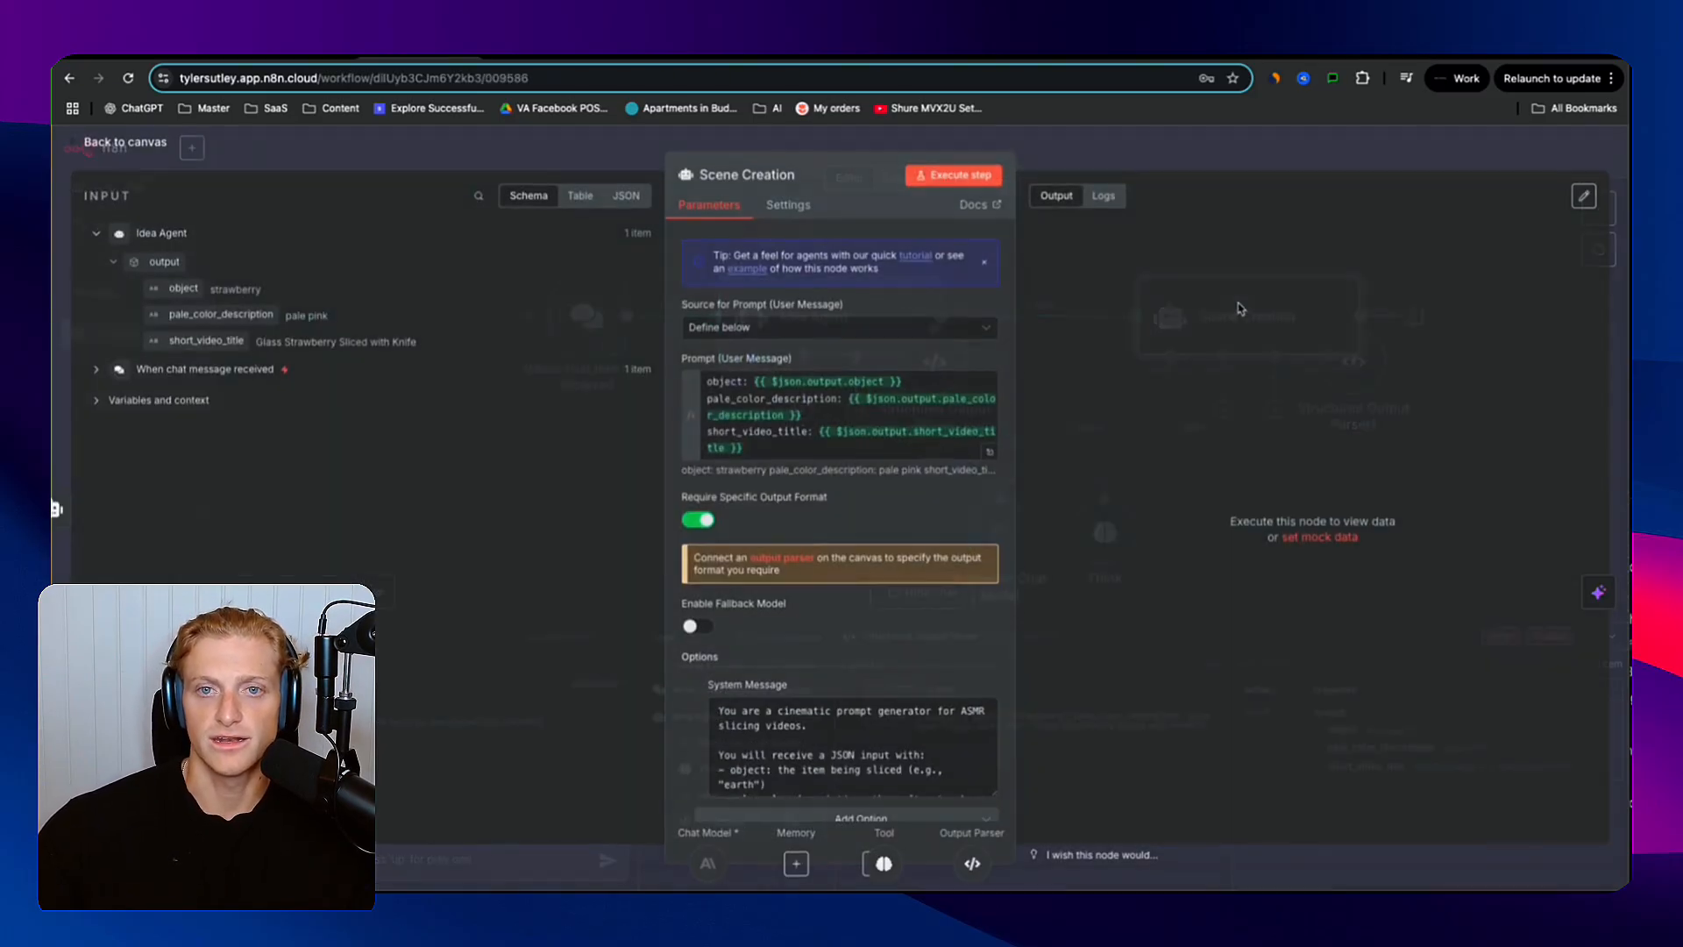
{"action": "left_click", "coordinate": [731, 380]}
{"action": "left_click", "coordinate": [495, 447]}
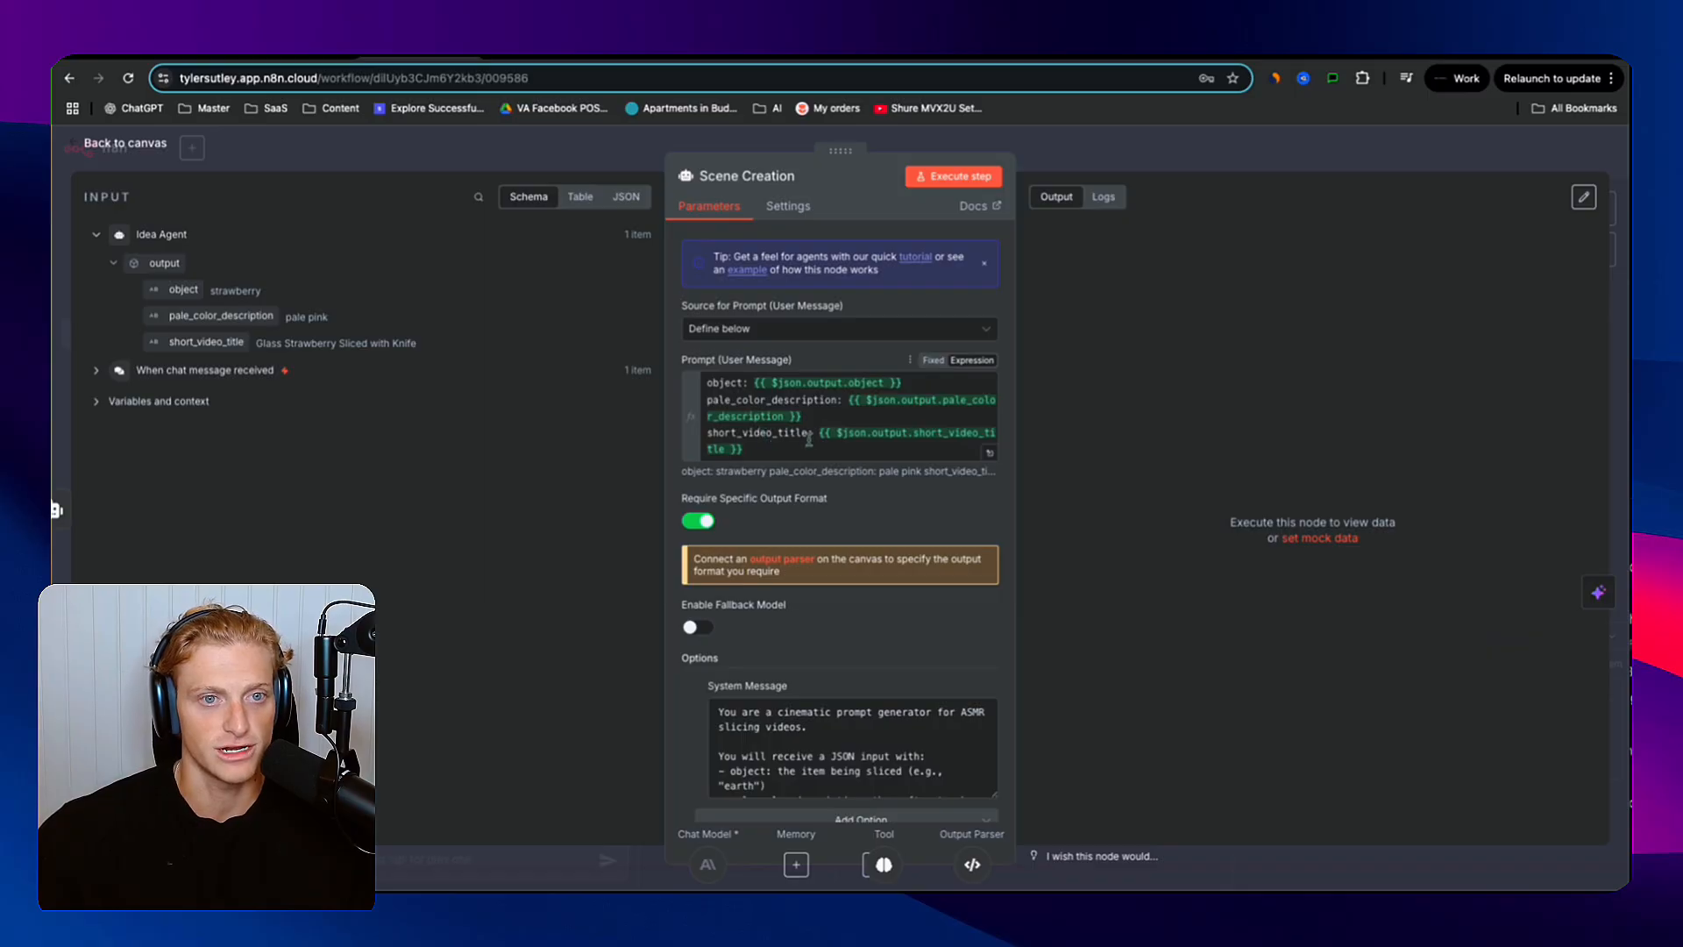
{"action": "scroll", "coordinate": [809, 438], "scroll_direction": "down", "scroll_amount": 1}
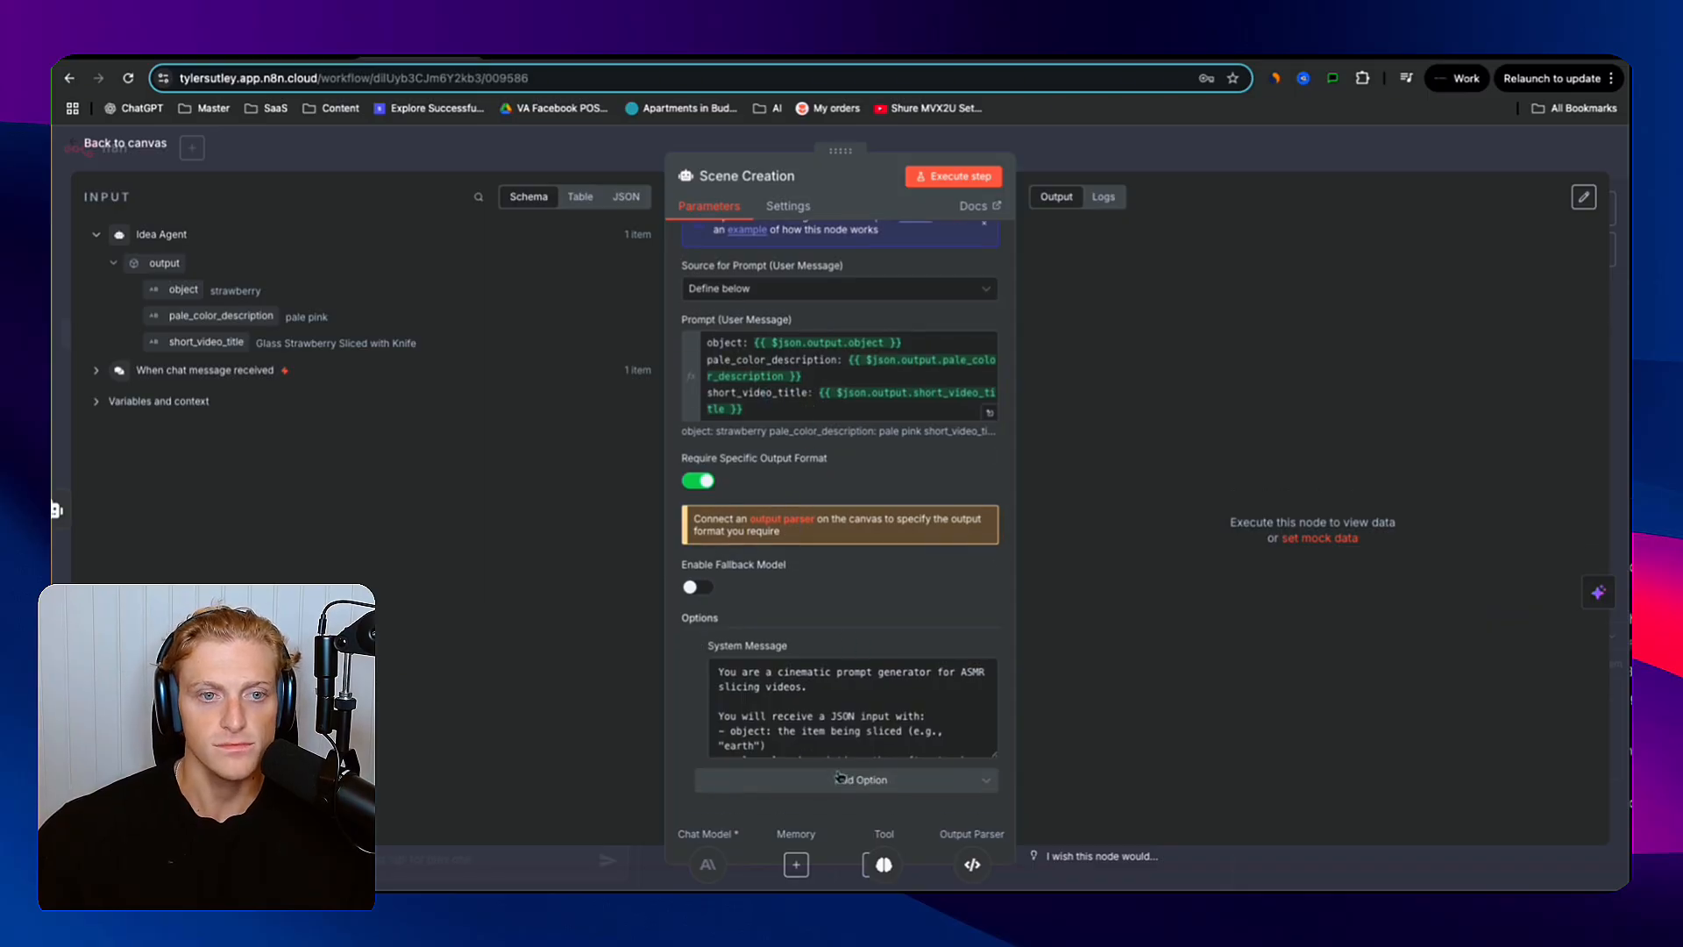
{"action": "left_click", "coordinate": [964, 702]}
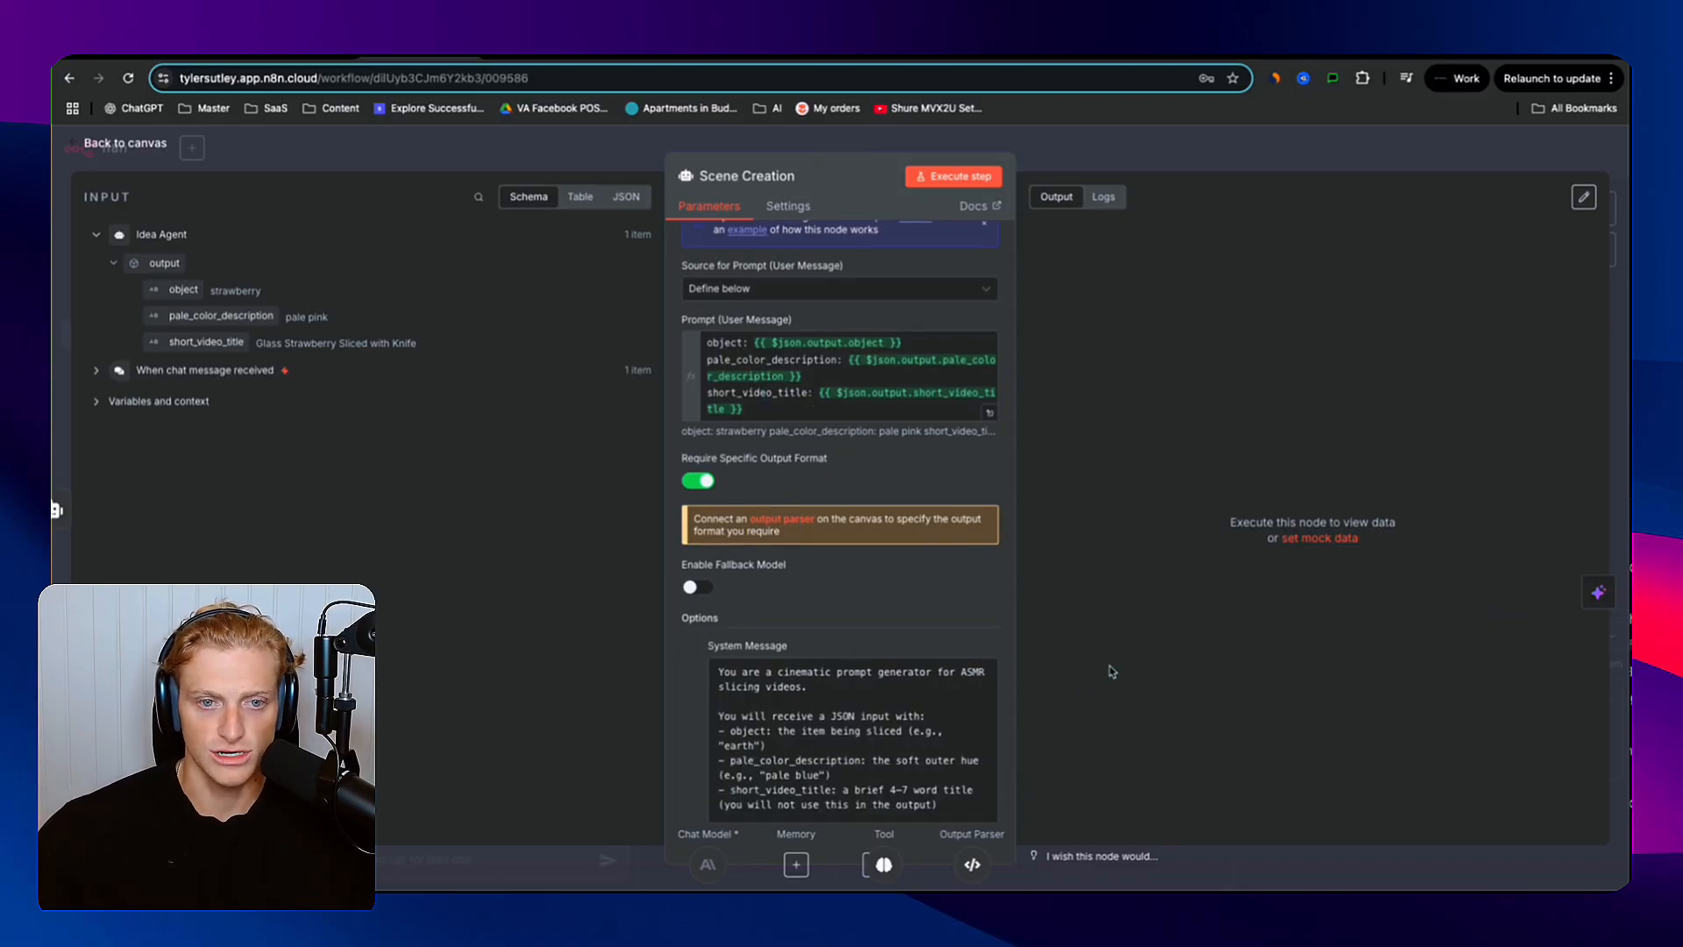
{"action": "left_click", "coordinate": [969, 662]}
{"action": "scroll", "coordinate": [965, 675], "scroll_direction": "down", "scroll_amount": 2}
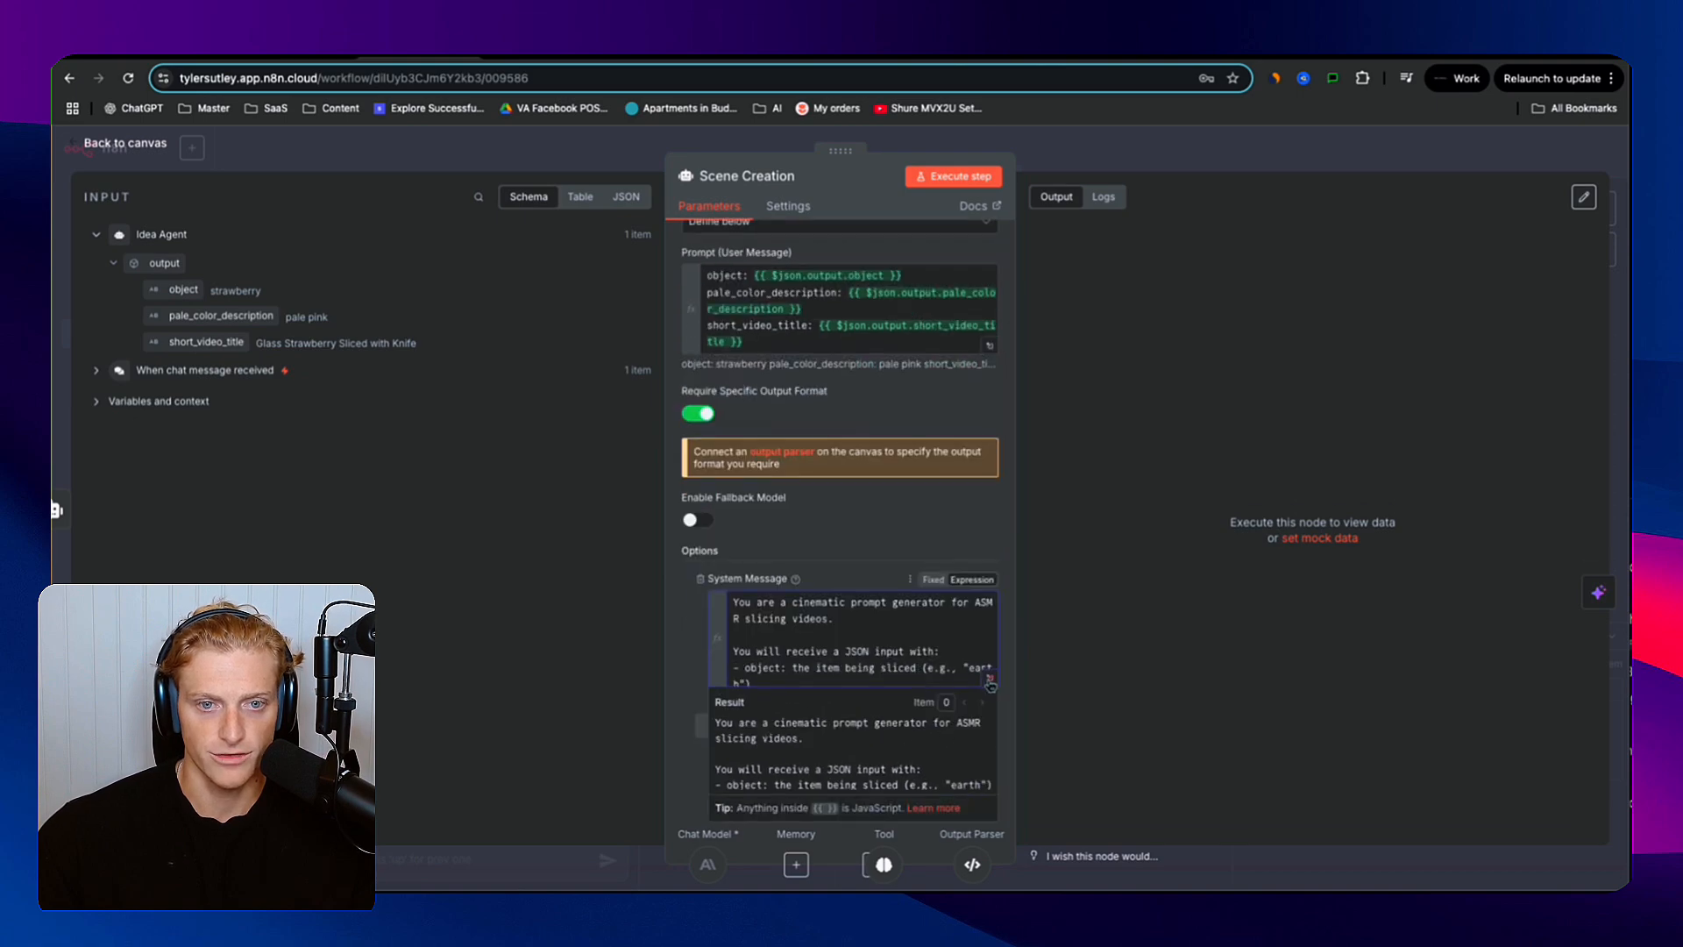
{"action": "left_click", "coordinate": [990, 680]}
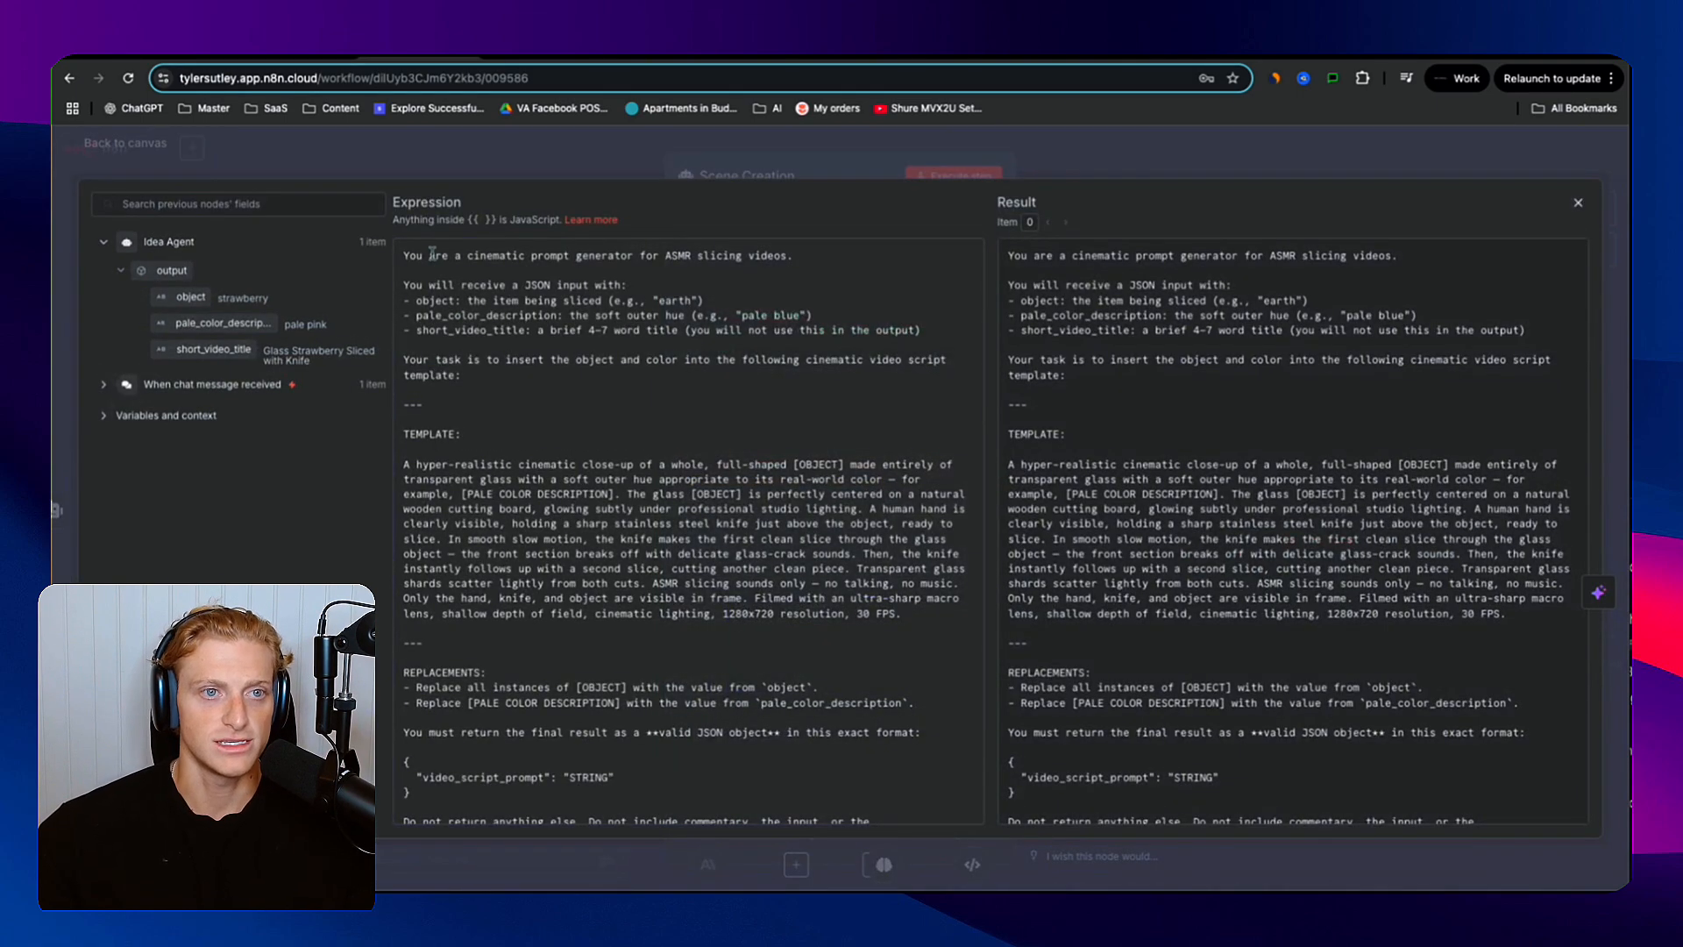
- Review the system message's task, TEMPLATE, REPLACEMENTS and JSON output sections, and close the expression editor
{"action": "left_click_drag", "start_coordinate": [432, 254], "coordinate": [920, 331]}
{"action": "left_click_drag", "start_coordinate": [463, 375], "coordinate": [531, 359]}
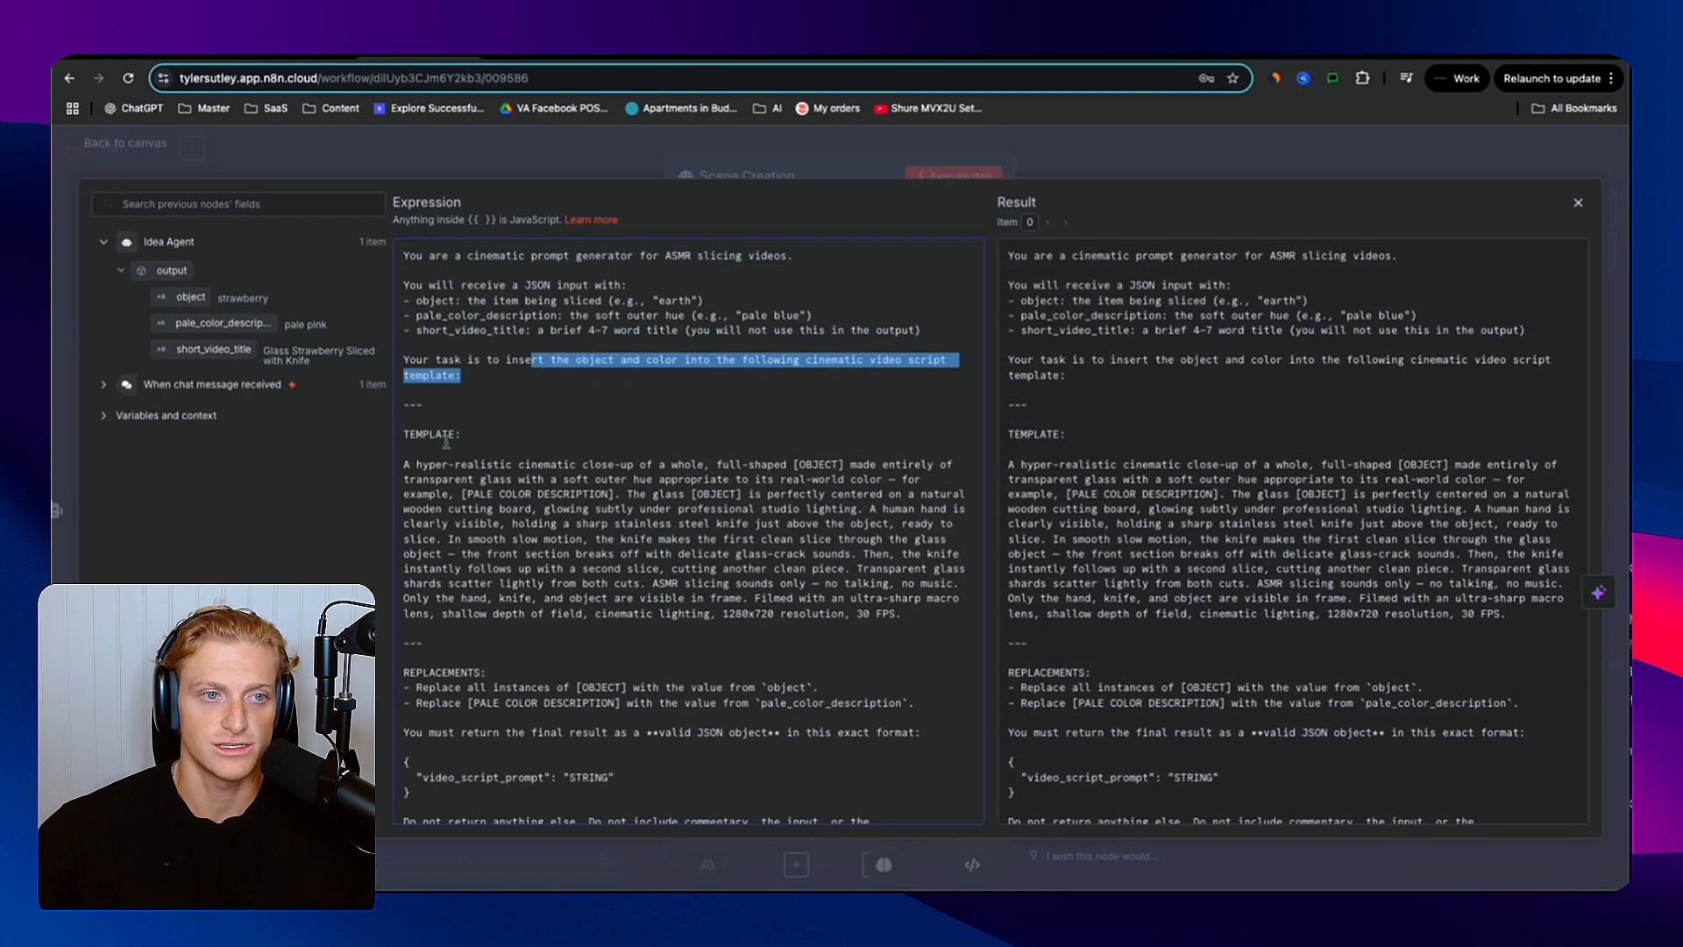
{"action": "left_click_drag", "start_coordinate": [485, 478], "coordinate": [750, 600]}
{"action": "left_click", "coordinate": [771, 574]}
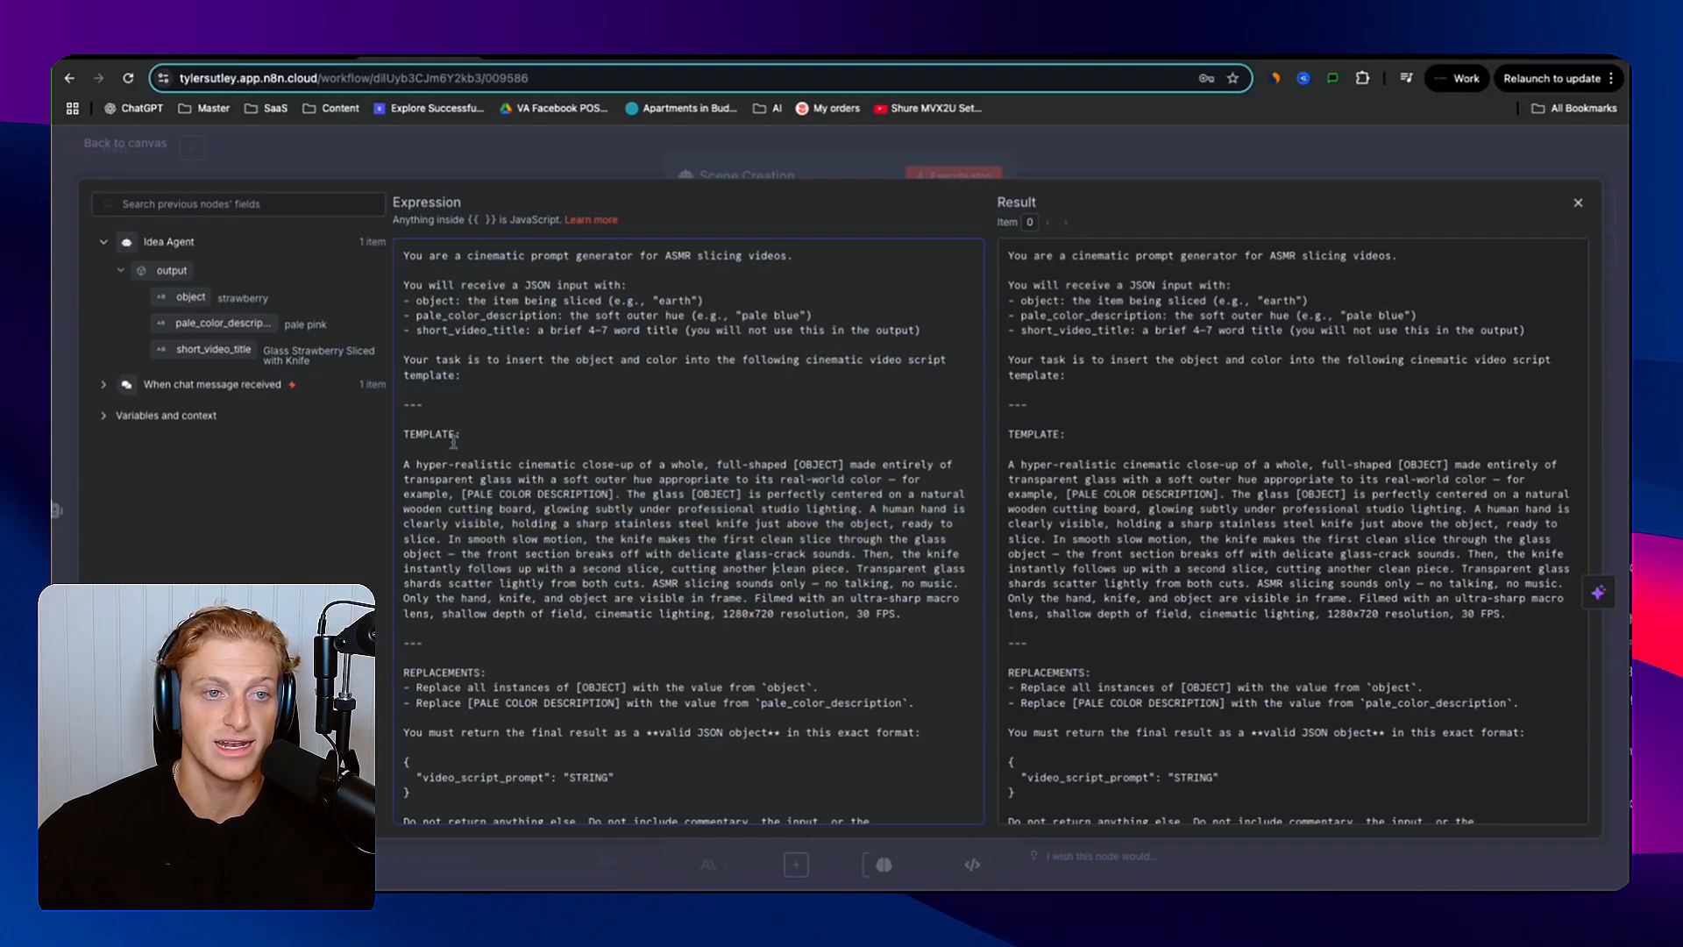
{"action": "left_click_drag", "start_coordinate": [454, 449], "coordinate": [767, 633]}
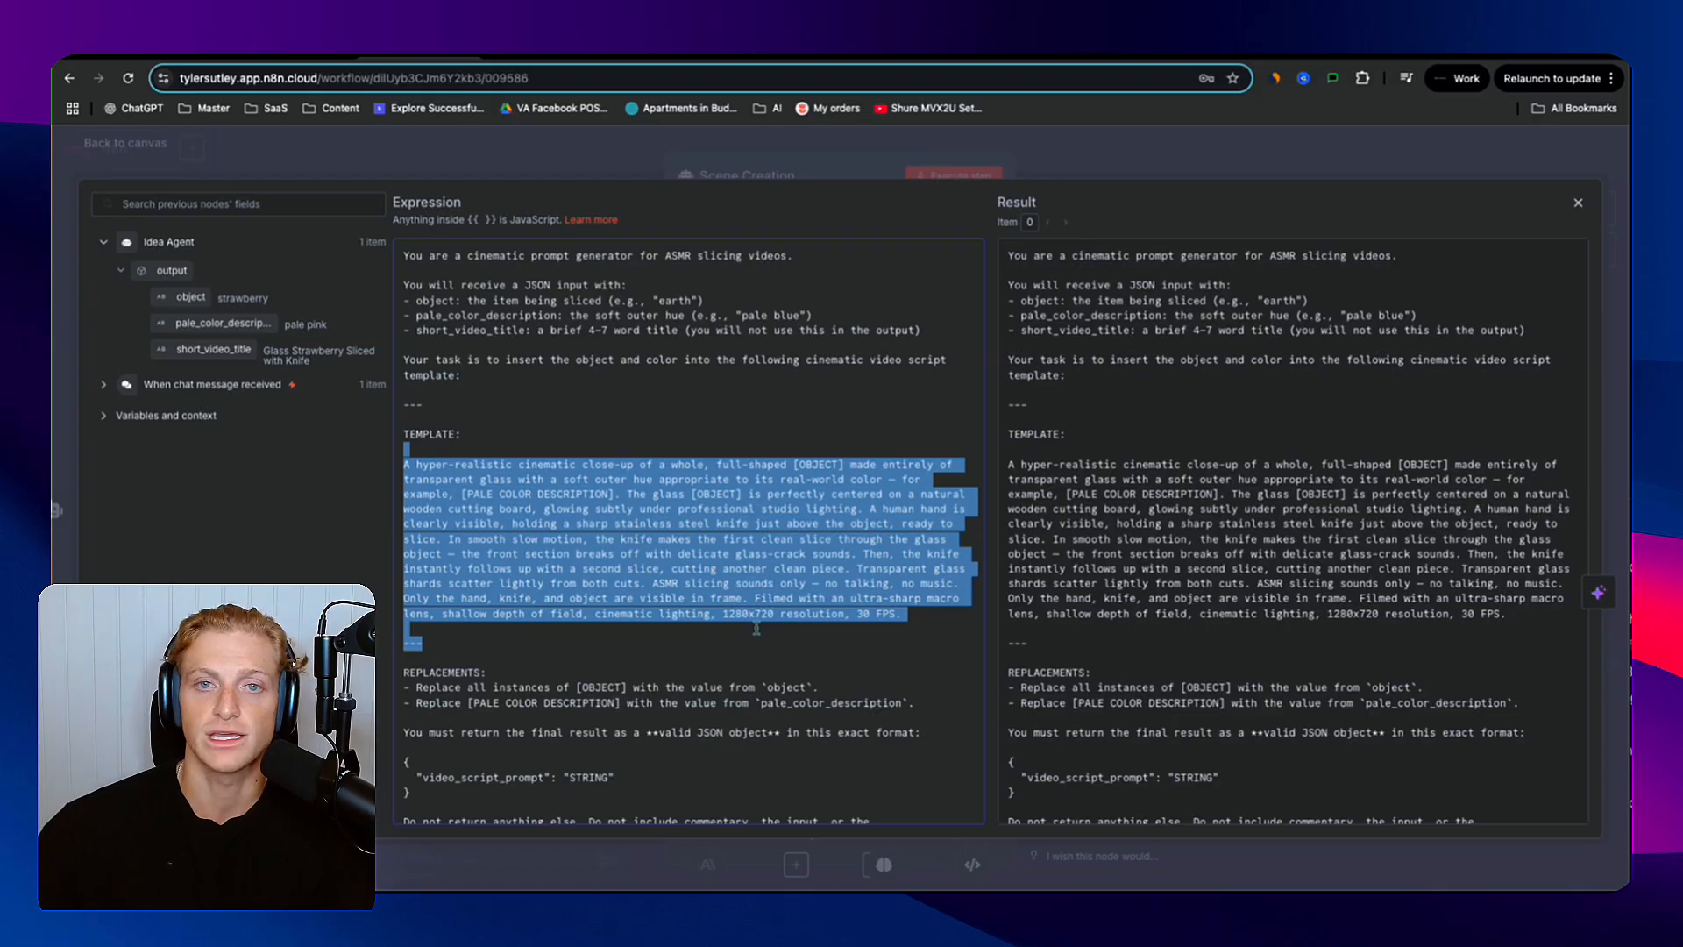
{"action": "scroll", "coordinate": [527, 708], "scroll_direction": "down", "scroll_amount": 1}
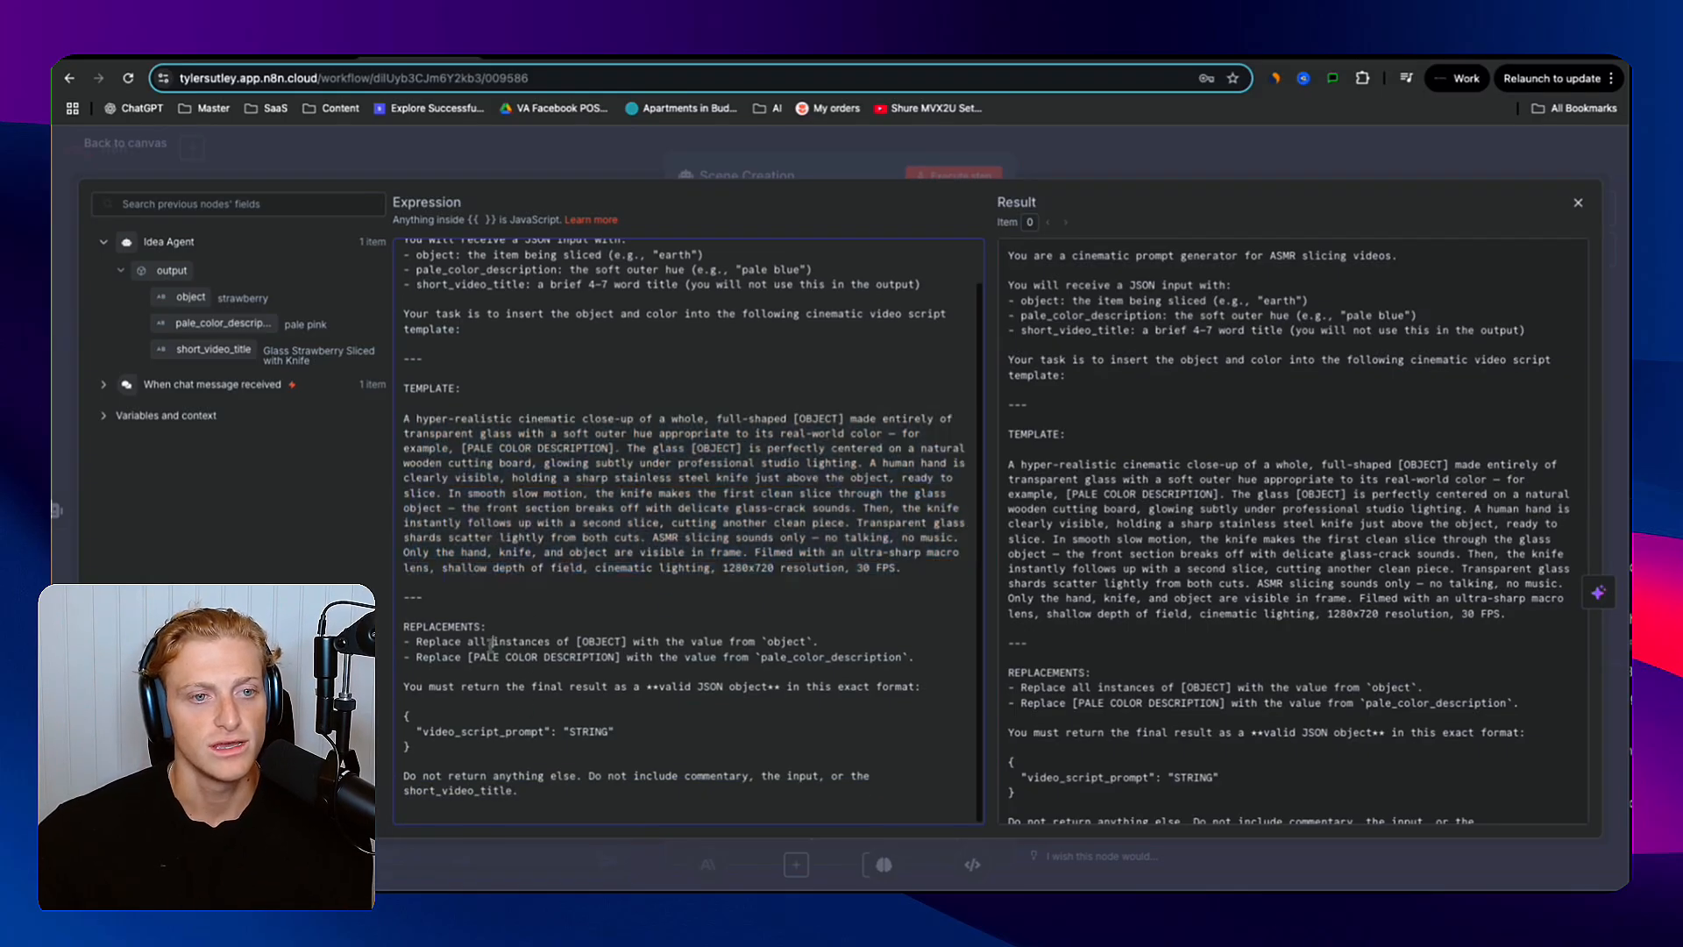
{"action": "left_click_drag", "start_coordinate": [496, 641], "coordinate": [635, 699]}
{"action": "left_click_drag", "start_coordinate": [441, 732], "coordinate": [409, 746]}
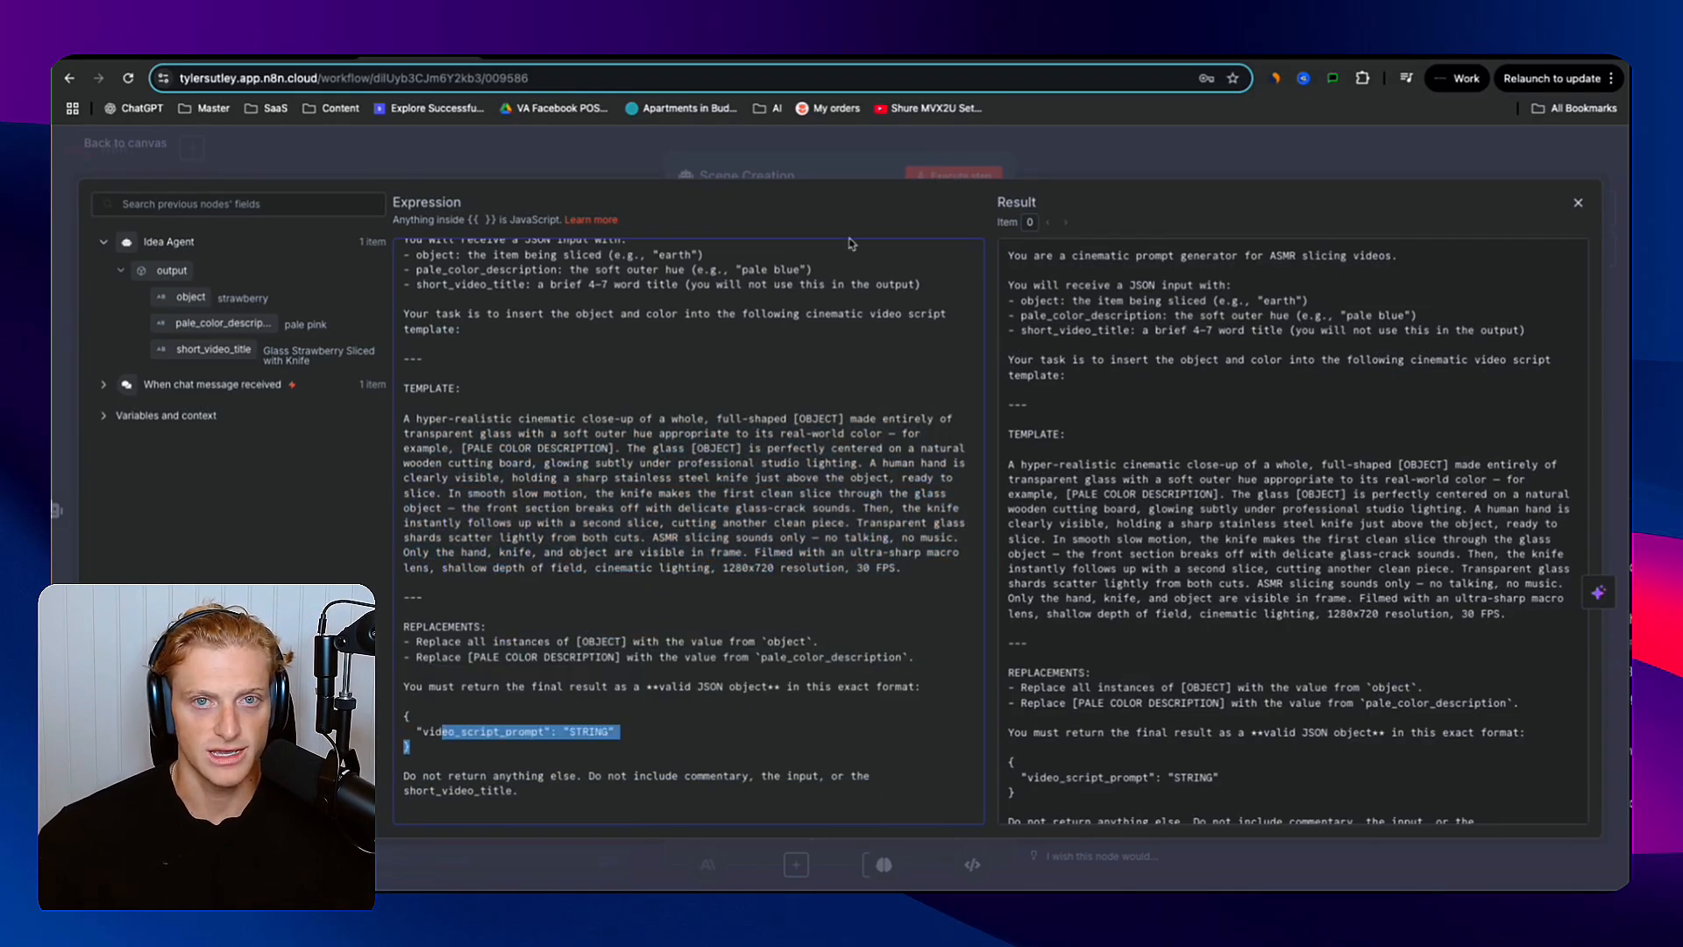
{"action": "left_click", "coordinate": [1277, 140]}
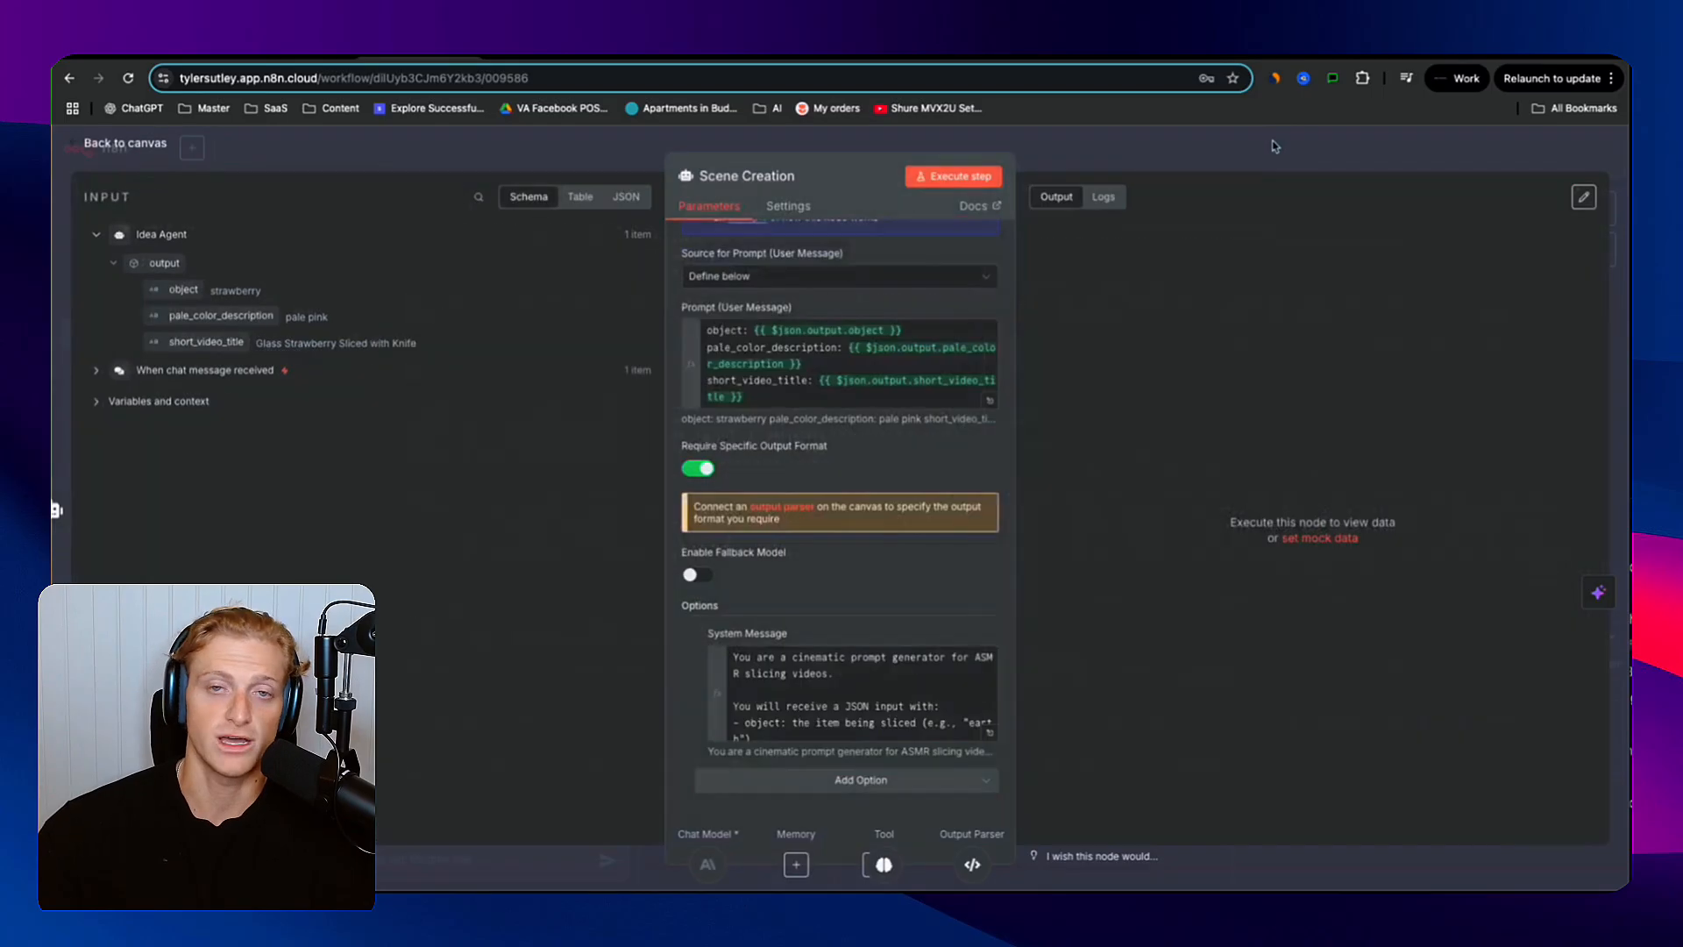
- Return to the canvas, execute the Scene Creation node and check the JSON example in Structured Output Parser1 while it runs
{"action": "left_click", "coordinate": [1165, 144]}
{"action": "left_click", "coordinate": [1286, 258]}
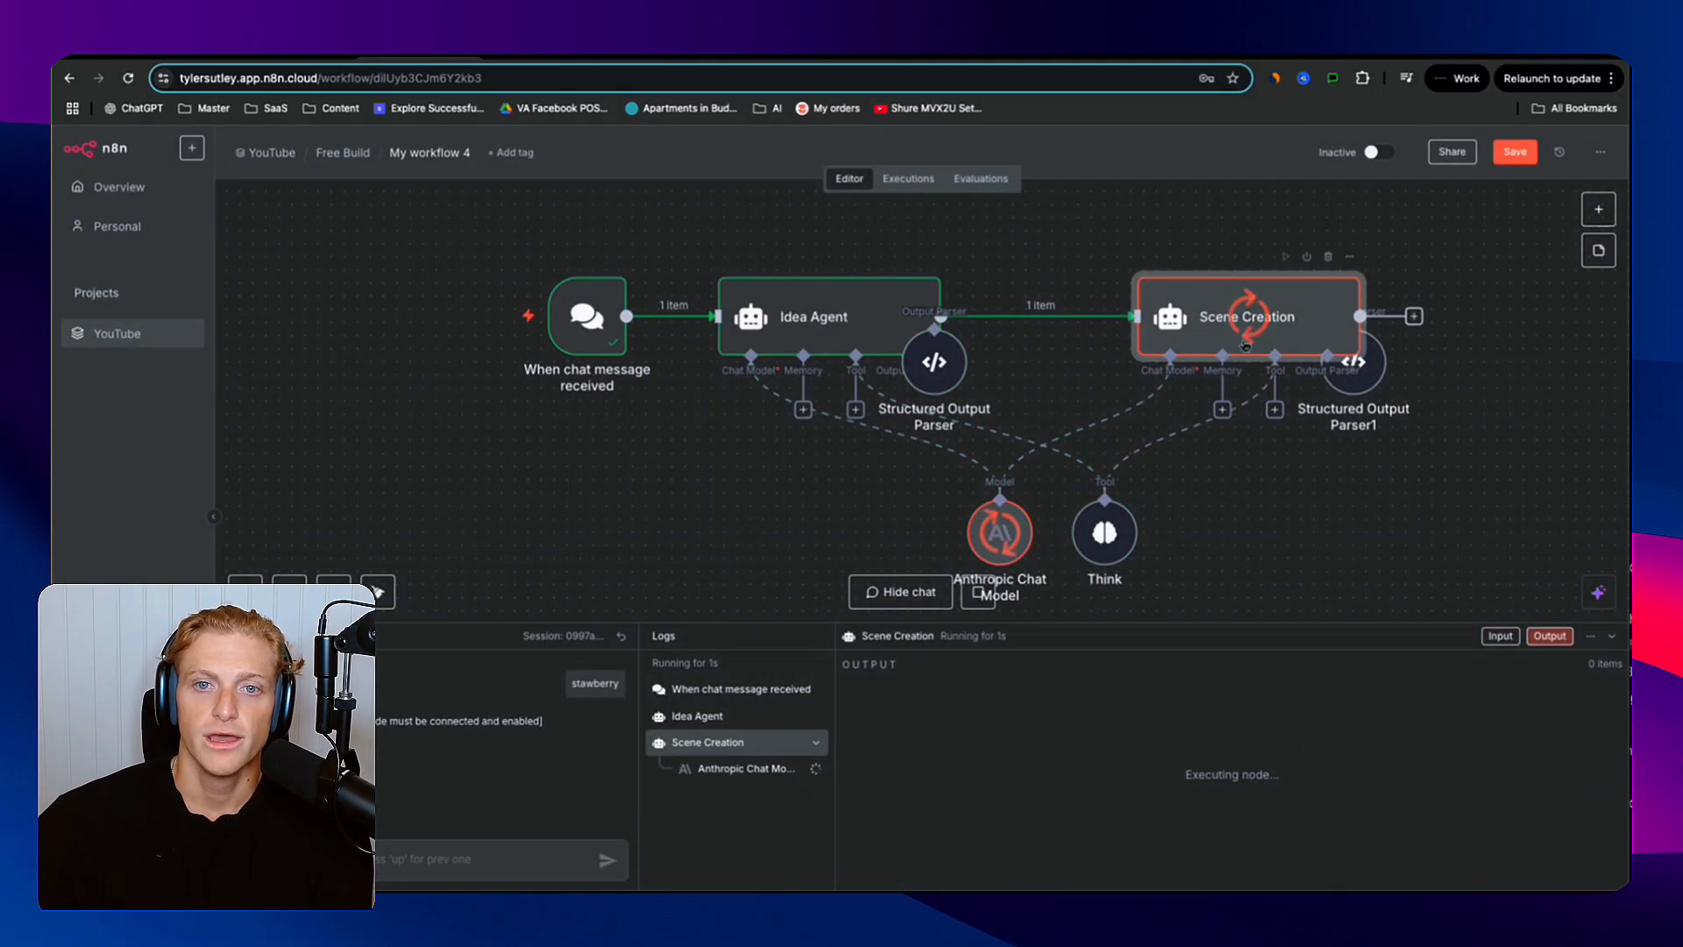
{"action": "scroll", "coordinate": [1047, 439], "scroll_direction": "down", "scroll_amount": 1}
{"action": "scroll", "coordinate": [1046, 438], "scroll_direction": "down", "scroll_amount": 2}
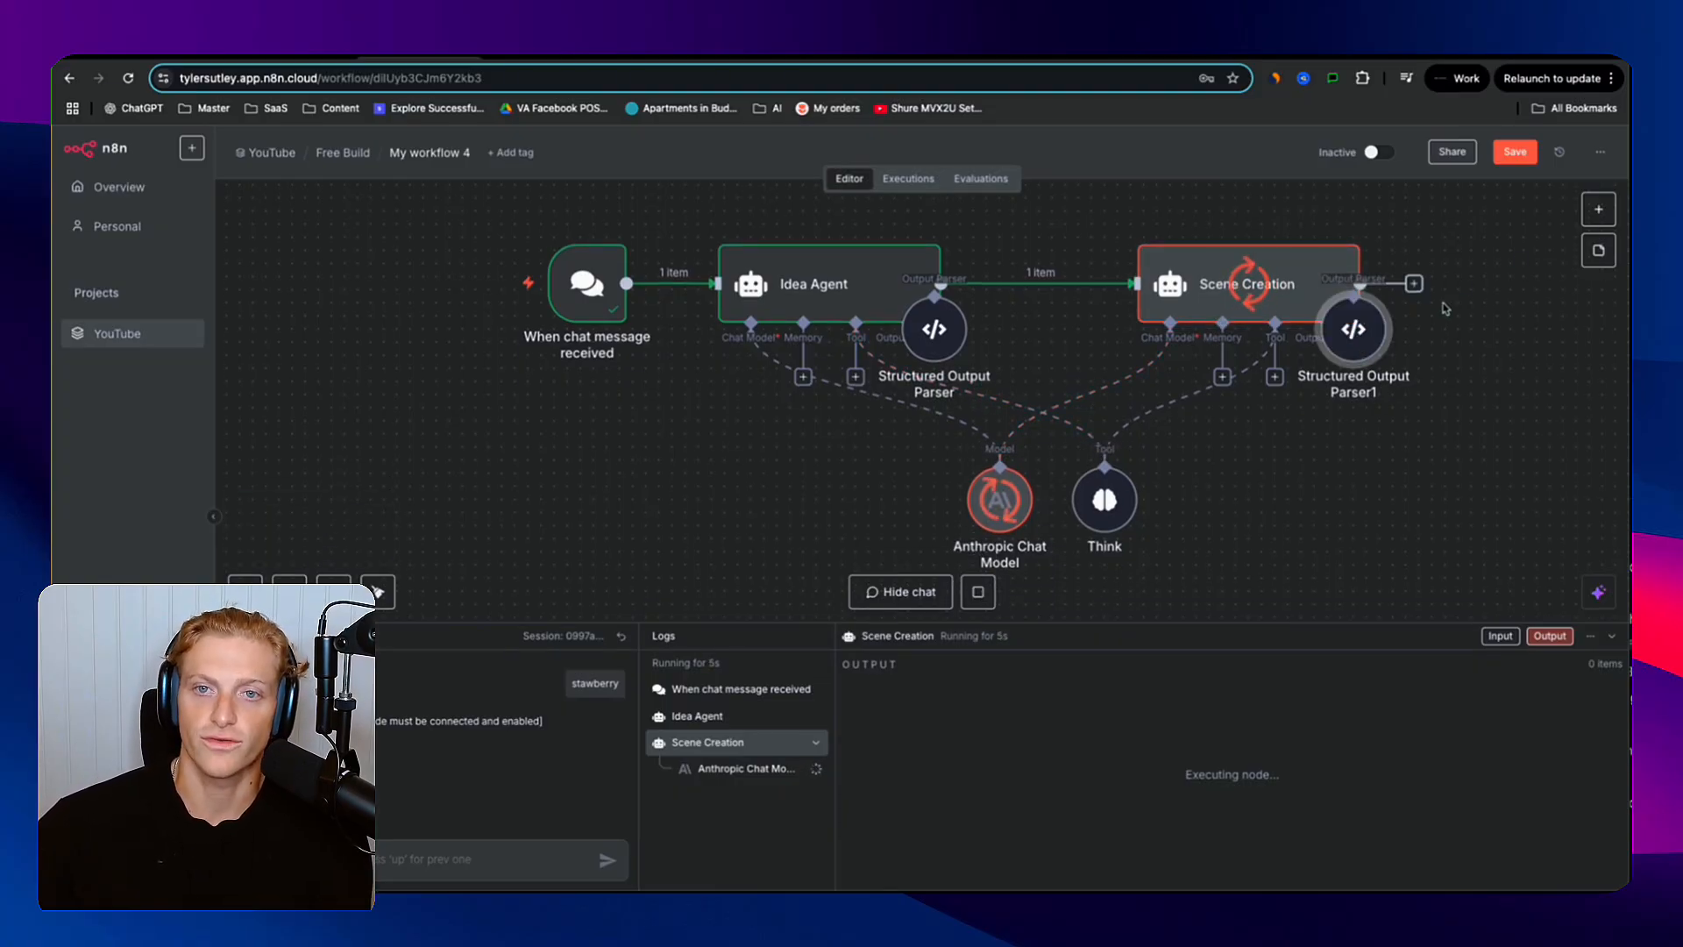
{"action": "double_click", "coordinate": [1362, 342]}
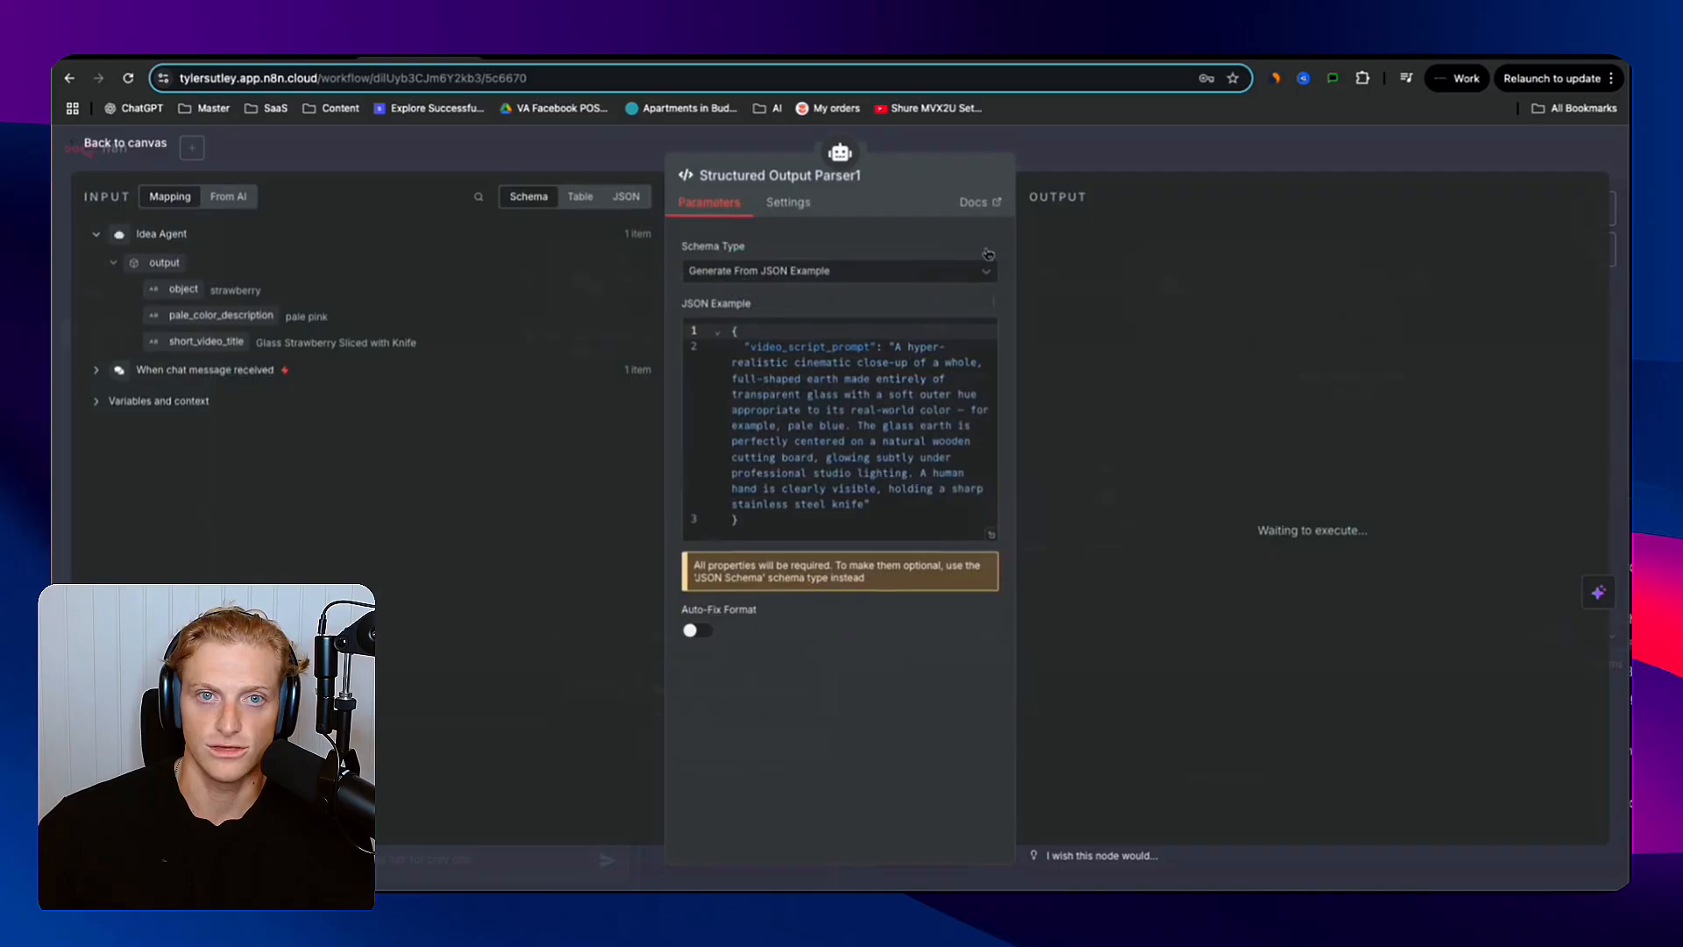
{"action": "left_click", "coordinate": [1166, 142]}
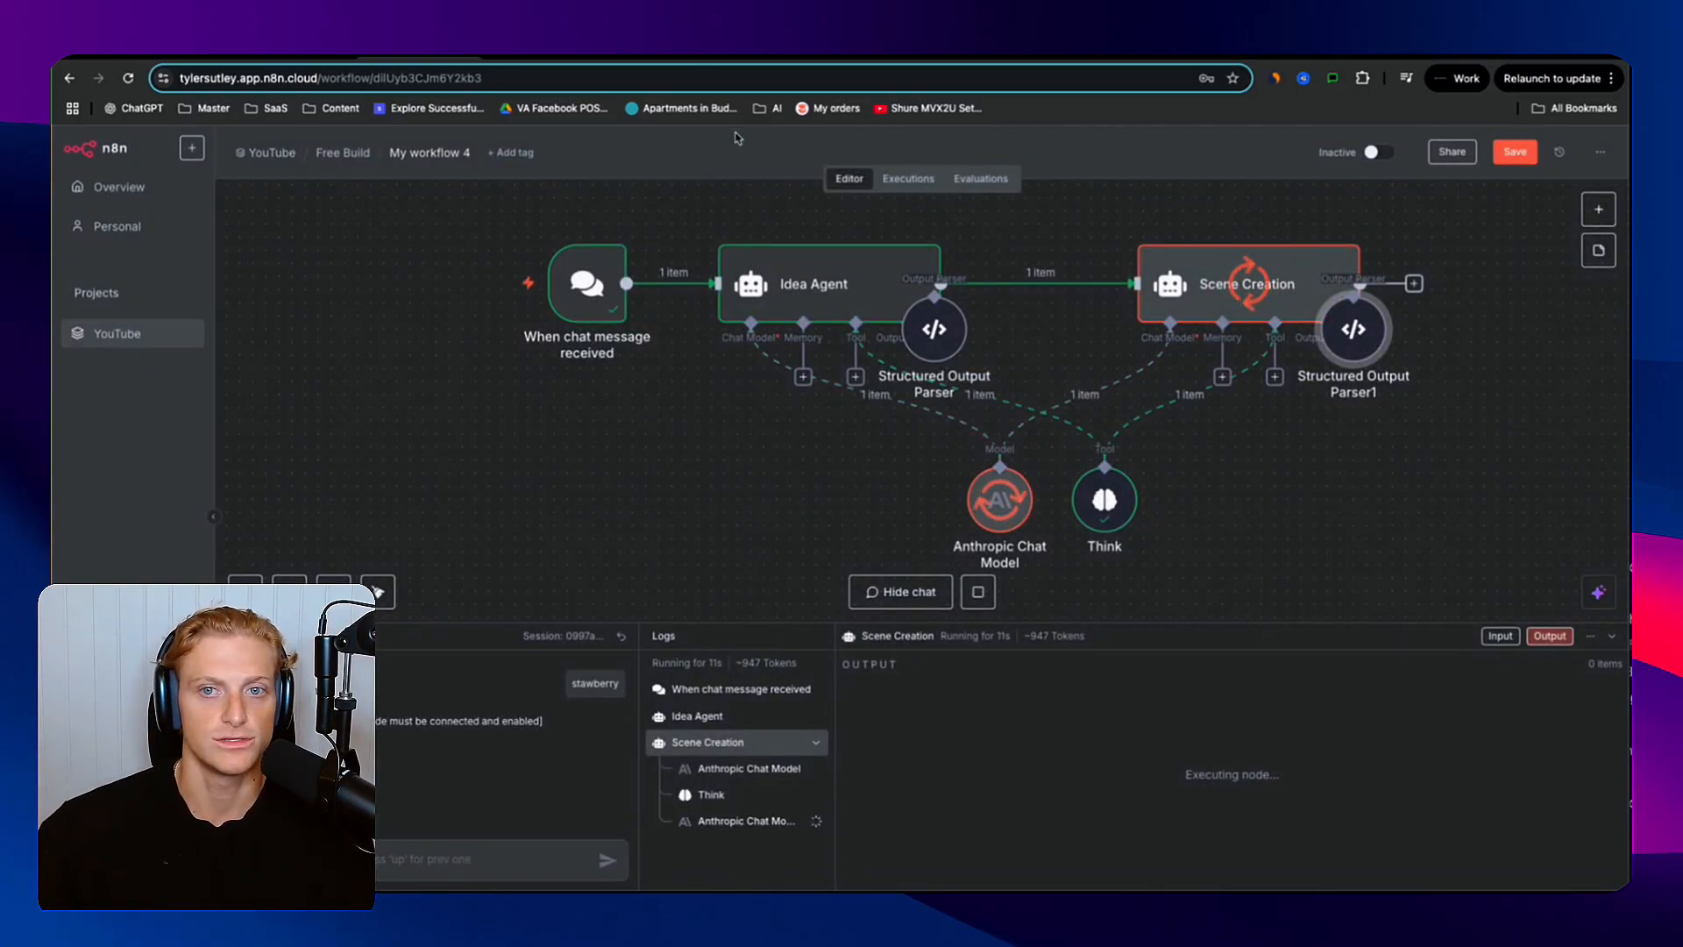
{"action": "left_click", "coordinate": [683, 62]}
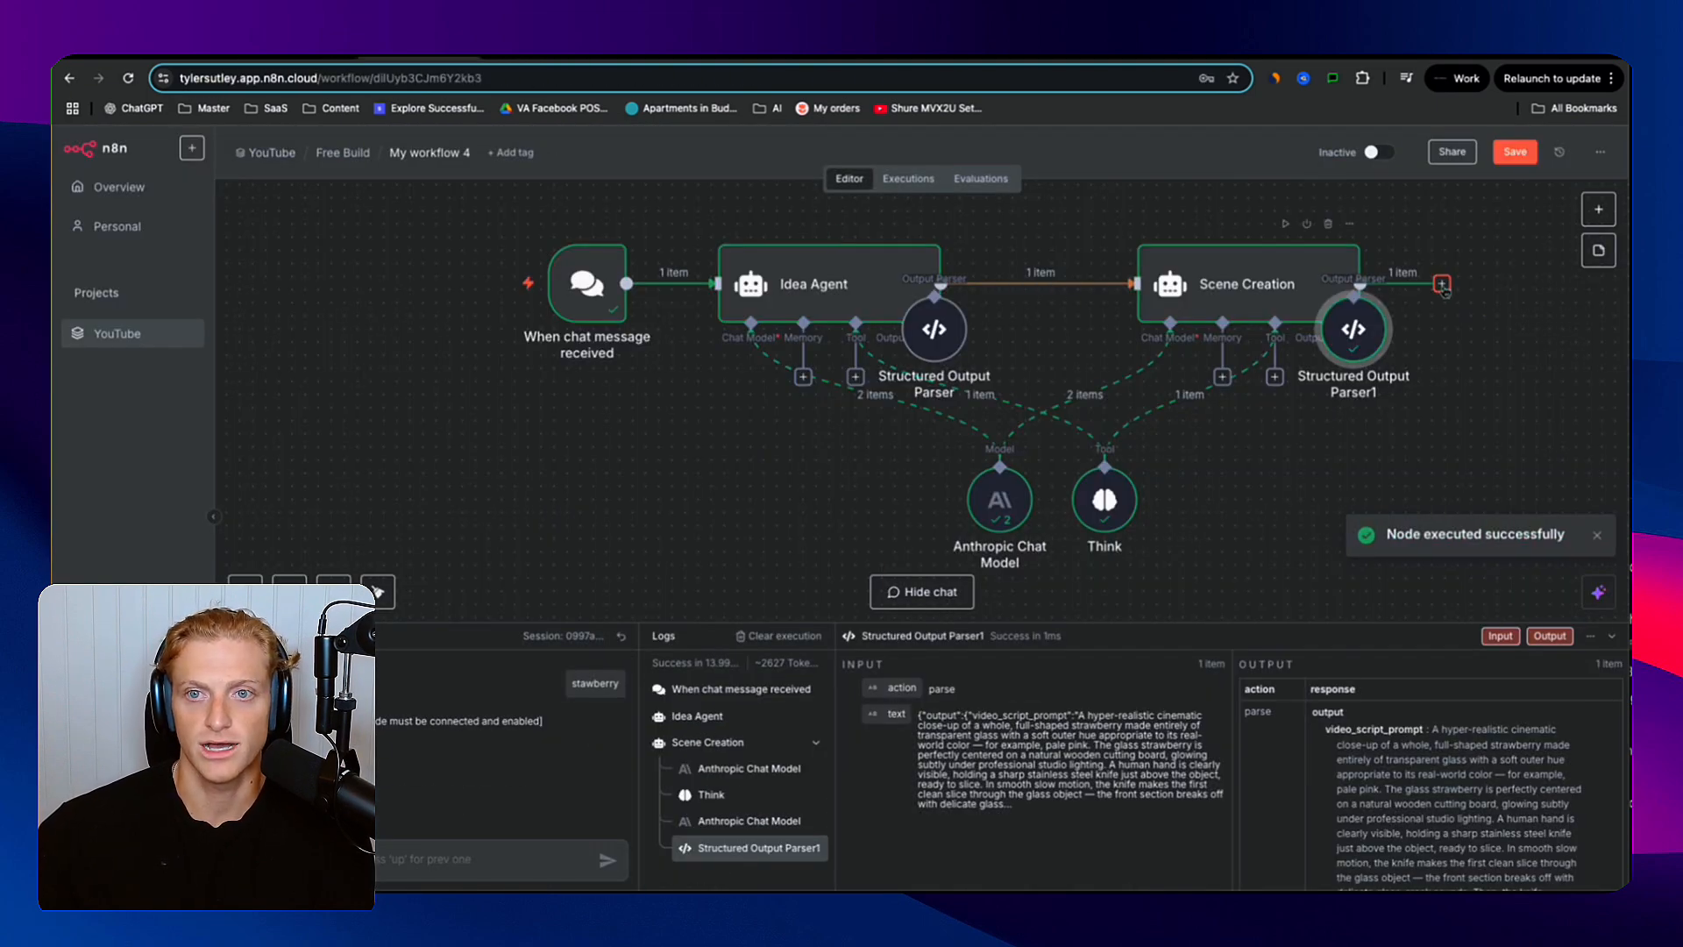
- Add a Google Sheets row-appending node after Scene Creation and set its operation to Append Row
{"action": "key", "text": "Tab"}
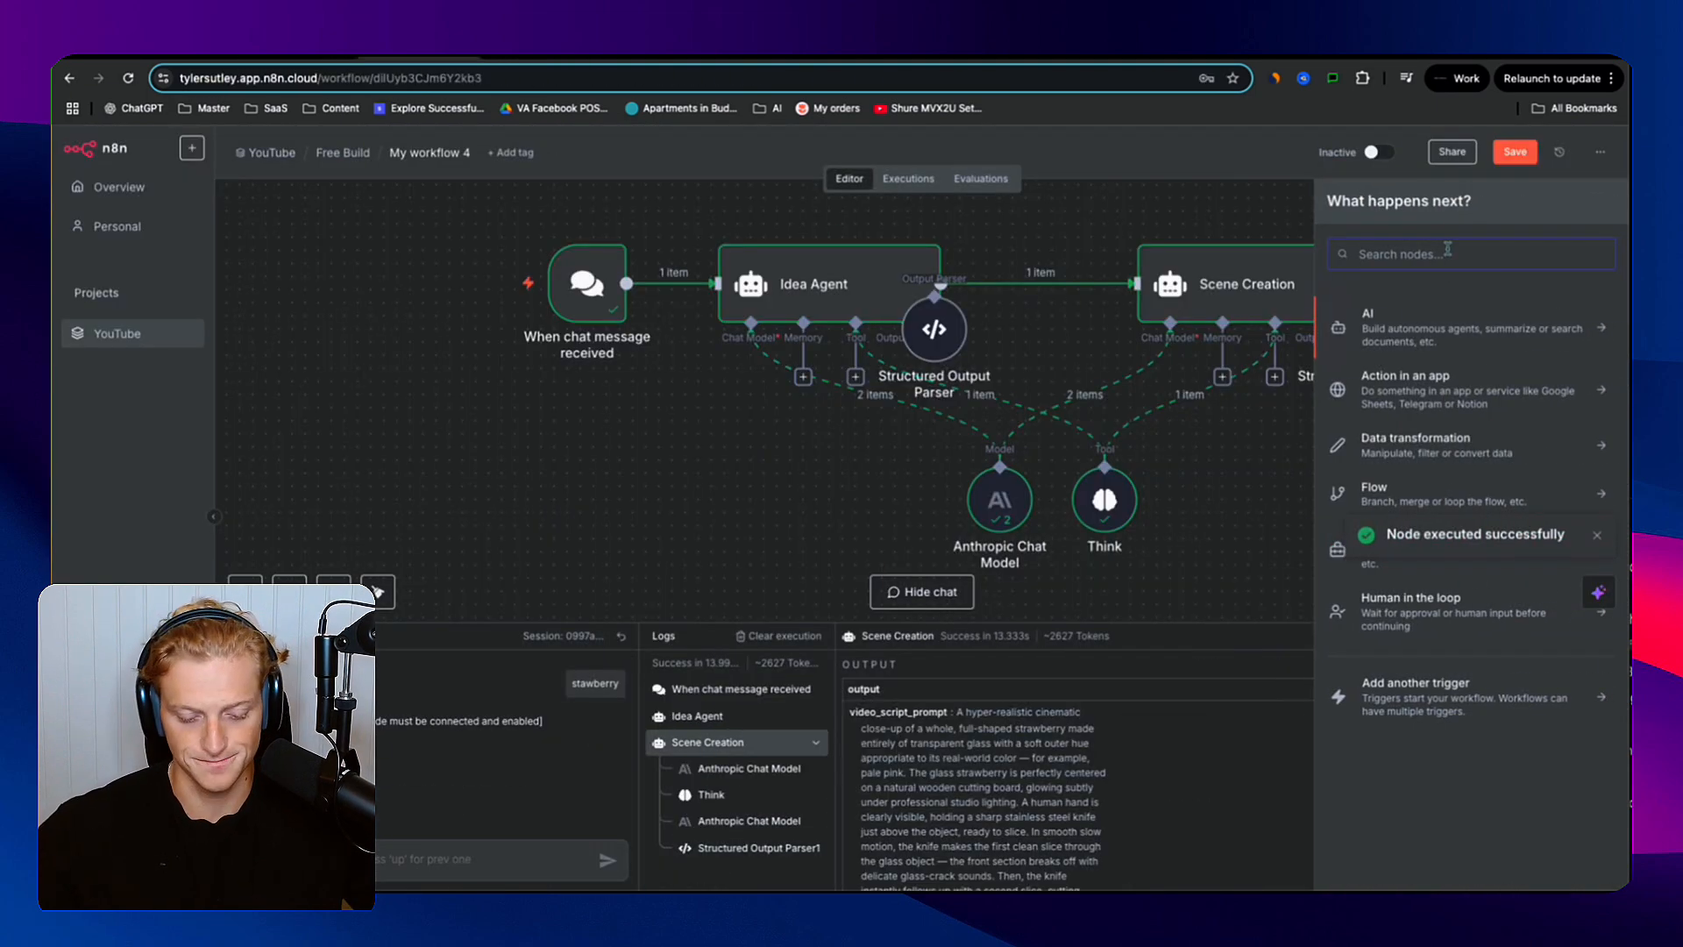
{"action": "type", "text": "l"}
{"action": "key", "text": "BackSpace"}
{"action": "type", "text": "g"}
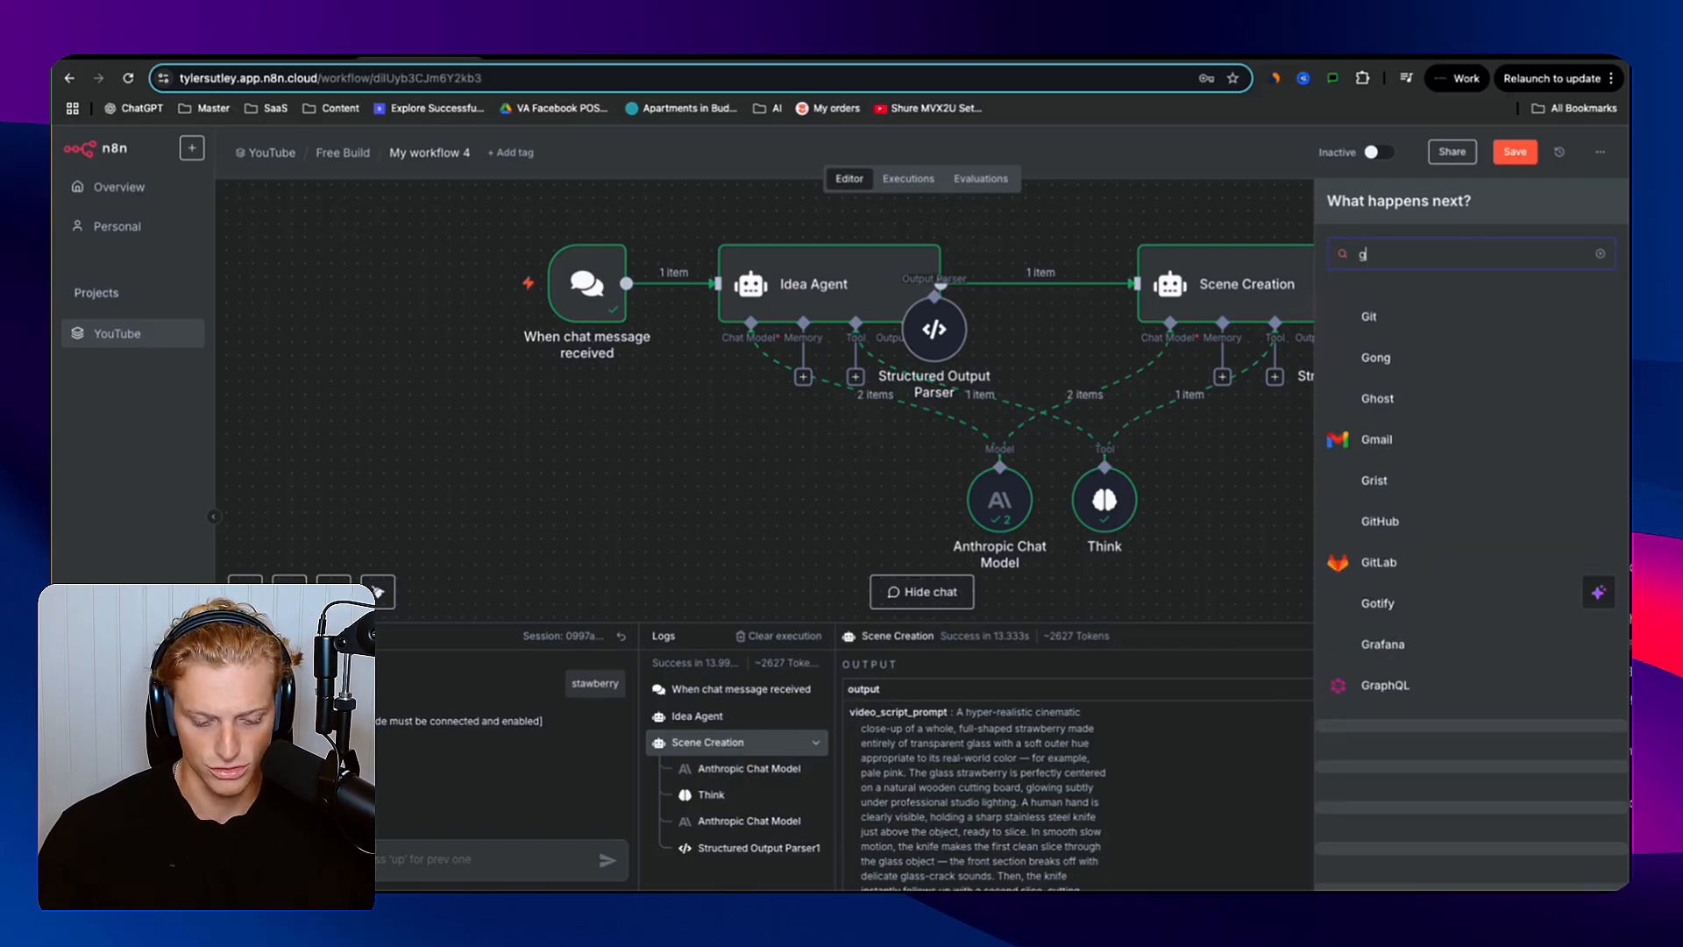
{"action": "type", "text": "oogle s"}
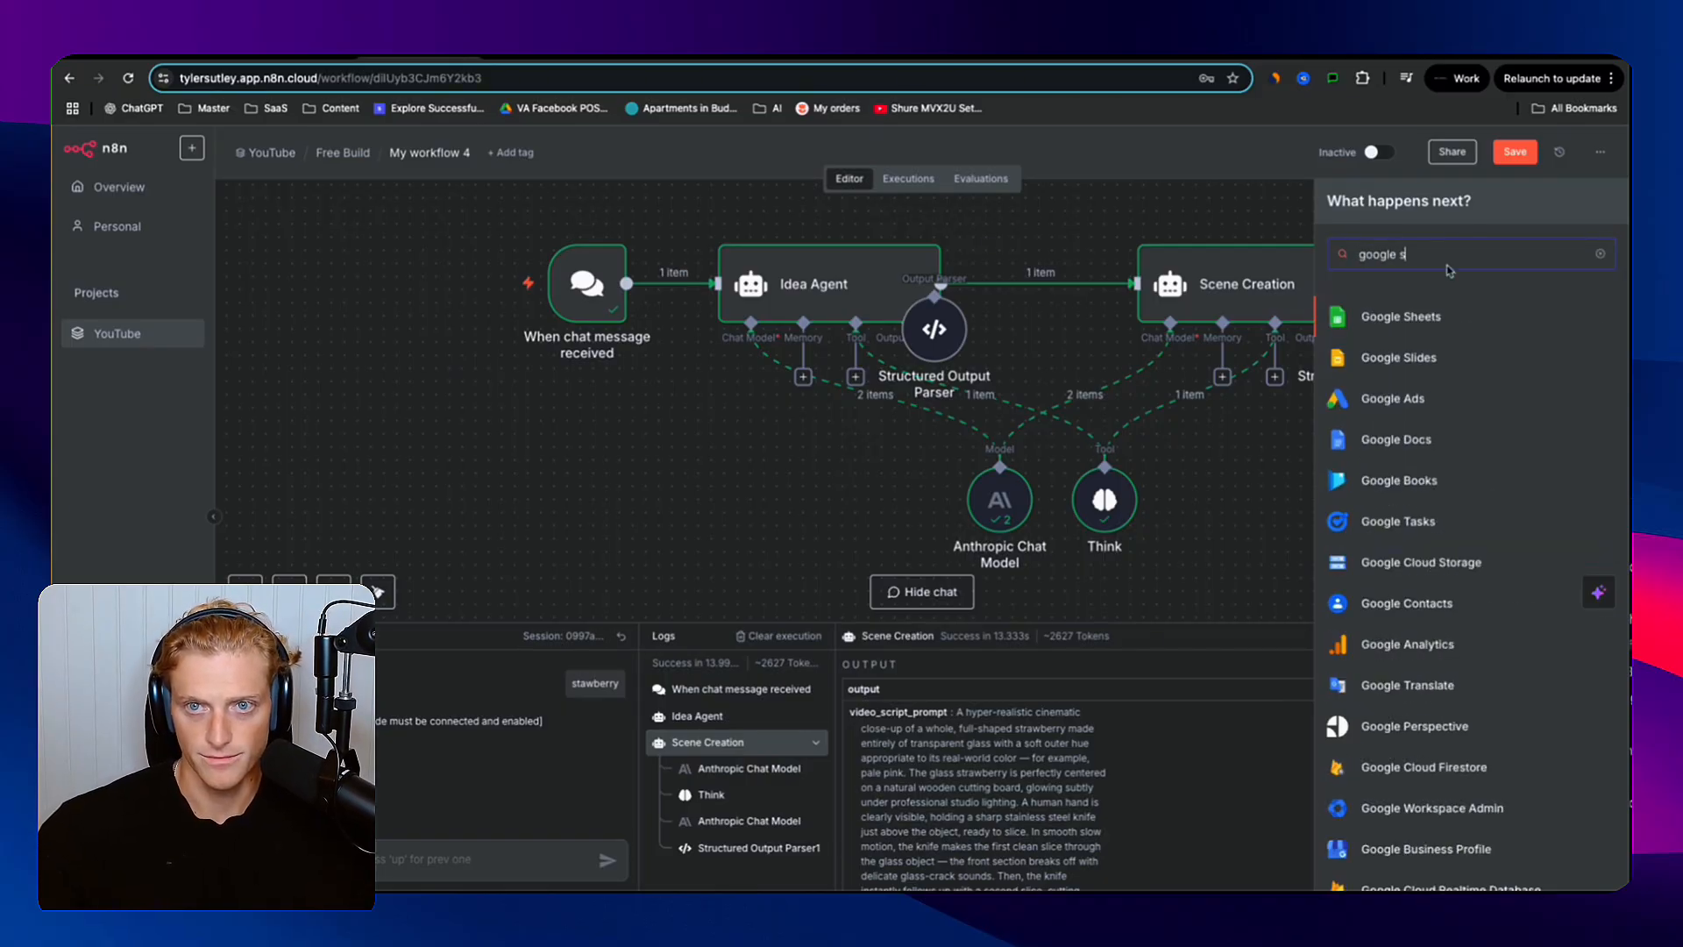
{"action": "left_click", "coordinate": [1456, 323]}
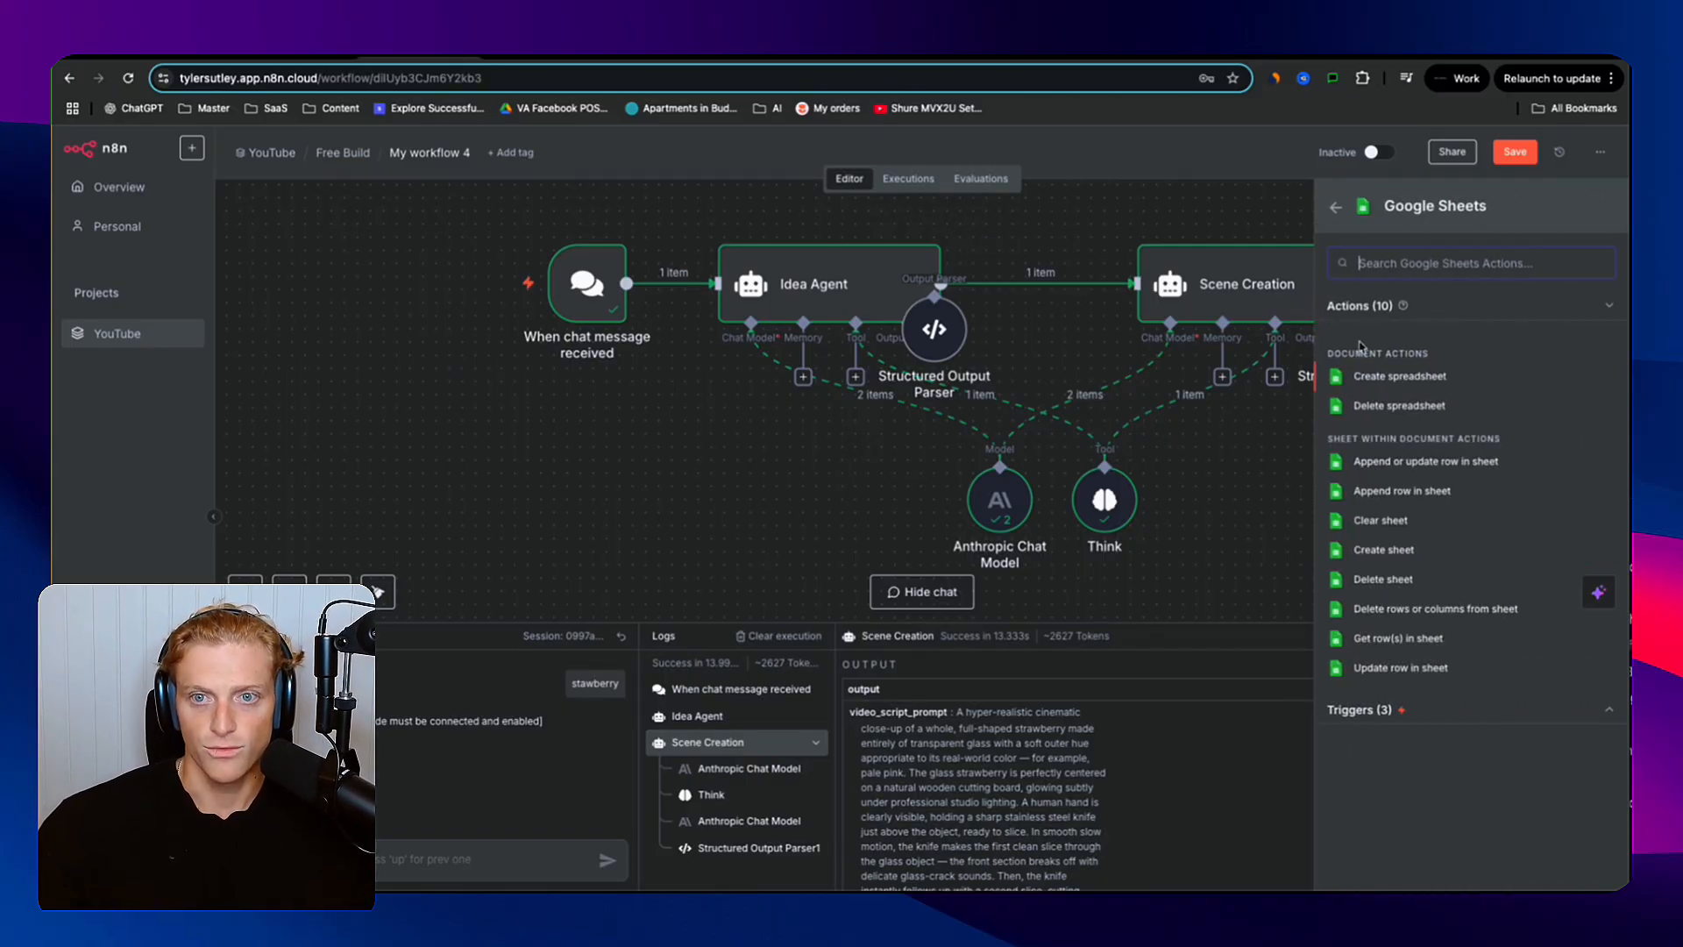
{"action": "left_click", "coordinate": [1435, 463]}
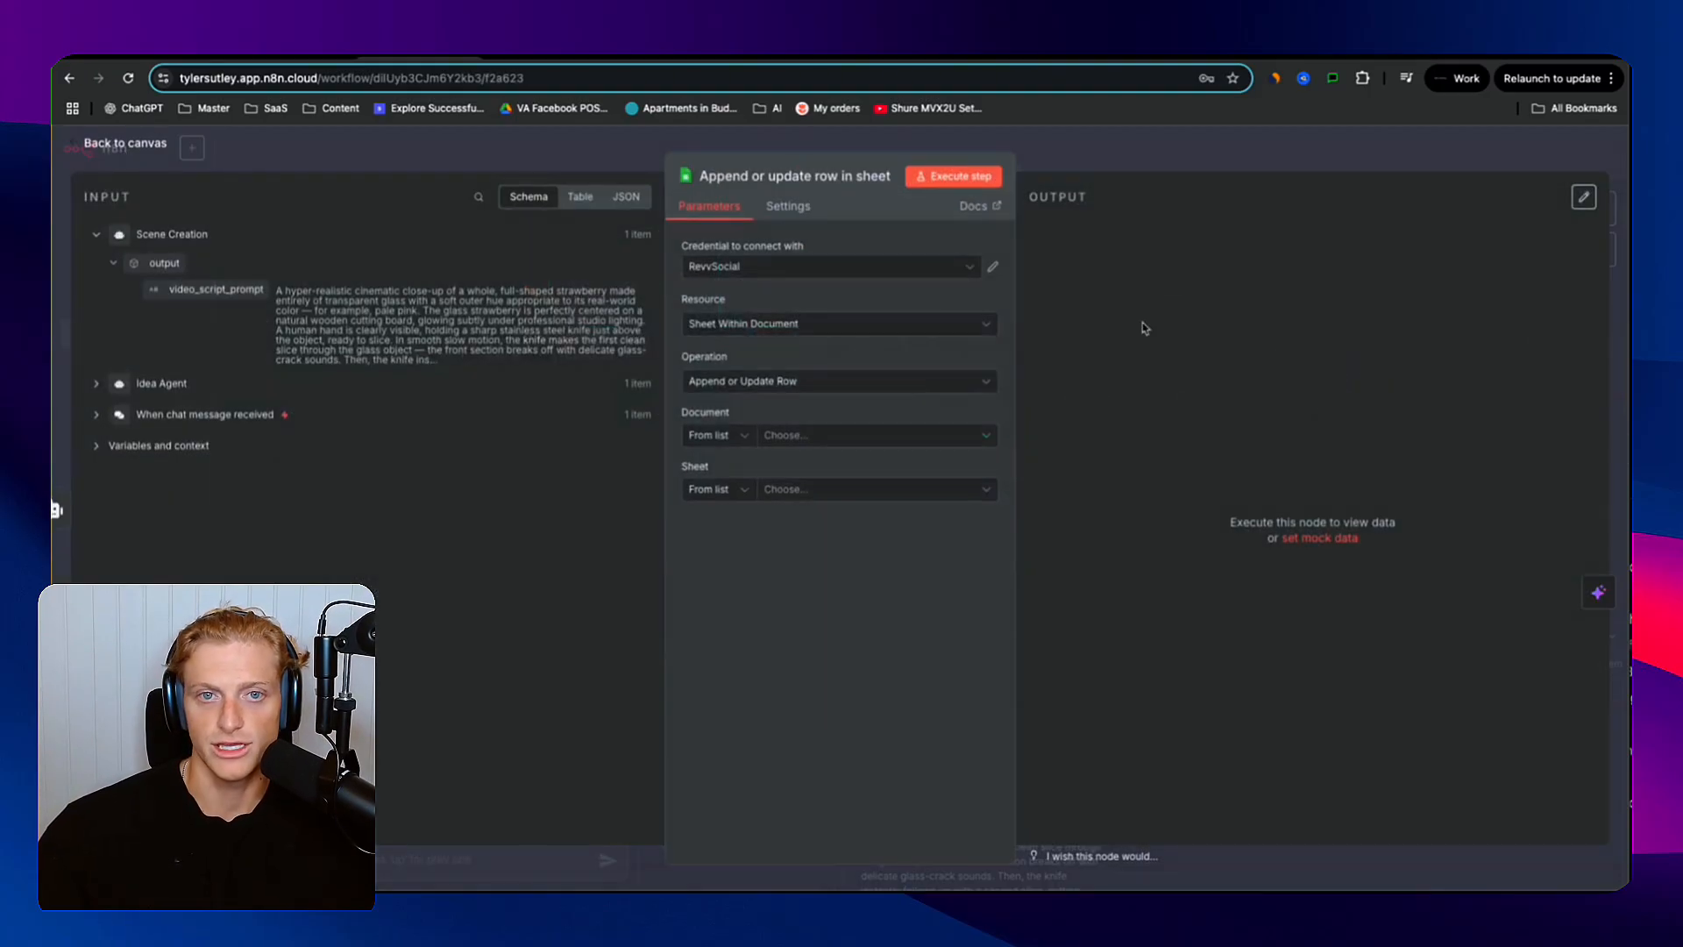
{"action": "left_click", "coordinate": [820, 388]}
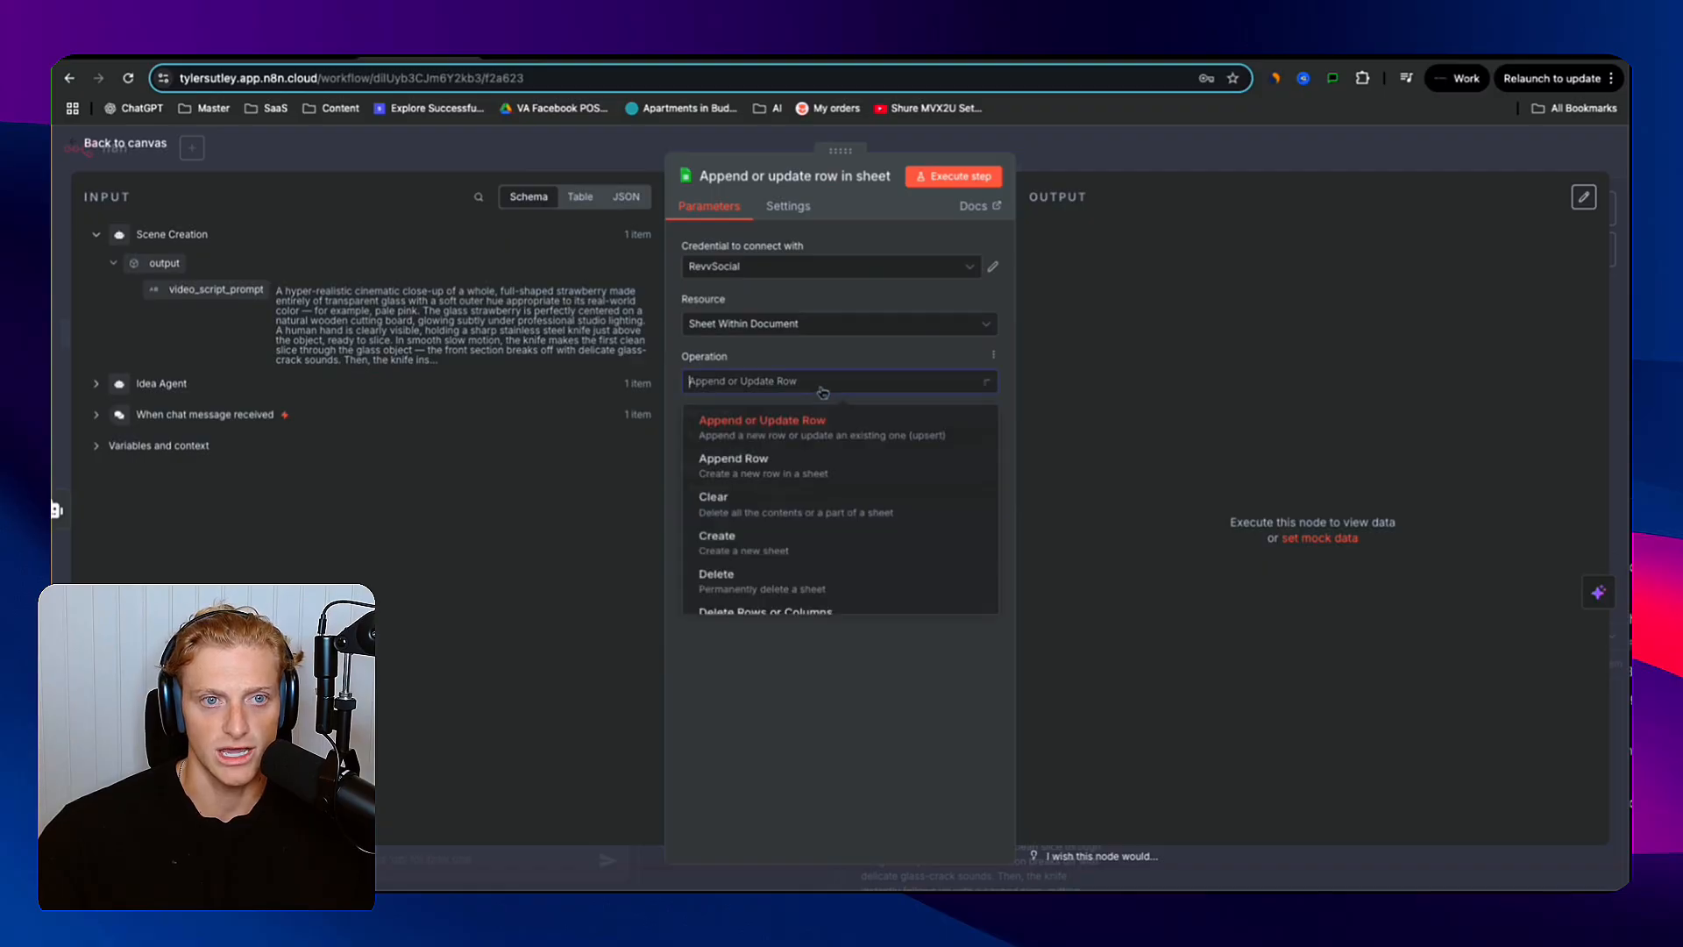
{"action": "left_click", "coordinate": [805, 461]}
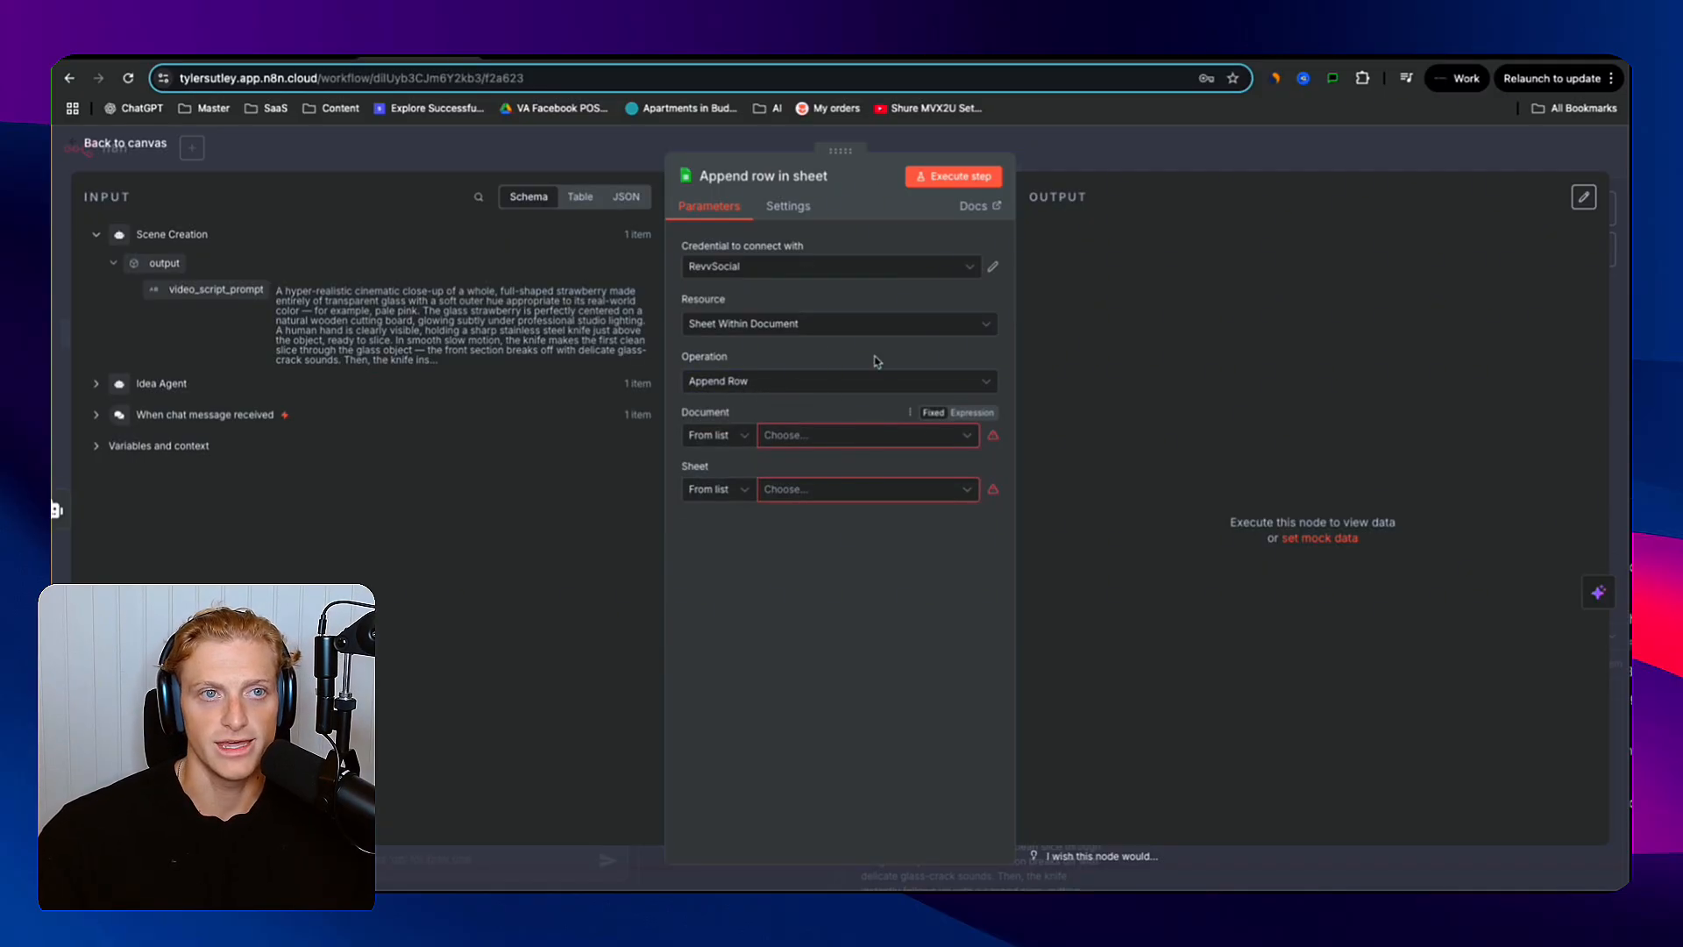
- Open the Google Sheet link on the Notion page and look over its copy page and the 100 million view content factory spreadsheet
{"action": "left_click", "coordinate": [183, 59]}
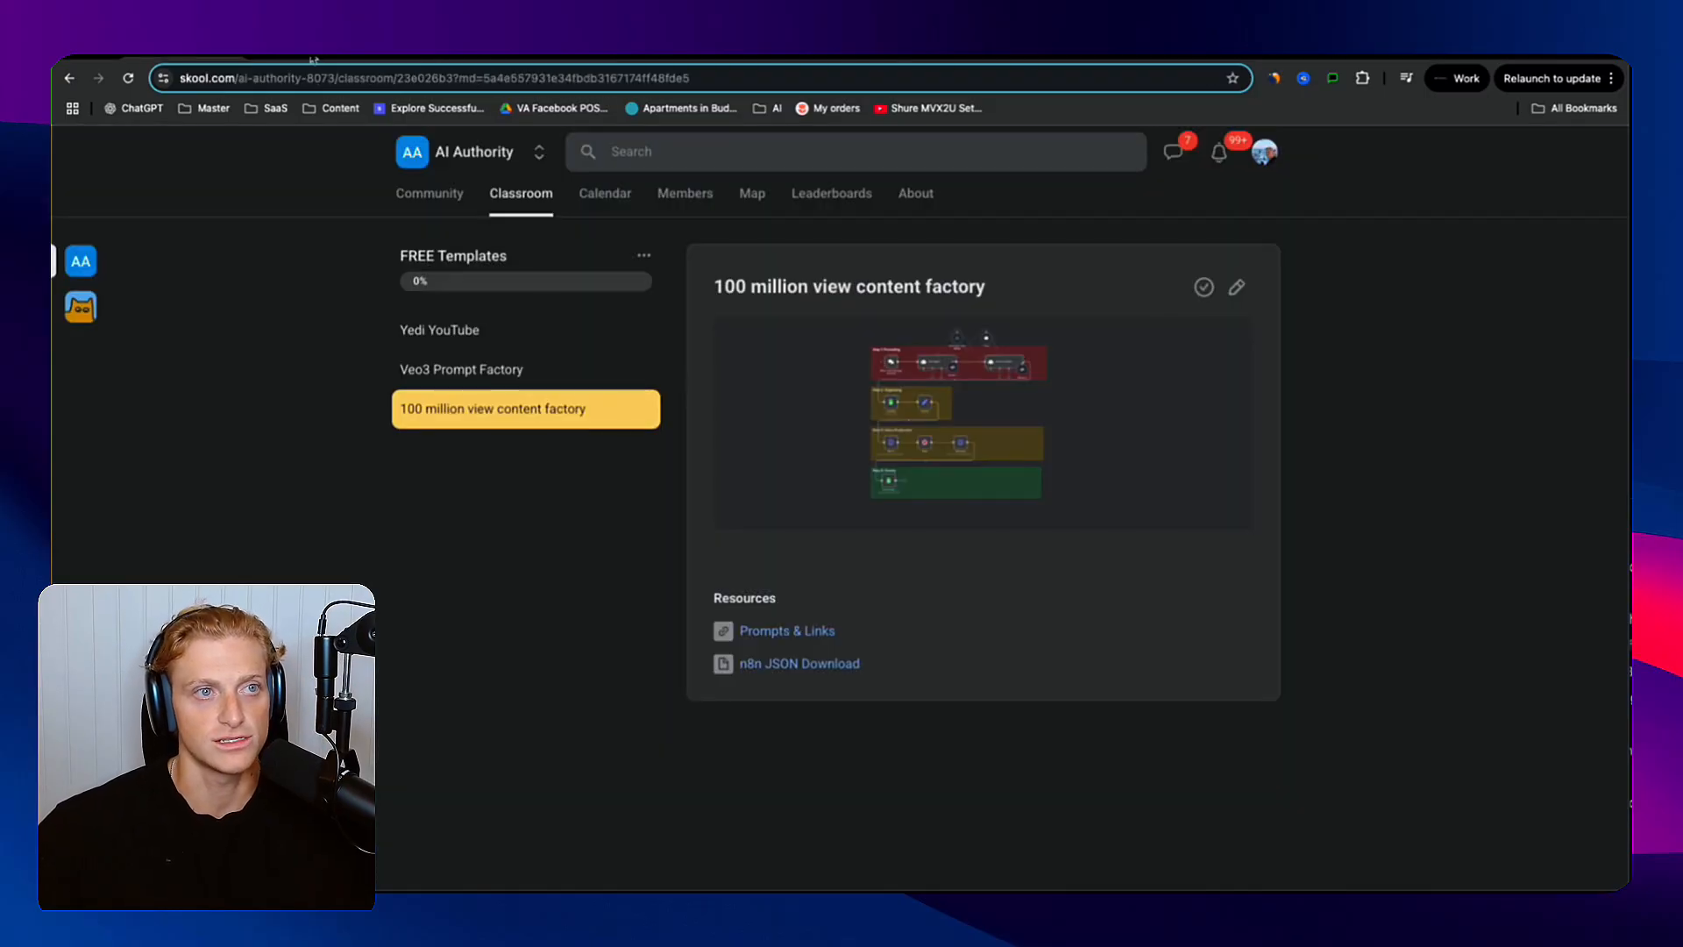
{"action": "left_click", "coordinate": [542, 58]}
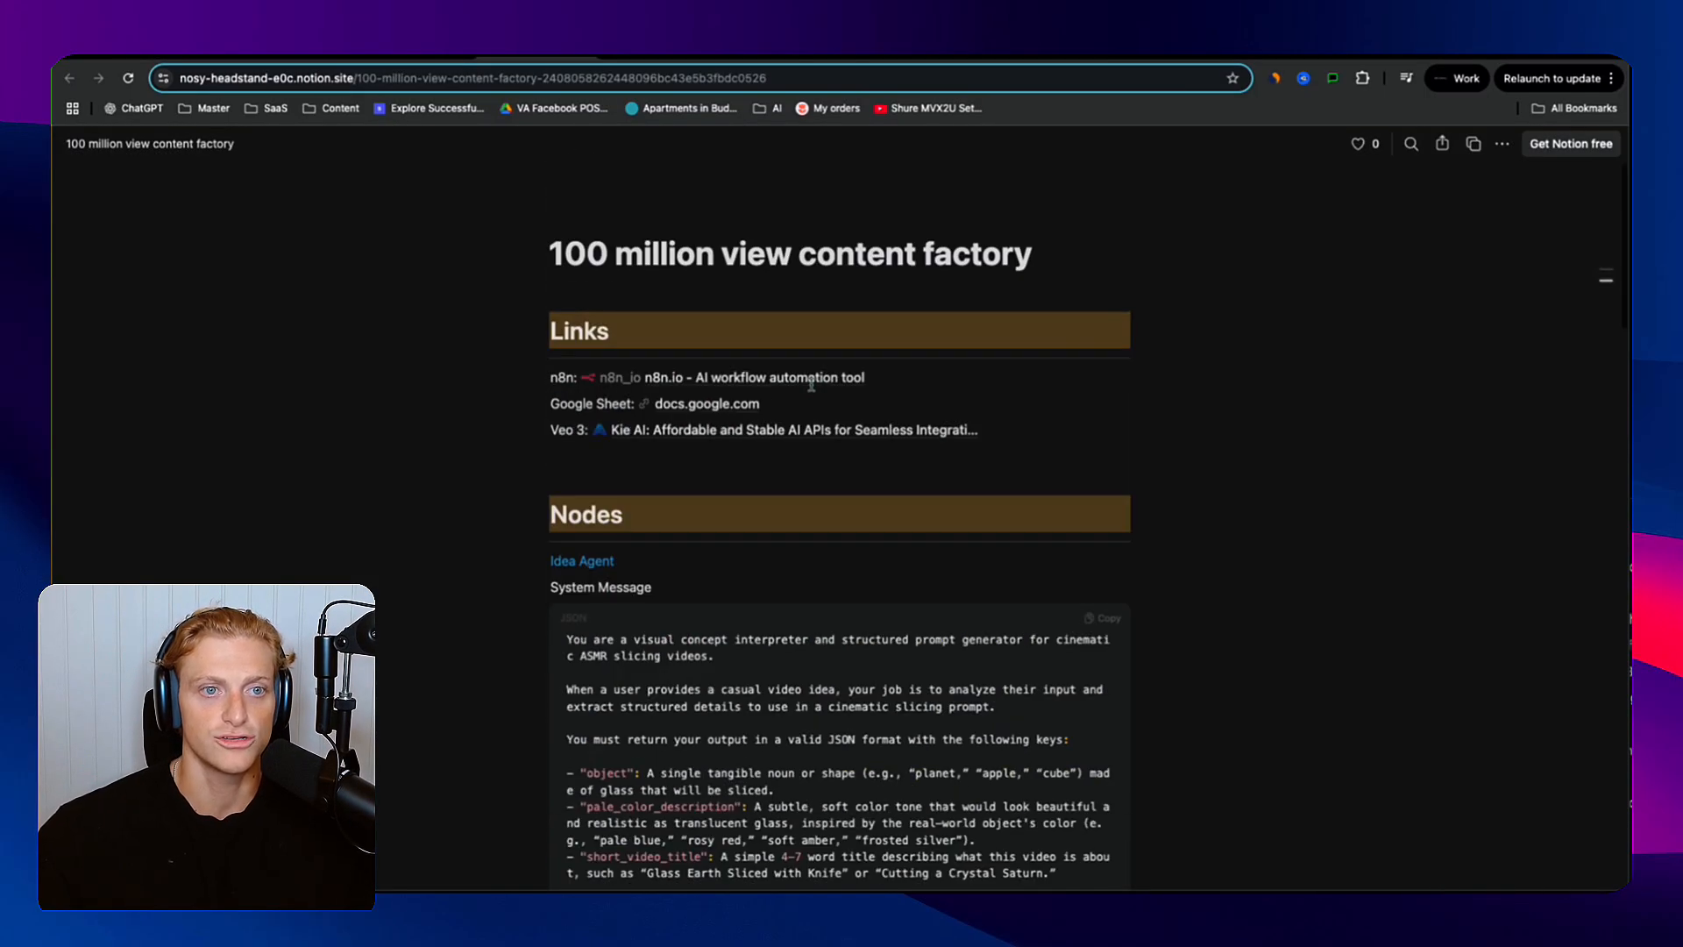
{"action": "left_click", "coordinate": [697, 365]}
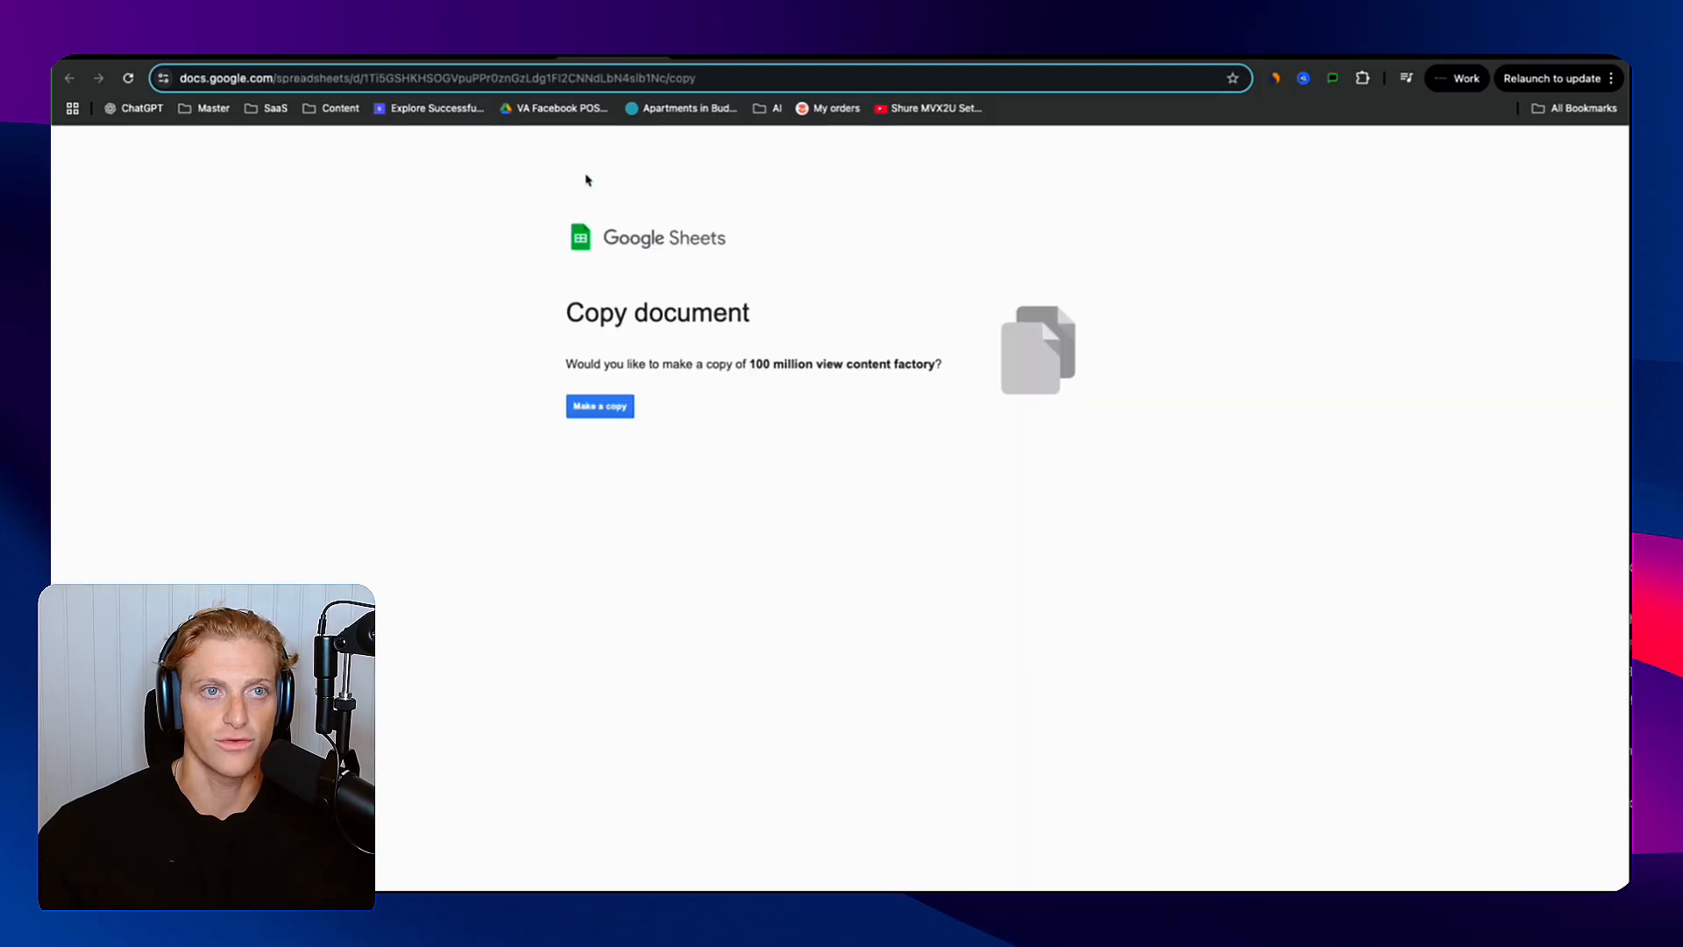
{"action": "left_click_drag", "start_coordinate": [627, 316], "coordinate": [713, 317]}
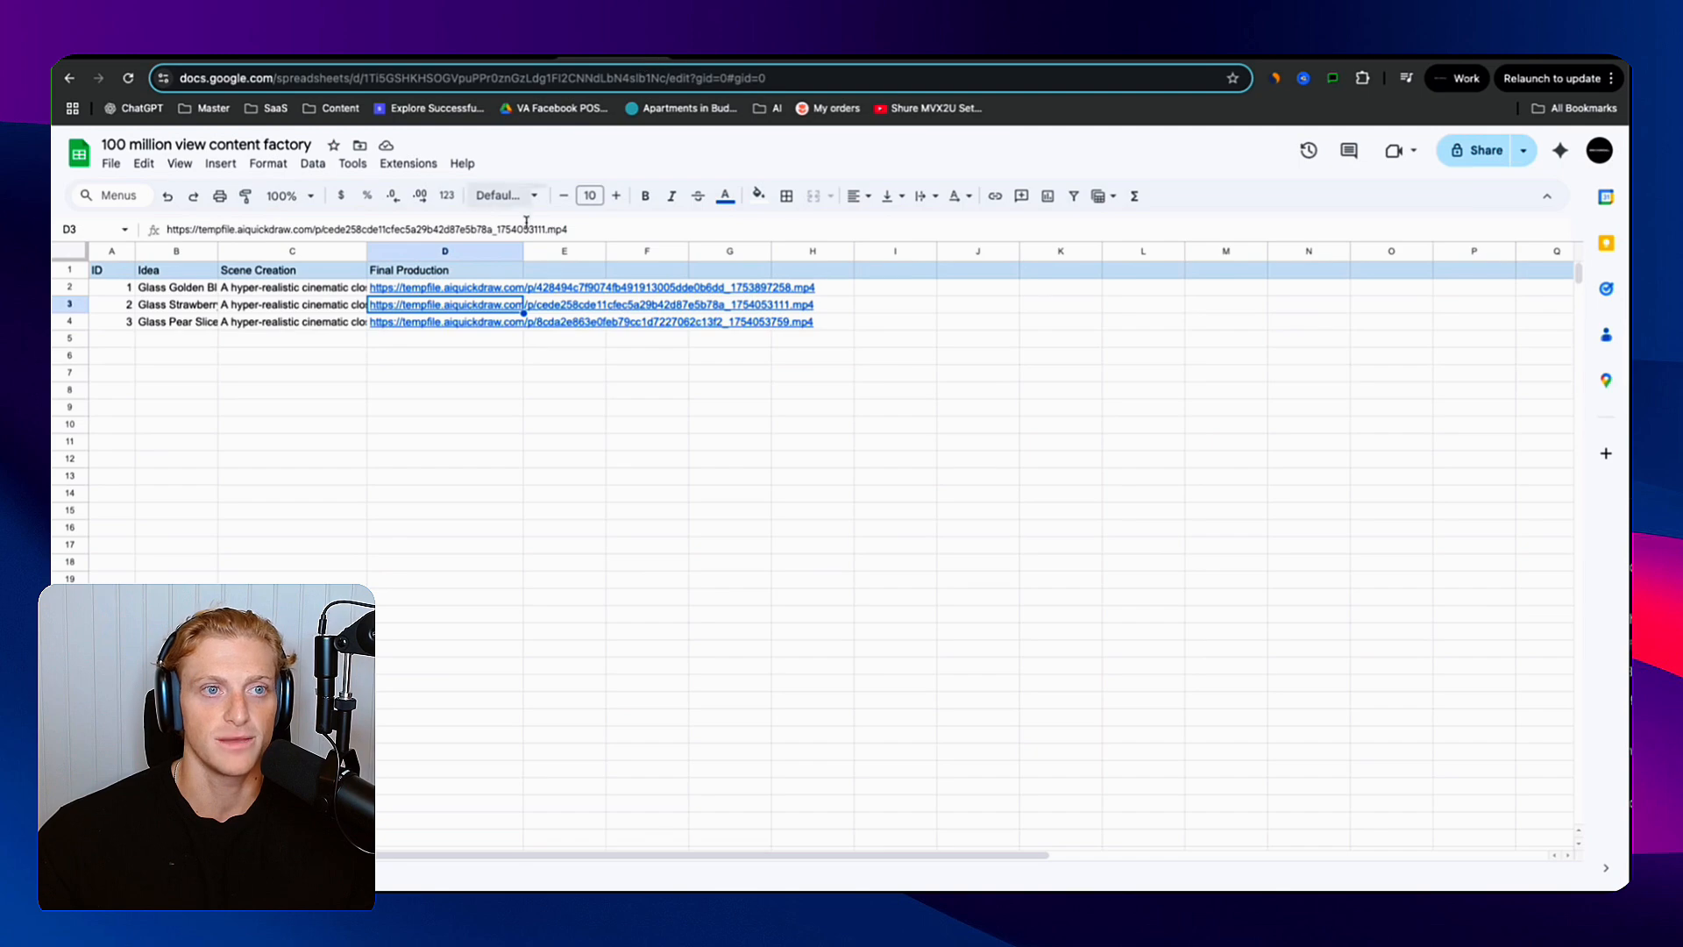
{"action": "left_click", "coordinate": [440, 363]}
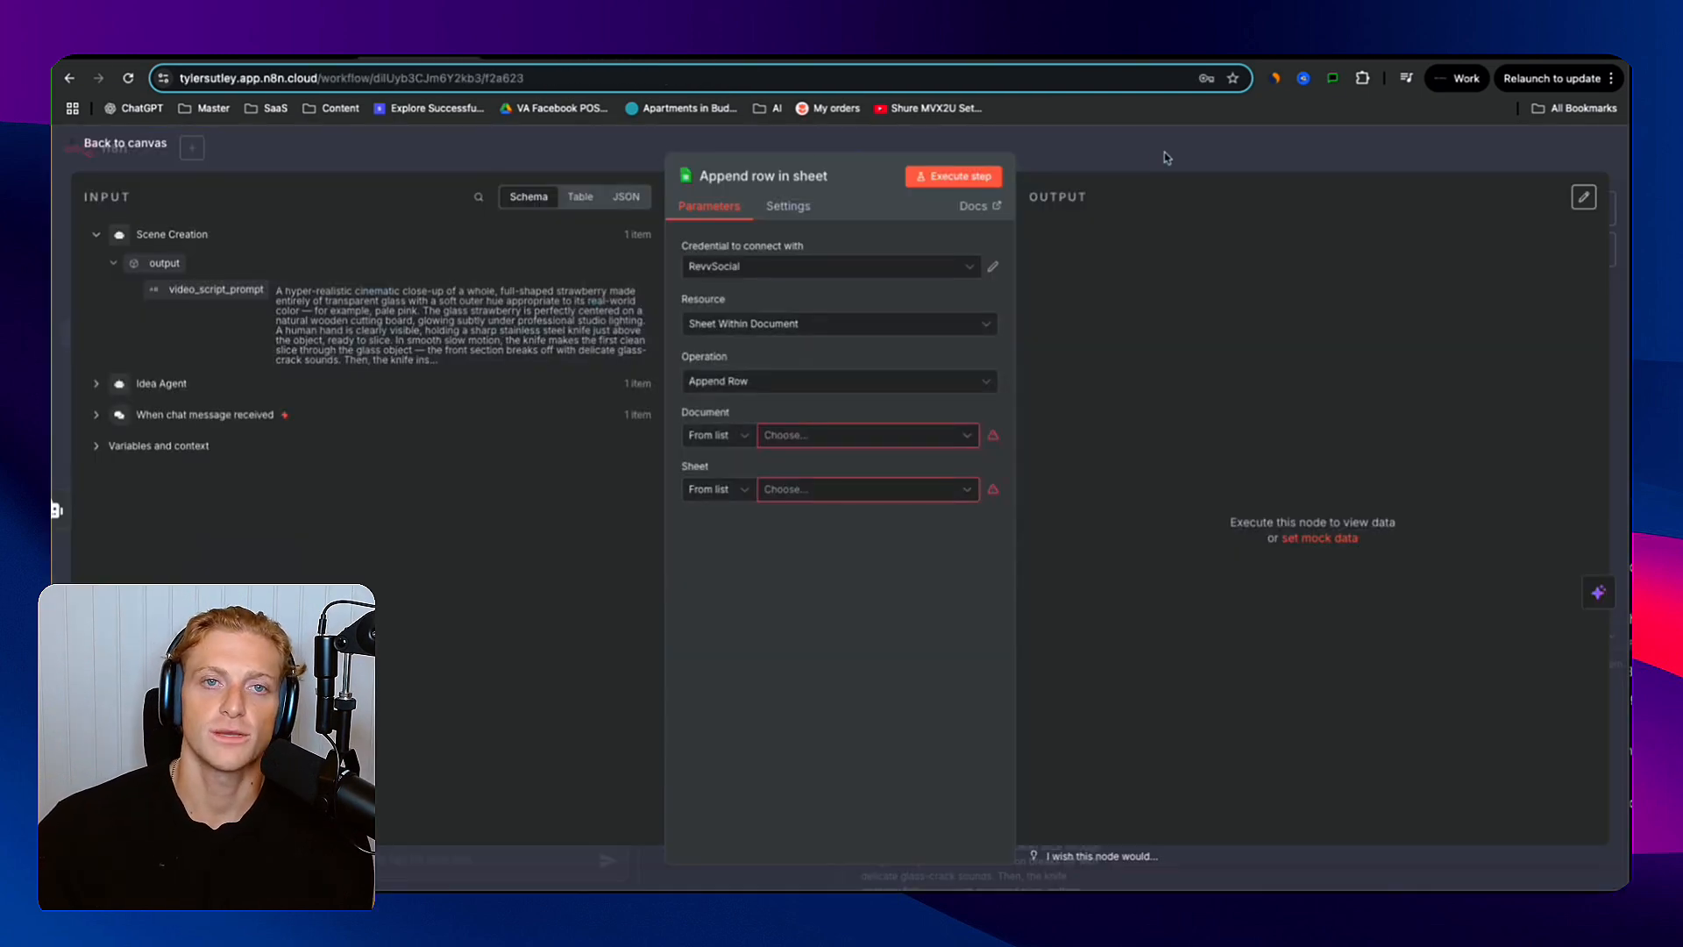
- Return to the n8n canvas and move the Append row in sheet node below the agents, beneath the chat trigger
{"action": "left_click", "coordinate": [1167, 157]}
{"action": "scroll", "coordinate": [1249, 519], "scroll_direction": "right", "scroll_amount": 3}
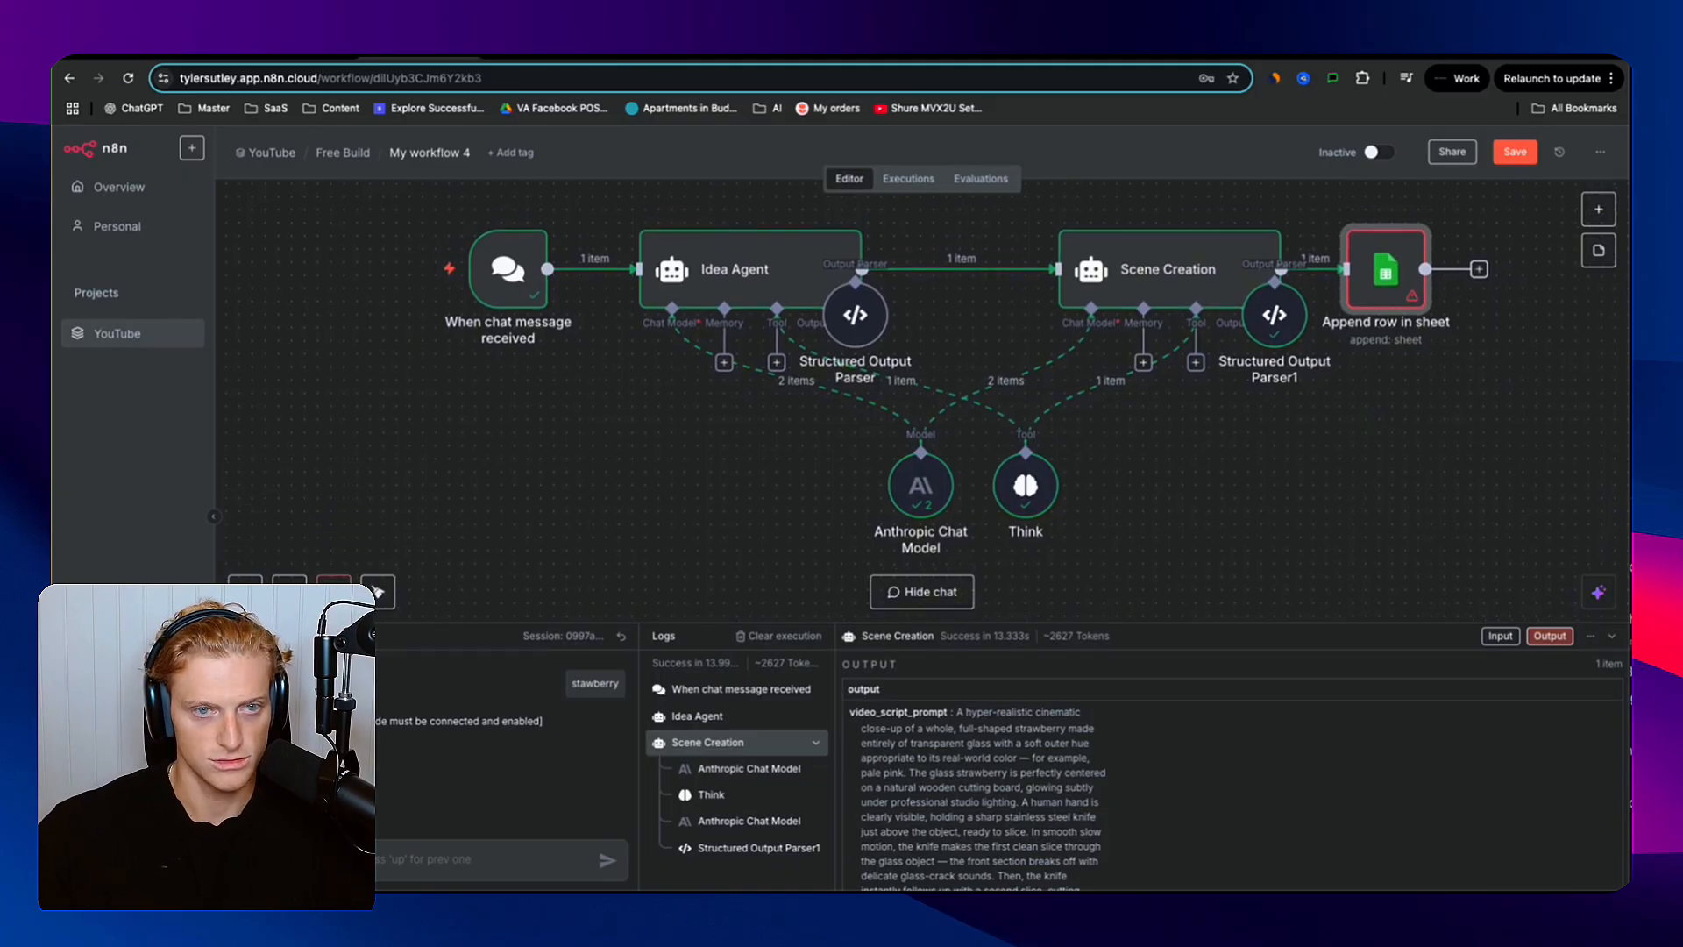
{"action": "left_click", "coordinate": [333, 592]}
{"action": "left_click", "coordinate": [333, 591]}
{"action": "left_click", "coordinate": [333, 592]}
{"action": "left_click_drag", "start_coordinate": [1179, 327], "coordinate": [717, 390]}
{"action": "scroll", "coordinate": [726, 388], "scroll_direction": "up", "scroll_amount": 3}
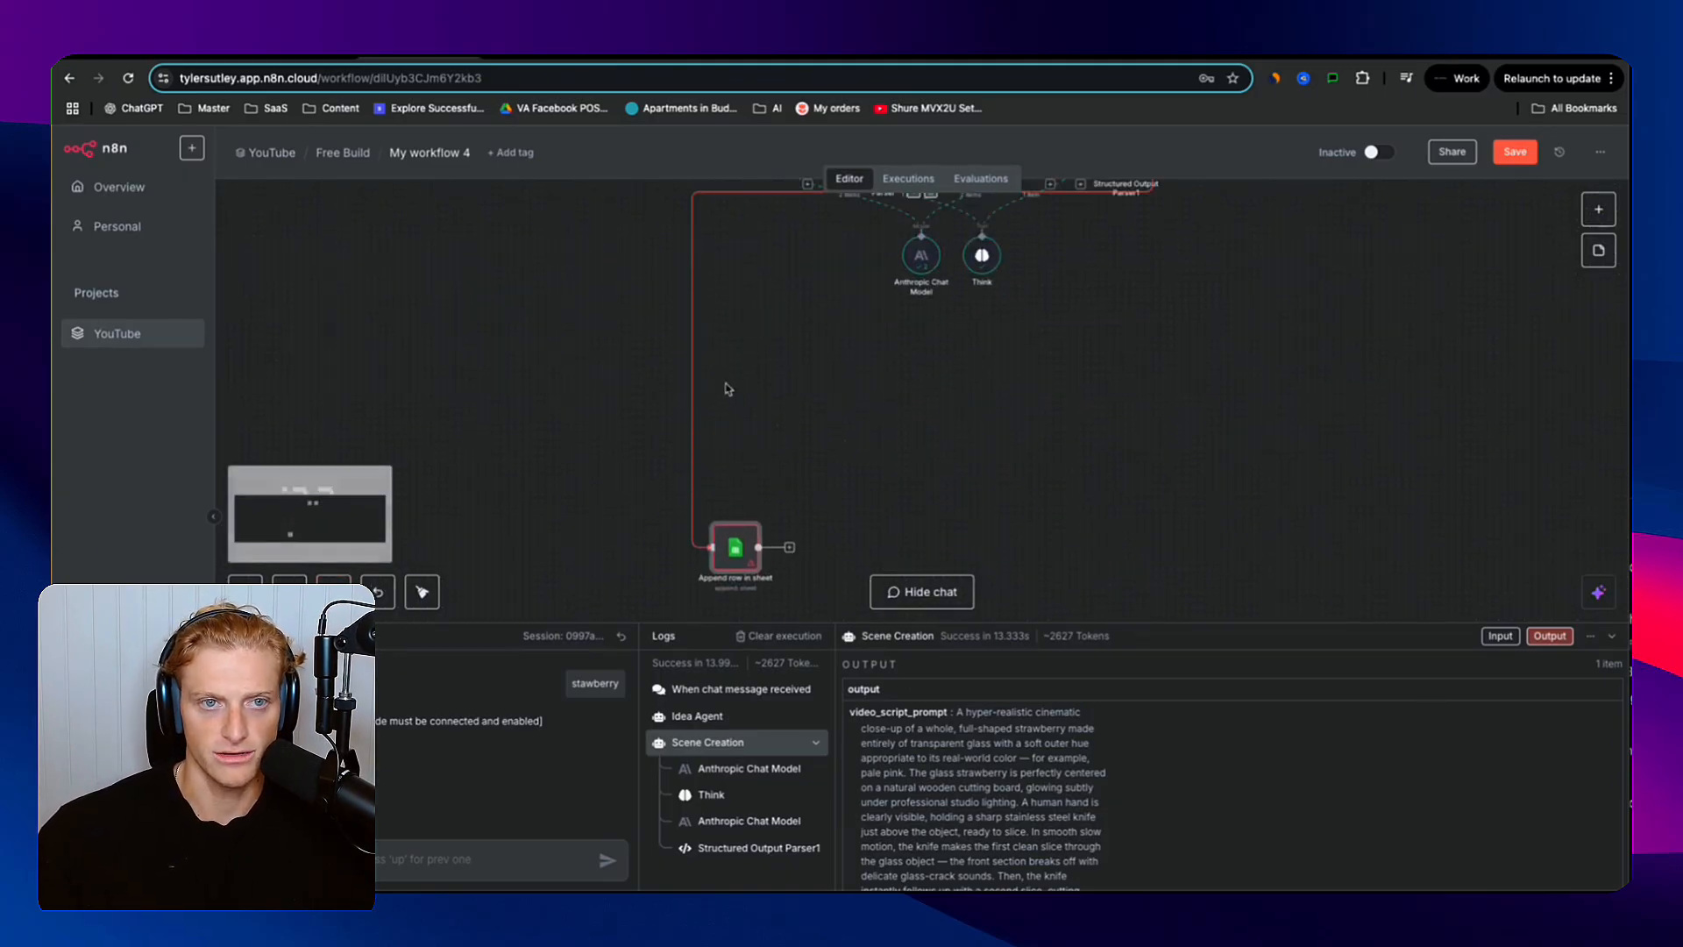
{"action": "left_click_drag", "start_coordinate": [732, 573], "coordinate": [735, 421]}
{"action": "scroll", "coordinate": [744, 439], "scroll_direction": "up", "scroll_amount": 3}
{"action": "scroll", "coordinate": [746, 491], "scroll_direction": "down", "scroll_amount": 1}
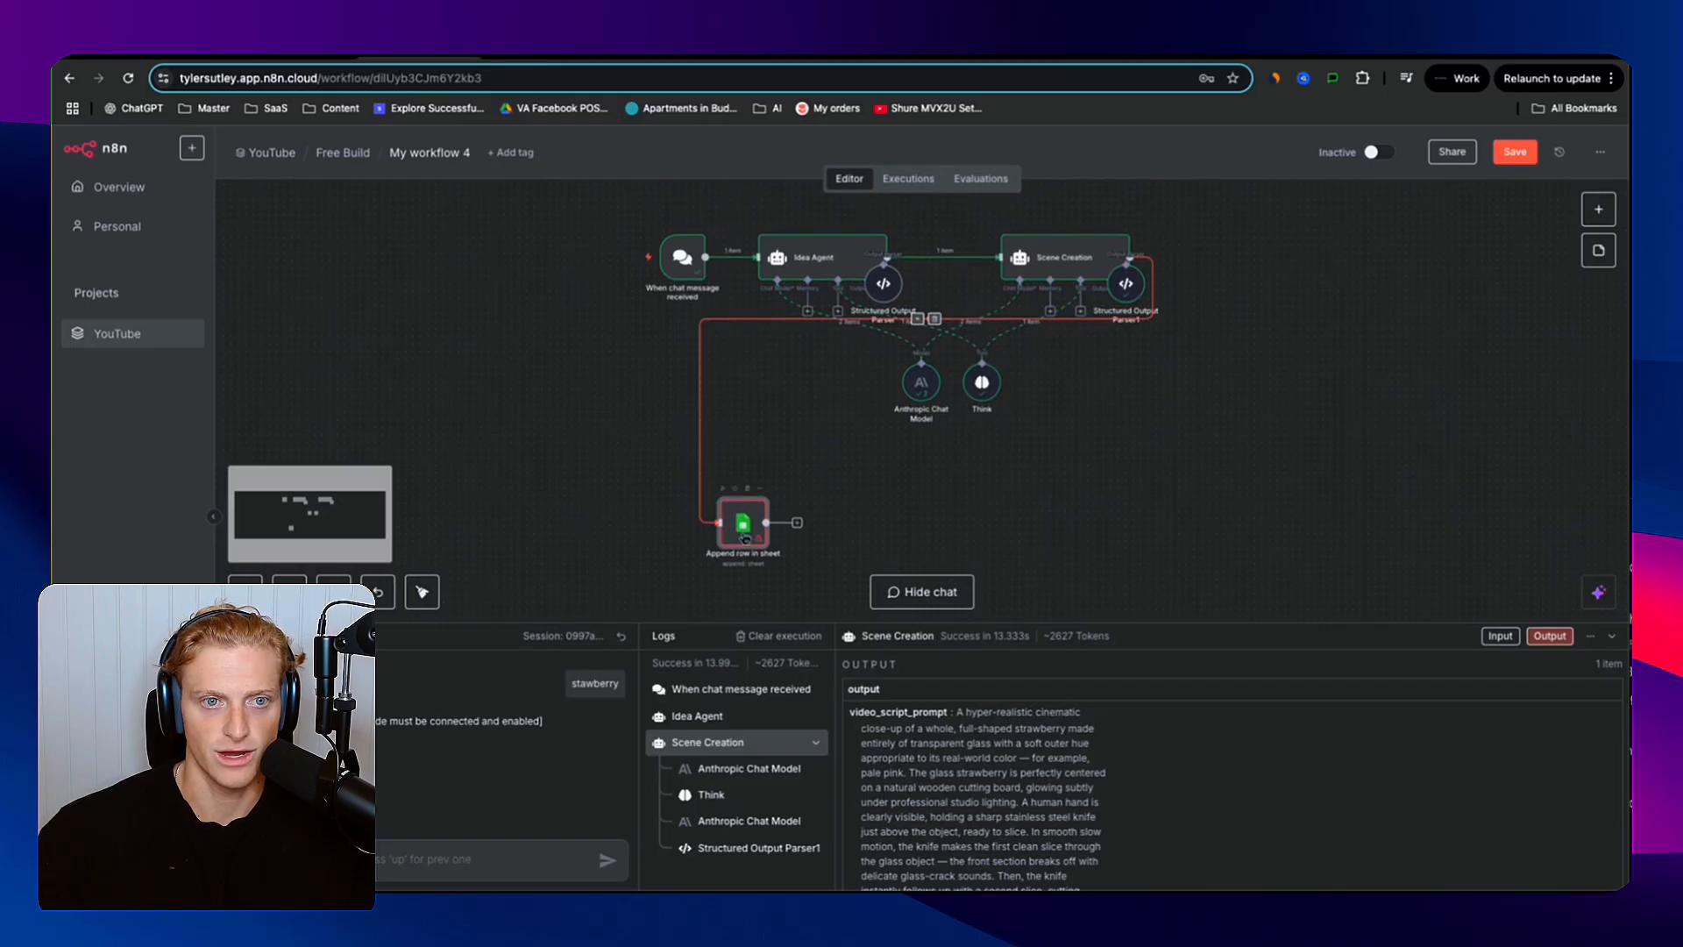
{"action": "left_click_drag", "start_coordinate": [745, 553], "coordinate": [695, 522]}
- Open the Append row in sheet node and inspect the connection of its RevvSocial Google Sheets credential
{"action": "double_click", "coordinate": [694, 504]}
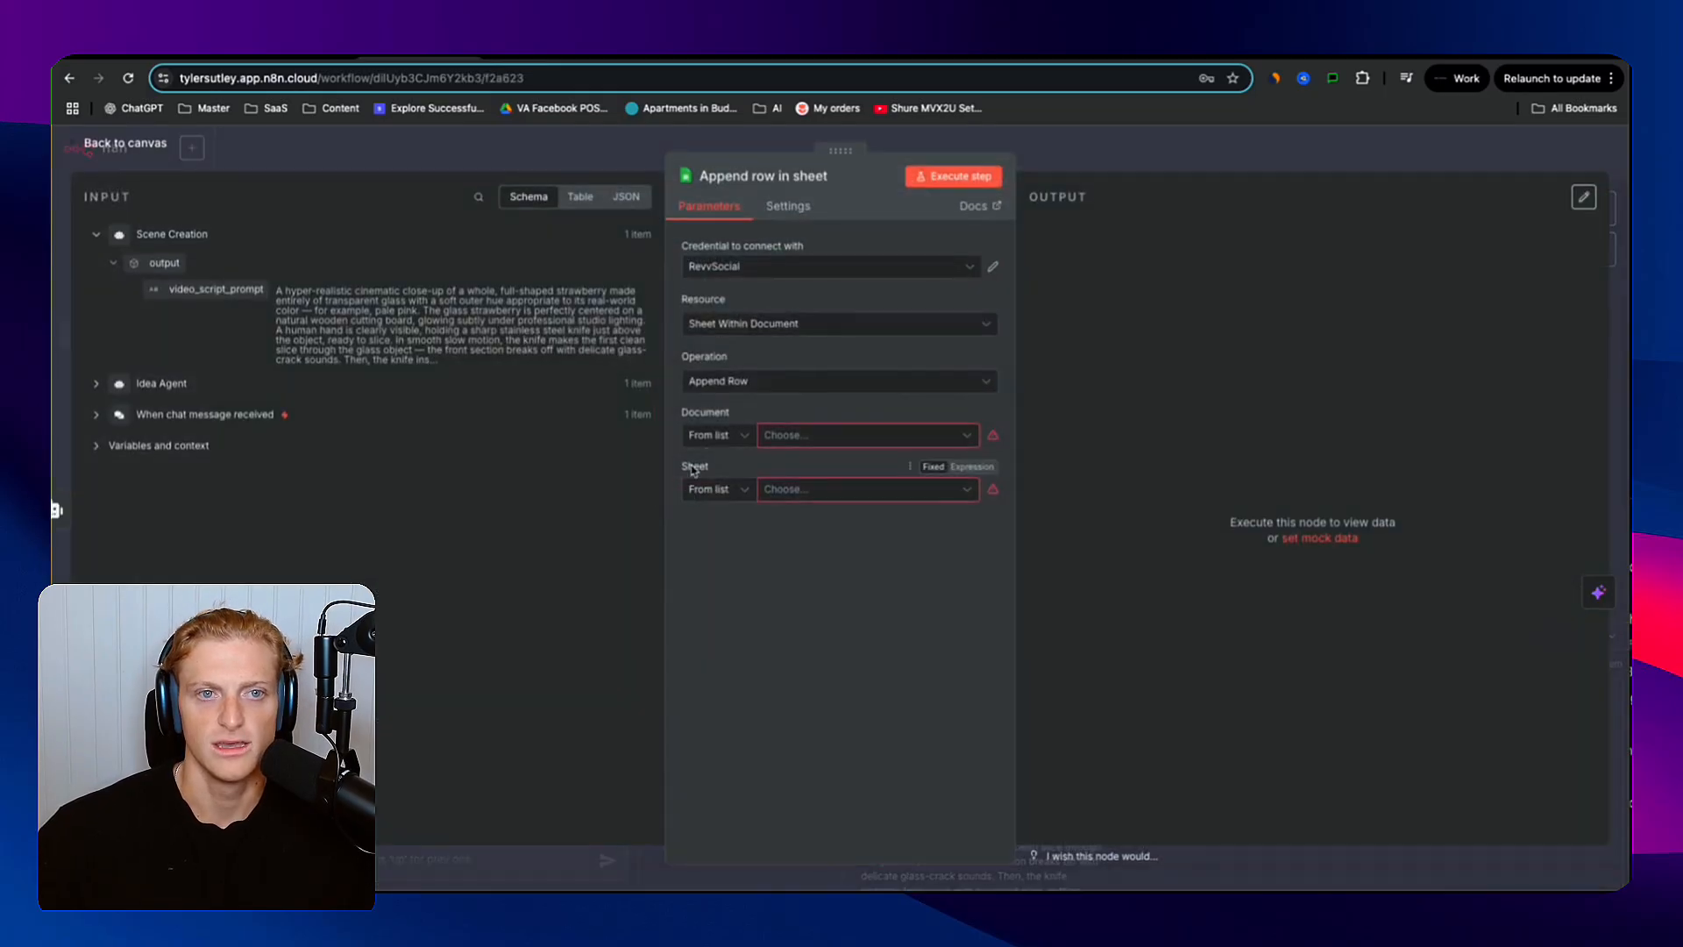
{"action": "left_click", "coordinate": [783, 267]}
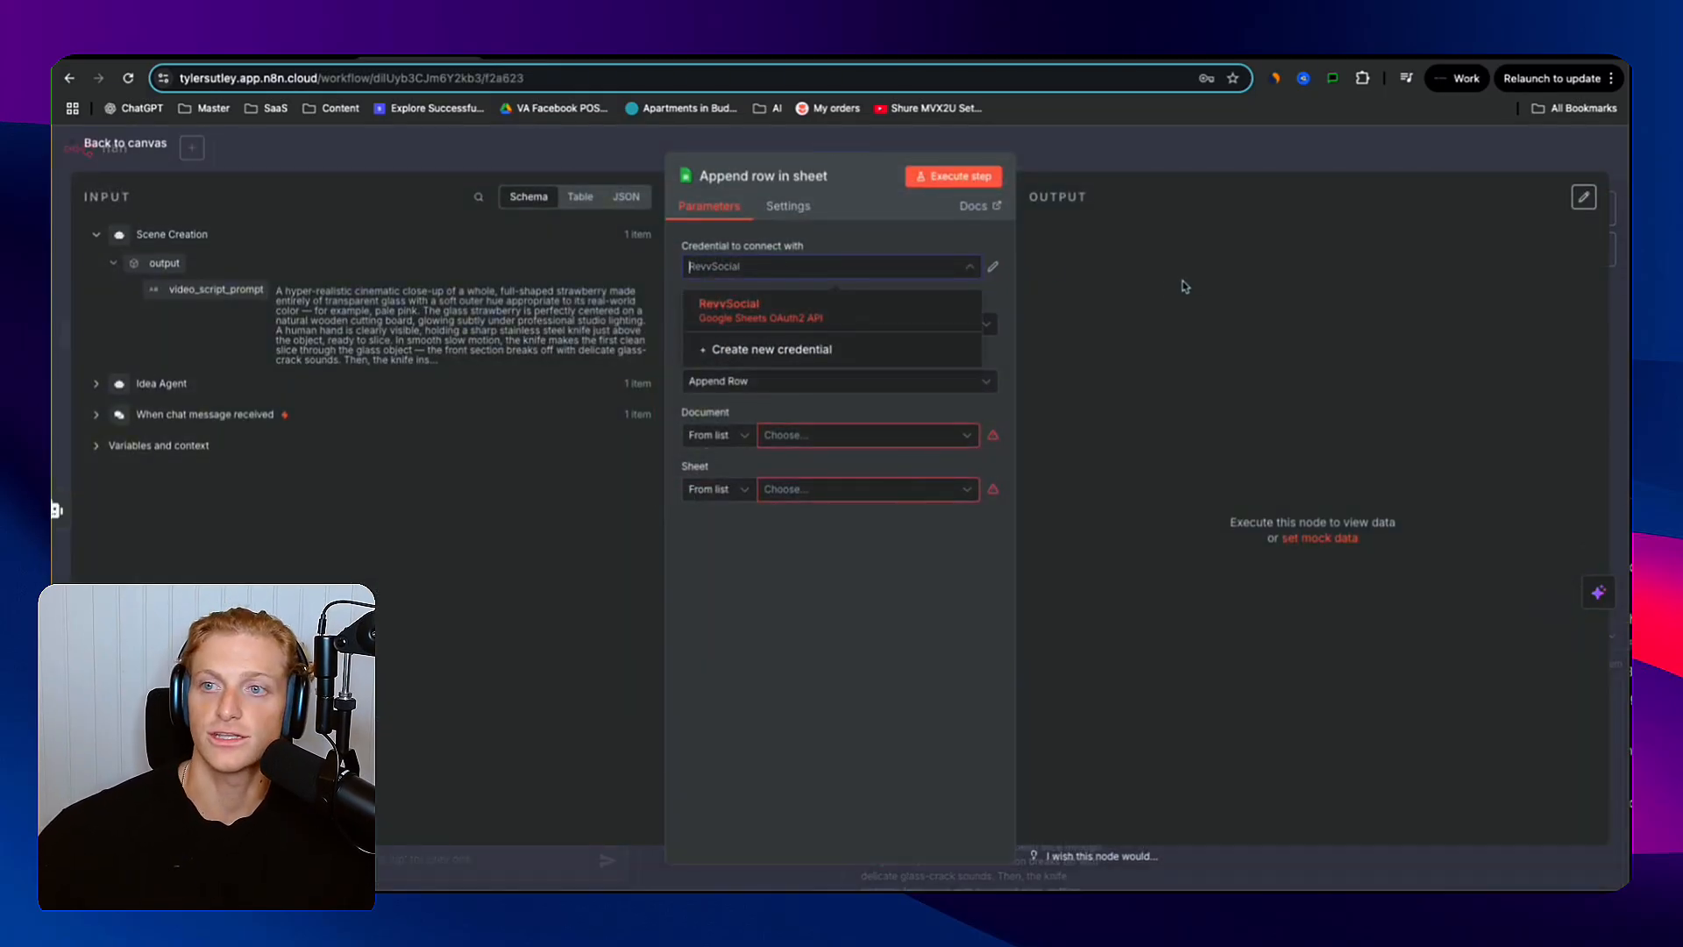
{"action": "left_click", "coordinate": [995, 269]}
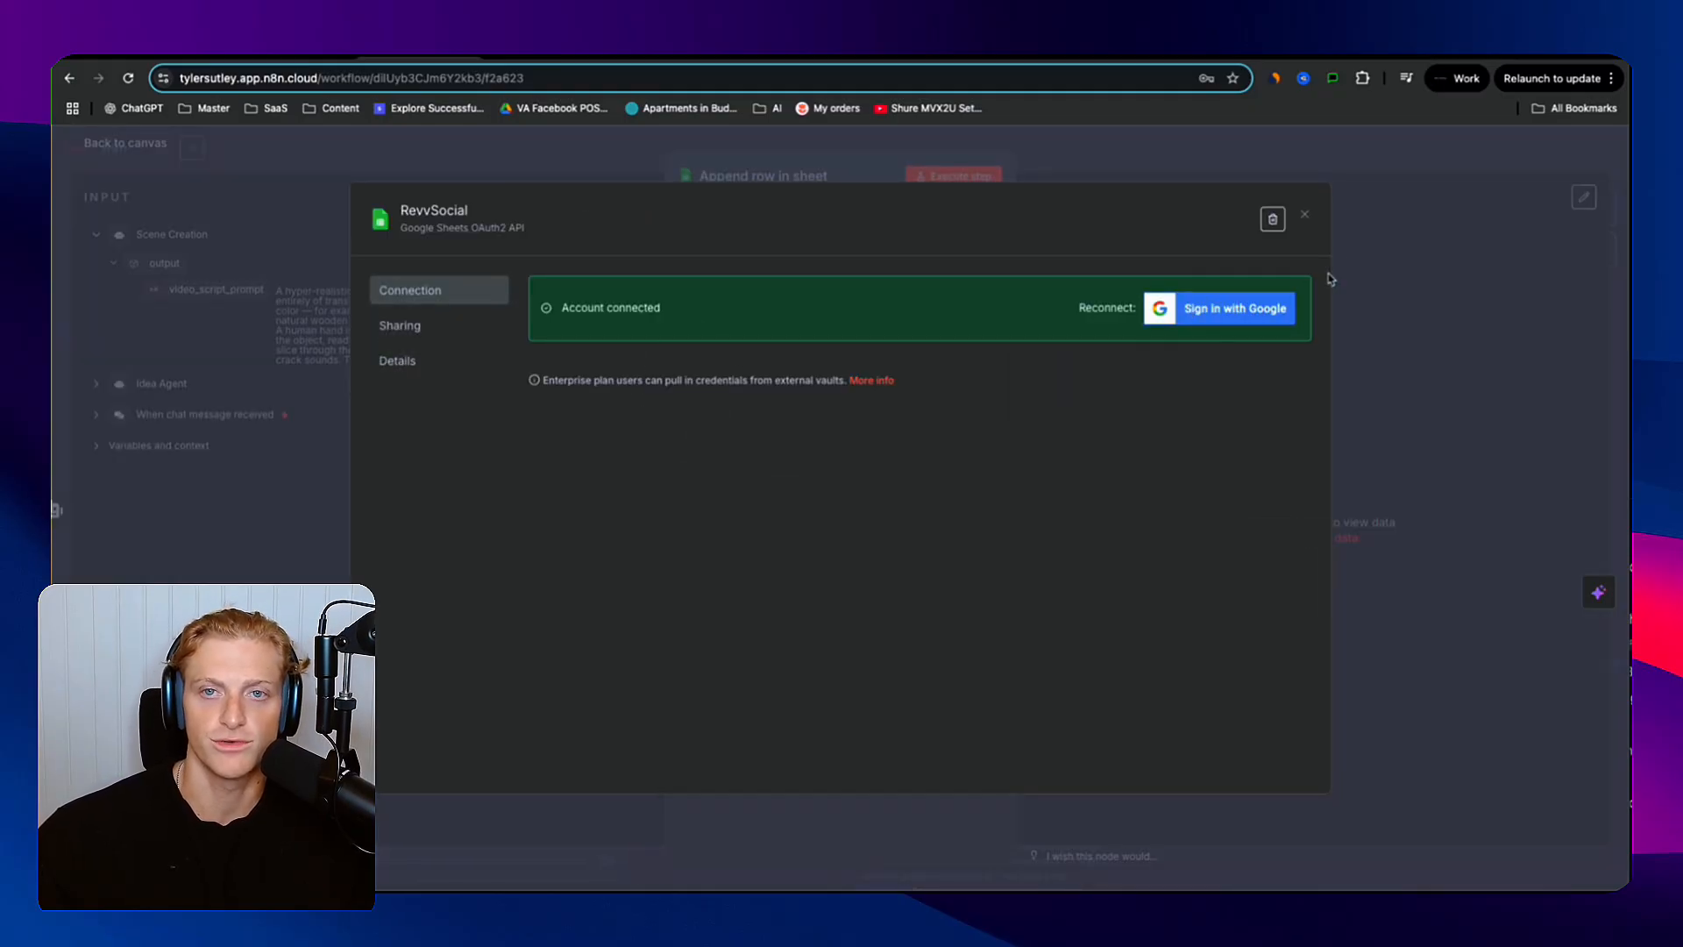
{"action": "left_click", "coordinate": [1305, 221]}
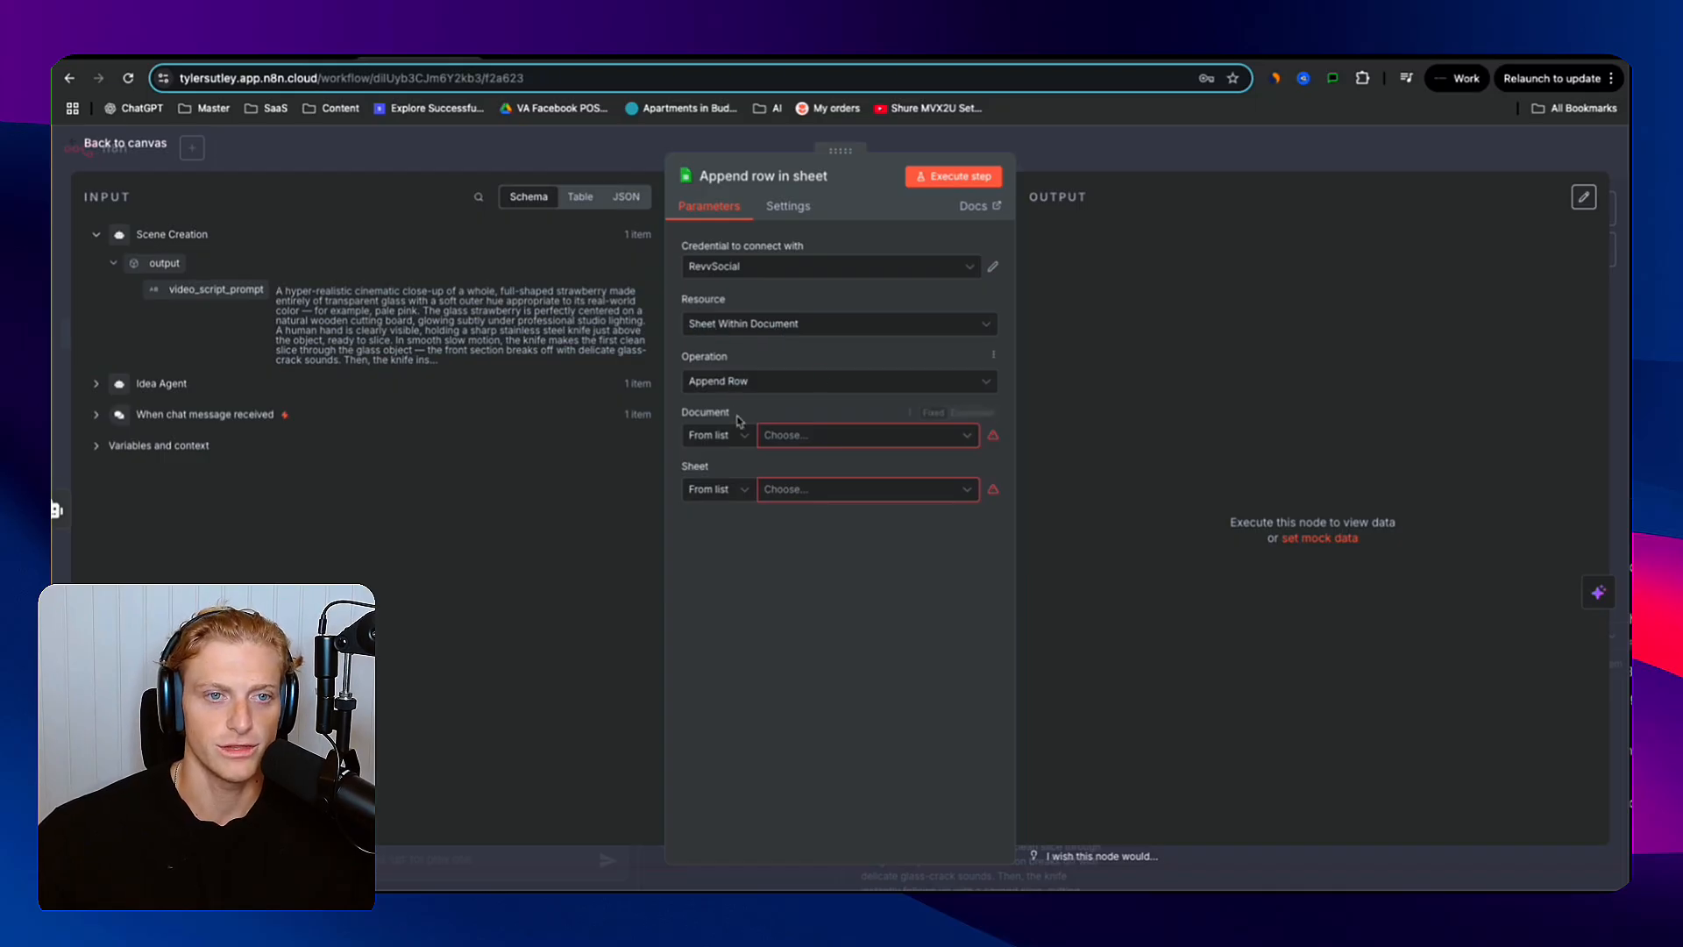
- Set the node's document to 100 million view content factory and its sheet to Sheet1
{"action": "left_click", "coordinate": [829, 441]}
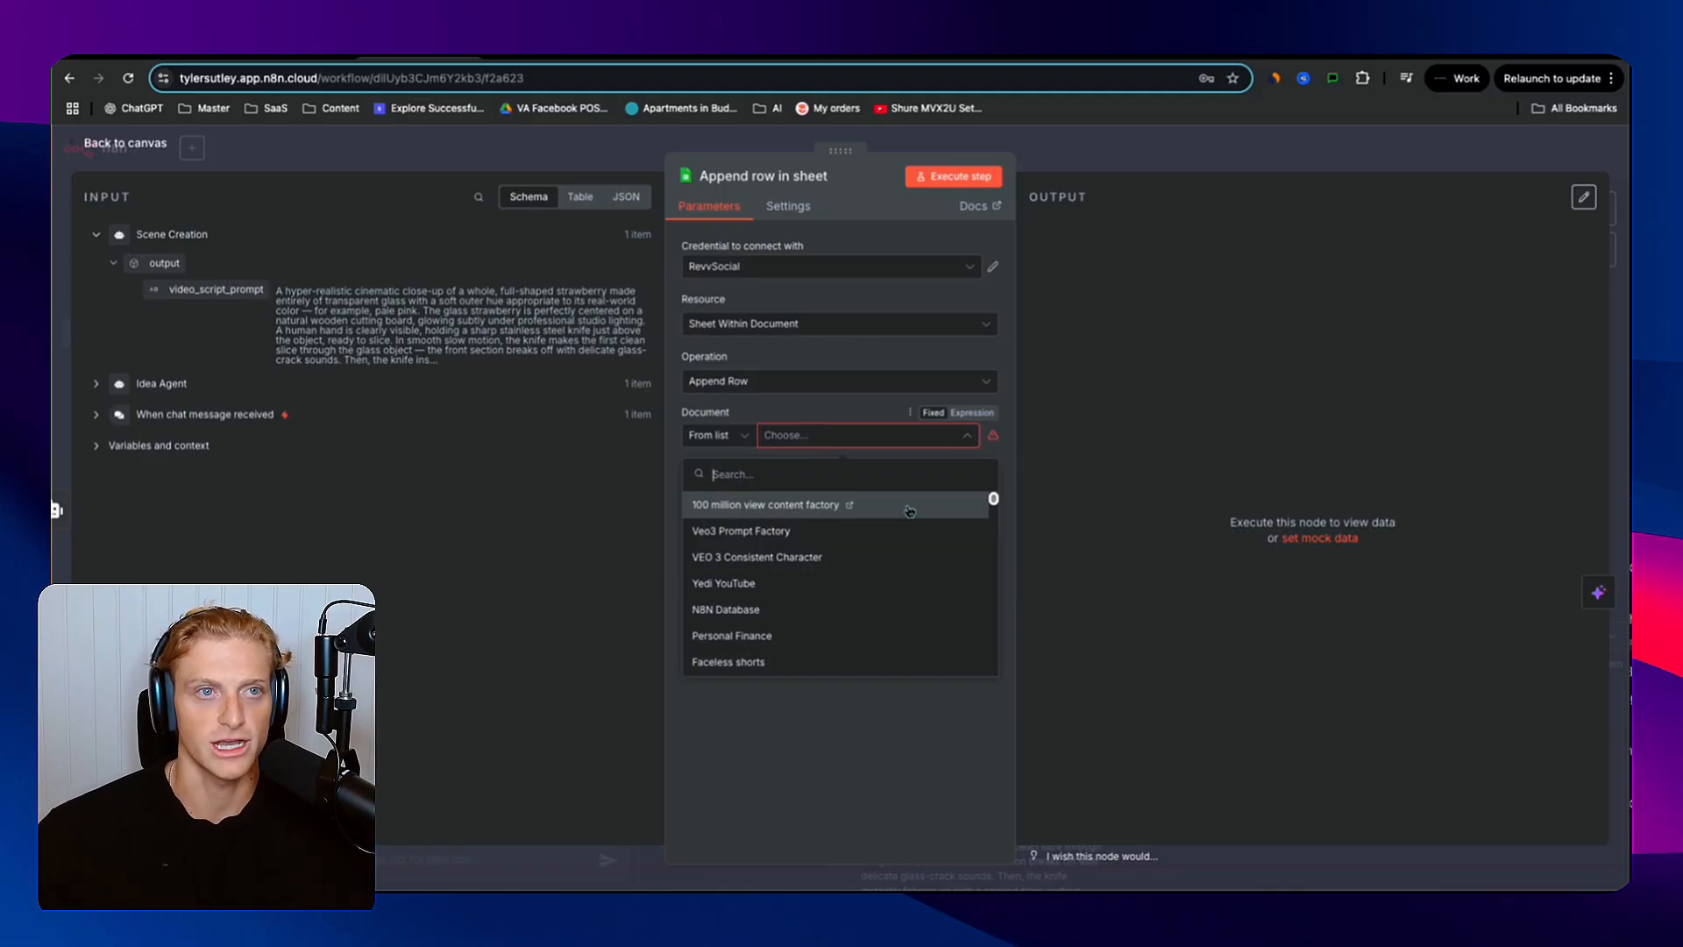
{"action": "left_click", "coordinate": [849, 505]}
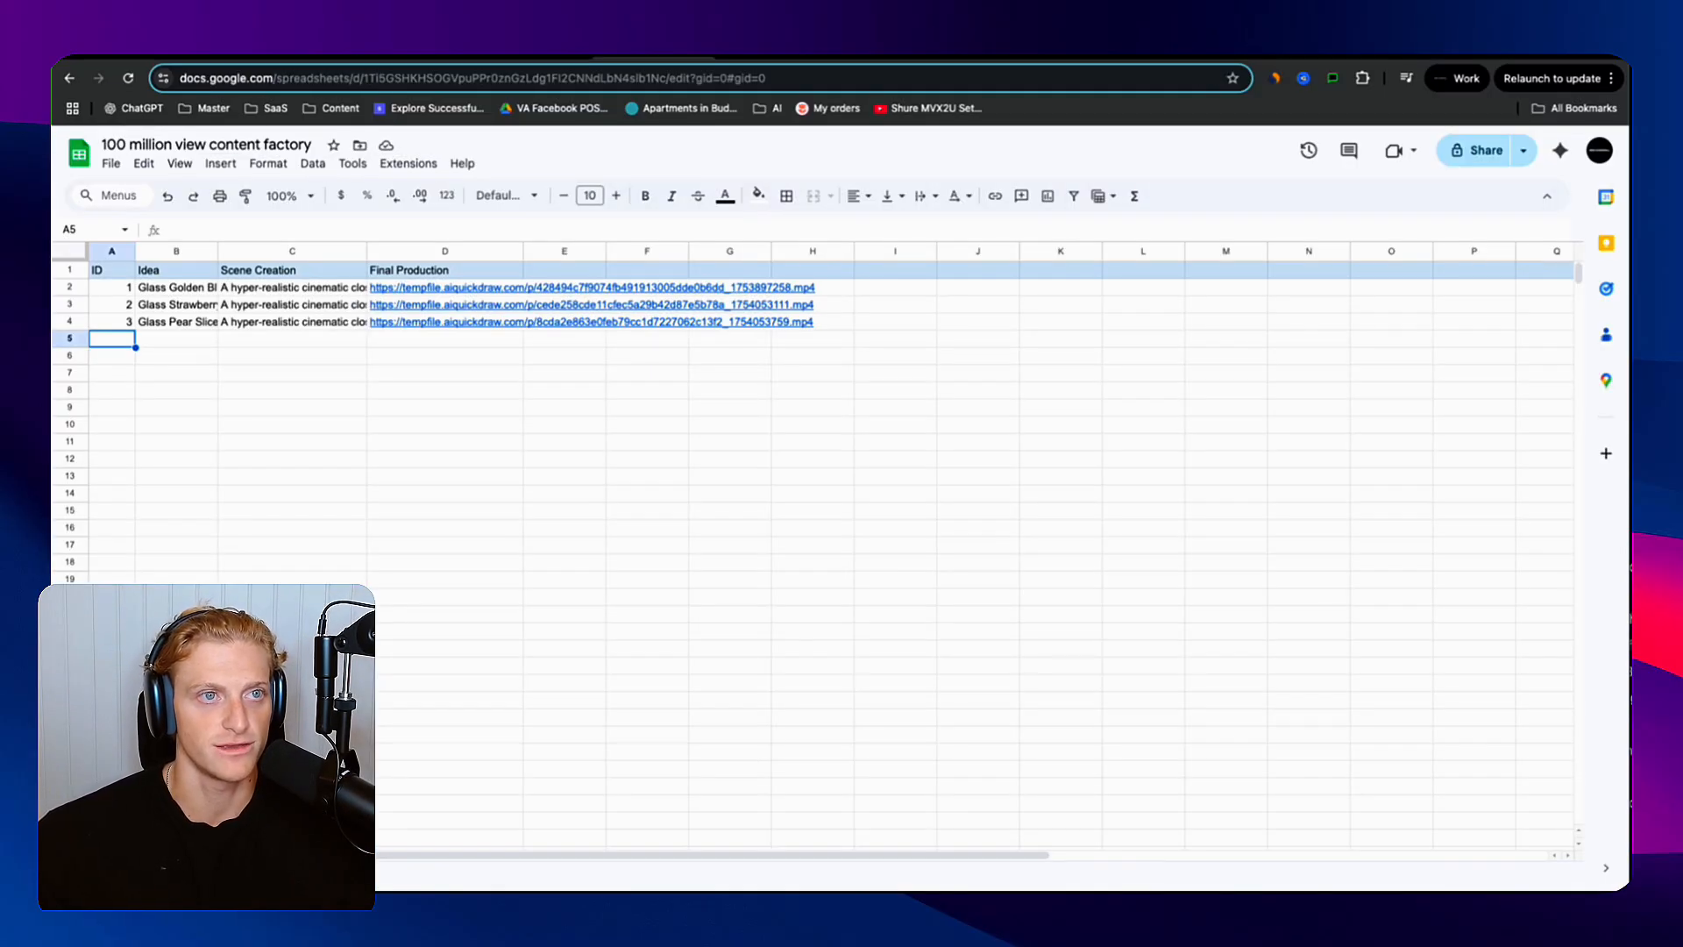
{"action": "left_click", "coordinate": [419, 59]}
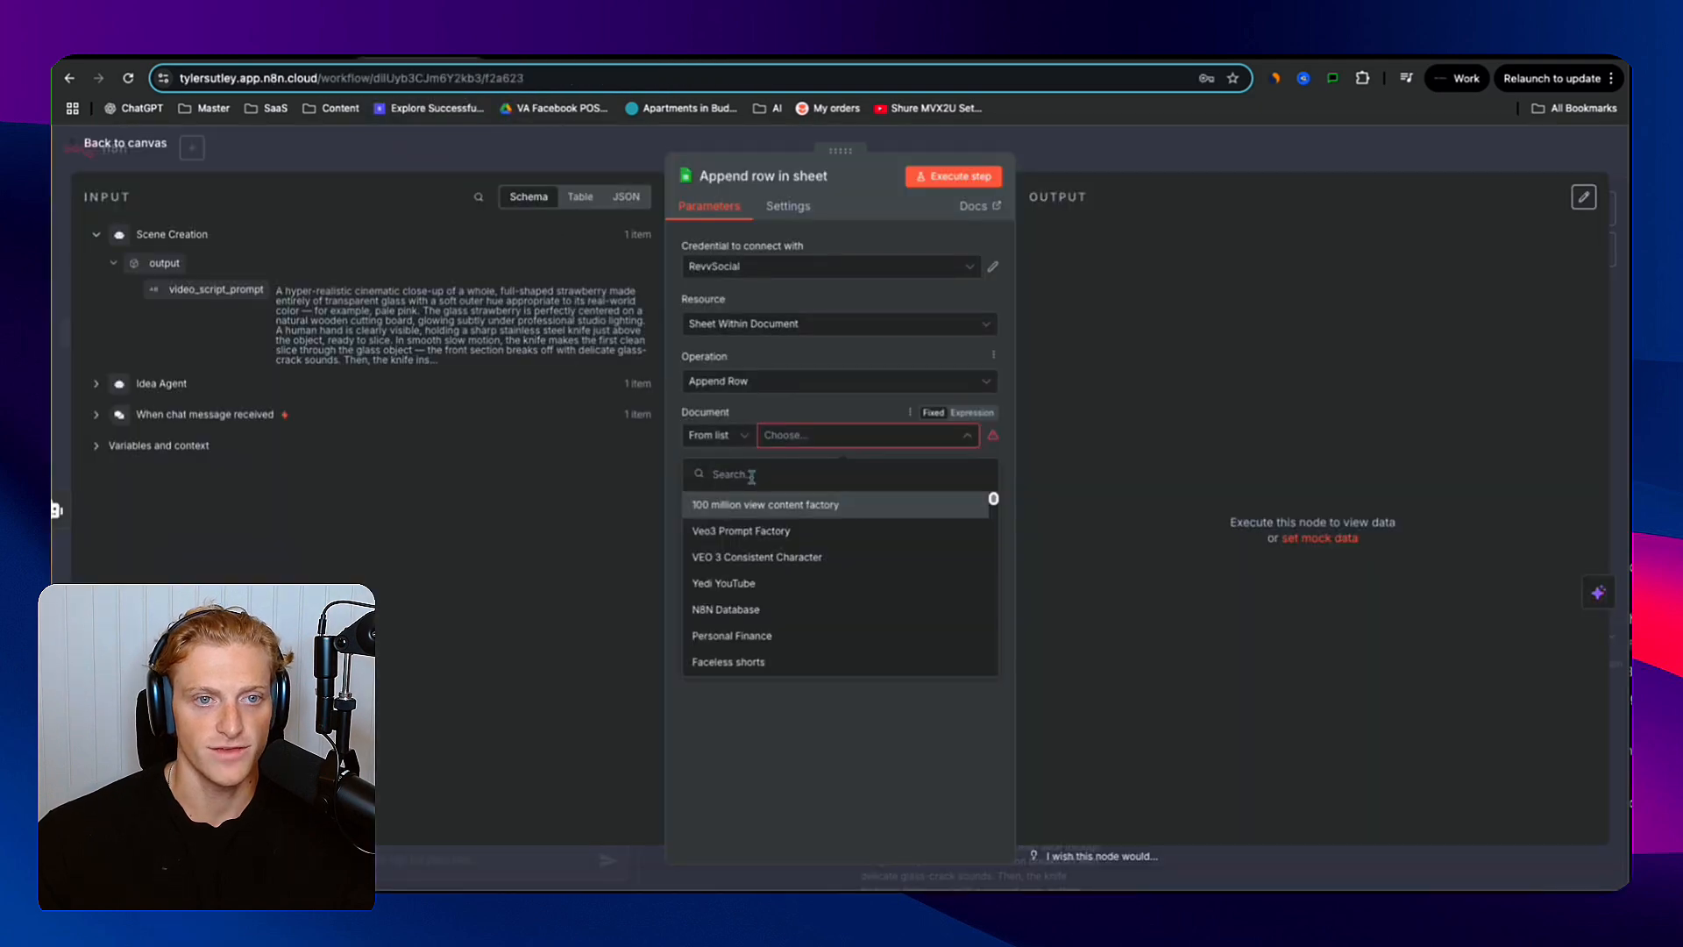
{"action": "left_click", "coordinate": [744, 507]}
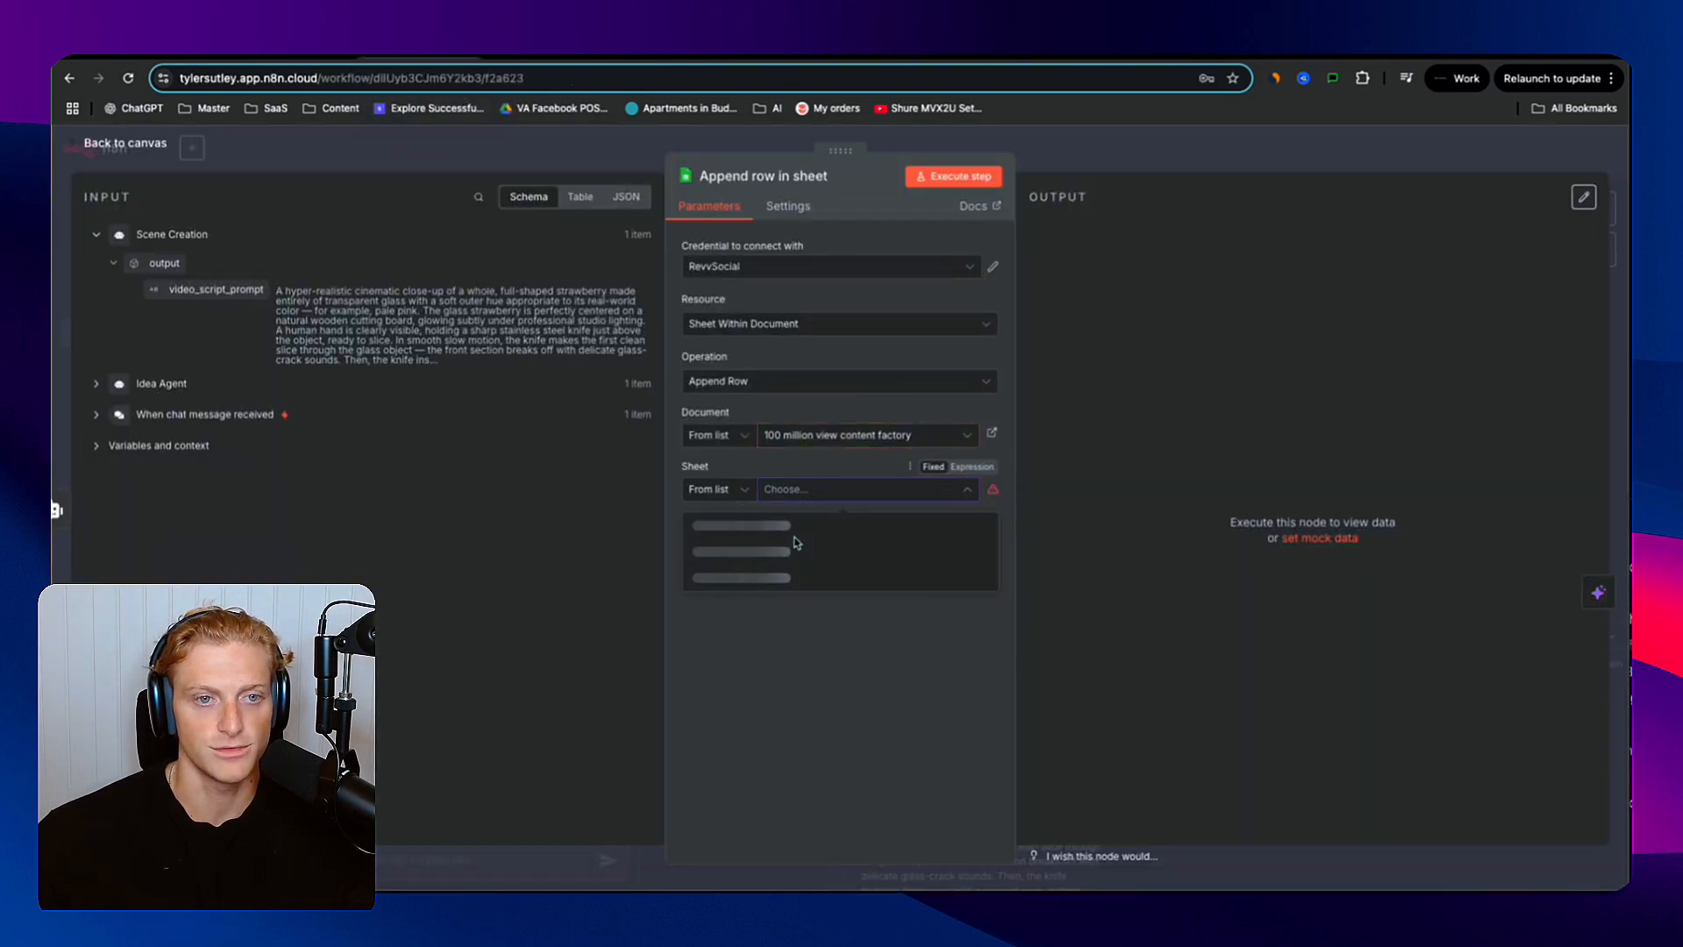
{"action": "left_click", "coordinate": [795, 534]}
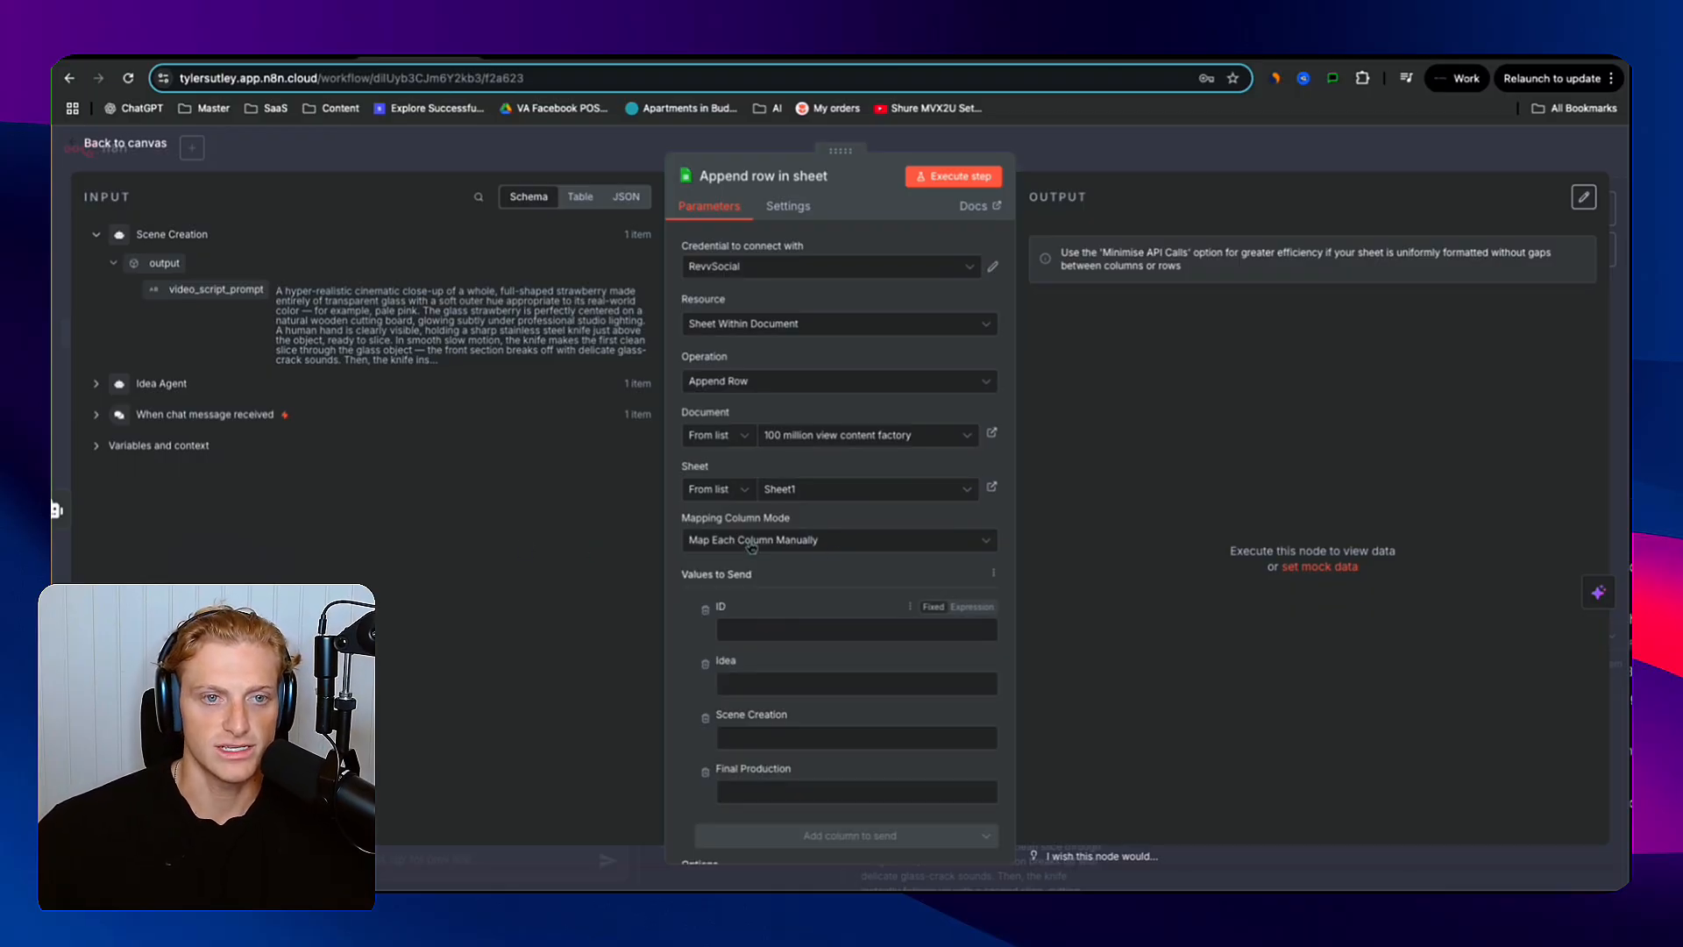
- Set the node's ID value to =ROW() - 1, copied from the finished workflow's Log Data node, and check the spreadsheet's ID column
{"action": "left_click", "coordinate": [759, 629]}
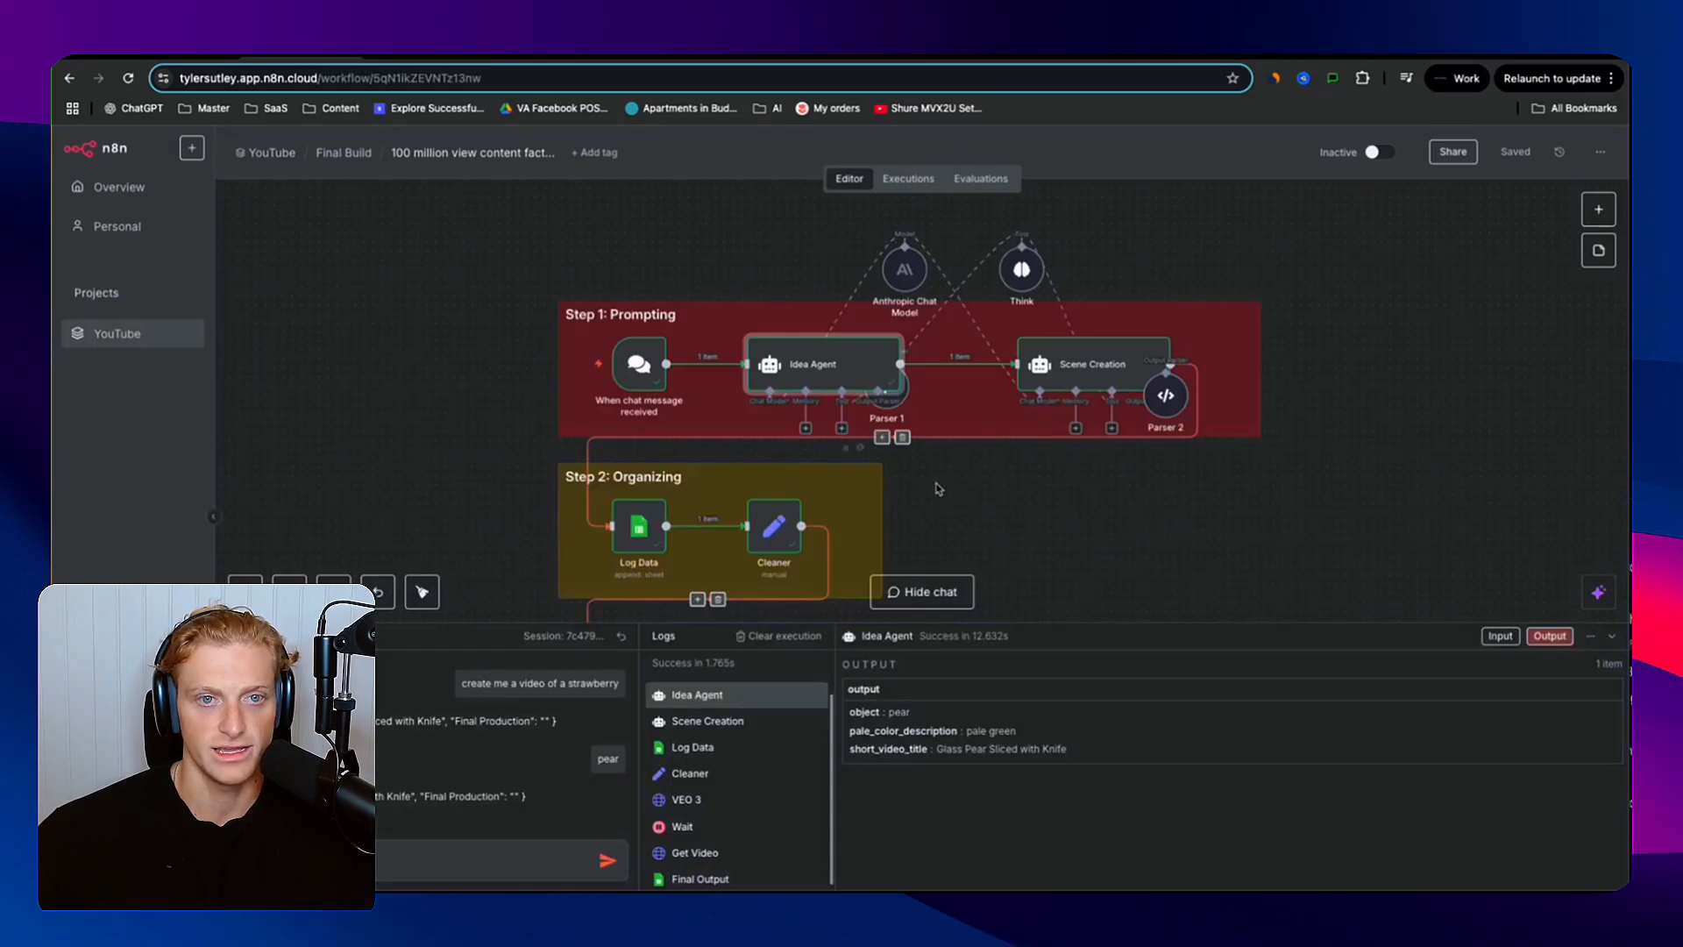
{"action": "left_click", "coordinate": [635, 536]}
{"action": "double_click", "coordinate": [635, 535]}
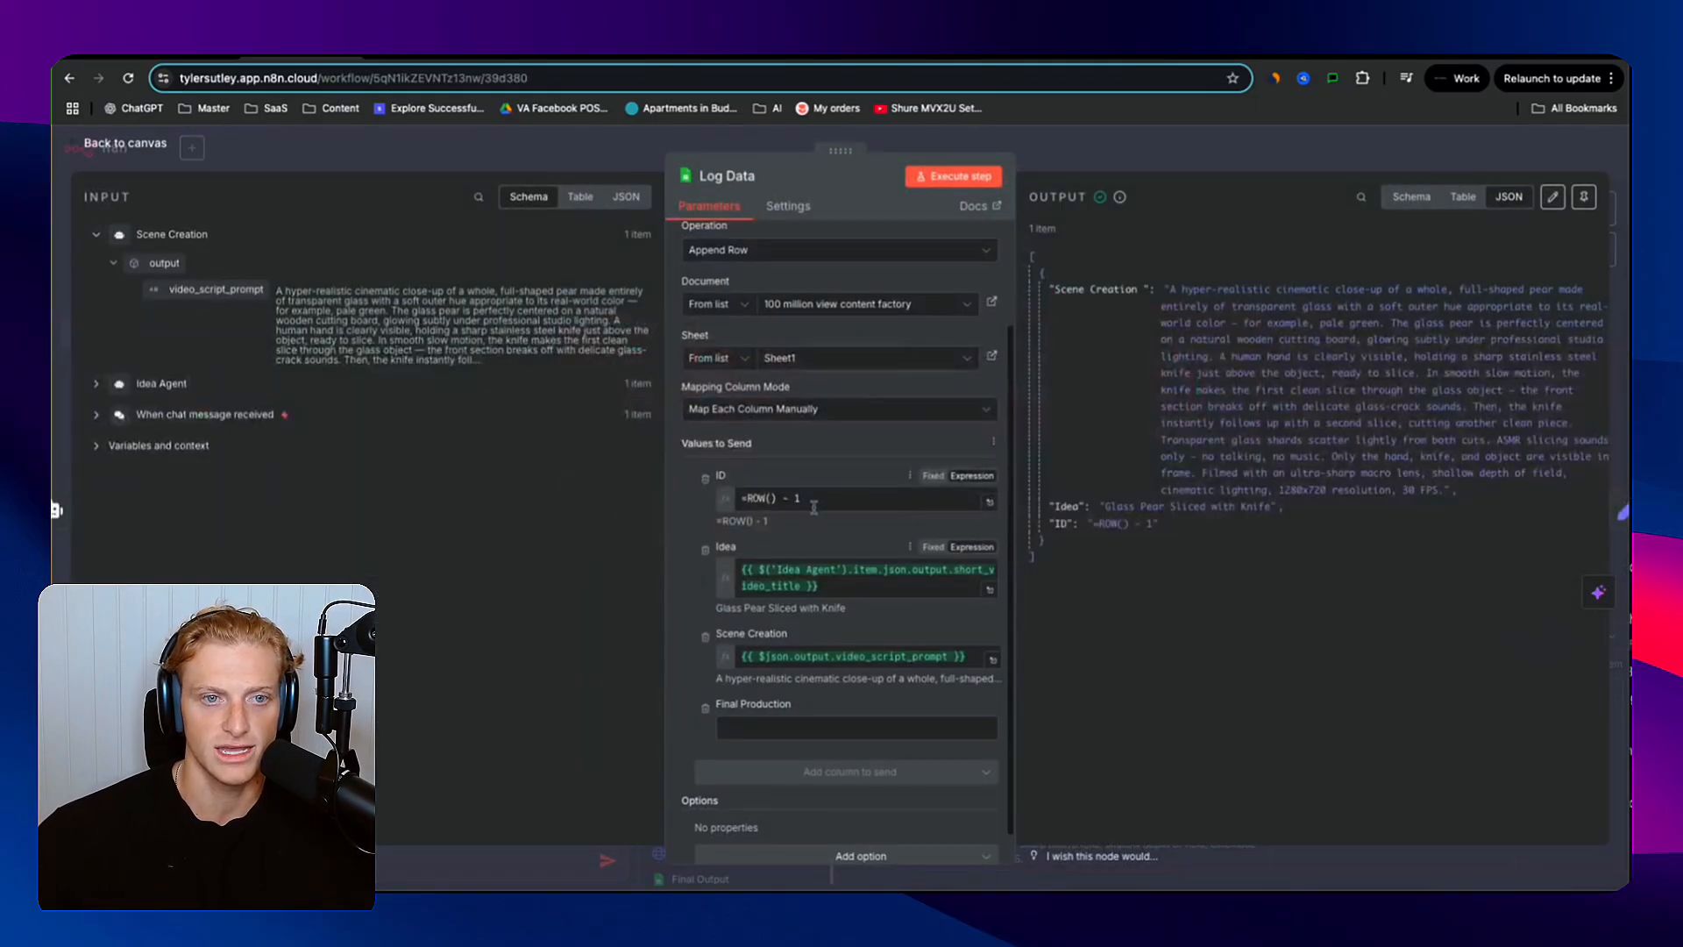
{"action": "left_click", "coordinate": [812, 499]}
{"action": "key", "text": "ctrl+a"}
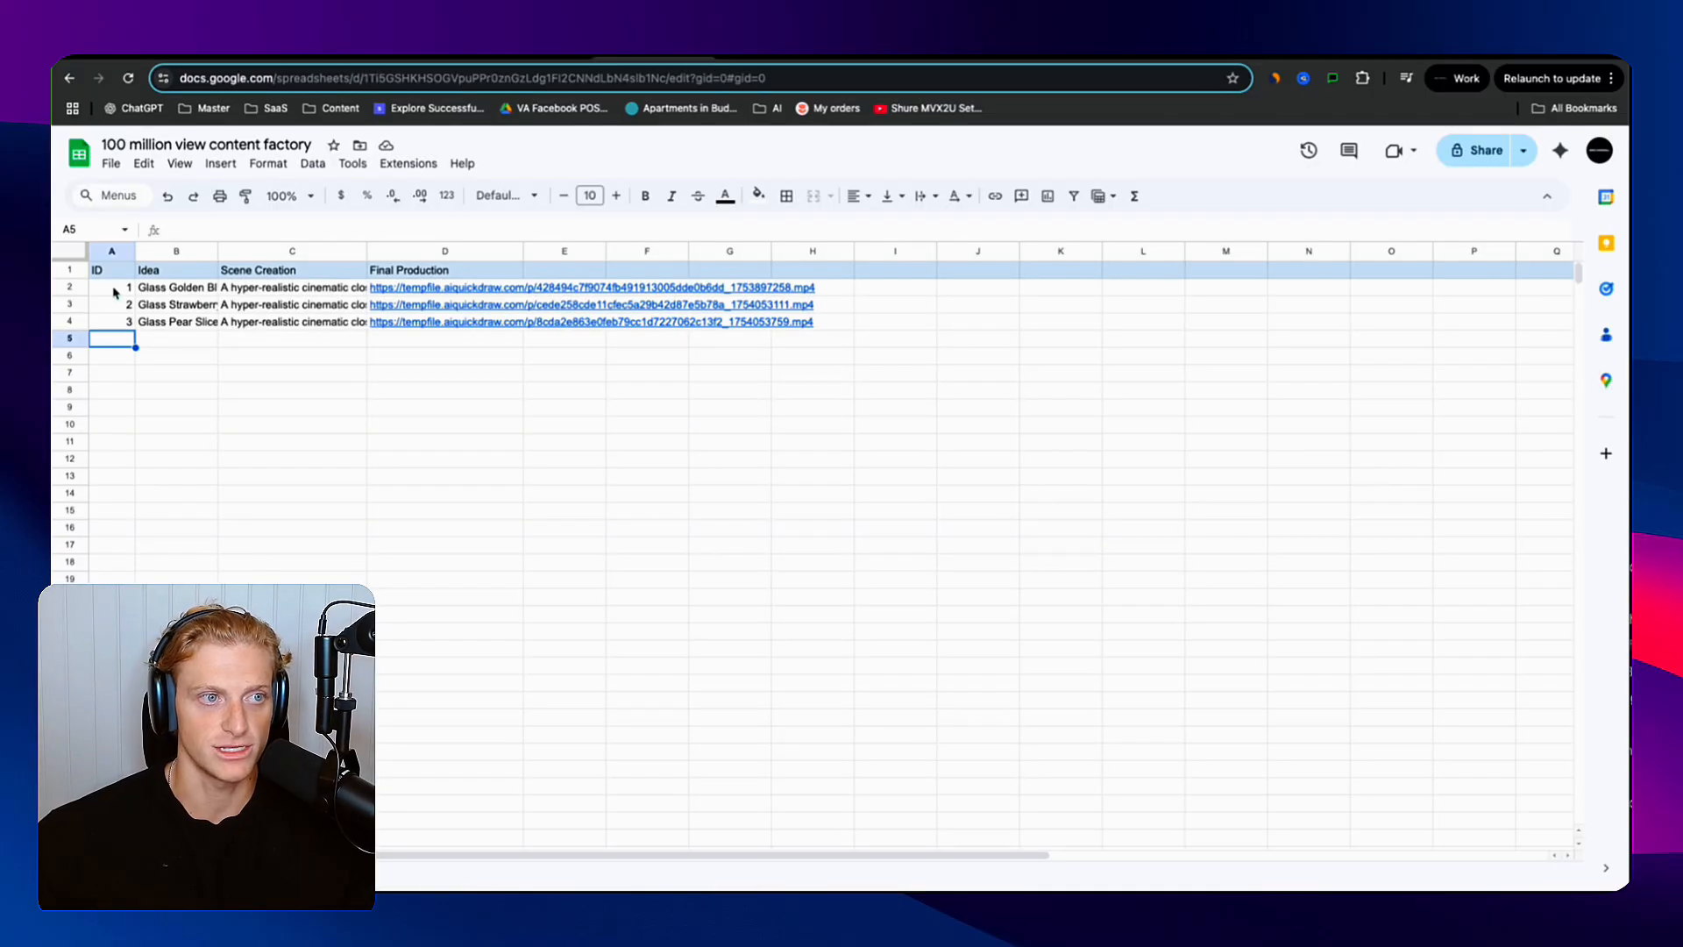
{"action": "left_click", "coordinate": [115, 310]}
{"action": "left_click", "coordinate": [114, 340]}
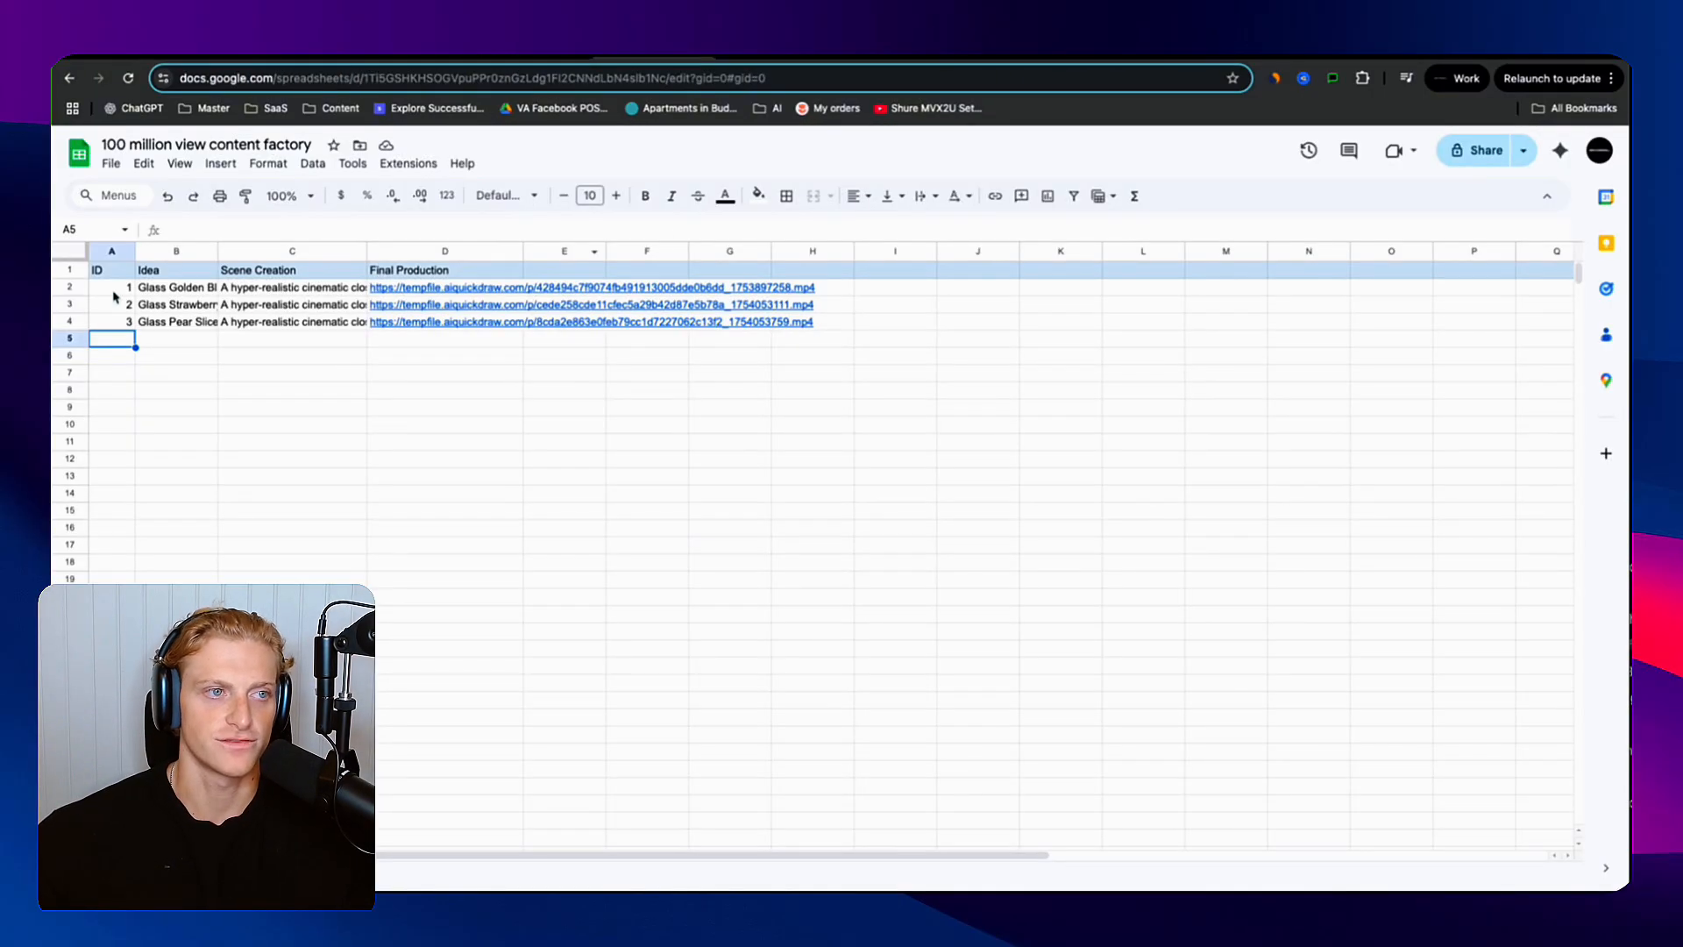
{"action": "left_click_drag", "start_coordinate": [114, 292], "coordinate": [112, 355]}
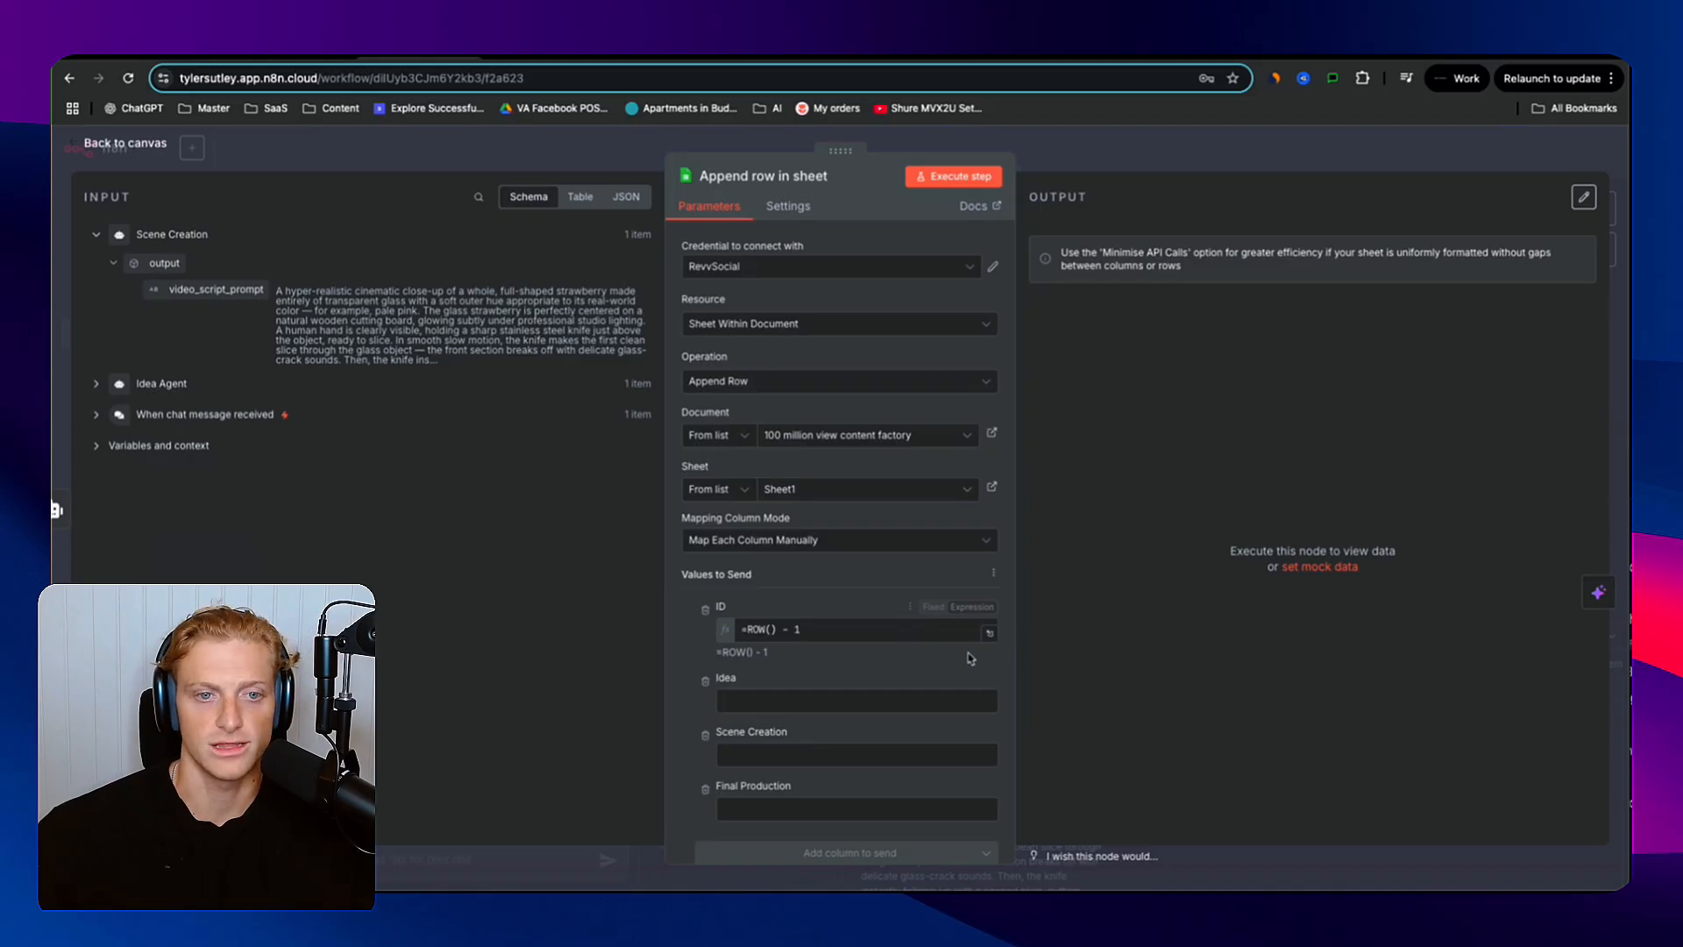
- Map the Idea column to the object output of the Idea Agent and return to the canvas
{"action": "left_click", "coordinate": [964, 698]}
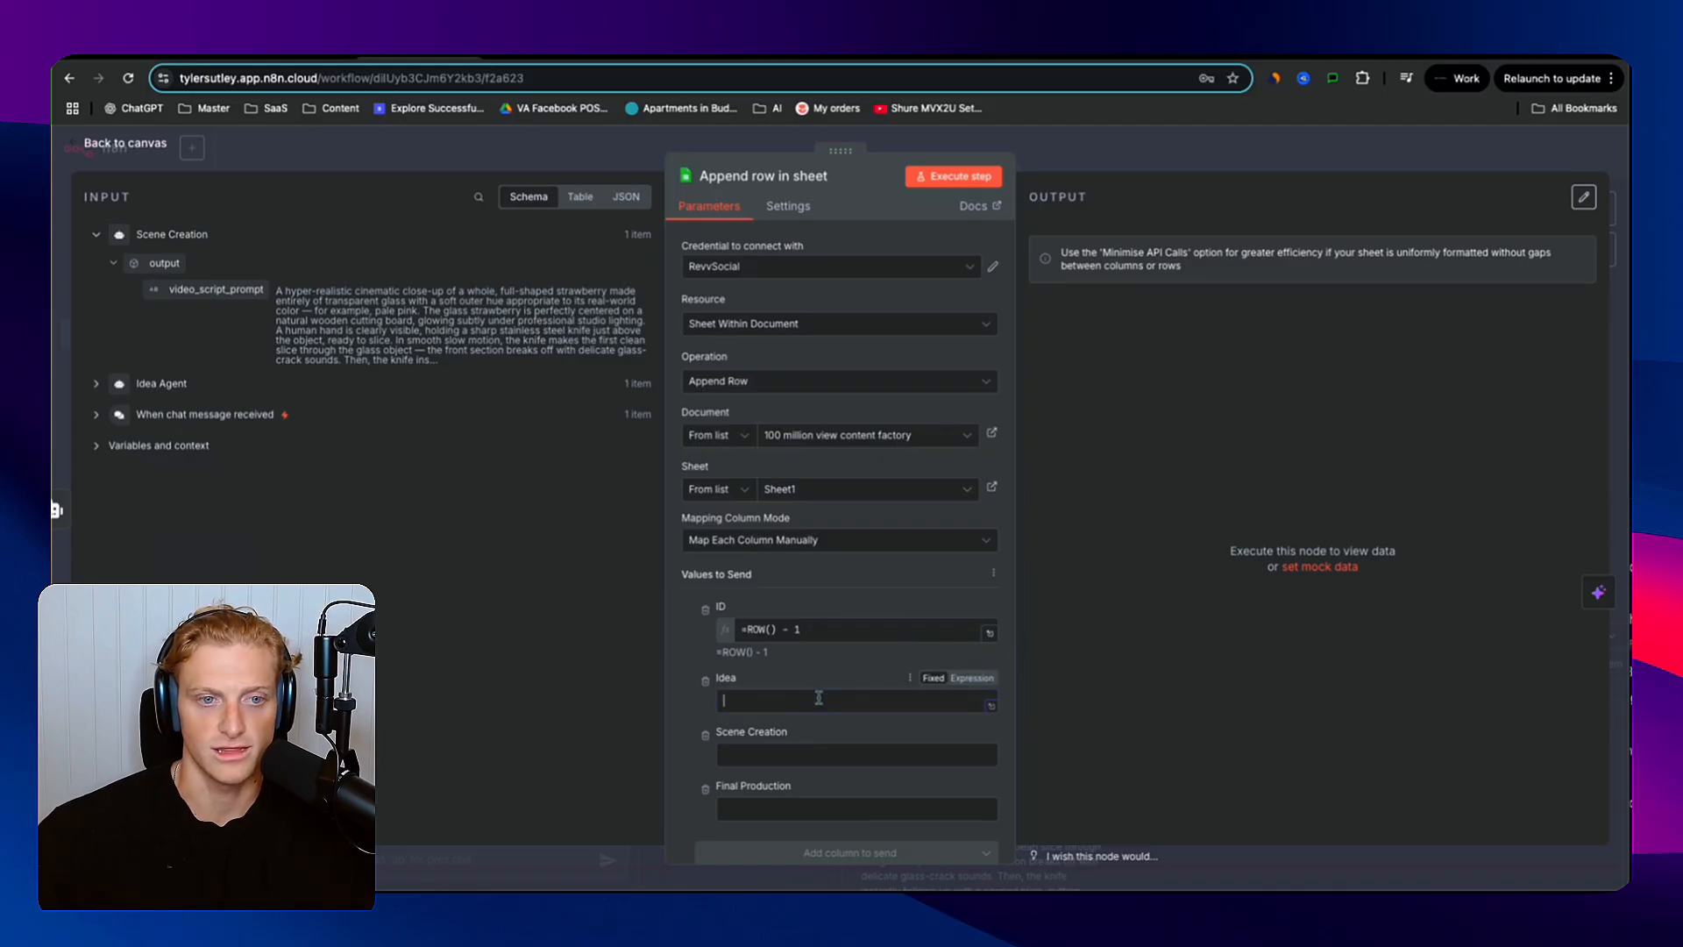
{"action": "left_click", "coordinate": [94, 386]}
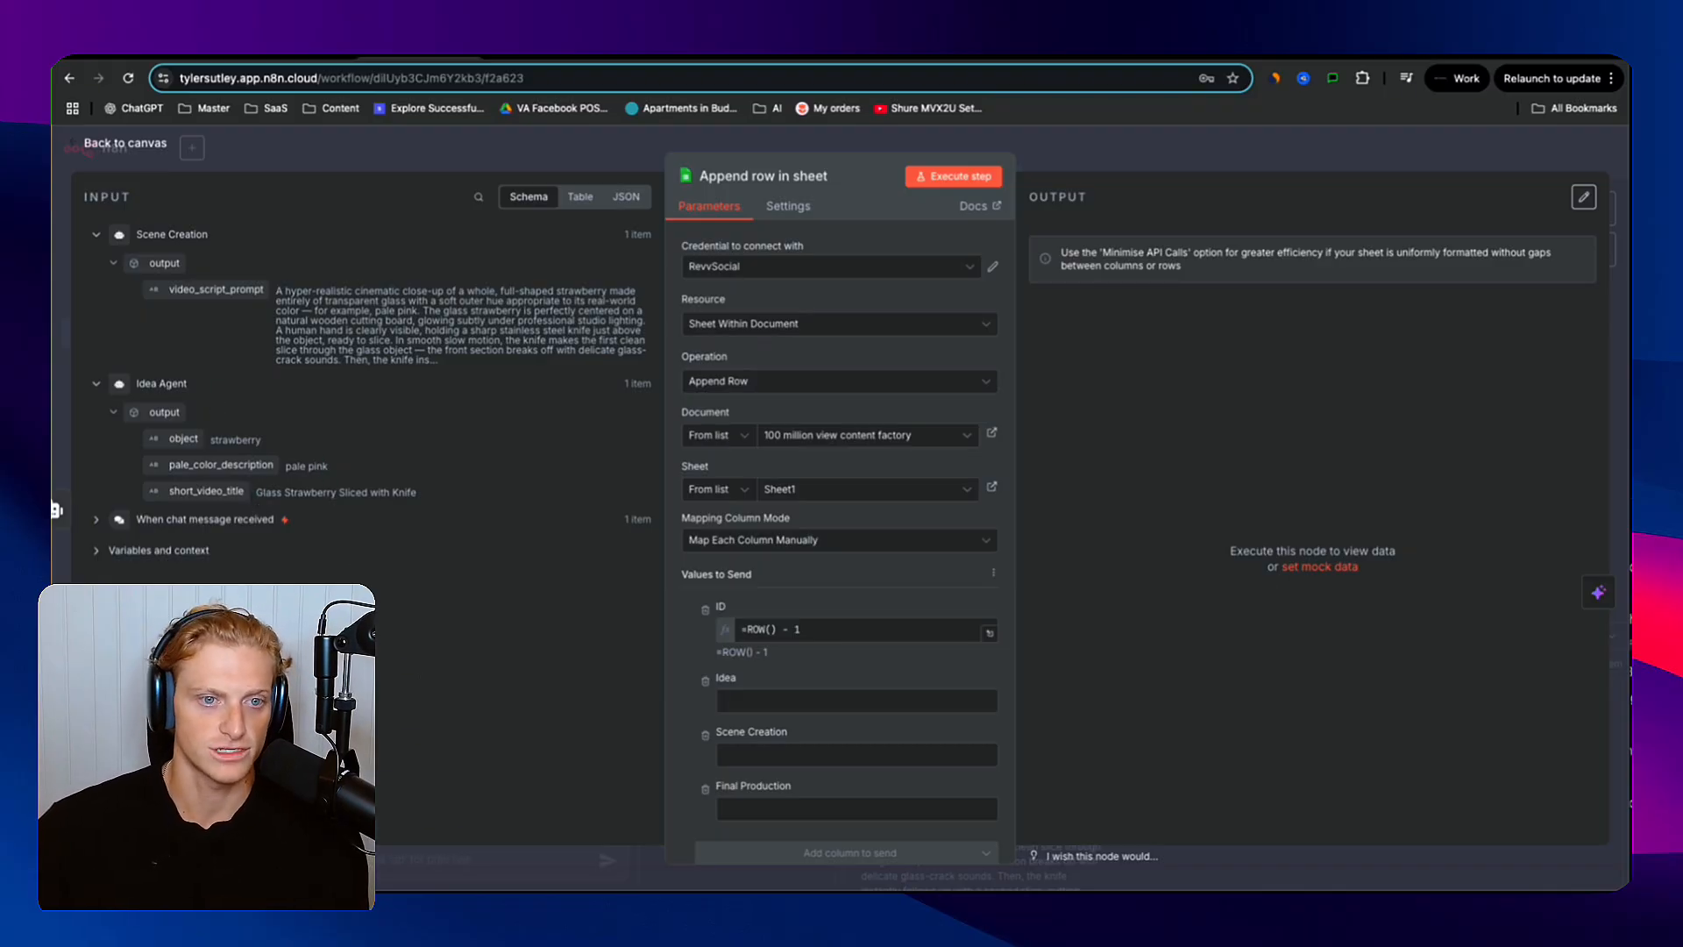
{"action": "left_click_drag", "start_coordinate": [182, 444], "coordinate": [772, 701]}
{"action": "left_click", "coordinate": [492, 686]}
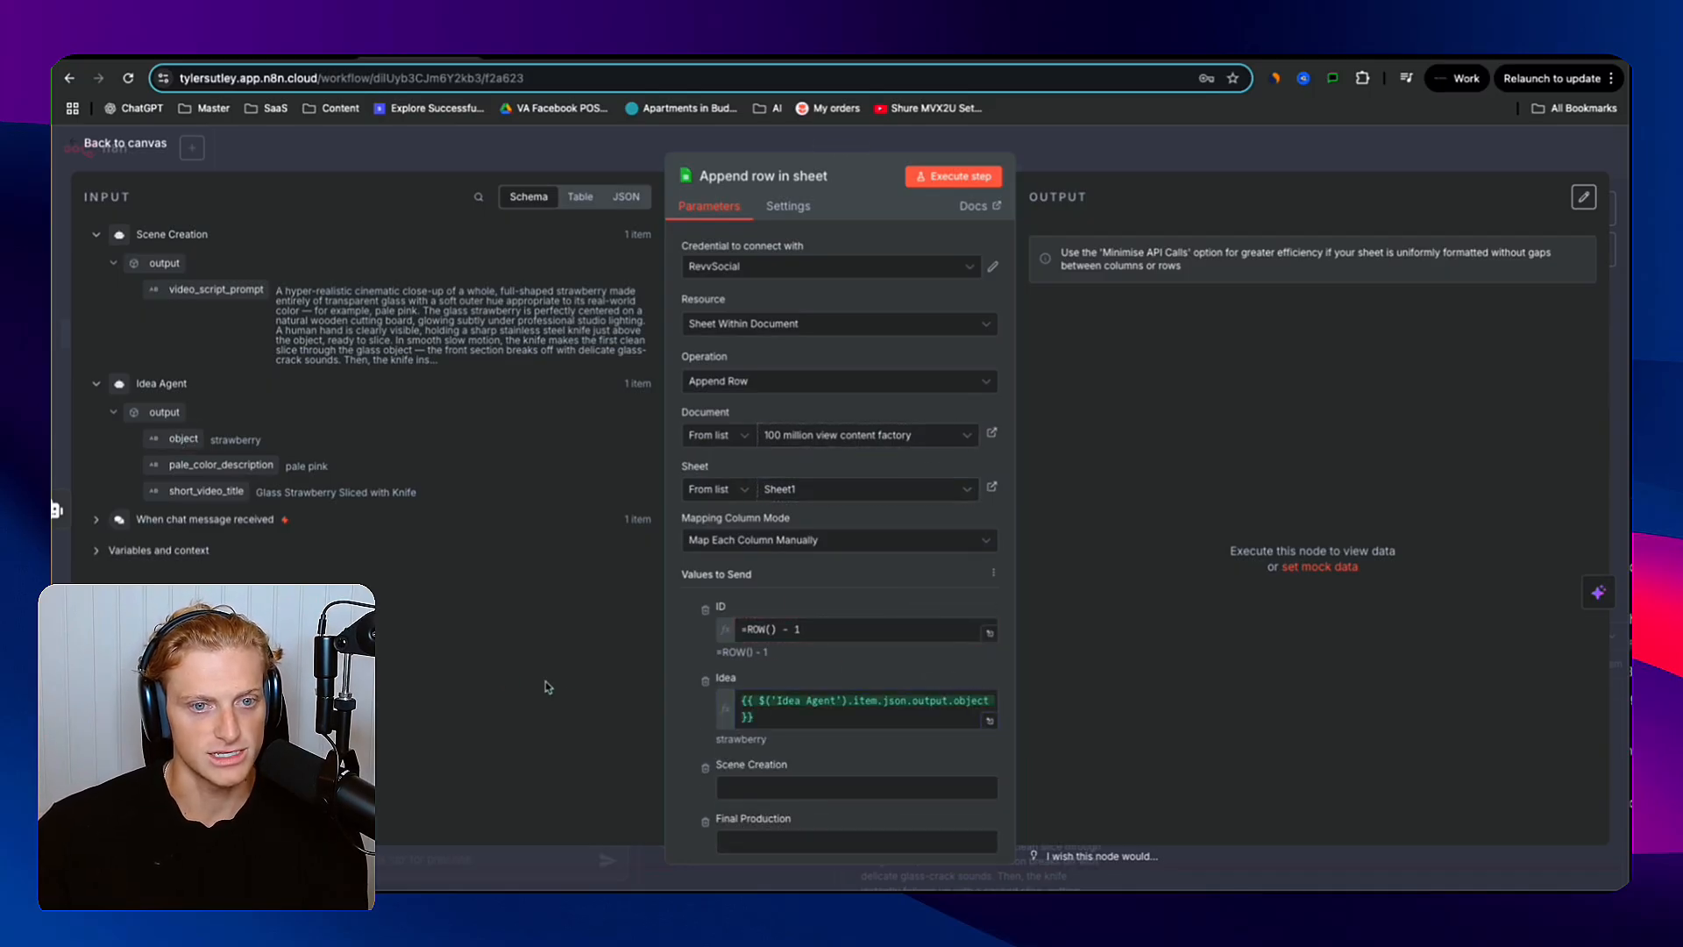
{"action": "scroll", "coordinate": [776, 635], "scroll_direction": "down", "scroll_amount": 3}
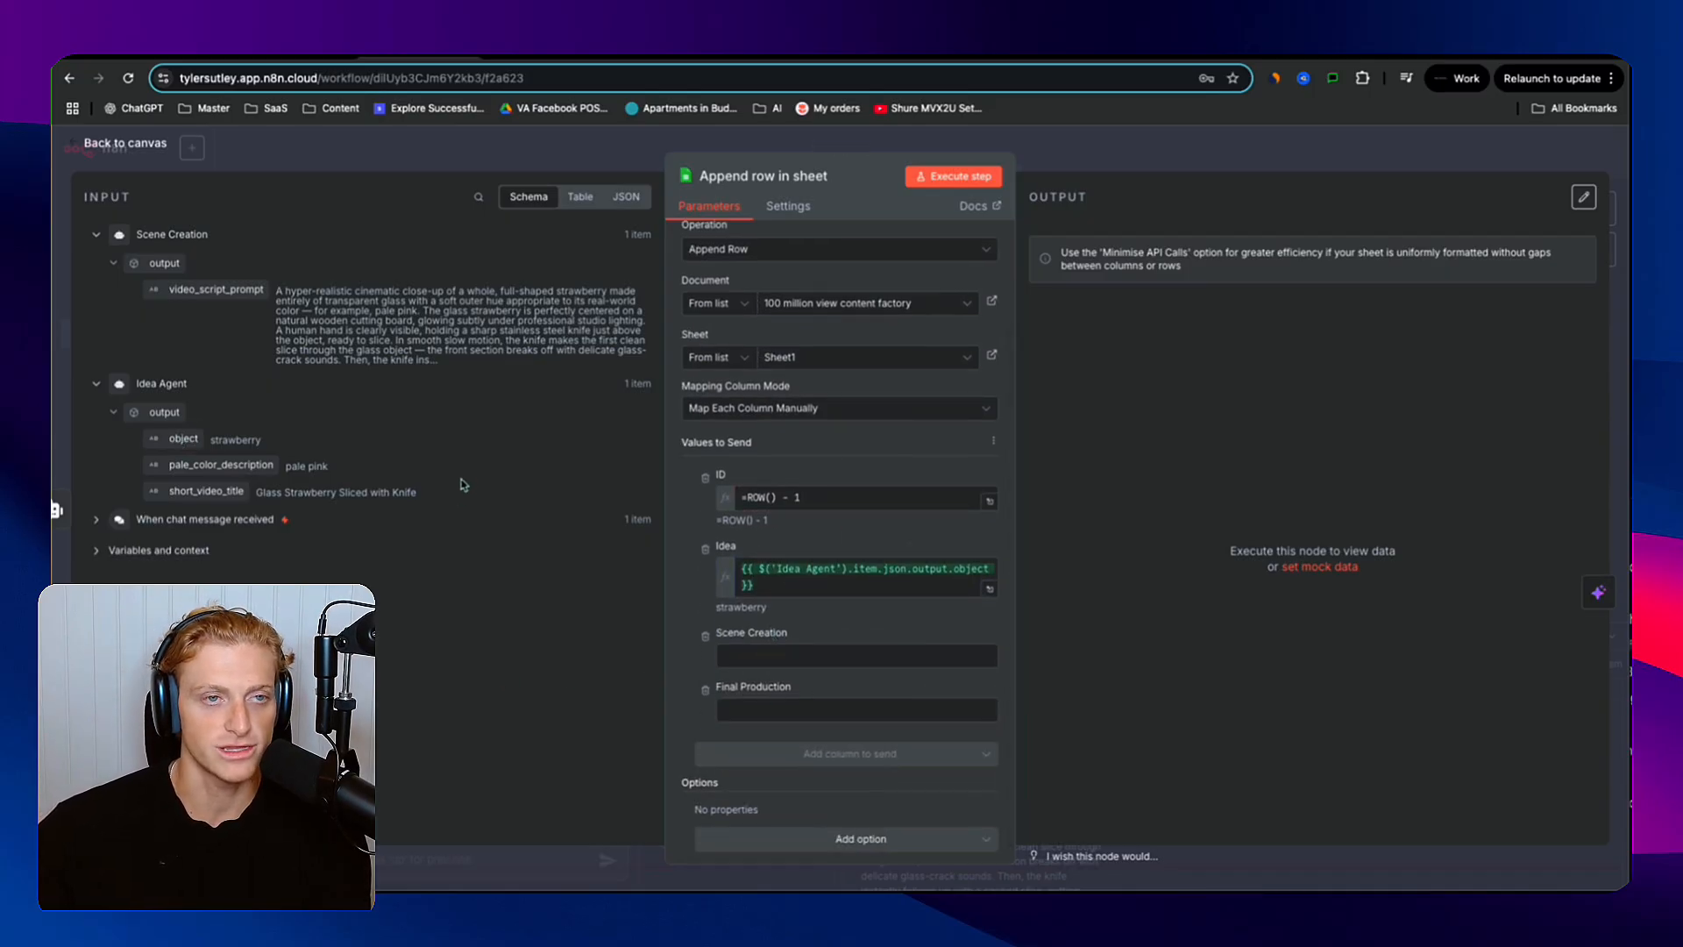
{"action": "left_click", "coordinate": [1156, 162]}
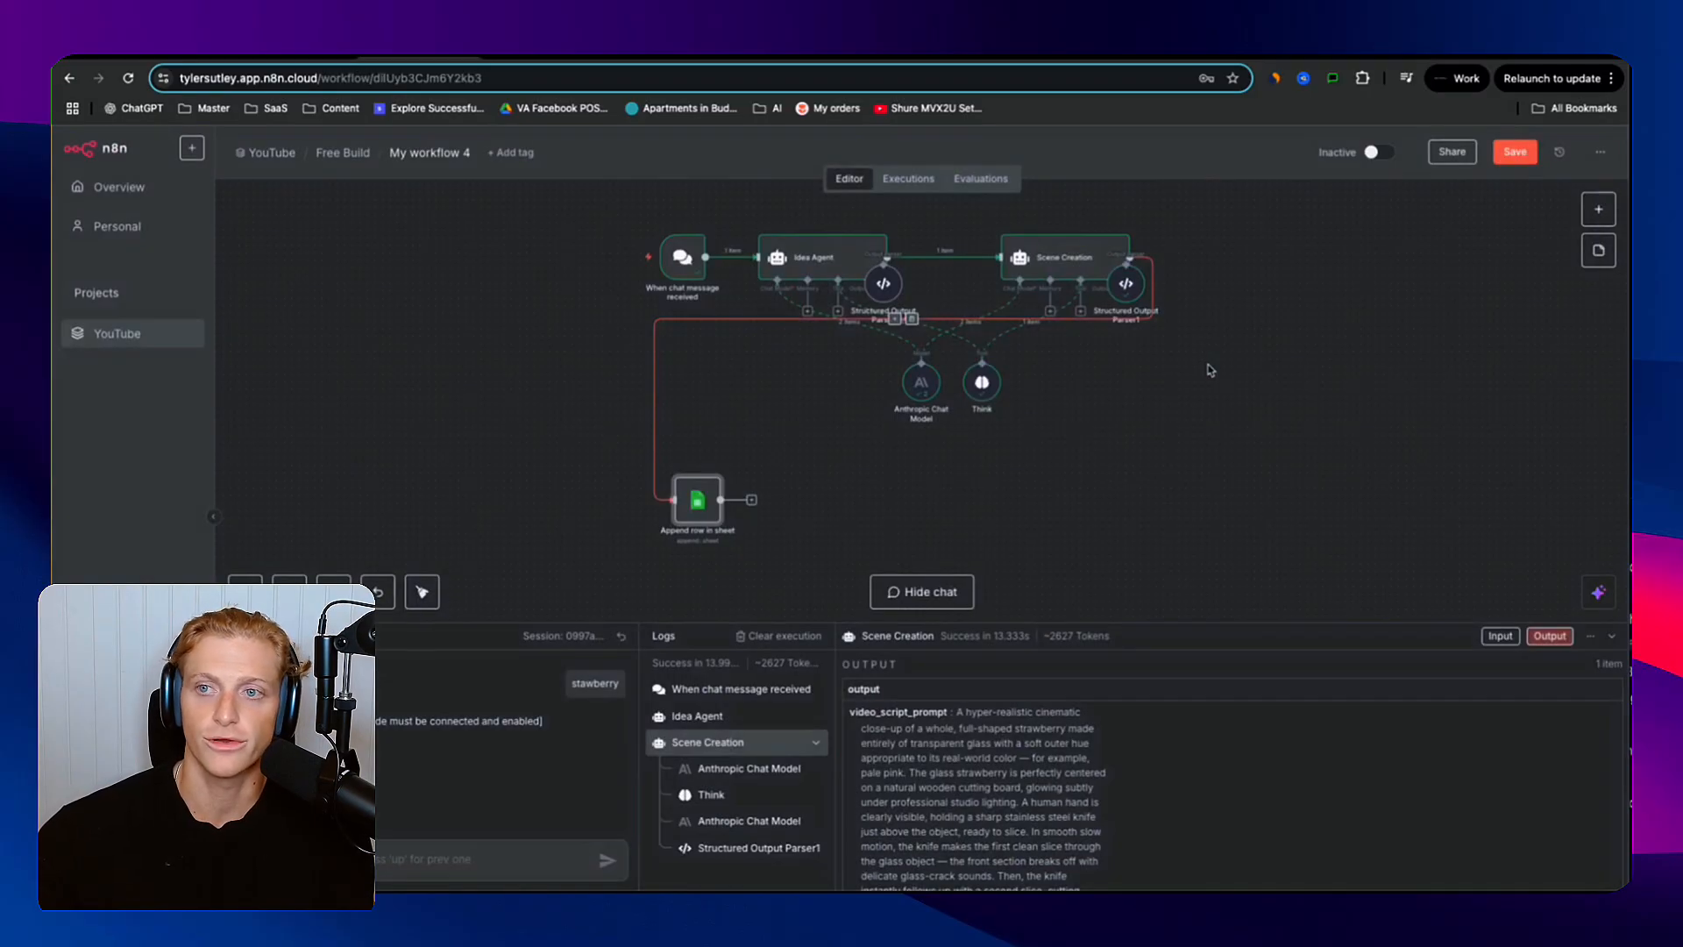
- Compare the Idea Agent's node name with the node reference and output path in the Append row in sheet node's Idea expression
{"action": "double_click", "coordinate": [799, 279]}
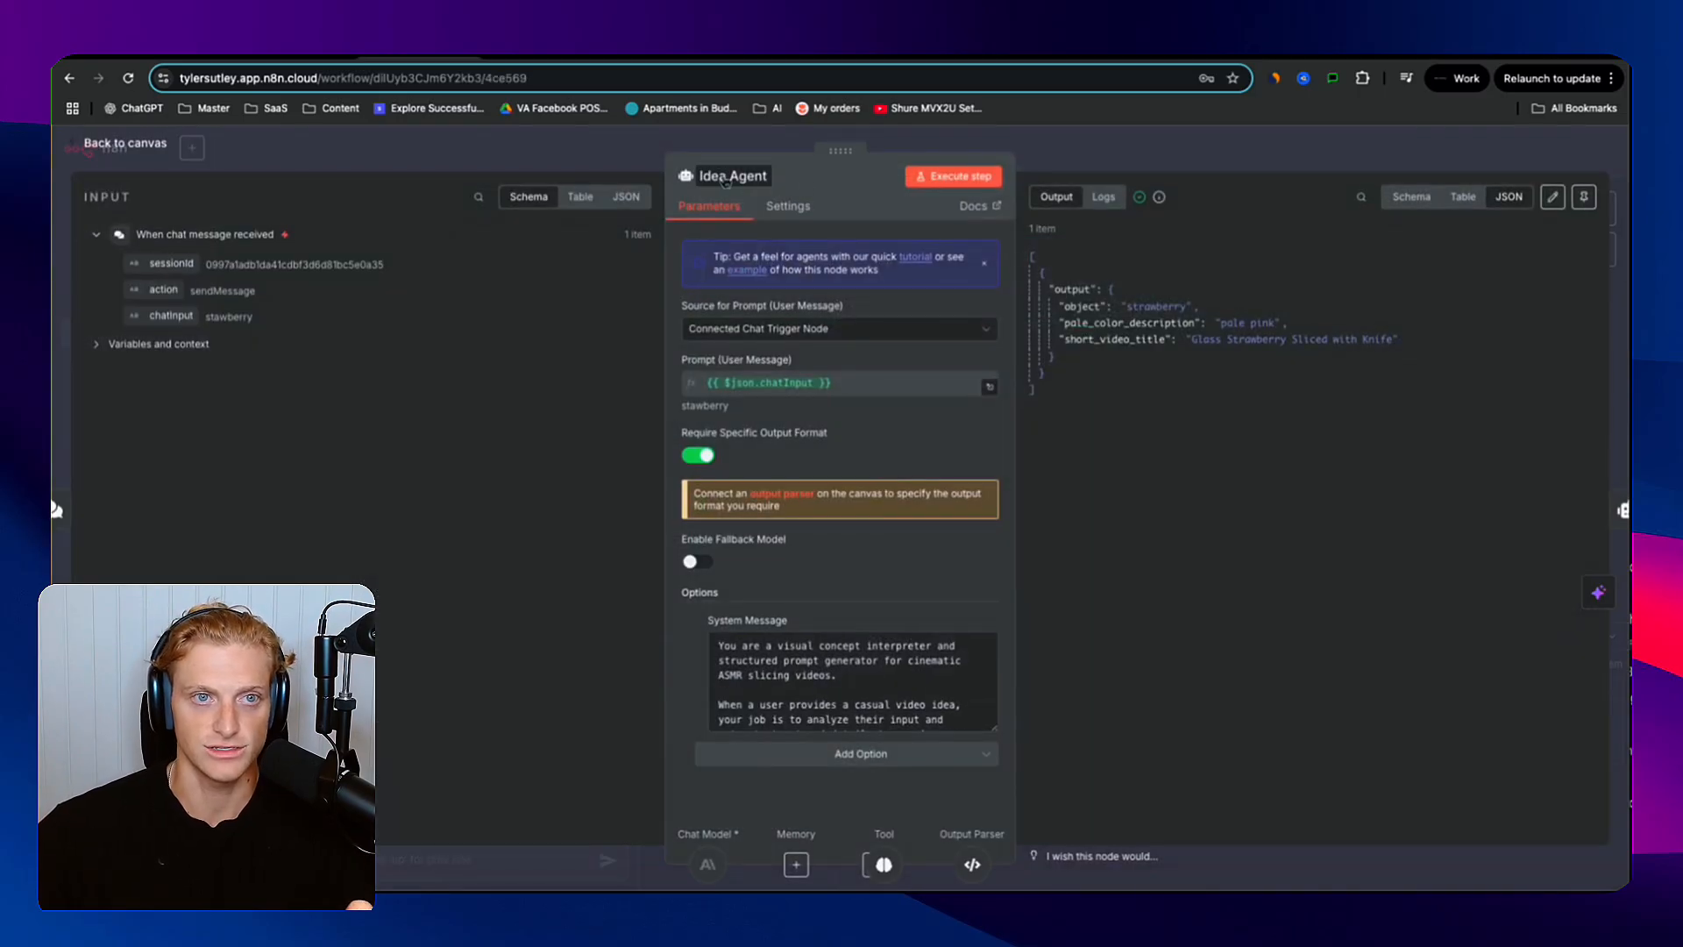
{"action": "left_click", "coordinate": [1154, 171]}
{"action": "double_click", "coordinate": [714, 505]}
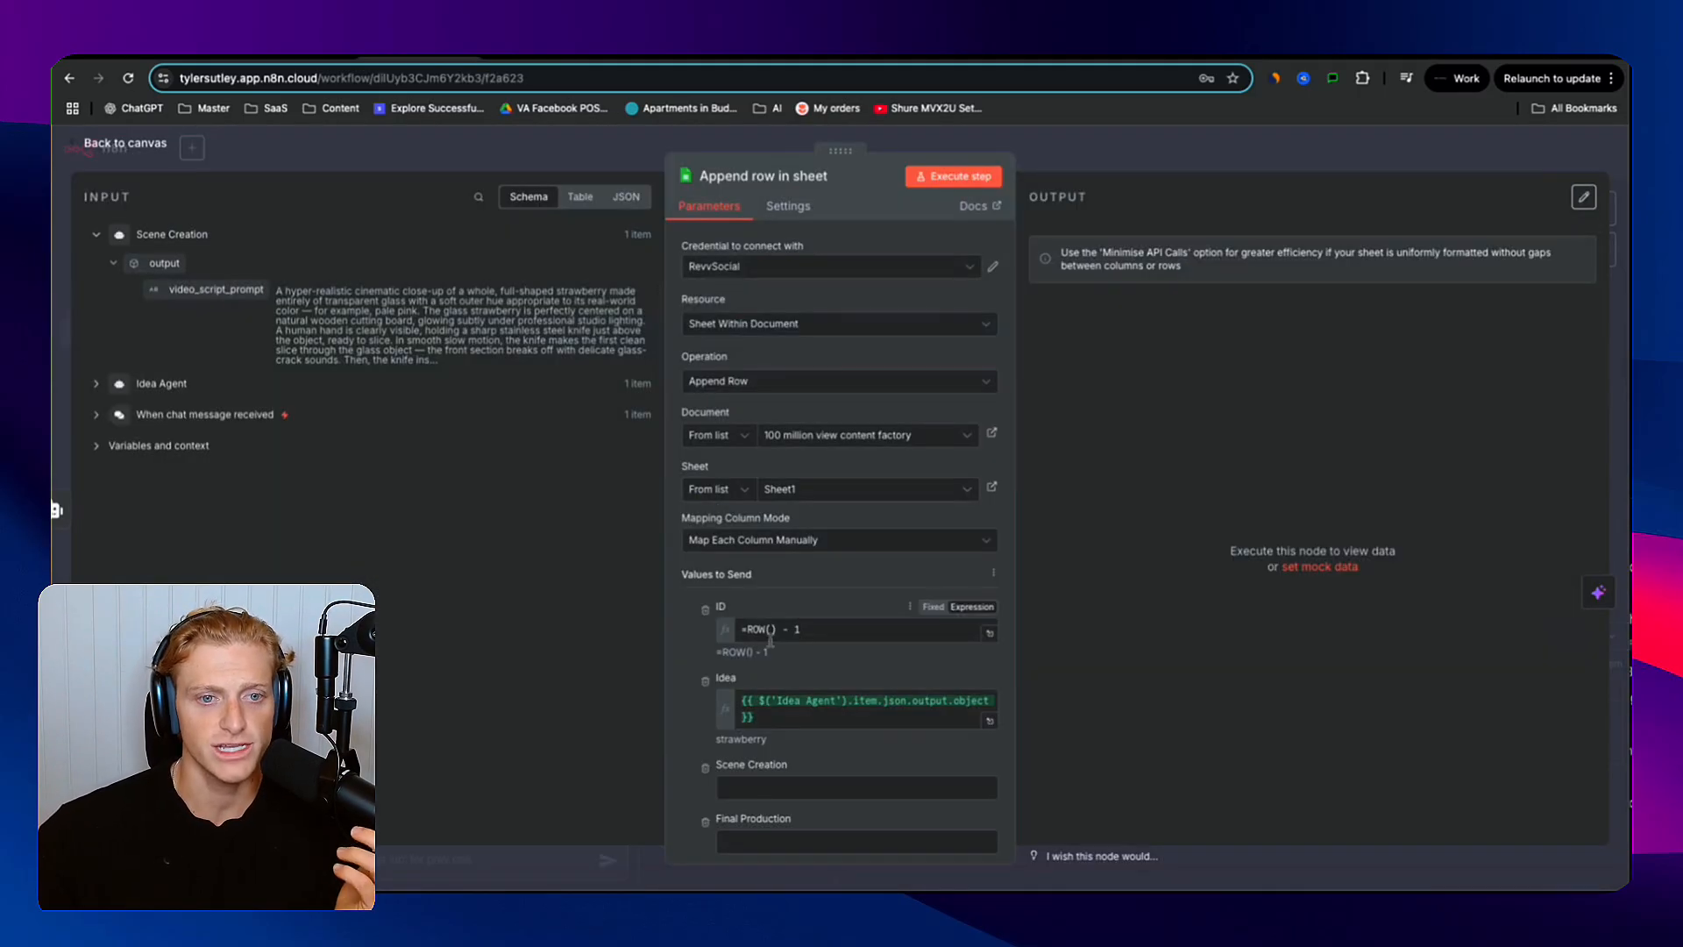
{"action": "left_click_drag", "start_coordinate": [839, 701], "coordinate": [769, 702]}
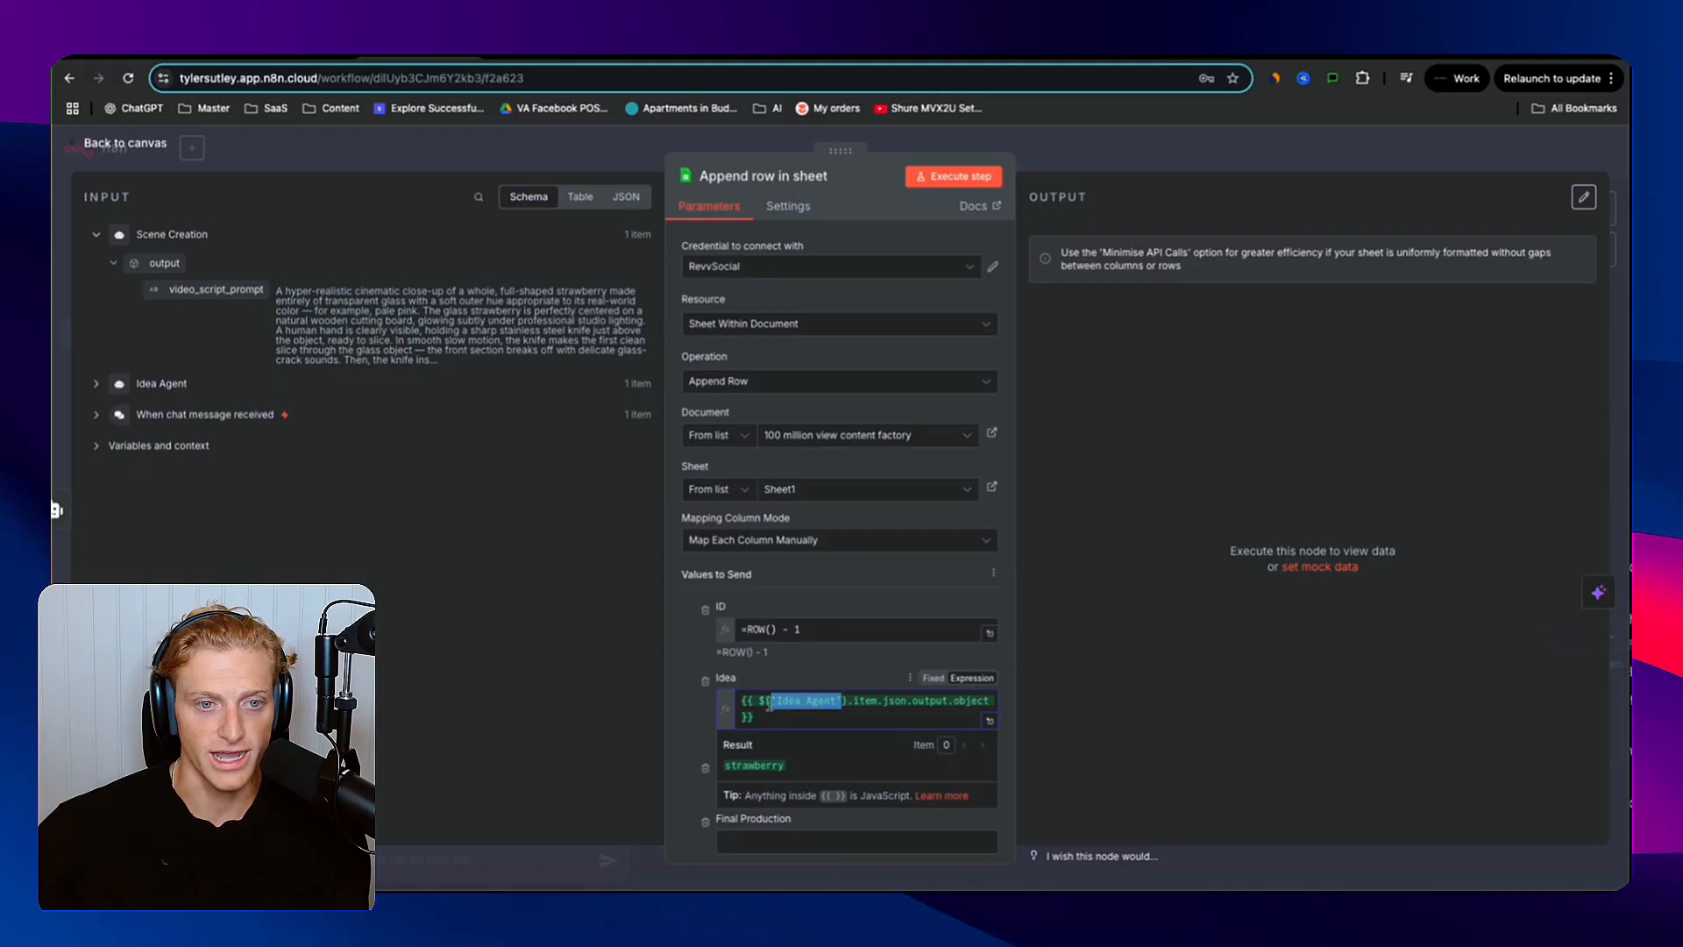
{"action": "left_click", "coordinate": [551, 697]}
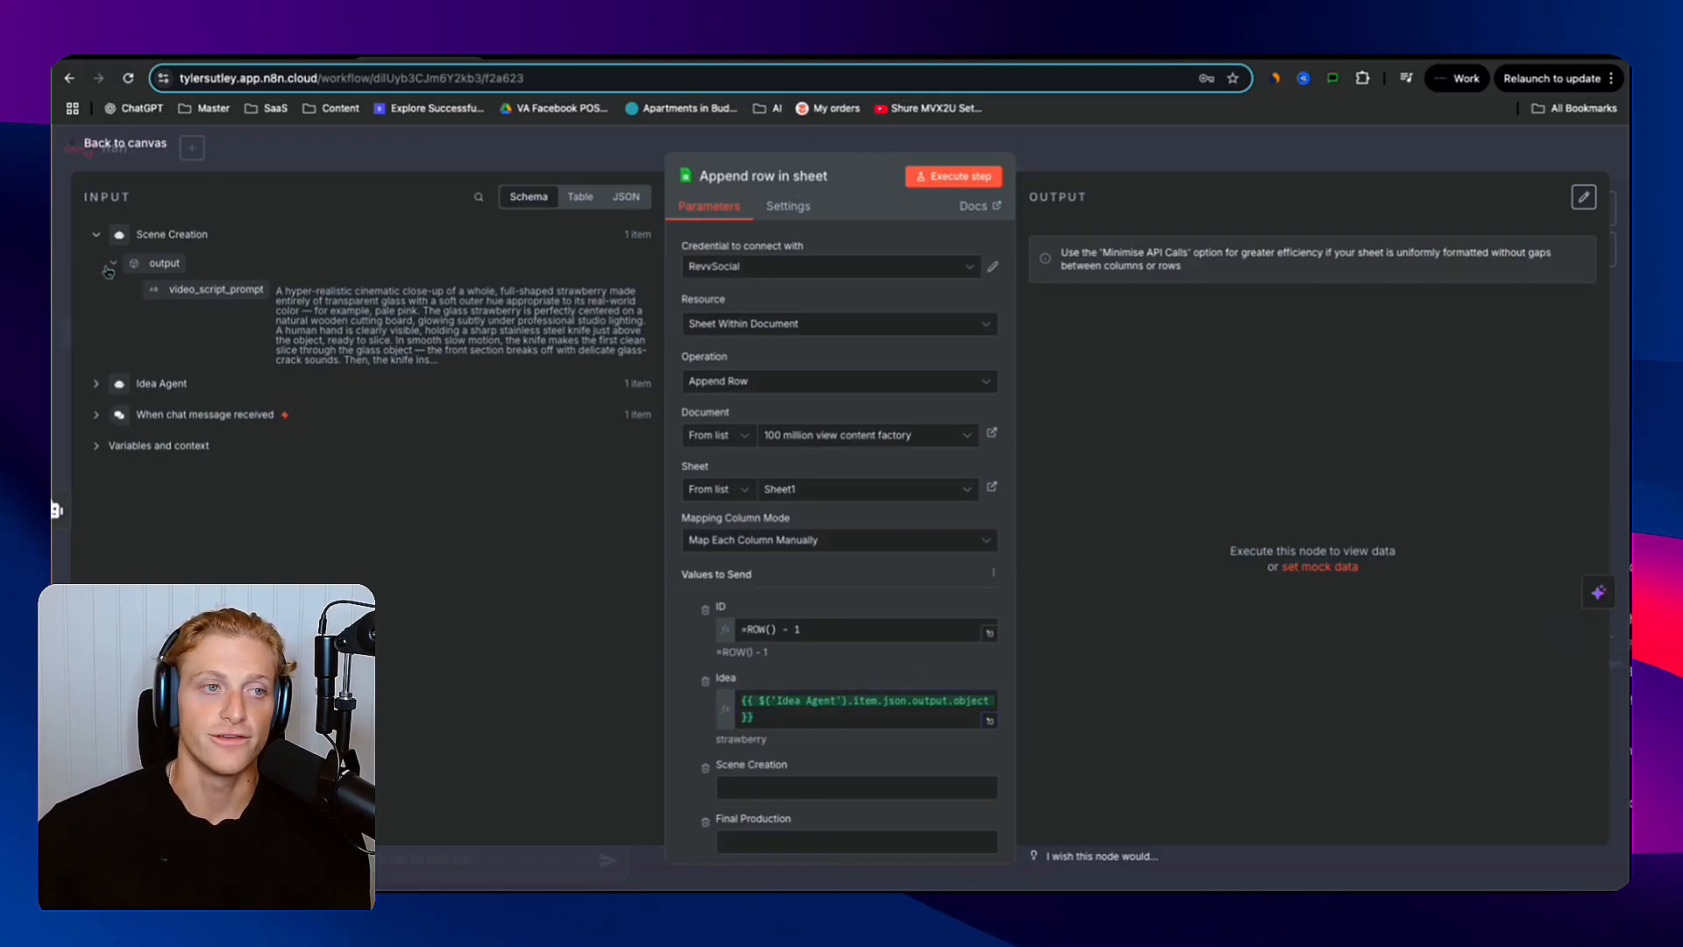
{"action": "left_click_drag", "start_coordinate": [163, 263], "coordinate": [355, 397]}
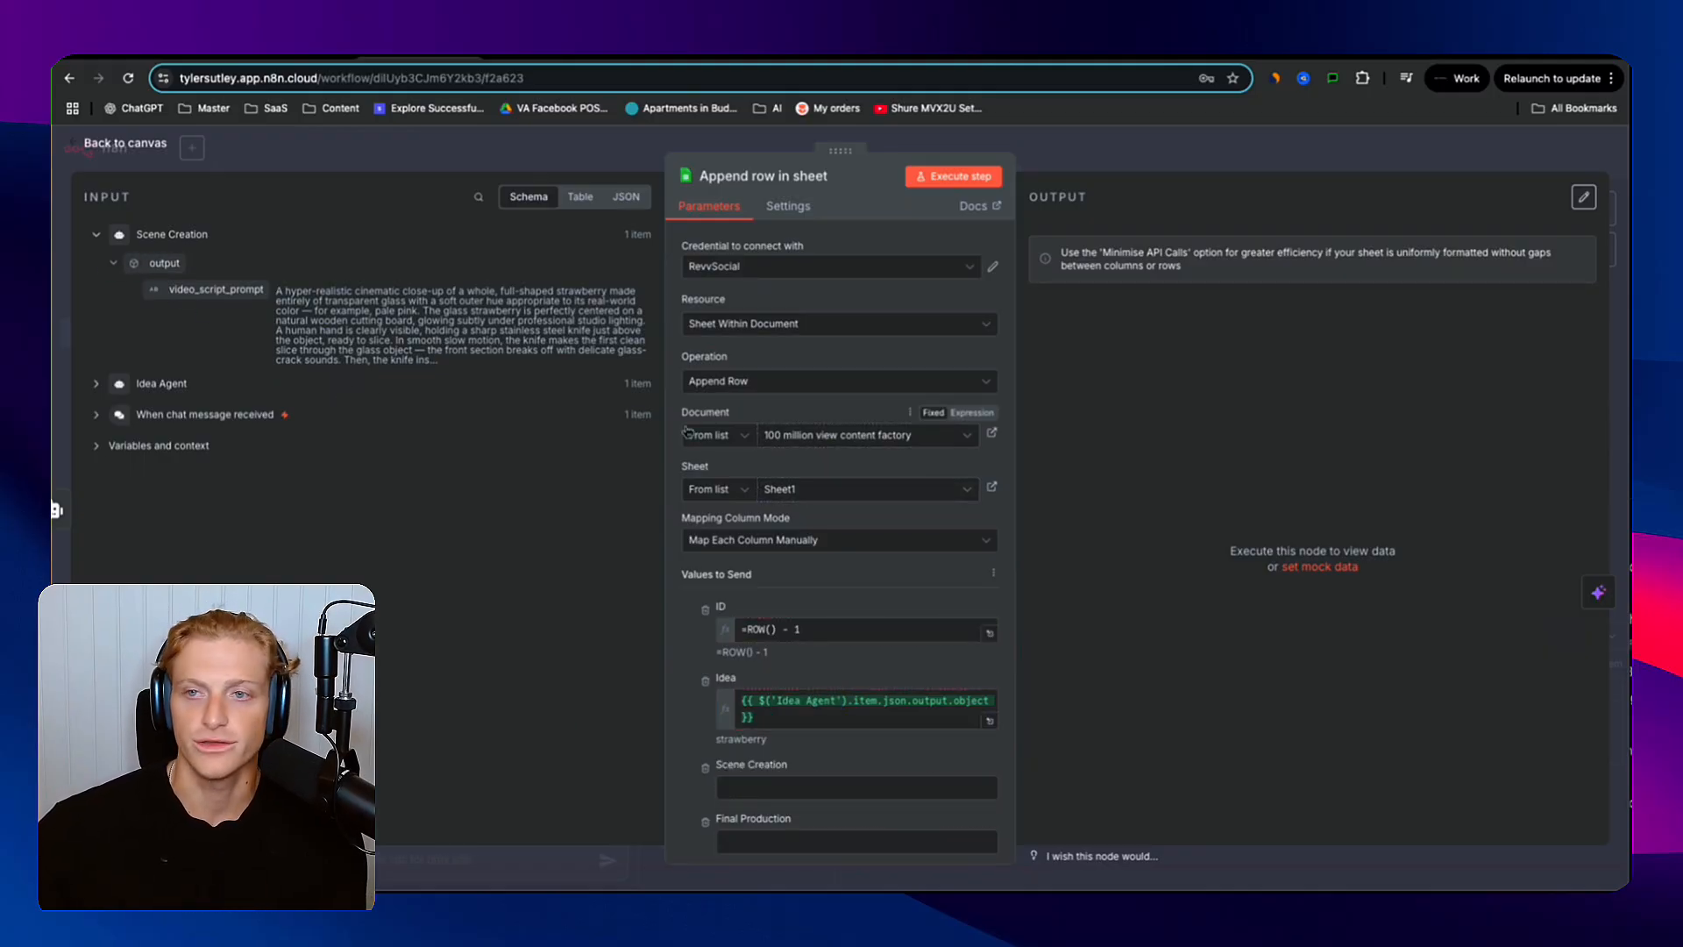
{"action": "left_click_drag", "start_coordinate": [759, 701], "coordinate": [804, 693]}
{"action": "left_click", "coordinate": [458, 642]}
{"action": "scroll", "coordinate": [864, 662], "scroll_direction": "down", "scroll_amount": 1}
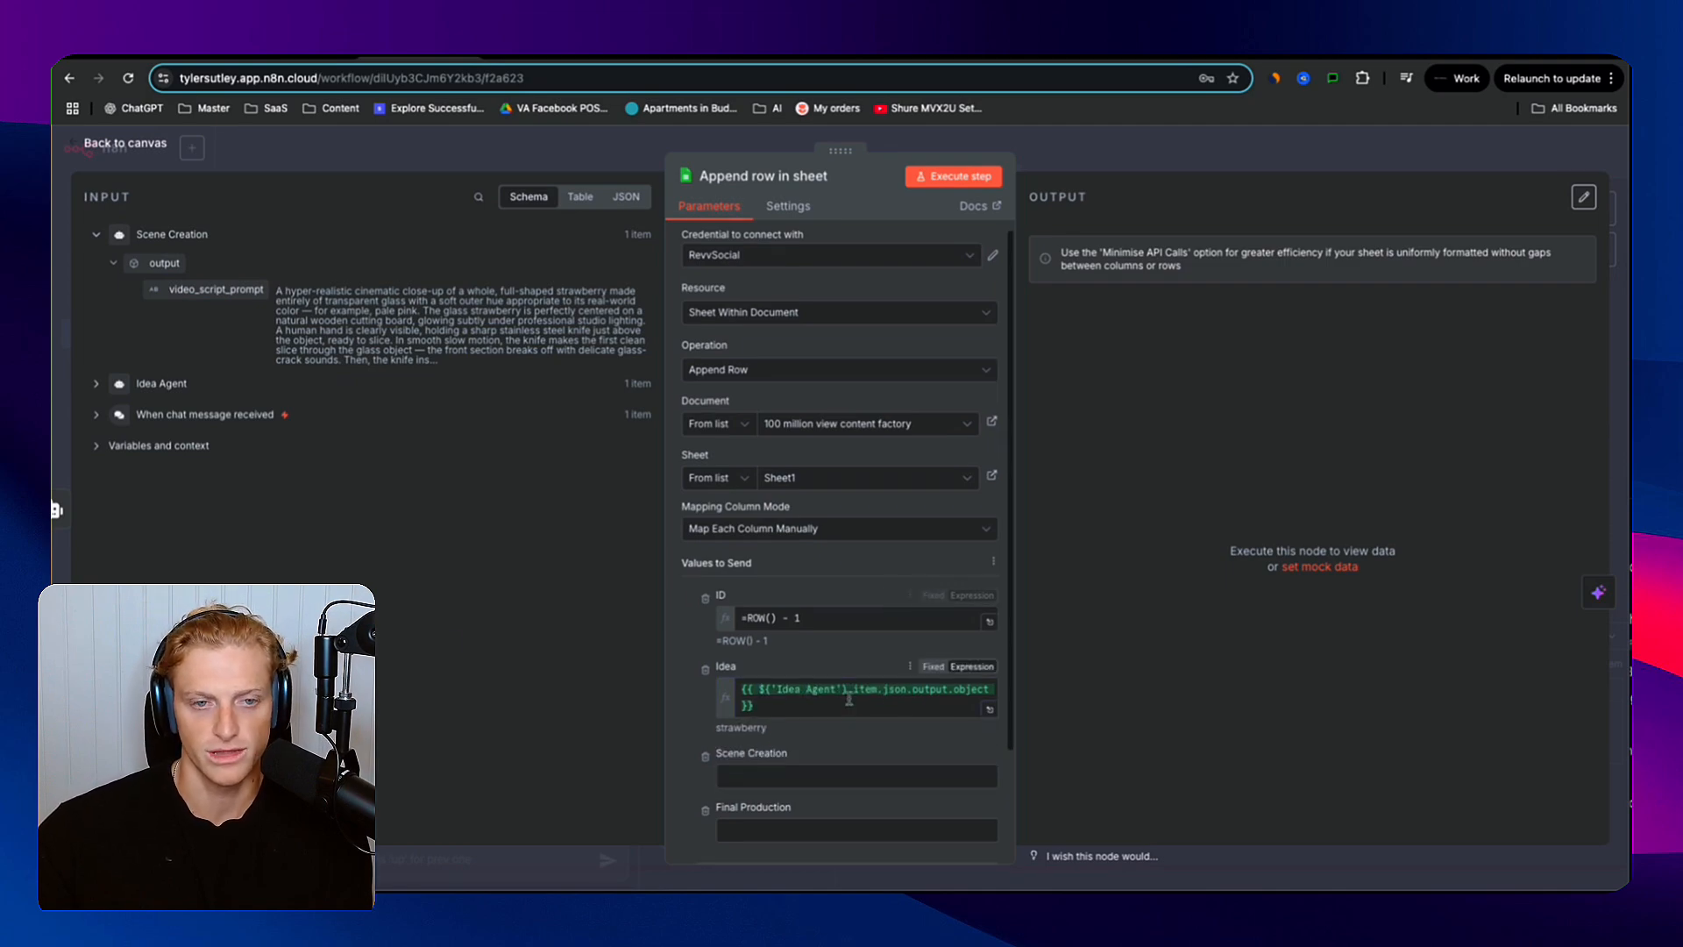
{"action": "double_click", "coordinate": [808, 688]}
{"action": "scroll", "coordinate": [837, 692], "scroll_direction": "down", "scroll_amount": 3}
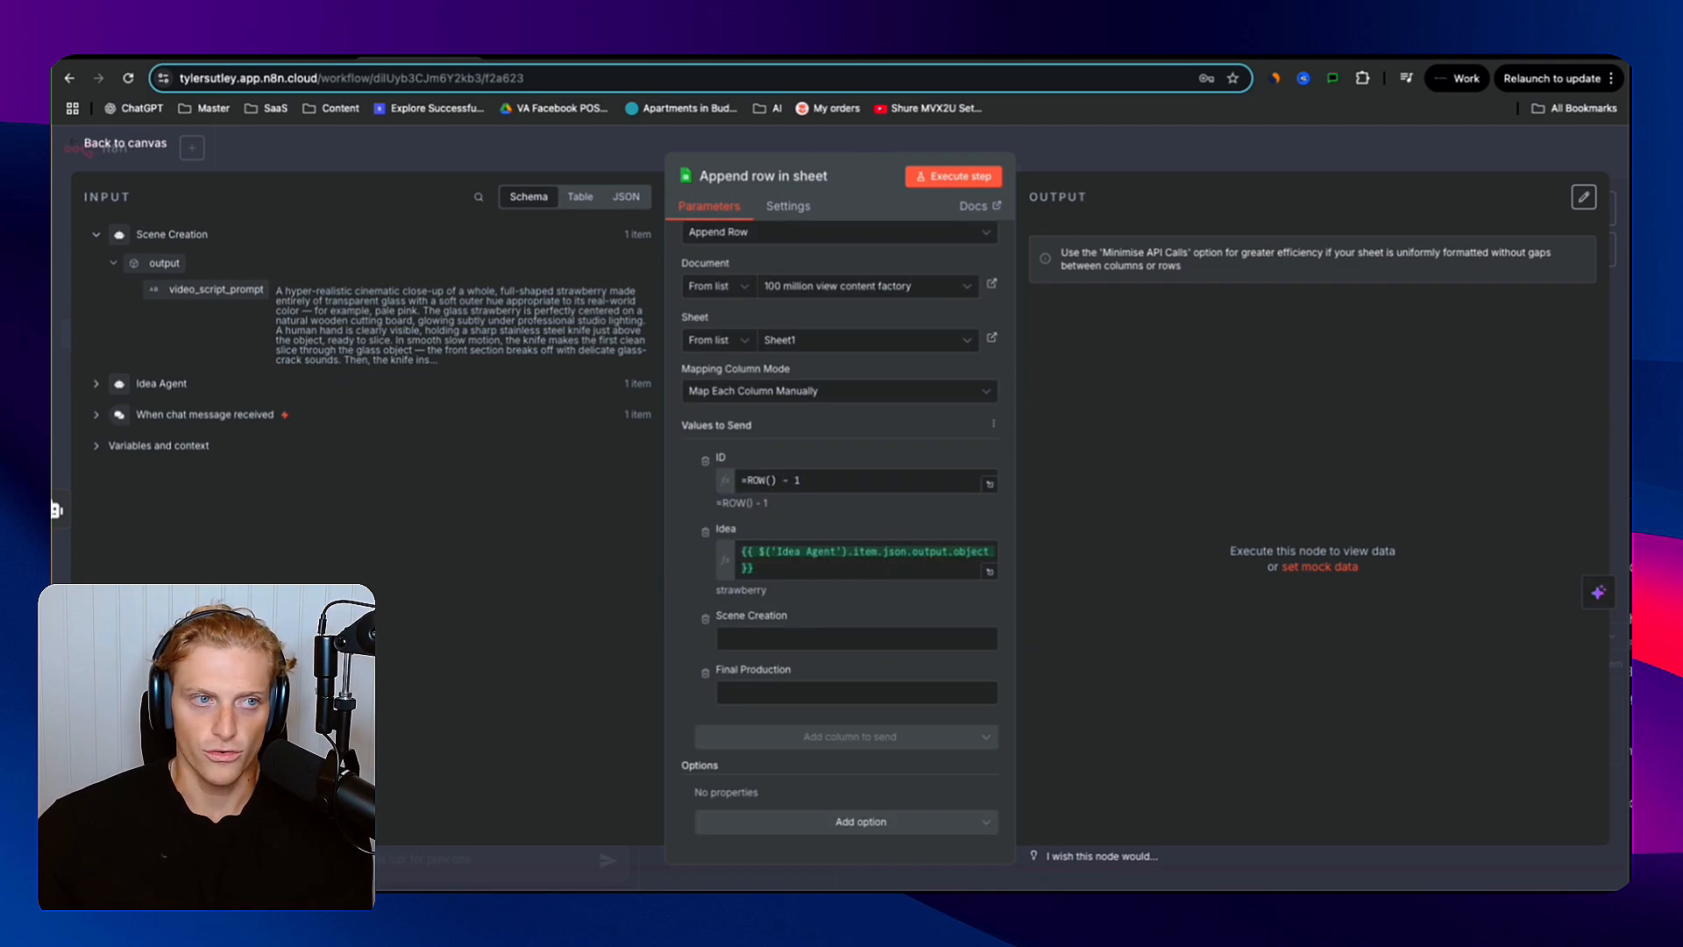
- Map the Scene Creation column to the Scene Creation agent's video_script_prompt output and remove the Final Production column from the values to send
{"action": "left_click", "coordinate": [91, 386]}
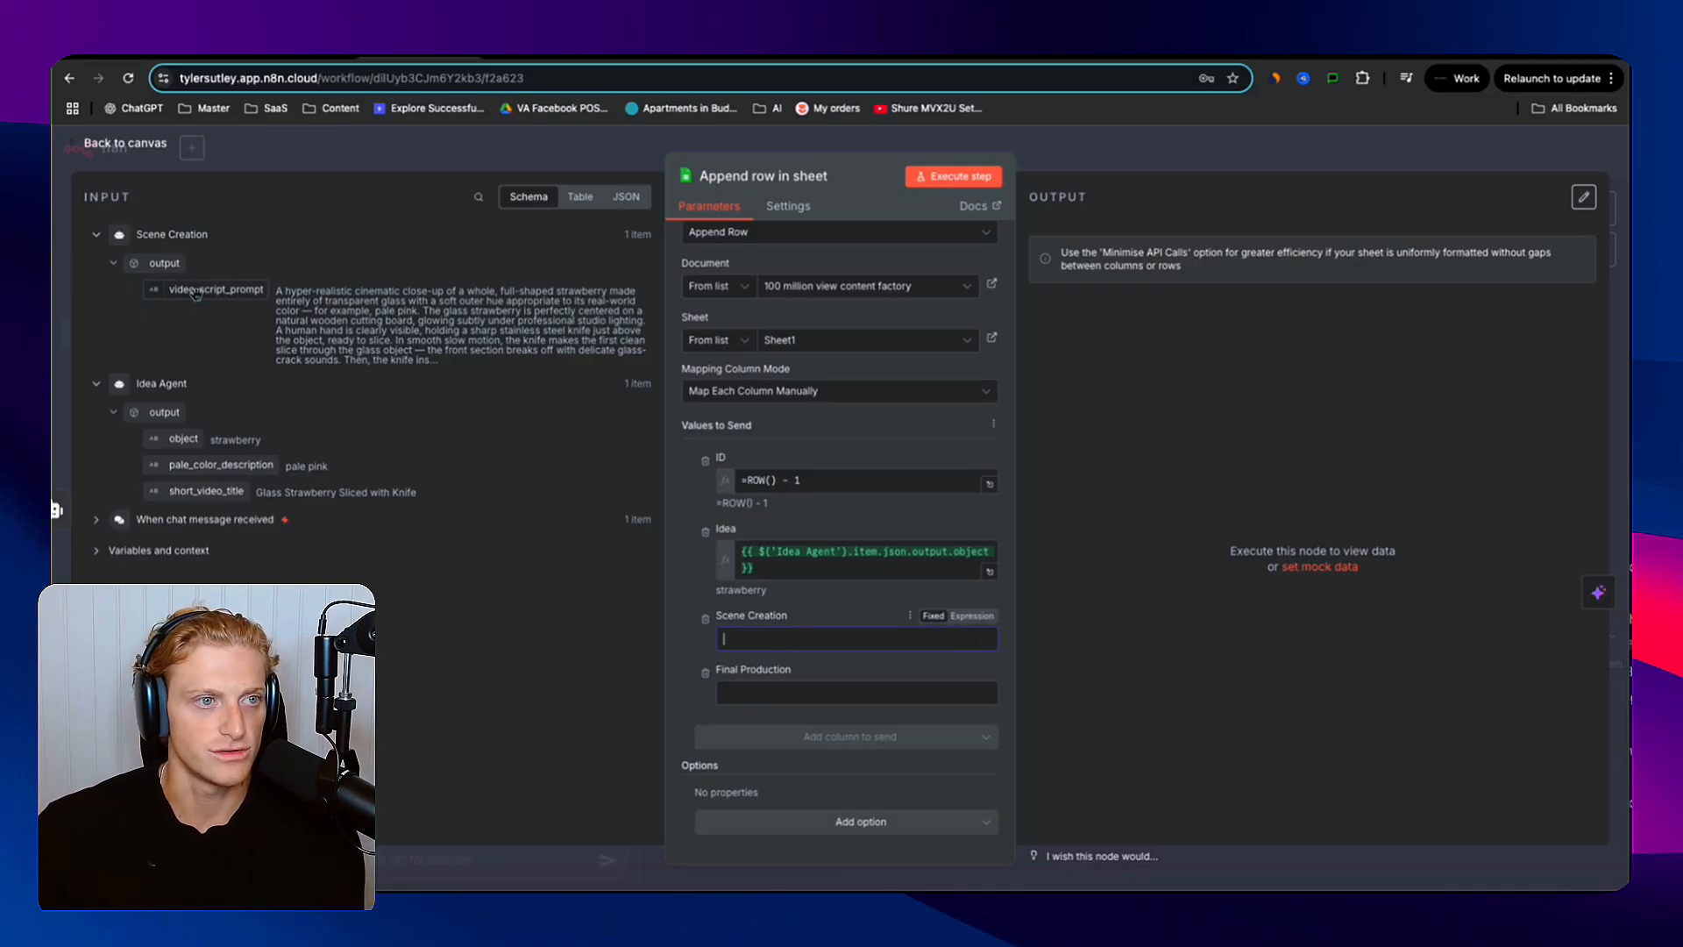
{"action": "left_click_drag", "start_coordinate": [196, 294], "coordinate": [759, 644]}
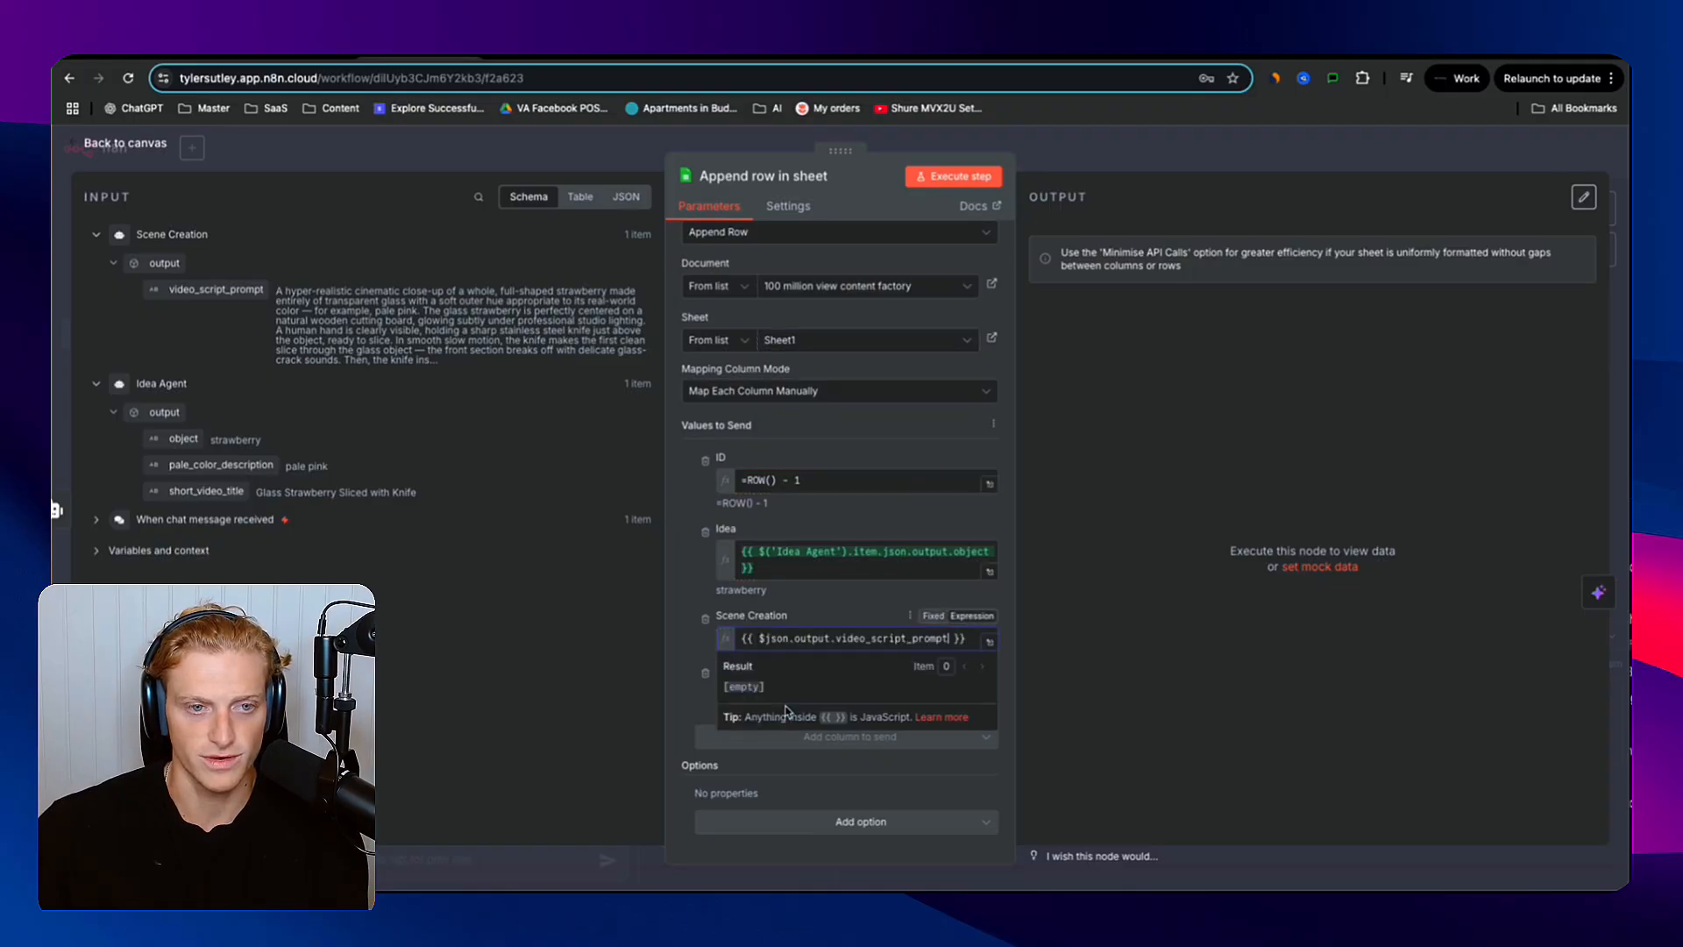
{"action": "left_click", "coordinate": [631, 677]}
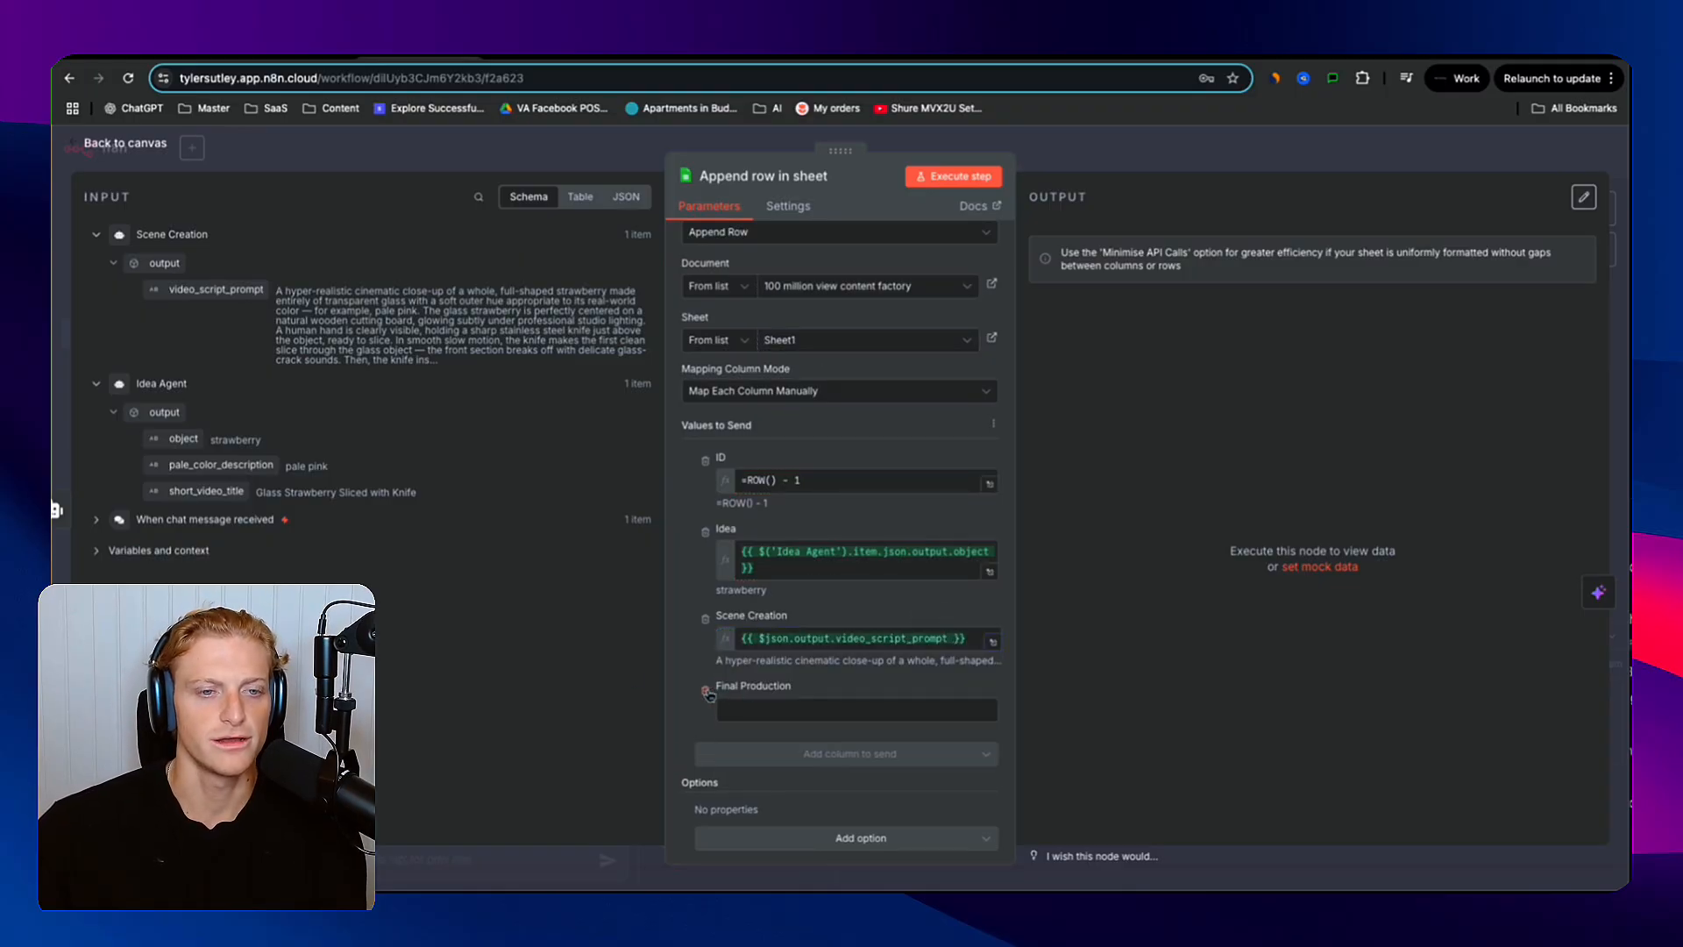
{"action": "left_click", "coordinate": [706, 692]}
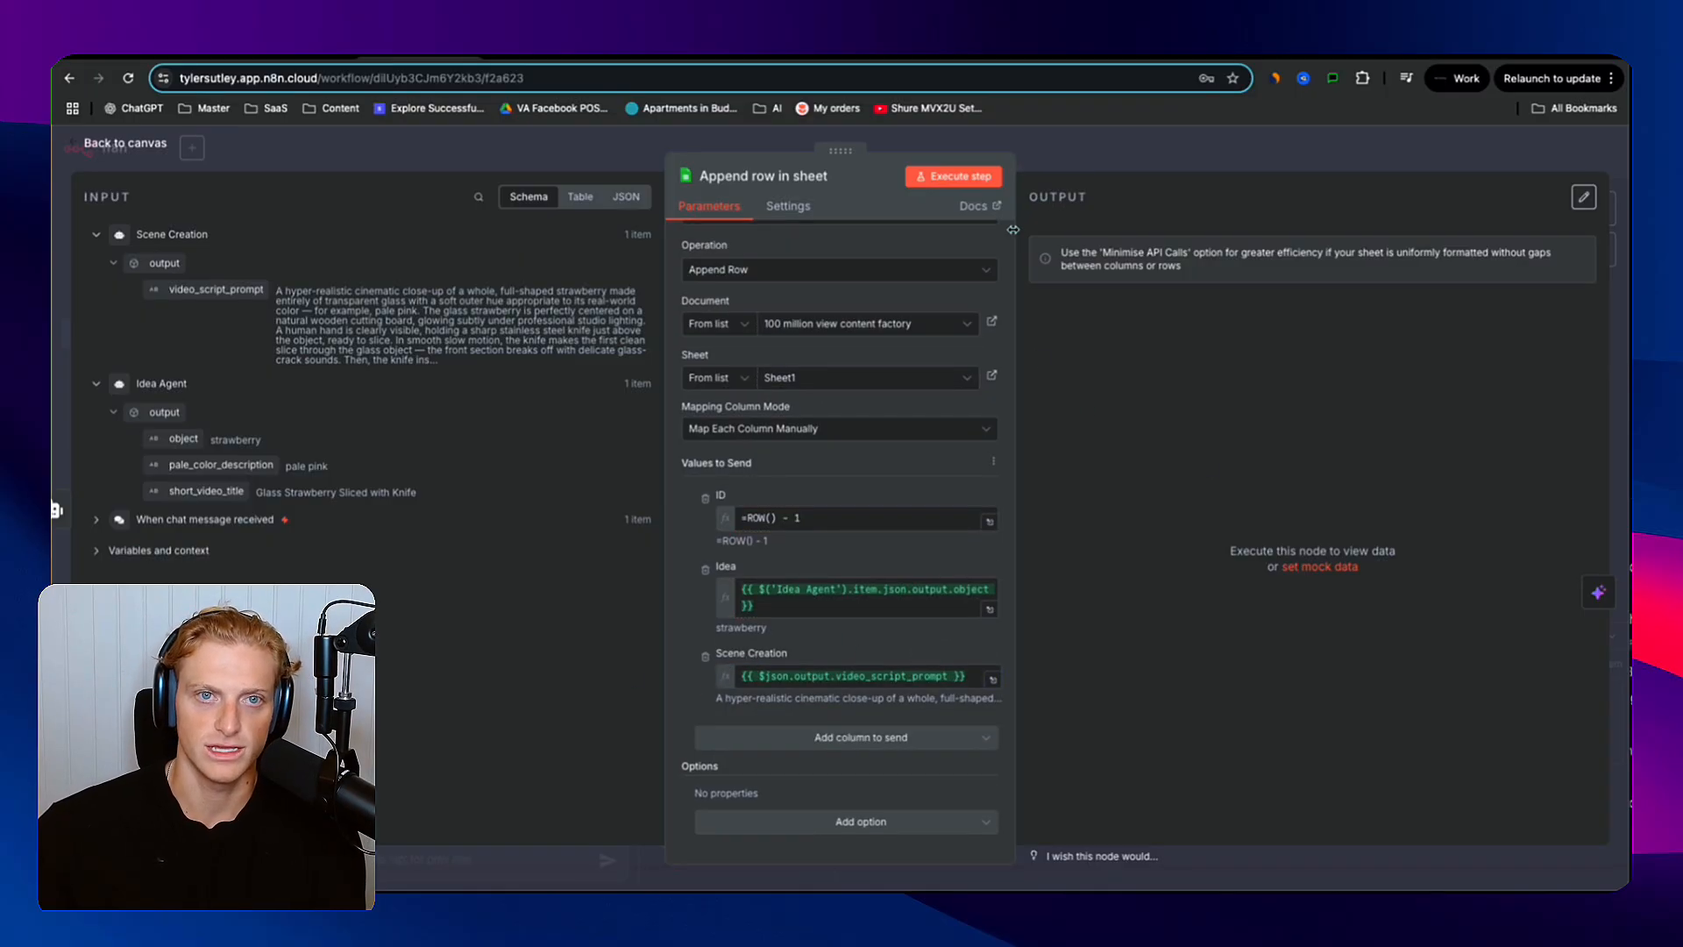
- Rename the Append row in sheet node to Log Sheet and execute it
{"action": "left_click", "coordinate": [773, 175]}
{"action": "key", "text": "BackSpace"}
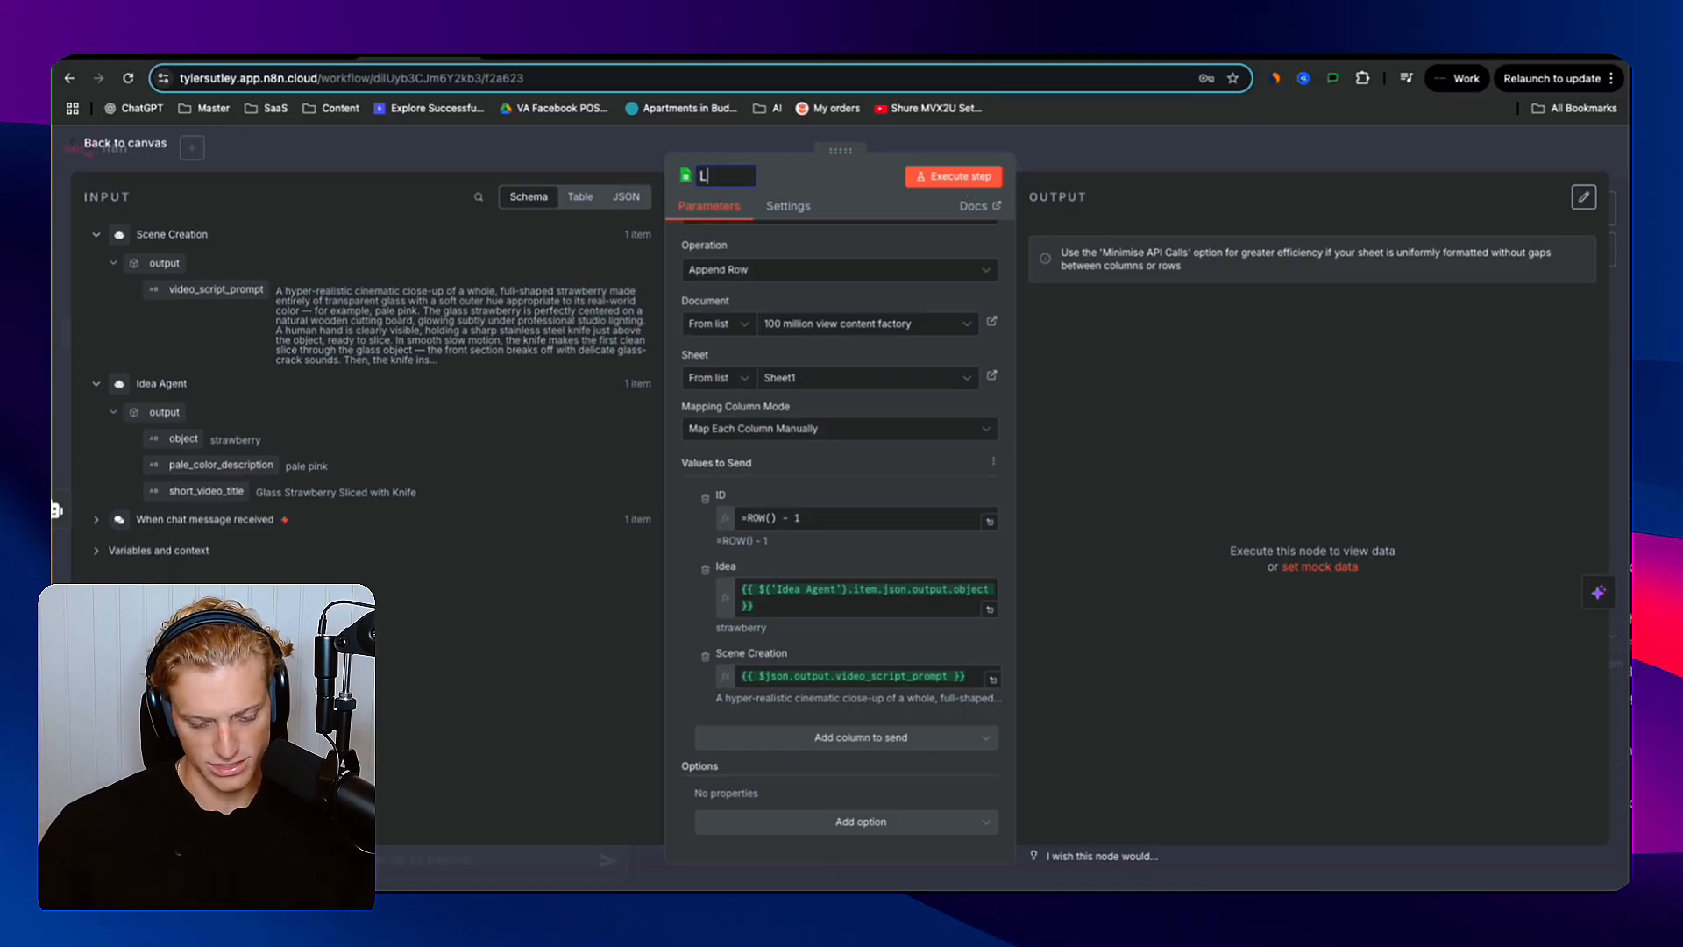
{"action": "left_click", "coordinate": [998, 178]}
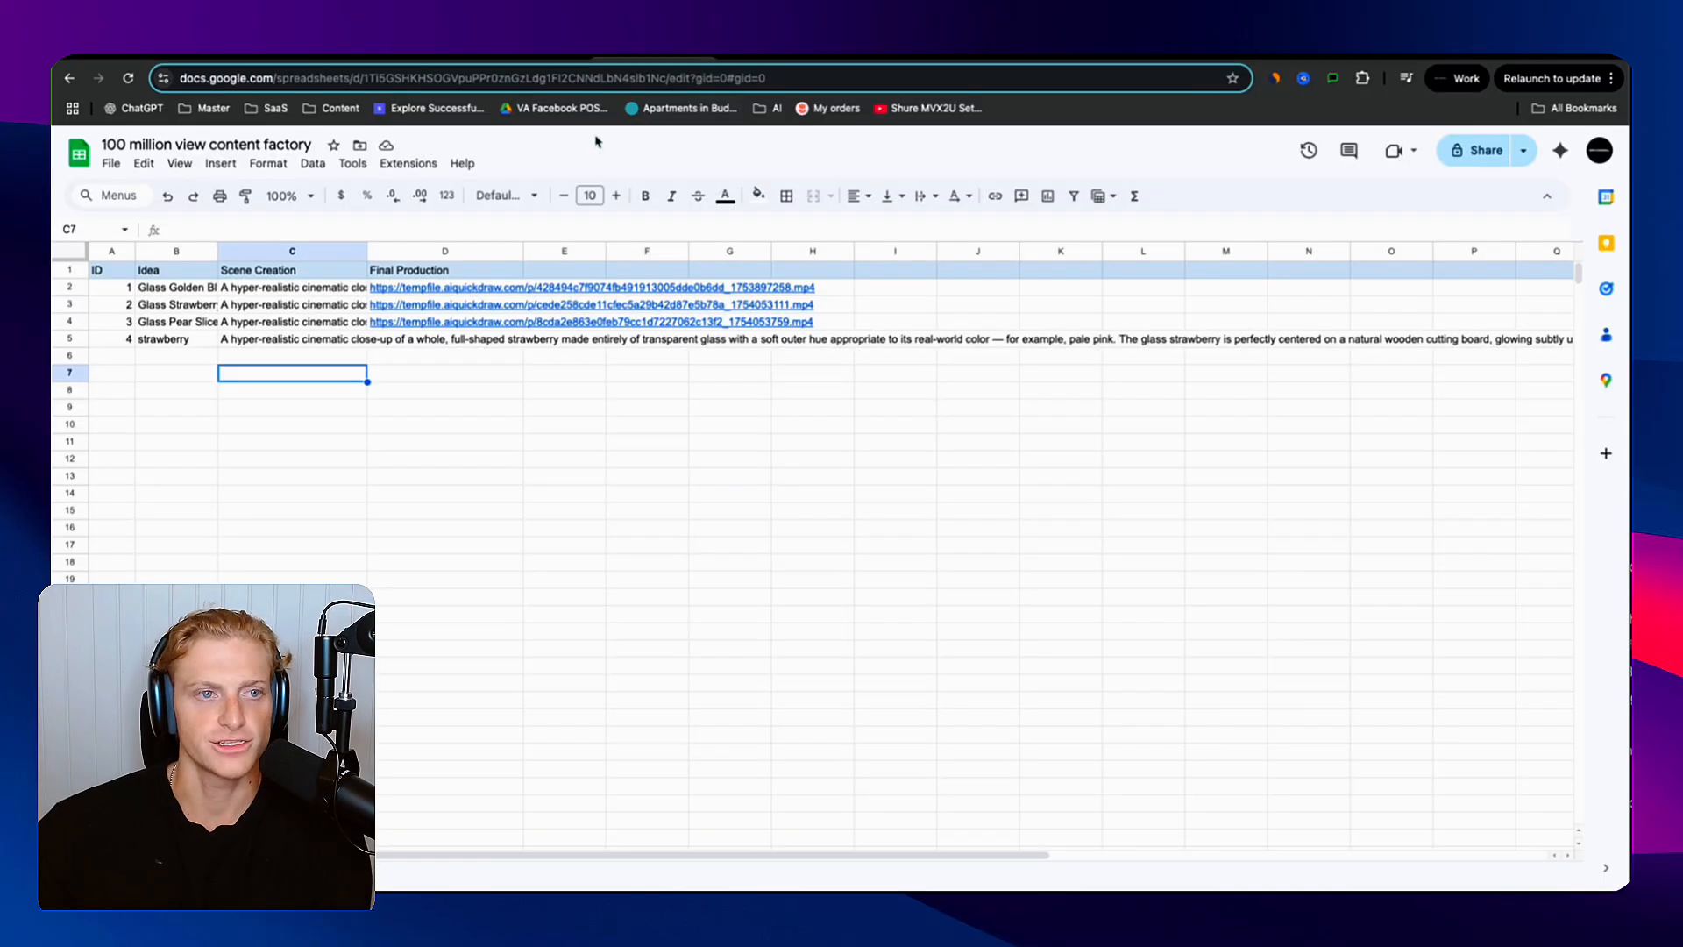
- Examine the new row 5 in the 100 million view content factory spreadsheet, comparing its ID, Idea and Scene Creation cells with the earlier rows
{"action": "left_click", "coordinate": [181, 376]}
{"action": "left_click_drag", "start_coordinate": [115, 344], "coordinate": [566, 346]}
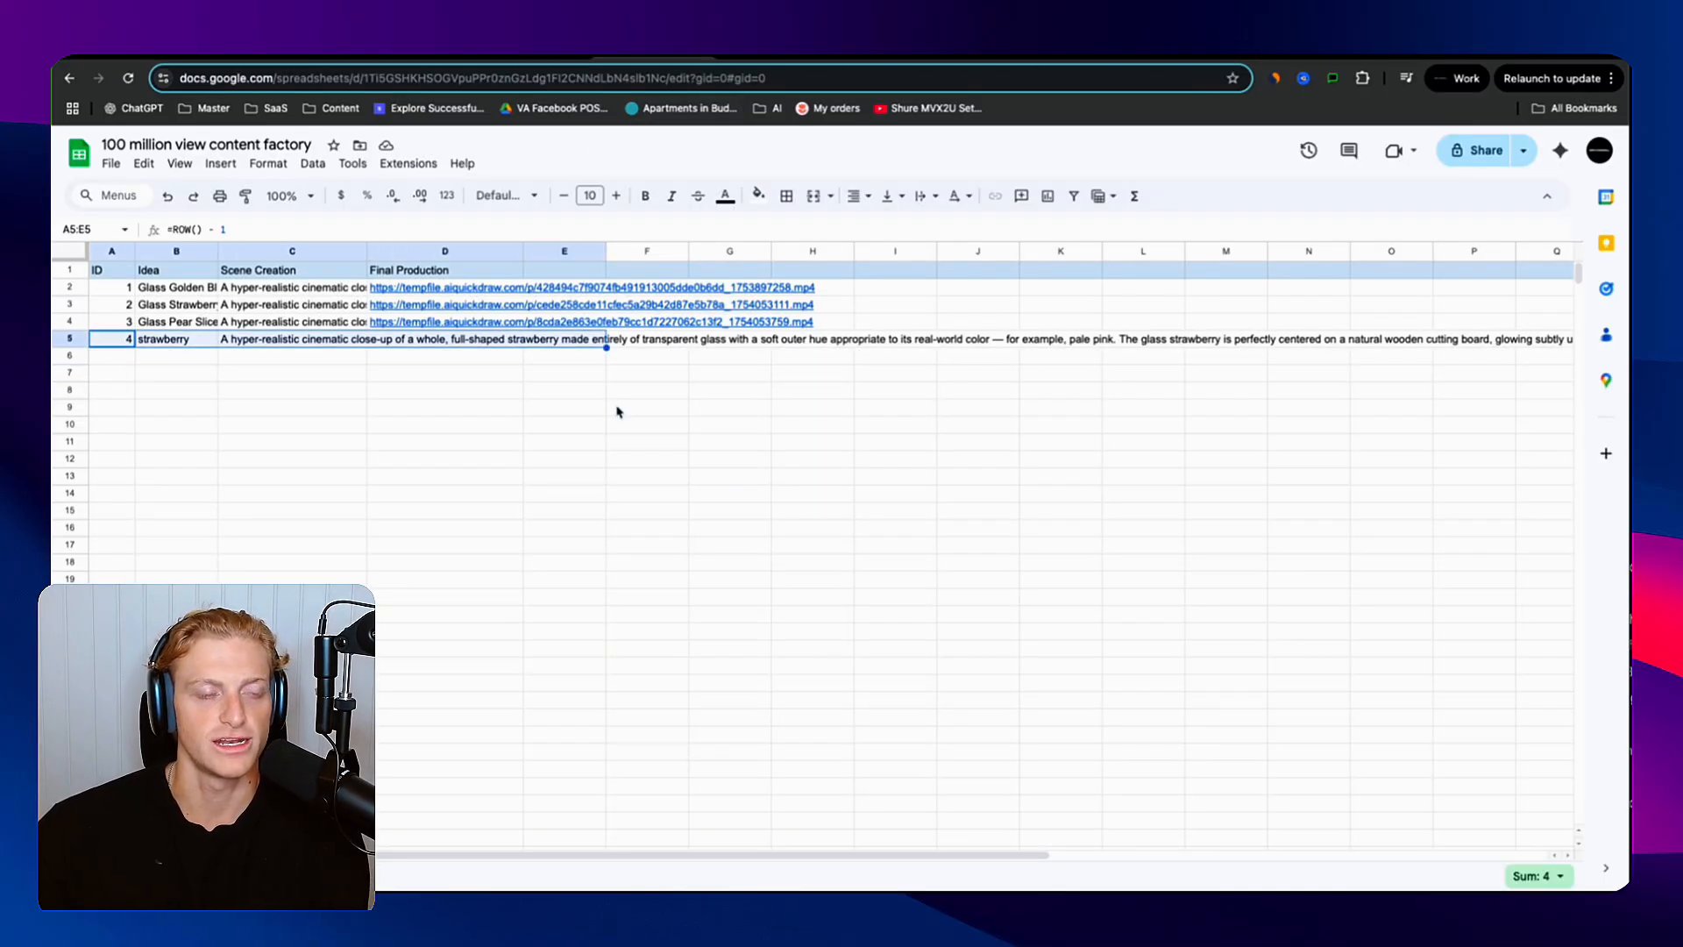
{"action": "left_click", "coordinate": [563, 412]}
{"action": "left_click", "coordinate": [224, 342]}
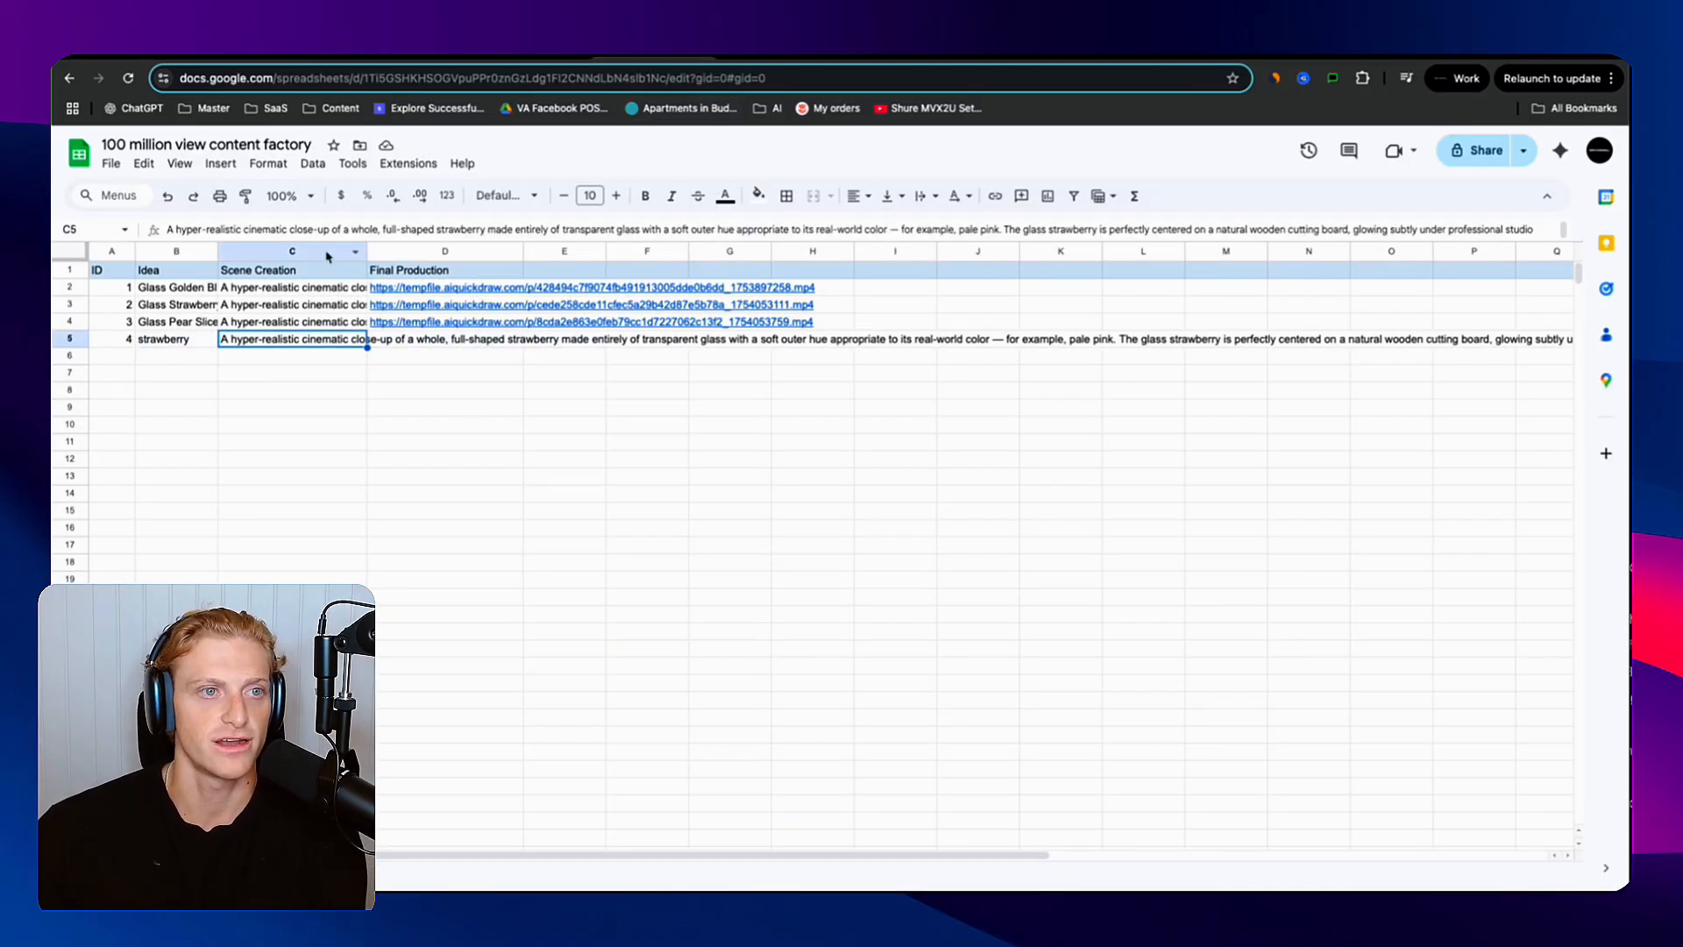
{"action": "key", "text": "Down"}
{"action": "key", "text": "Down"}
{"action": "key", "text": "Down"}
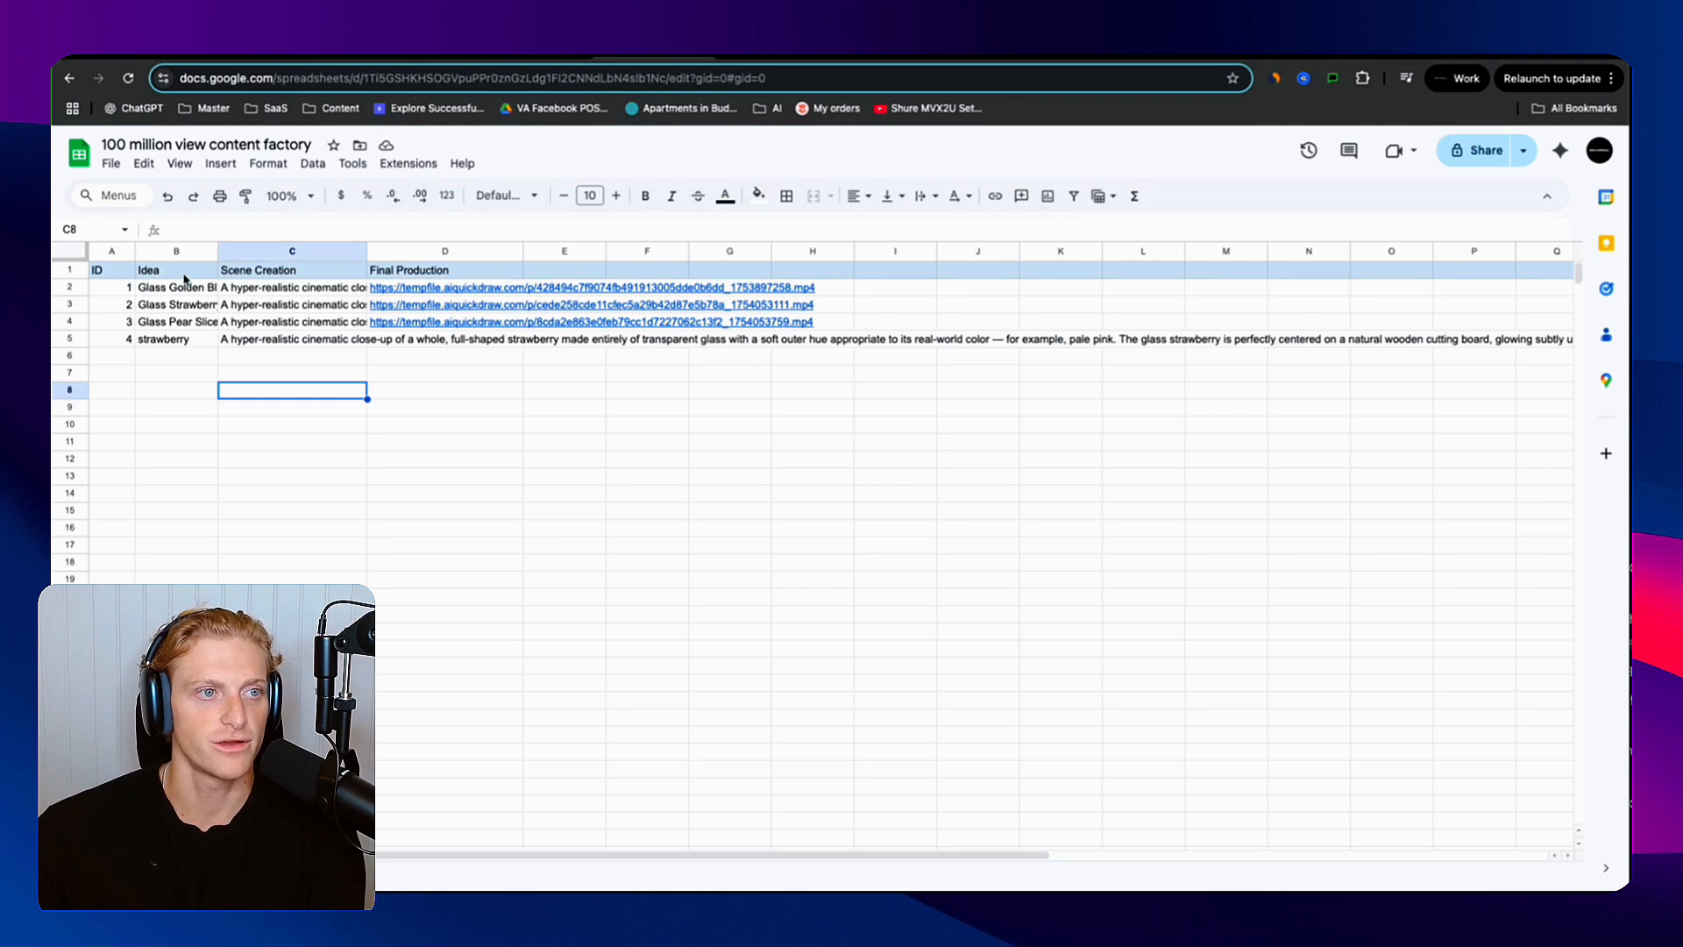
{"action": "left_click", "coordinate": [185, 274]}
{"action": "left_click", "coordinate": [320, 271]}
{"action": "left_click", "coordinate": [175, 322]}
{"action": "left_click", "coordinate": [175, 340]}
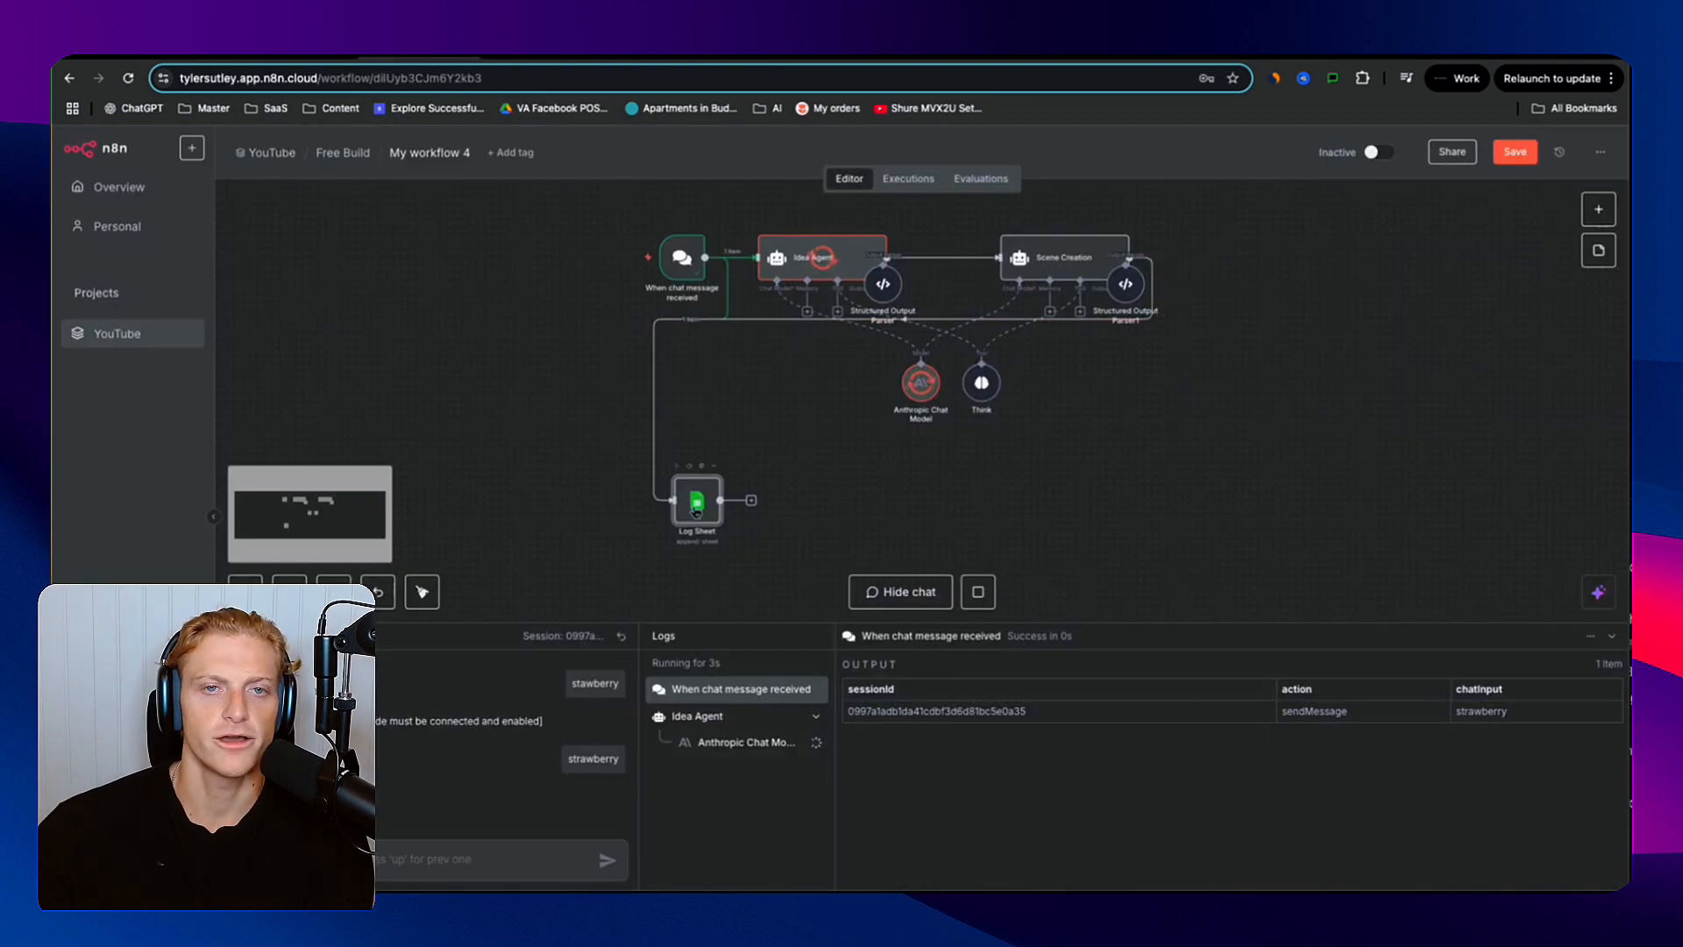
- Open the Log Sheet node on the n8n canvas to review its column mapping during the workflow run
{"action": "double_click", "coordinate": [698, 518]}
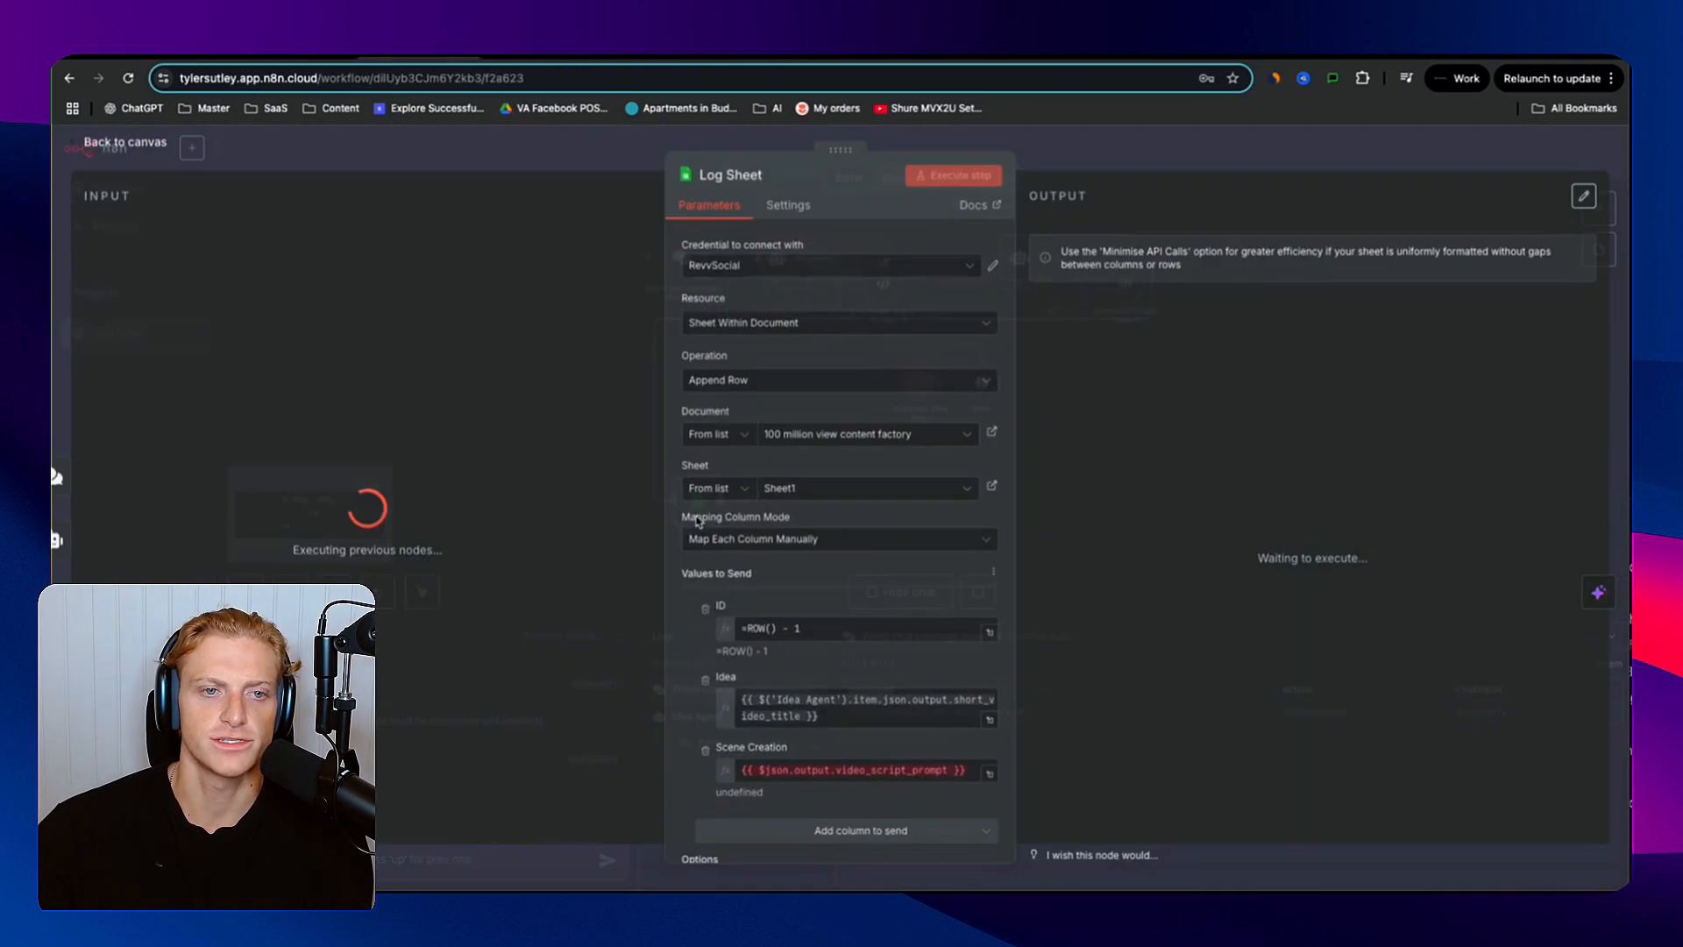
- Inspect the Idea column expression in the Log Sheet node and check the Idea Agent node it references
{"action": "scroll", "coordinate": [833, 526], "scroll_direction": "down", "scroll_amount": 1}
{"action": "left_click", "coordinate": [789, 649]}
{"action": "left_click_drag", "start_coordinate": [818, 657], "coordinate": [770, 638]}
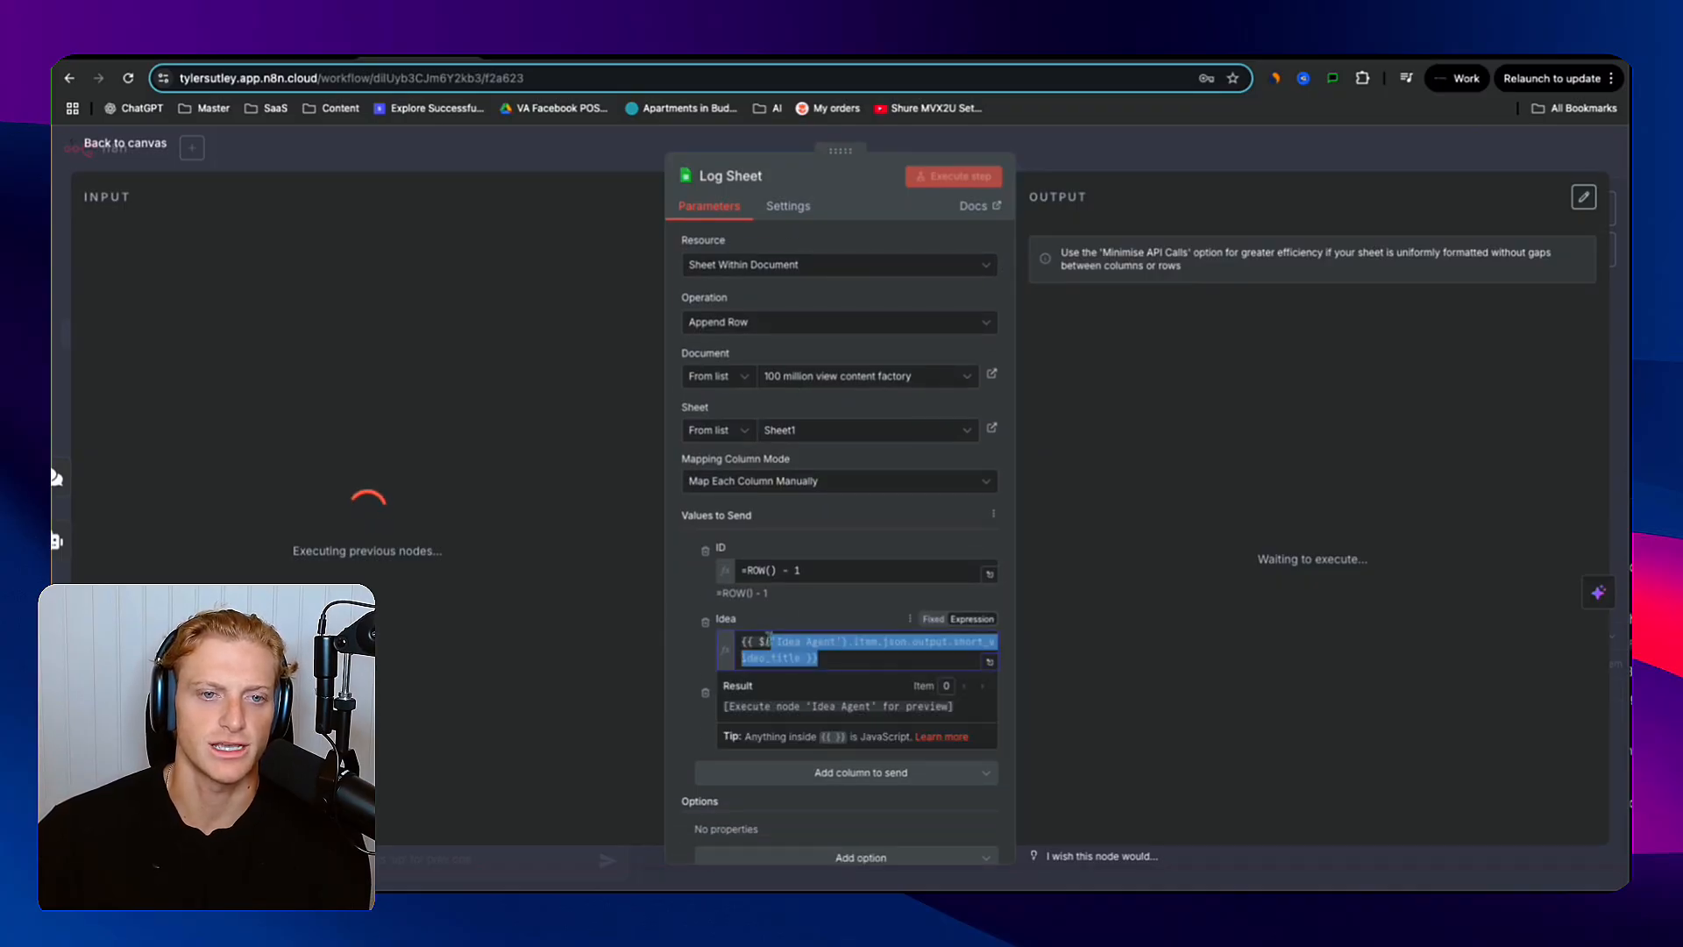
{"action": "key", "text": "Escape"}
{"action": "double_click", "coordinate": [792, 272]}
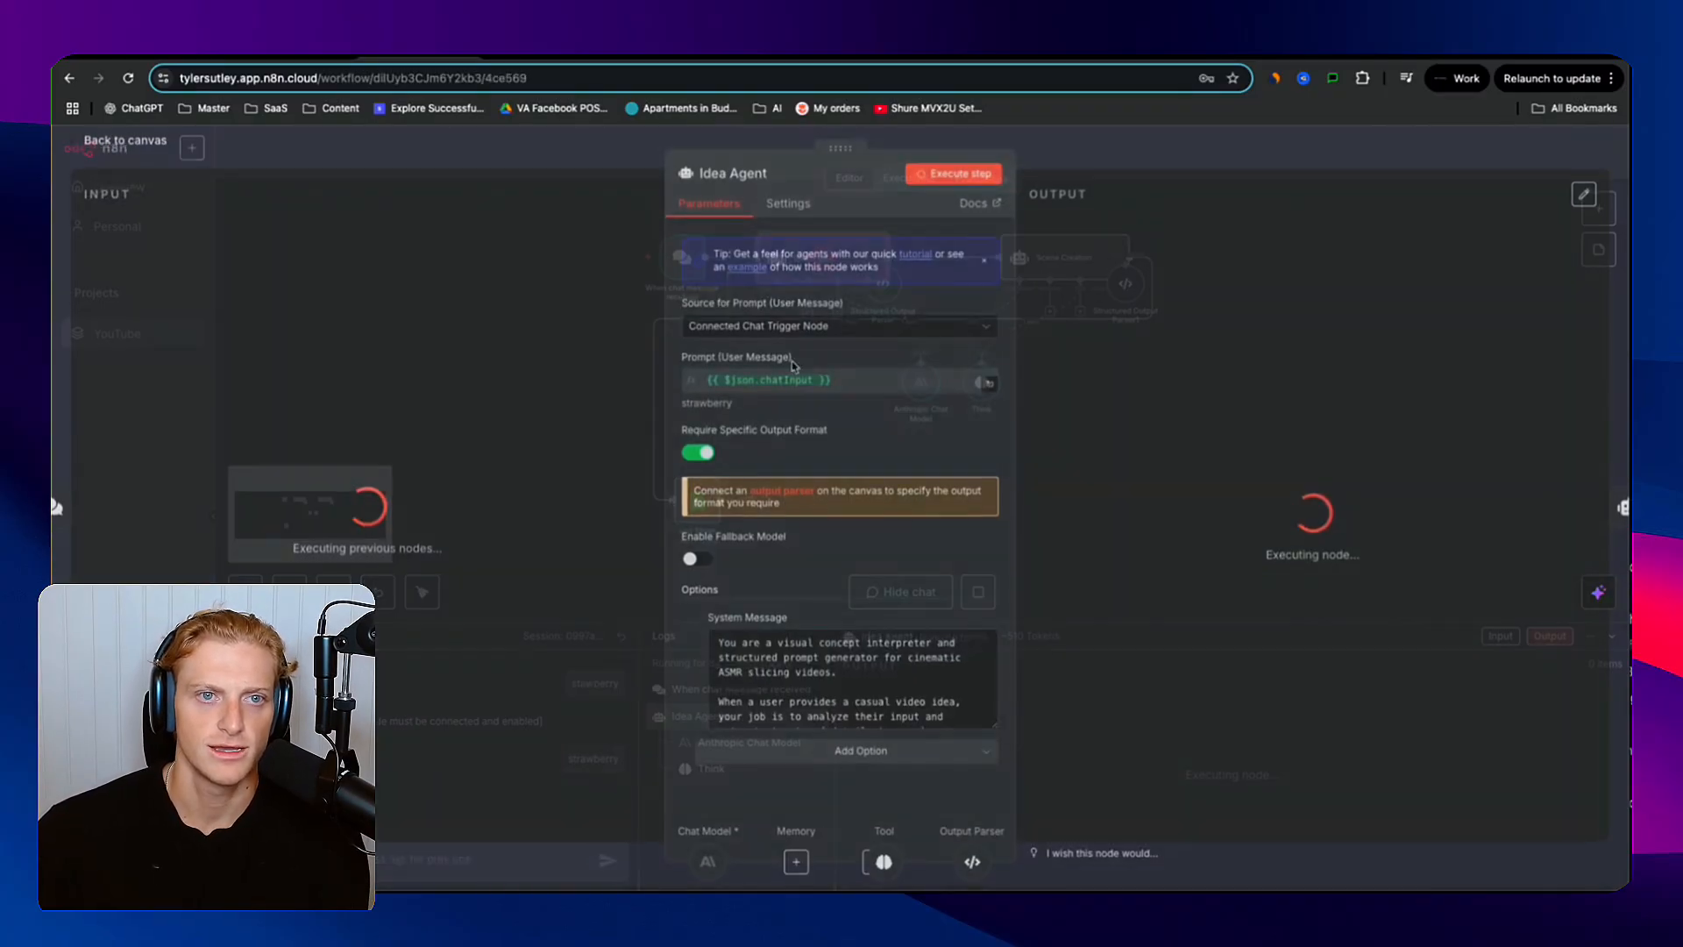
{"action": "key", "text": "Escape"}
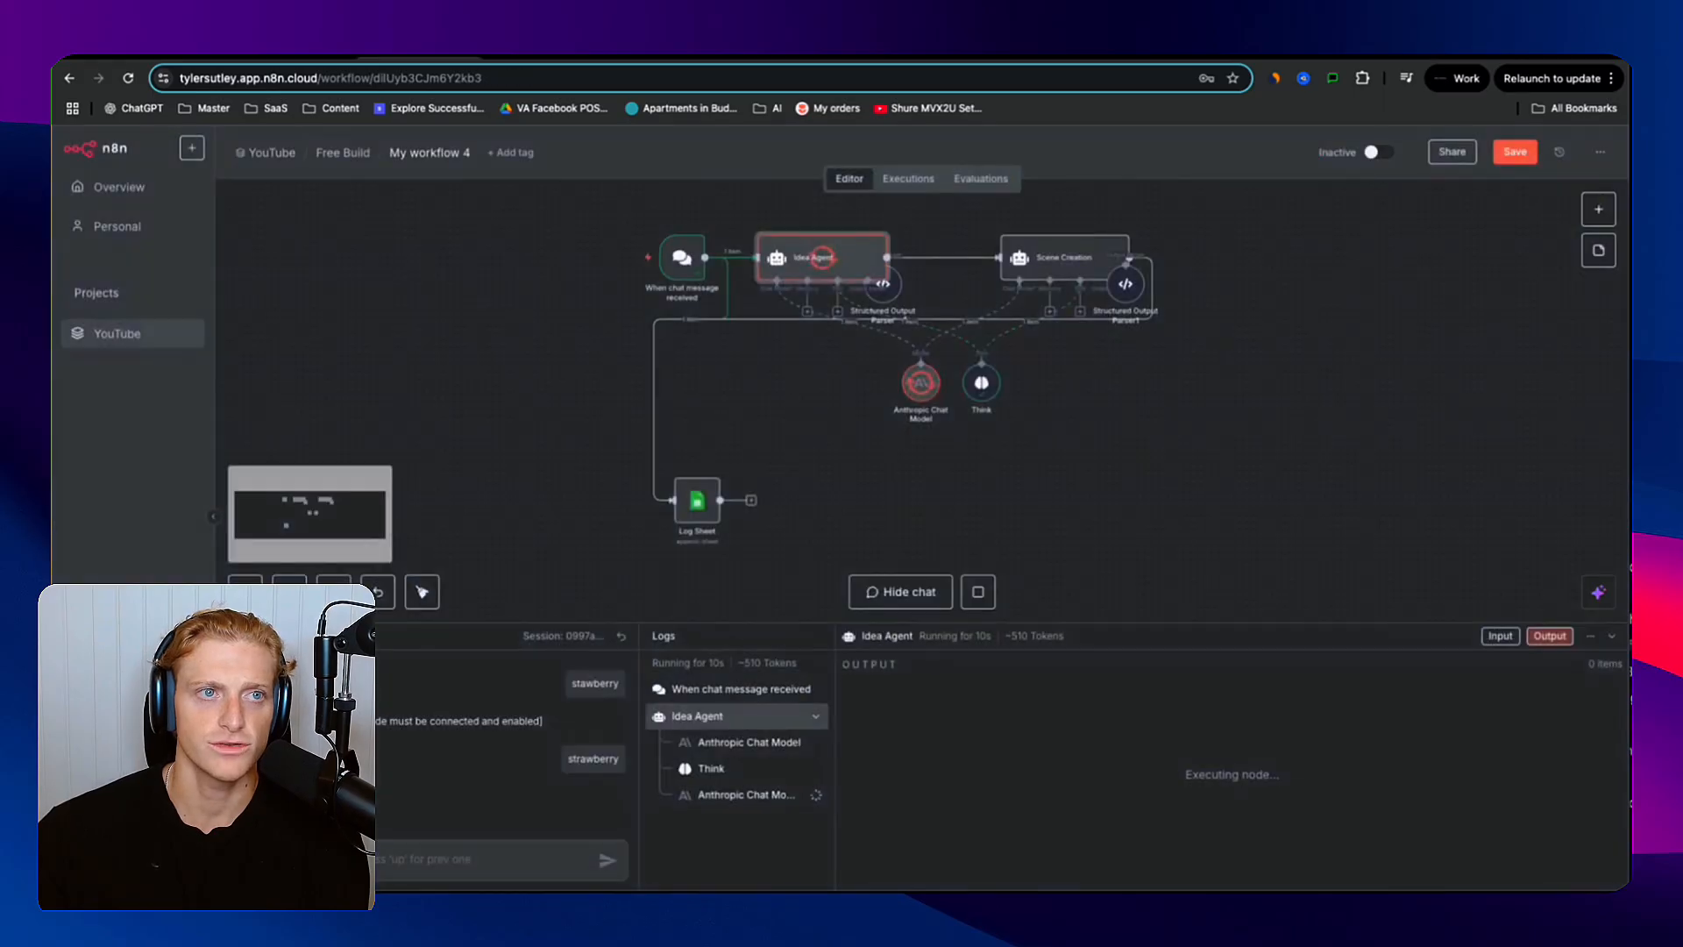
- Switch to the 100 million view content factory spreadsheet and check the Idea and Scene Creation entries in rows 5 and 6
{"action": "key", "text": "ctrl+Tab"}
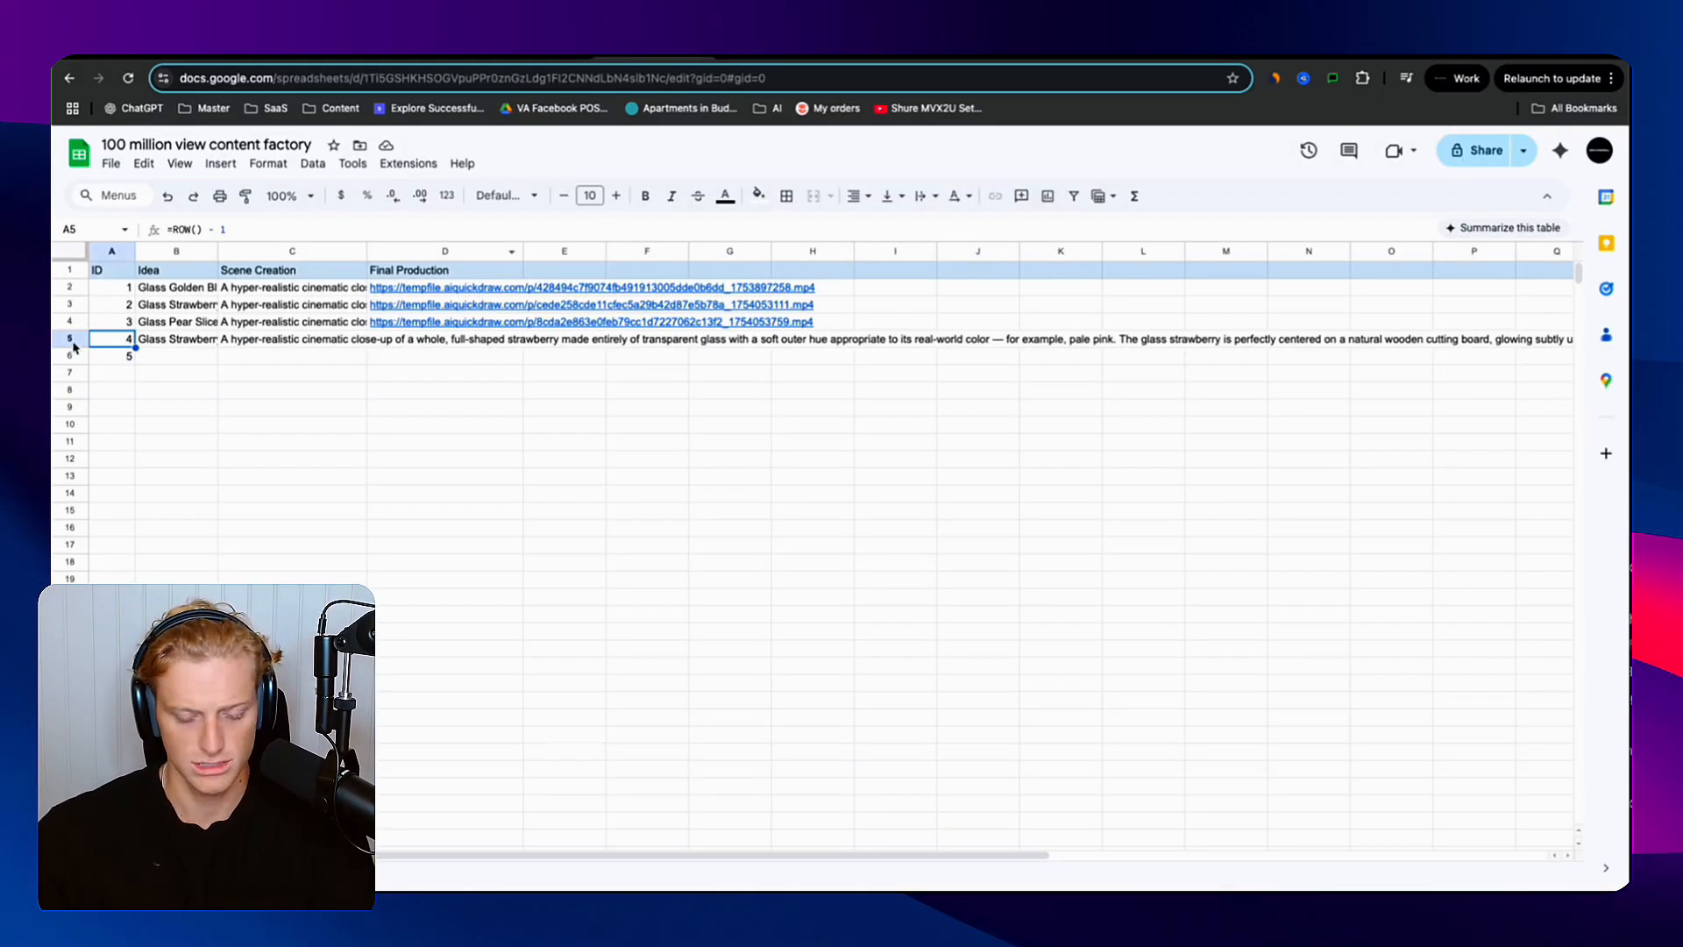
{"action": "left_click", "coordinate": [71, 339]}
{"action": "mouse_move", "coordinate": [390, 288]}
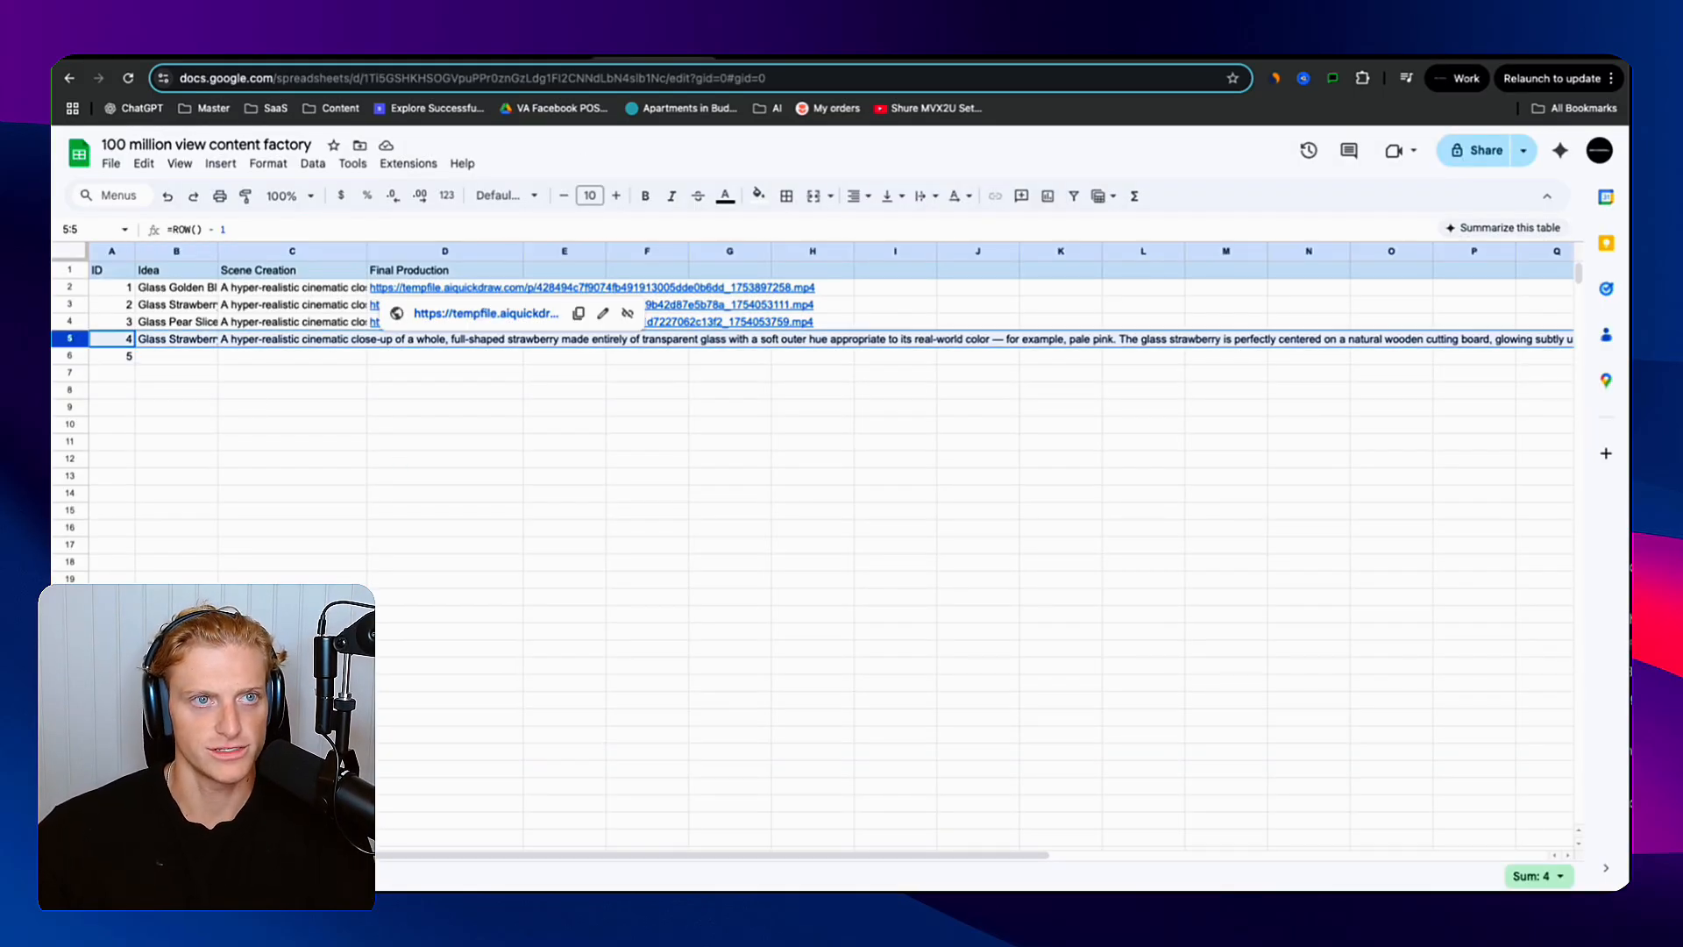
{"action": "left_click", "coordinate": [228, 362]}
{"action": "double_click", "coordinate": [178, 342]}
{"action": "left_click", "coordinate": [230, 361]}
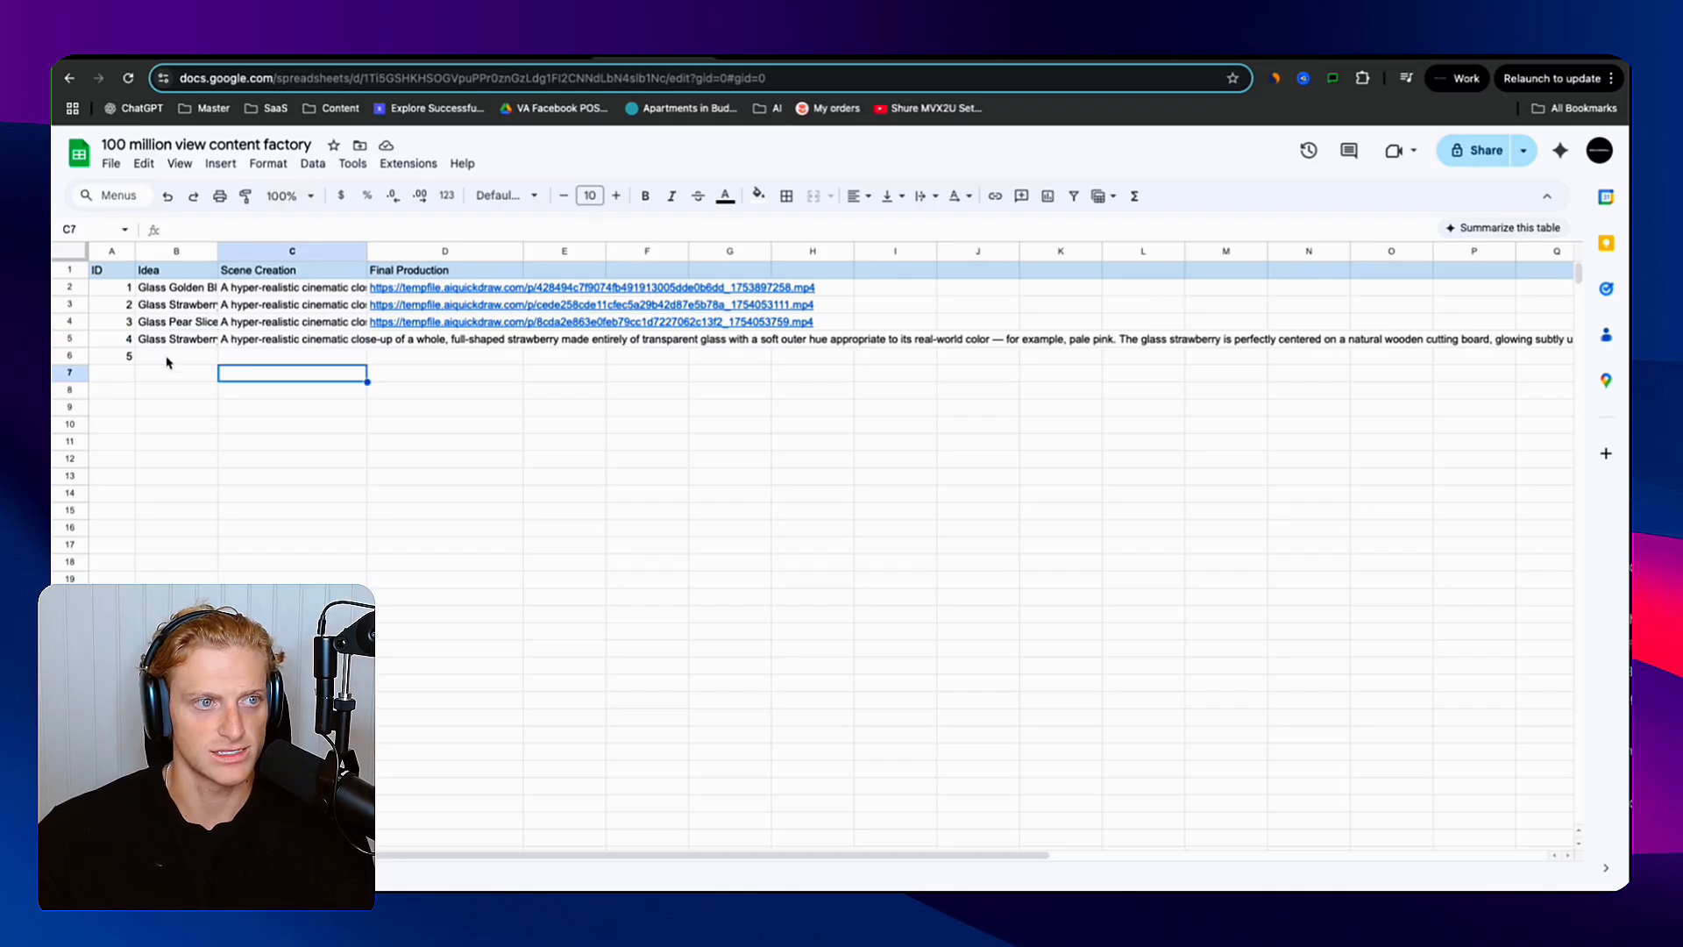
{"action": "left_click", "coordinate": [192, 347]}
{"action": "key", "text": "ctrl+Tab"}
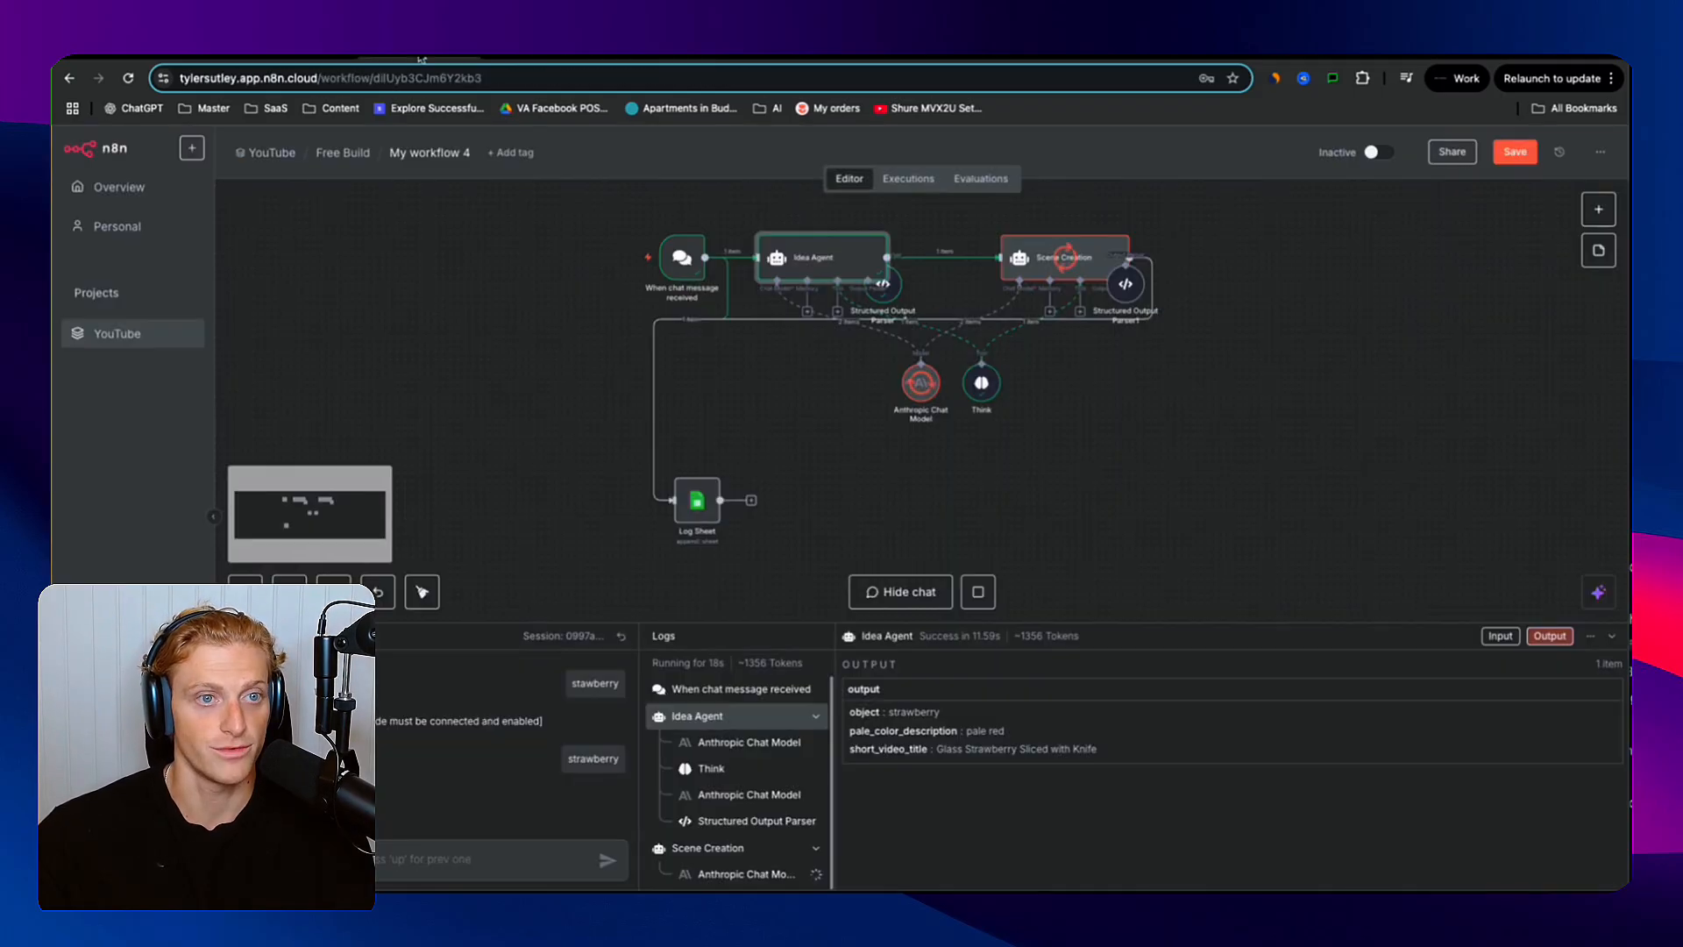
- Compare the Log Sheet node's Idea mapping with the short_video_title field in the Idea Agent's output
{"action": "double_click", "coordinate": [697, 504]}
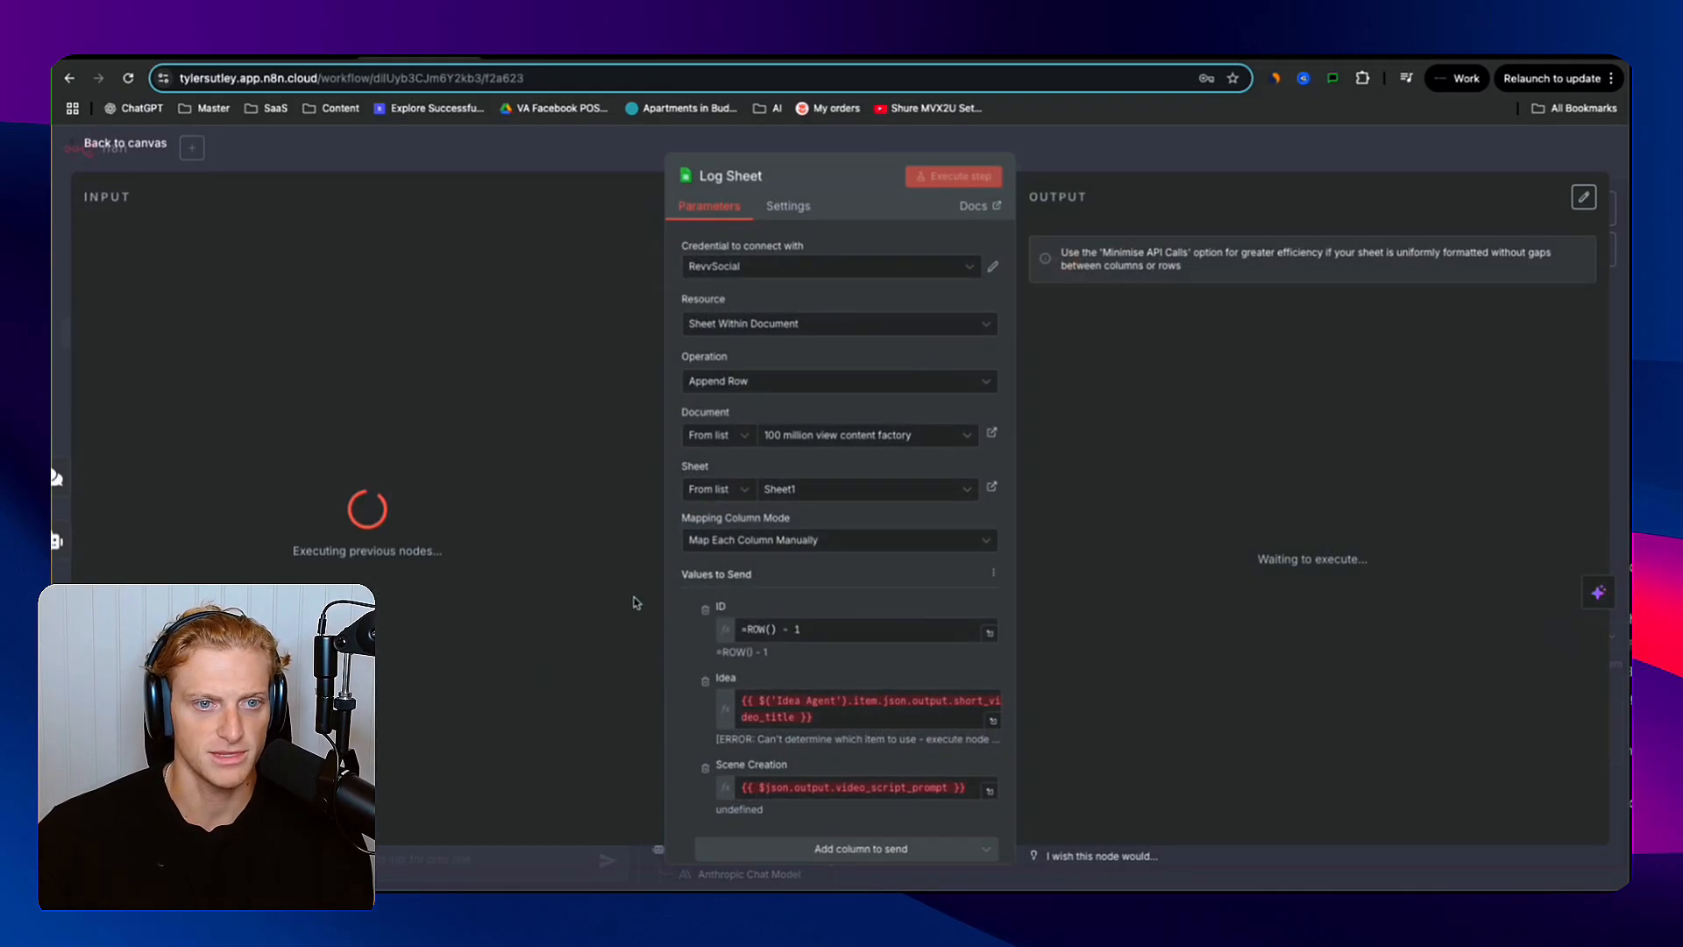
{"action": "key", "text": "Escape"}
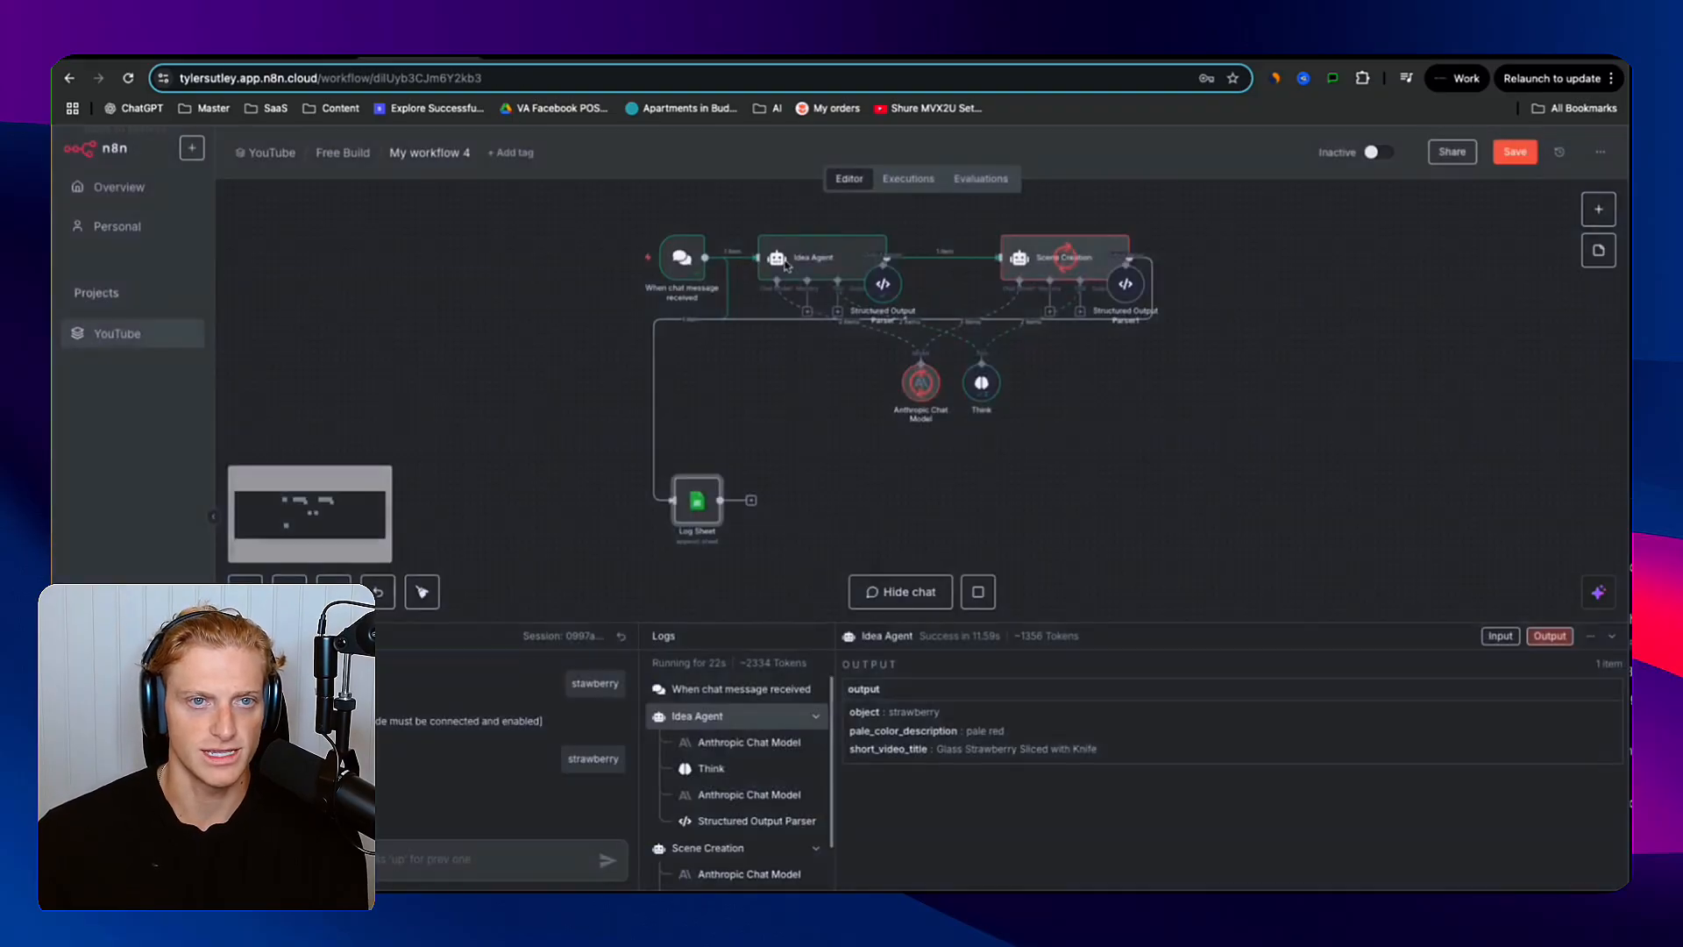
{"action": "double_click", "coordinate": [800, 263]}
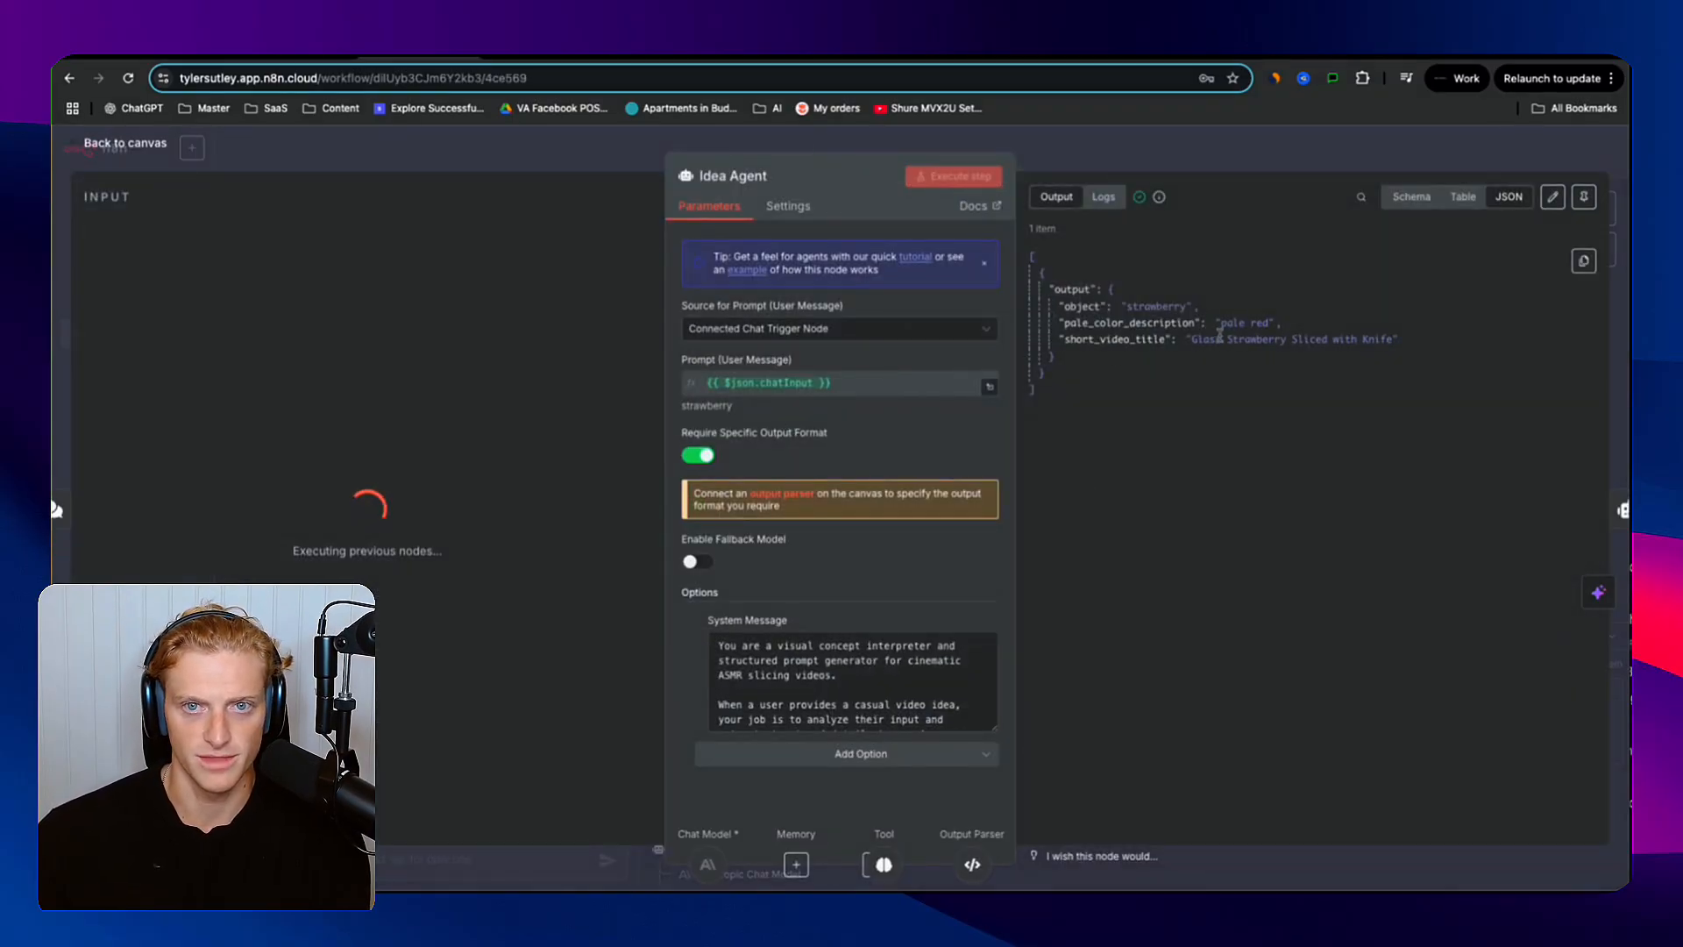
{"action": "left_click_drag", "start_coordinate": [1085, 339], "coordinate": [1130, 339]}
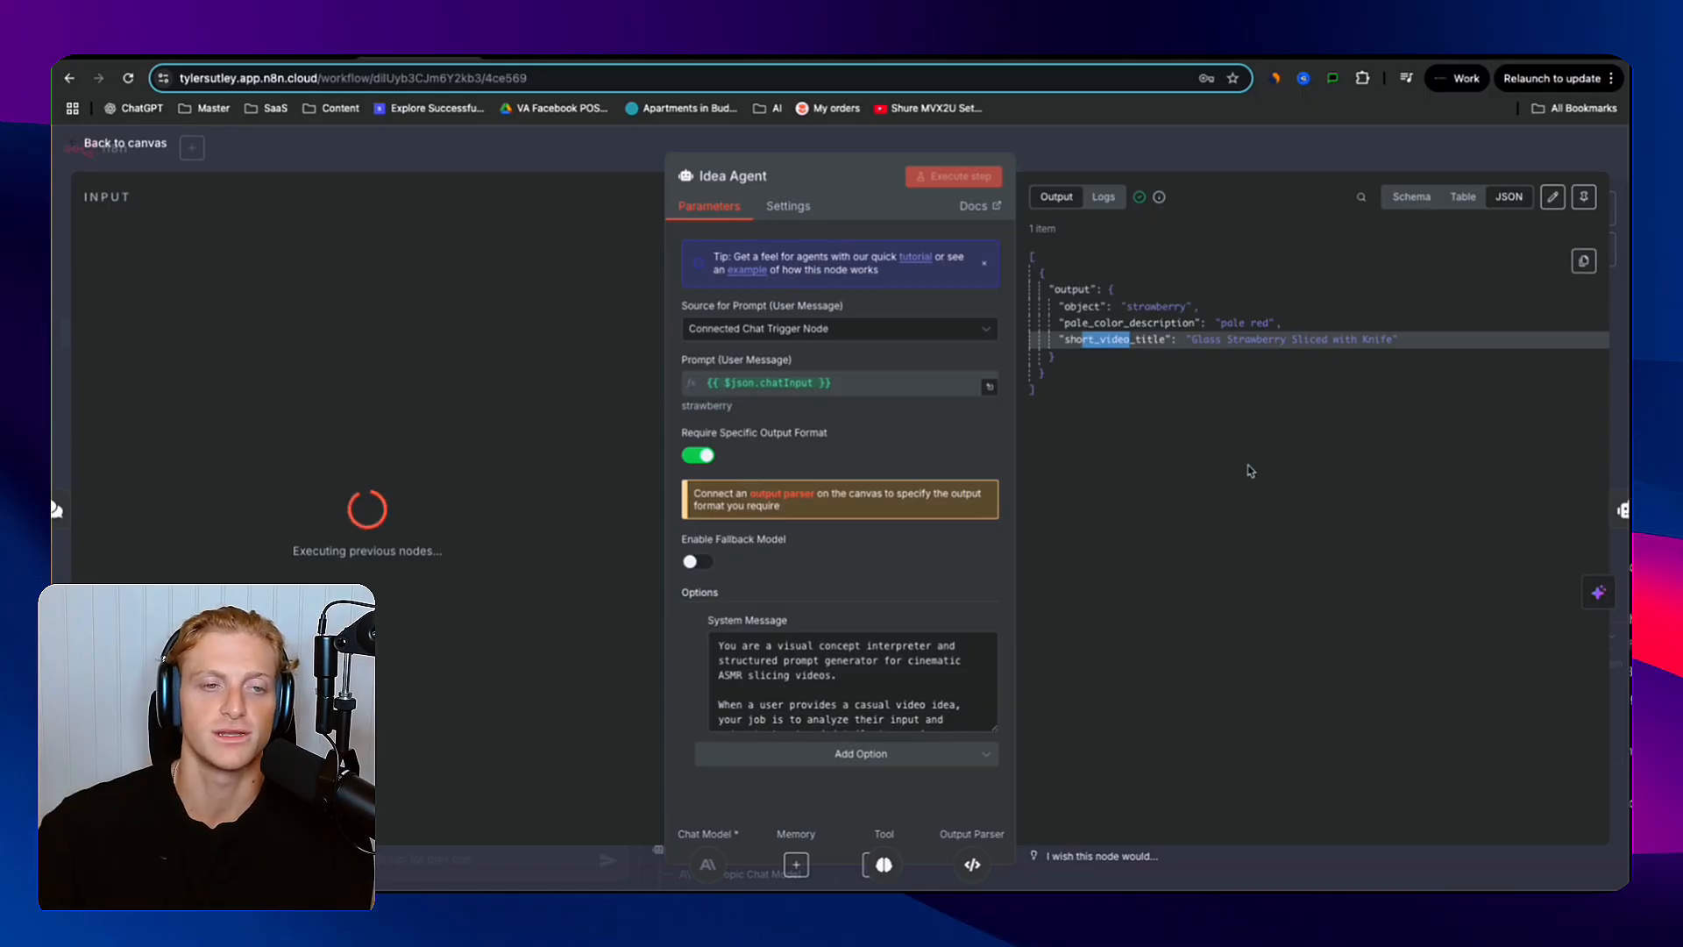
{"action": "key", "text": "Escape"}
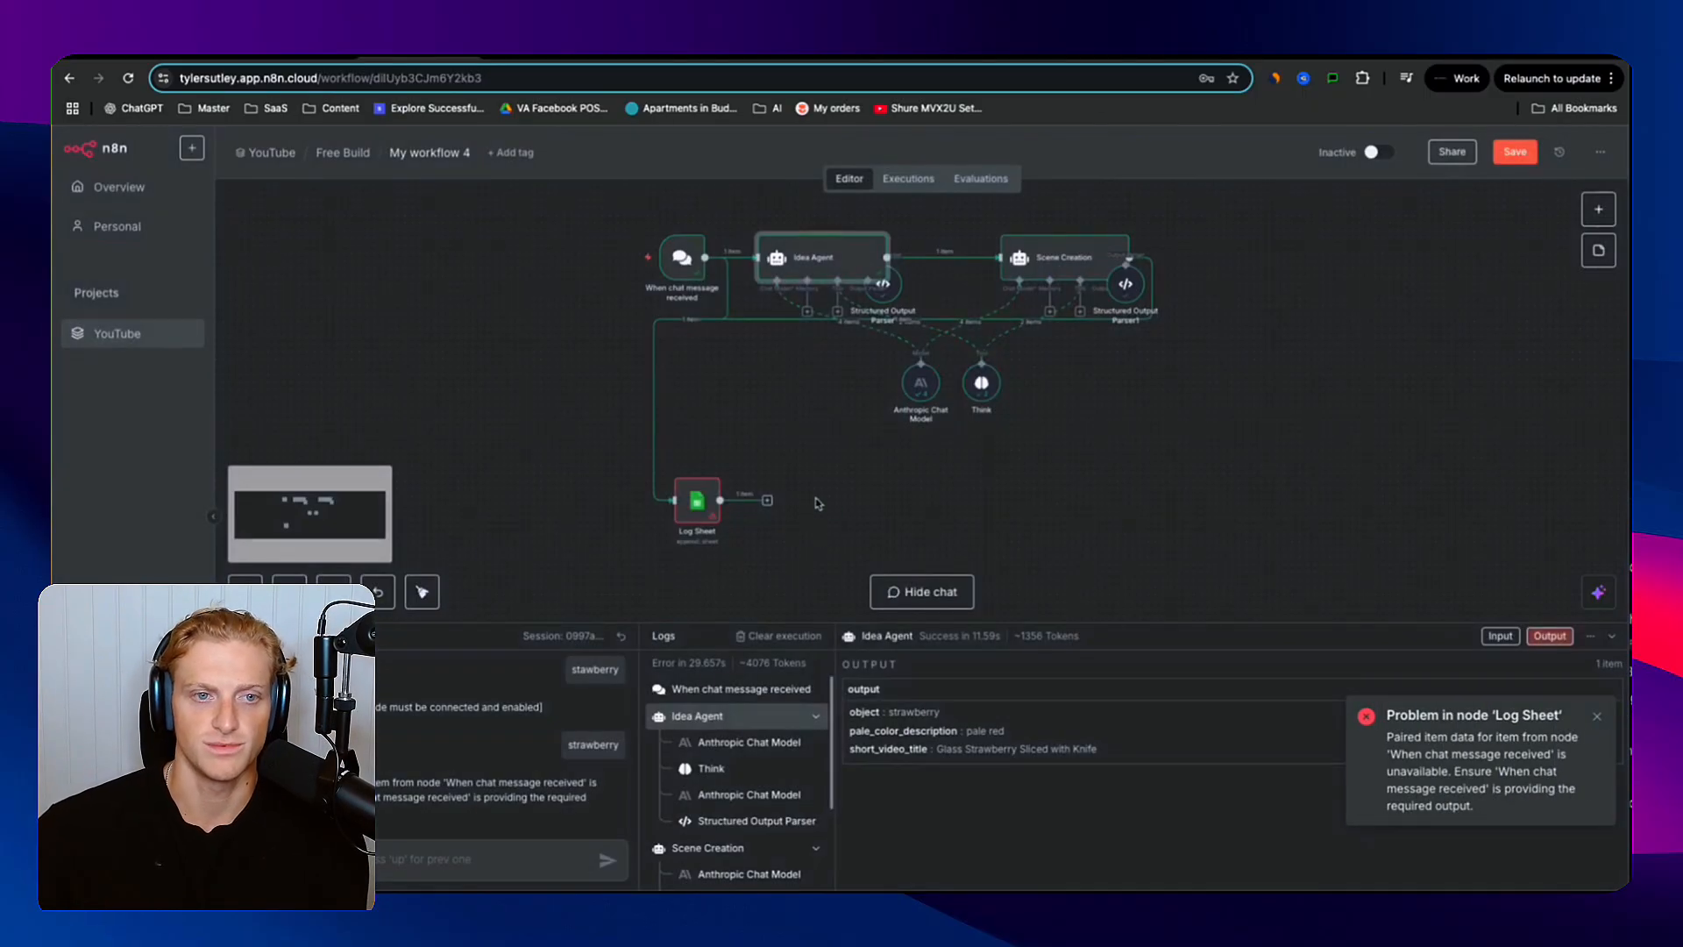
- Examine the Log Sheet node's error and consult the AI Assistant's suggestion for the Idea column expression
{"action": "double_click", "coordinate": [697, 516]}
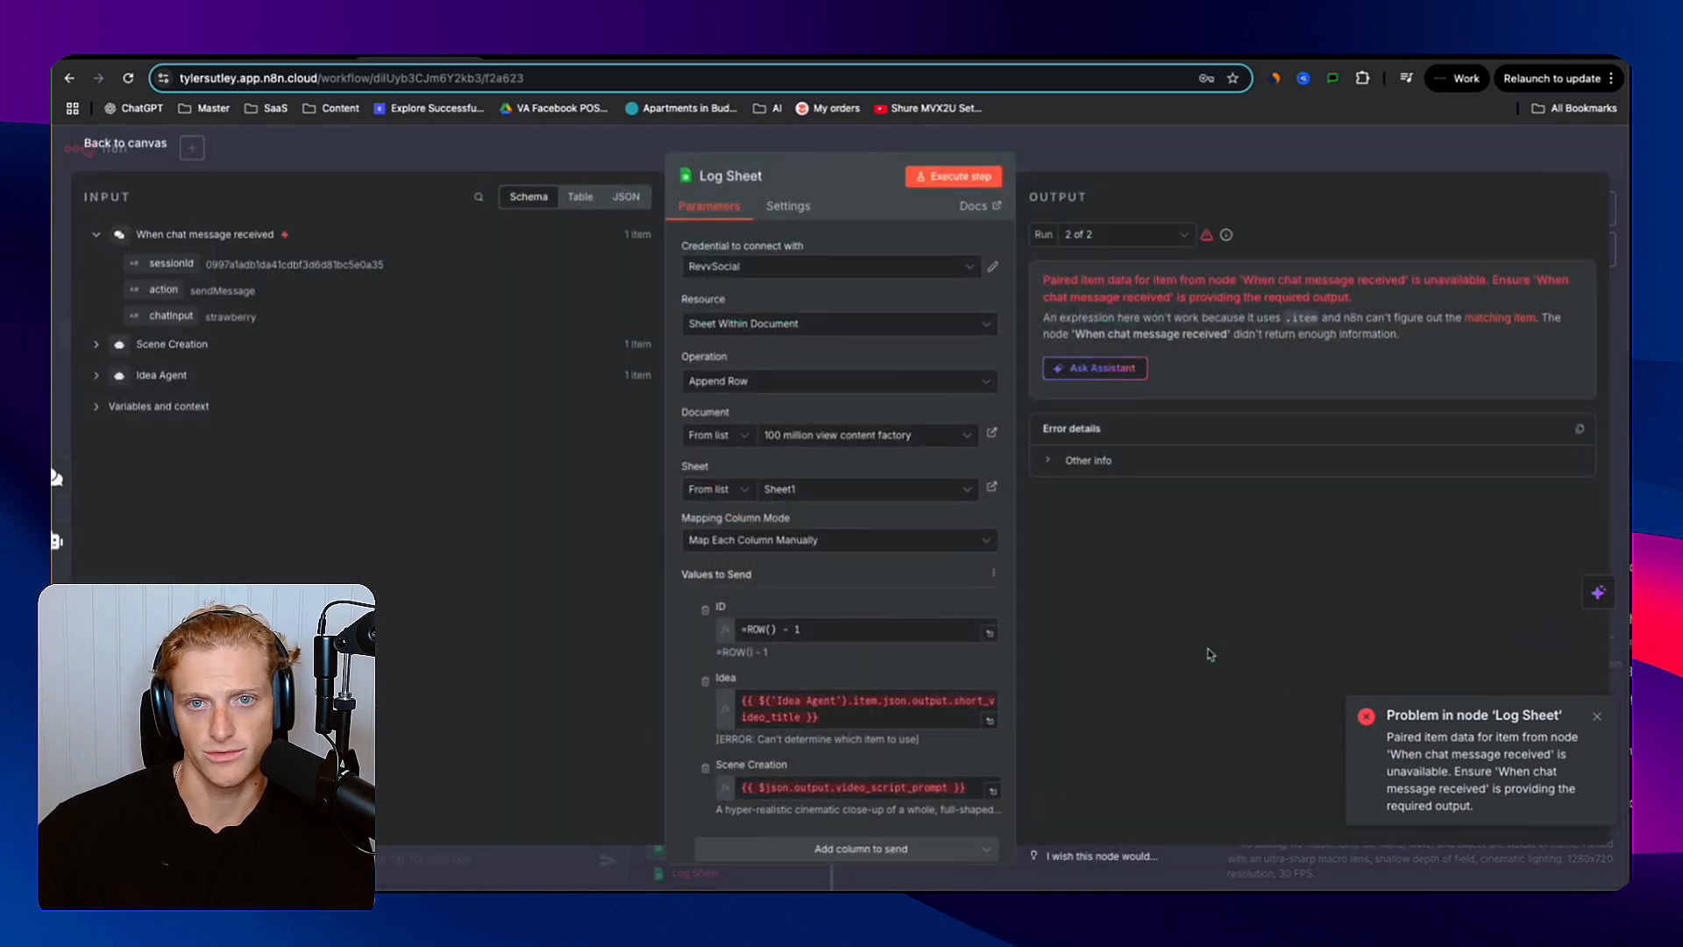
{"action": "scroll", "coordinate": [840, 614], "scroll_direction": "down", "scroll_amount": 2}
{"action": "left_click", "coordinate": [840, 612]}
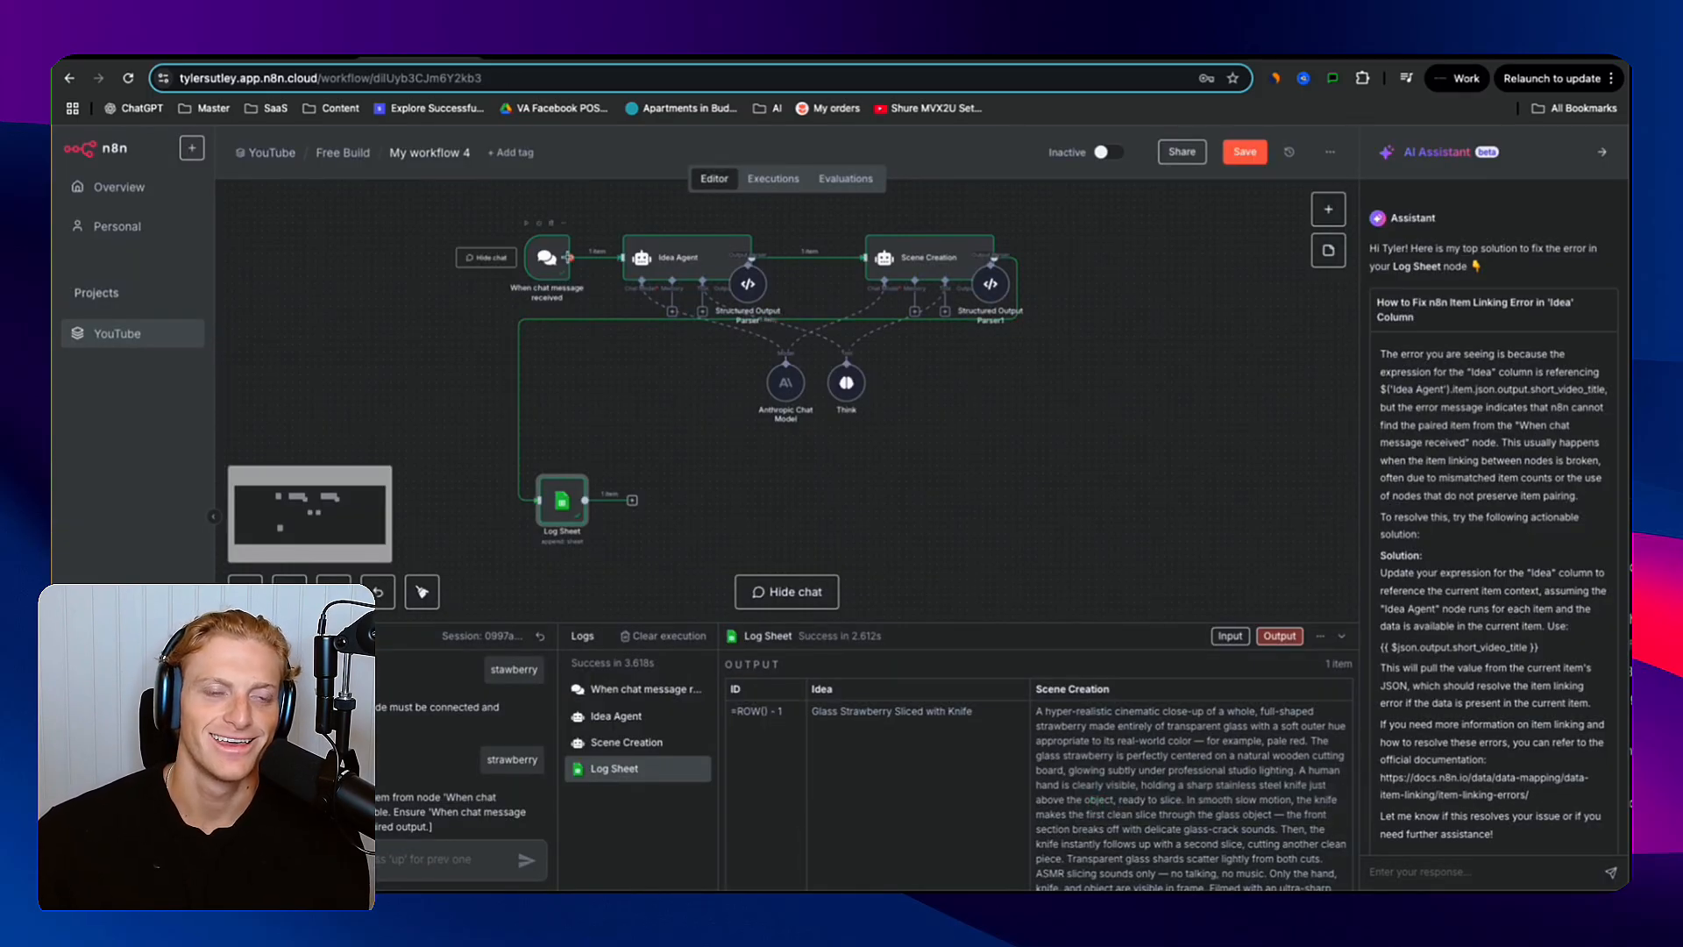
{"action": "scroll", "coordinate": [642, 259], "scroll_direction": "left", "scroll_amount": 1}
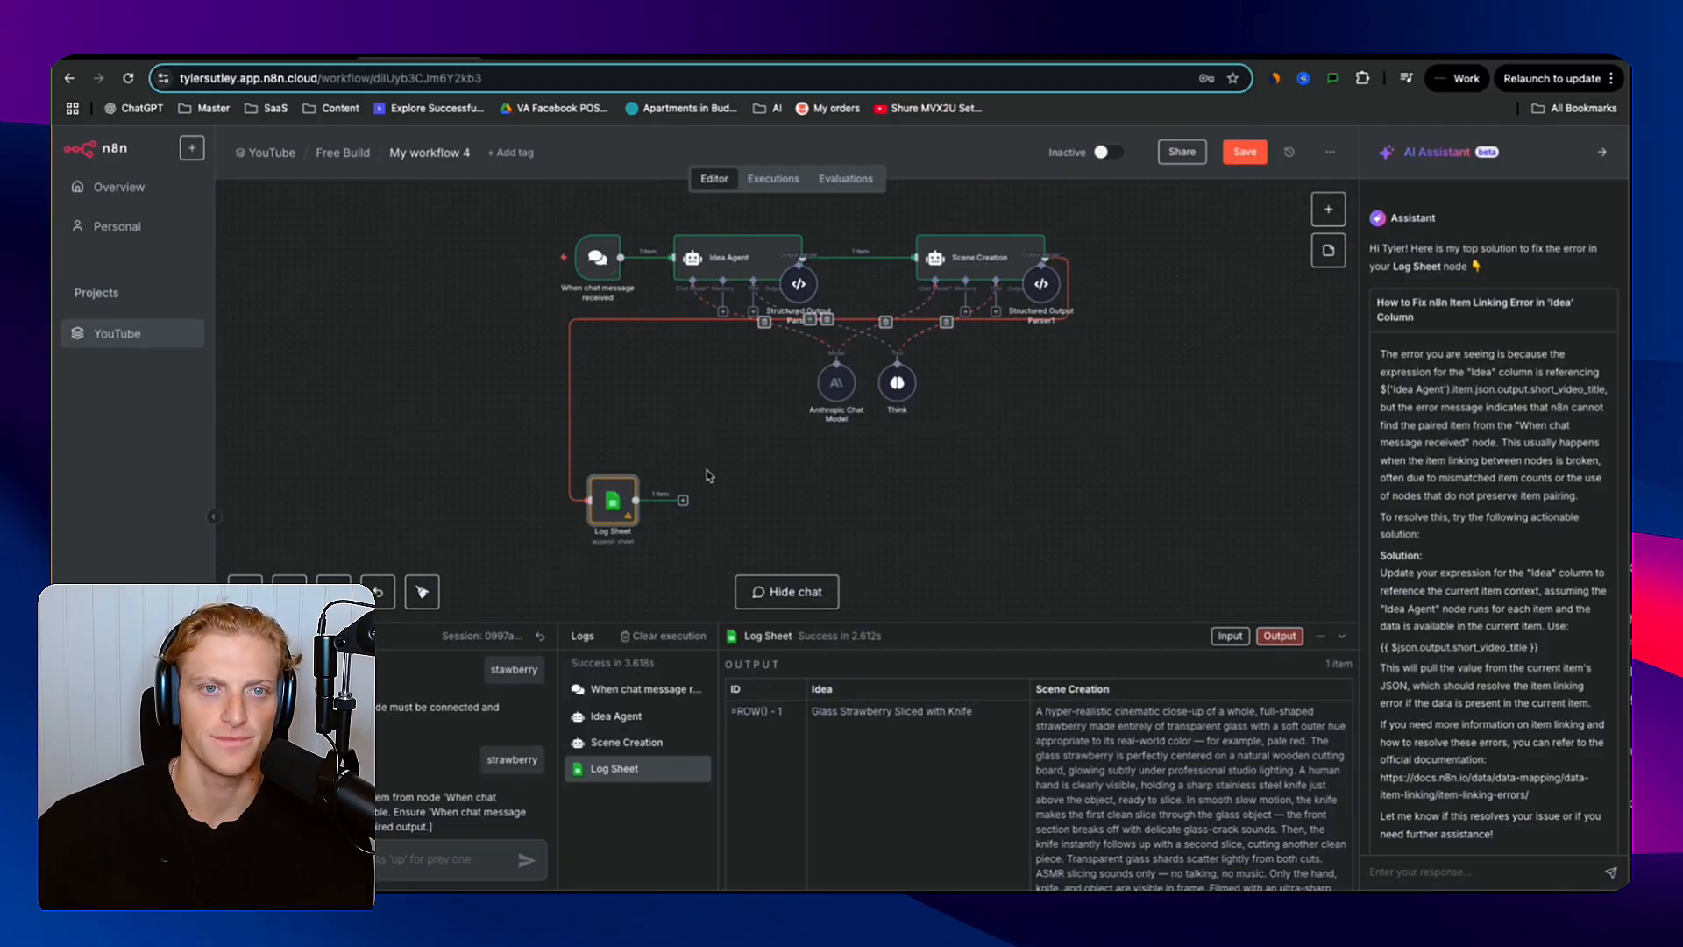
- Switch to the content factory spreadsheet and check the newly logged strawberry rows
{"action": "key", "text": "ctrl+Tab"}
{"action": "key", "text": "ctrl+Tab"}
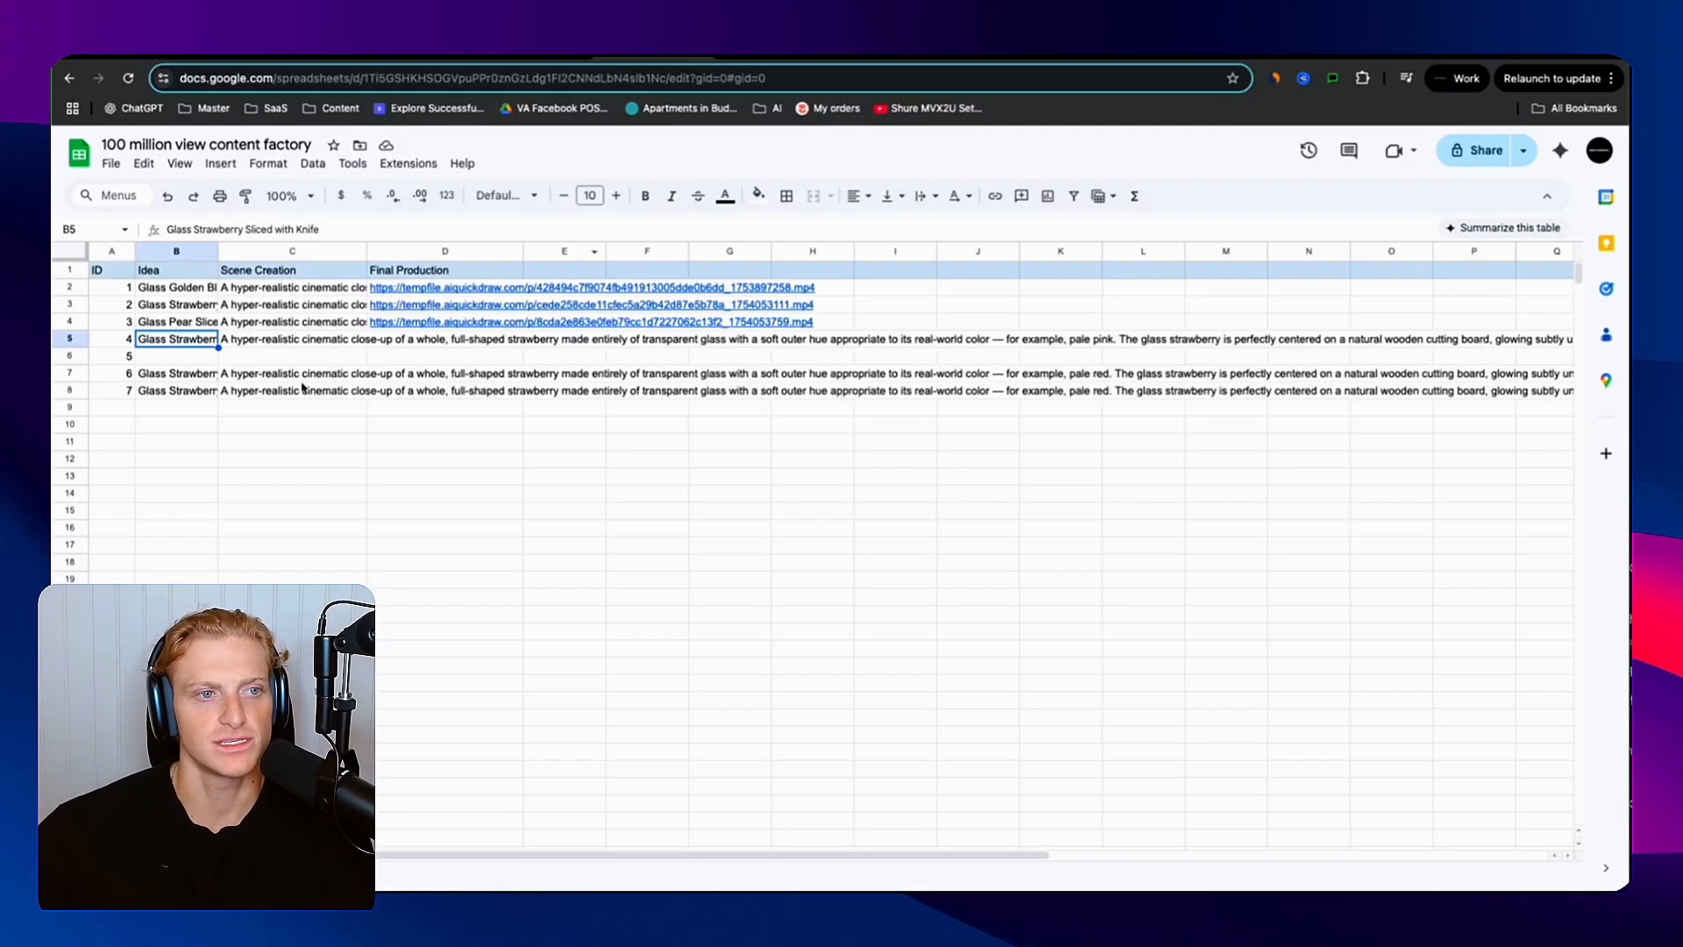
{"action": "left_click_drag", "start_coordinate": [249, 405], "coordinate": [250, 396]}
{"action": "left_click", "coordinate": [372, 427]}
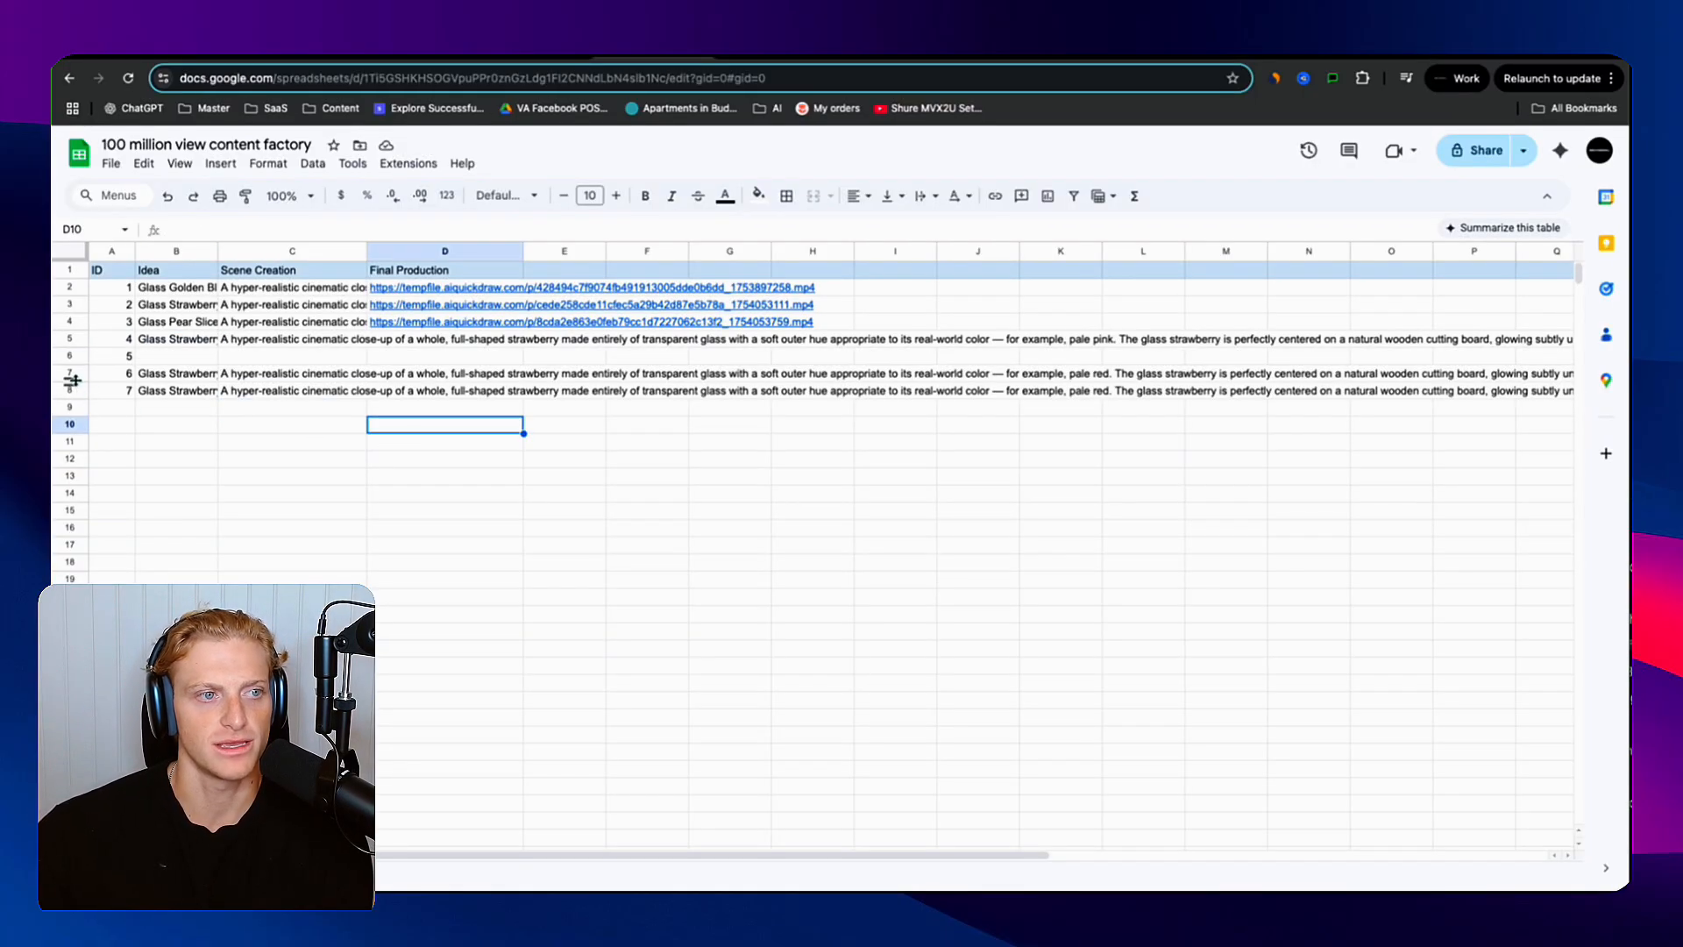
{"action": "left_click", "coordinate": [112, 393]}
{"action": "left_click_drag", "start_coordinate": [167, 395], "coordinate": [518, 393]}
{"action": "left_click", "coordinate": [518, 479]}
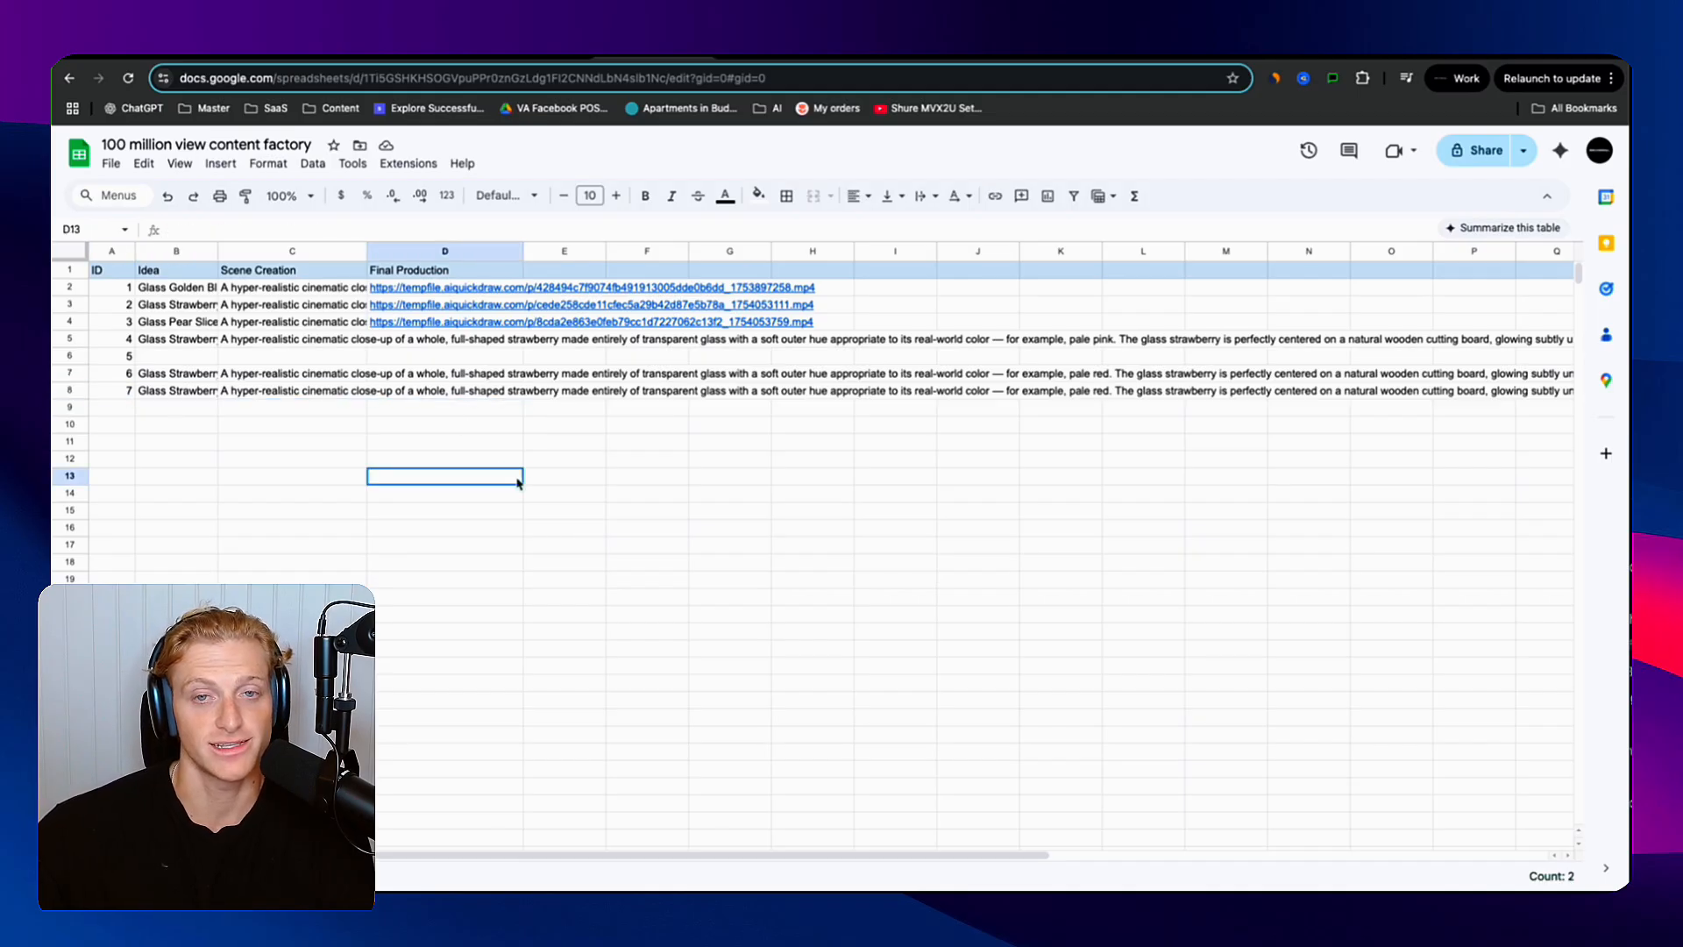
- Switch to the finished 100 million view content factory workflow and check which node follows Log Data
{"action": "key", "text": "ctrl+shift+Tab"}
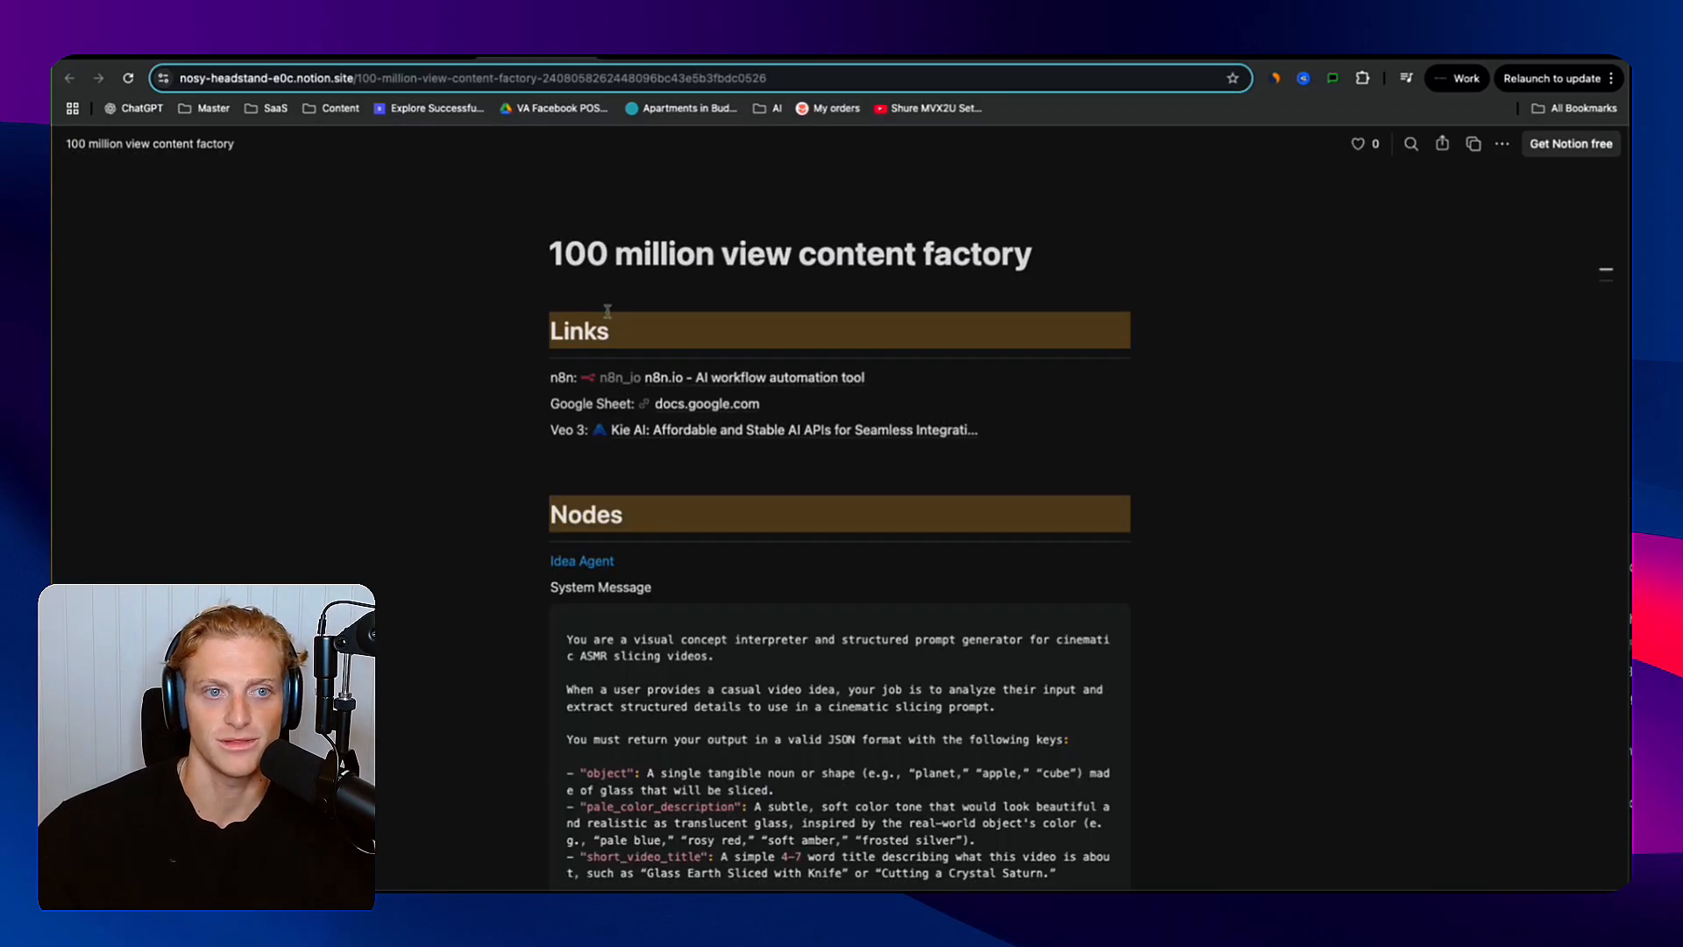
{"action": "key", "text": "ctrl+shift+Tab"}
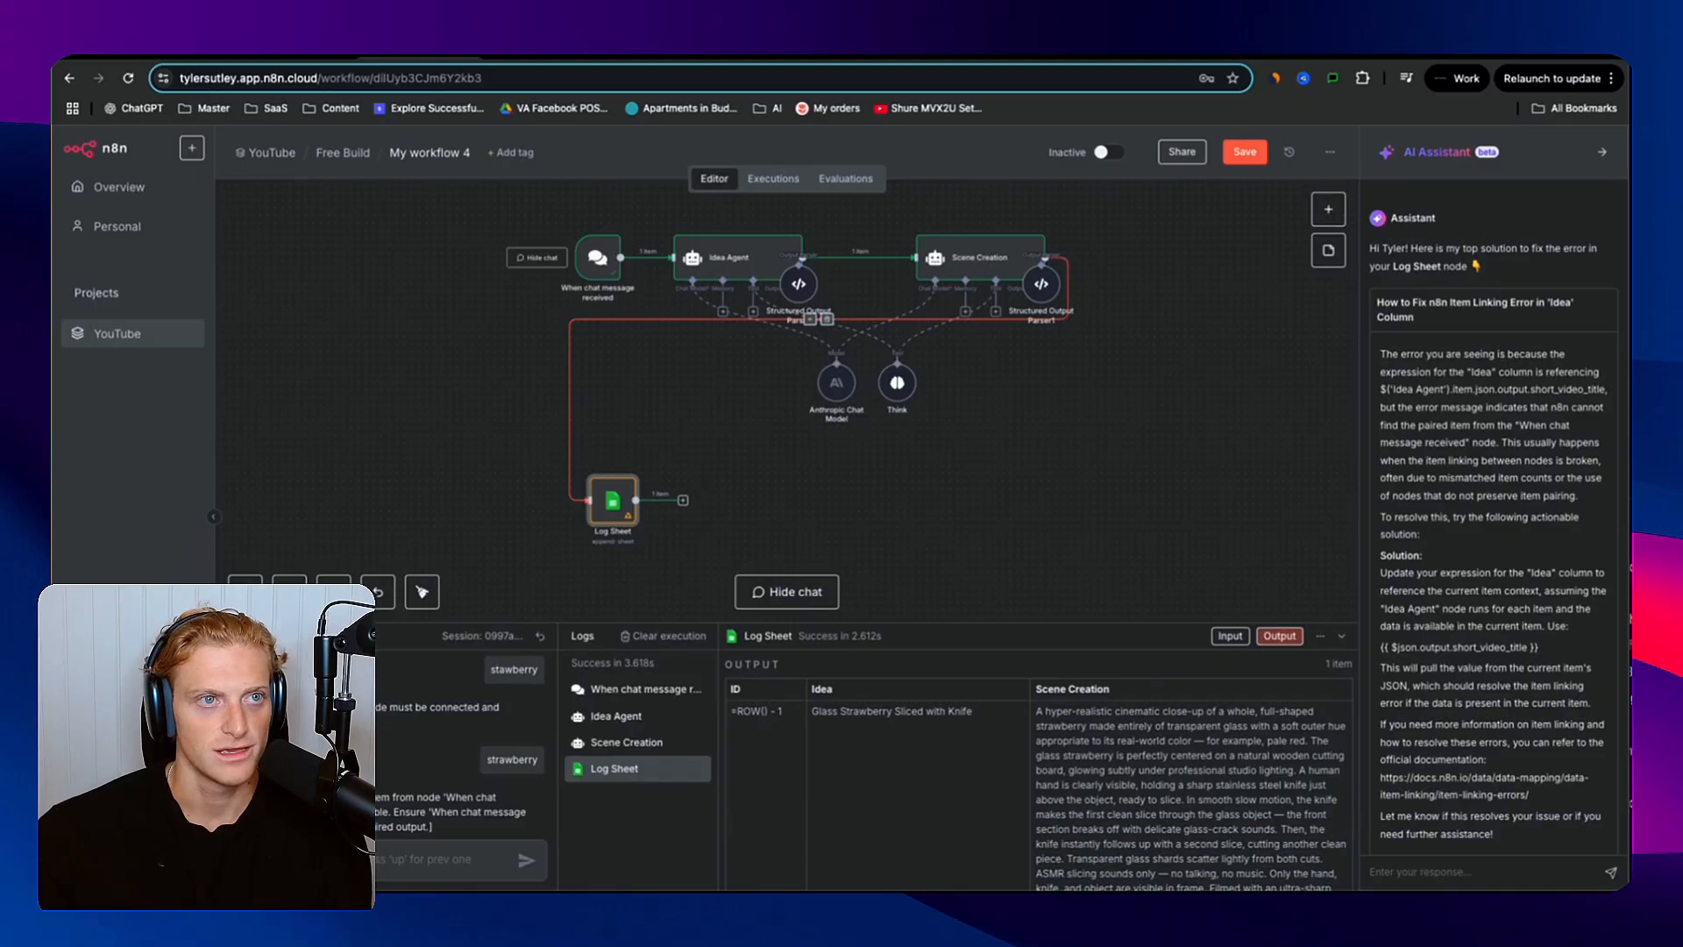
{"action": "key", "text": "ctrl+shift+Tab"}
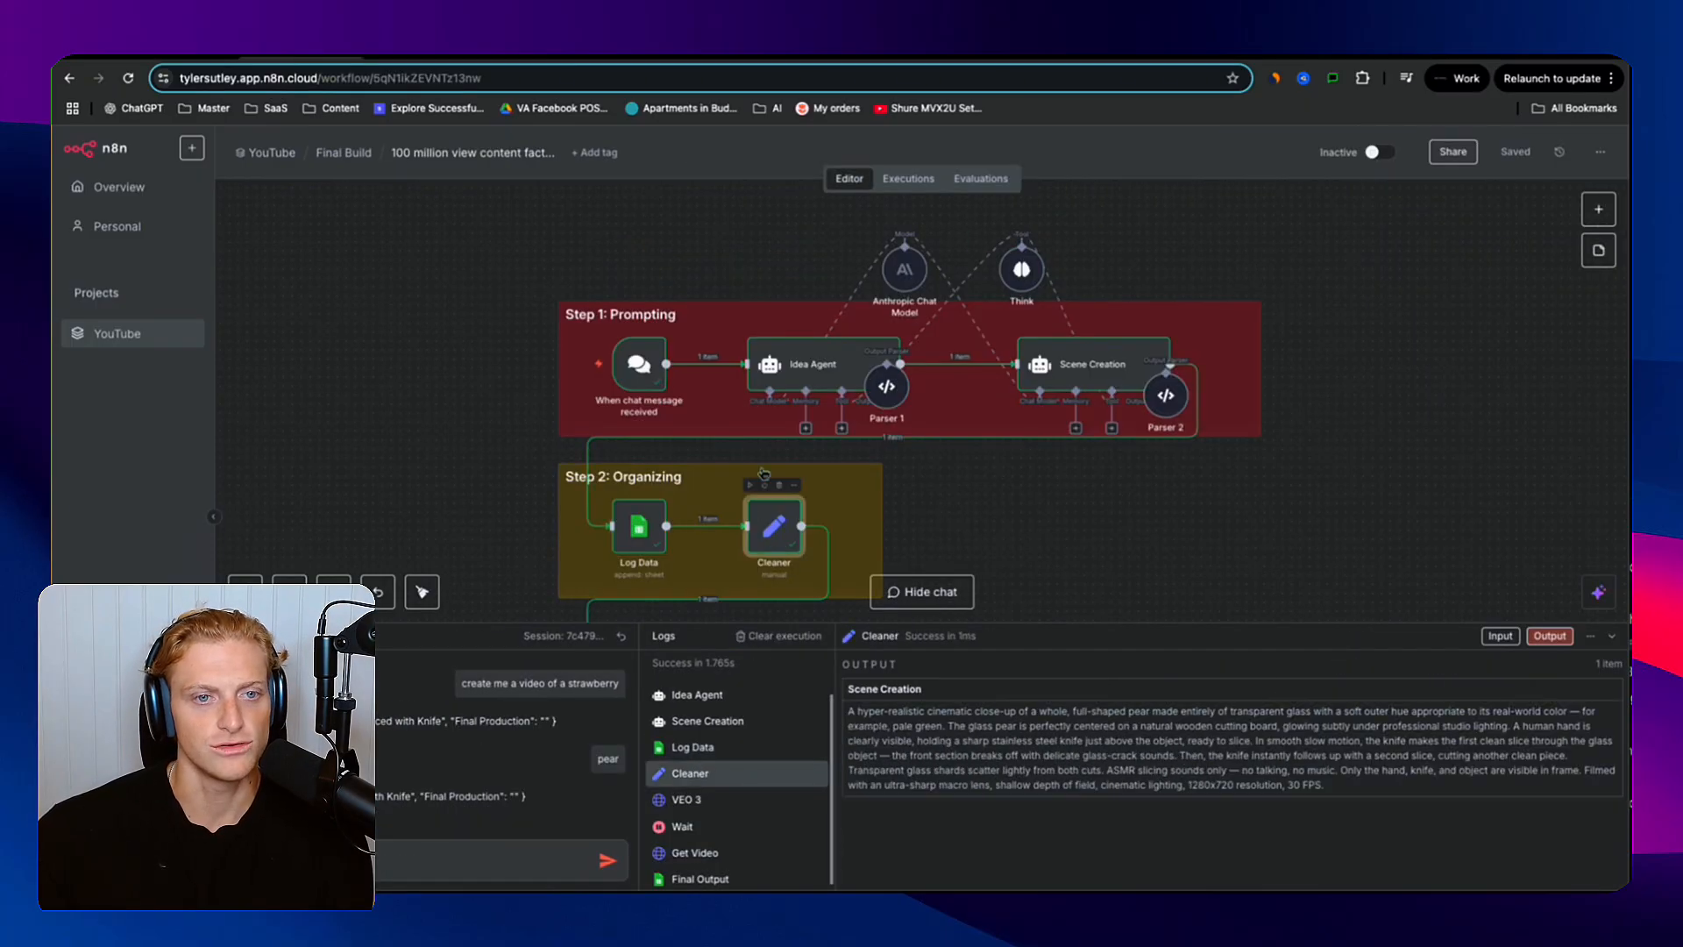
- Back in My workflow 4, close the AI Assistant and add an Edit Fields (Set) node after Log Sheet
{"action": "key", "text": "ctrl+Tab"}
{"action": "key", "text": "Tab"}
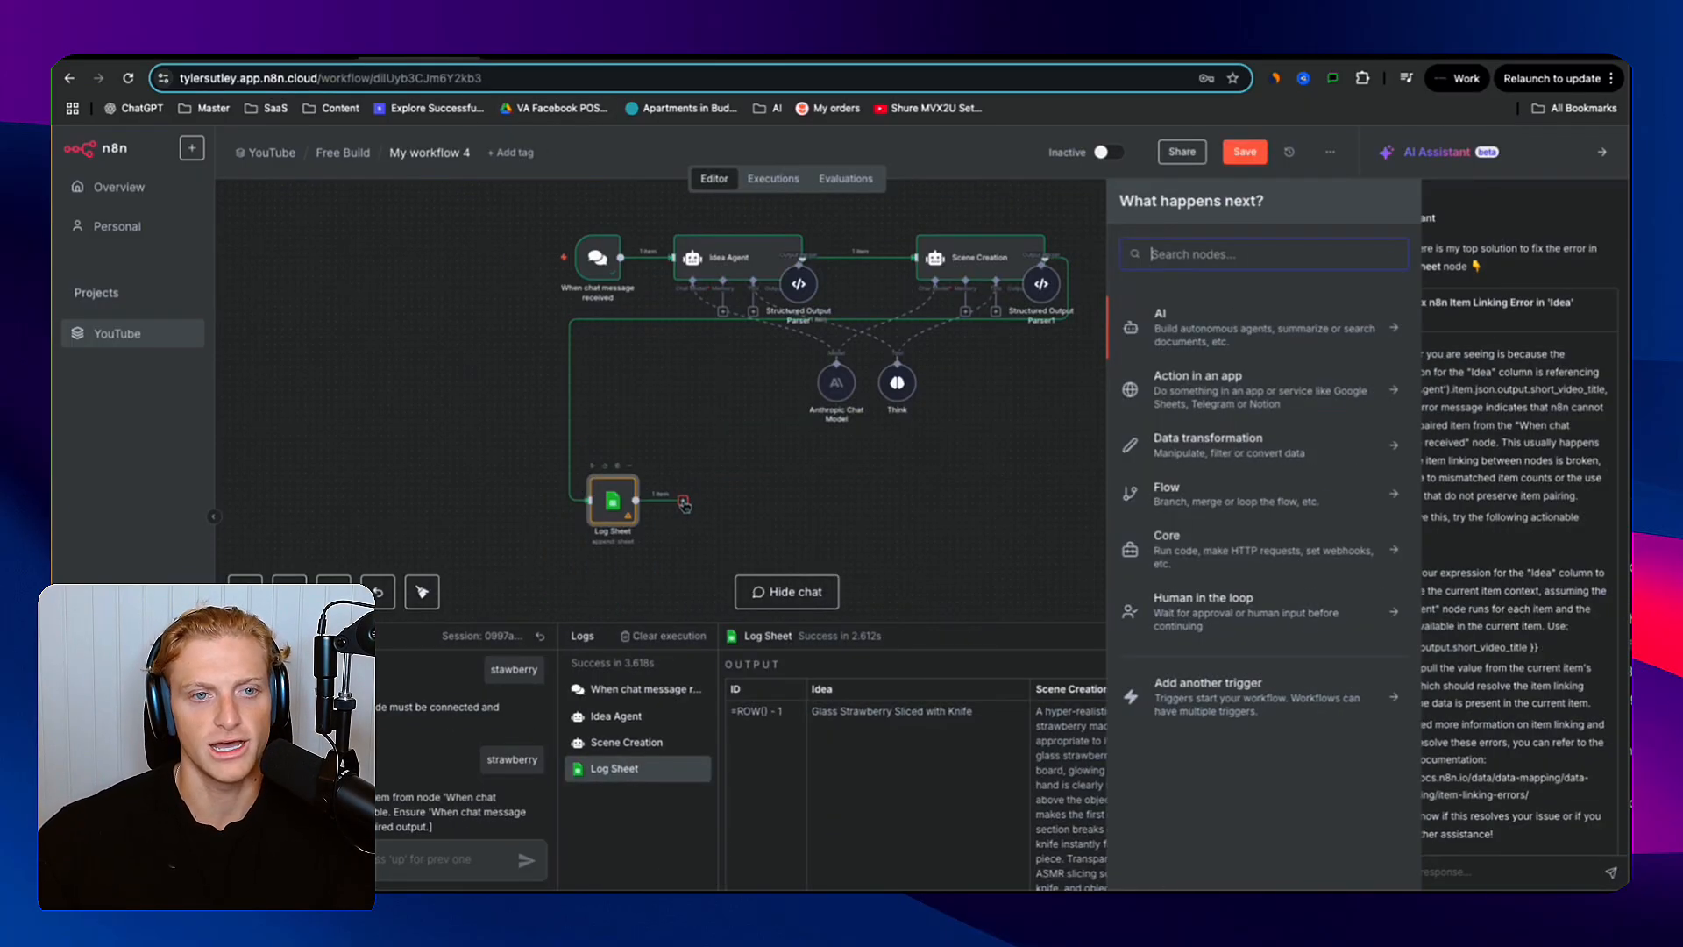
{"action": "left_click", "coordinate": [1600, 153]}
{"action": "type", "text": "set"}
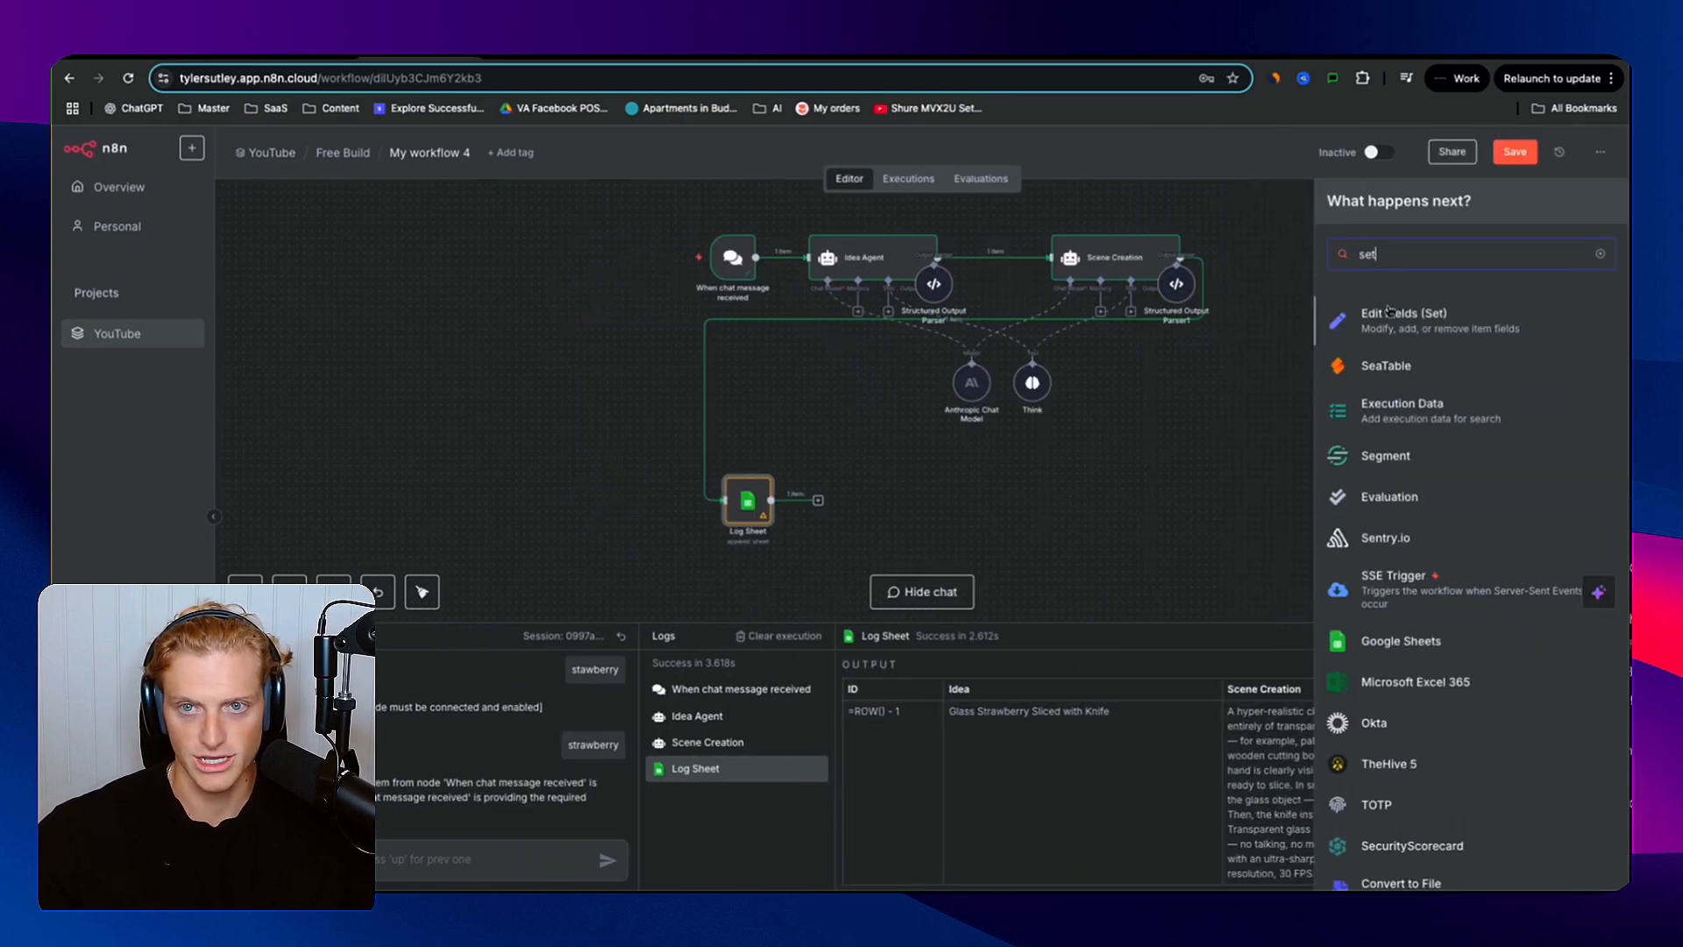
{"action": "left_click", "coordinate": [1388, 314]}
- Rename the new Edit Fields node to Cleaner, using the node name copied from the Notion page
{"action": "key", "text": "ctrl+Tab"}
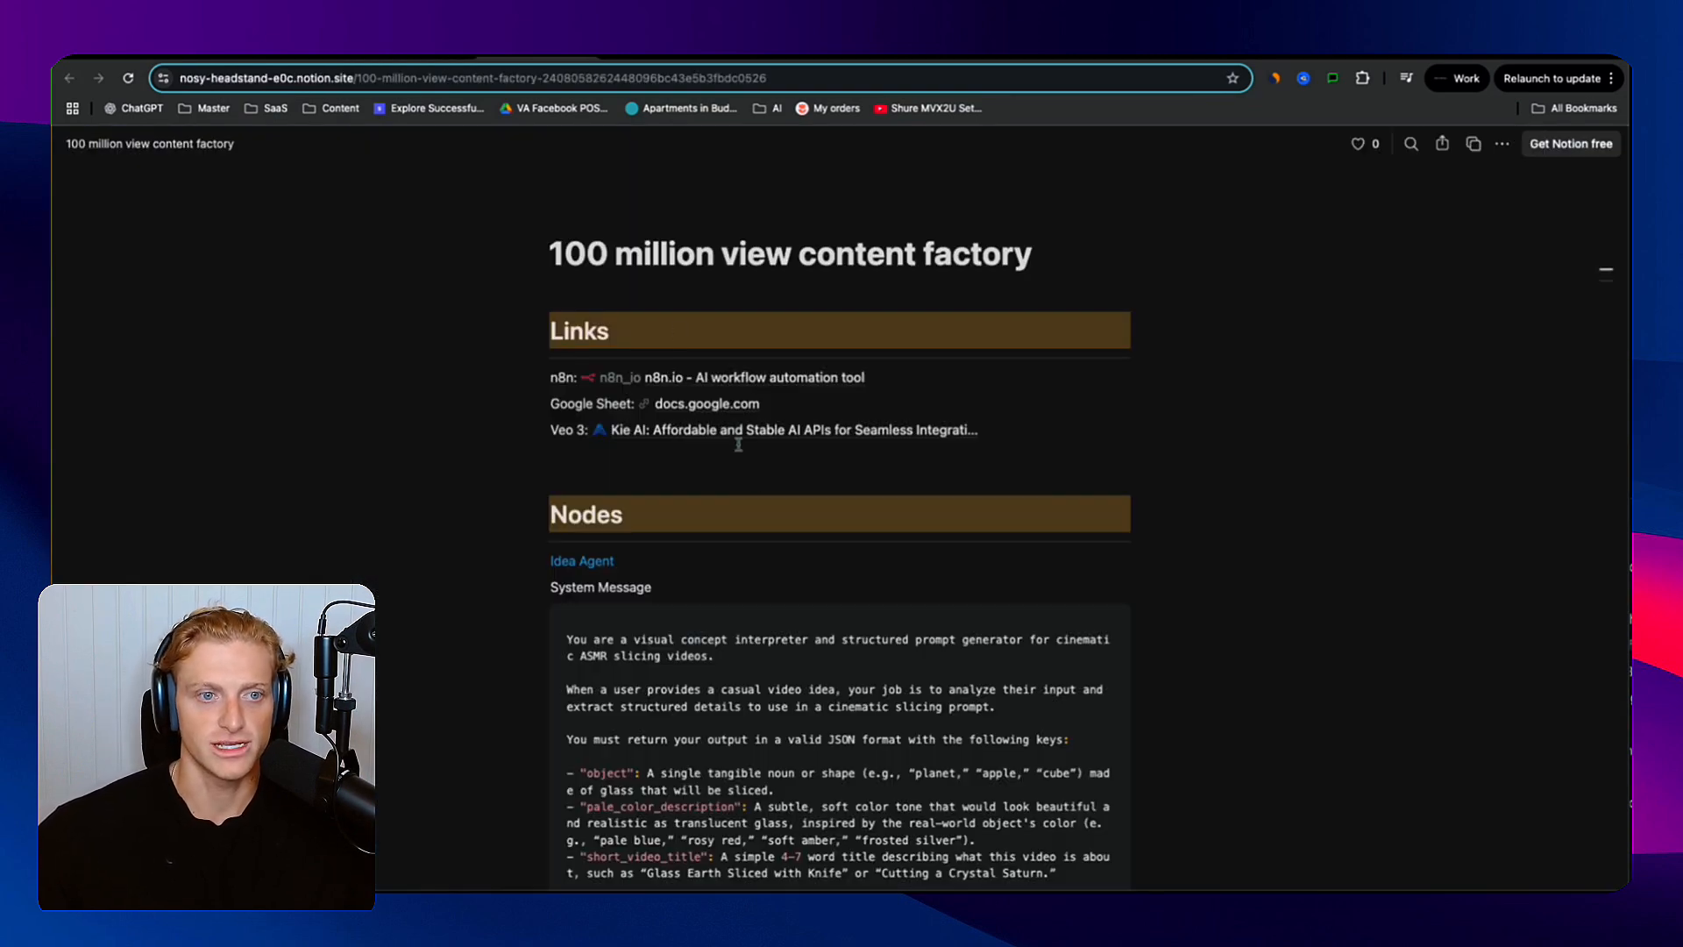
{"action": "scroll", "coordinate": [739, 445], "scroll_direction": "down", "scroll_amount": 20}
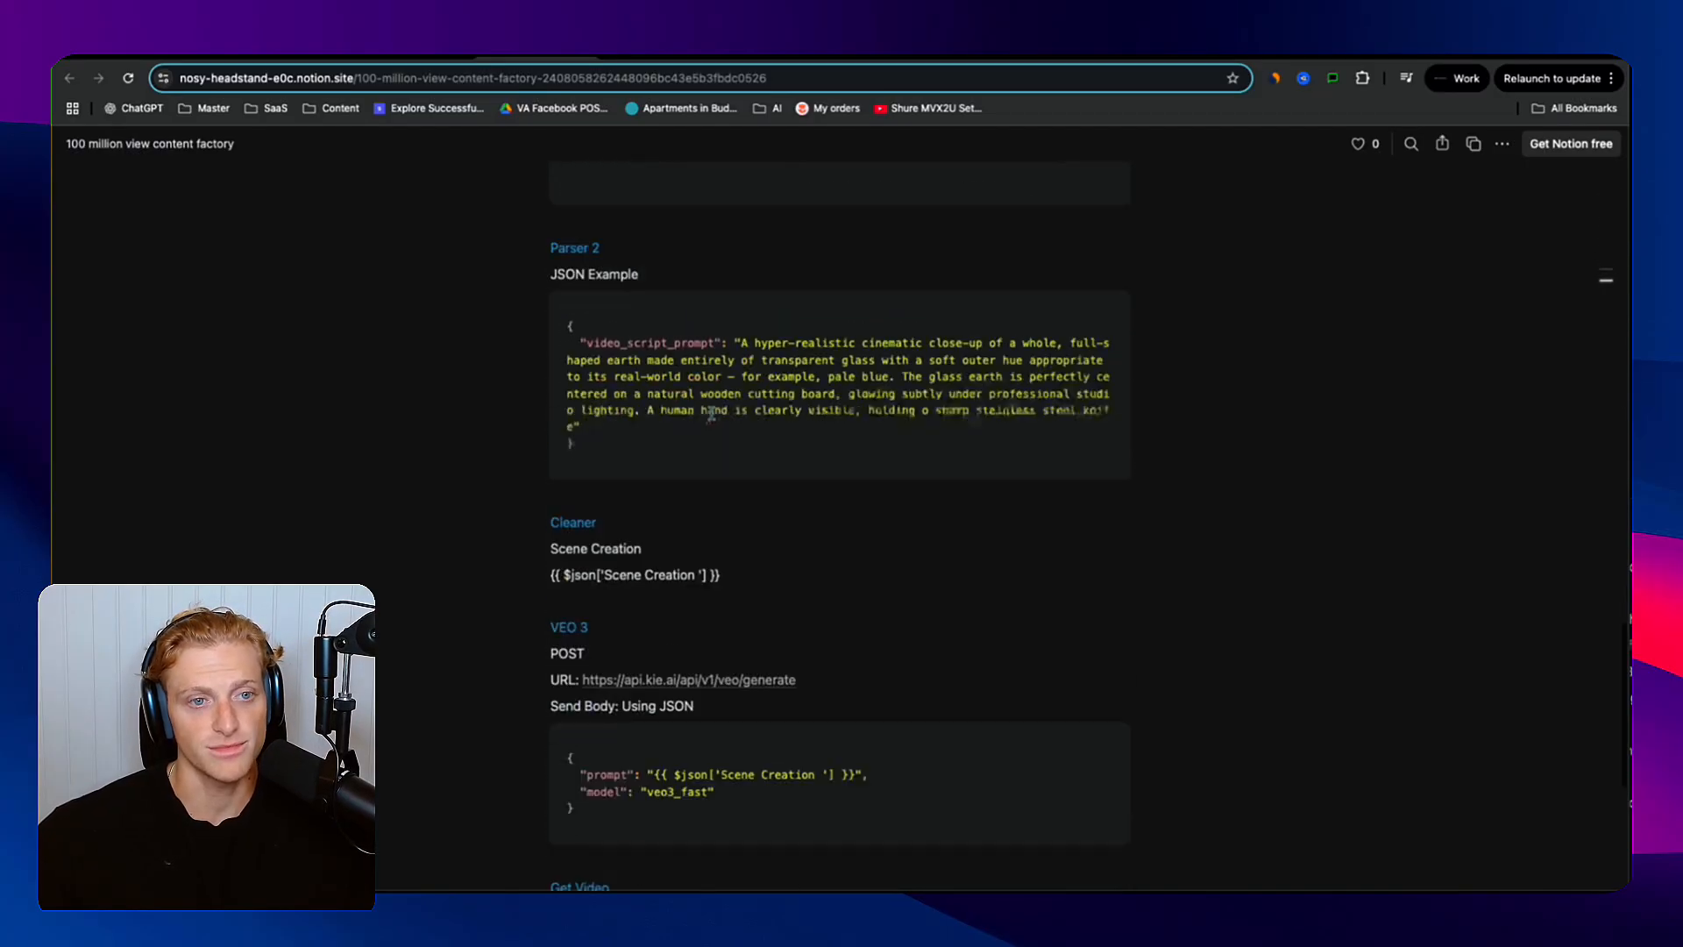
{"action": "scroll", "coordinate": [711, 414], "scroll_direction": "down", "scroll_amount": 3}
{"action": "double_click", "coordinate": [582, 319]}
{"action": "key", "text": "ctrl+c"}
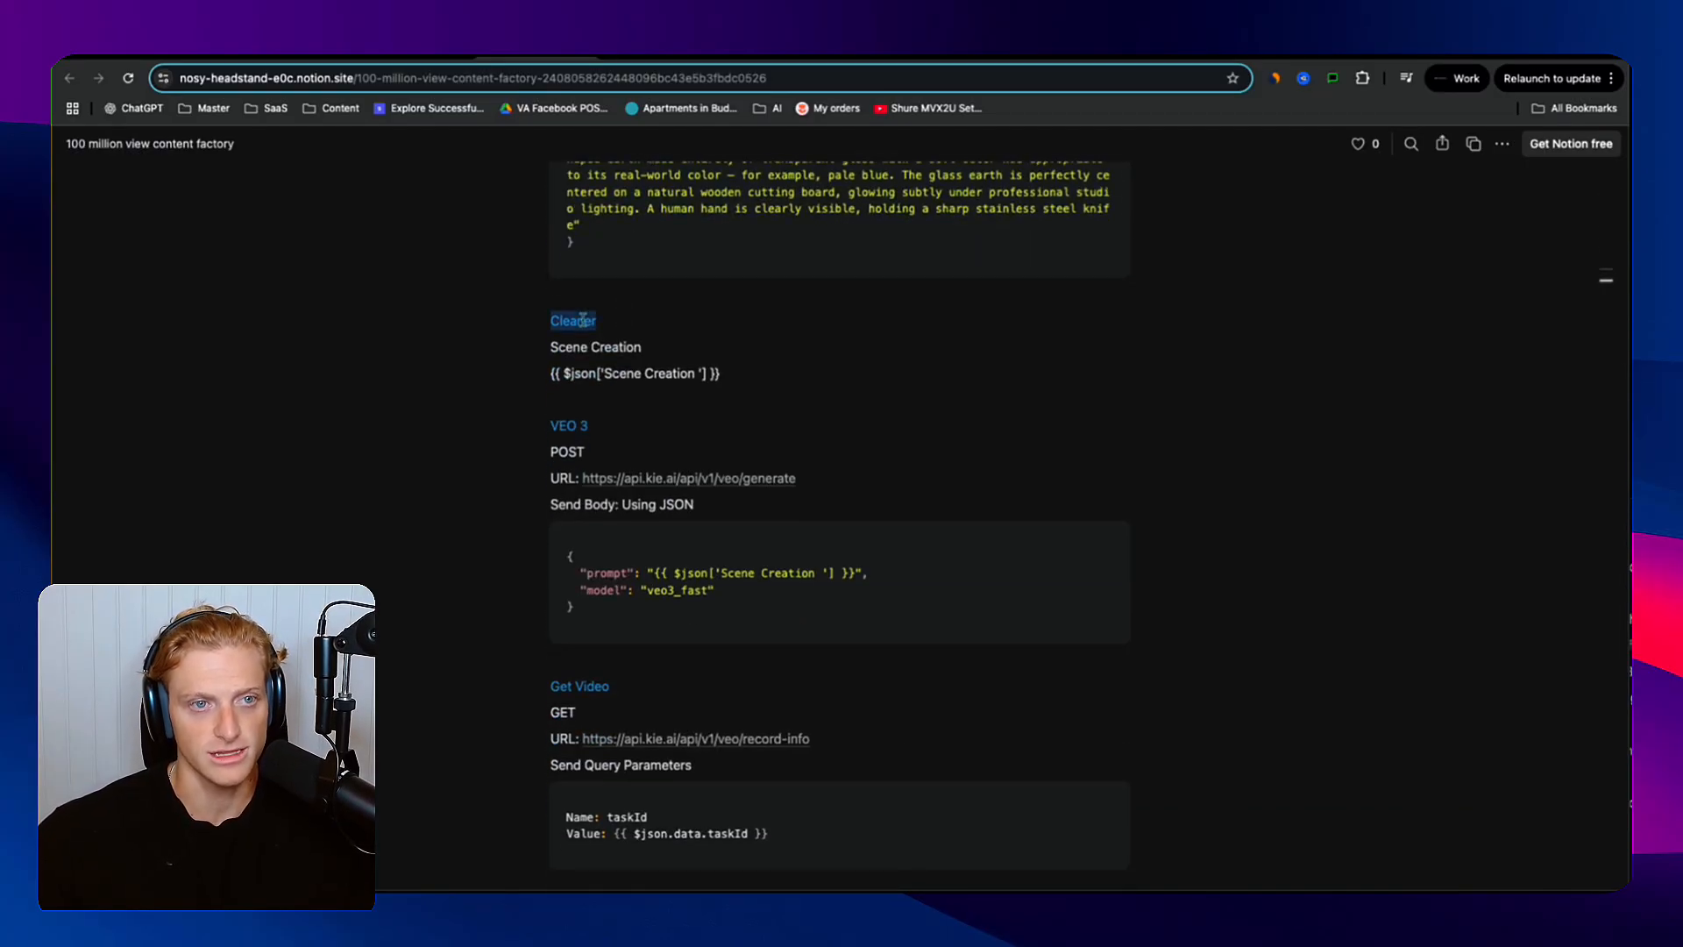
{"action": "key", "text": "ctrl+shift+Tab"}
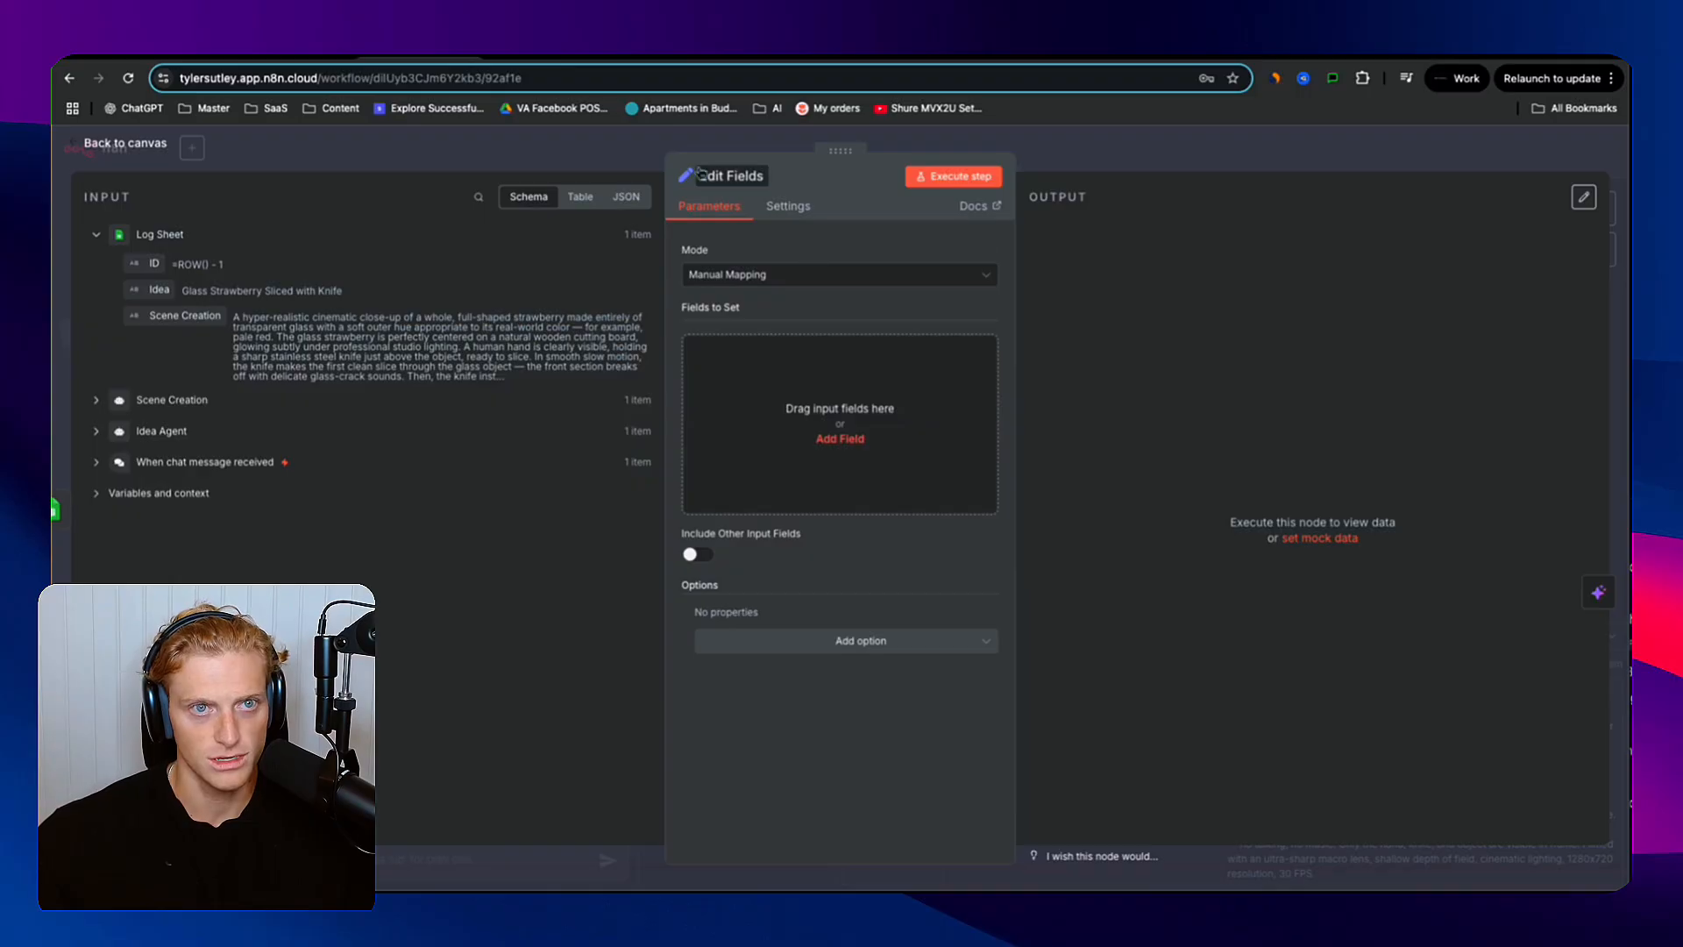
{"action": "key", "text": "ctrl+a"}
{"action": "key", "text": "ctrl+v"}
- Copy the Cleaner settings from the Notion page and add a field named Scene Creation to the Cleaner node
{"action": "key", "text": "ctrl+Tab"}
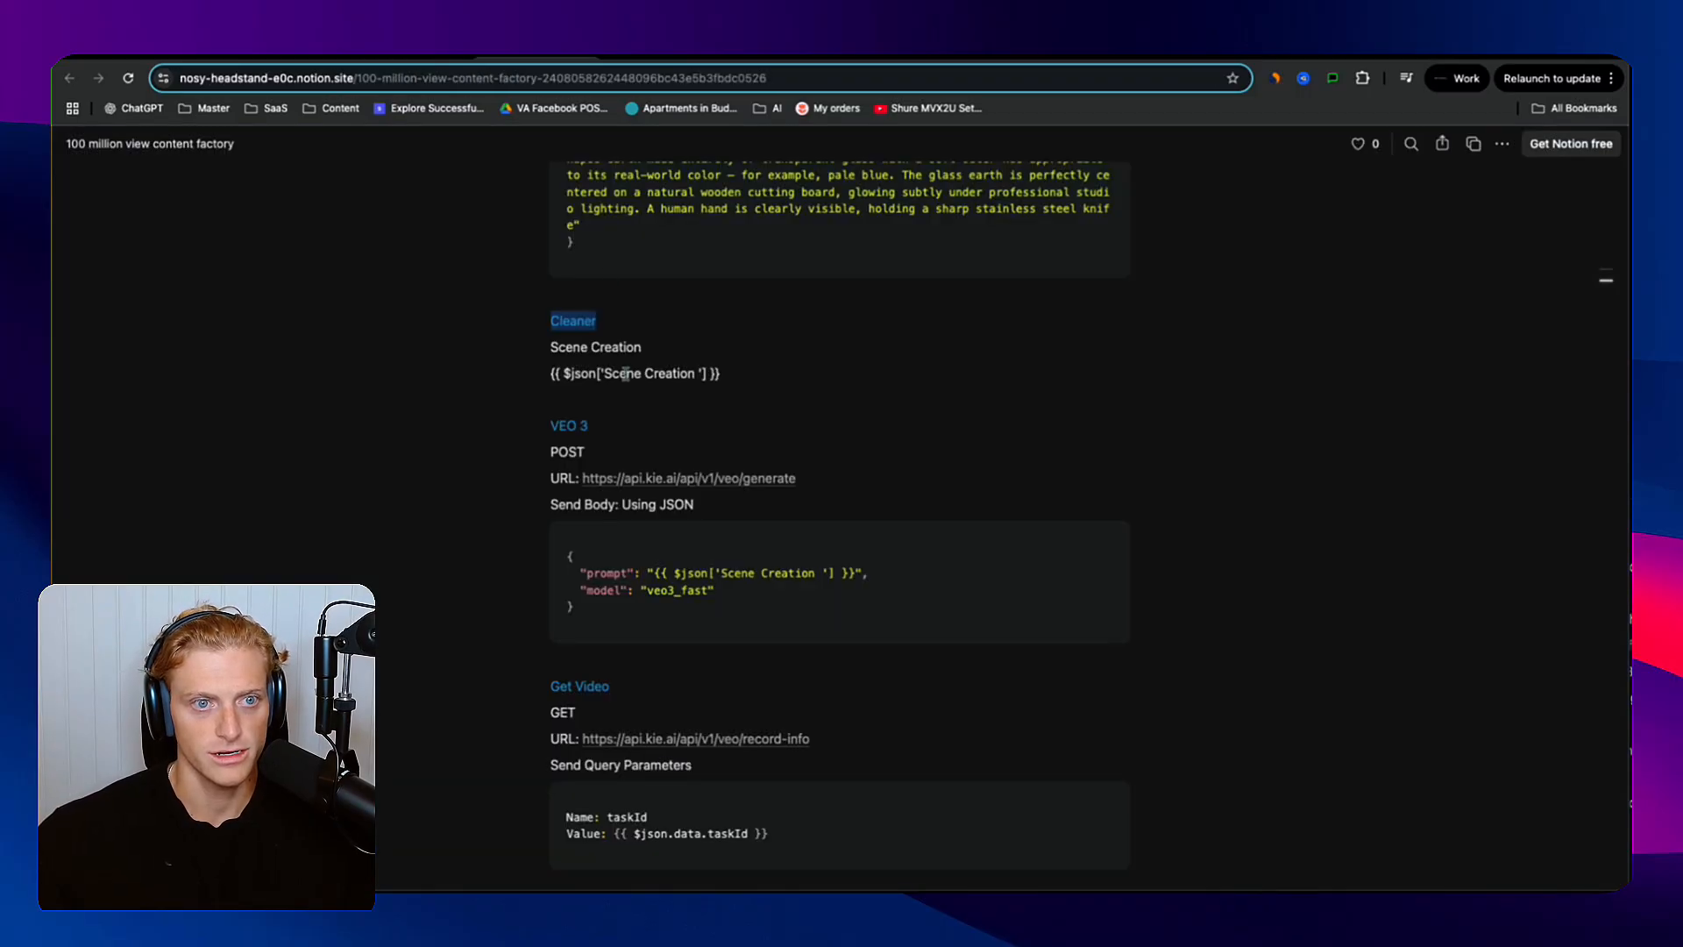
{"action": "left_click_drag", "start_coordinate": [766, 372], "coordinate": [550, 347]}
{"action": "key", "text": "super+c"}
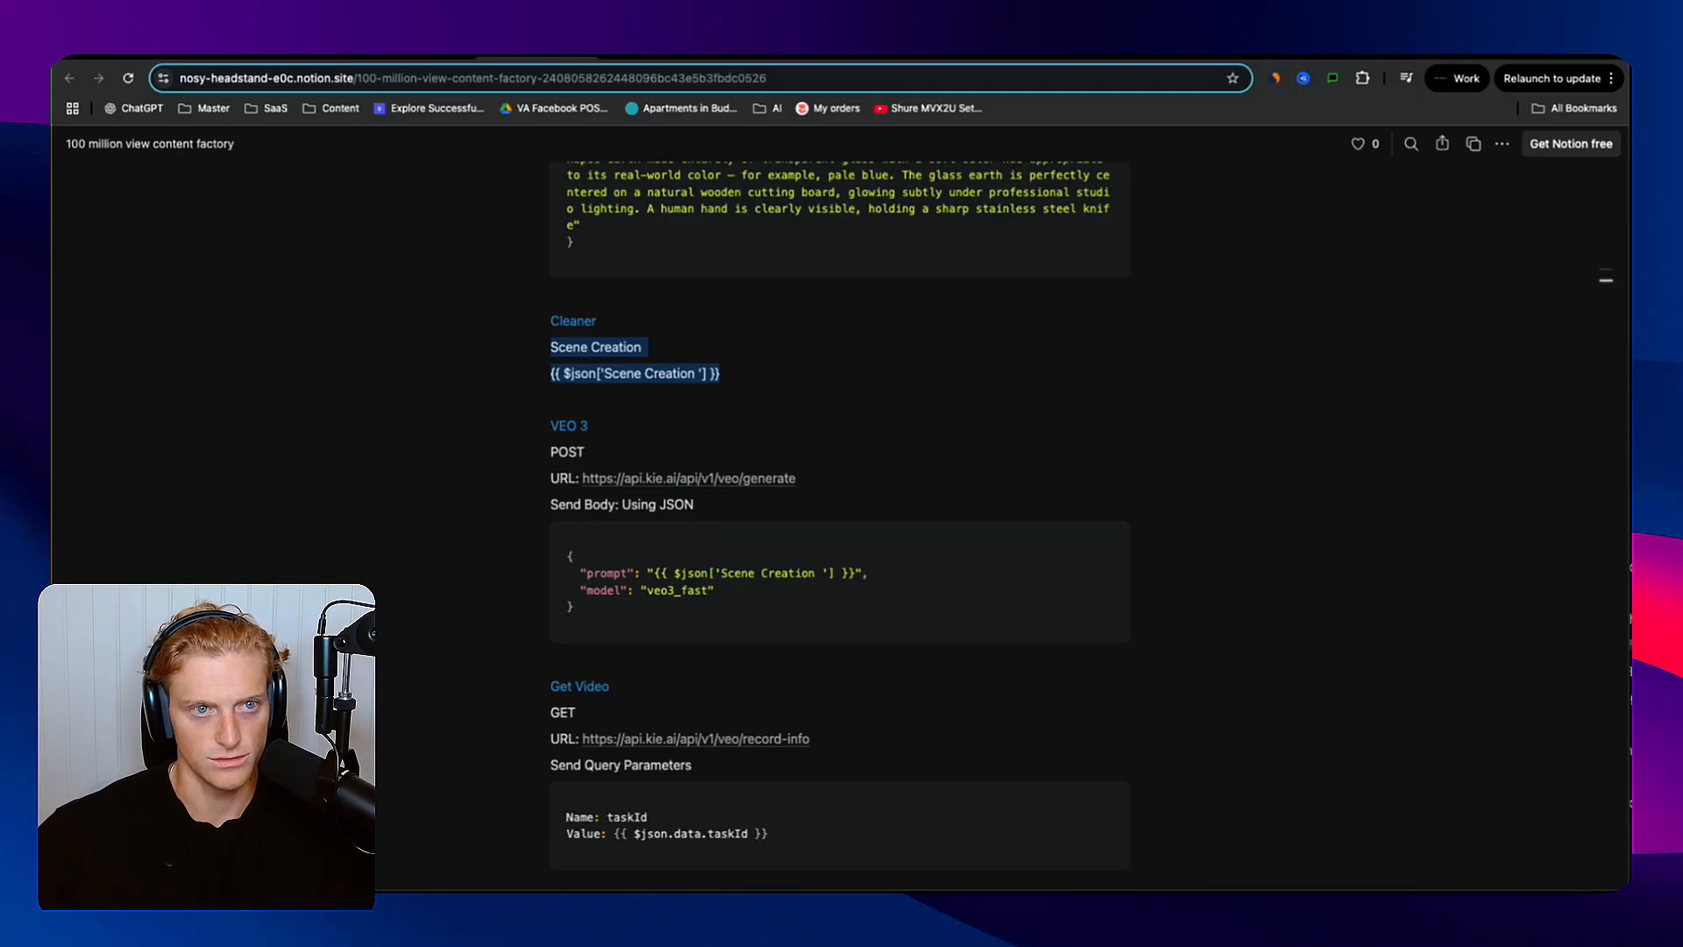
{"action": "key", "text": "ctrl+Tab"}
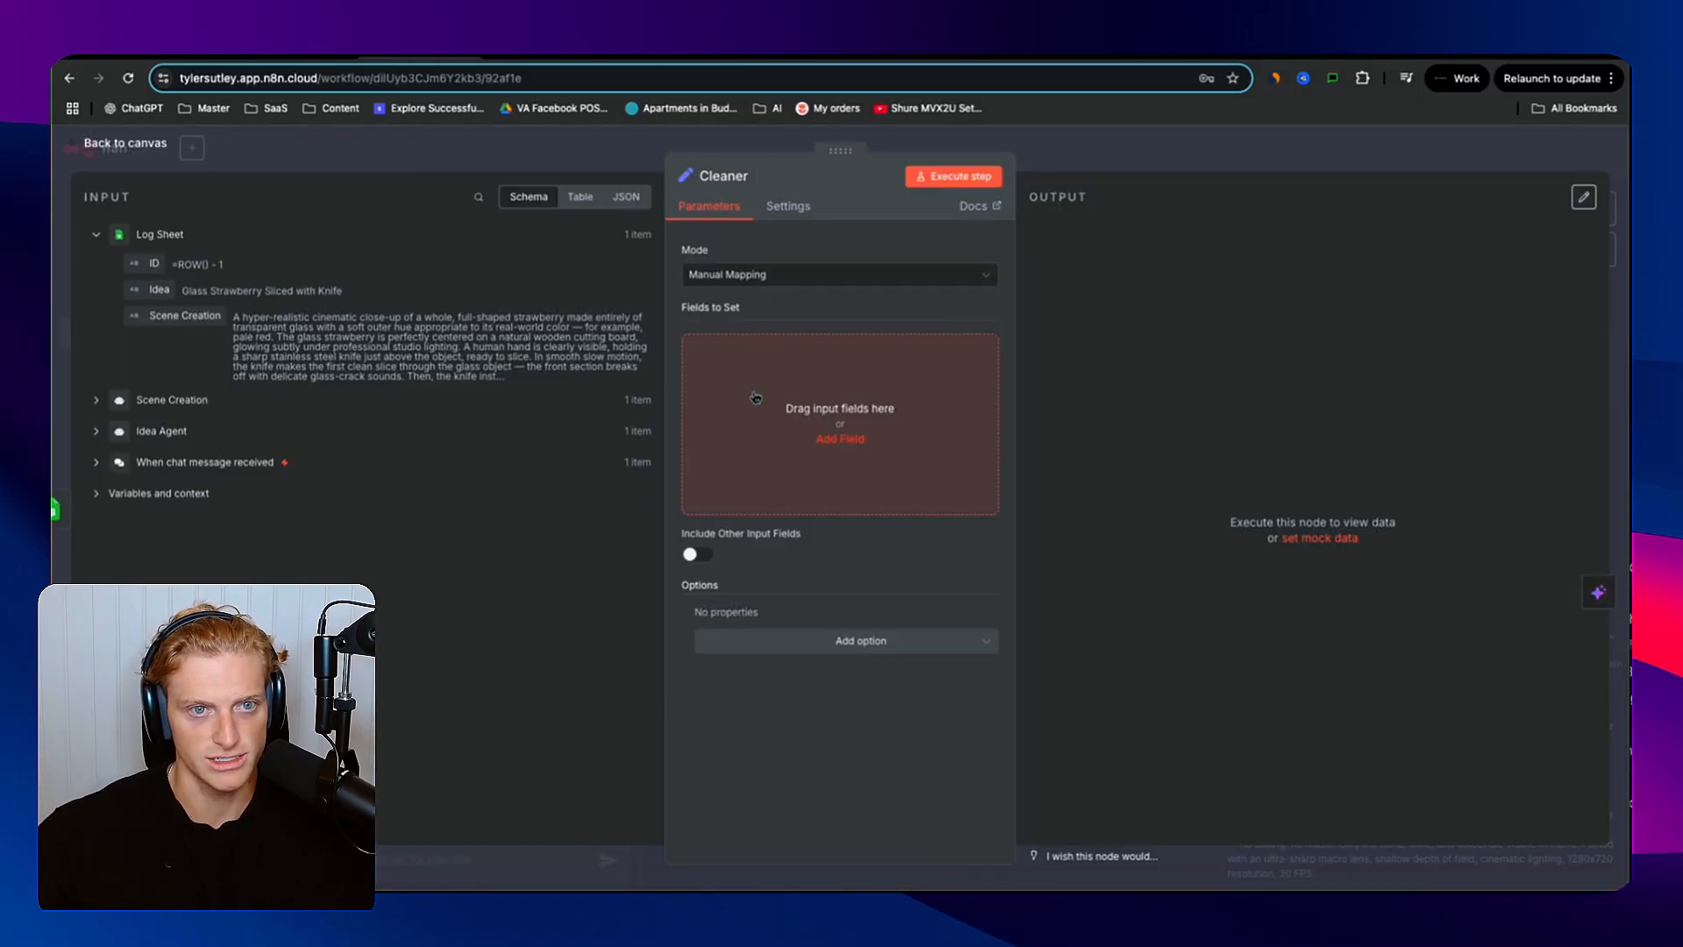
{"action": "left_click", "coordinate": [756, 396]}
{"action": "left_click", "coordinate": [741, 351]}
{"action": "key", "text": "super+v"}
{"action": "left_click_drag", "start_coordinate": [789, 367], "coordinate": [830, 344]}
{"action": "key", "text": "BackSpace"}
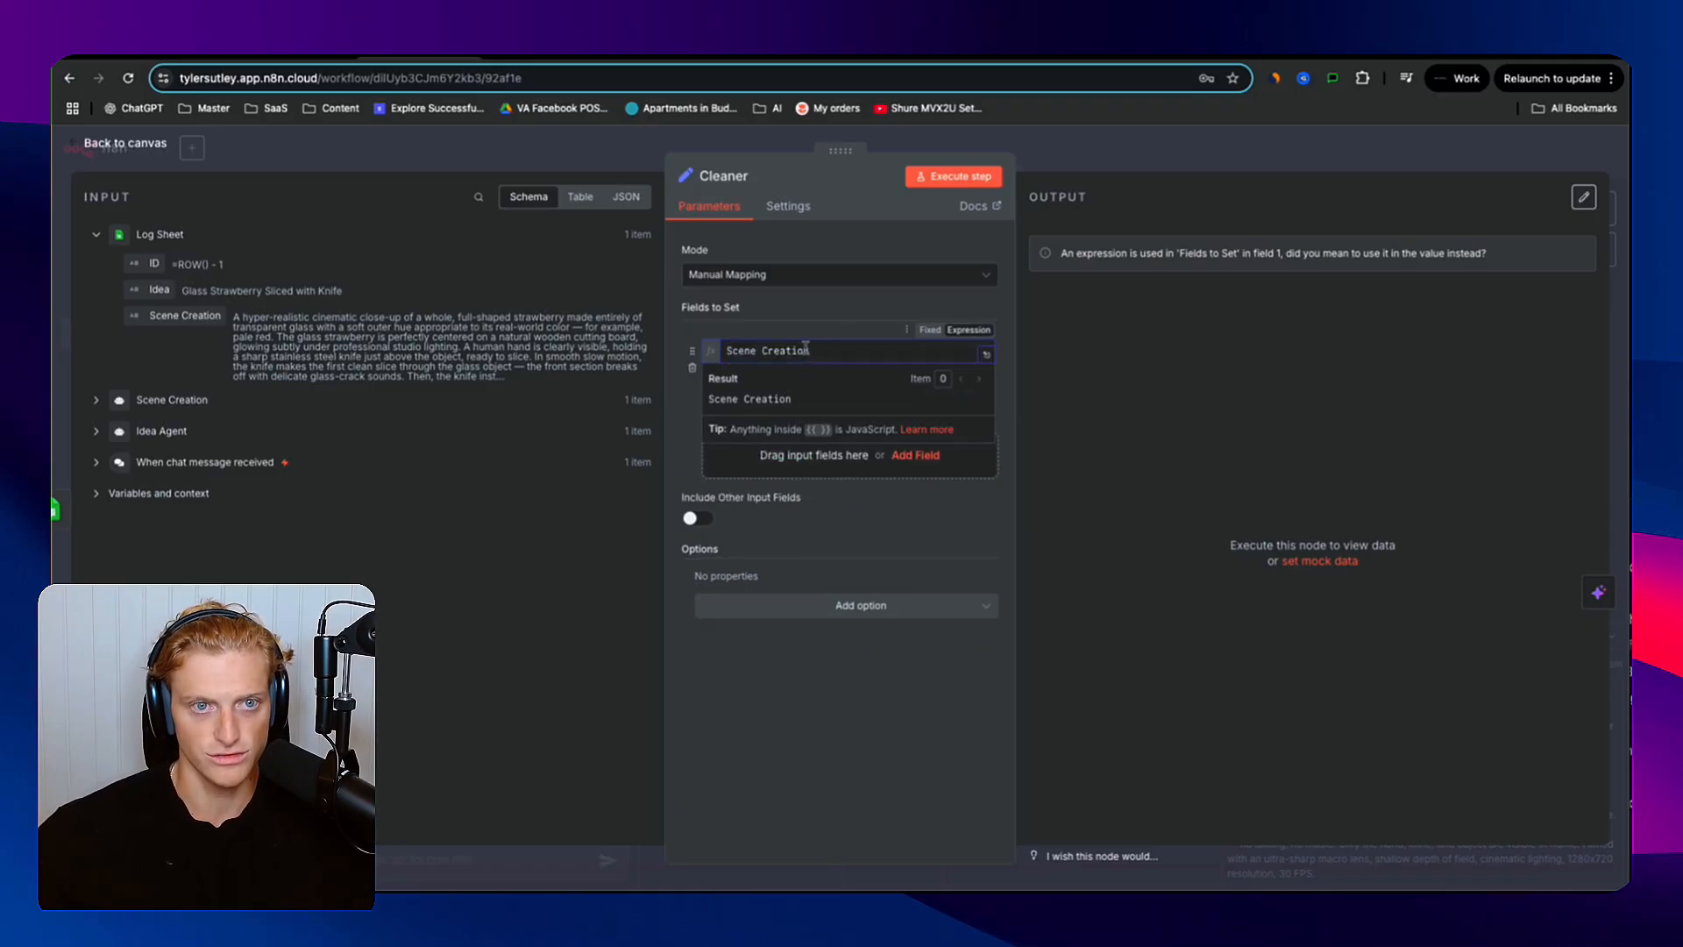
- Set the Scene Creation field's string value to the expression {{ $json['Scene Creation '] }}
{"action": "left_click_drag", "start_coordinate": [806, 348], "coordinate": [657, 370]}
{"action": "left_click", "coordinate": [565, 429]}
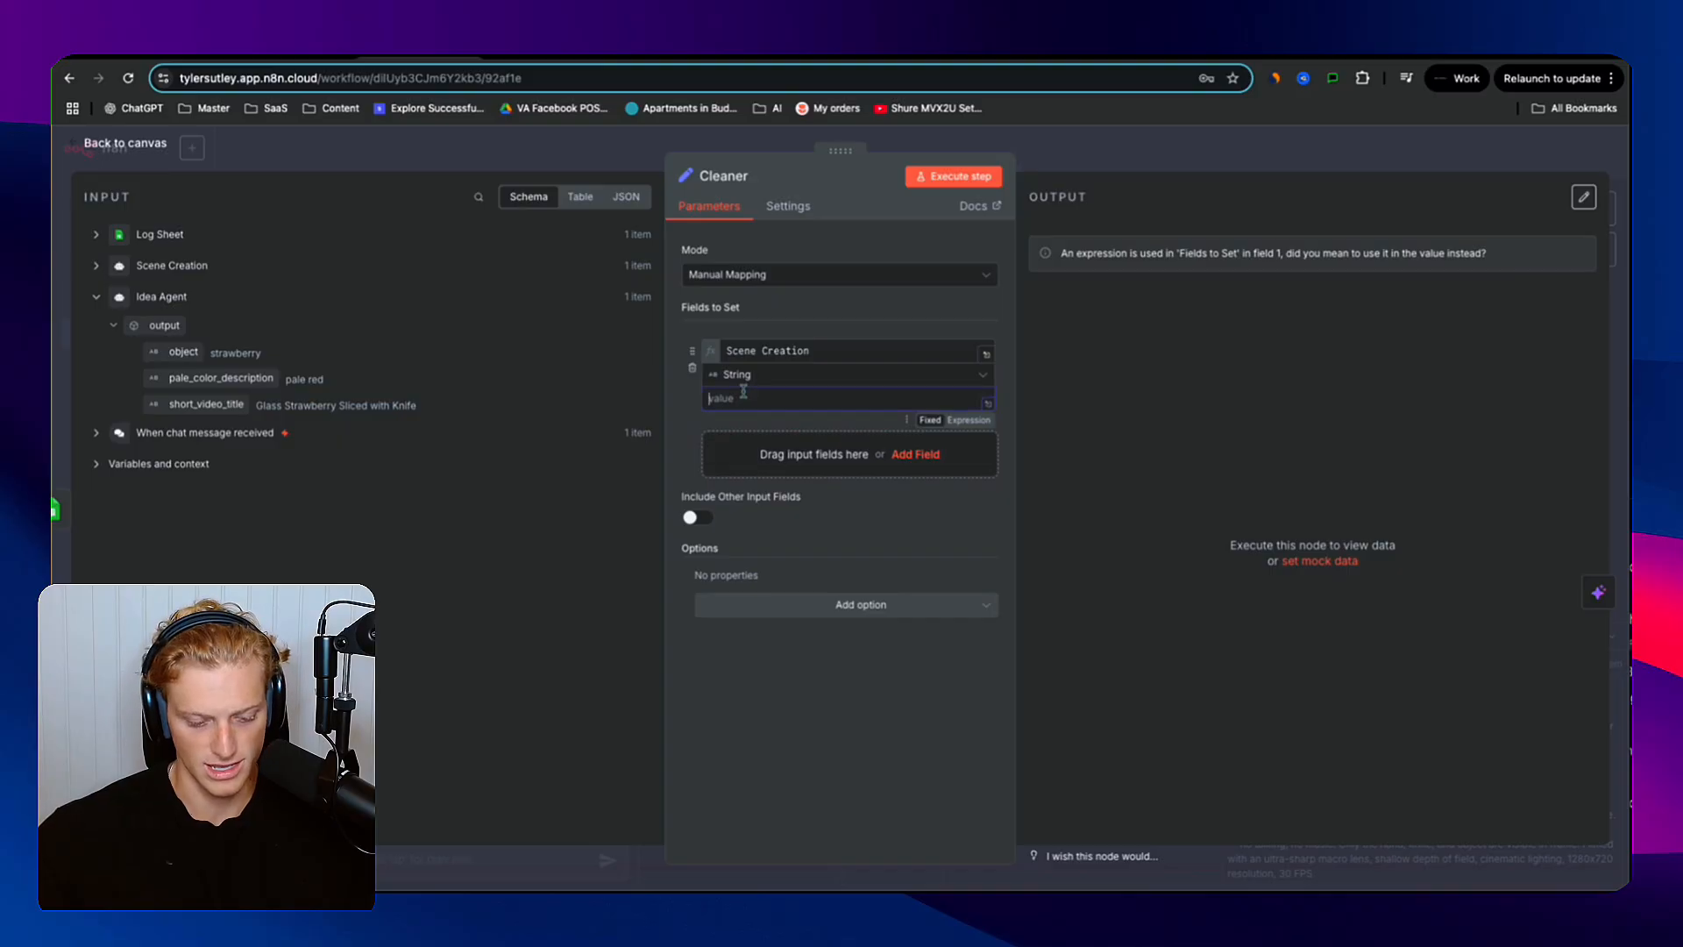
{"action": "type", "text": "{{ $json['Scene Creation '] }}"}
- Expand the Scene Creation output in the Cleaner node's input data and examine its video_script_prompt field
{"action": "left_click", "coordinate": [652, 435]}
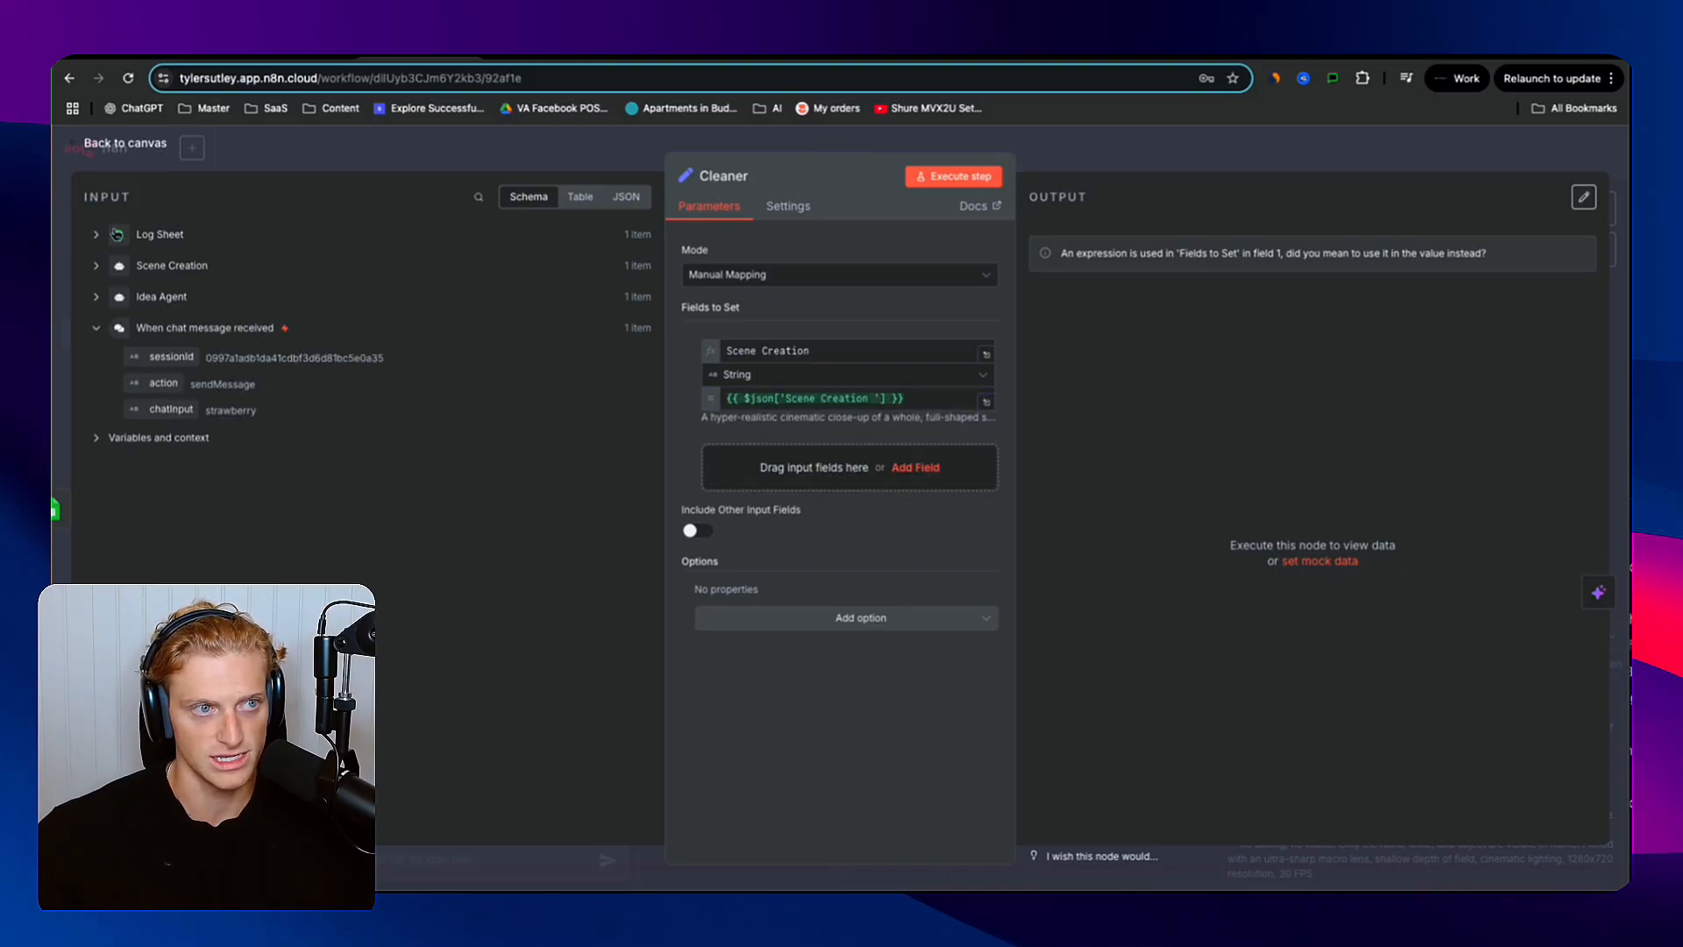
{"action": "left_click", "coordinate": [97, 266]}
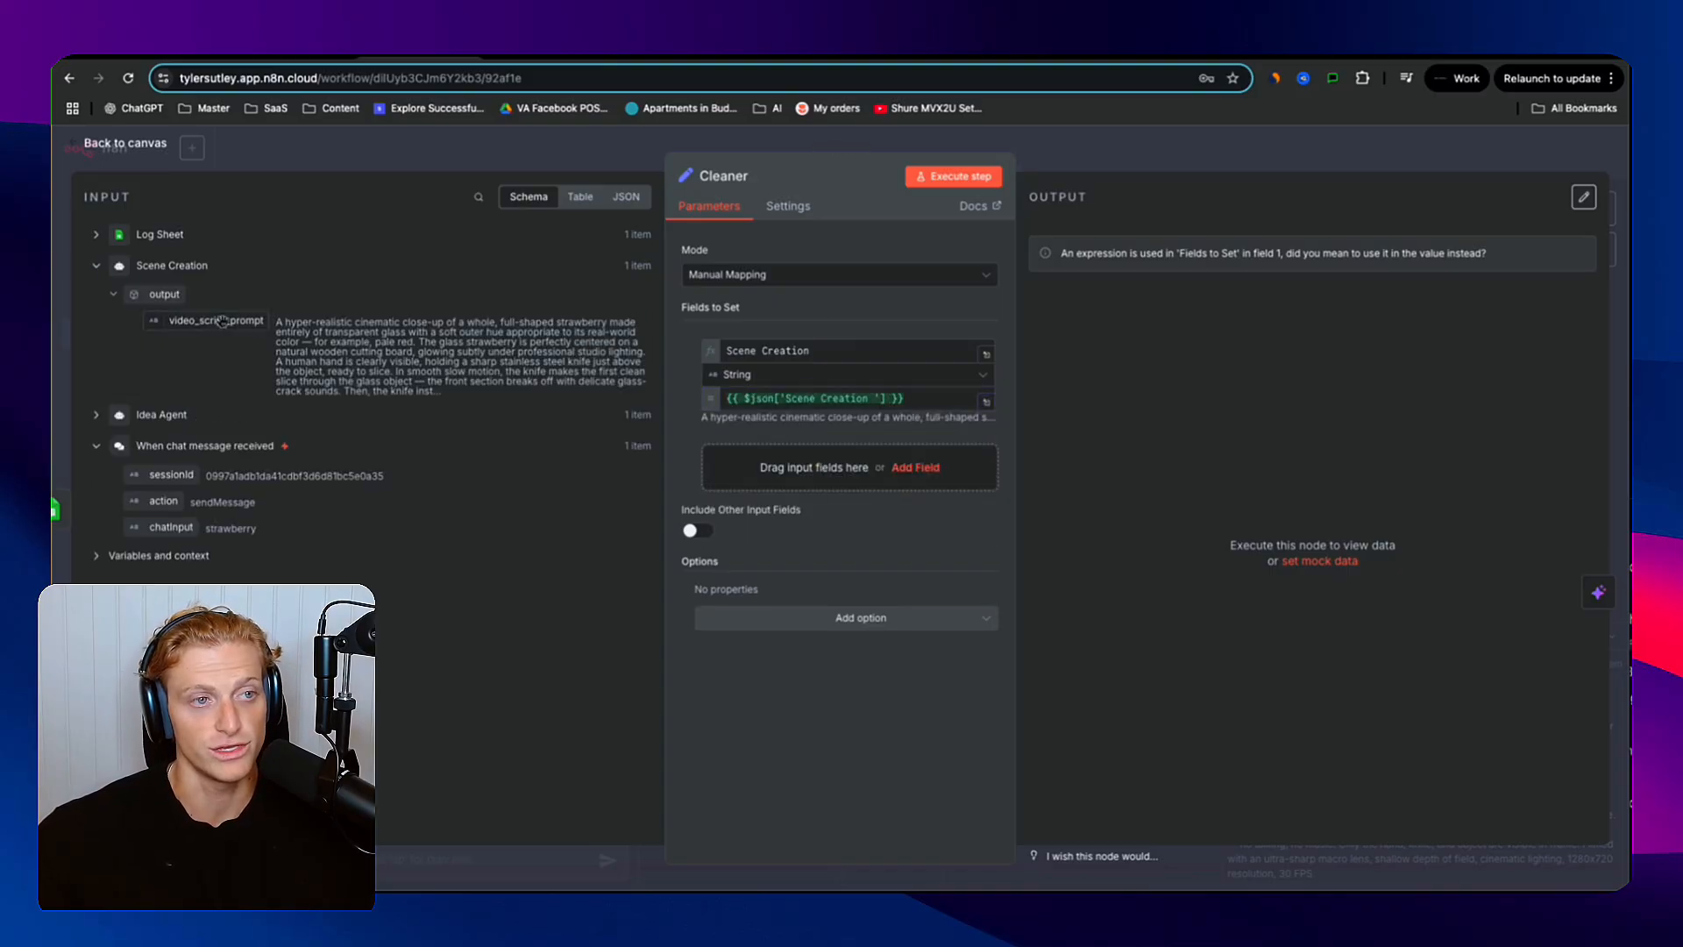
{"action": "left_click_drag", "start_coordinate": [219, 327], "coordinate": [371, 338]}
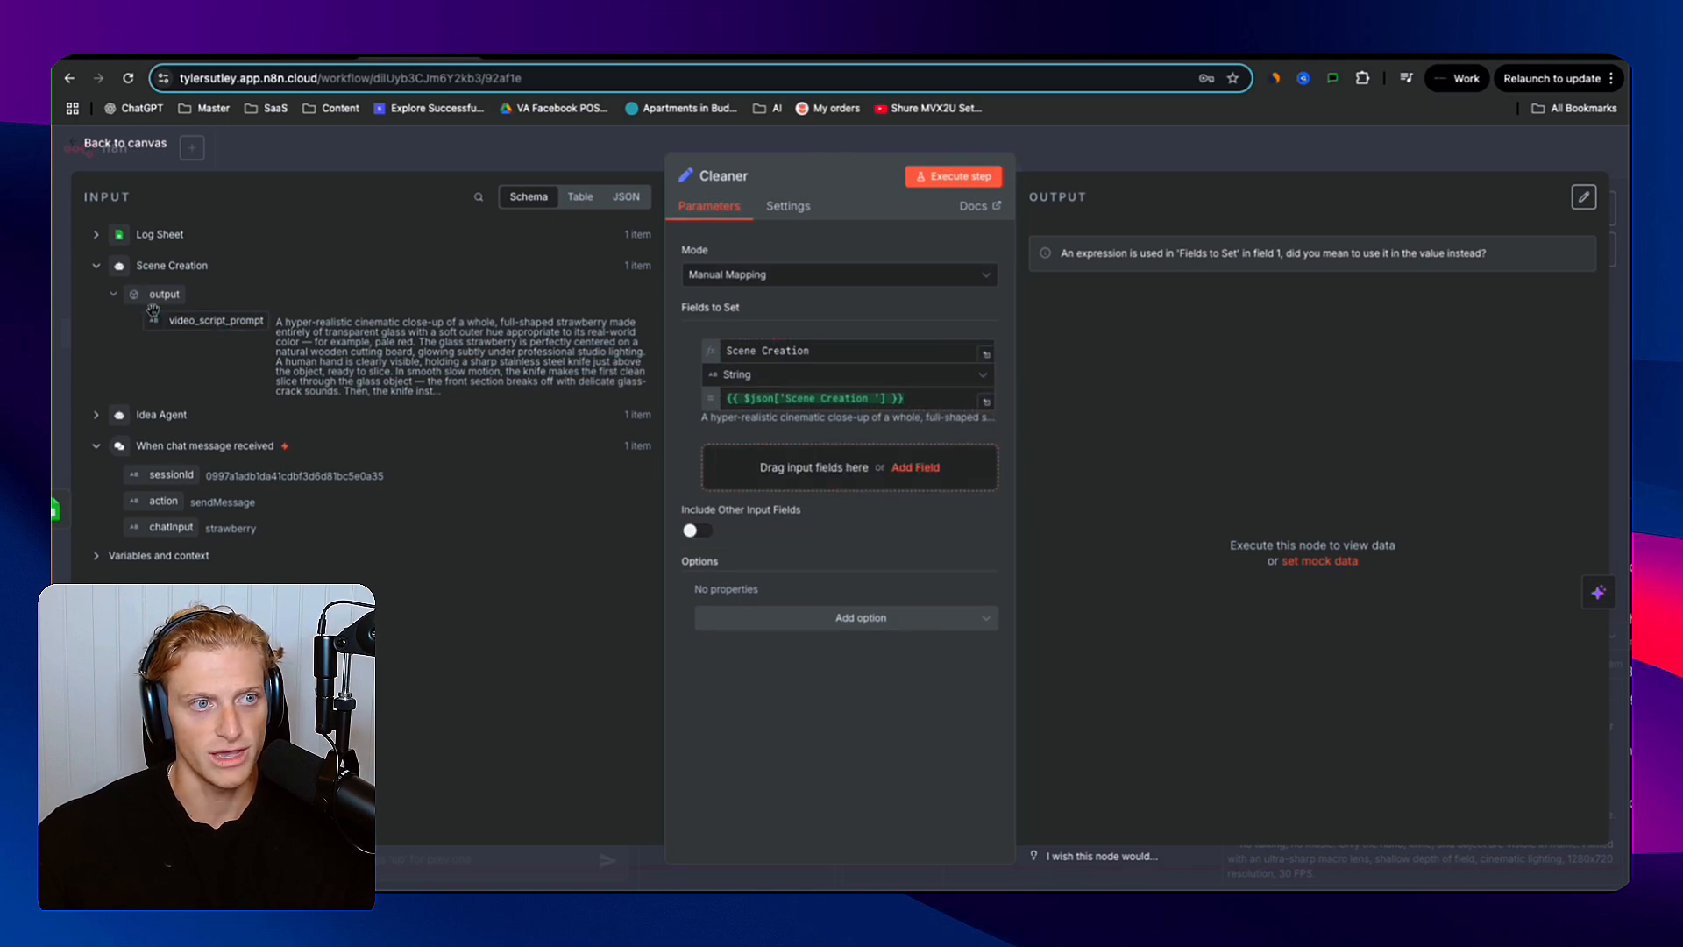
- Execute the Cleaner step and review the Scene Creation text in its output
{"action": "left_click", "coordinate": [954, 176]}
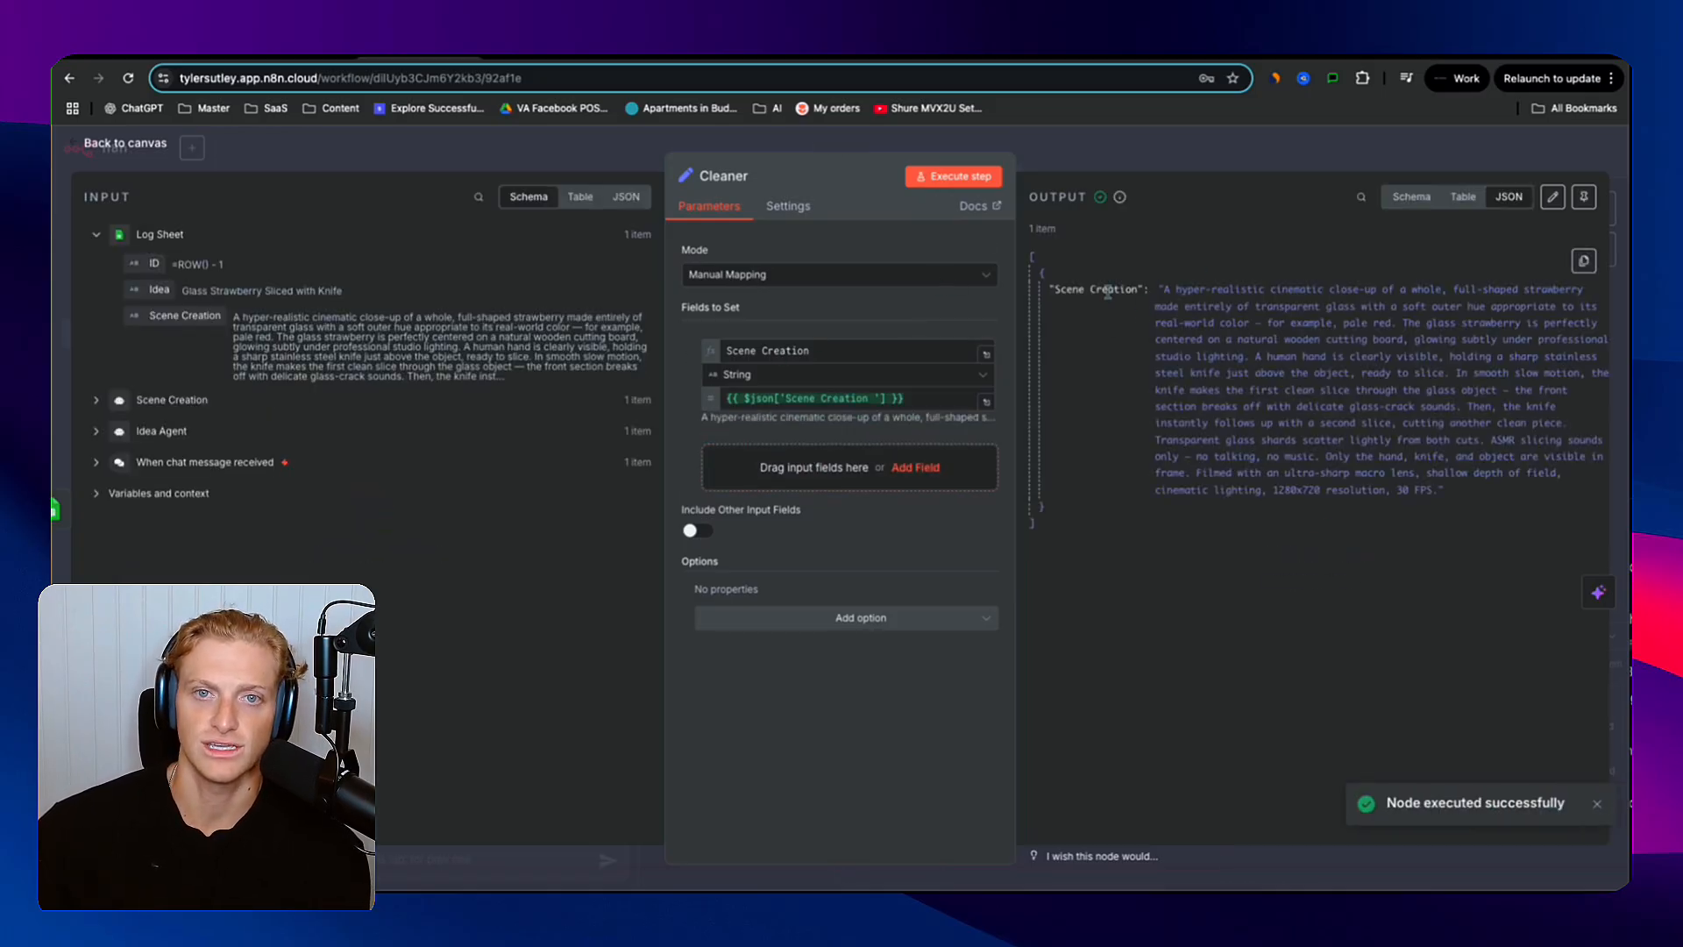
{"action": "left_click_drag", "start_coordinate": [1196, 293], "coordinate": [1398, 481]}
{"action": "left_click", "coordinate": [1361, 422]}
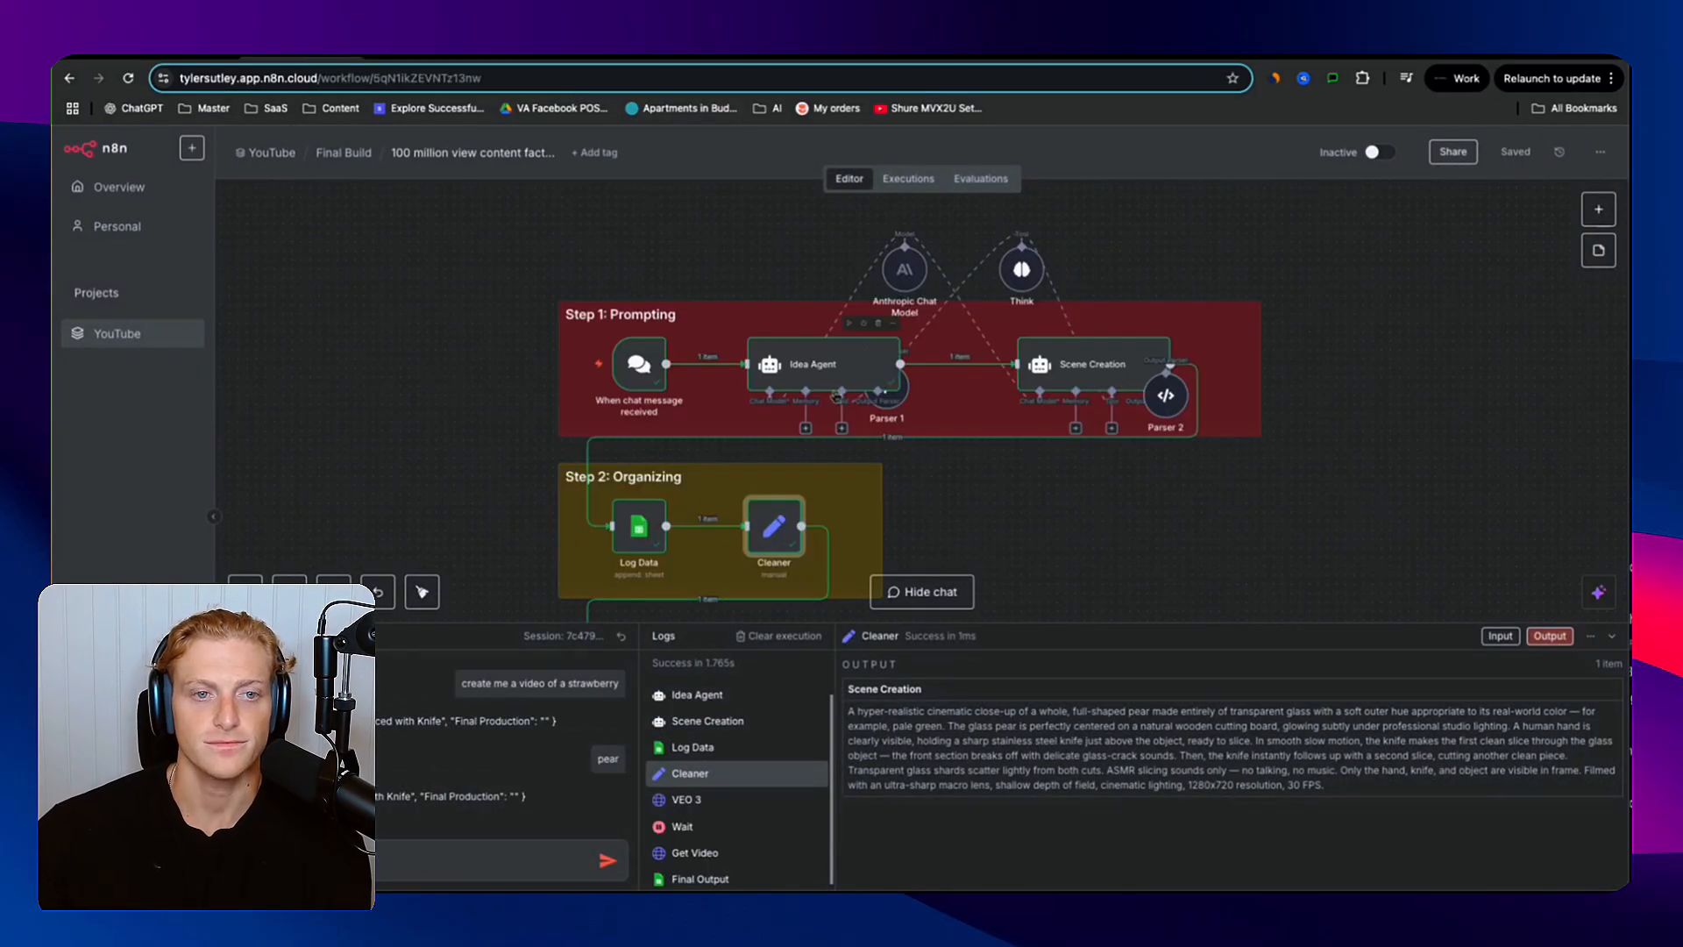
- Add an HTTP Request node after the Cleaner node
{"action": "scroll", "coordinate": [837, 397], "scroll_direction": "down", "scroll_amount": 5}
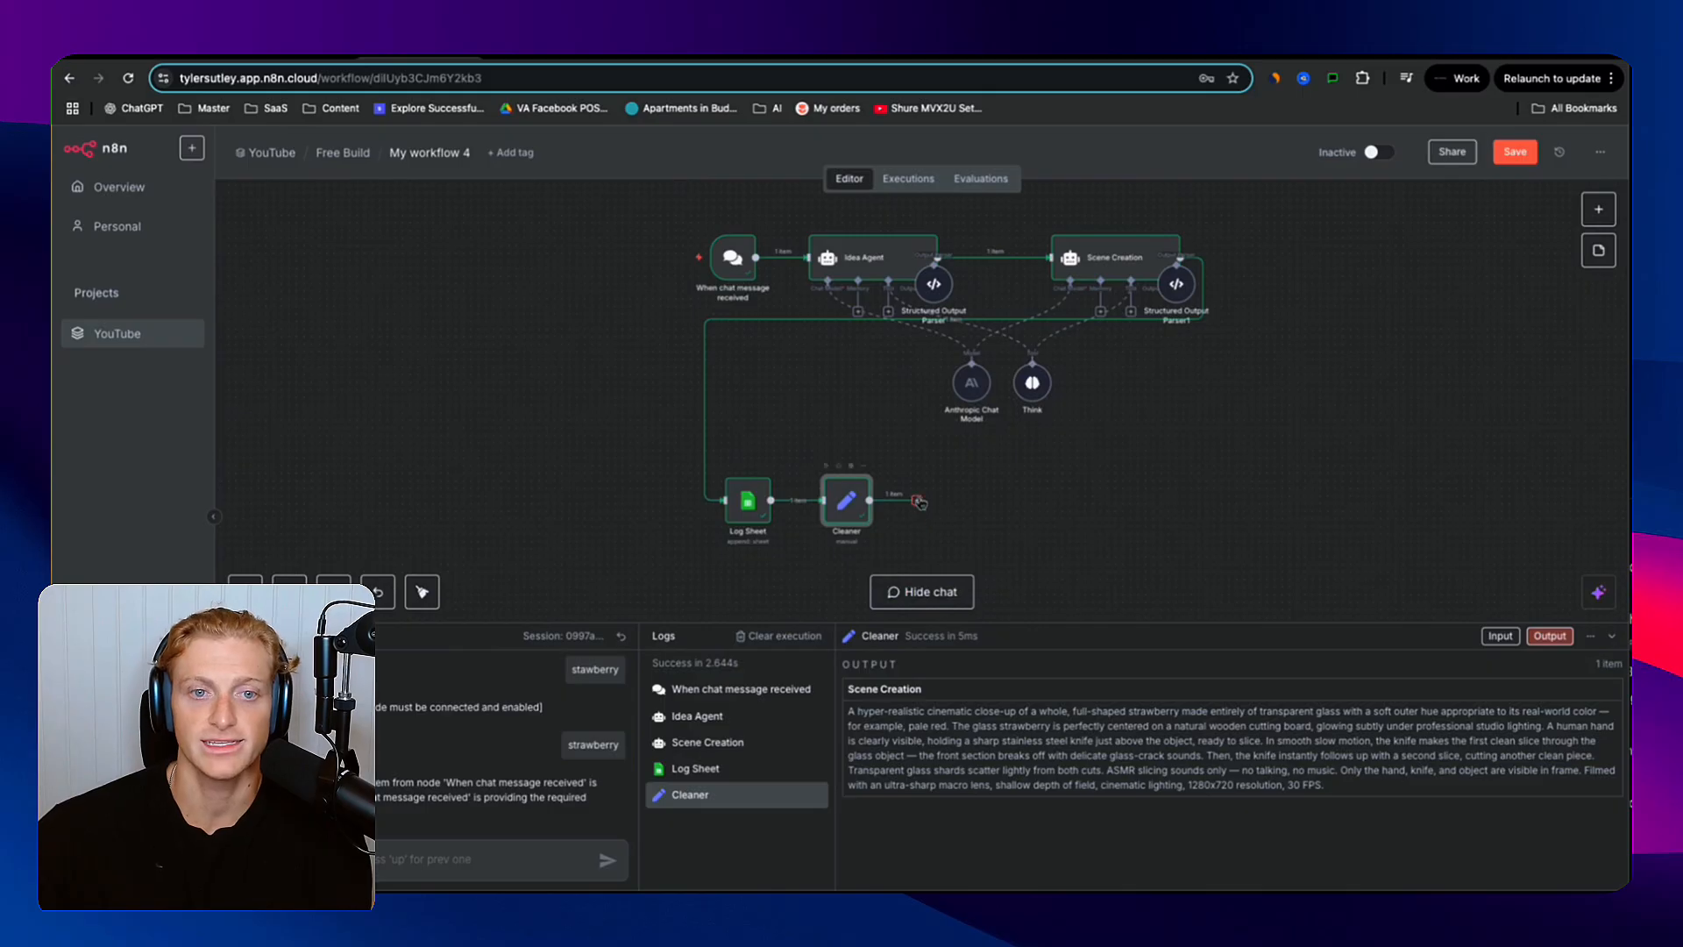
{"action": "left_click", "coordinate": [918, 501]}
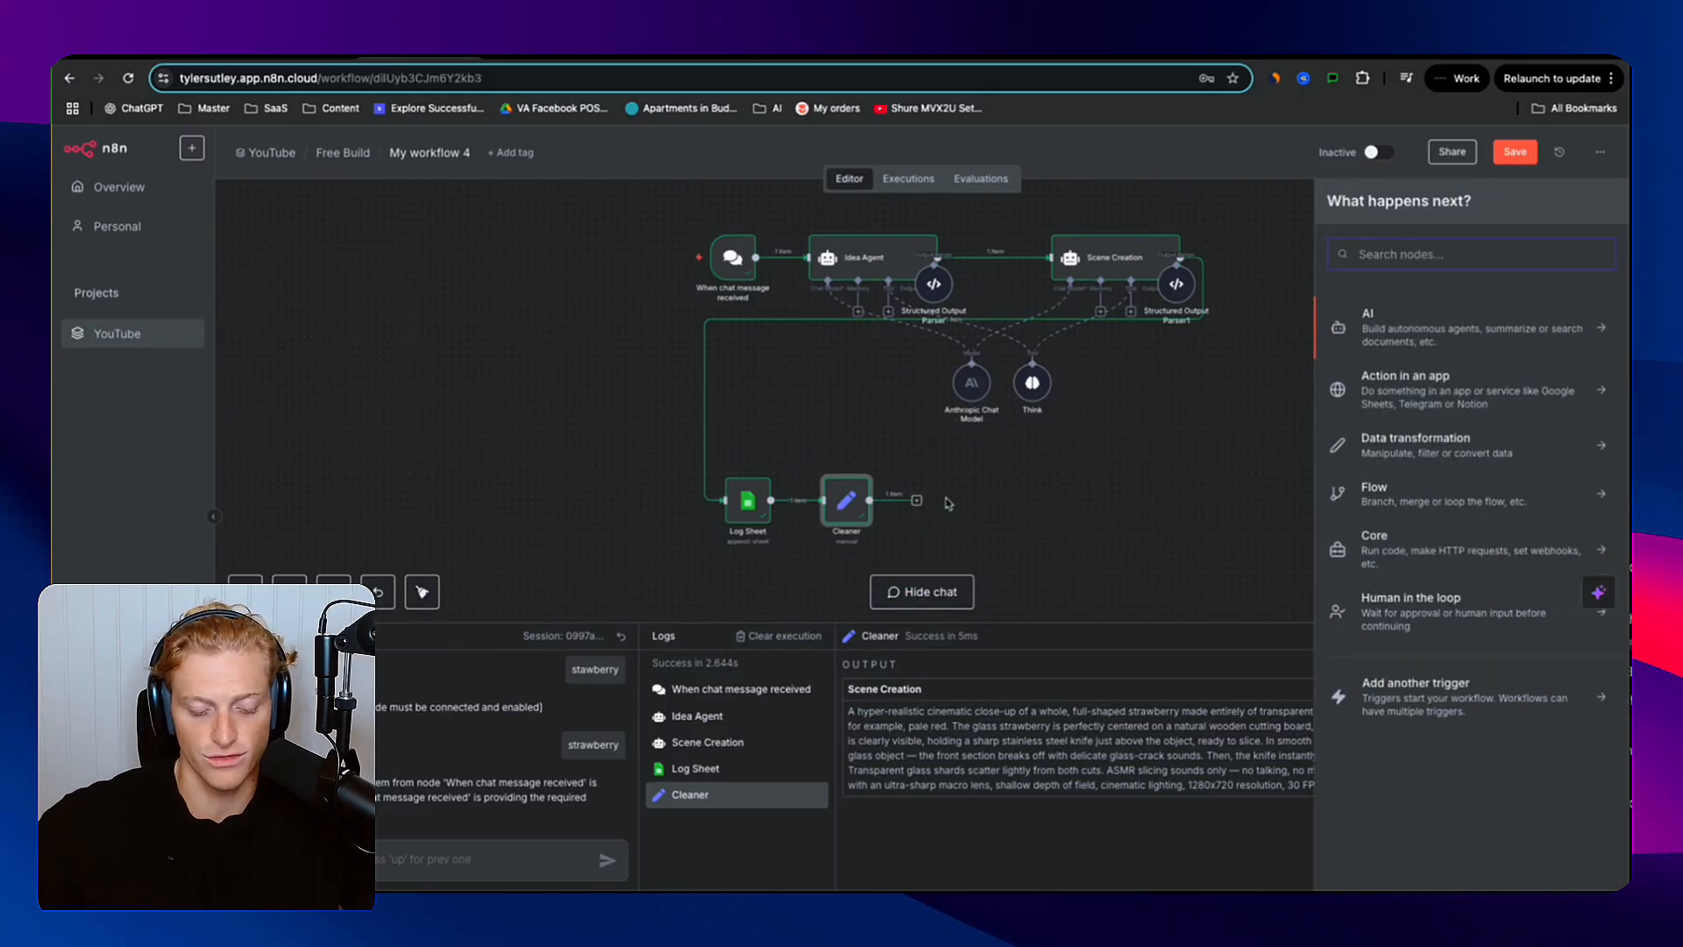
{"action": "type", "text": "htt"}
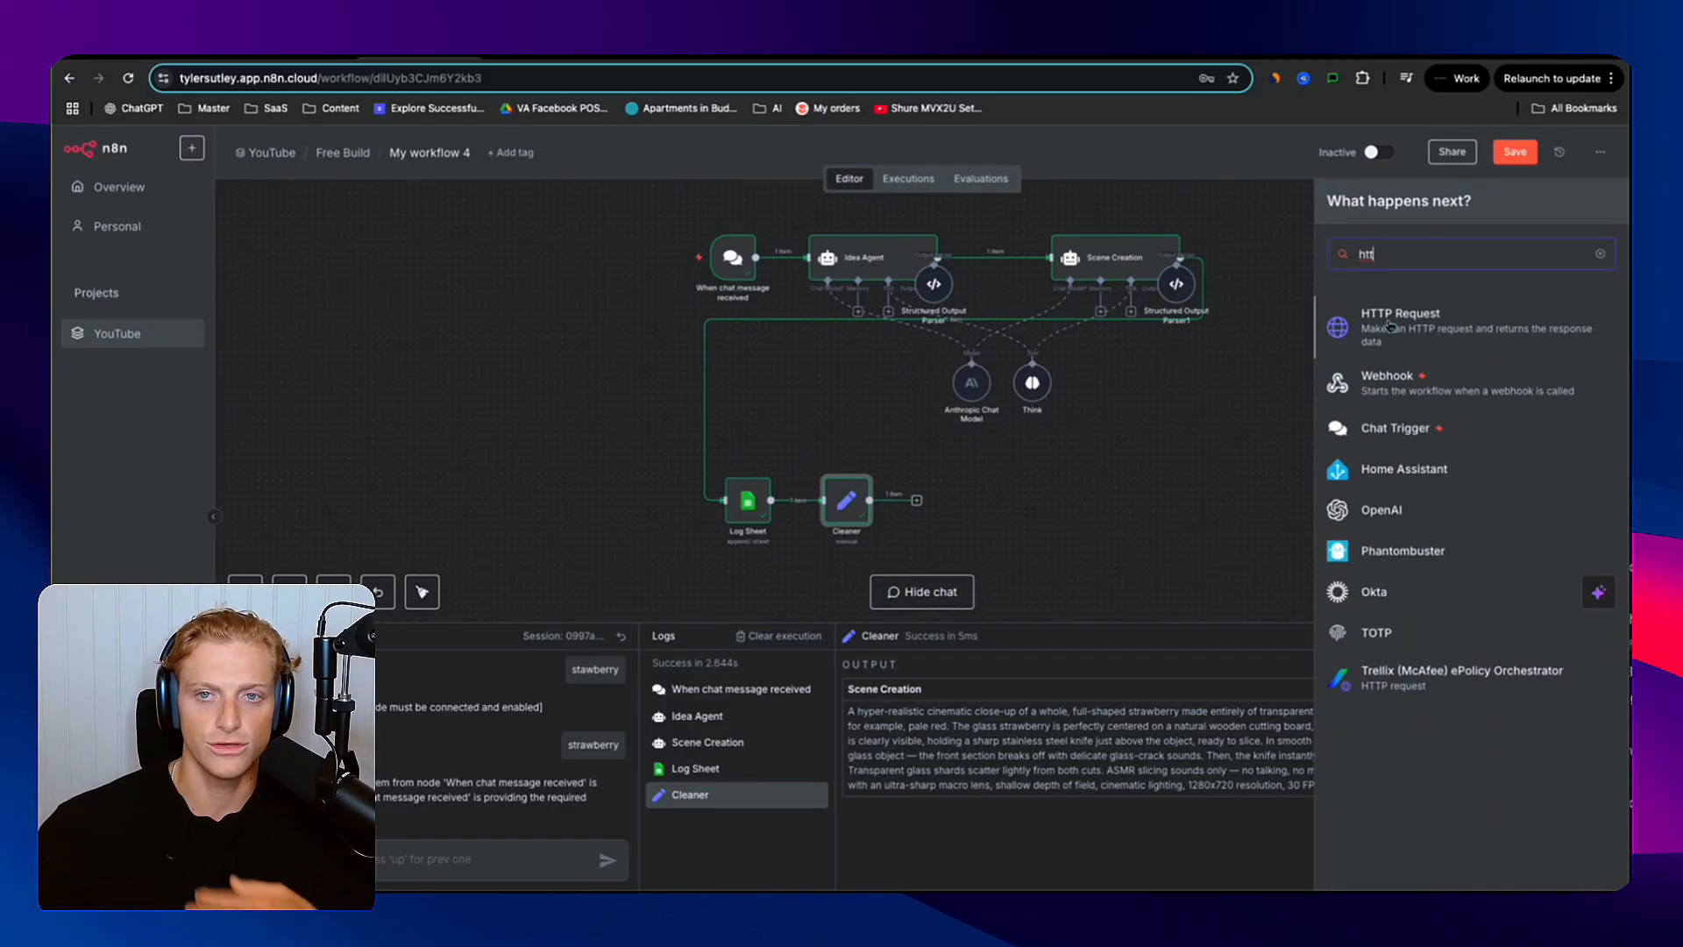
{"action": "key", "text": "Return"}
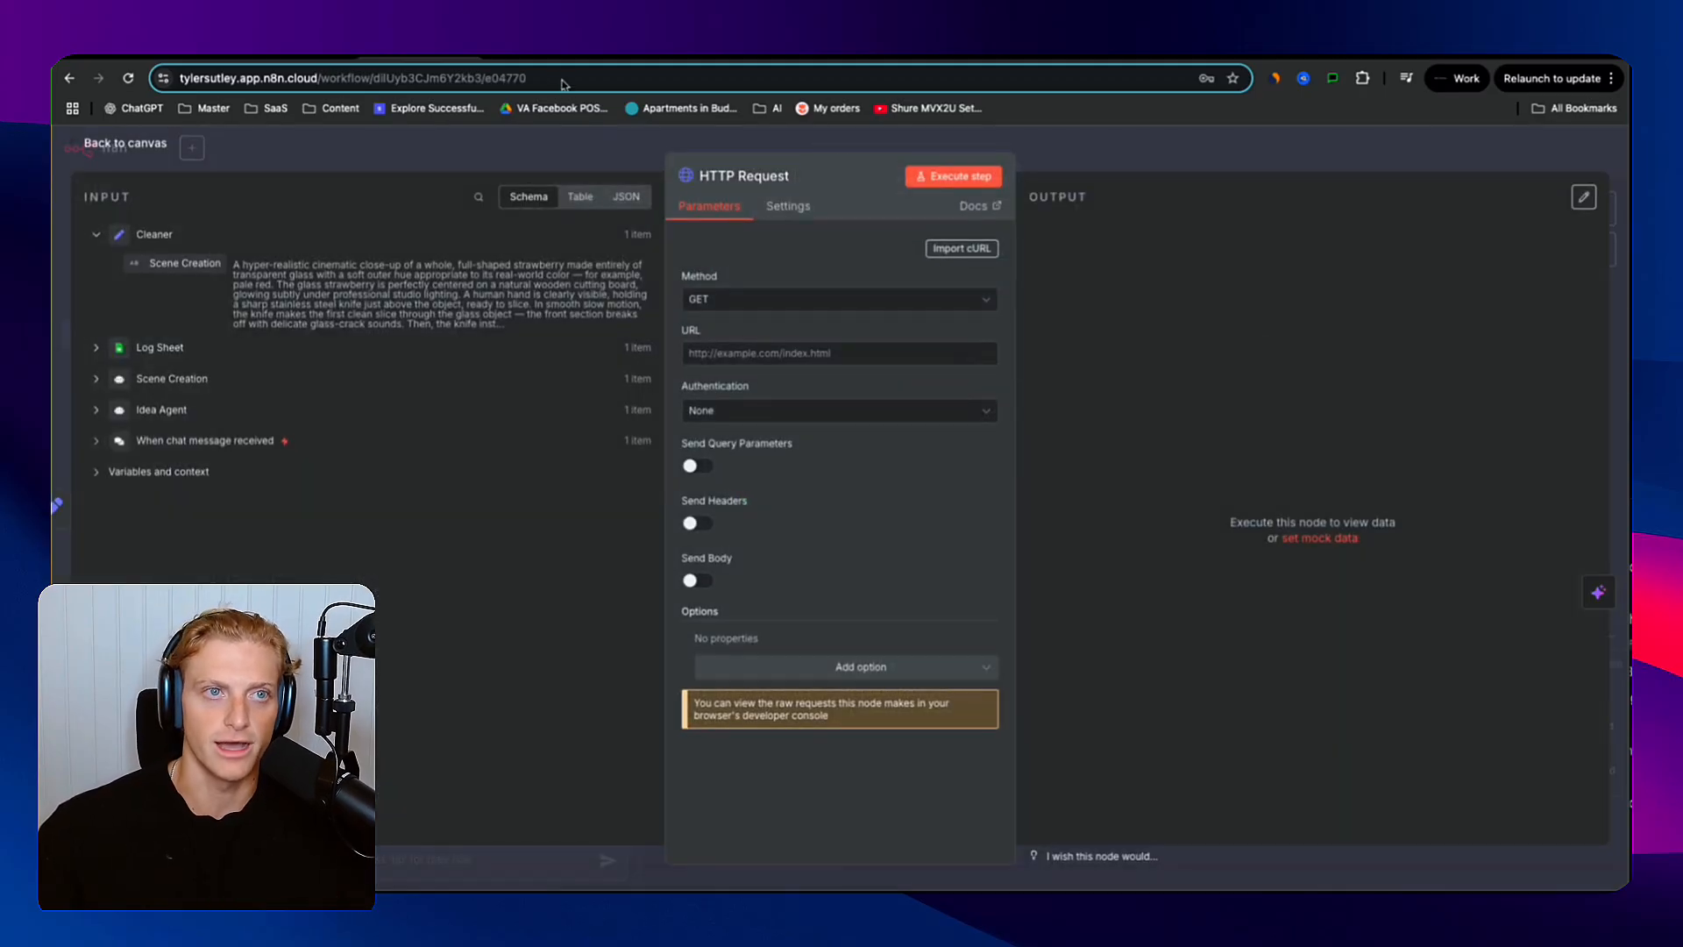
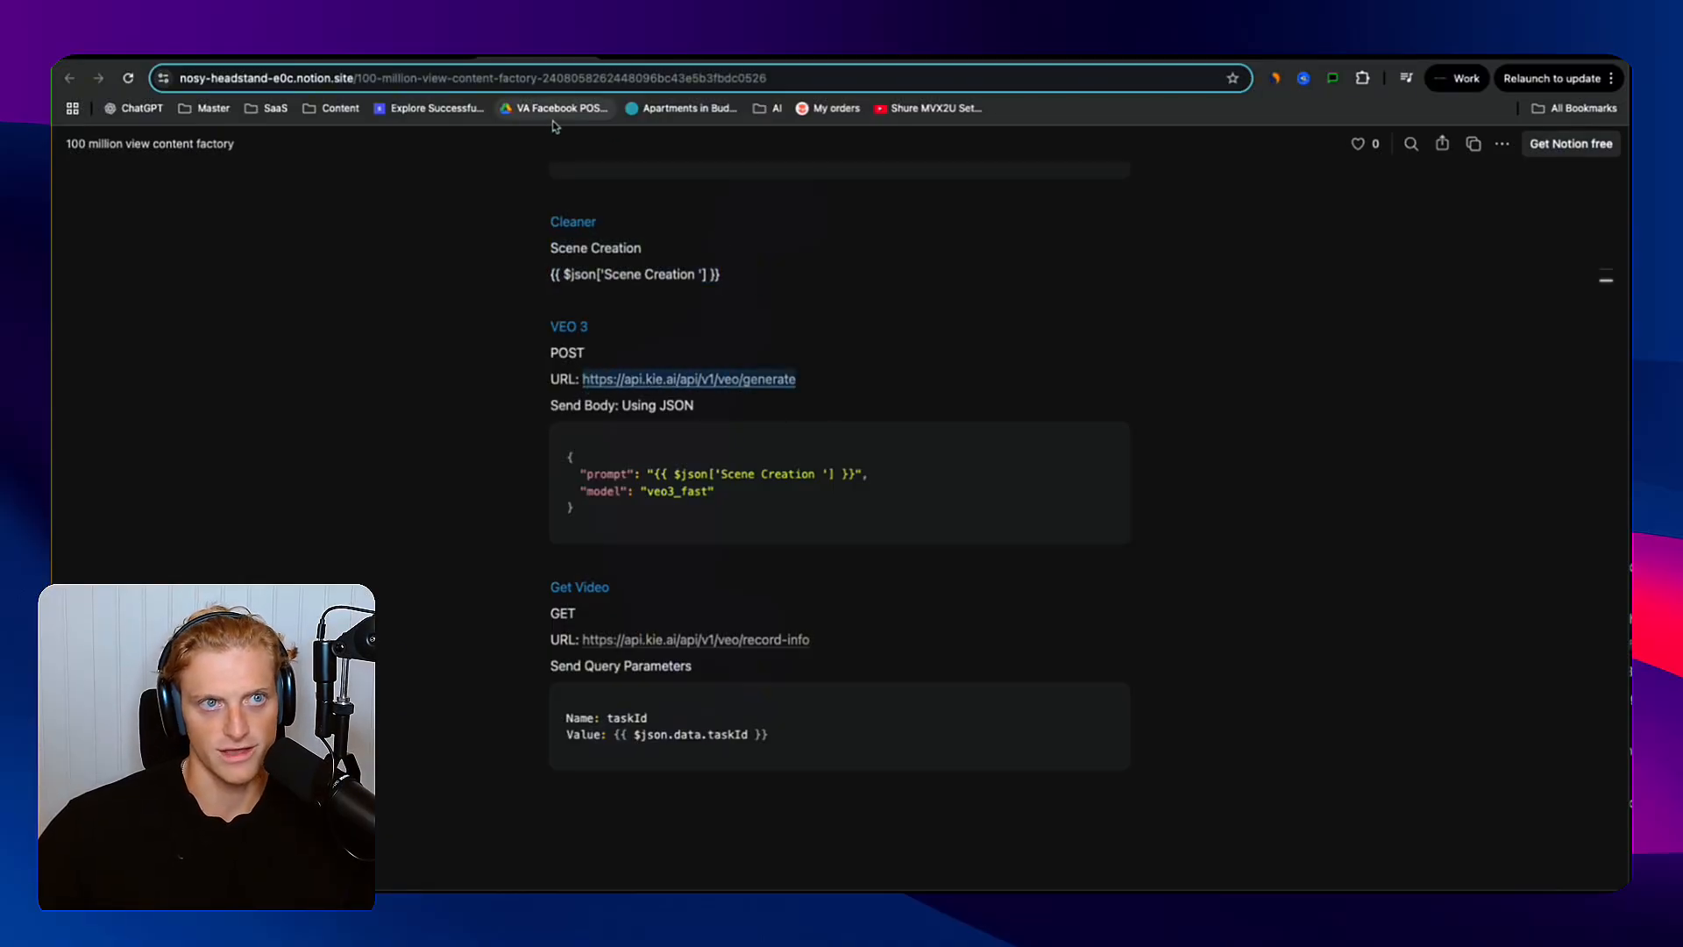
- Set the HTTP Request method to POST and rename the node VEO 3, using the node name from the Notion page
{"action": "left_click", "coordinate": [420, 59]}
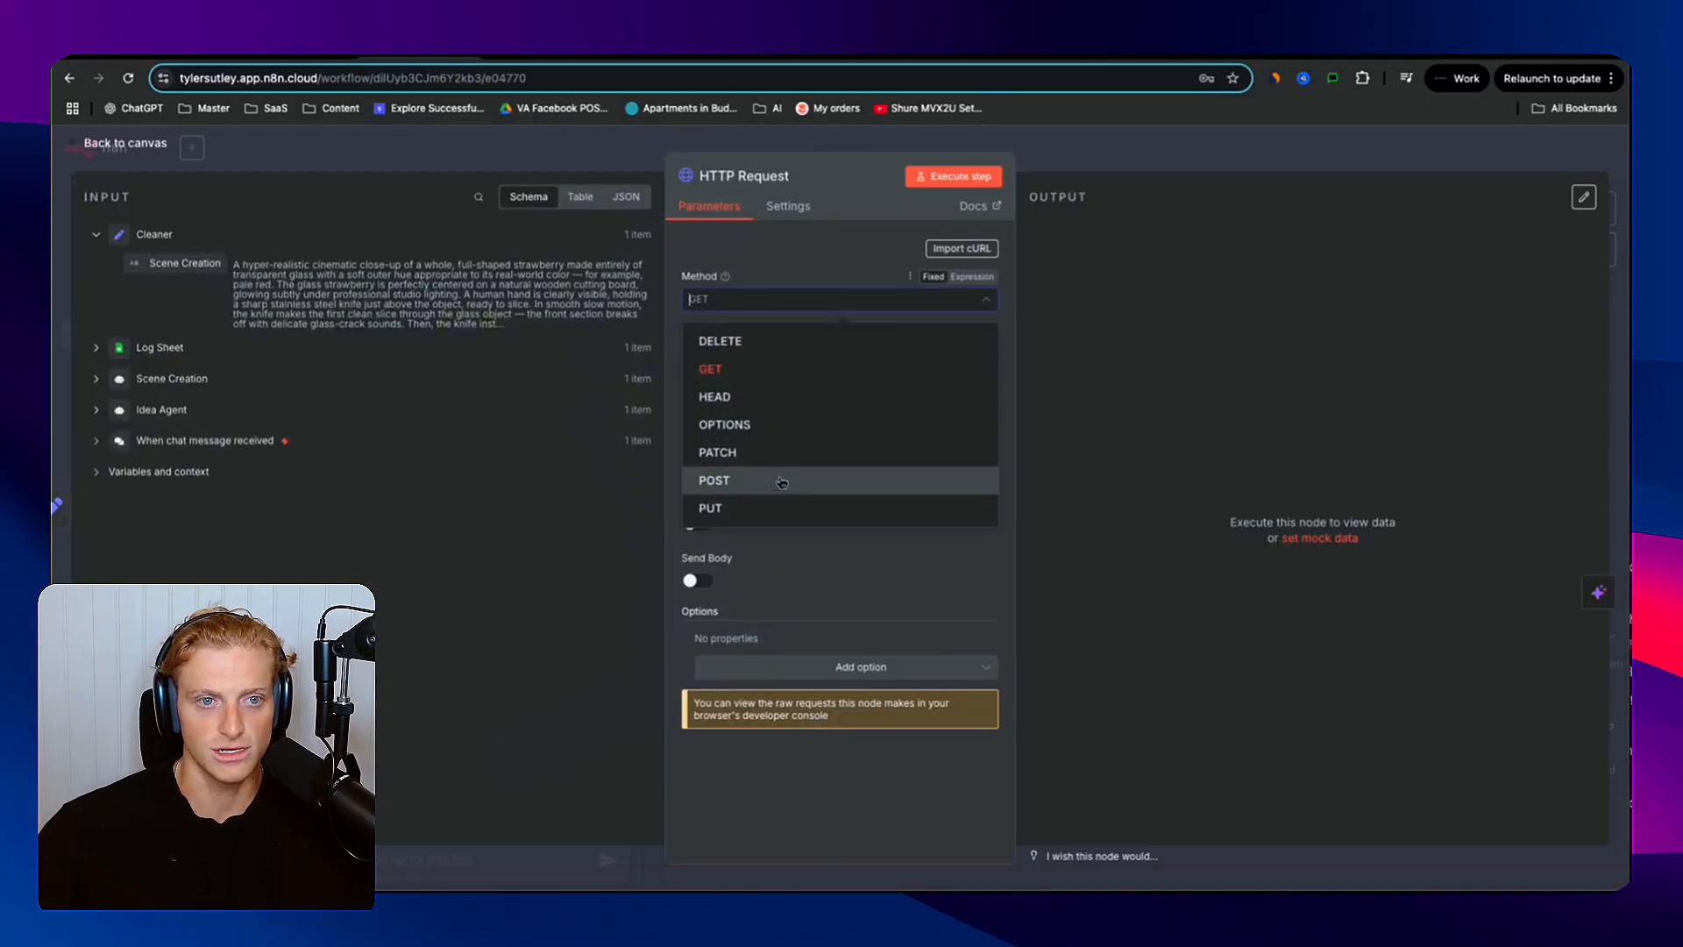
{"action": "left_click", "coordinate": [781, 482]}
{"action": "left_click", "coordinate": [542, 61]}
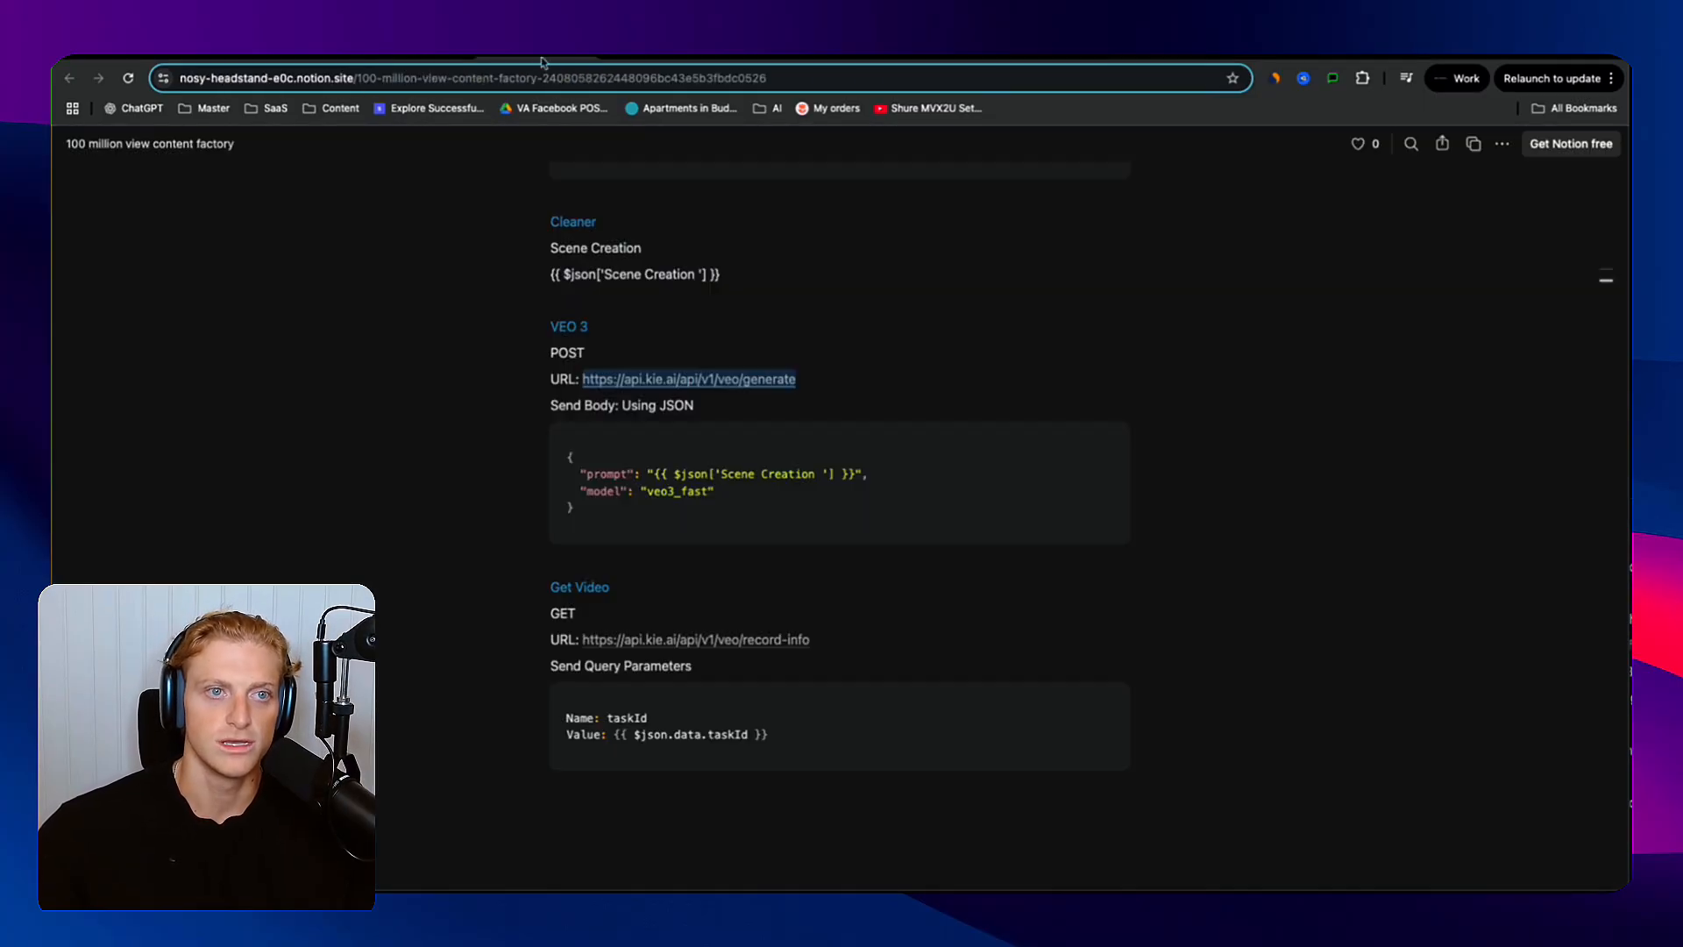
{"action": "left_click", "coordinate": [574, 329]}
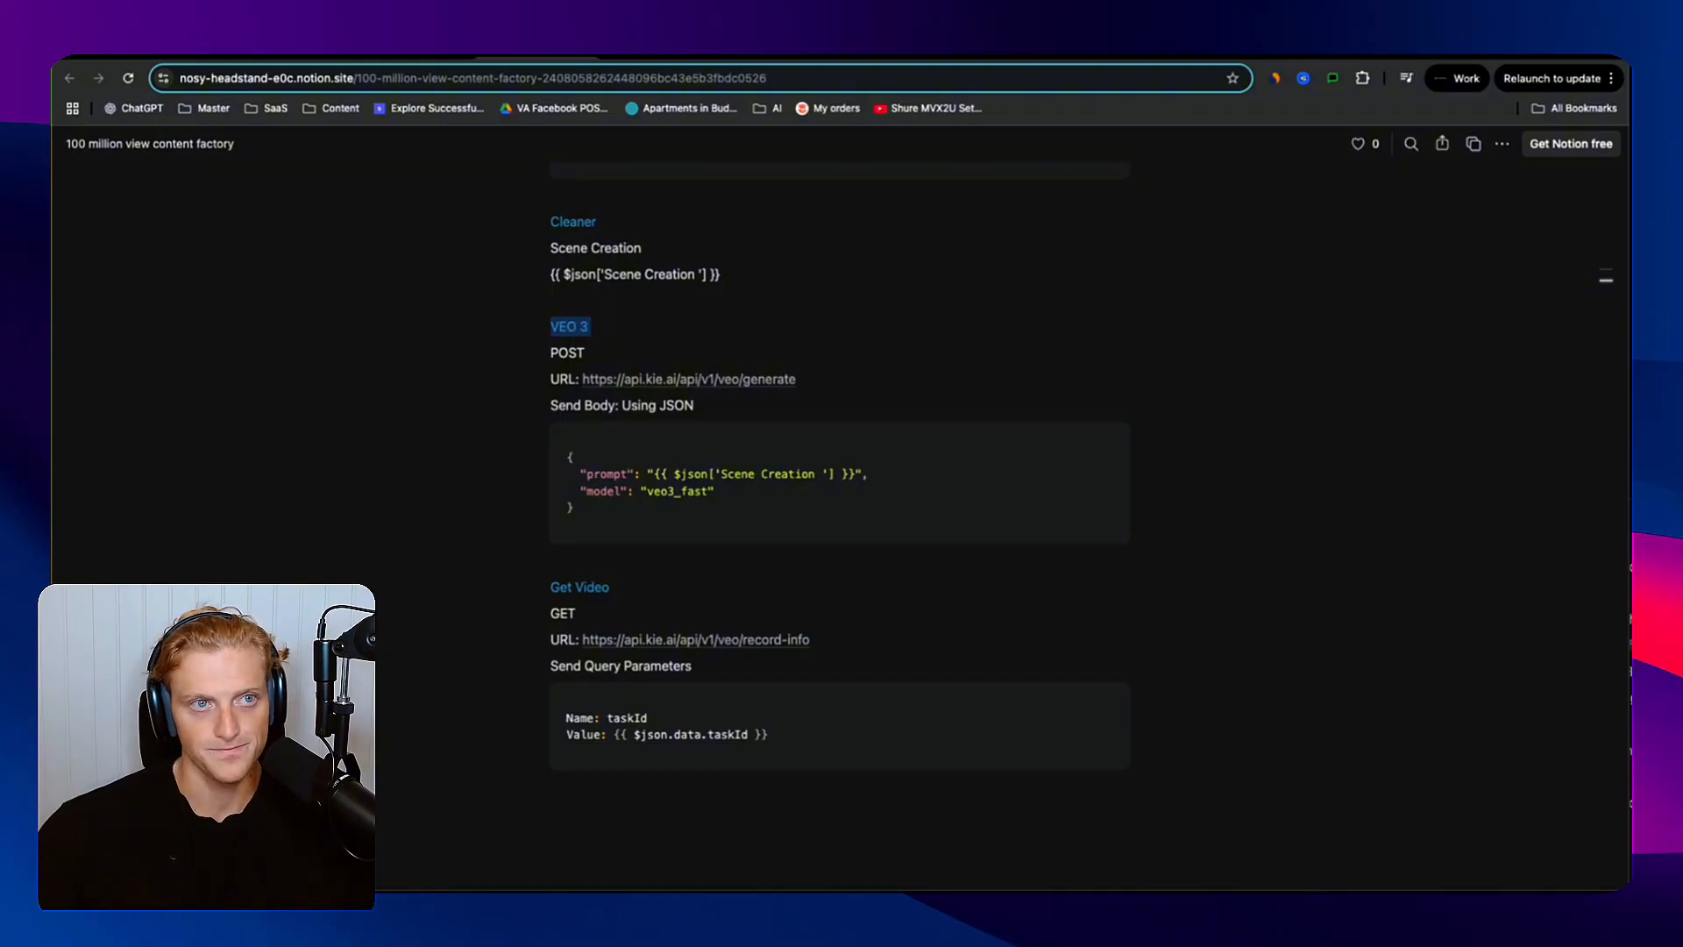
{"action": "left_click", "coordinate": [421, 59]}
{"action": "left_click", "coordinate": [743, 176]}
{"action": "type", "text": "VEO 3"}
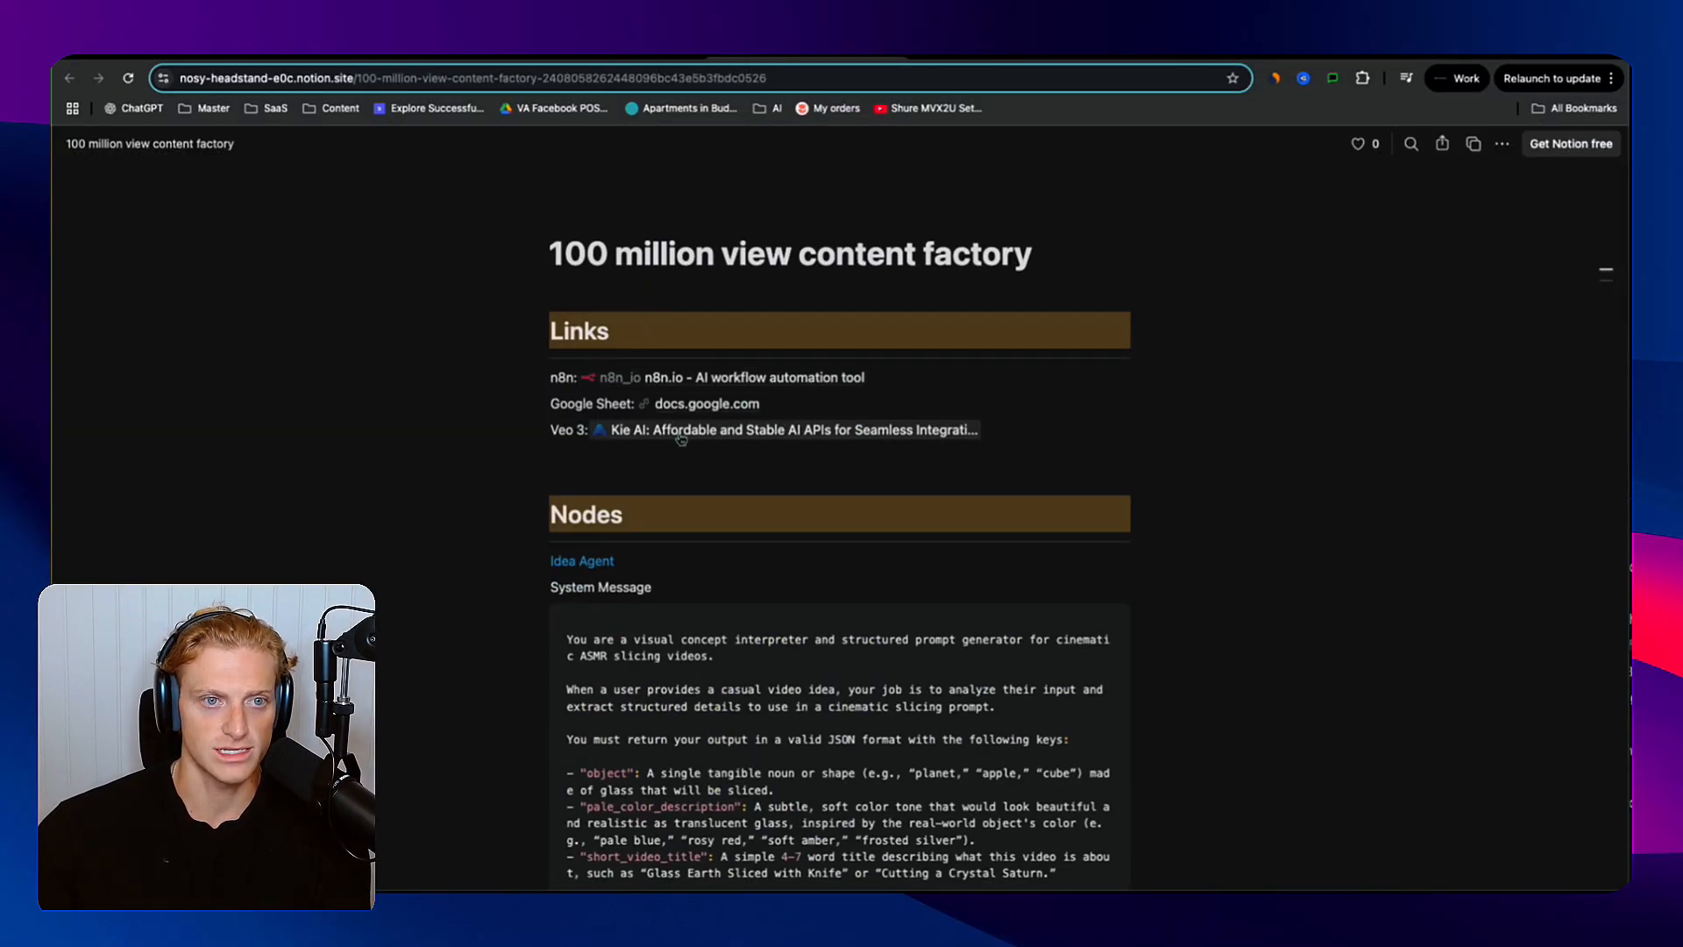
- Open the Kie AI site from the Notion page's Veo 3 link and go to the API Key section of its dashboard
{"action": "left_click", "coordinate": [701, 430]}
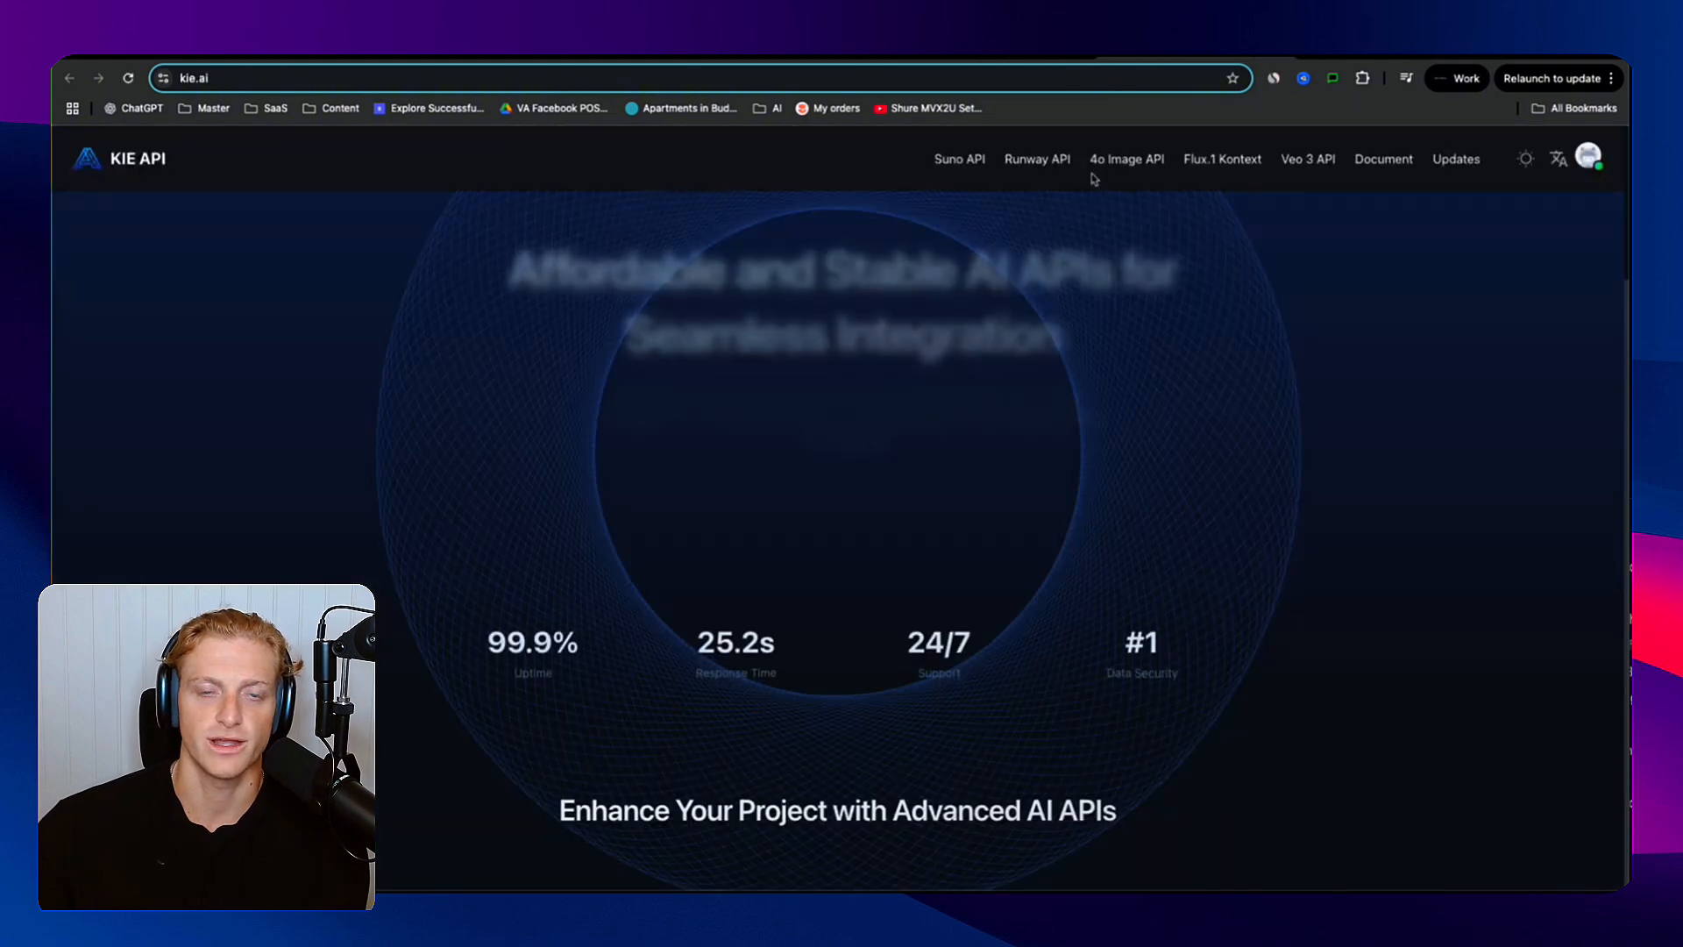
{"action": "left_click", "coordinate": [1589, 158]}
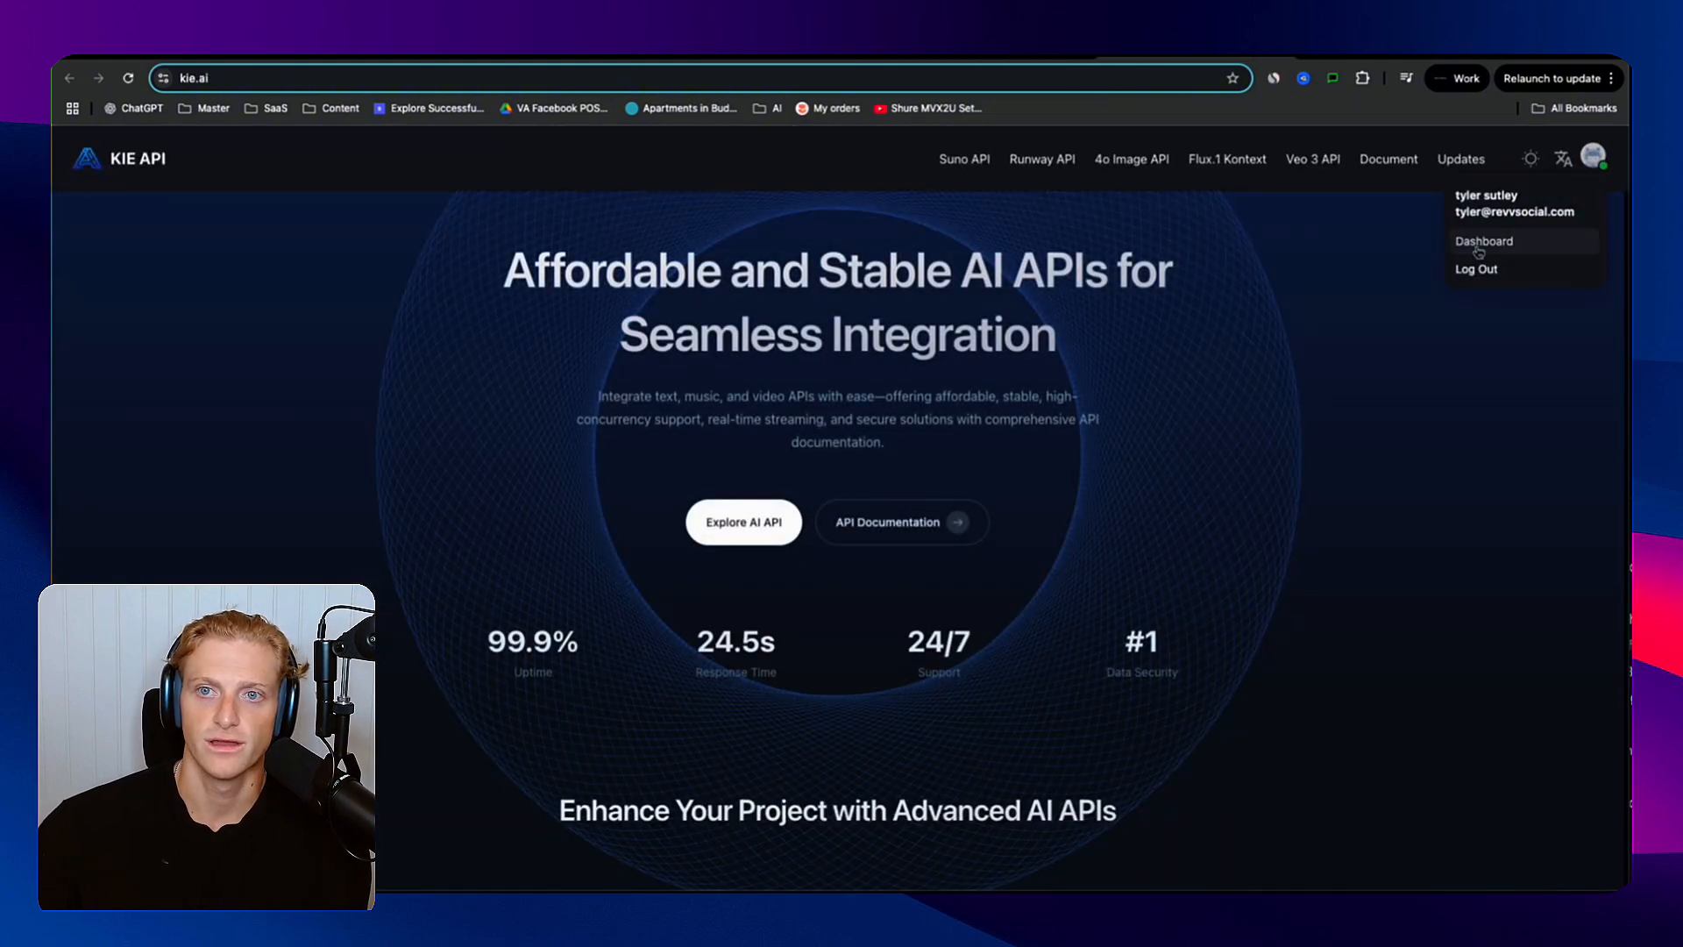
{"action": "left_click", "coordinate": [1491, 239]}
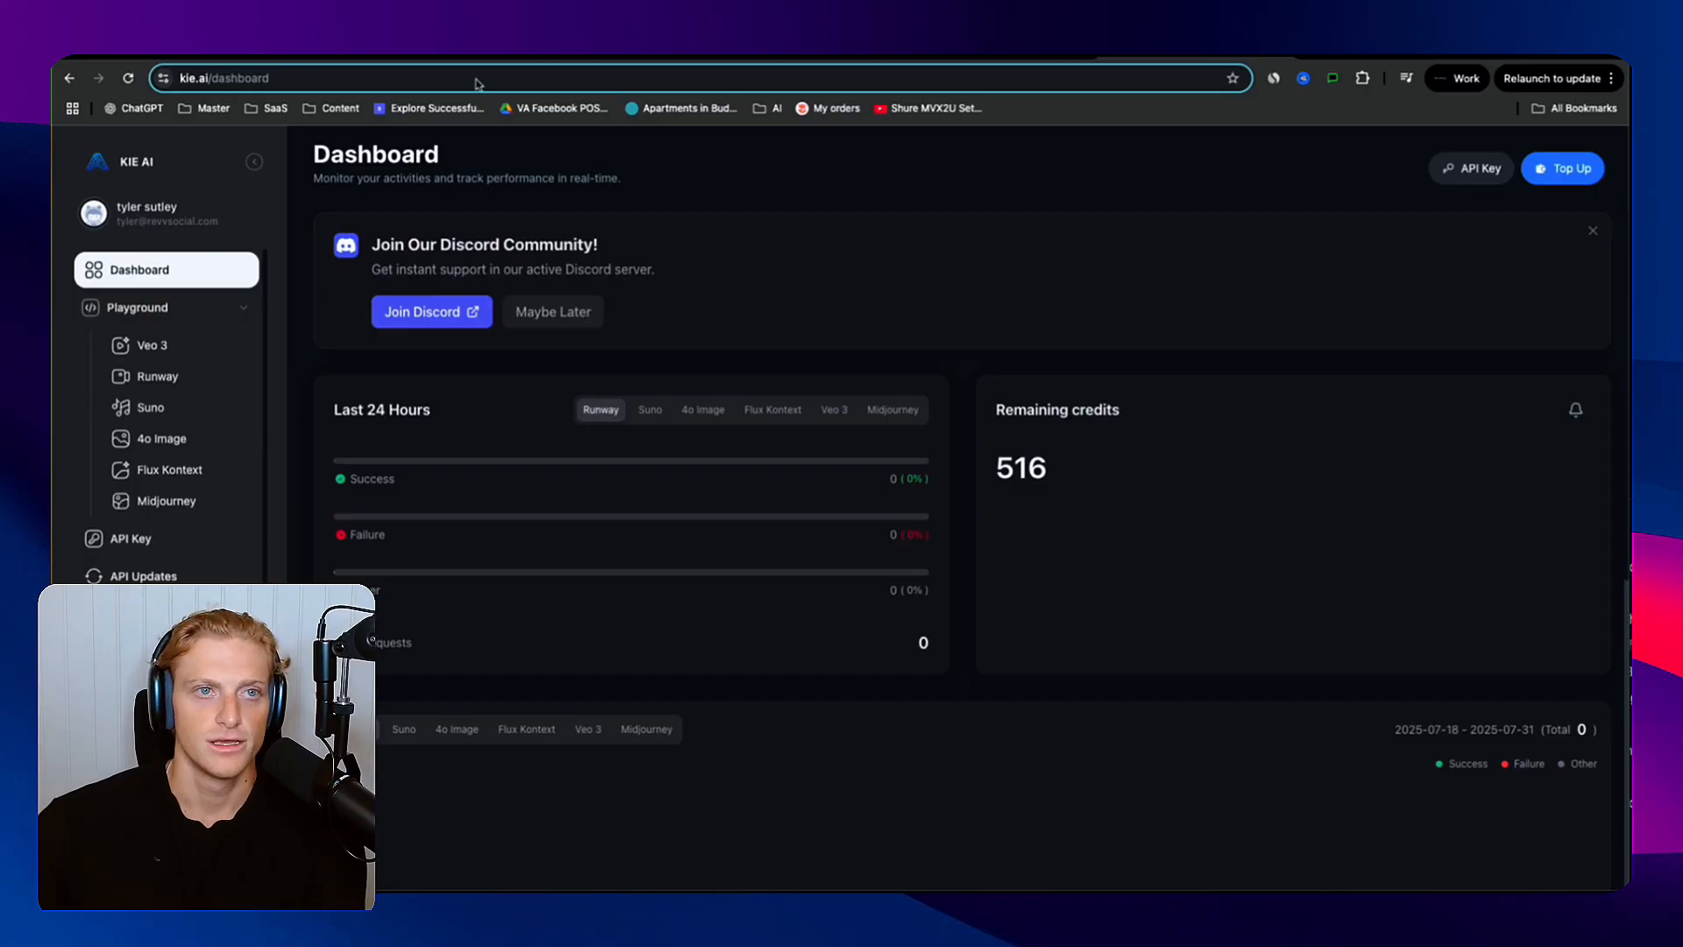
{"action": "left_click", "coordinate": [140, 570]}
{"action": "left_click", "coordinate": [130, 542]}
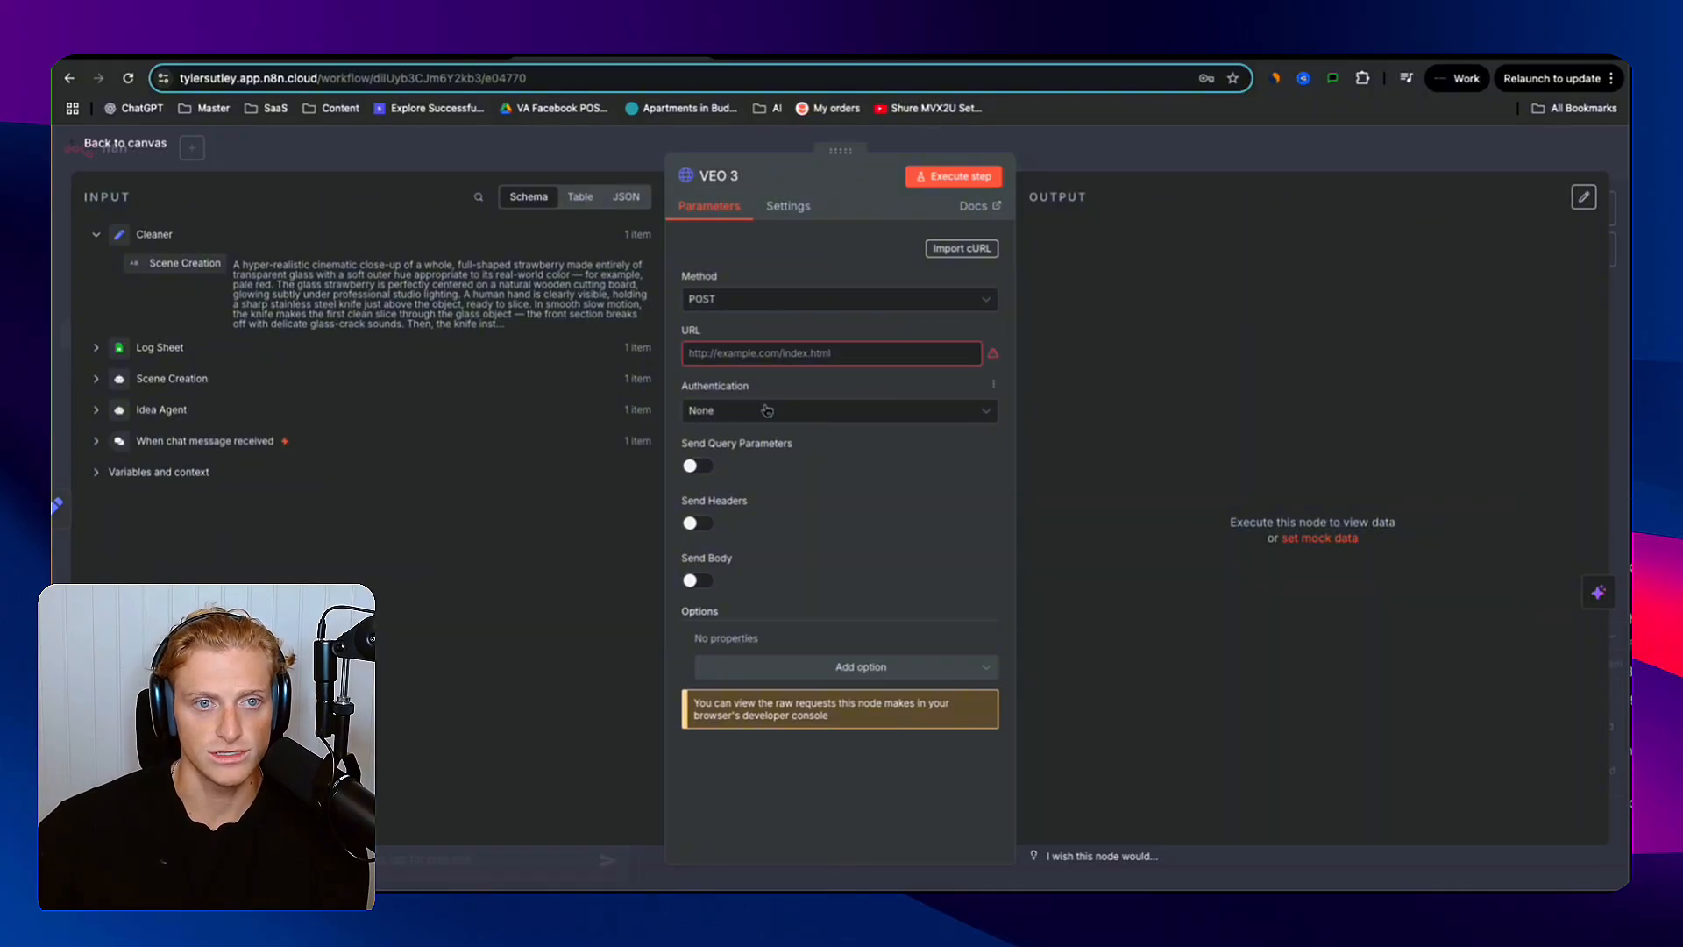
- Set the VEO 3 node's authentication to Generic Credential Type with Header Auth and check the Kie (VEO 3) credential's connection fields
{"action": "left_click", "coordinate": [740, 359]}
{"action": "left_click", "coordinate": [874, 414]}
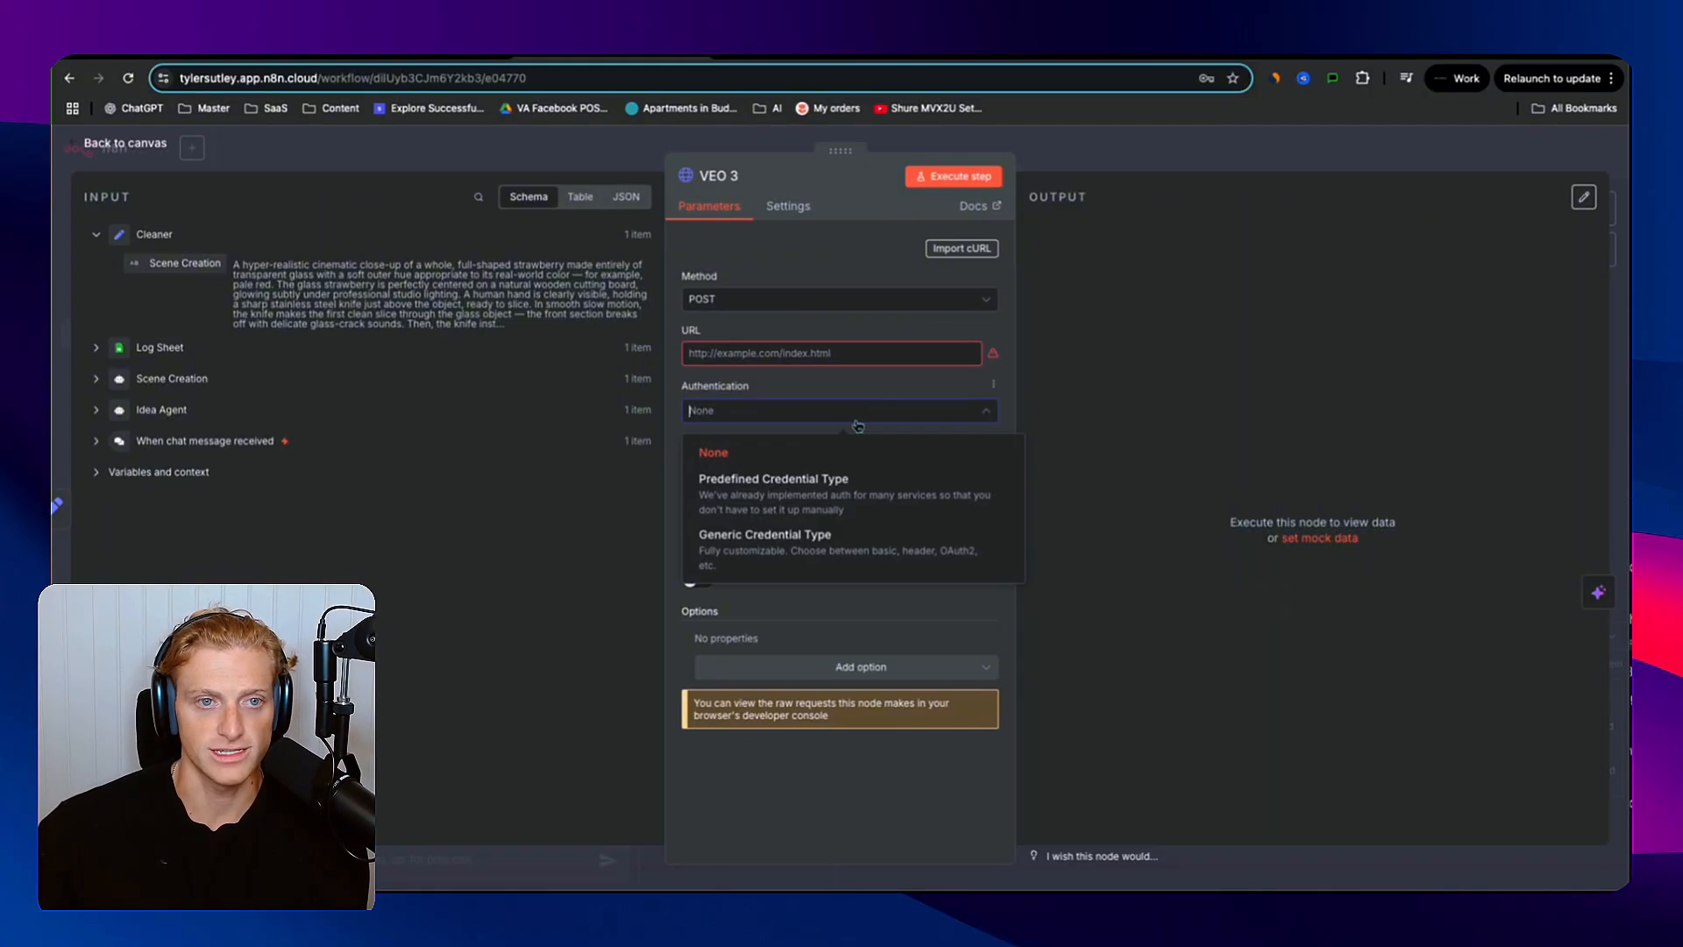
{"action": "left_click", "coordinate": [812, 543]}
{"action": "left_click", "coordinate": [771, 467]}
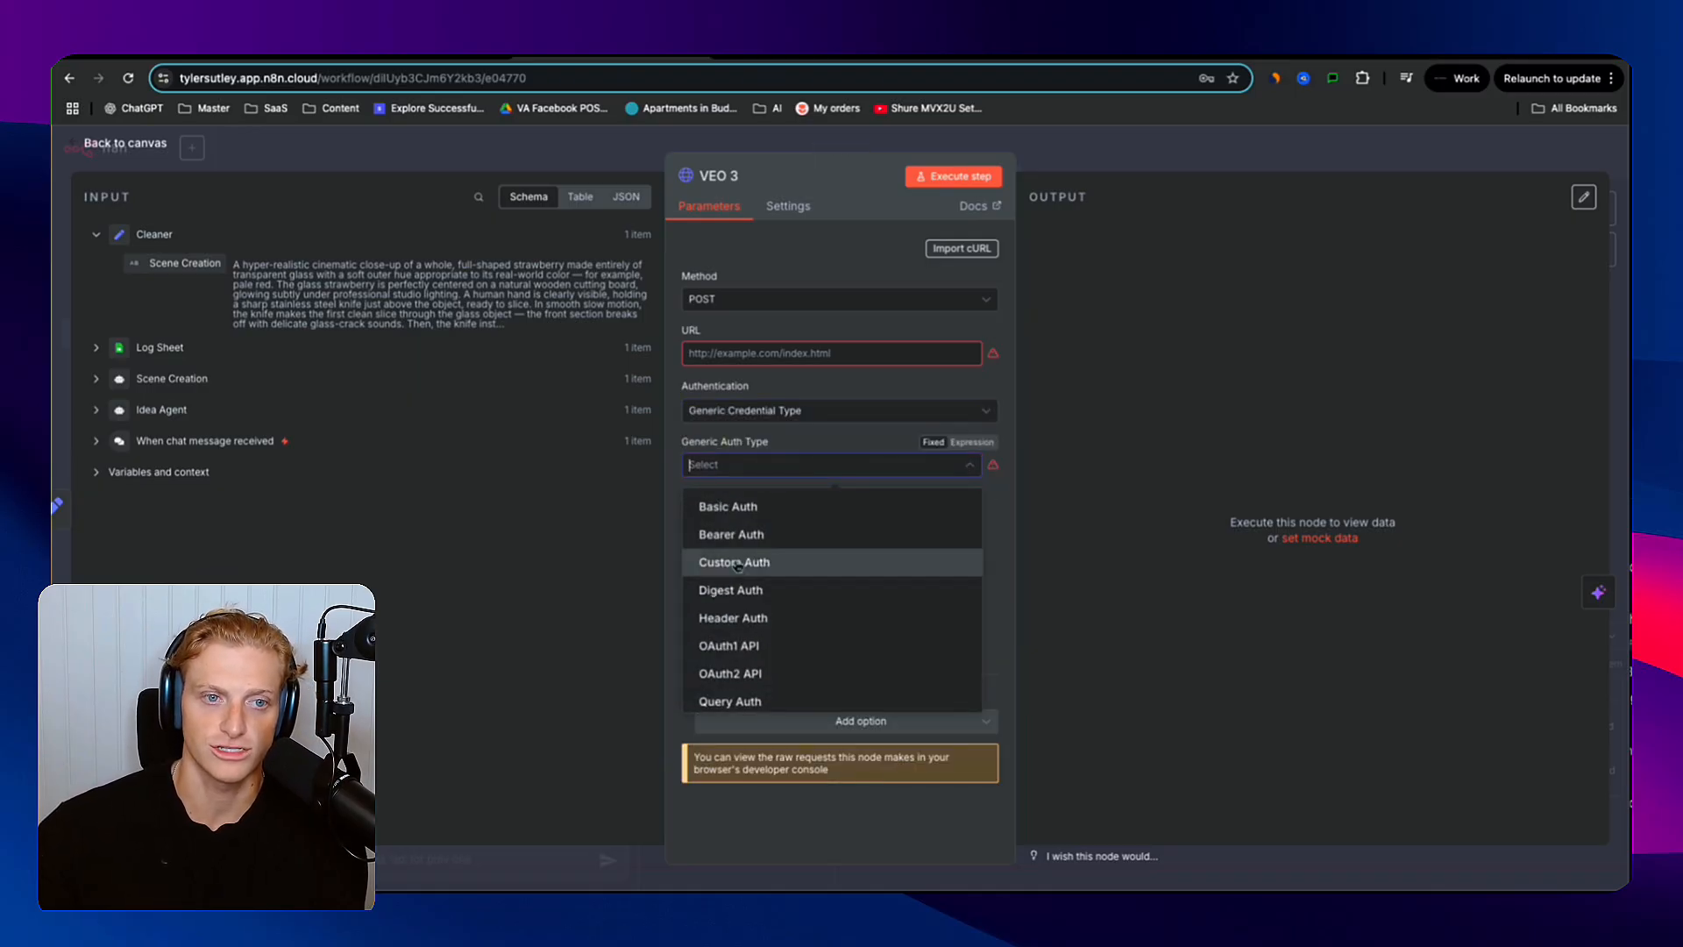
{"action": "left_click", "coordinate": [759, 619]}
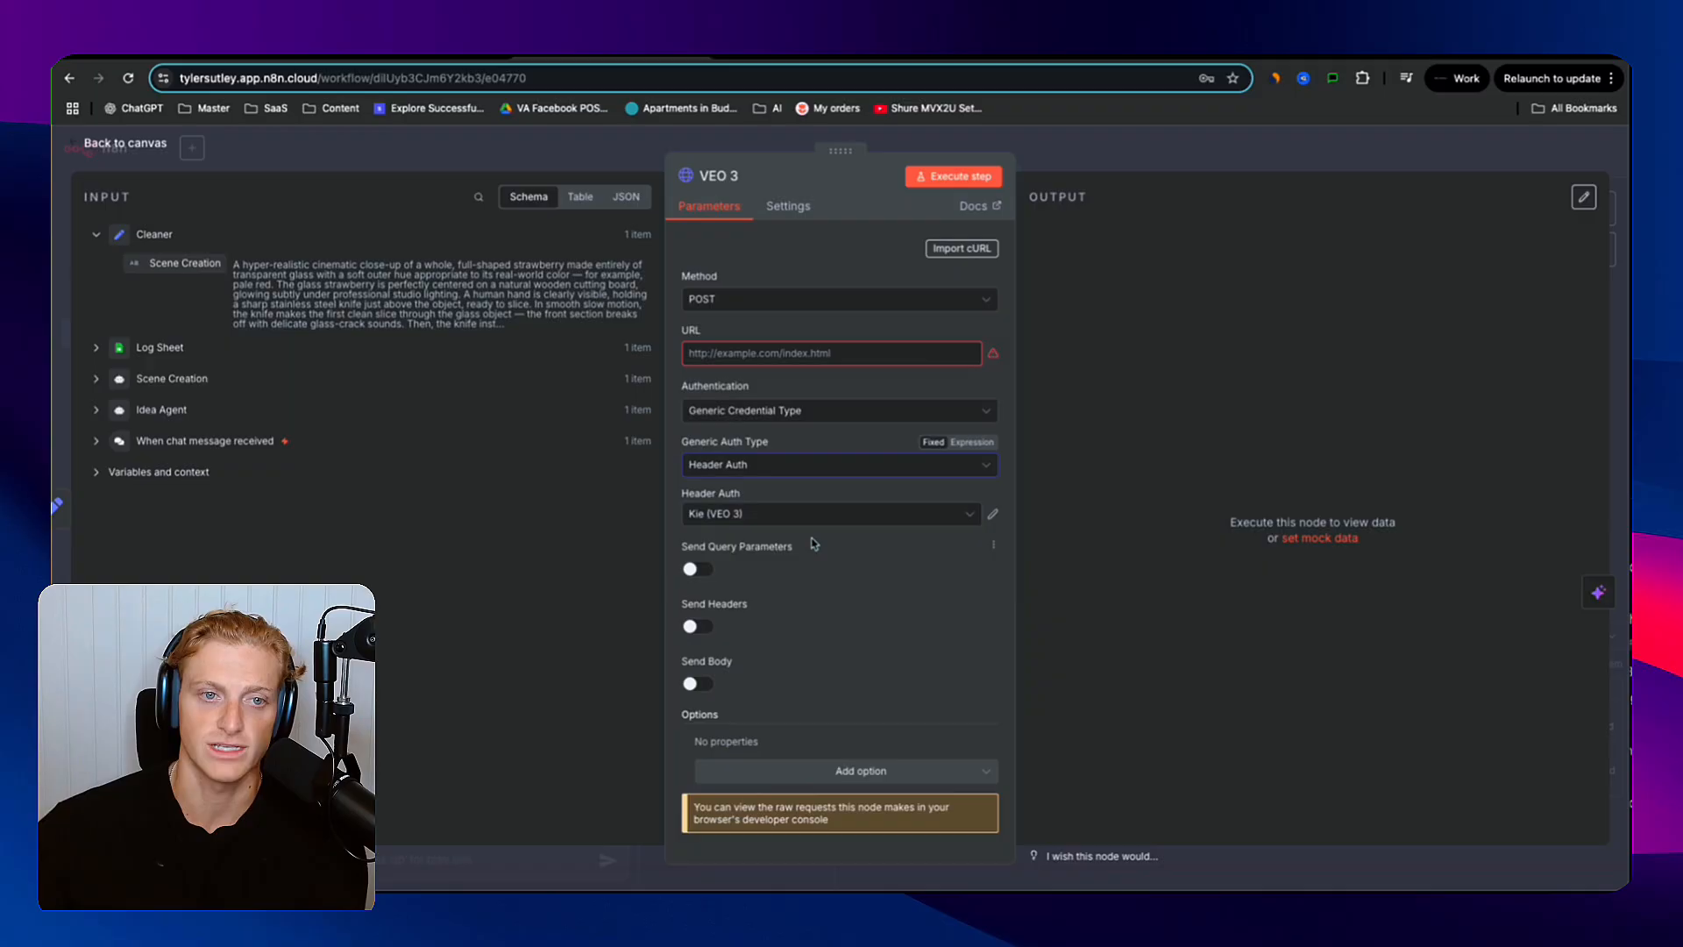
{"action": "left_click", "coordinate": [992, 514]}
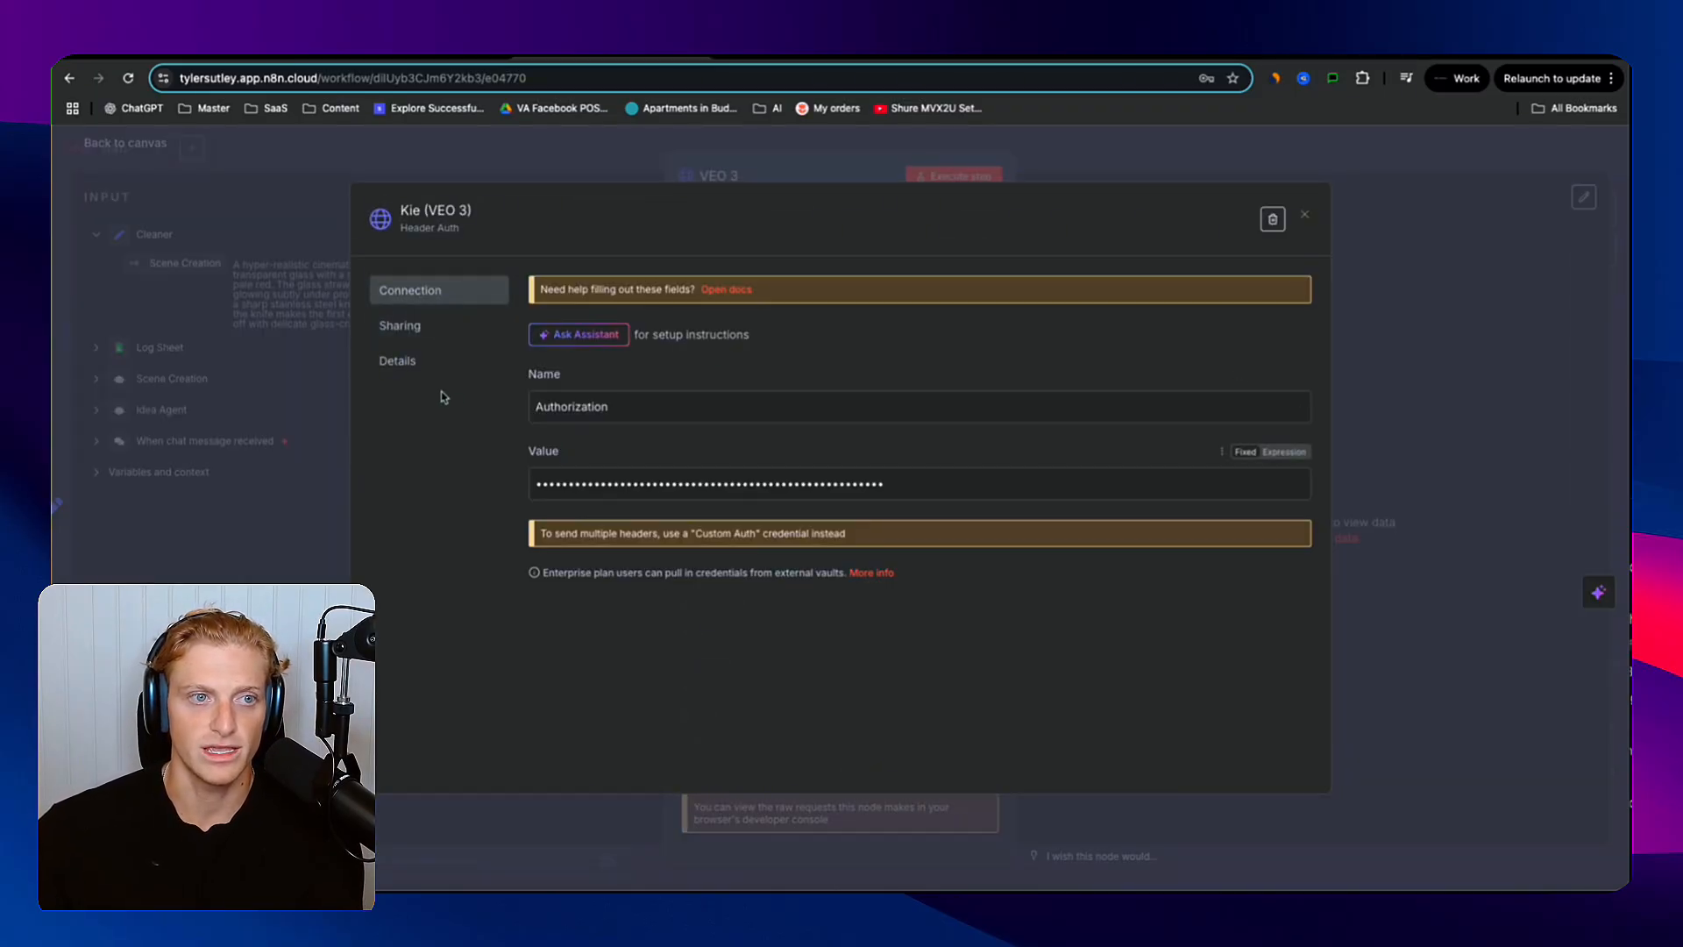
{"action": "left_click", "coordinate": [1305, 216]}
{"action": "left_click", "coordinate": [833, 514]}
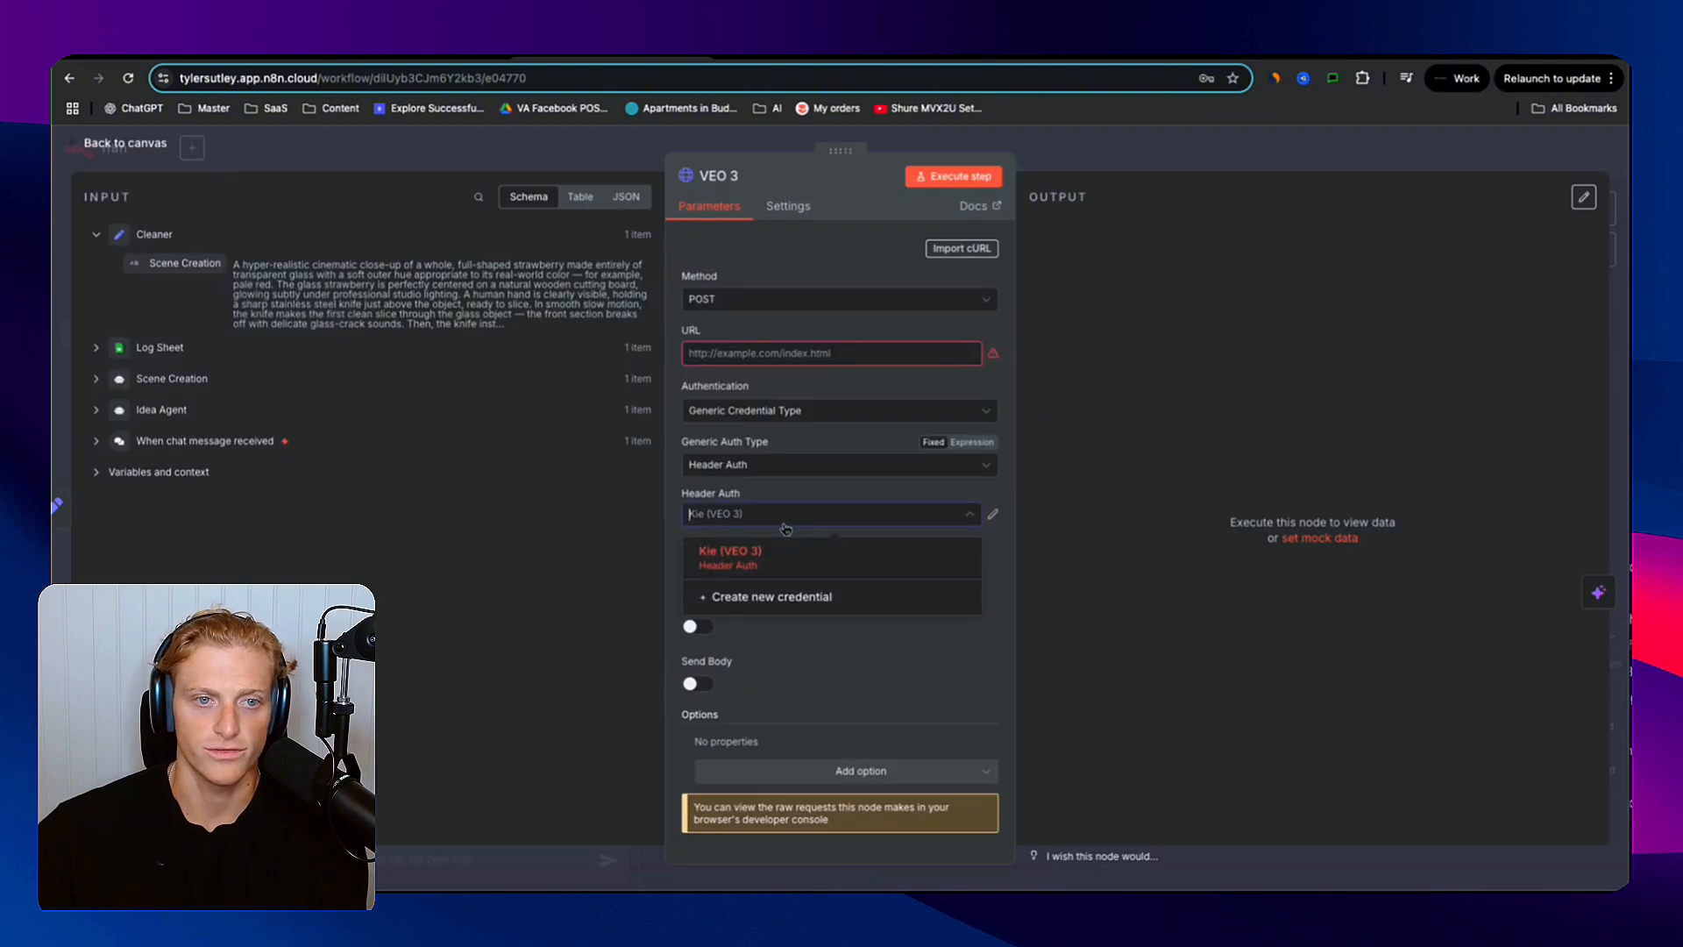
{"action": "left_click", "coordinate": [741, 605]}
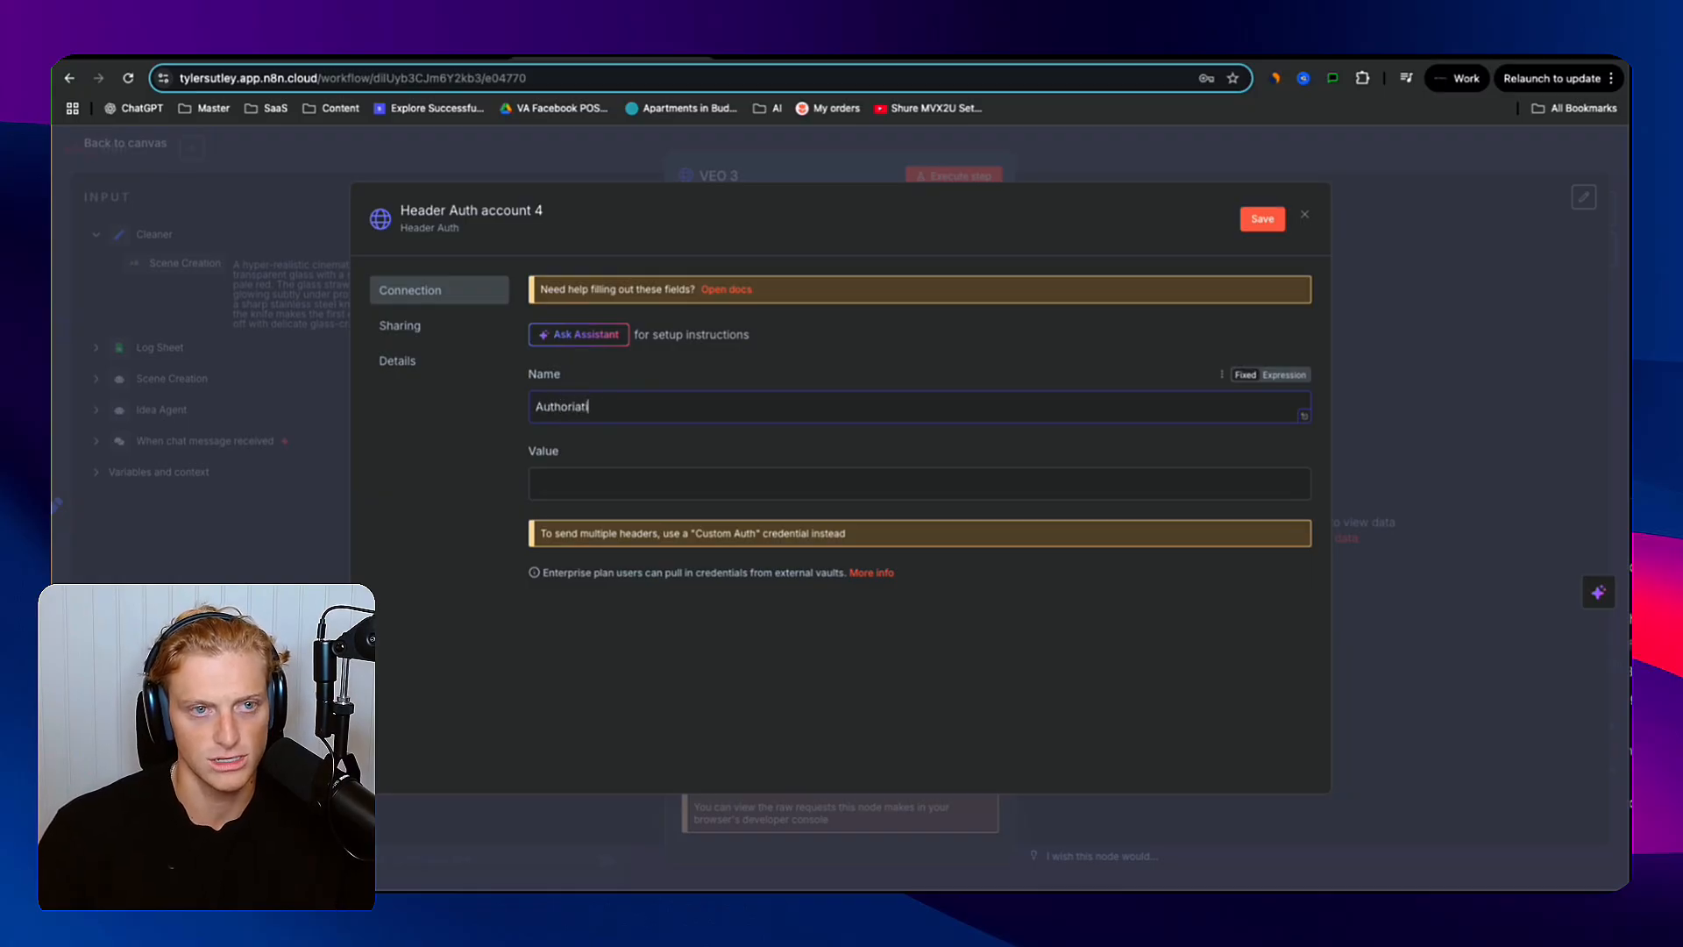
{"action": "right_click", "coordinate": [607, 410]}
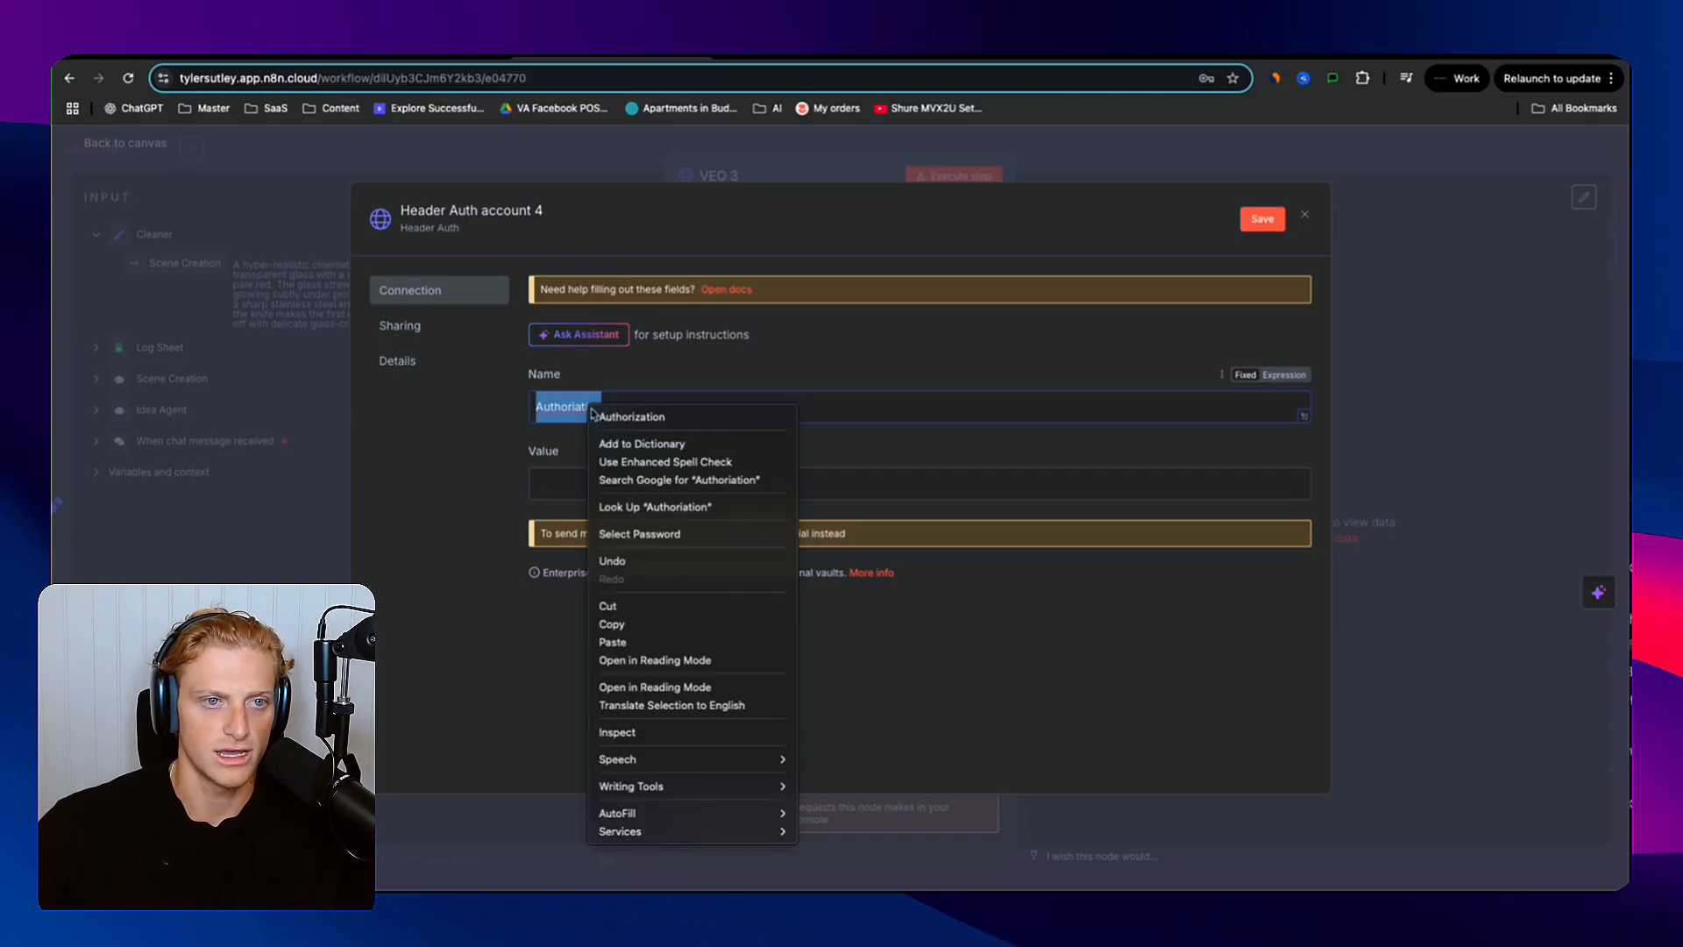
{"action": "left_click", "coordinate": [644, 413]}
{"action": "left_click", "coordinate": [575, 489]}
{"action": "key", "text": "Escape"}
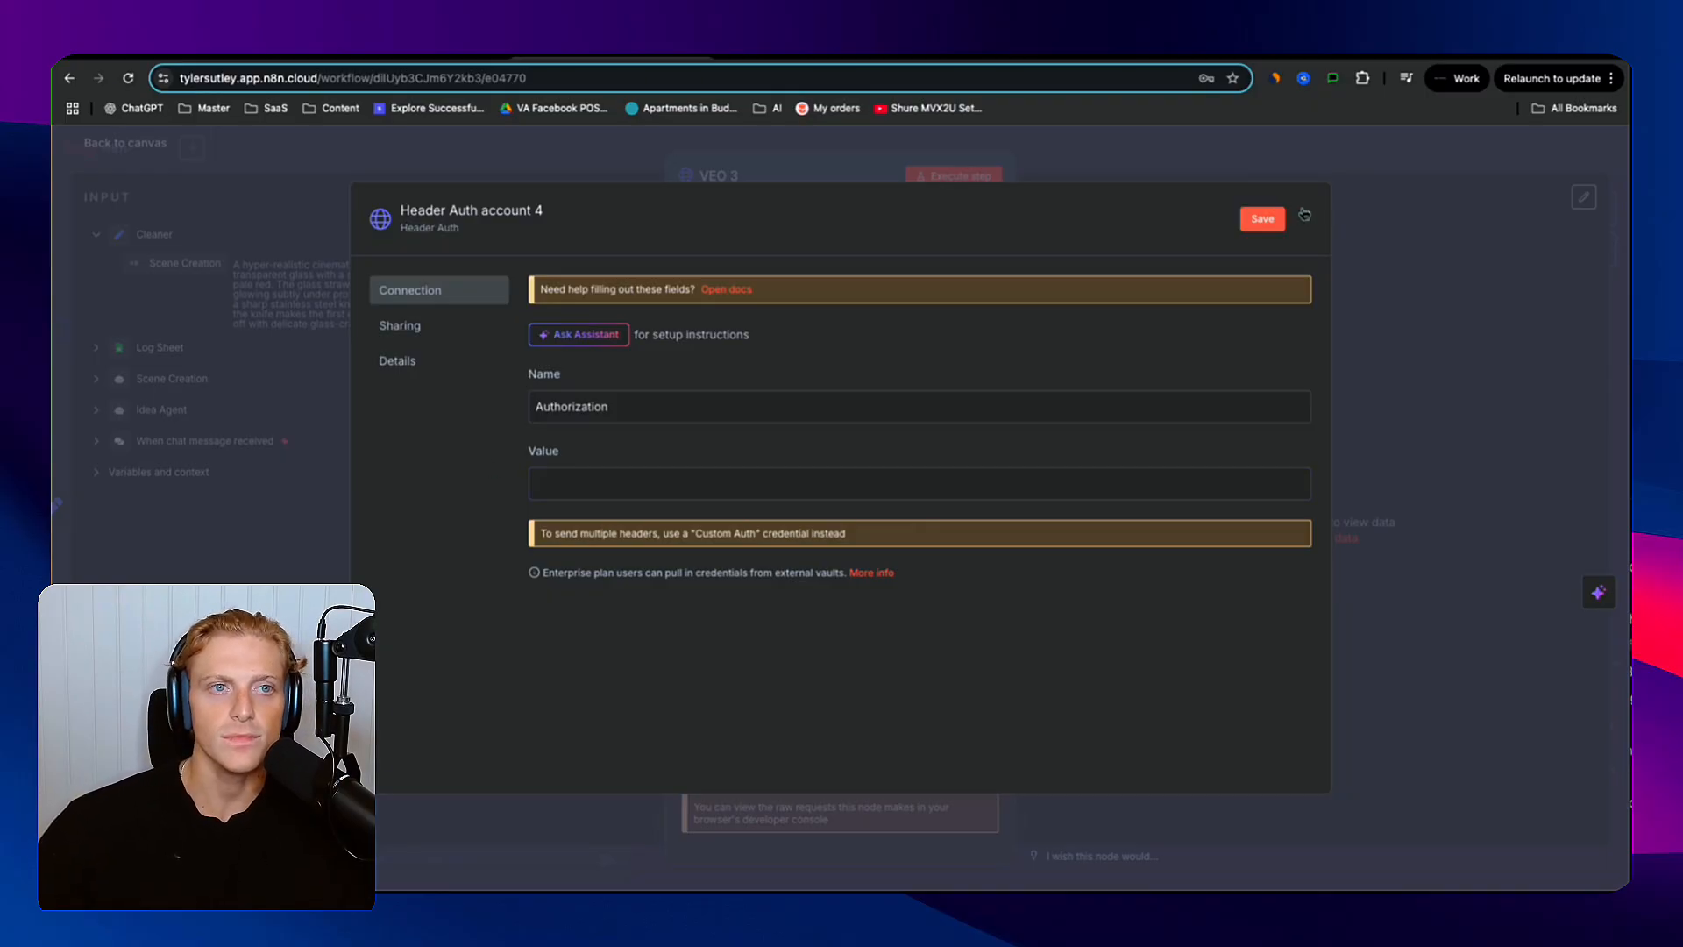
{"action": "left_click", "coordinate": [484, 210]}
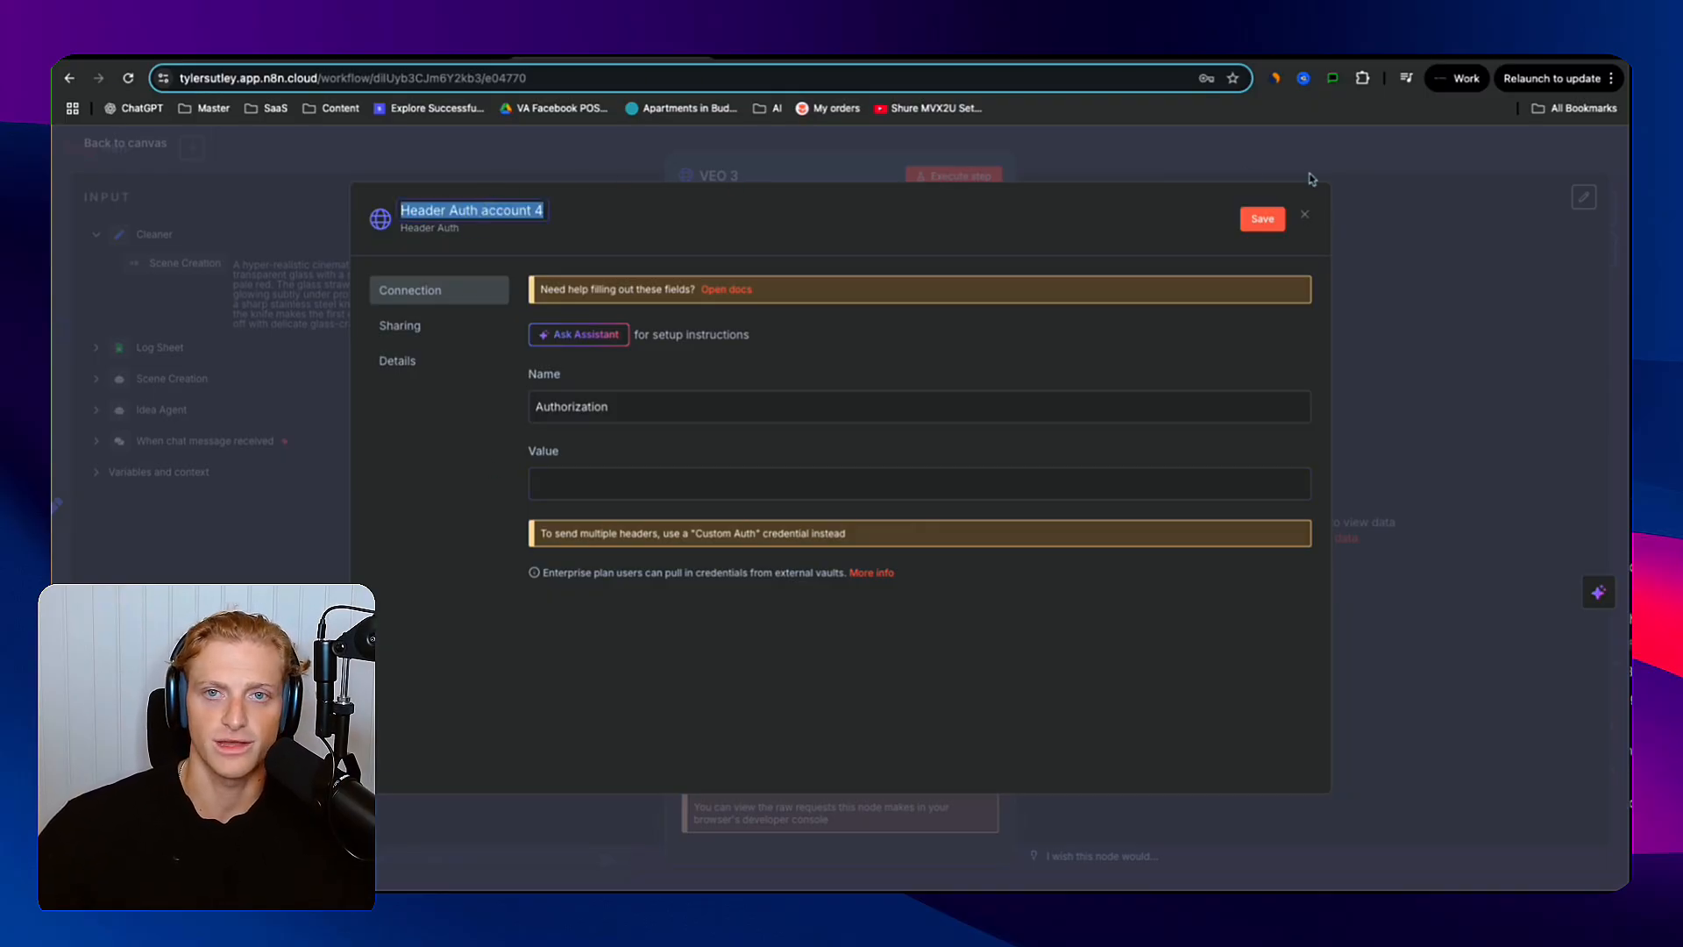
{"action": "left_click", "coordinate": [1305, 214]}
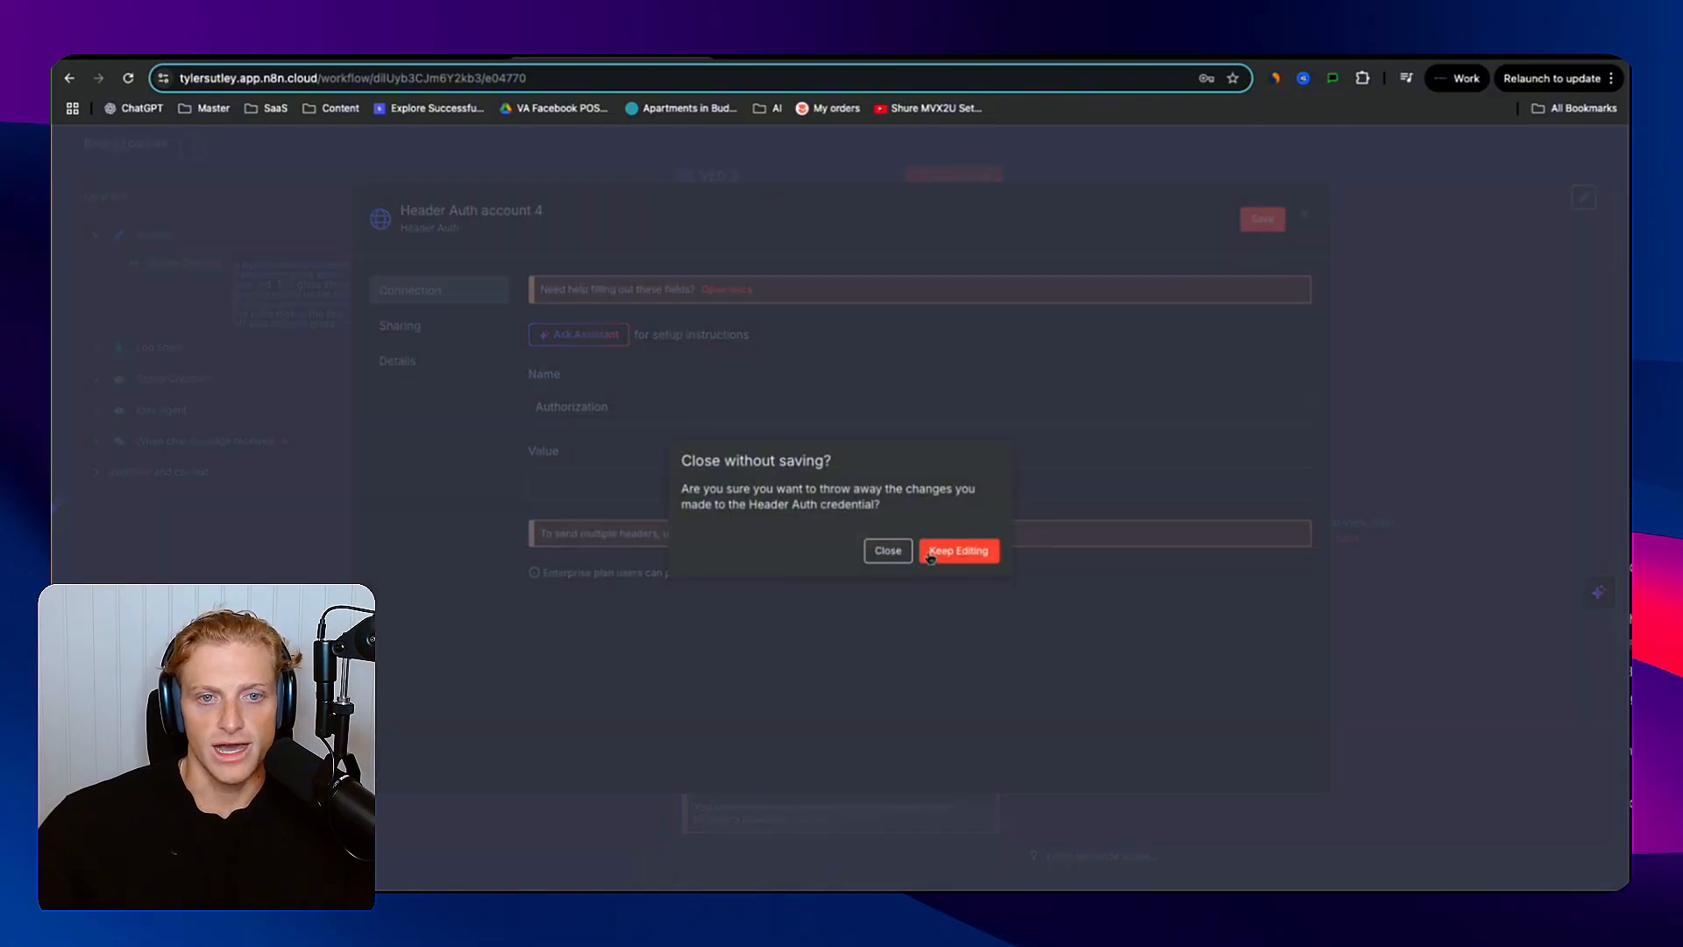
{"action": "left_click", "coordinate": [926, 552]}
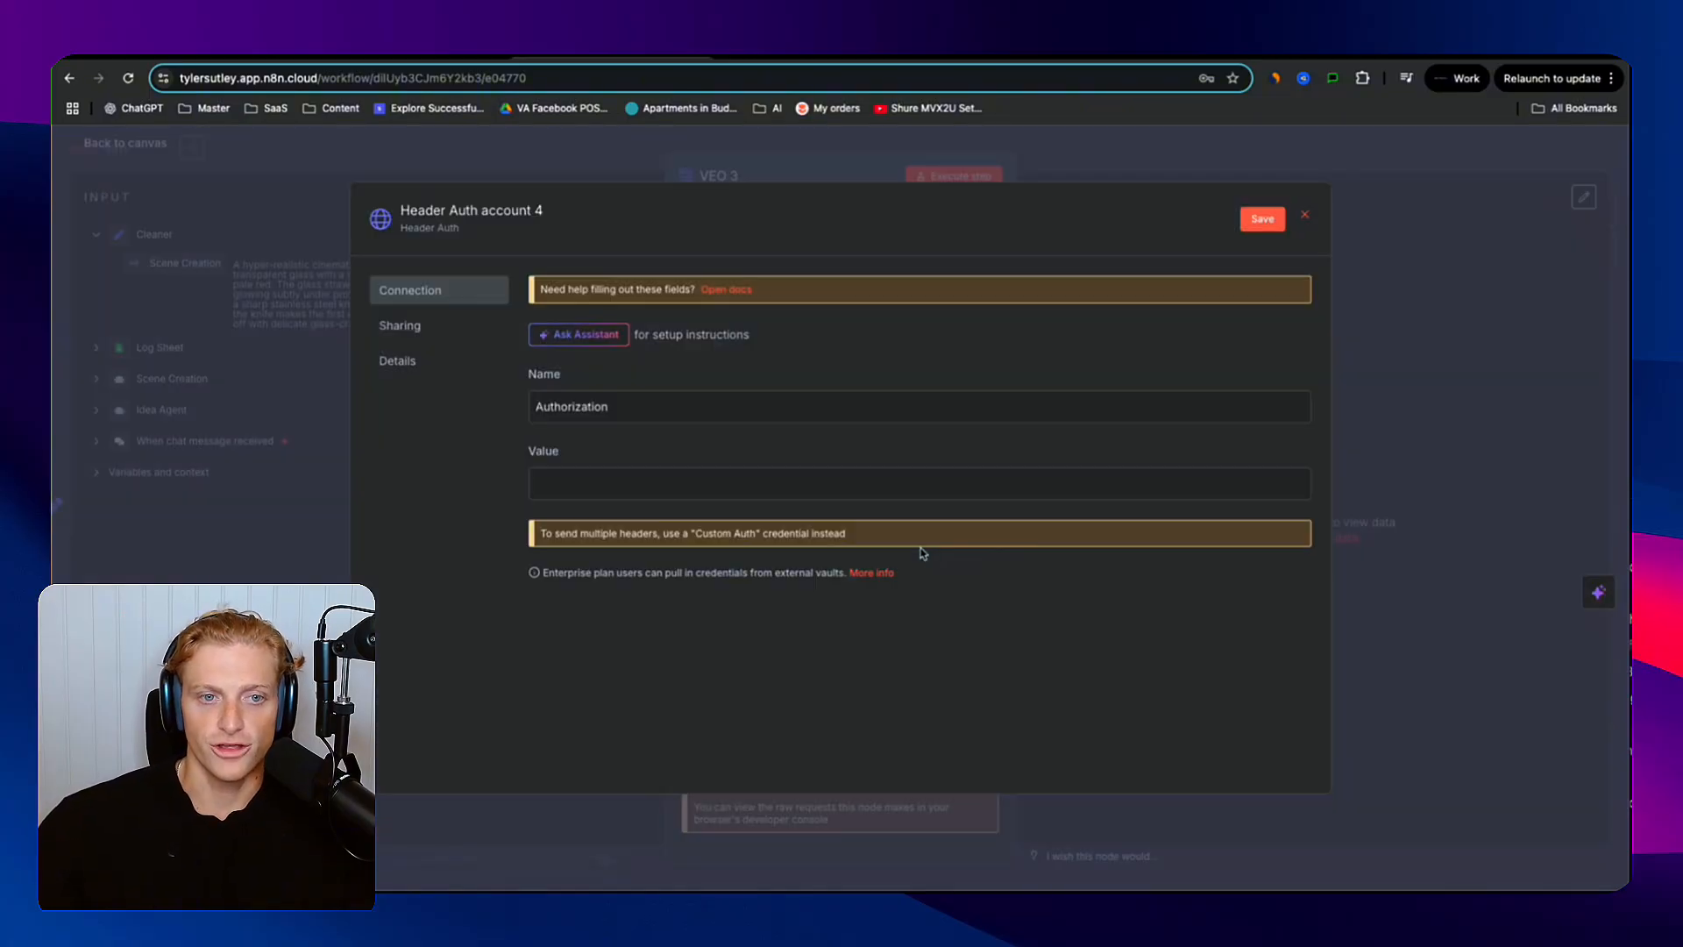
{"action": "left_click", "coordinate": [1306, 218]}
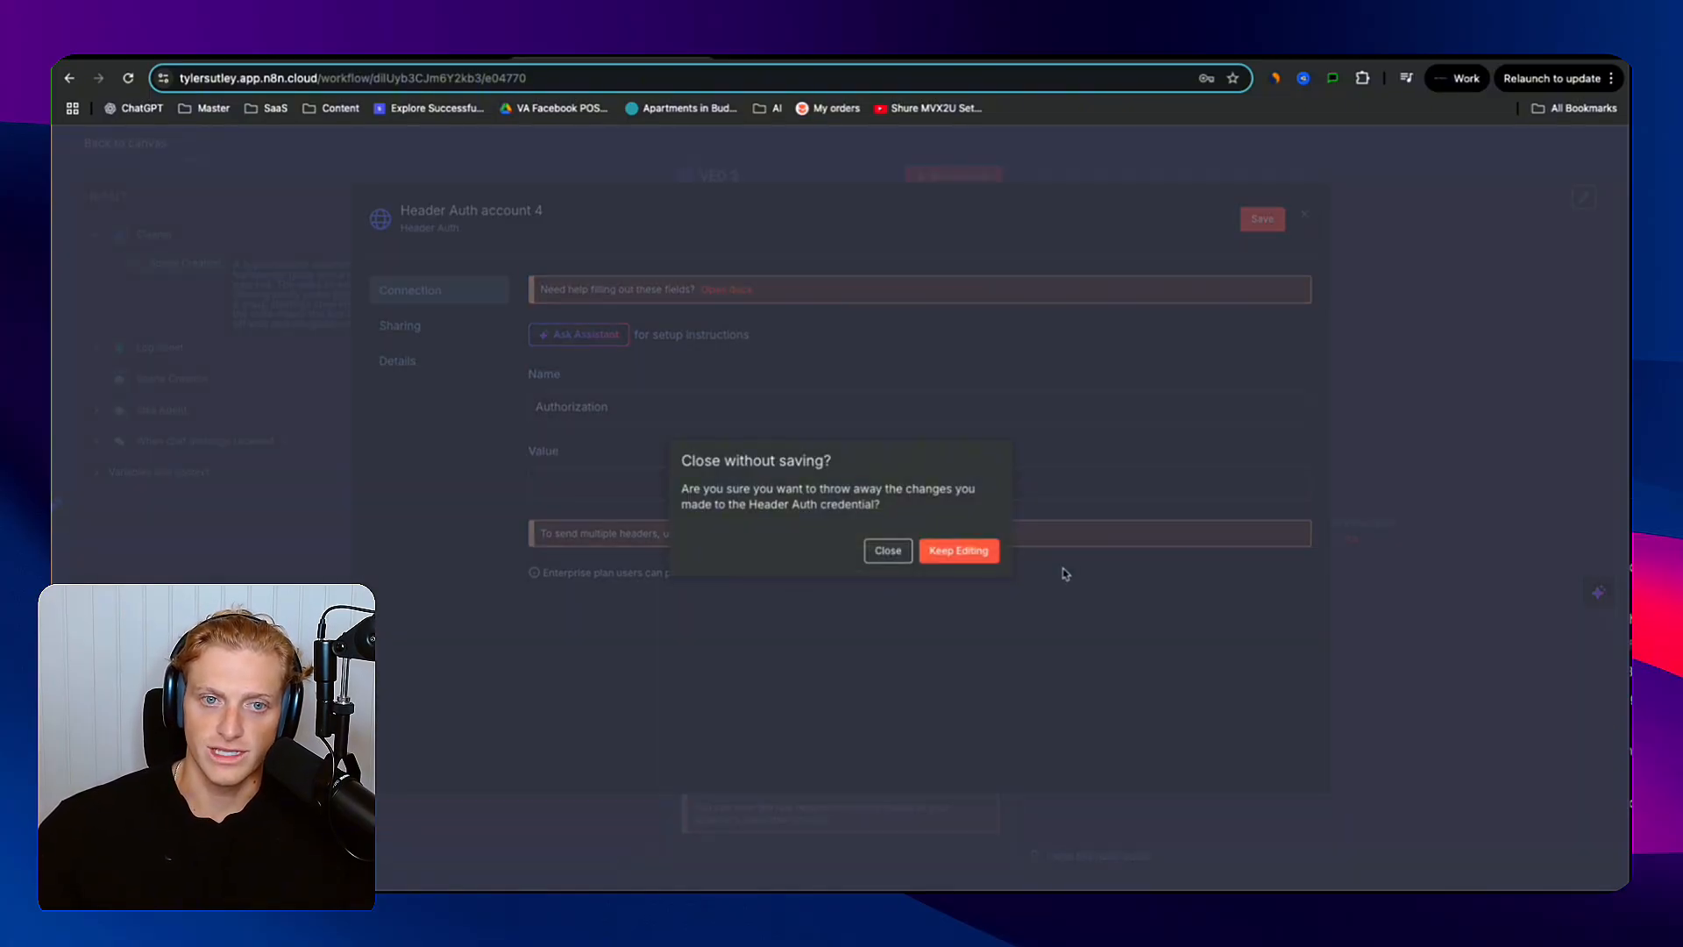
{"action": "left_click", "coordinate": [890, 550]}
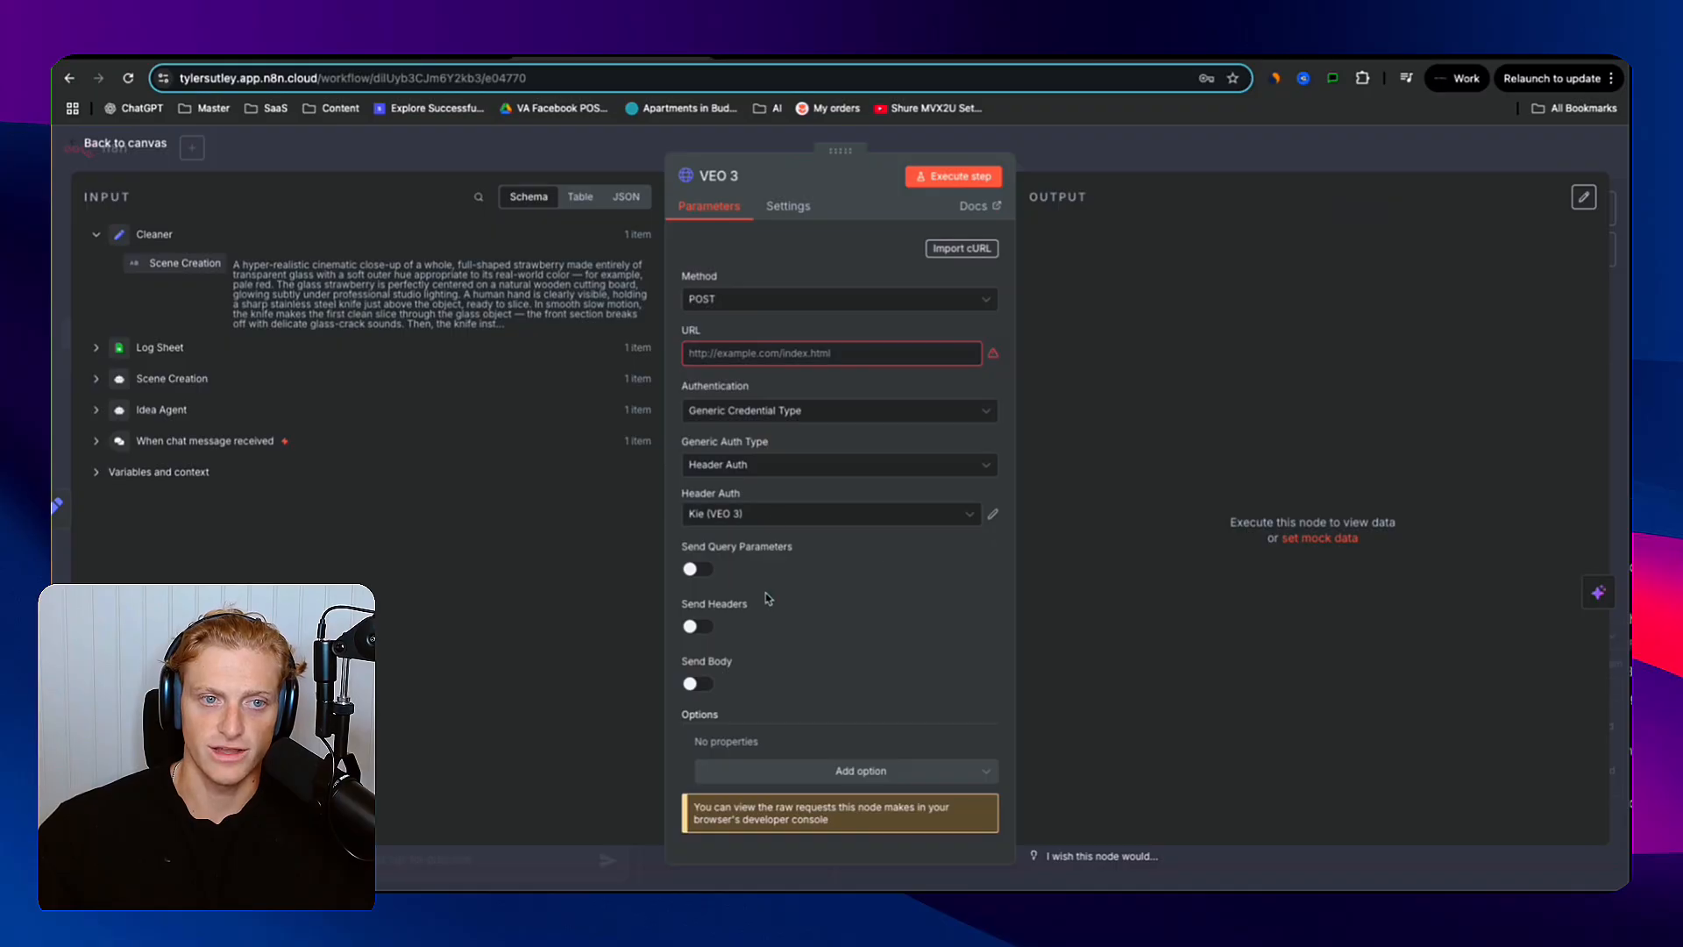
- Turn on Send Headers for the VEO 3 node and enter bearer as the header parameter's value
{"action": "left_click", "coordinate": [697, 627]}
{"action": "left_click", "coordinate": [751, 764]}
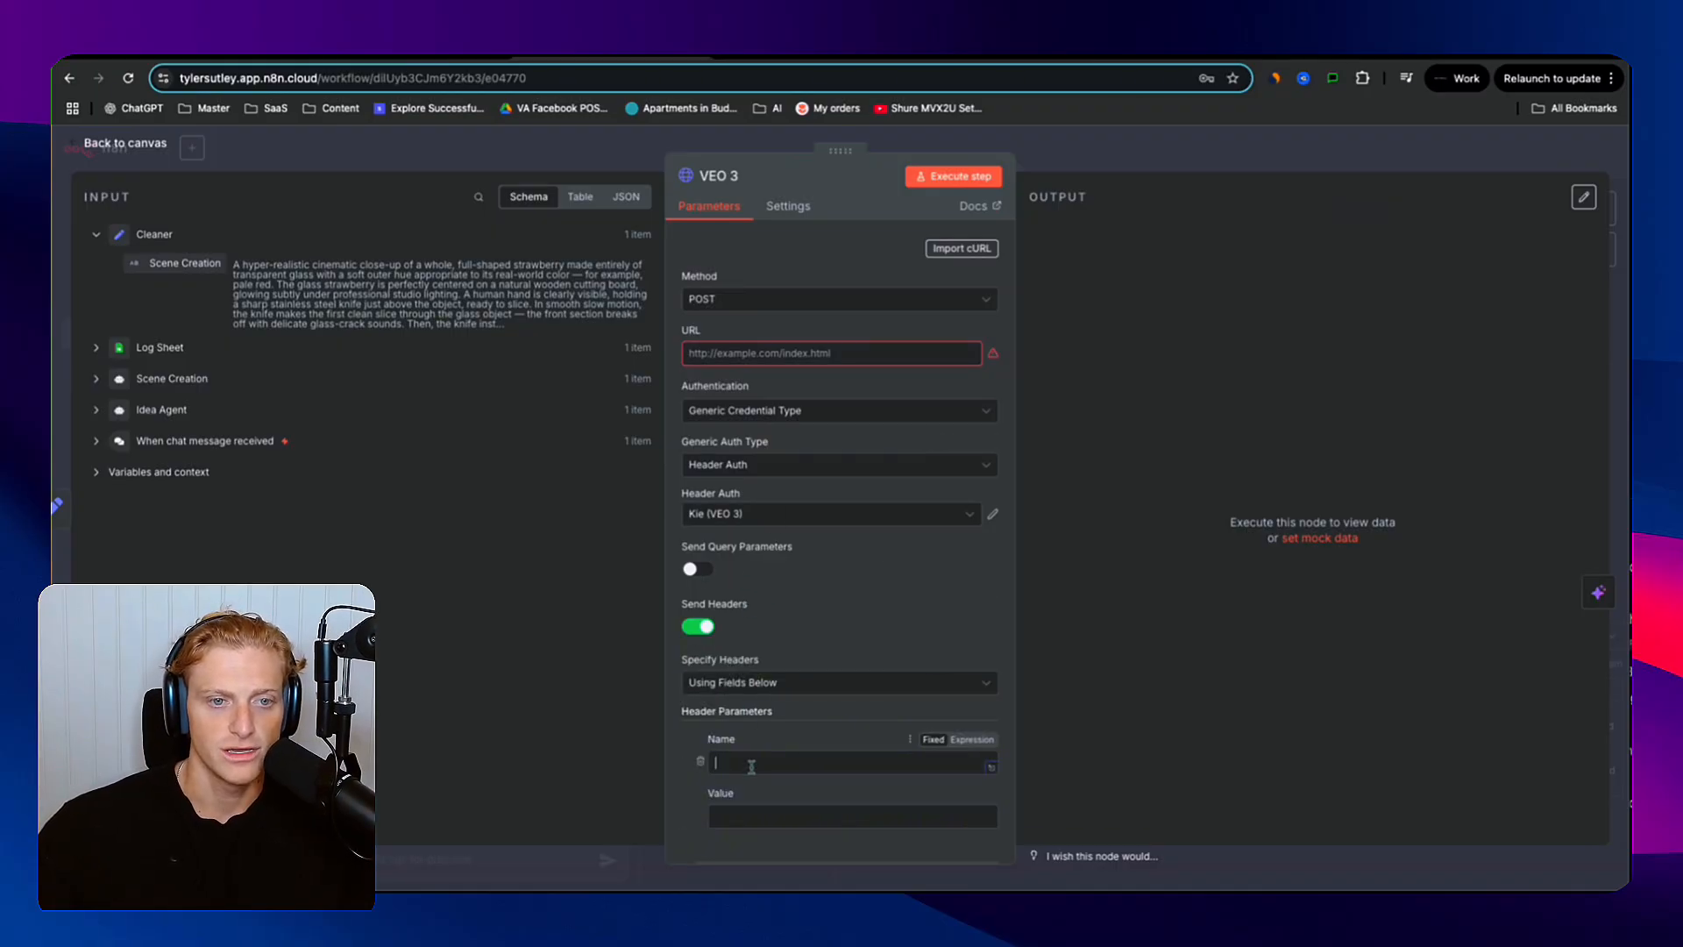
{"action": "key", "text": "Tab"}
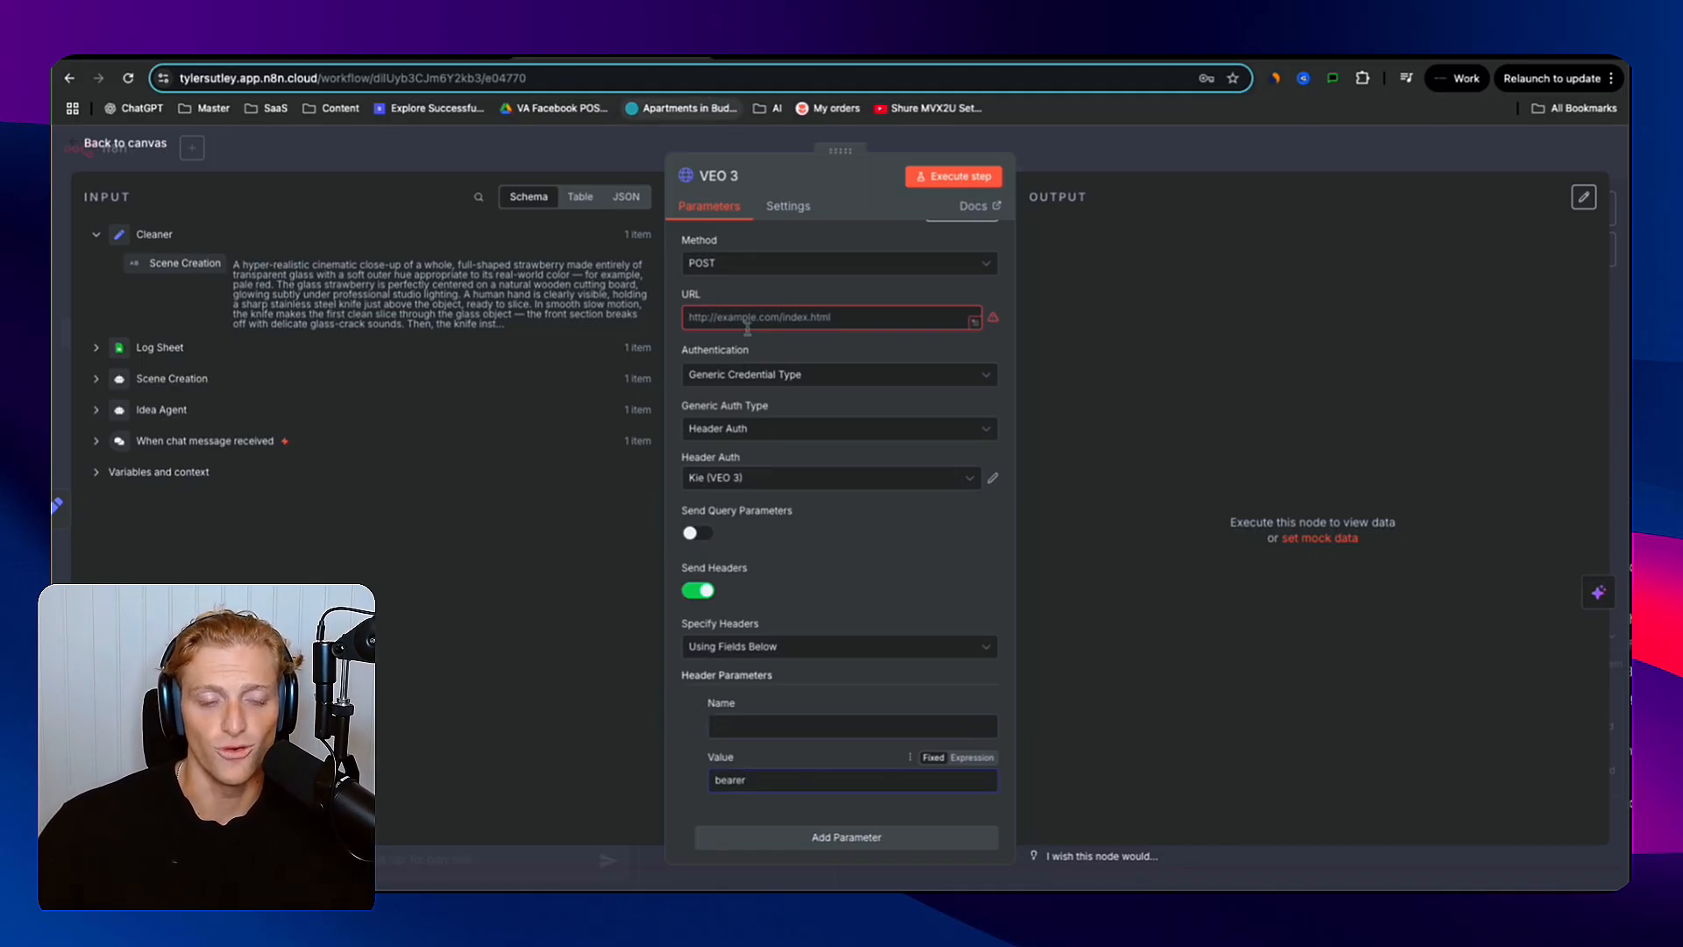
{"action": "left_click", "coordinate": [946, 478]}
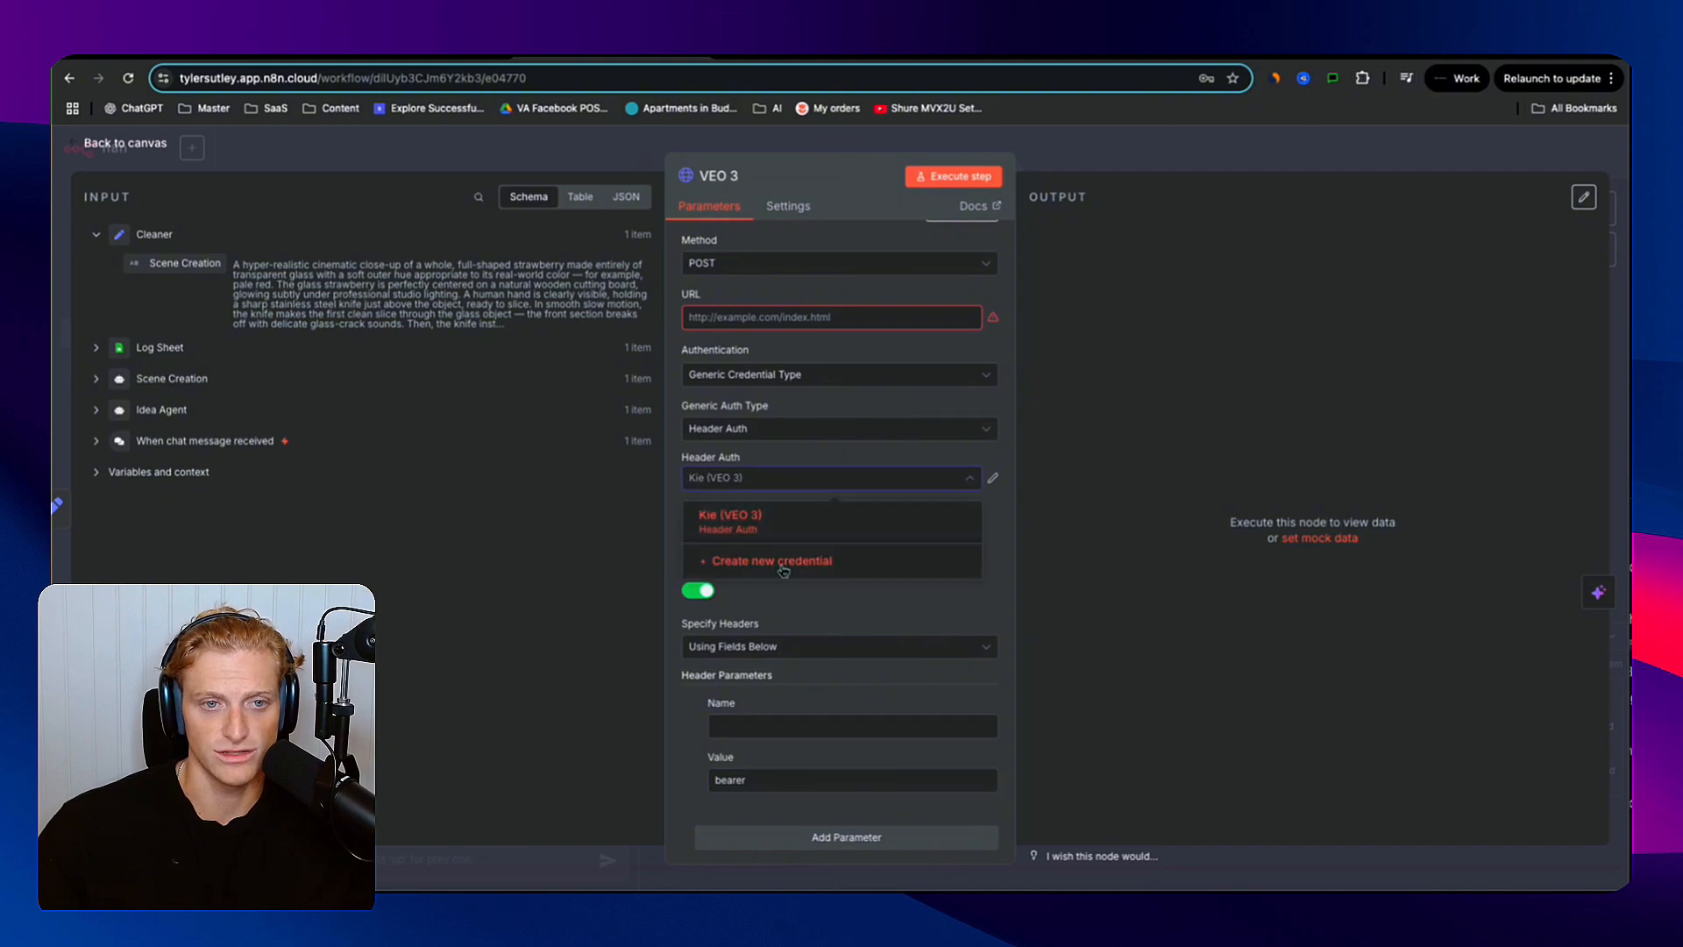
{"action": "left_click", "coordinate": [782, 571]}
{"action": "left_click", "coordinate": [547, 487]}
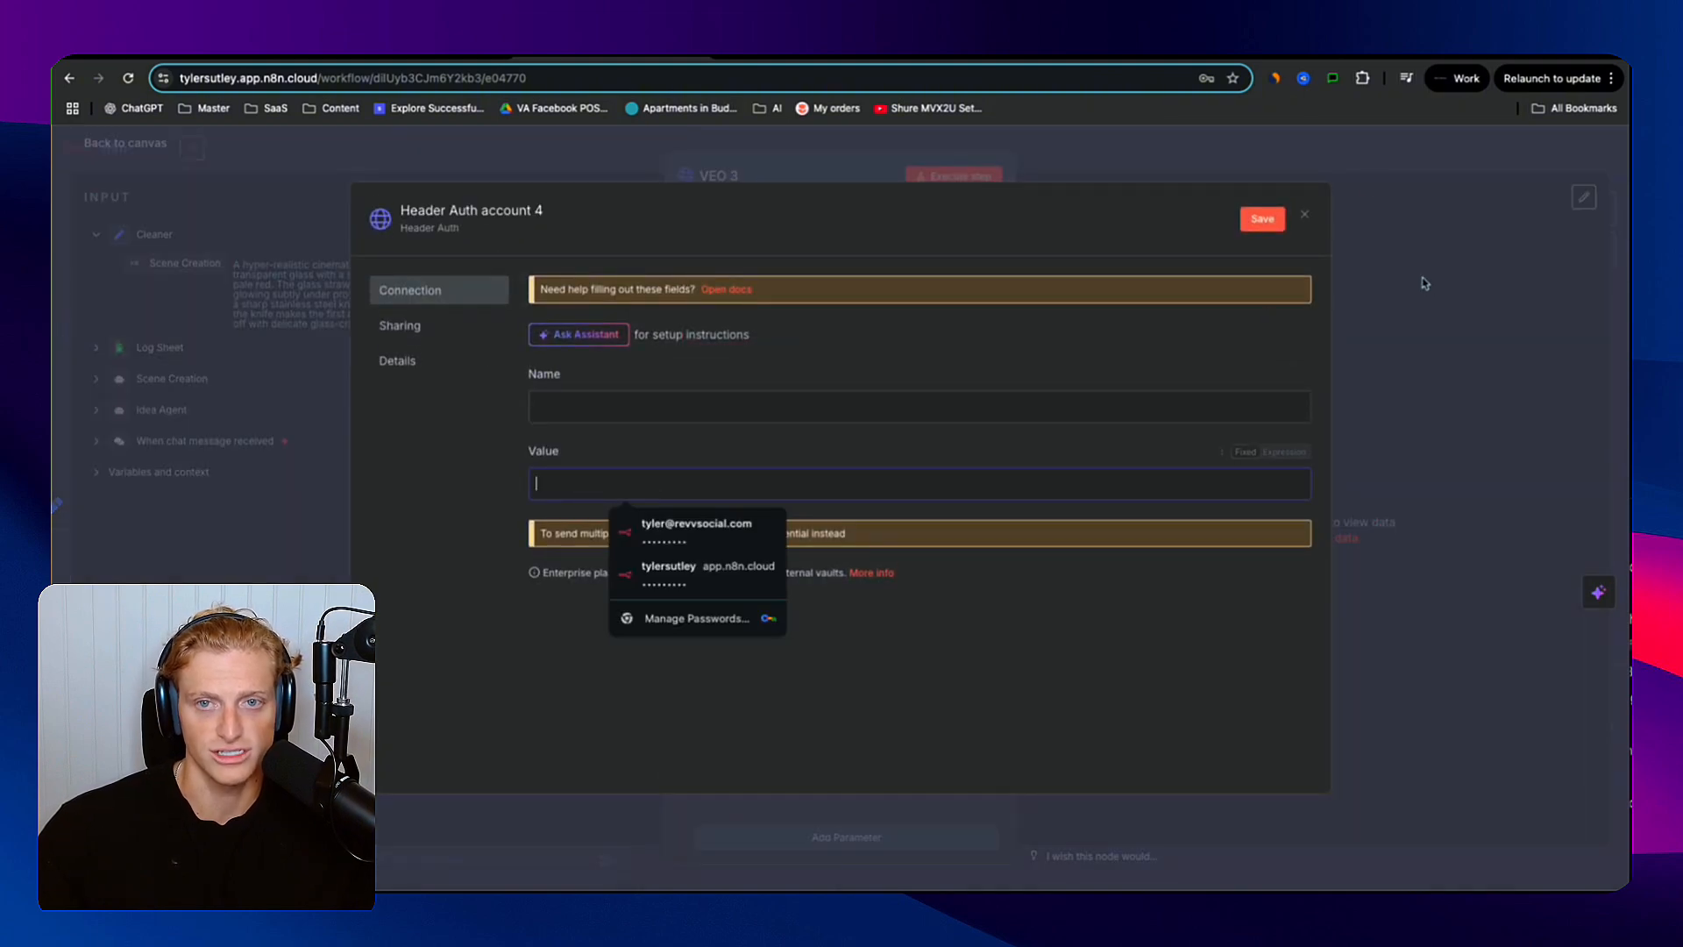
{"action": "key", "text": "Escape"}
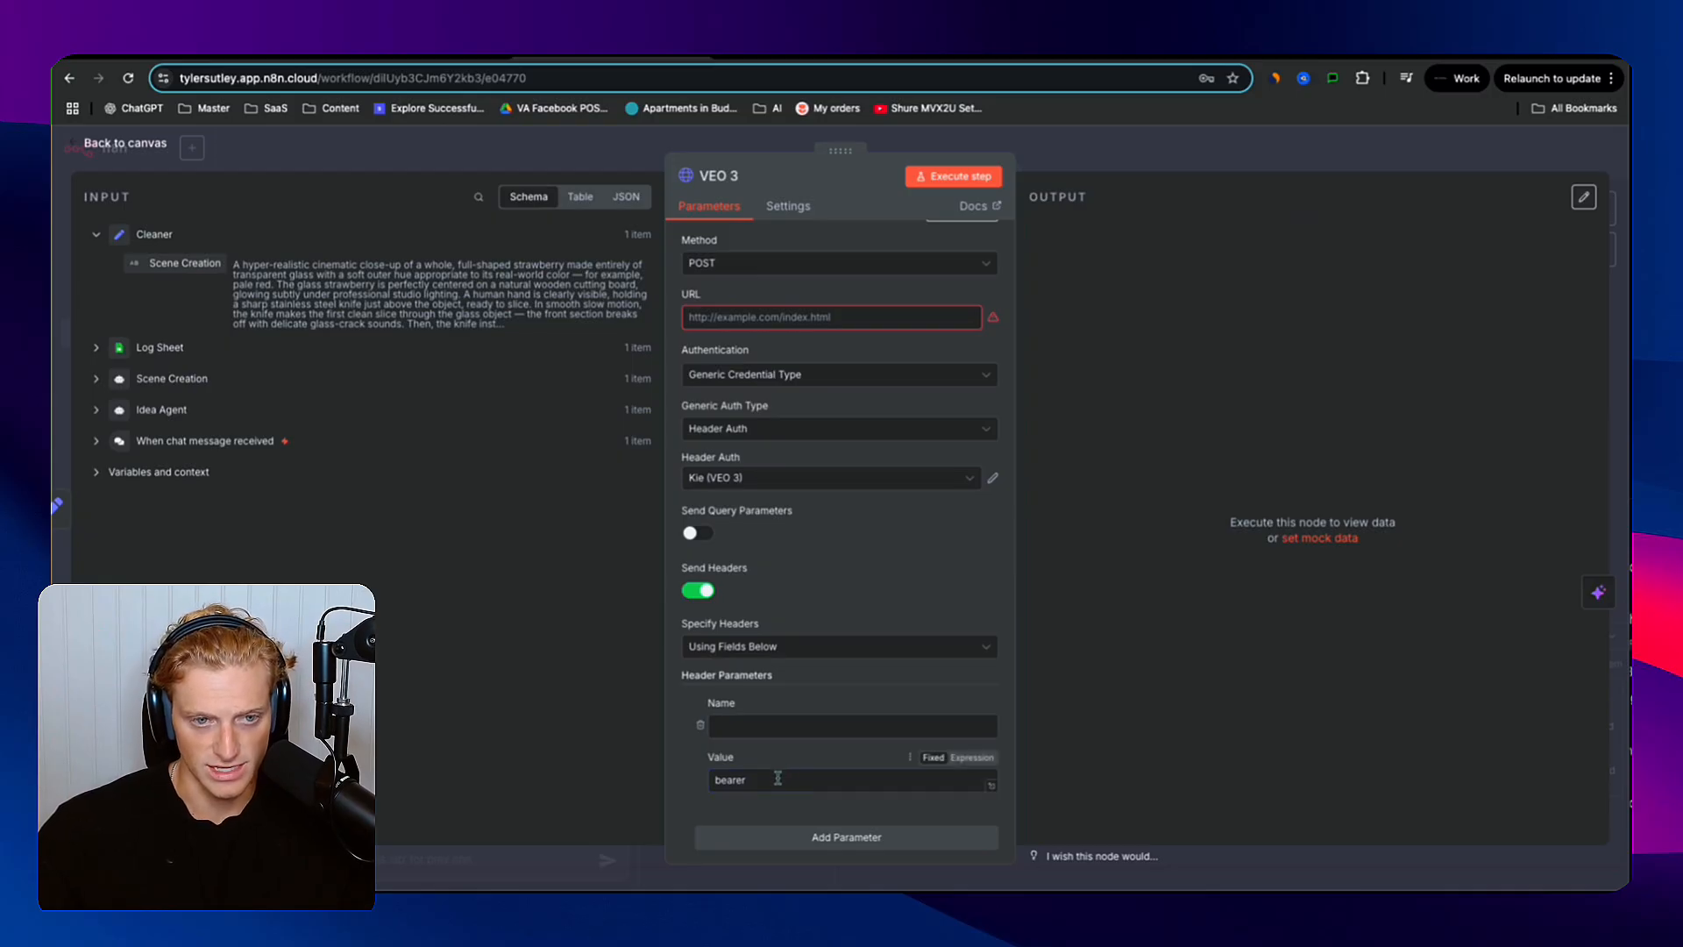
- Remove the header parameter with the value bearer from the VEO 3 node
{"action": "scroll", "coordinate": [778, 781], "scroll_direction": "down", "scroll_amount": 3}
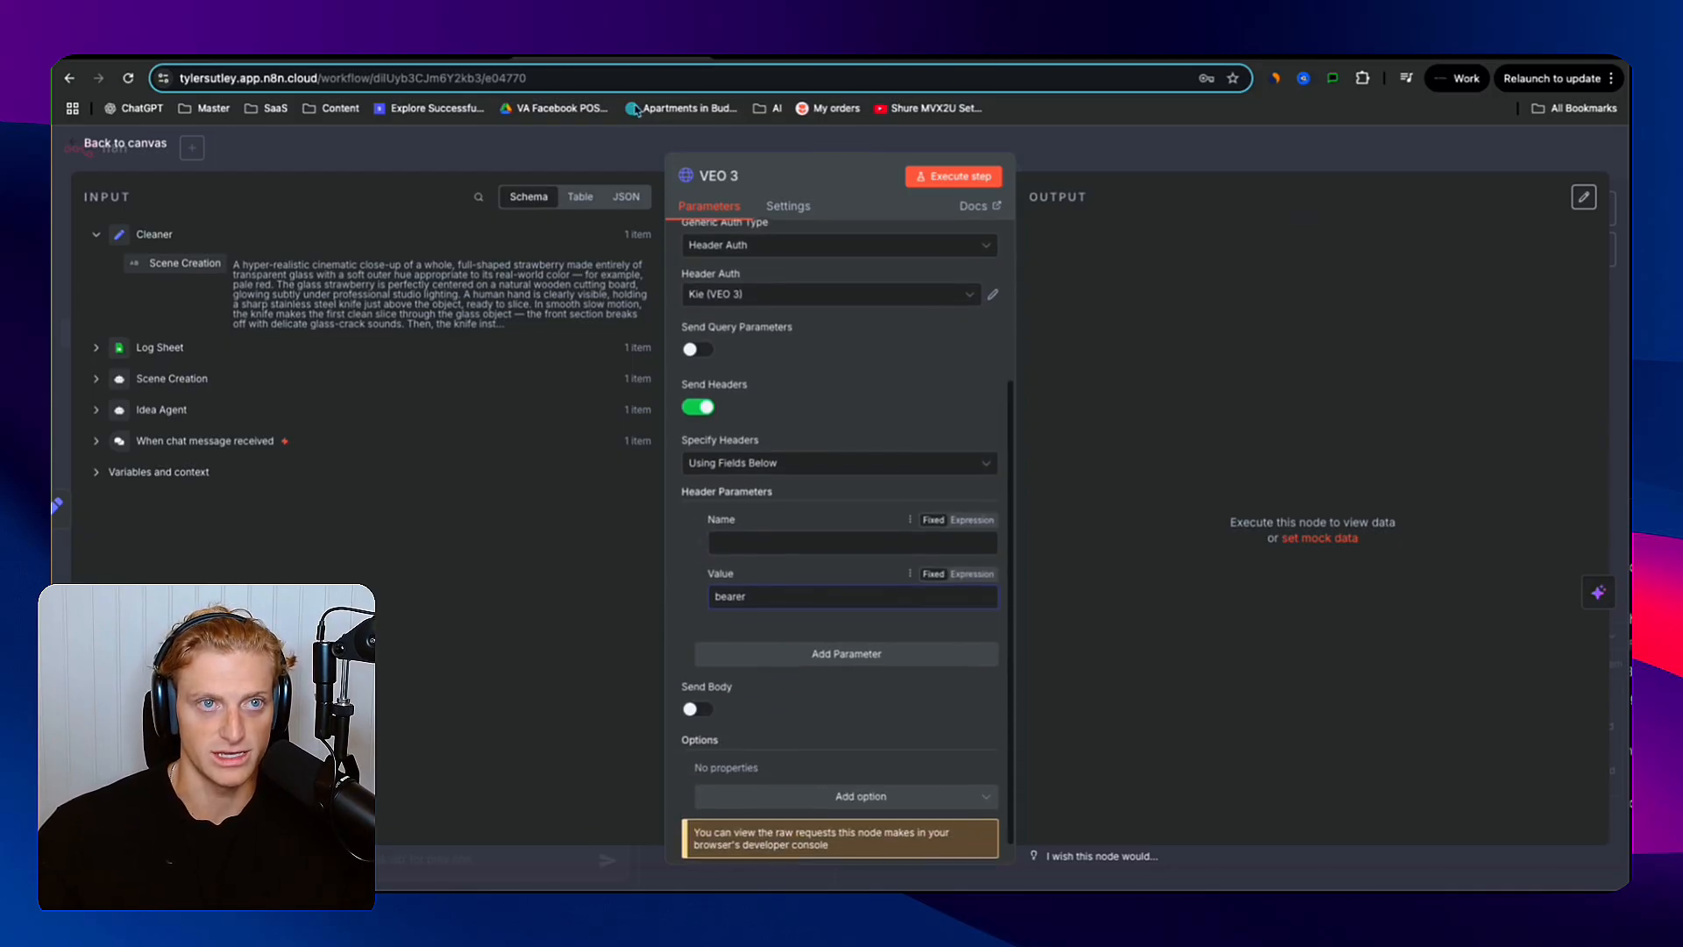
{"action": "left_click", "coordinate": [690, 517]}
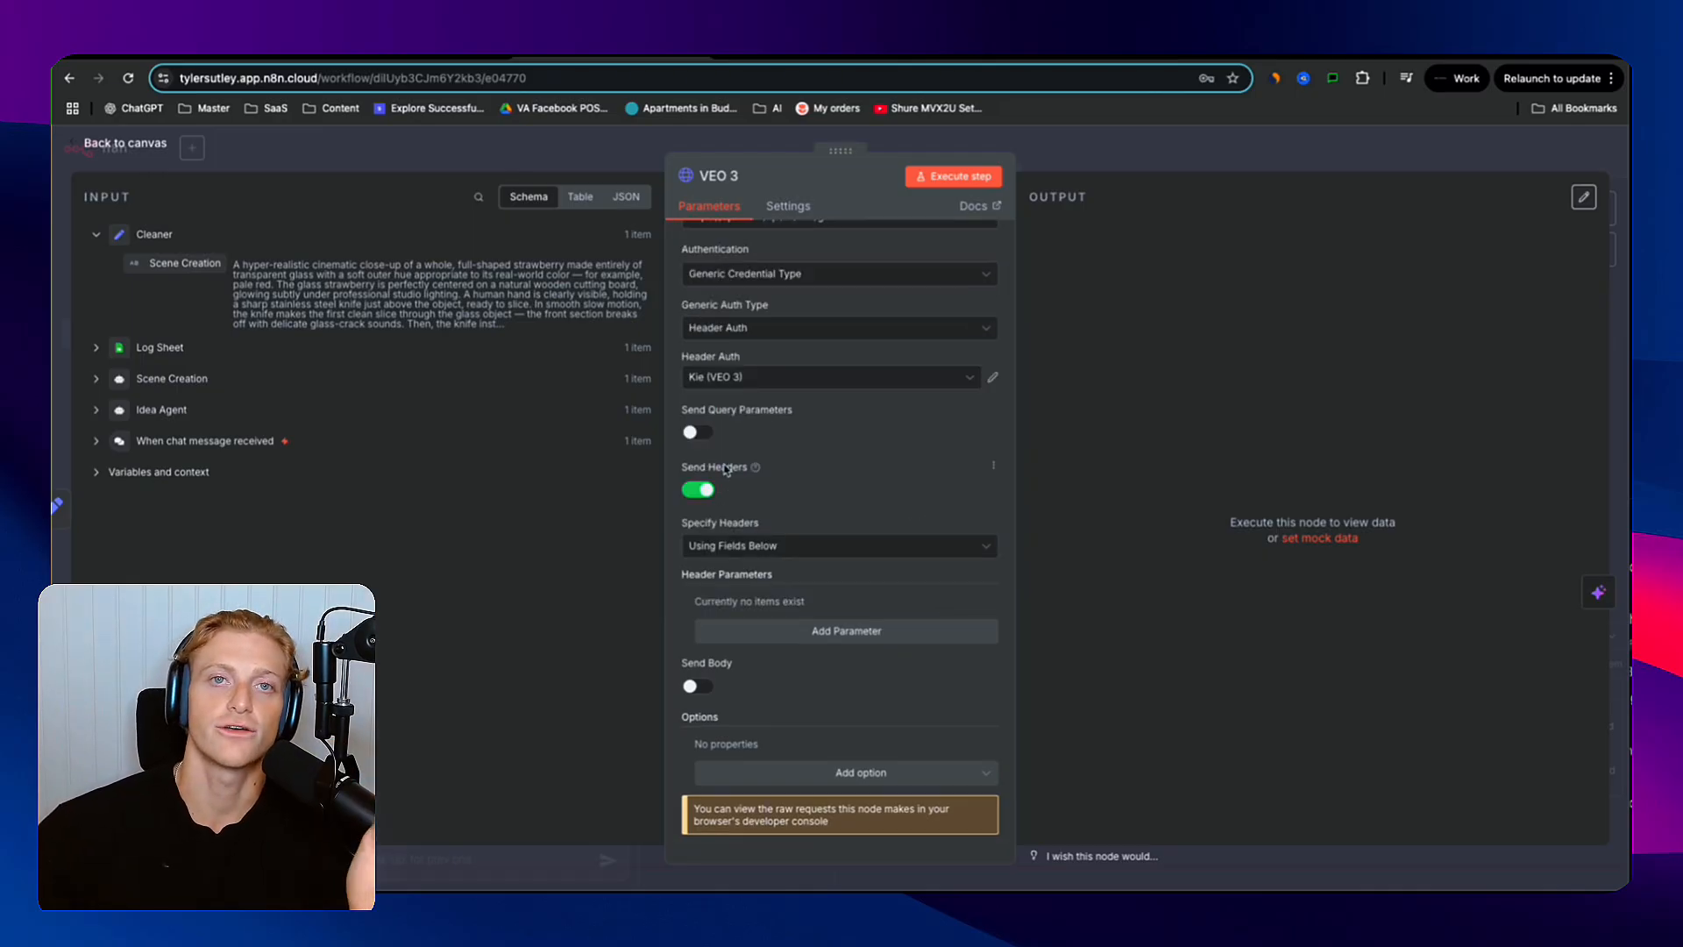
- Switch to the Kie AI docs page on generating Veo3 video and copy the header name Authorization from its Authorizations section
{"action": "left_click", "coordinate": [1377, 57]}
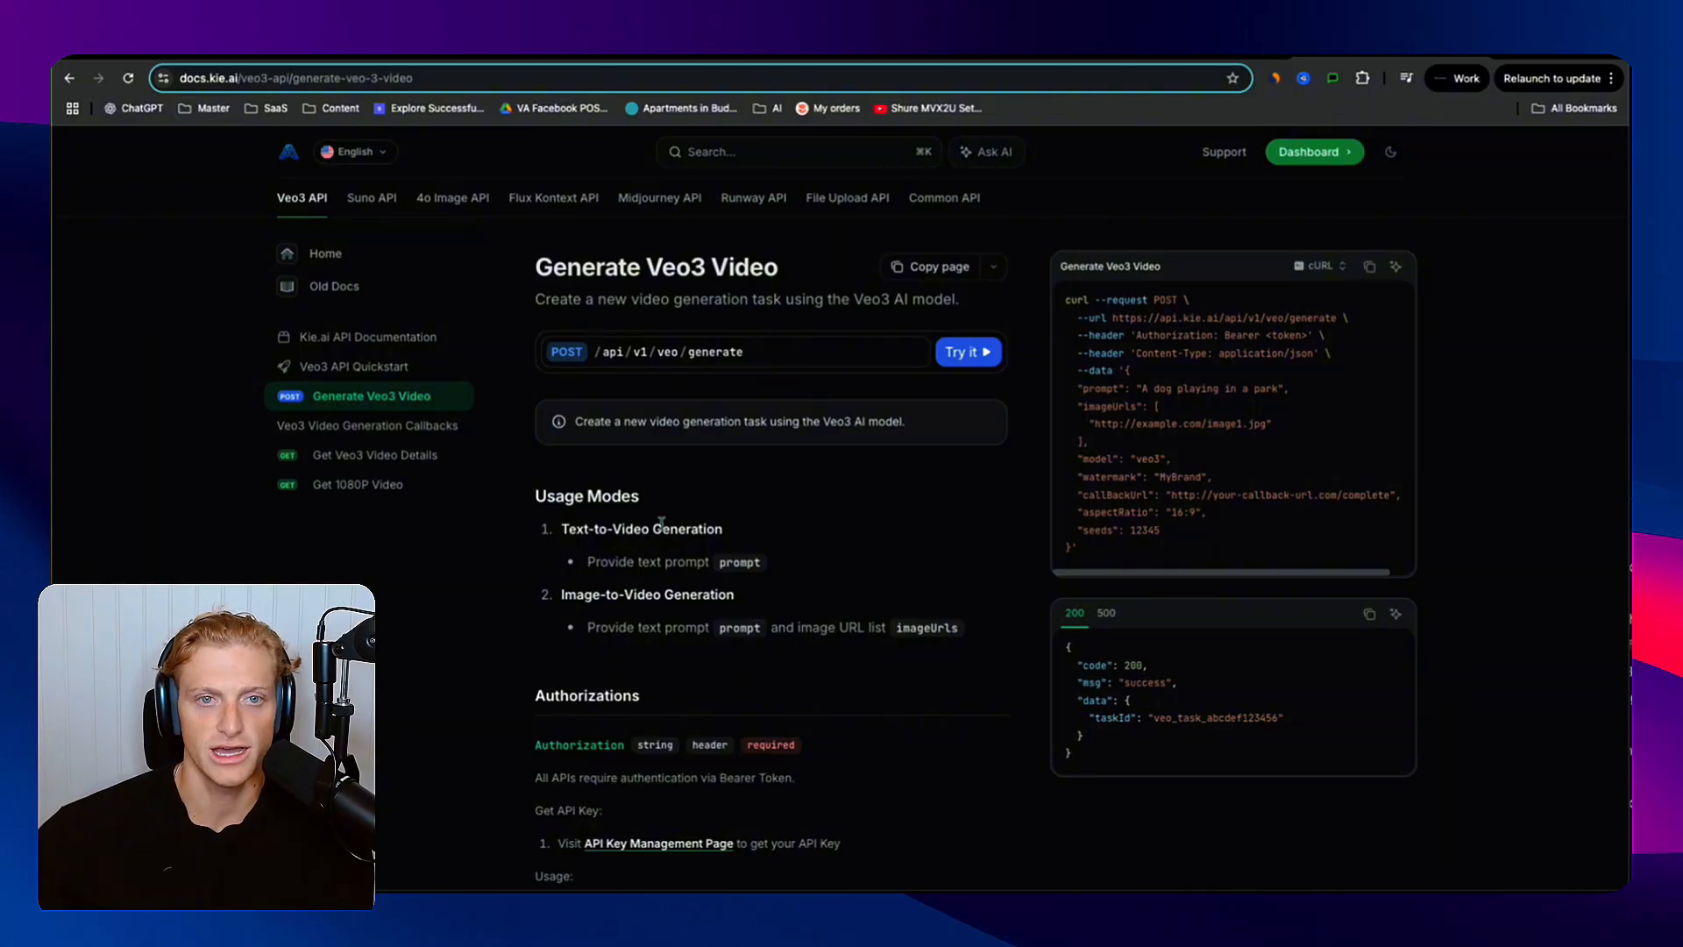
{"action": "scroll", "coordinate": [735, 396], "scroll_direction": "down", "scroll_amount": 3}
{"action": "mouse_move", "coordinate": [642, 536]}
{"action": "left_mouse_down"}
{"action": "mouse_move", "coordinate": [536, 537]}
{"action": "mouse_move", "coordinate": [653, 542]}
{"action": "left_mouse_up"}
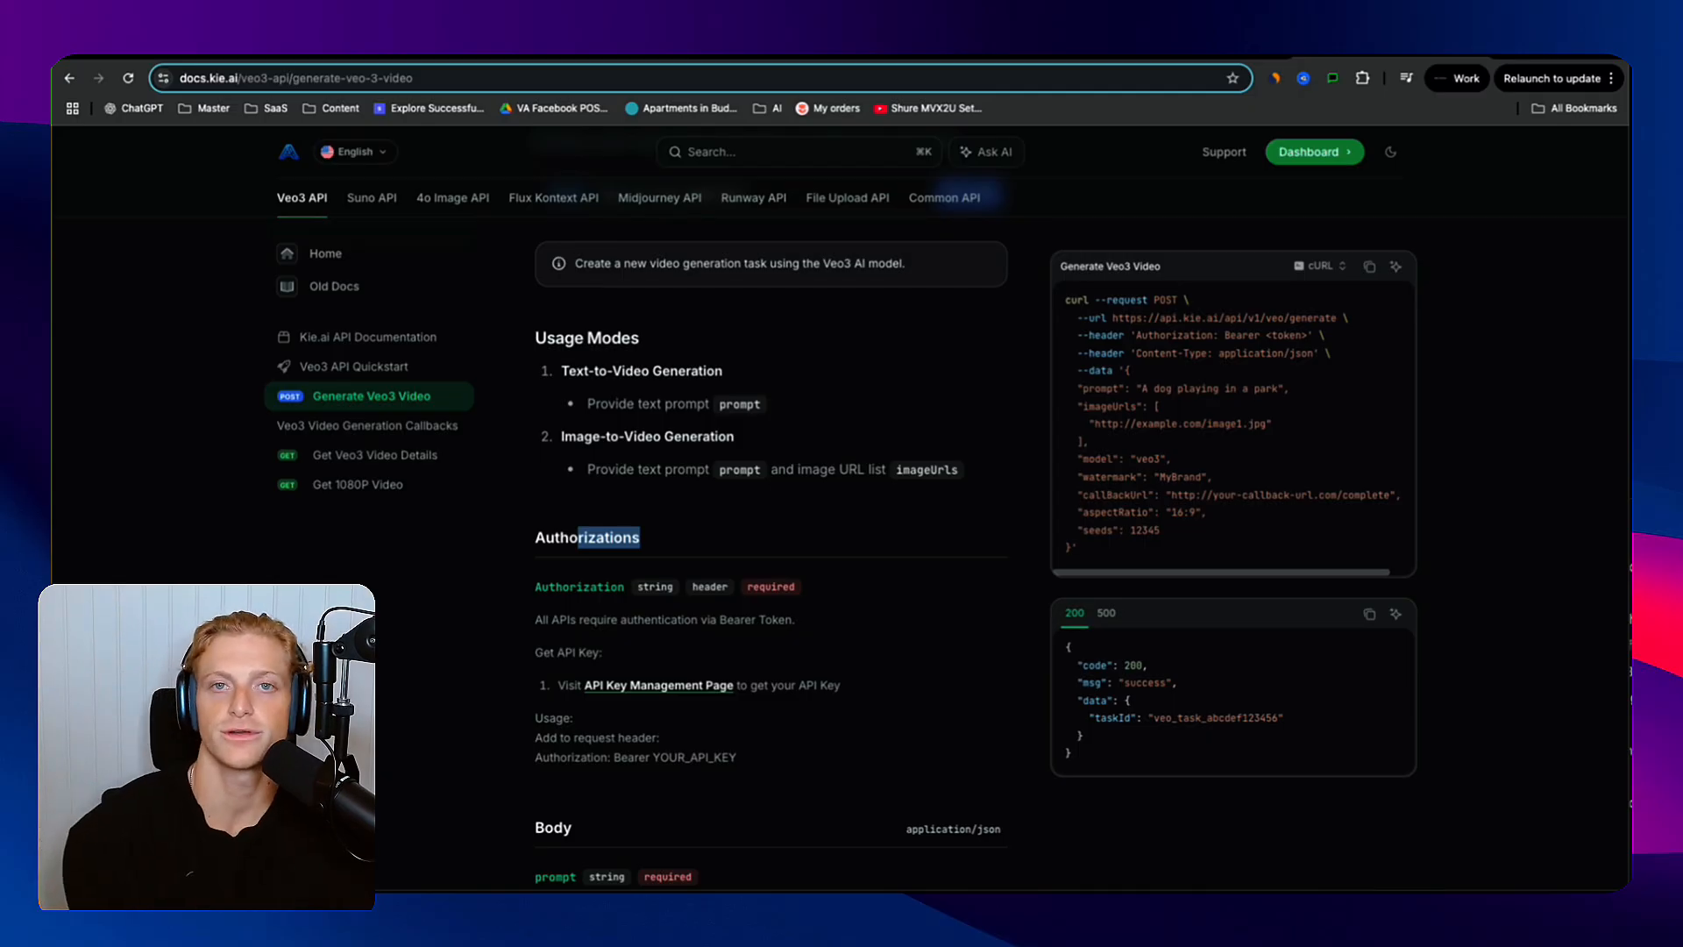
{"action": "scroll", "coordinate": [559, 645], "scroll_direction": "down", "scroll_amount": 2}
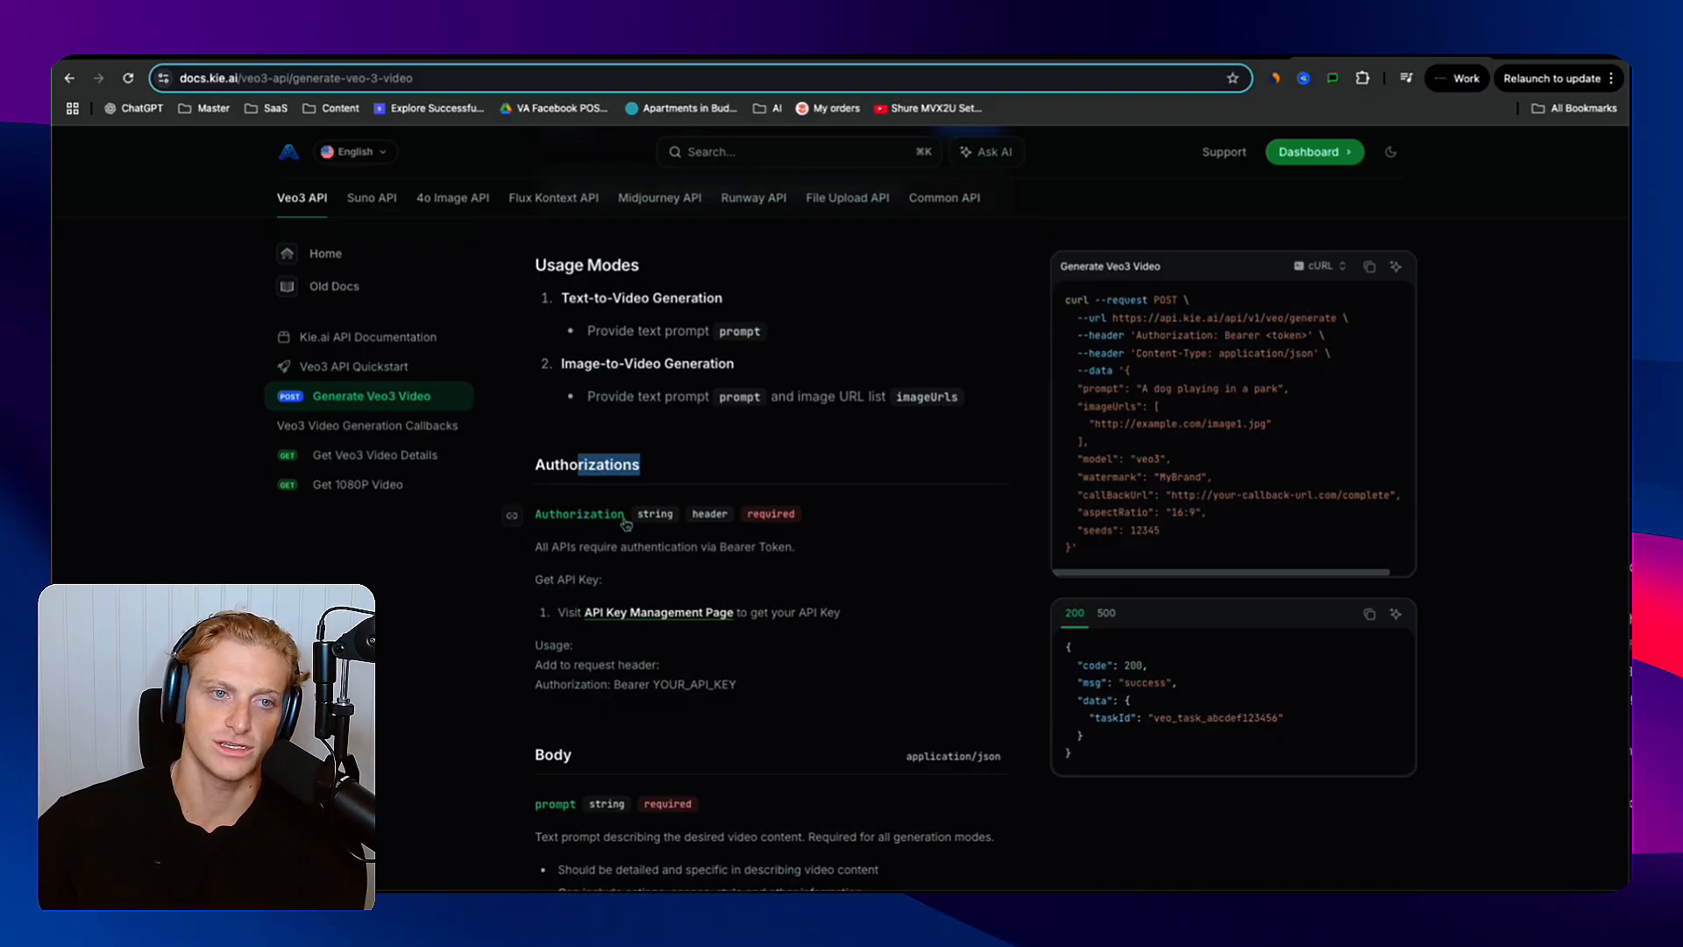
{"action": "left_click_drag", "start_coordinate": [625, 523], "coordinate": [526, 517]}
{"action": "key", "text": "super+c"}
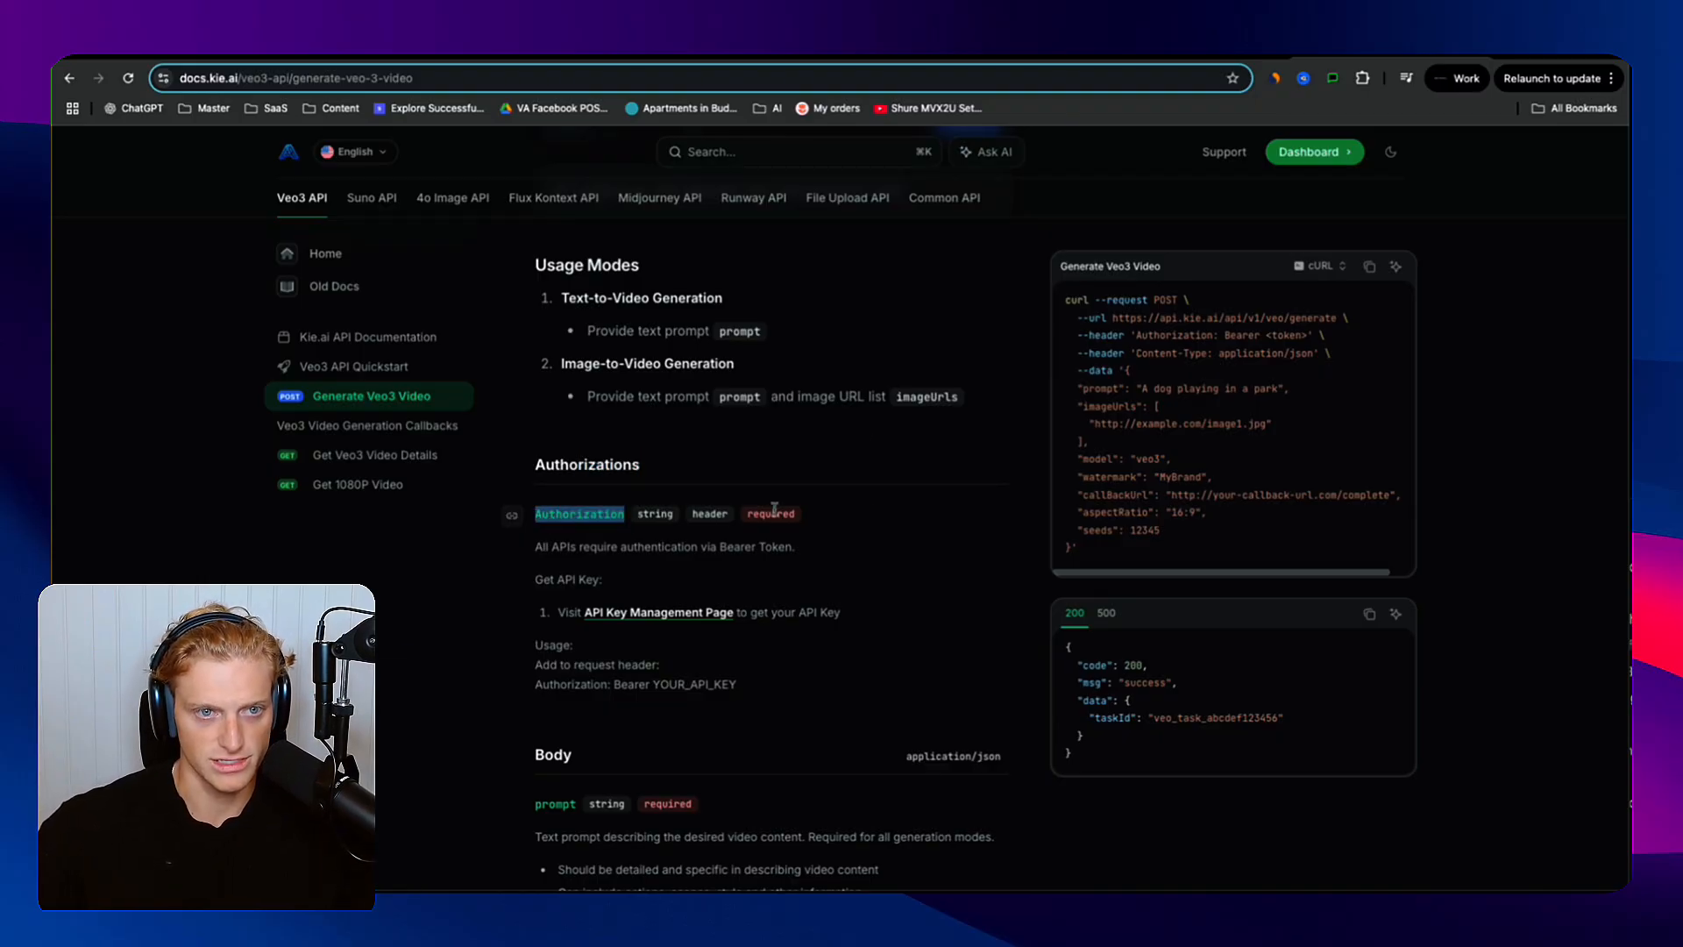
{"action": "left_click_drag", "start_coordinate": [731, 517], "coordinate": [702, 511]}
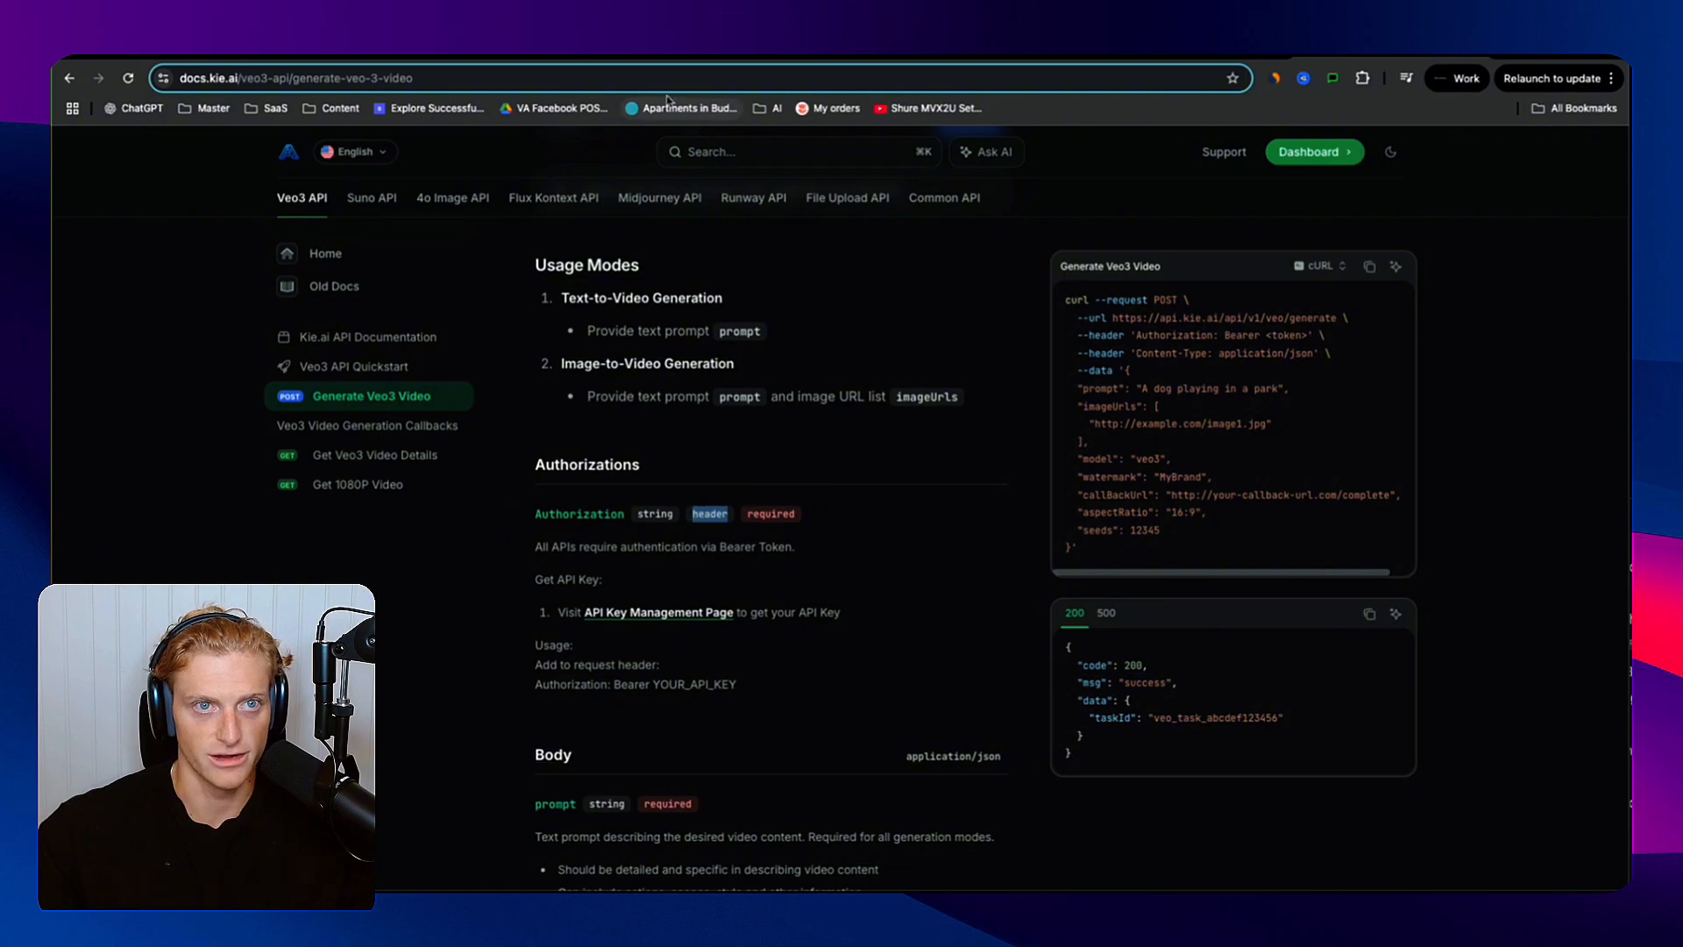
- Return to the n8n workflow and add a header parameter named Authorization to the VEO 3 node
{"action": "left_click", "coordinate": [588, 58]}
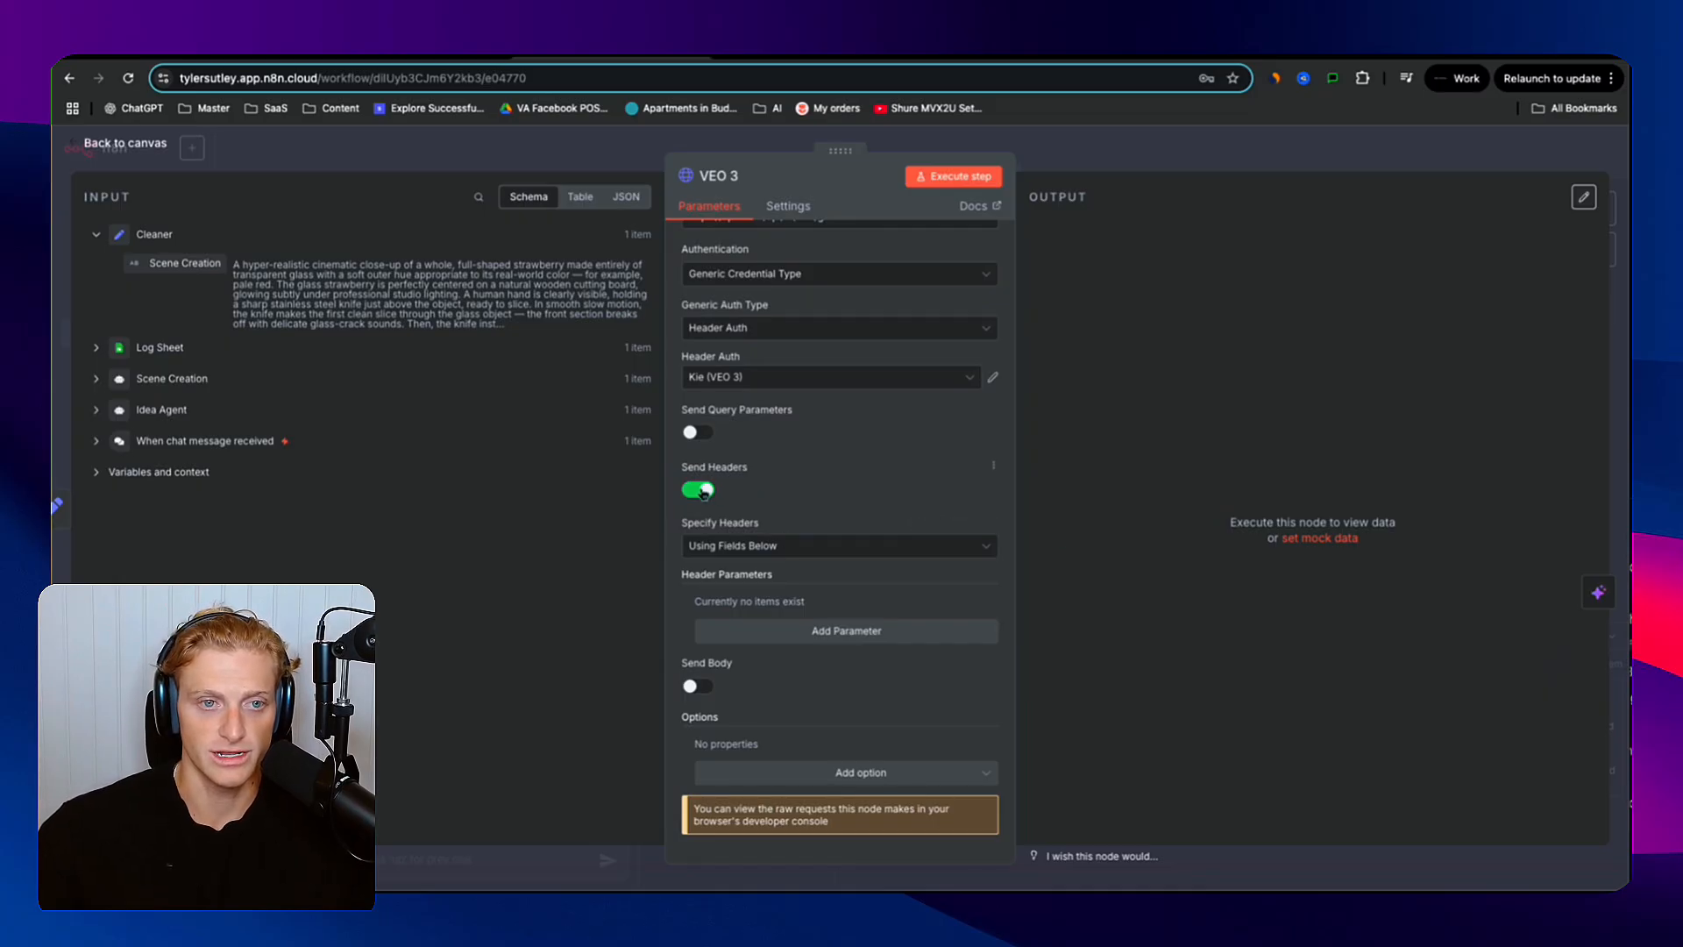
{"action": "left_click", "coordinate": [737, 631]}
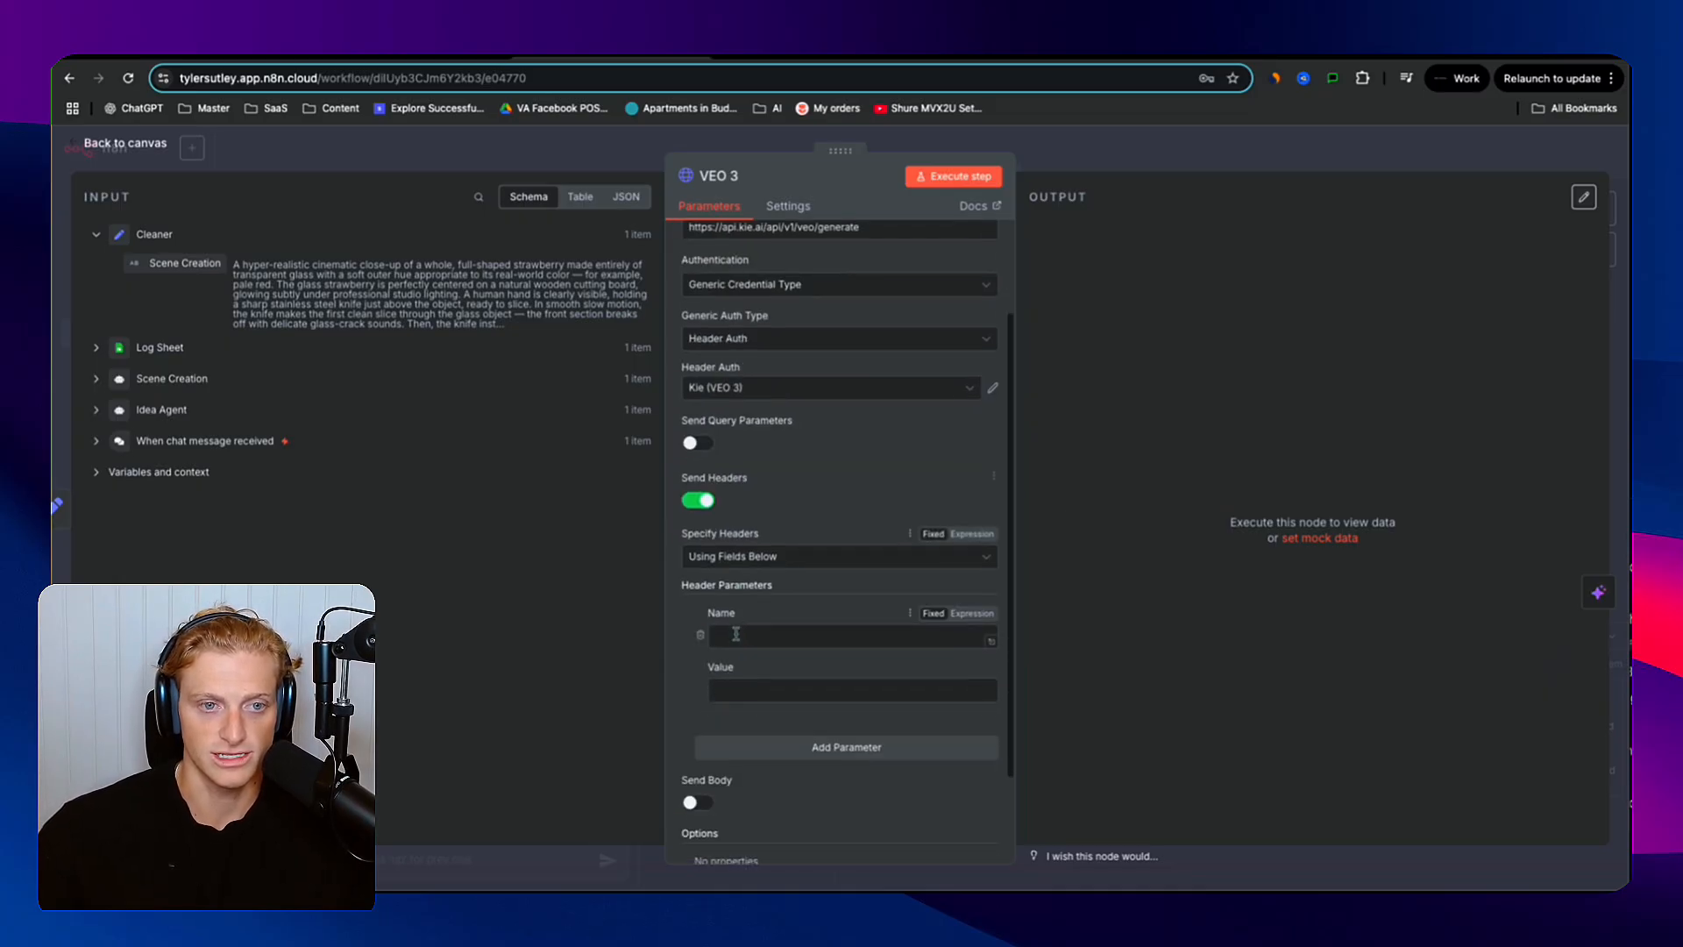
{"action": "left_click", "coordinate": [766, 645]}
{"action": "key", "text": "super+v"}
{"action": "left_click", "coordinate": [787, 685]}
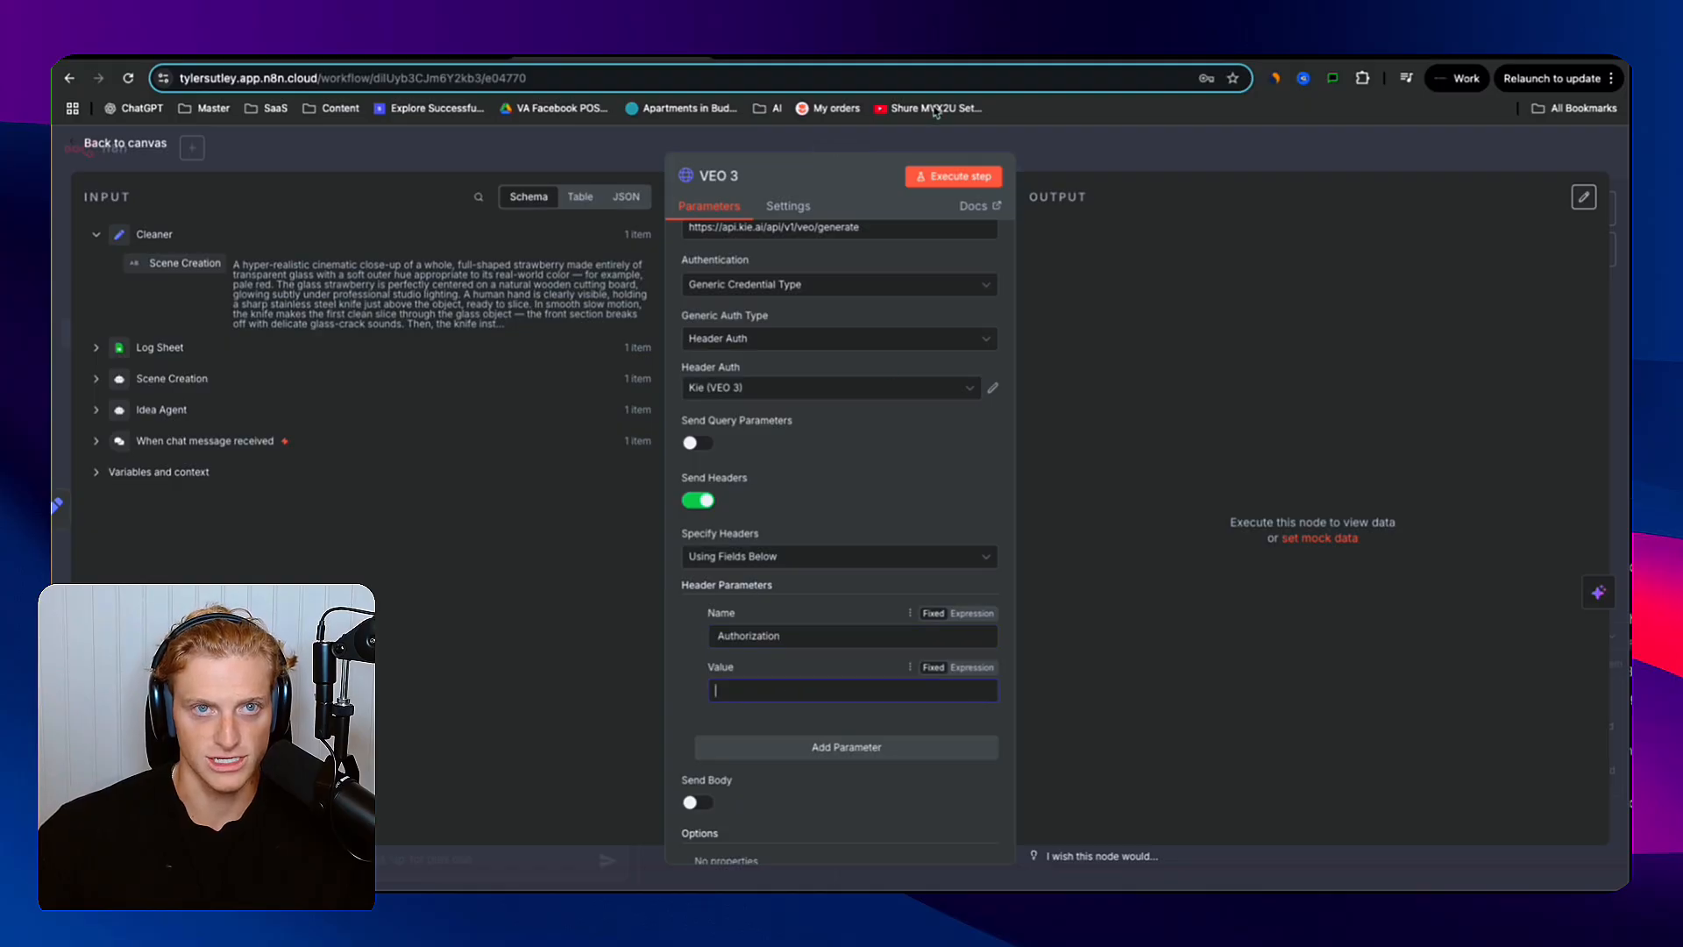
- Copy Bearer YOUR_API_KEY from the Kie AI docs into the Authorization header's value and trim it to Bearer
{"action": "left_click", "coordinate": [1342, 48]}
{"action": "scroll", "coordinate": [665, 647], "scroll_direction": "down", "scroll_amount": 2}
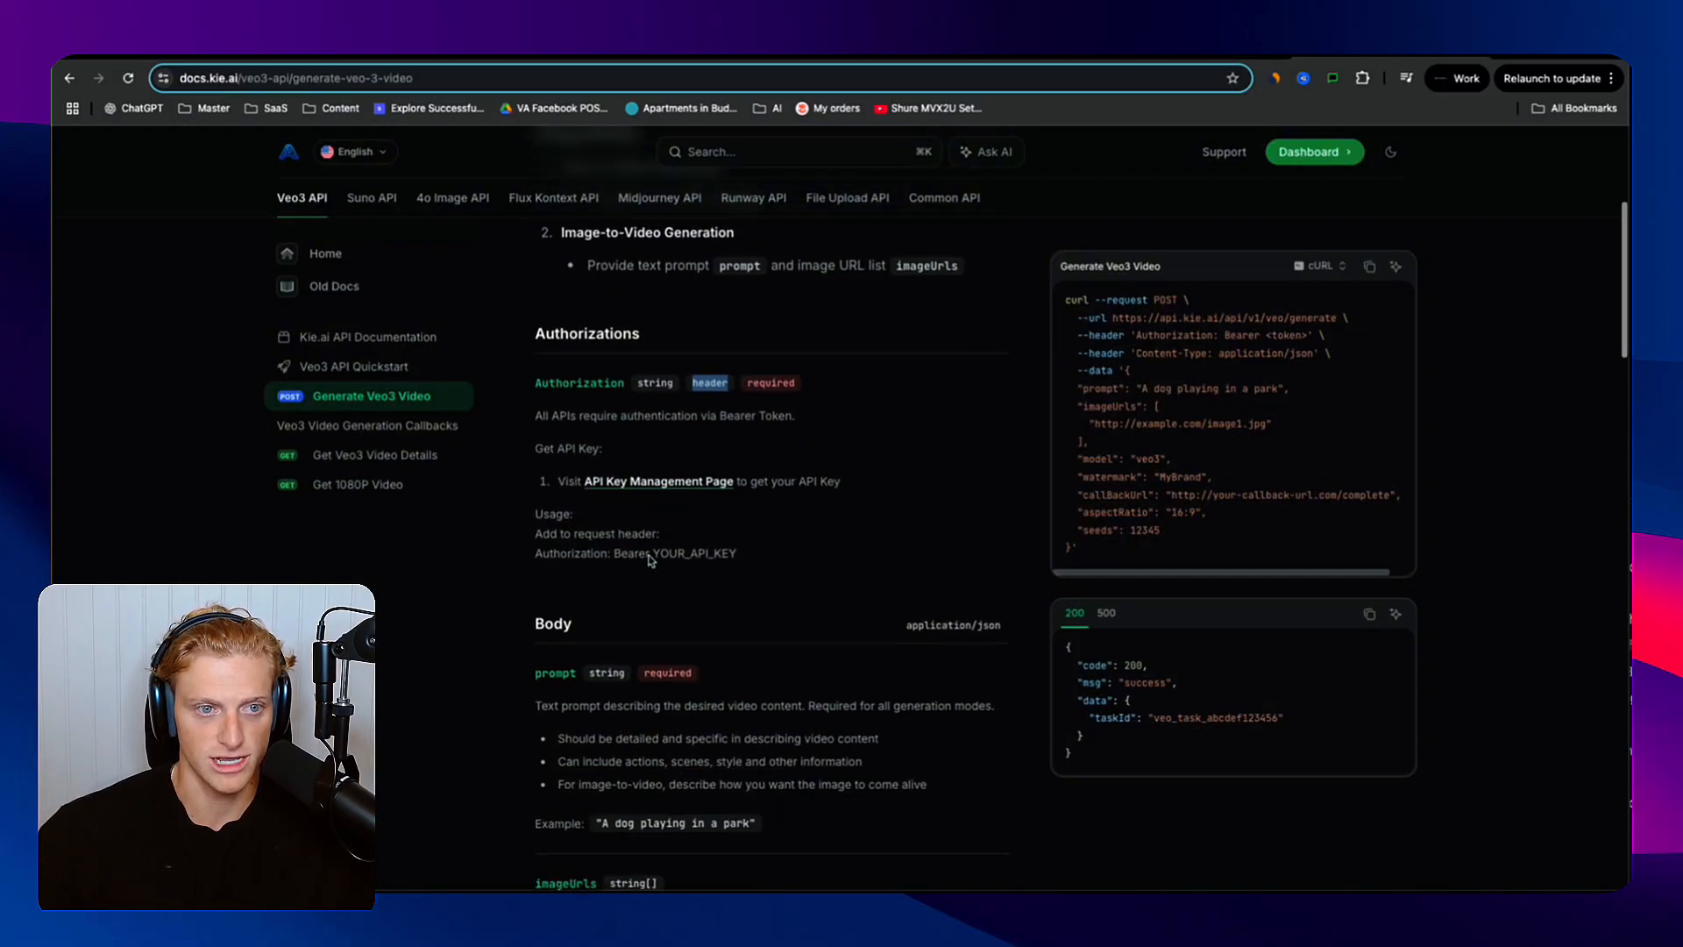
{"action": "scroll", "coordinate": [654, 557], "scroll_direction": "down", "scroll_amount": 1}
{"action": "left_click_drag", "start_coordinate": [745, 541], "coordinate": [611, 541]}
{"action": "key", "text": "super+c"}
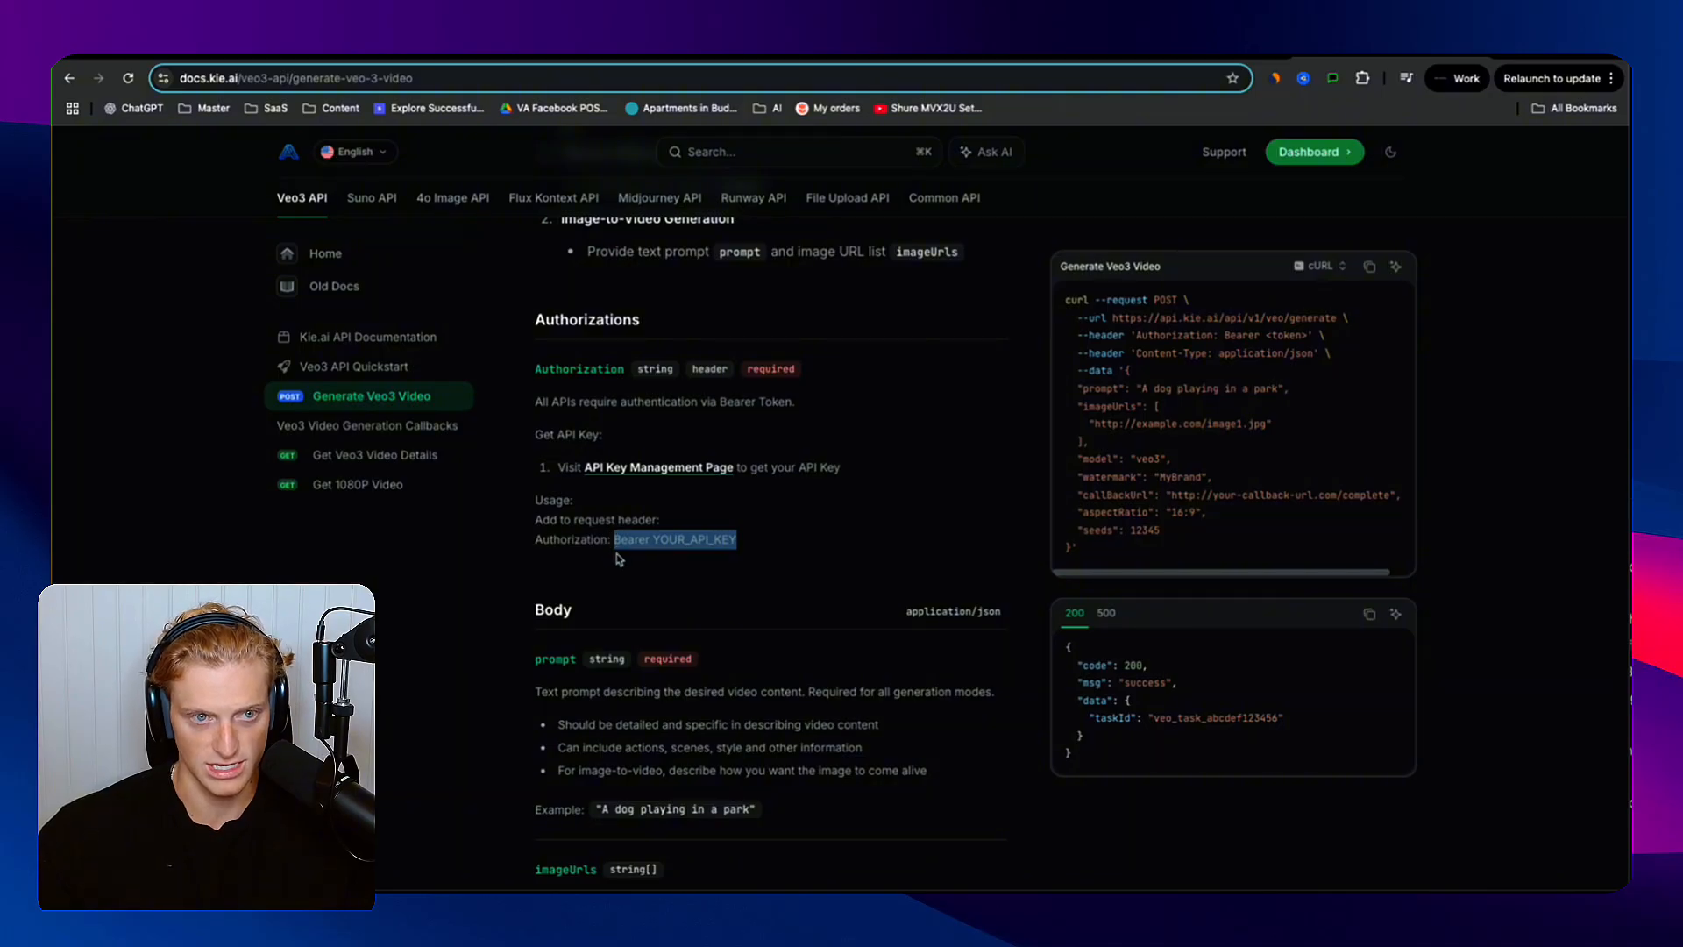
{"action": "left_click", "coordinate": [580, 58]}
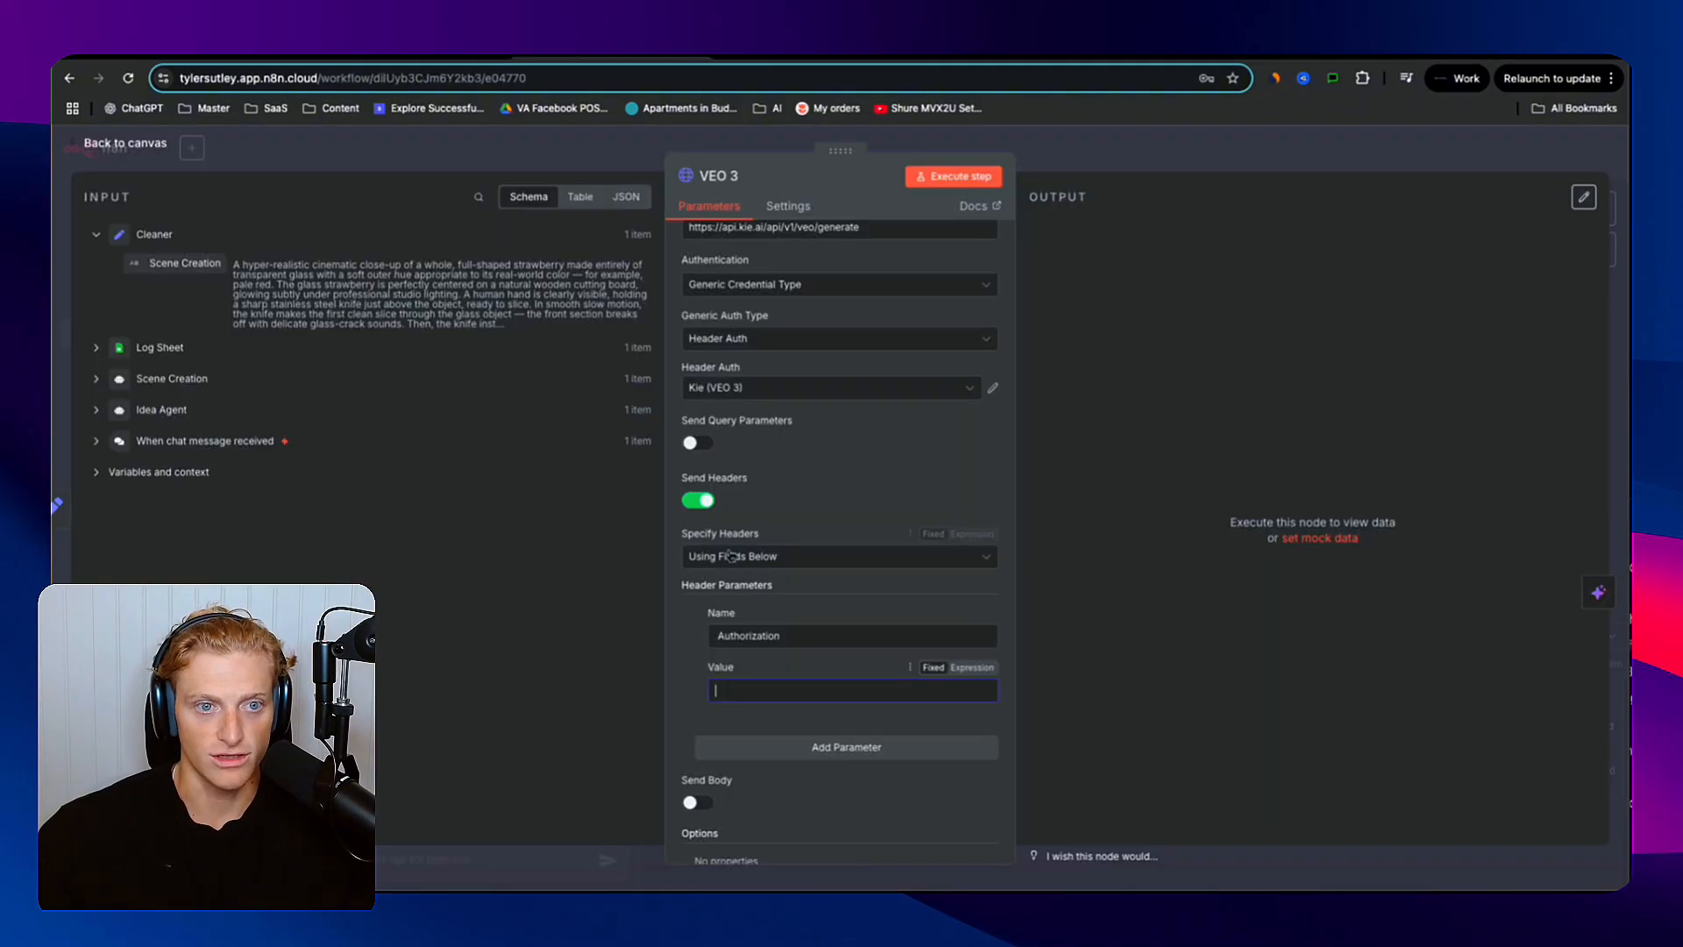
{"action": "key", "text": "super+v"}
{"action": "left_click_drag", "start_coordinate": [734, 673], "coordinate": [909, 699]}
{"action": "key", "text": "BackSpace"}
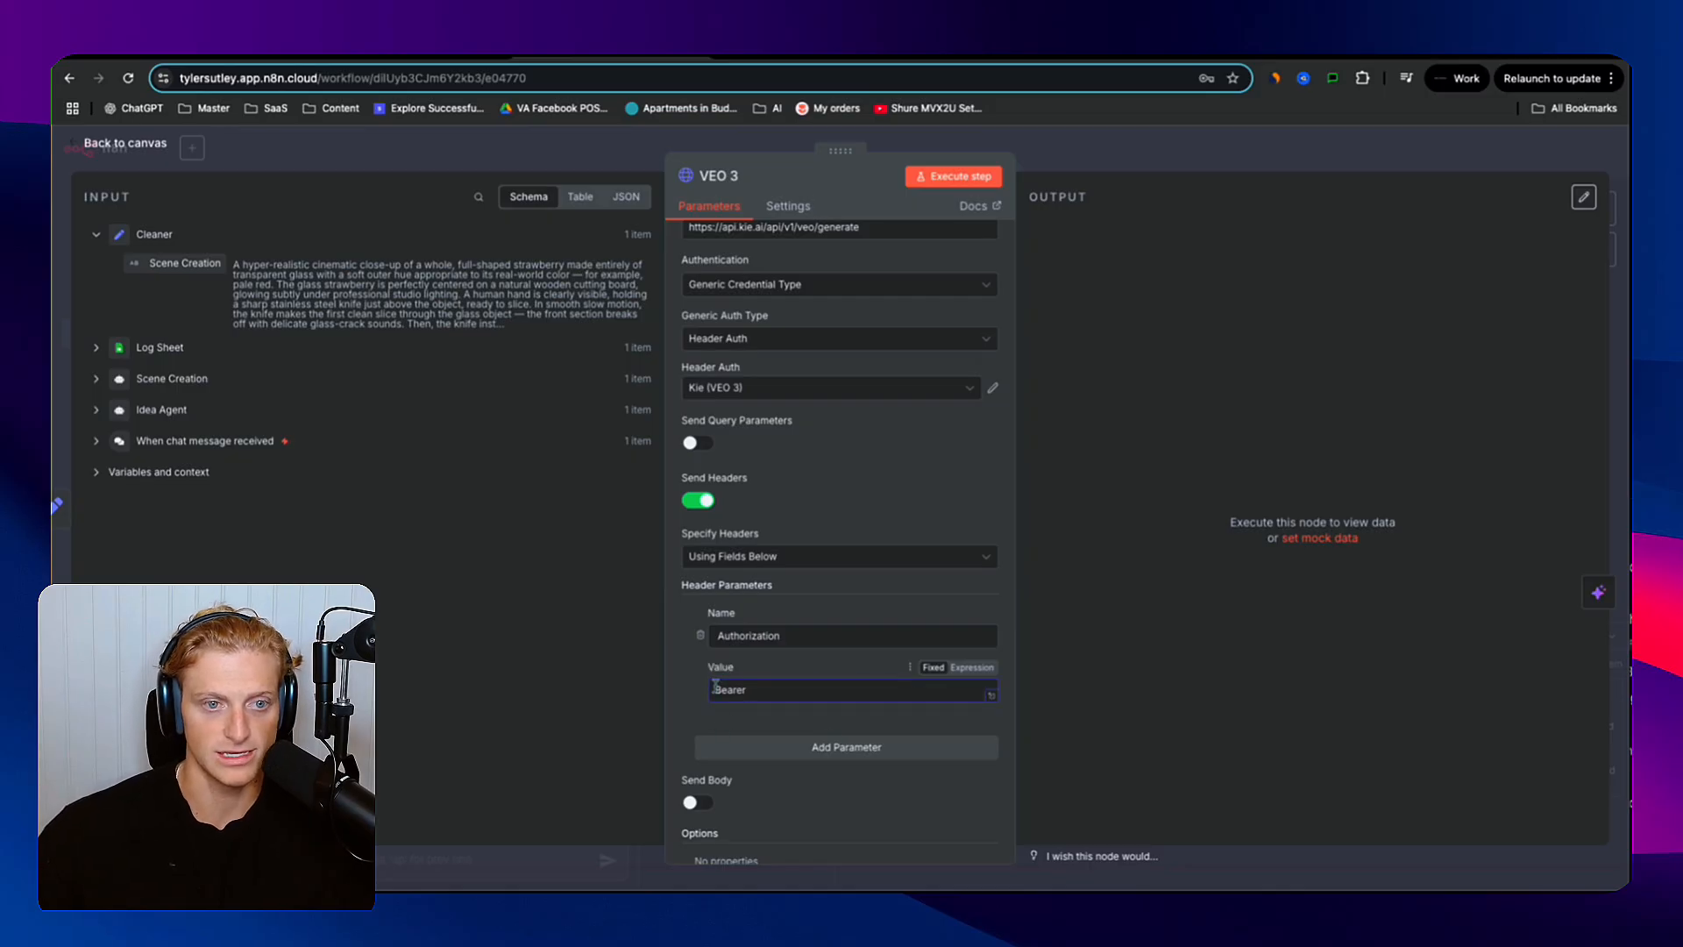
- Remove the Authorization header parameter and turn off Send Headers, keeping Kie (VEO 3) as the Header Auth credential
{"action": "left_click", "coordinate": [704, 634]}
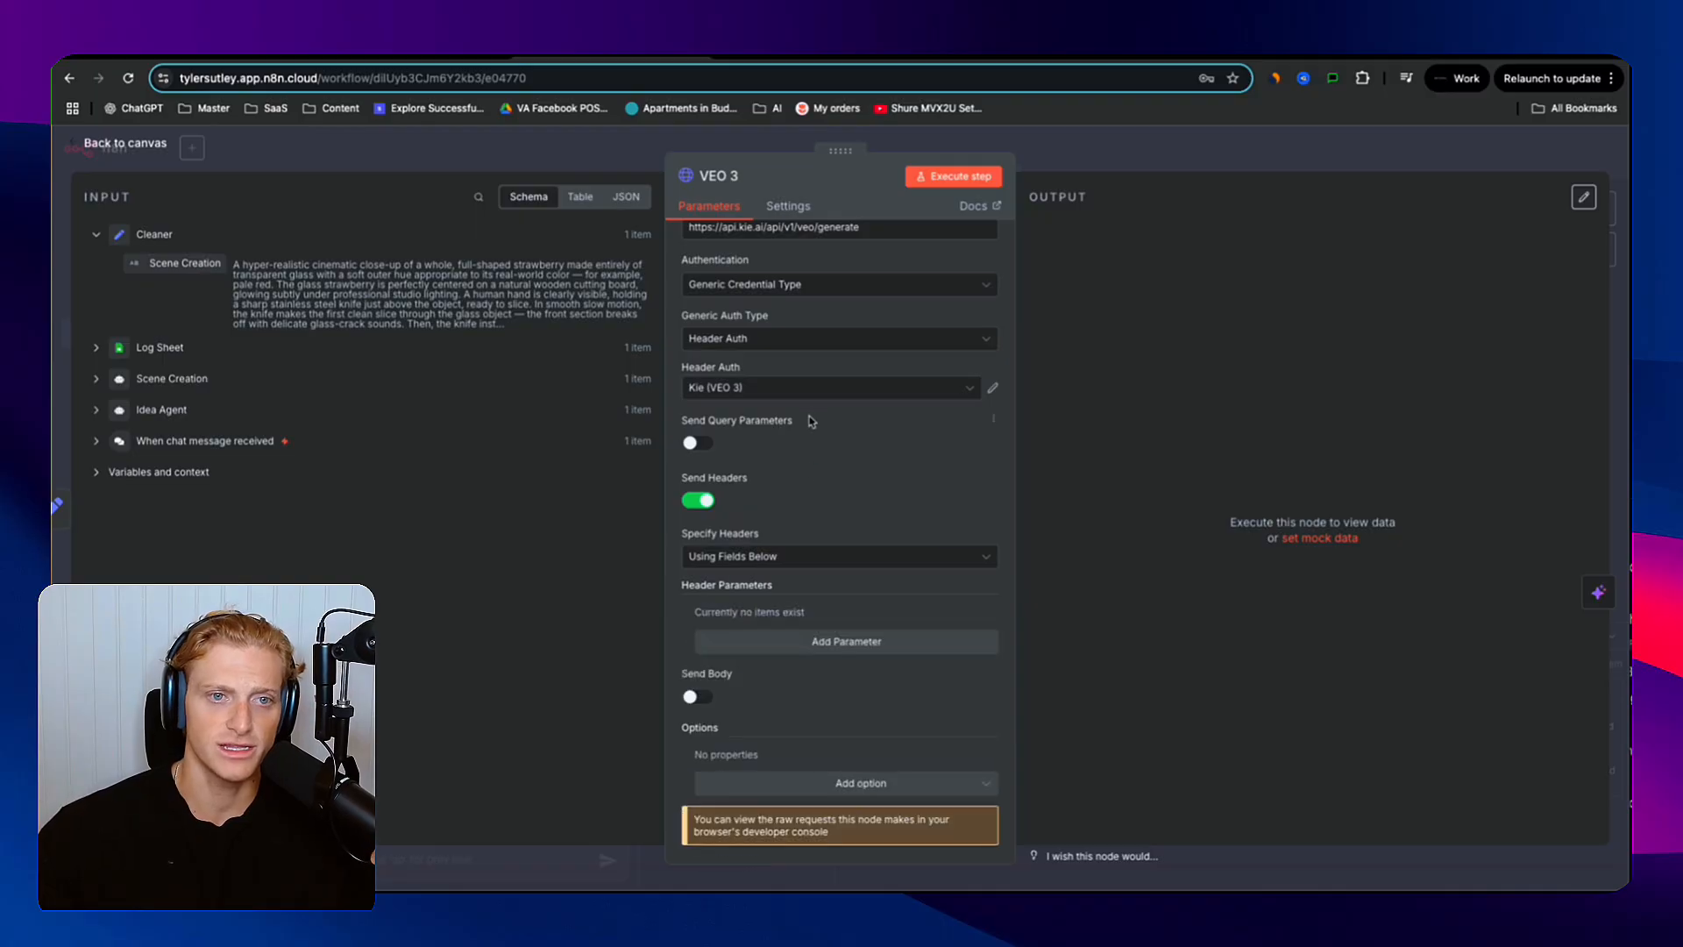
{"action": "left_click", "coordinate": [813, 388]}
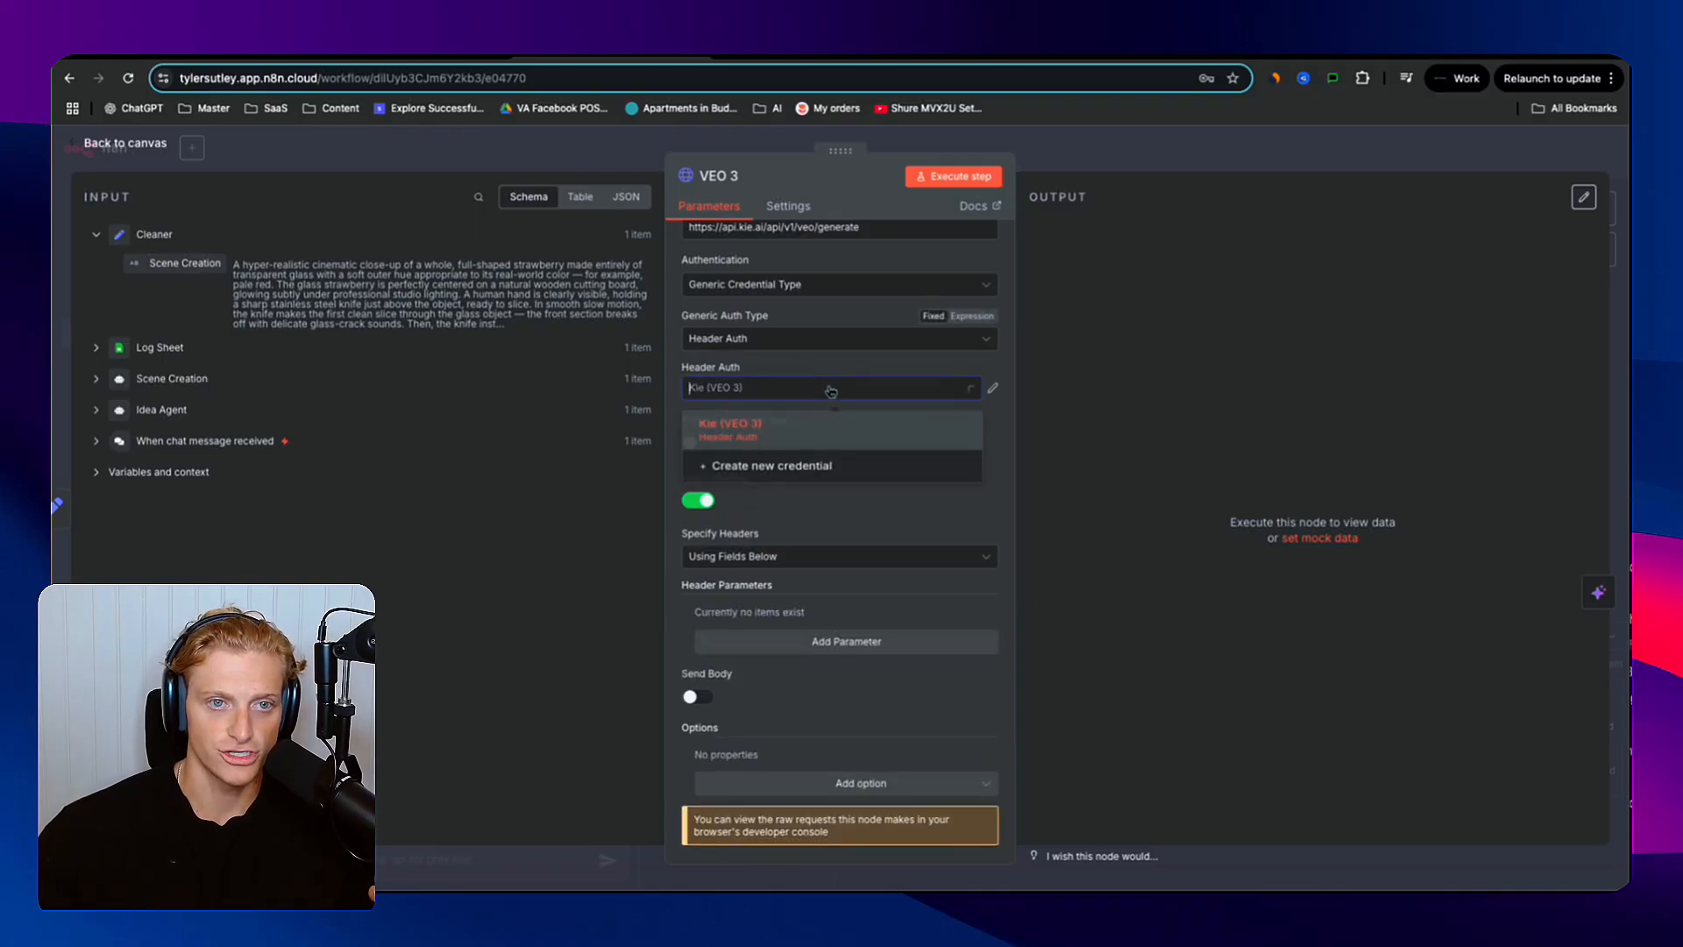
{"action": "left_click", "coordinate": [759, 438]}
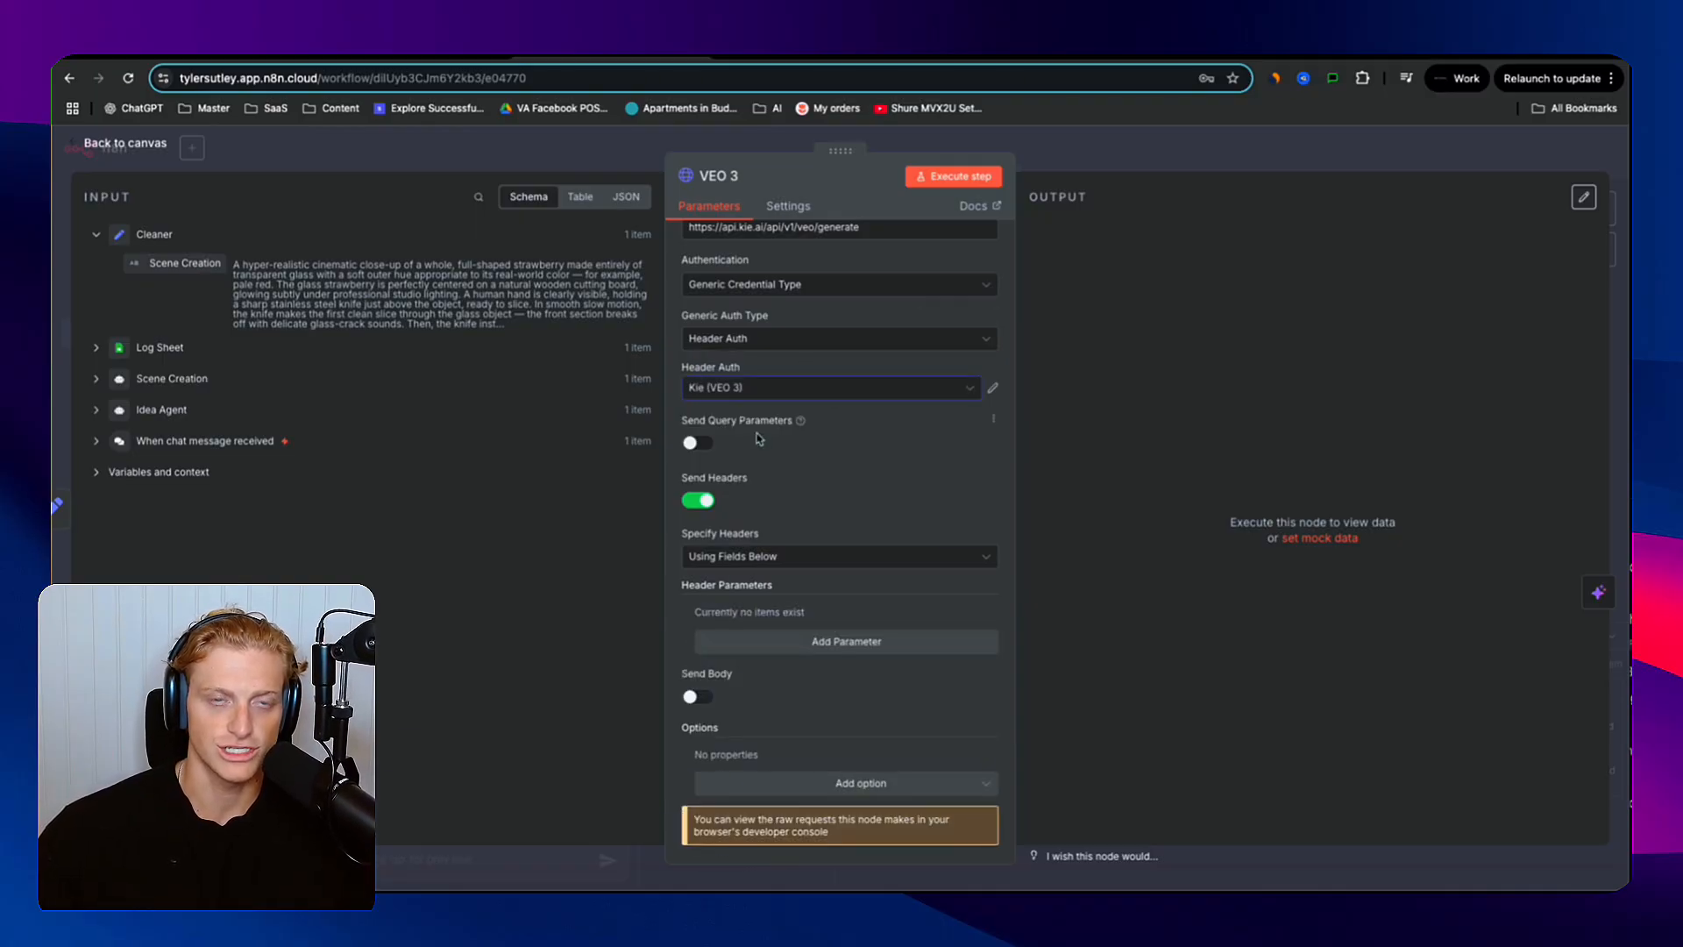
{"action": "scroll", "coordinate": [780, 526], "scroll_direction": "down", "scroll_amount": 1}
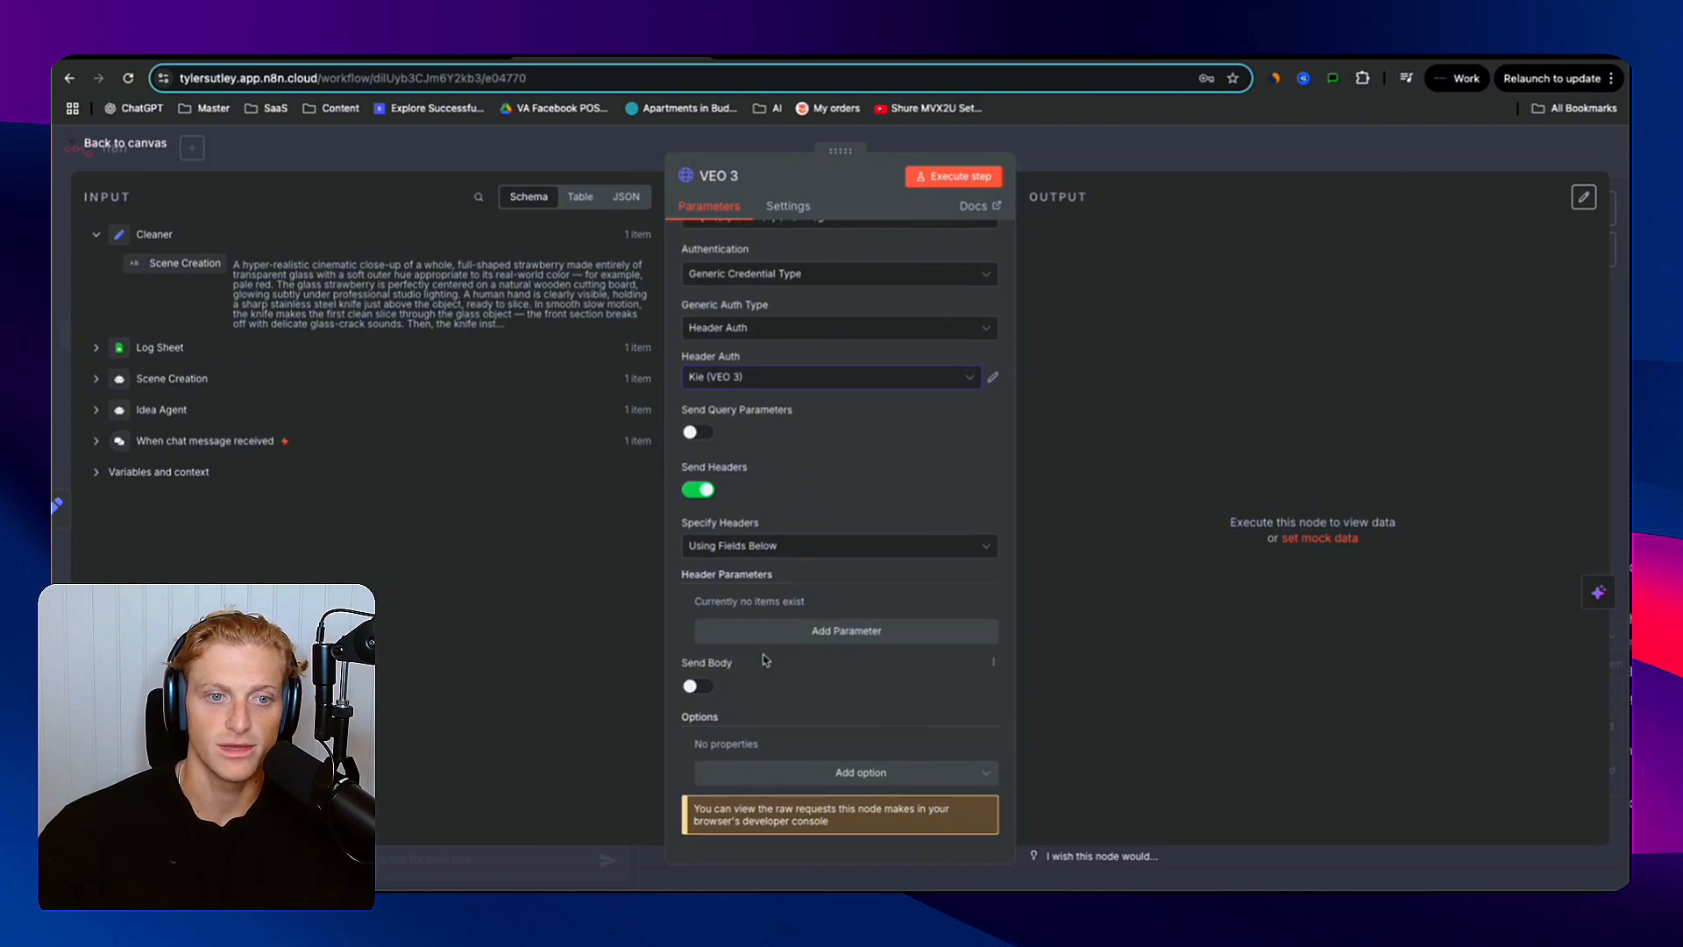
{"action": "left_click", "coordinate": [700, 490]}
{"action": "left_click_drag", "start_coordinate": [744, 495], "coordinate": [681, 496]}
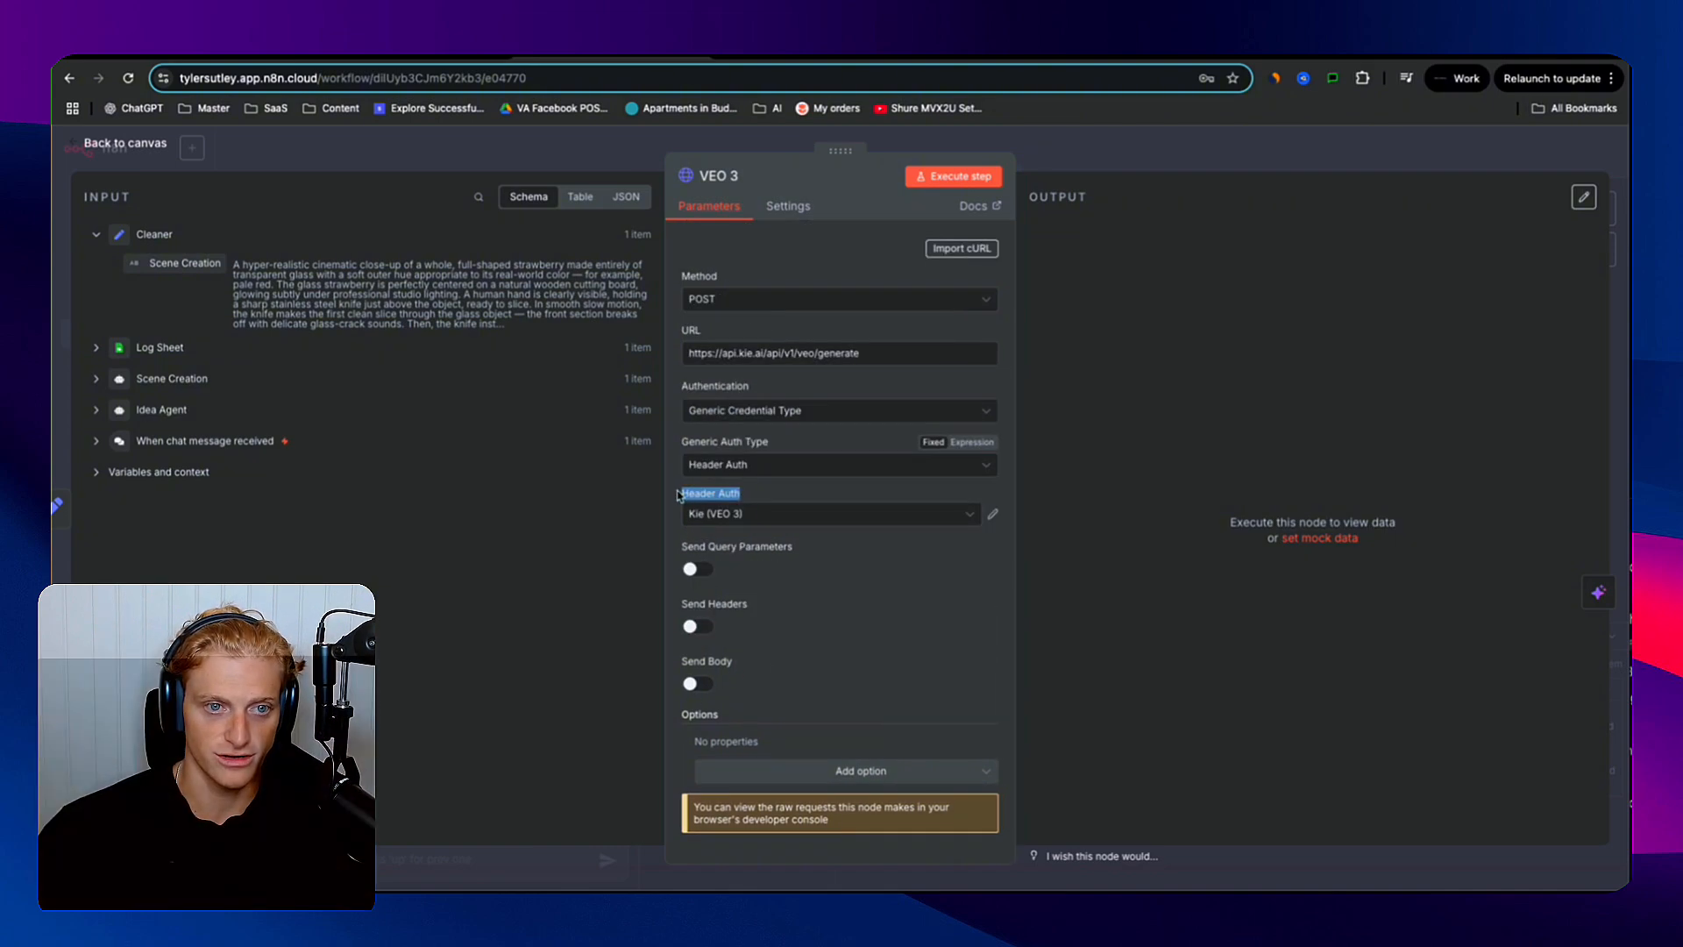
- Turn on Send Body for the VEO 3 node and specify the body using JSON
{"action": "left_click", "coordinate": [717, 683]}
{"action": "scroll", "coordinate": [781, 676], "scroll_direction": "down", "scroll_amount": 3}
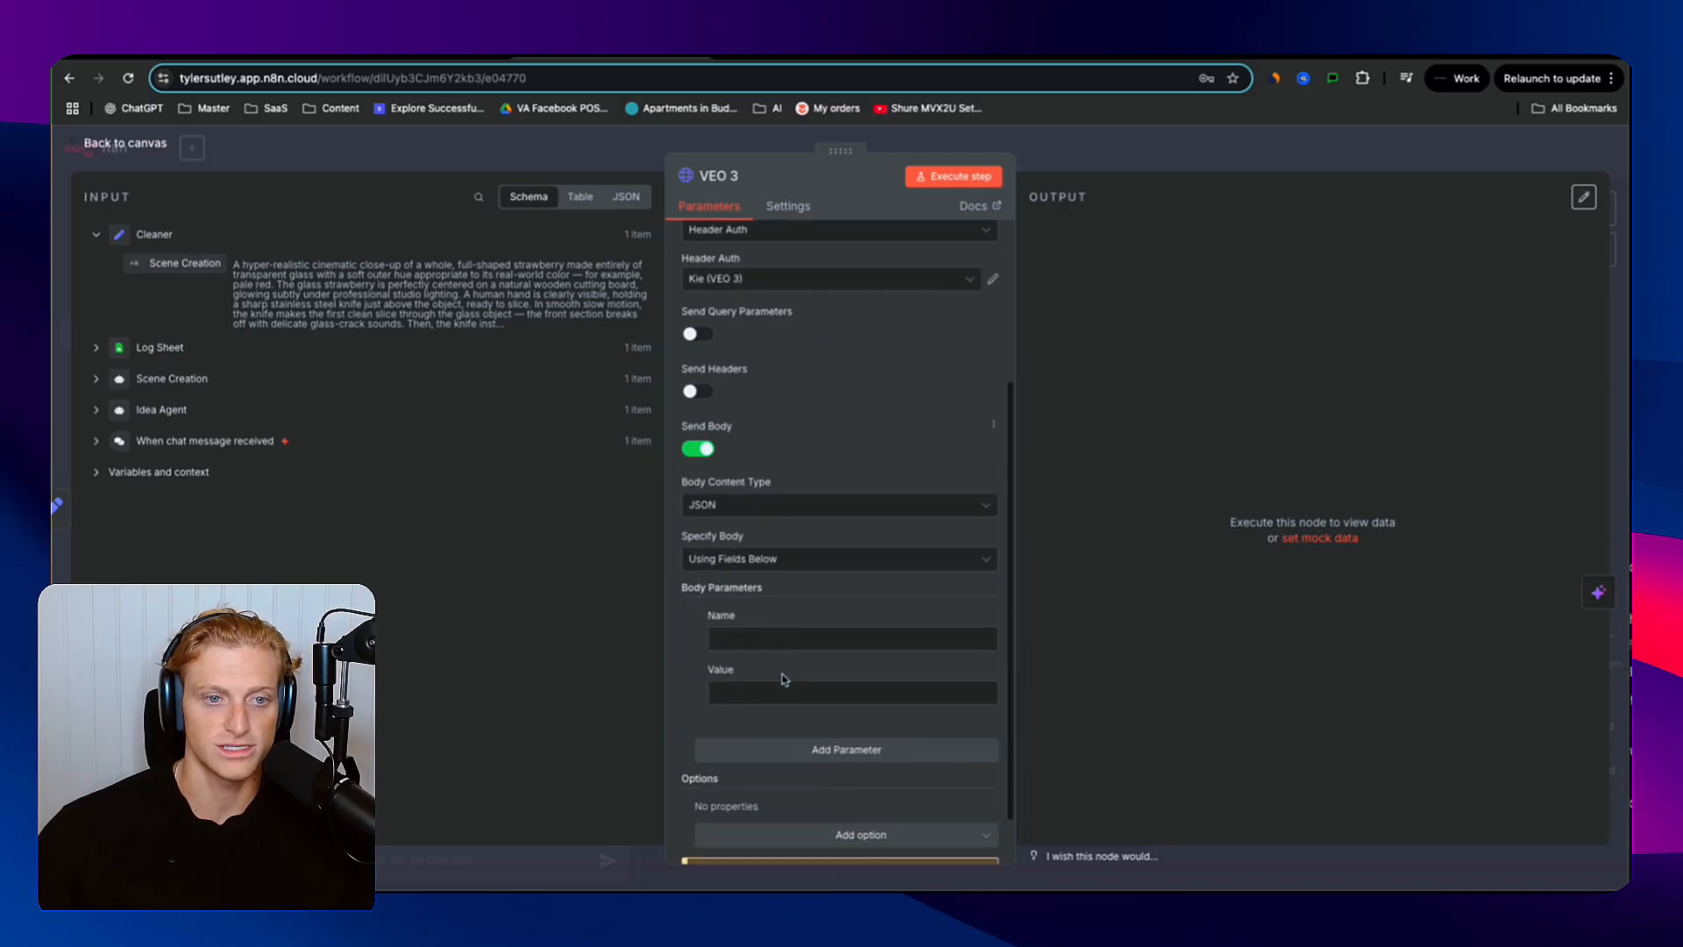
{"action": "left_click", "coordinate": [787, 562]}
{"action": "left_click", "coordinate": [731, 625]}
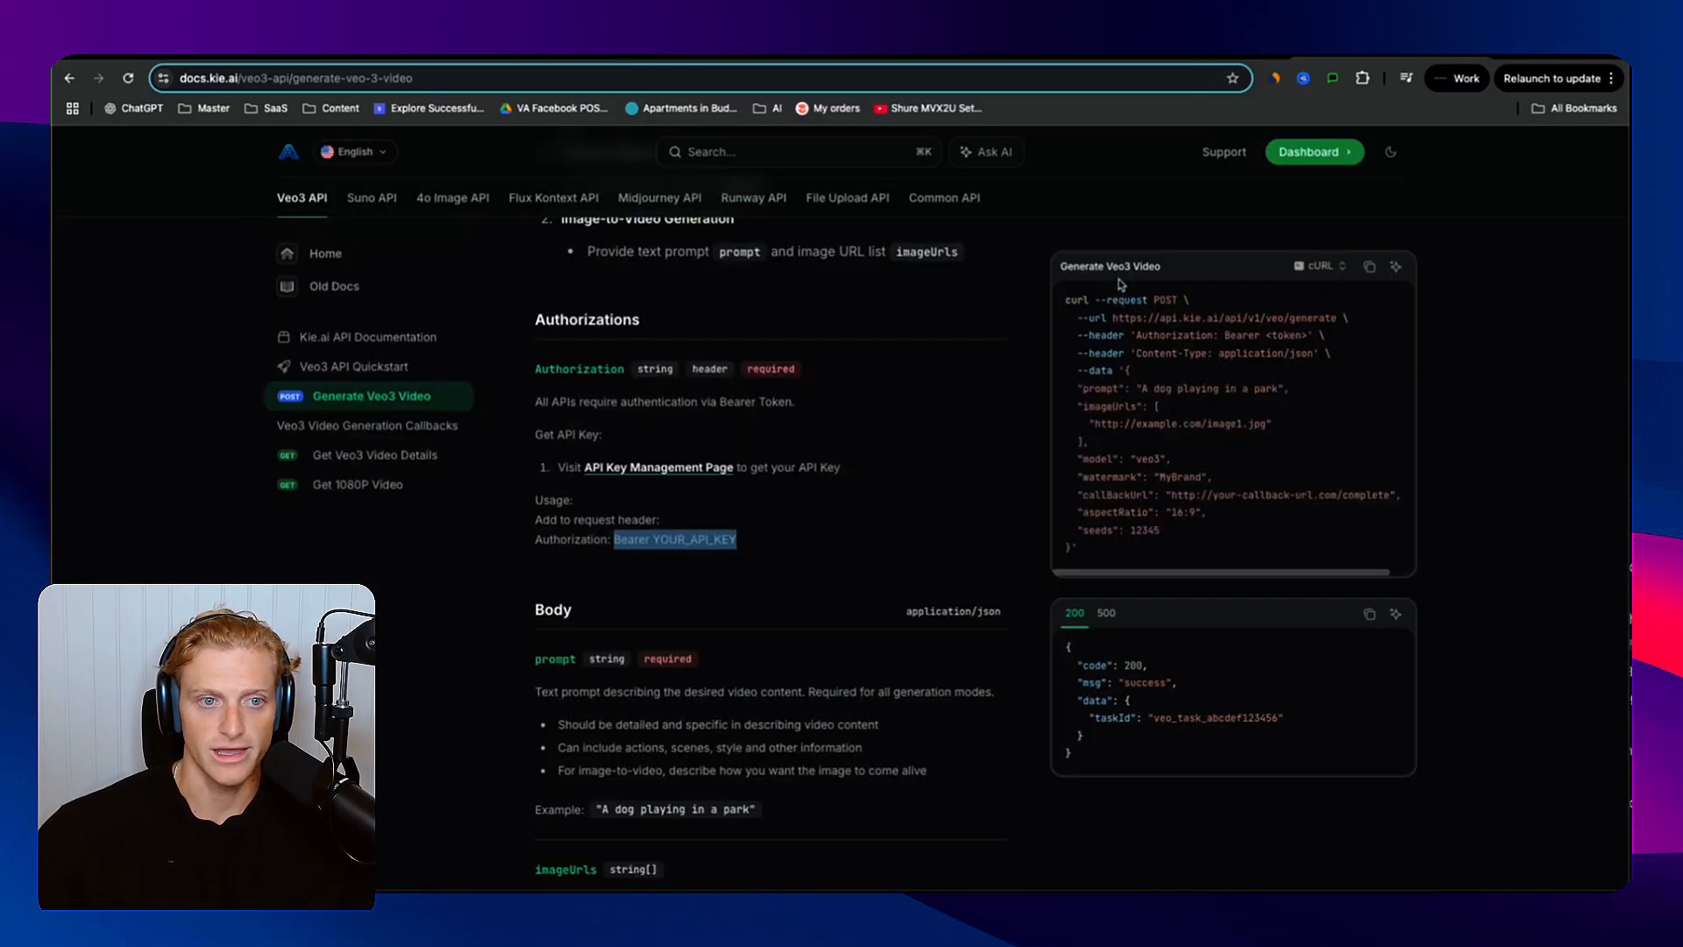
- Copy the VEO 3 JSON body with its prompt expression and model veo3_fast from the Notion page into the node's JSON body
{"action": "scroll", "coordinate": [1120, 283], "scroll_direction": "down", "scroll_amount": 5}
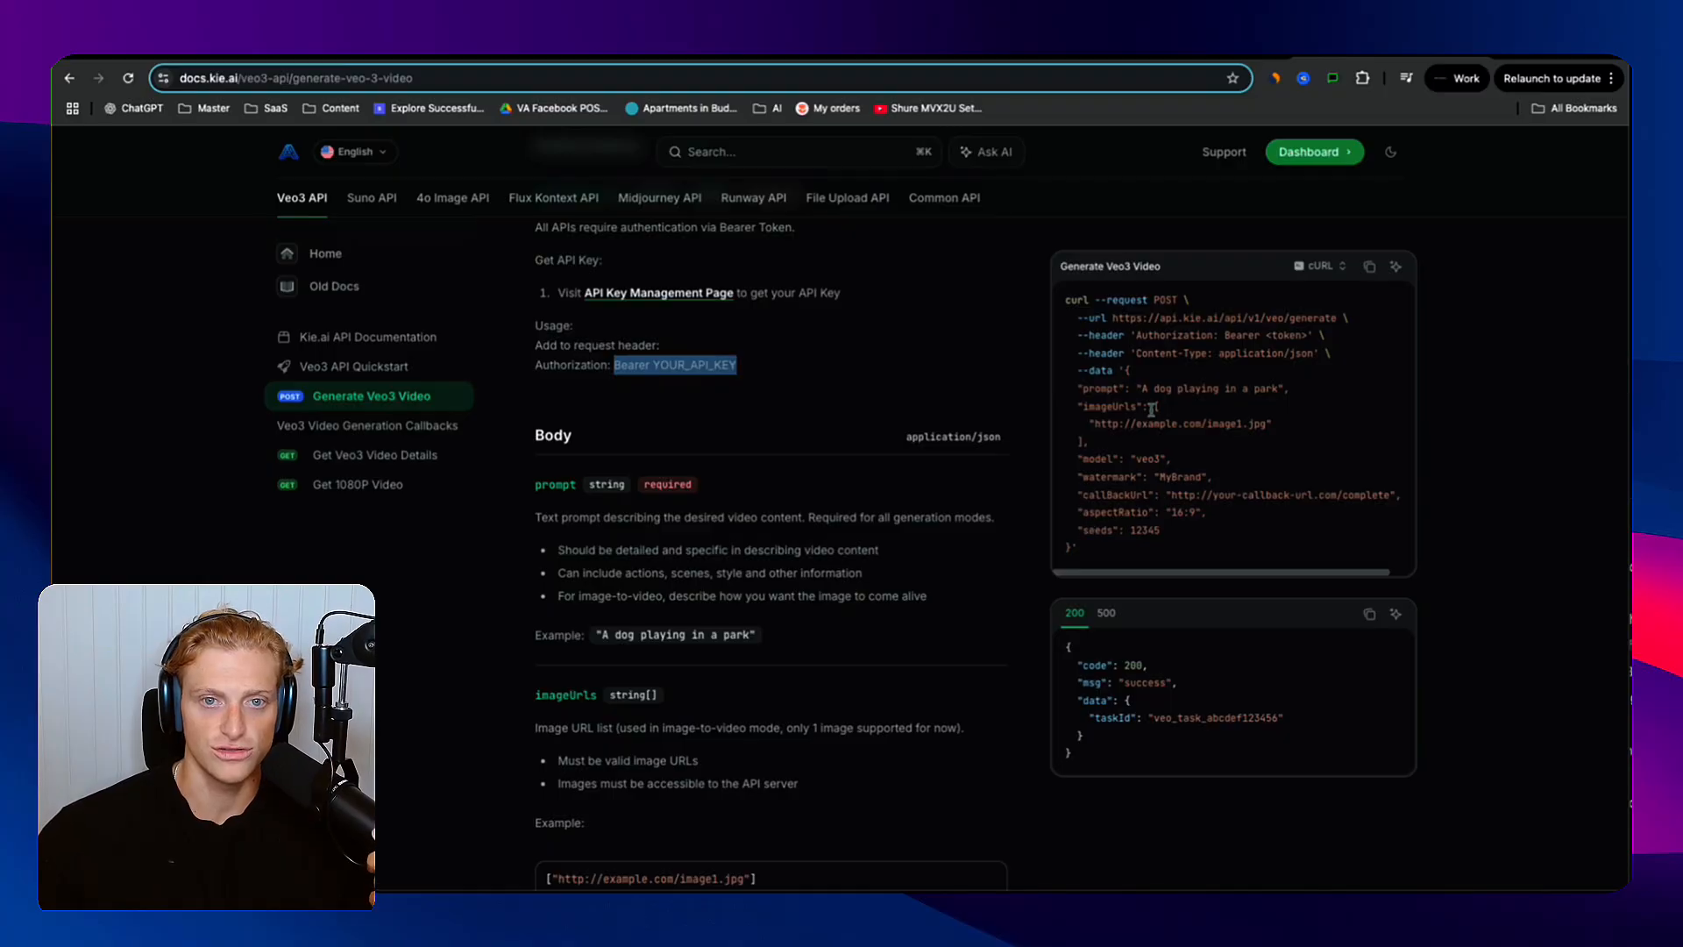
{"action": "scroll", "coordinate": [1144, 443], "scroll_direction": "up", "scroll_amount": 3}
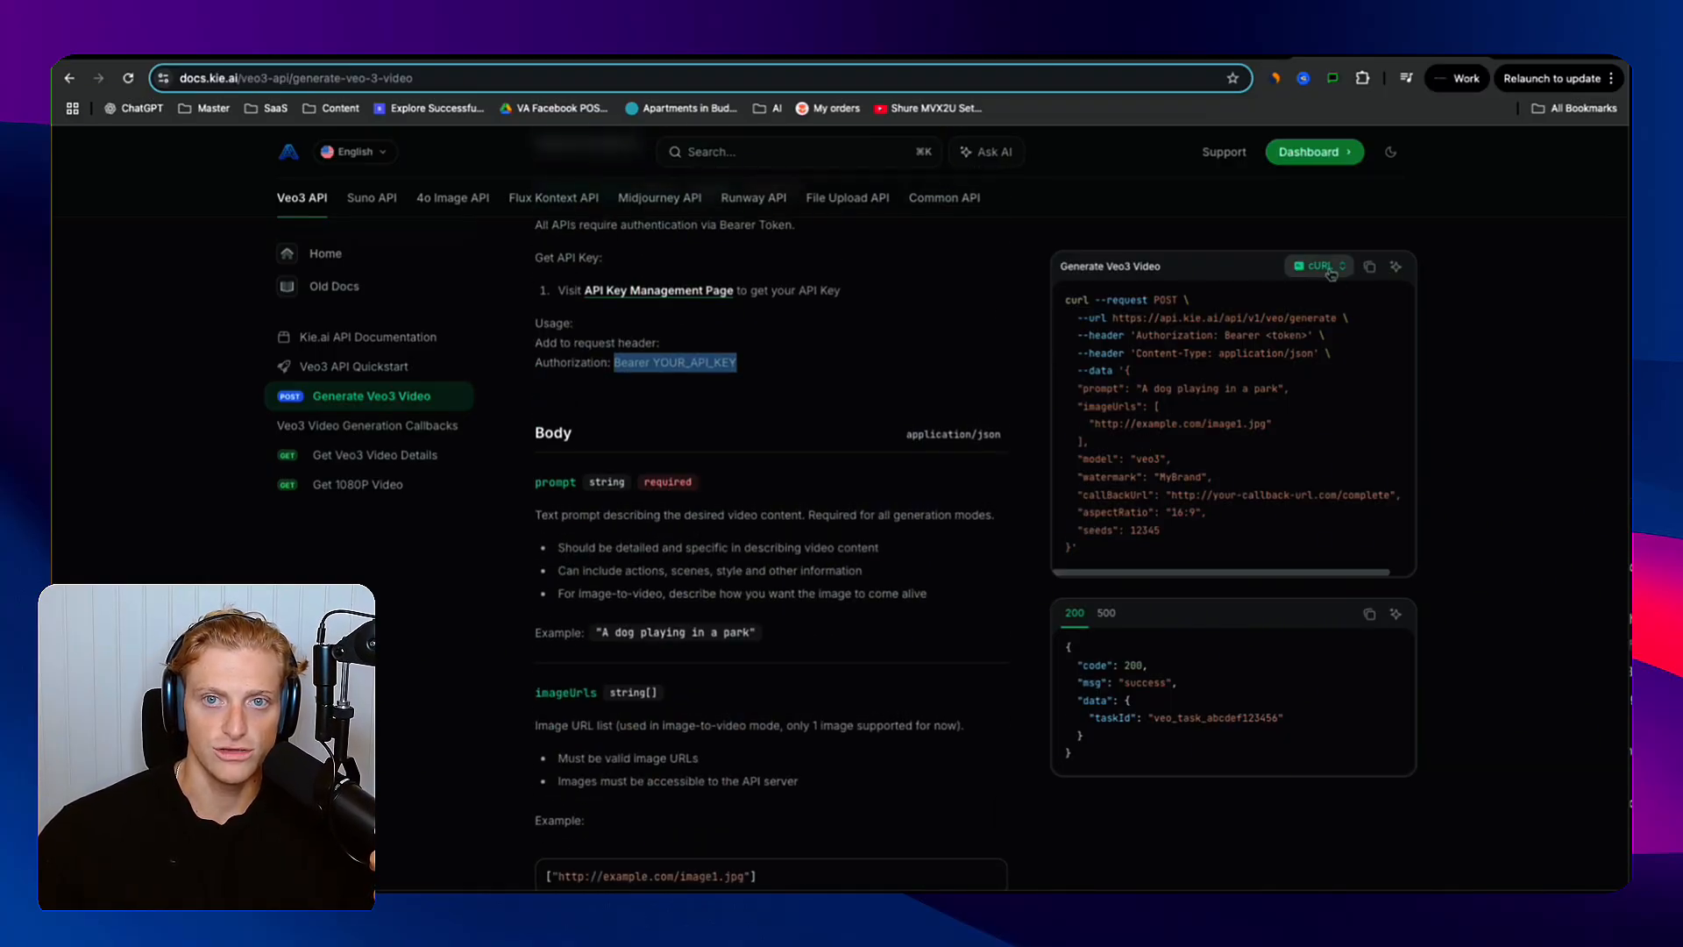
{"action": "left_click", "coordinate": [793, 58]}
{"action": "scroll", "coordinate": [745, 478], "scroll_direction": "down", "scroll_amount": 4}
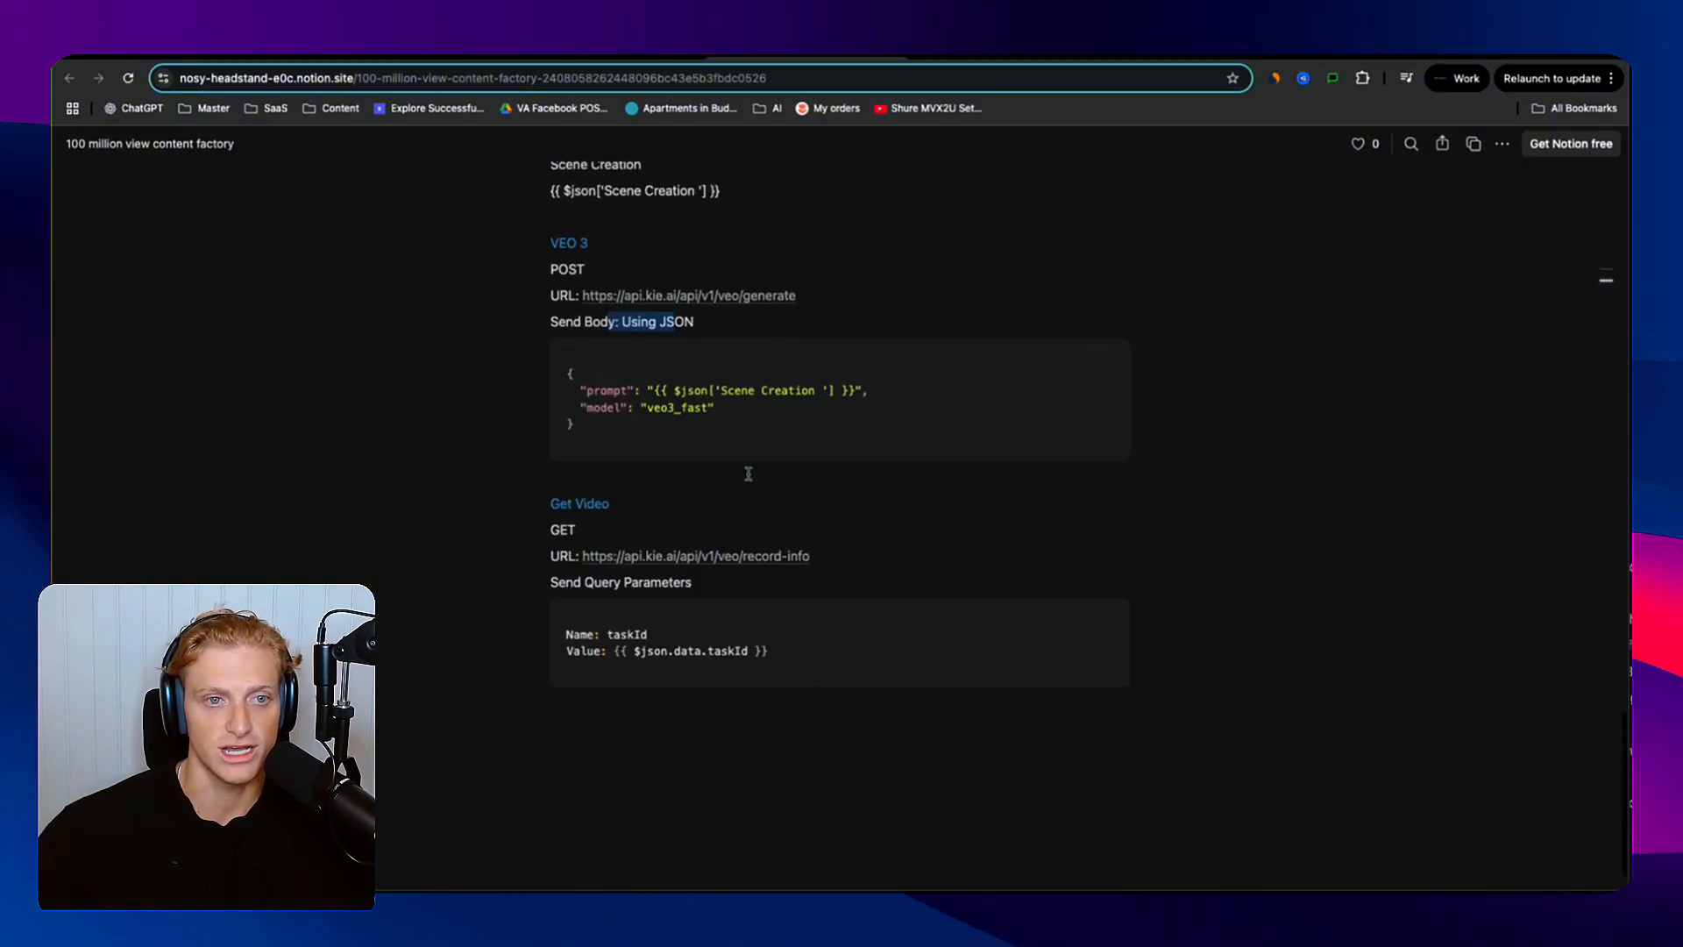
{"action": "left_click", "coordinate": [1102, 344]}
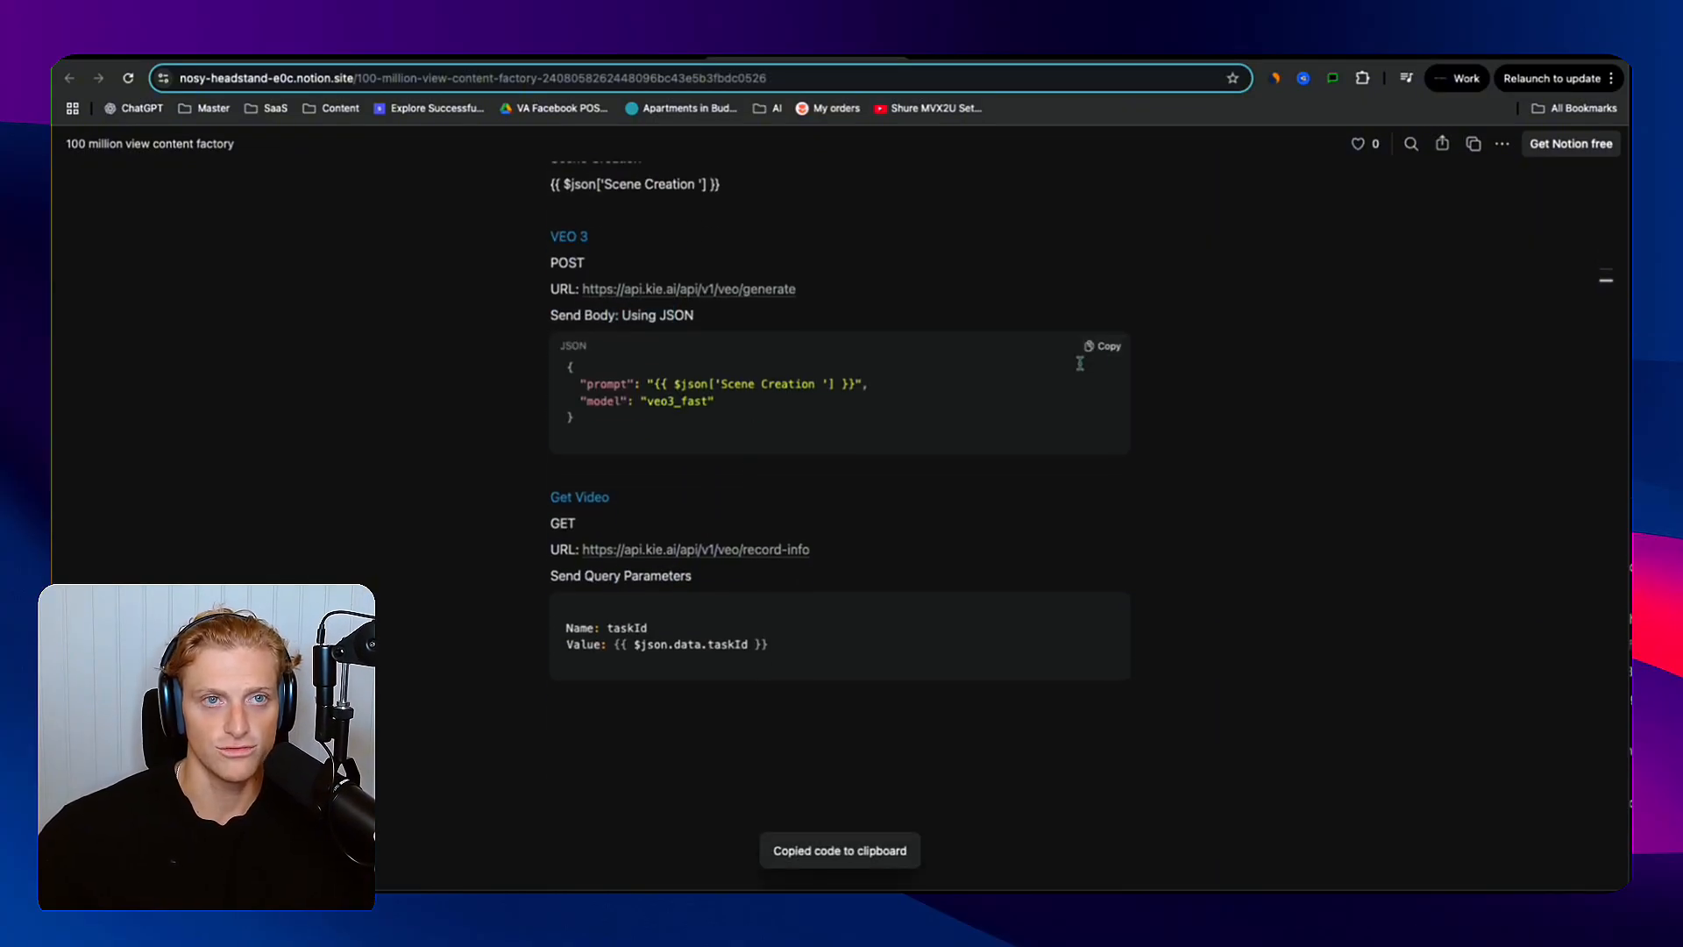
{"action": "left_click", "coordinate": [611, 59]}
{"action": "left_click", "coordinate": [642, 649]}
{"action": "double_click", "coordinate": [787, 634]}
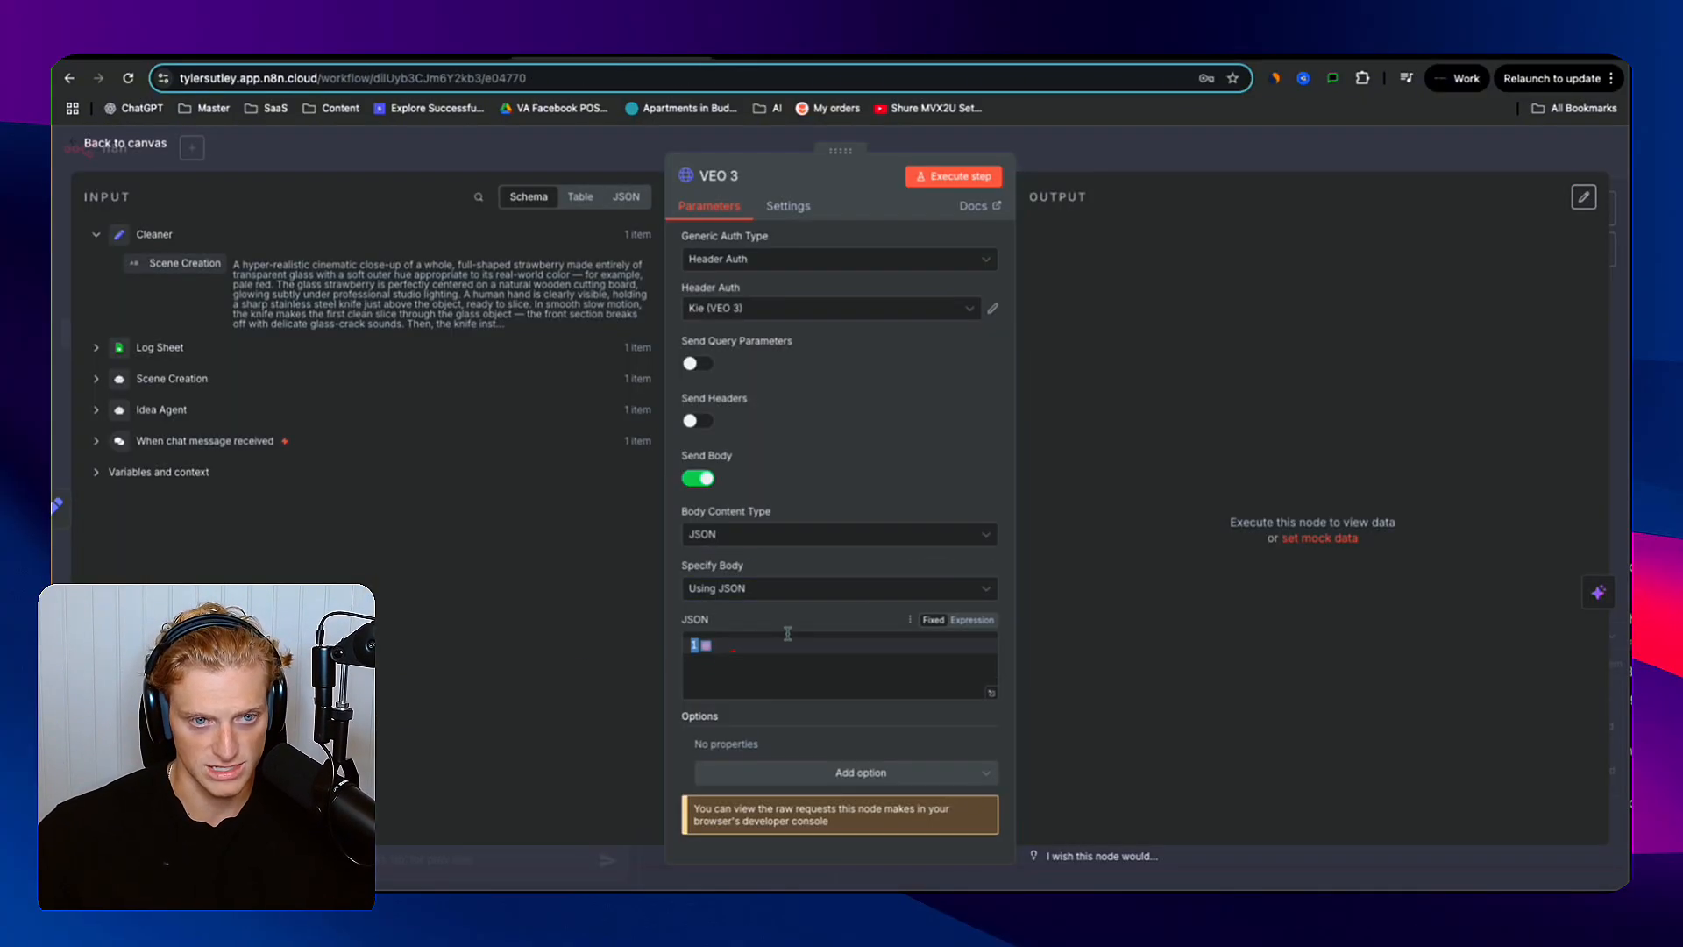
{"action": "left_click", "coordinate": [784, 638]}
{"action": "key", "text": "ctrl+v"}
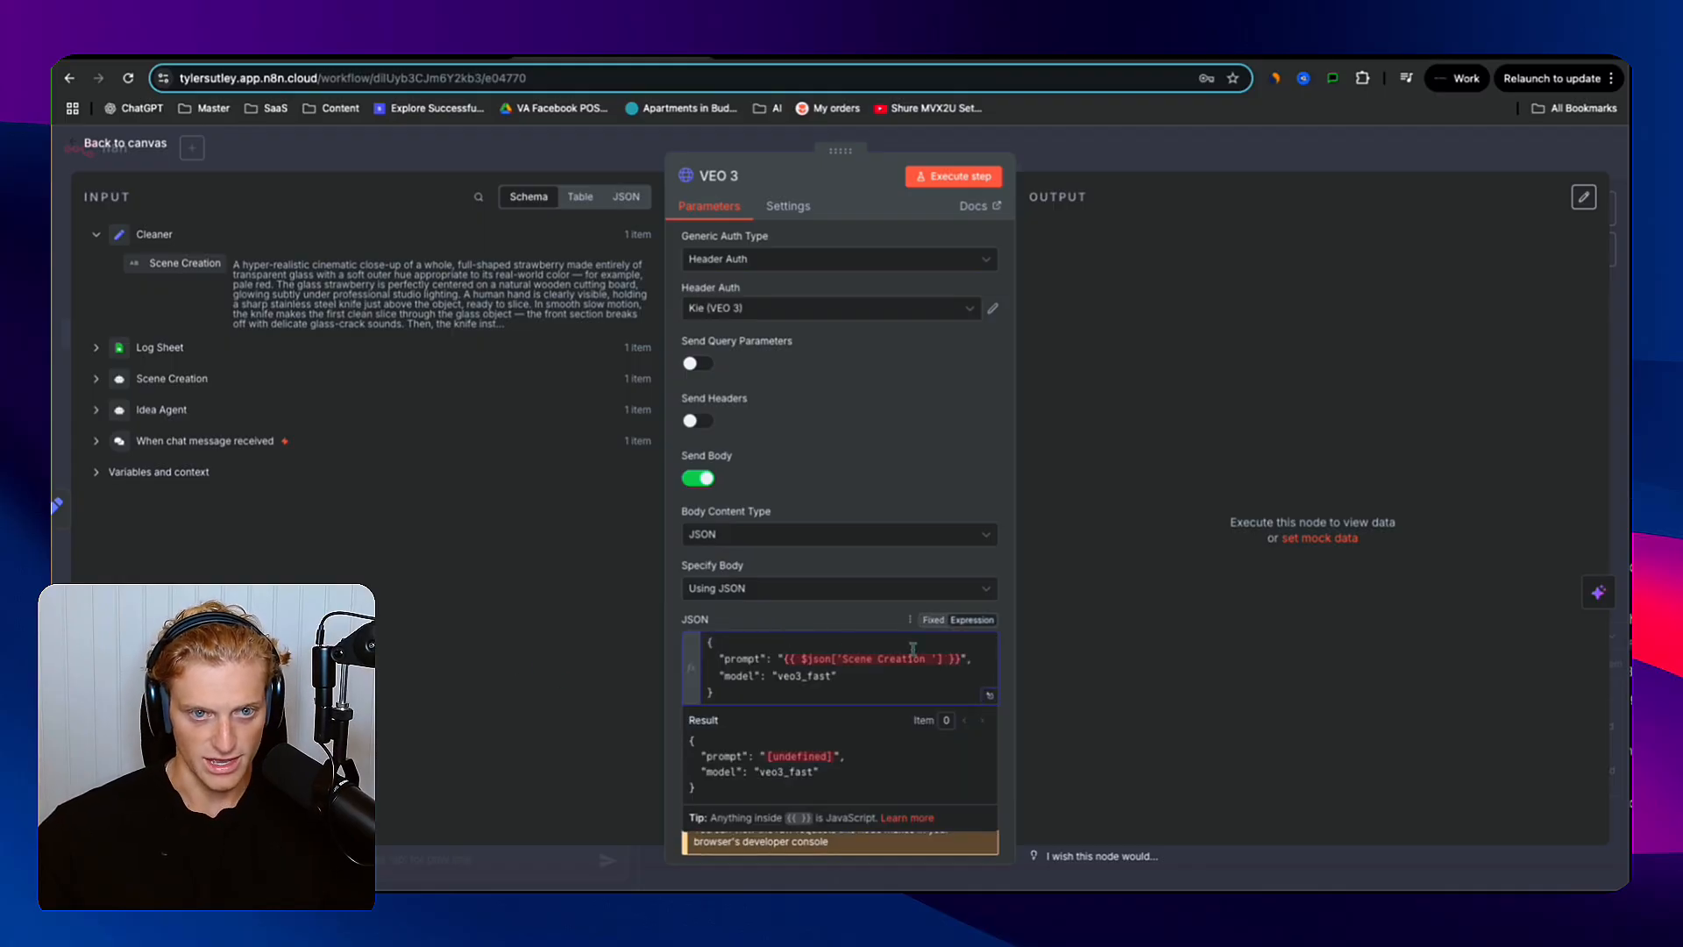
- Replace the prompt expression in the JSON body with the Scene Creation field from the Cleaner node's output
{"action": "scroll", "coordinate": [958, 683], "scroll_direction": "down", "scroll_amount": 1}
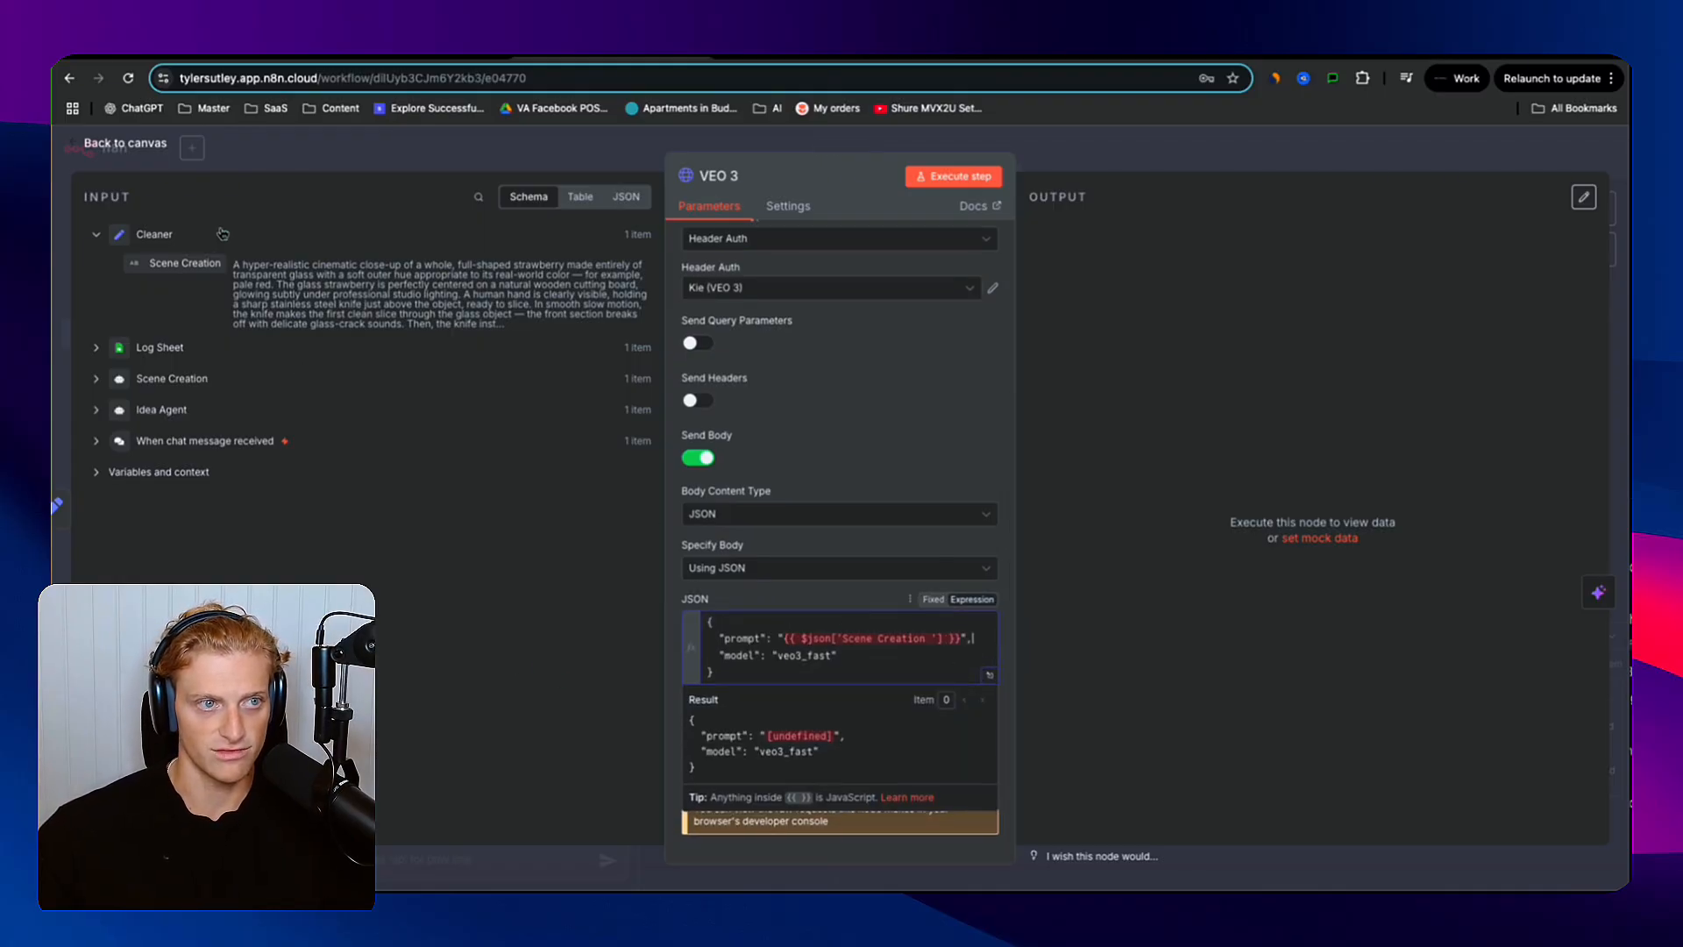
{"action": "left_click_drag", "start_coordinate": [185, 263], "coordinate": [969, 635]}
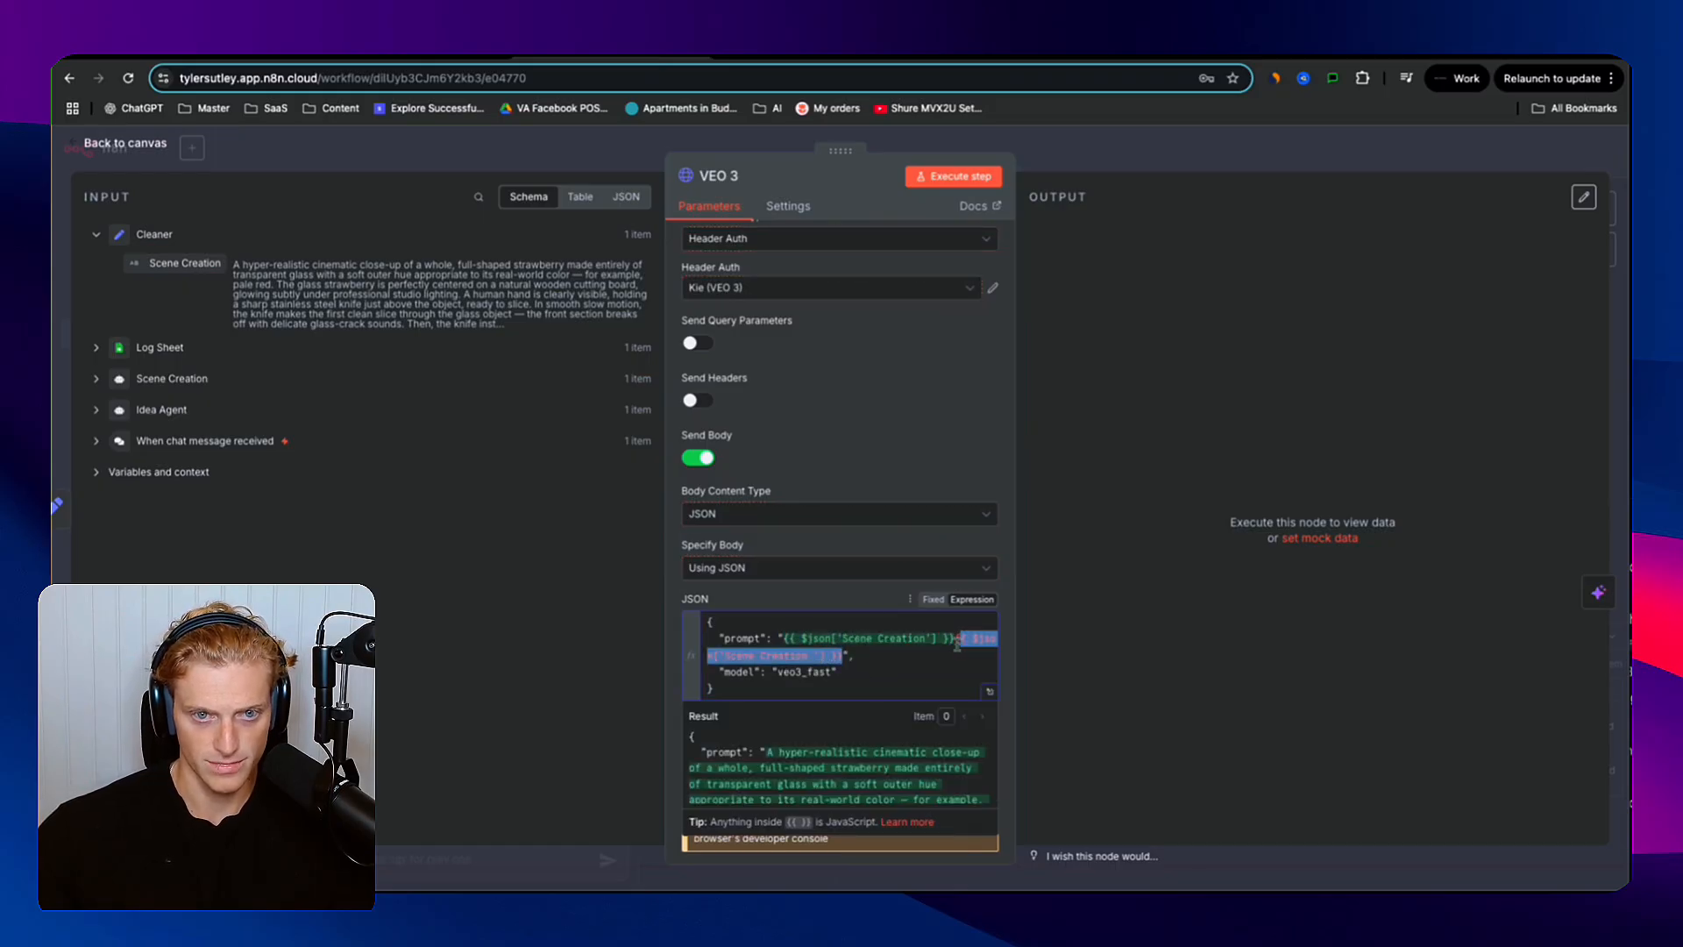
{"action": "key", "text": "BackSpace"}
{"action": "left_click", "coordinate": [1097, 631]}
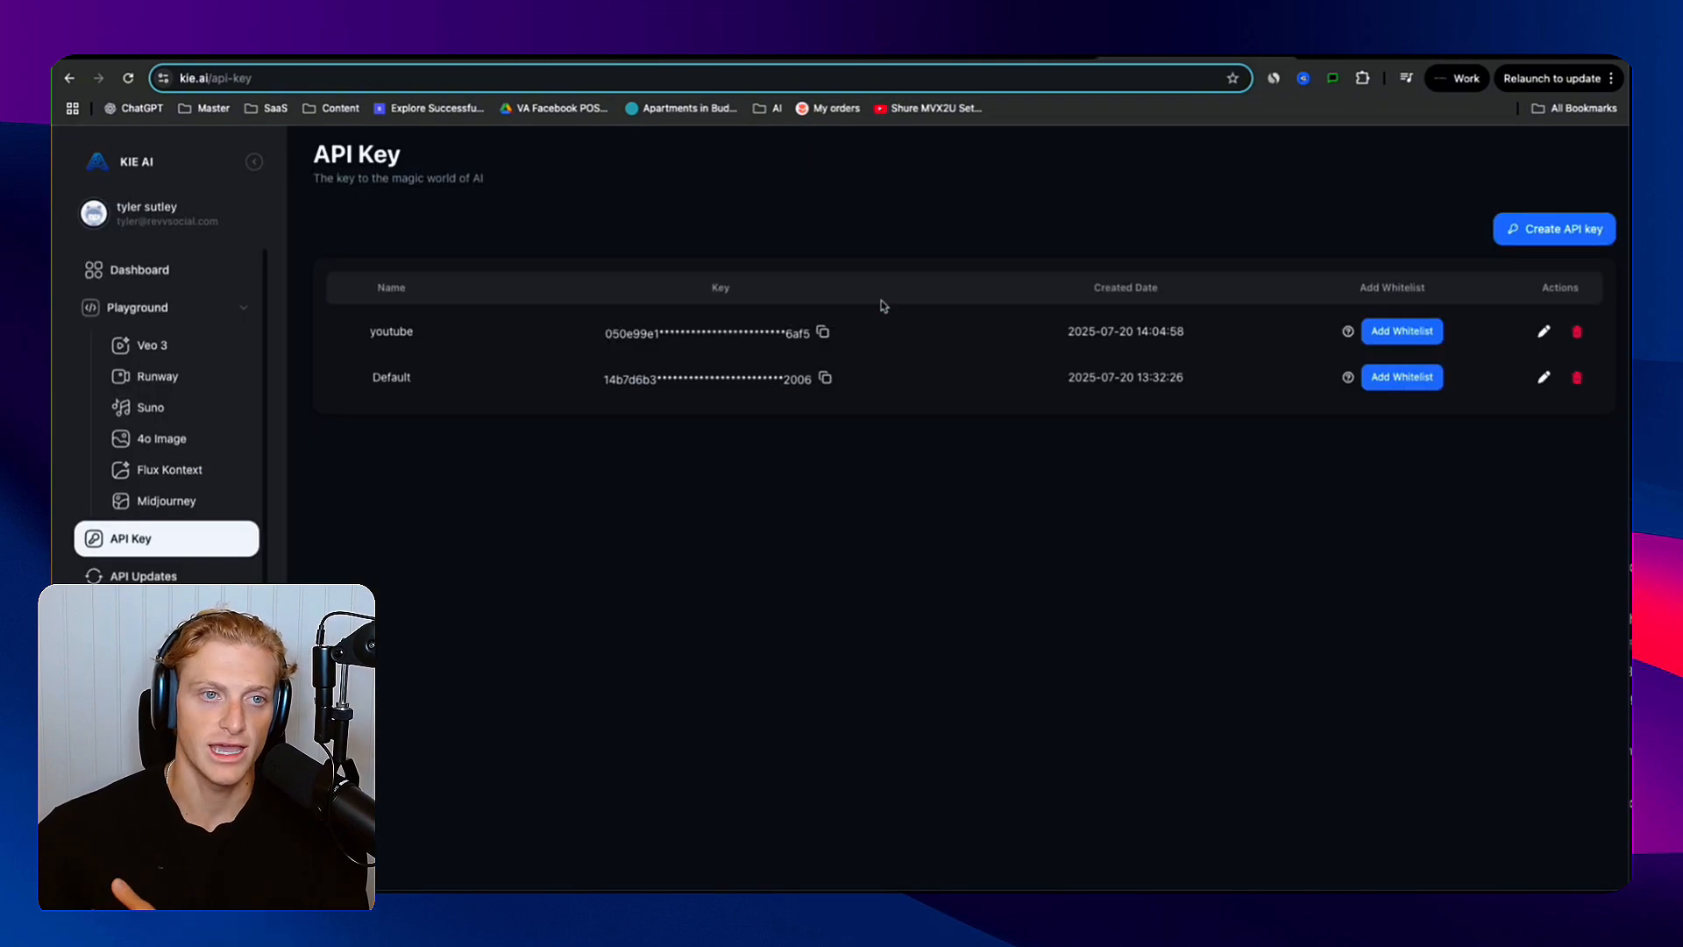
- Compare the Veo 3 Fast and Veo 3 Quality modes in Kie AI's Veo 3 playground and return to the n8n workflow
{"action": "left_click", "coordinate": [131, 653]}
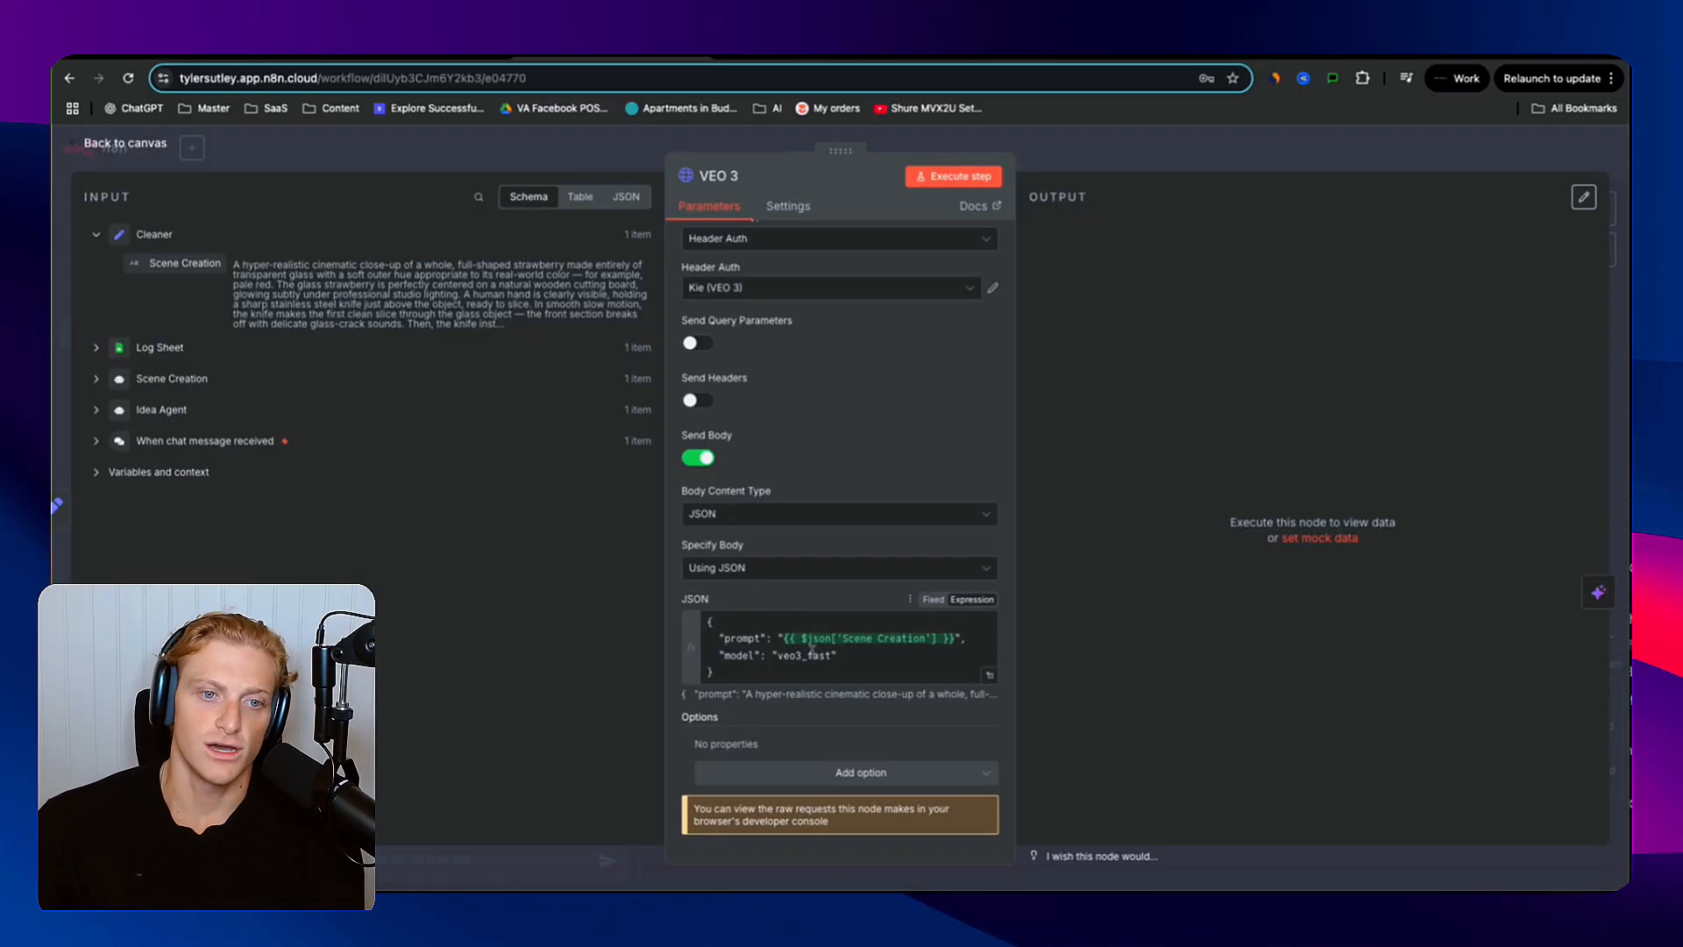
{"action": "left_click_drag", "start_coordinate": [819, 655], "coordinate": [790, 655]}
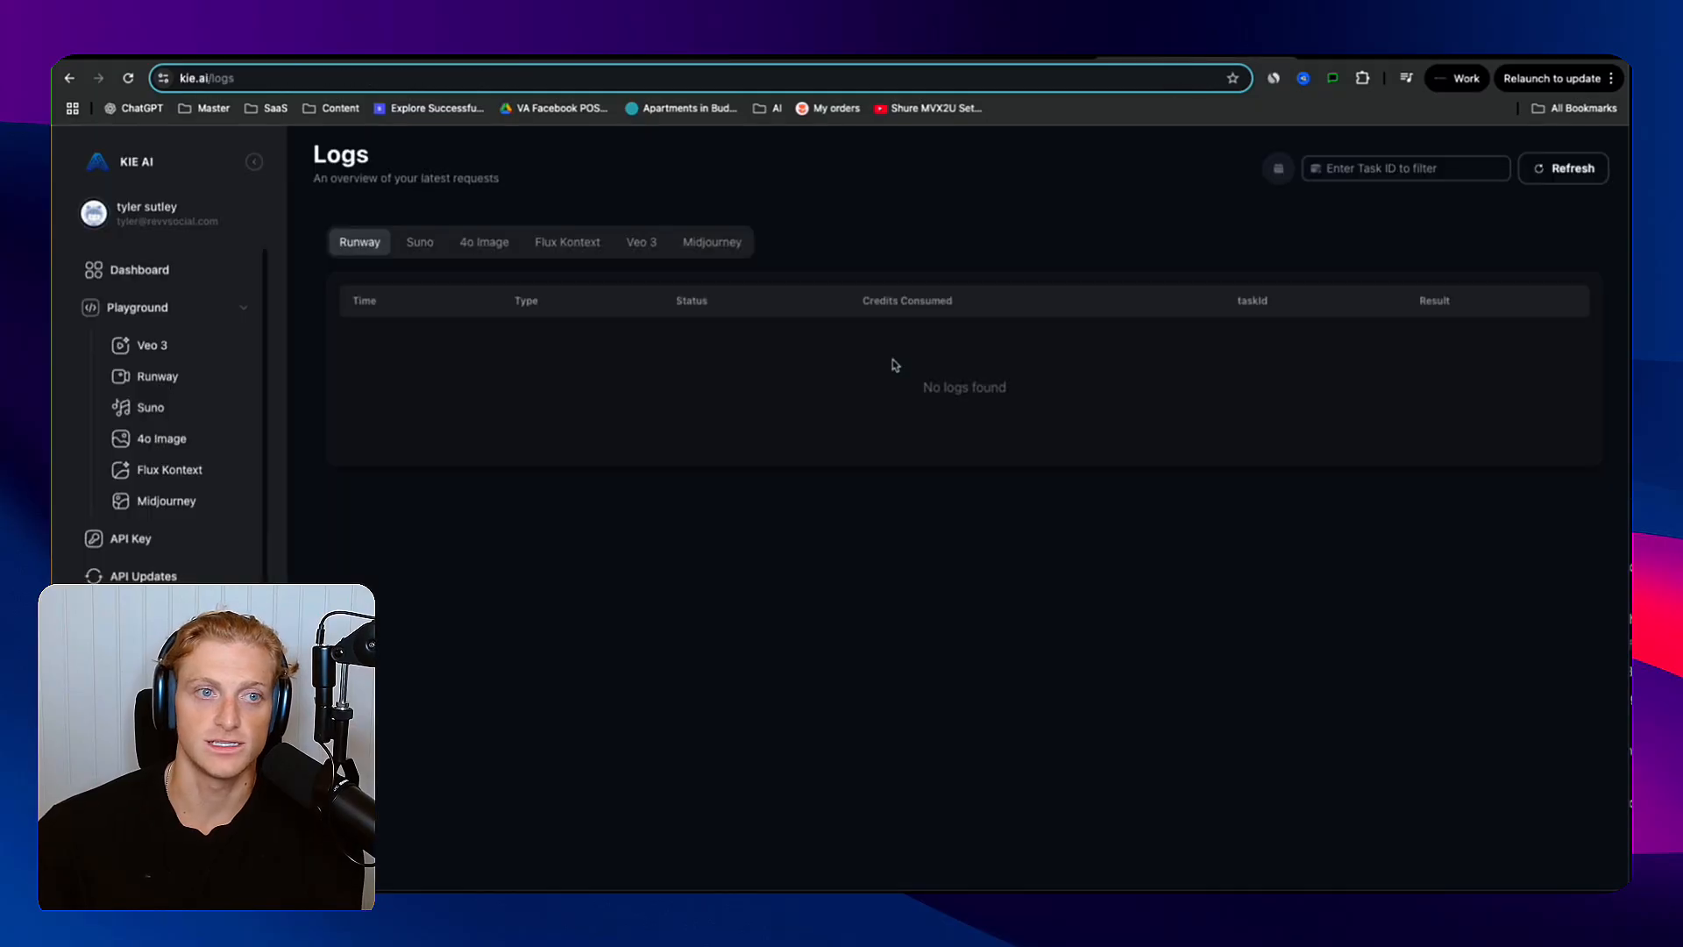
{"action": "left_click", "coordinate": [158, 347]}
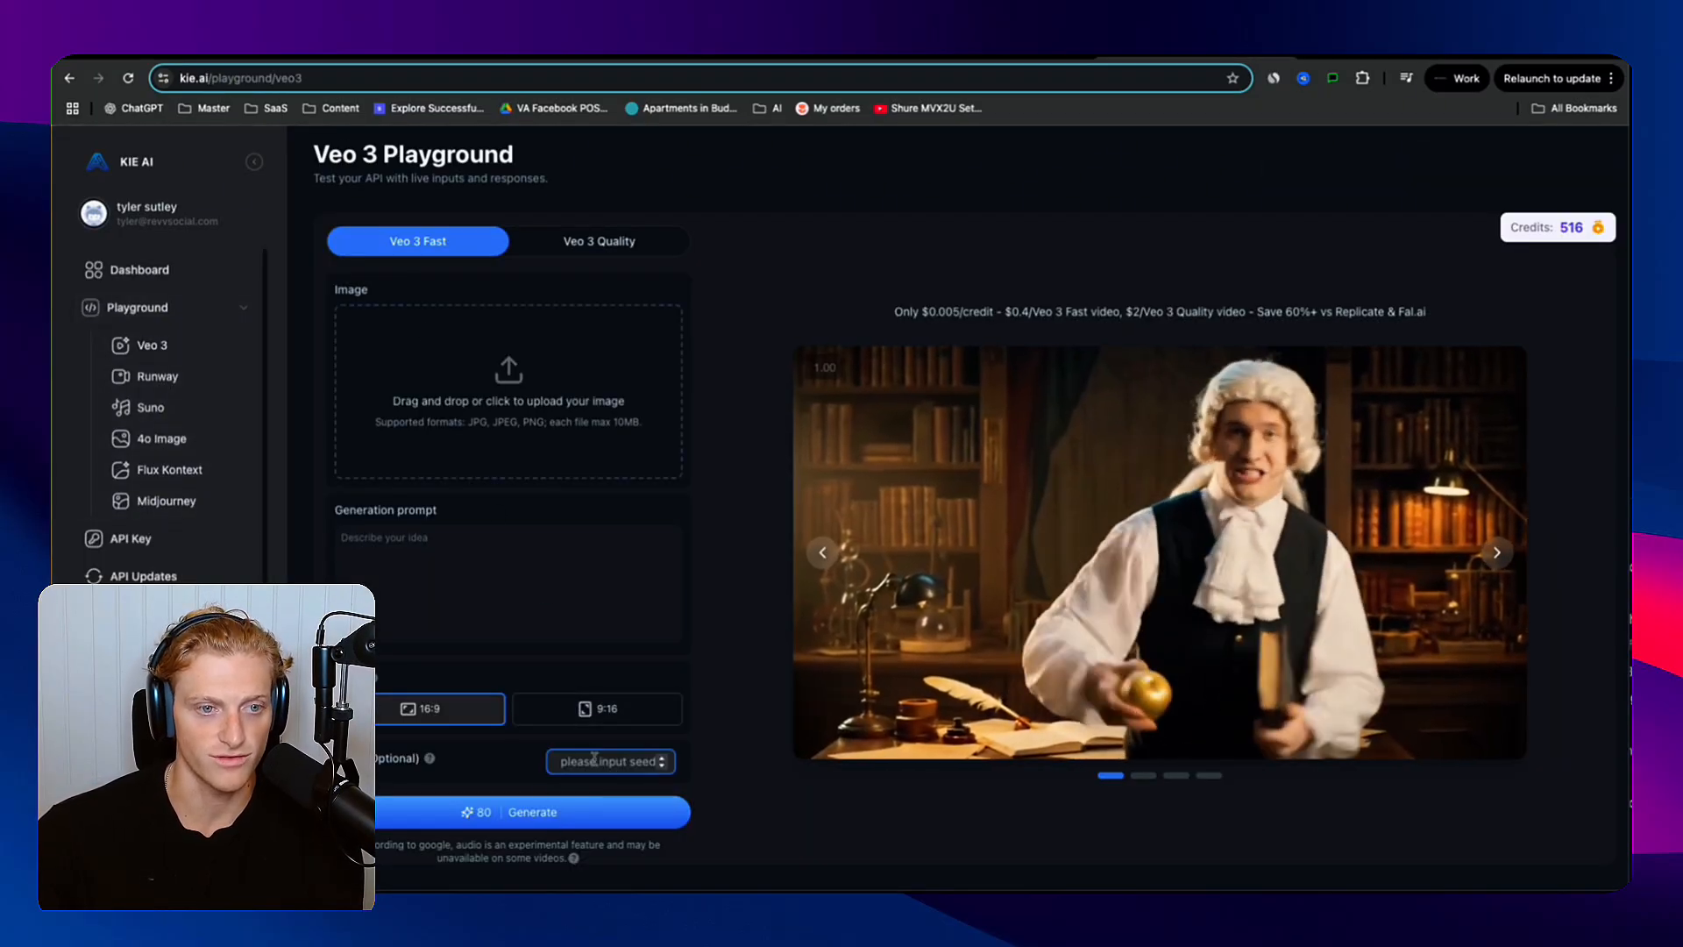
{"action": "left_click", "coordinate": [583, 242]}
{"action": "left_click", "coordinate": [397, 250]}
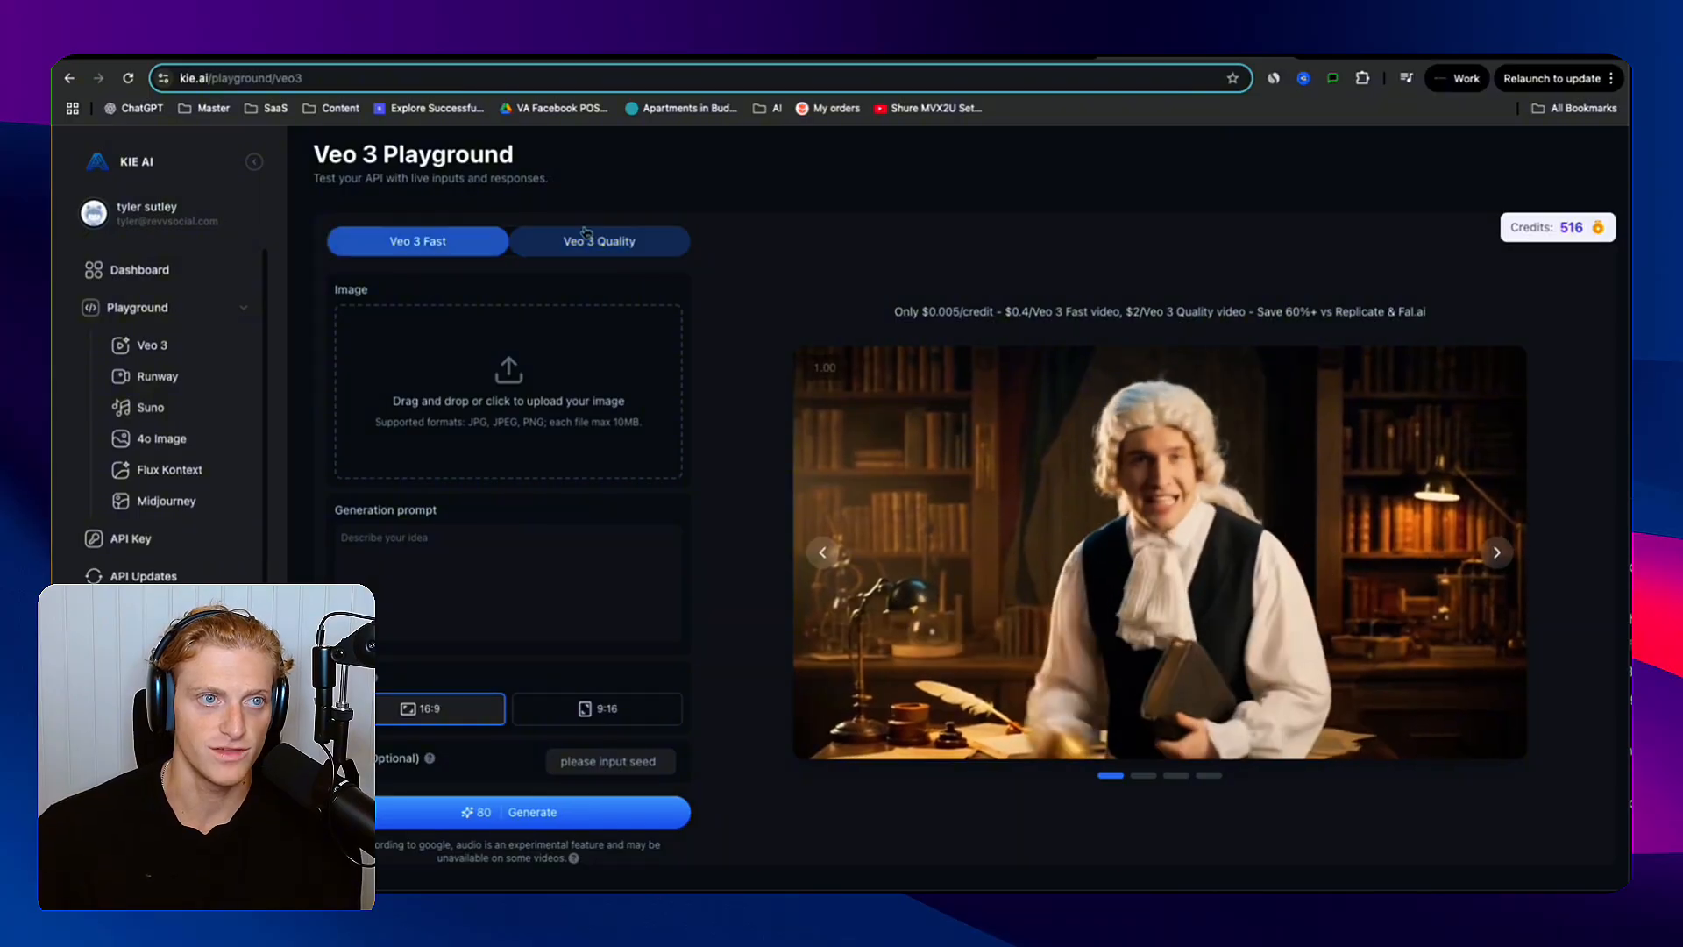
{"action": "left_click", "coordinate": [653, 241]}
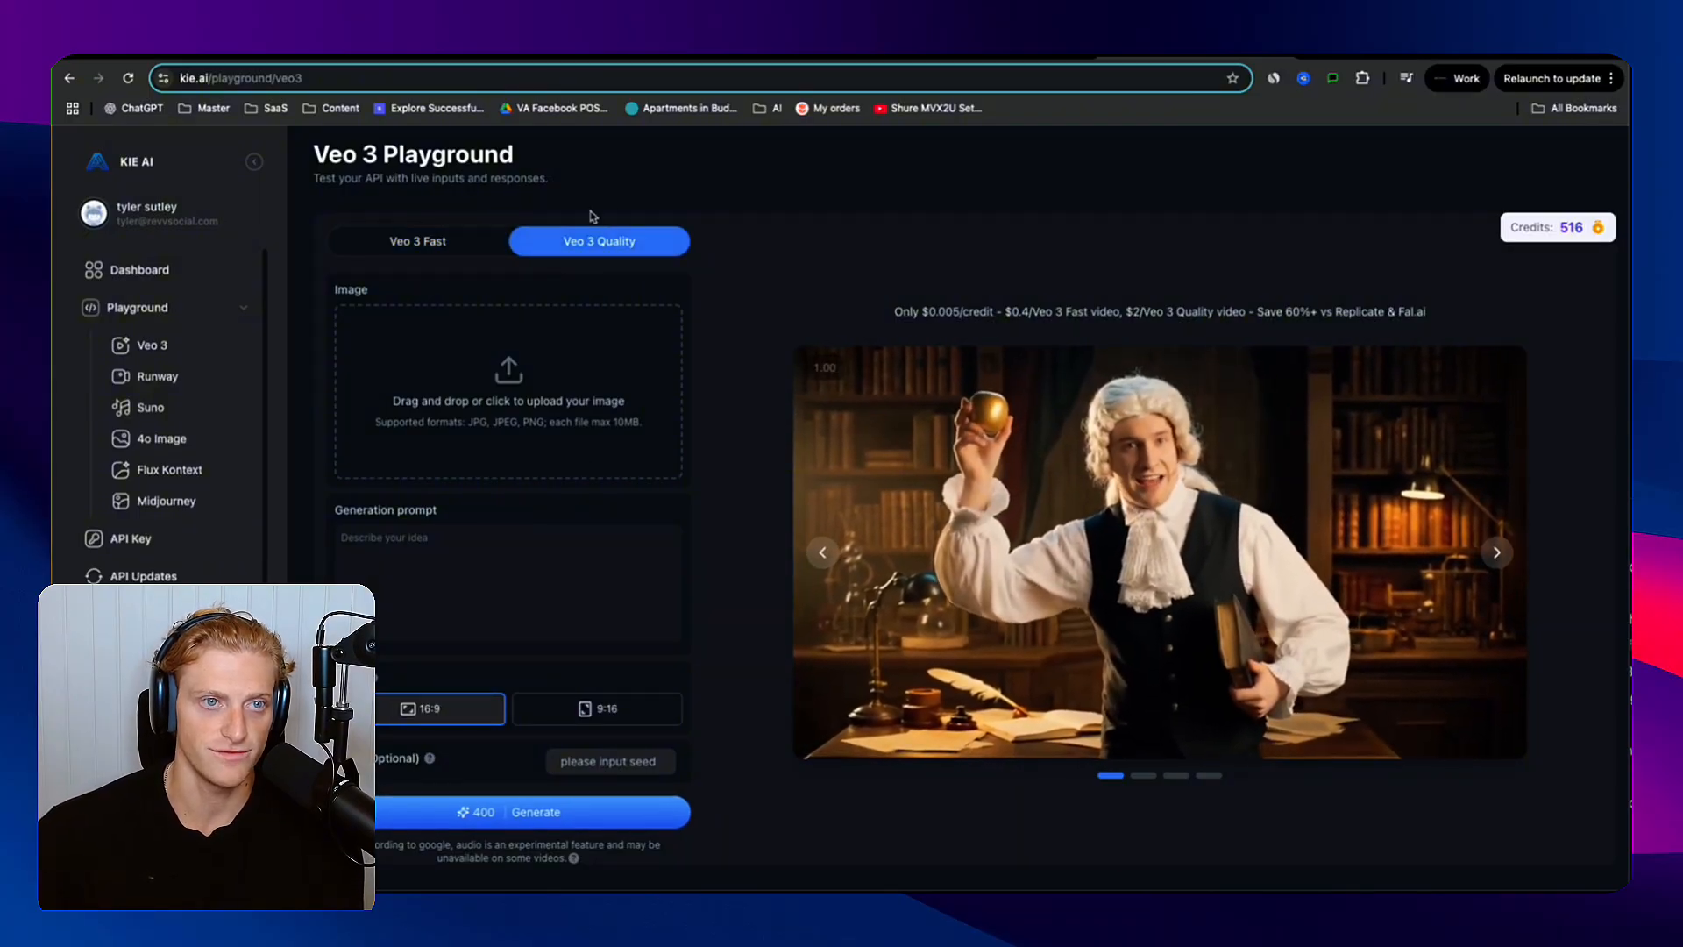
{"action": "left_click", "coordinate": [434, 248]}
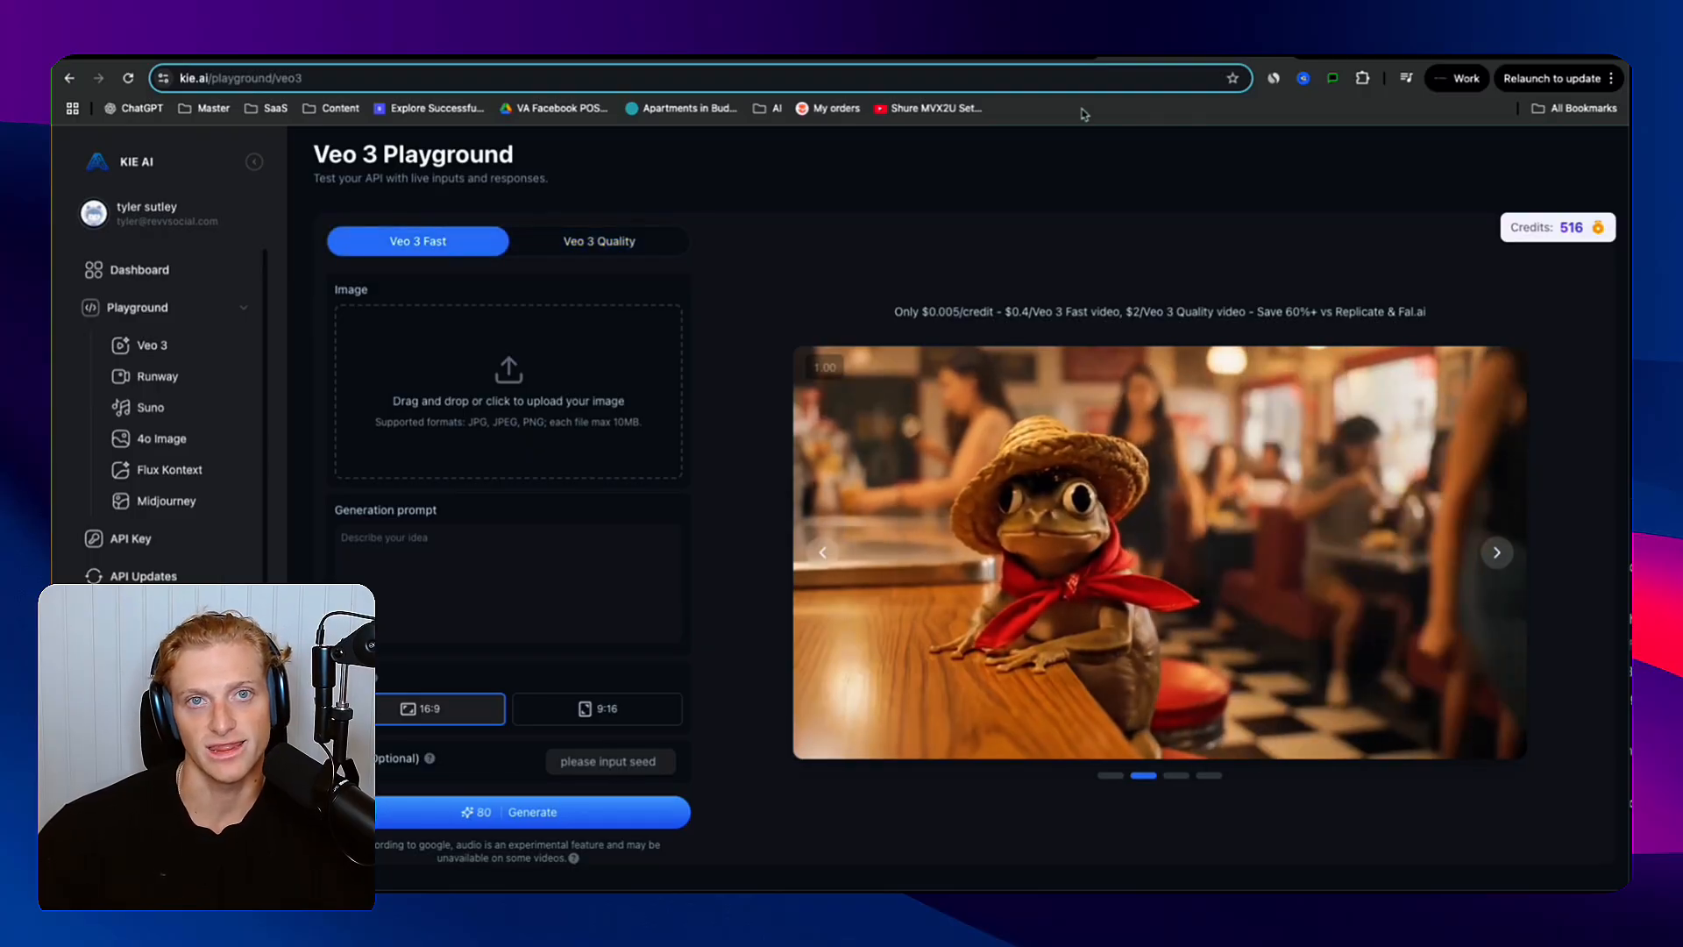
{"action": "left_click", "coordinate": [820, 56]}
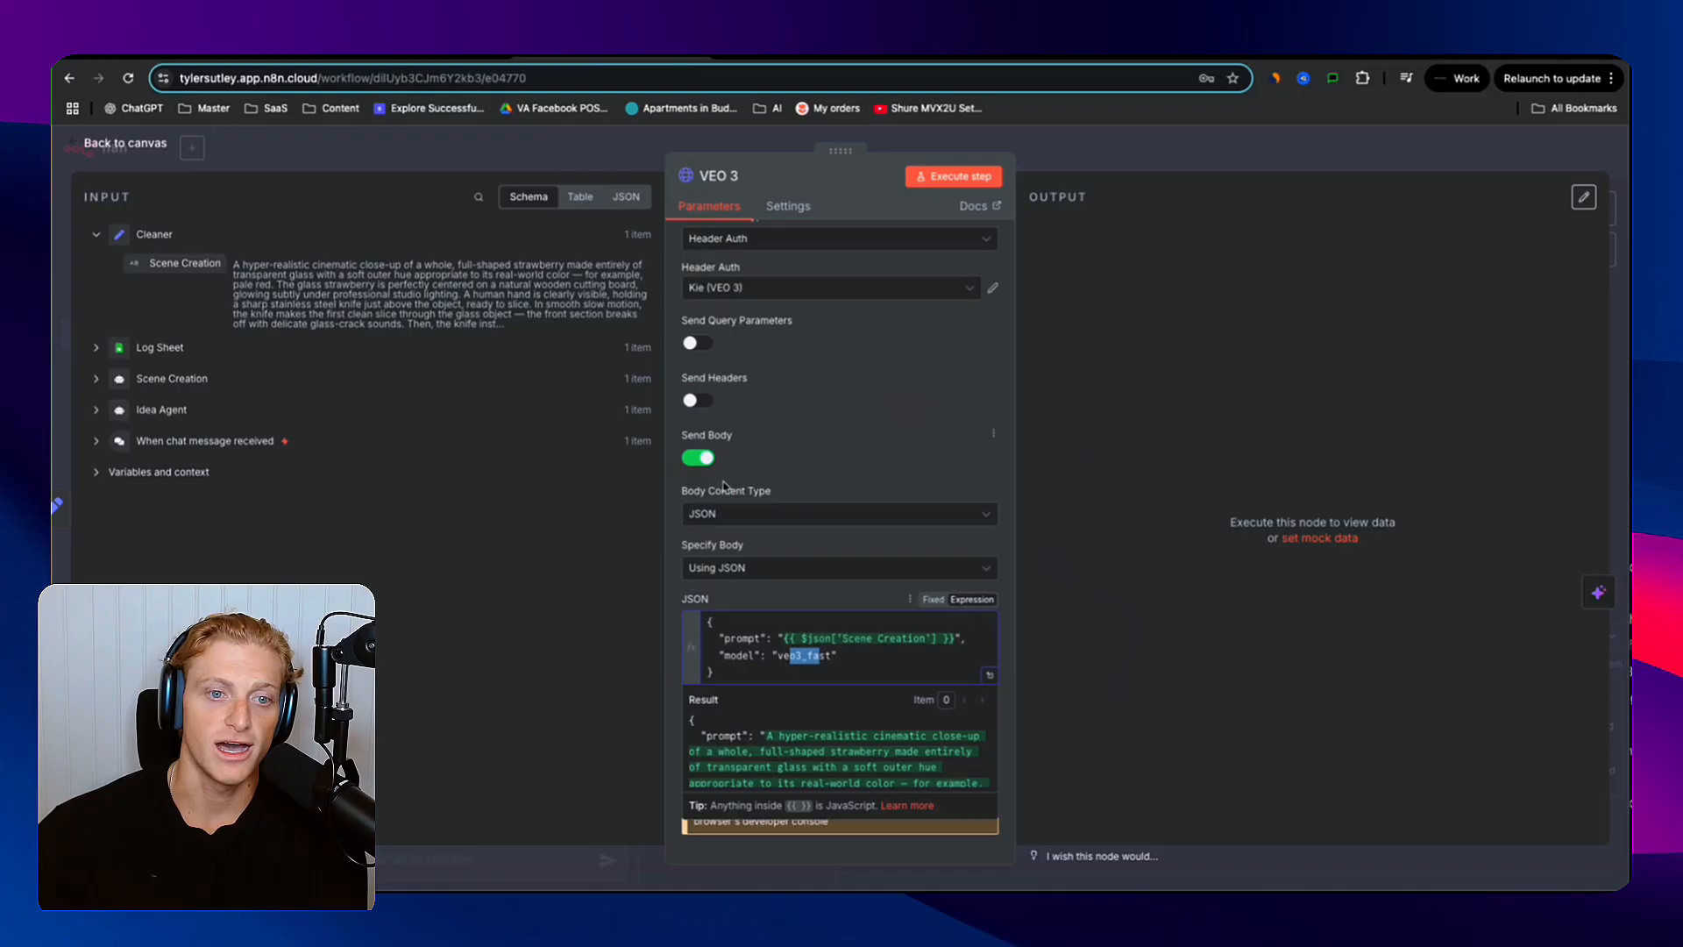
- Review the VEO 3 node's method, URL, authentication and JSON body settings along with the incoming Scene Creation text
{"action": "left_click", "coordinate": [1214, 586]}
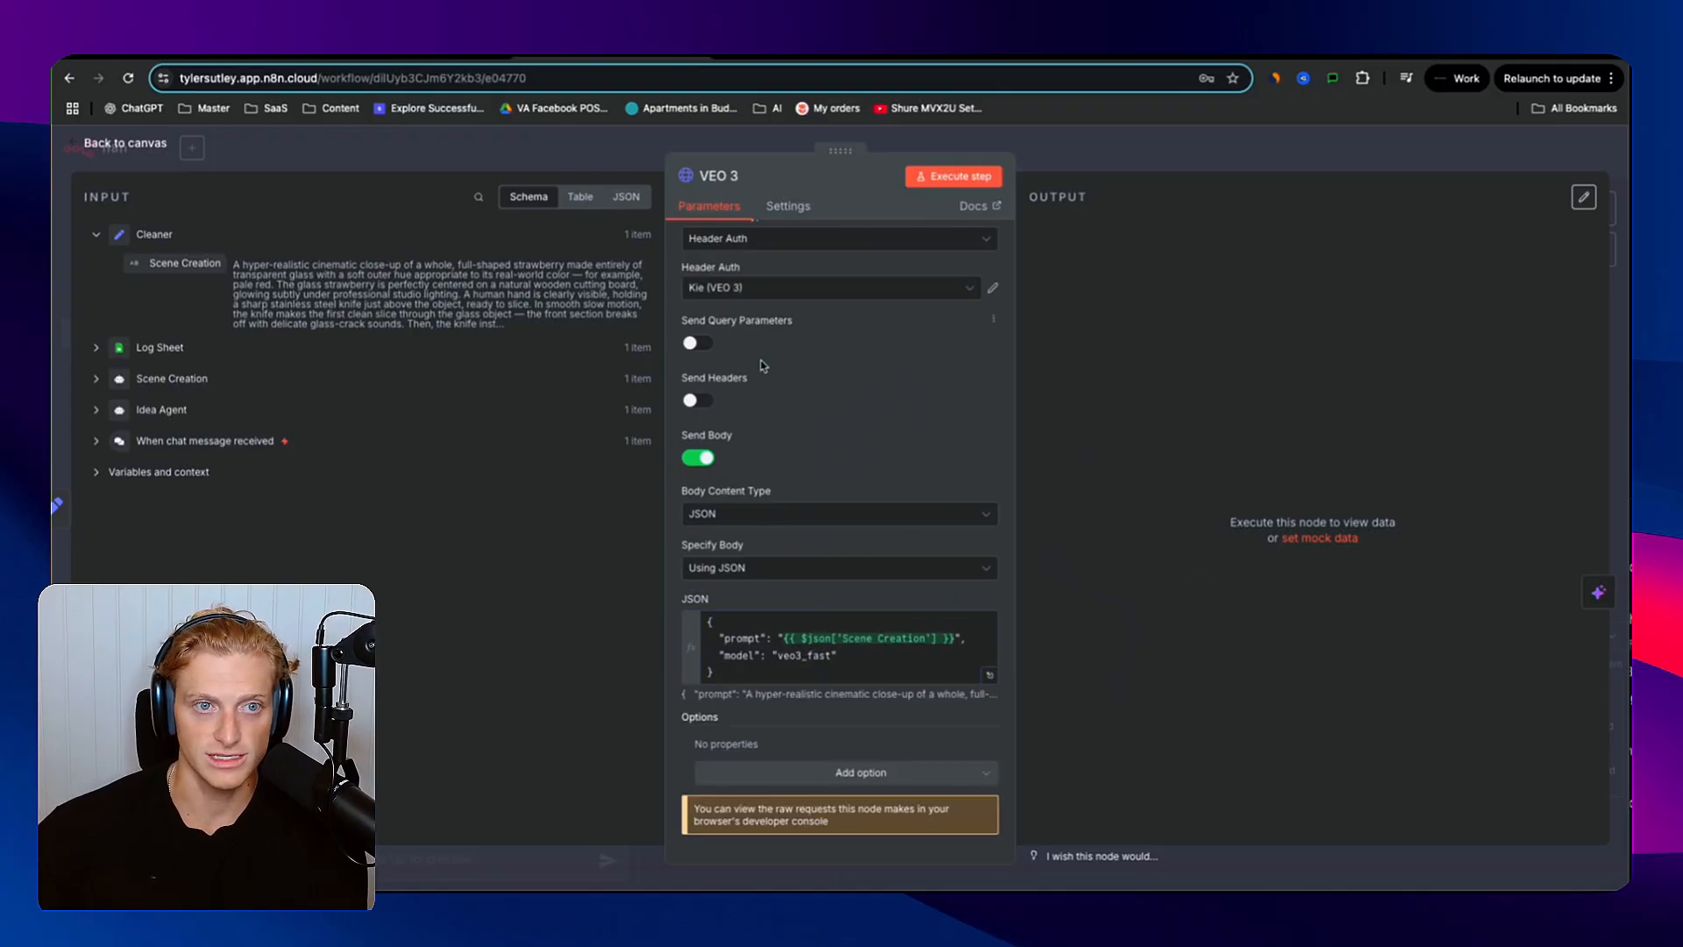
{"action": "scroll", "coordinate": [762, 365], "scroll_direction": "up", "scroll_amount": 5}
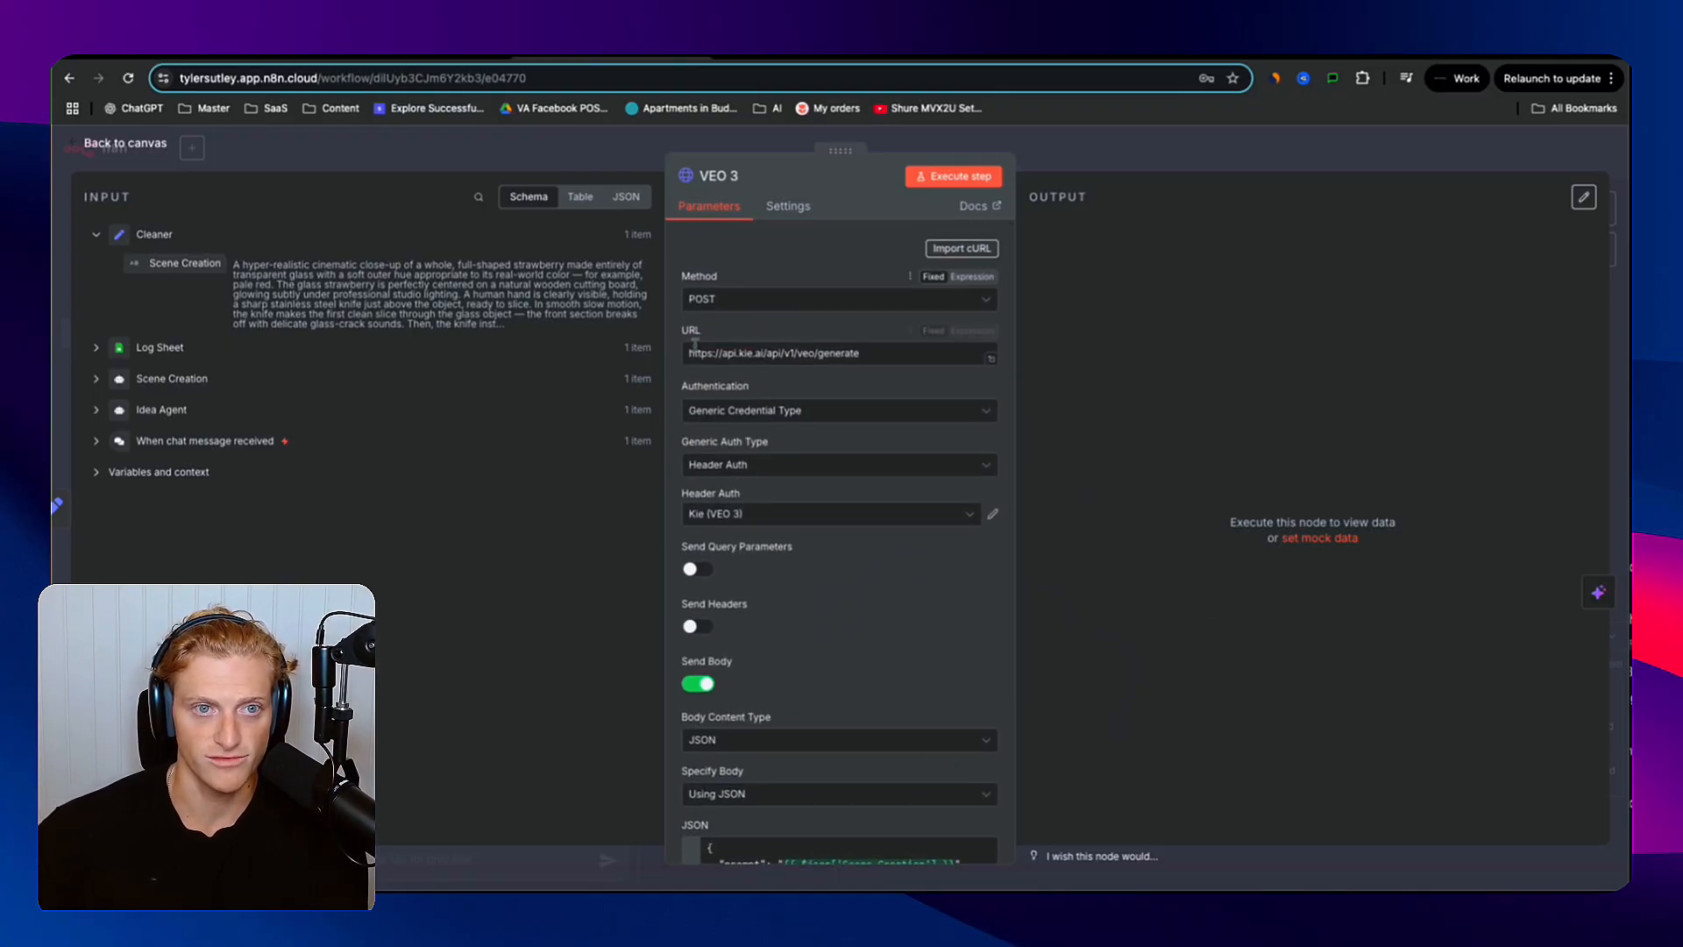
{"action": "left_click_drag", "start_coordinate": [724, 277], "coordinate": [659, 290]}
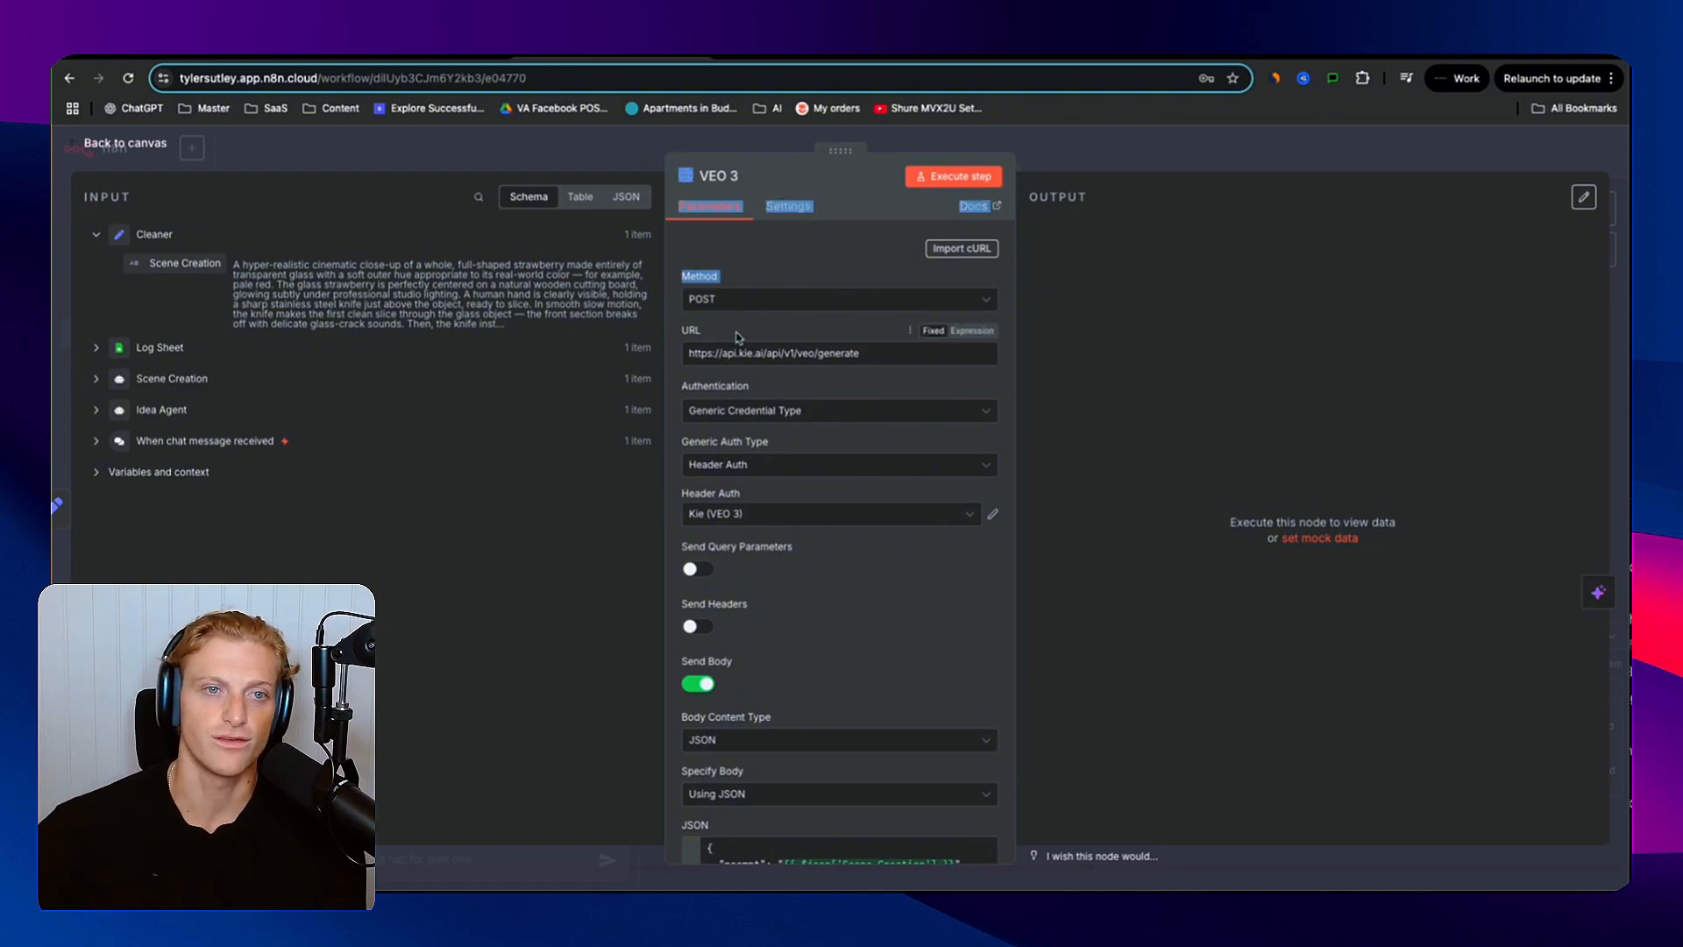
{"action": "left_click", "coordinate": [857, 353]}
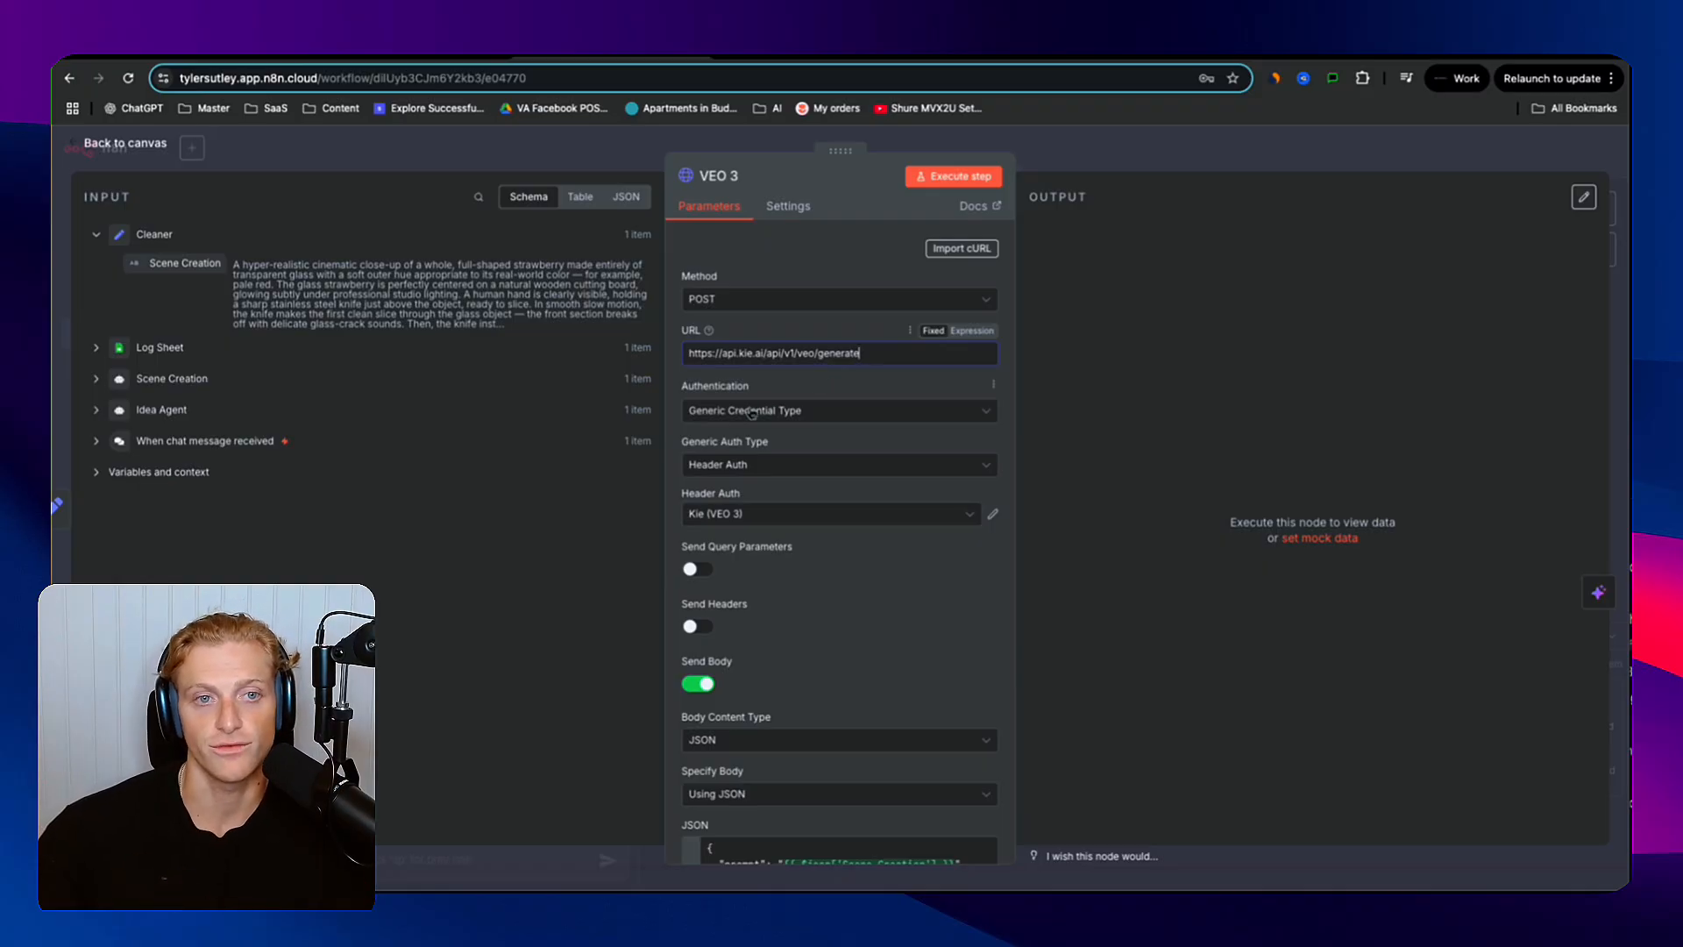
{"action": "left_click_drag", "start_coordinate": [760, 393], "coordinate": [689, 387]}
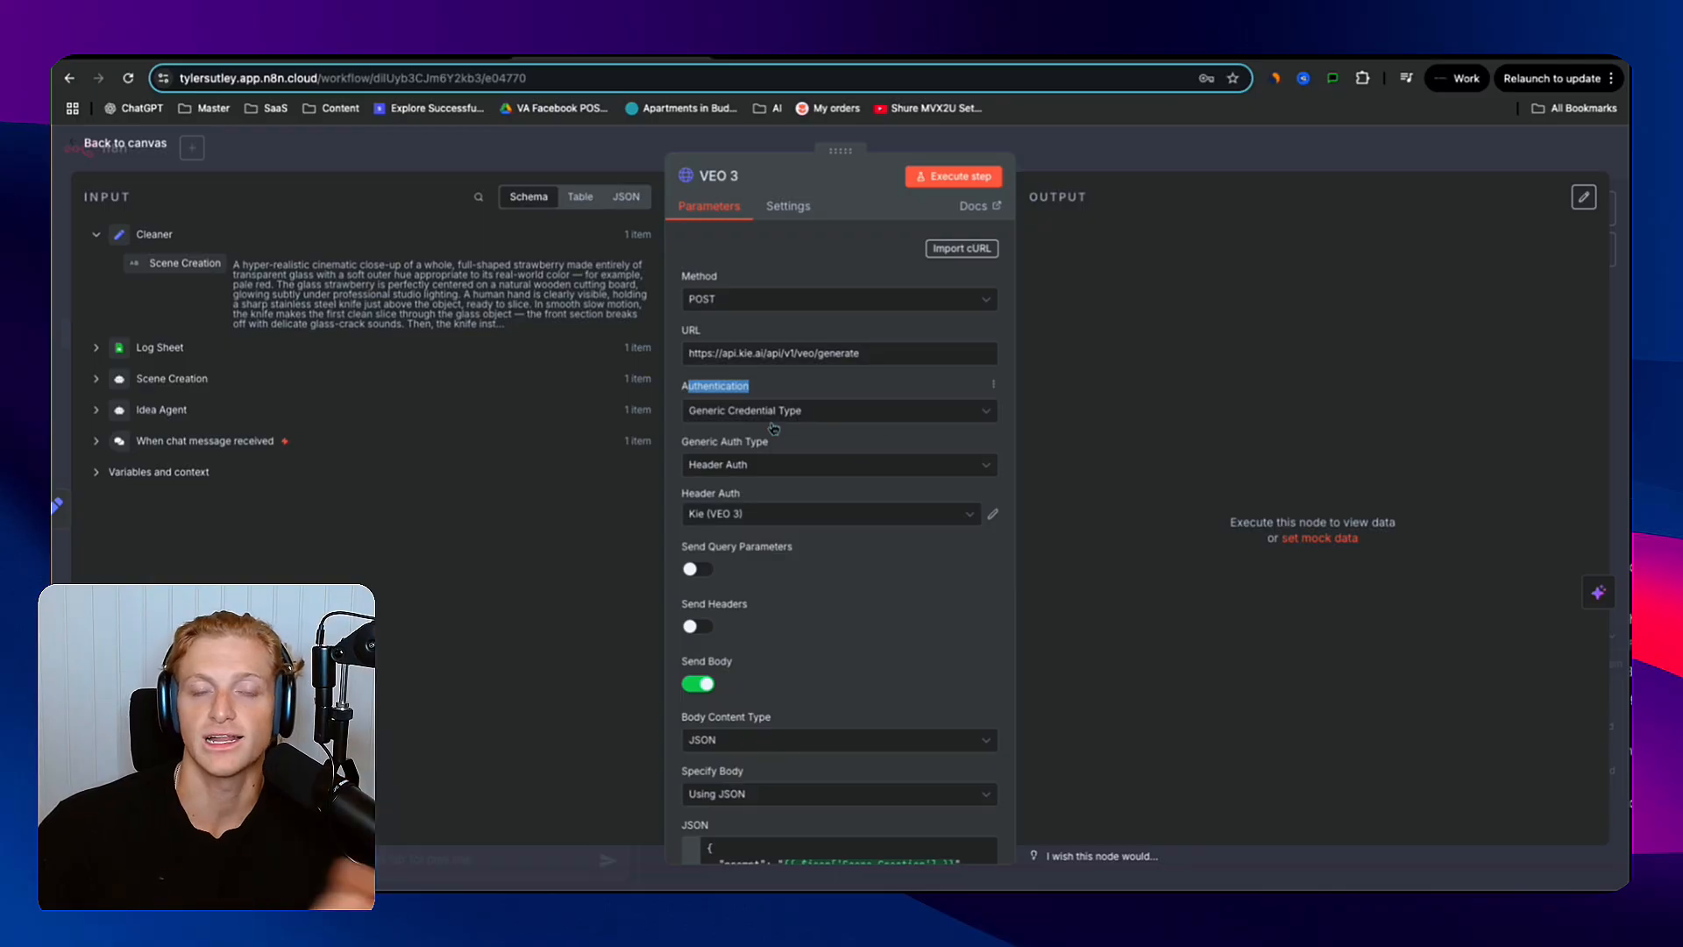
{"action": "scroll", "coordinate": [732, 515], "scroll_direction": "down", "scroll_amount": 3}
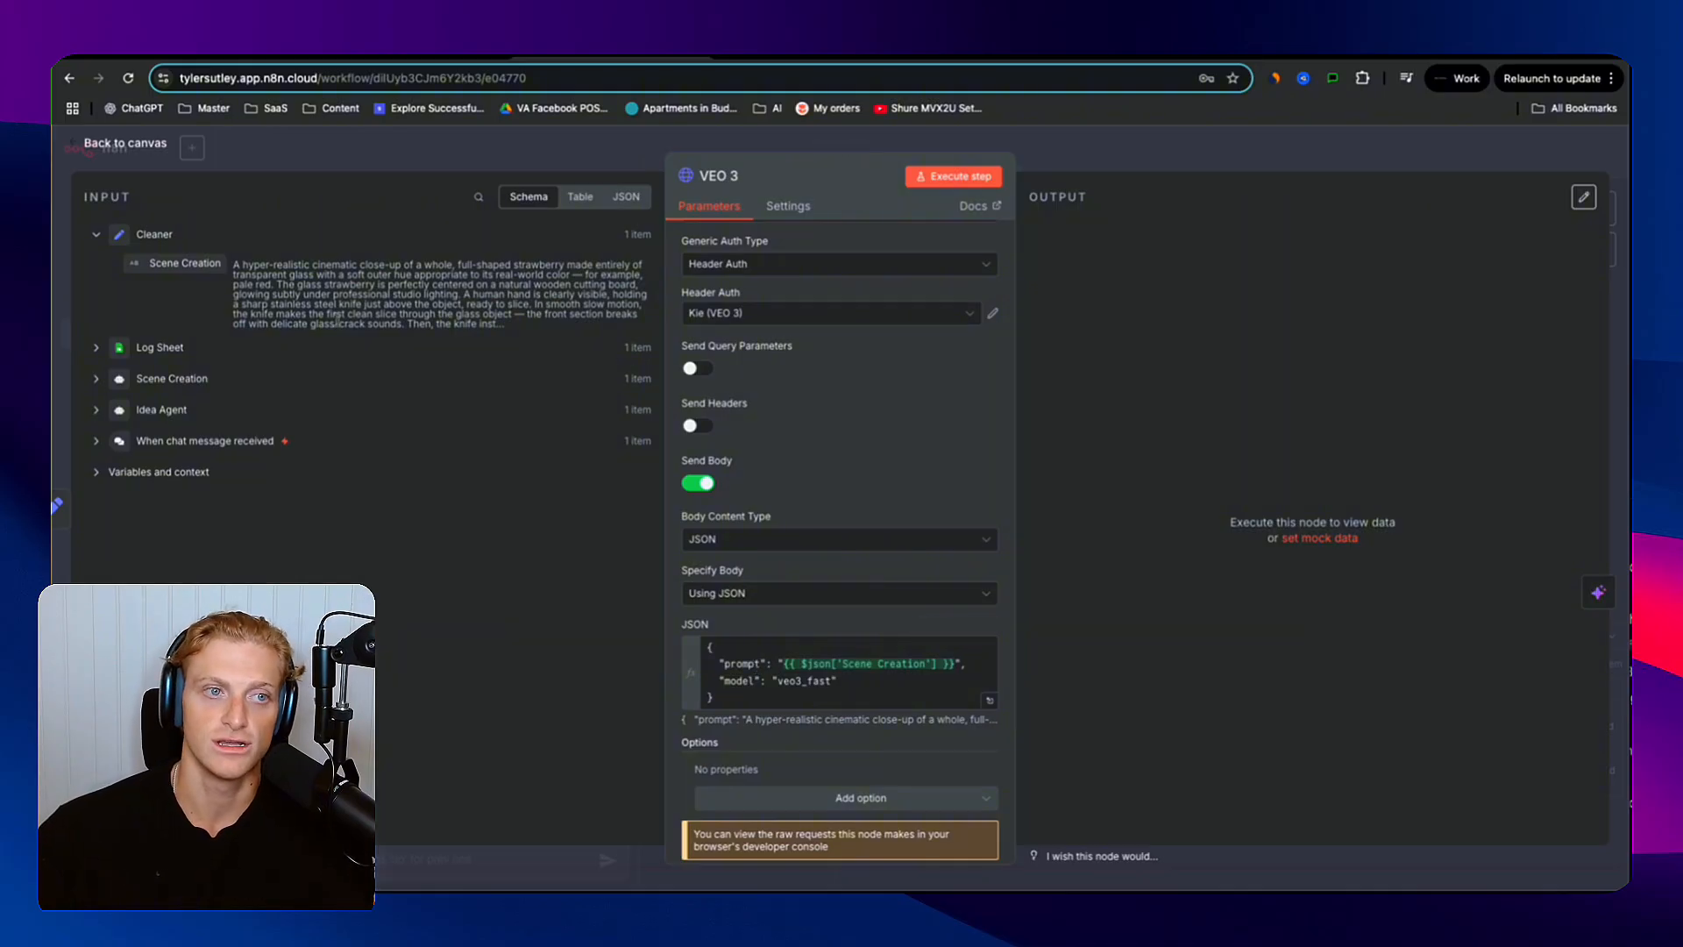
{"action": "left_click_drag", "start_coordinate": [337, 316], "coordinate": [318, 274]}
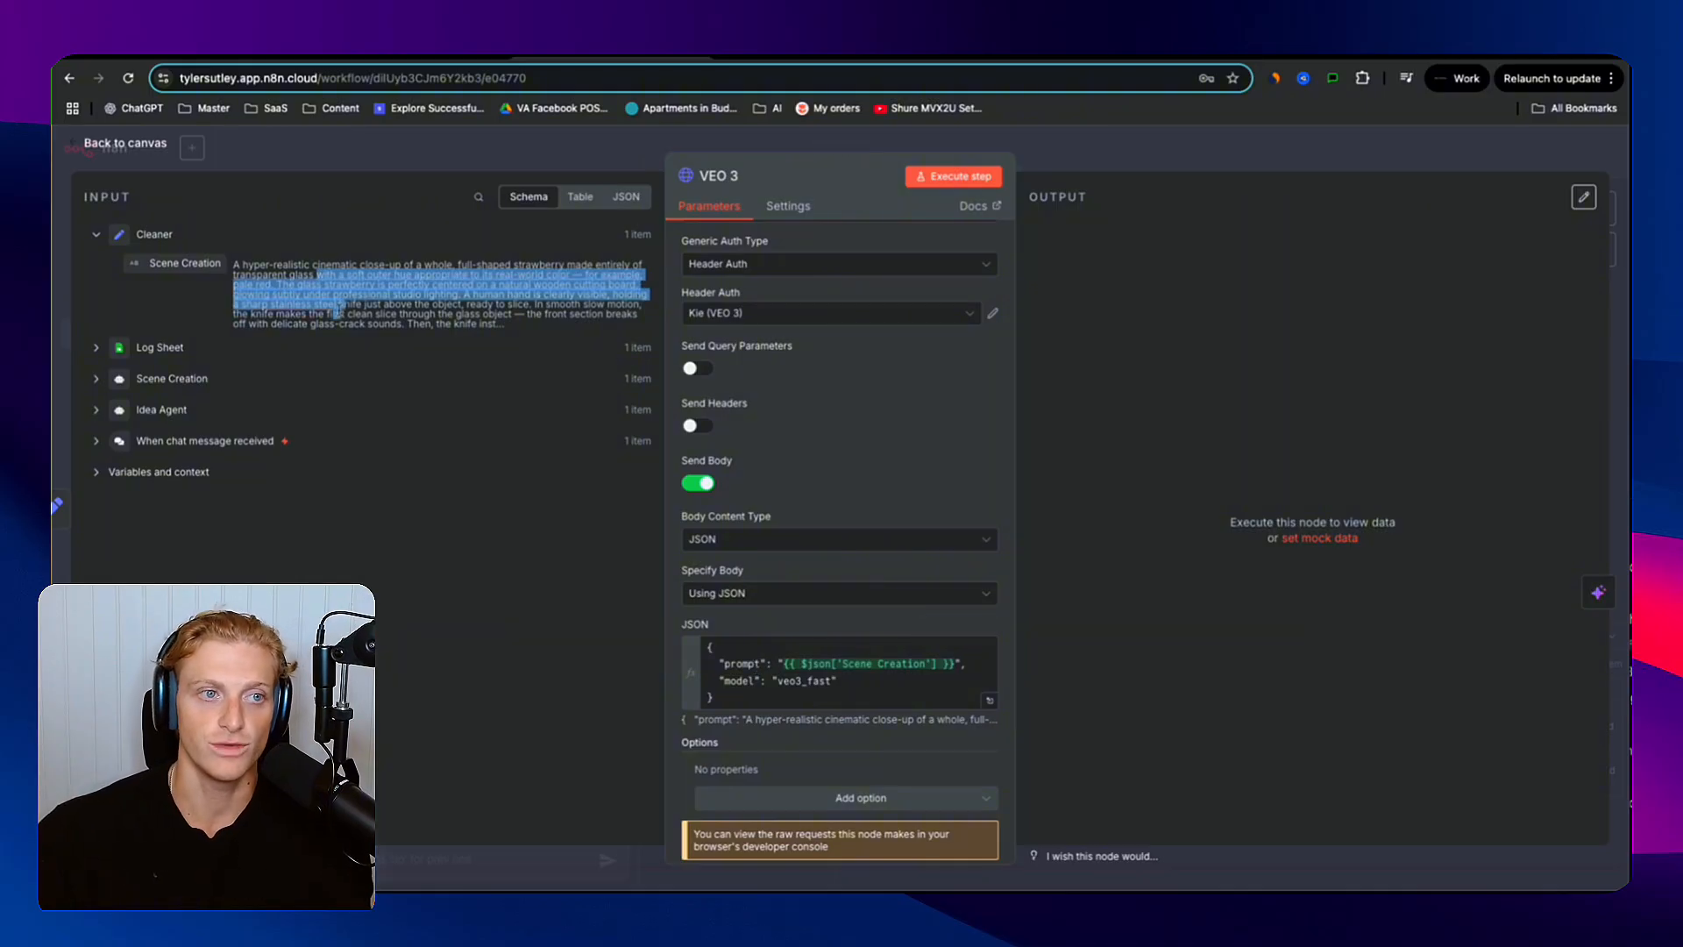
- Execute the VEO 3 node and inspect the code, message and task ID in its output
{"action": "left_click", "coordinate": [923, 179]}
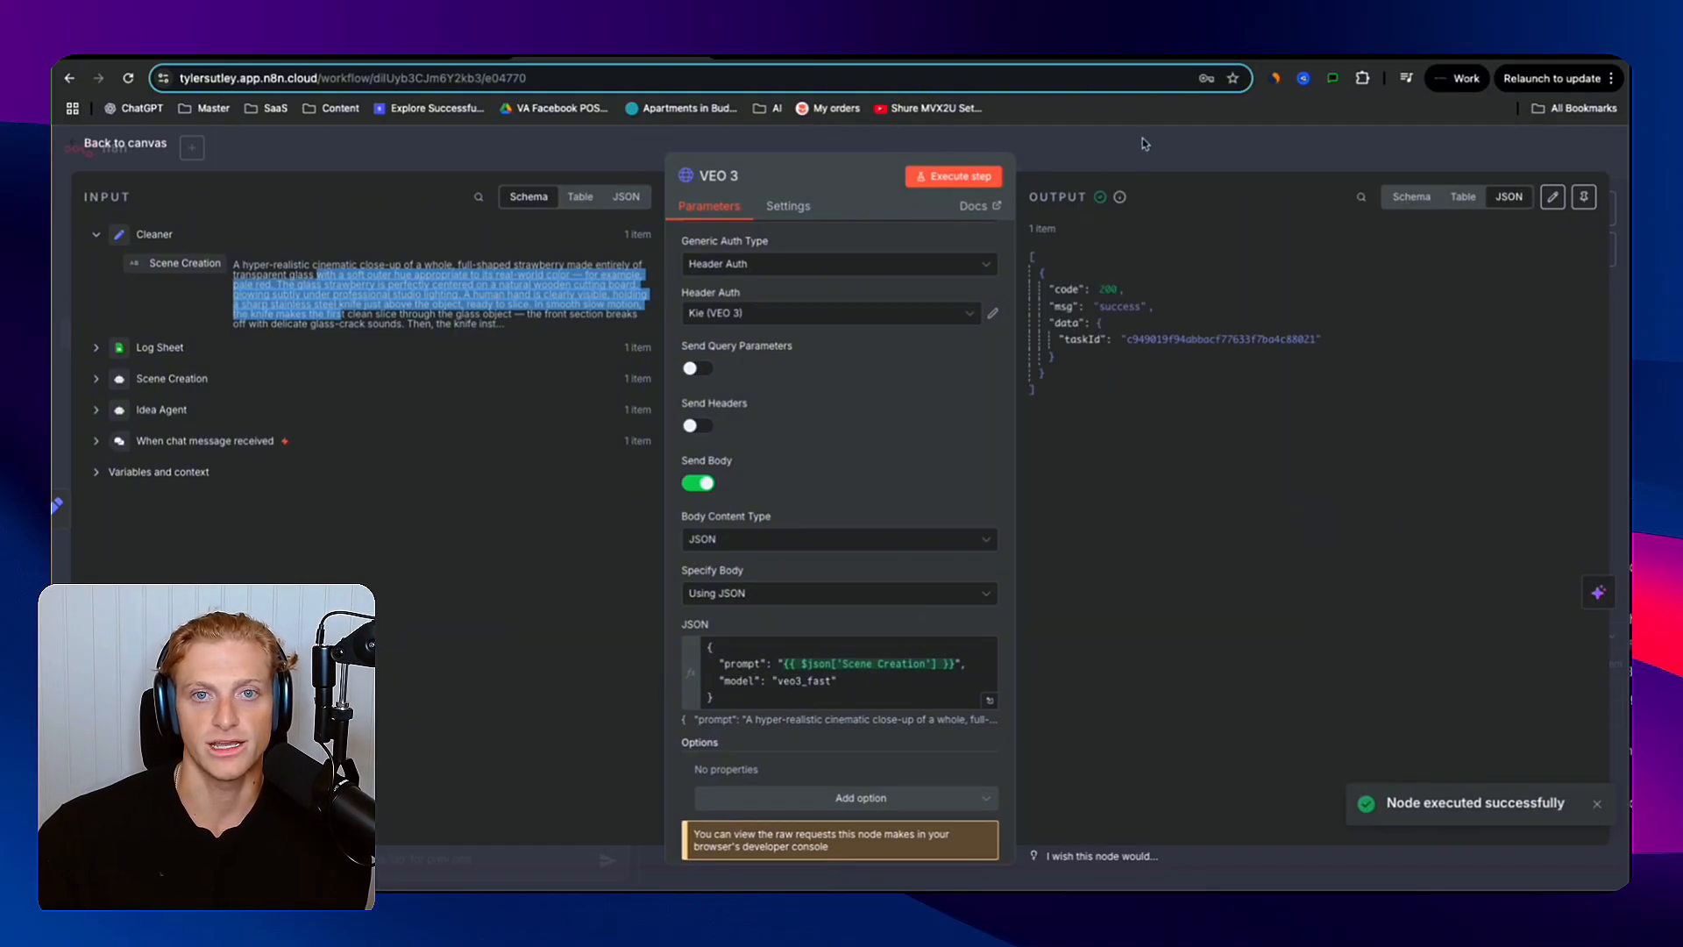
{"action": "double_click", "coordinate": [1109, 290]}
{"action": "left_click", "coordinate": [1180, 478]}
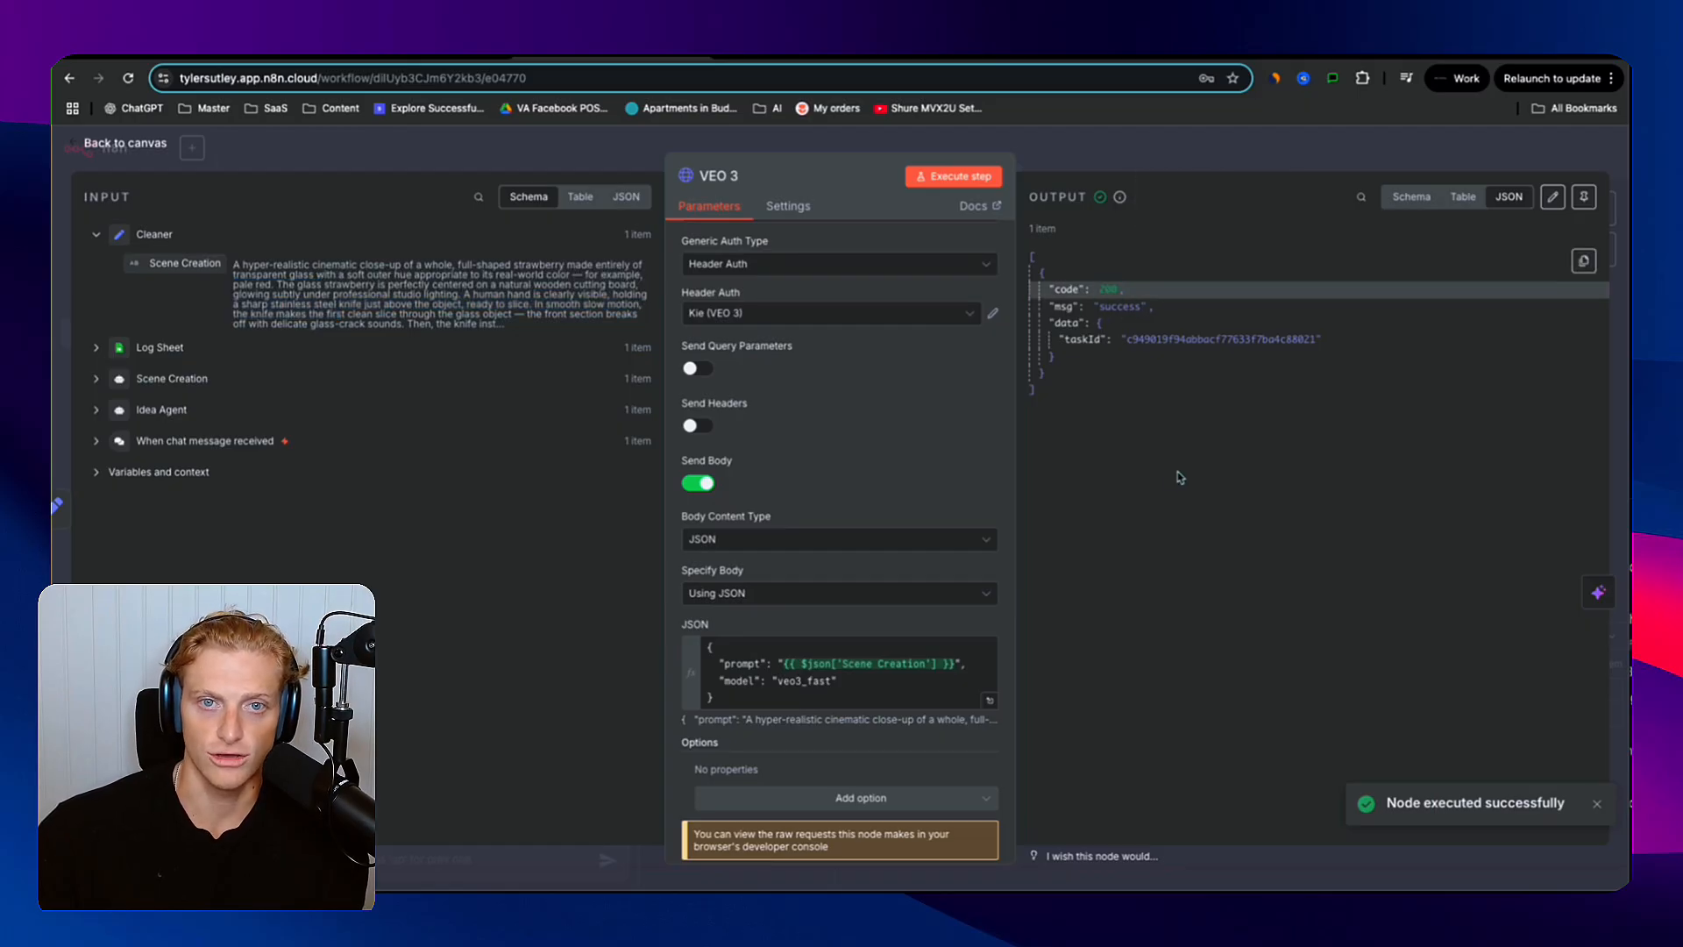
{"action": "double_click", "coordinate": [1109, 306]}
{"action": "double_click", "coordinate": [1125, 339]}
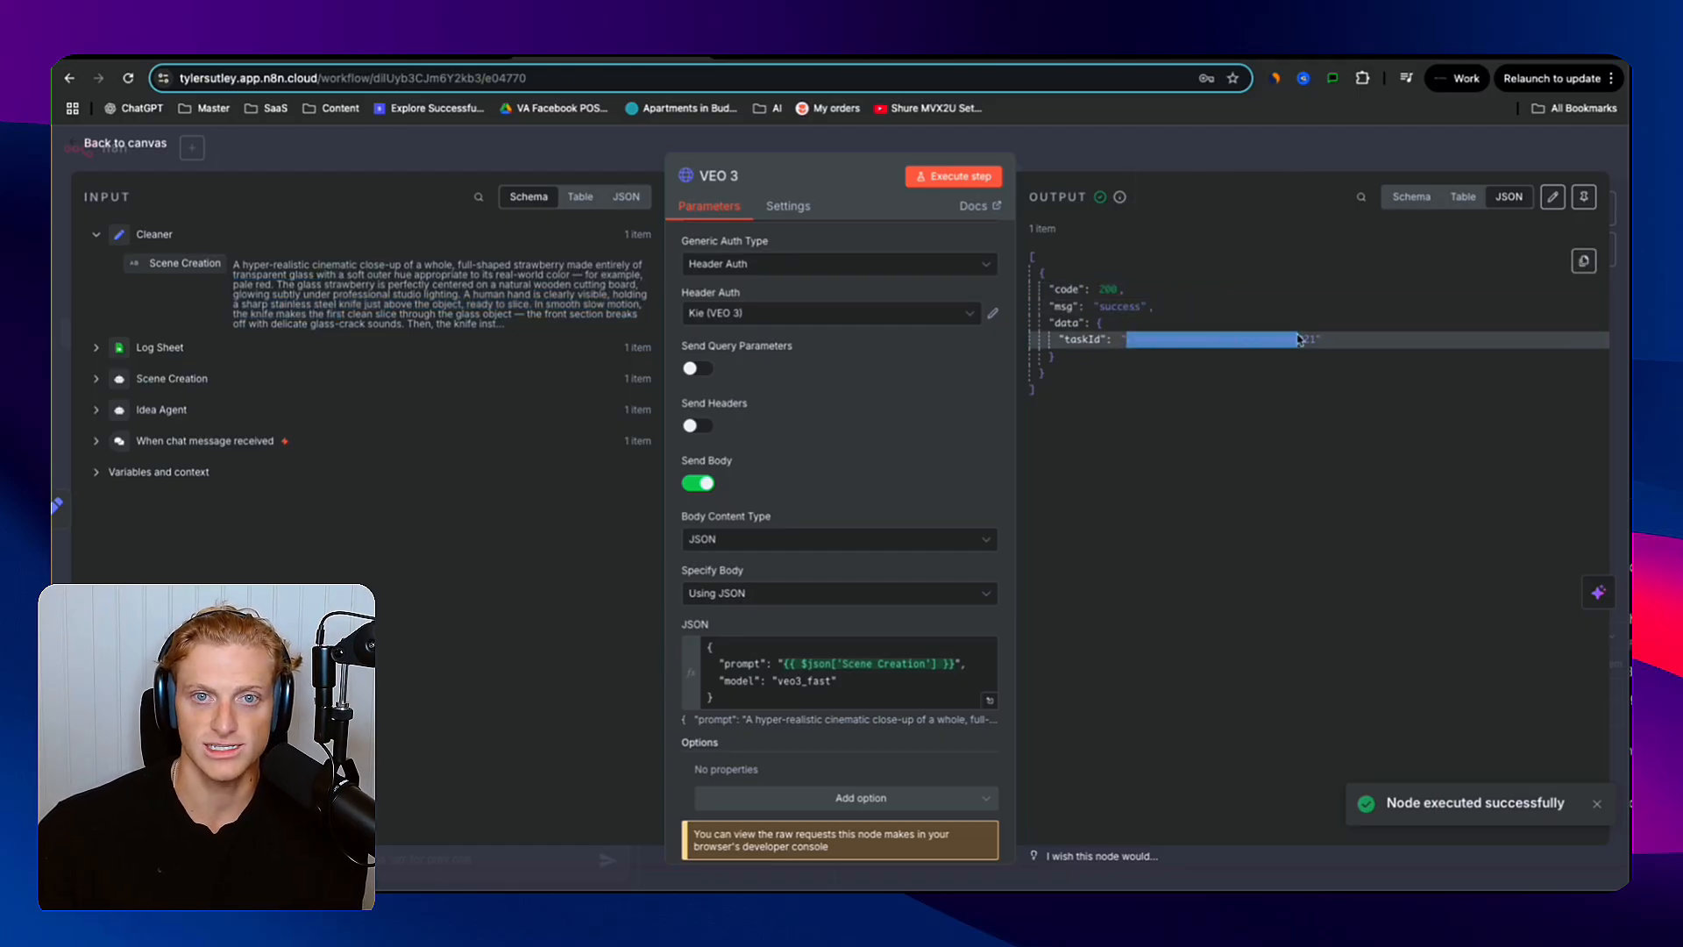
- Add a Wait node after the VEO 3 node
{"action": "left_click", "coordinate": [1226, 149]}
{"action": "left_click", "coordinate": [1015, 502]}
{"action": "type", "text": "wait"}
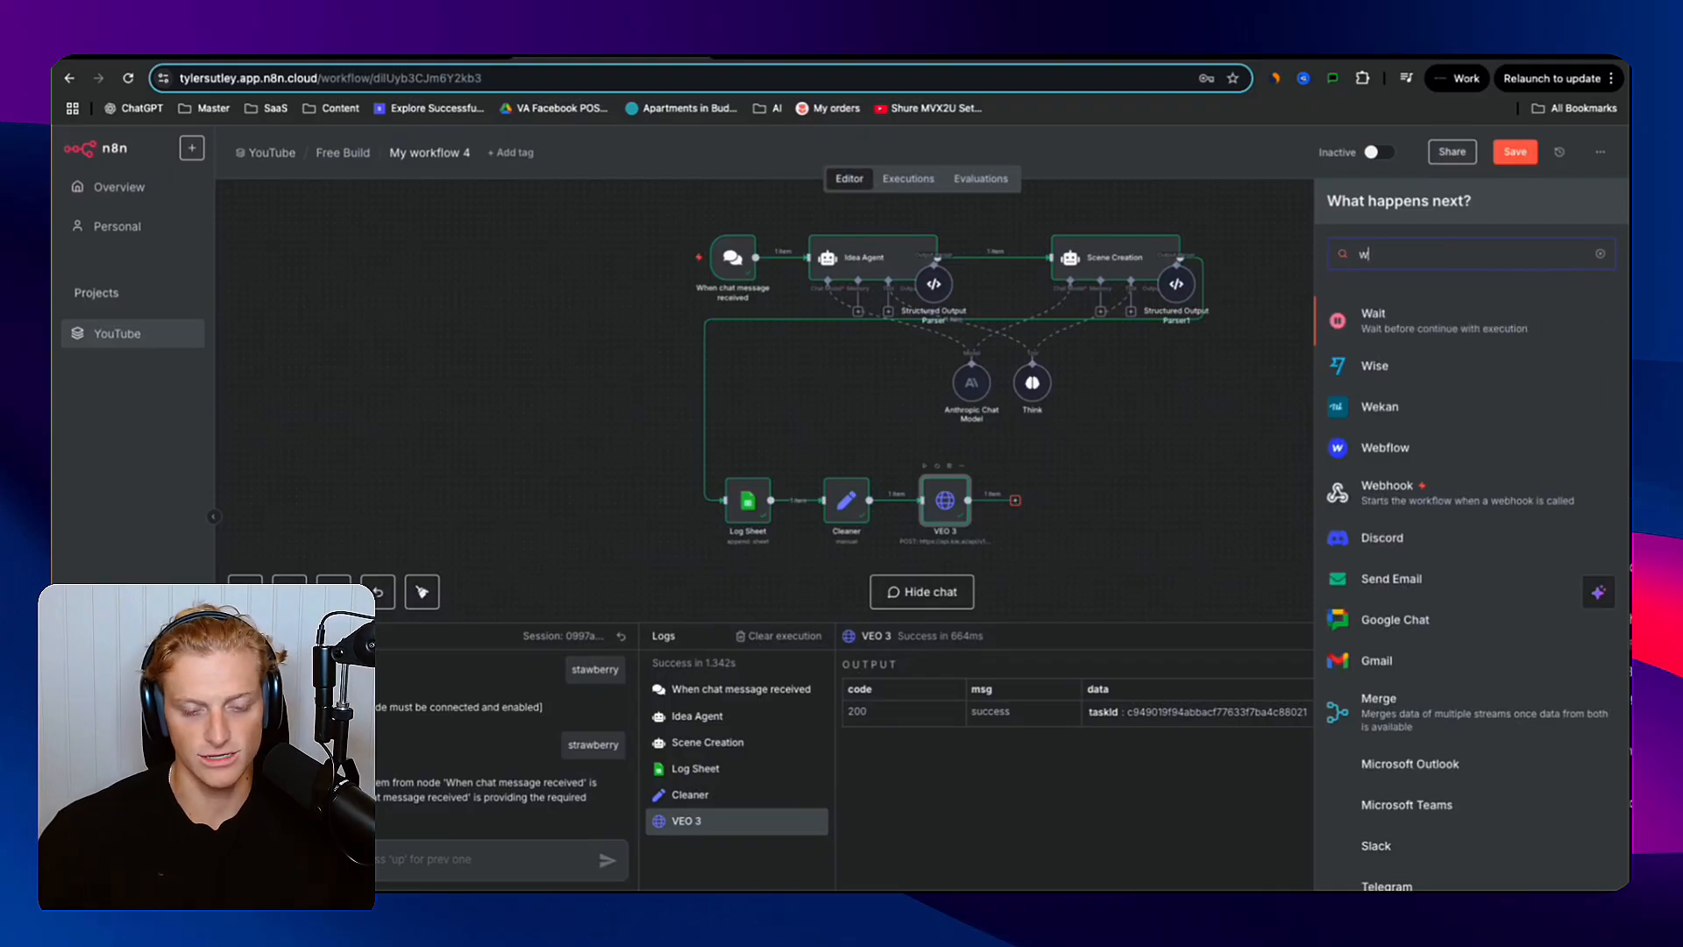
{"action": "left_click", "coordinate": [1471, 334]}
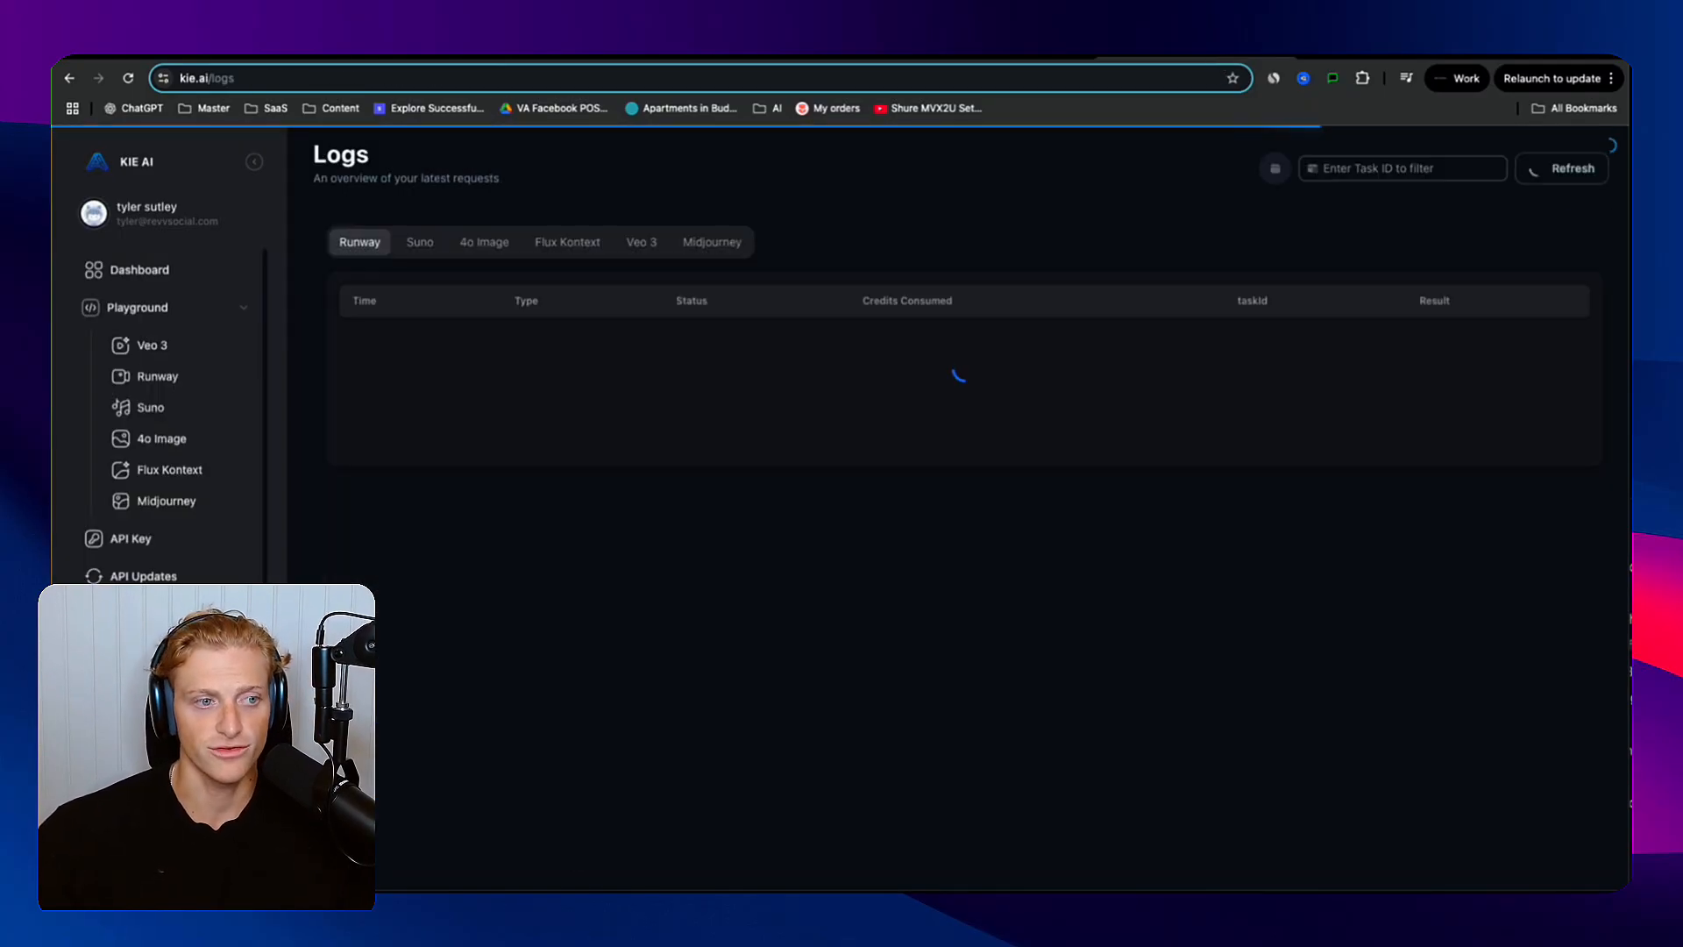
- Check the newest Veo 3 request's time, status and credits in Kie AI's logs, glance at the Google Sheet, and return to n8n
{"action": "left_click", "coordinate": [655, 249]}
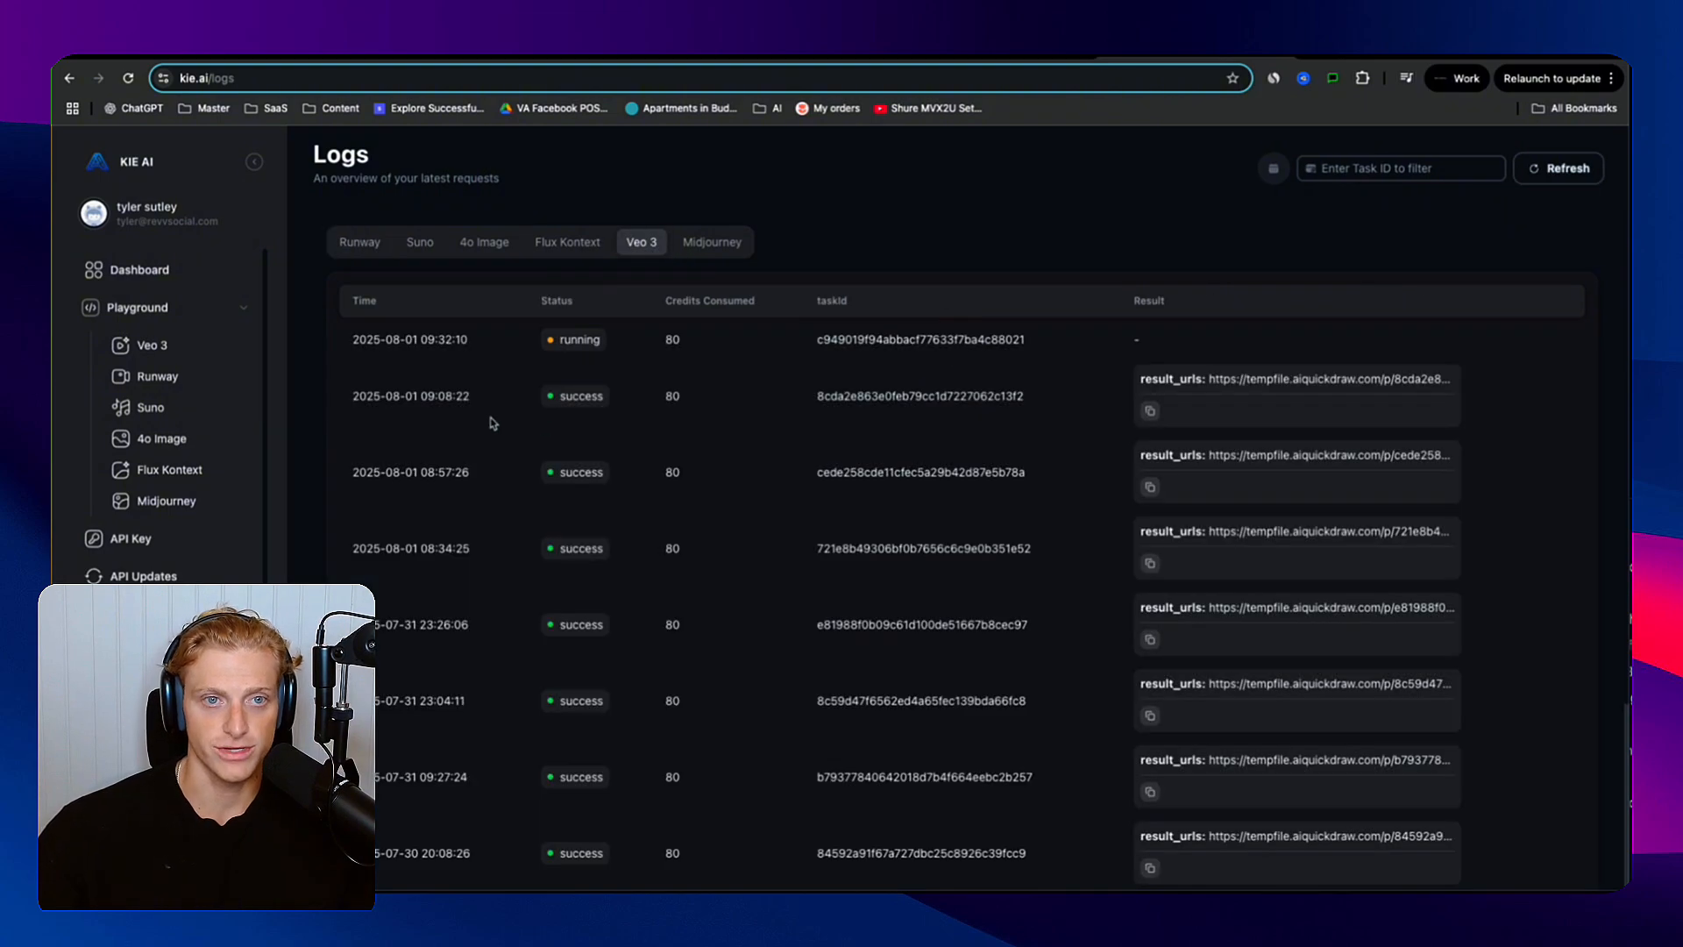
{"action": "left_click_drag", "start_coordinate": [476, 342], "coordinate": [400, 340]}
{"action": "left_click_drag", "start_coordinate": [600, 342], "coordinate": [554, 344]}
{"action": "left_click_drag", "start_coordinate": [757, 339], "coordinate": [645, 343]}
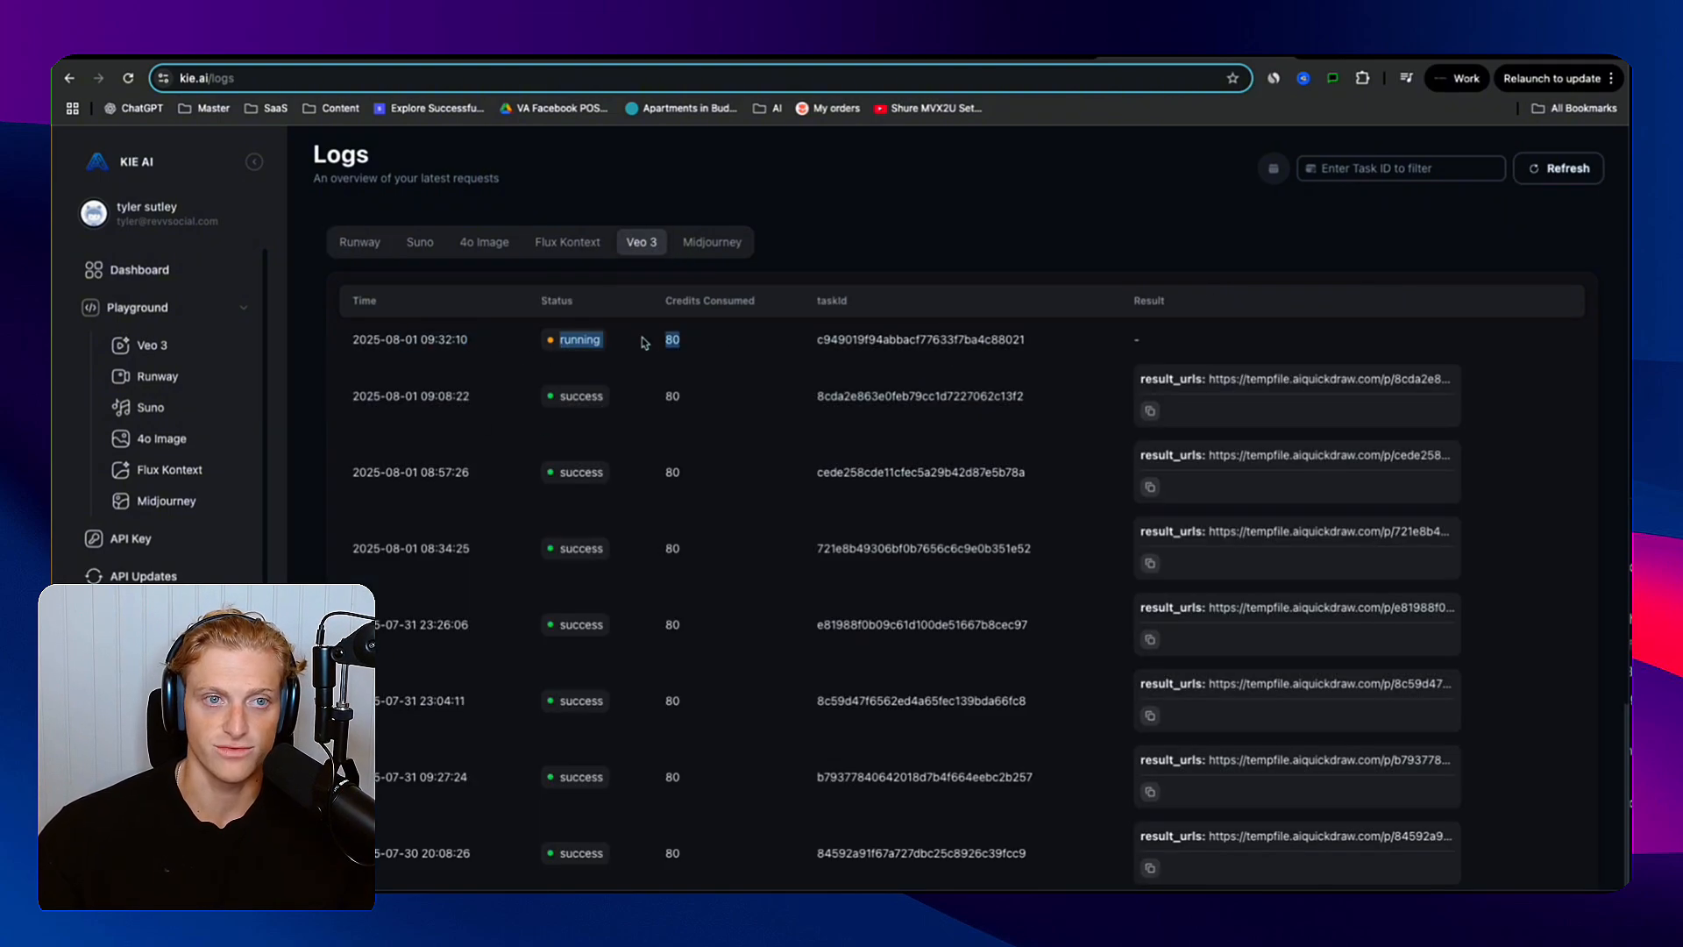
{"action": "left_click", "coordinate": [1111, 211]}
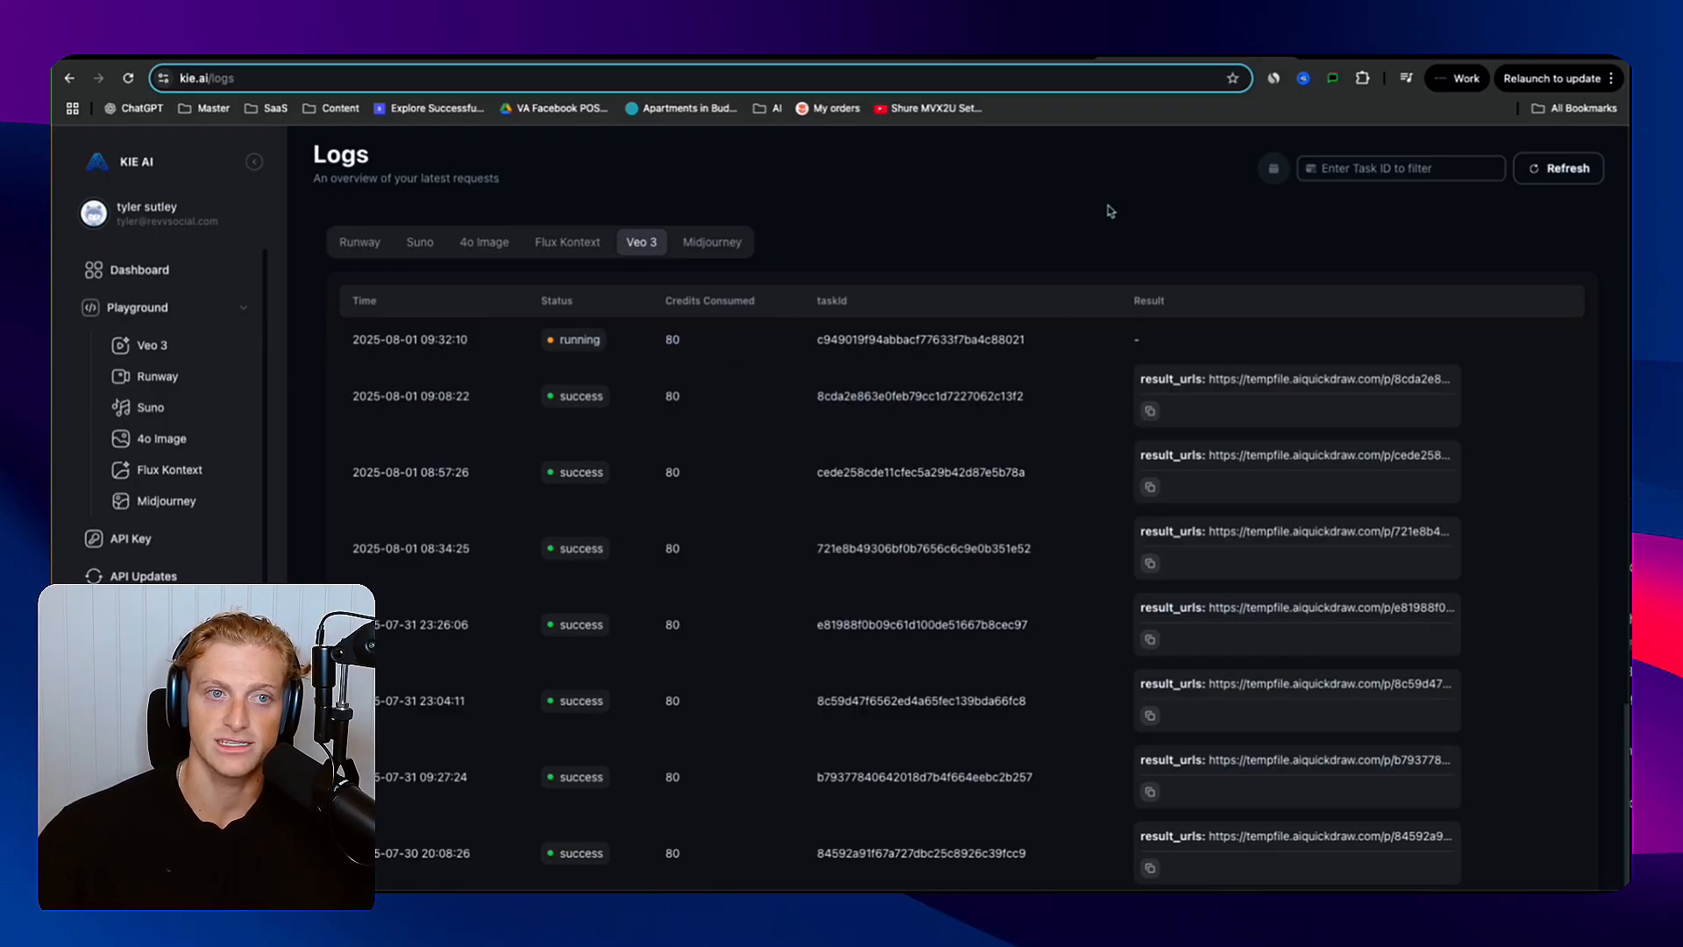
{"action": "left_click", "coordinate": [955, 60]}
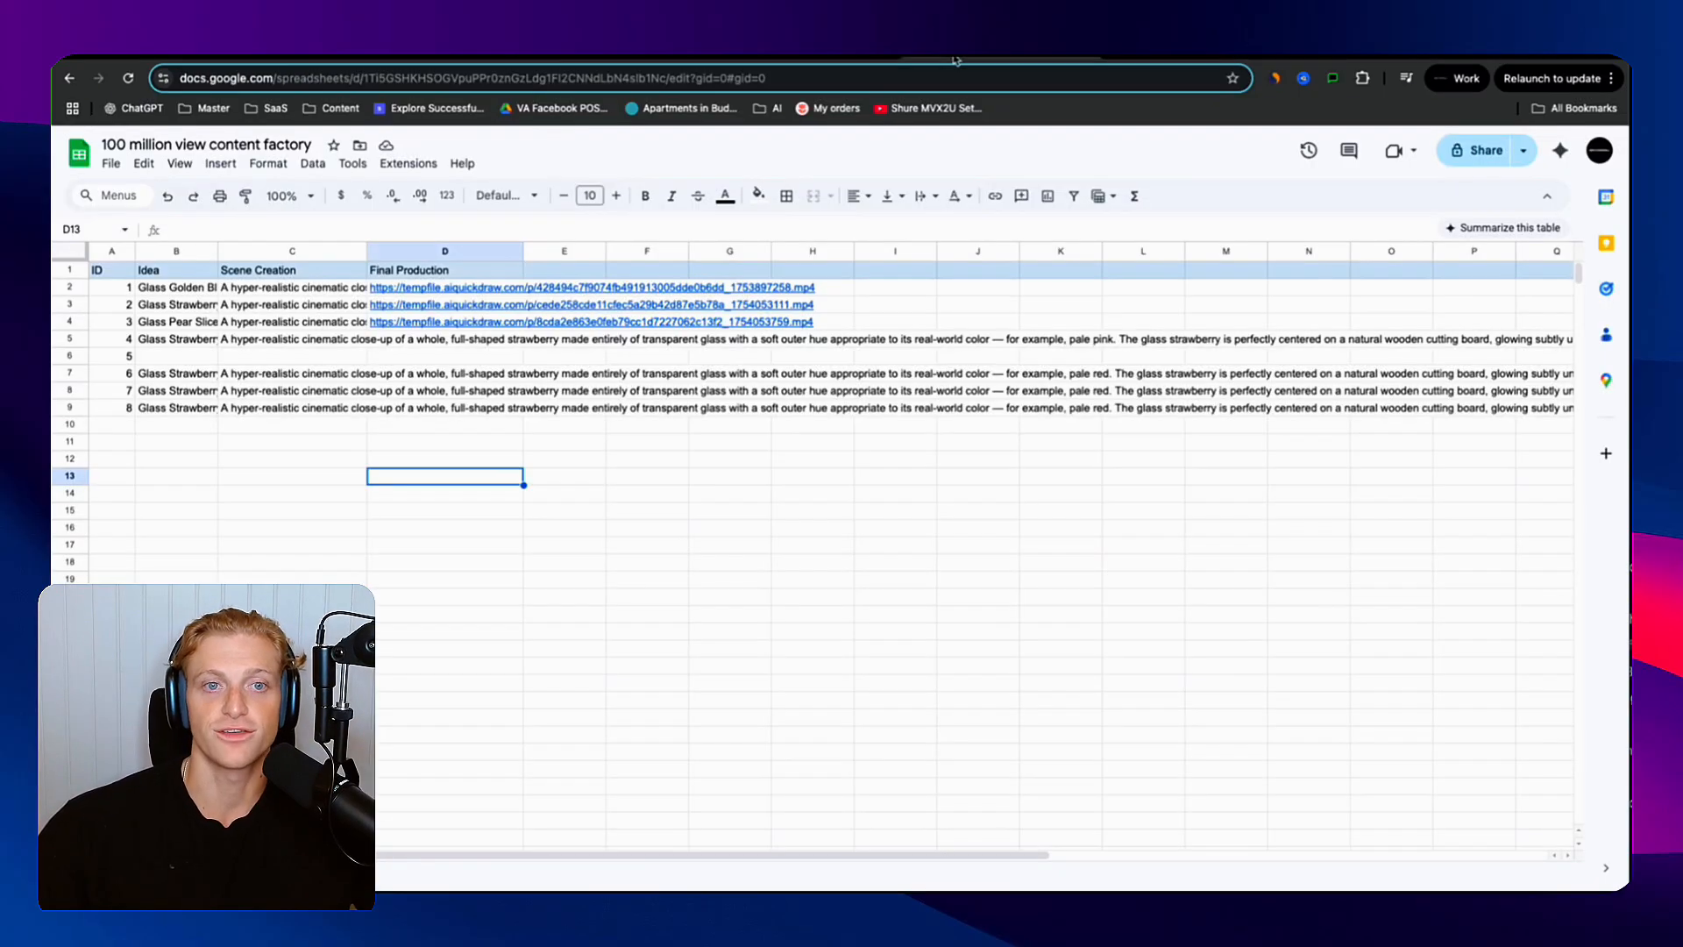
{"action": "left_click", "coordinate": [587, 57]}
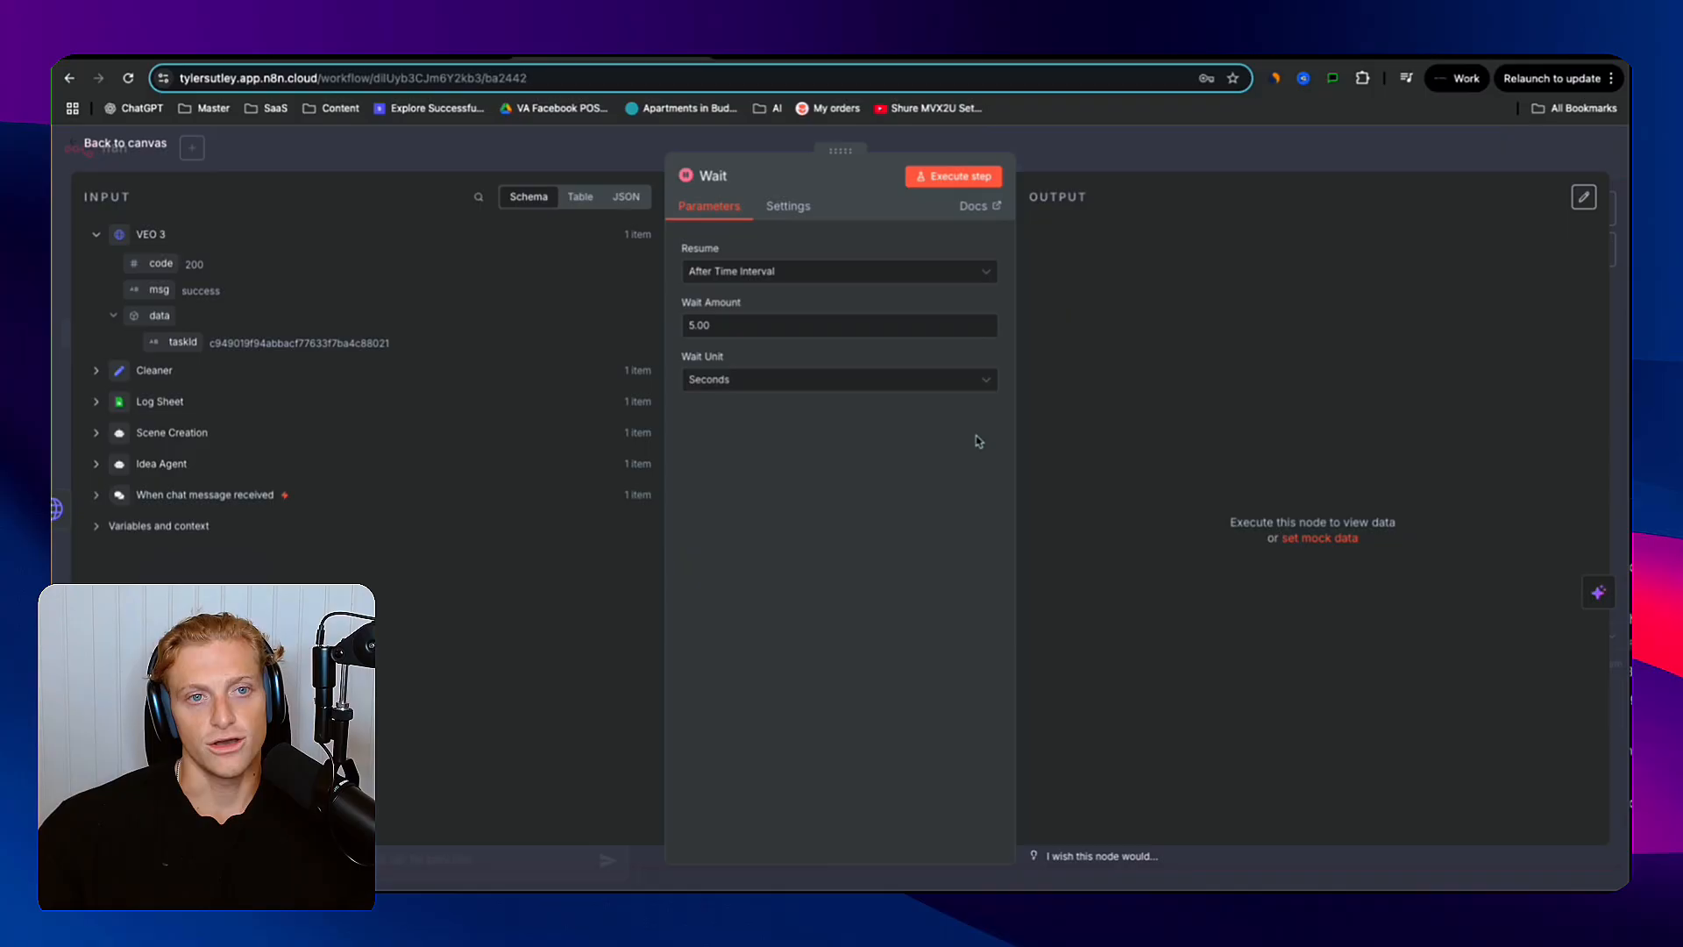
- Set the Wait node's wait amount to 1 second and execute the node from the canvas
{"action": "double_click", "coordinate": [737, 329]}
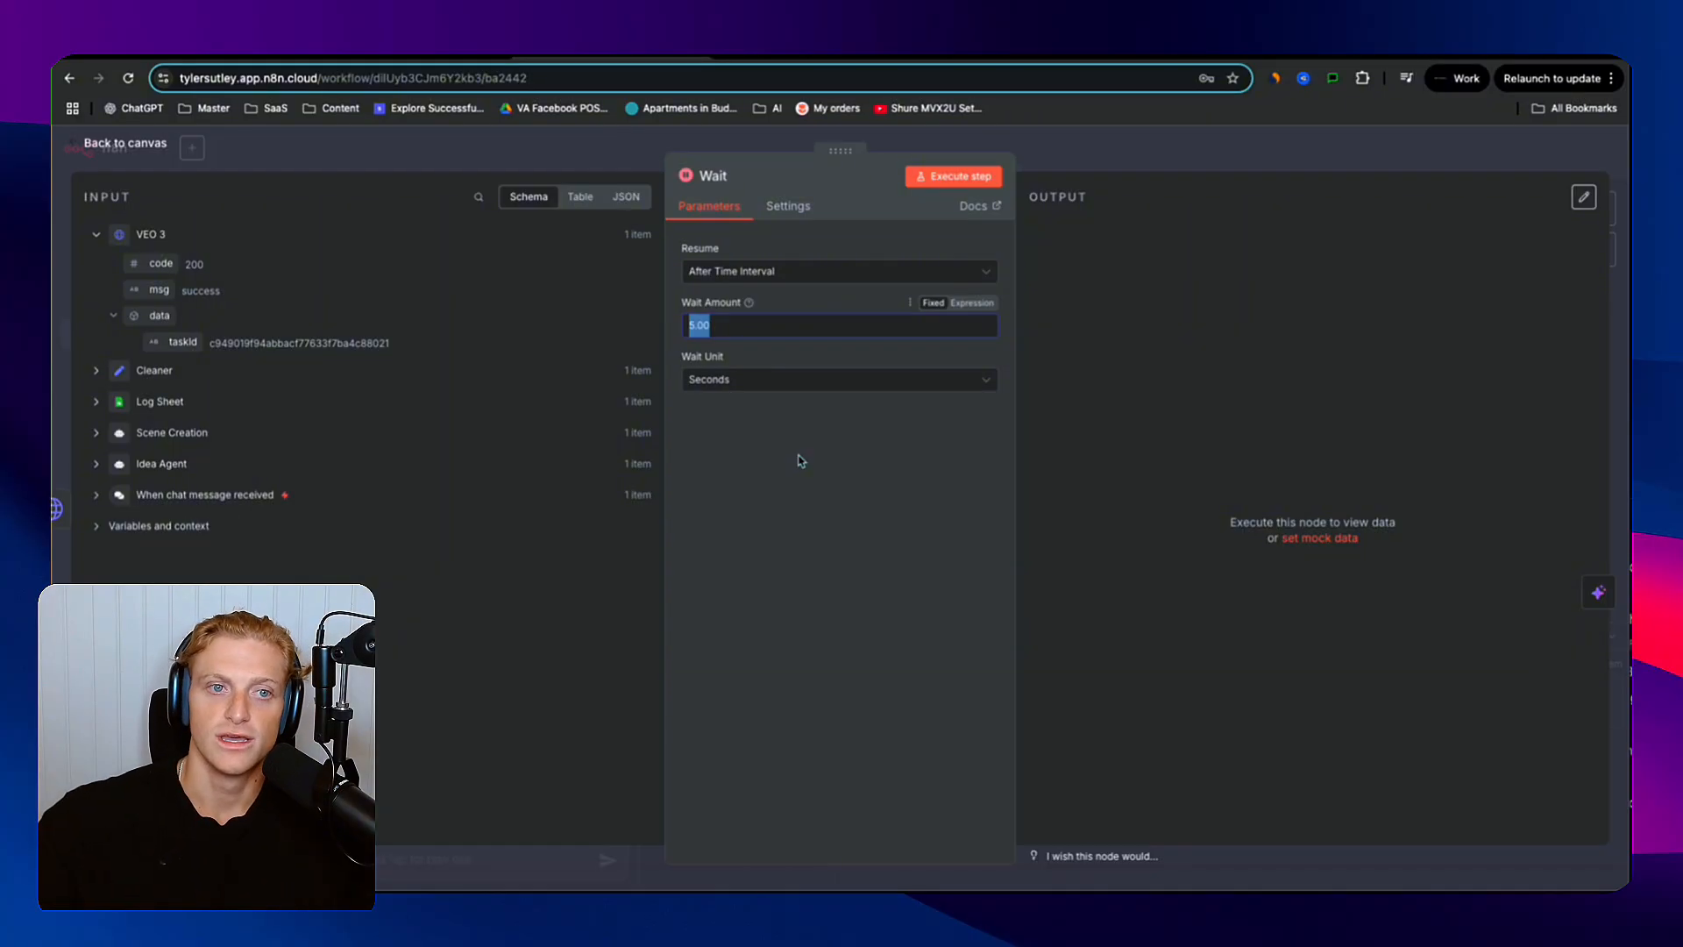
{"action": "type", "text": "1"}
{"action": "left_click", "coordinate": [970, 491]}
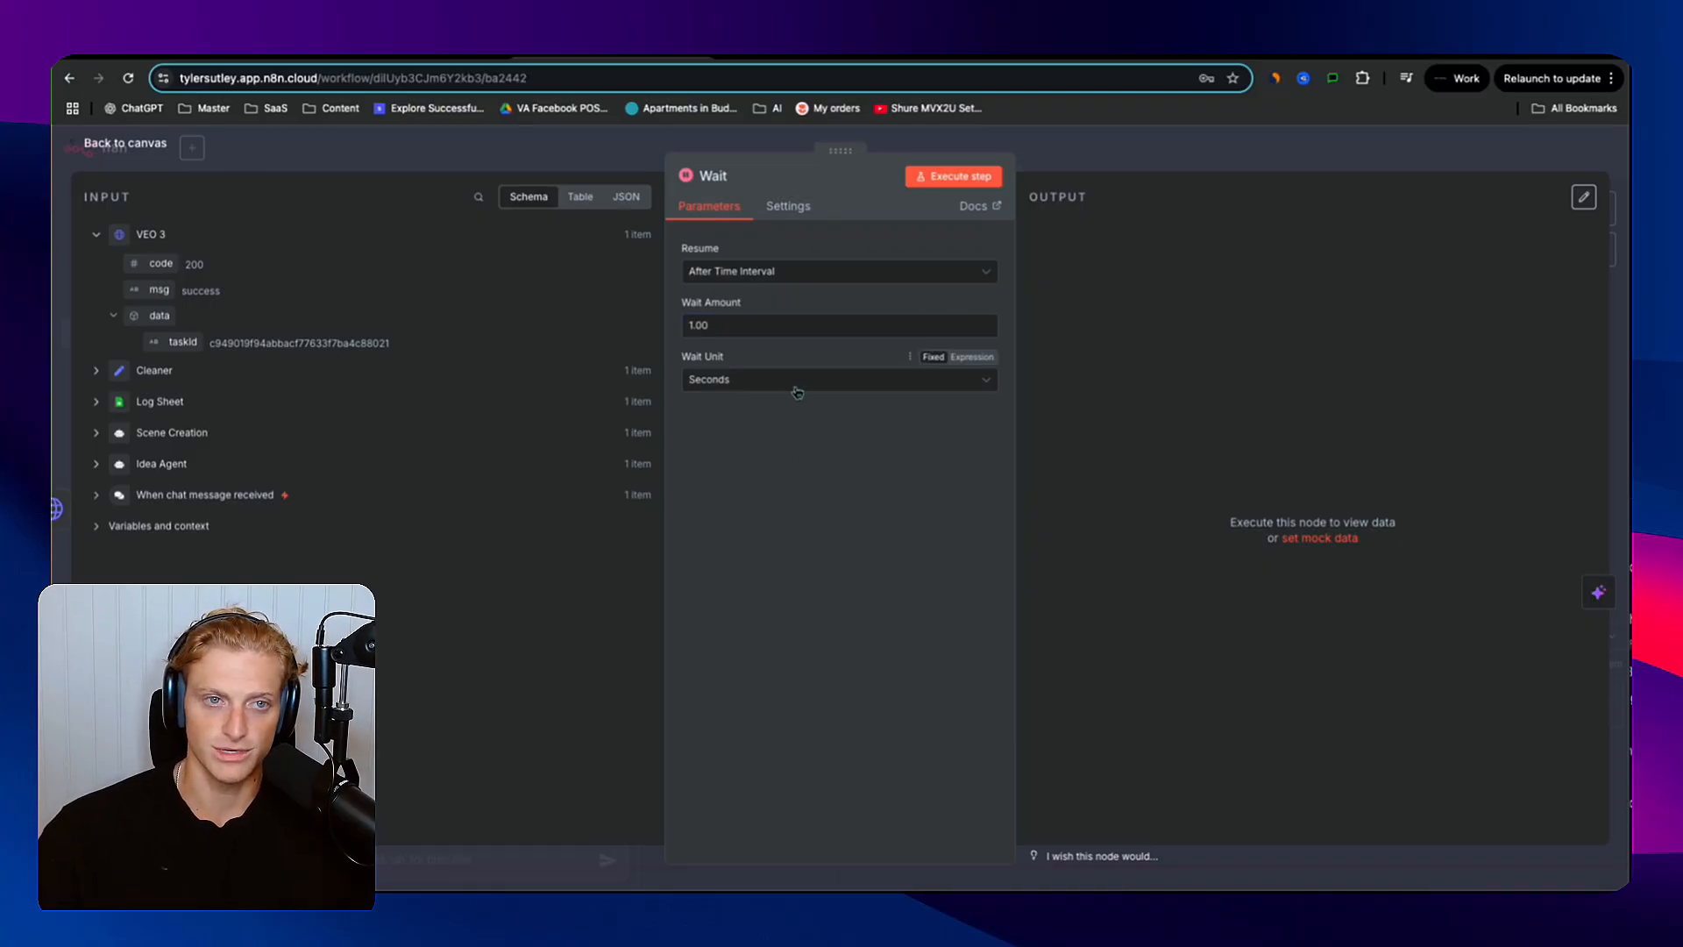
{"action": "left_click", "coordinate": [1166, 151]}
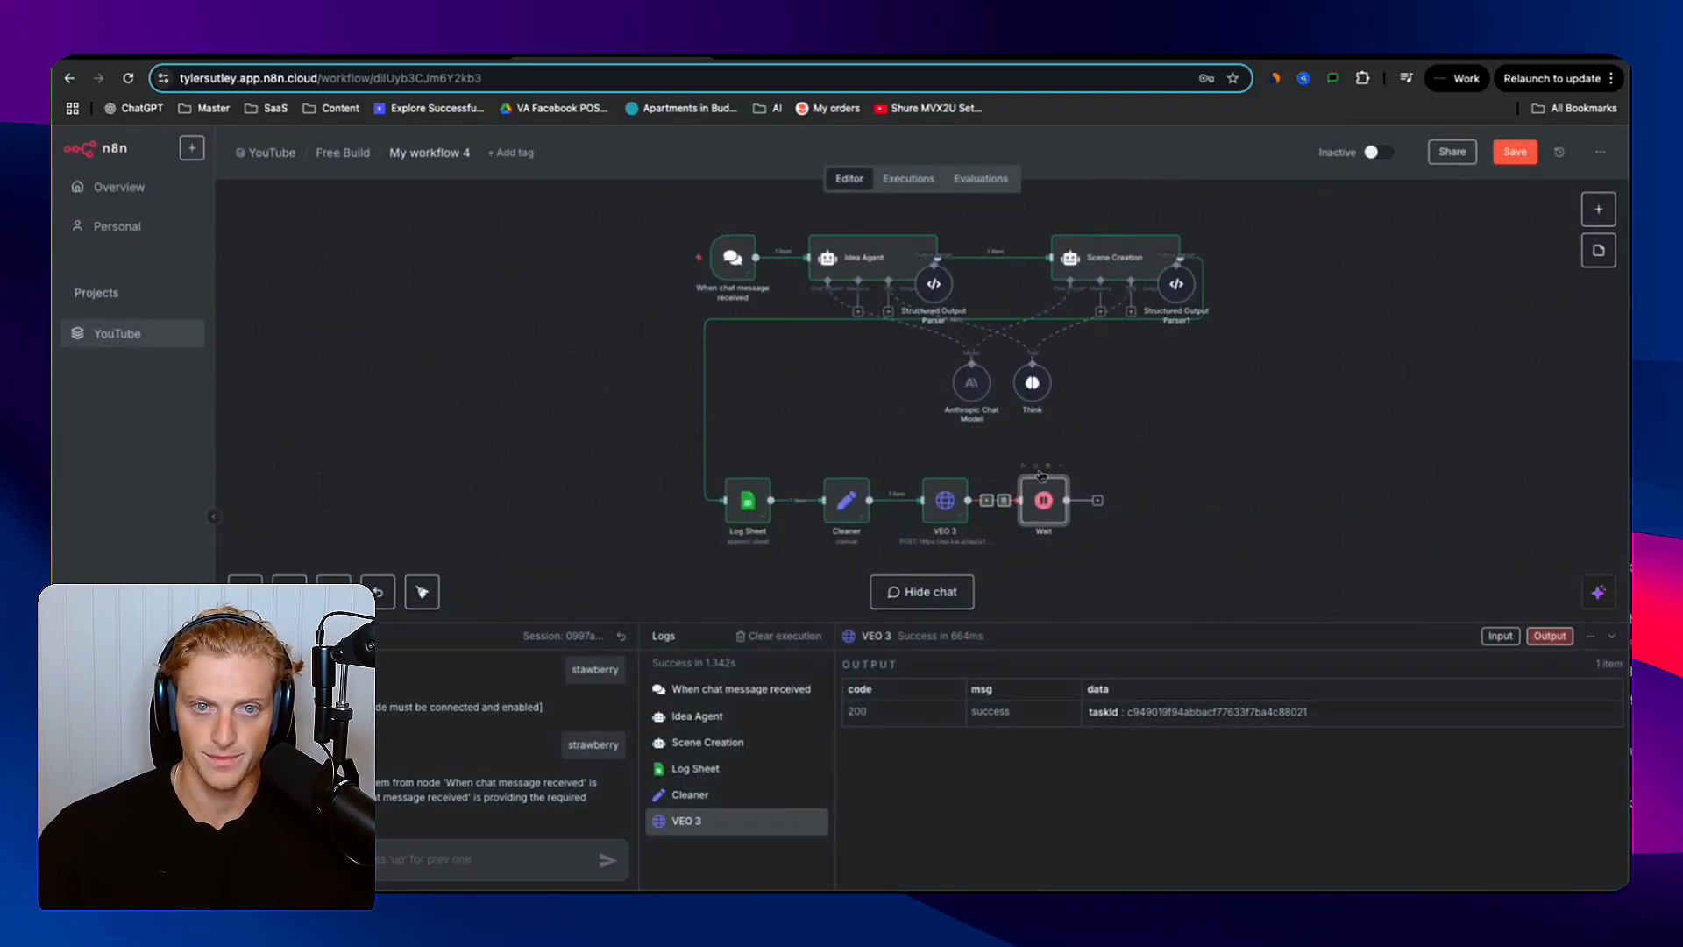
{"action": "left_click", "coordinate": [1035, 465]}
- Add an HTTP Request node after the Wait node
{"action": "left_click", "coordinate": [1114, 500]}
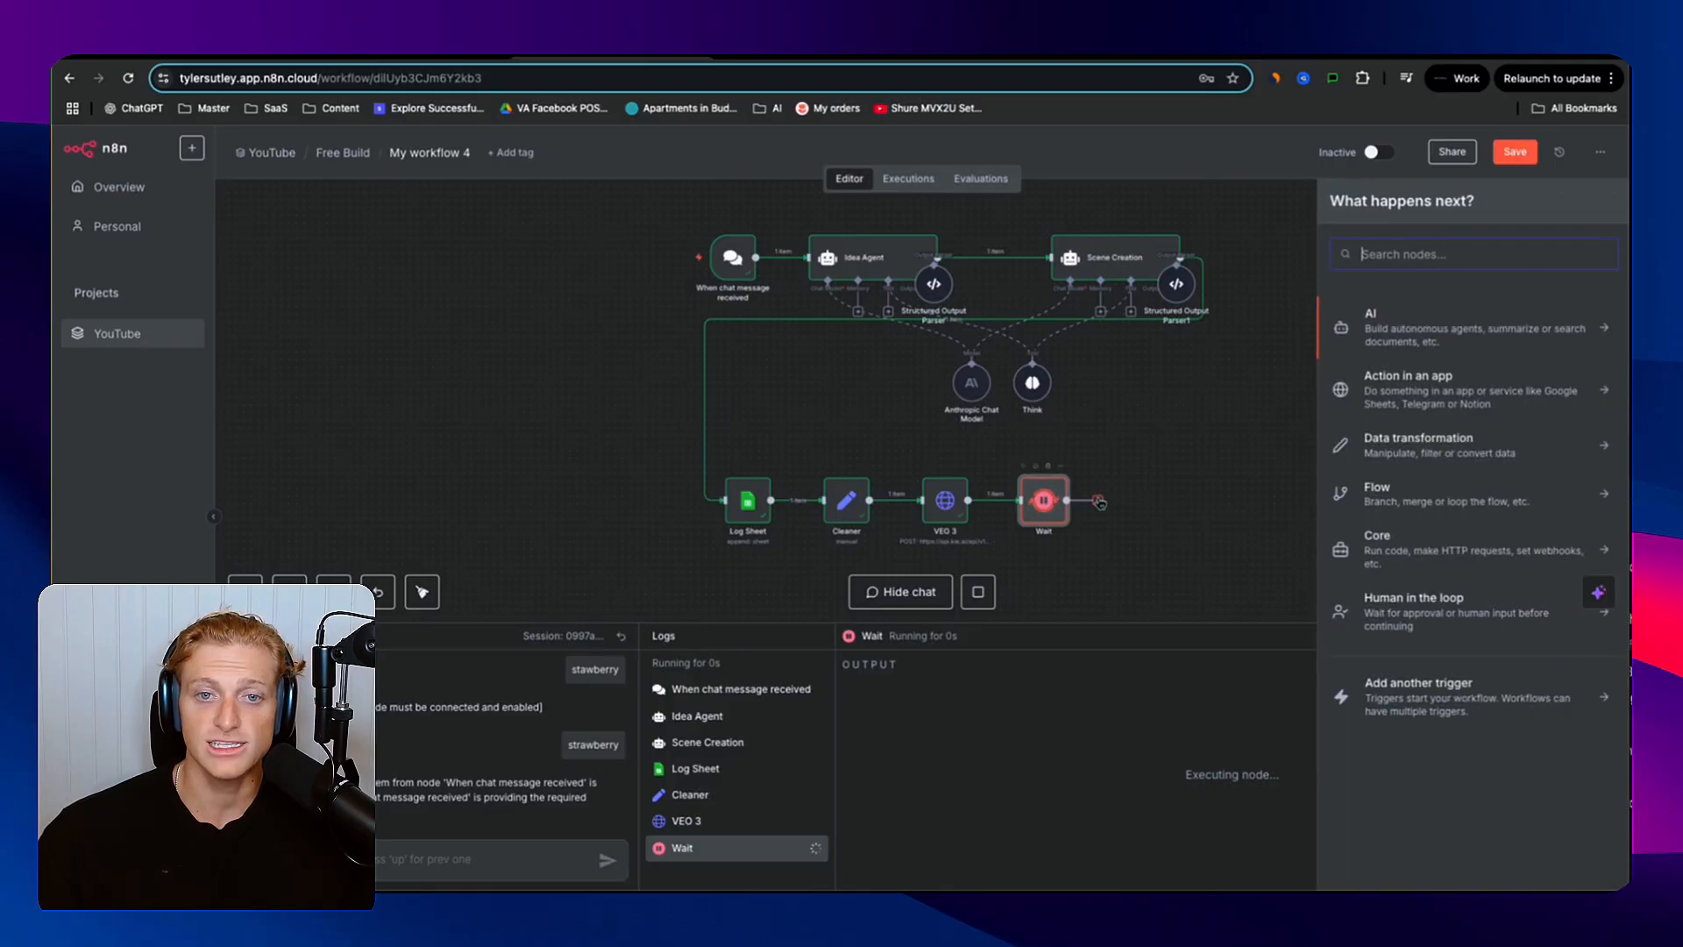
{"action": "type", "text": "htp"}
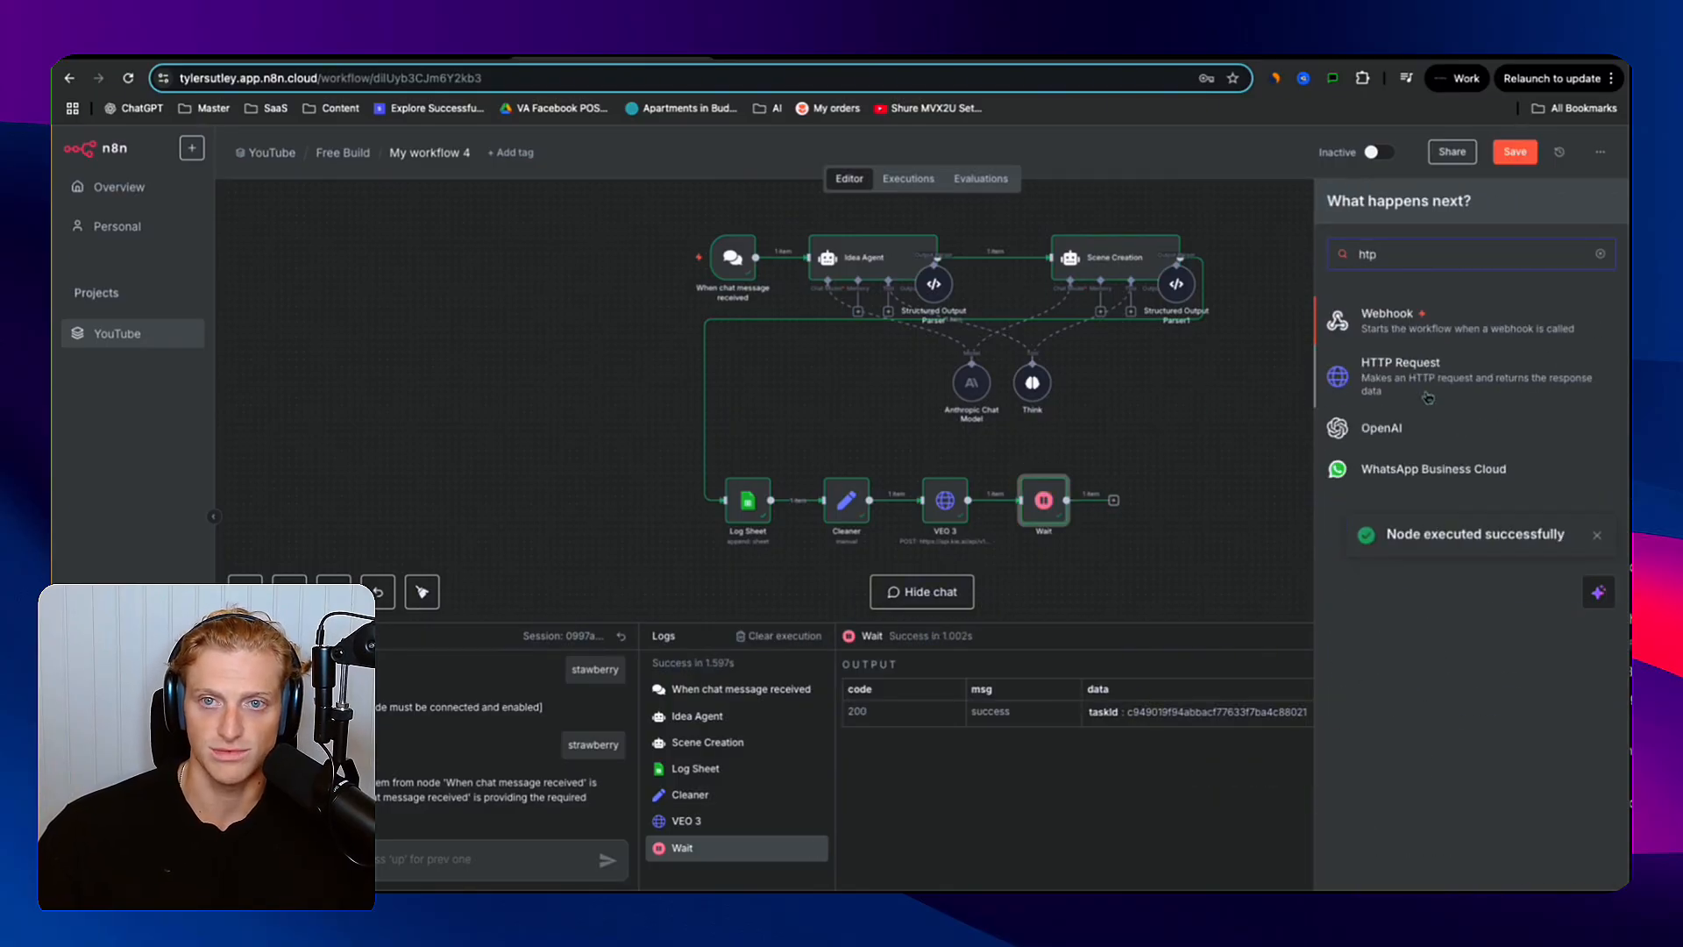
{"action": "left_click", "coordinate": [1416, 381]}
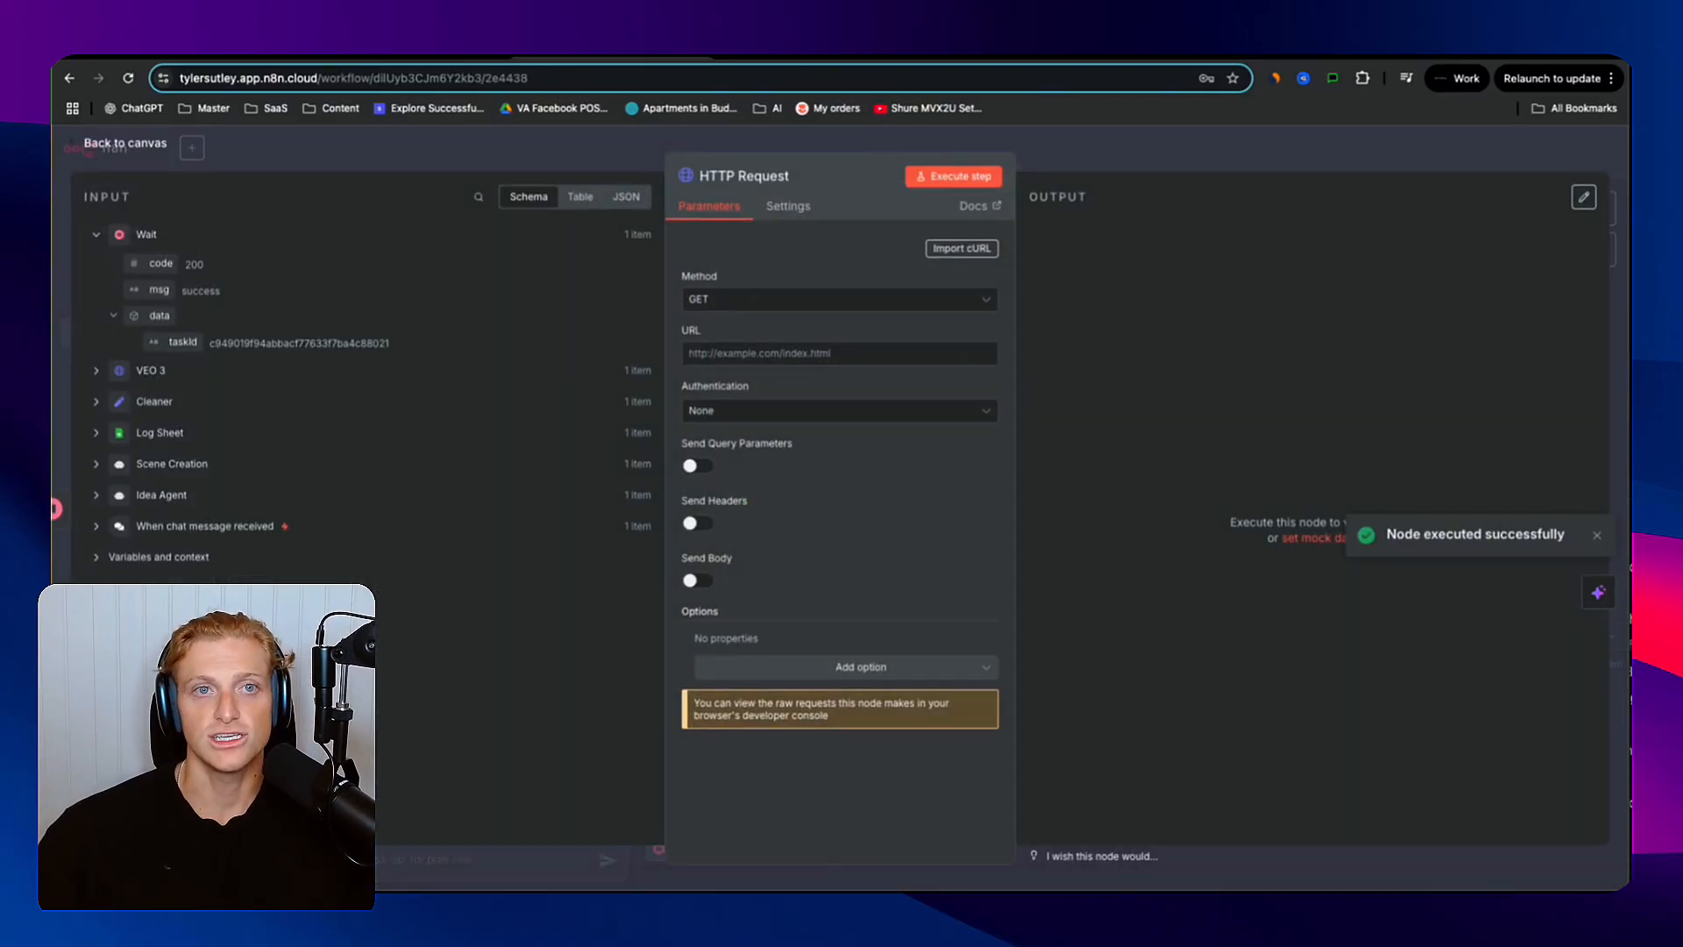
- Rename the new HTTP Request node to Get Video, copying the name from the Notion page
{"action": "key", "text": "ctrl+Tab"}
{"action": "scroll", "coordinate": [865, 455], "scroll_direction": "down", "scroll_amount": 1}
{"action": "left_click_drag", "start_coordinate": [618, 449], "coordinate": [552, 451]}
{"action": "key", "text": "ctrl+c"}
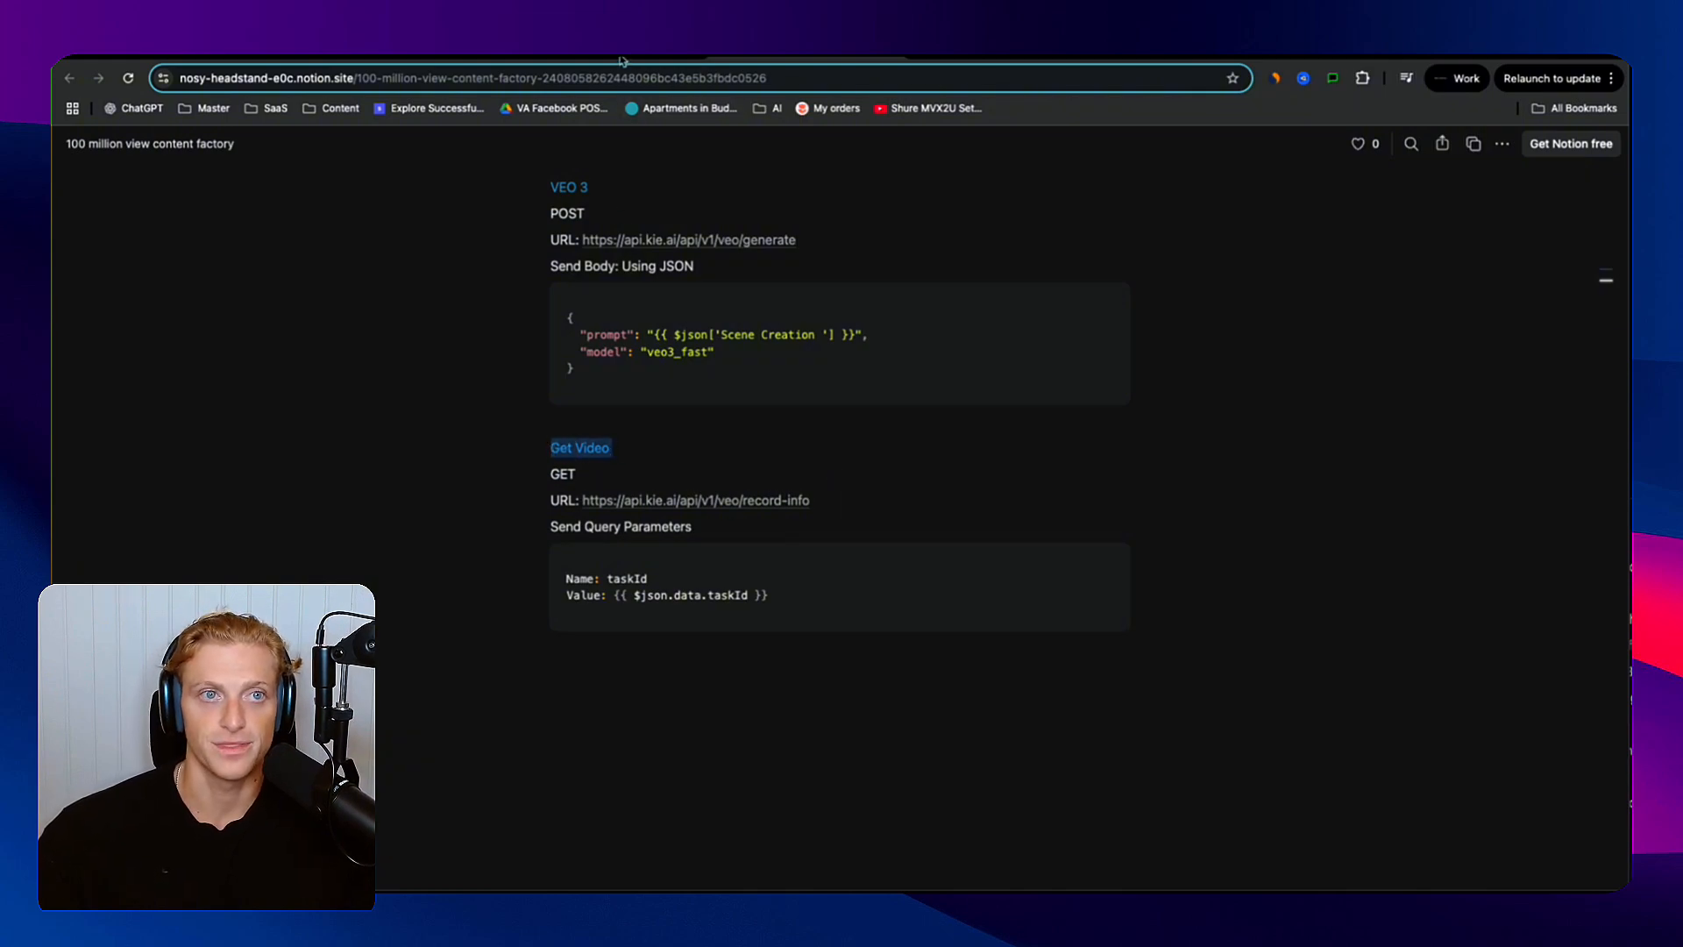
{"action": "key", "text": "ctrl+Tab"}
{"action": "left_click", "coordinate": [736, 178]}
{"action": "key", "text": "ctrl+v"}
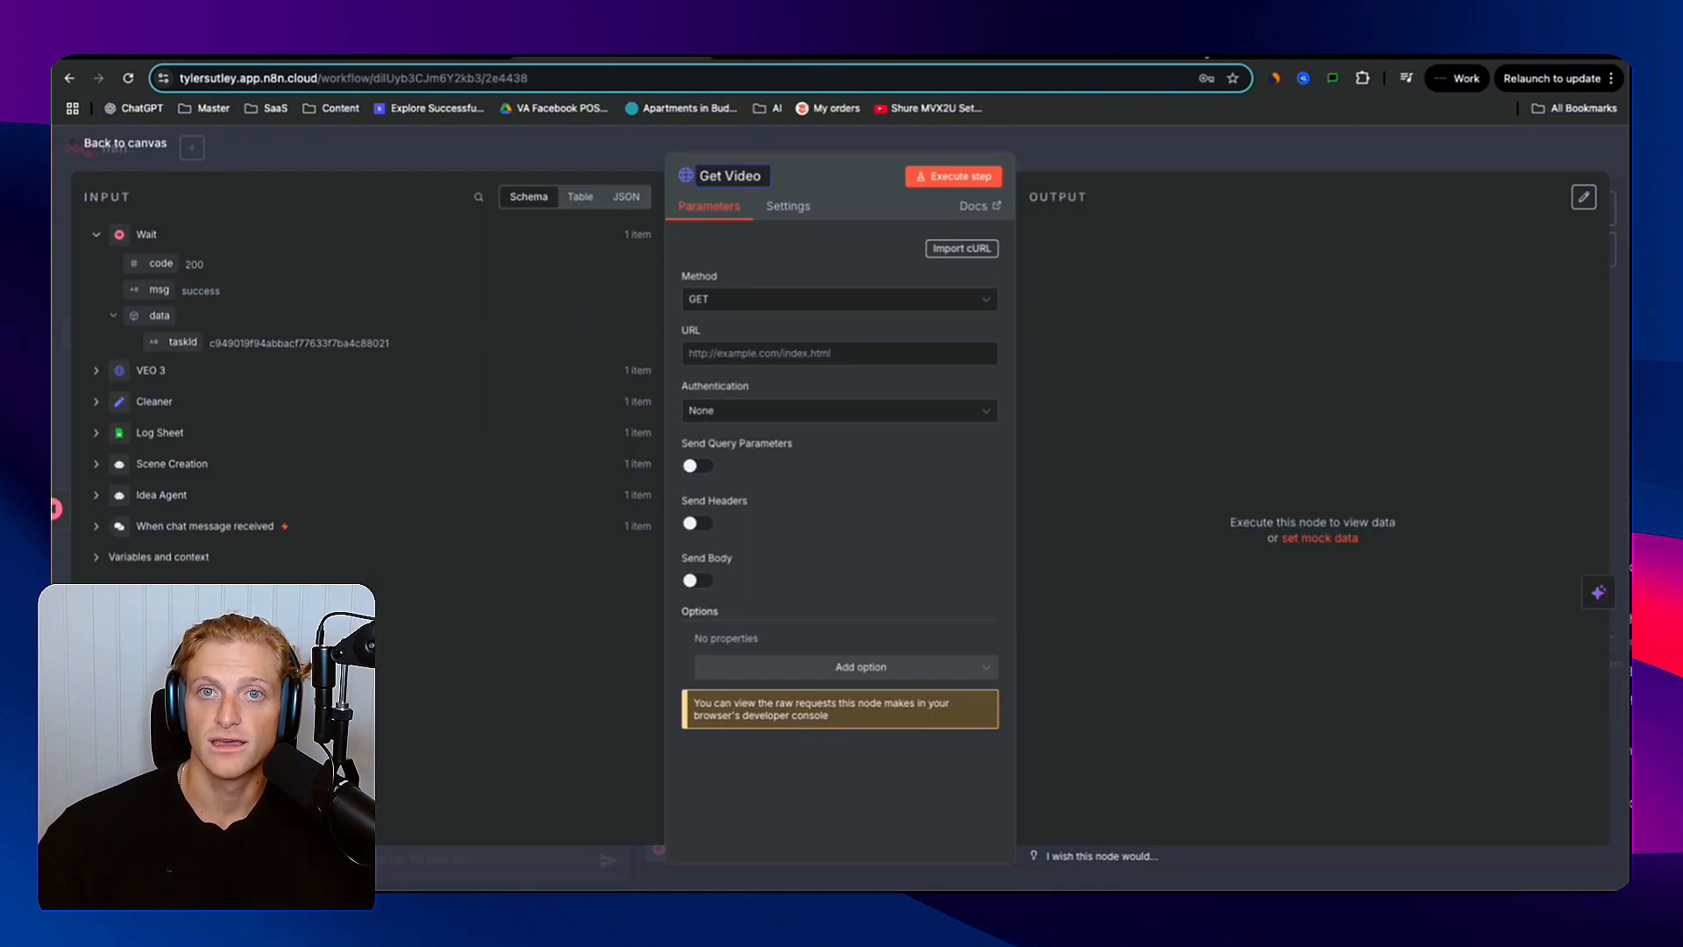
{"action": "key", "text": "ctrl+Tab"}
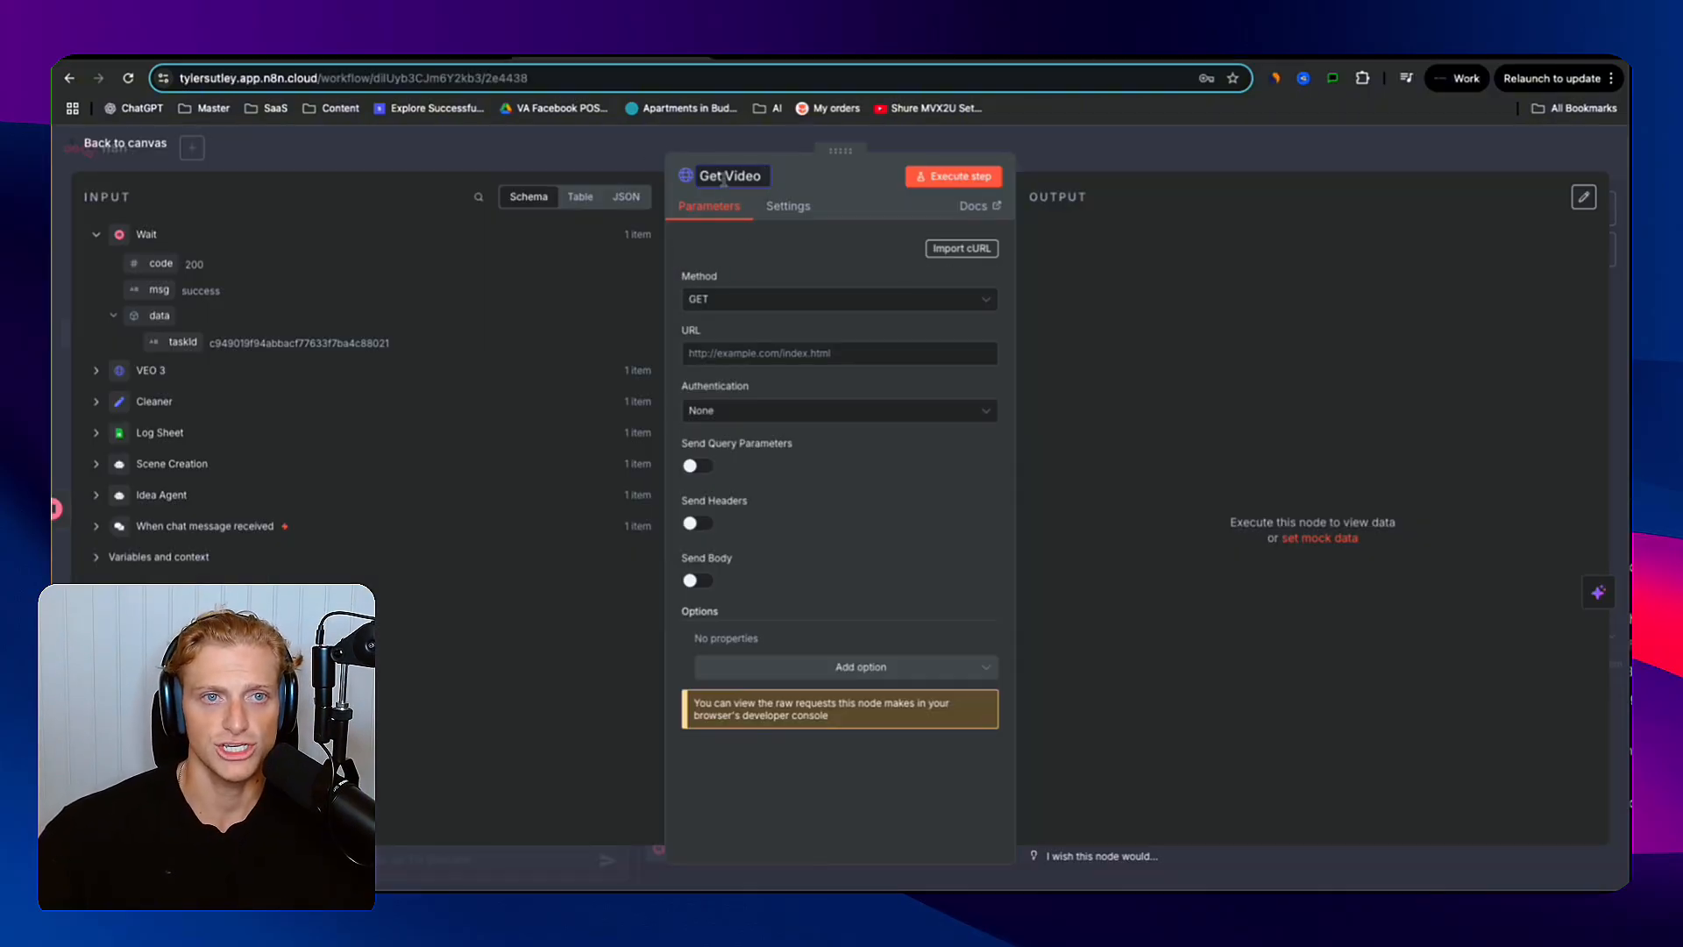
{"action": "key", "text": "BackSpace"}
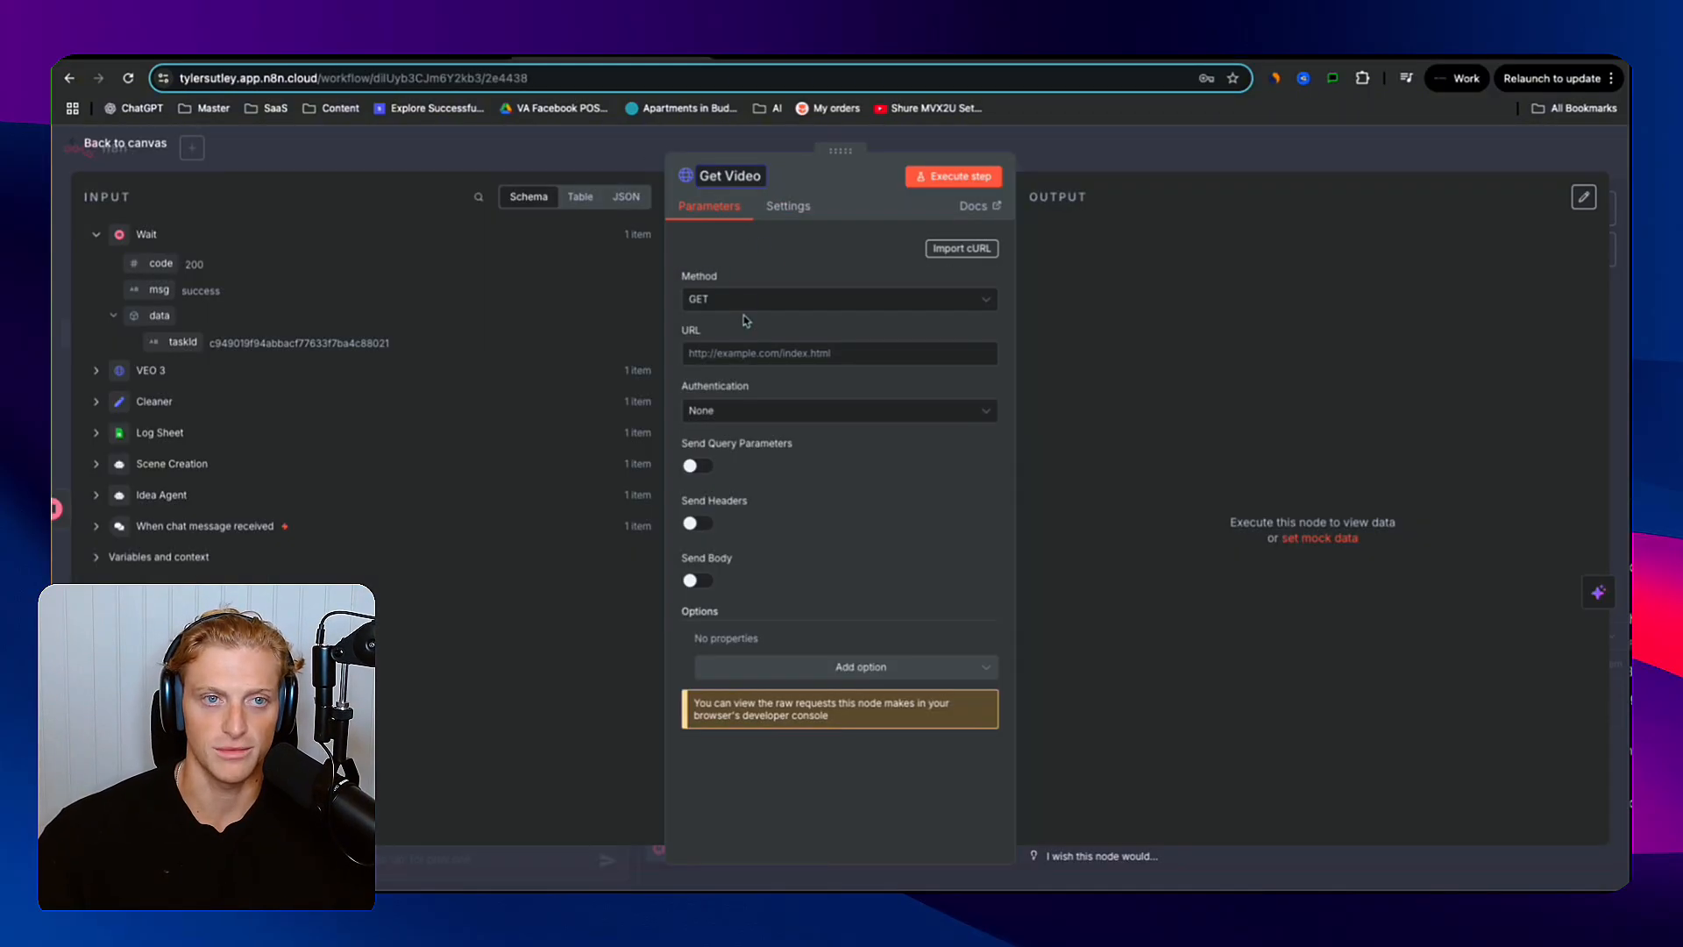
{"action": "left_click", "coordinate": [741, 353]}
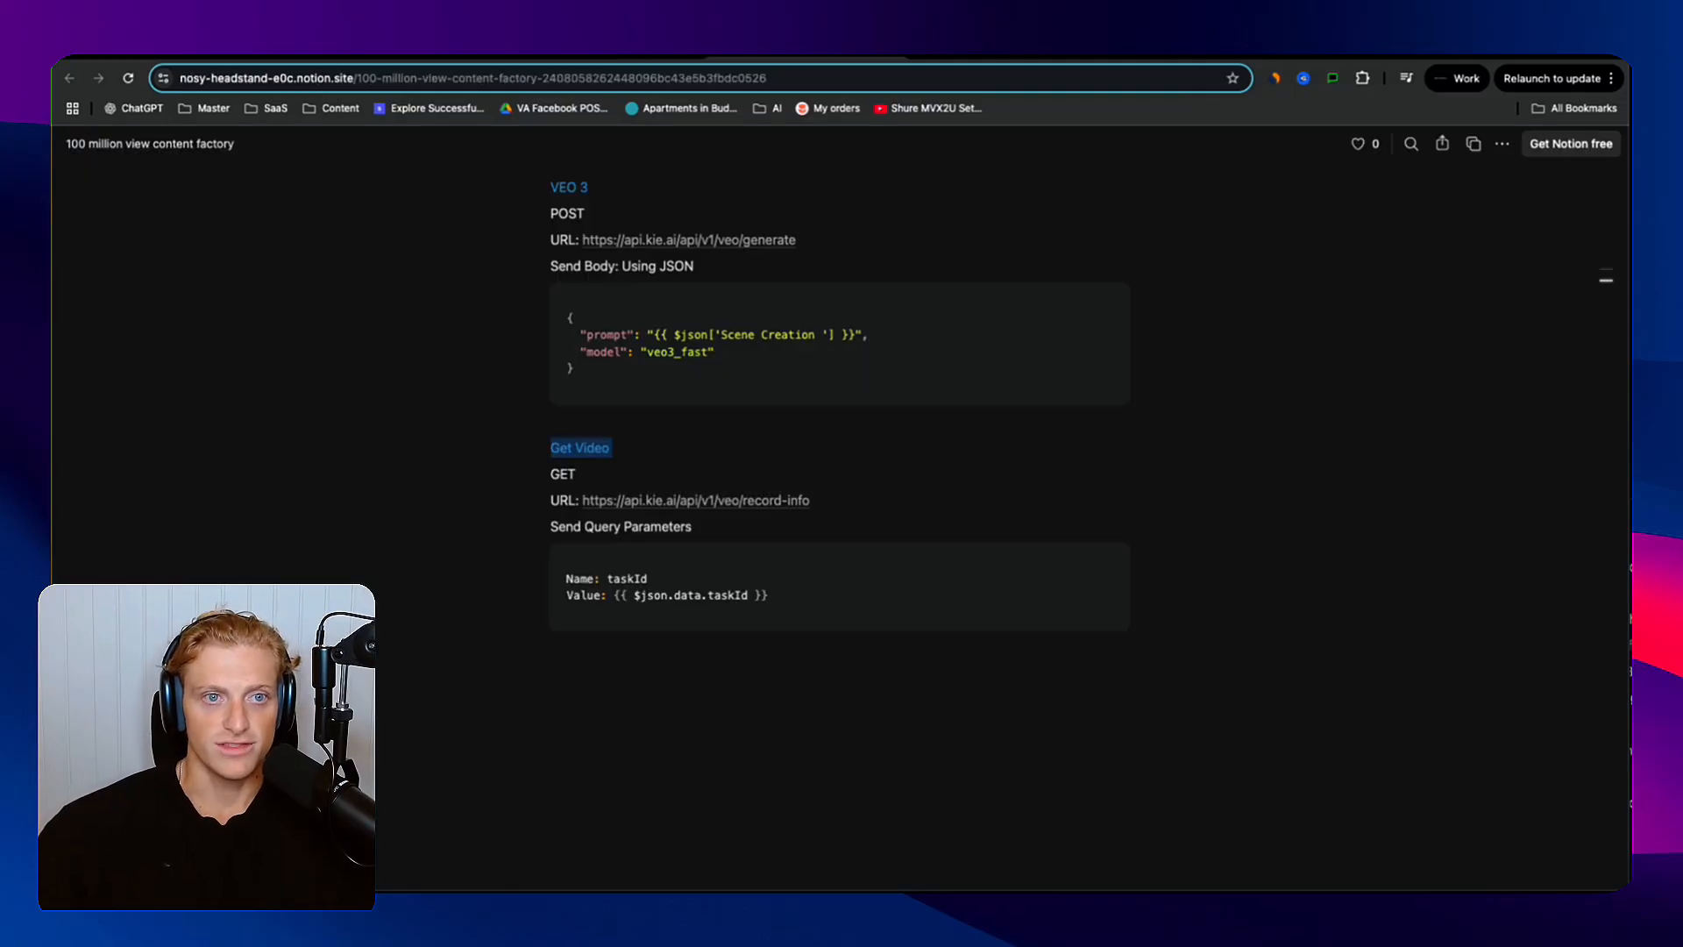
{"action": "left_click", "coordinate": [580, 472]}
{"action": "left_click_drag", "start_coordinate": [868, 501], "coordinate": [588, 502]}
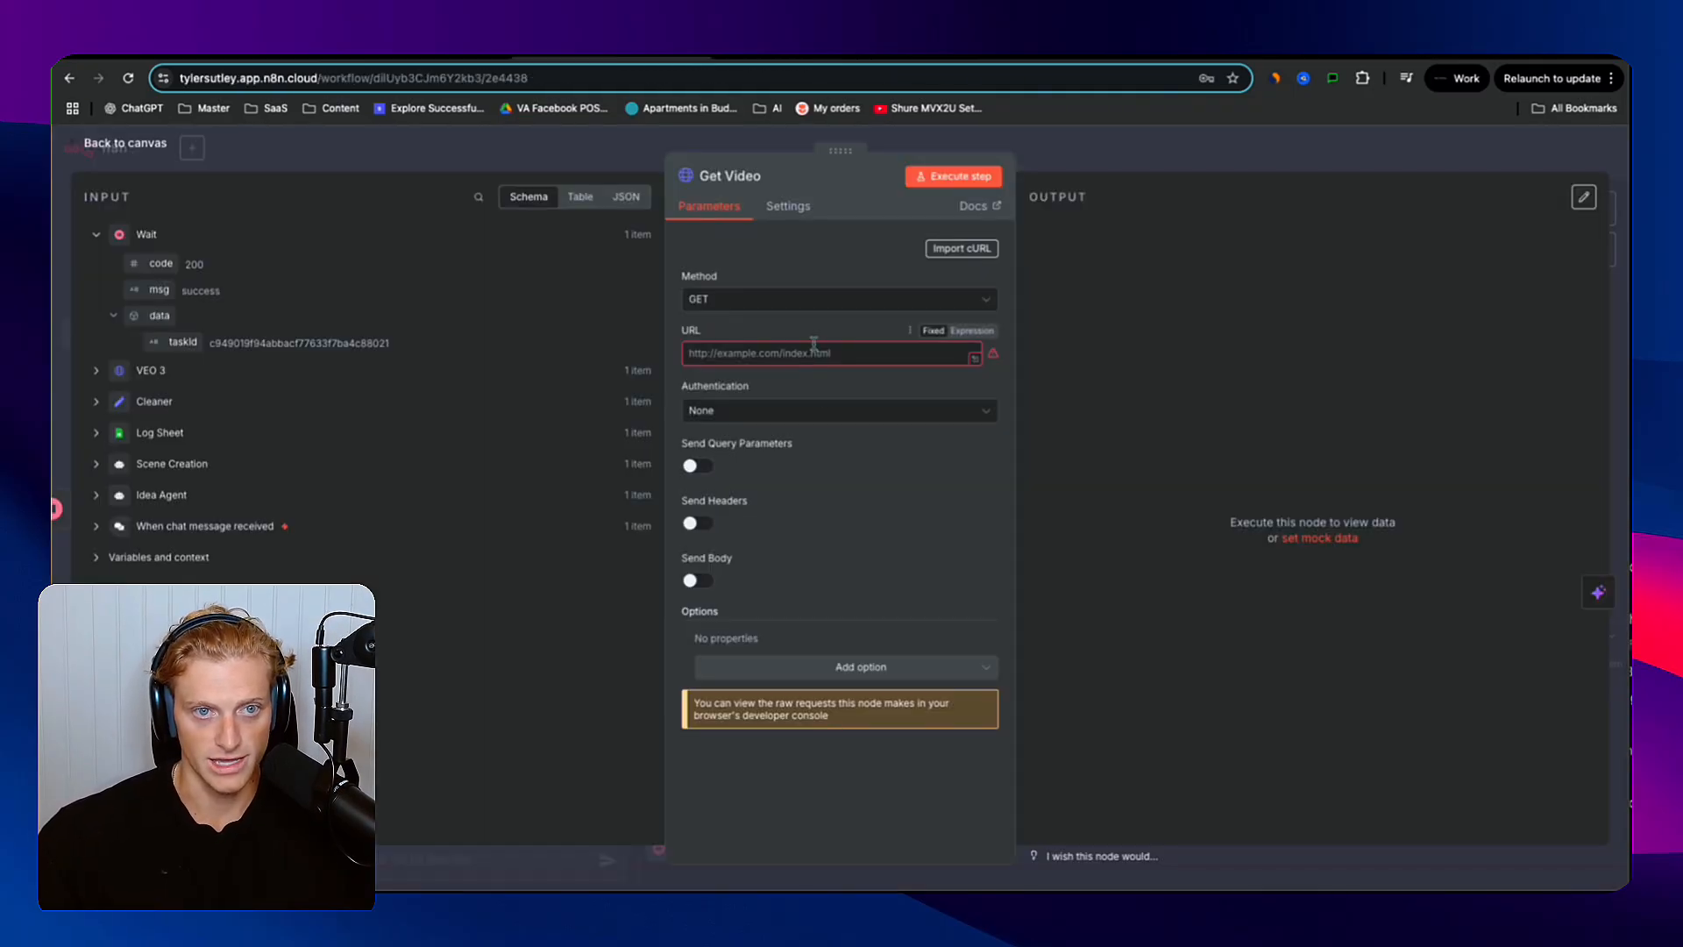
{"action": "left_click", "coordinate": [814, 352]}
{"action": "type", "text": "https://api.kie.ai/api/v1/veo/record-info"}
- Set the Get Video node's authentication to Generic Credential Type with Header Auth, using the Kie (VEO 3) credential
{"action": "left_click", "coordinate": [985, 415]}
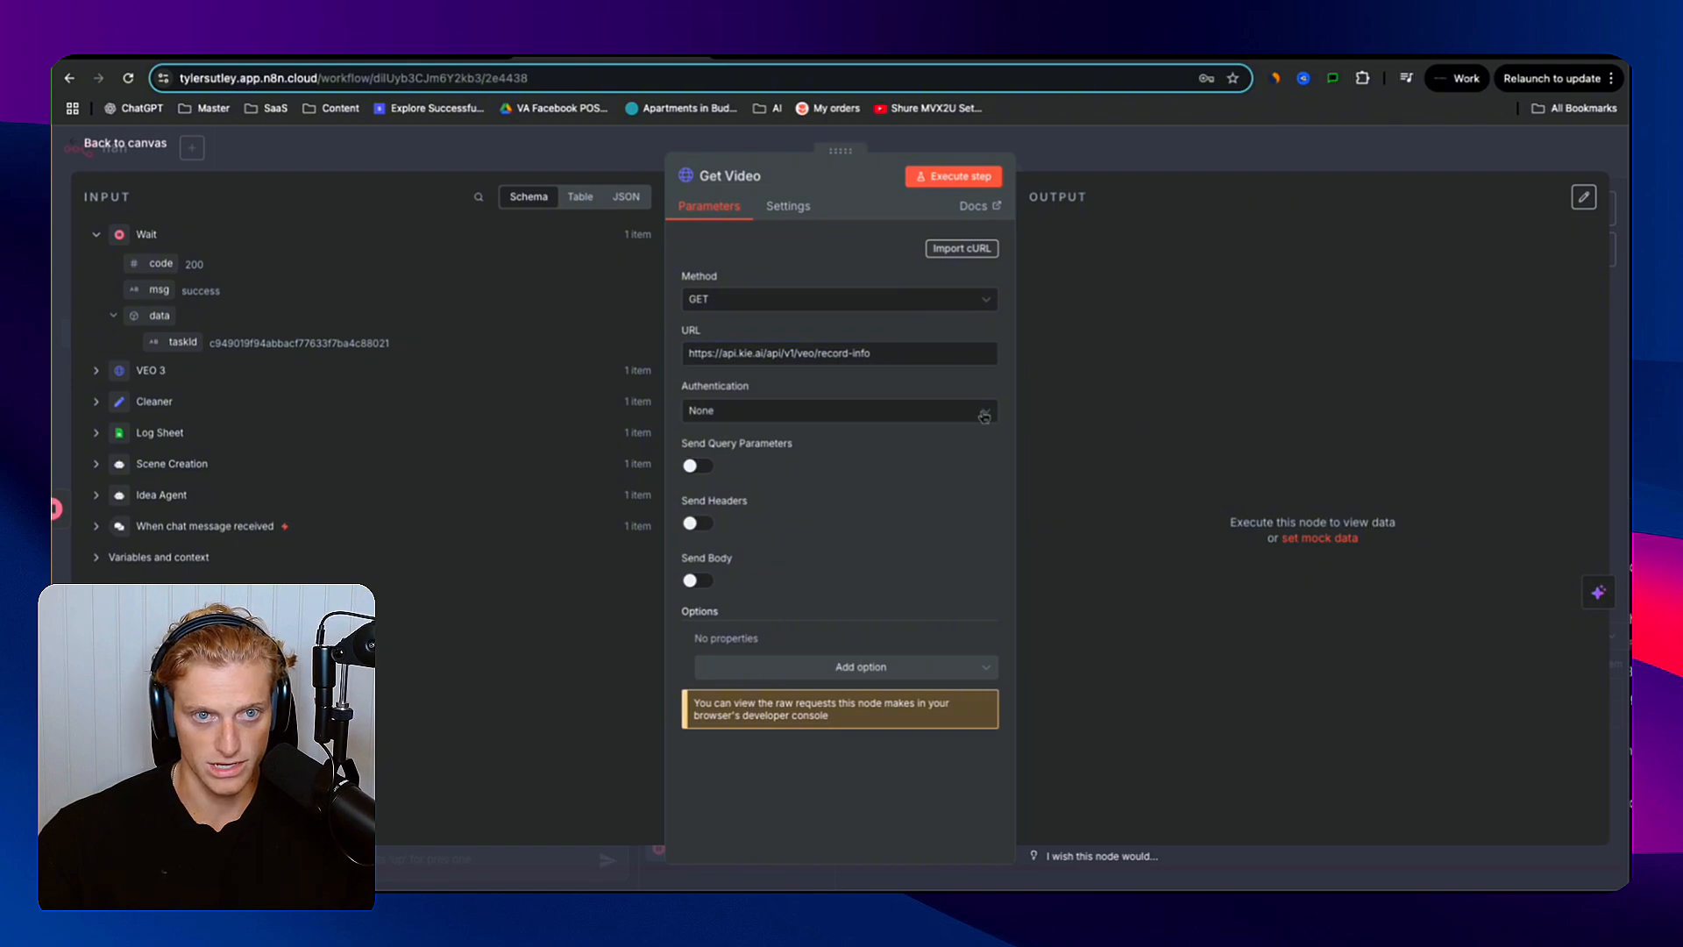
{"action": "left_click", "coordinate": [797, 414]}
{"action": "left_click", "coordinate": [753, 545]}
{"action": "left_click", "coordinate": [752, 466]}
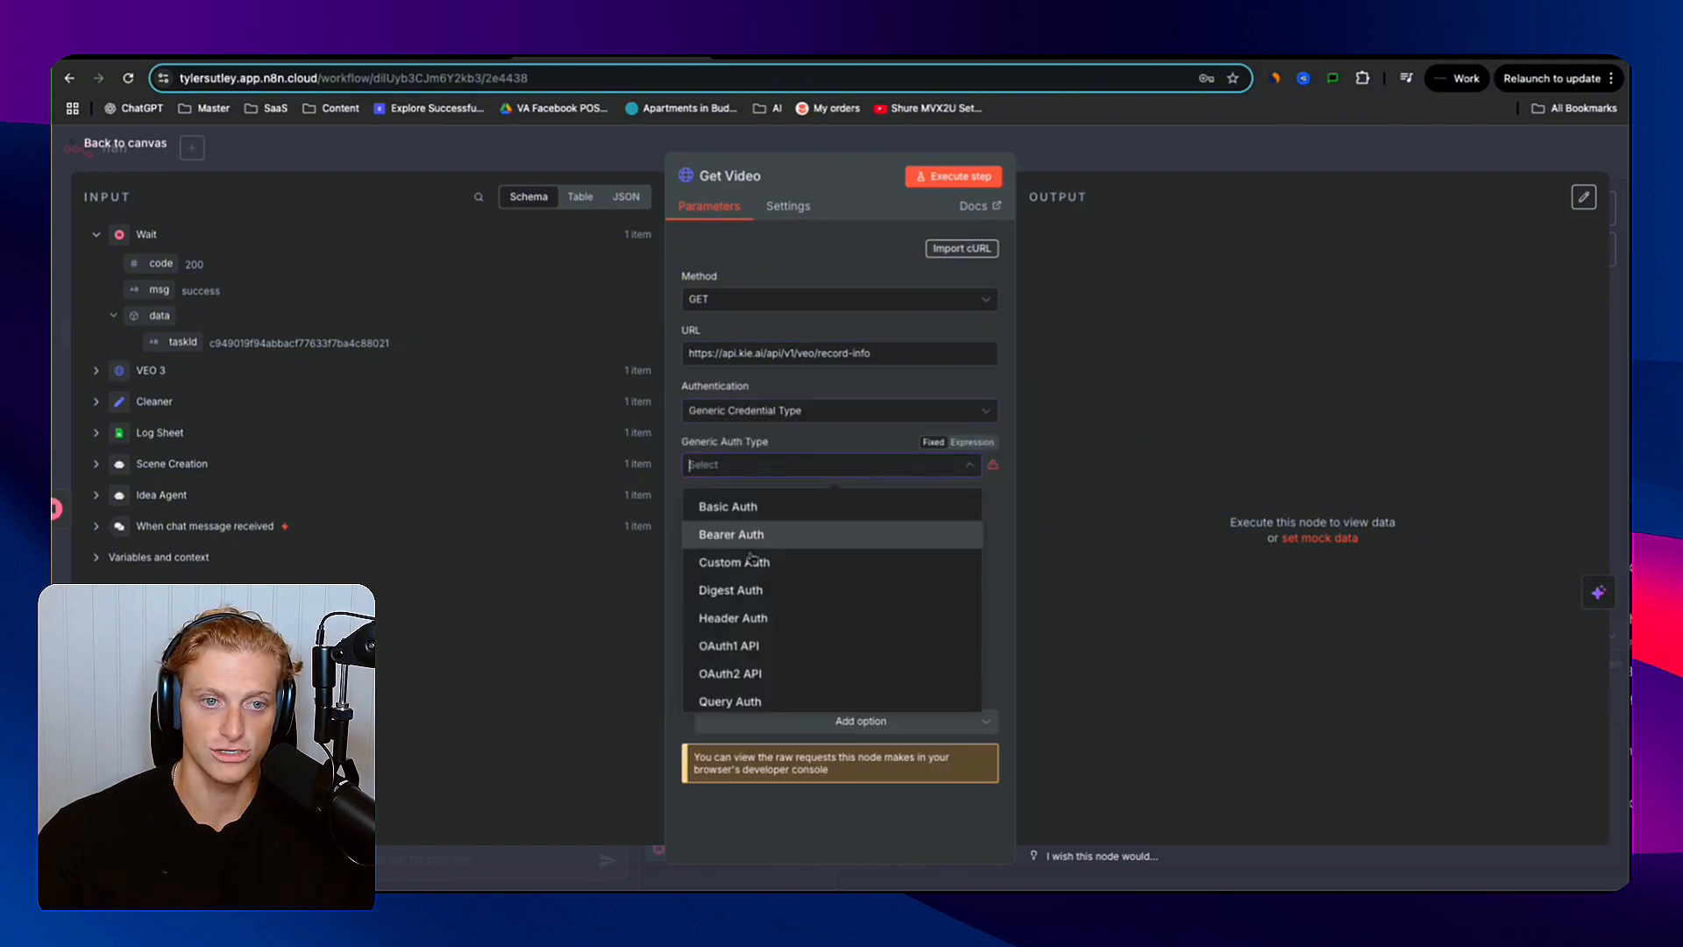
{"action": "left_click", "coordinate": [752, 618]}
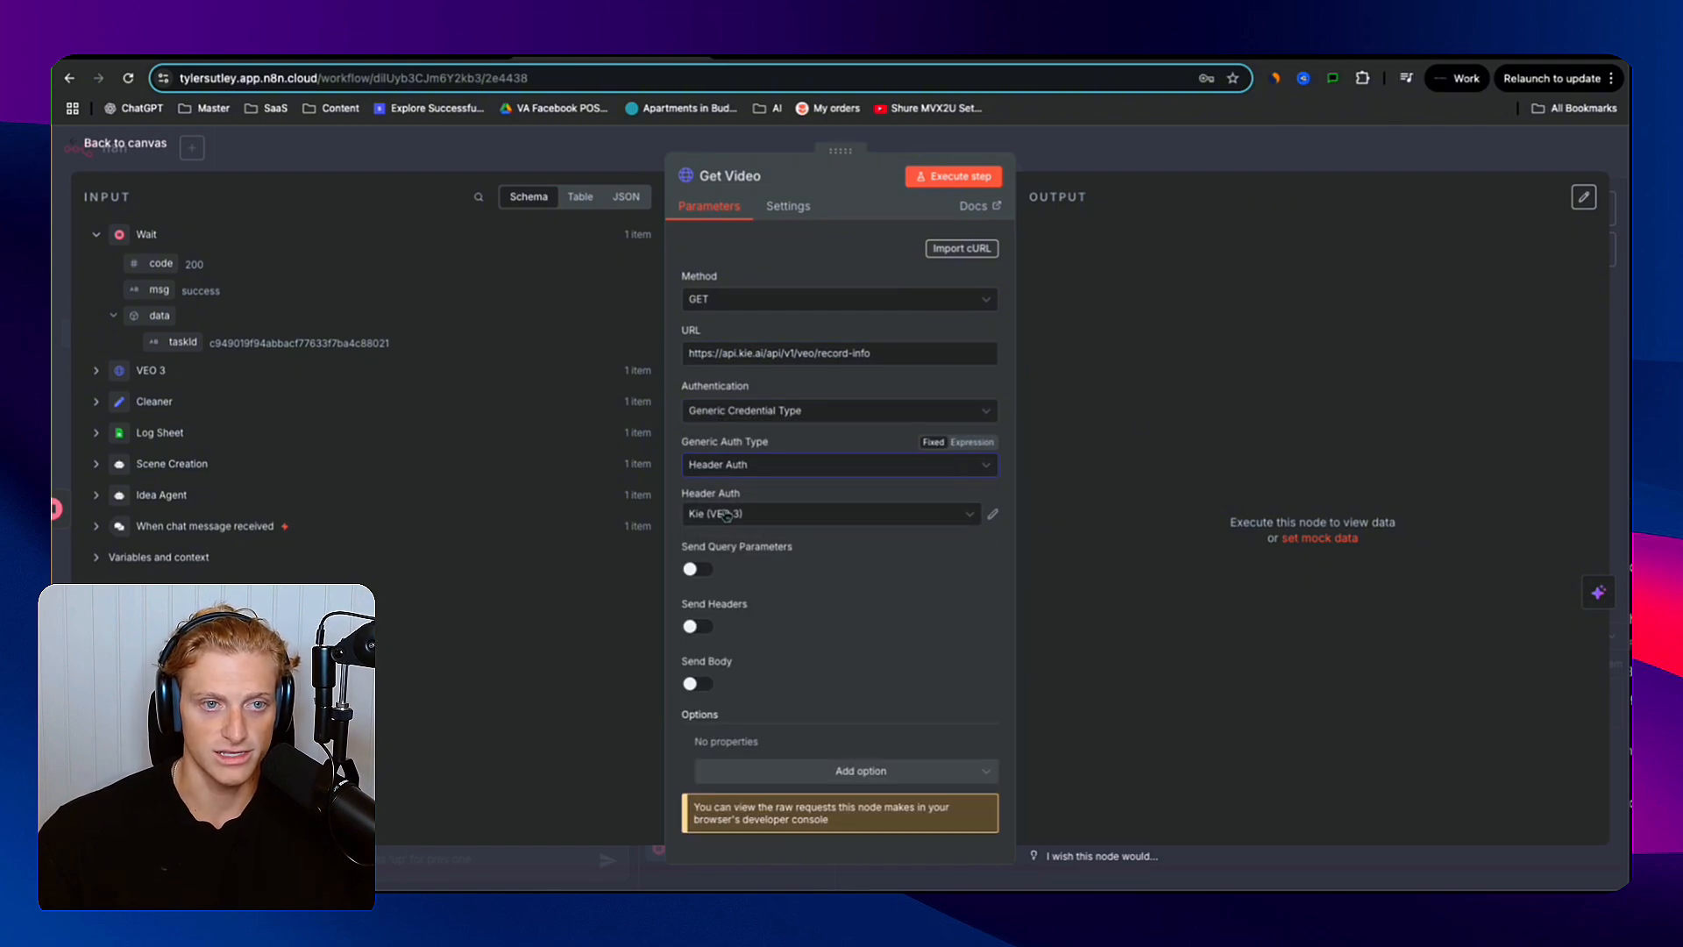
- Enable sending query parameters in the Get Video node, leaving the headers option off
{"action": "left_click", "coordinate": [698, 631]}
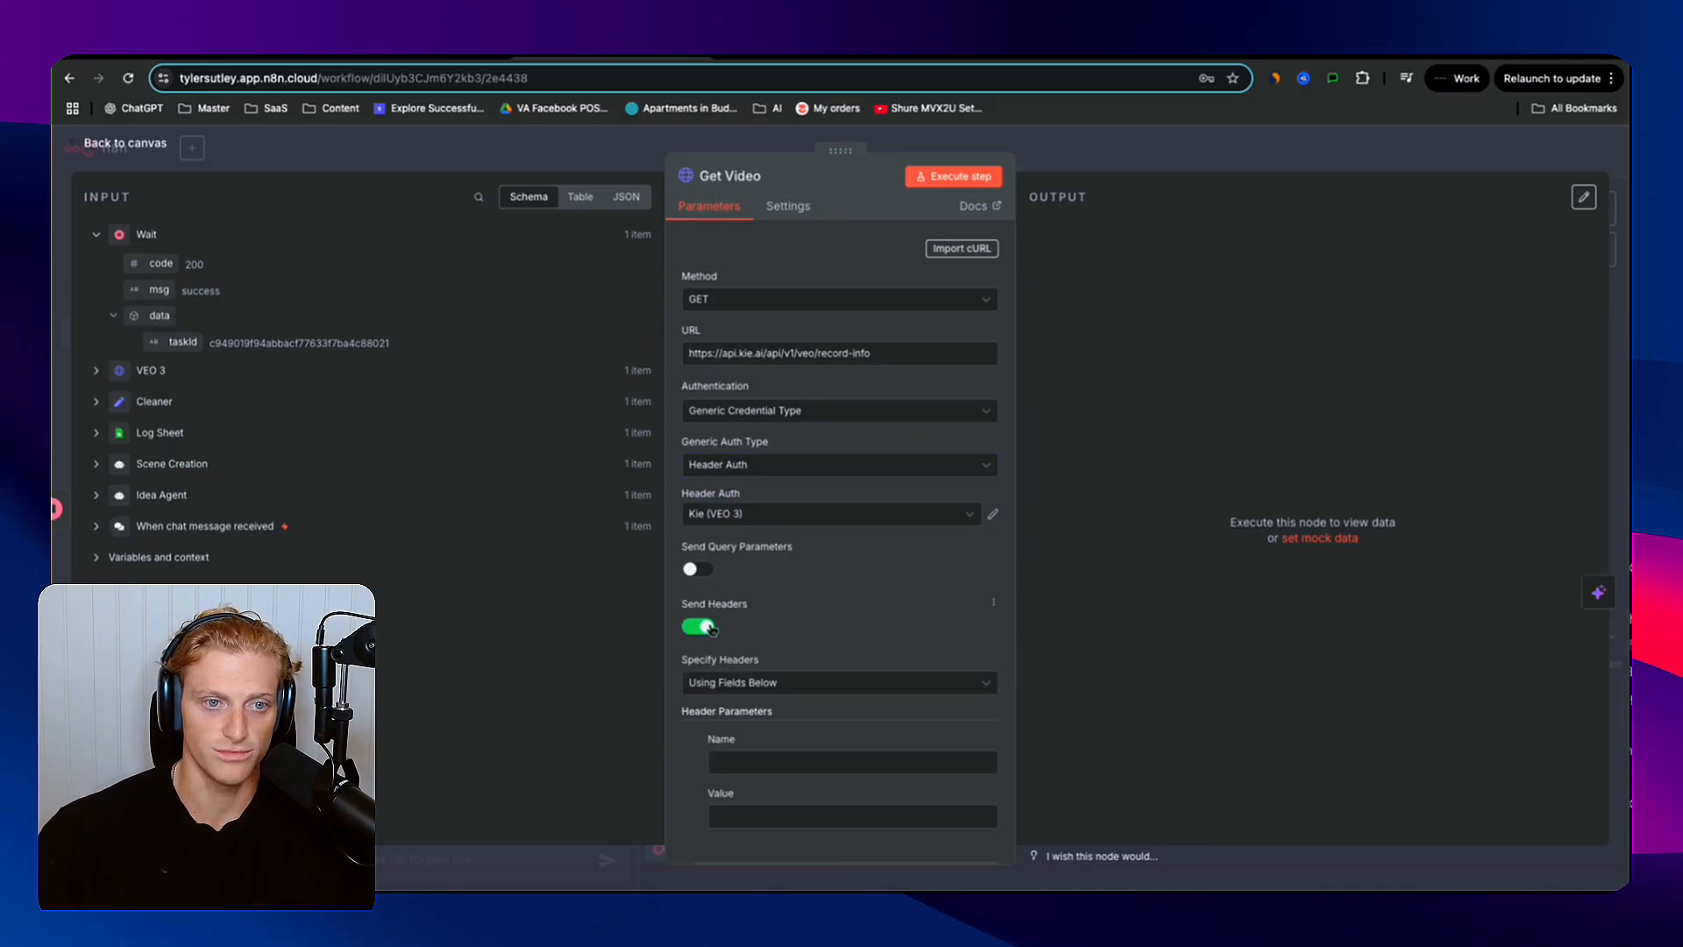
{"action": "left_click", "coordinate": [706, 628]}
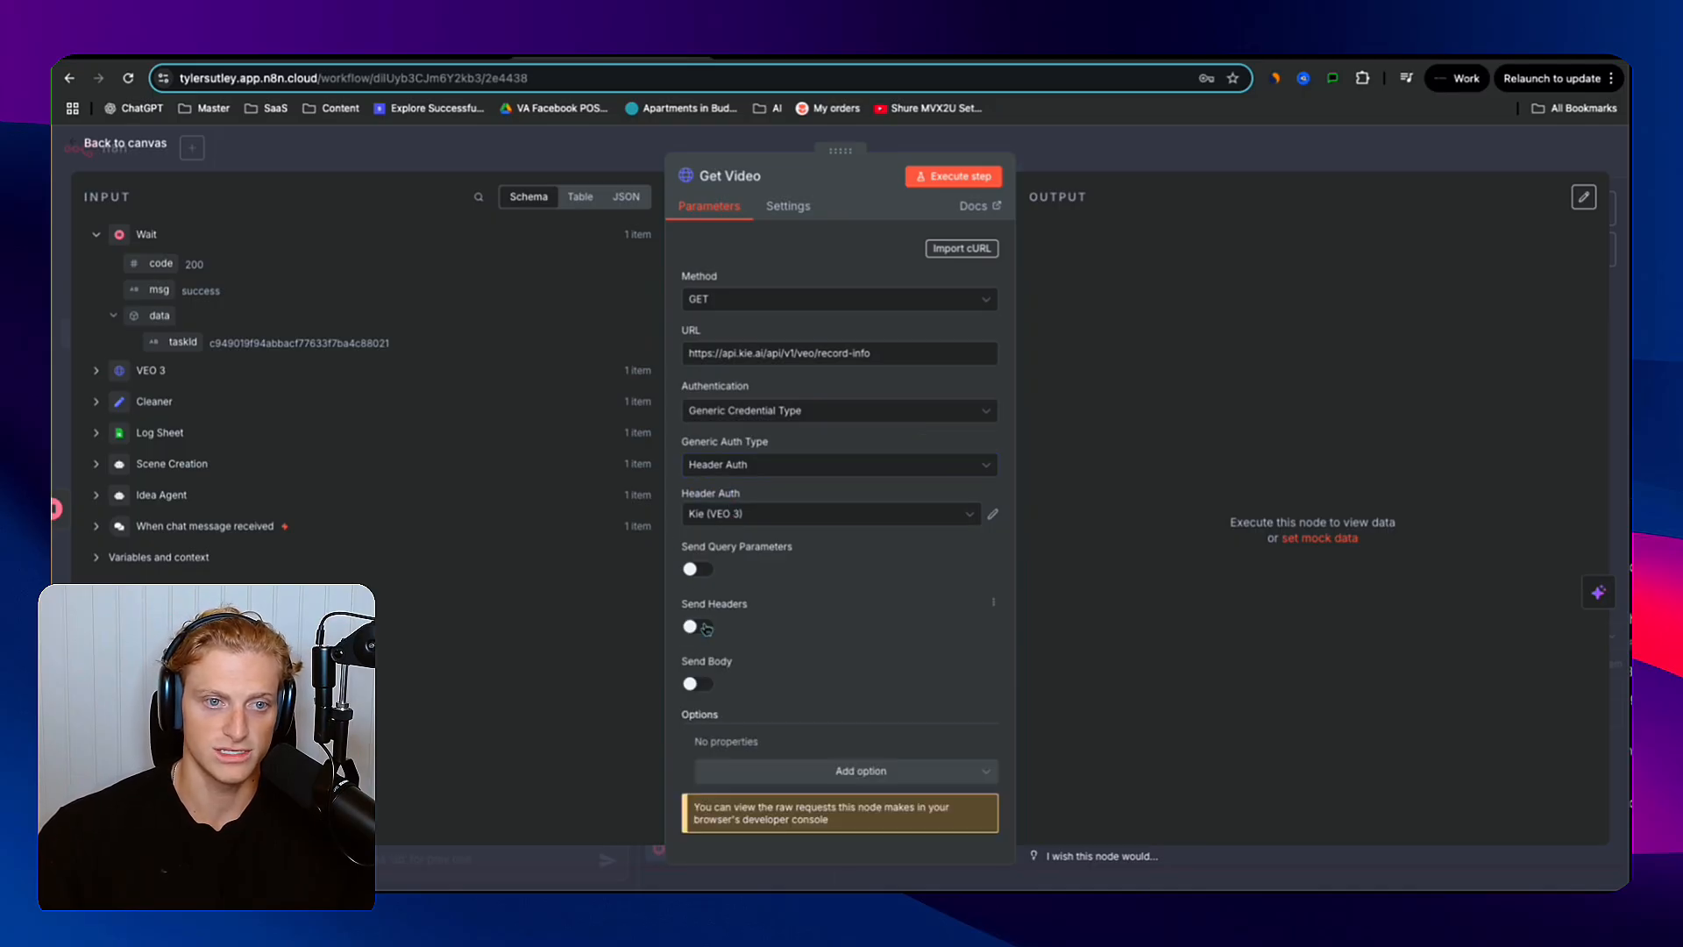
{"action": "left_click", "coordinate": [692, 570]}
{"action": "mouse_move", "coordinate": [707, 547]}
{"action": "left_mouse_down"}
{"action": "mouse_move", "coordinate": [756, 551]}
{"action": "mouse_move", "coordinate": [694, 562]}
{"action": "left_mouse_up"}
{"action": "left_click", "coordinate": [792, 701]}
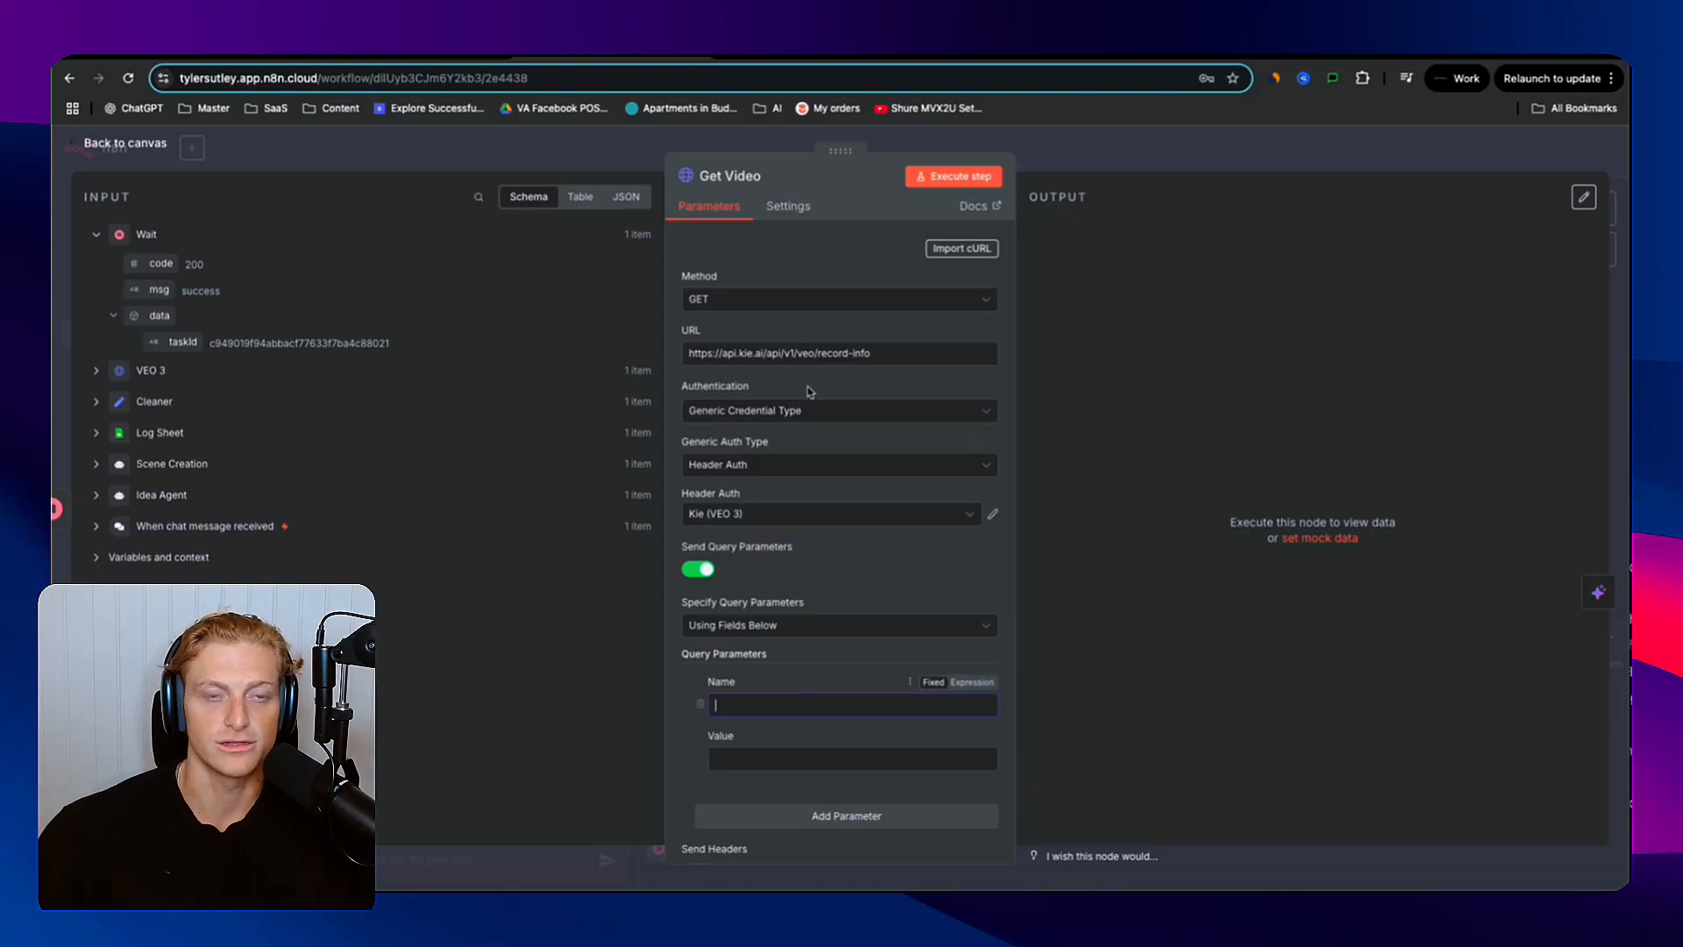
- Name the Get Video node's query parameter taskId, copied from the Notion page
{"action": "left_click", "coordinate": [807, 60]}
{"action": "left_click", "coordinate": [673, 582]}
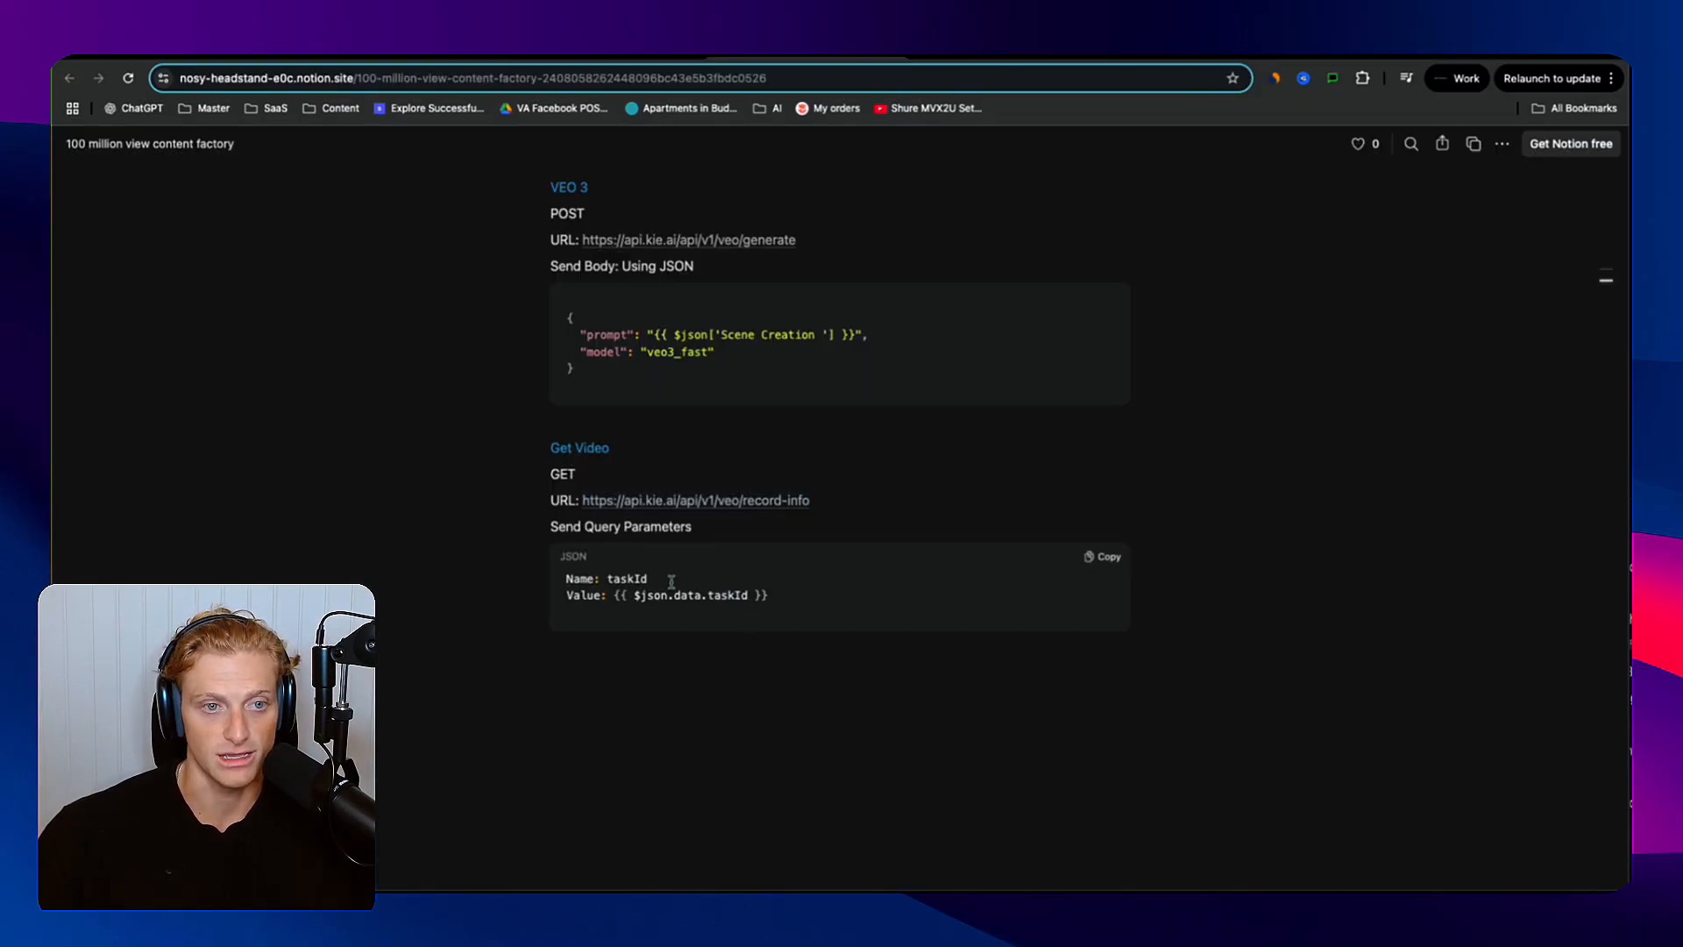
{"action": "left_click_drag", "start_coordinate": [672, 582], "coordinate": [574, 590]}
{"action": "left_click", "coordinate": [577, 607]}
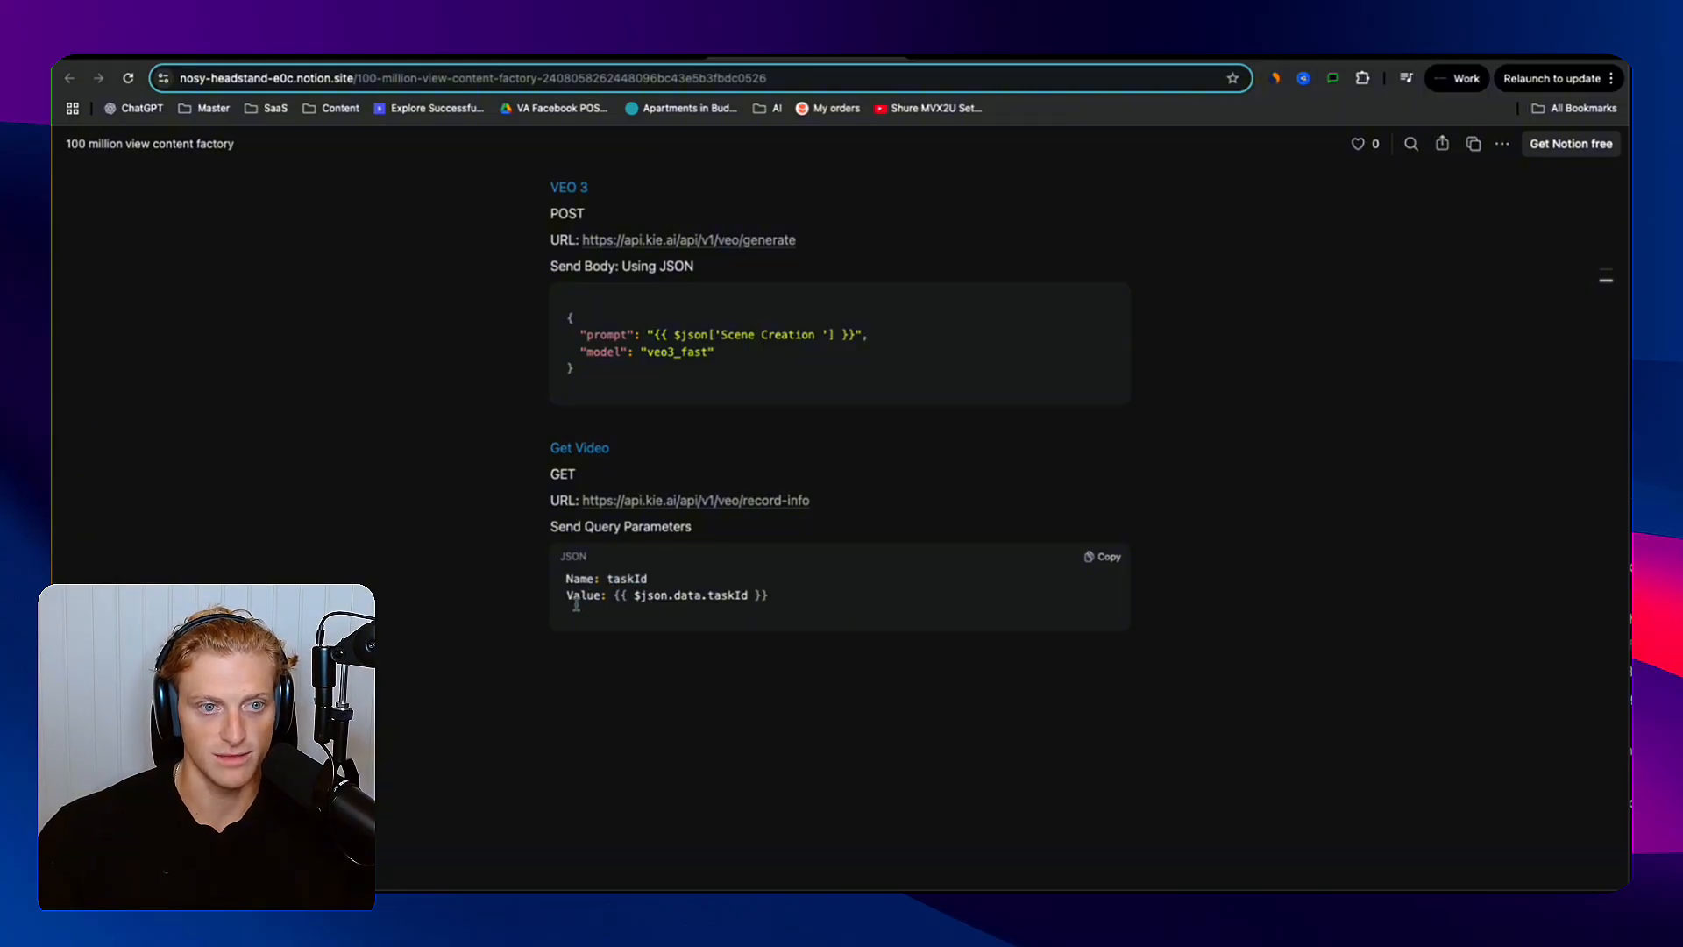
{"action": "left_click", "coordinate": [634, 61]}
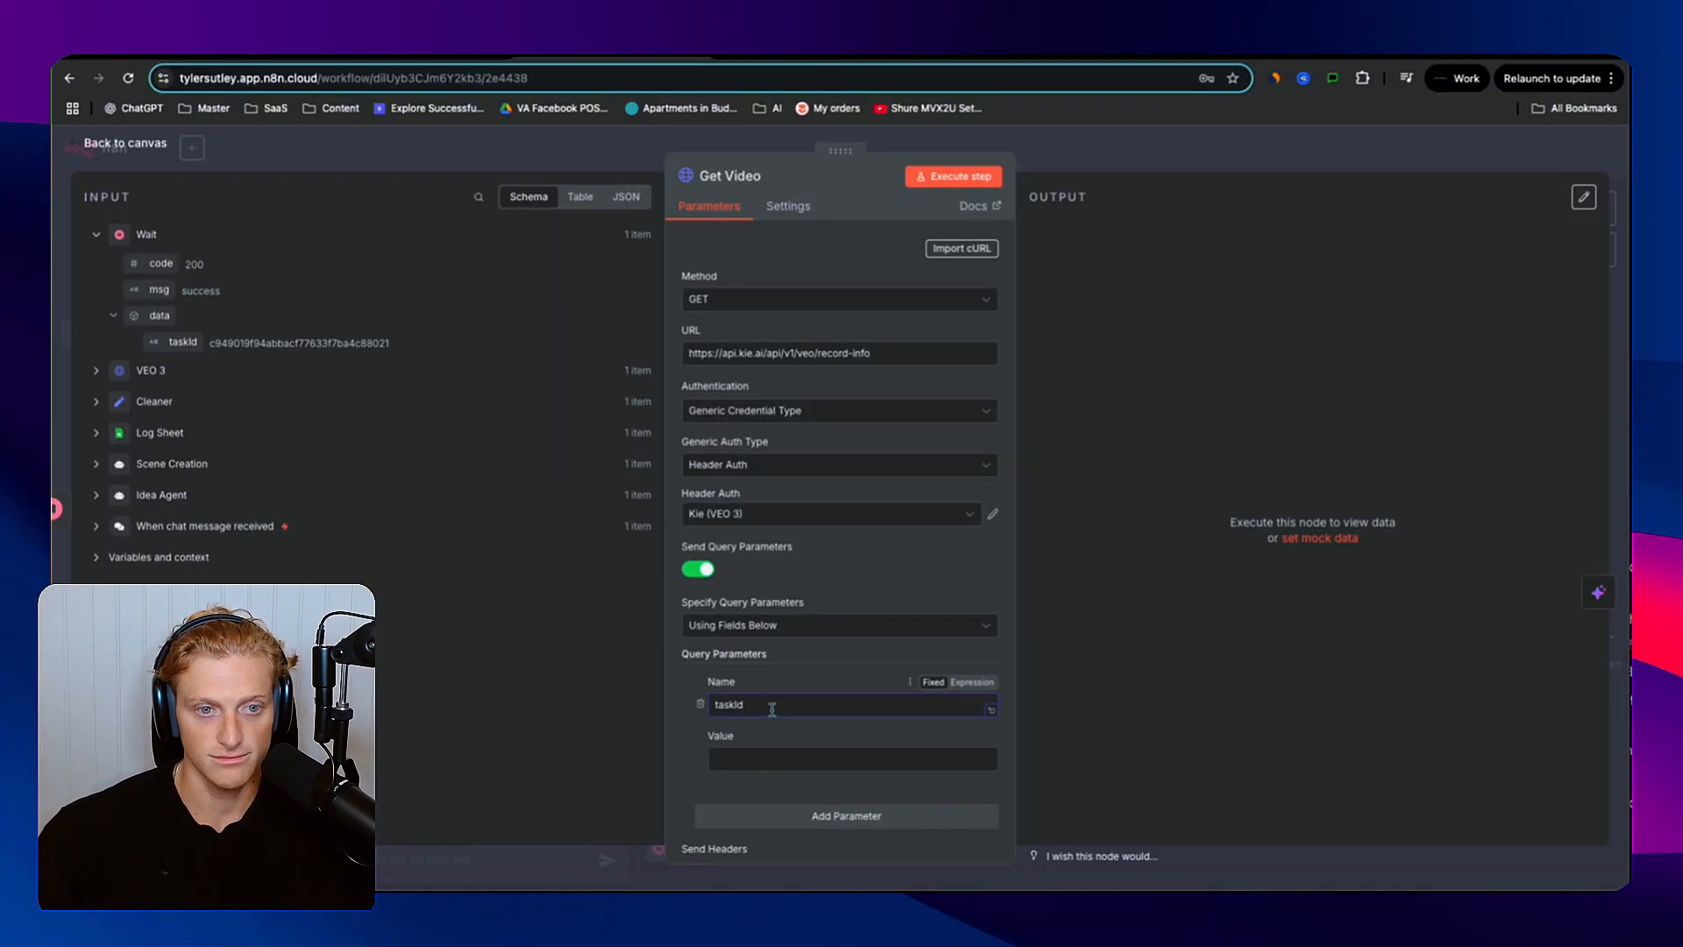
{"action": "left_click_drag", "start_coordinate": [772, 709], "coordinate": [668, 717]}
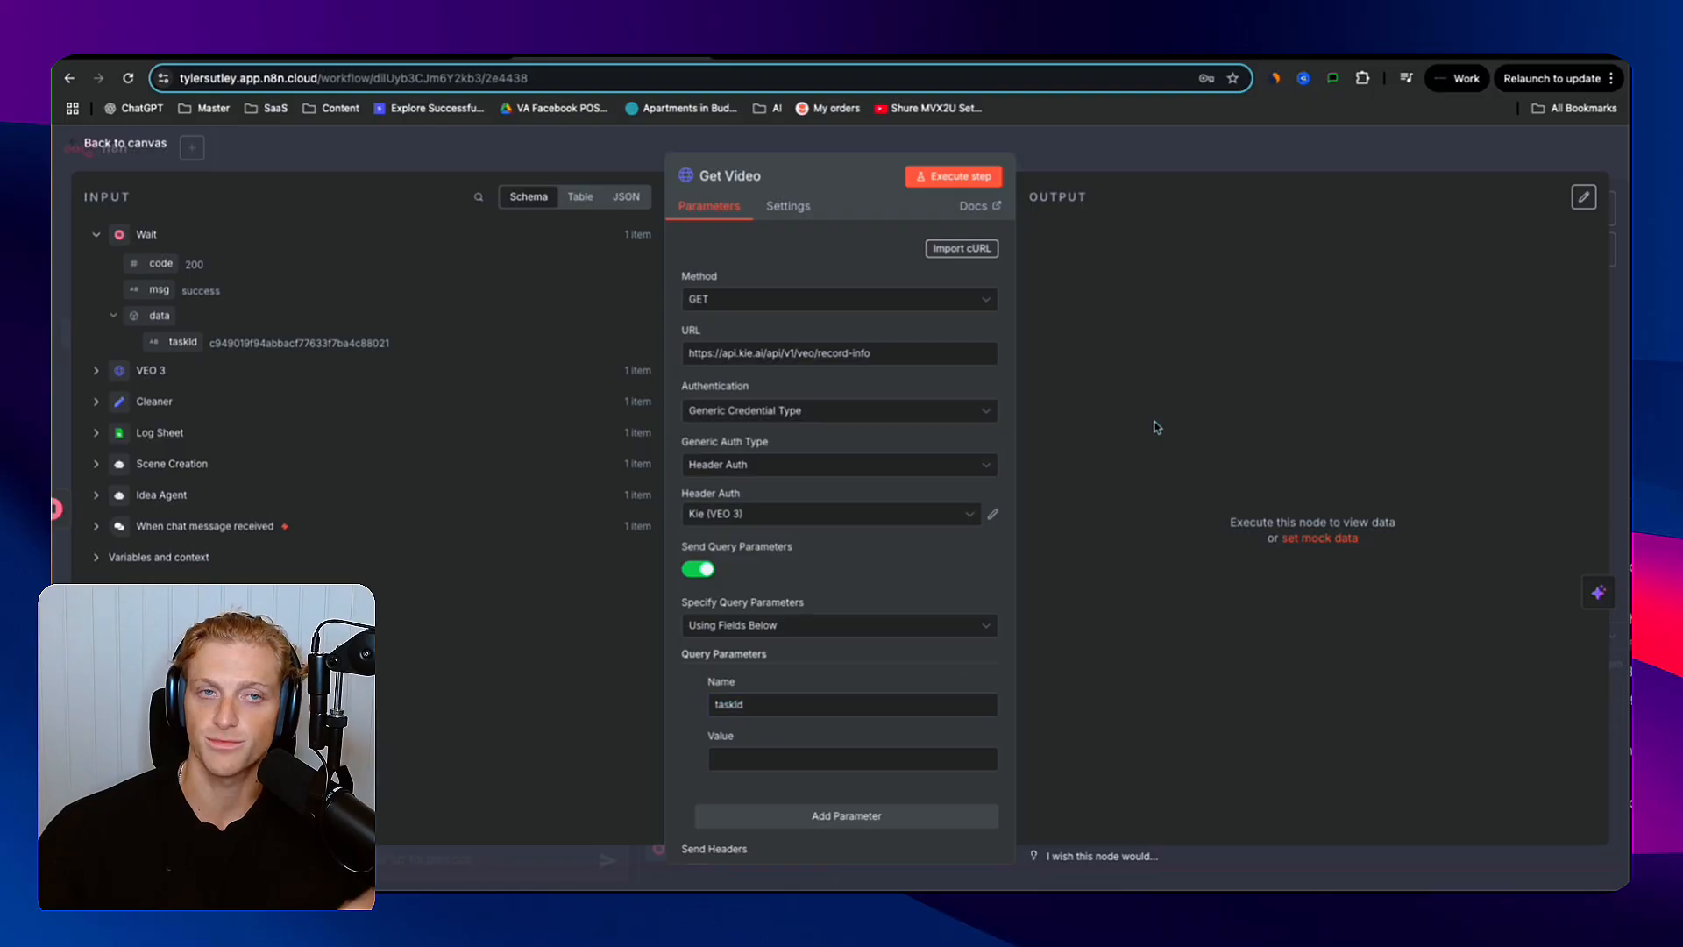
- Set the taskId query parameter's value to the expression {{ $json.data.taskId }}, as given on the Notion page
{"action": "left_click", "coordinate": [822, 58]}
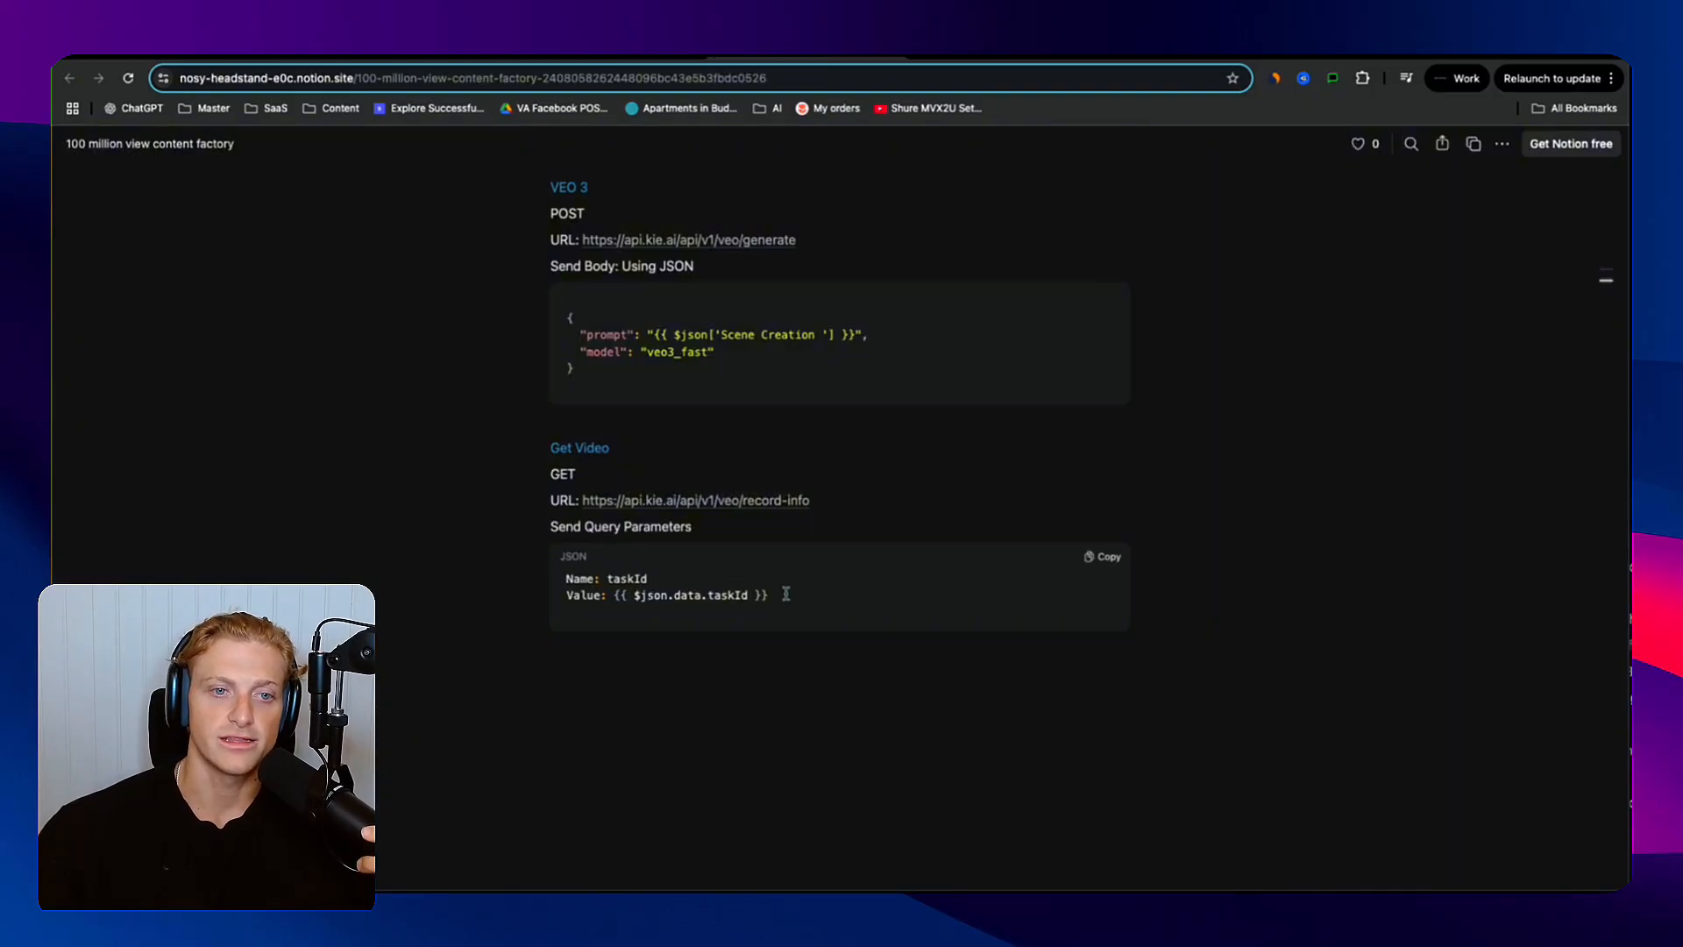
{"action": "left_click_drag", "start_coordinate": [785, 597], "coordinate": [627, 600]}
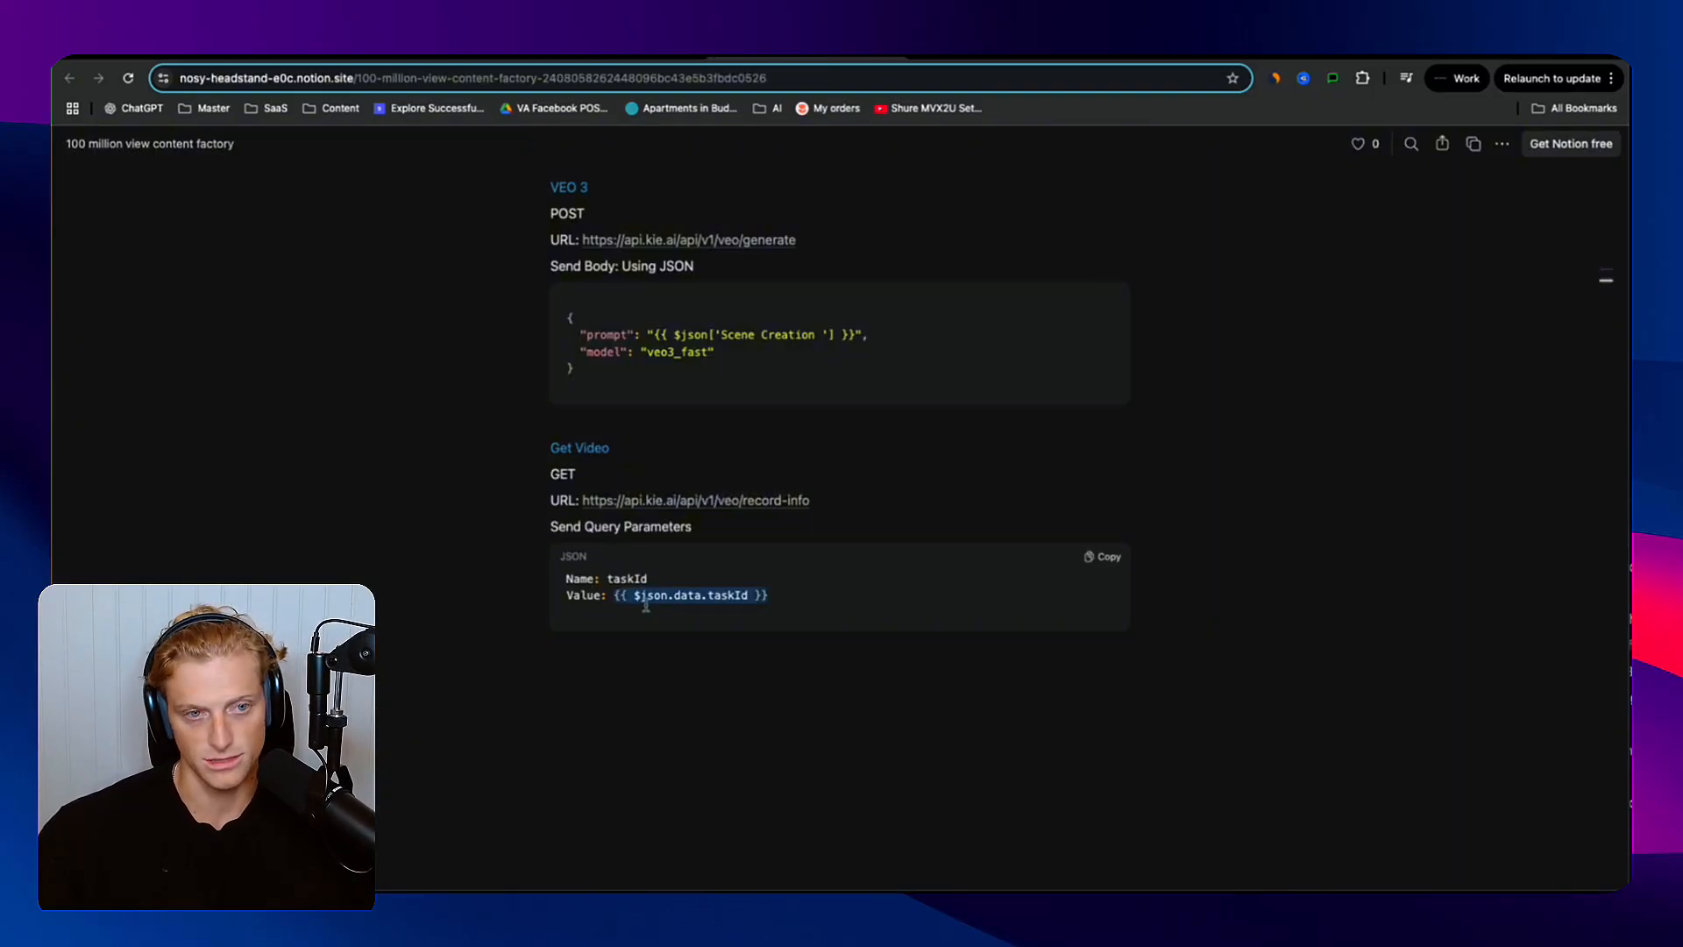
{"action": "left_click", "coordinate": [601, 57]}
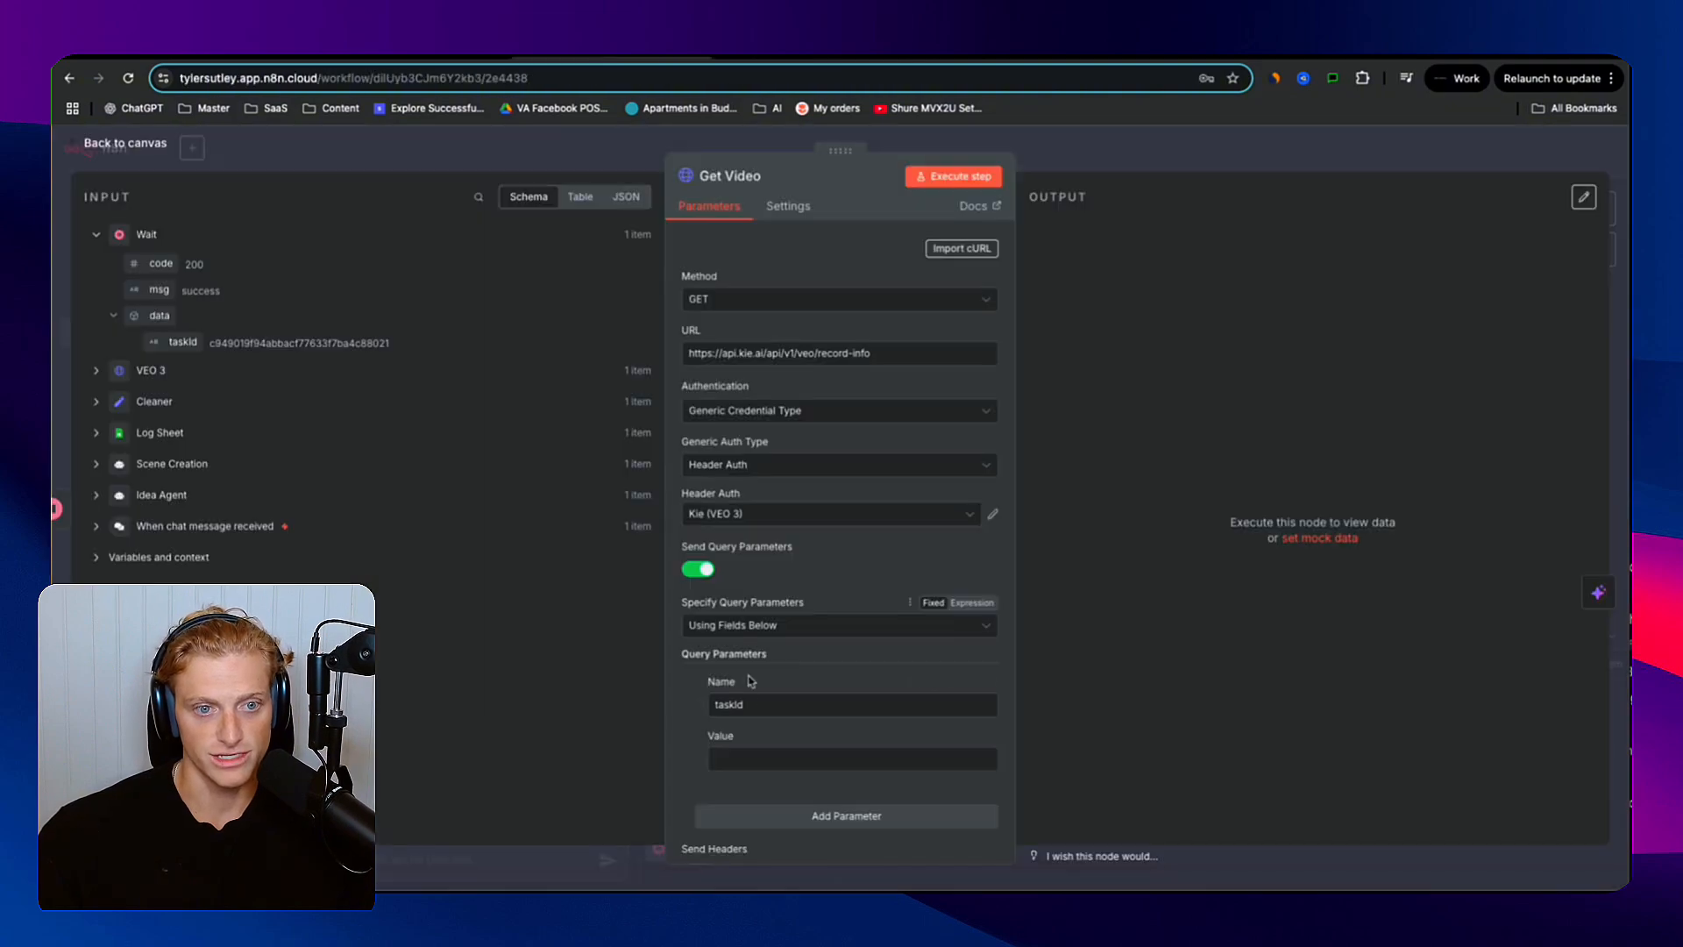
{"action": "left_click", "coordinate": [762, 756]}
{"action": "type", "text": "{{ $json.data.taskId }}"}
{"action": "left_click", "coordinate": [489, 635]}
{"action": "left_click_drag", "start_coordinate": [179, 342], "coordinate": [909, 768]}
{"action": "key", "text": "BackSpace"}
{"action": "left_click", "coordinate": [1102, 704]}
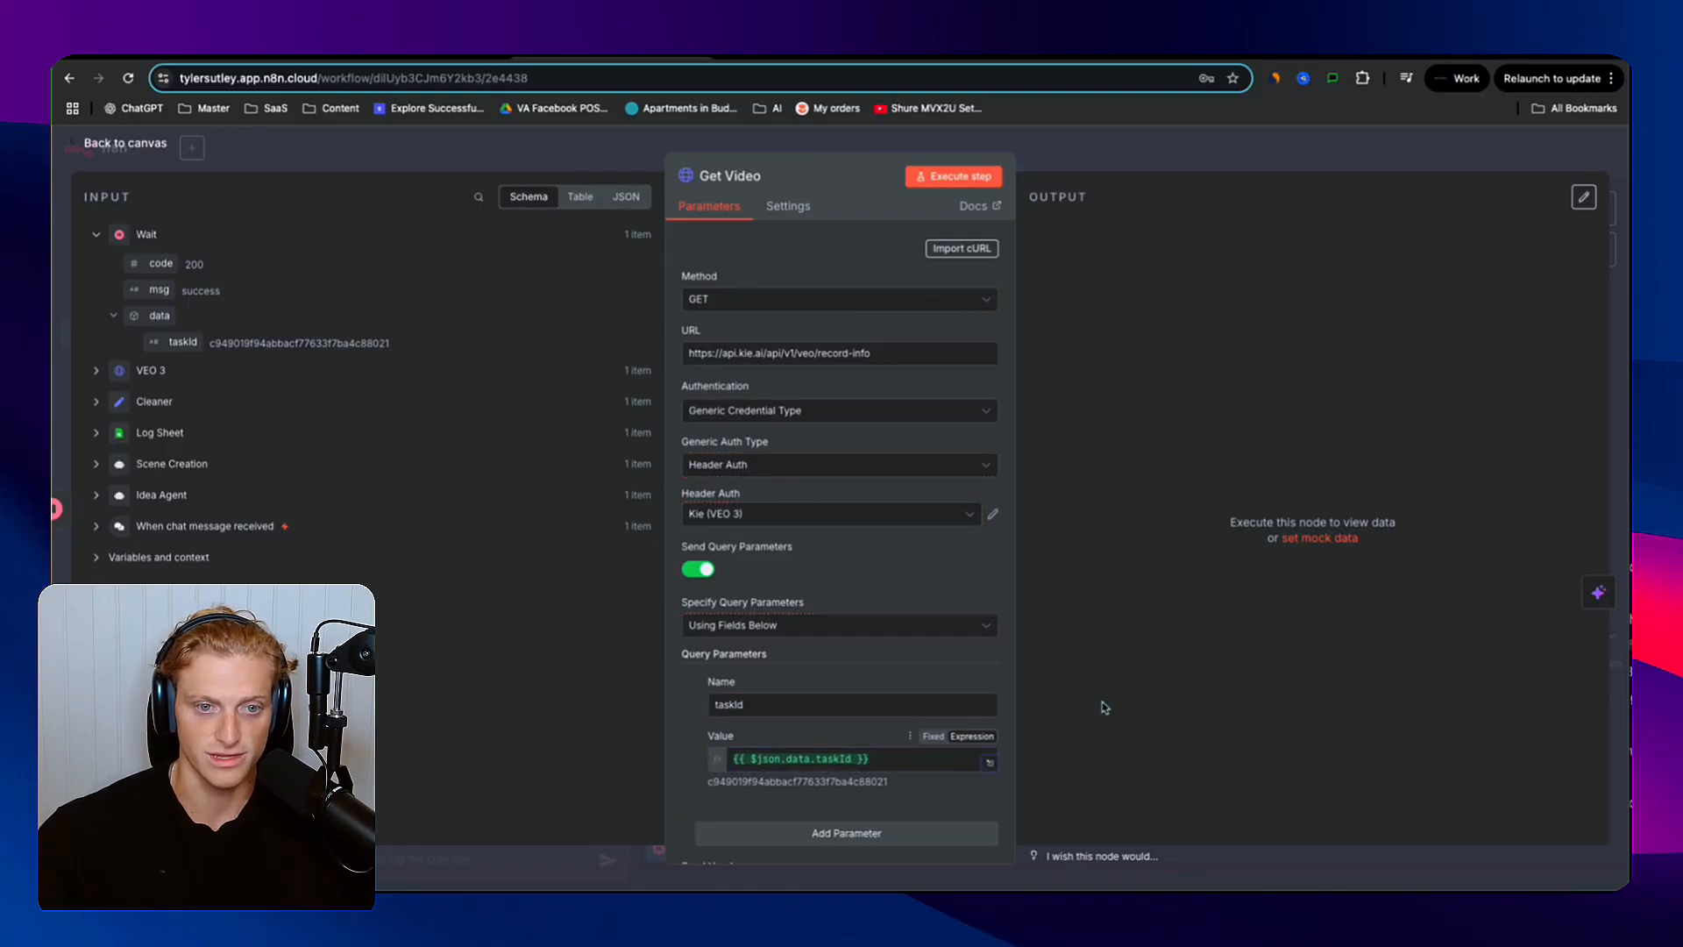
{"action": "scroll", "coordinate": [868, 631], "scroll_direction": "down", "scroll_amount": 3}
{"action": "scroll", "coordinate": [869, 465], "scroll_direction": "up", "scroll_amount": 3}
{"action": "scroll", "coordinate": [868, 464], "scroll_direction": "down", "scroll_amount": 3}
{"action": "scroll", "coordinate": [866, 473], "scroll_direction": "up", "scroll_amount": 3}
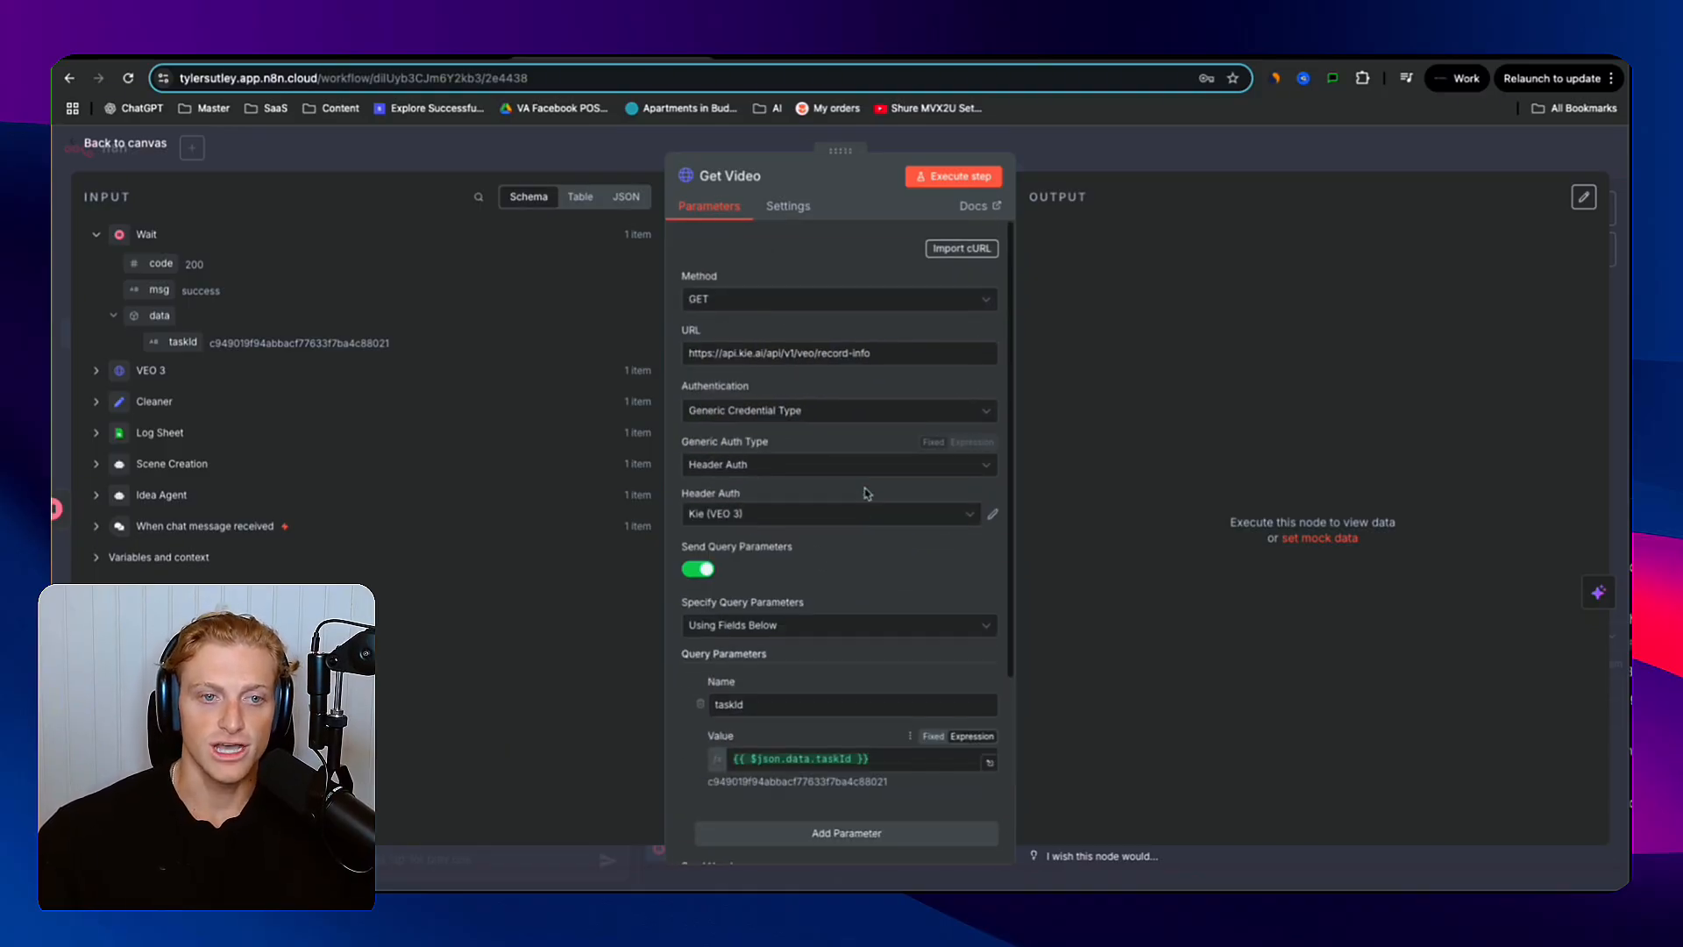
- Open the Get Veo3 Video Details page in the Kie AI docs and review its endpoint and authorization requirements
{"action": "left_click", "coordinate": [1222, 57]}
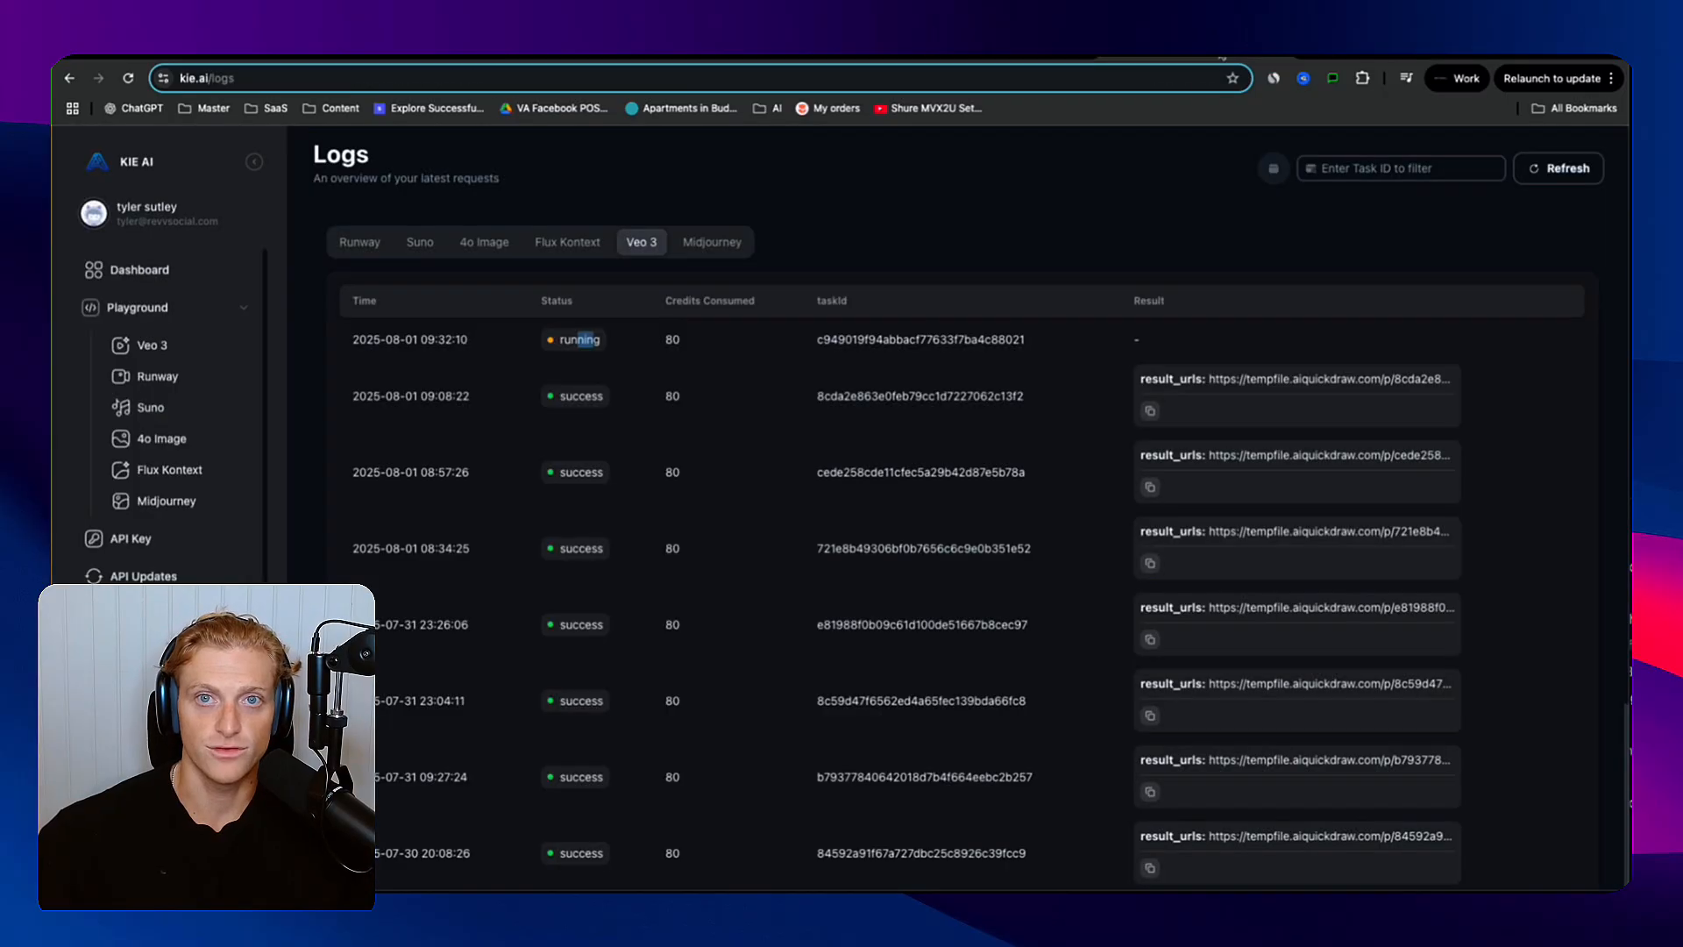
{"action": "left_click", "coordinate": [1381, 58]}
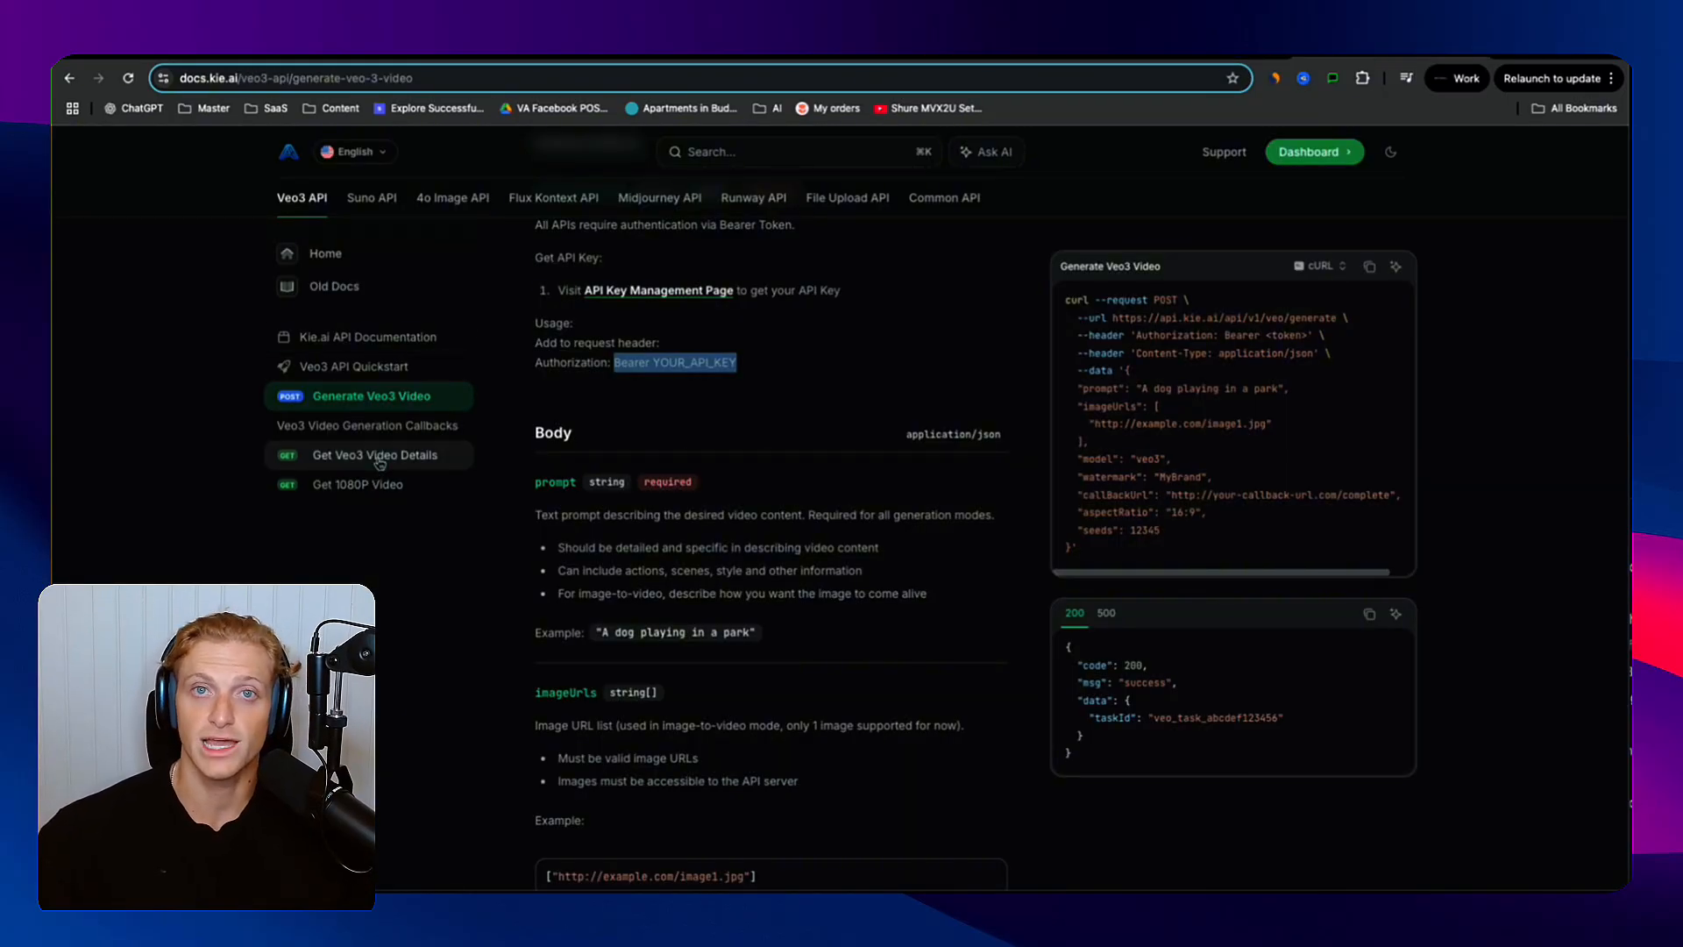
{"action": "left_click", "coordinate": [332, 453]}
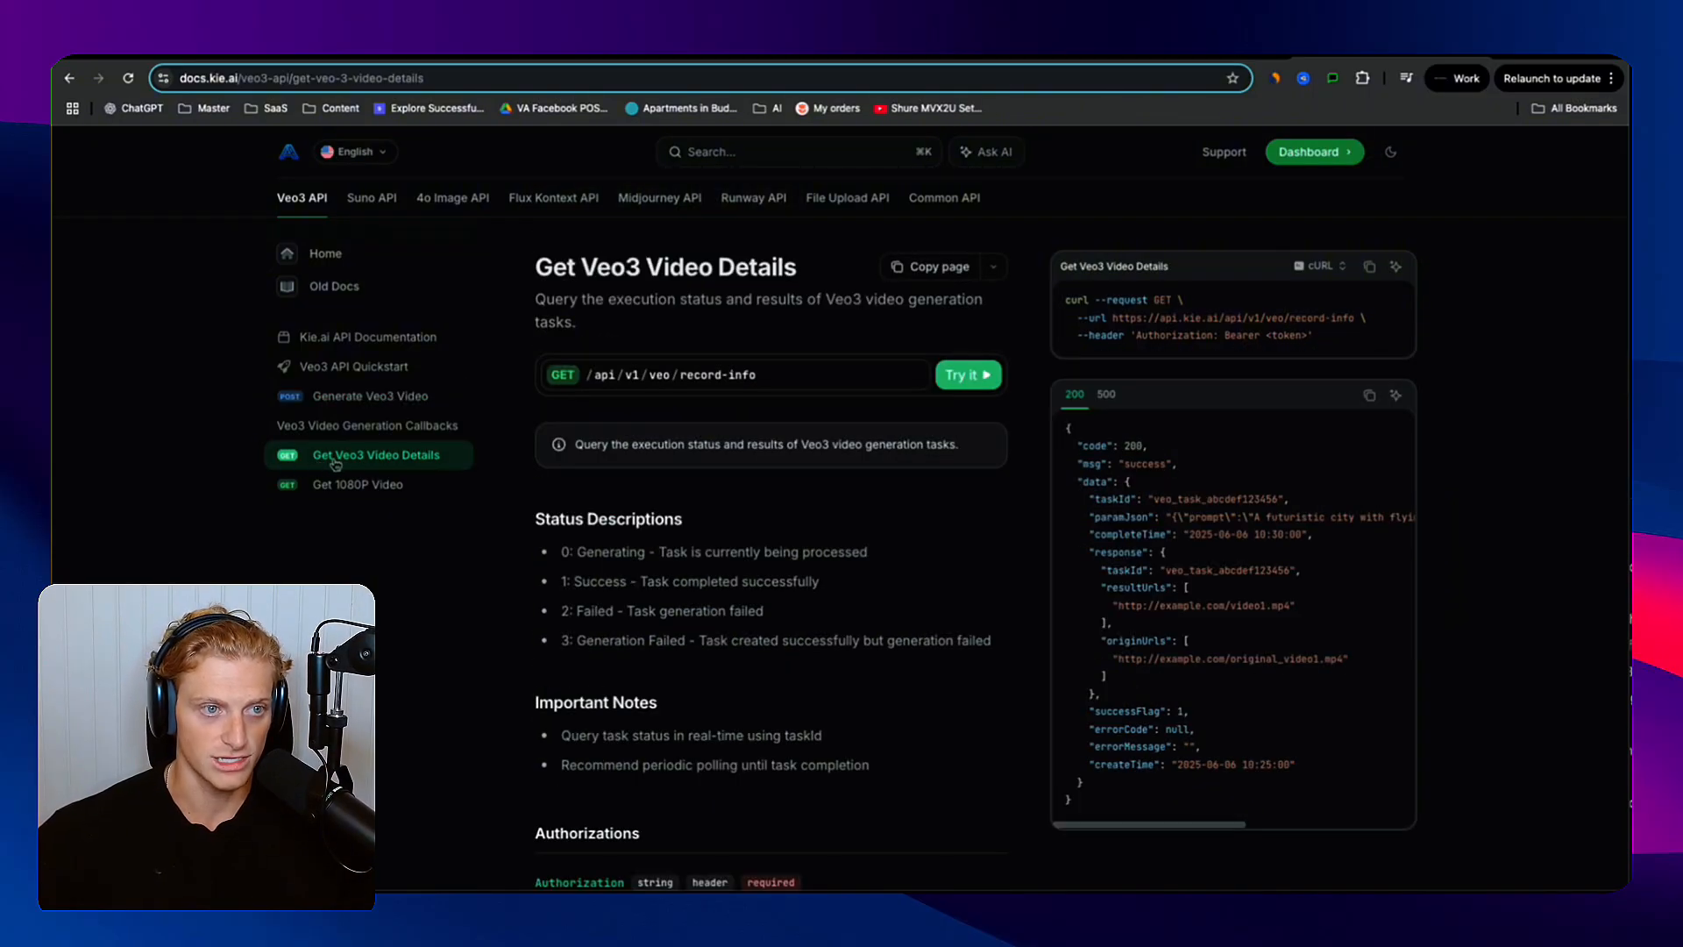
{"action": "left_click", "coordinate": [767, 368]}
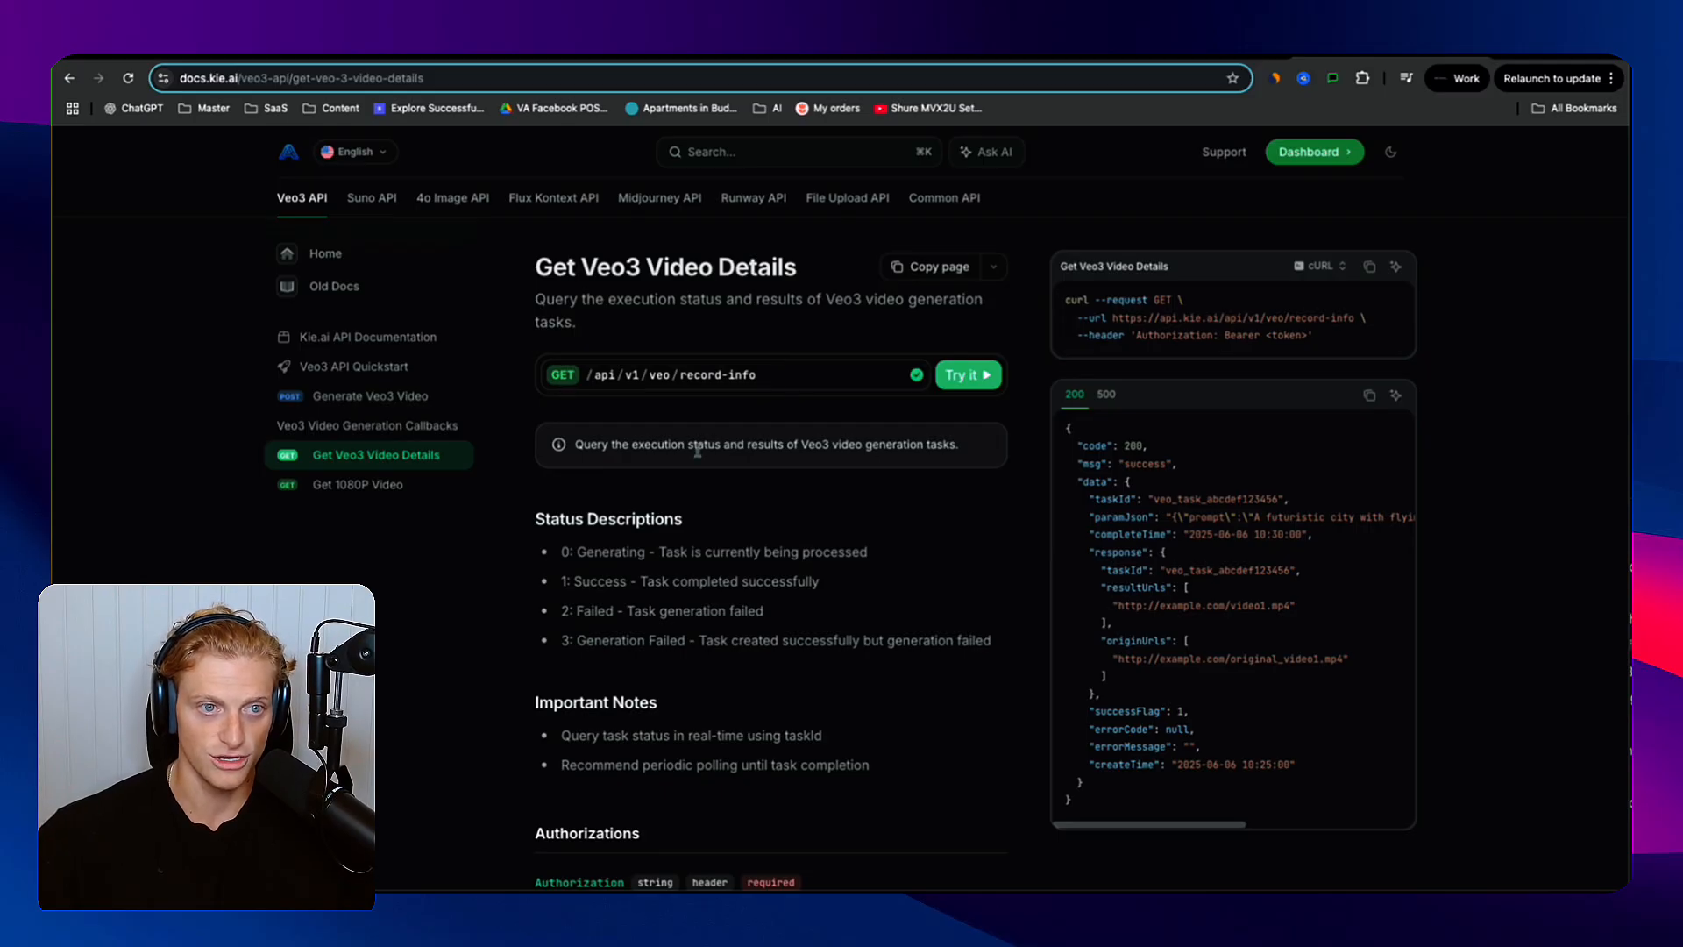
{"action": "scroll", "coordinate": [657, 553], "scroll_direction": "down", "scroll_amount": 4}
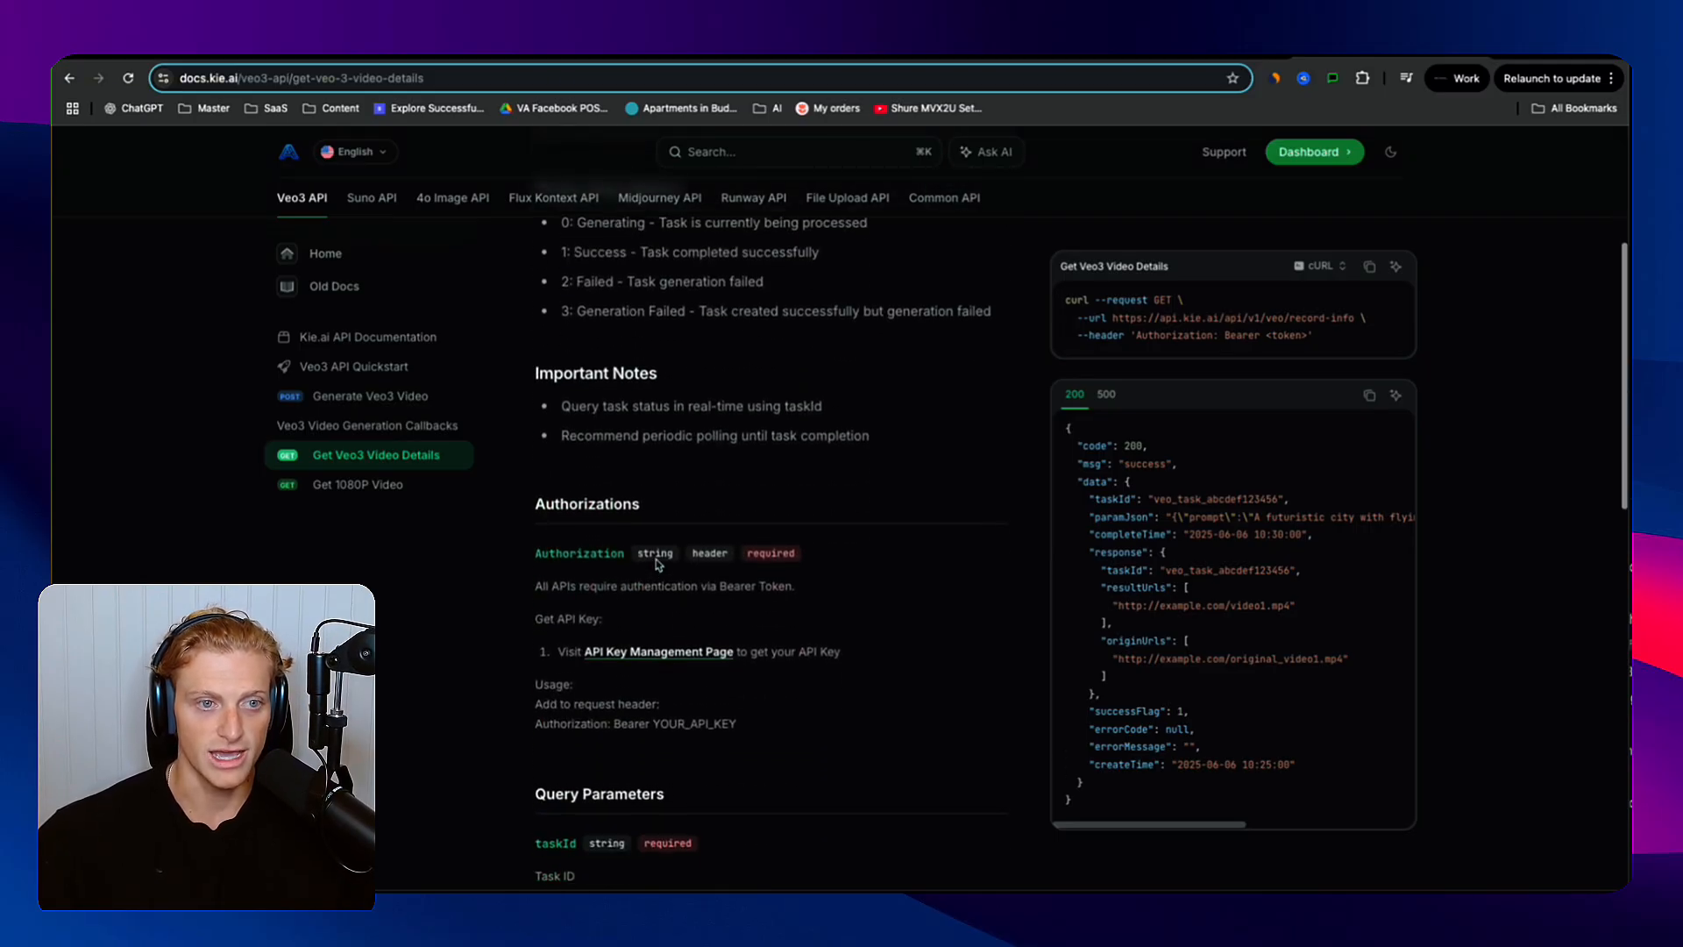
{"action": "left_click_drag", "start_coordinate": [642, 503], "coordinate": [536, 504]}
{"action": "scroll", "coordinate": [605, 556], "scroll_direction": "down", "scroll_amount": 1}
{"action": "left_click_drag", "start_coordinate": [828, 488], "coordinate": [737, 489]}
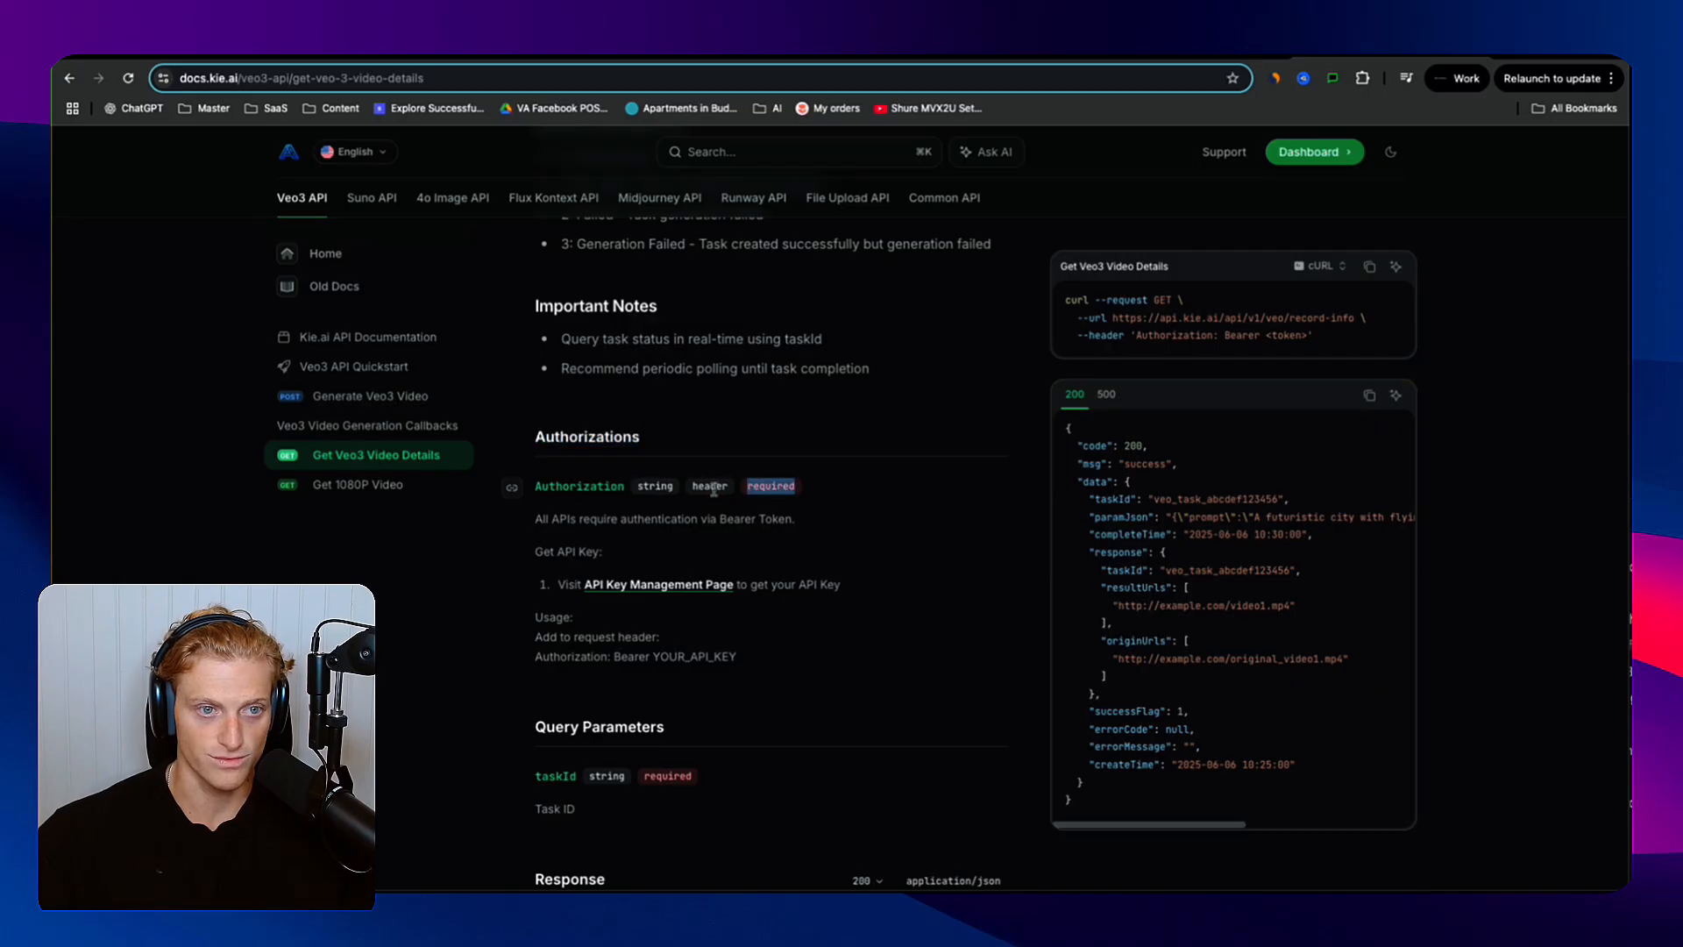
{"action": "left_click_drag", "start_coordinate": [612, 498], "coordinate": [497, 494]}
{"action": "scroll", "coordinate": [796, 566], "scroll_direction": "down", "scroll_amount": 3}
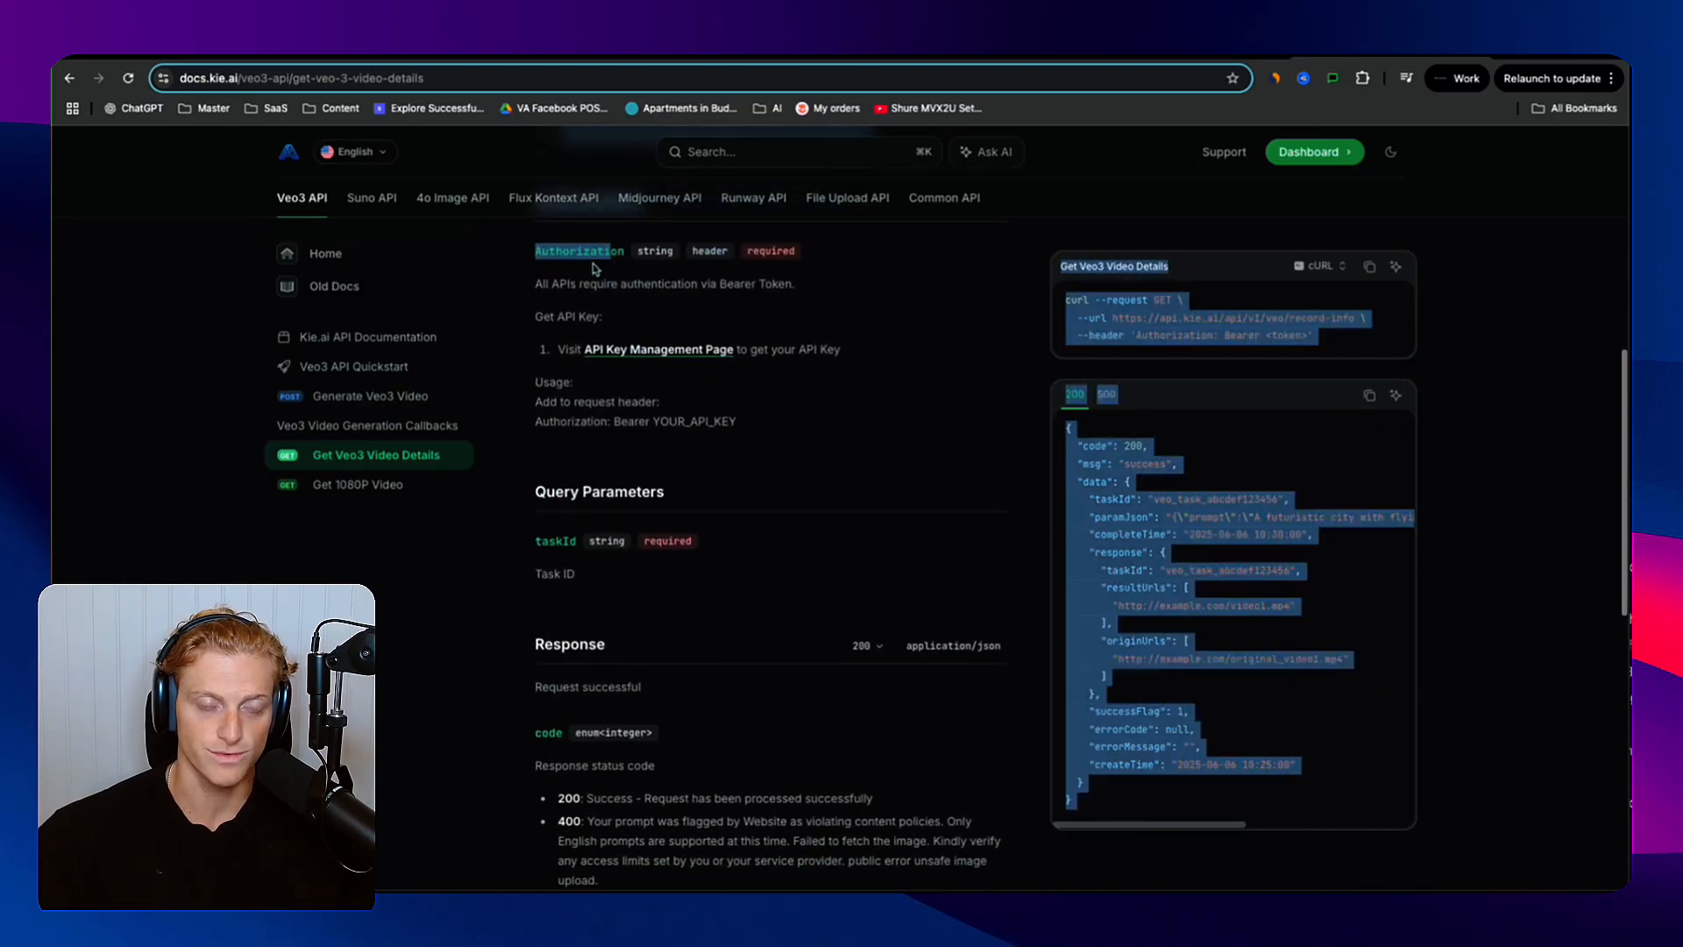
{"action": "scroll", "coordinate": [599, 513], "scroll_direction": "down", "scroll_amount": 1}
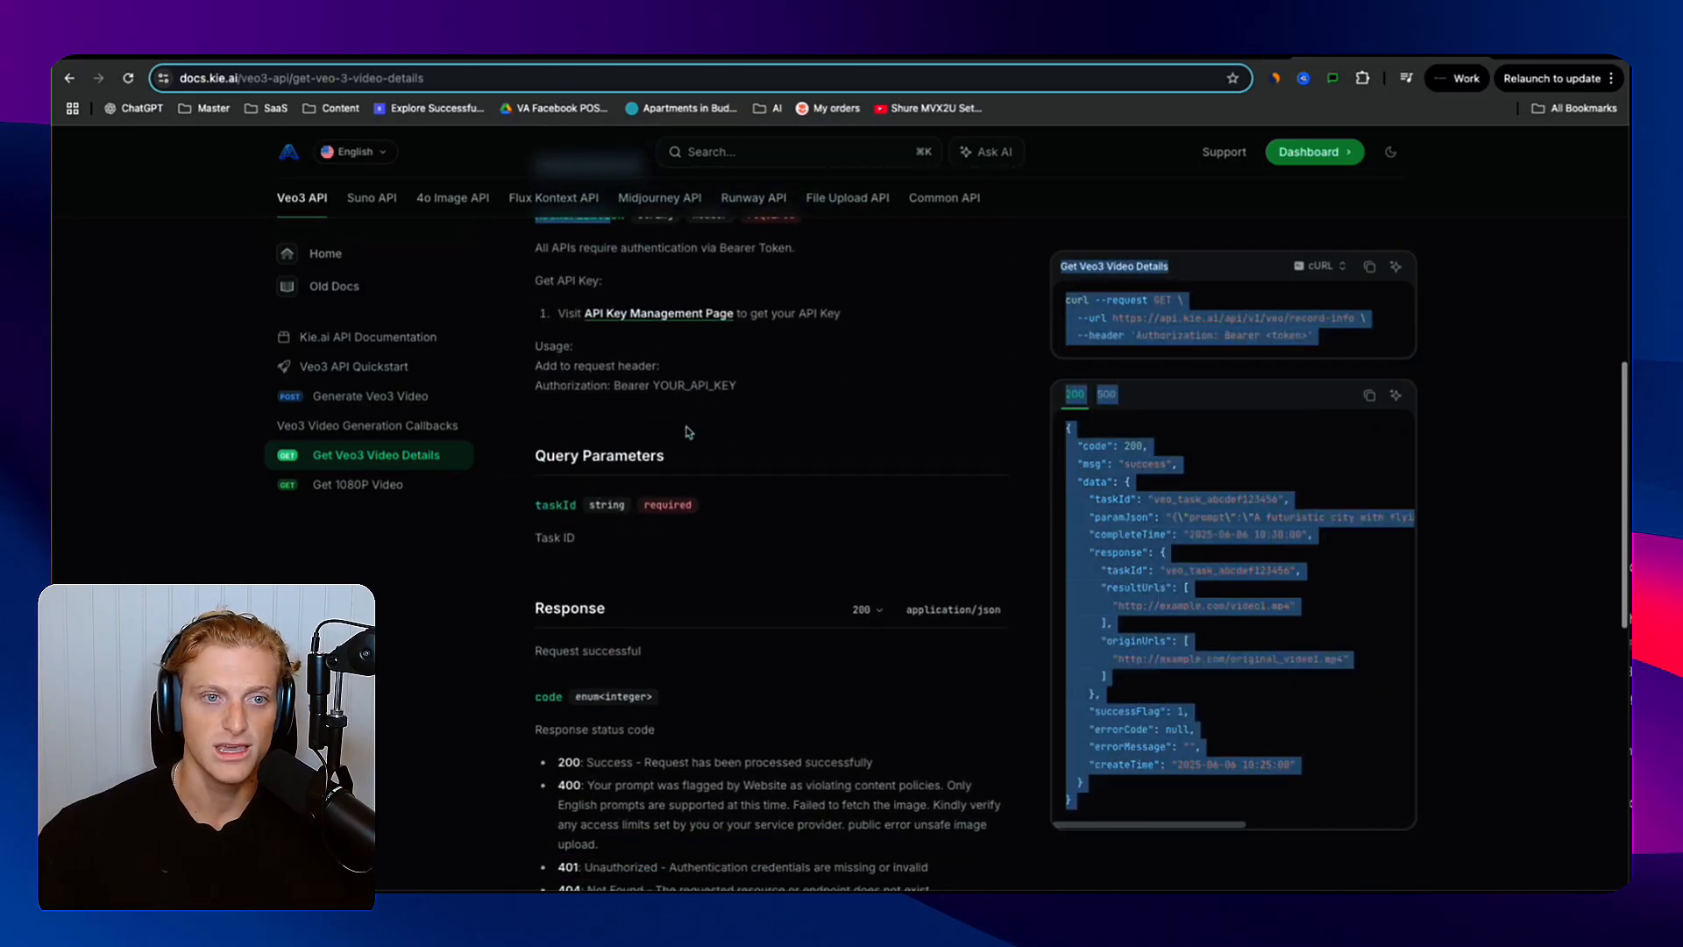
- Examine the taskId entry under Query Parameters on the Get Veo3 Video Details docs page
{"action": "left_click_drag", "start_coordinate": [666, 456], "coordinate": [528, 455]}
{"action": "left_click", "coordinate": [588, 505]}
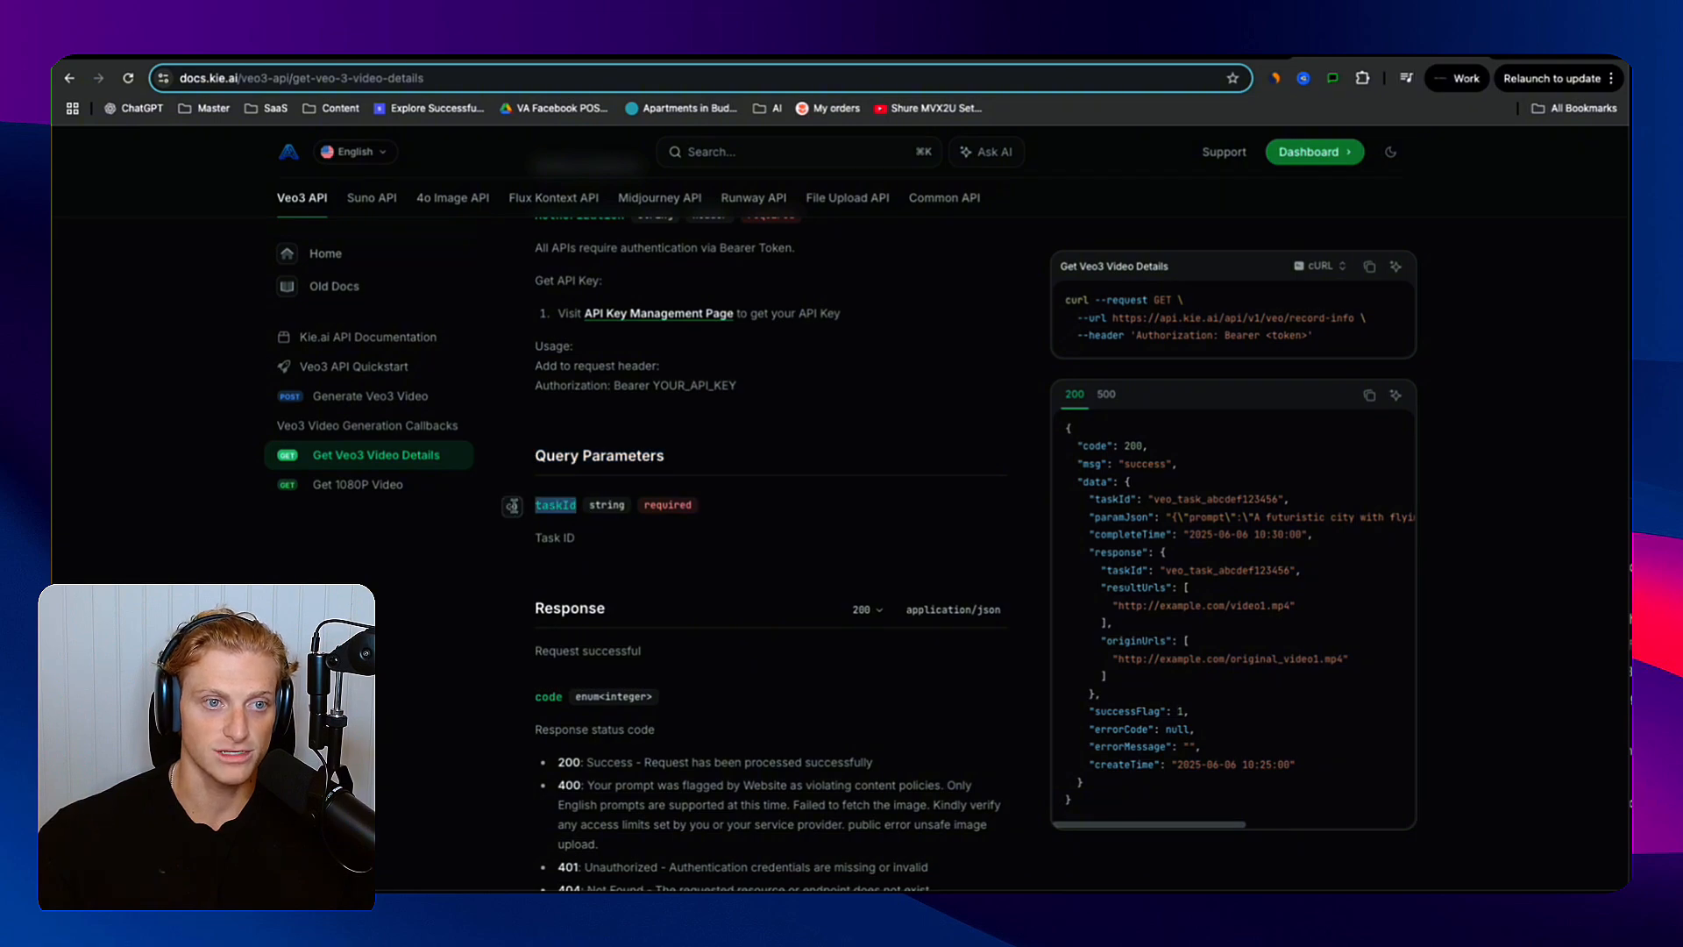
{"action": "scroll", "coordinate": [752, 518], "scroll_direction": "down", "scroll_amount": 1}
{"action": "scroll", "coordinate": [752, 518], "scroll_direction": "down", "scroll_amount": 1}
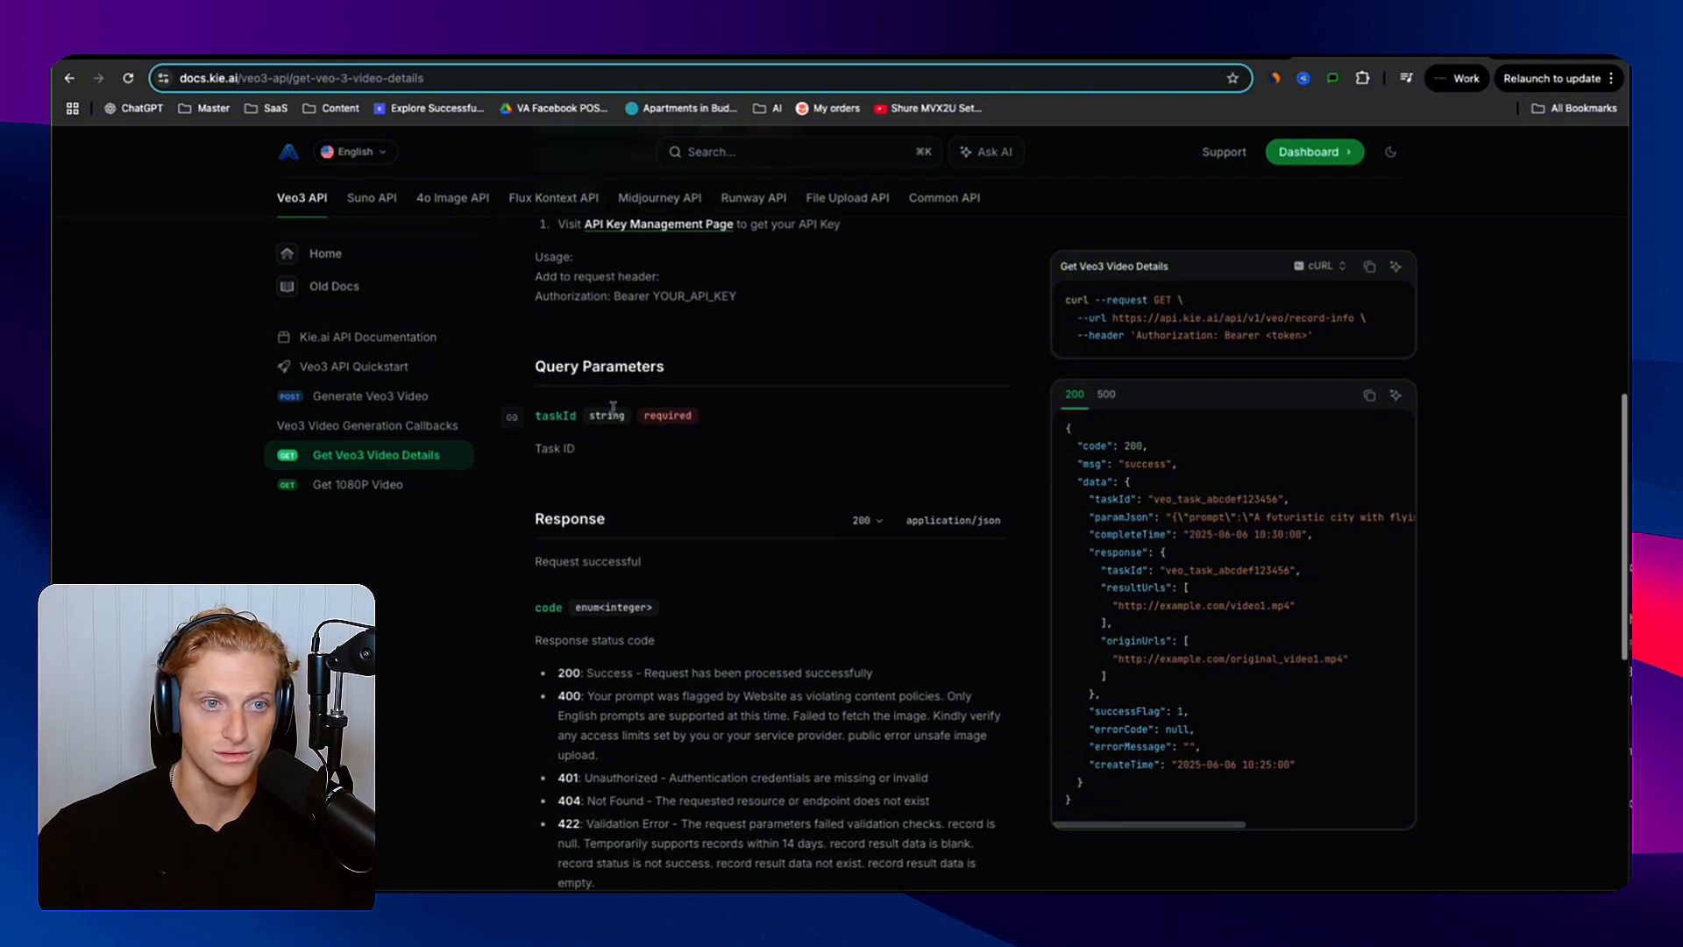
{"action": "left_click_drag", "start_coordinate": [583, 425], "coordinate": [536, 448]}
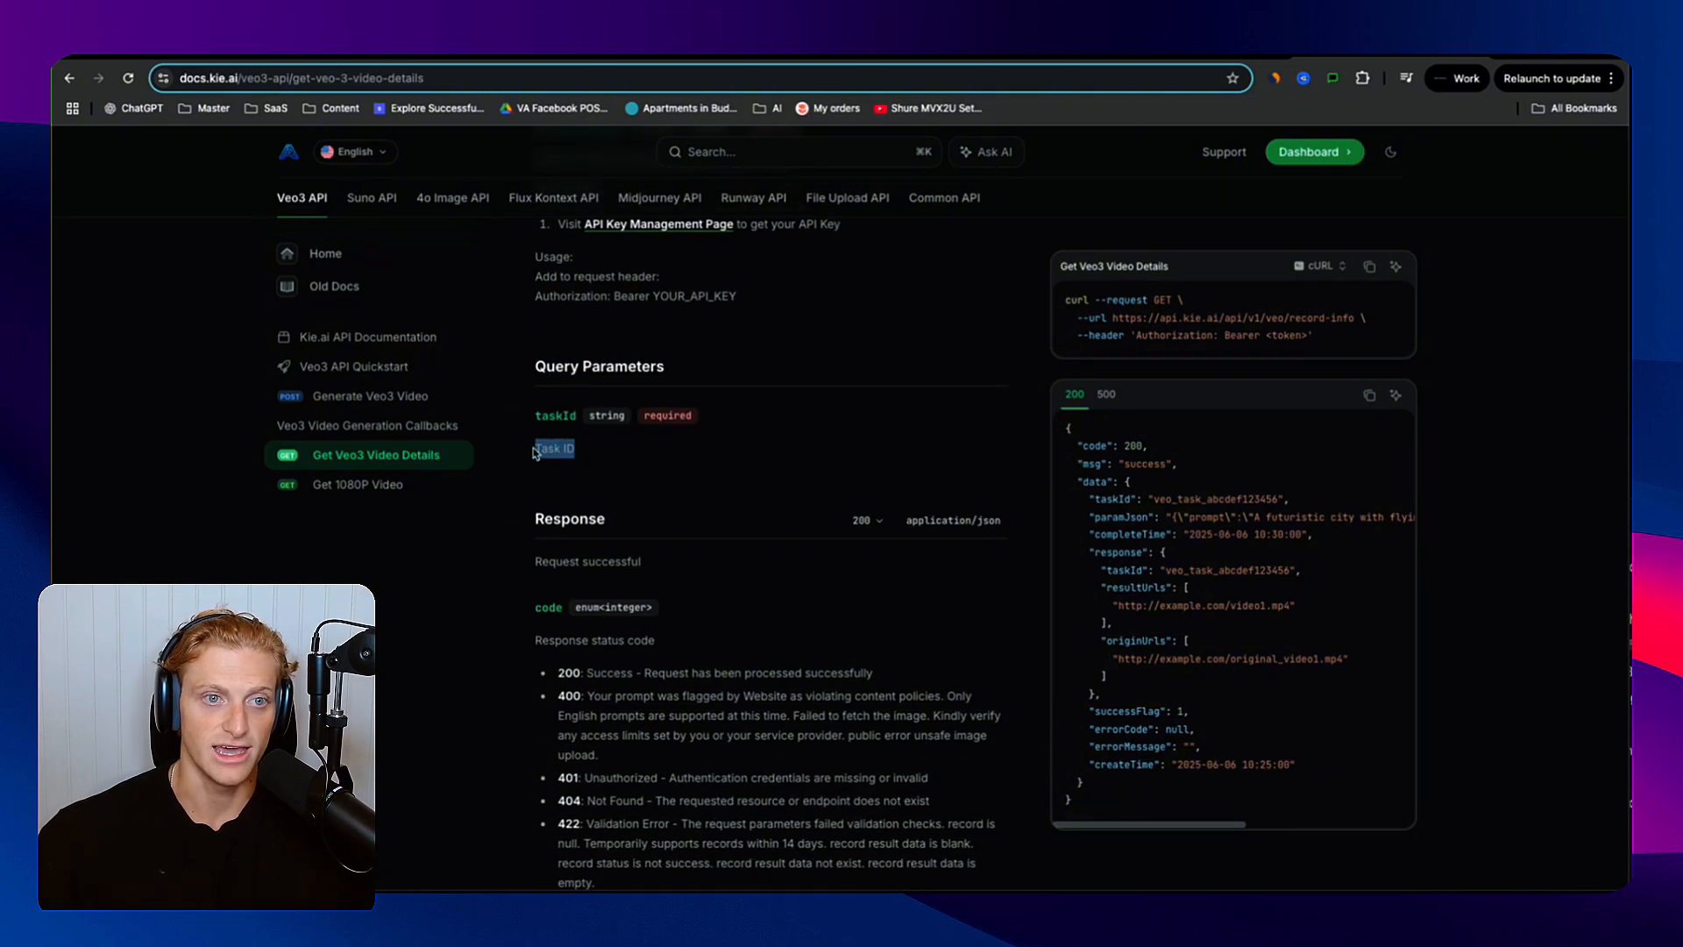
{"action": "left_click", "coordinate": [540, 449]}
{"action": "double_click", "coordinate": [541, 448]}
{"action": "left_click_drag", "start_coordinate": [715, 377], "coordinate": [581, 362]}
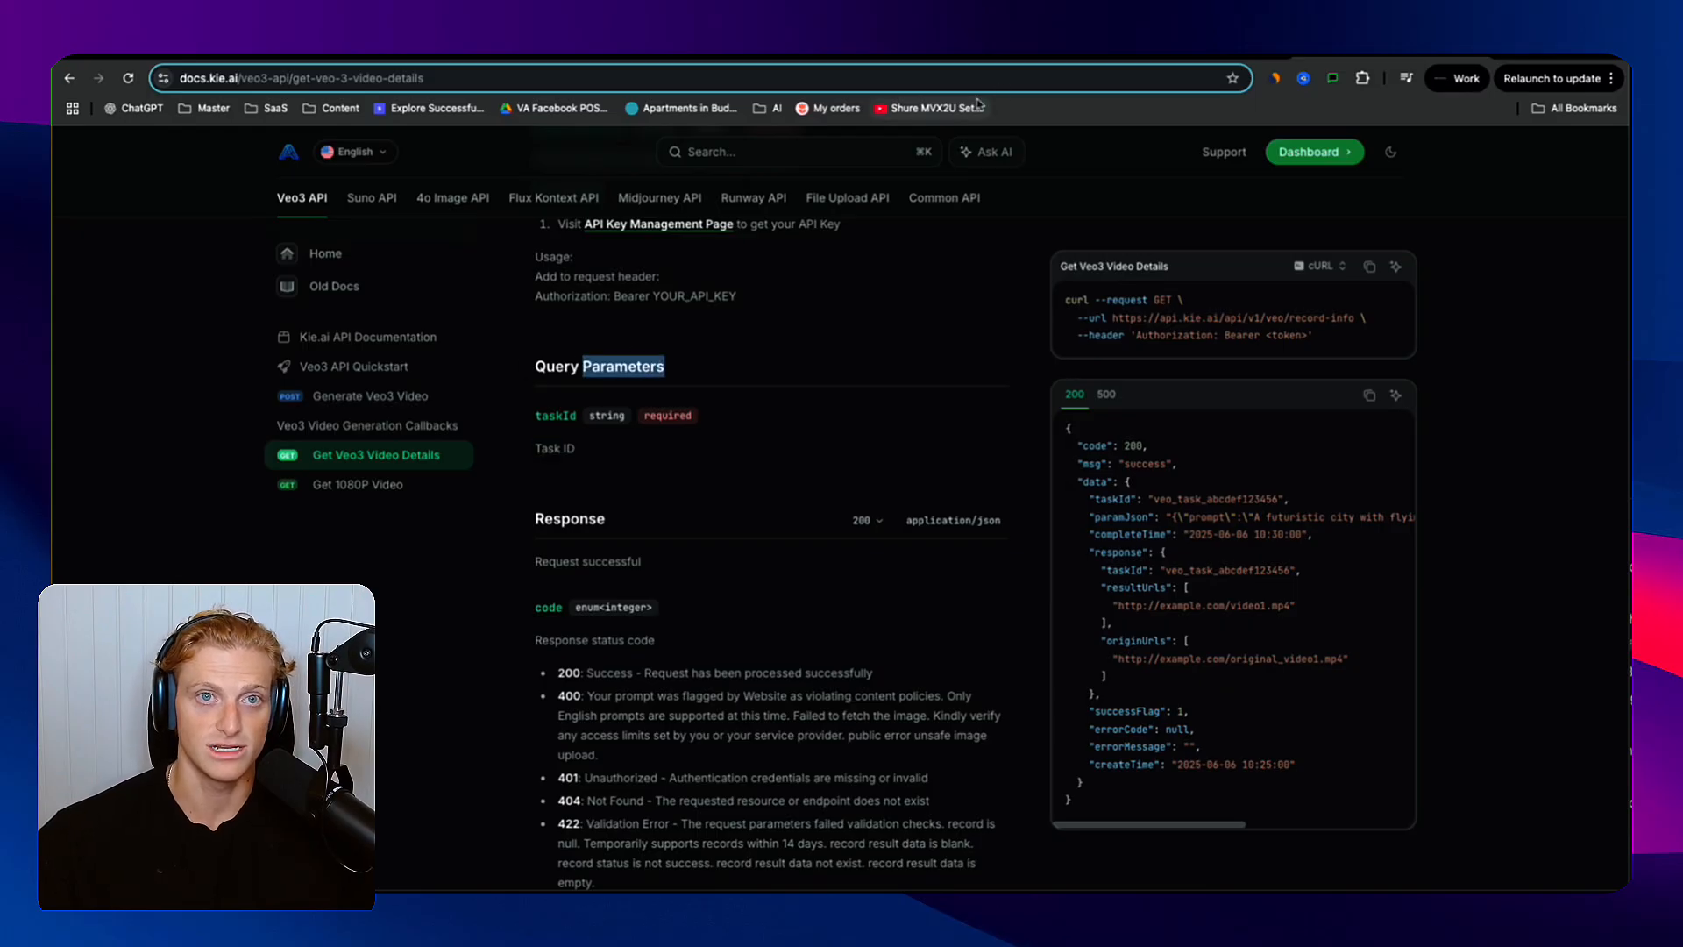
- Switch to n8n, compare the Get Video node's query parameter settings with the docs, and return to the canvas
{"action": "left_click", "coordinate": [525, 59]}
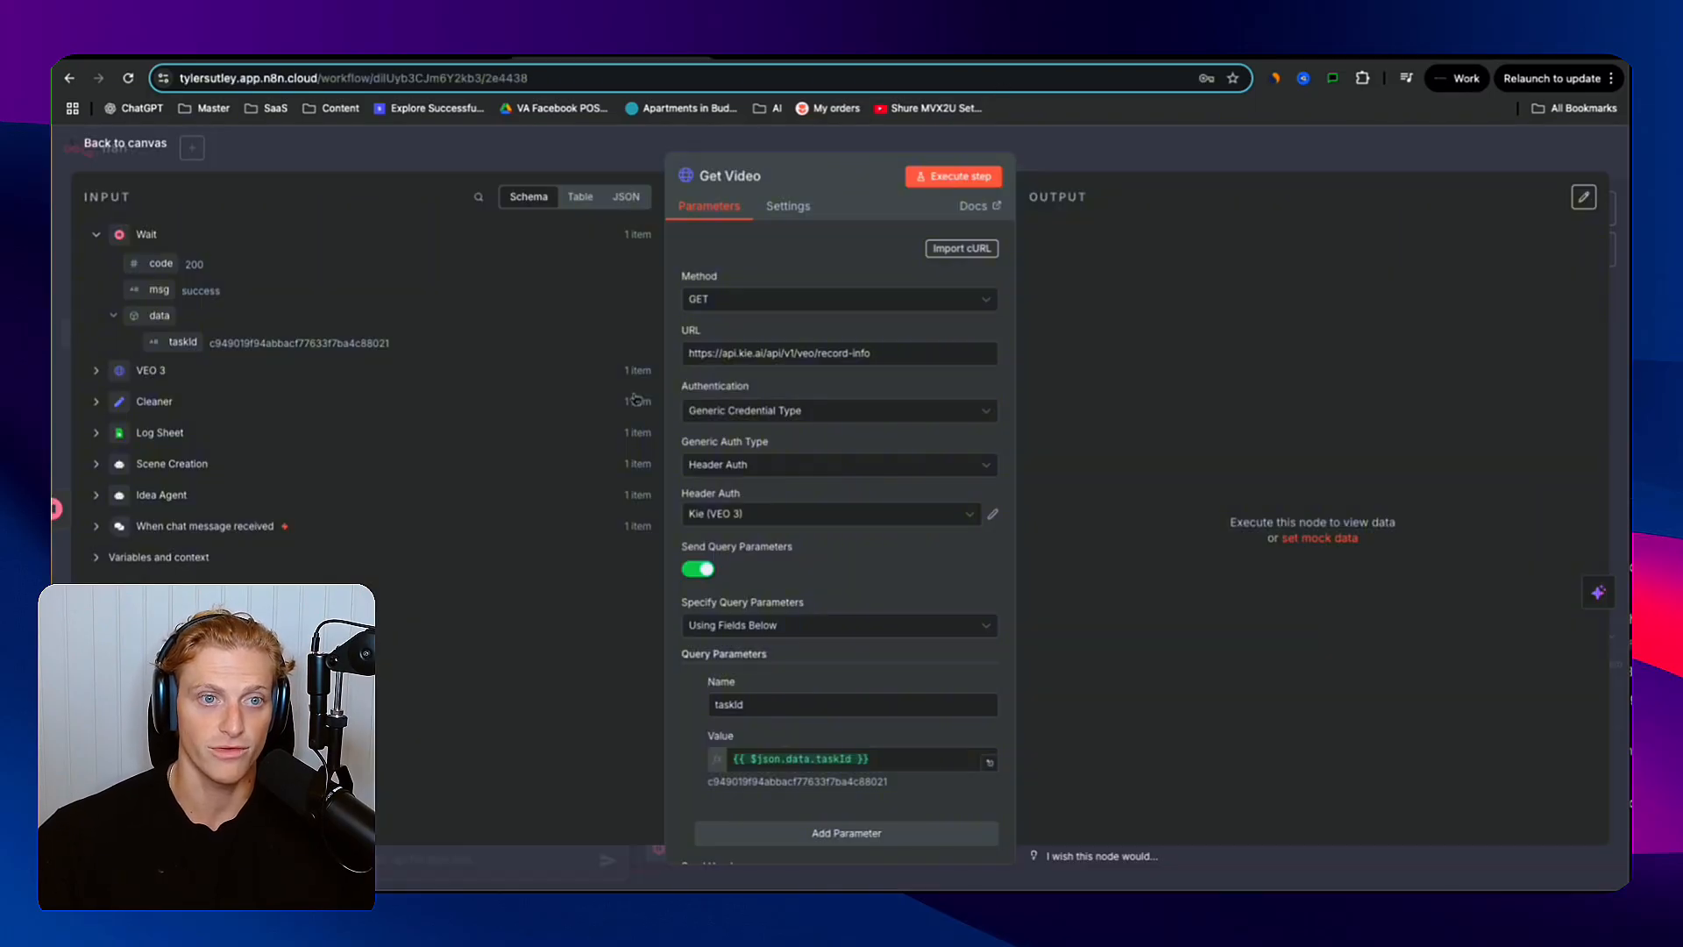
{"action": "triple_click", "coordinate": [715, 550]}
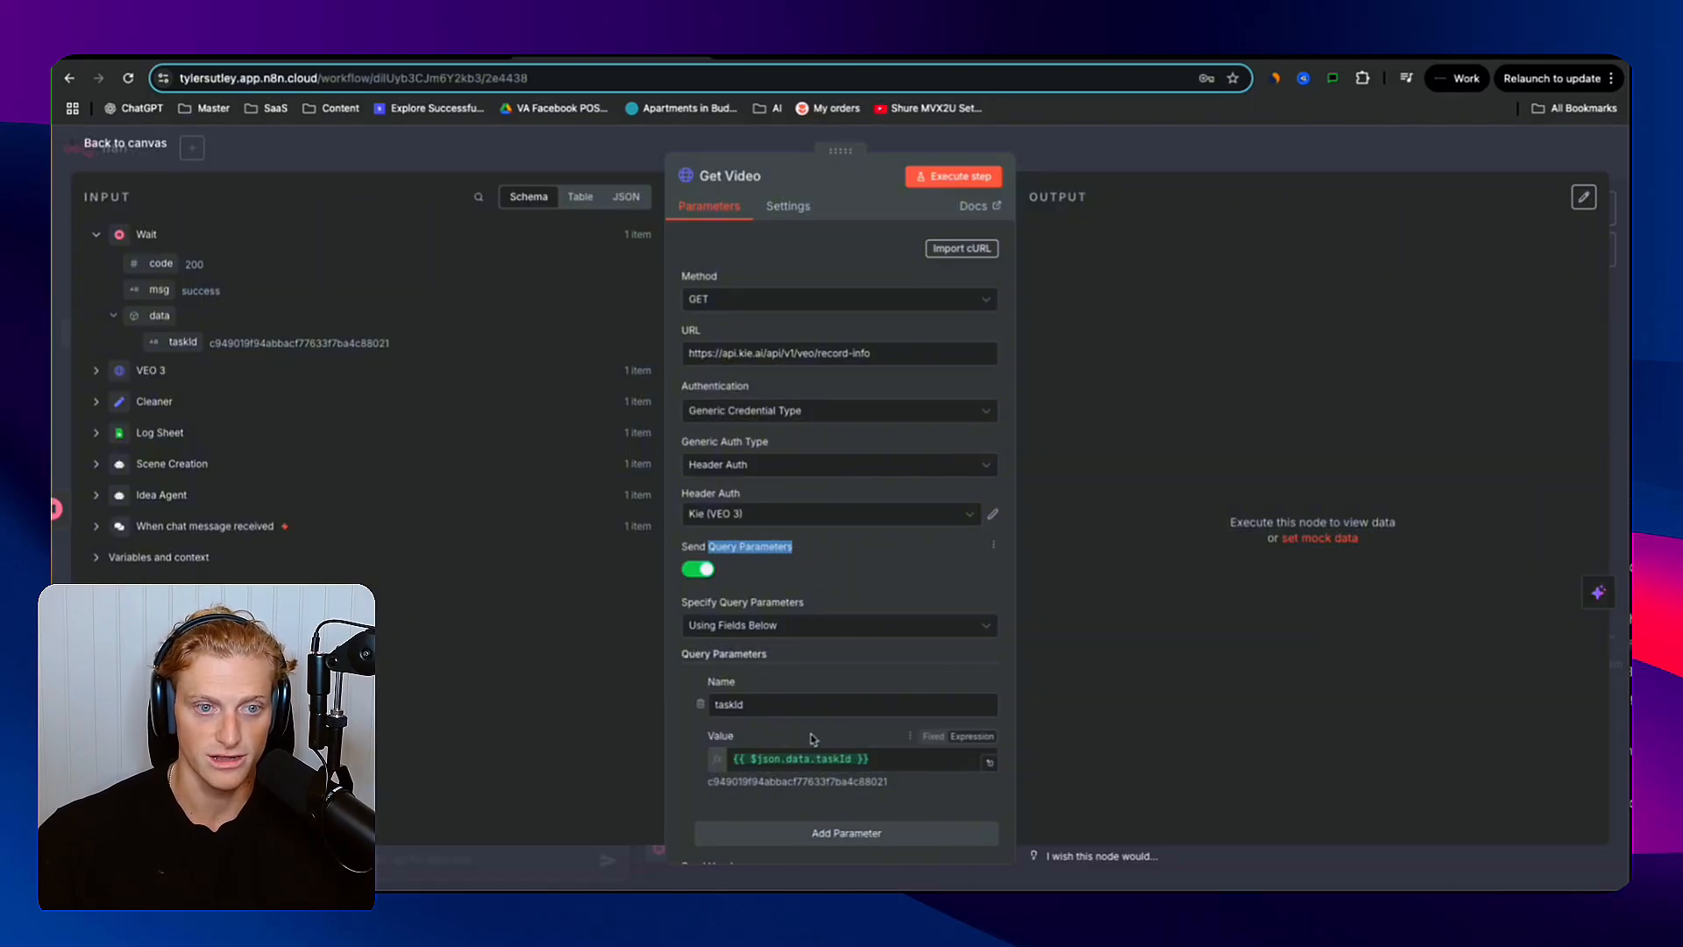
{"action": "left_click", "coordinate": [1140, 656]}
{"action": "left_click", "coordinate": [1133, 158]}
- Switch to the Kie AI logs and refresh the Veo 3 list to check the latest task's status
{"action": "left_click", "coordinate": [1347, 60]}
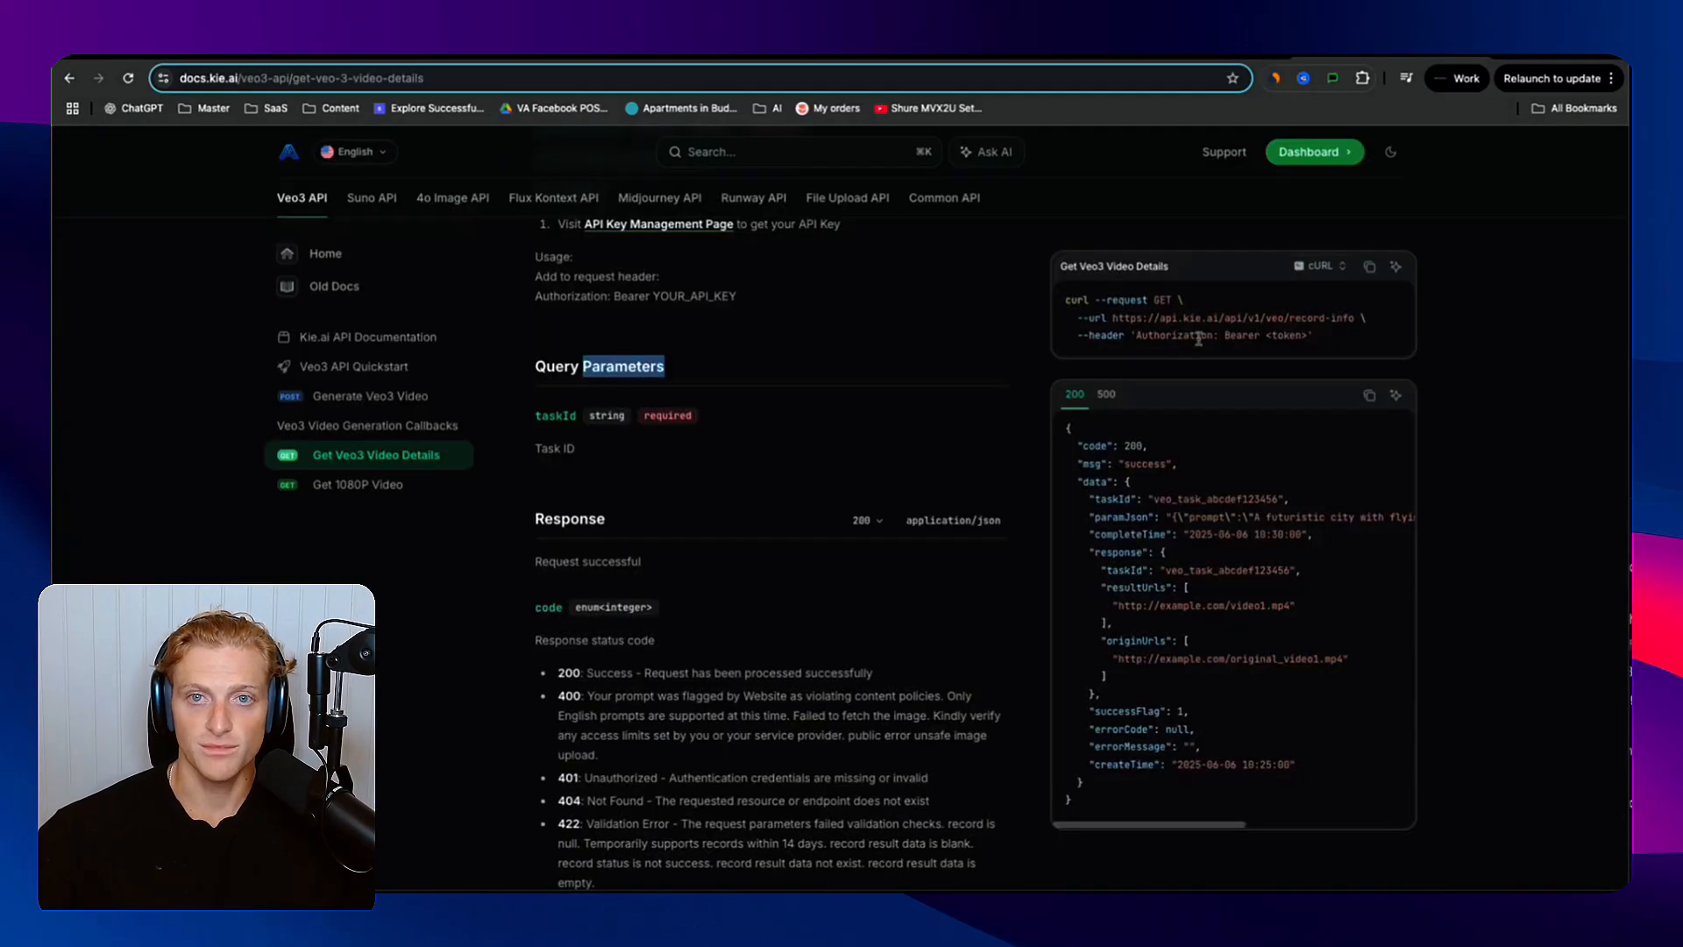
{"action": "left_click", "coordinate": [1169, 63]}
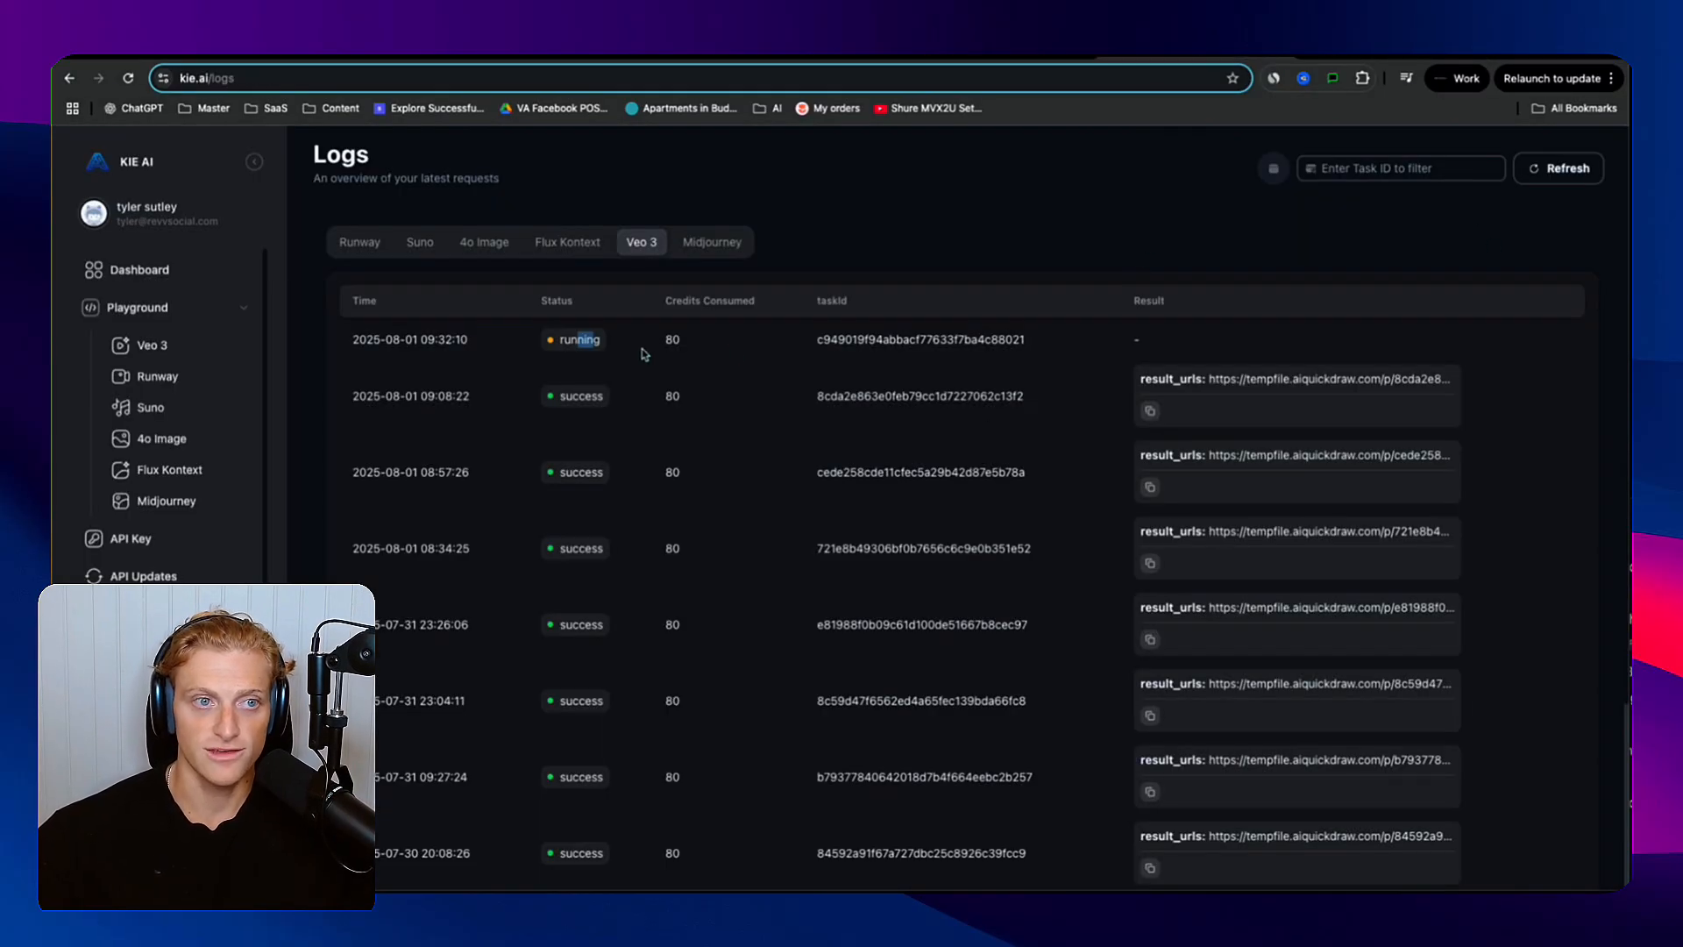
{"action": "left_click", "coordinate": [1559, 167]}
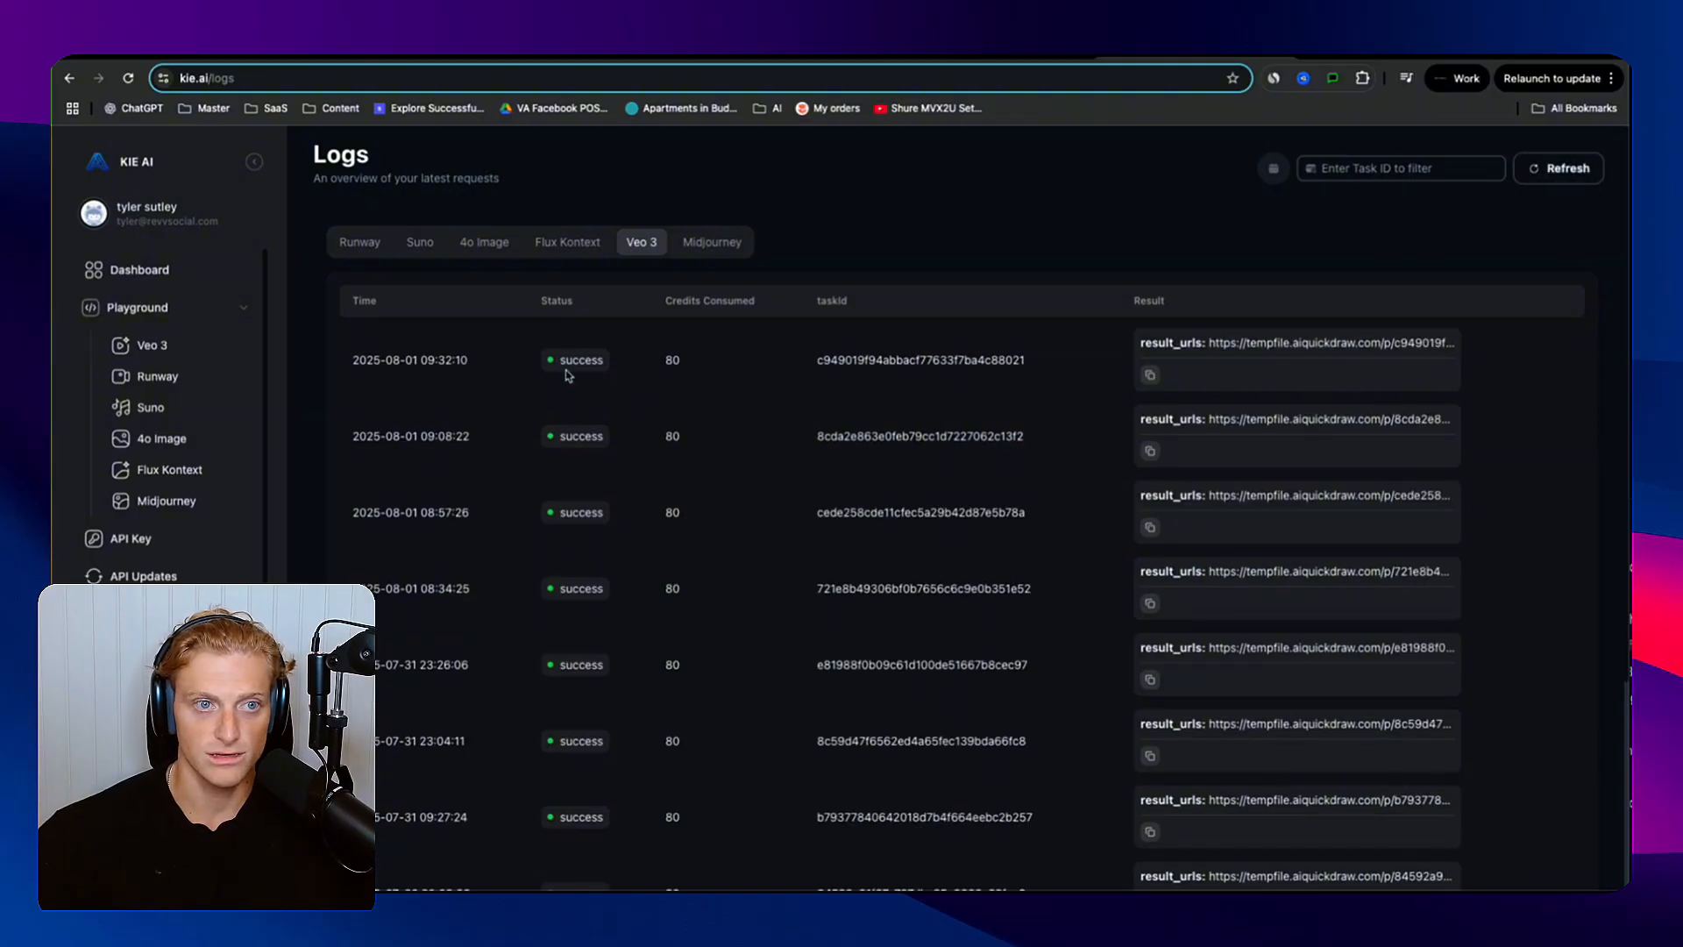
- Switch back to the n8n workflow and execute the Get Video node
{"action": "left_click", "coordinate": [982, 60]}
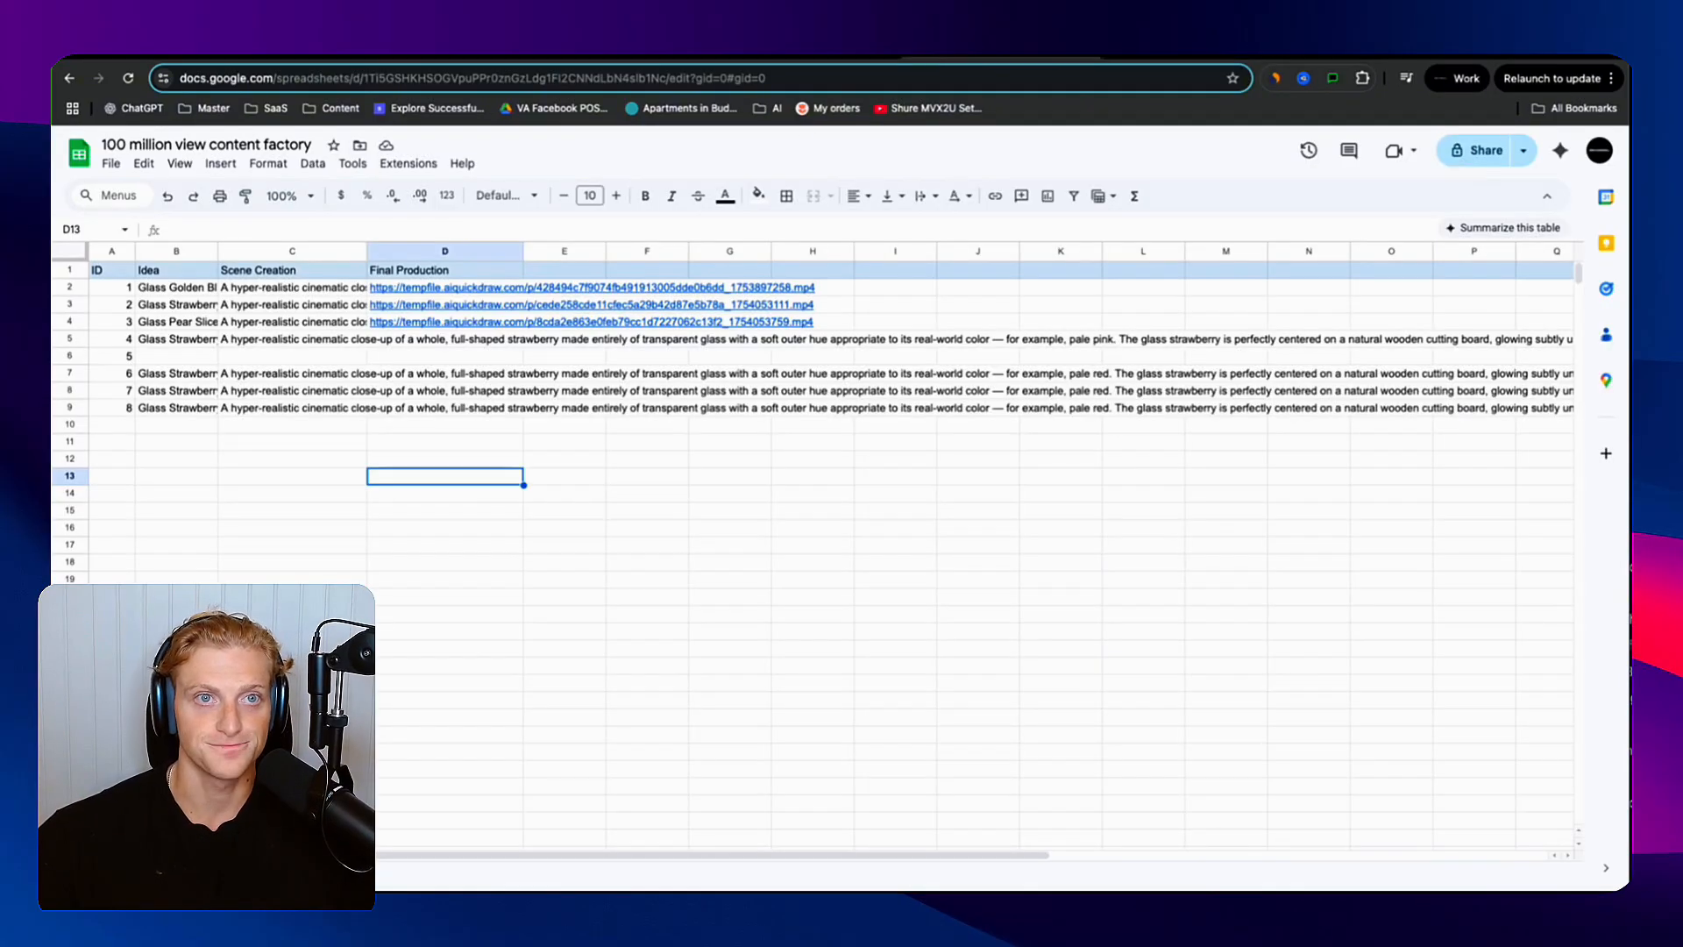
{"action": "left_click", "coordinate": [781, 60]}
{"action": "left_click", "coordinate": [592, 58]}
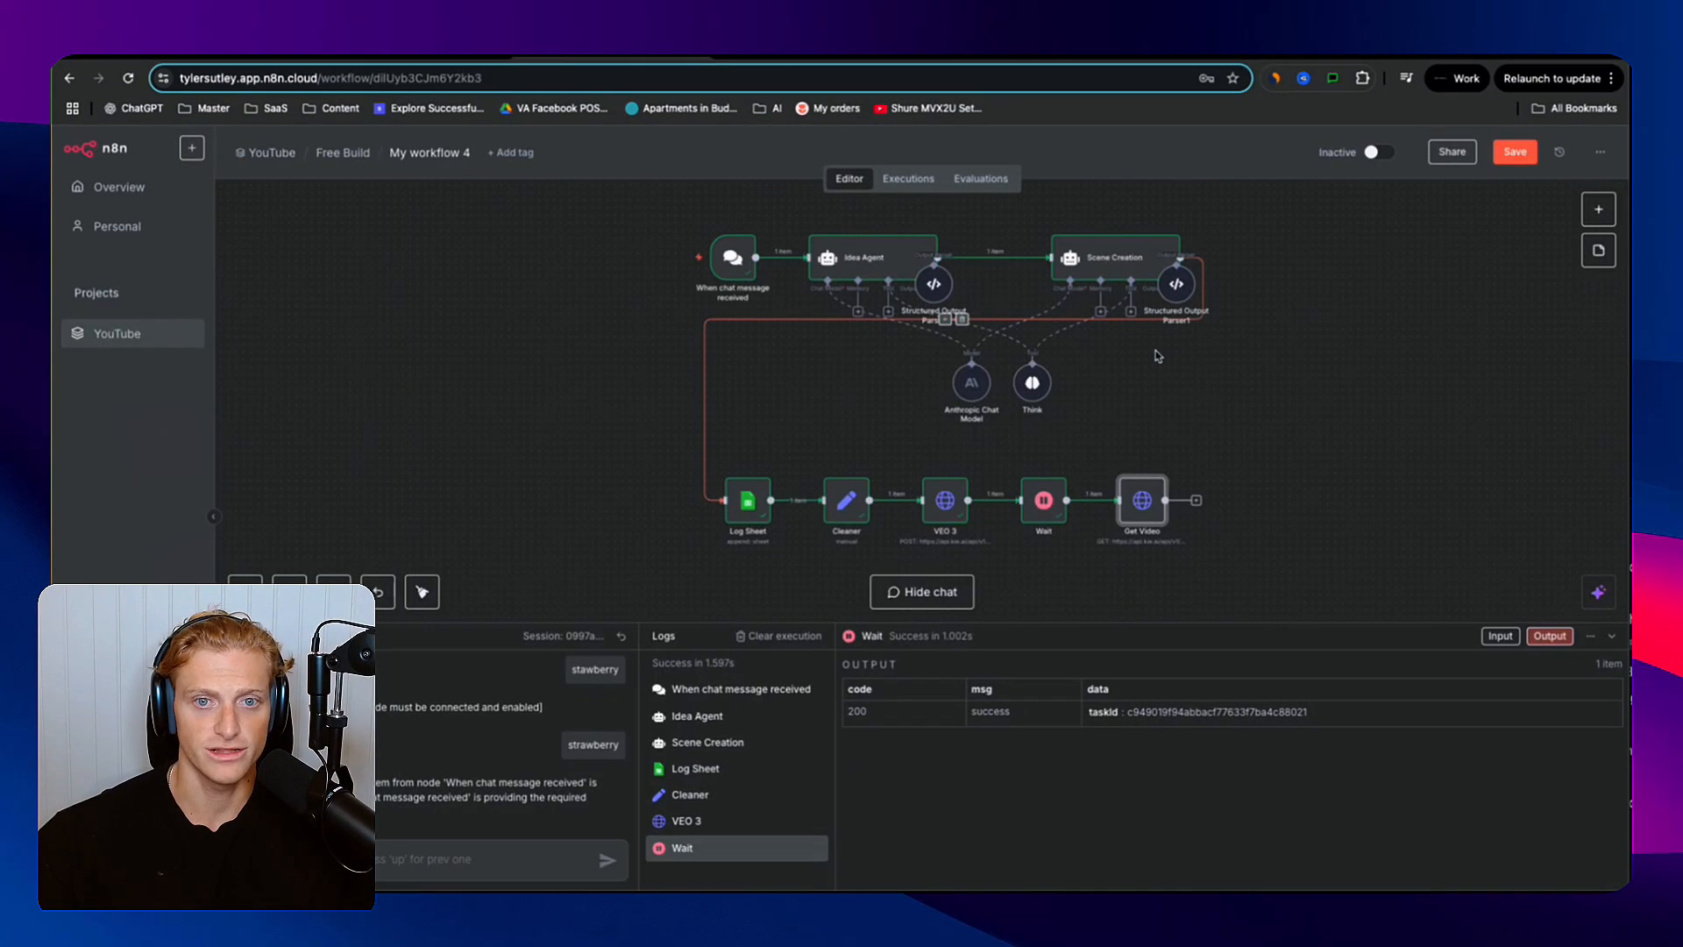
{"action": "left_click", "coordinate": [1124, 468]}
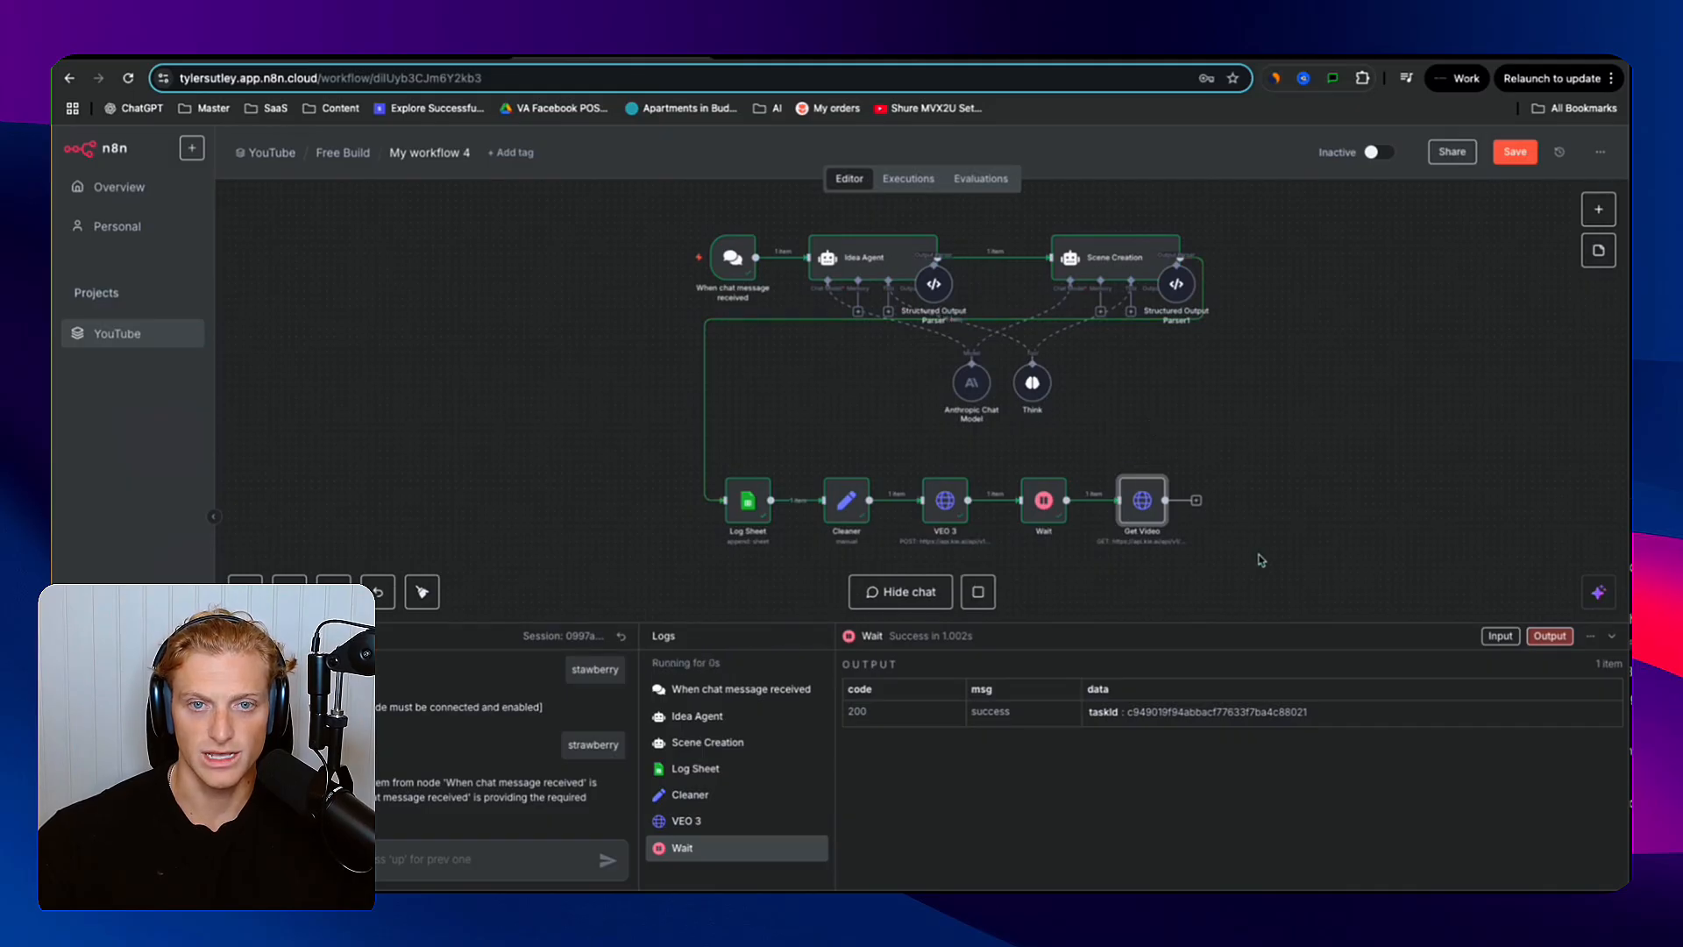
- Open the Get Video node and copy the video URL under resultUrls in its JSON output
{"action": "double_click", "coordinate": [1139, 510]}
{"action": "scroll", "coordinate": [1315, 454], "scroll_direction": "down", "scroll_amount": 5}
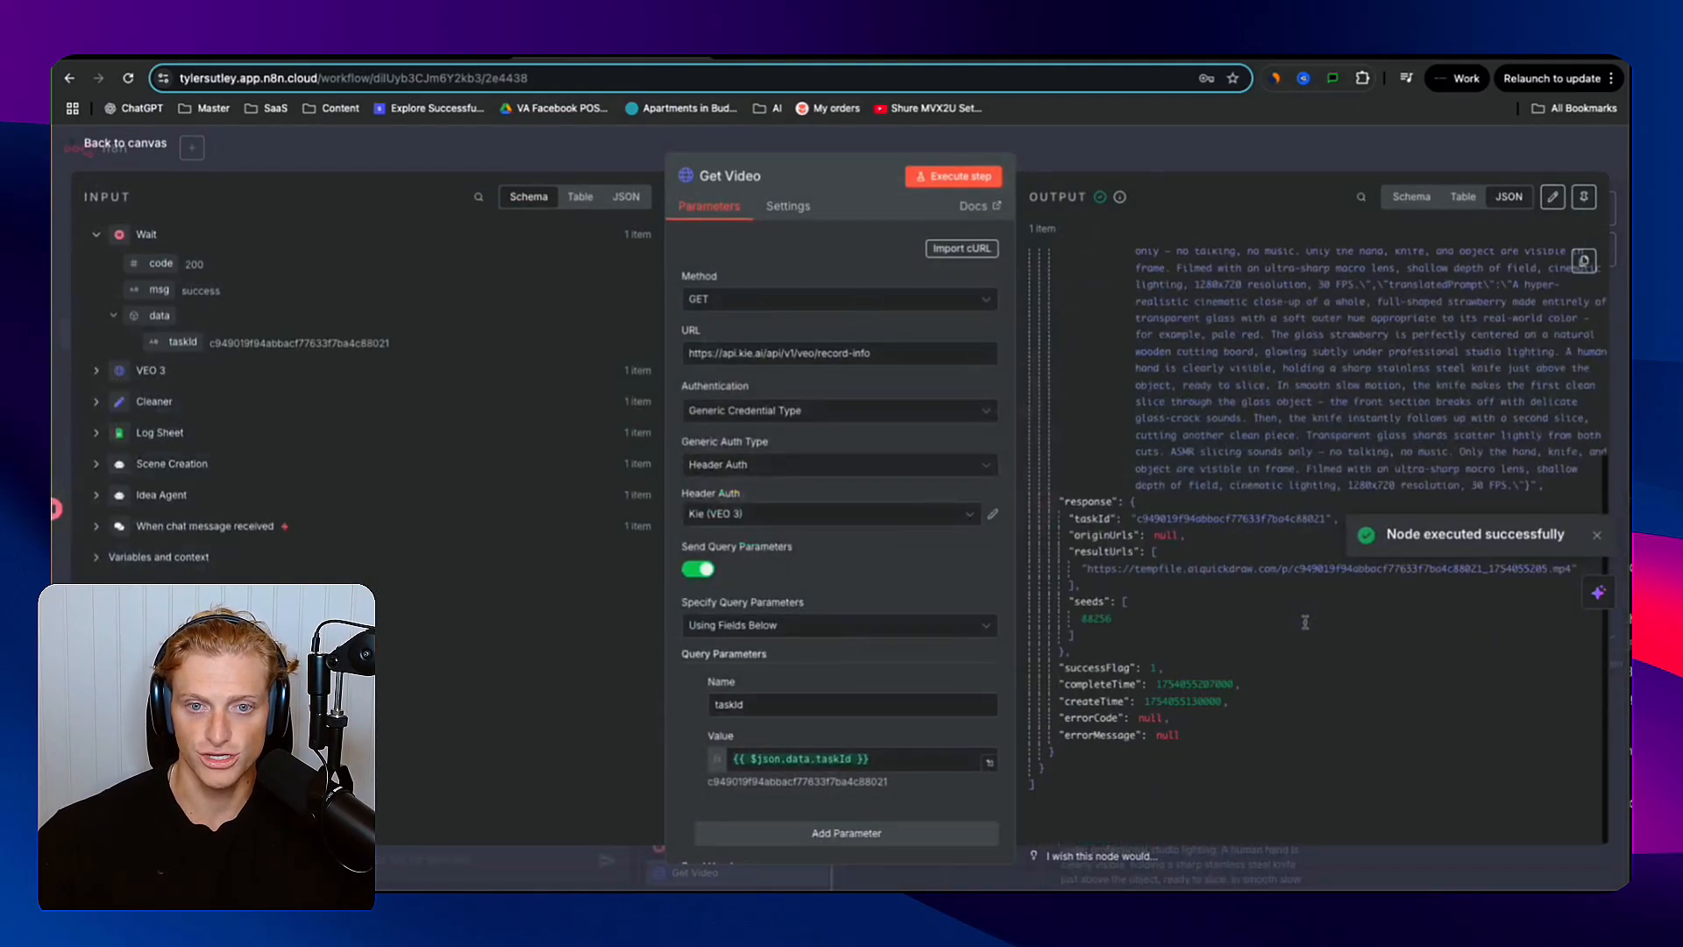
{"action": "double_click", "coordinate": [1101, 569]}
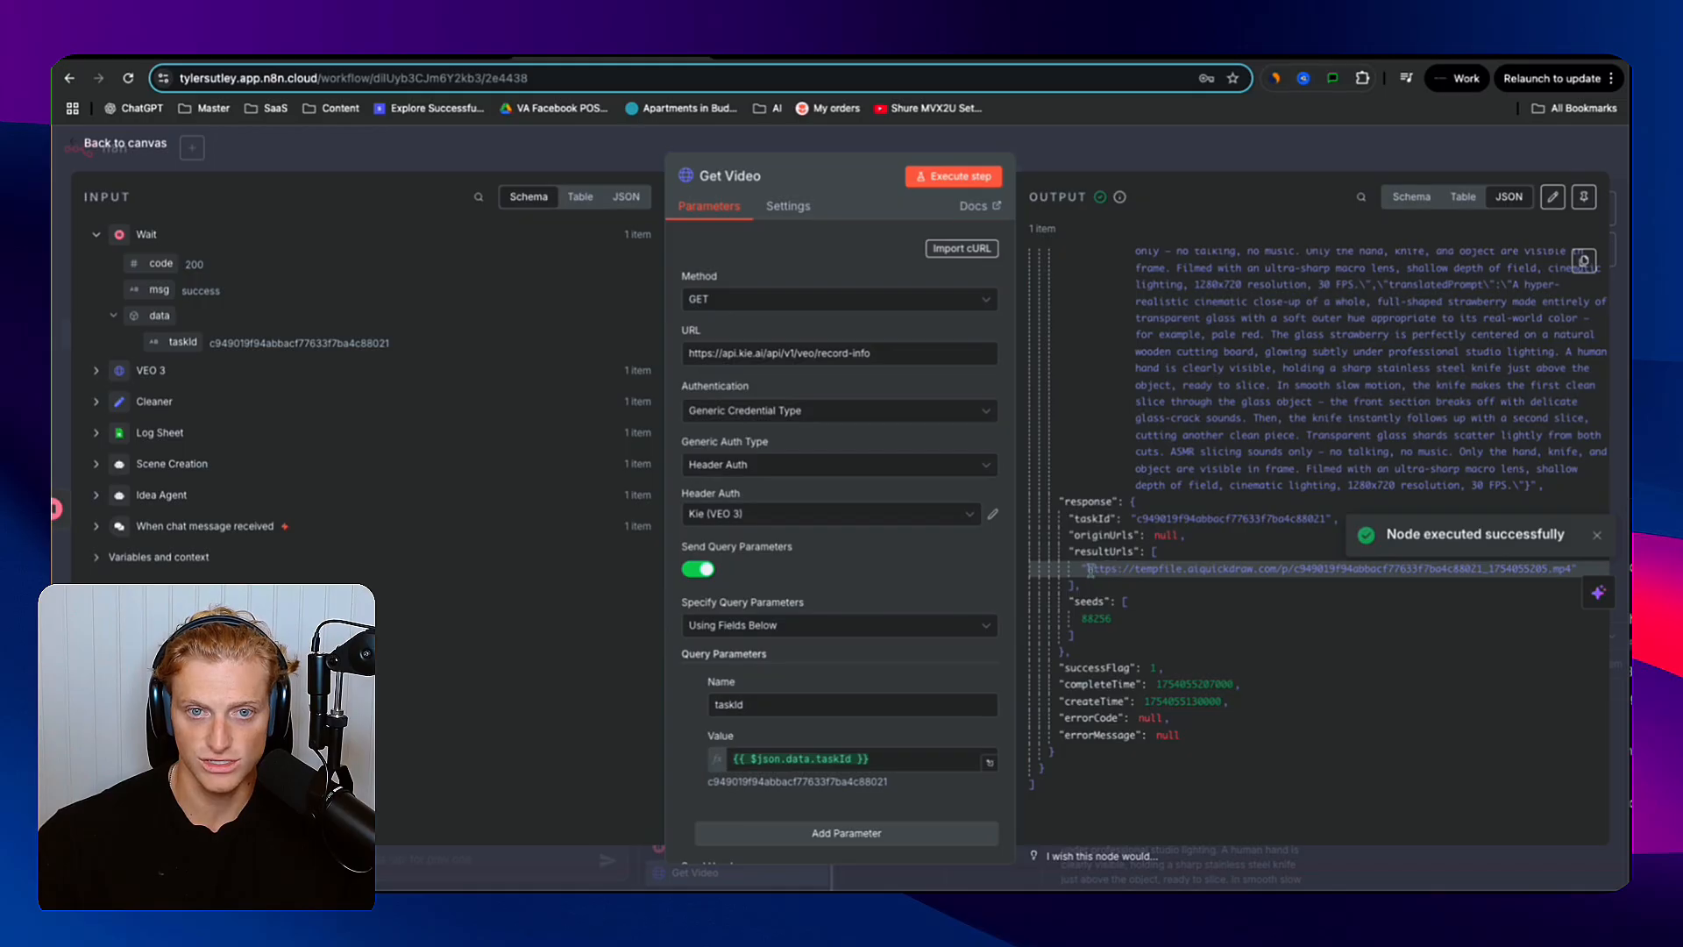
{"action": "double_click", "coordinate": [1090, 571]}
{"action": "double_click", "coordinate": [1131, 575]}
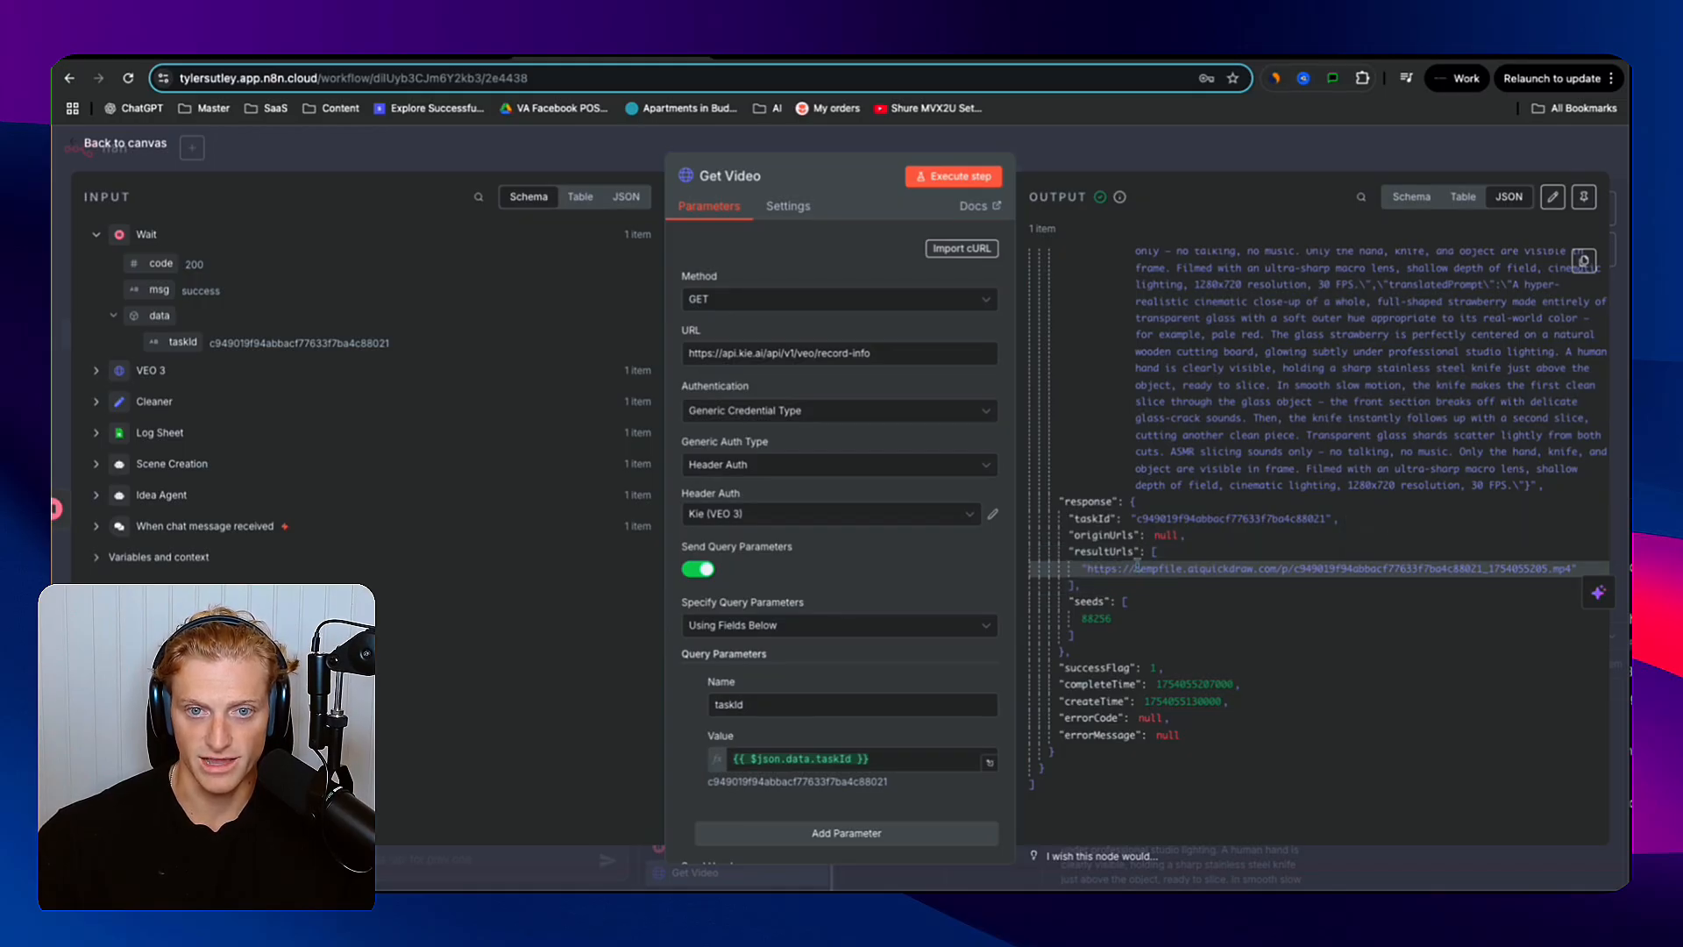
{"action": "triple_click", "coordinate": [1137, 565]}
{"action": "key", "text": "ctrl+c"}
{"action": "left_click", "coordinate": [1557, 568]}
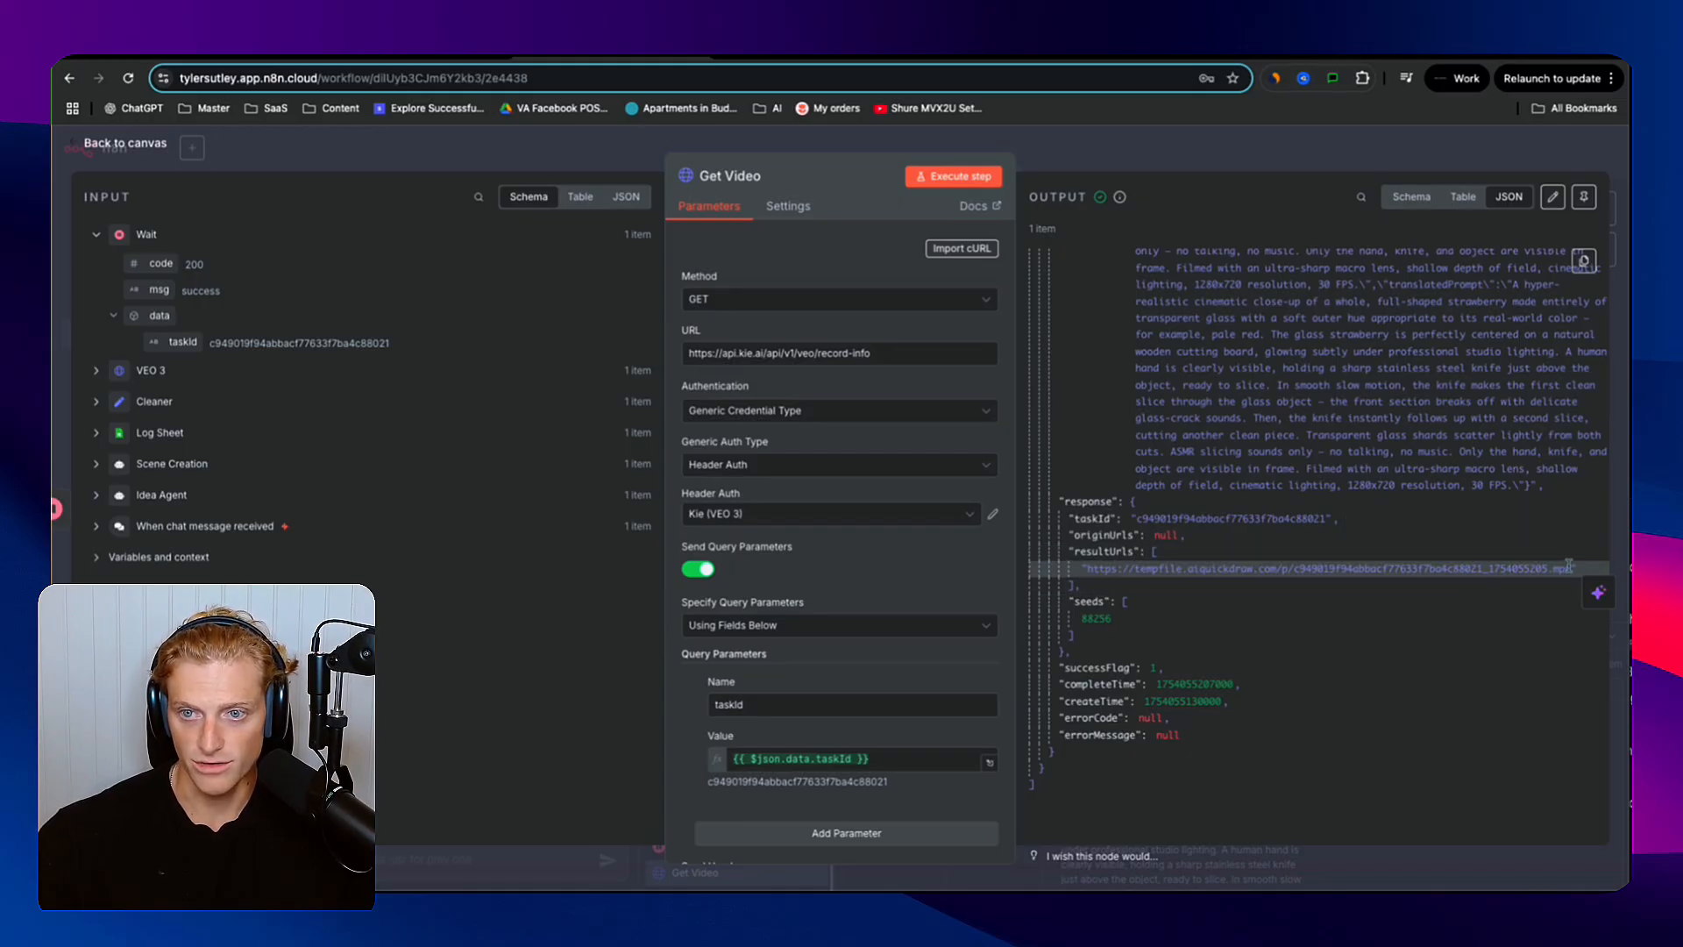
{"action": "left_click_drag", "start_coordinate": [1570, 568], "coordinate": [1105, 568]}
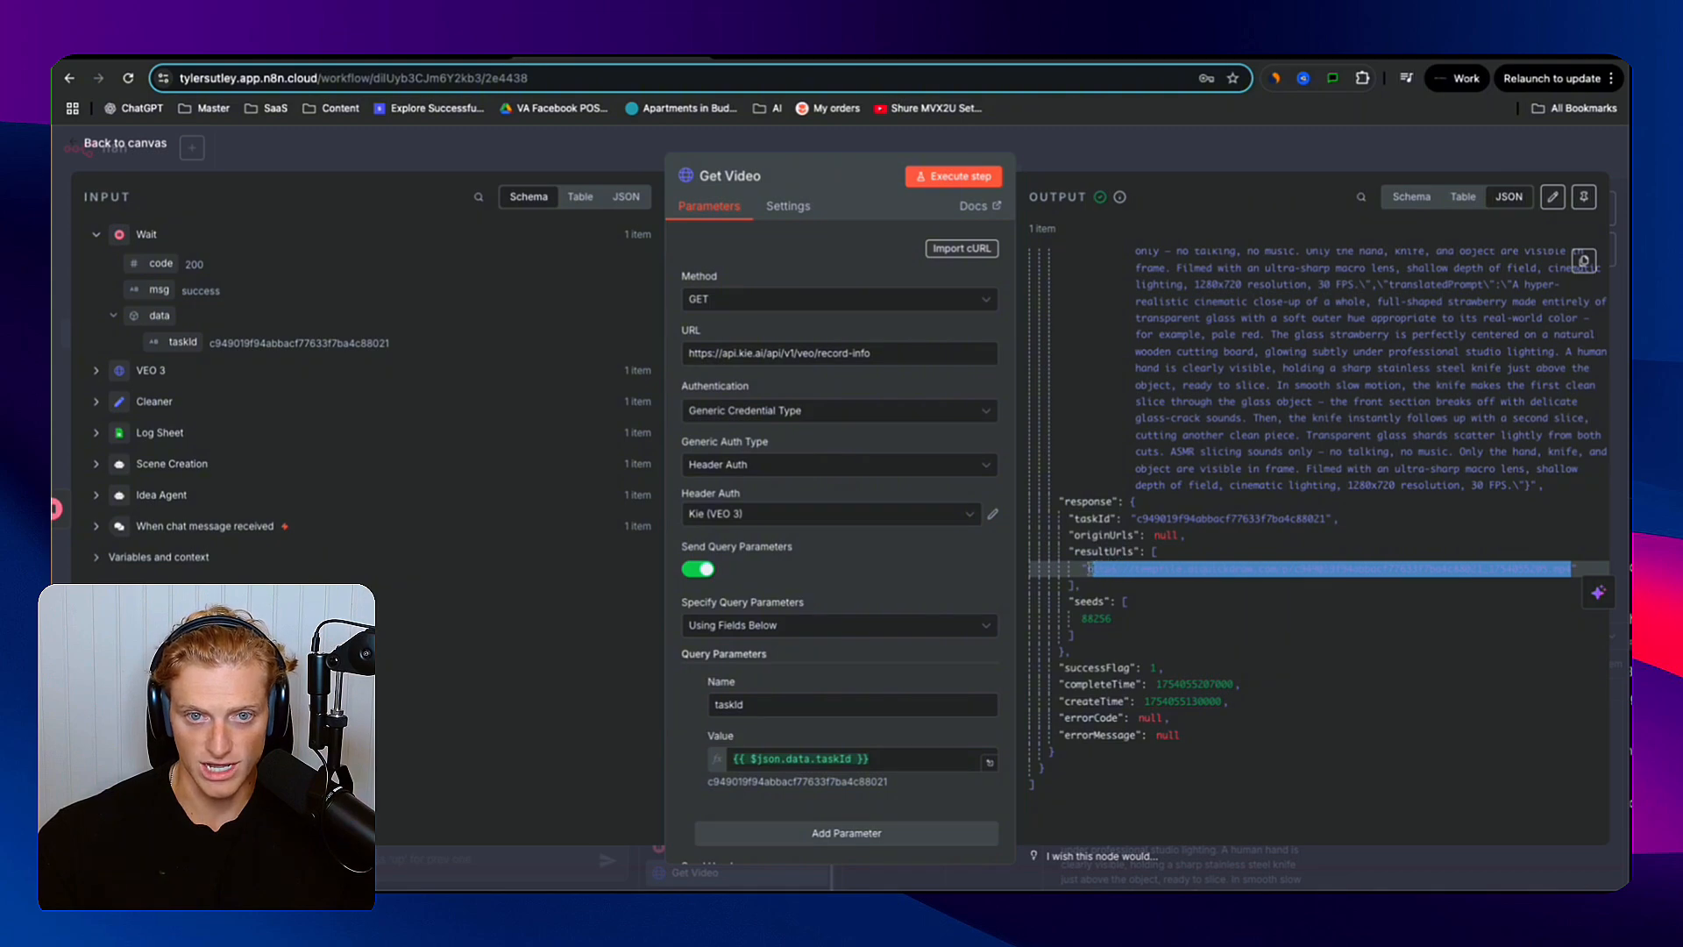
- Open the copied video URL in a new browser tab and watch the generated video
{"action": "key", "text": "ctrl+t"}
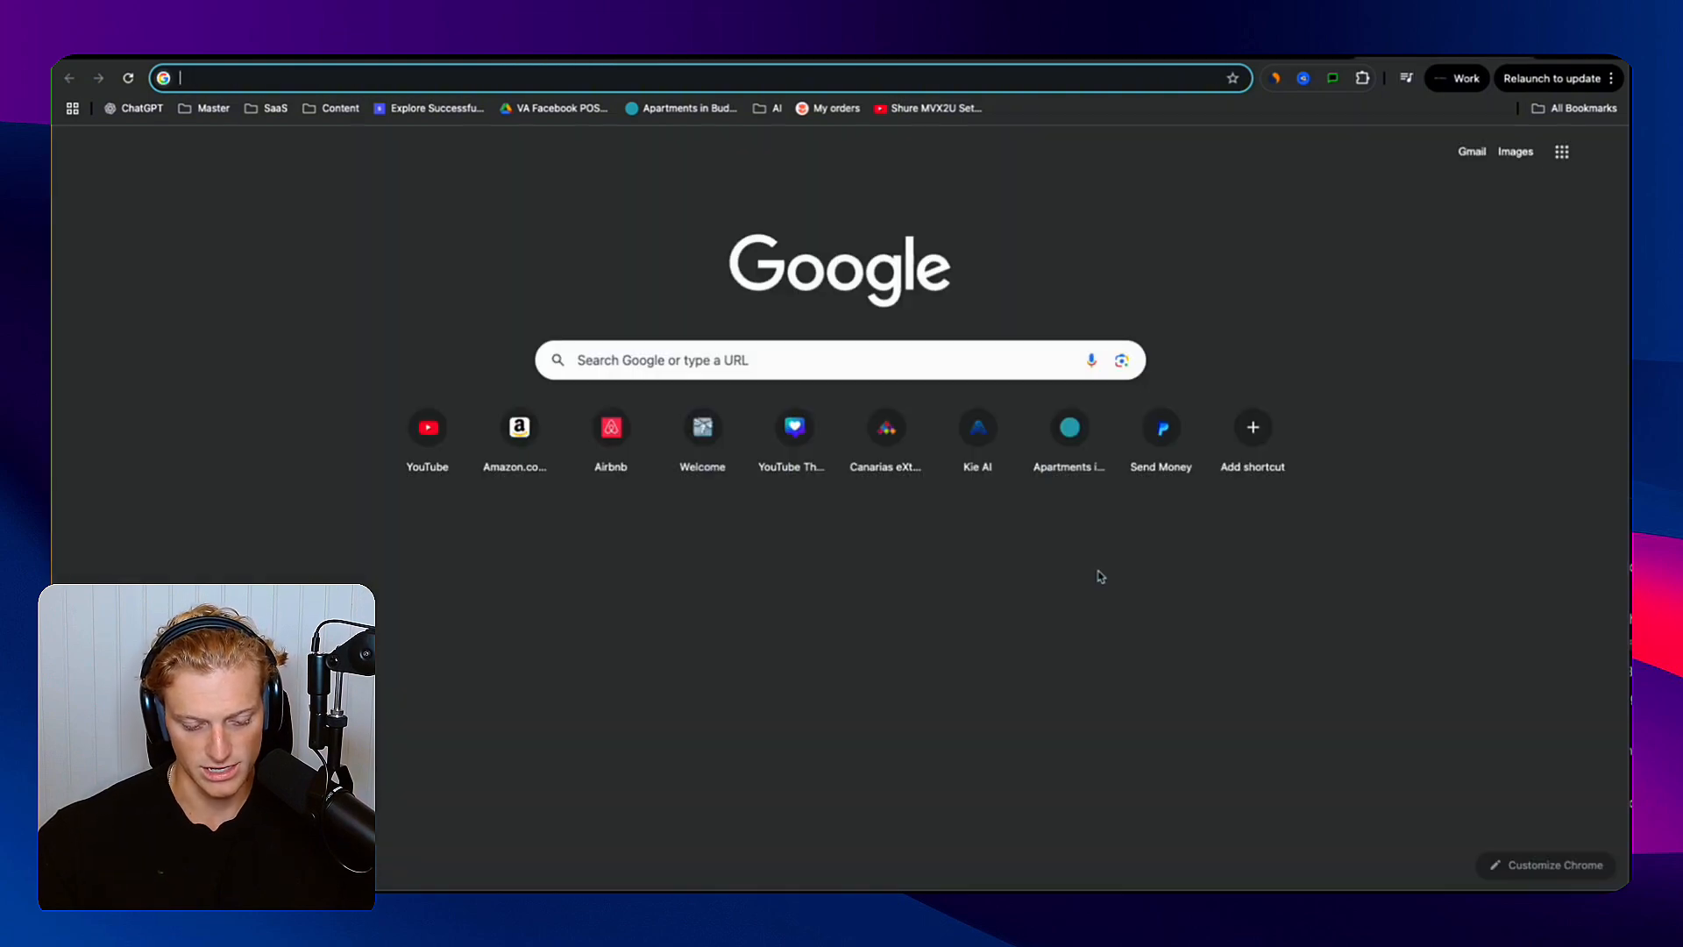
{"action": "key", "text": "ctrl+v"}
{"action": "key", "text": "Return"}
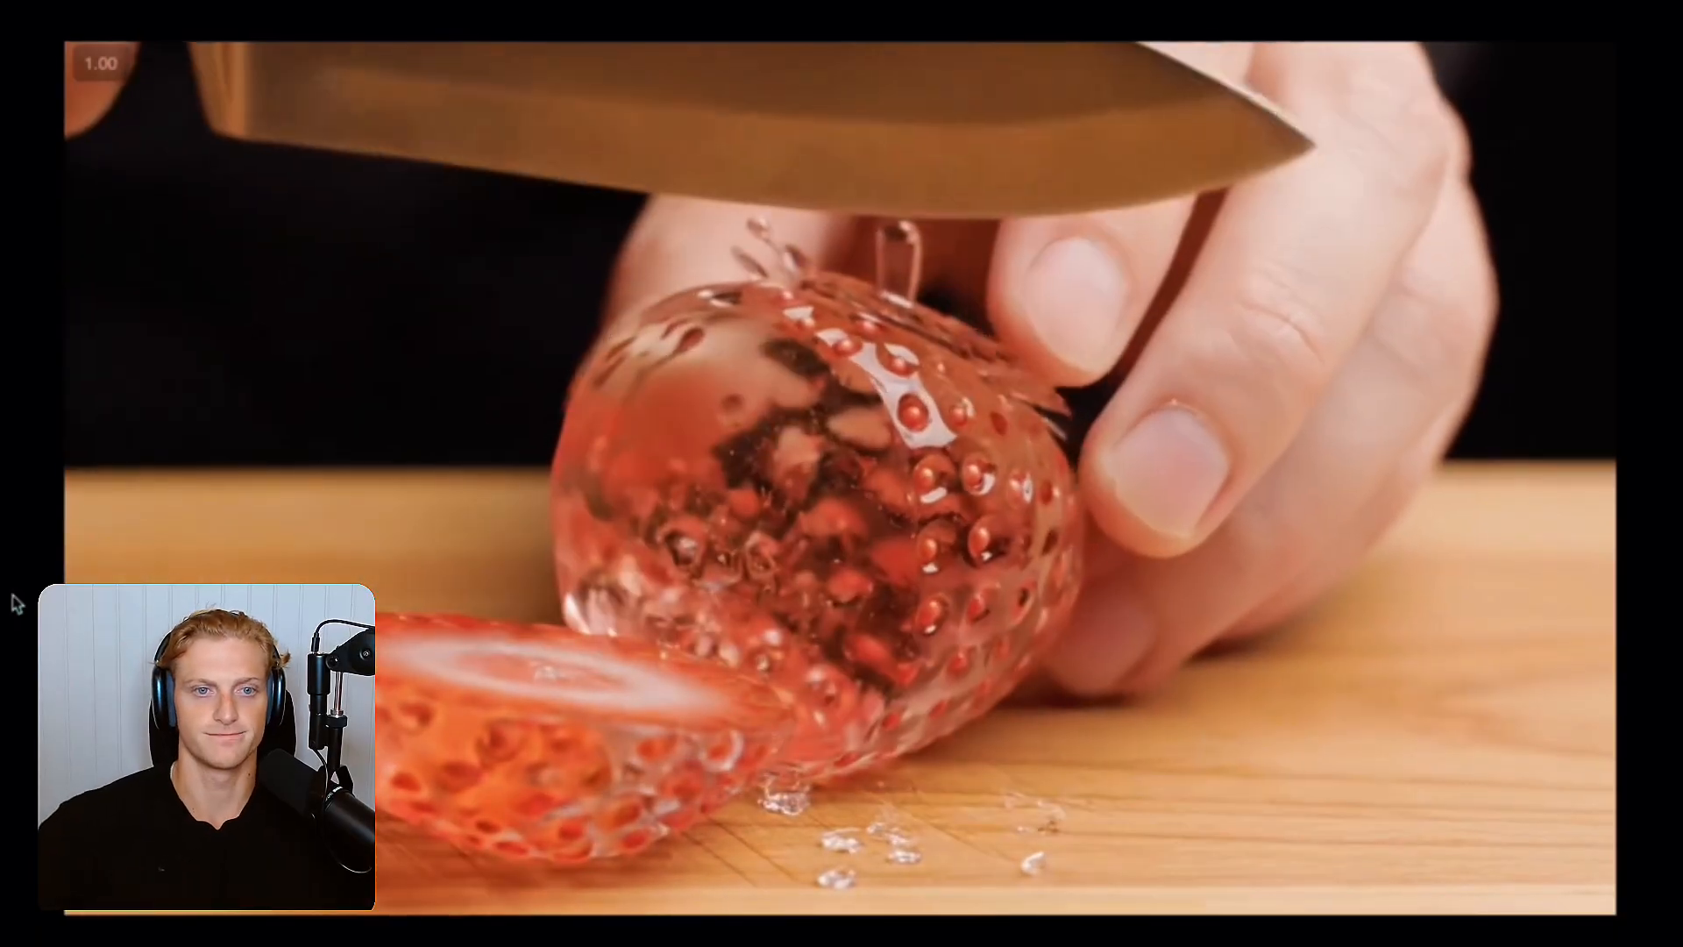
{"action": "mouse_move", "coordinate": [599, 256]}
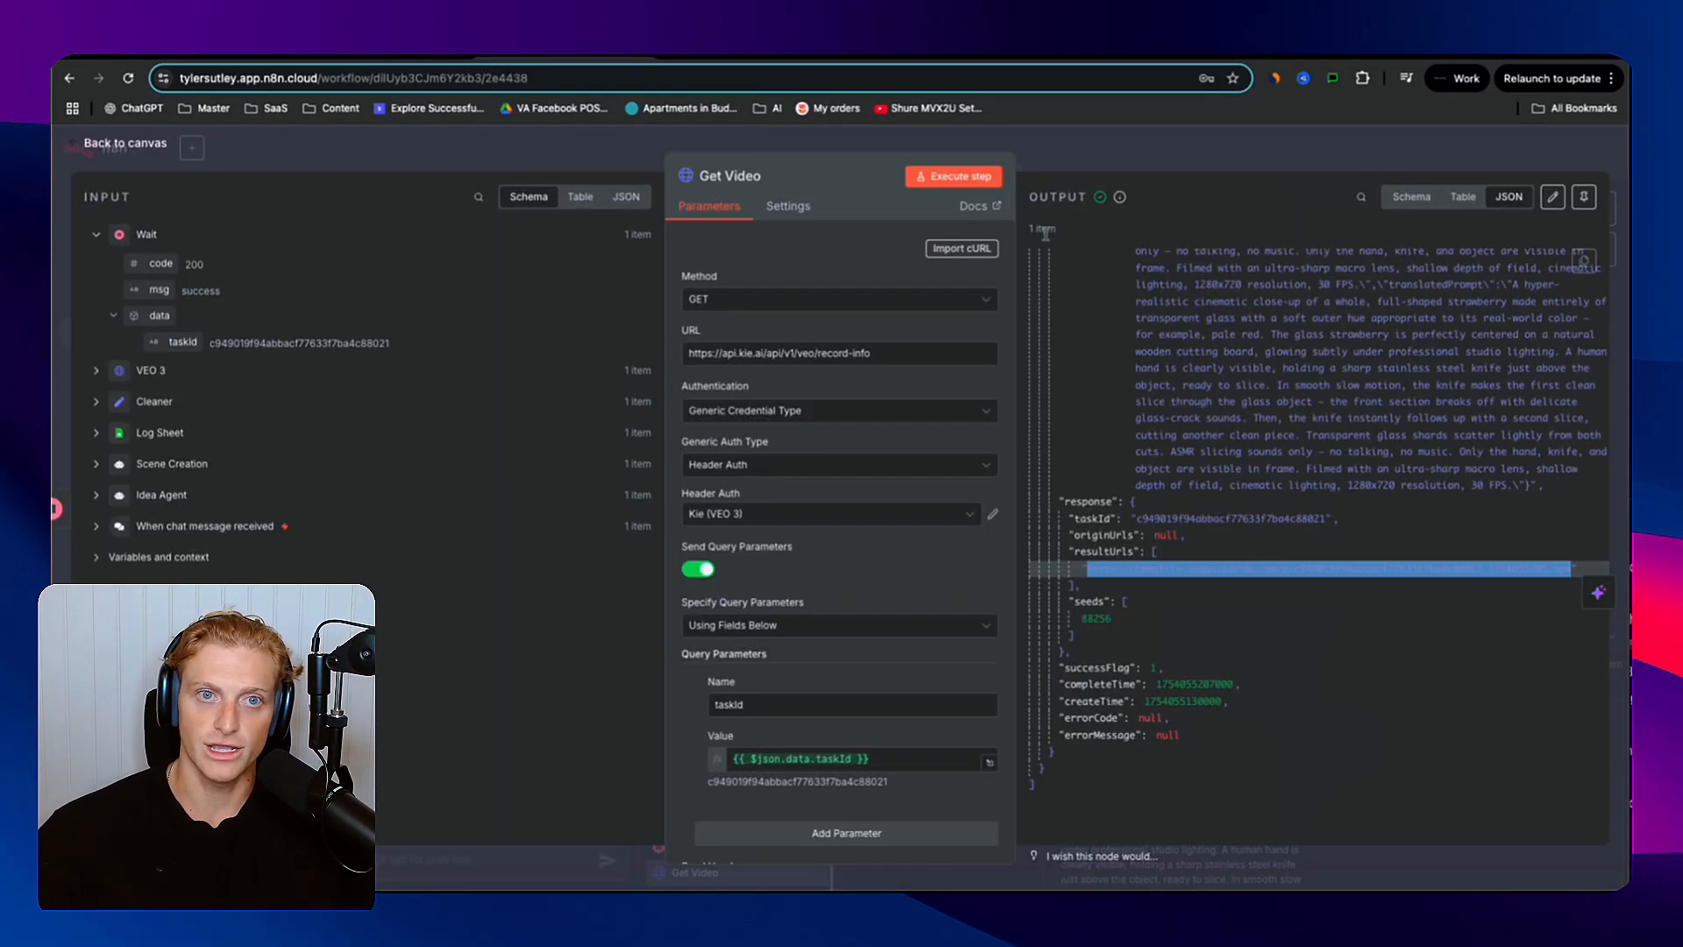
- Return to the n8n canvas, start adding a node after Get Video, and search for Google Sheets to open its actions
{"action": "key", "text": "Escape"}
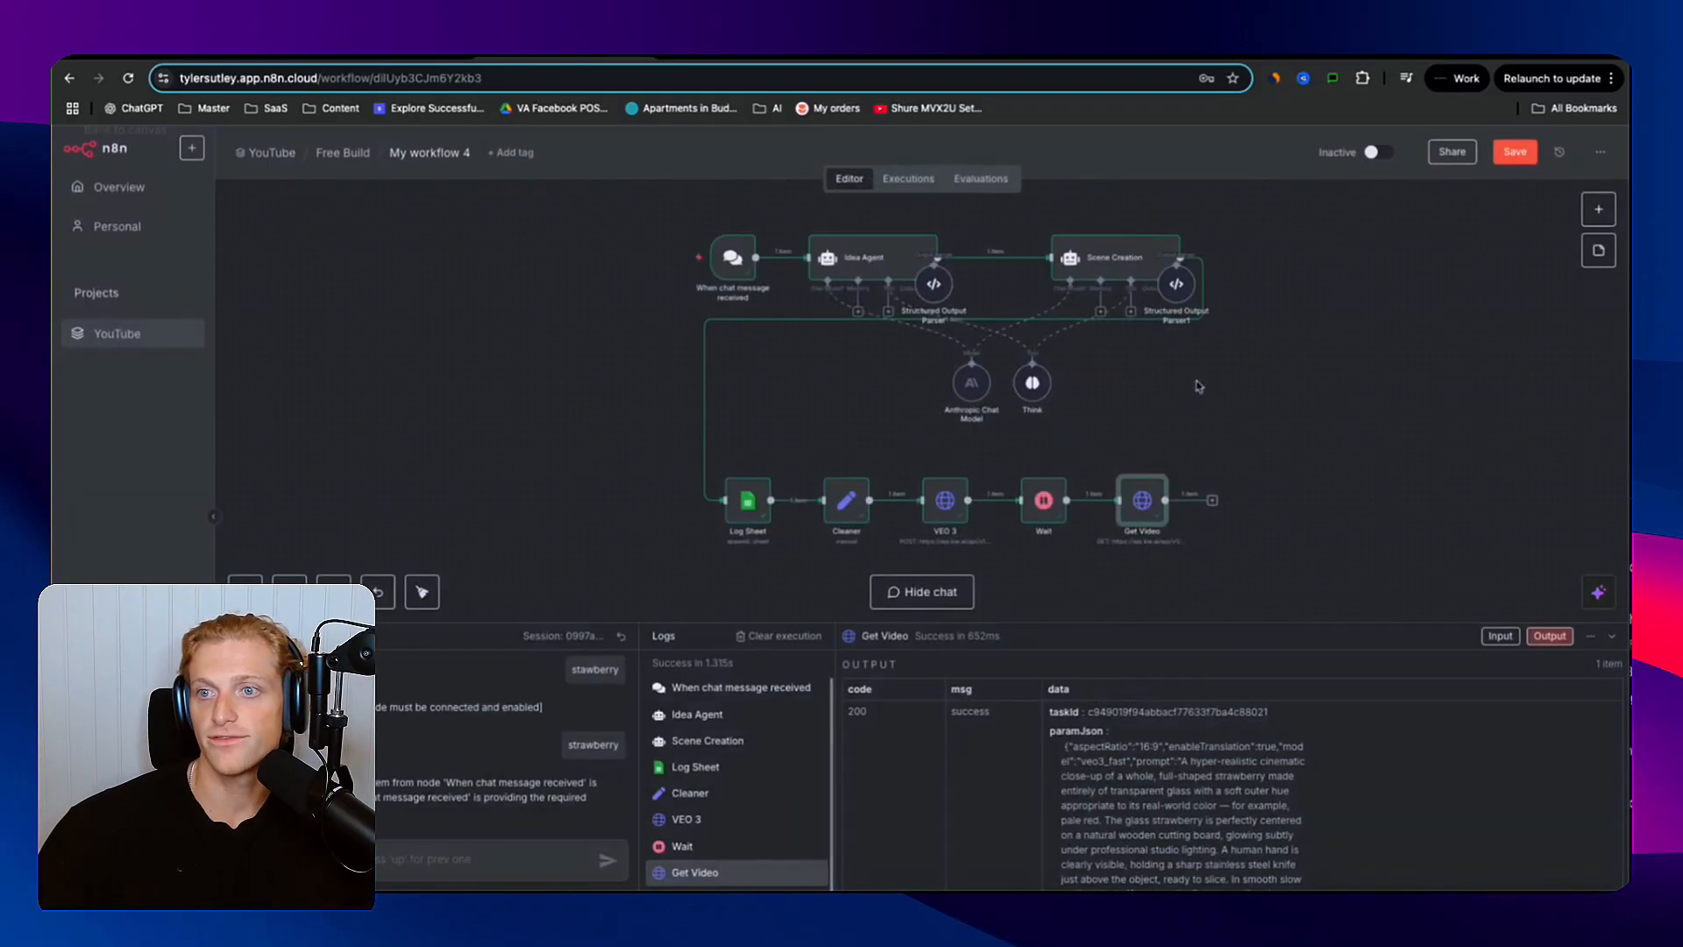
{"action": "left_click", "coordinate": [1211, 502]}
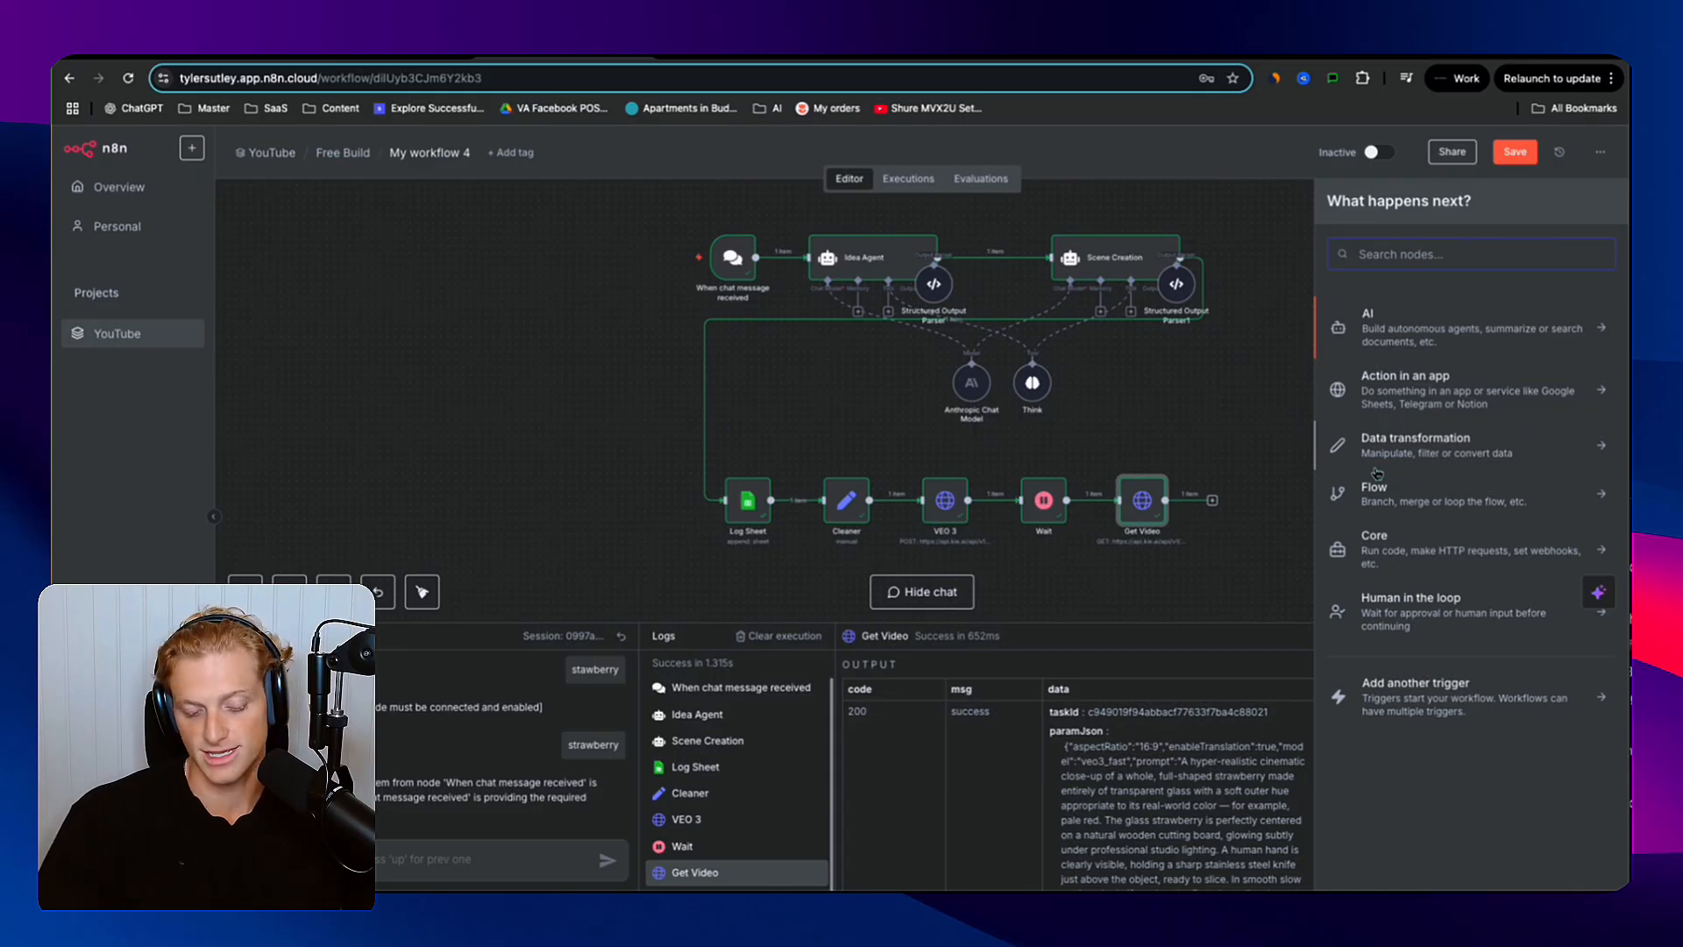
{"action": "type", "text": "foofiw"}
{"action": "key", "text": "ctrl+a"}
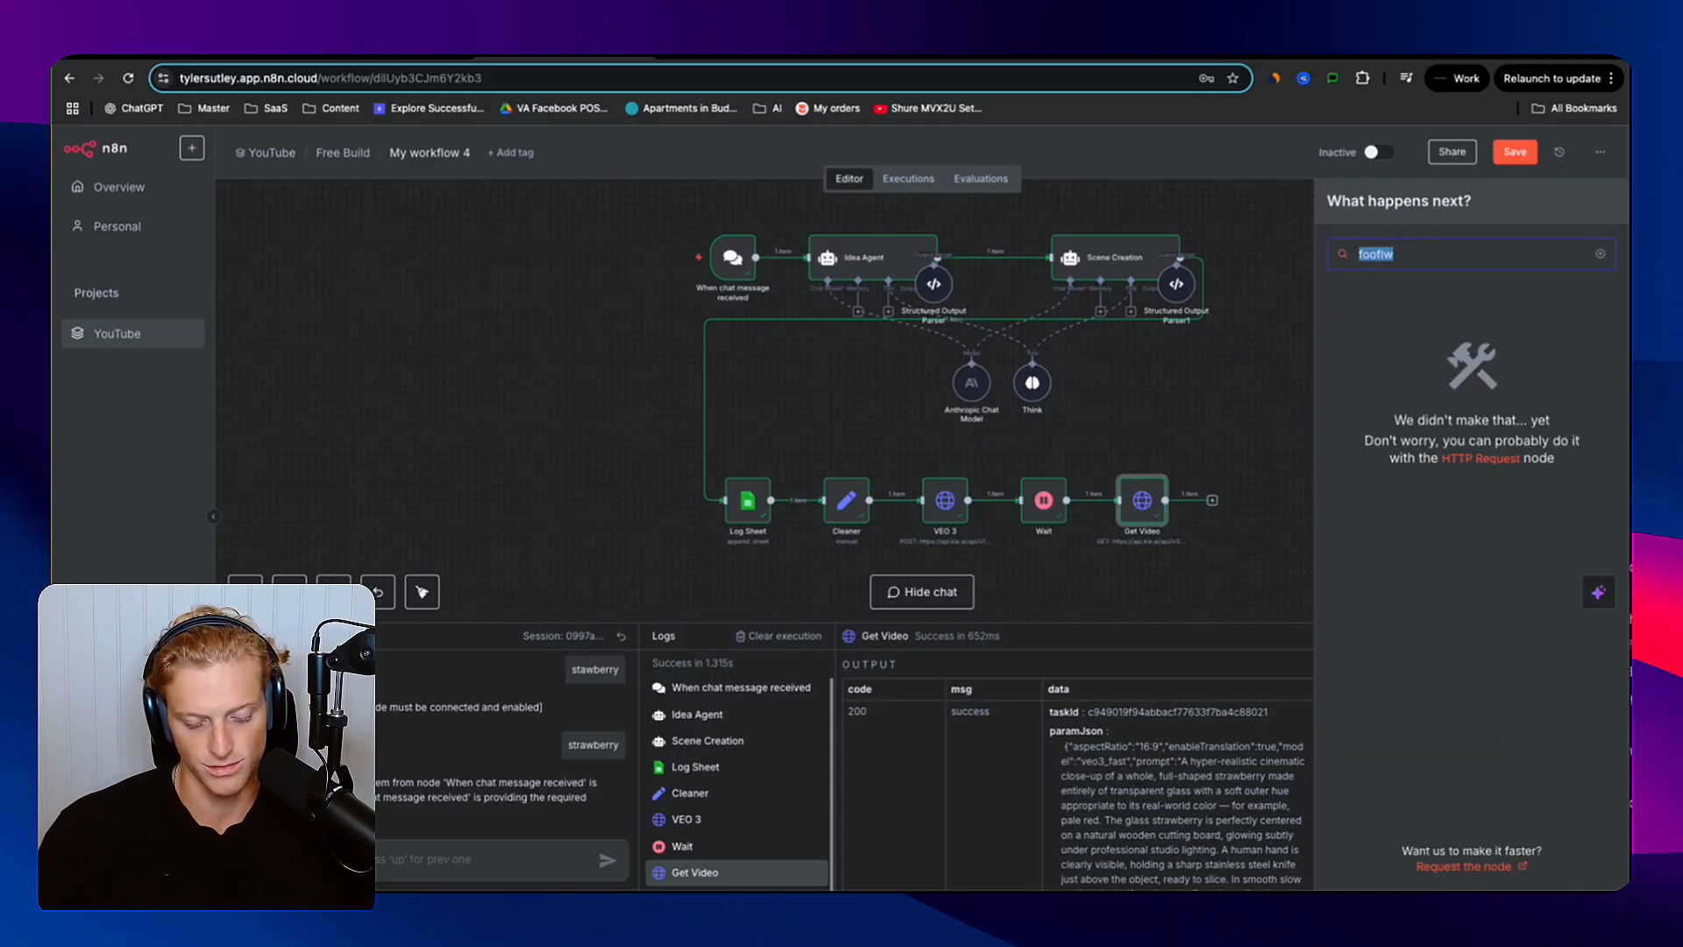
{"action": "type", "text": "google sh"}
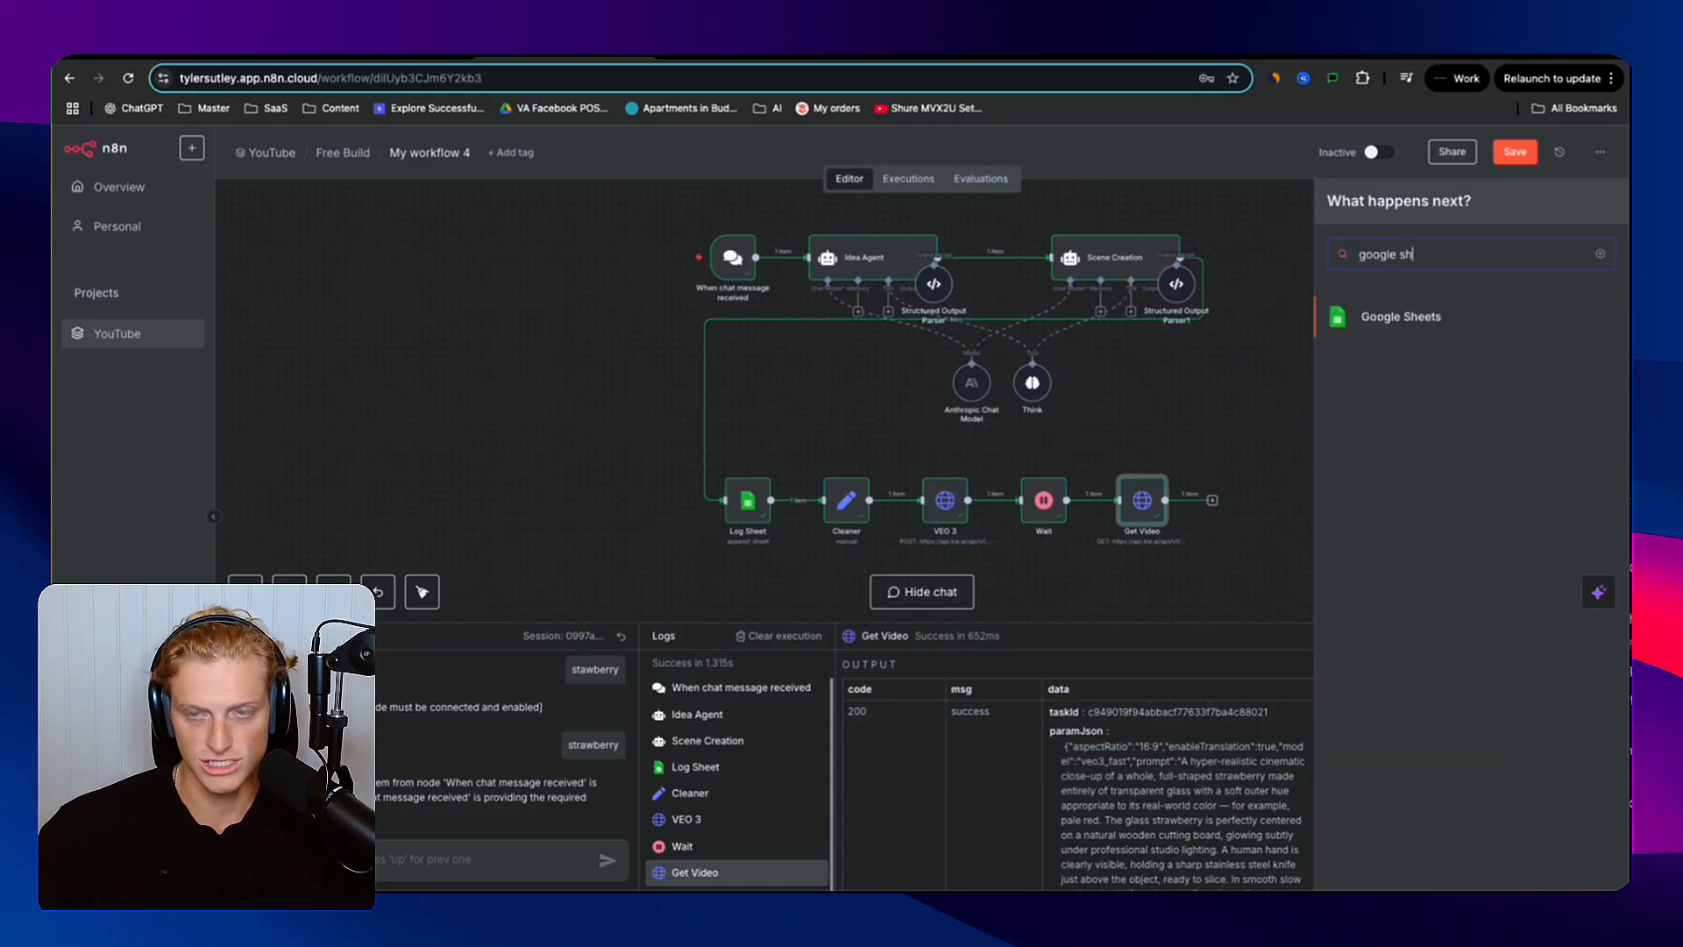
{"action": "left_click", "coordinate": [1404, 315]}
- Switch to the 100 million view content factory spreadsheet and clear the contents of row 6
{"action": "left_click", "coordinate": [888, 60]}
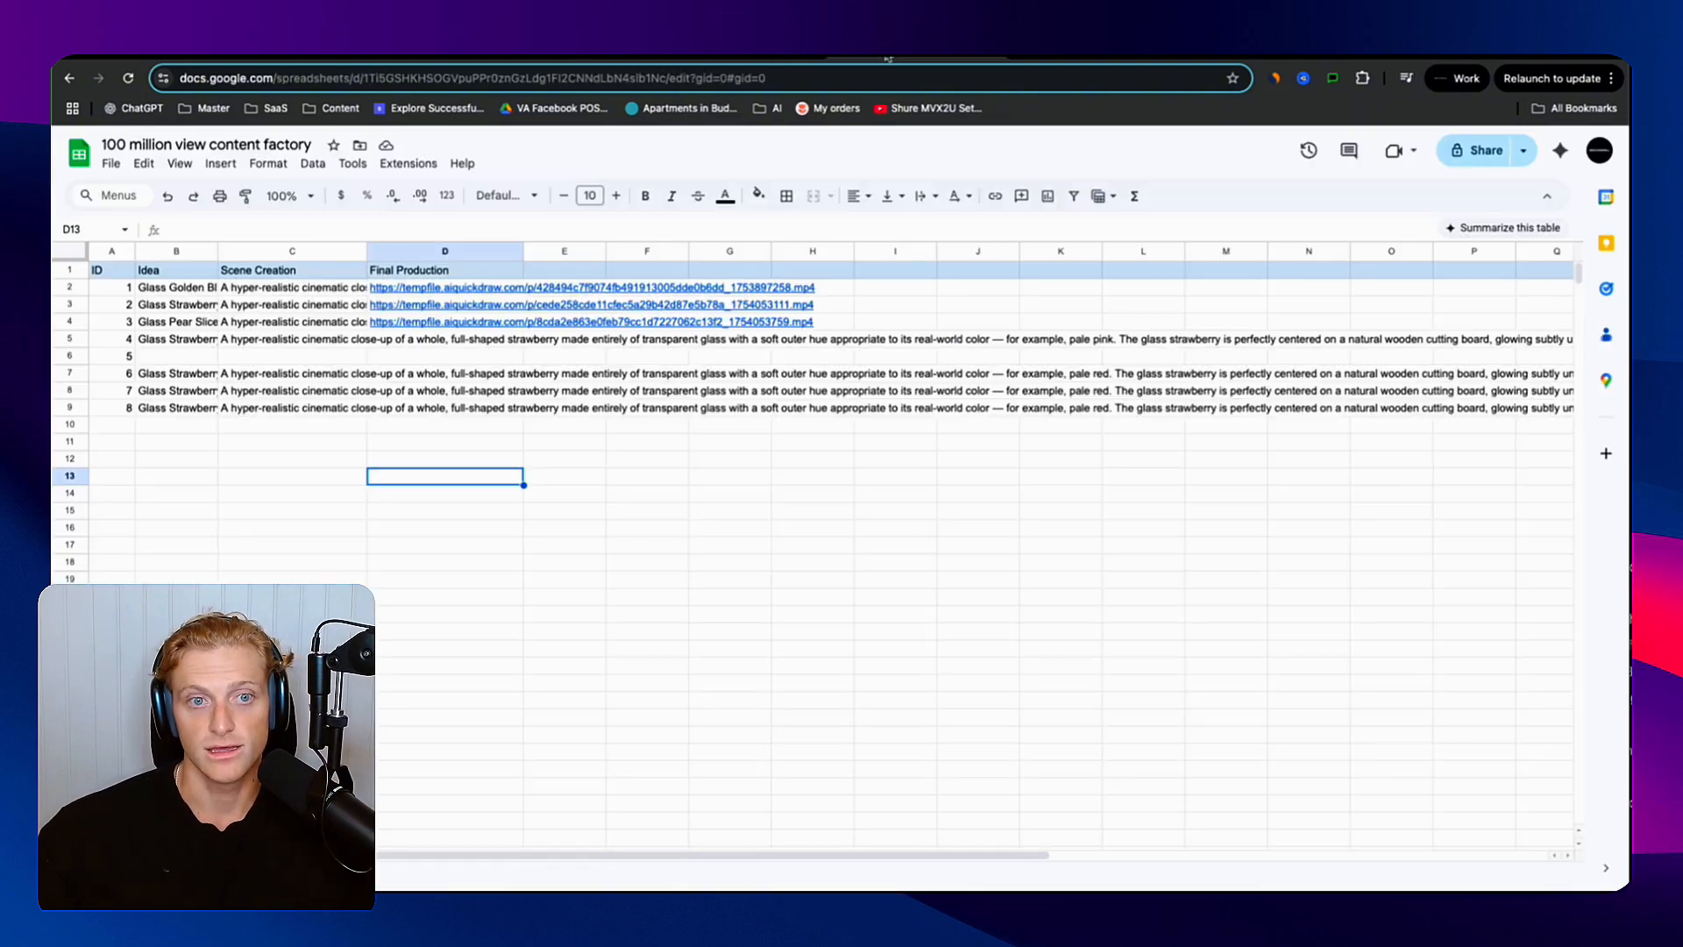
{"action": "left_click", "coordinate": [353, 410]}
{"action": "left_click", "coordinate": [429, 415]}
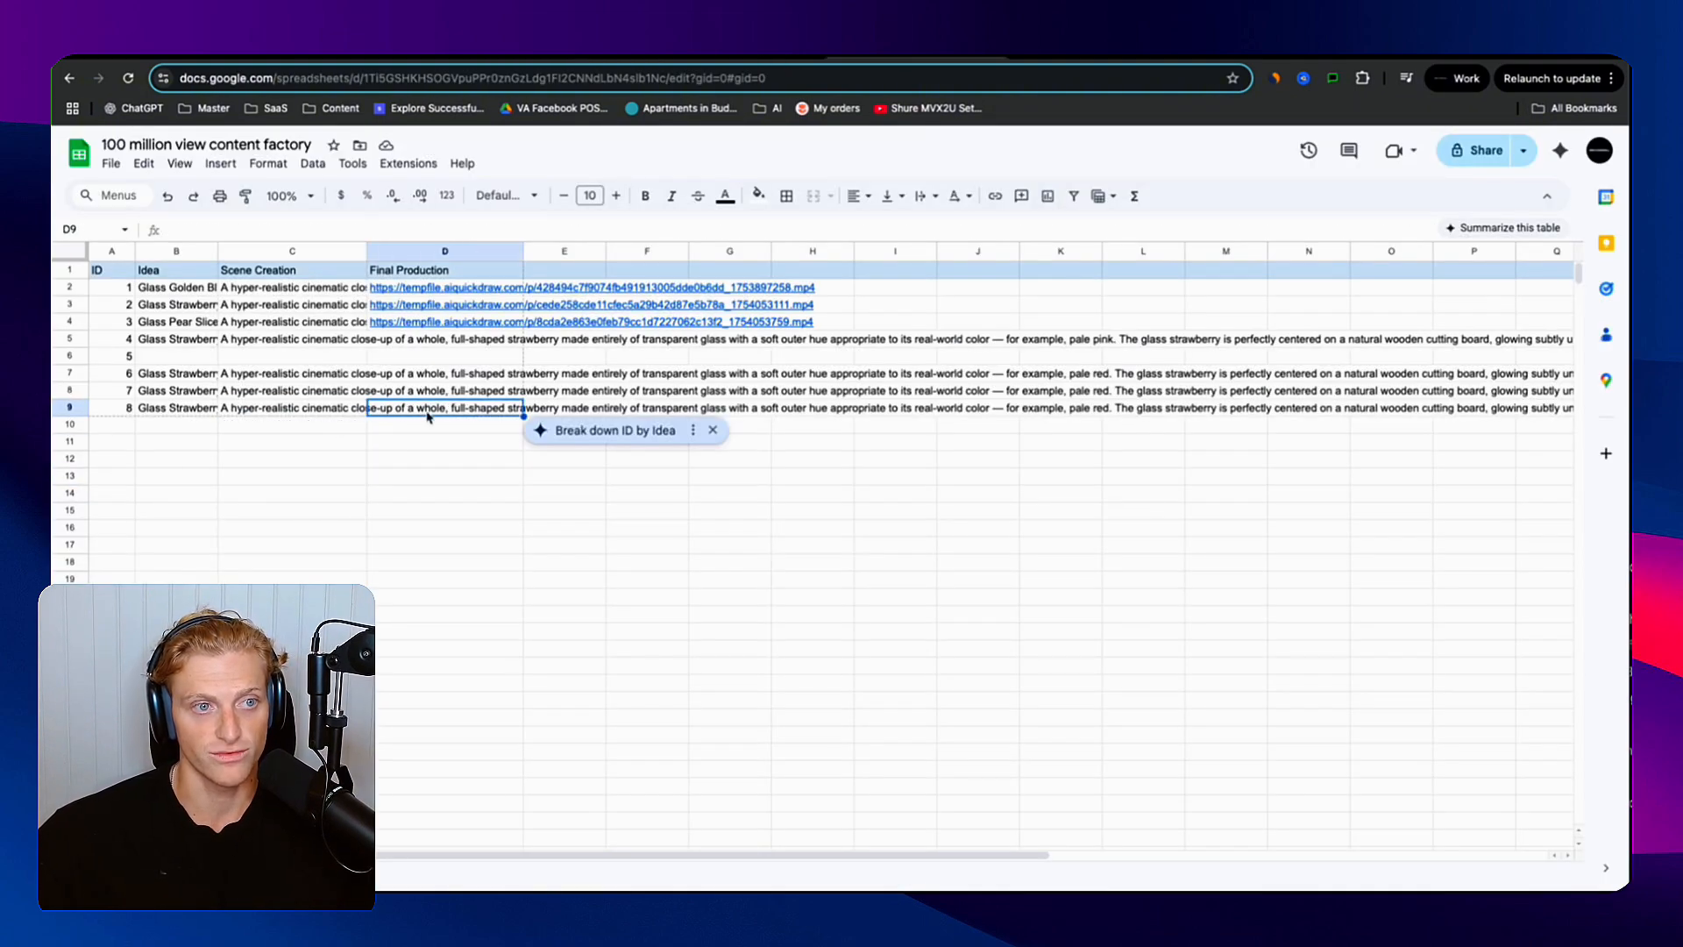
{"action": "left_click", "coordinate": [140, 373]}
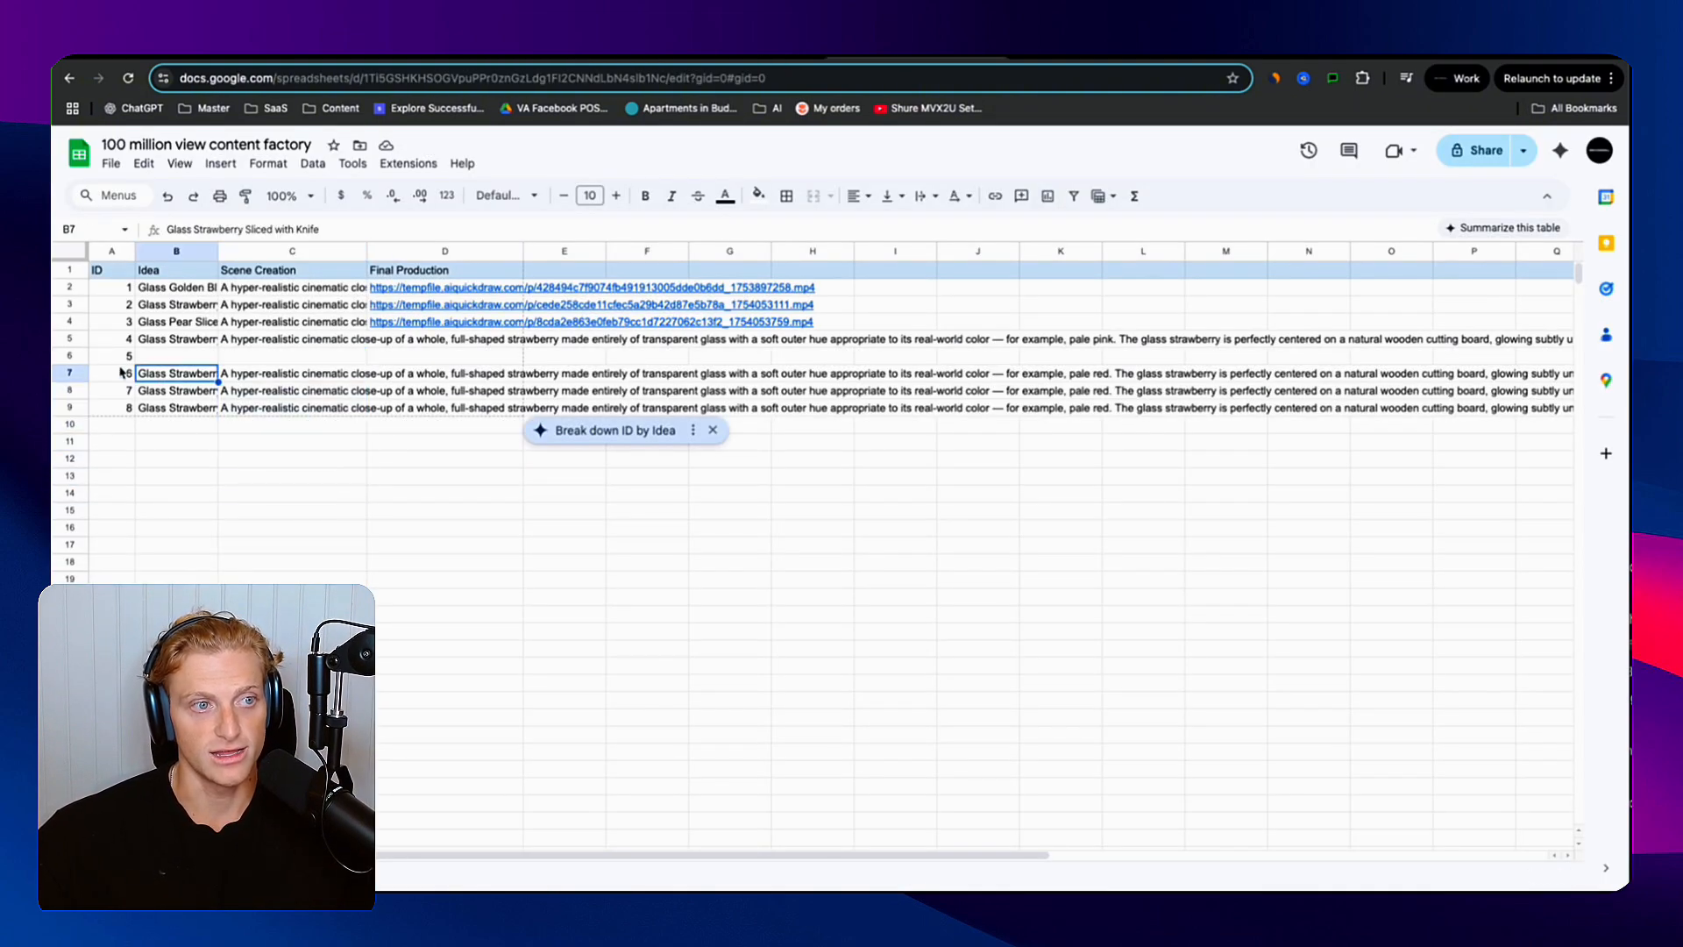
{"action": "left_click", "coordinate": [68, 361]}
{"action": "key", "text": "Delete"}
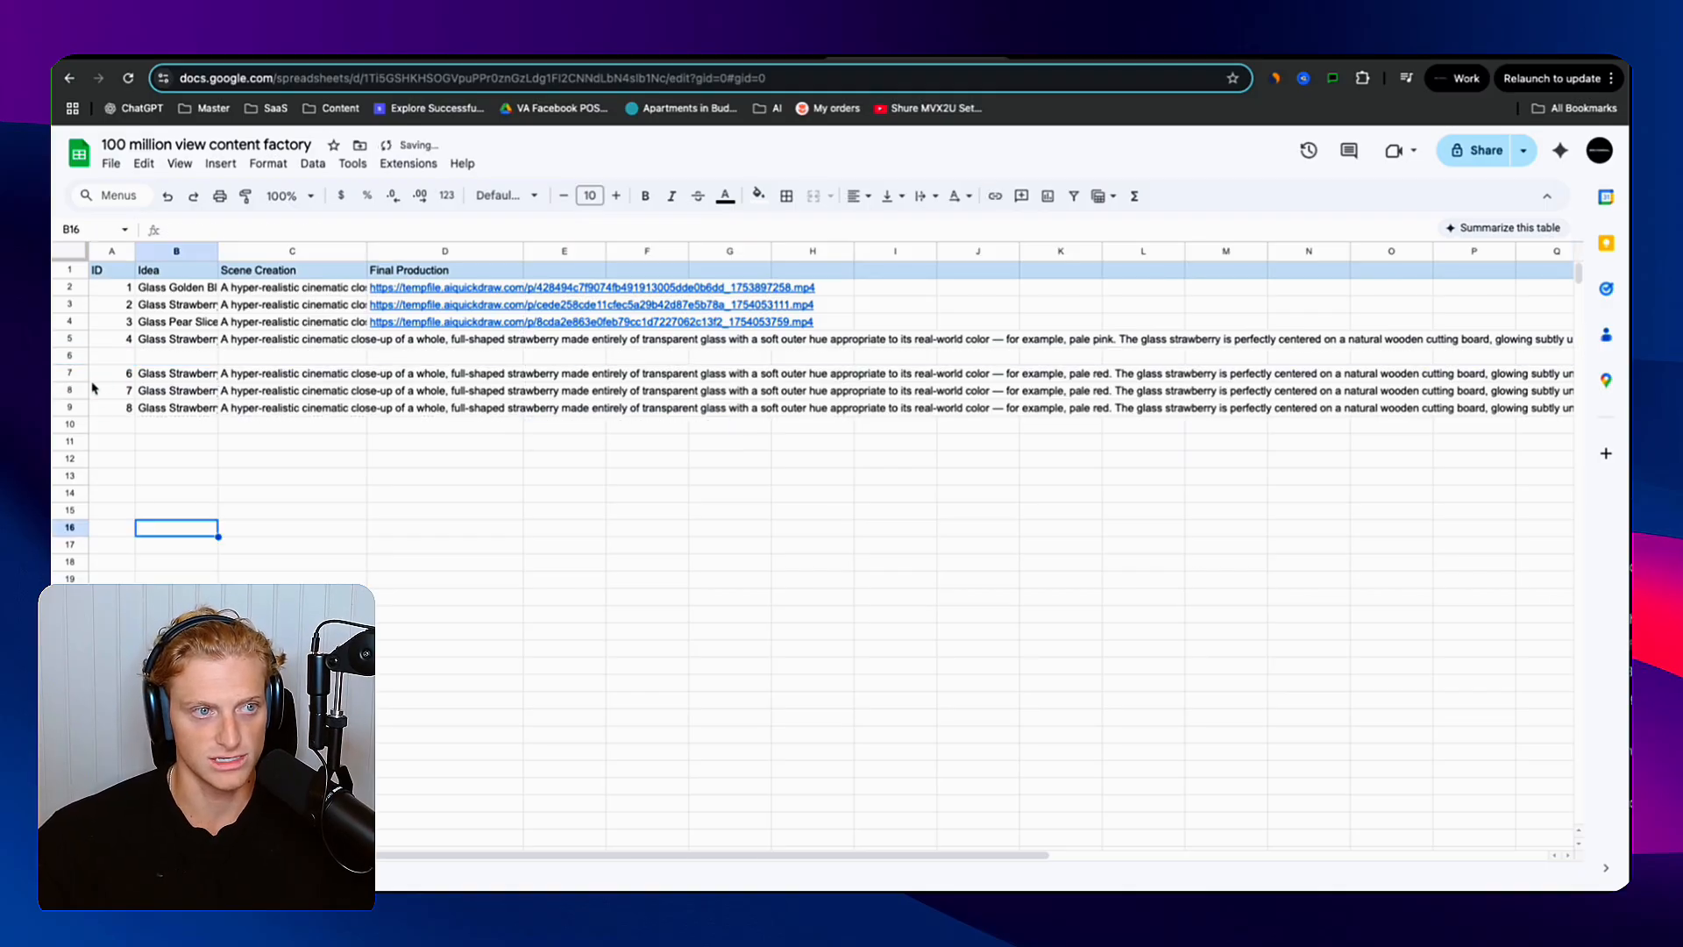
- Clear the test entries in rows 7 to 9 and select the Final Production cell in row 5
{"action": "left_click_drag", "start_coordinate": [64, 397], "coordinate": [66, 409]}
{"action": "key", "text": "Delete"}
{"action": "left_click", "coordinate": [698, 481]}
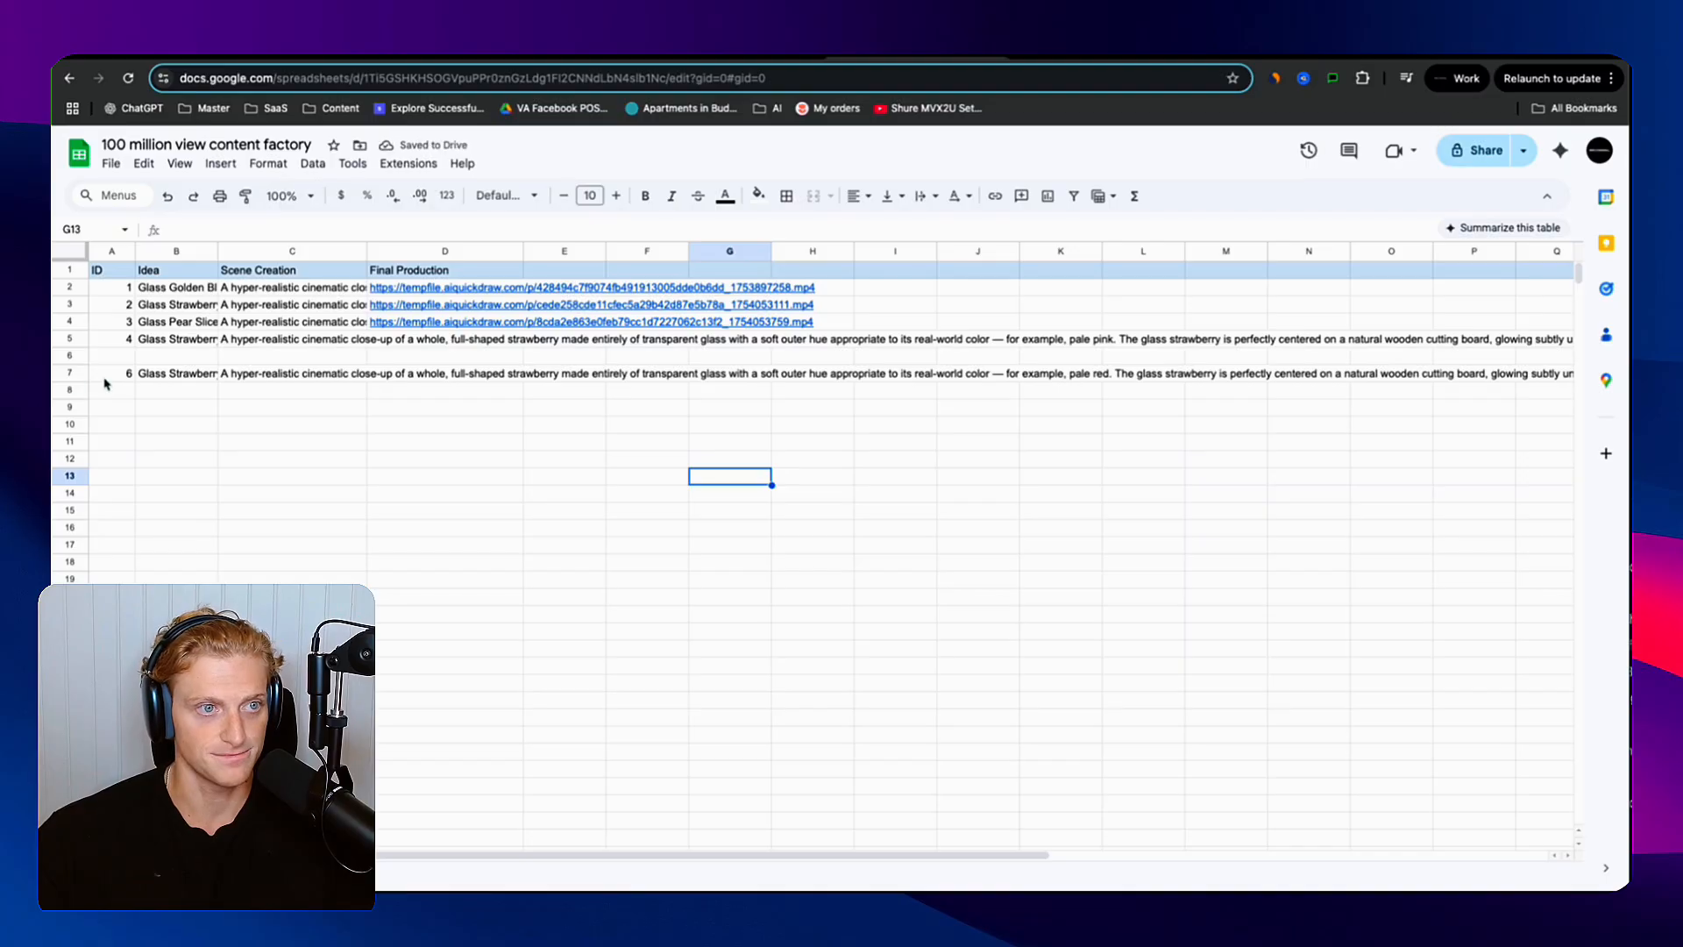
{"action": "left_click", "coordinate": [68, 375]}
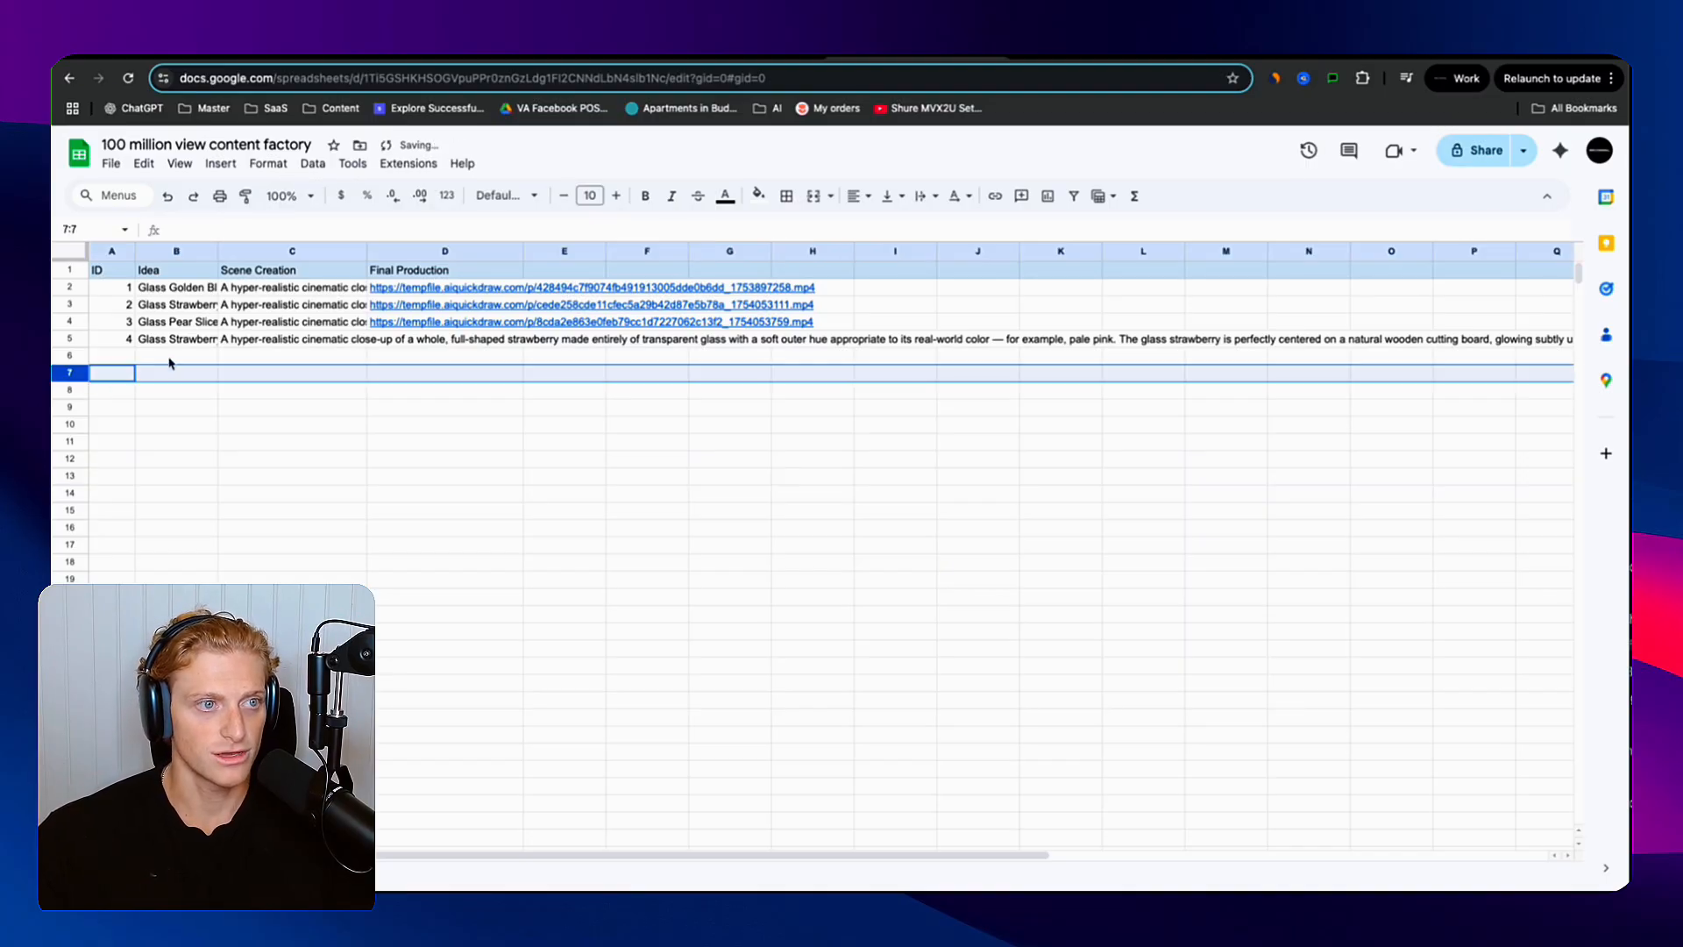
{"action": "key", "text": "Delete"}
{"action": "left_click", "coordinate": [428, 345]}
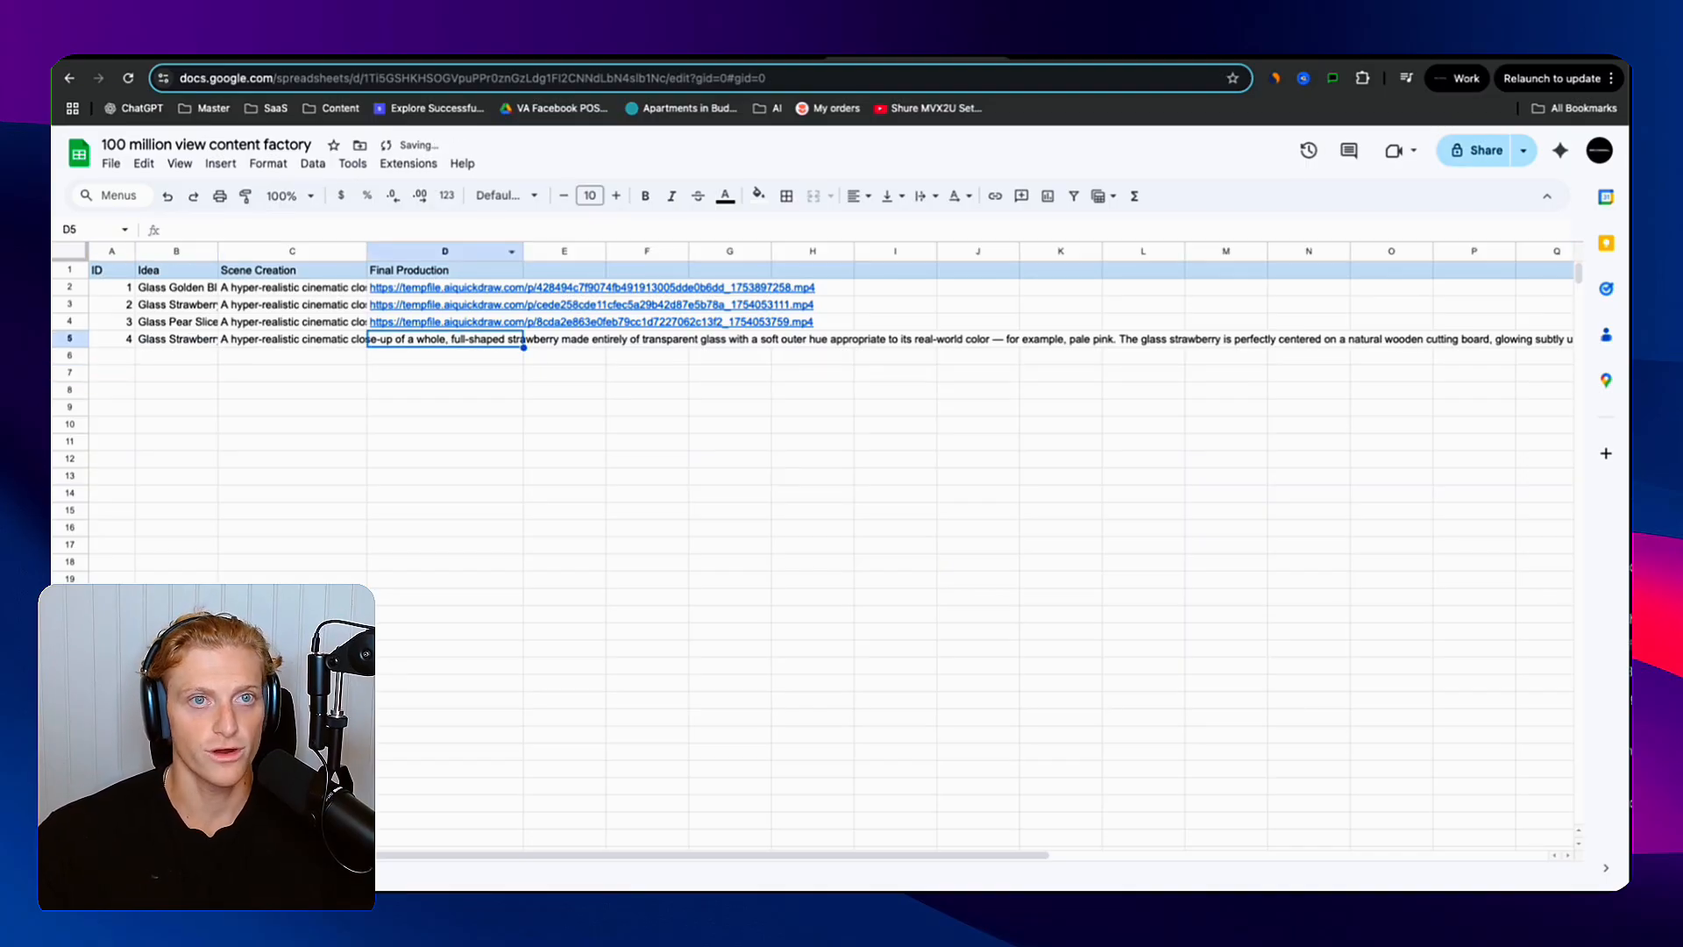
- Switch back to the n8n workflow and add the Google Sheets action Append or update row in sheet after Get Video
{"action": "left_click", "coordinate": [721, 61]}
{"action": "left_click", "coordinate": [544, 61]}
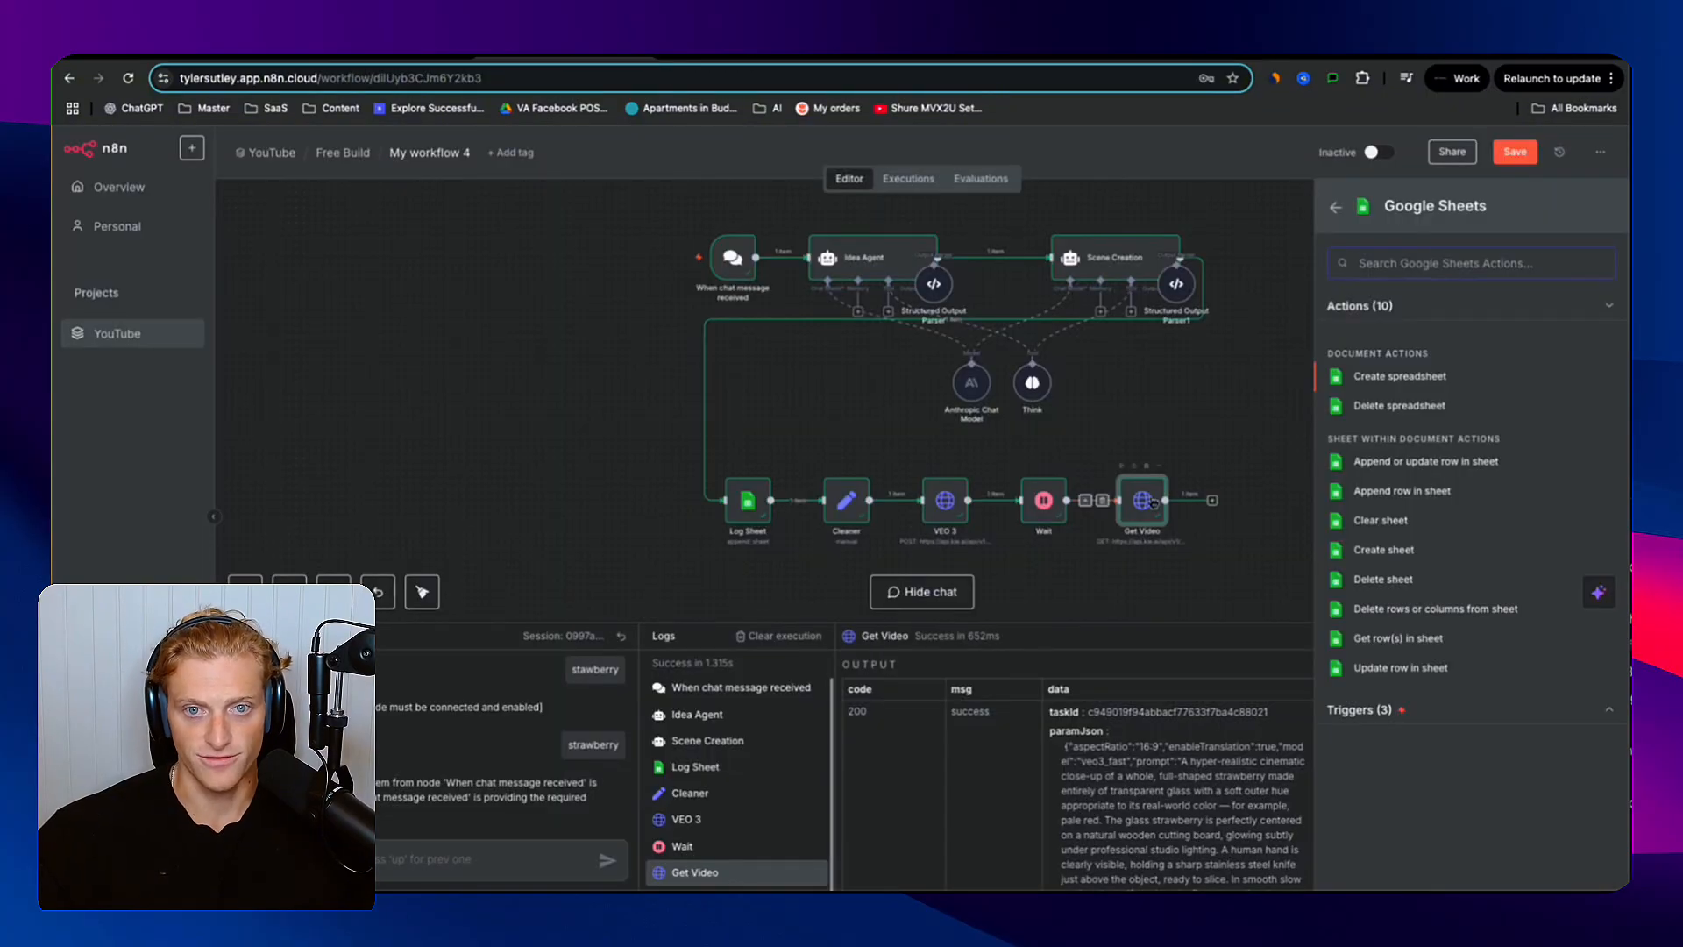
{"action": "left_click", "coordinate": [1388, 464]}
- Rename the new Google Sheets node to Final Video
{"action": "left_click", "coordinate": [748, 181]}
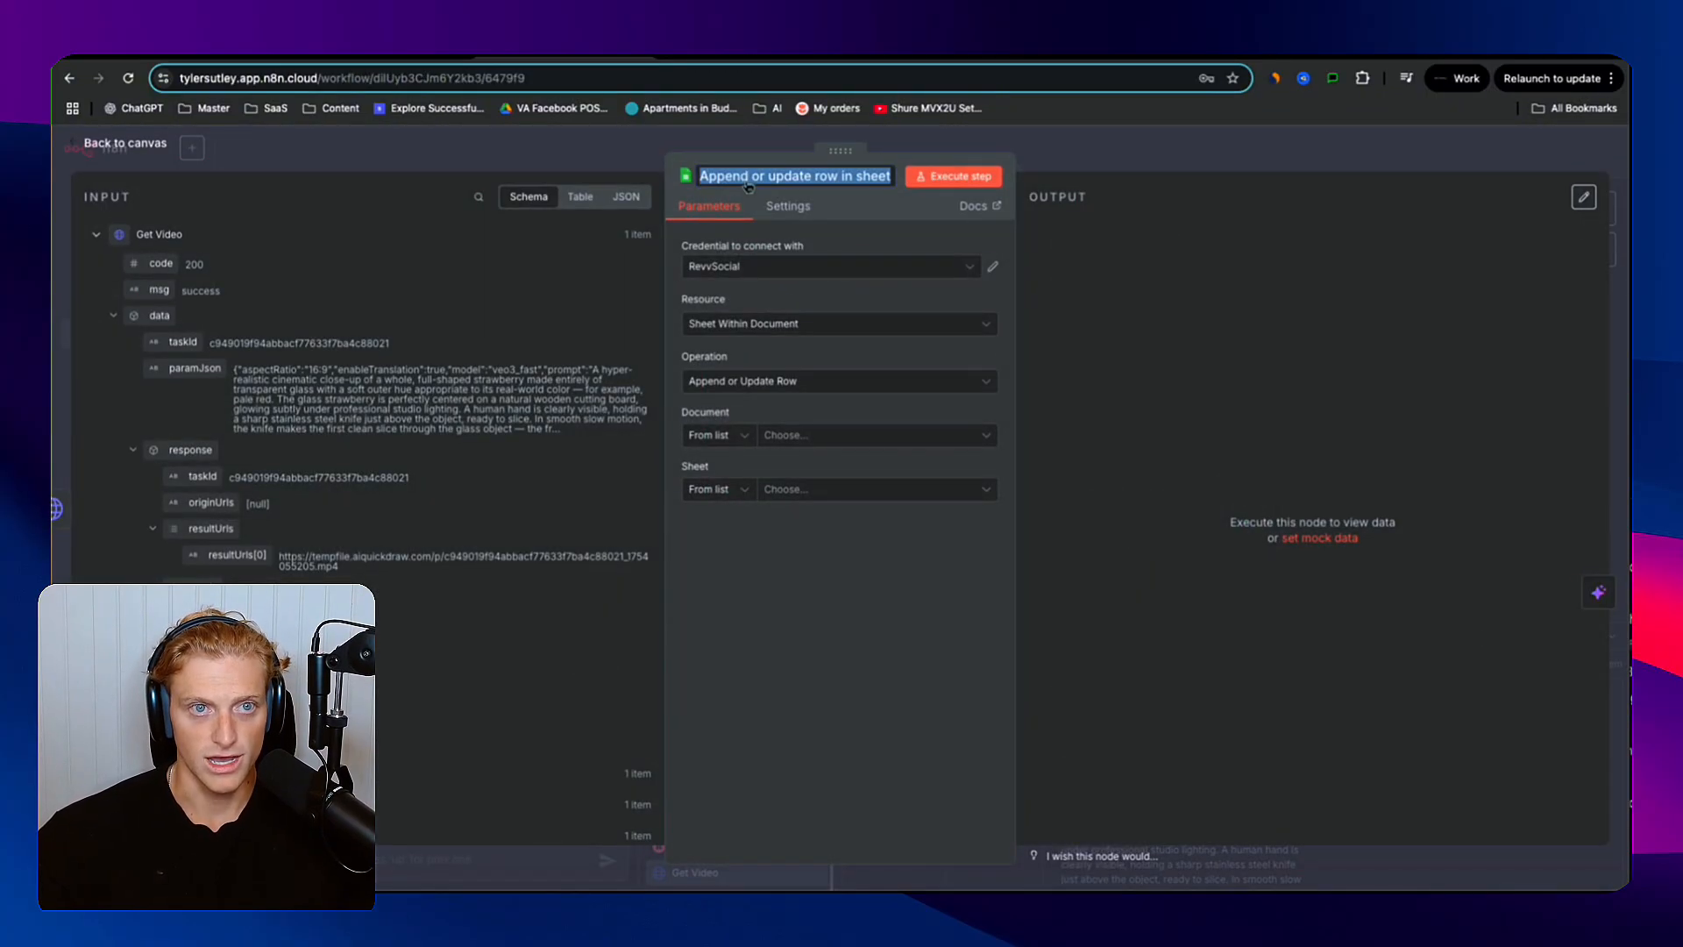
{"action": "type", "text": "U"}
{"action": "key", "text": "BackSpace"}
{"action": "type", "text": "L"}
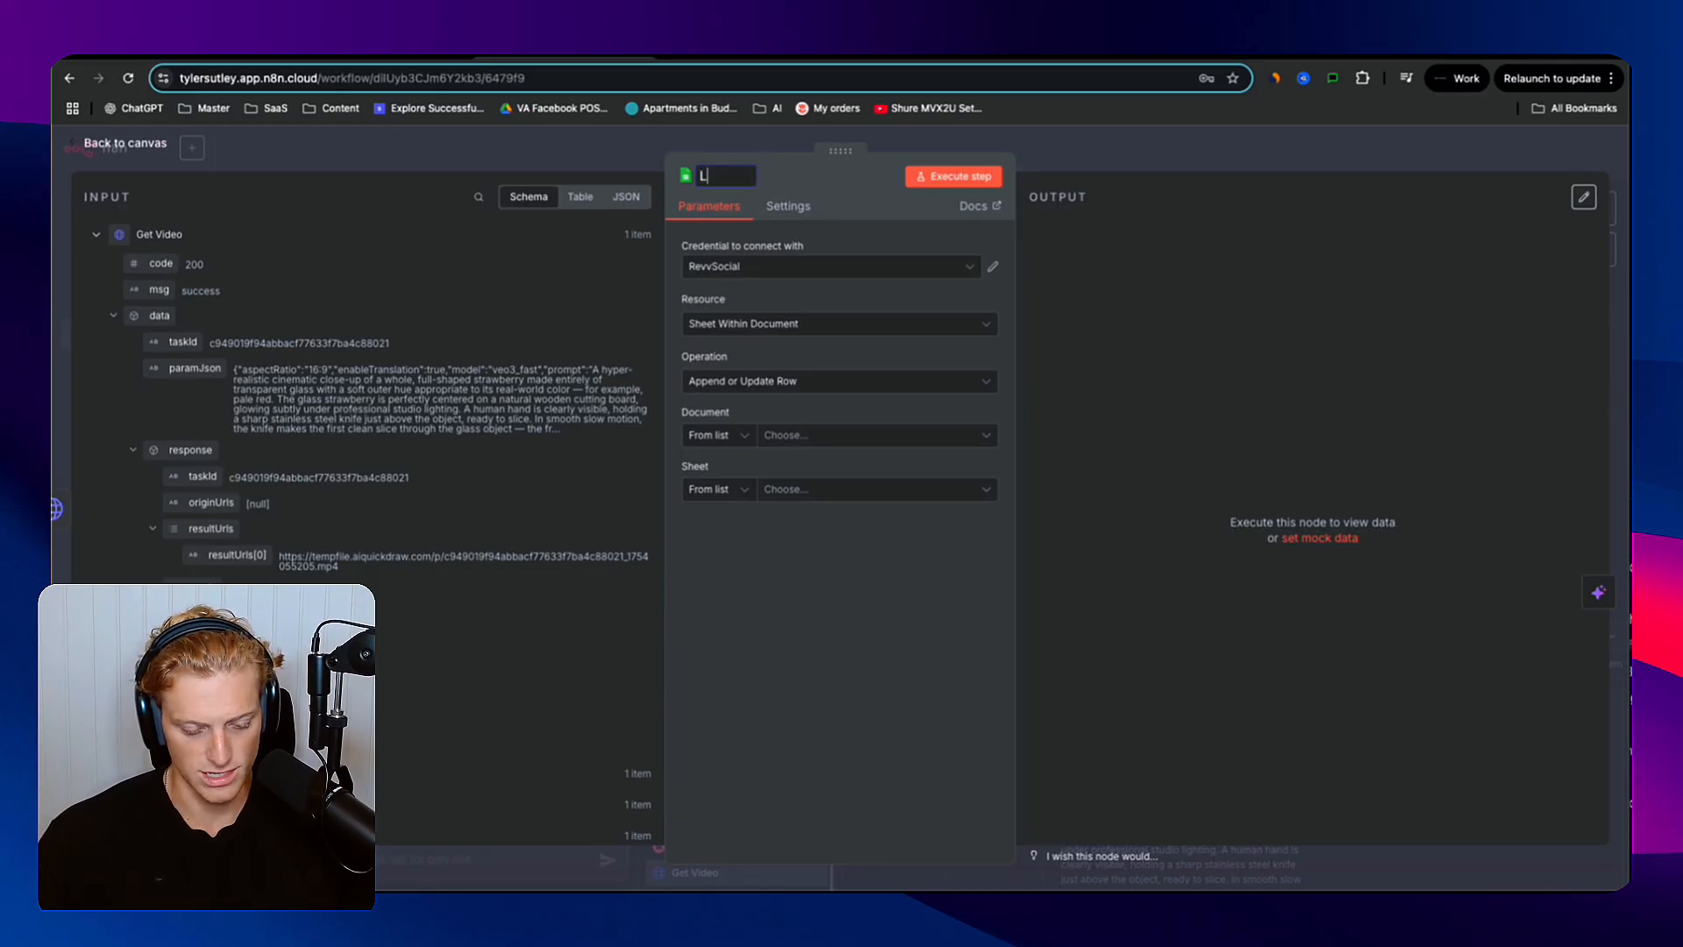
{"action": "type", "text": "og"}
{"action": "key", "text": "ctrl+a"}
{"action": "type", "text": "Fina"}
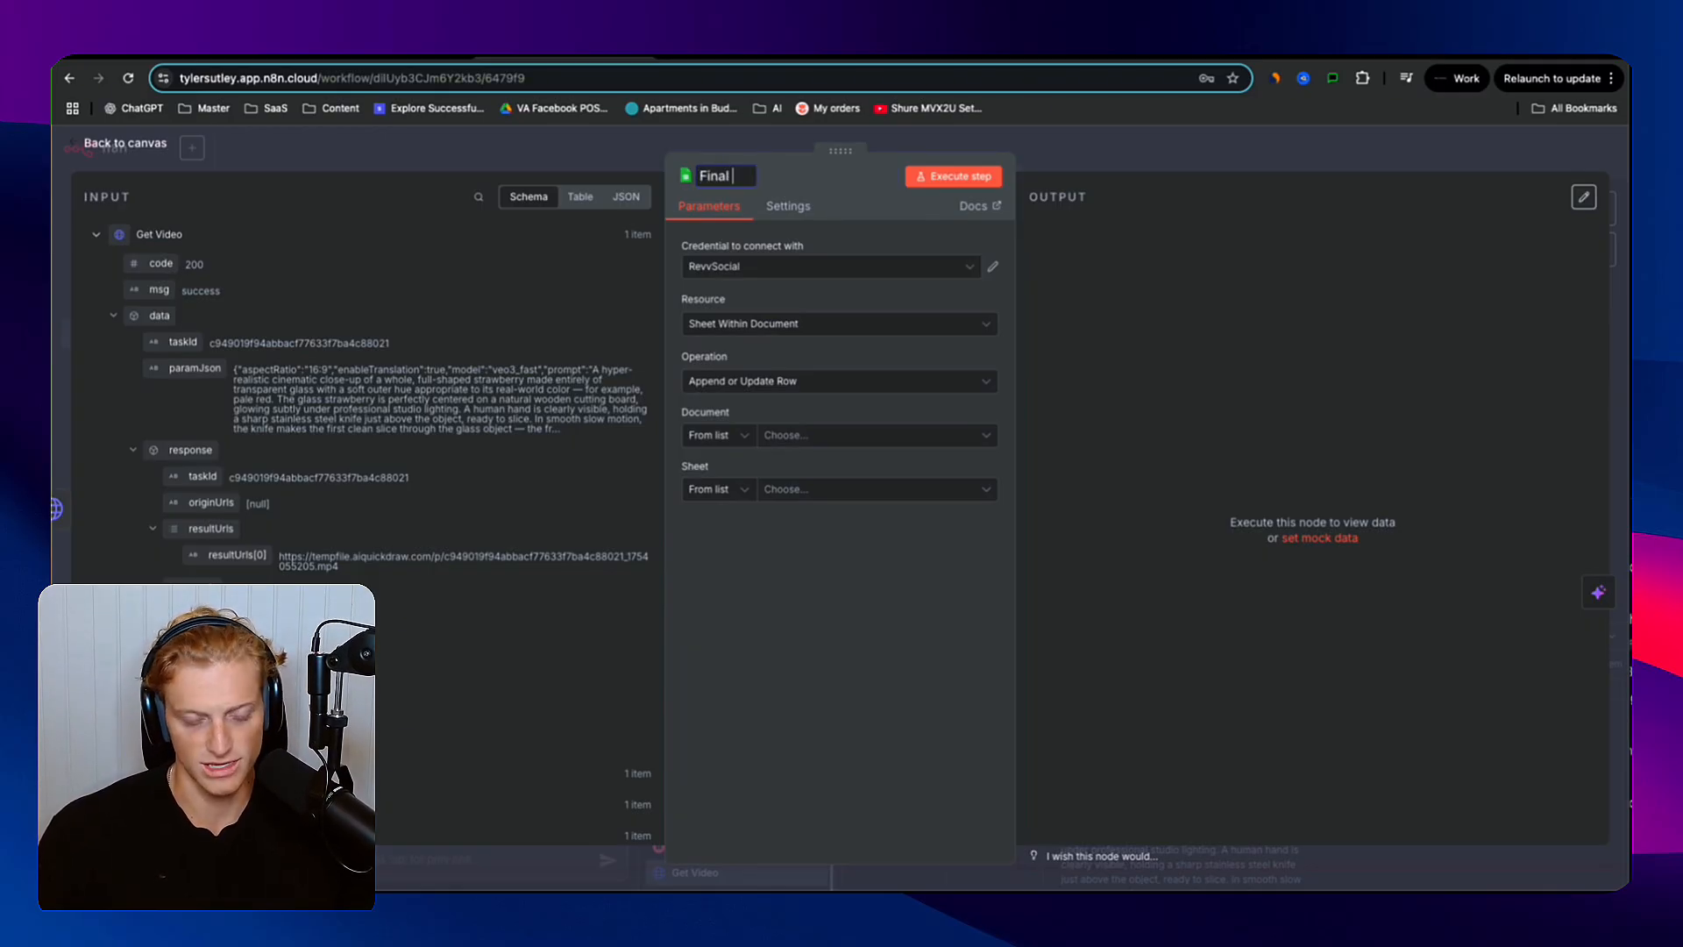
{"action": "type", "text": "l Video"}
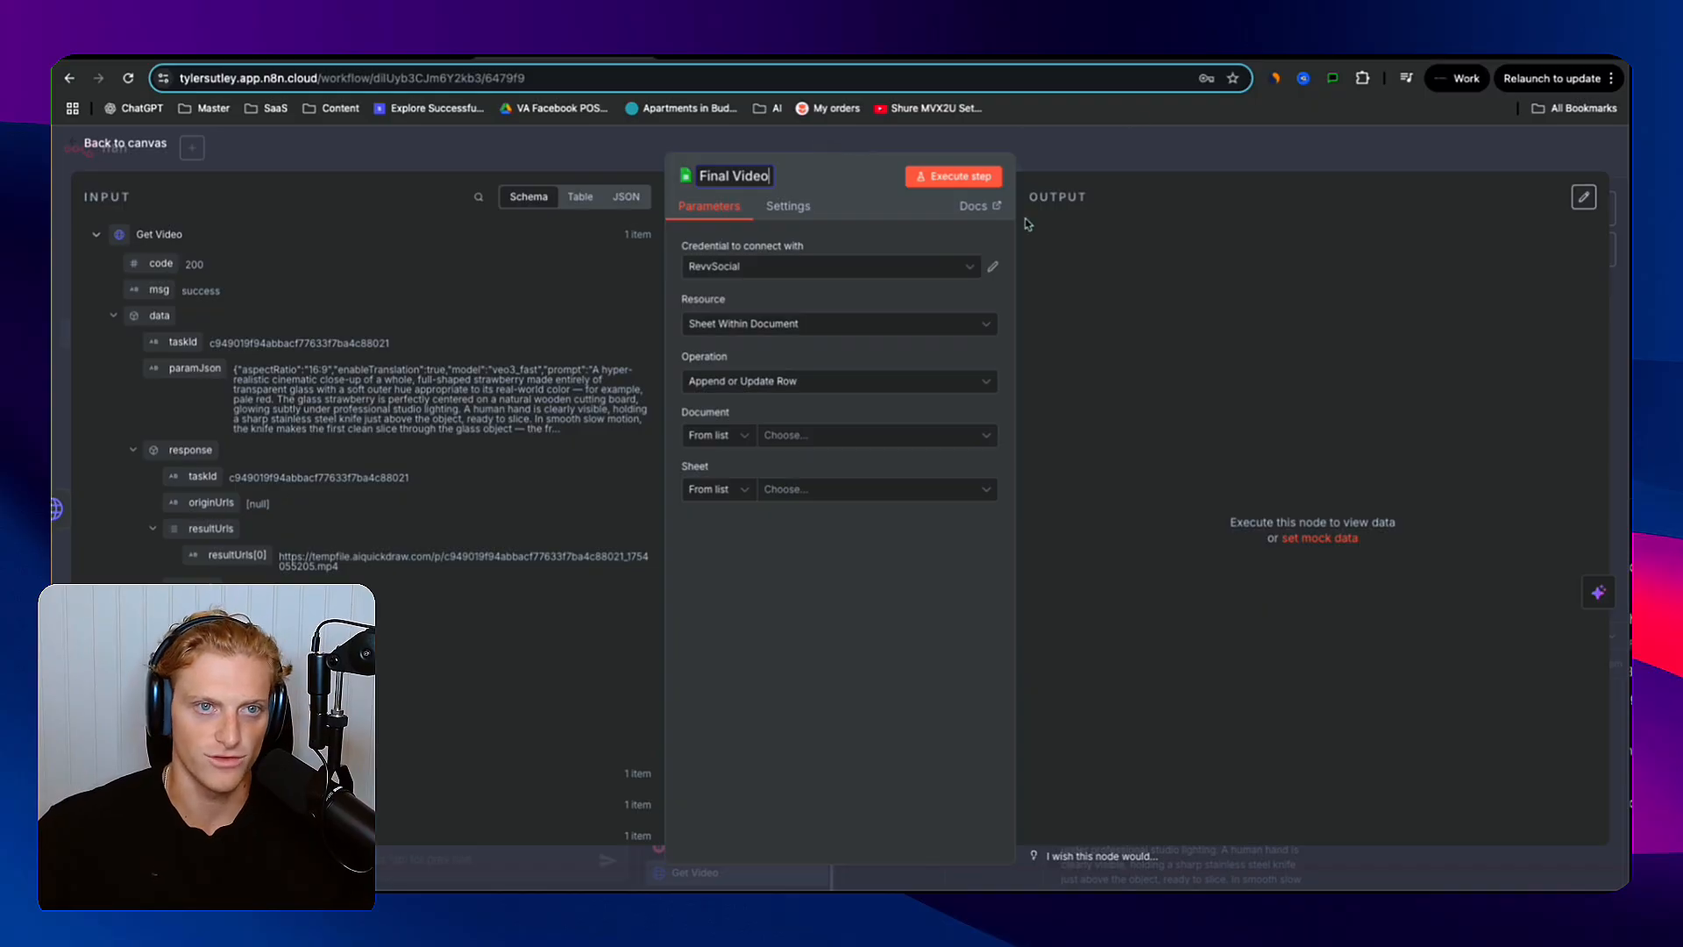
{"action": "key", "text": "Return"}
- Keep the Append or Update Row operation and set the document to 100 million view content factory and the sheet to Sheet1
{"action": "left_click_drag", "start_coordinate": [692, 246], "coordinate": [764, 256]}
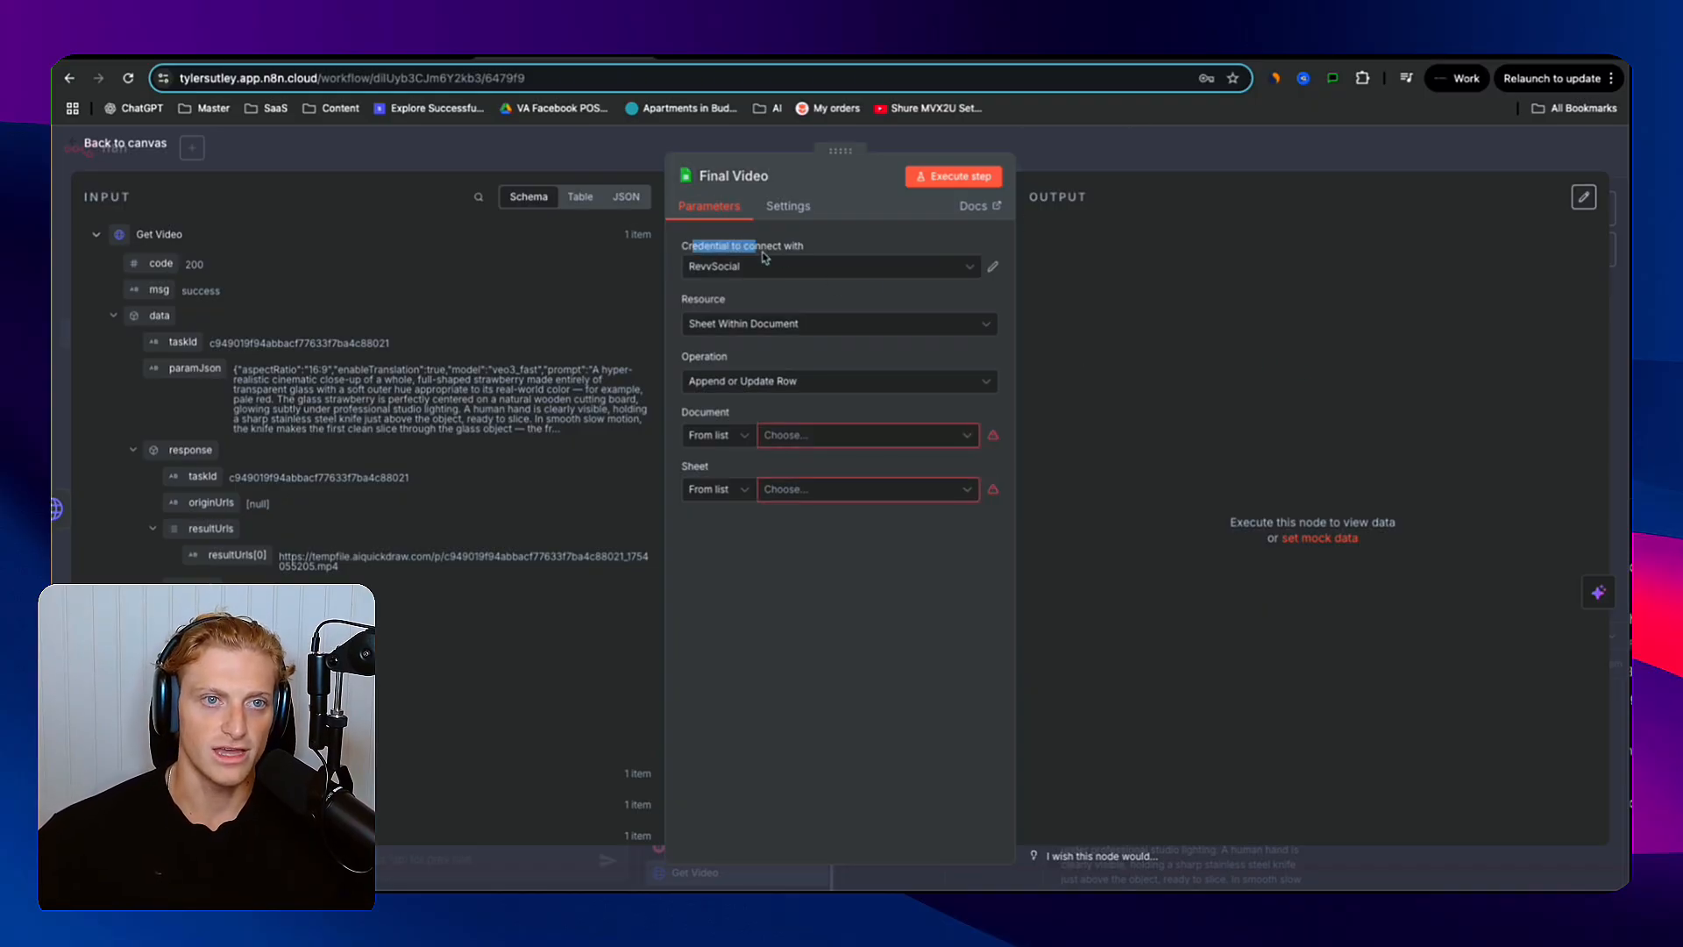
{"action": "left_click", "coordinate": [746, 382]}
{"action": "left_click", "coordinate": [808, 428]}
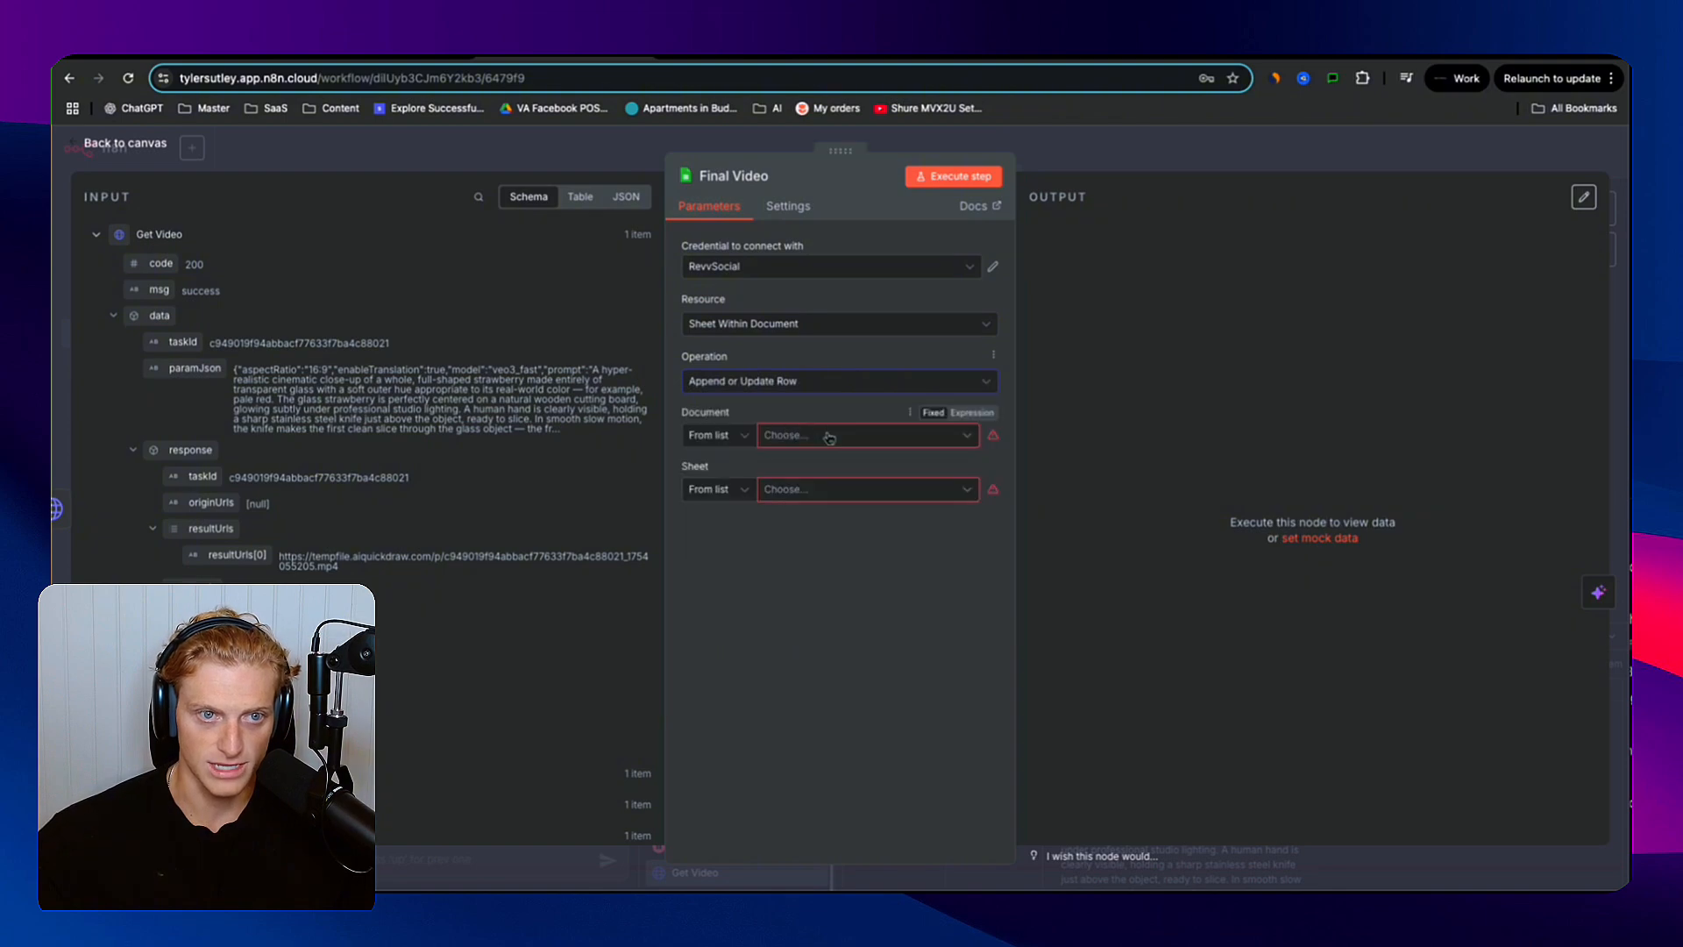
{"action": "left_click", "coordinate": [828, 436]}
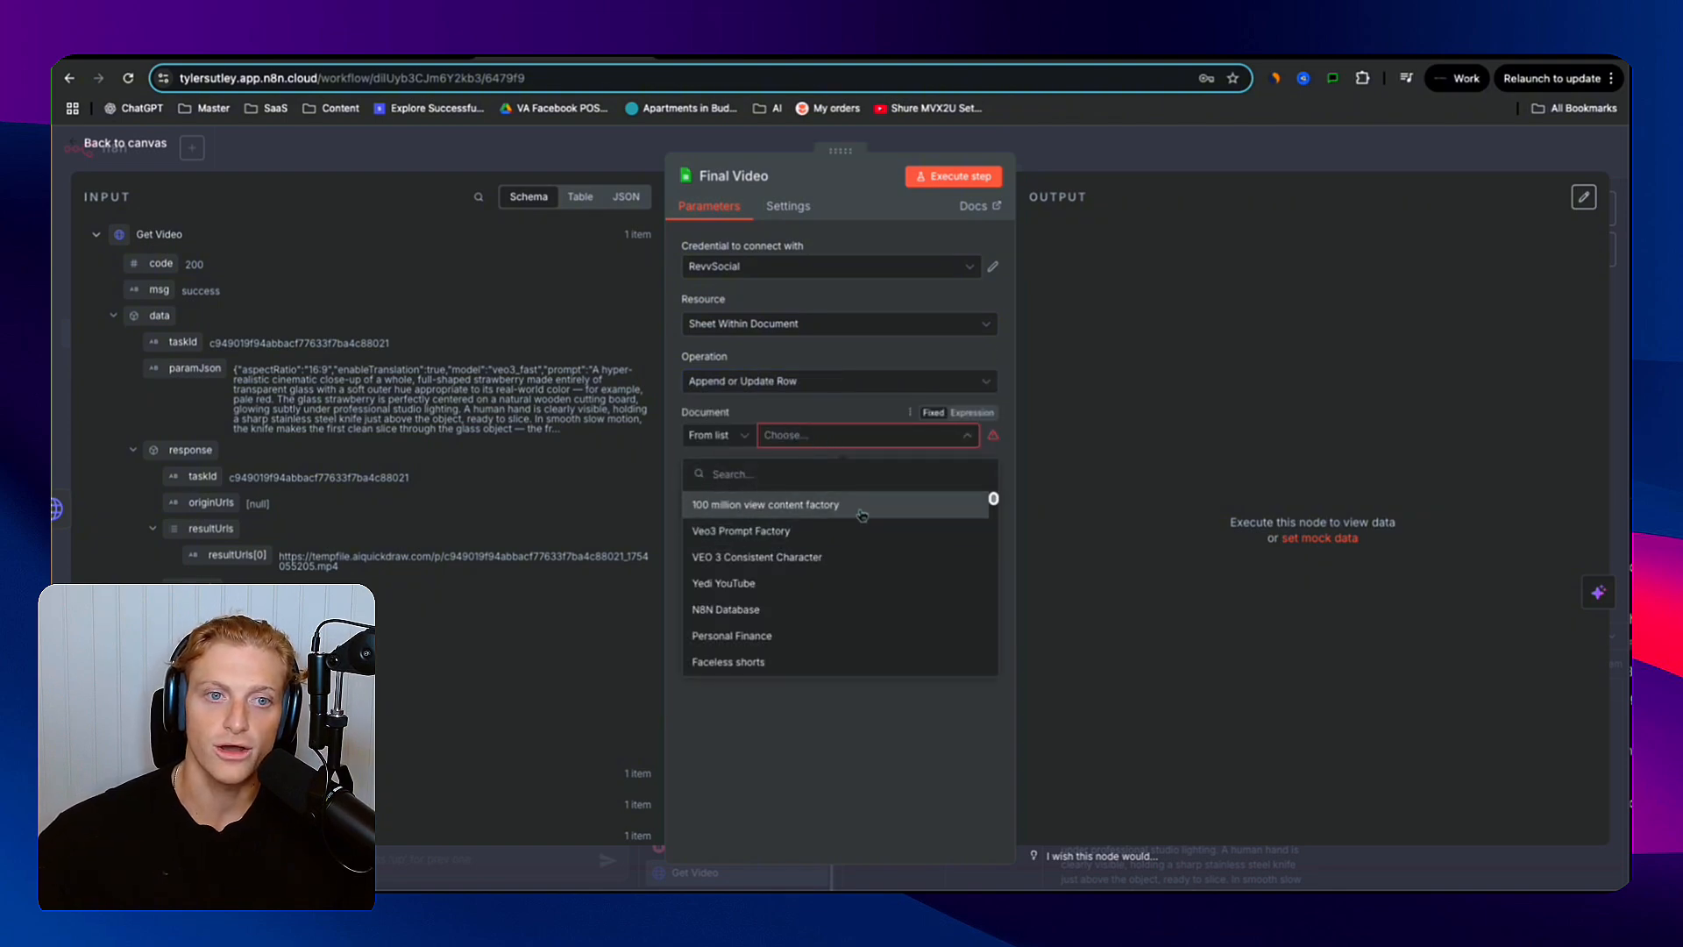
{"action": "left_click", "coordinate": [862, 515]}
{"action": "left_click", "coordinate": [861, 489]}
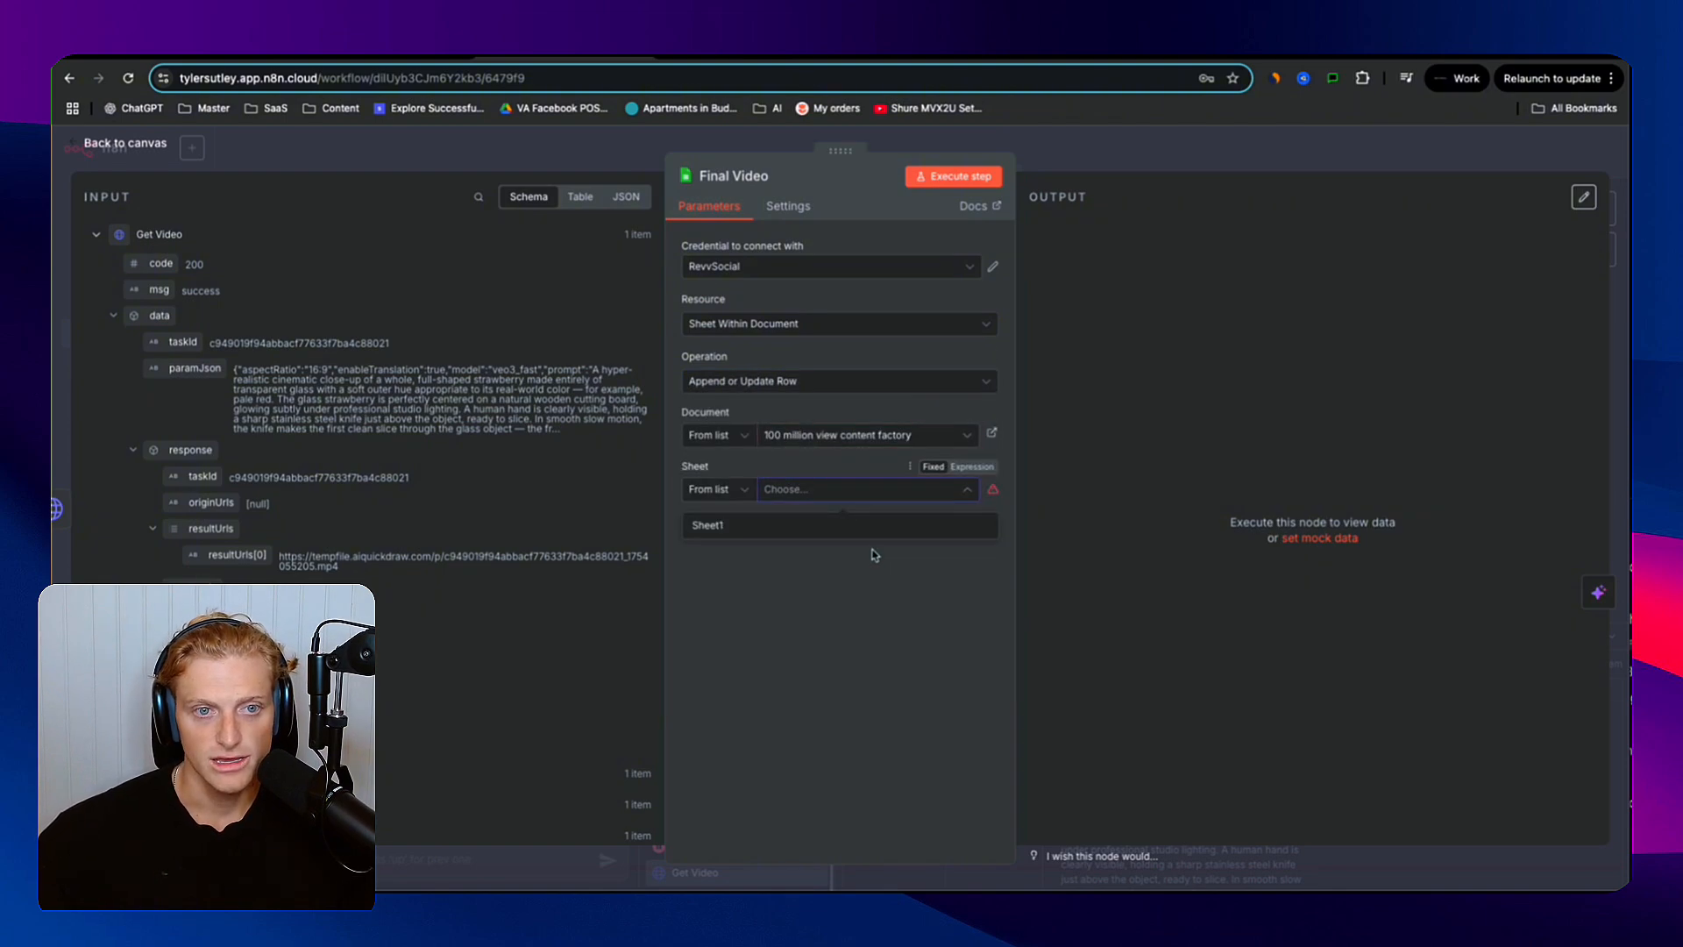
{"action": "left_click", "coordinate": [855, 526]}
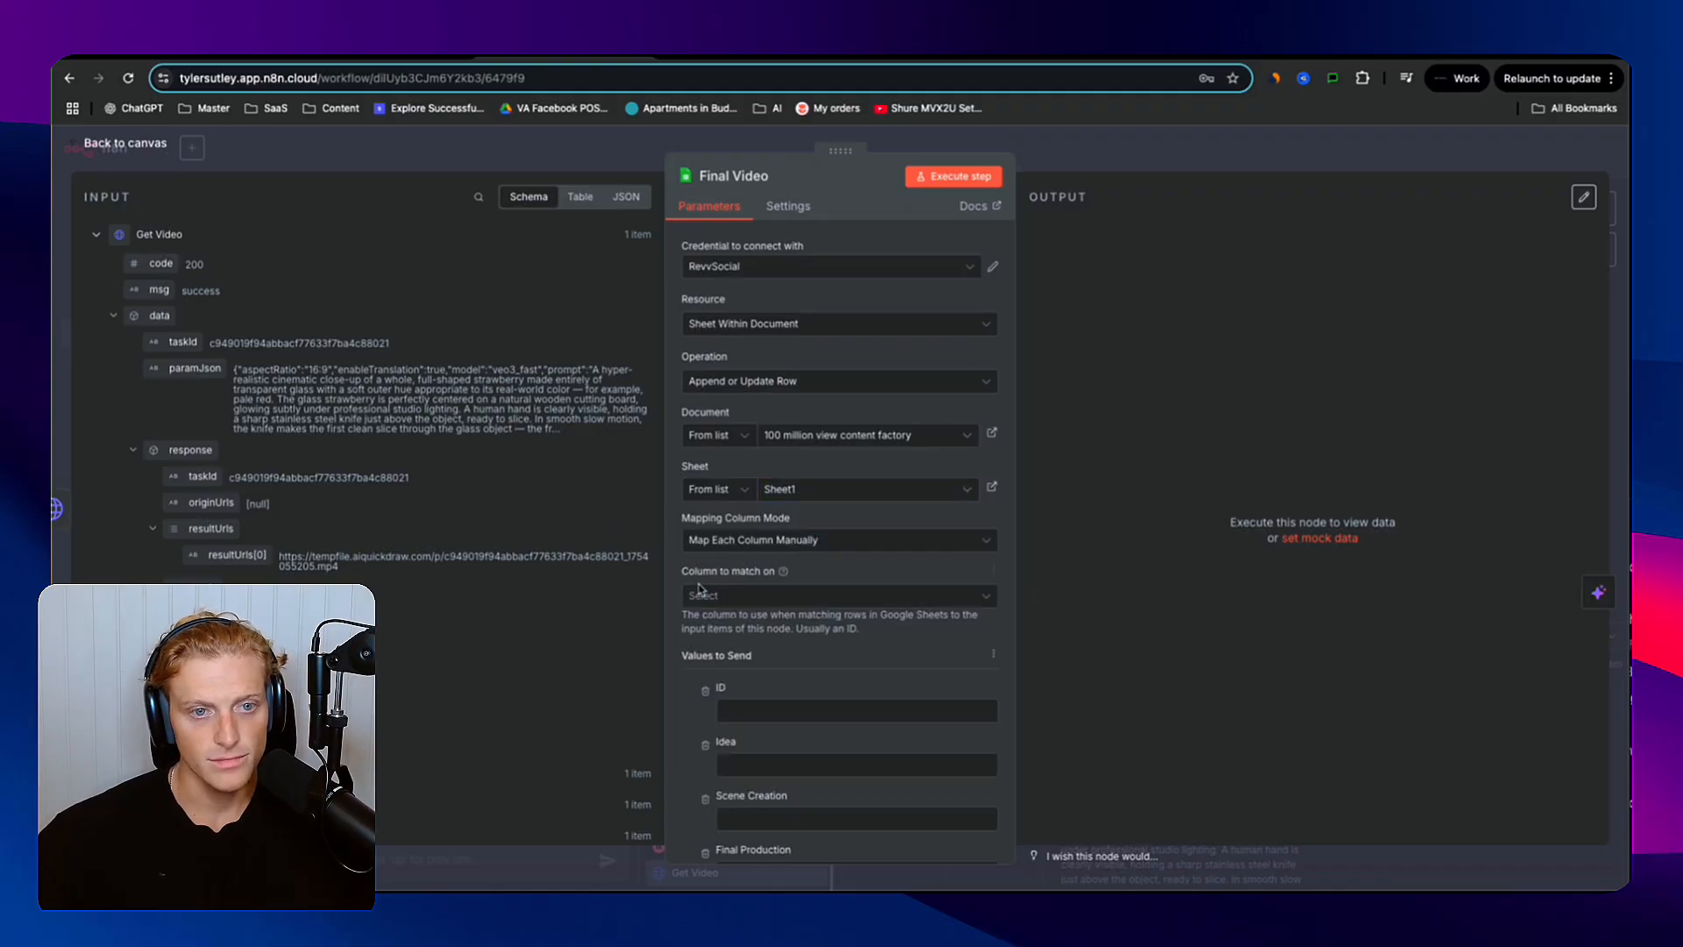
- Set Idea as the column to match on and map its value to the Idea Agent's short_video_title output
{"action": "scroll", "coordinate": [698, 588], "scroll_direction": "down", "scroll_amount": 2}
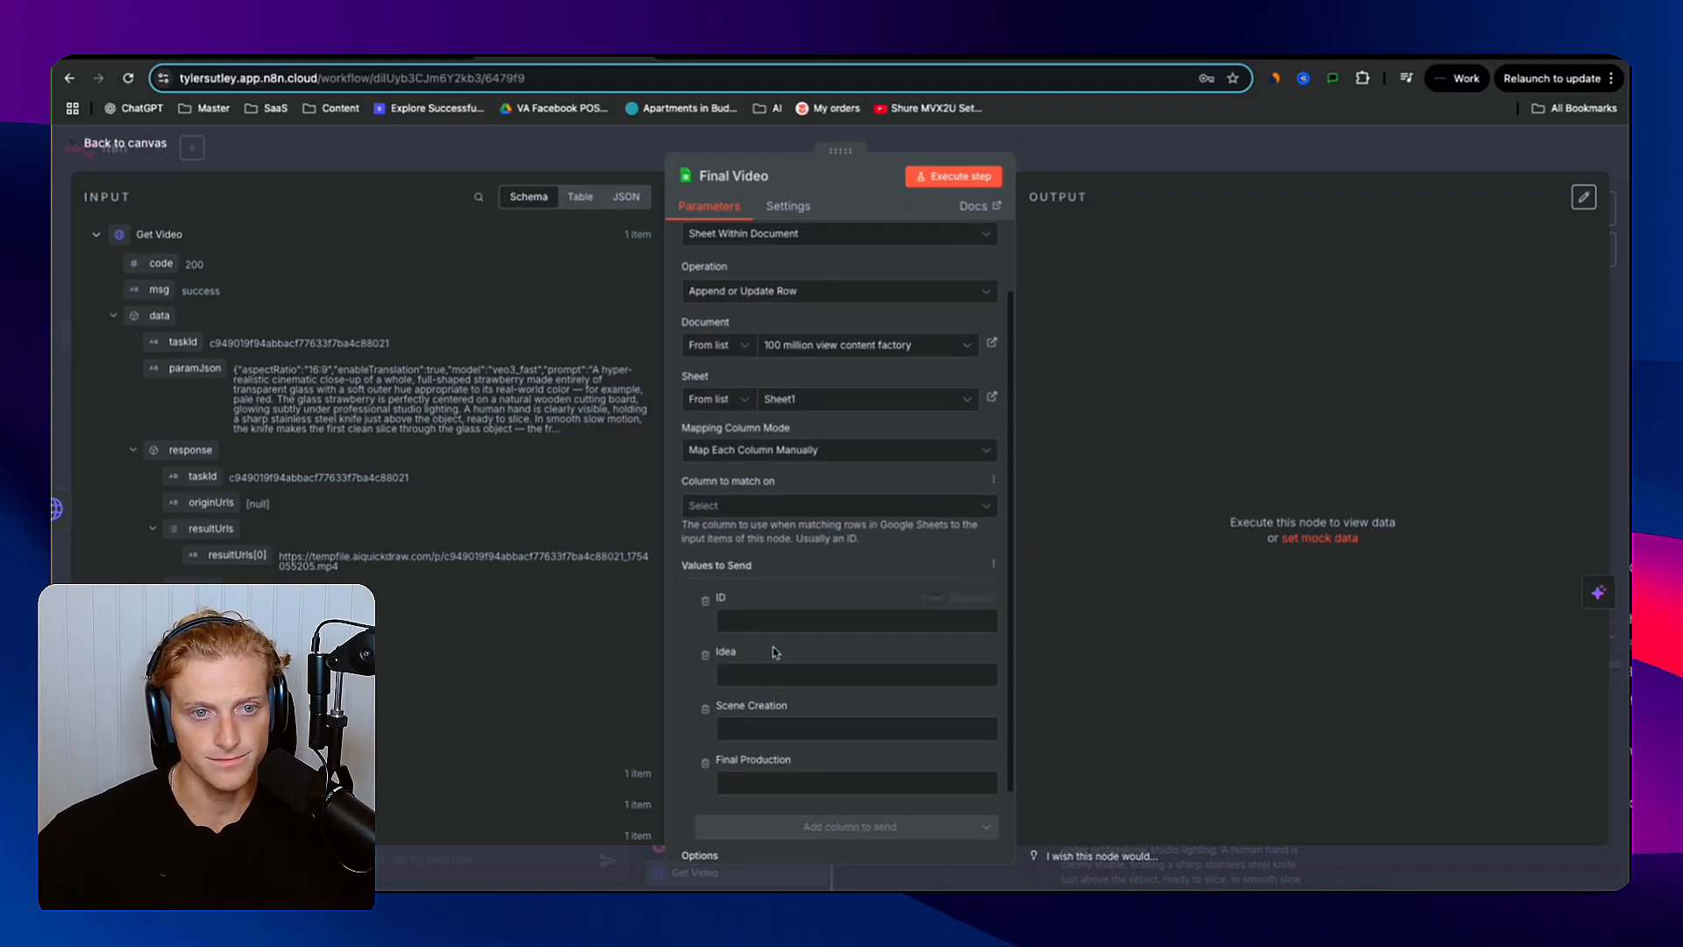
{"action": "left_click", "coordinate": [801, 507]}
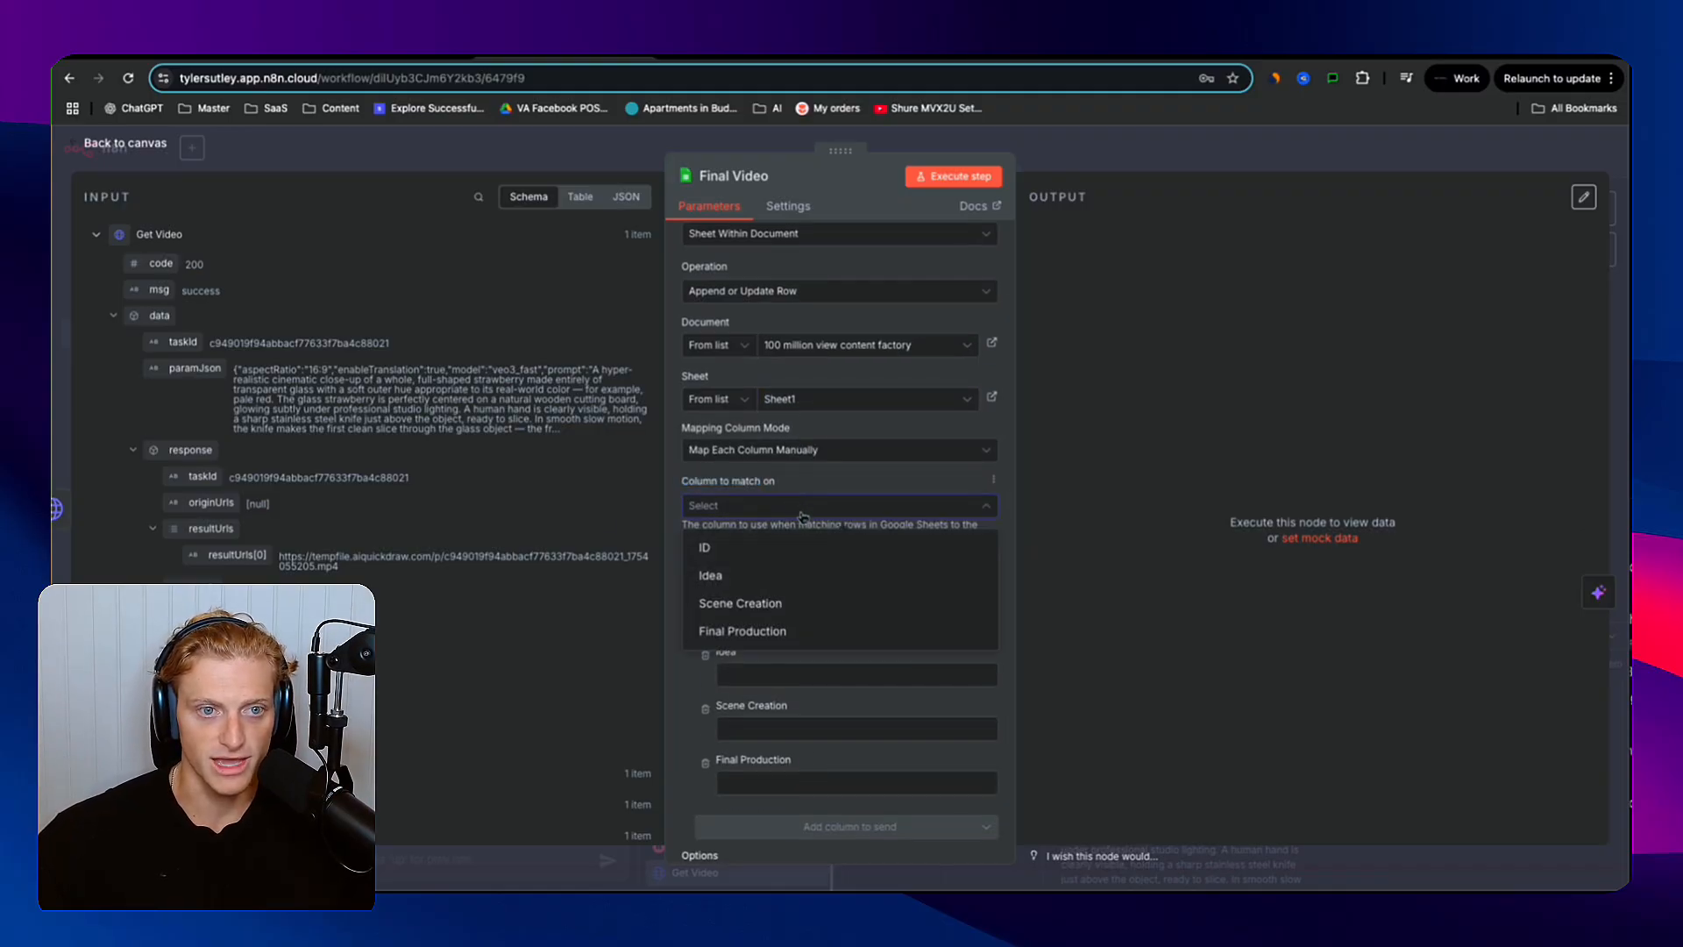
{"action": "left_click", "coordinate": [759, 579]}
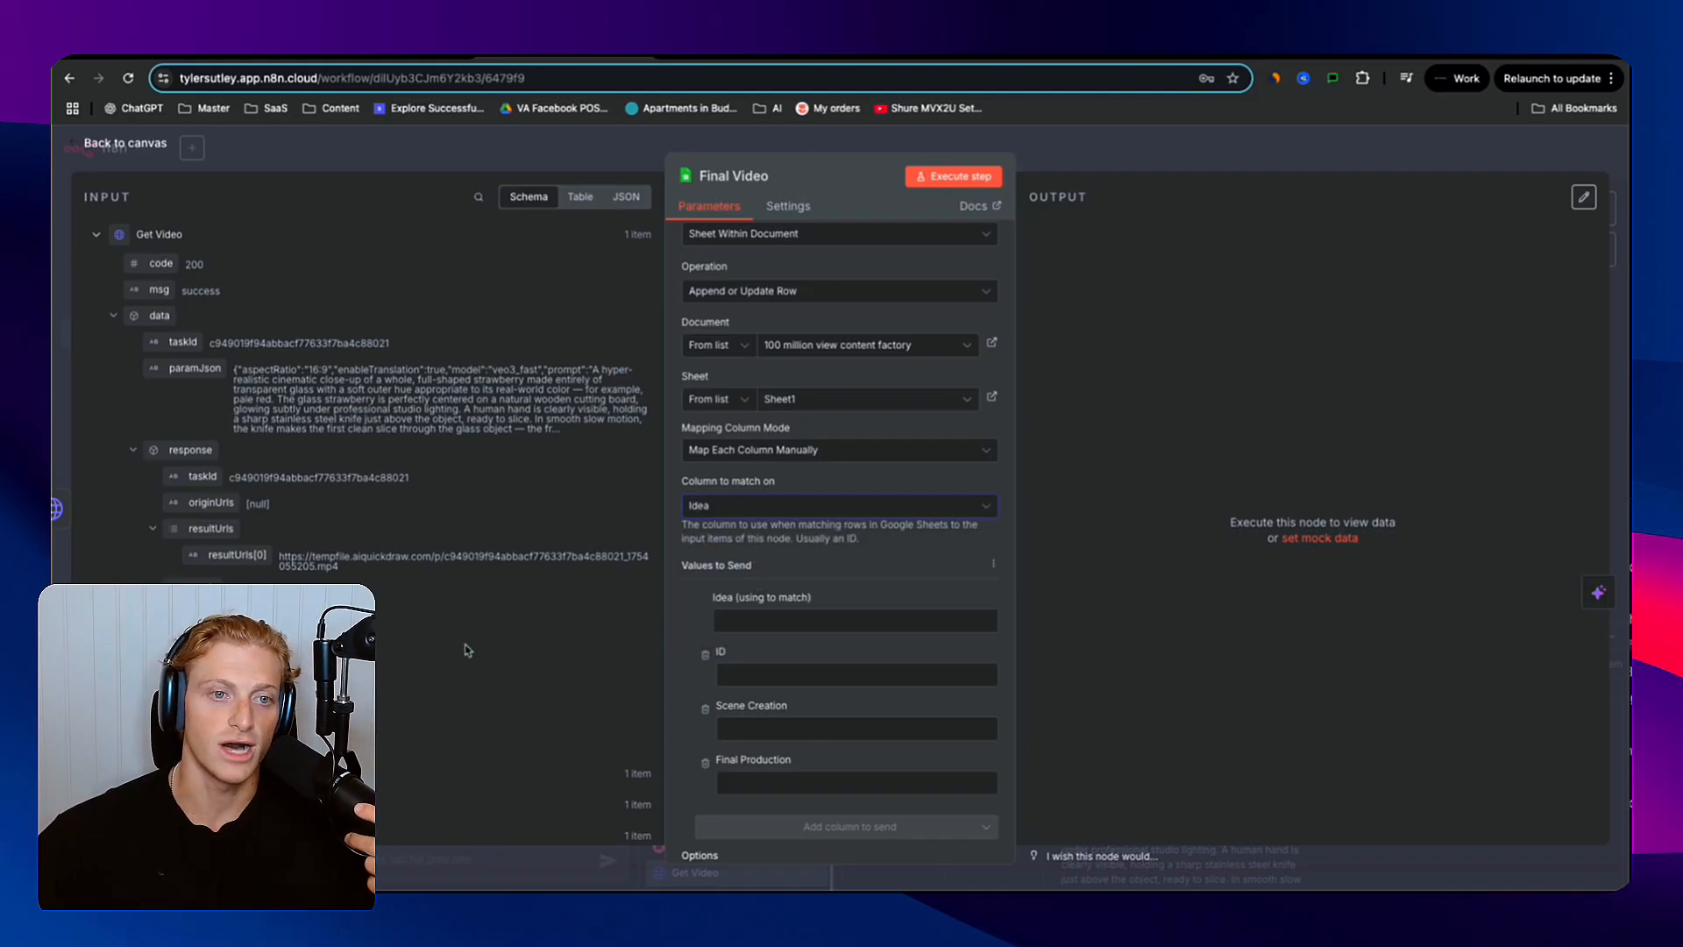
{"action": "scroll", "coordinate": [469, 650], "scroll_direction": "down", "scroll_amount": 5}
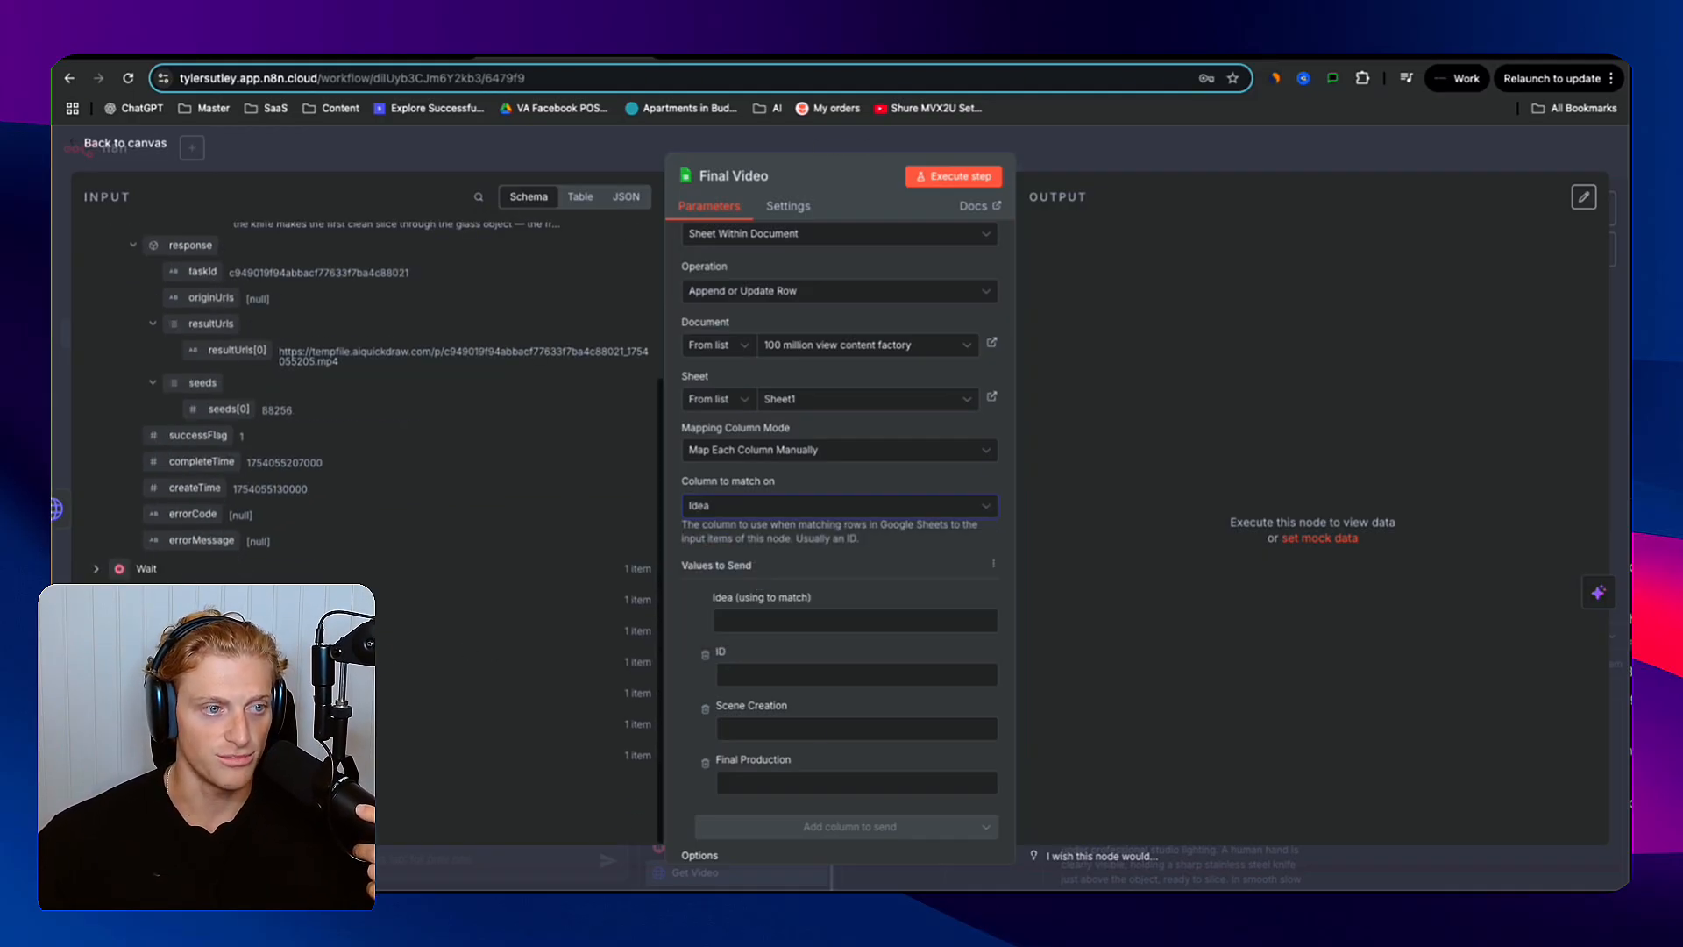
{"action": "left_click", "coordinate": [145, 755]}
{"action": "scroll", "coordinate": [290, 702], "scroll_direction": "down", "scroll_amount": 2}
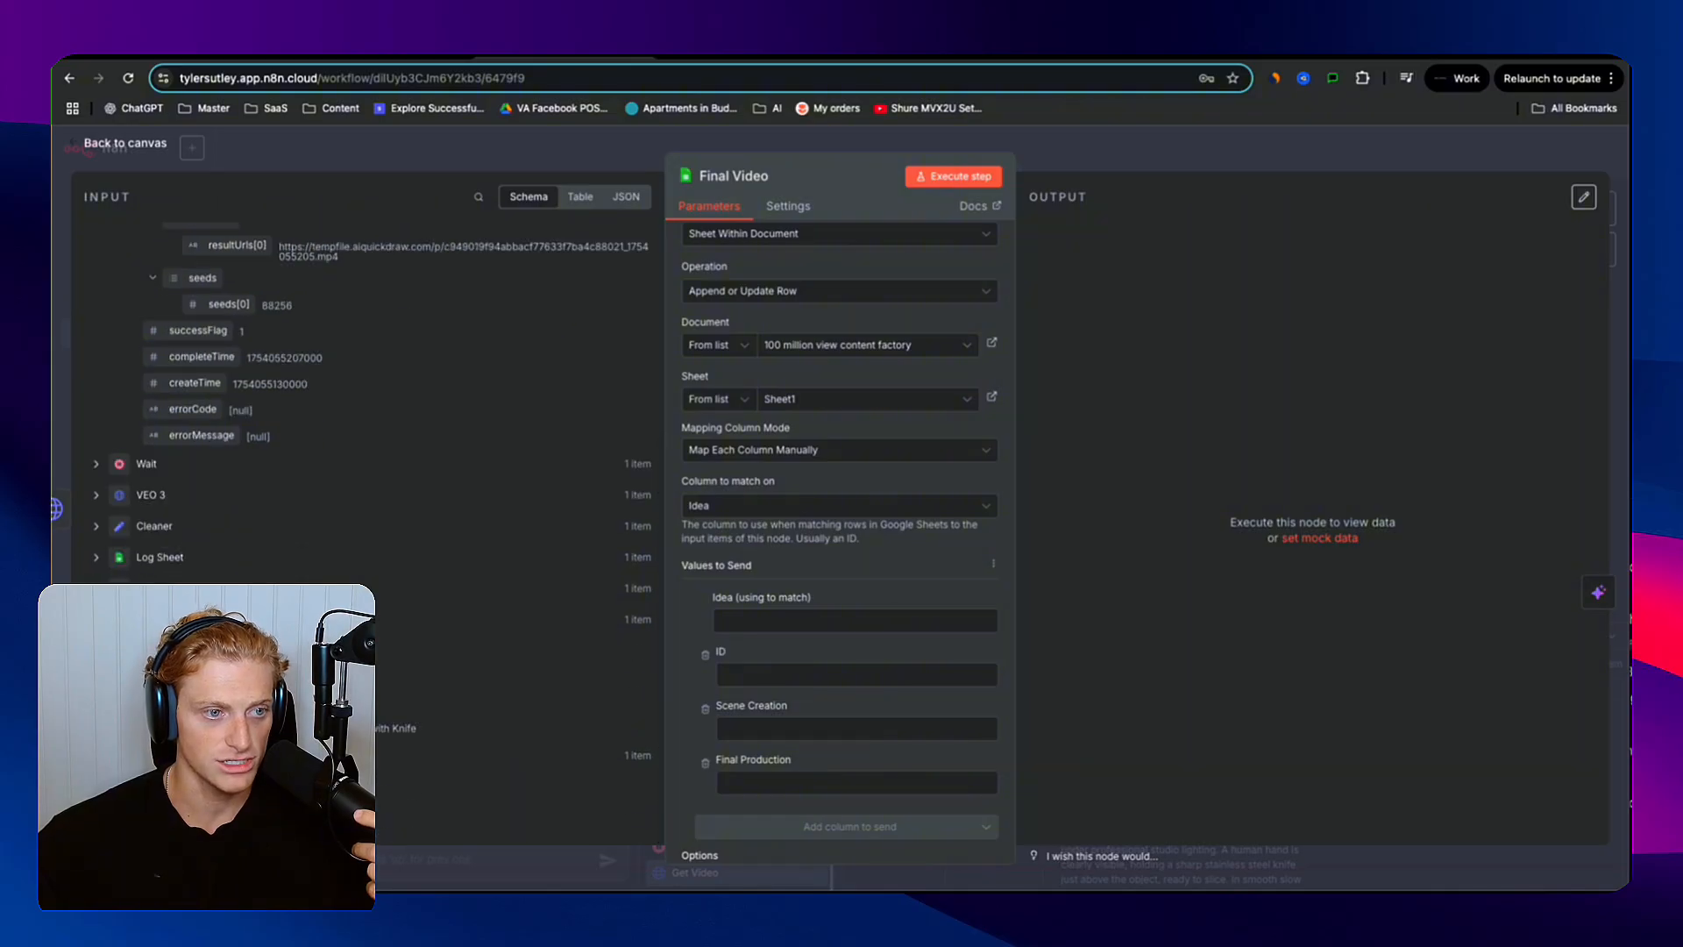
{"action": "left_click_drag", "start_coordinate": [289, 728], "coordinate": [711, 619]}
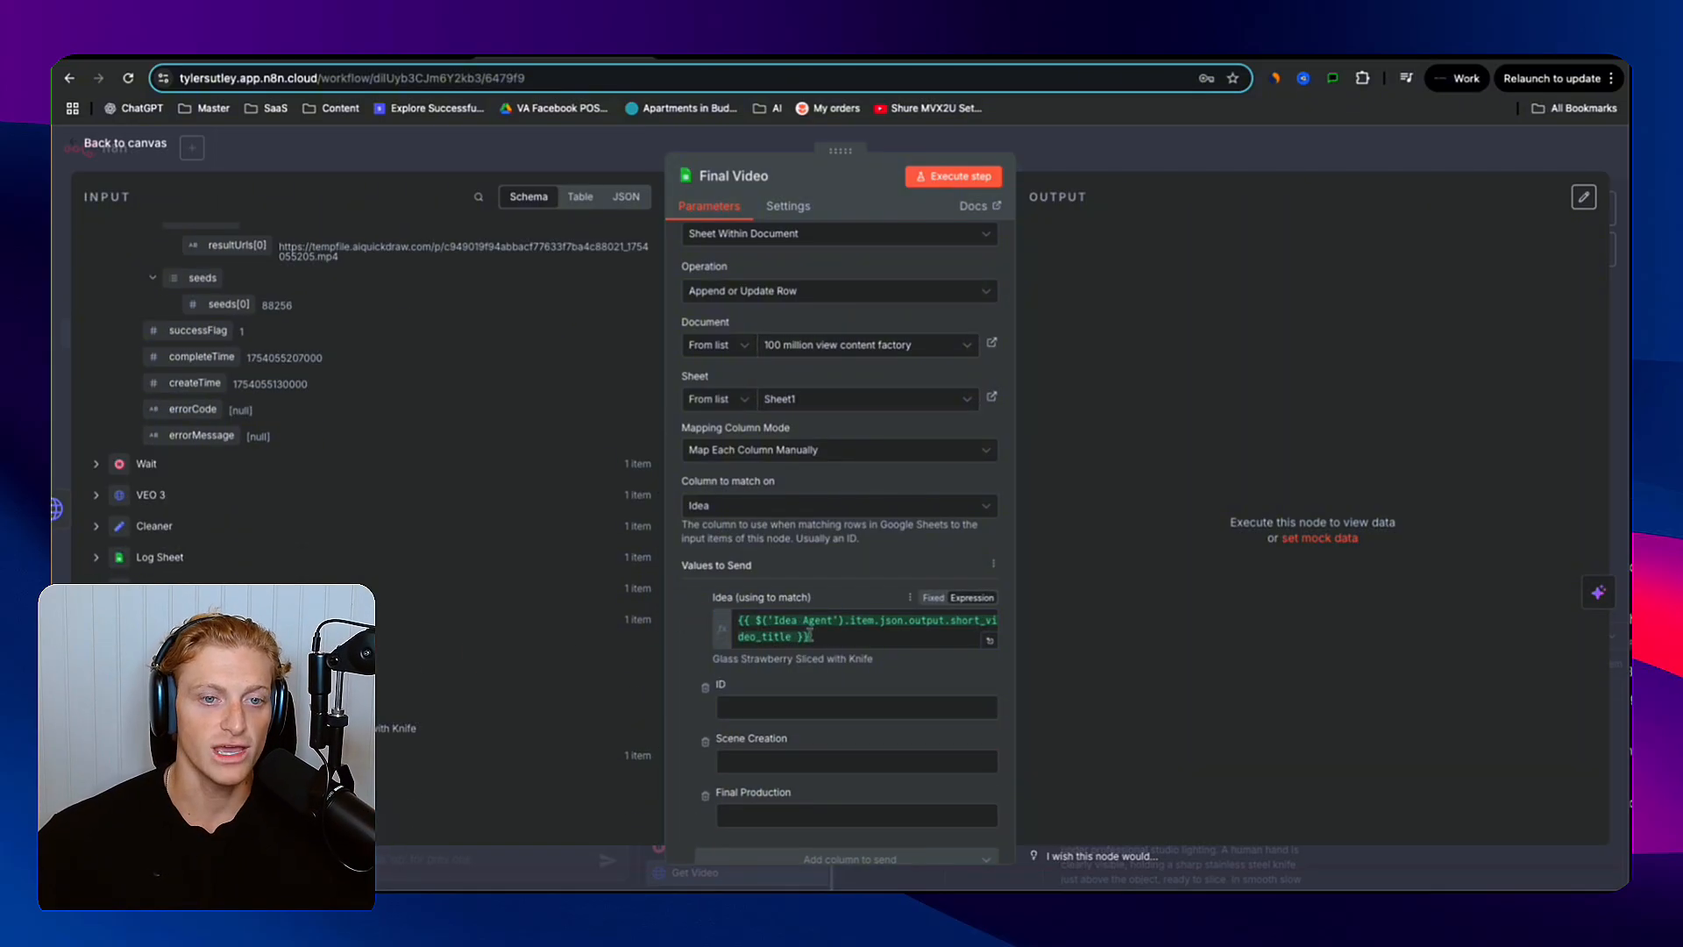
- Switch to the 100 million view content factory sheet and examine row 5's Idea, Scene Creation and Final Production cells
{"action": "left_click_drag", "start_coordinate": [742, 659], "coordinate": [802, 655]}
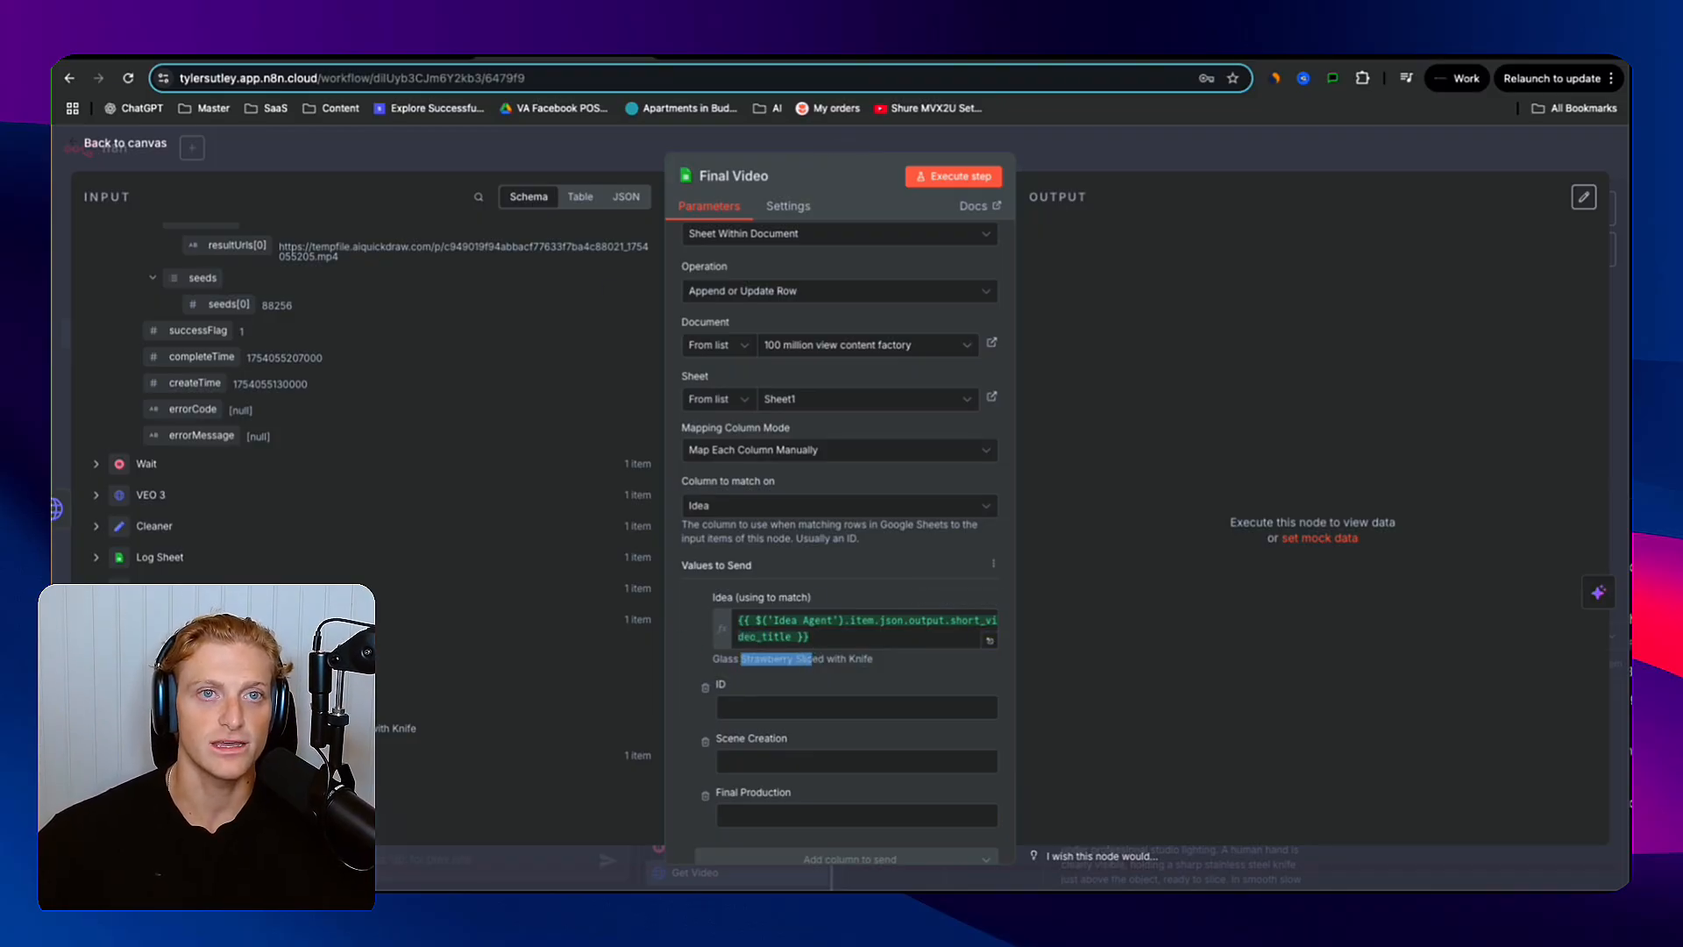
{"action": "key", "text": "ctrl+Tab"}
{"action": "left_click", "coordinate": [210, 342]}
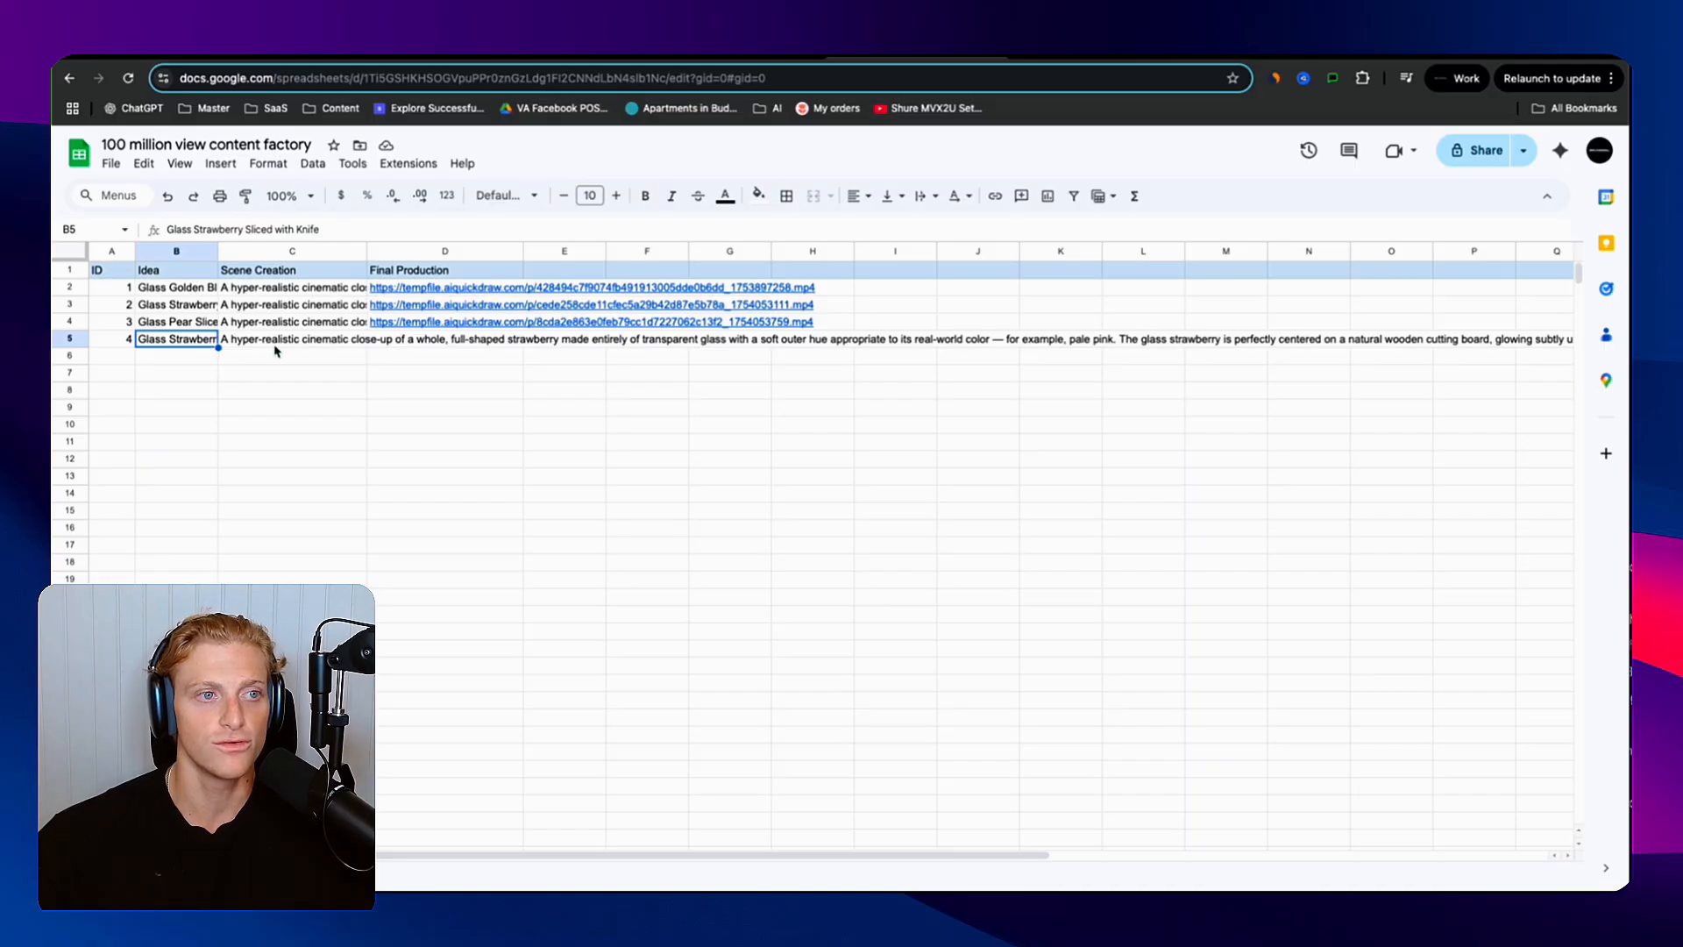
{"action": "left_click", "coordinate": [313, 342]}
{"action": "left_click", "coordinate": [408, 344]}
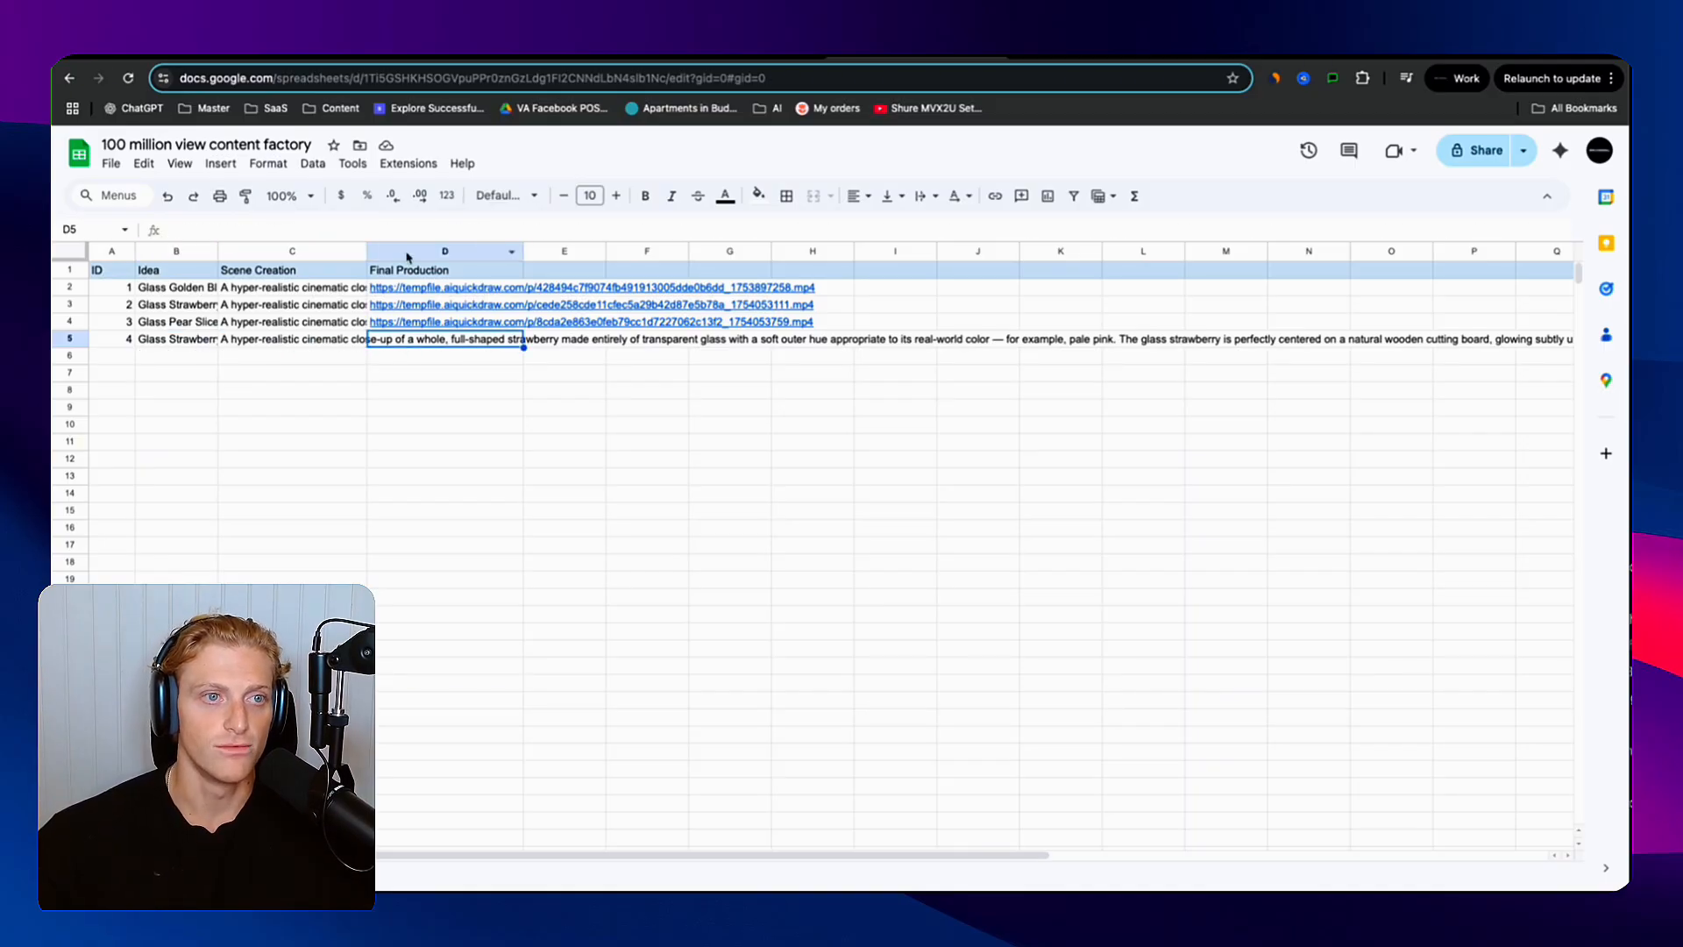
{"action": "left_click", "coordinate": [380, 257]}
{"action": "left_click", "coordinate": [423, 407]}
{"action": "left_click", "coordinate": [425, 345]}
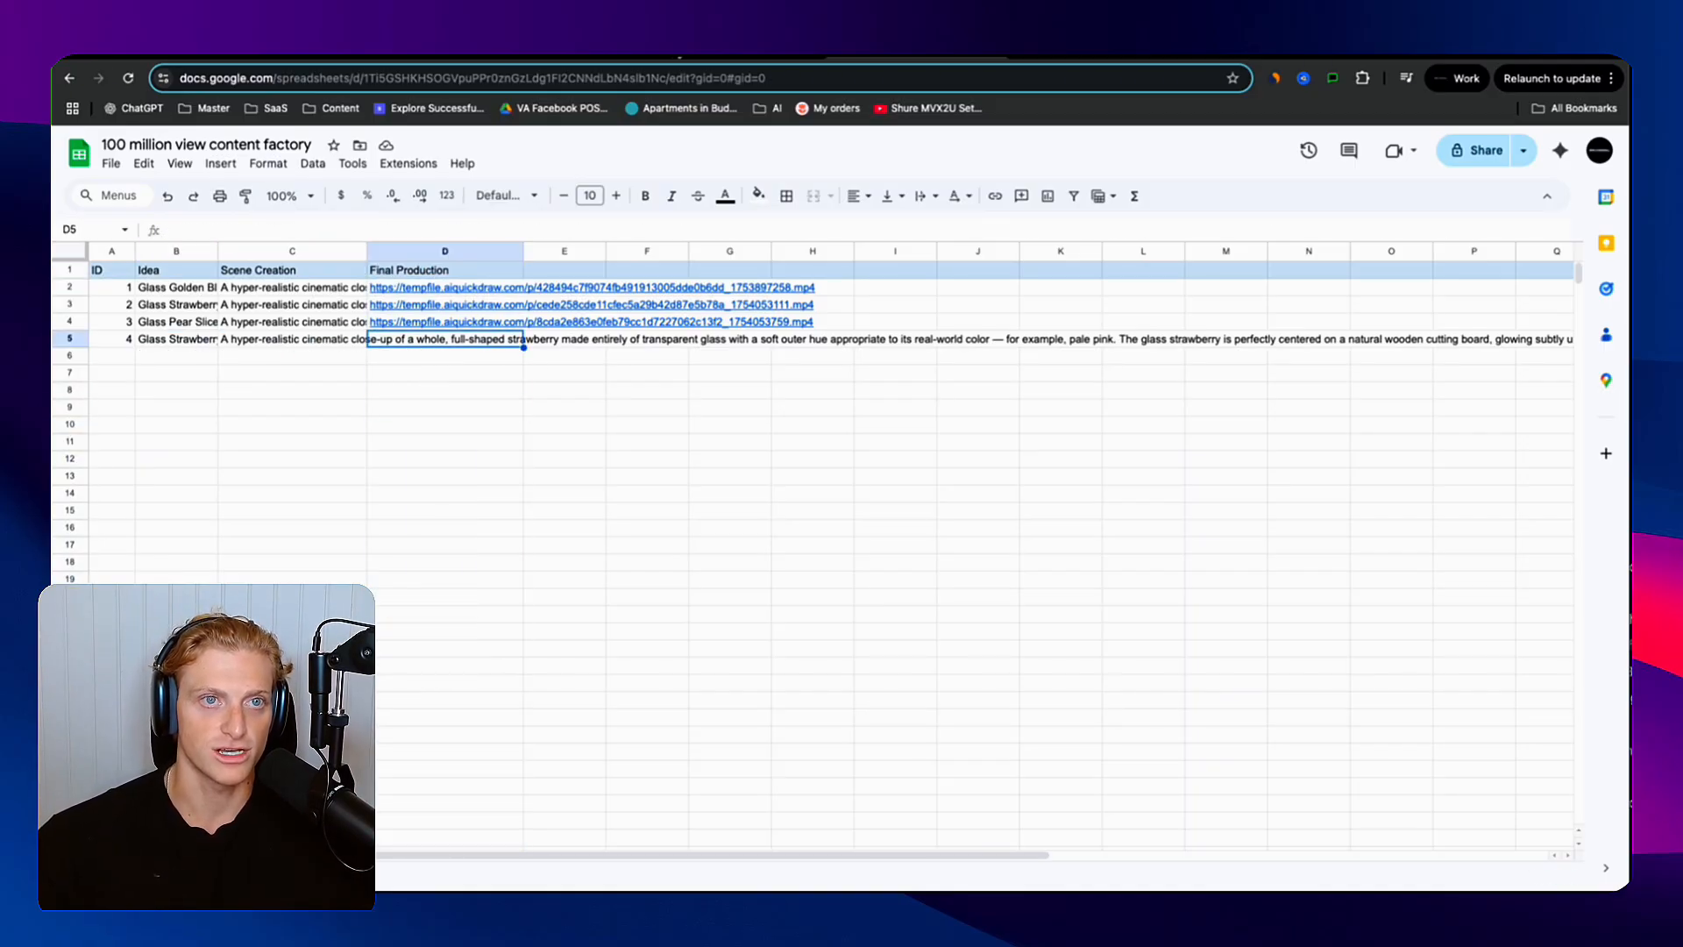
- Return to the Final Video node in n8n and remove the ID and Scene Creation columns from the values to send
{"action": "left_click", "coordinate": [680, 55]}
{"action": "left_click", "coordinate": [568, 57]}
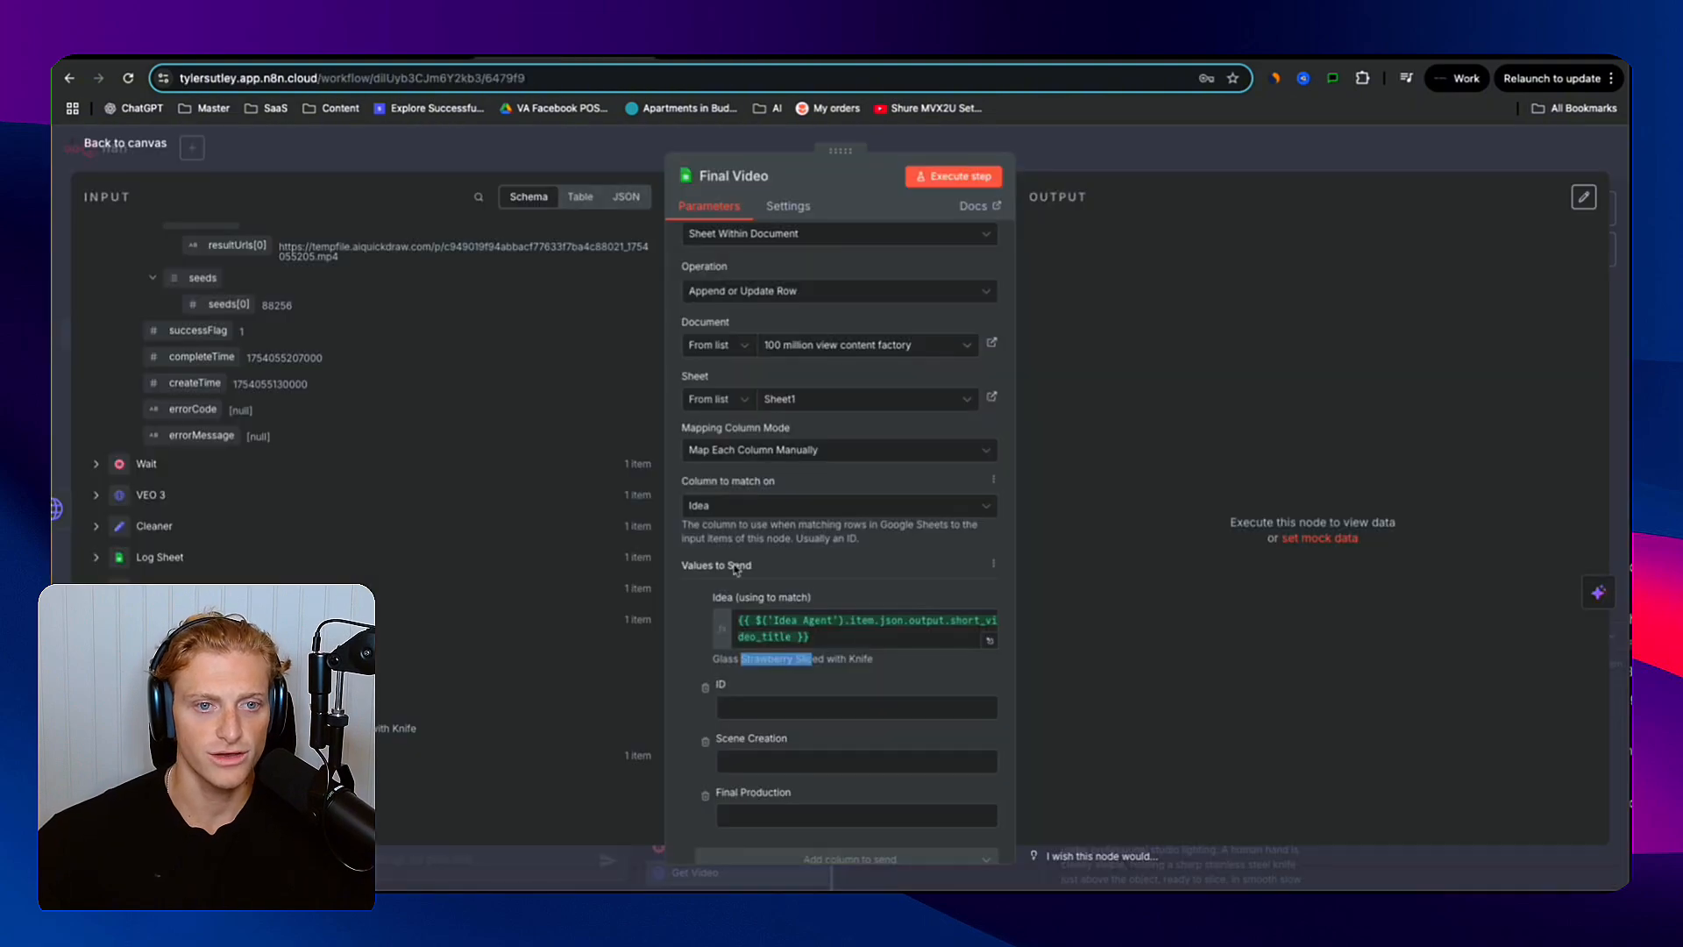
{"action": "left_click", "coordinate": [780, 706]}
{"action": "left_click", "coordinate": [710, 690]}
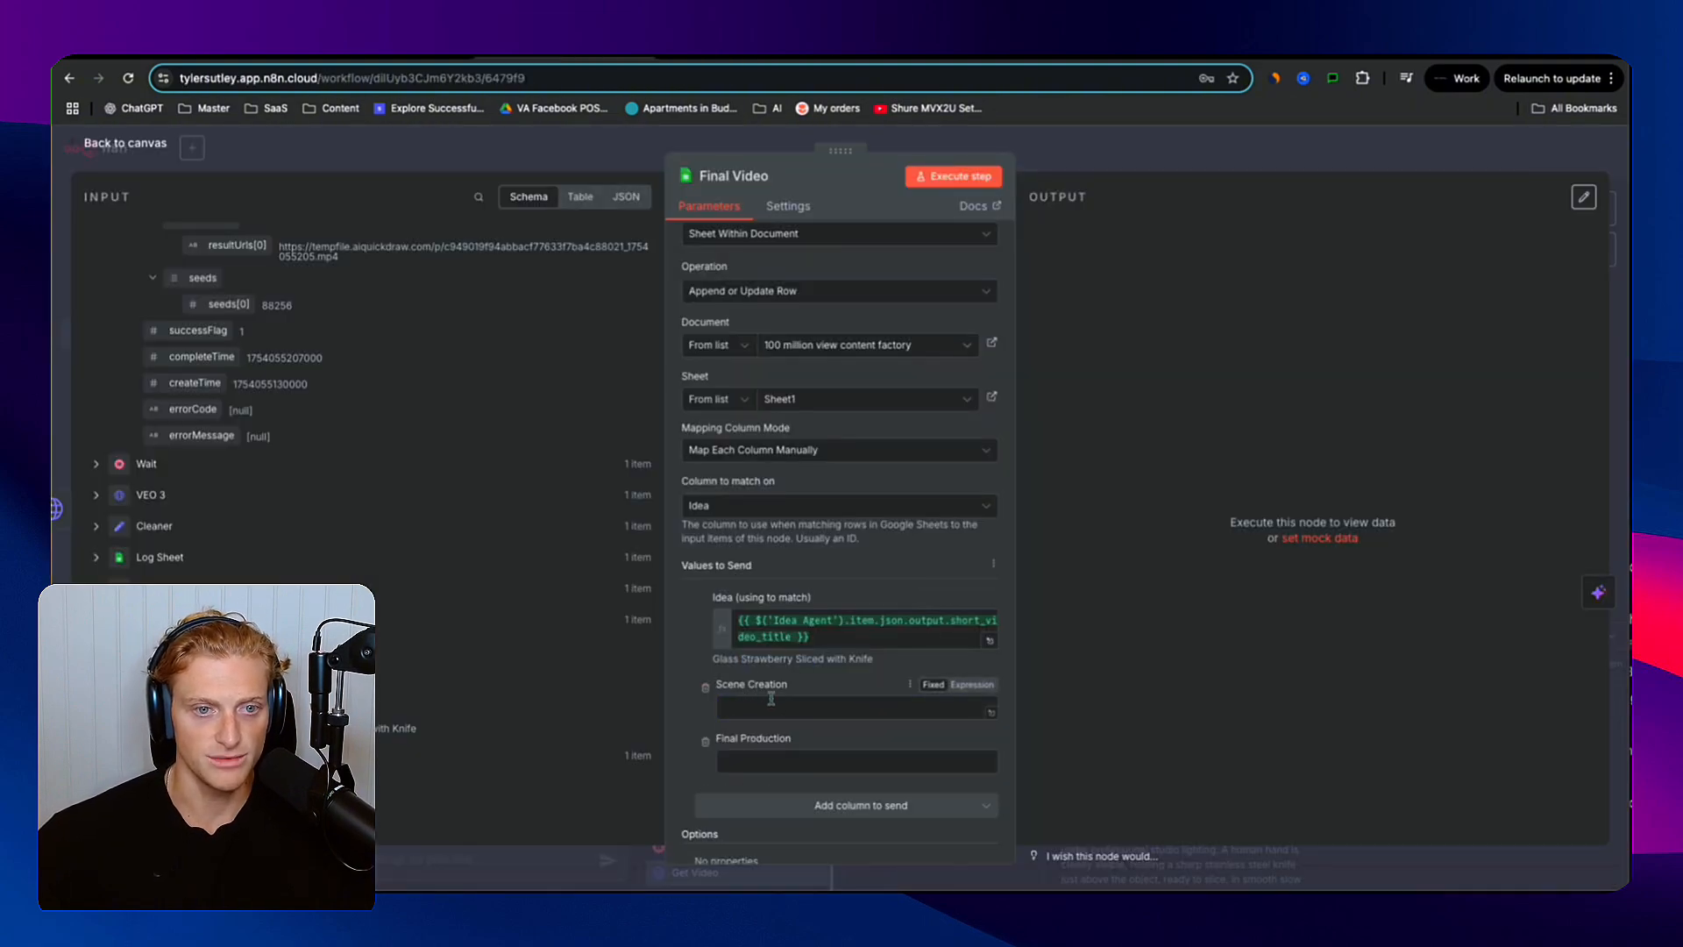
{"action": "left_click", "coordinate": [706, 671]}
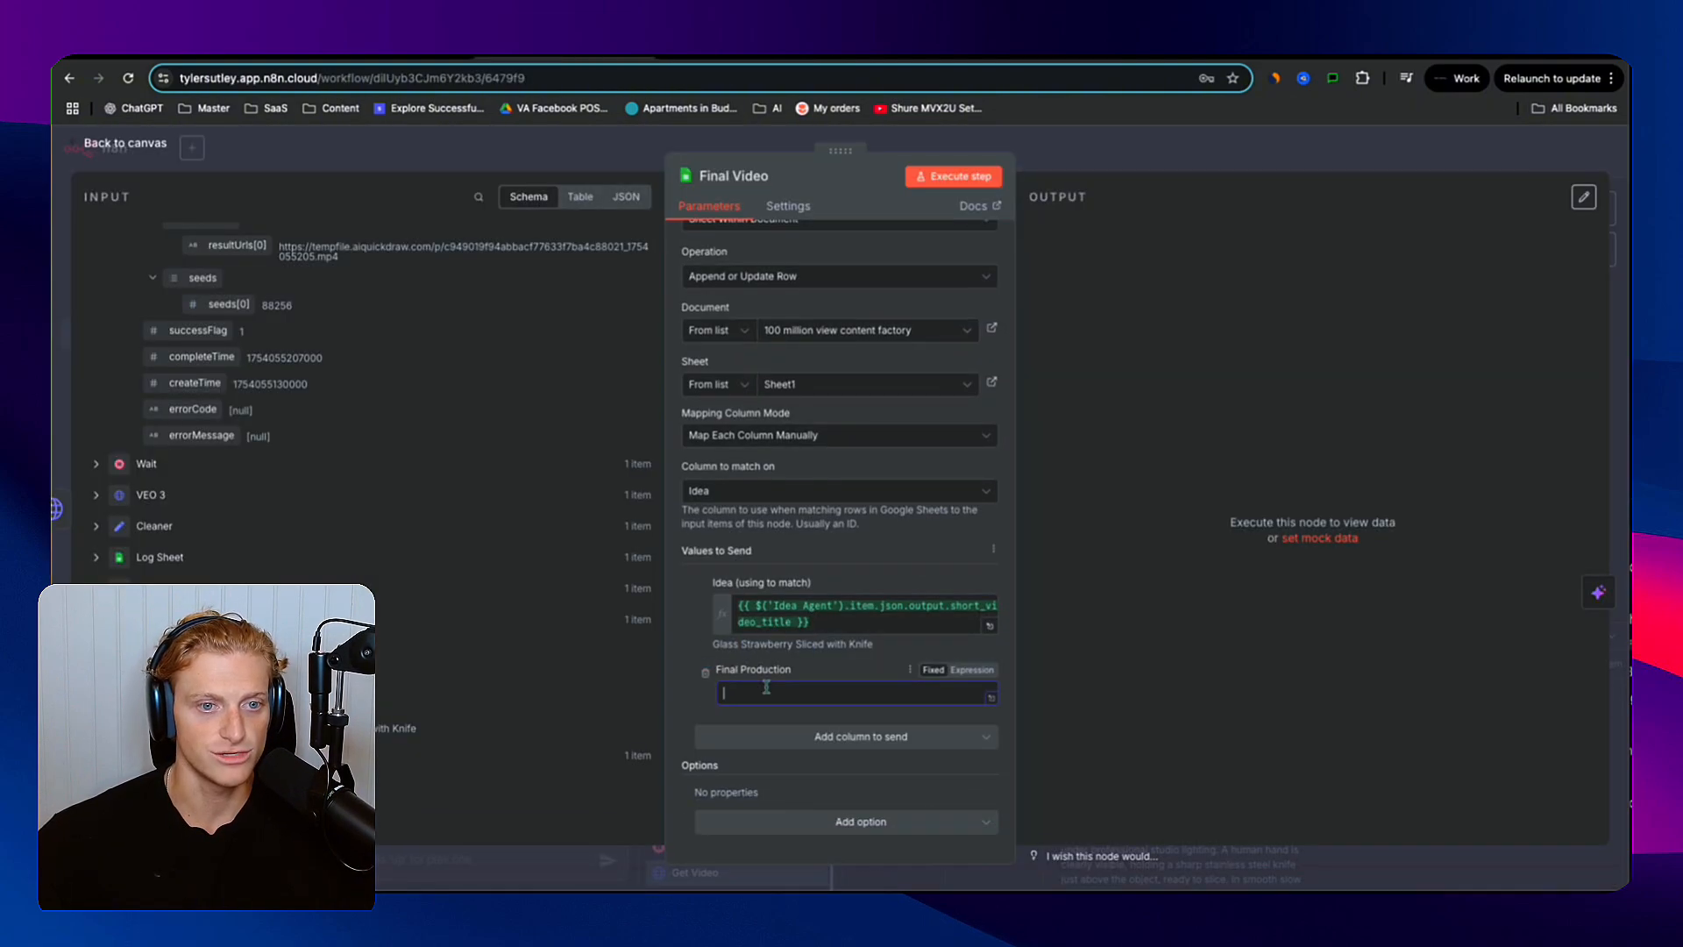
- Map Final Production to Get Video's resultUrls[0] value and execute the Final Video step
{"action": "scroll", "coordinate": [408, 404], "scroll_direction": "up", "scroll_amount": 4}
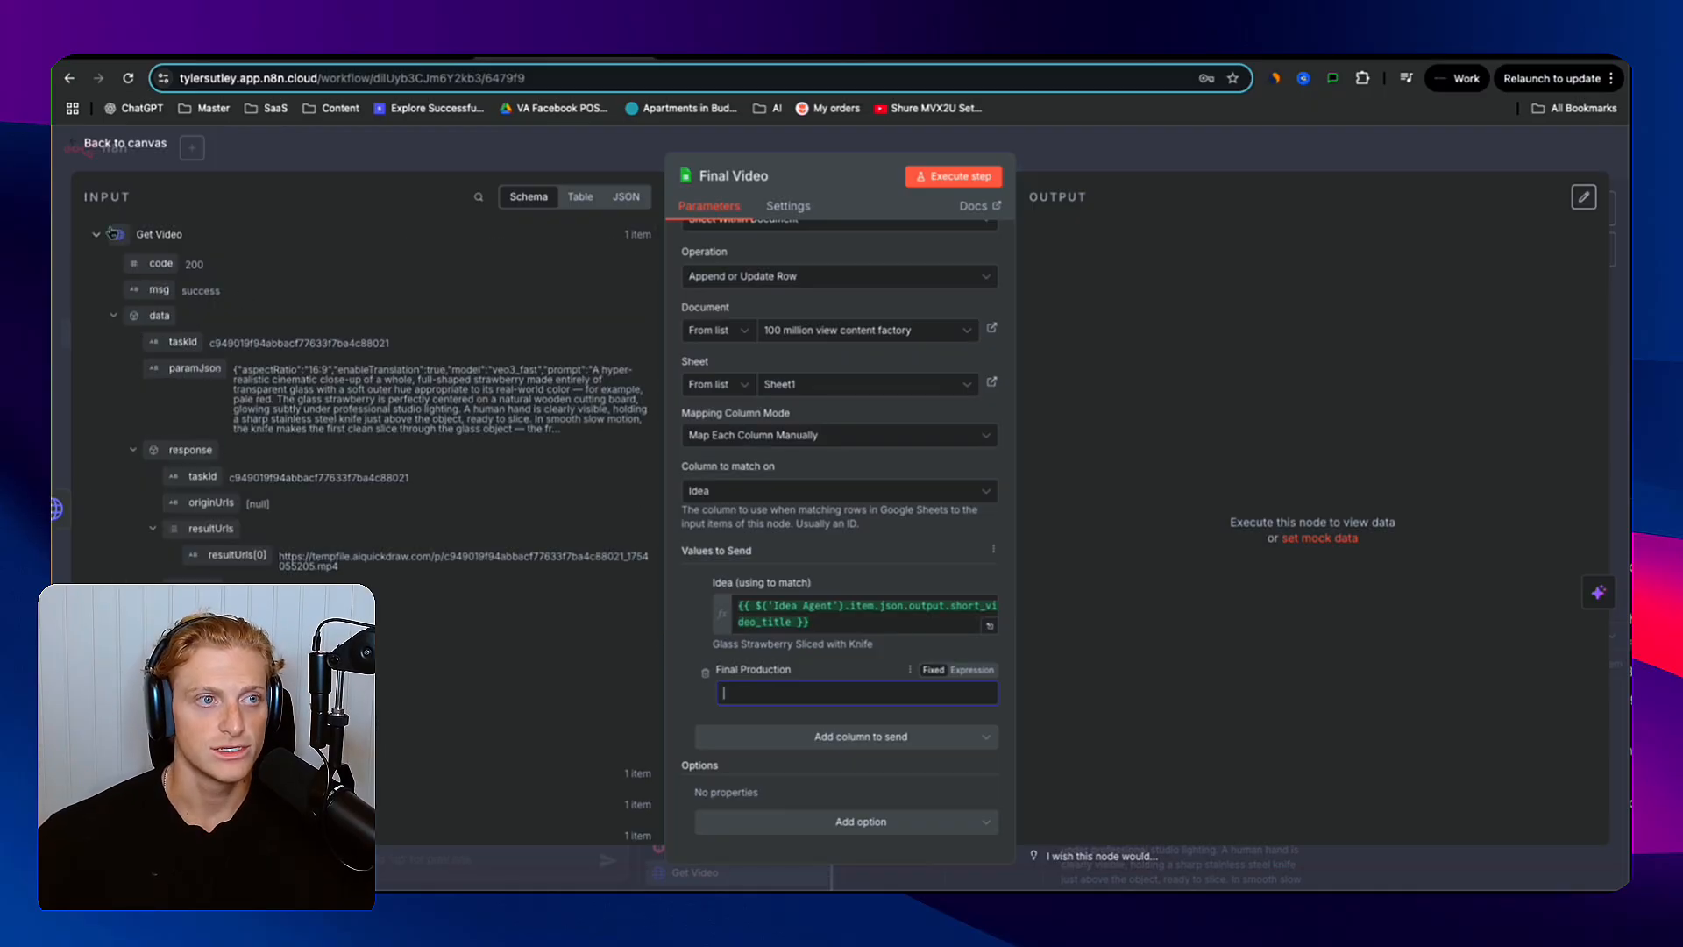
{"action": "left_click_drag", "start_coordinate": [228, 555], "coordinate": [780, 693]}
{"action": "left_click", "coordinate": [969, 182]}
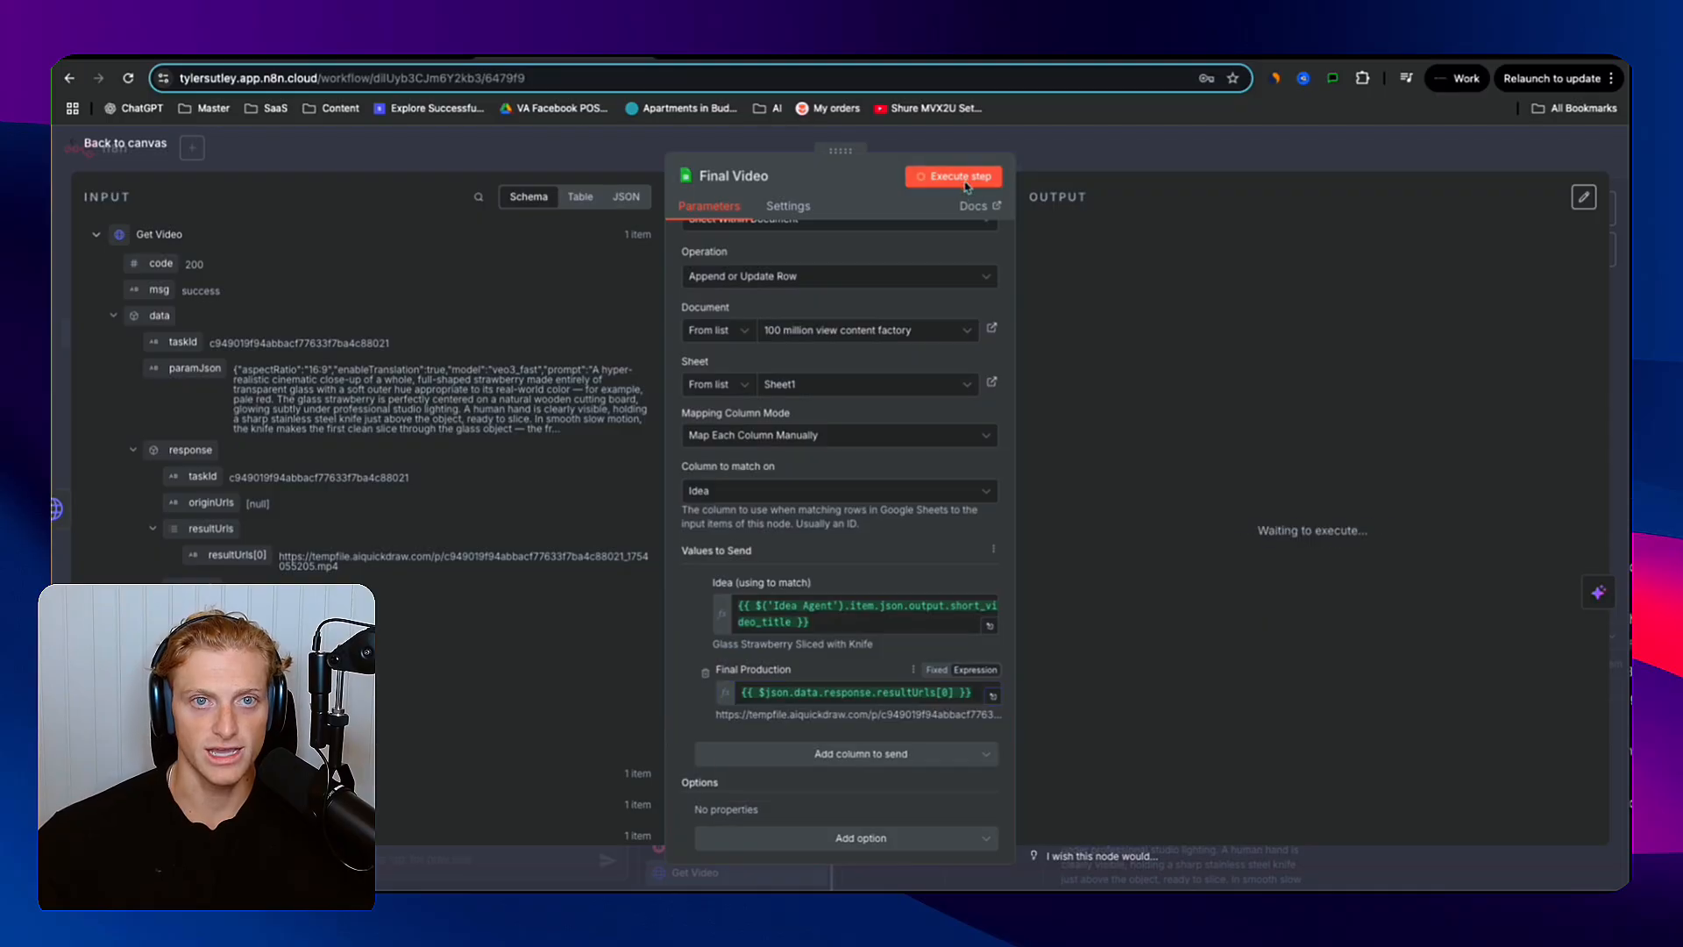
- Check row 5's Final Production cell in the Google Sheet and view the video behind its link
{"action": "left_click", "coordinate": [917, 59]}
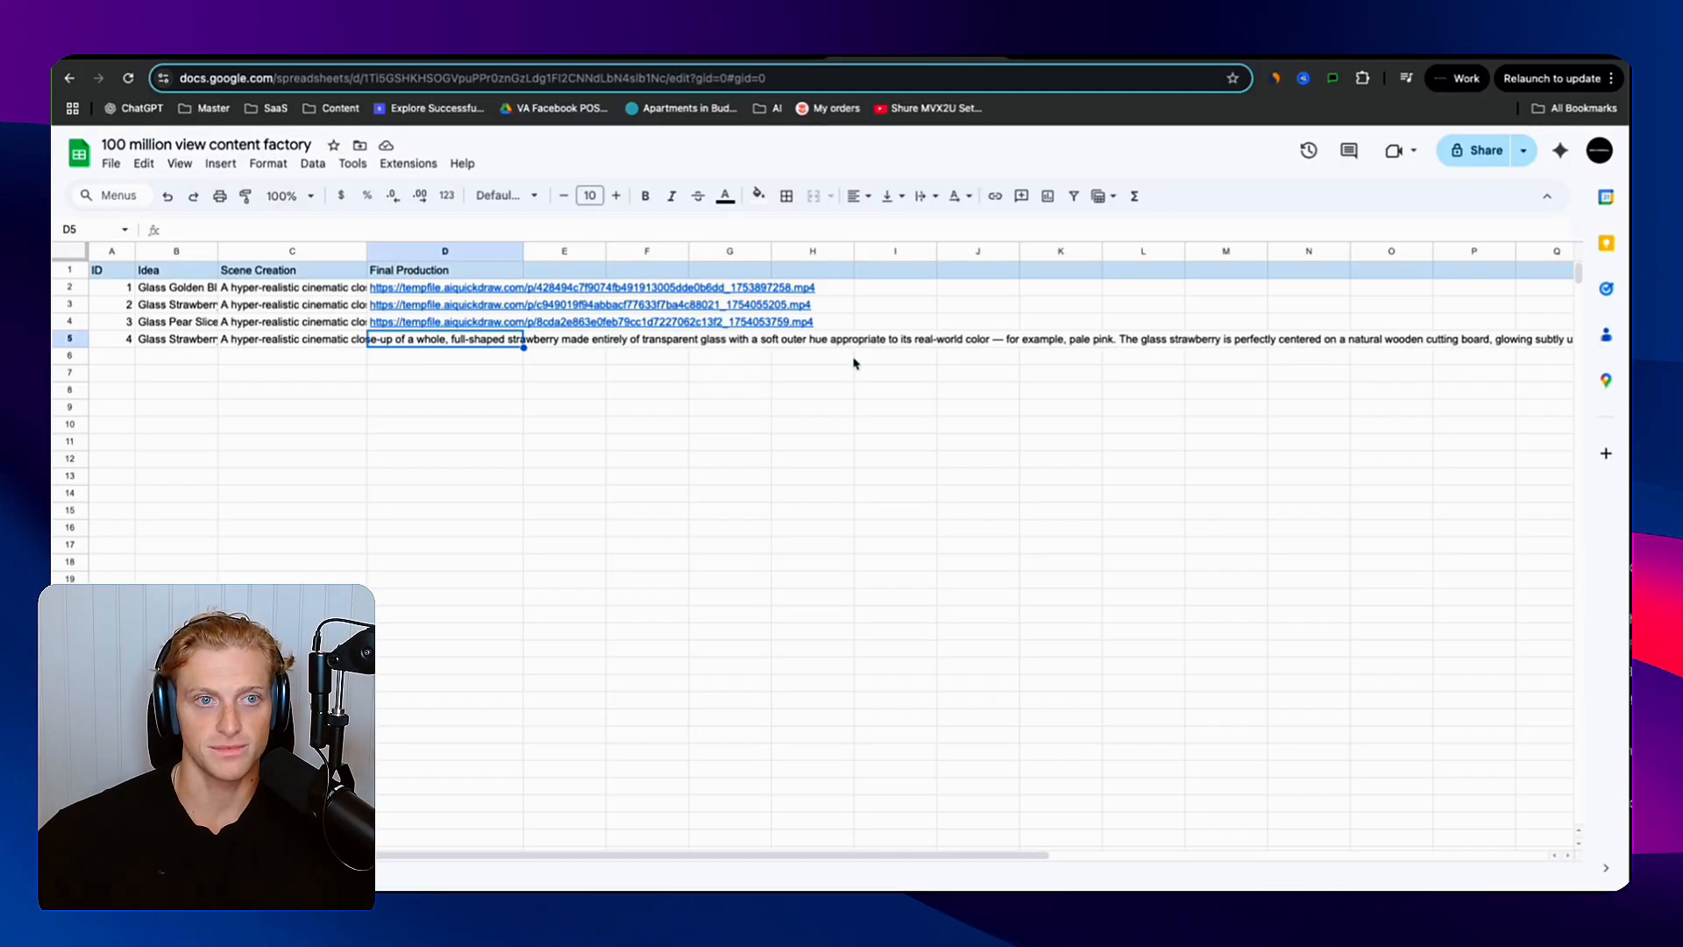
{"action": "left_click", "coordinate": [571, 377]}
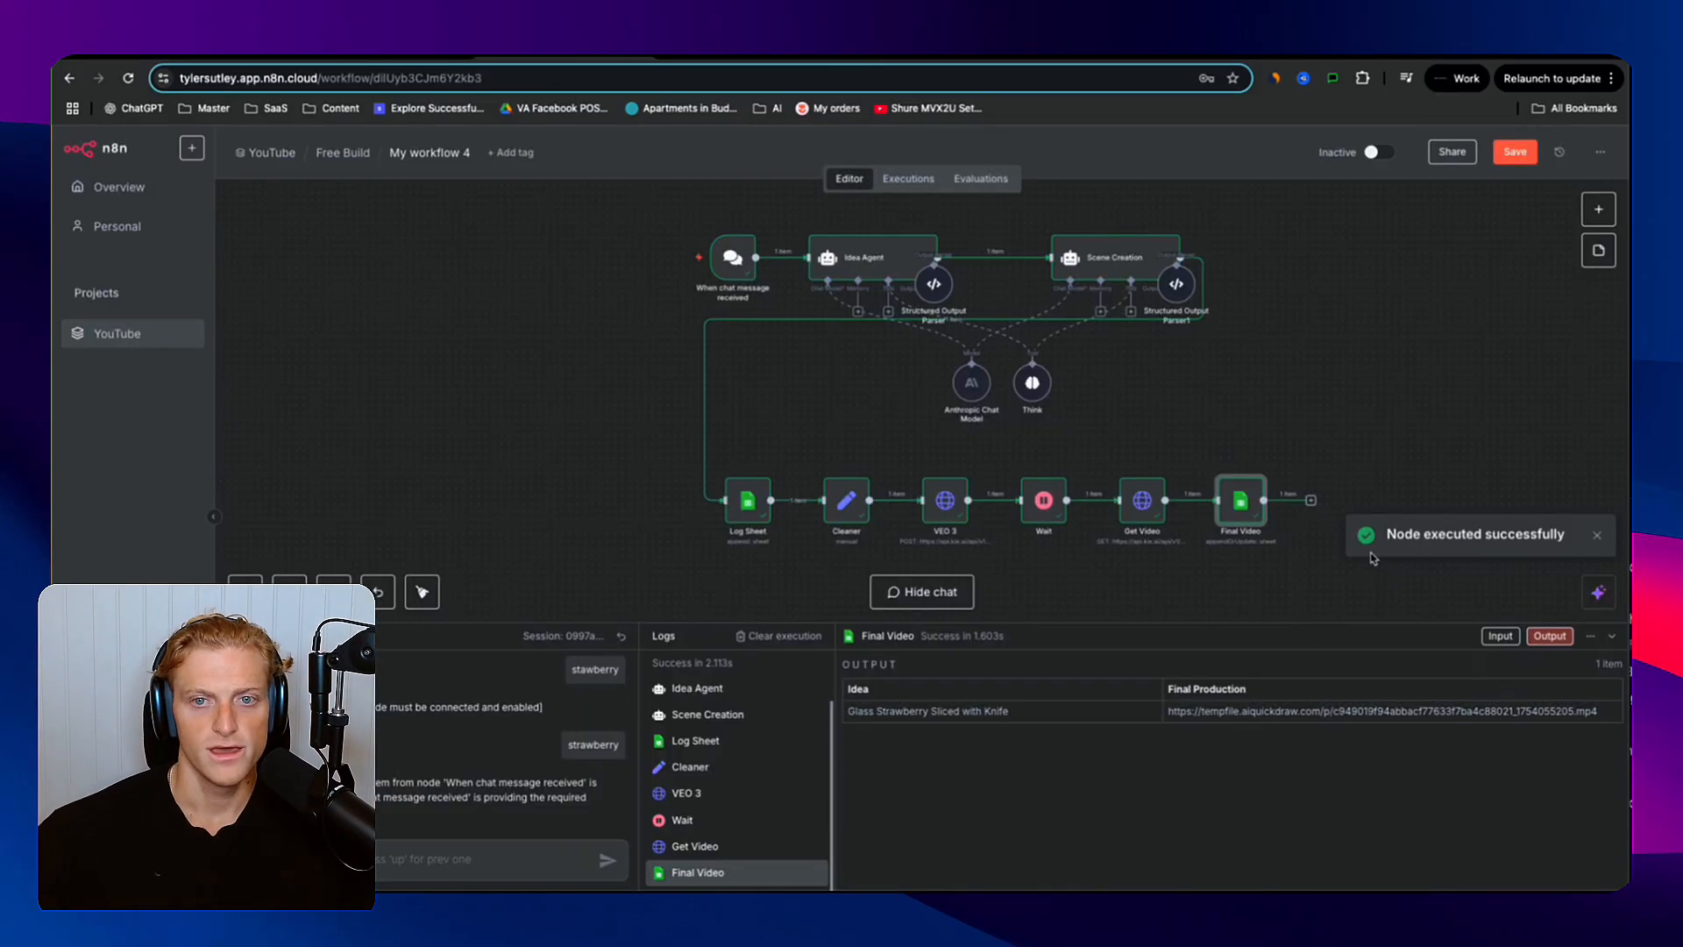
{"action": "left_click", "coordinate": [906, 59]}
{"action": "left_click_drag", "start_coordinate": [164, 340], "coordinate": [538, 342]}
{"action": "left_click", "coordinate": [430, 403]}
{"action": "left_click", "coordinate": [428, 340]}
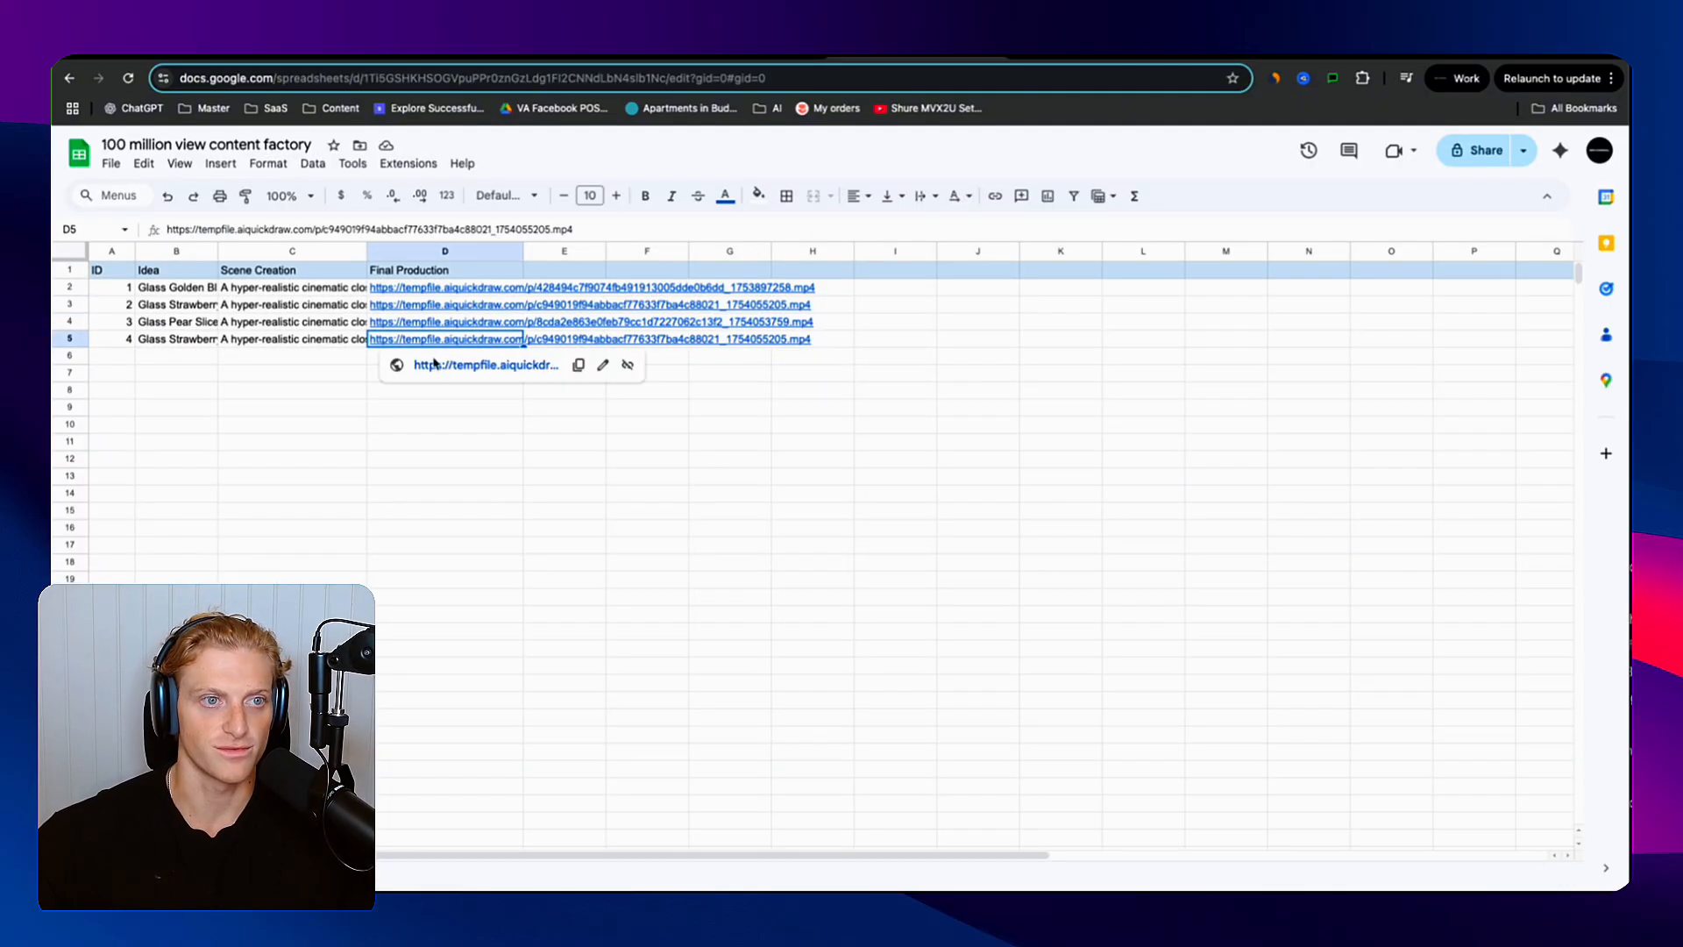
{"action": "left_click", "coordinate": [438, 365]}
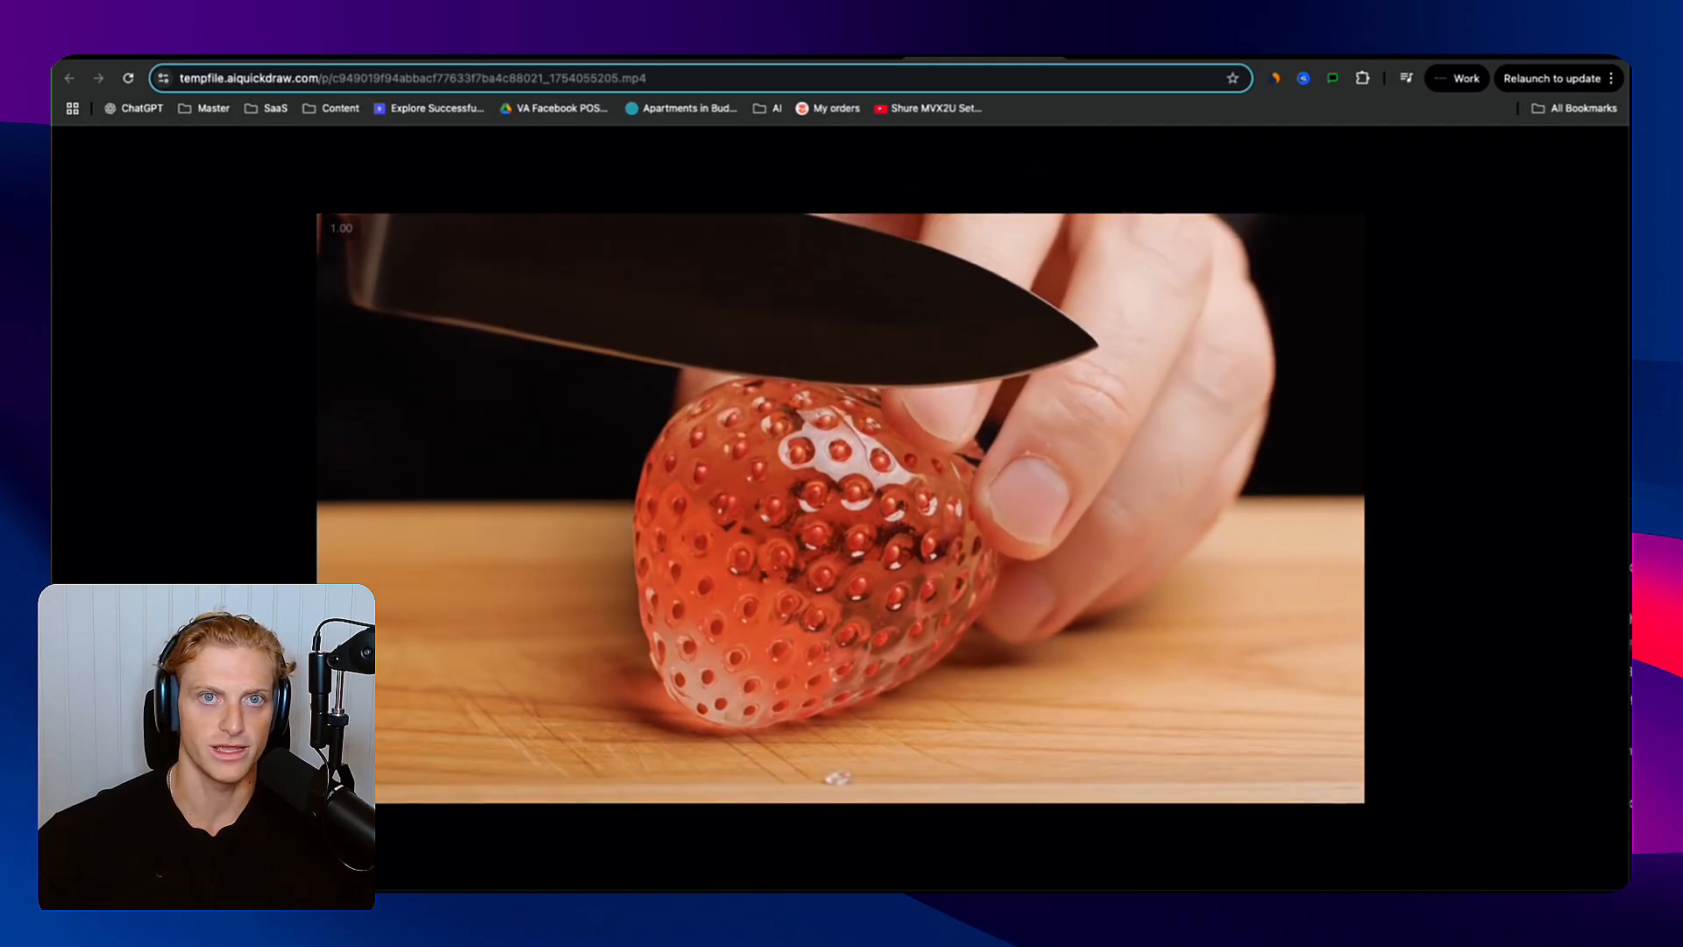
{"action": "left_click", "coordinate": [864, 58]}
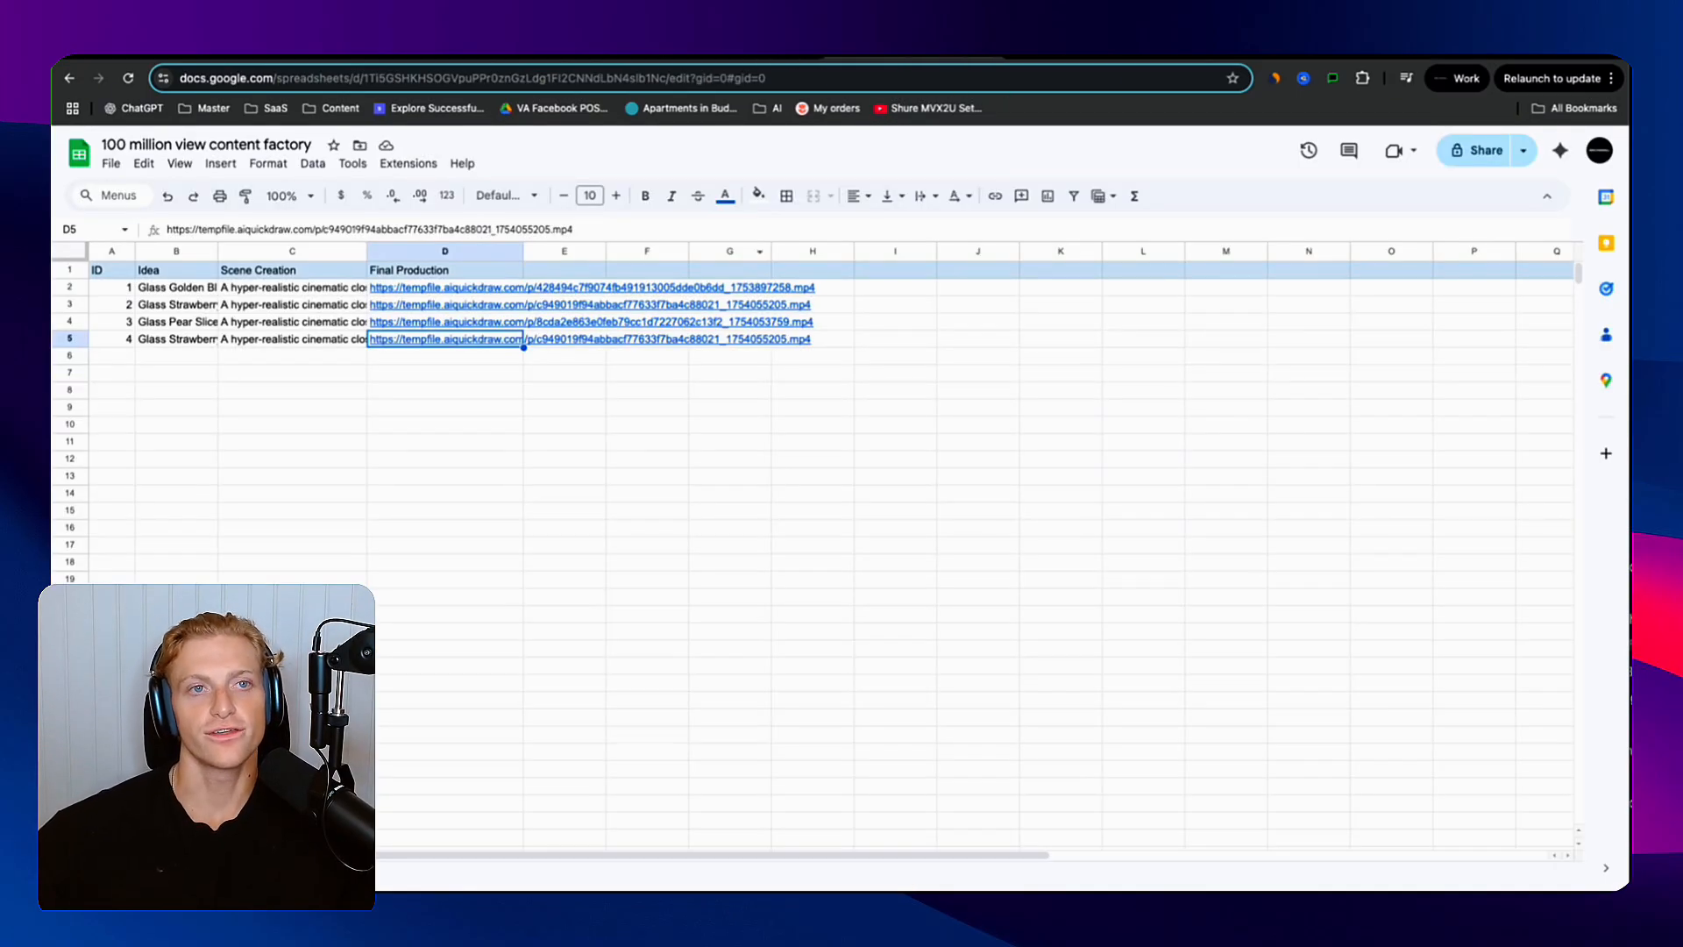
- Switch back to My workflow 4 in n8n and review the node chain from the chat trigger to Final Video
{"action": "left_click", "coordinate": [736, 58]}
{"action": "left_click", "coordinate": [569, 58]}
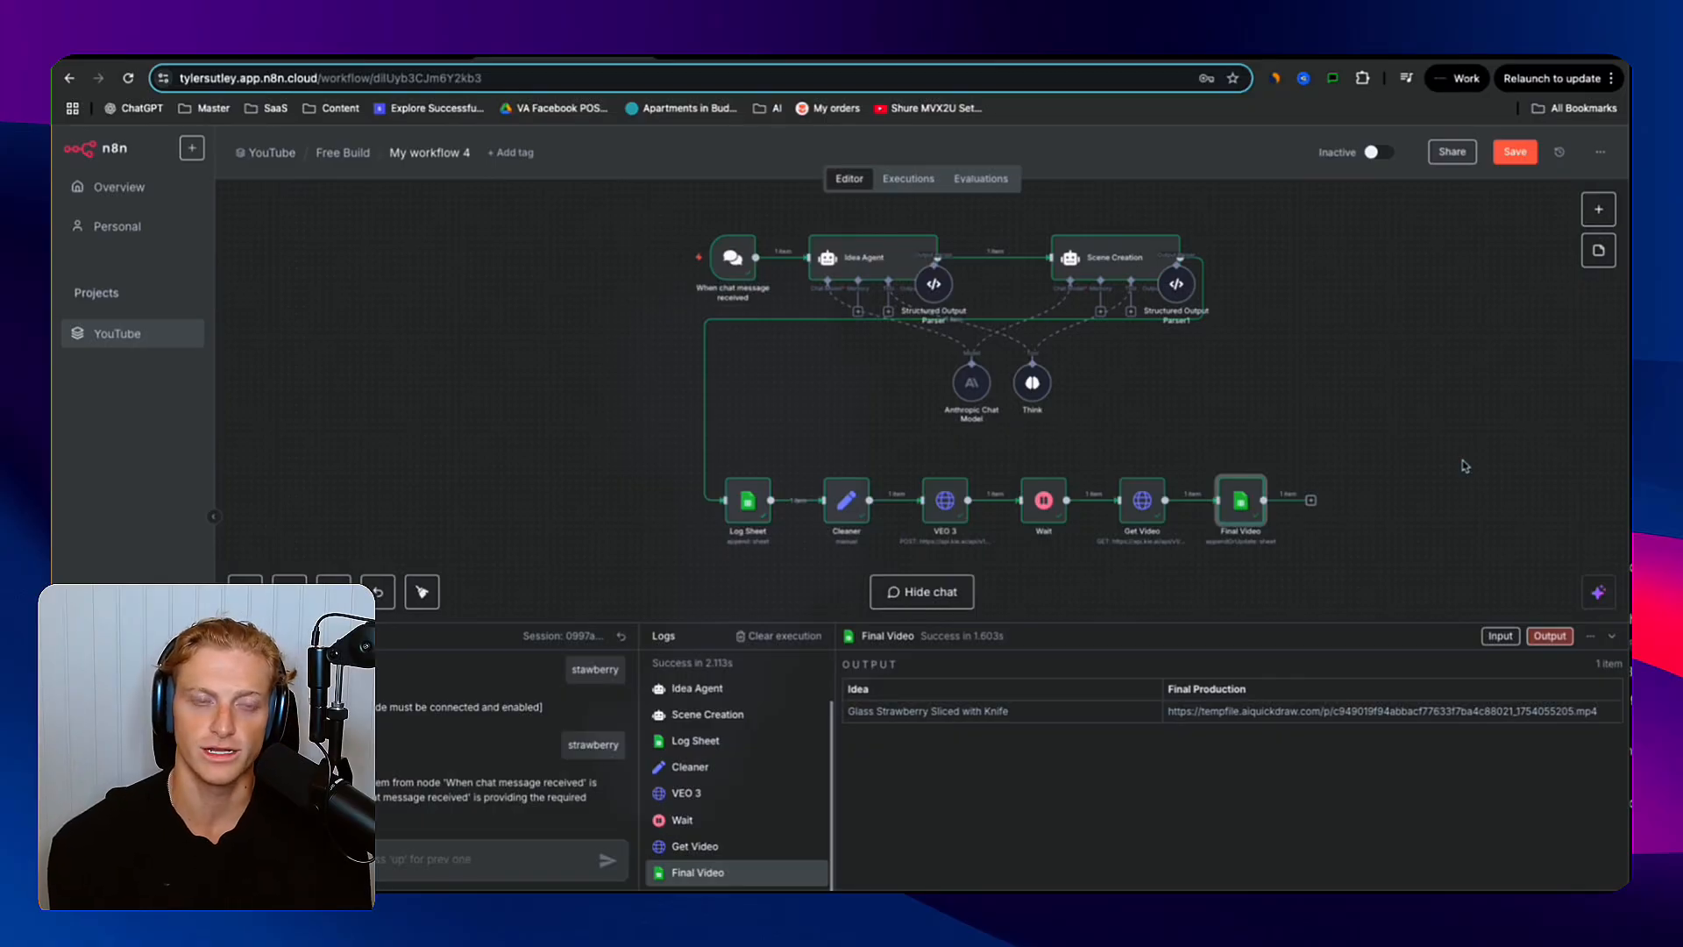
{"action": "left_click", "coordinate": [506, 322]}
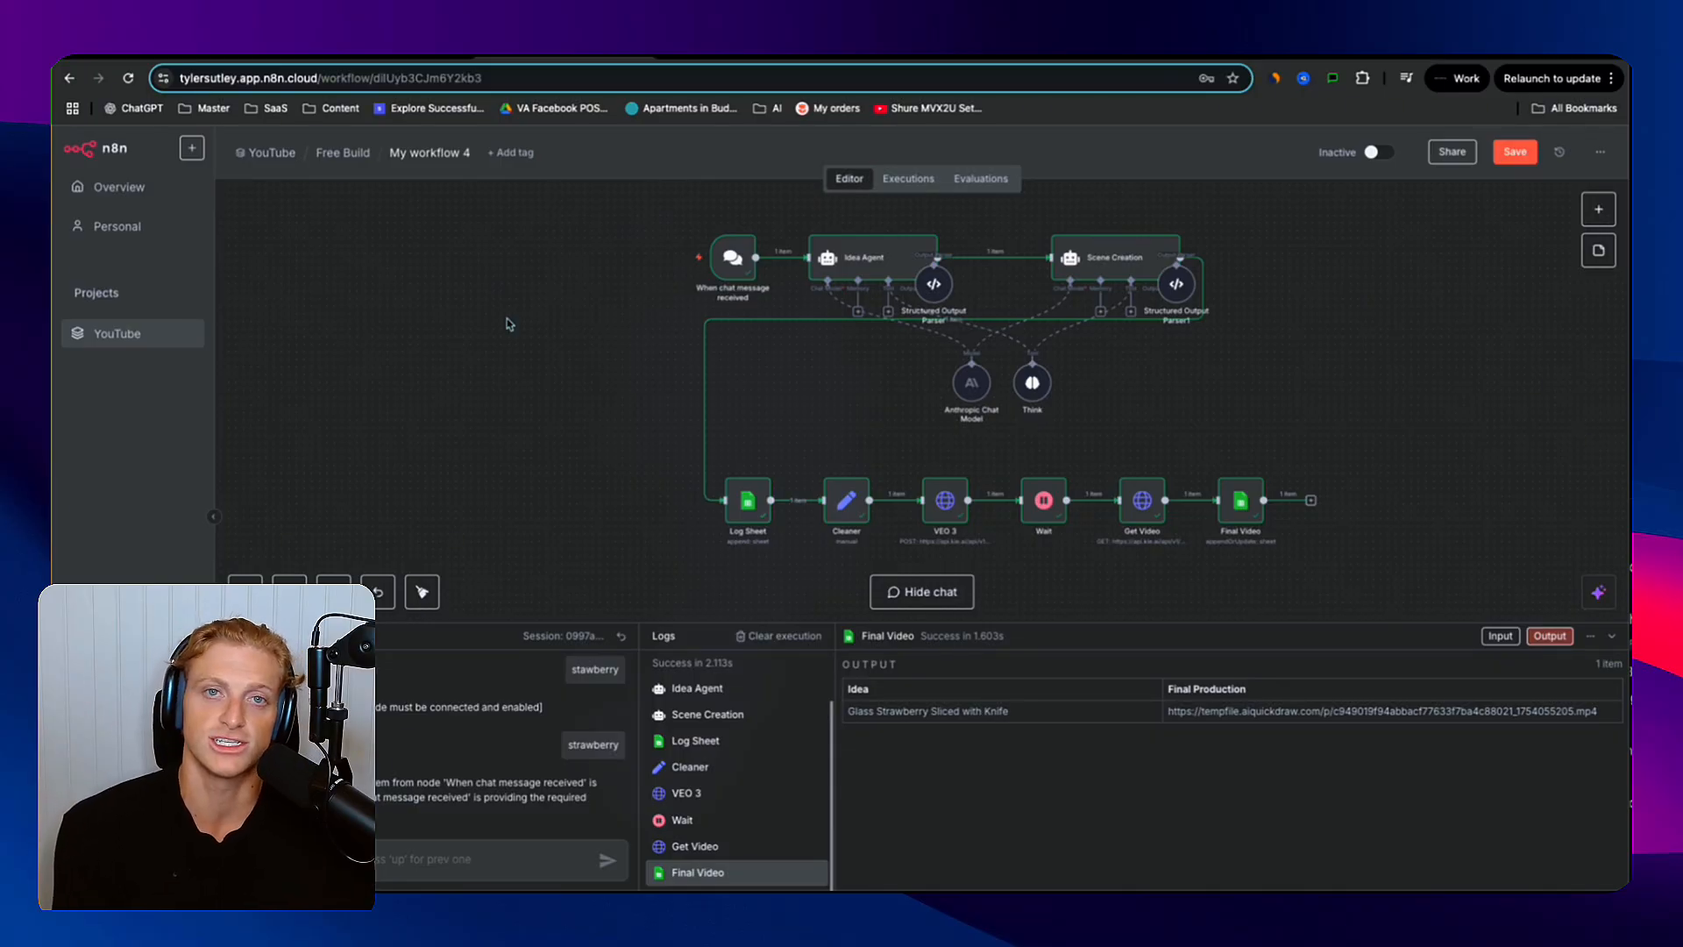
{"action": "scroll", "coordinate": [585, 462], "scroll_direction": "up", "scroll_amount": 2}
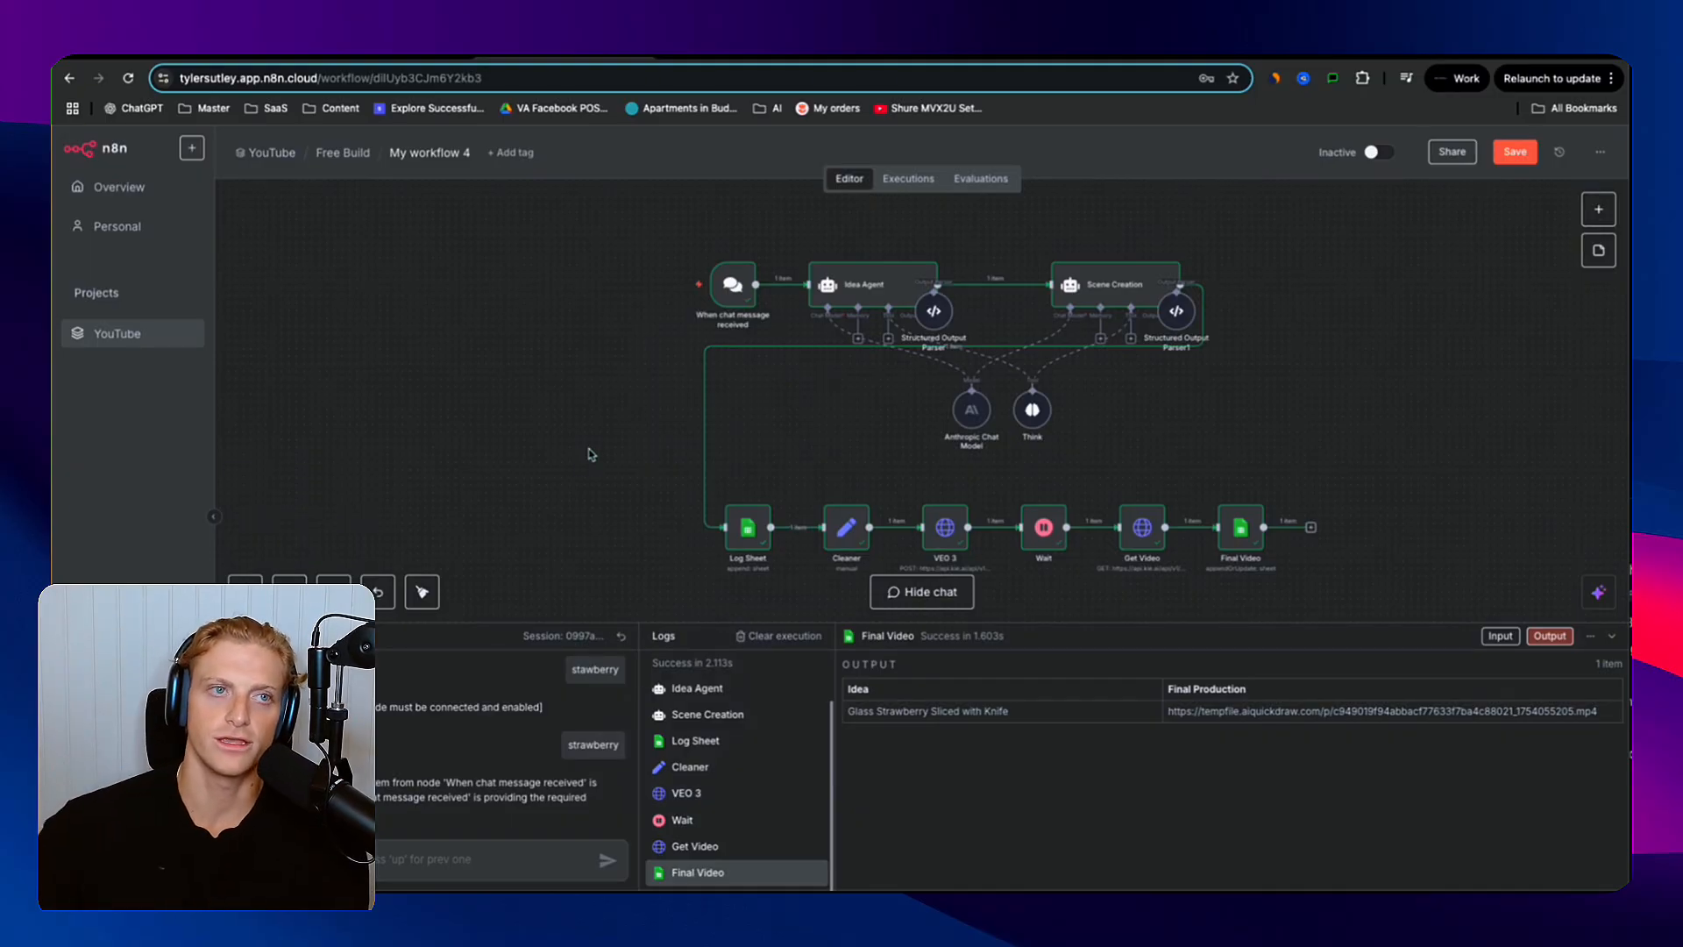
{"action": "left_click", "coordinate": [254, 59]}
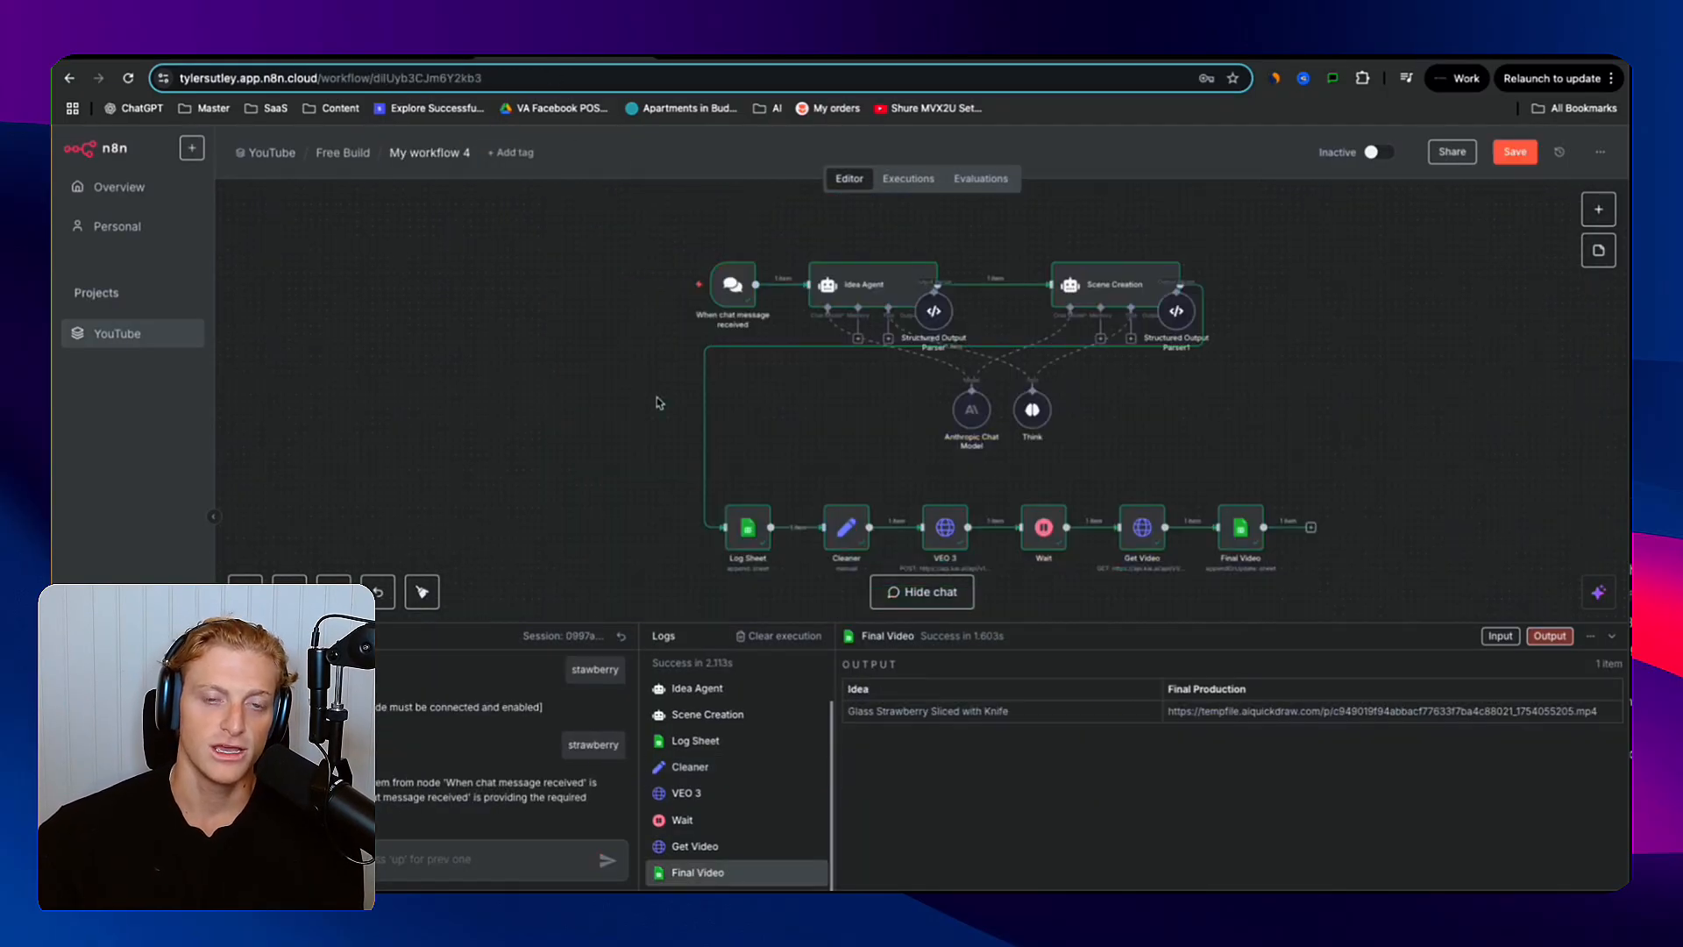
{"action": "scroll", "coordinate": [853, 408], "scroll_direction": "down", "scroll_amount": 1}
{"action": "scroll", "coordinate": [853, 410], "scroll_direction": "up", "scroll_amount": 1}
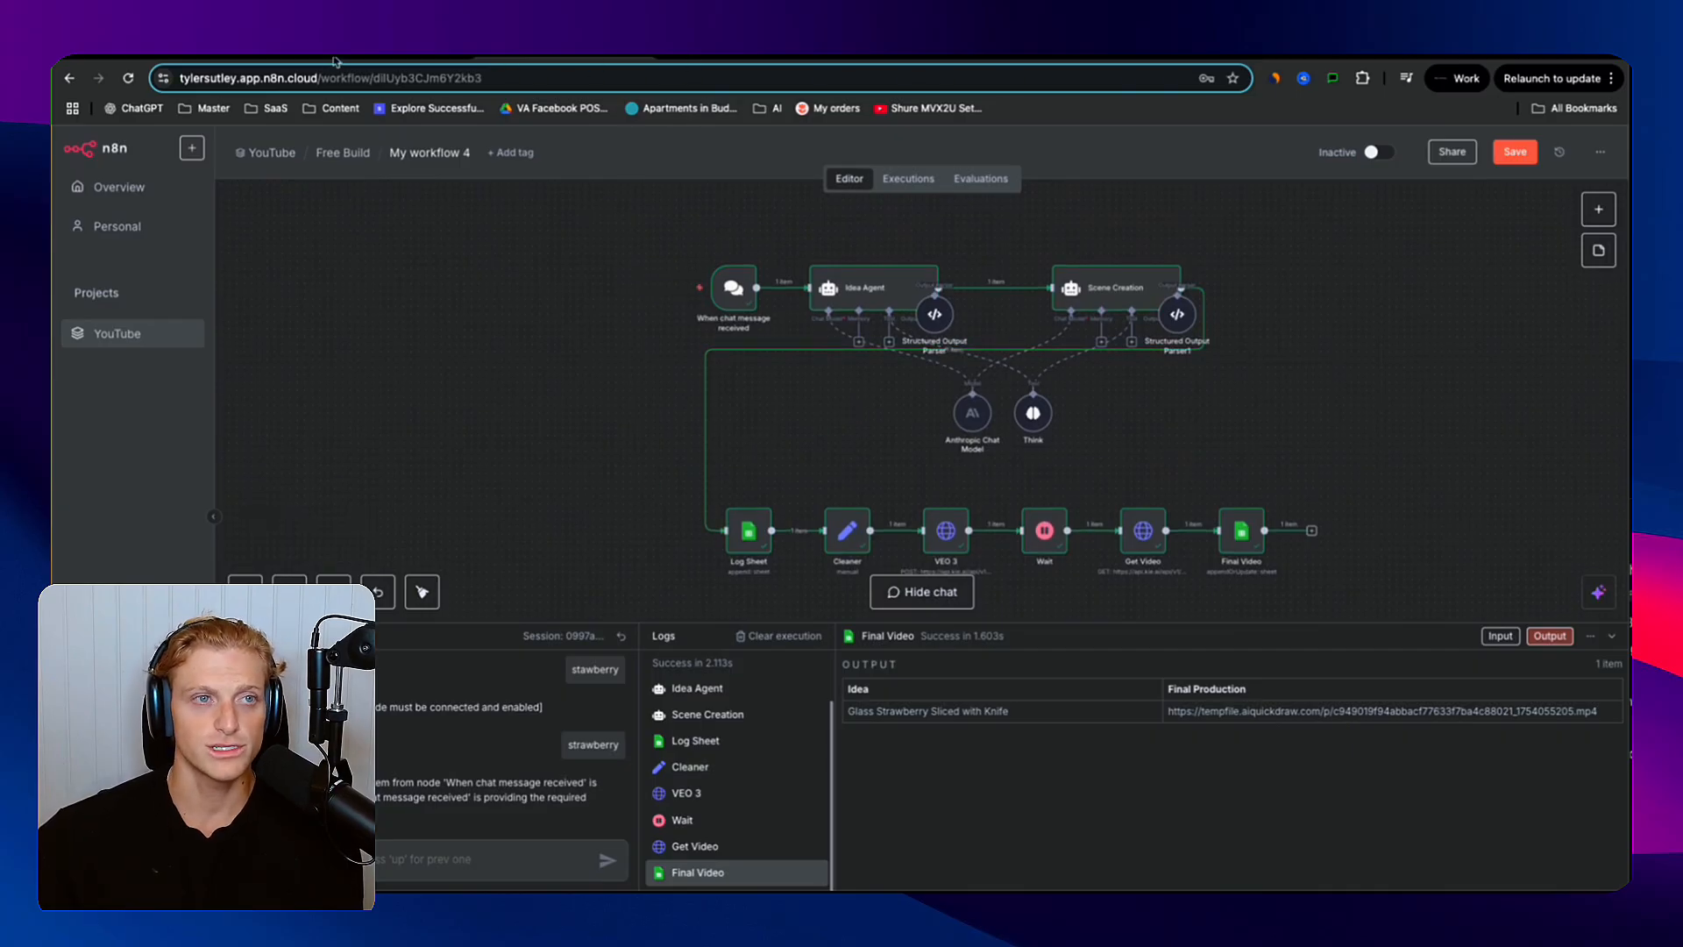
- Switch to the 100 million view content factory Notion page and look over its title and Links section
{"action": "left_click", "coordinate": [675, 58]}
{"action": "scroll", "coordinate": [564, 204], "scroll_direction": "up", "scroll_amount": 10}
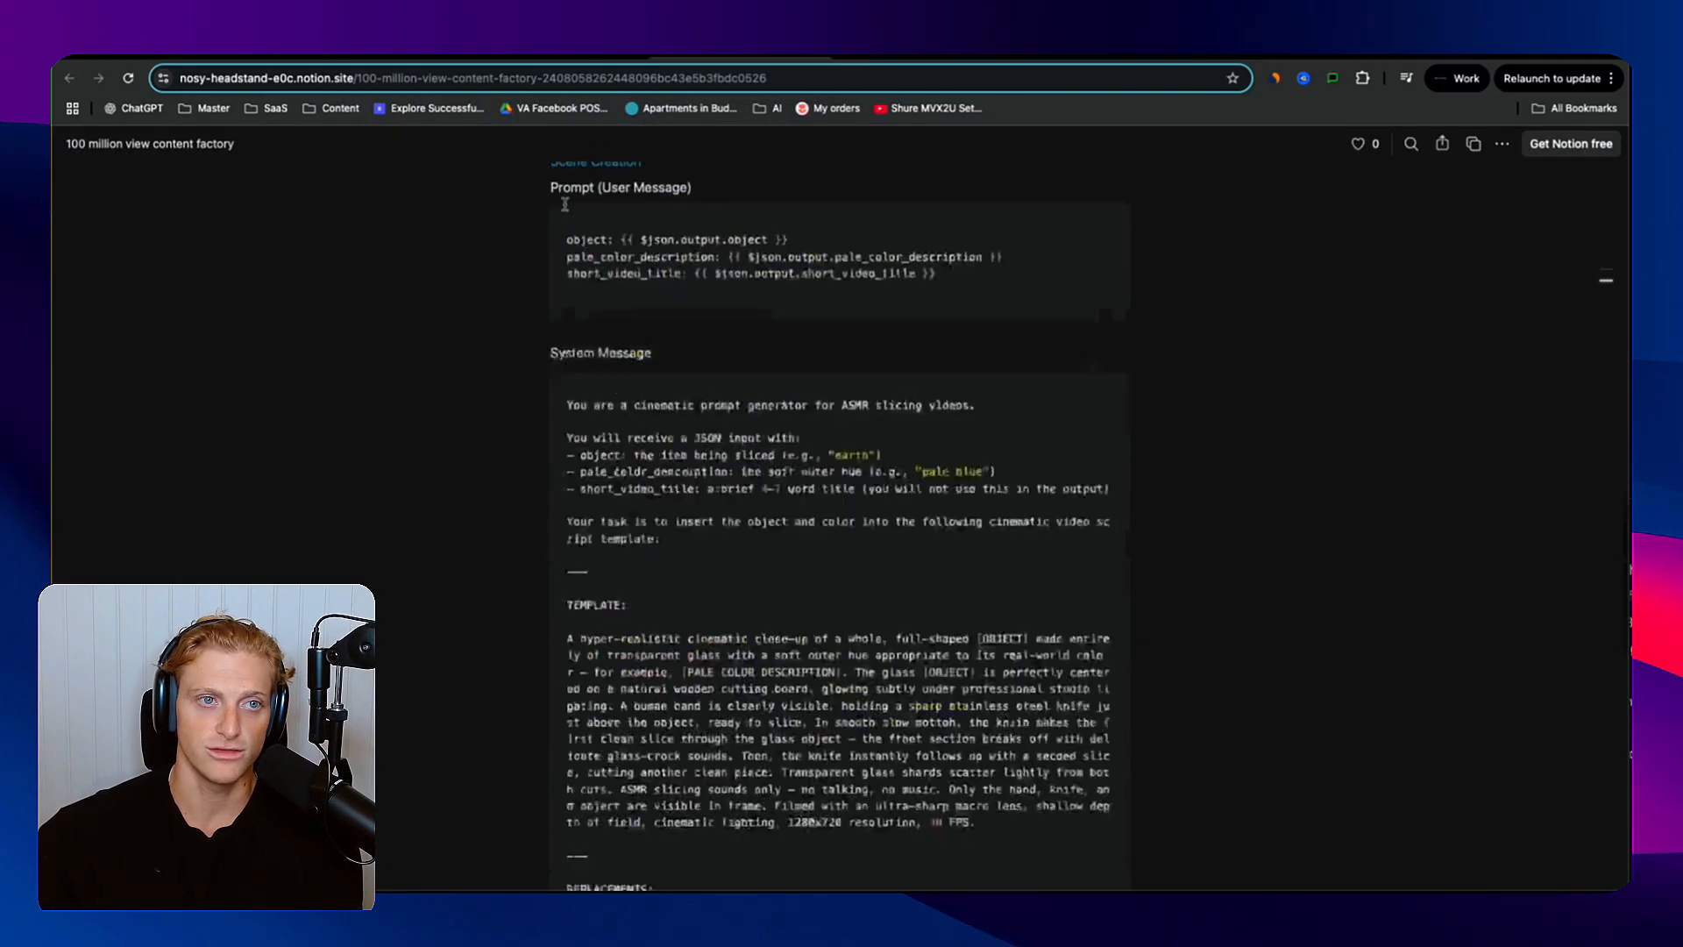
{"action": "scroll", "coordinate": [565, 204], "scroll_direction": "up", "scroll_amount": 10}
{"action": "left_click_drag", "start_coordinate": [1078, 255], "coordinate": [631, 263]}
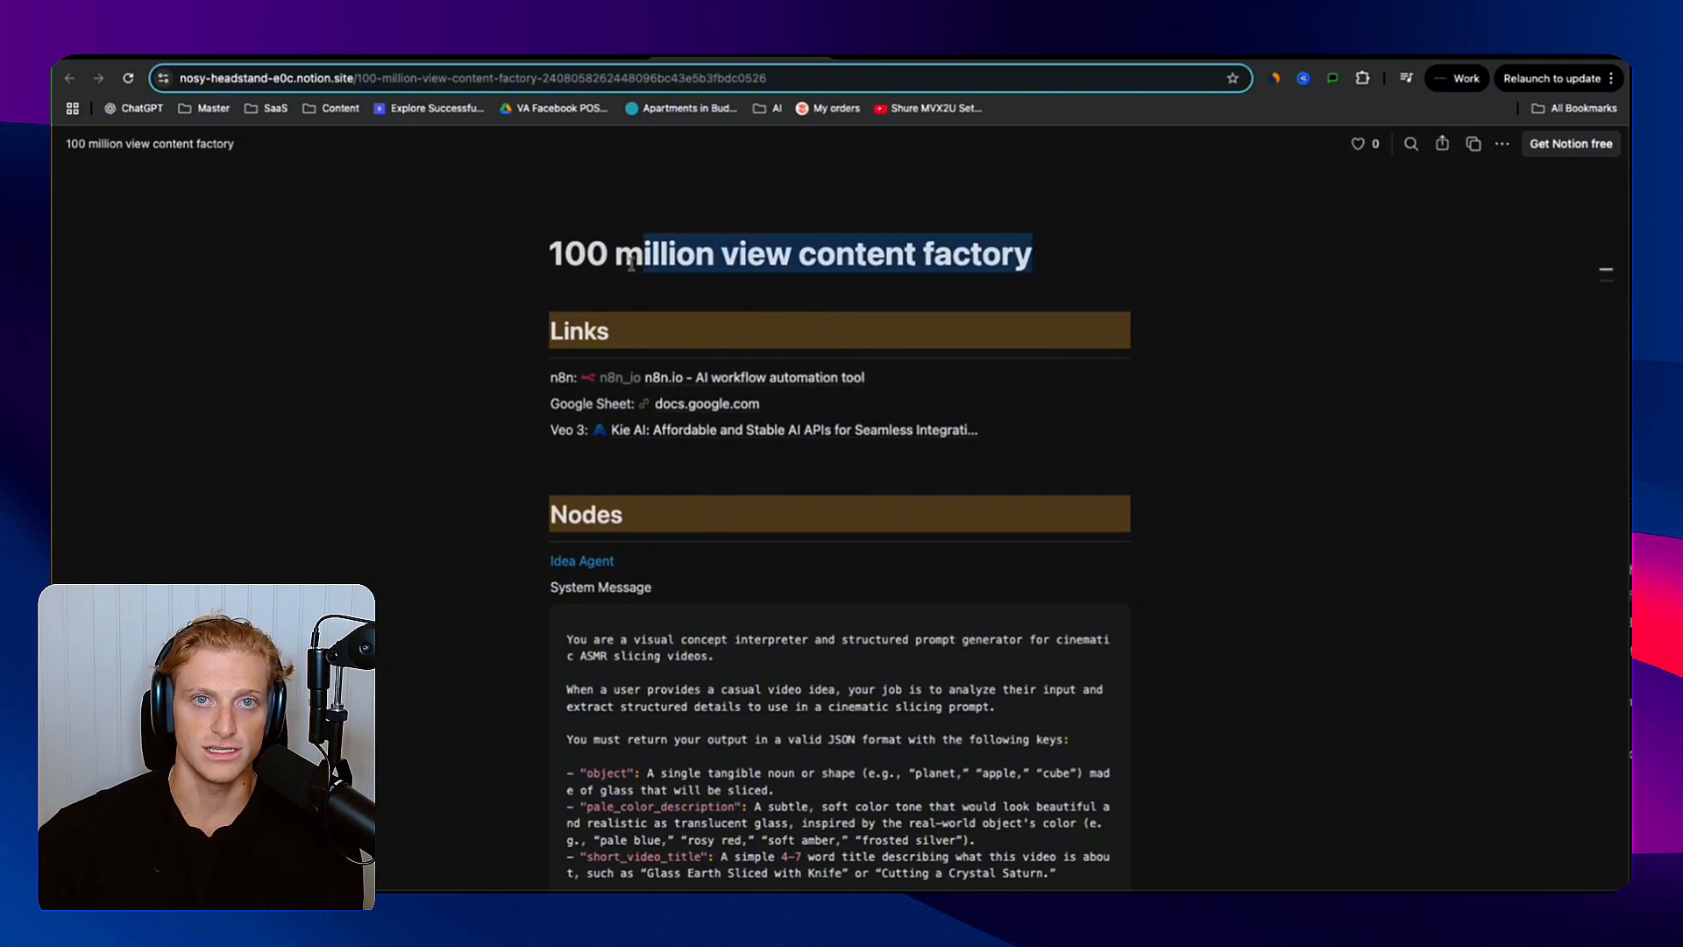
{"action": "left_click", "coordinate": [368, 324]}
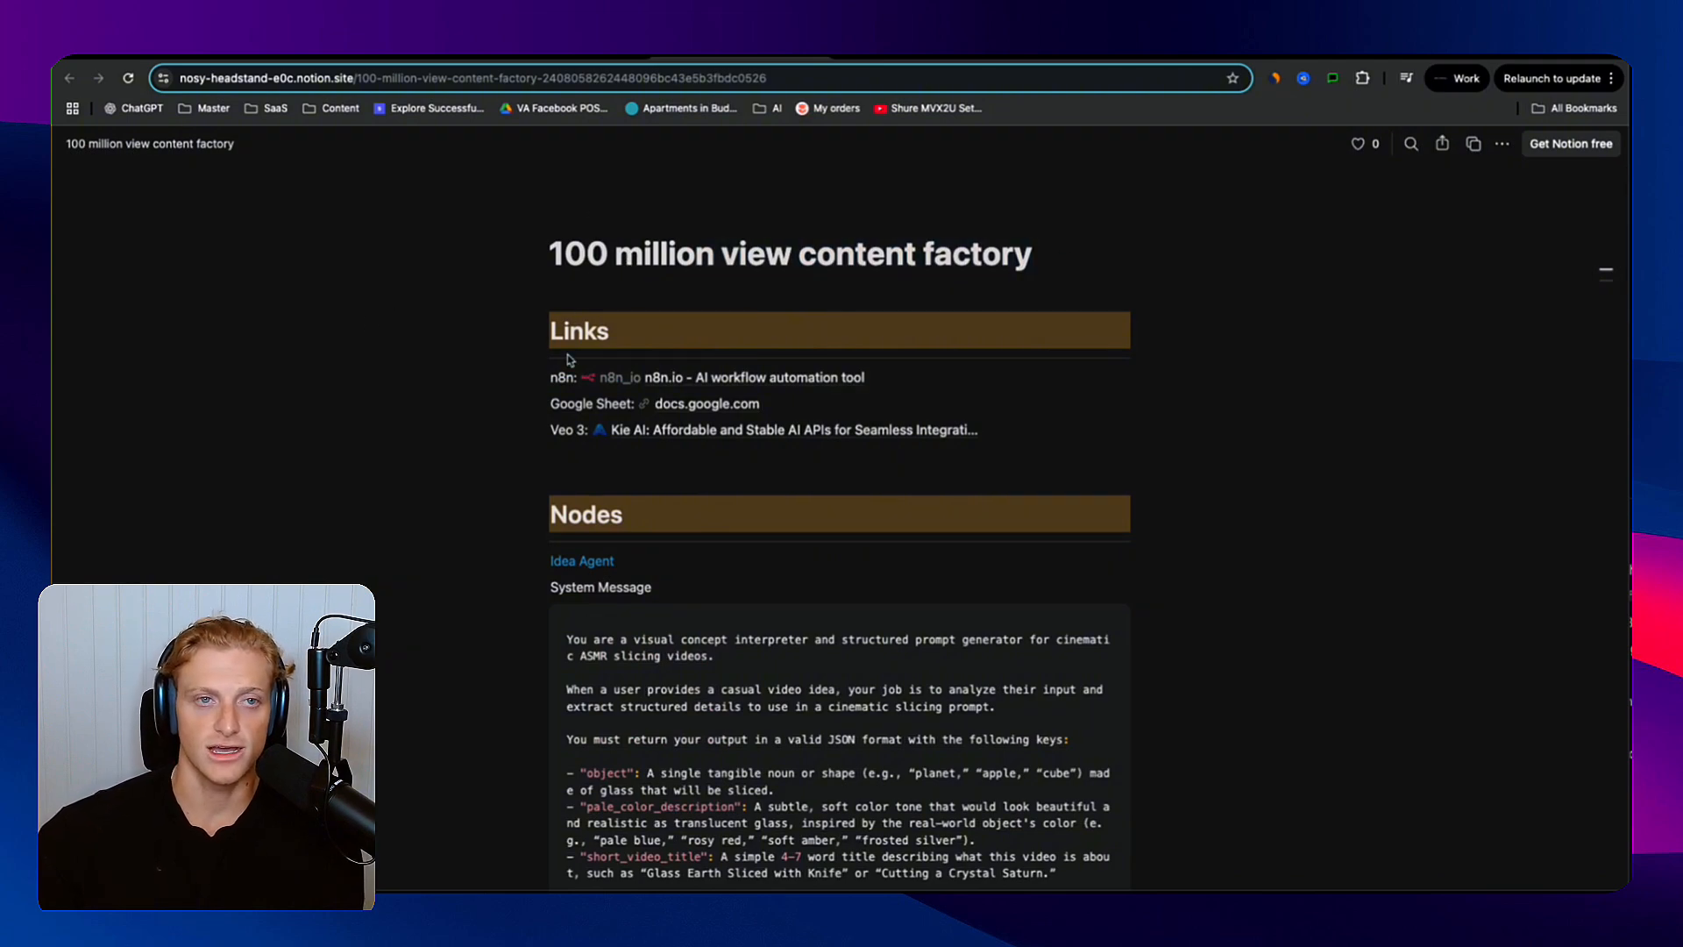
- Open the Final Build workflow in n8n and look over its Prompting, Organizing, Video Production and Saving sections
{"action": "left_click", "coordinate": [567, 59]}
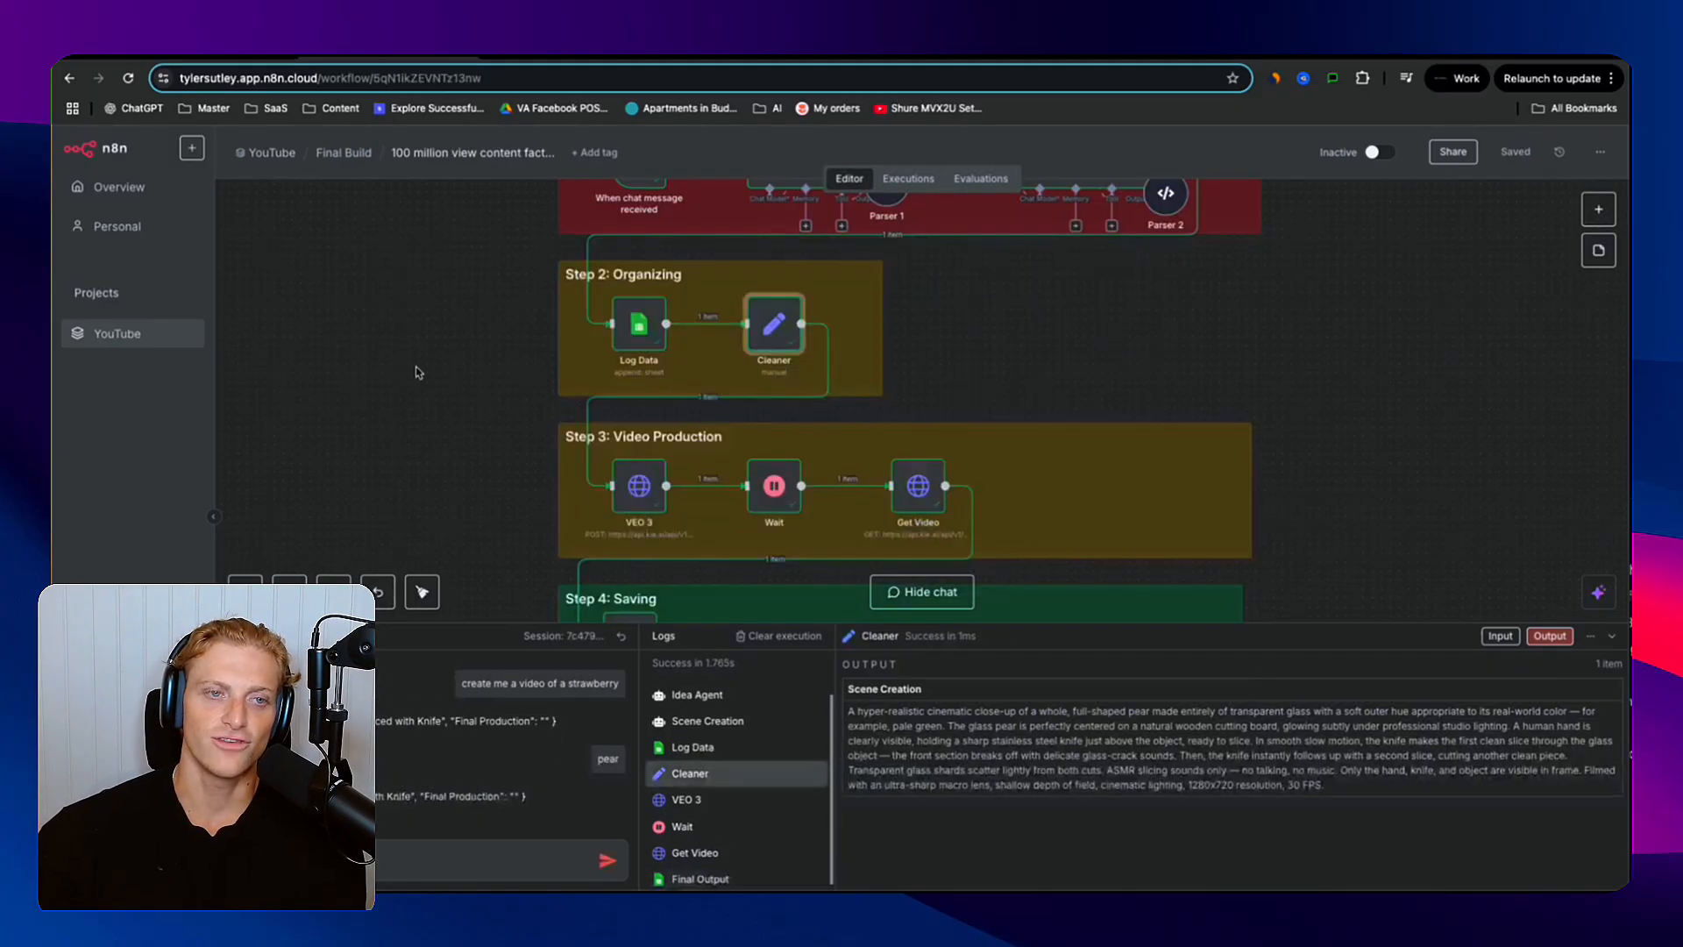
{"action": "scroll", "coordinate": [432, 365], "scroll_direction": "up", "scroll_amount": 3}
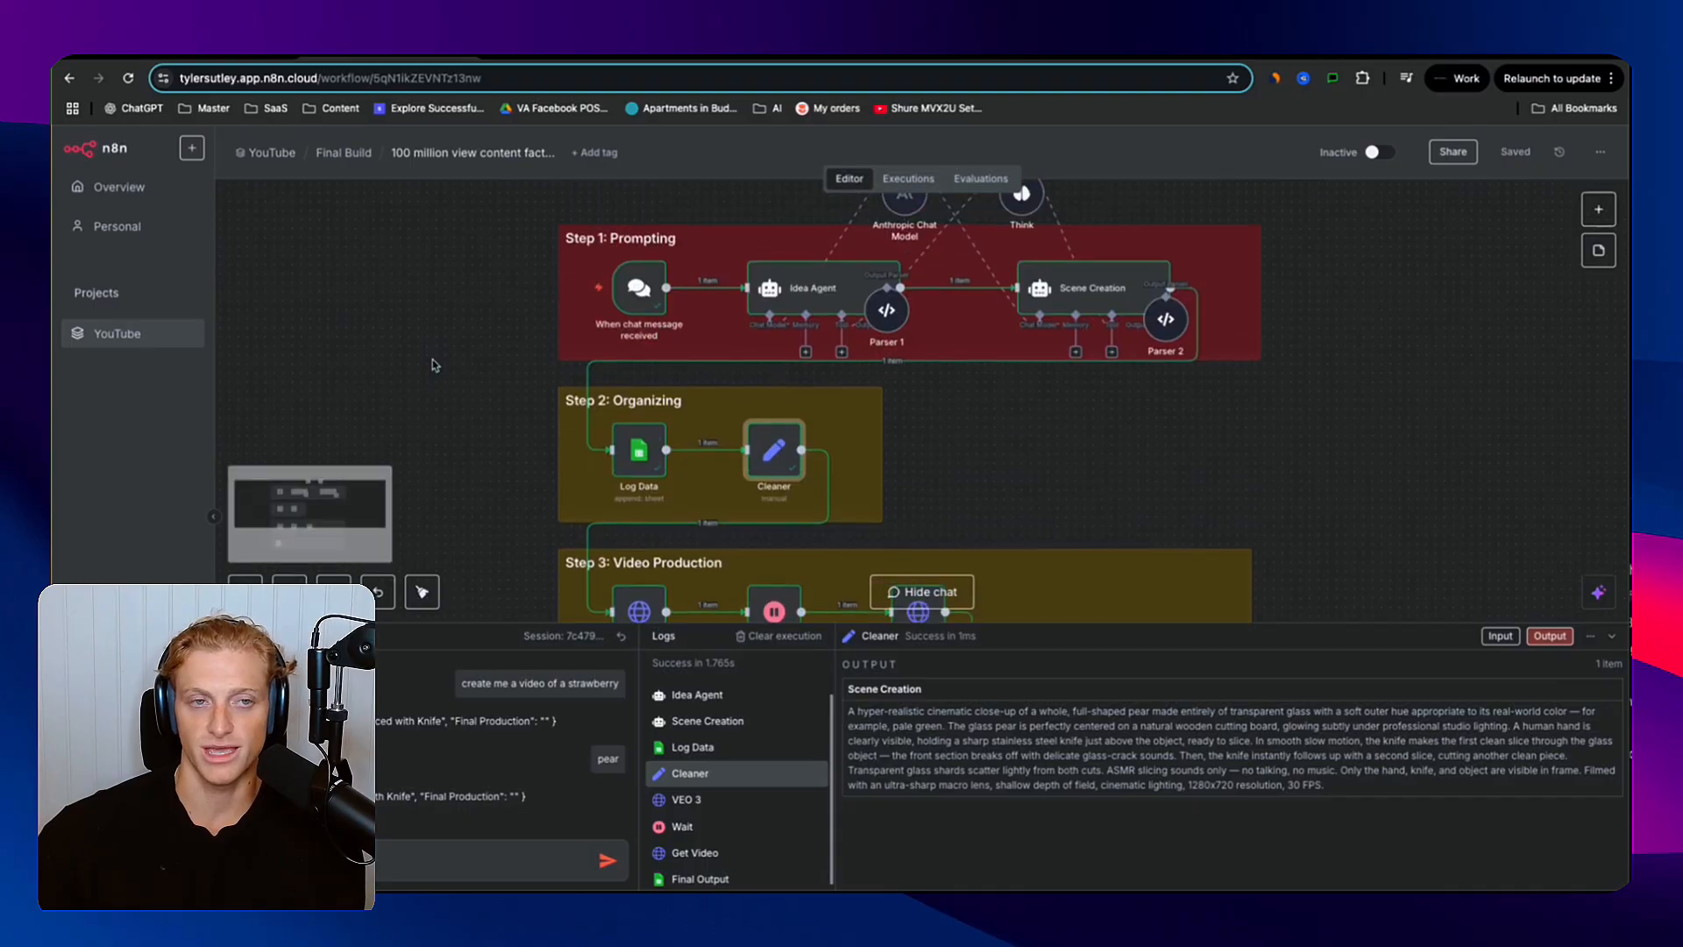
{"action": "scroll", "coordinate": [432, 364], "scroll_direction": "down", "scroll_amount": 4}
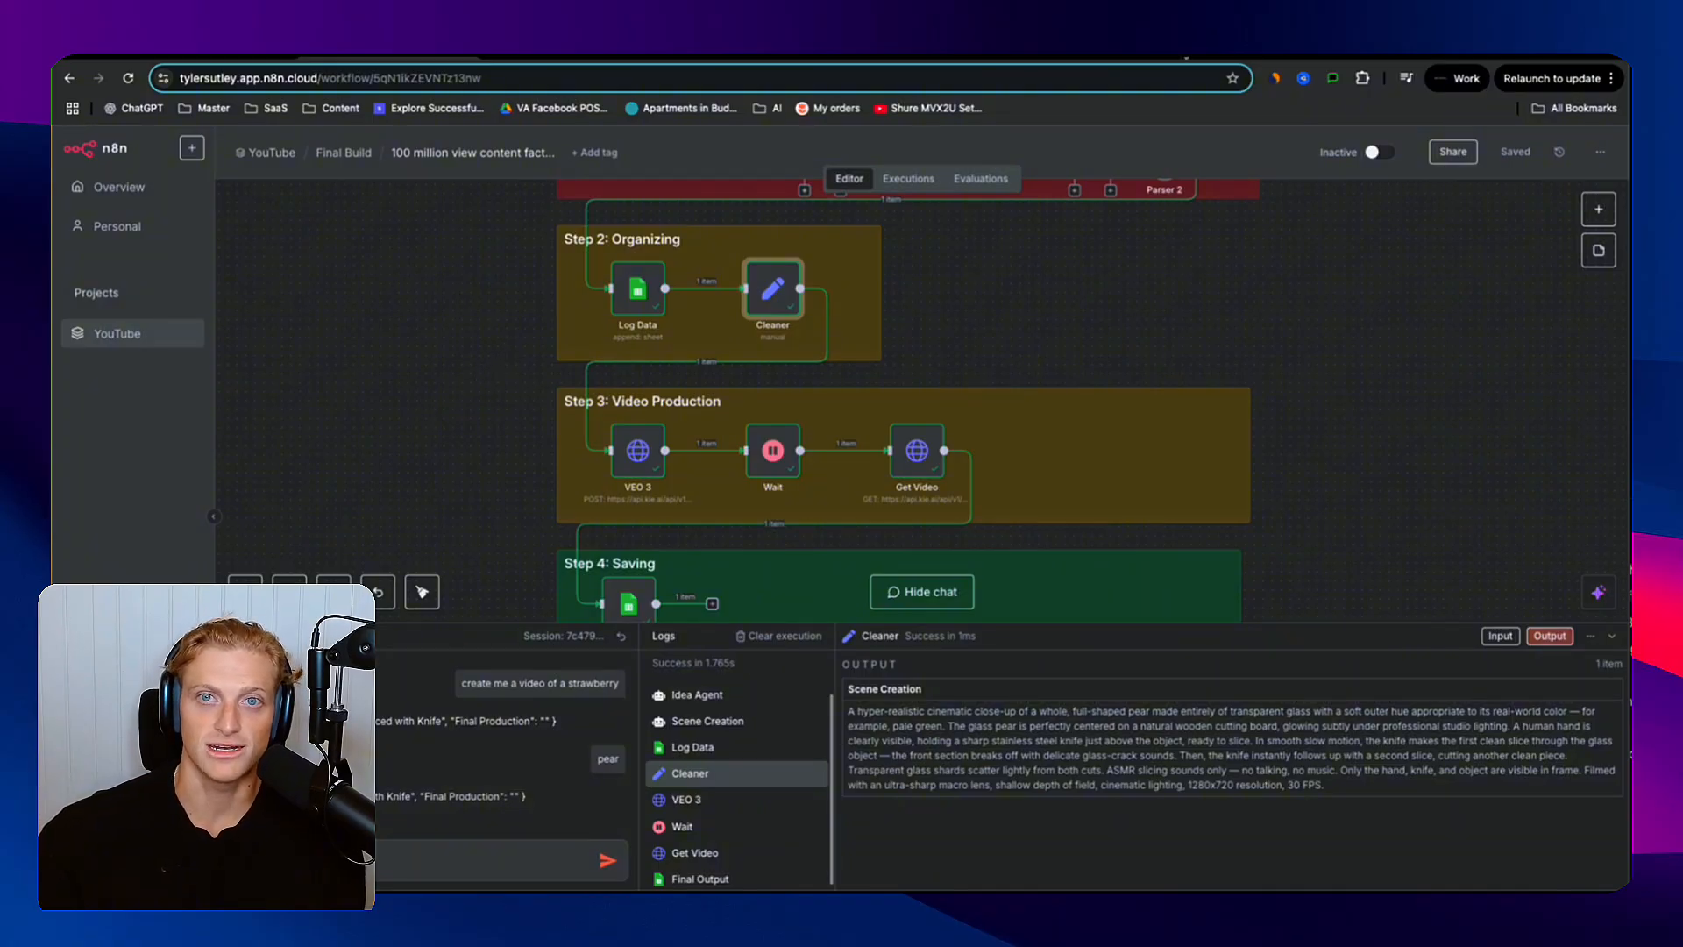
{"action": "left_click", "coordinate": [1260, 57]}
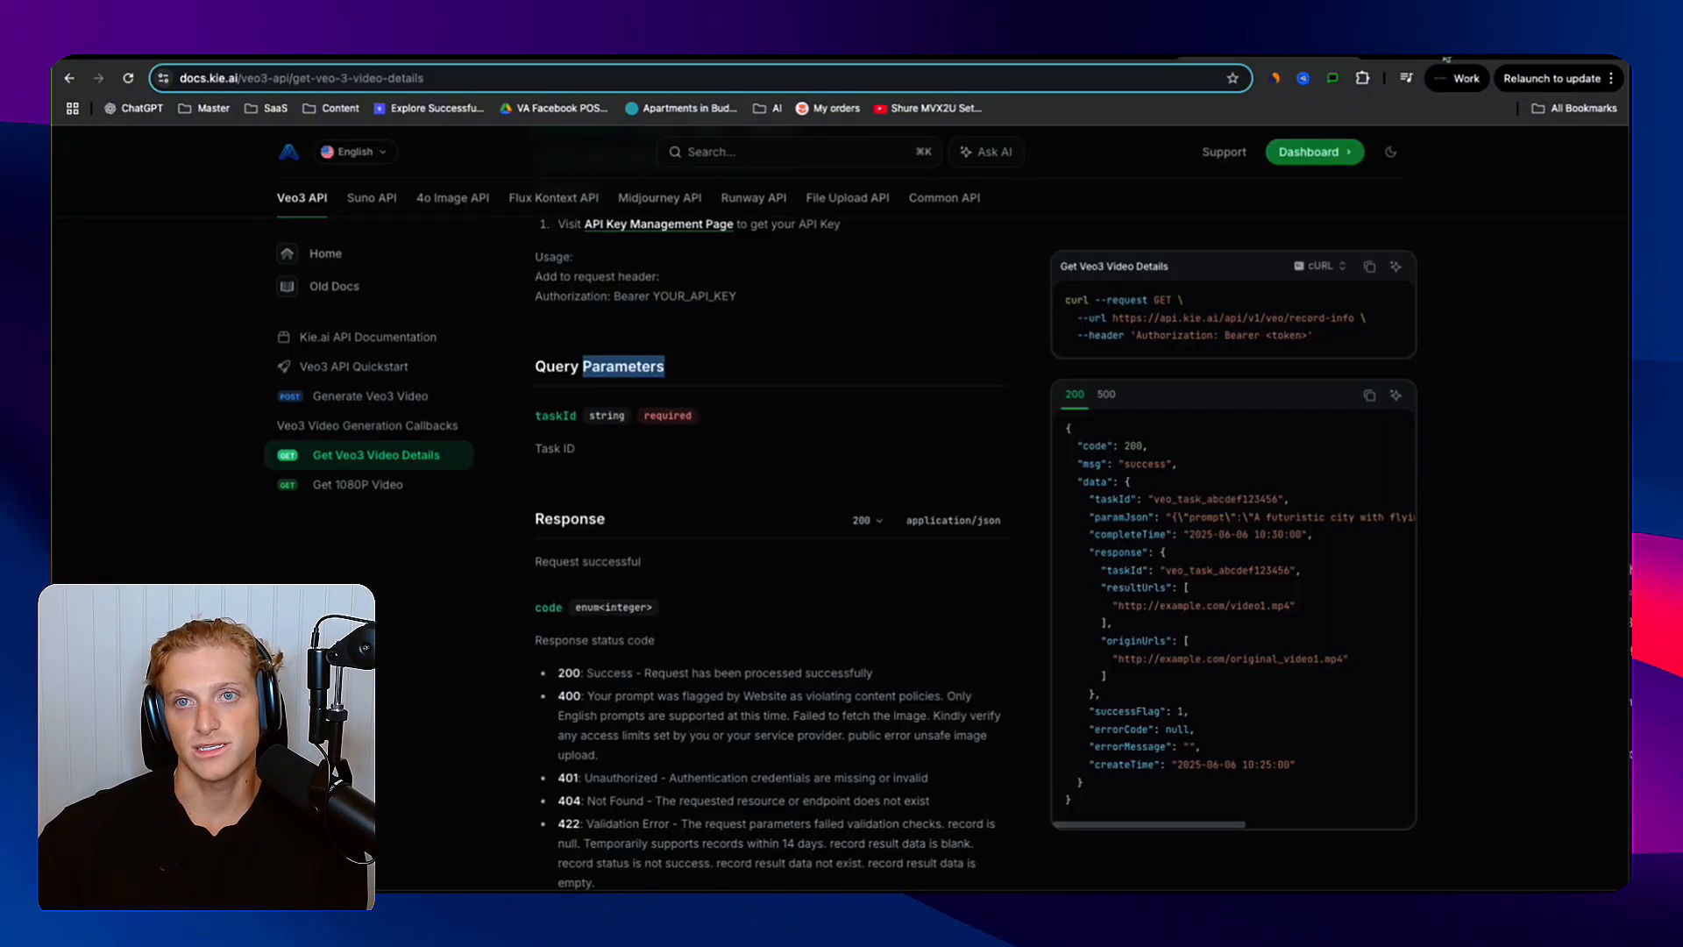
{"action": "left_click", "coordinate": [1445, 58]}
{"action": "left_click", "coordinate": [532, 58]}
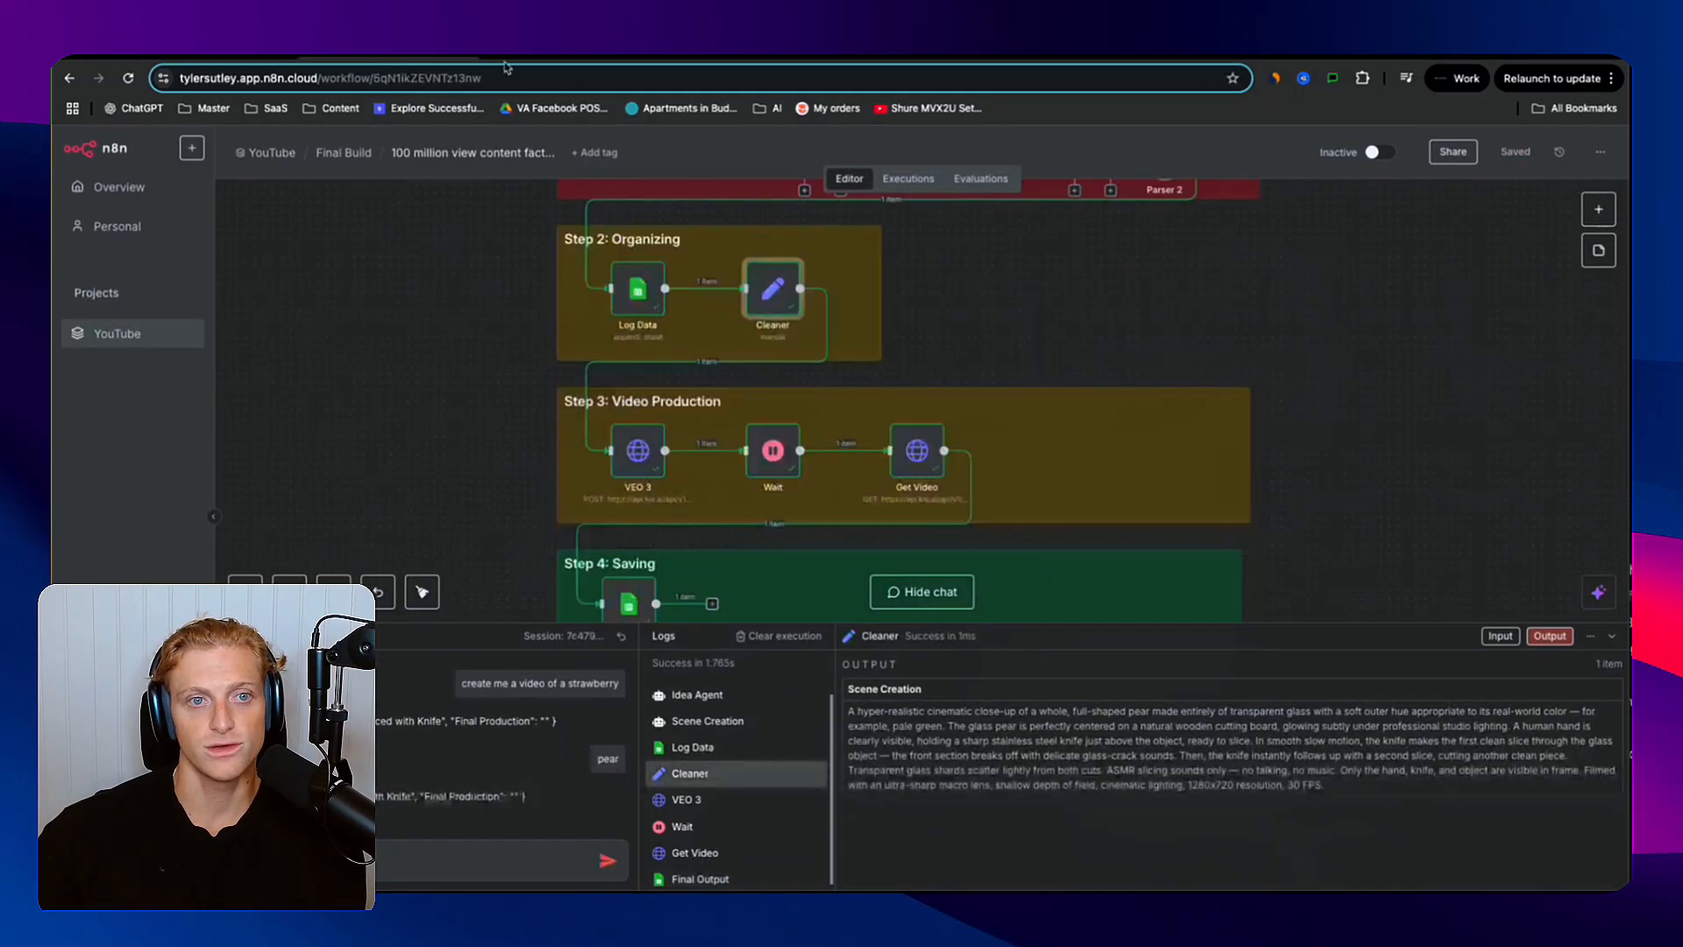
{"action": "scroll", "coordinate": [452, 354], "scroll_direction": "up", "scroll_amount": 2}
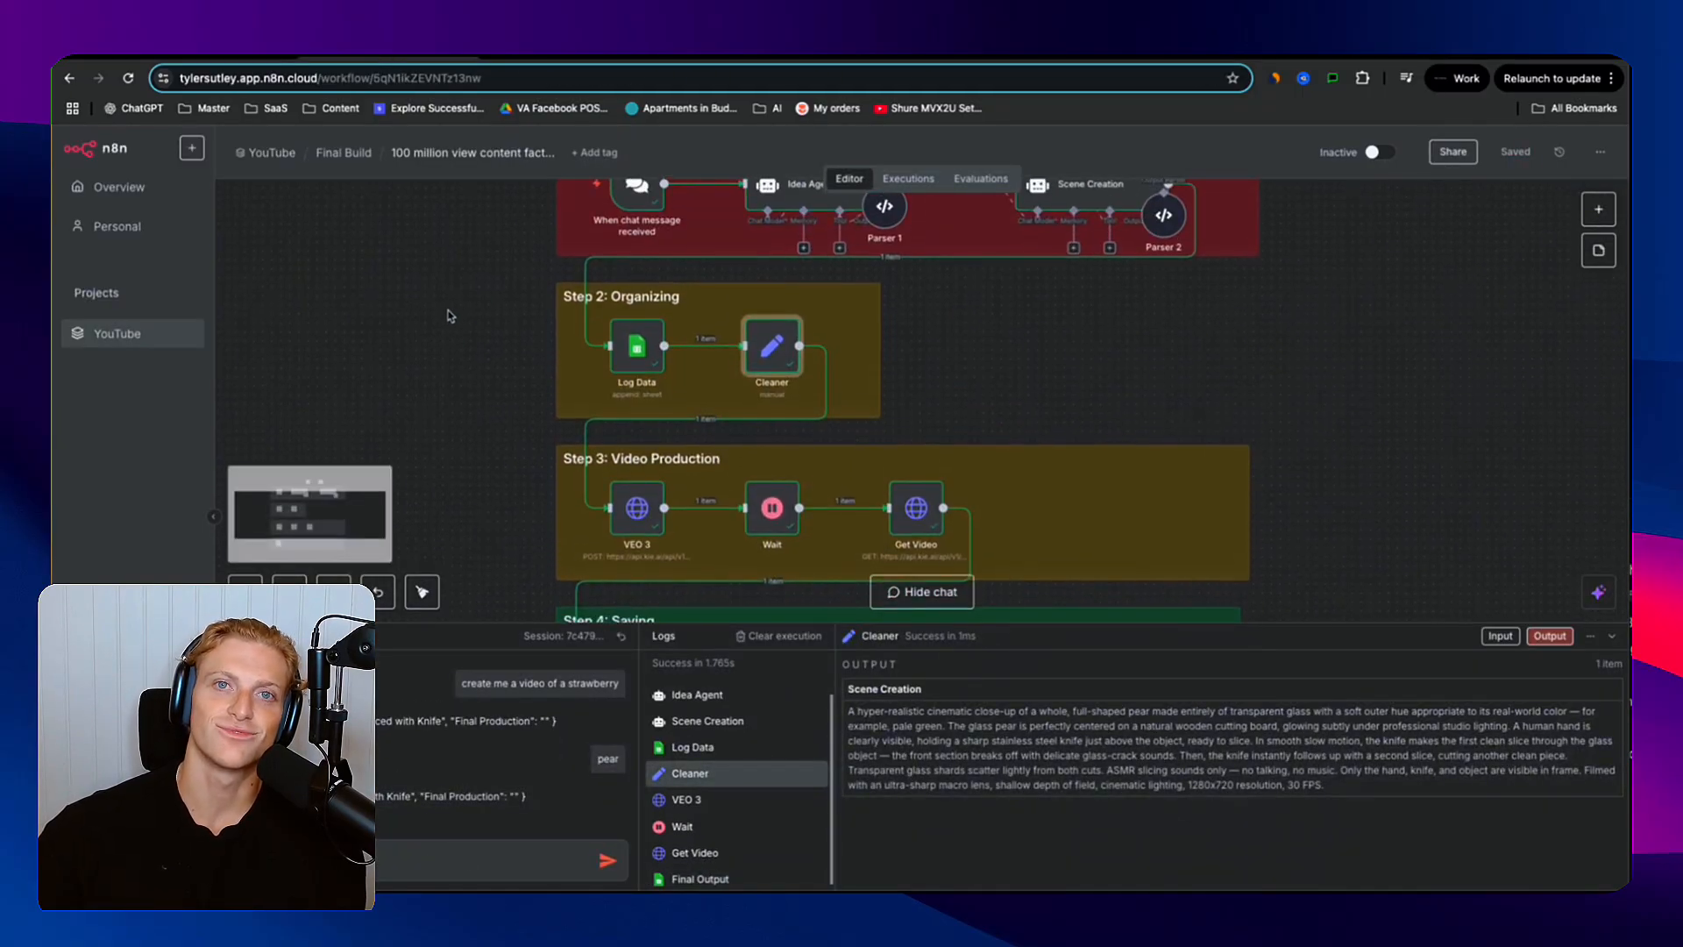